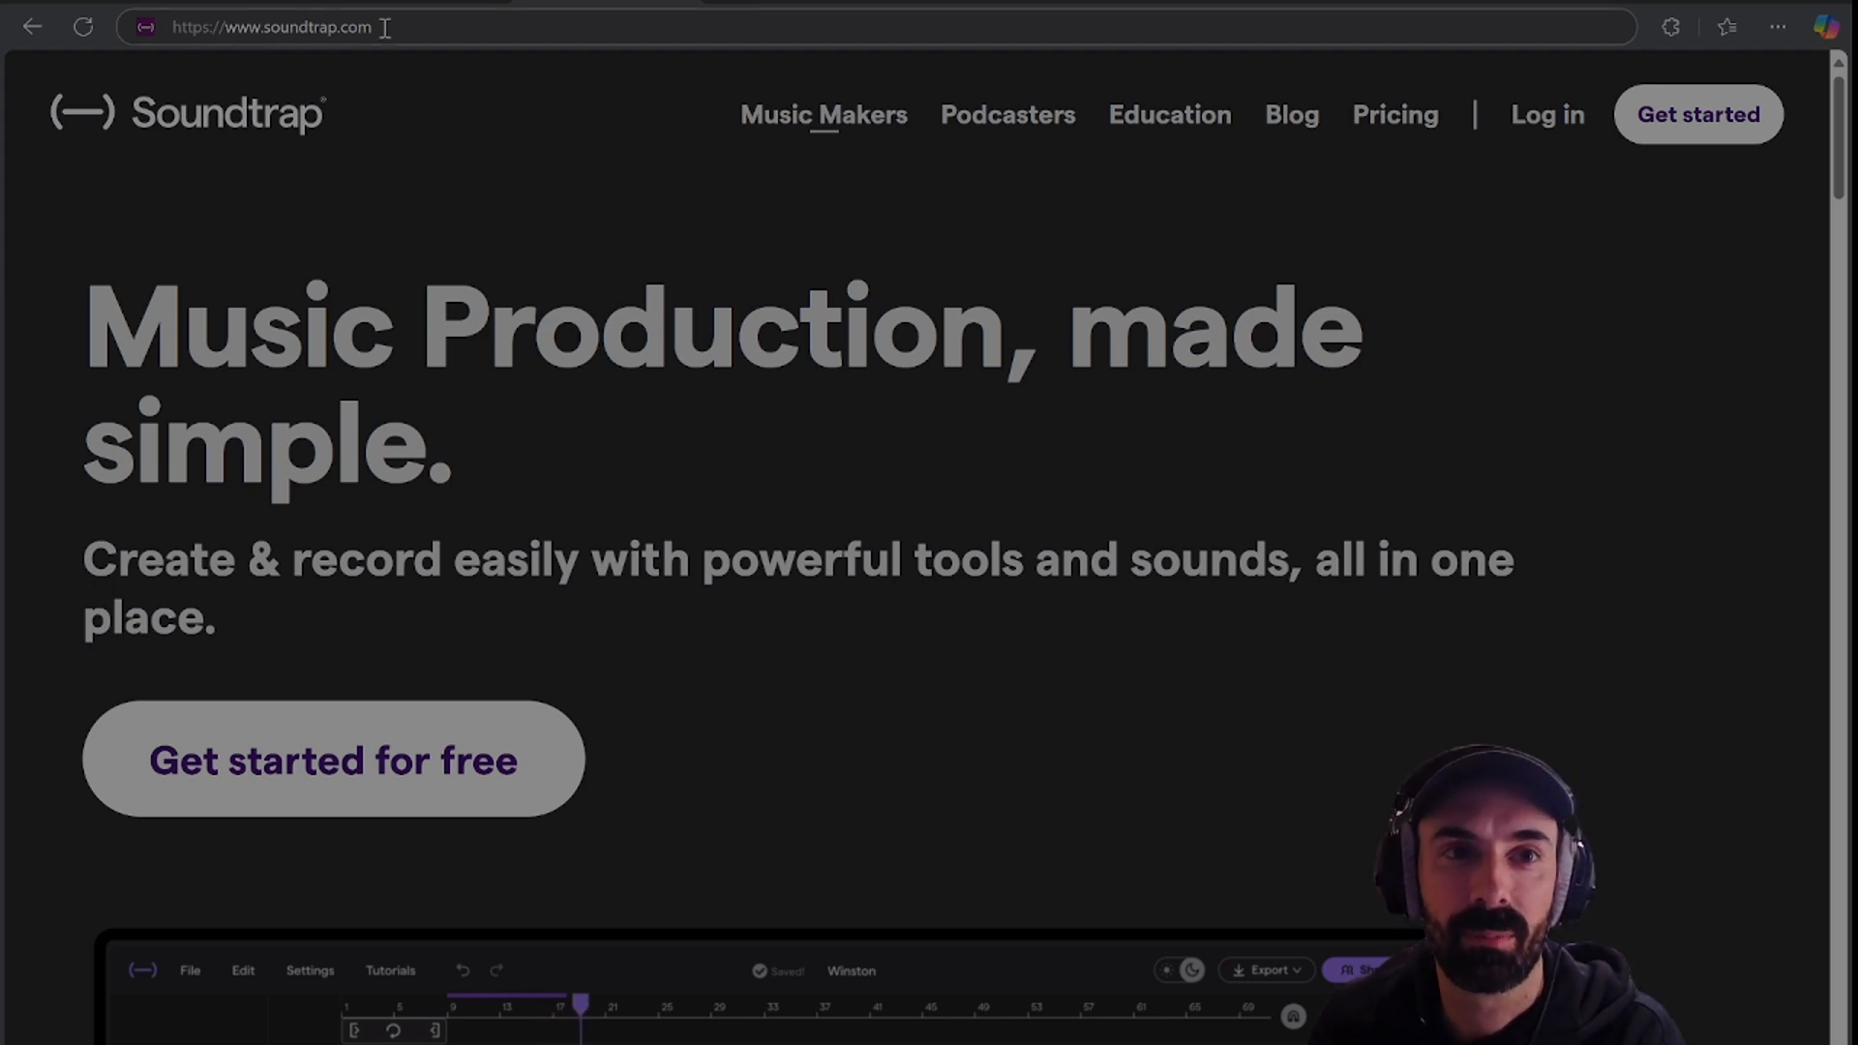
# Log in to Soundtrap from its home page using the account e-mail and password already filled in.
pyautogui.click(392, 27)
pyautogui.click(399, 27)
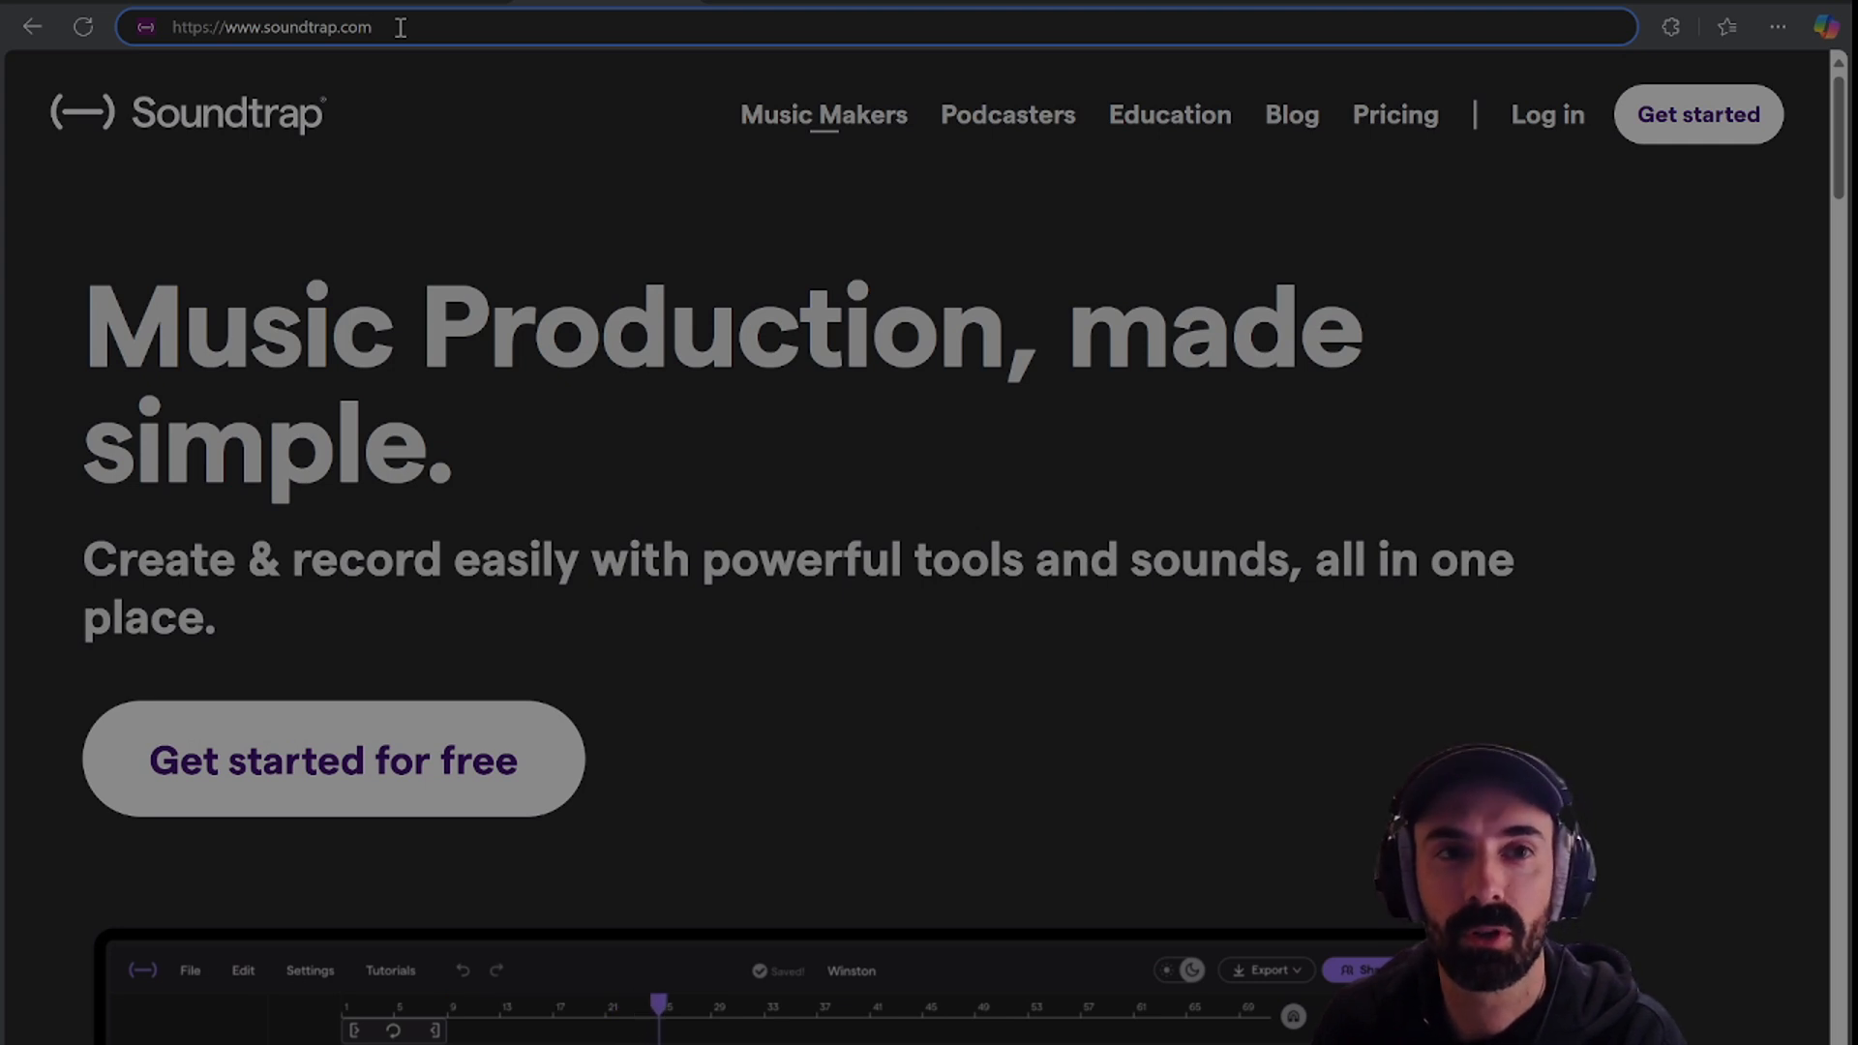
pyautogui.click(1548, 118)
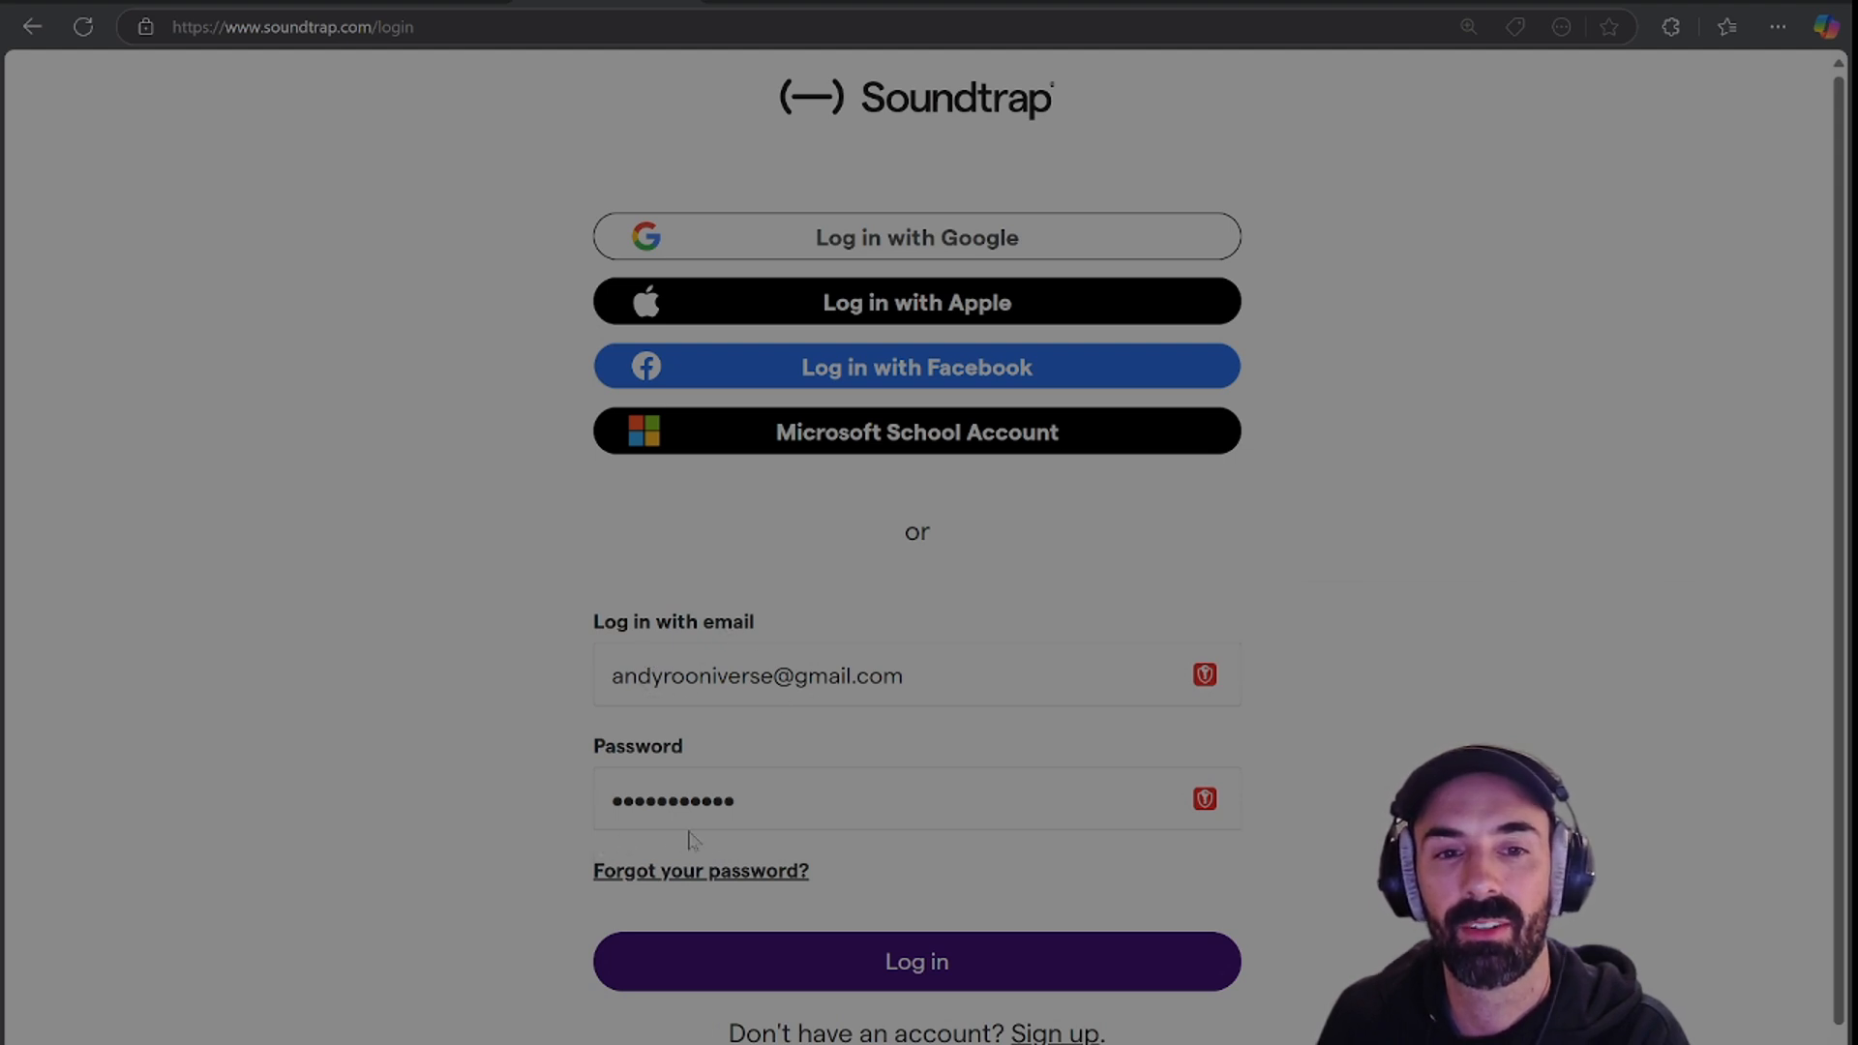
pyautogui.click(914, 982)
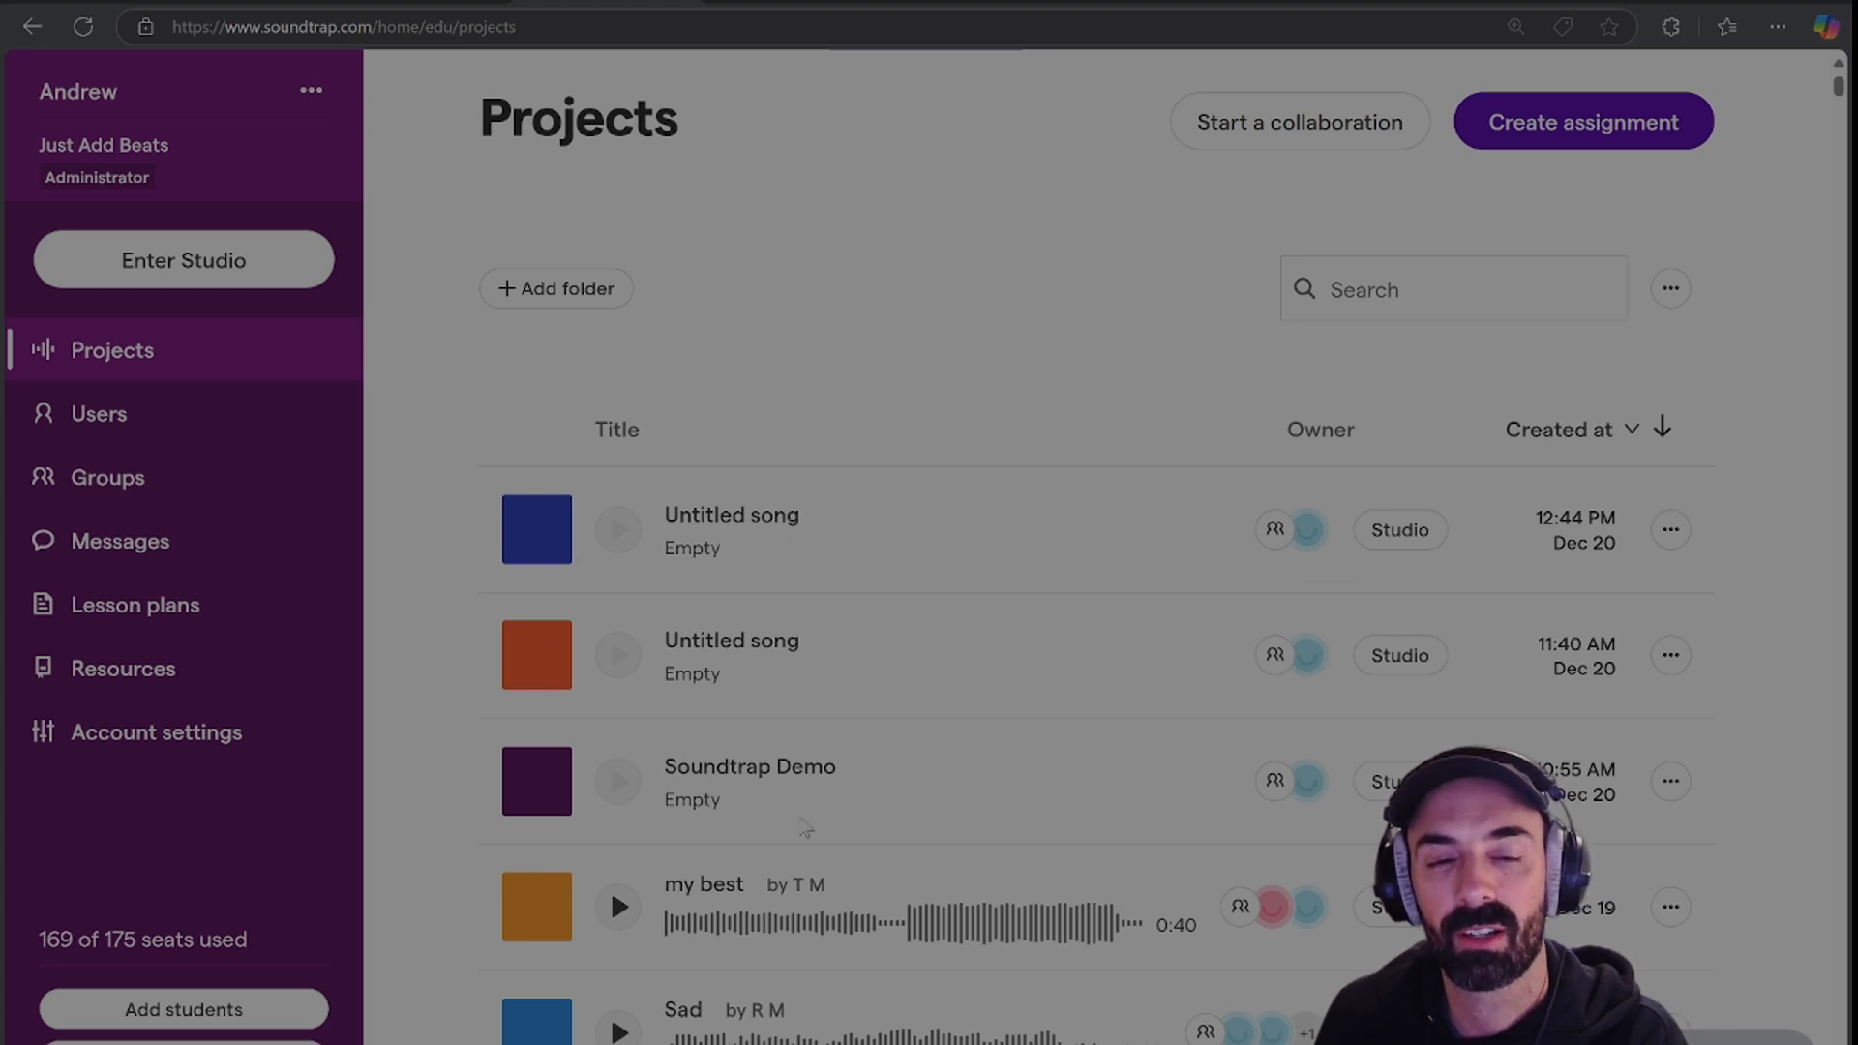
# Look through the projects list, enter the studio and create a new music project.
pyautogui.scroll(-3, 888, 594)
pyautogui.scroll(3, 892, 592)
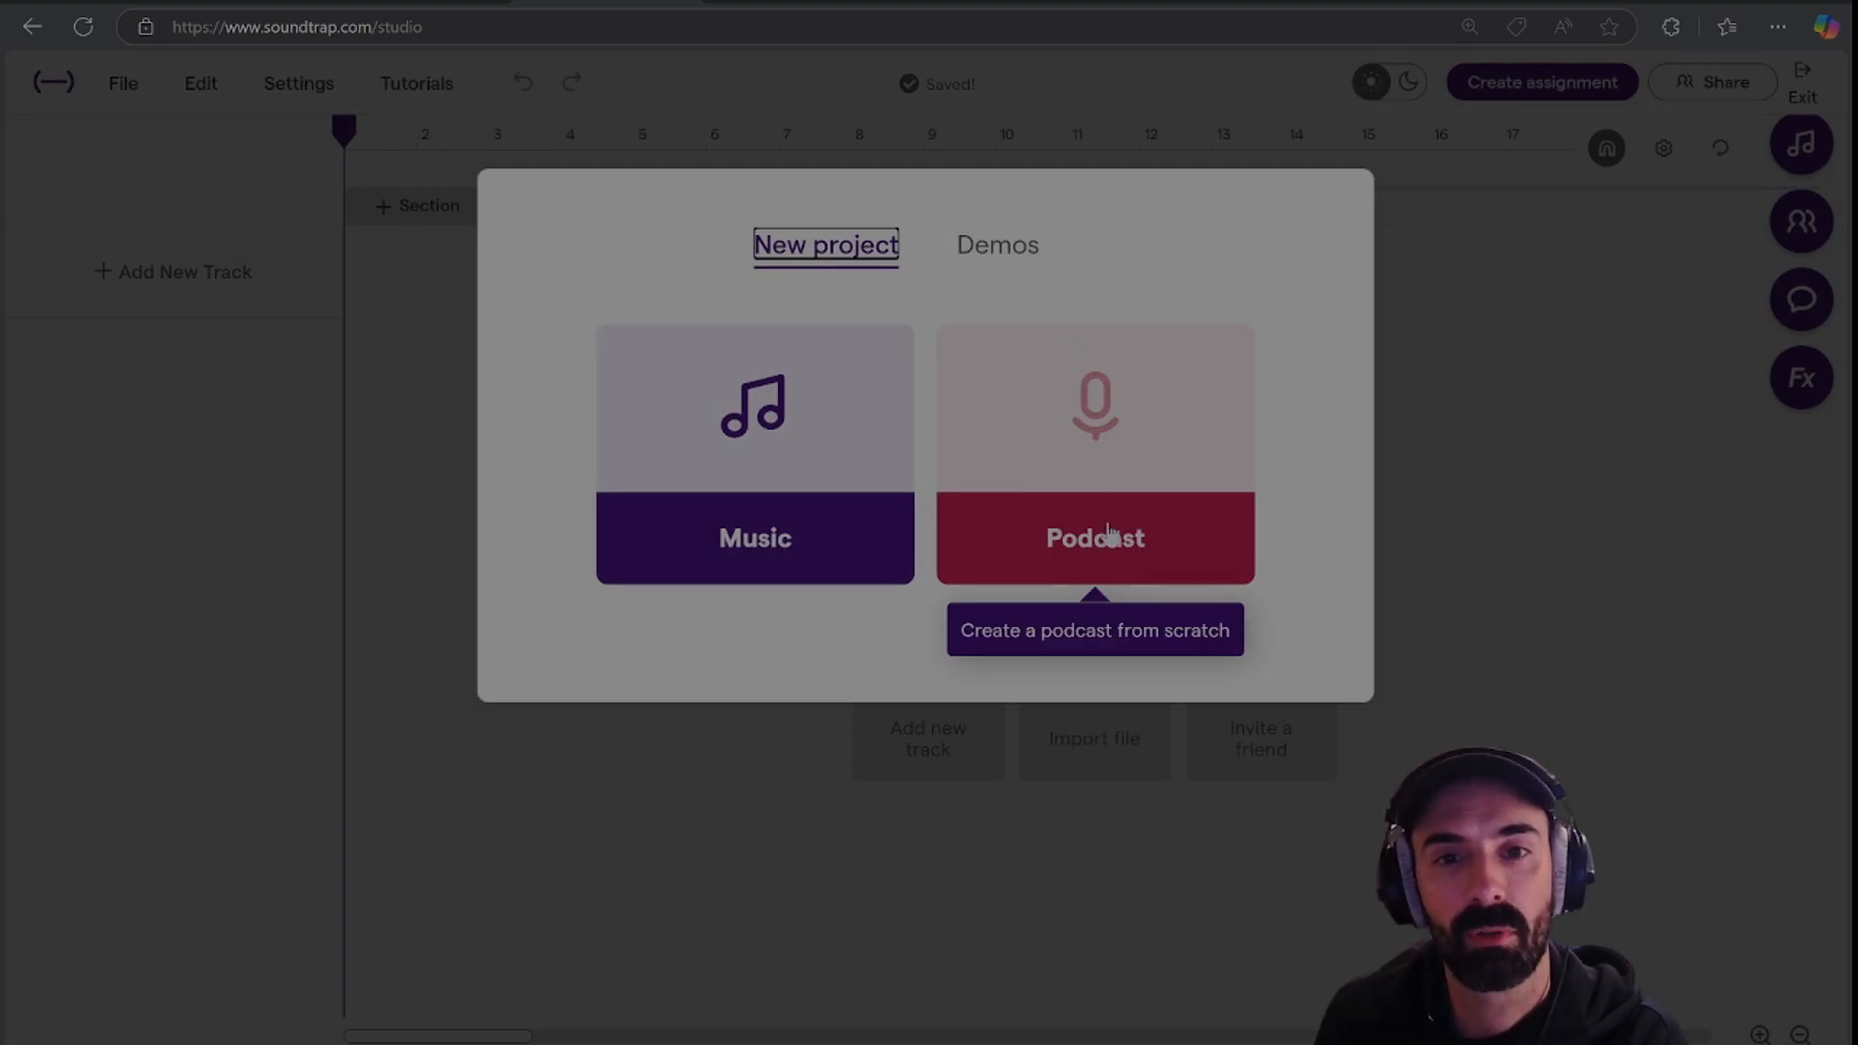
pyautogui.click(747, 540)
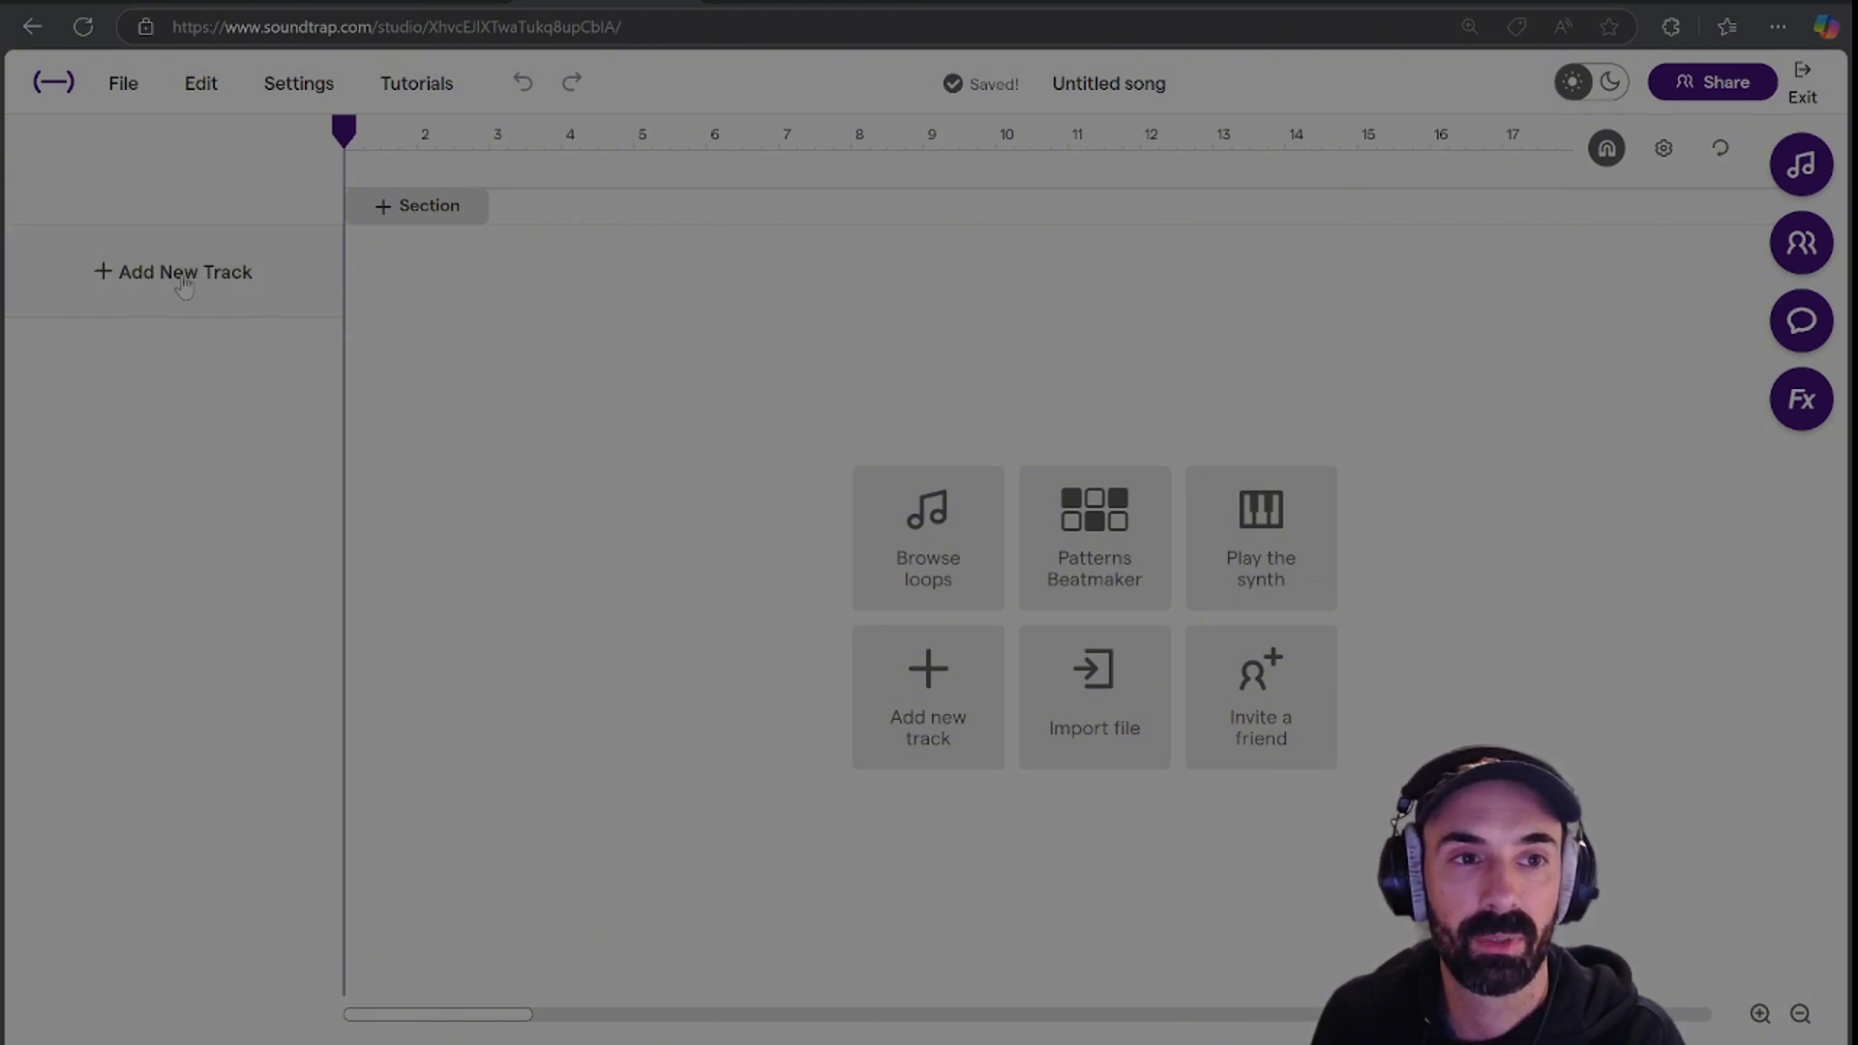
# Add a Voice & Mic track, check its input devices while keeping Default - MIC 1/2, and close the track's settings.
pyautogui.click(147, 275)
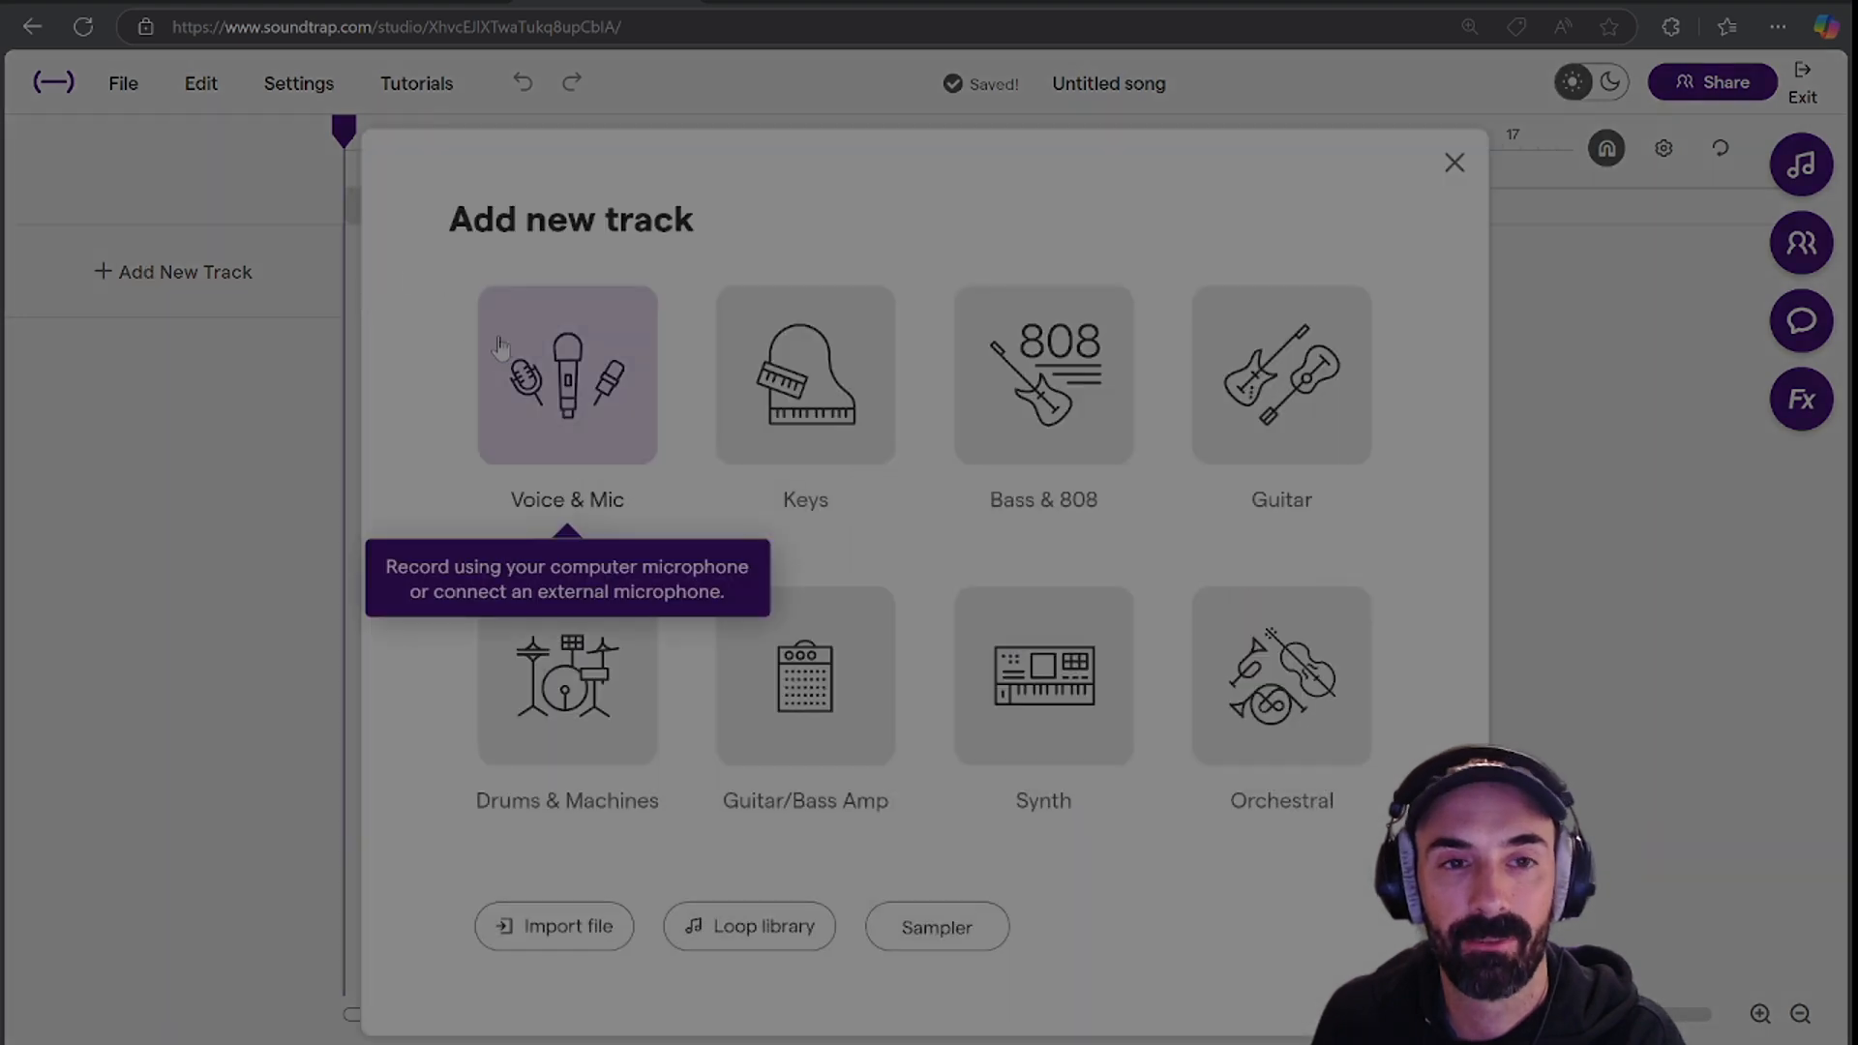
pyautogui.click(505, 379)
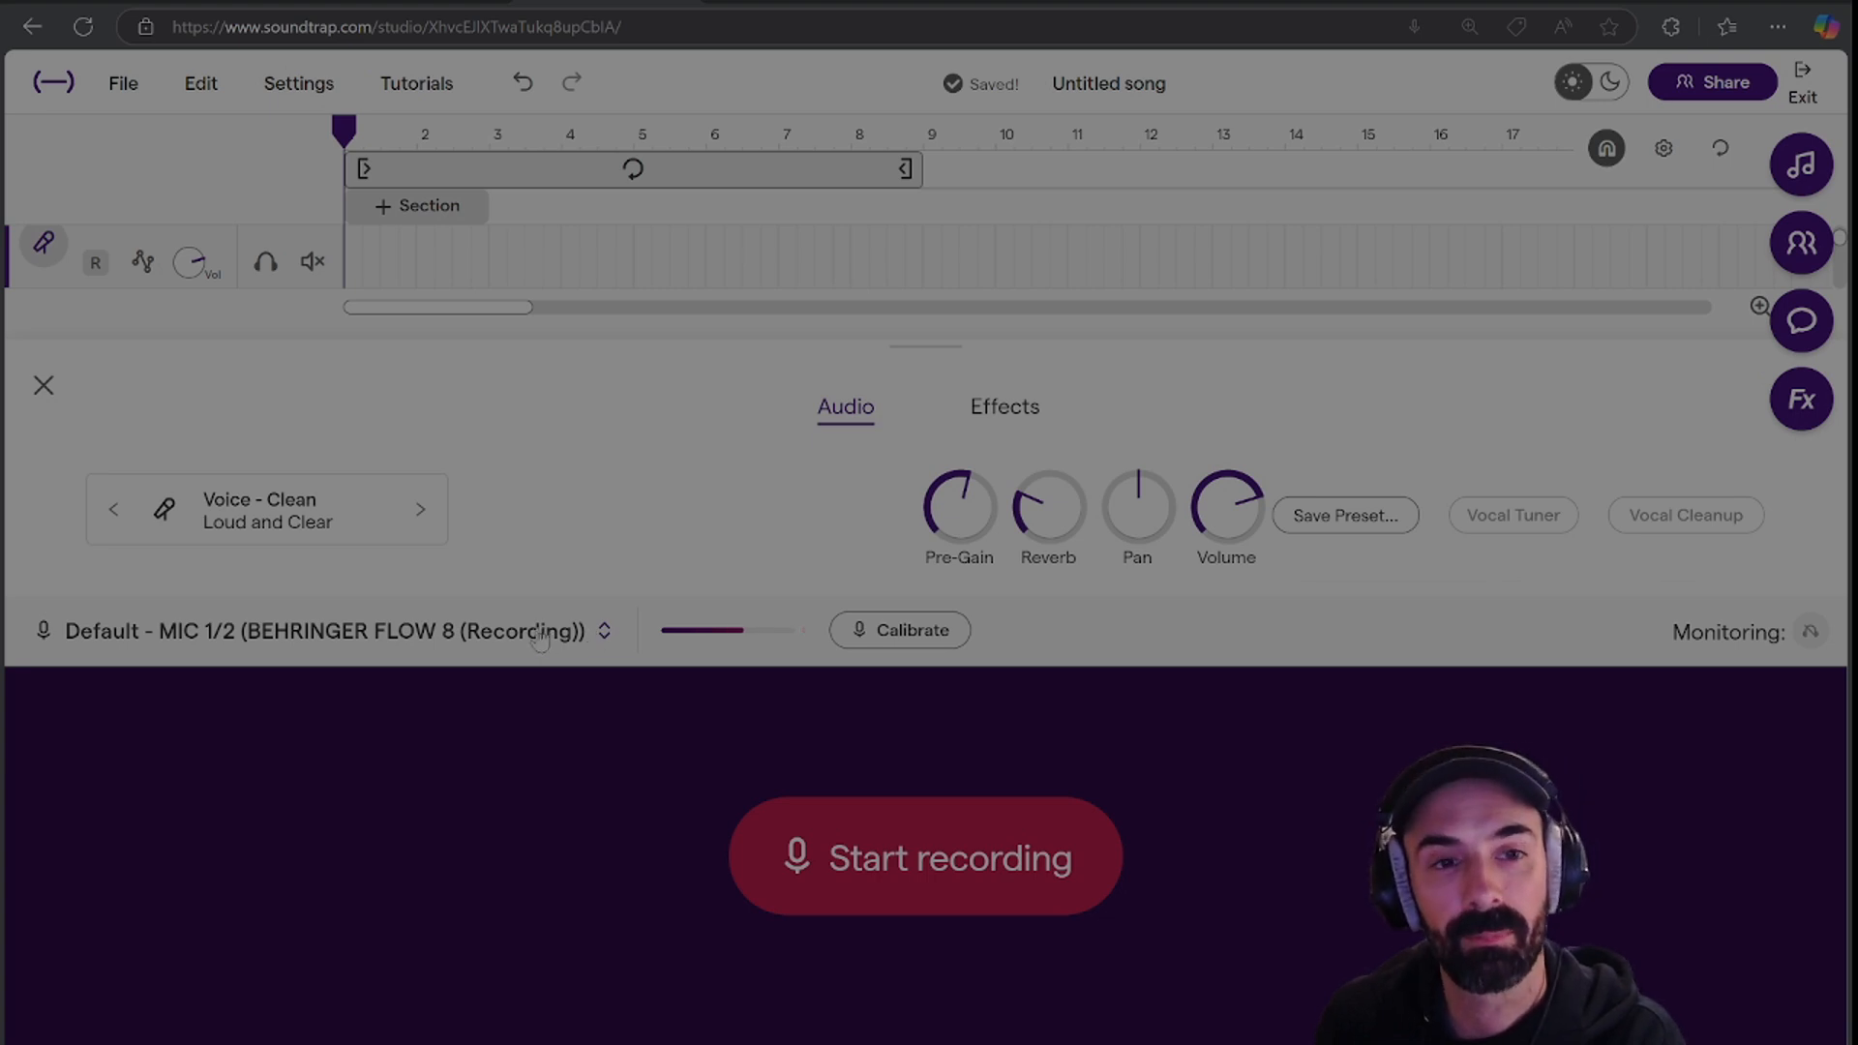
pyautogui.click(600, 638)
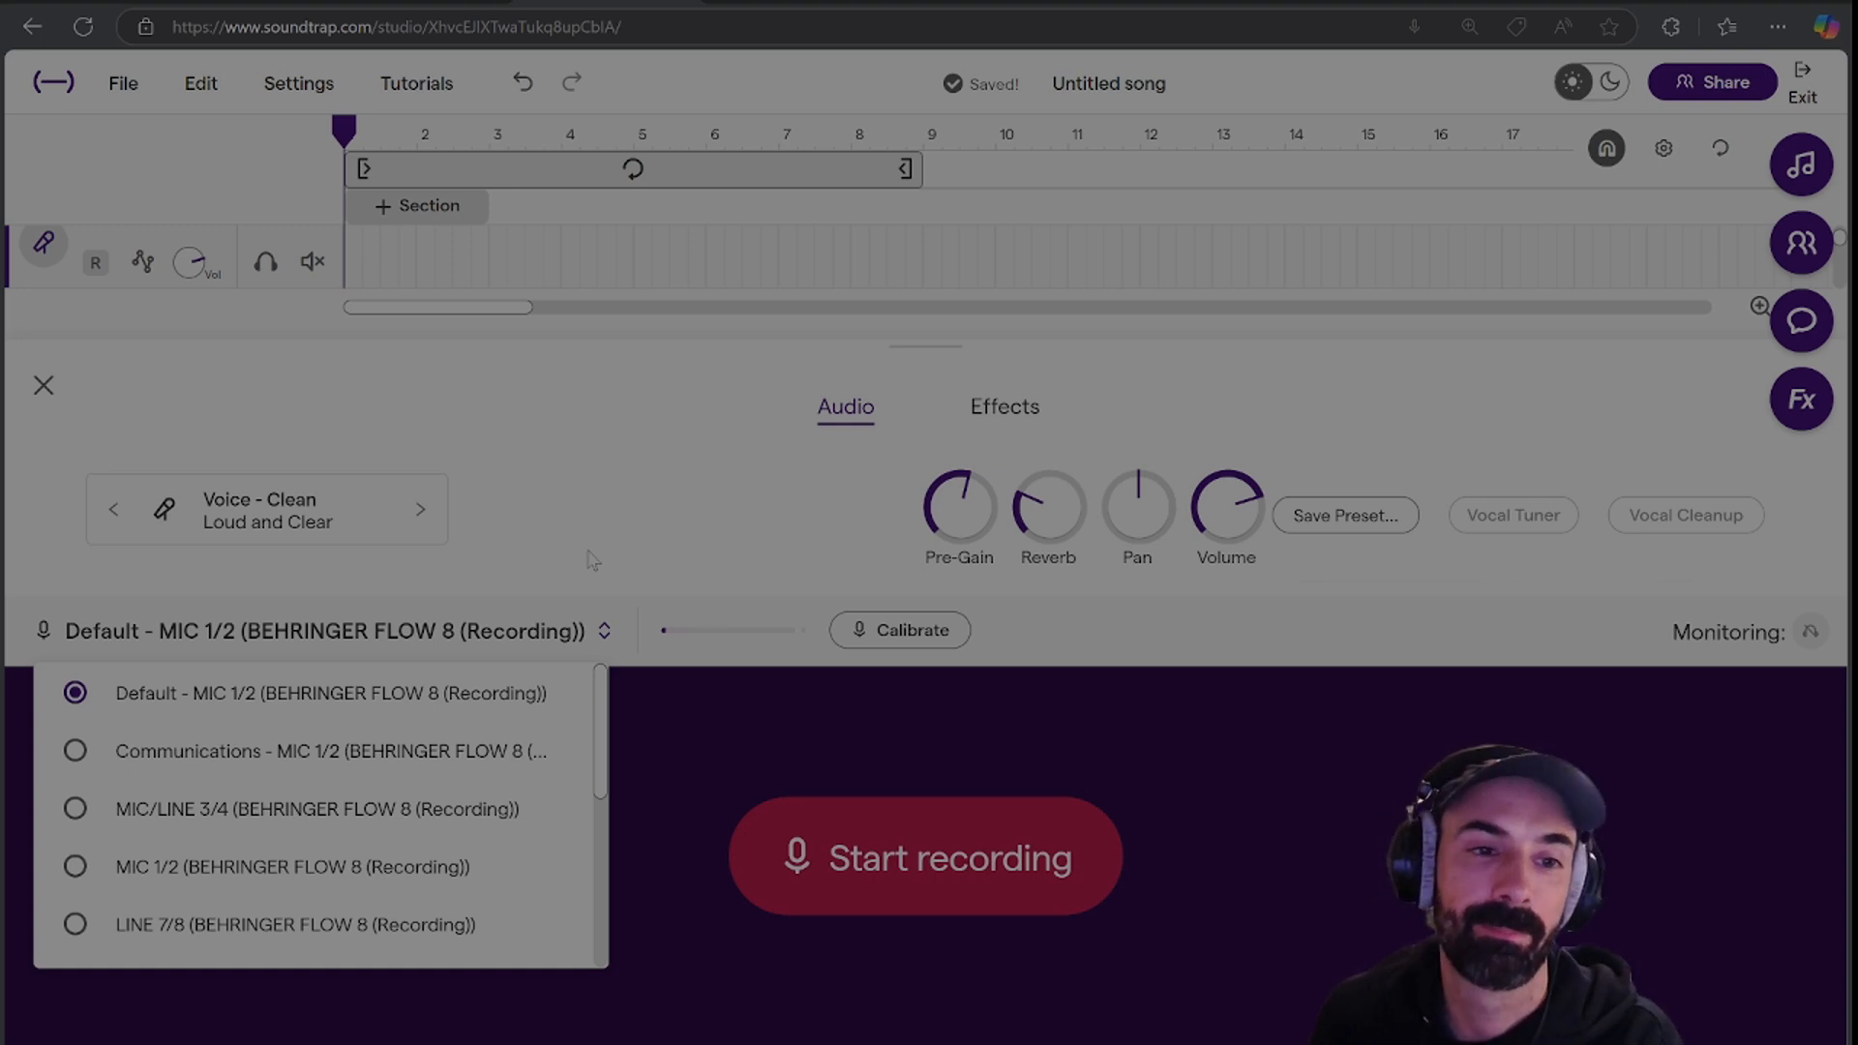
pyautogui.click(480, 667)
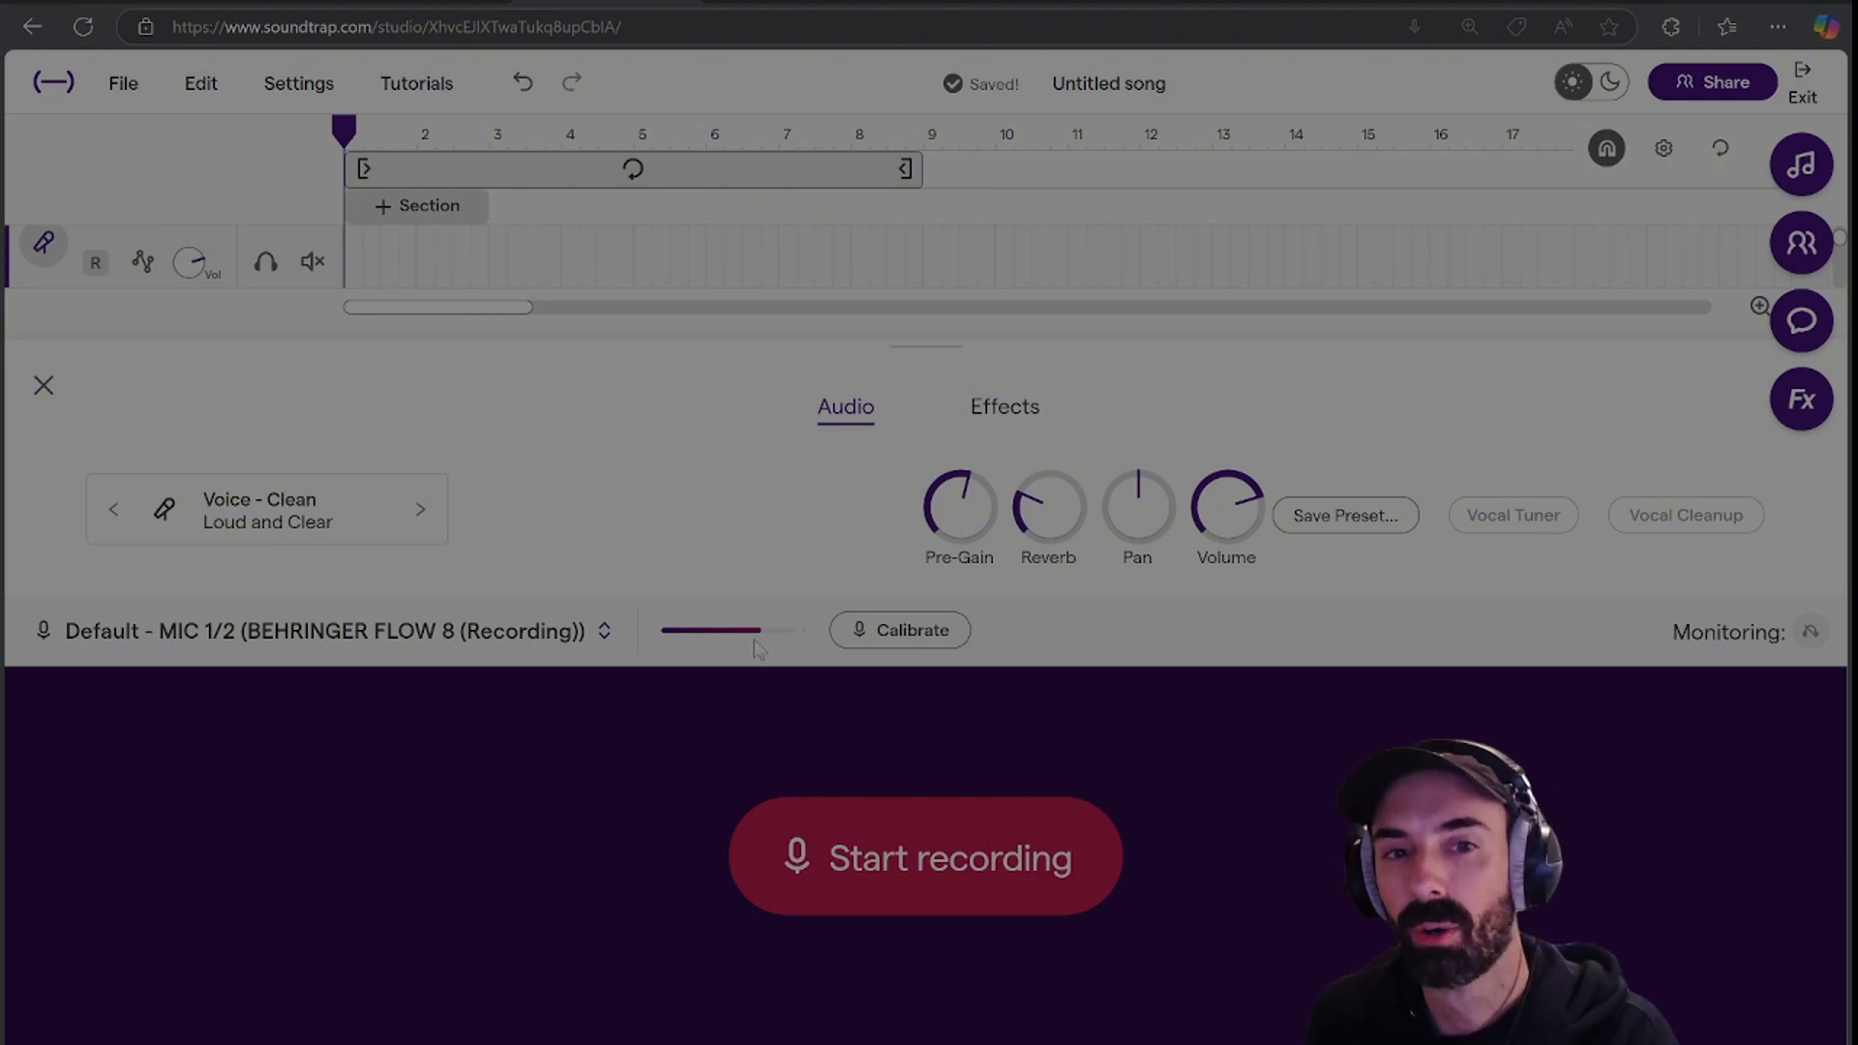
pyautogui.click(43, 385)
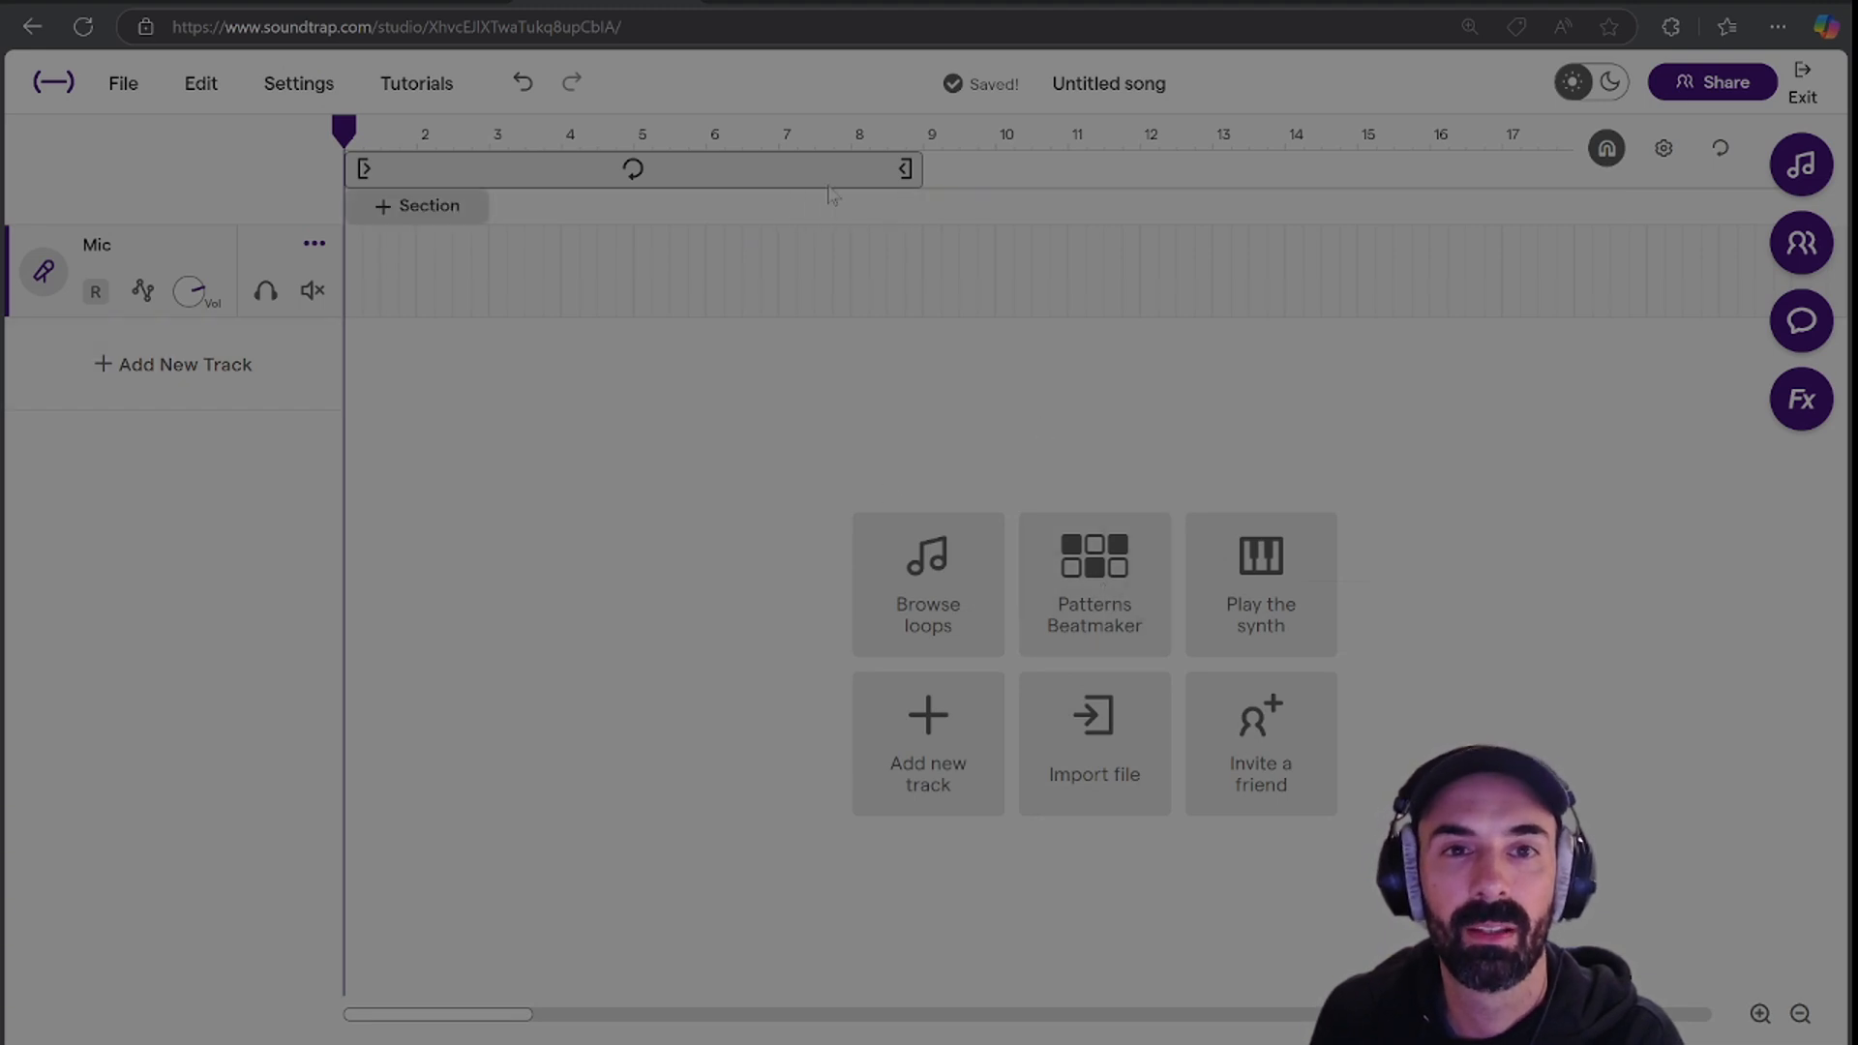
# Shorten the loop region so it ends at bar 3, and play the looped section briefly.
pyautogui.click(912, 172)
pyautogui.moveTo(913, 172); pyautogui.dragTo(485, 227)
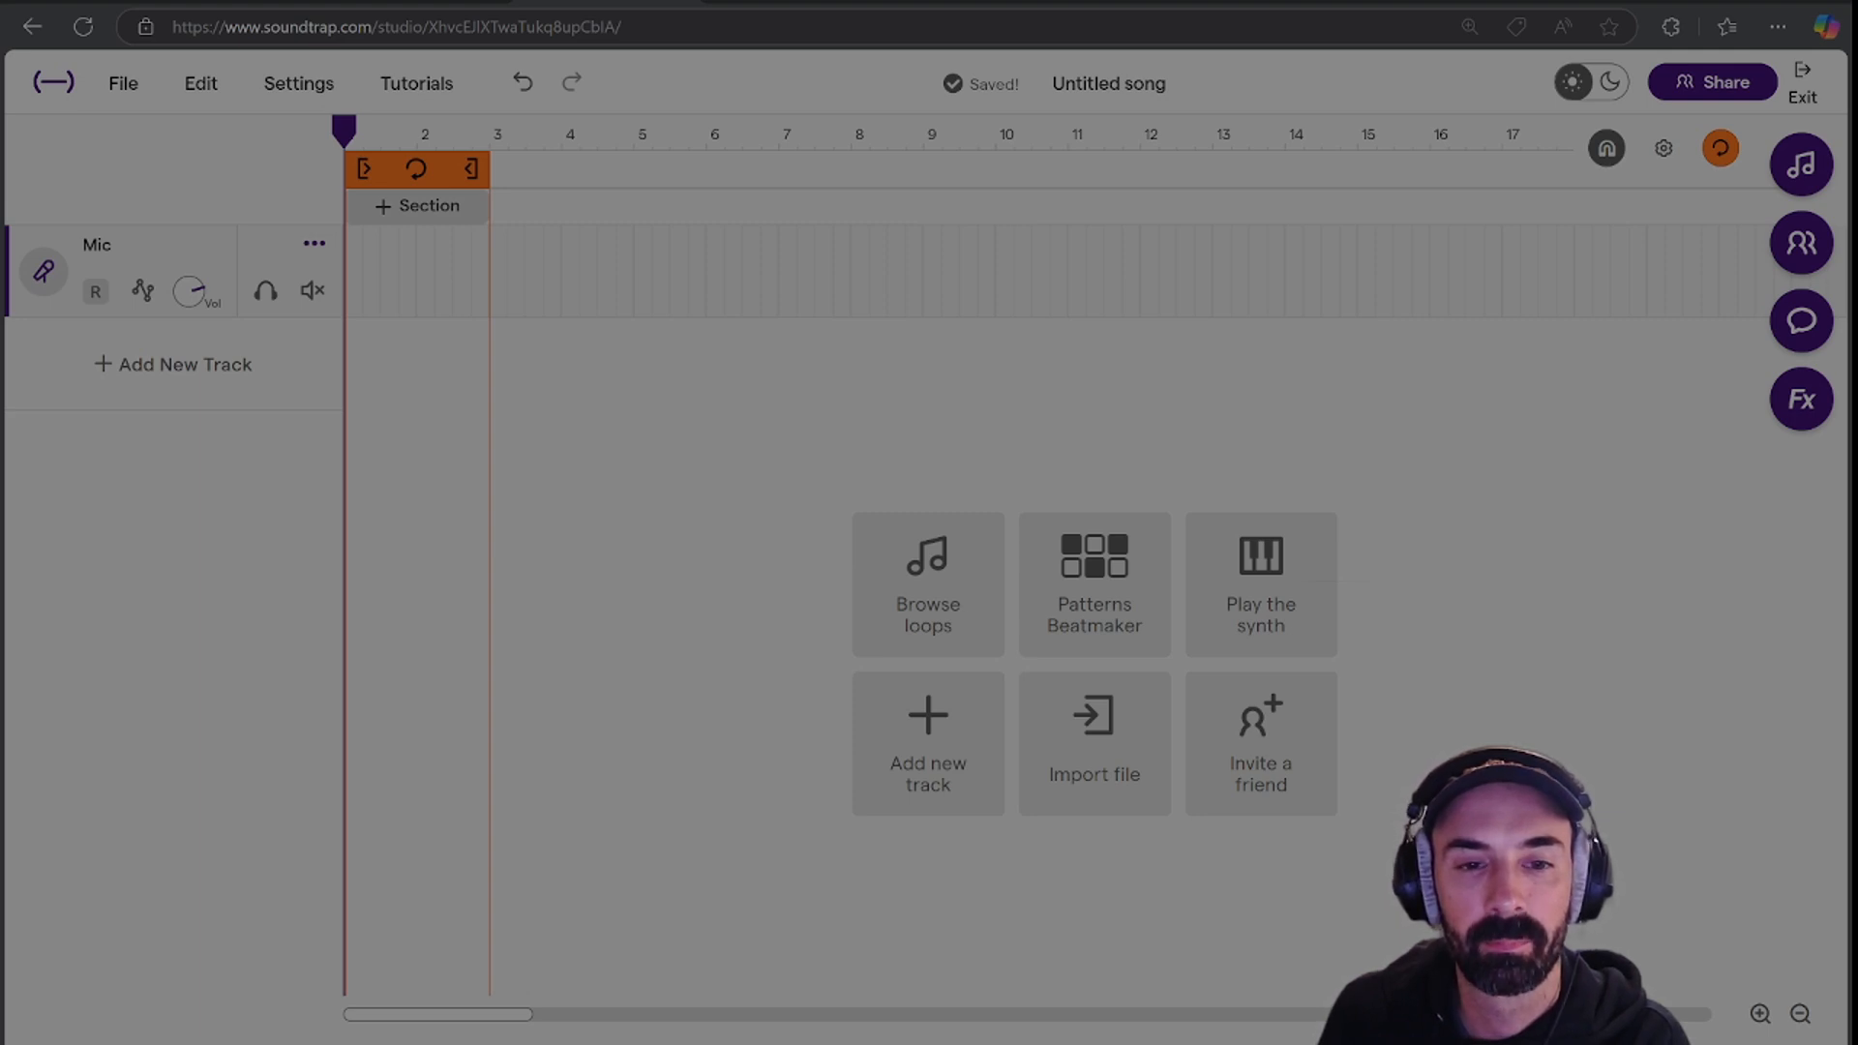
pyautogui.press('space')
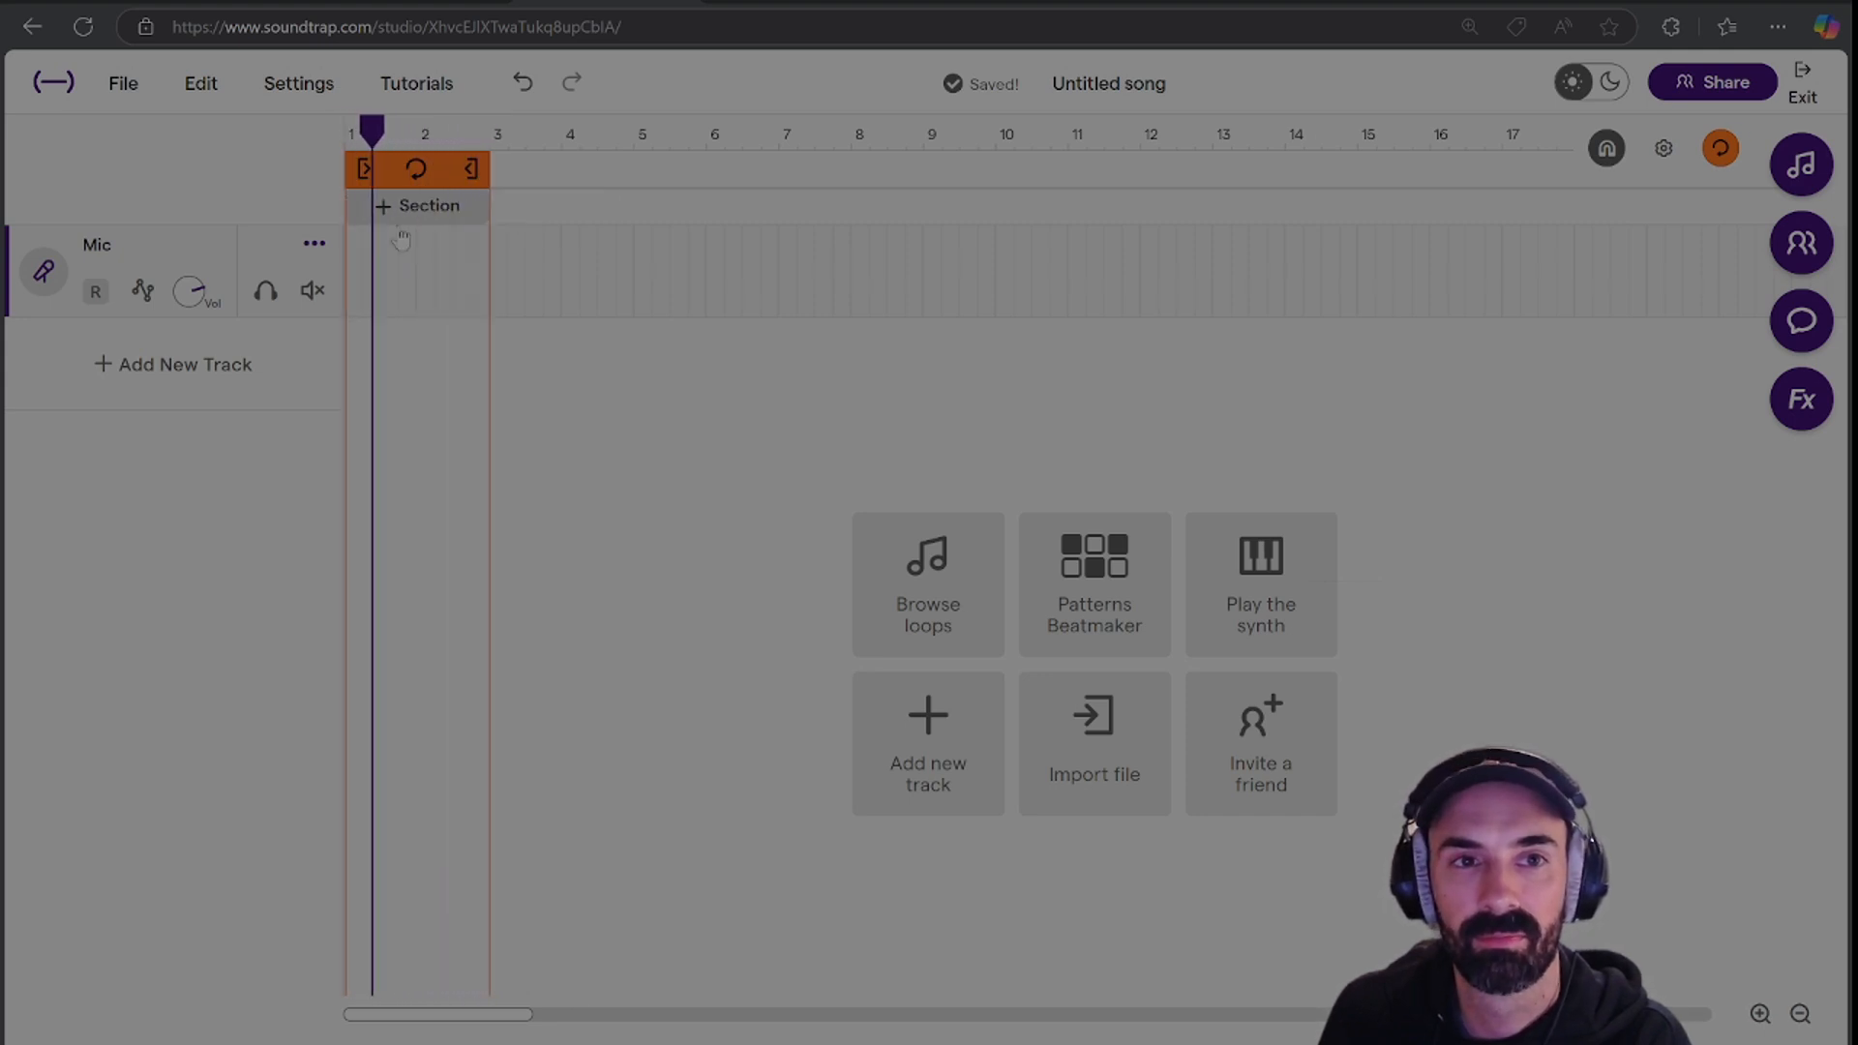
pyautogui.press('space')
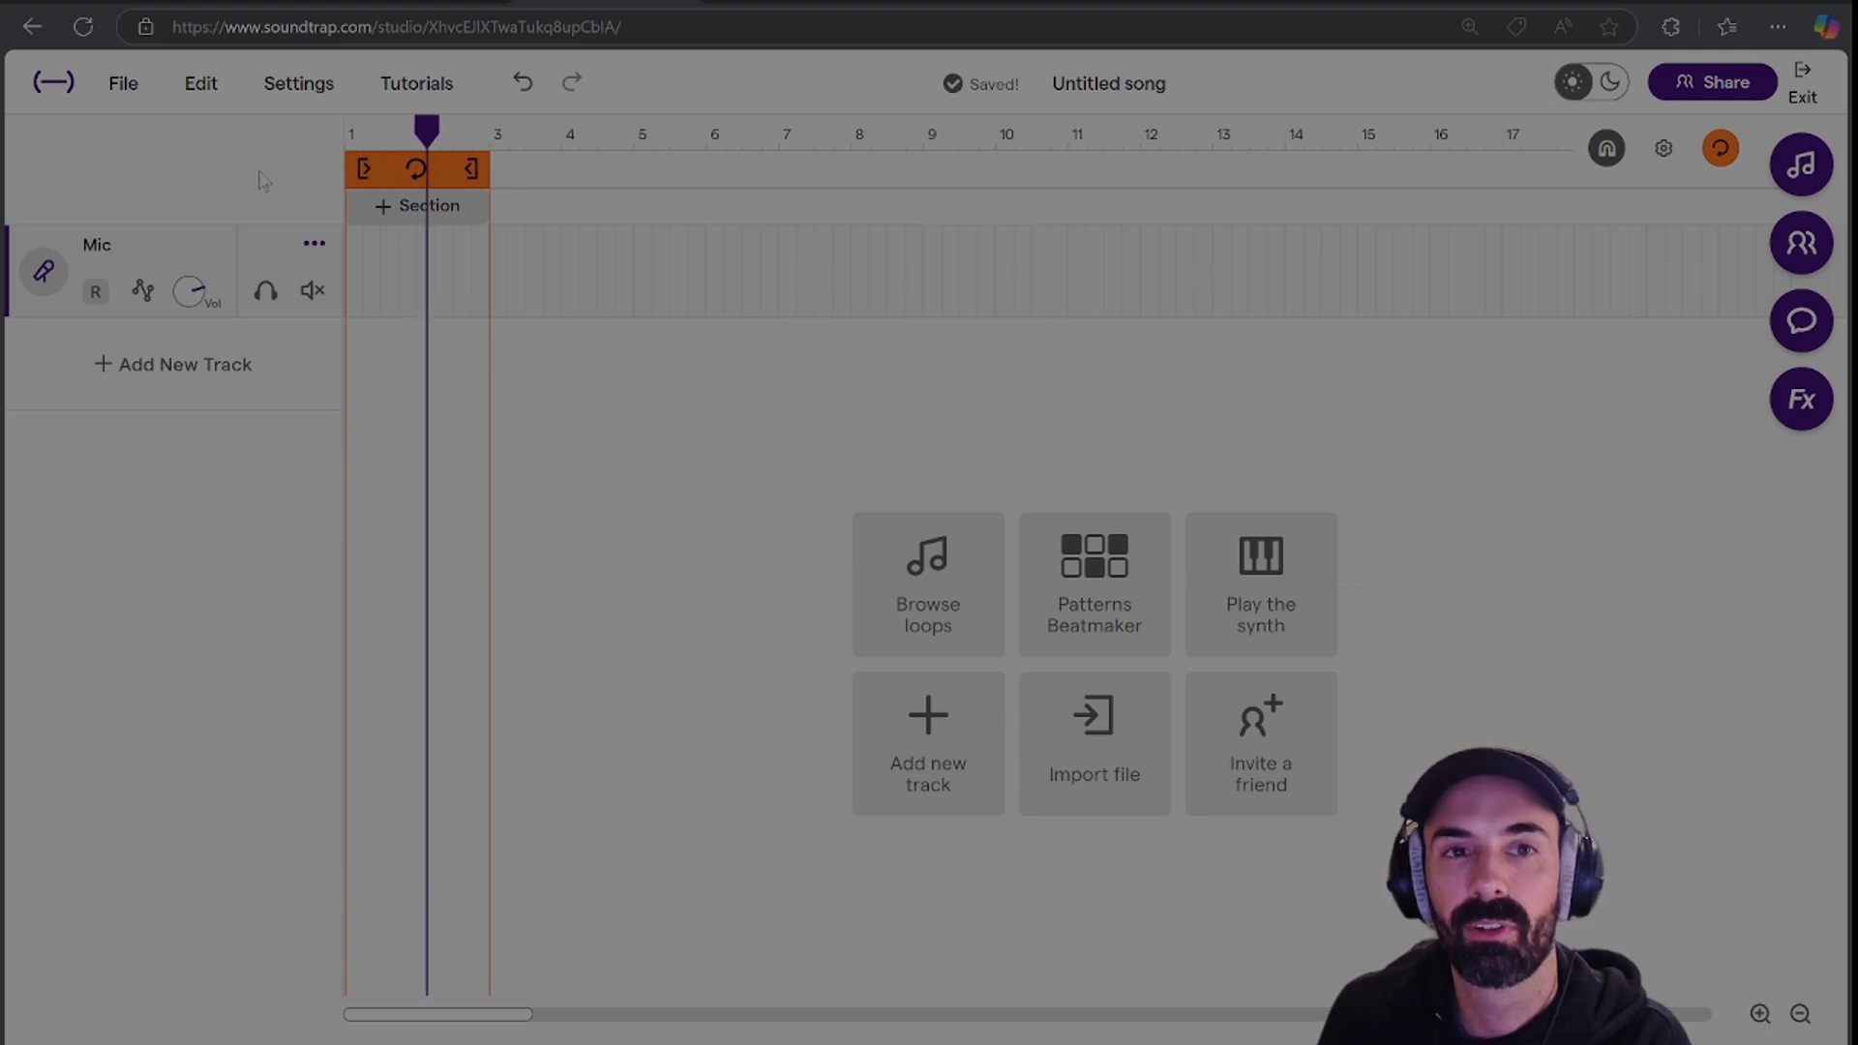
# Turn looping off, place the playhead inside bar 2, and play past the end of the loop region.
pyautogui.click(454, 170)
pyautogui.click(454, 147)
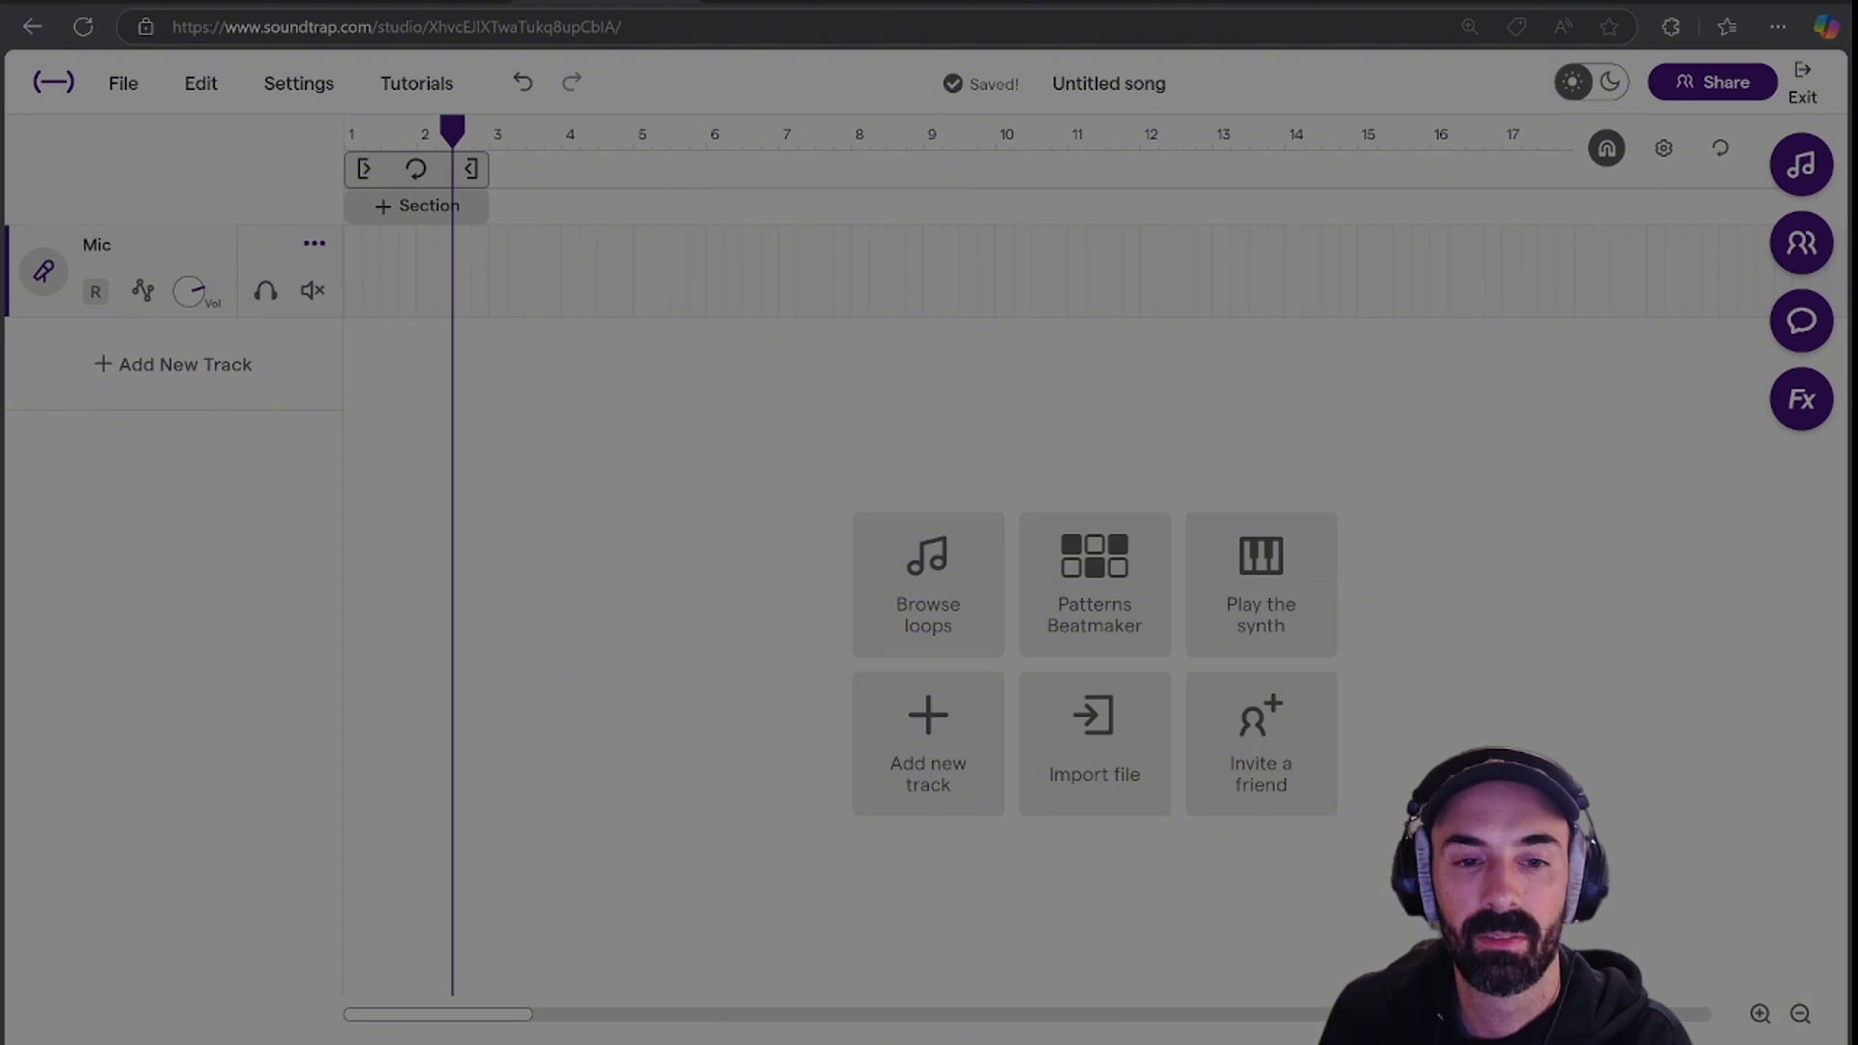
pyautogui.press('space')
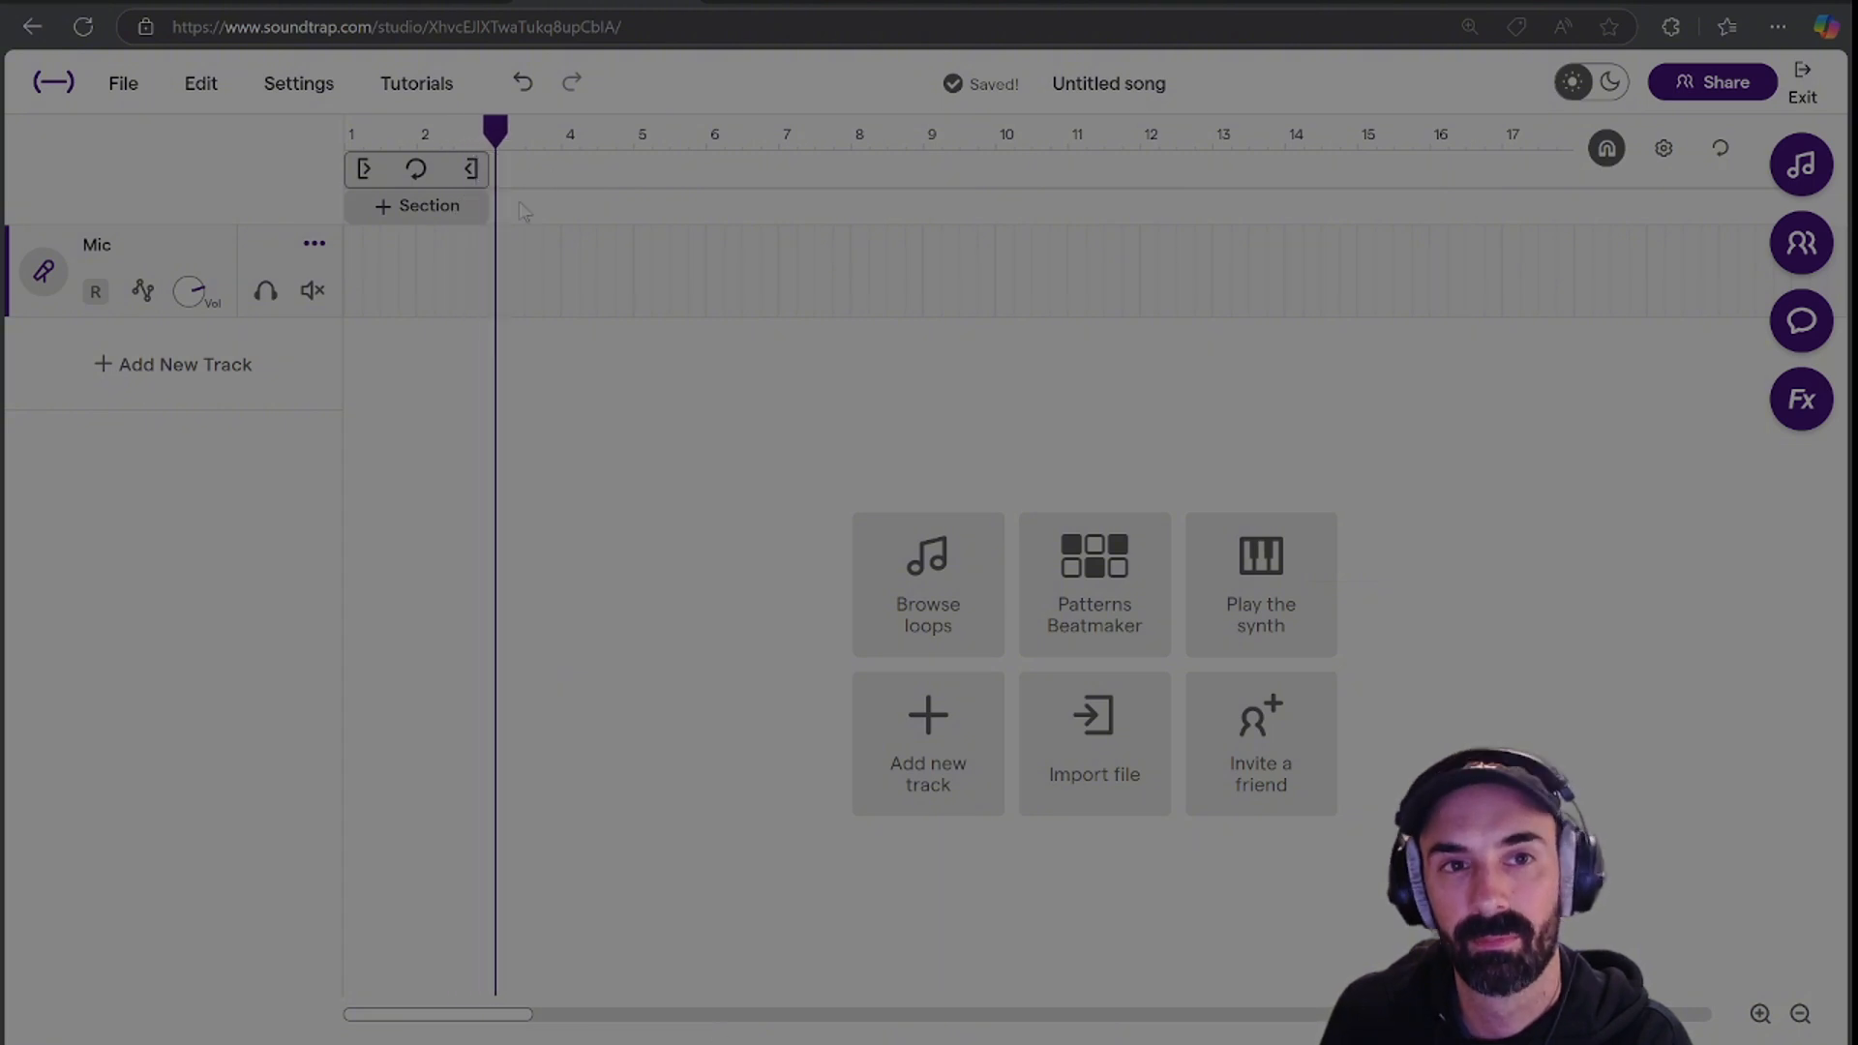
pyautogui.press('space')
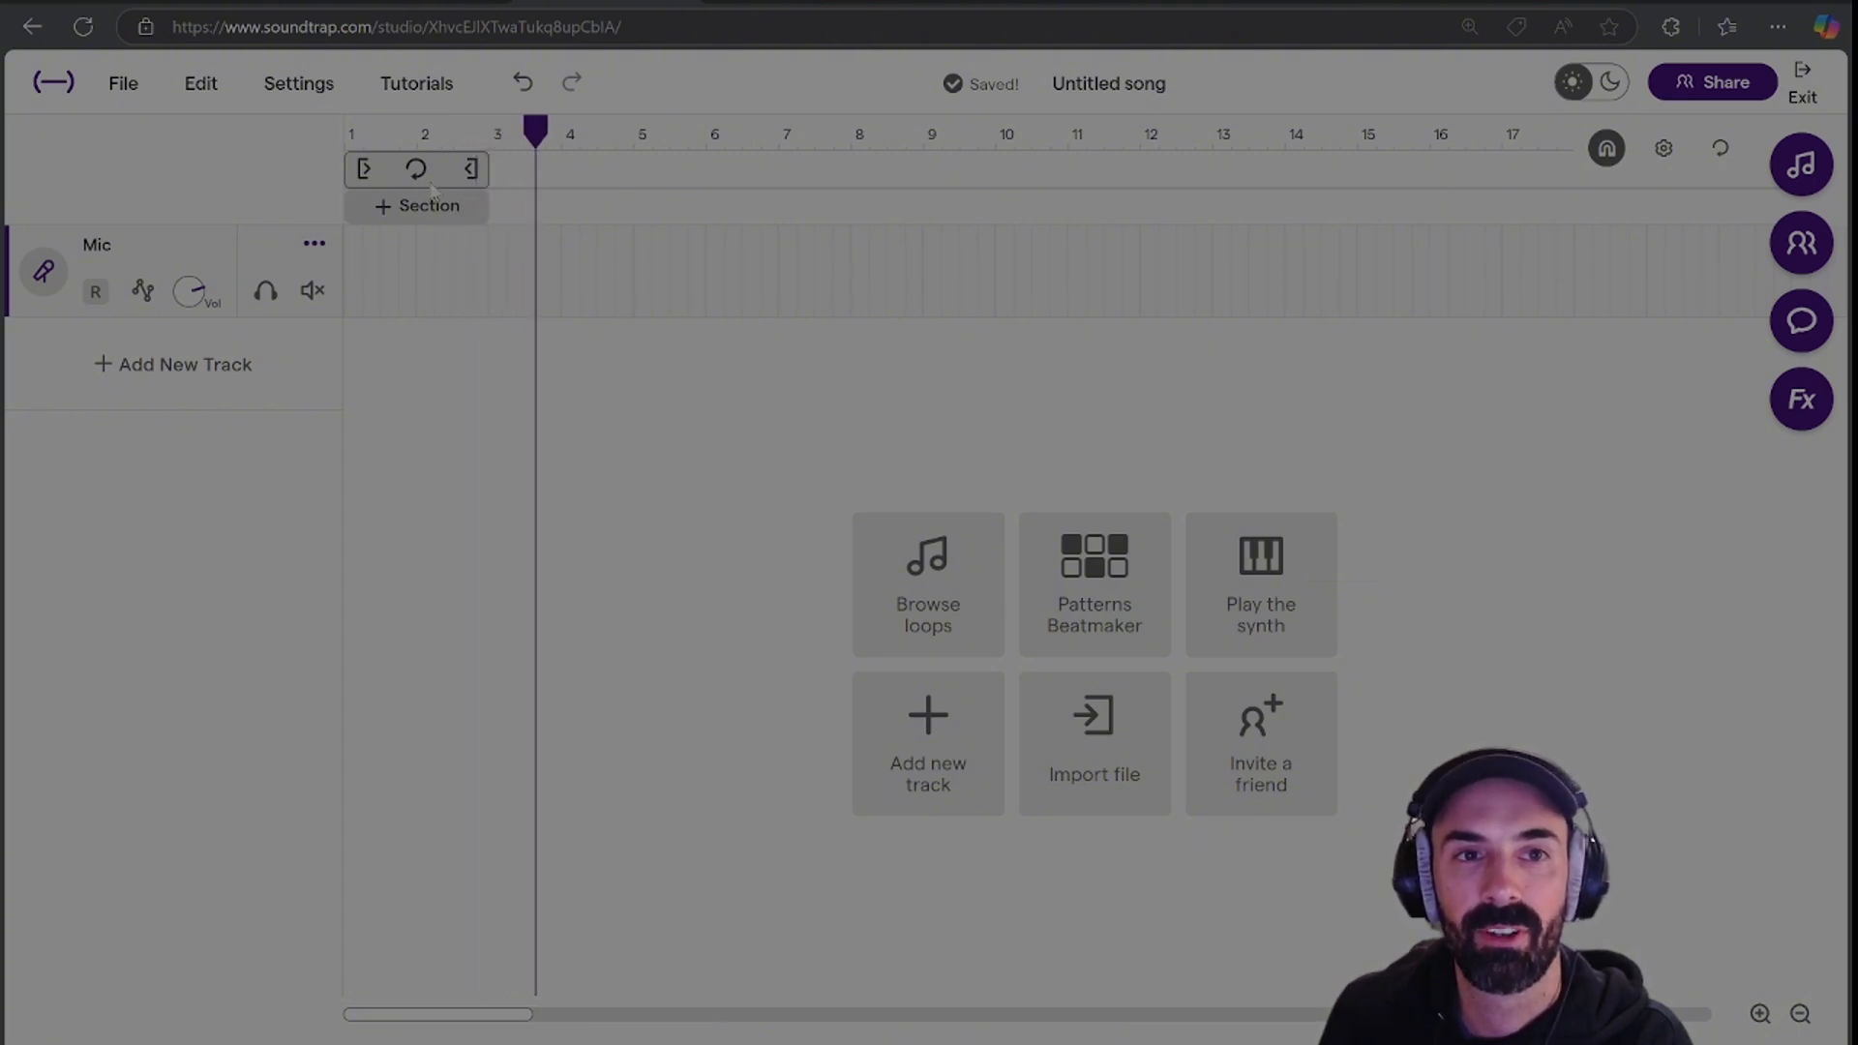
# Turn looping back on, play across the loop's end from late bar 2, and return the playhead to the start.
pyautogui.click(520, 84)
pyautogui.click(471, 137)
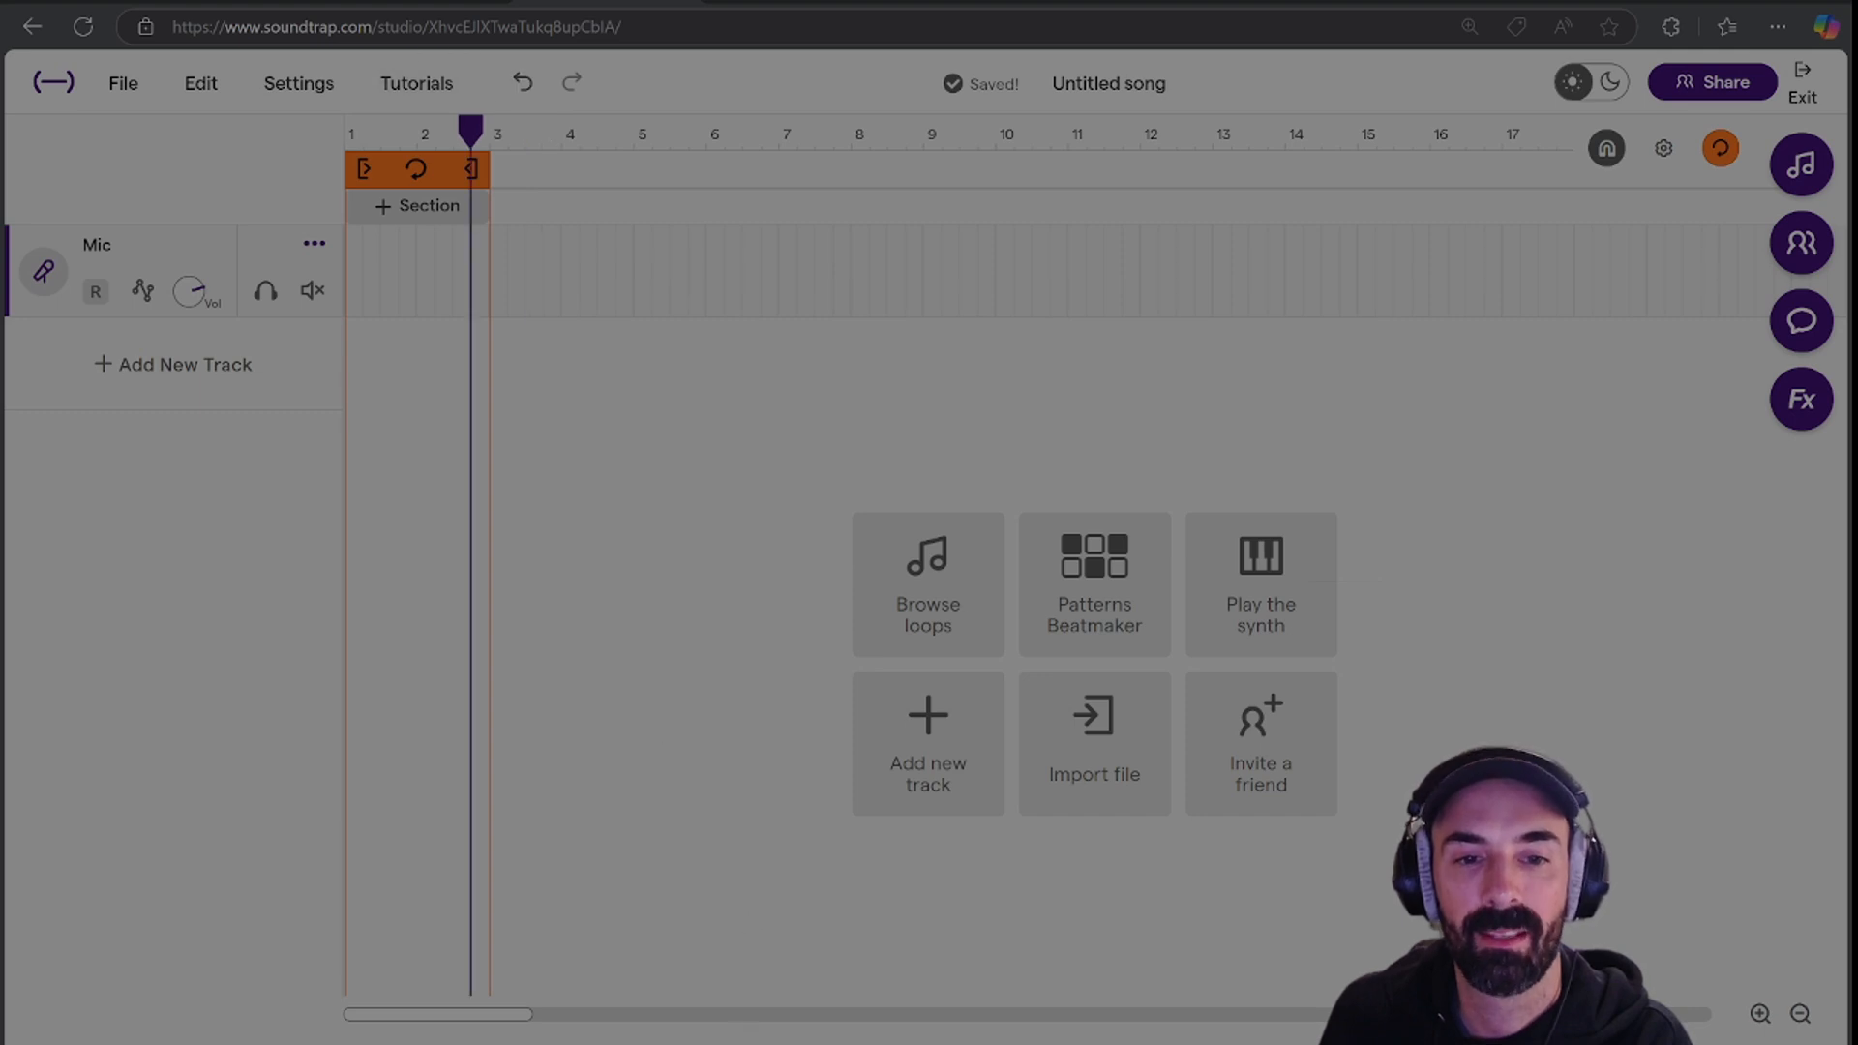
pyautogui.press('space')
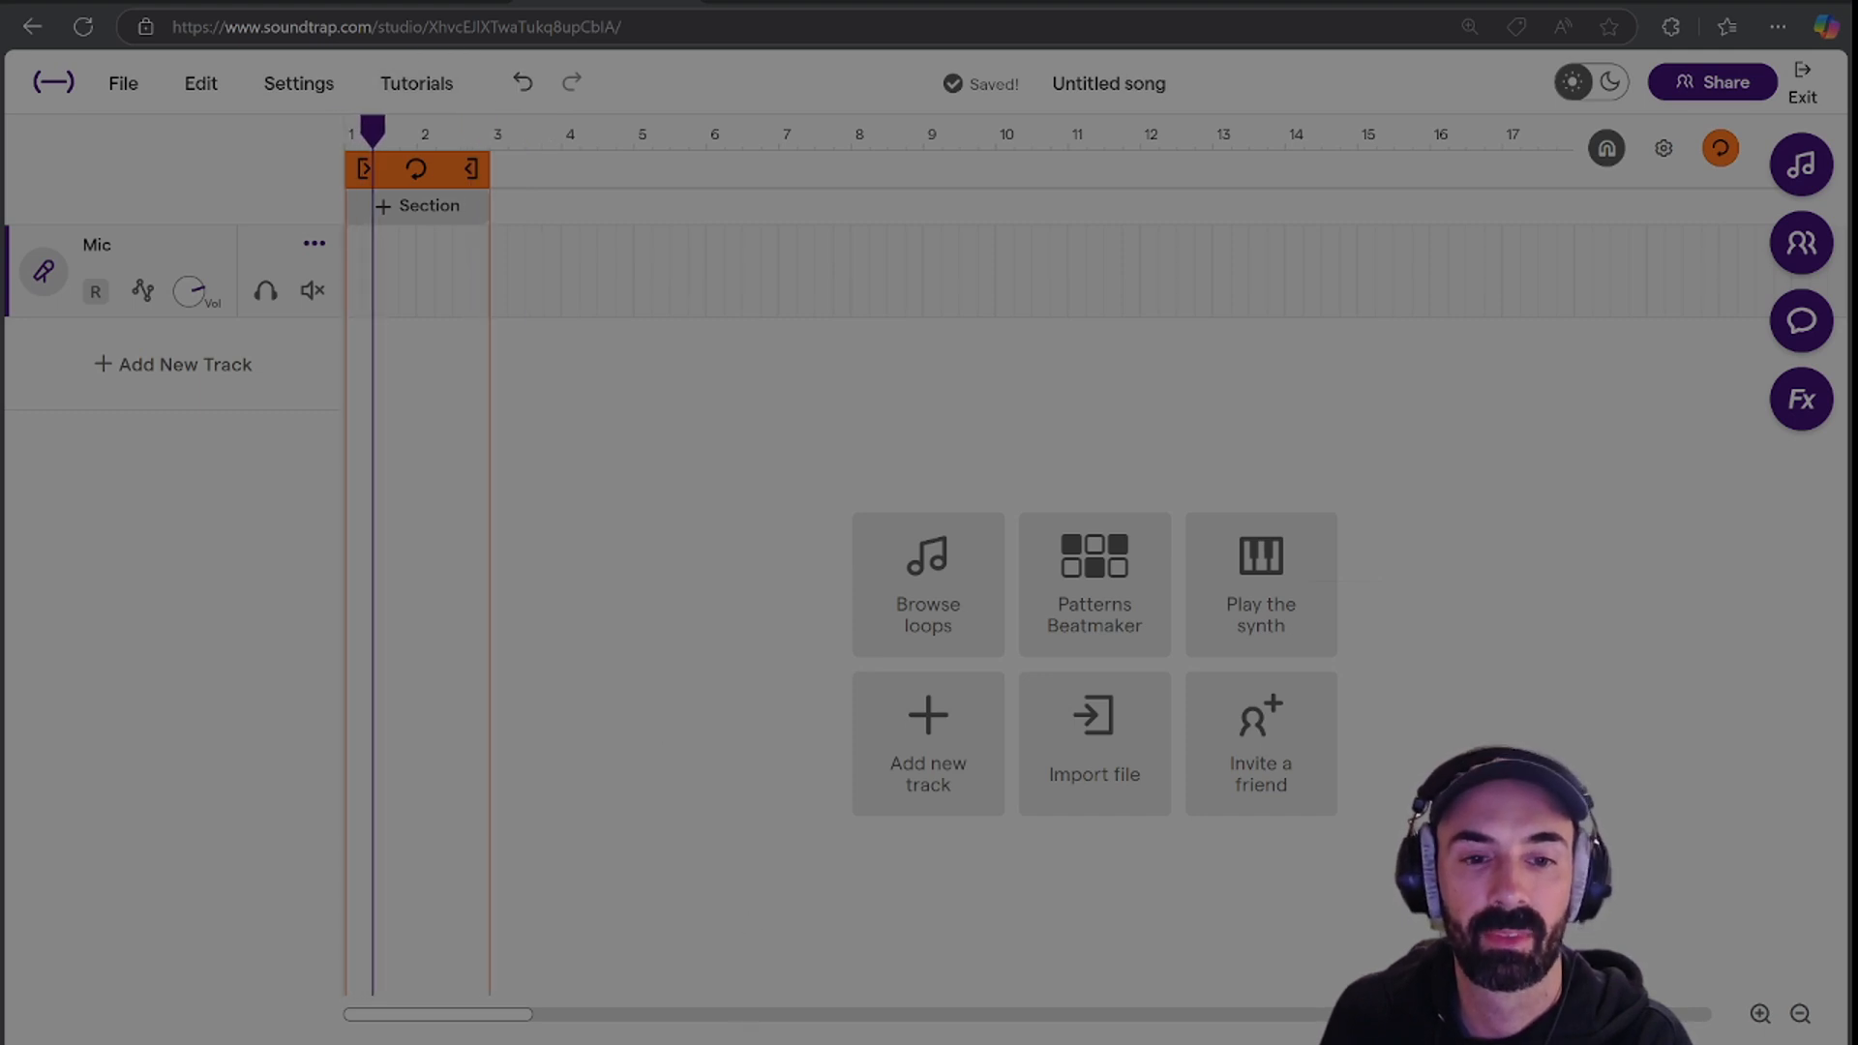
pyautogui.press('space')
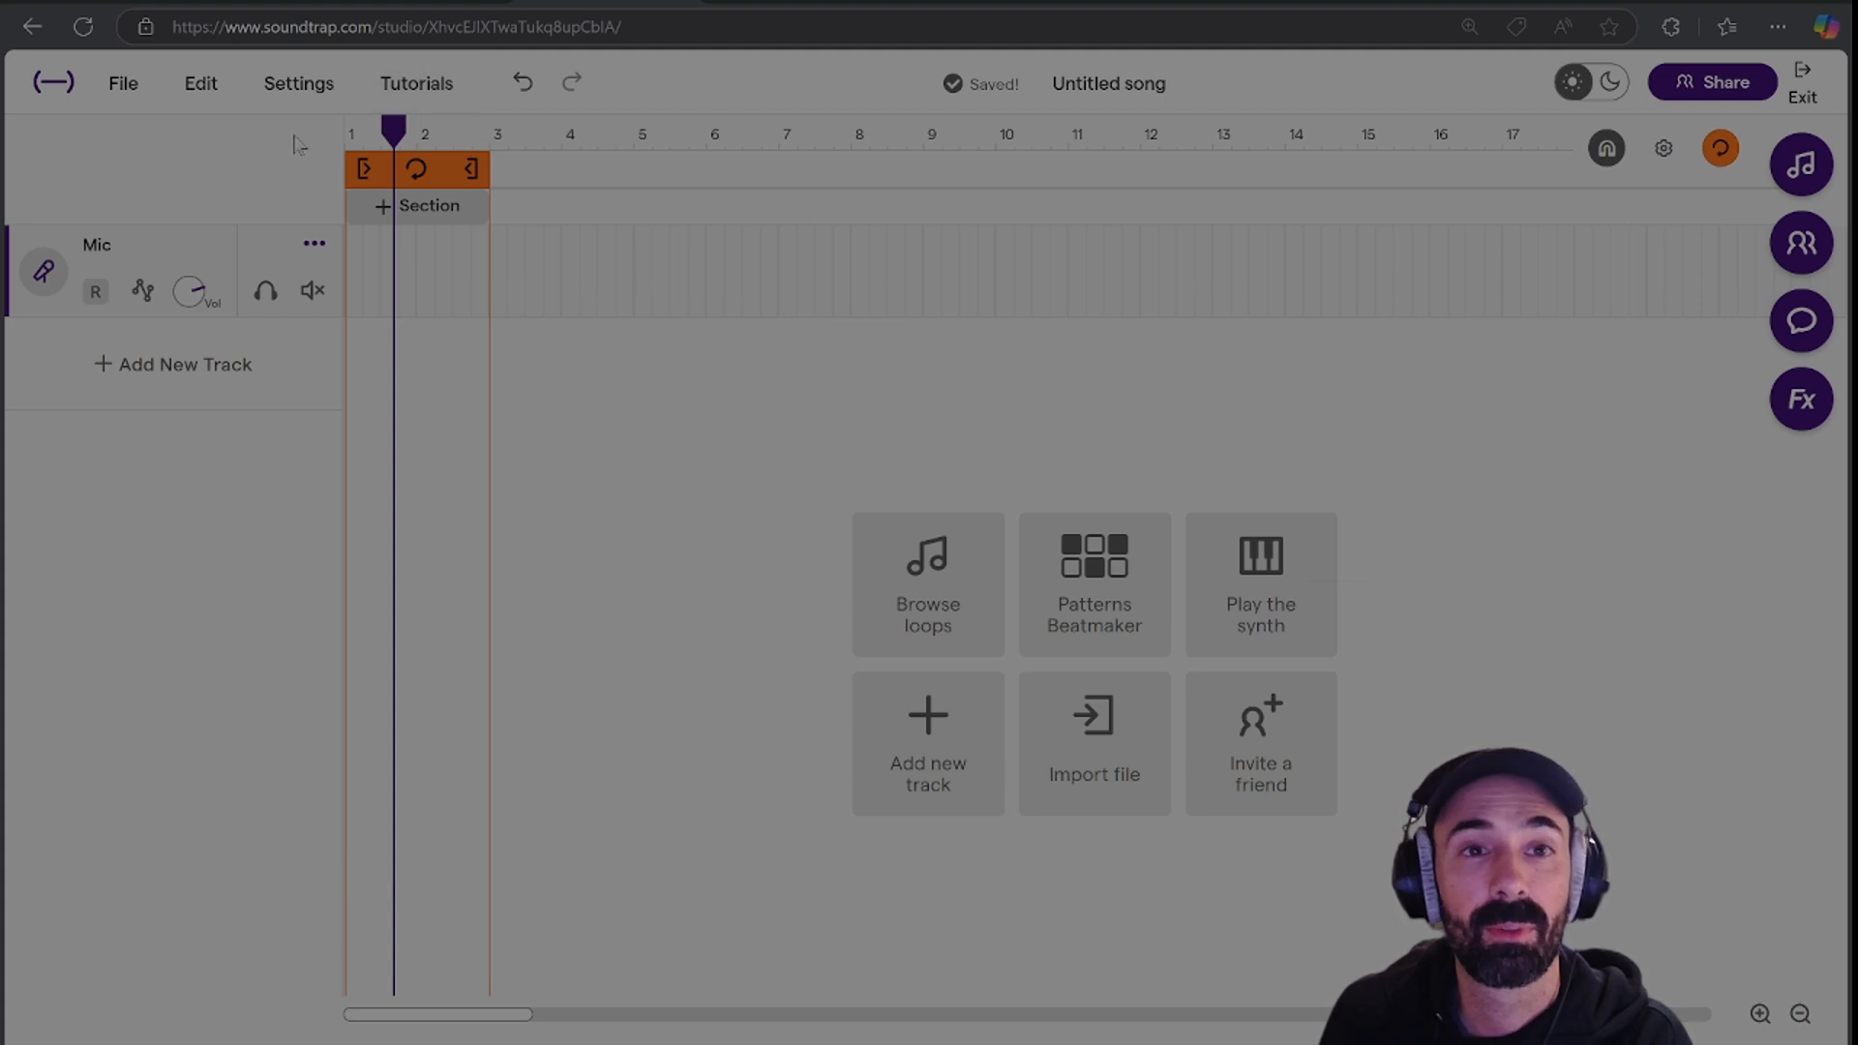
pyautogui.moveTo(393, 142); pyautogui.dragTo(341, 142)
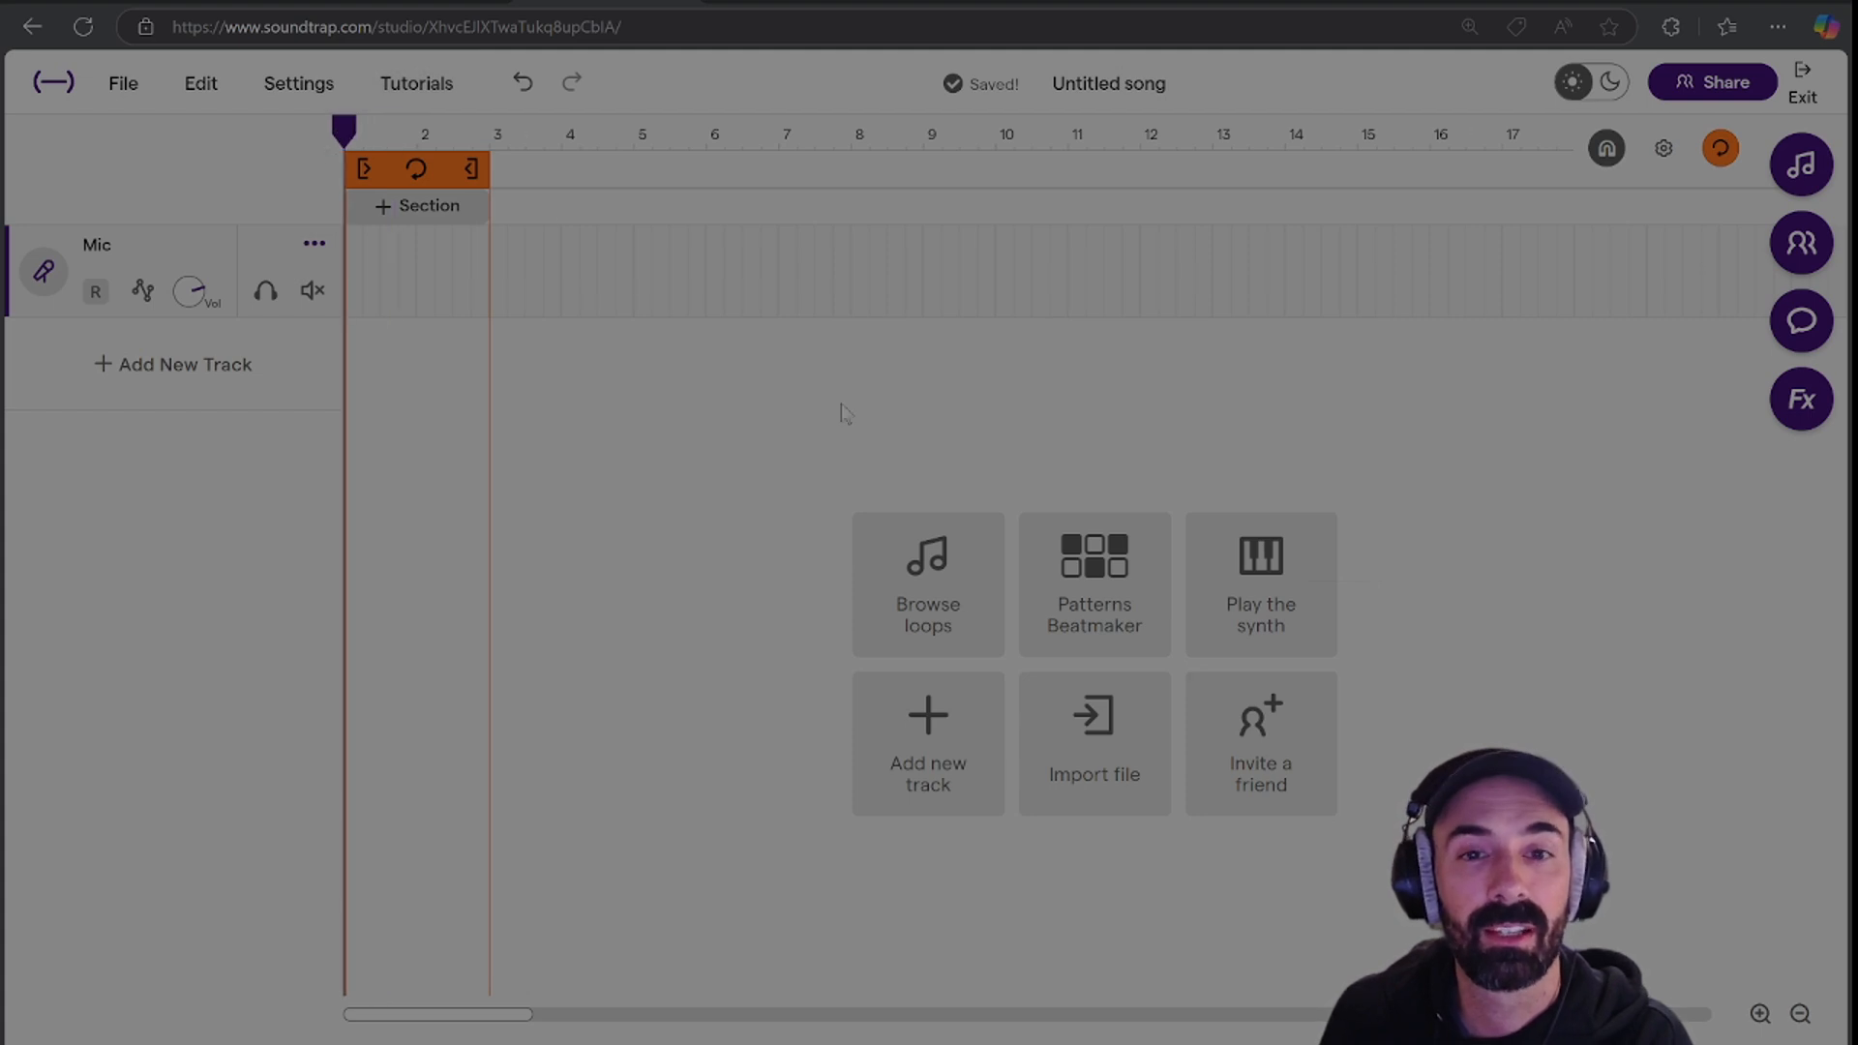
# Add a Patterns Beatmaker track with kicks on steps 1, 5, 9 and 13 and snares on steps 5 and 13 of bar 1.
pyautogui.click(1063, 612)
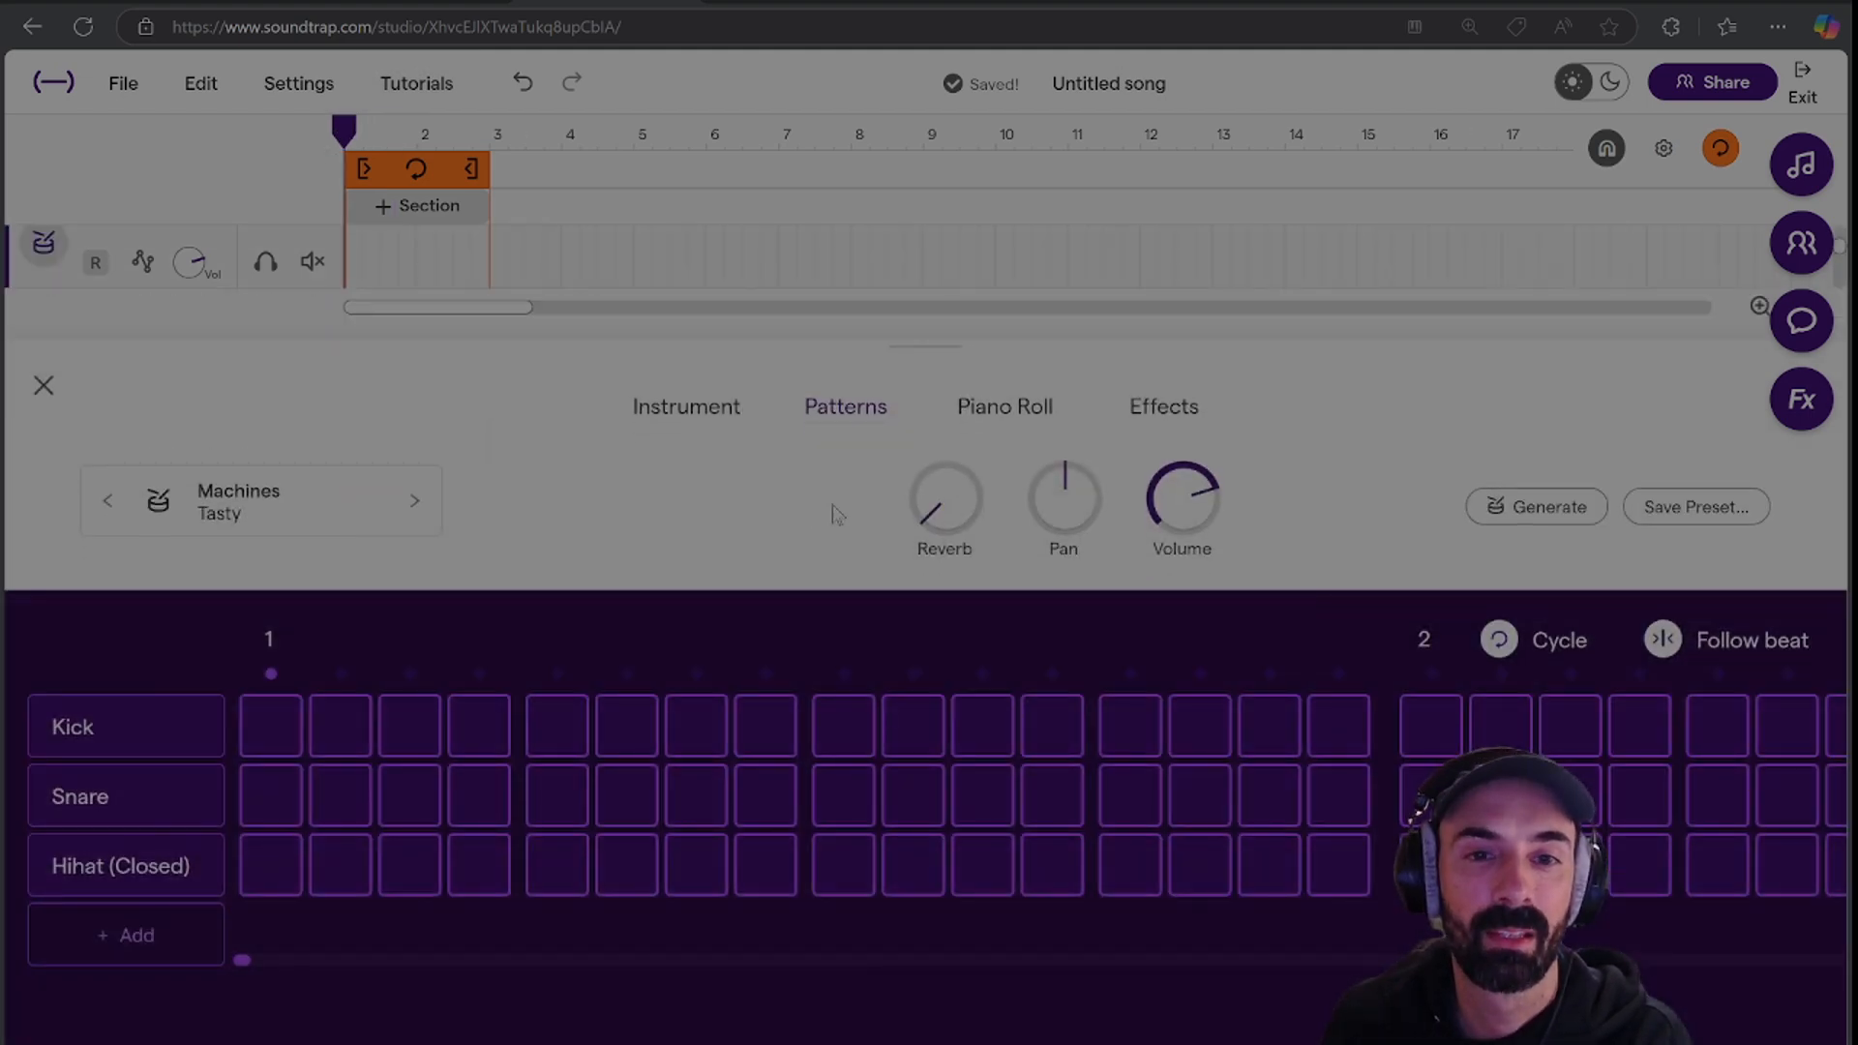
pyautogui.click(253, 734)
pyautogui.click(550, 796)
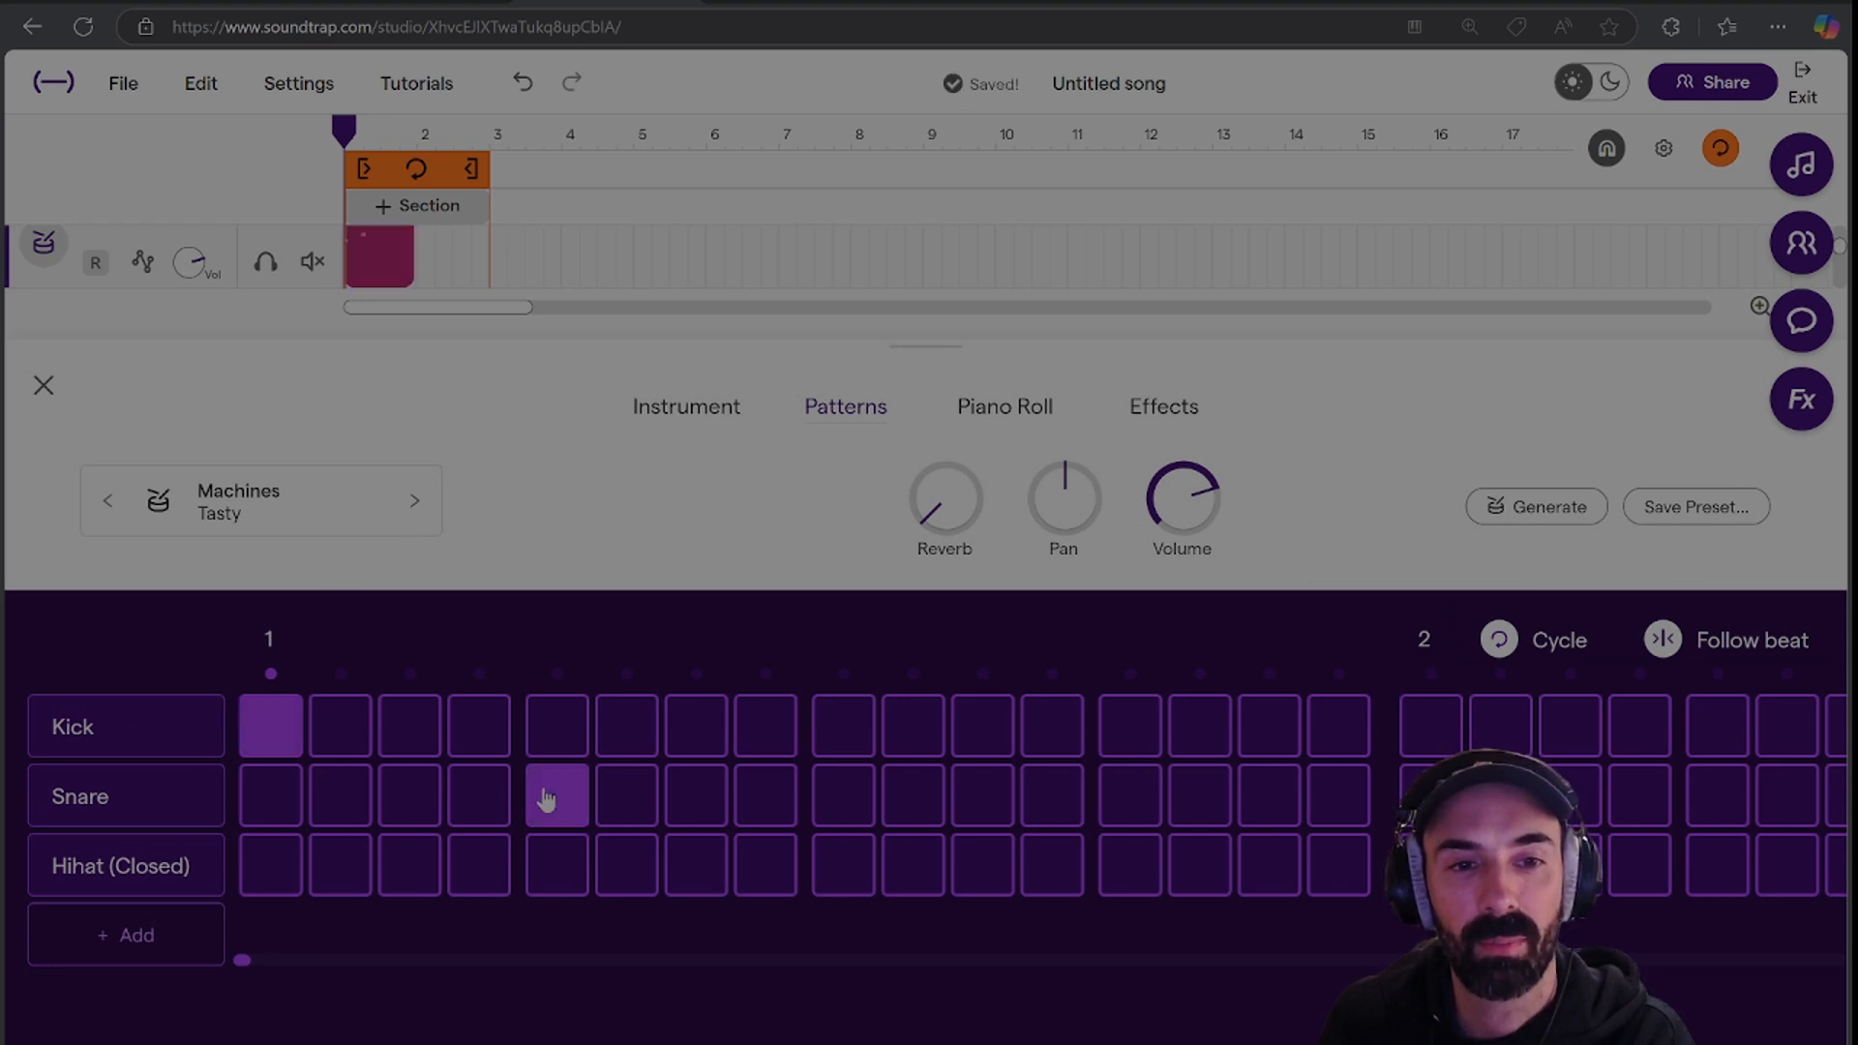
pyautogui.click(839, 741)
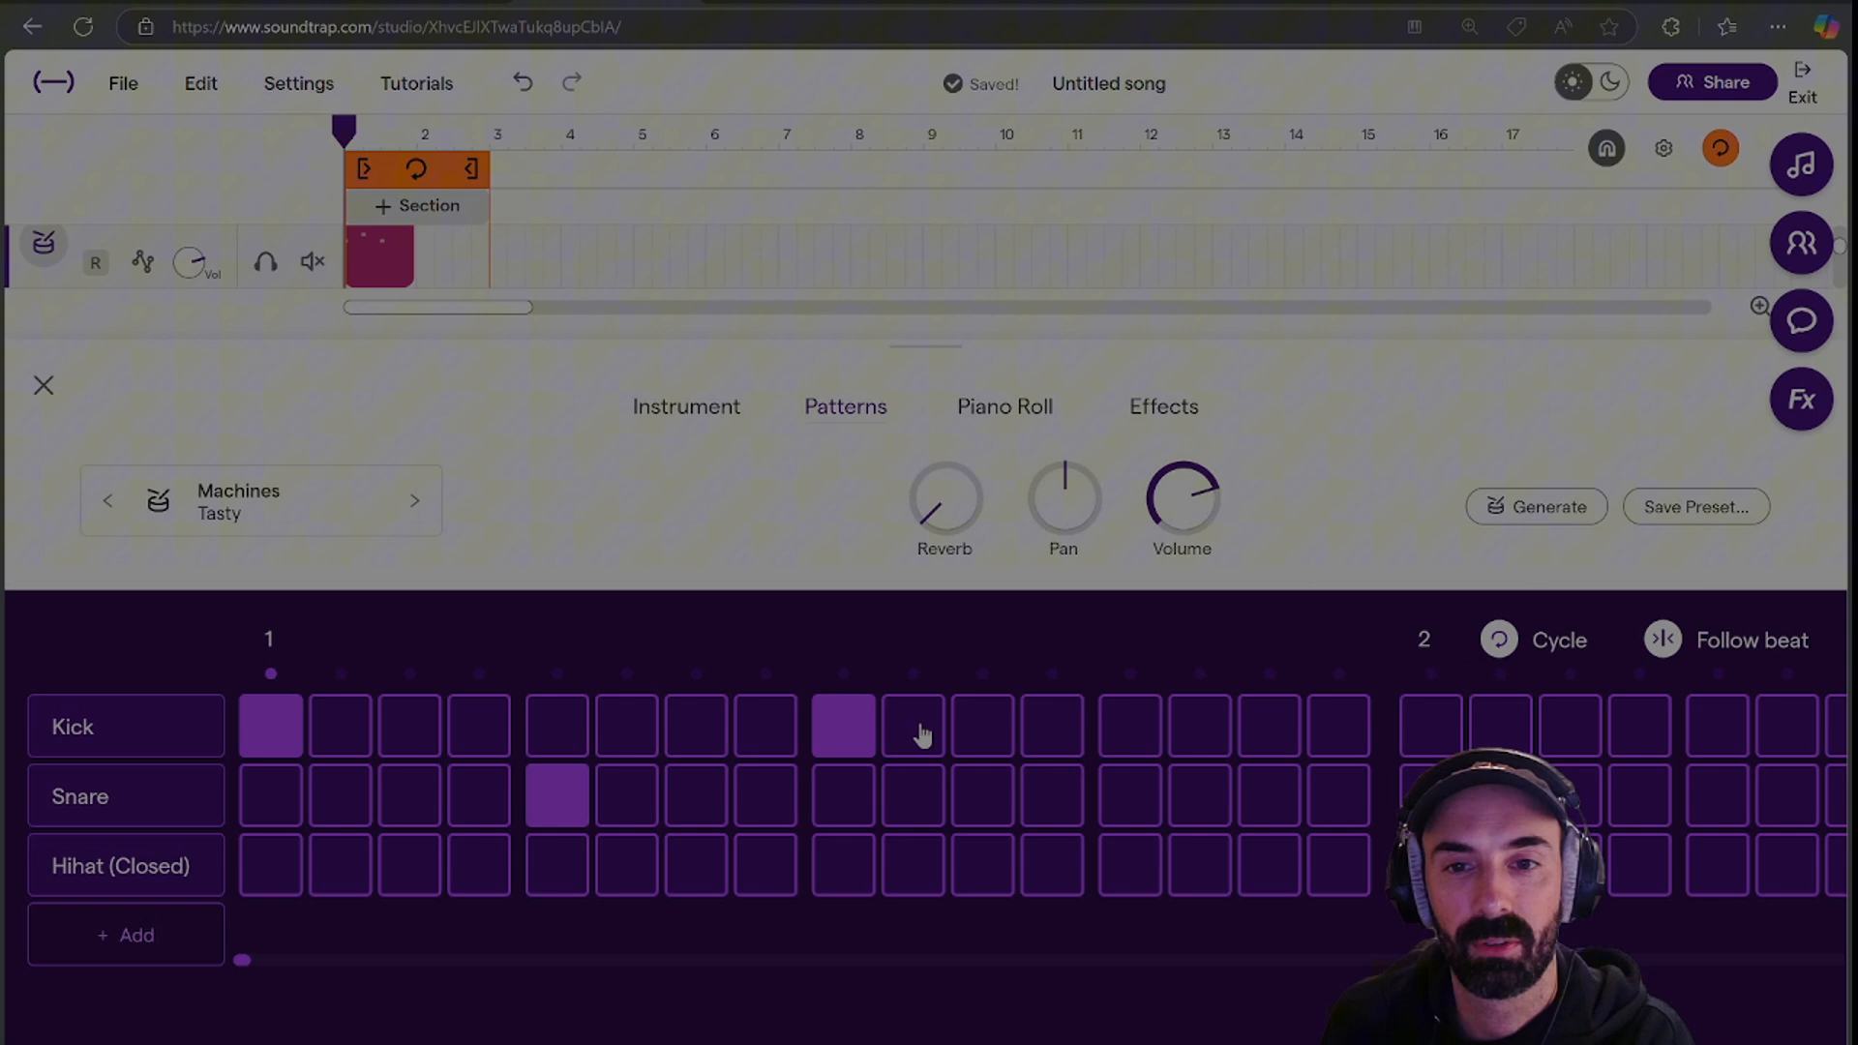
pyautogui.click(1132, 726)
pyautogui.click(542, 732)
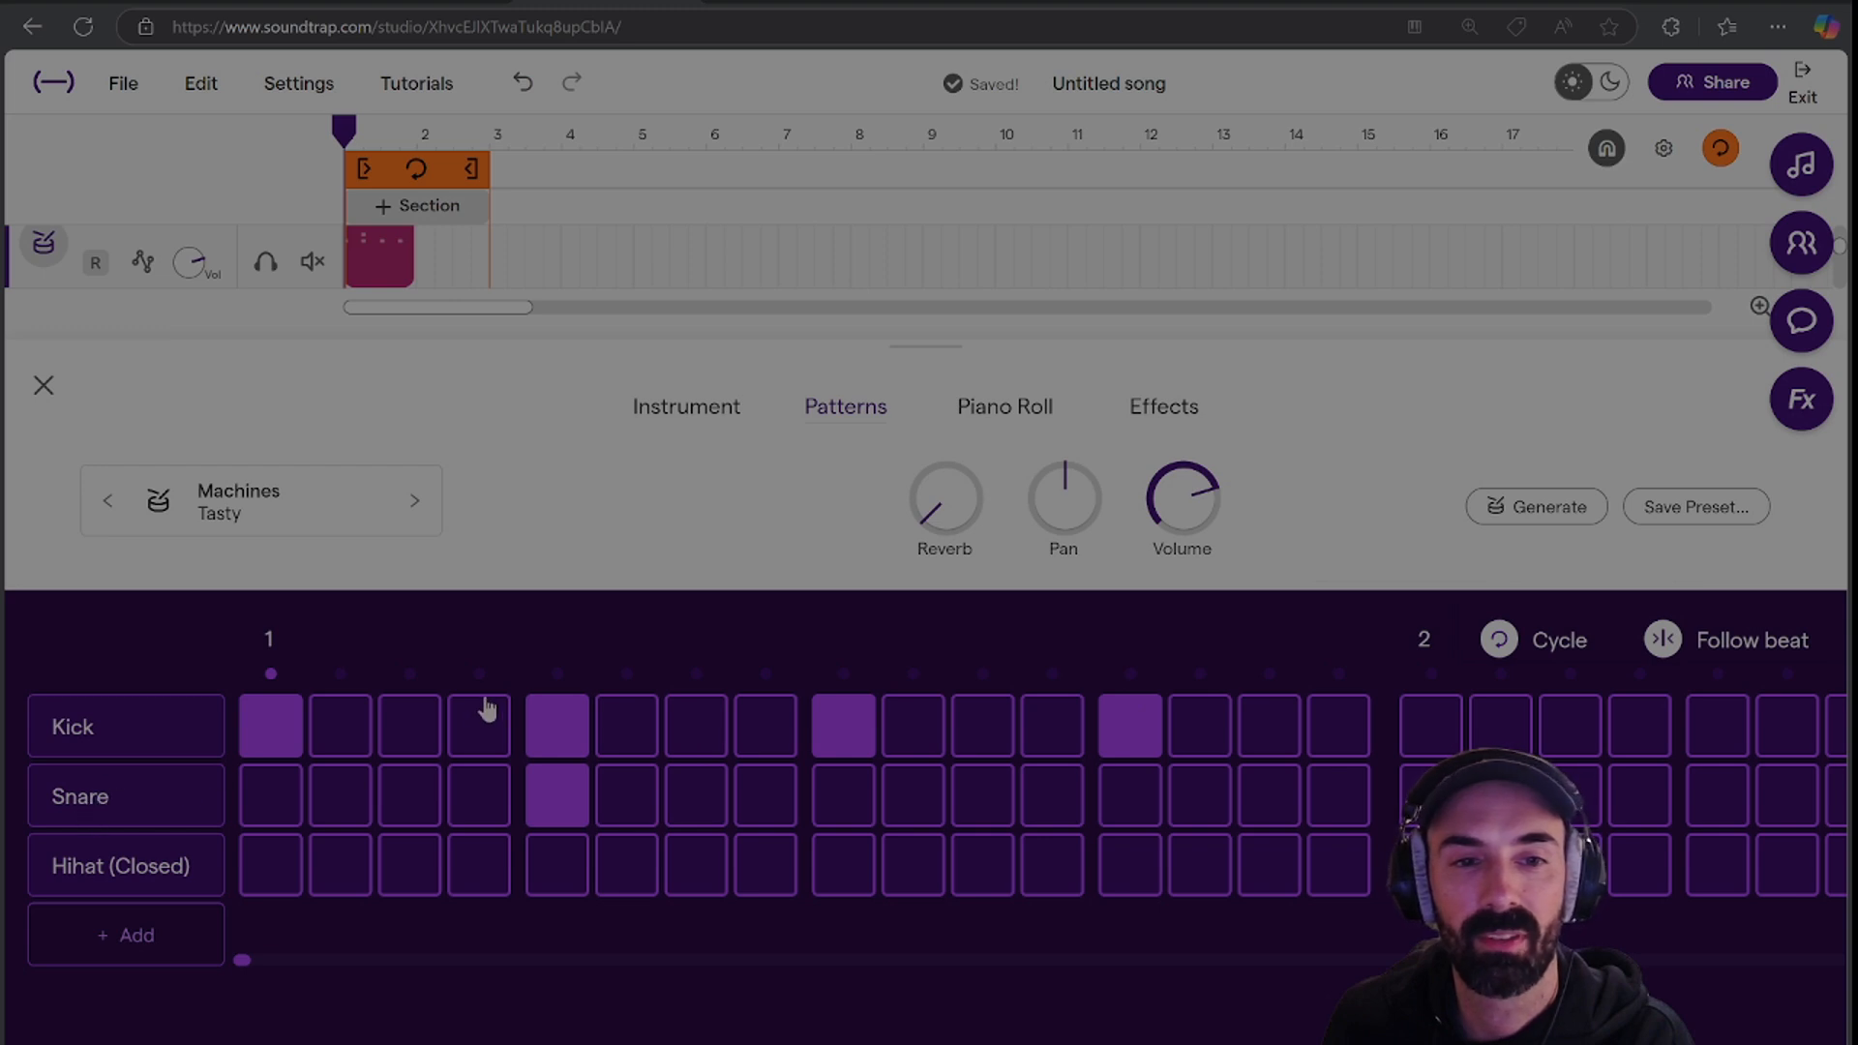
pyautogui.click(1134, 795)
# Fill bar 1 with closed hi-hats on every other step, from step 1 through step 15.
pyautogui.click(271, 865)
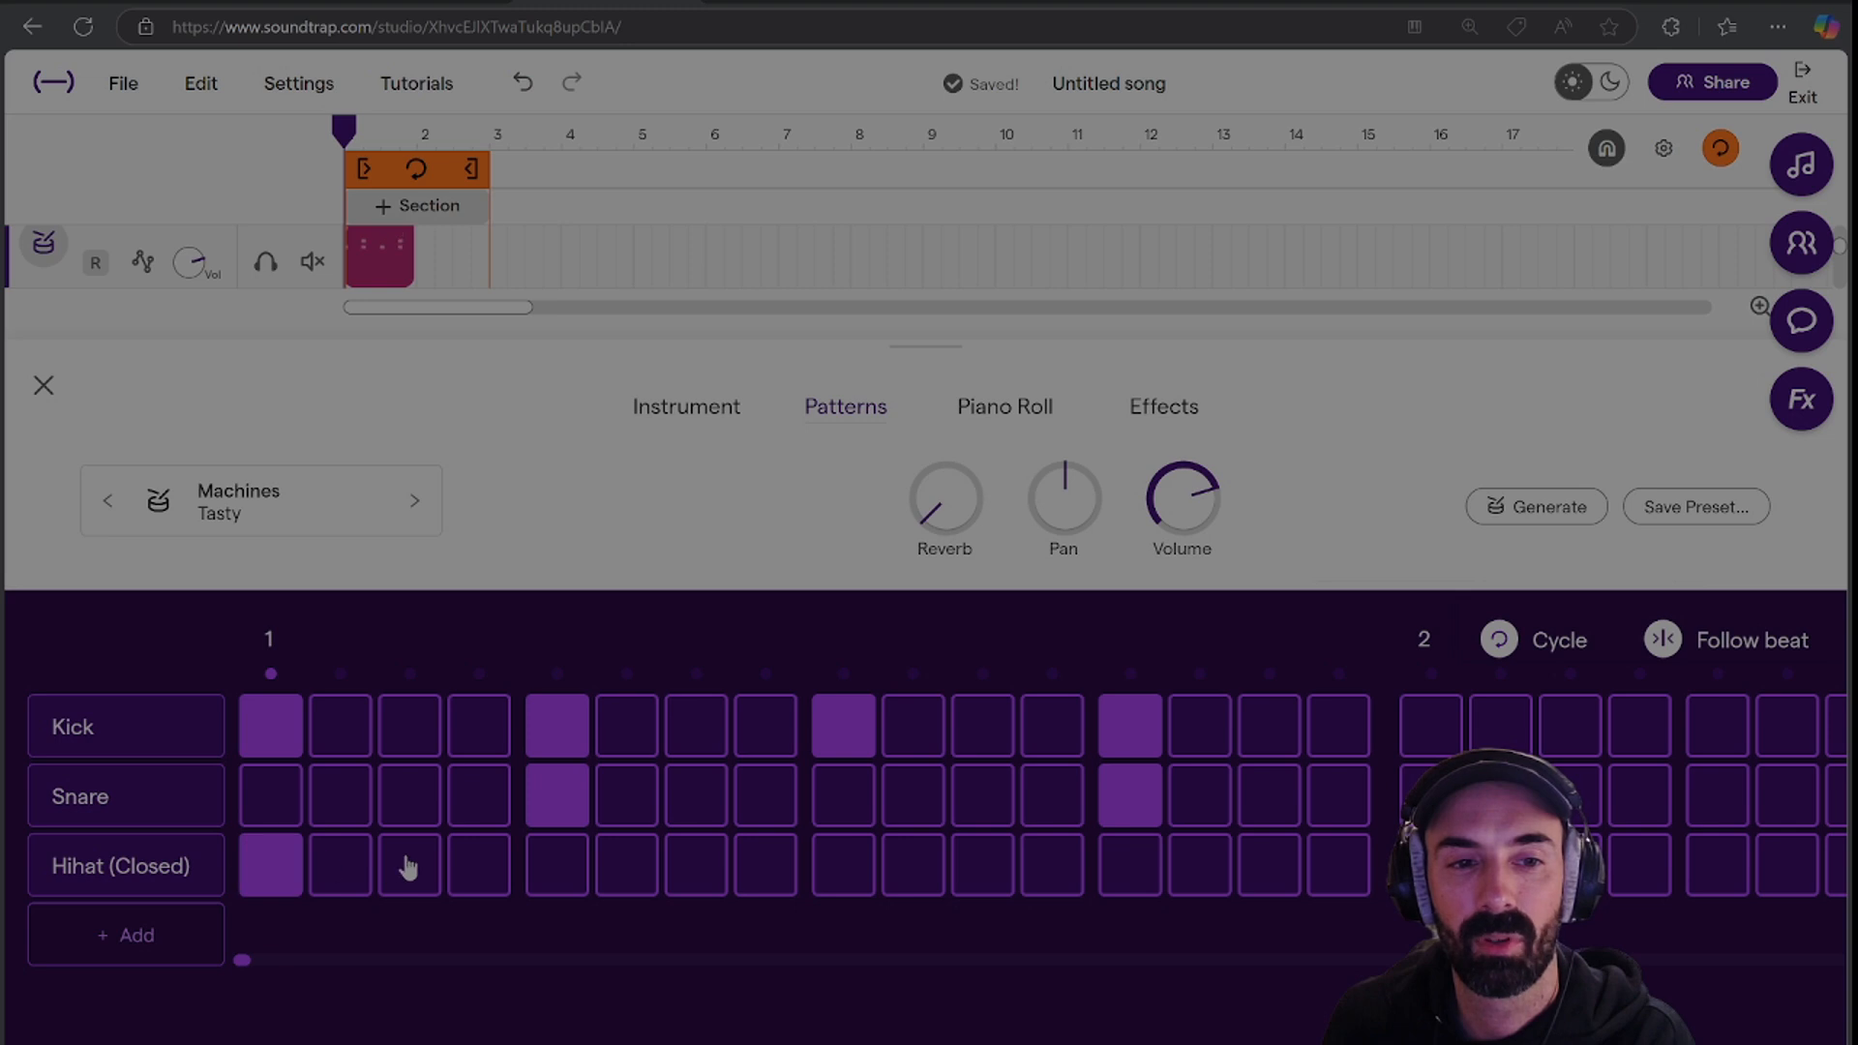
pyautogui.click(410, 865)
pyautogui.click(569, 865)
pyautogui.click(695, 865)
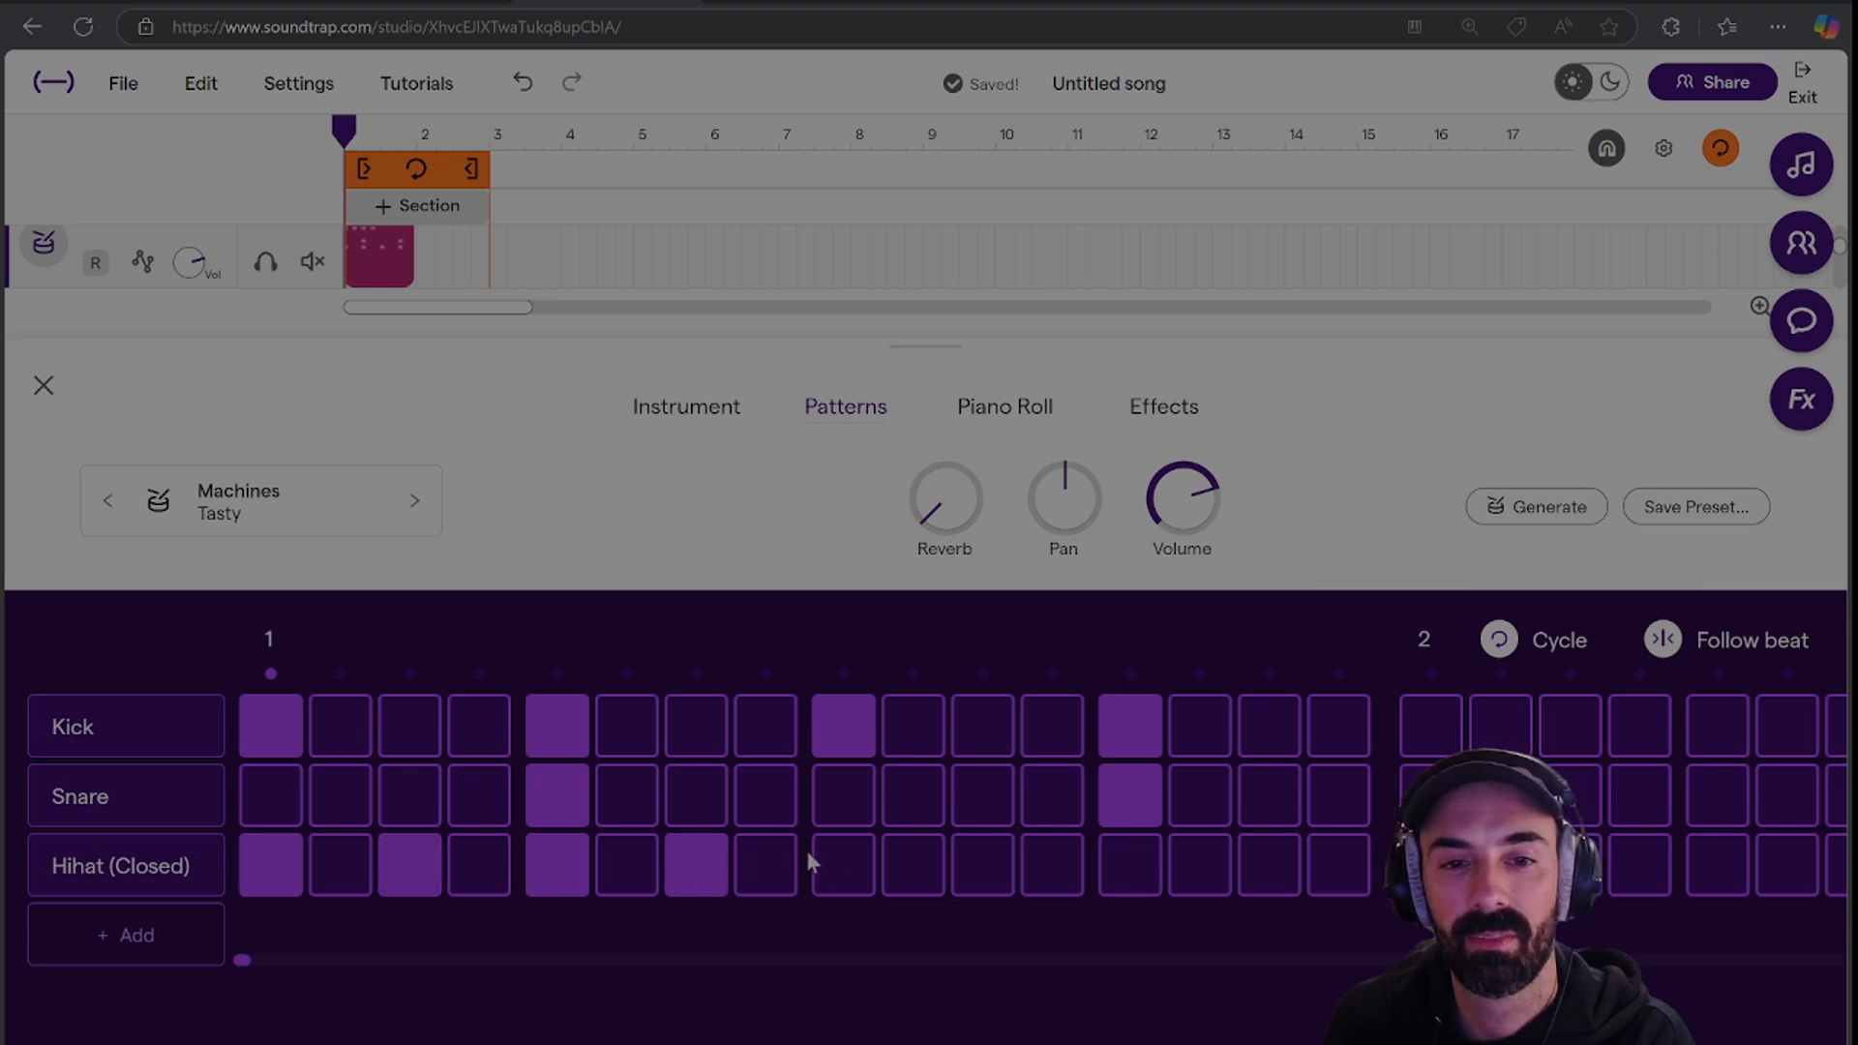
pyautogui.click(840, 865)
pyautogui.click(979, 865)
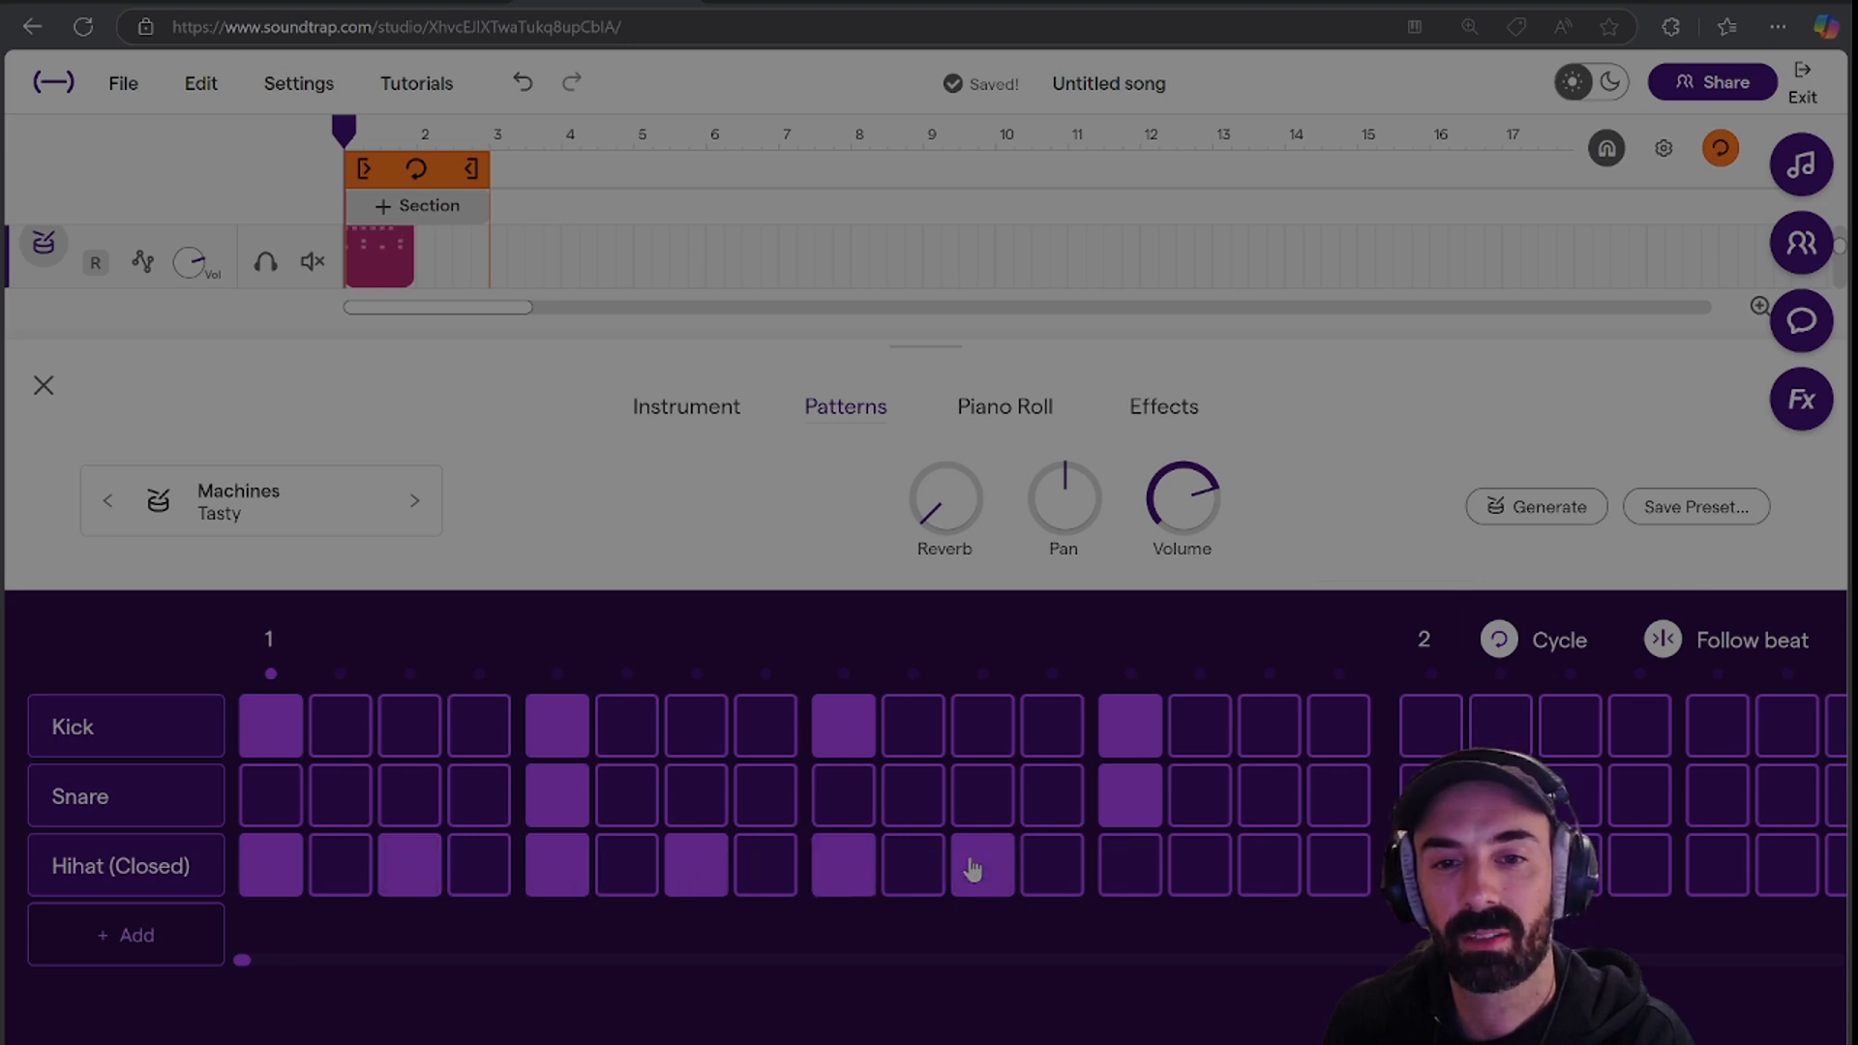
pyautogui.click(1132, 867)
pyautogui.click(1263, 870)
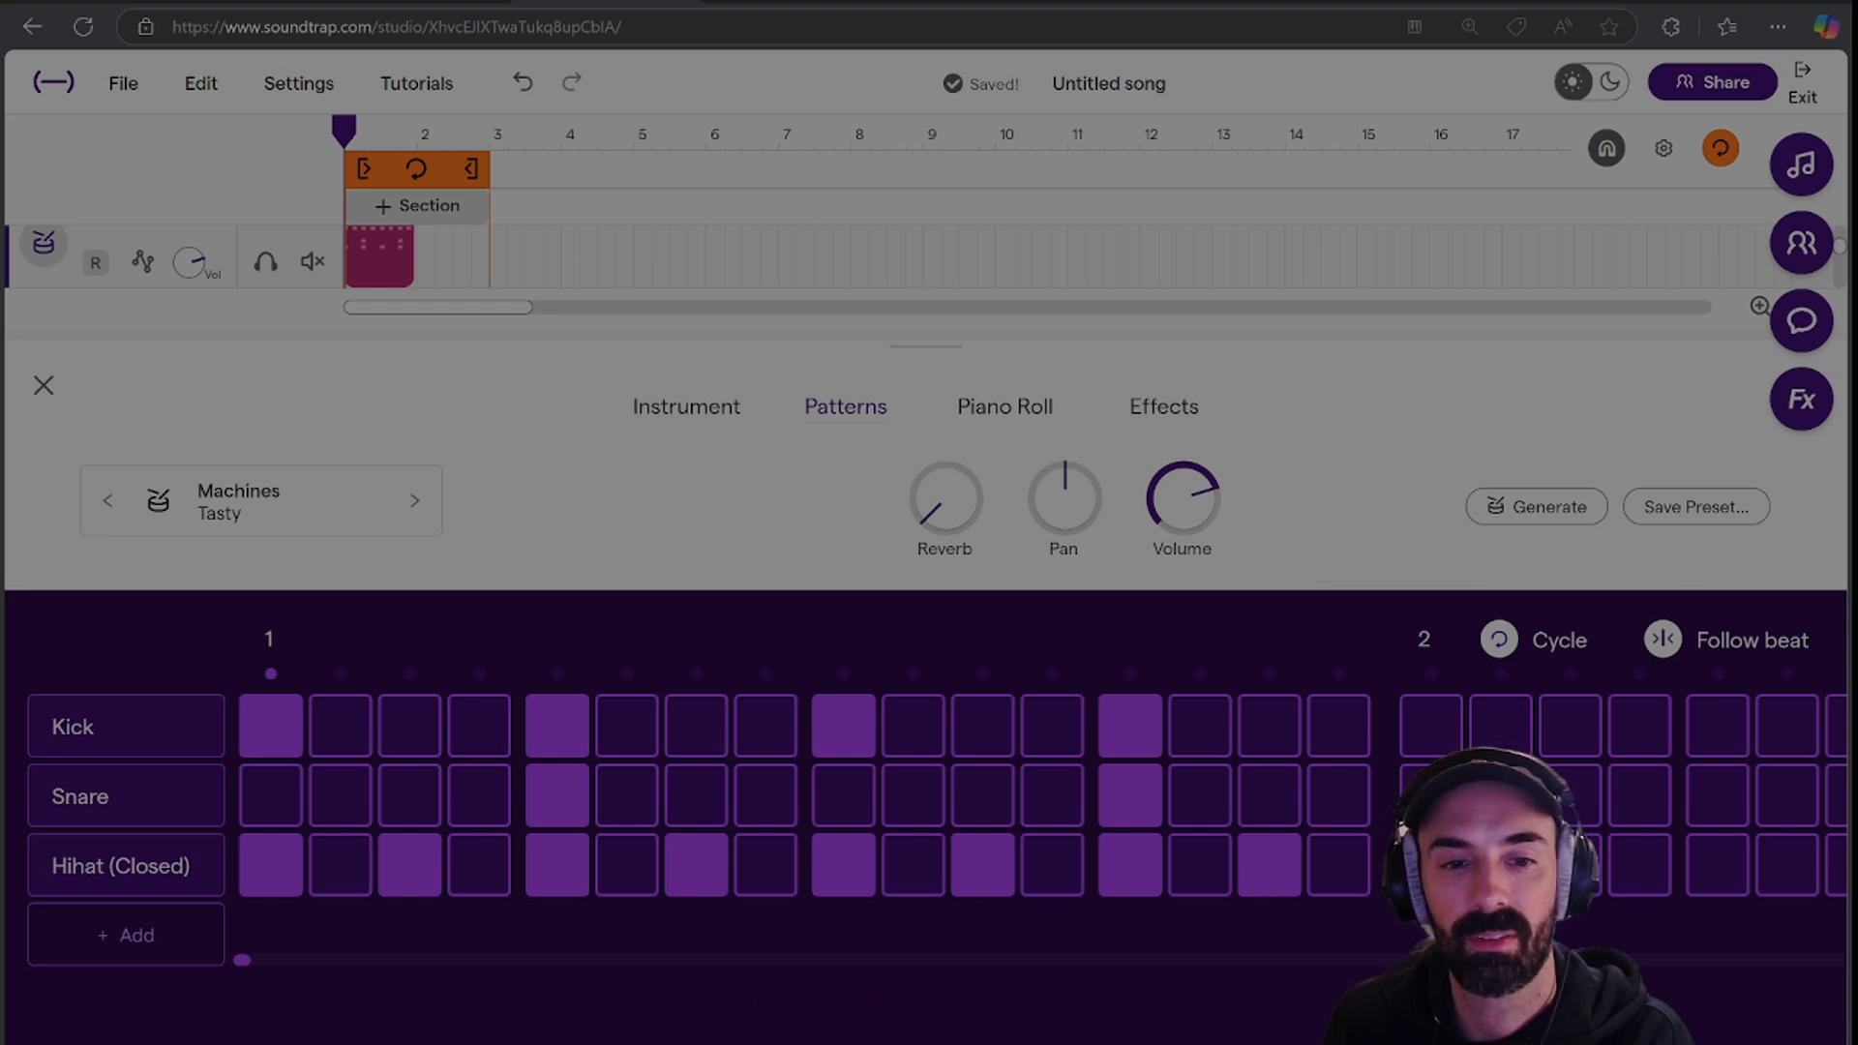
# Play the drum pattern within the loop, stop it, and close the pattern editor.
pyautogui.moveTo(410, 261)
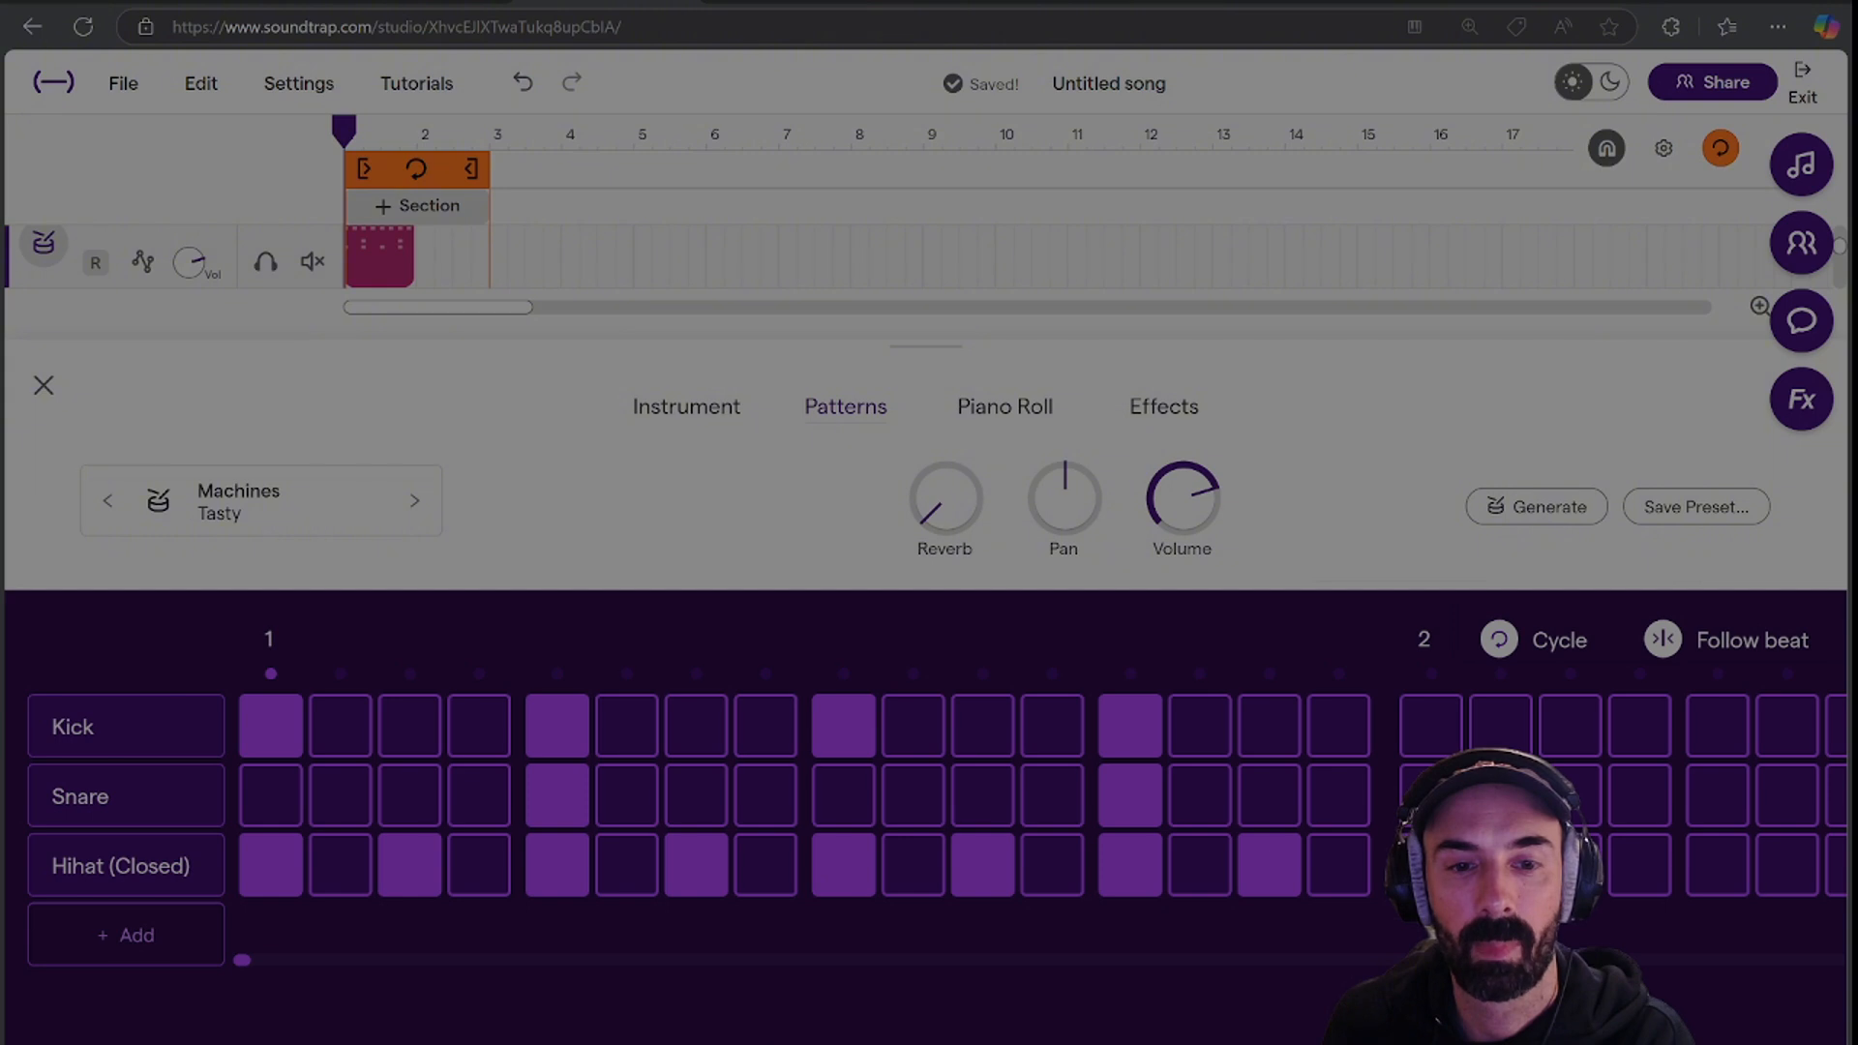
pyautogui.press('space')
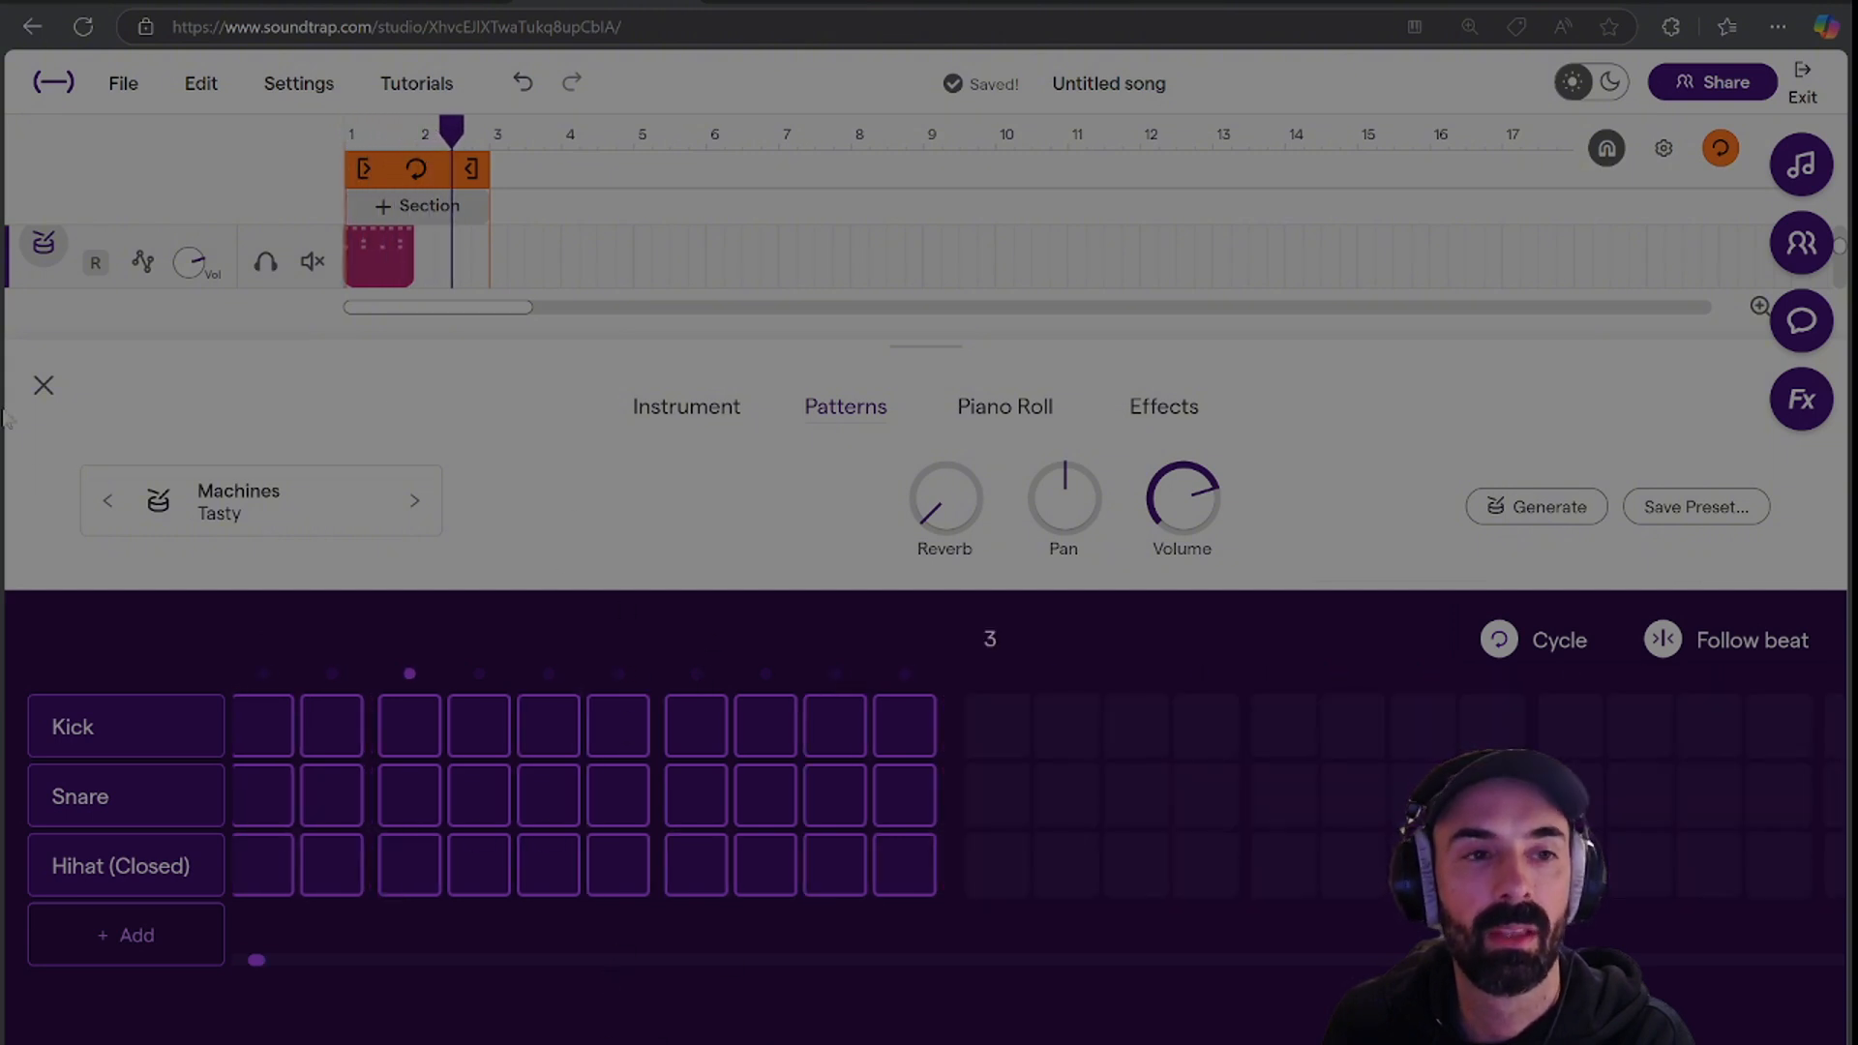
pyautogui.click(43, 386)
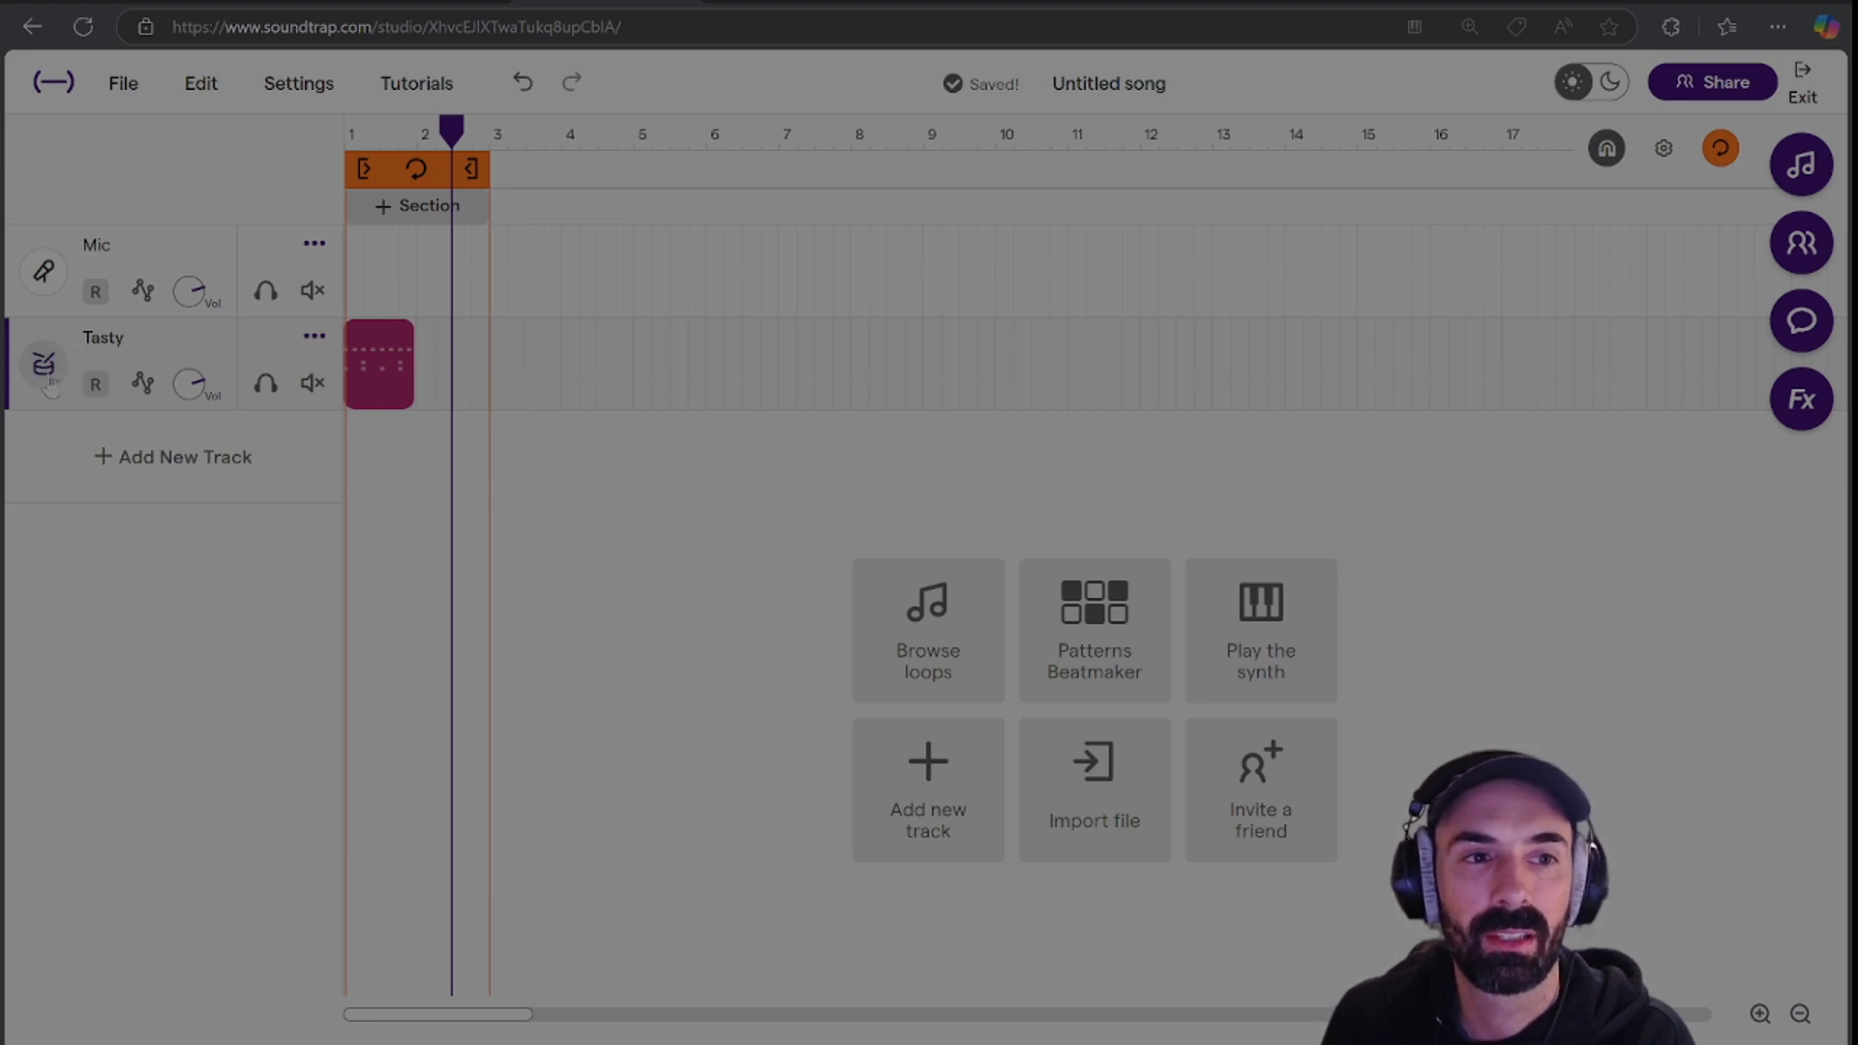
# Reopen the Tasty drum track's pattern editor and bring bar 1 of the grid back into view.
pyautogui.click(44, 369)
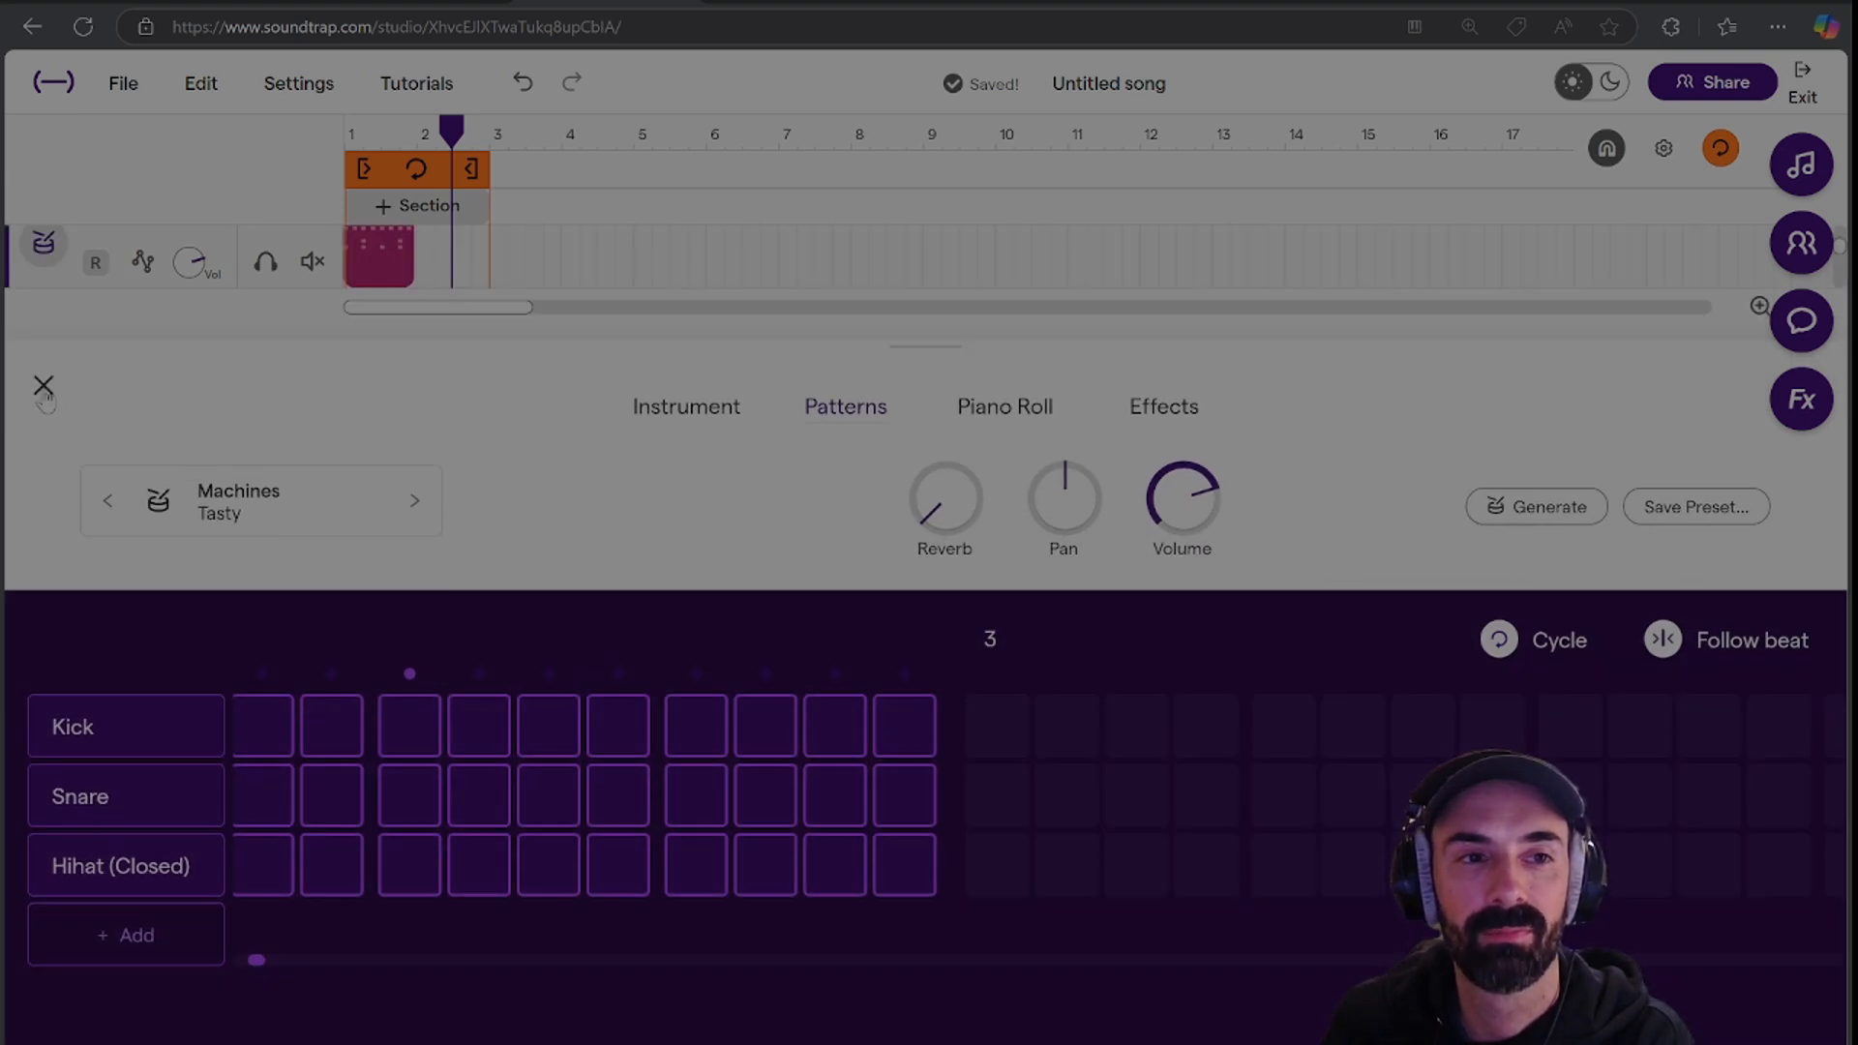
pyautogui.click(44, 386)
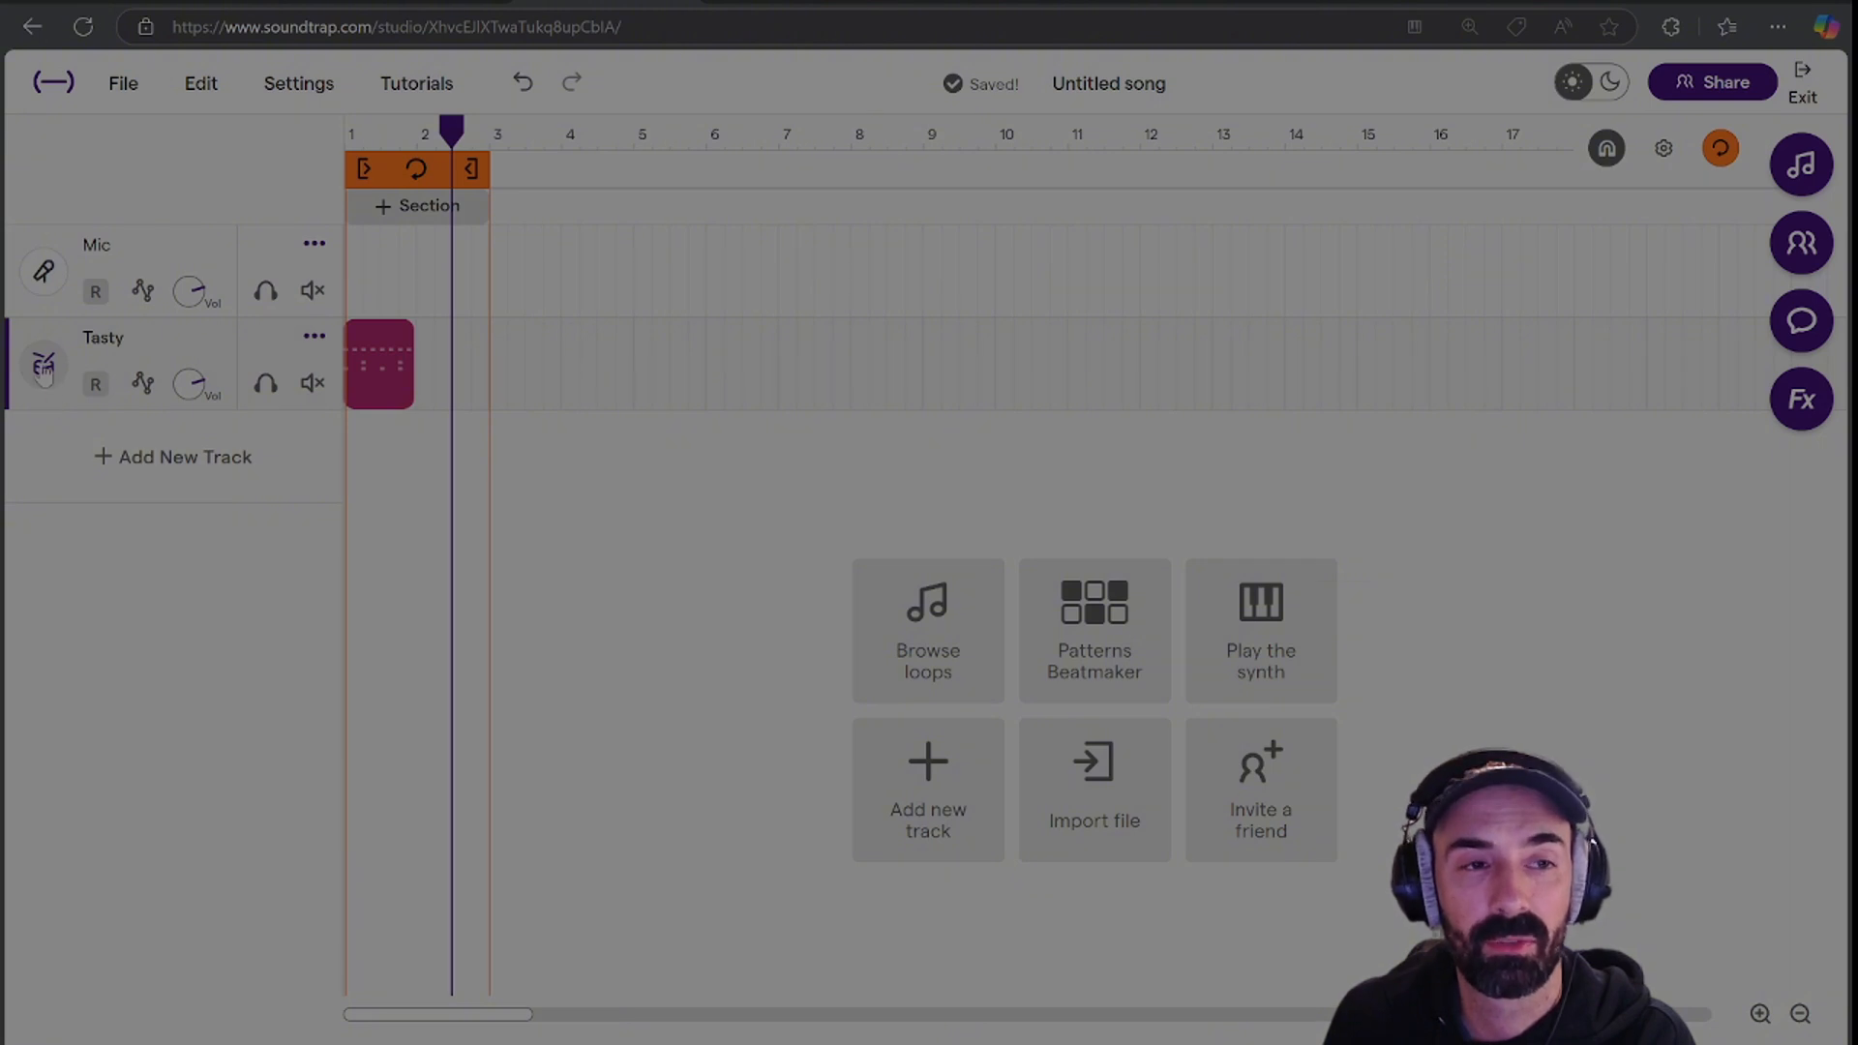
pyautogui.click(43, 370)
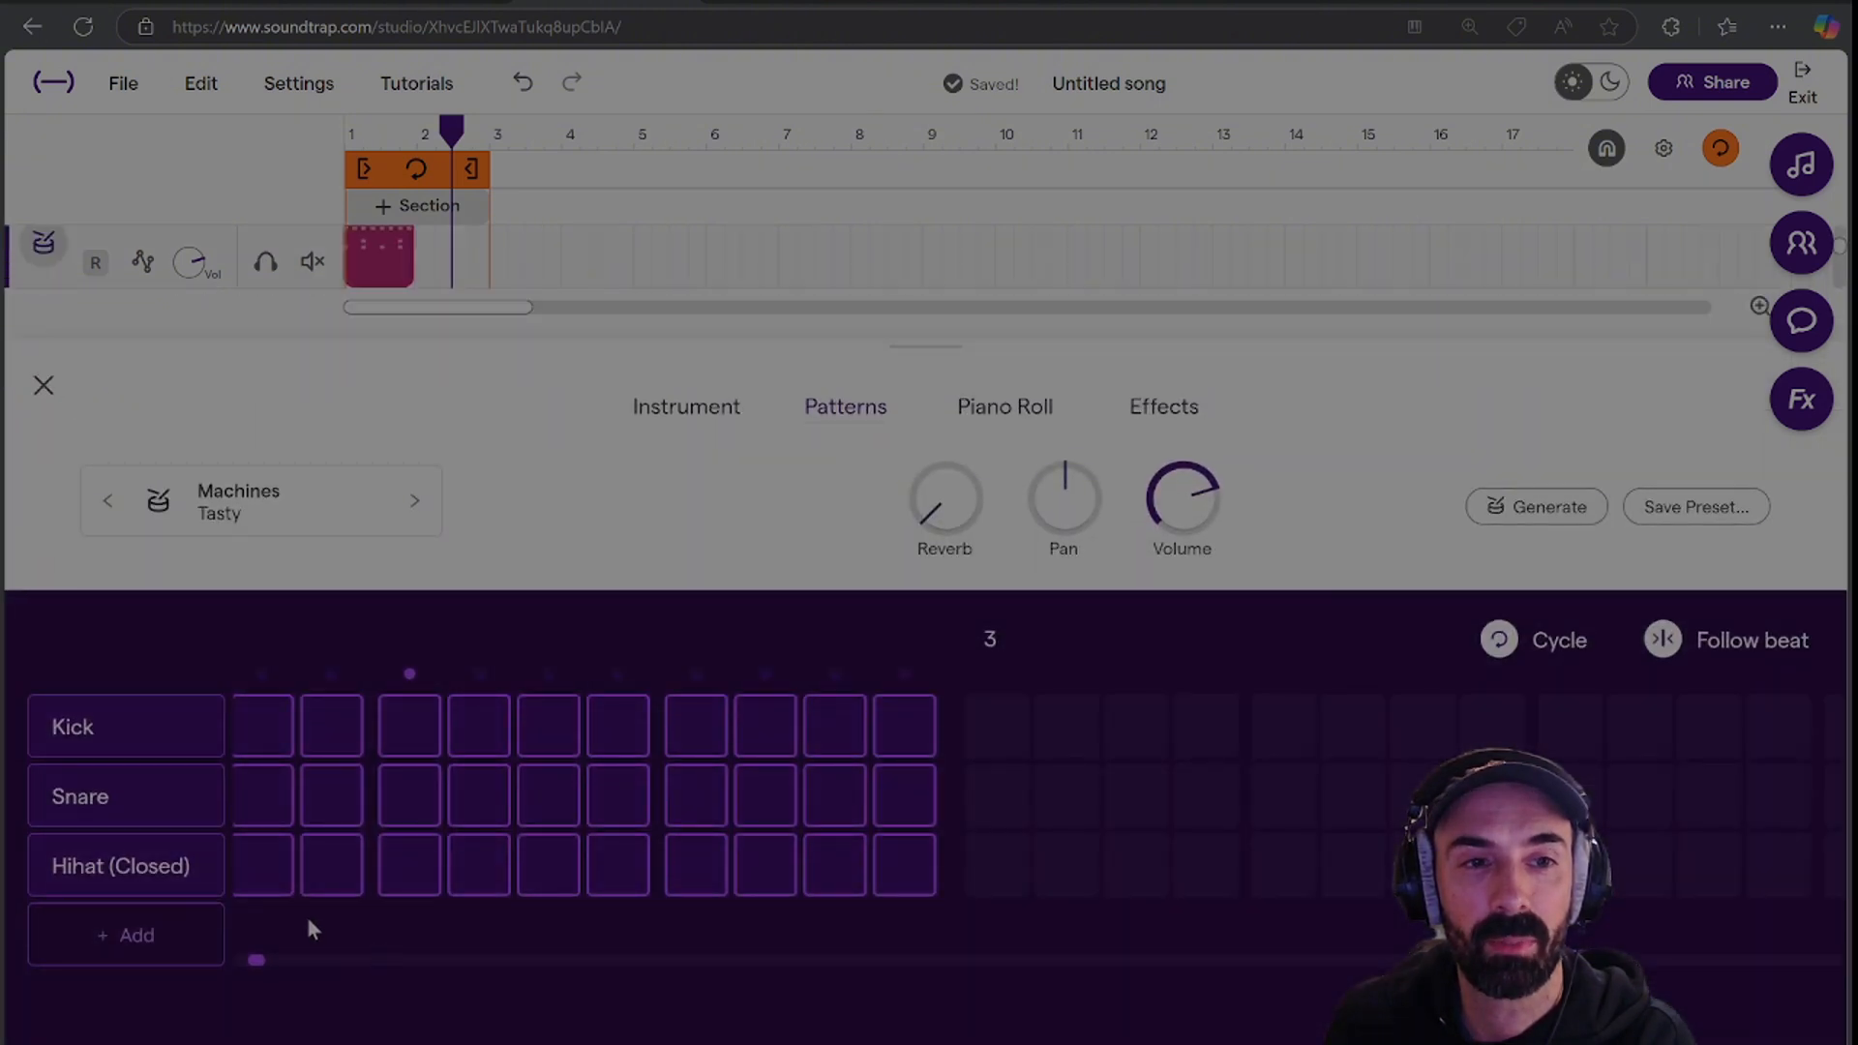
pyautogui.moveTo(257, 961); pyautogui.dragTo(224, 958)
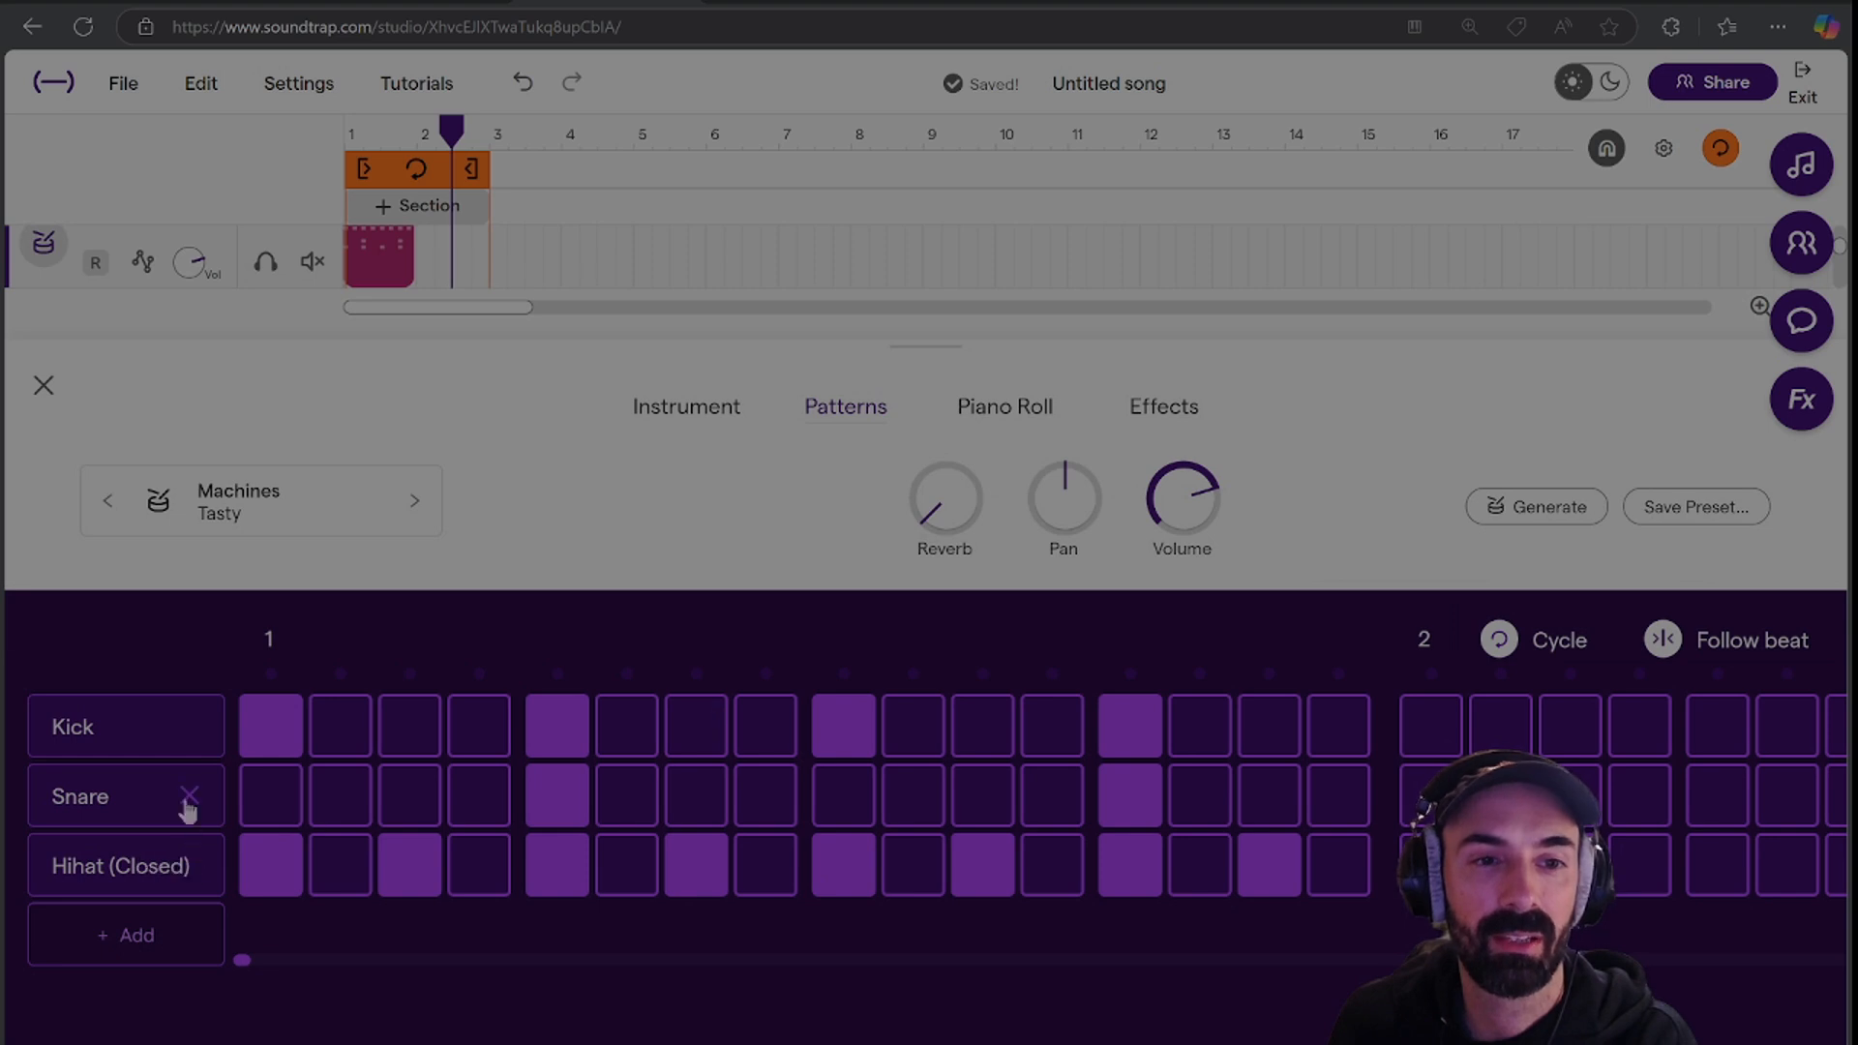
pyautogui.click(267, 884)
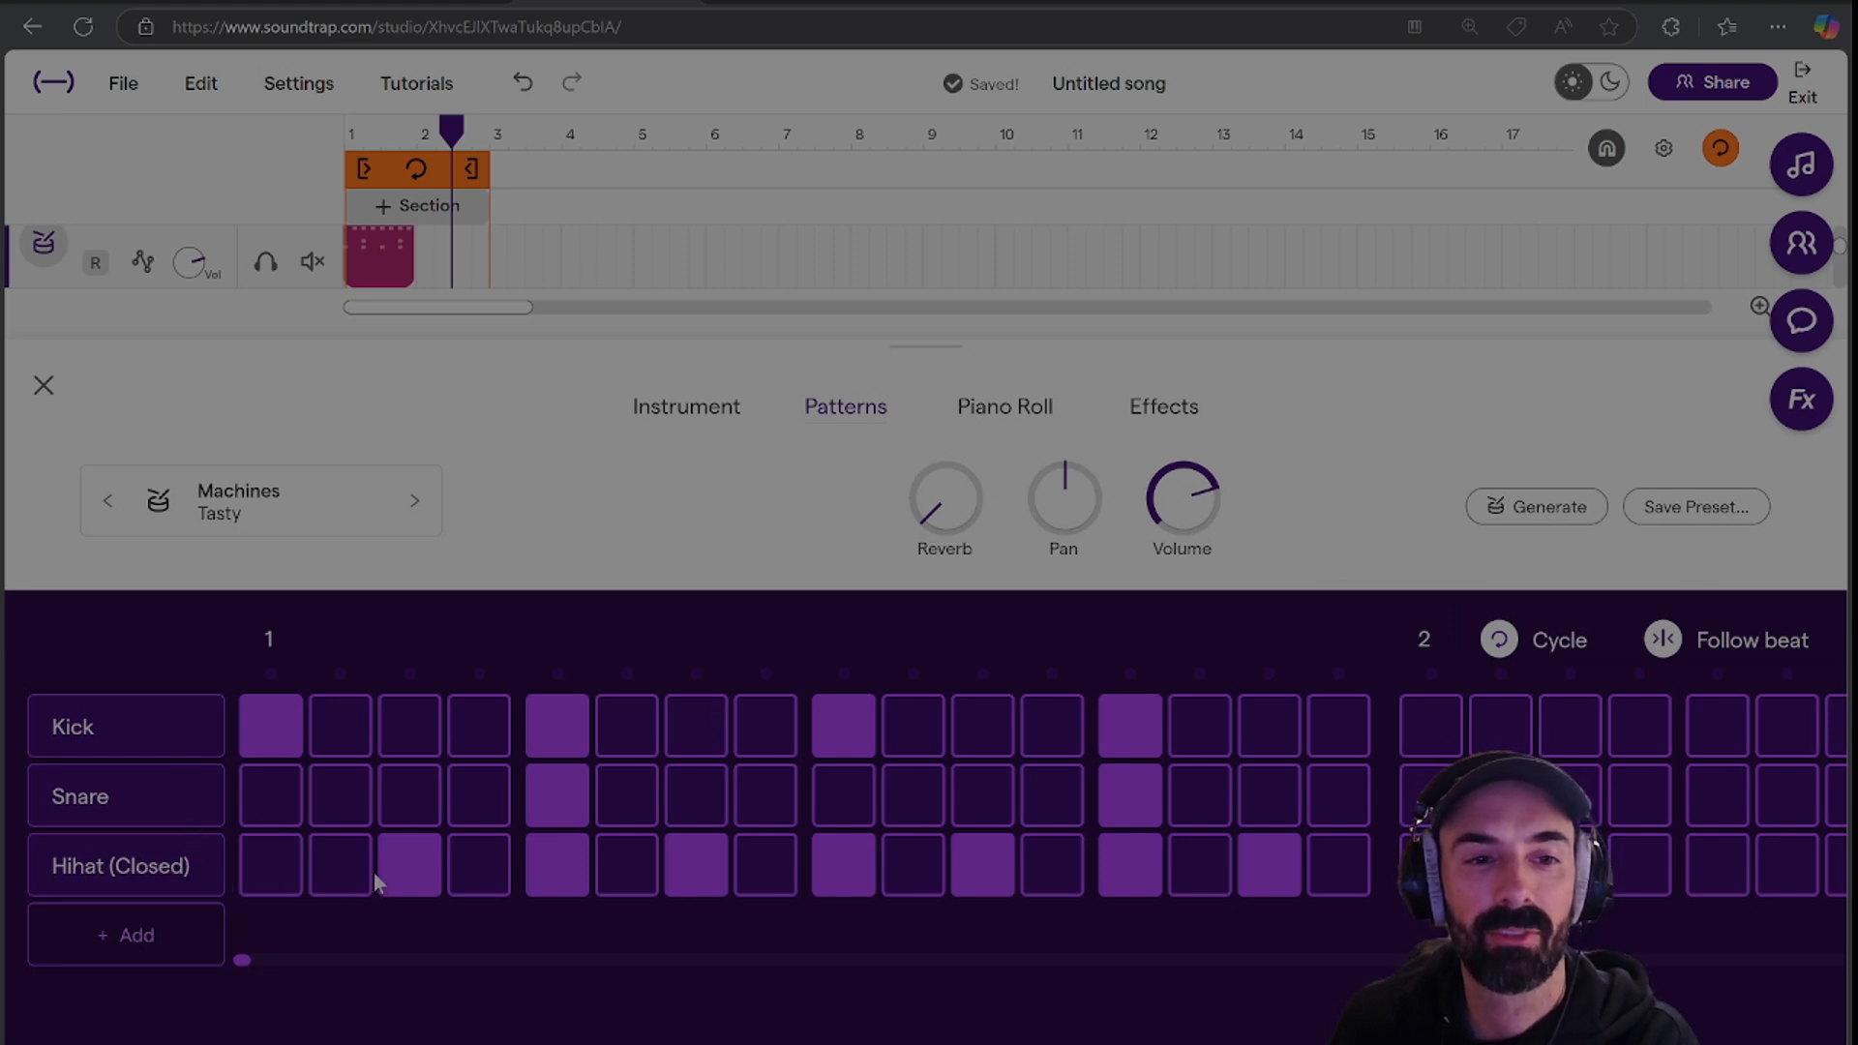
pyautogui.click(406, 876)
pyautogui.click(406, 881)
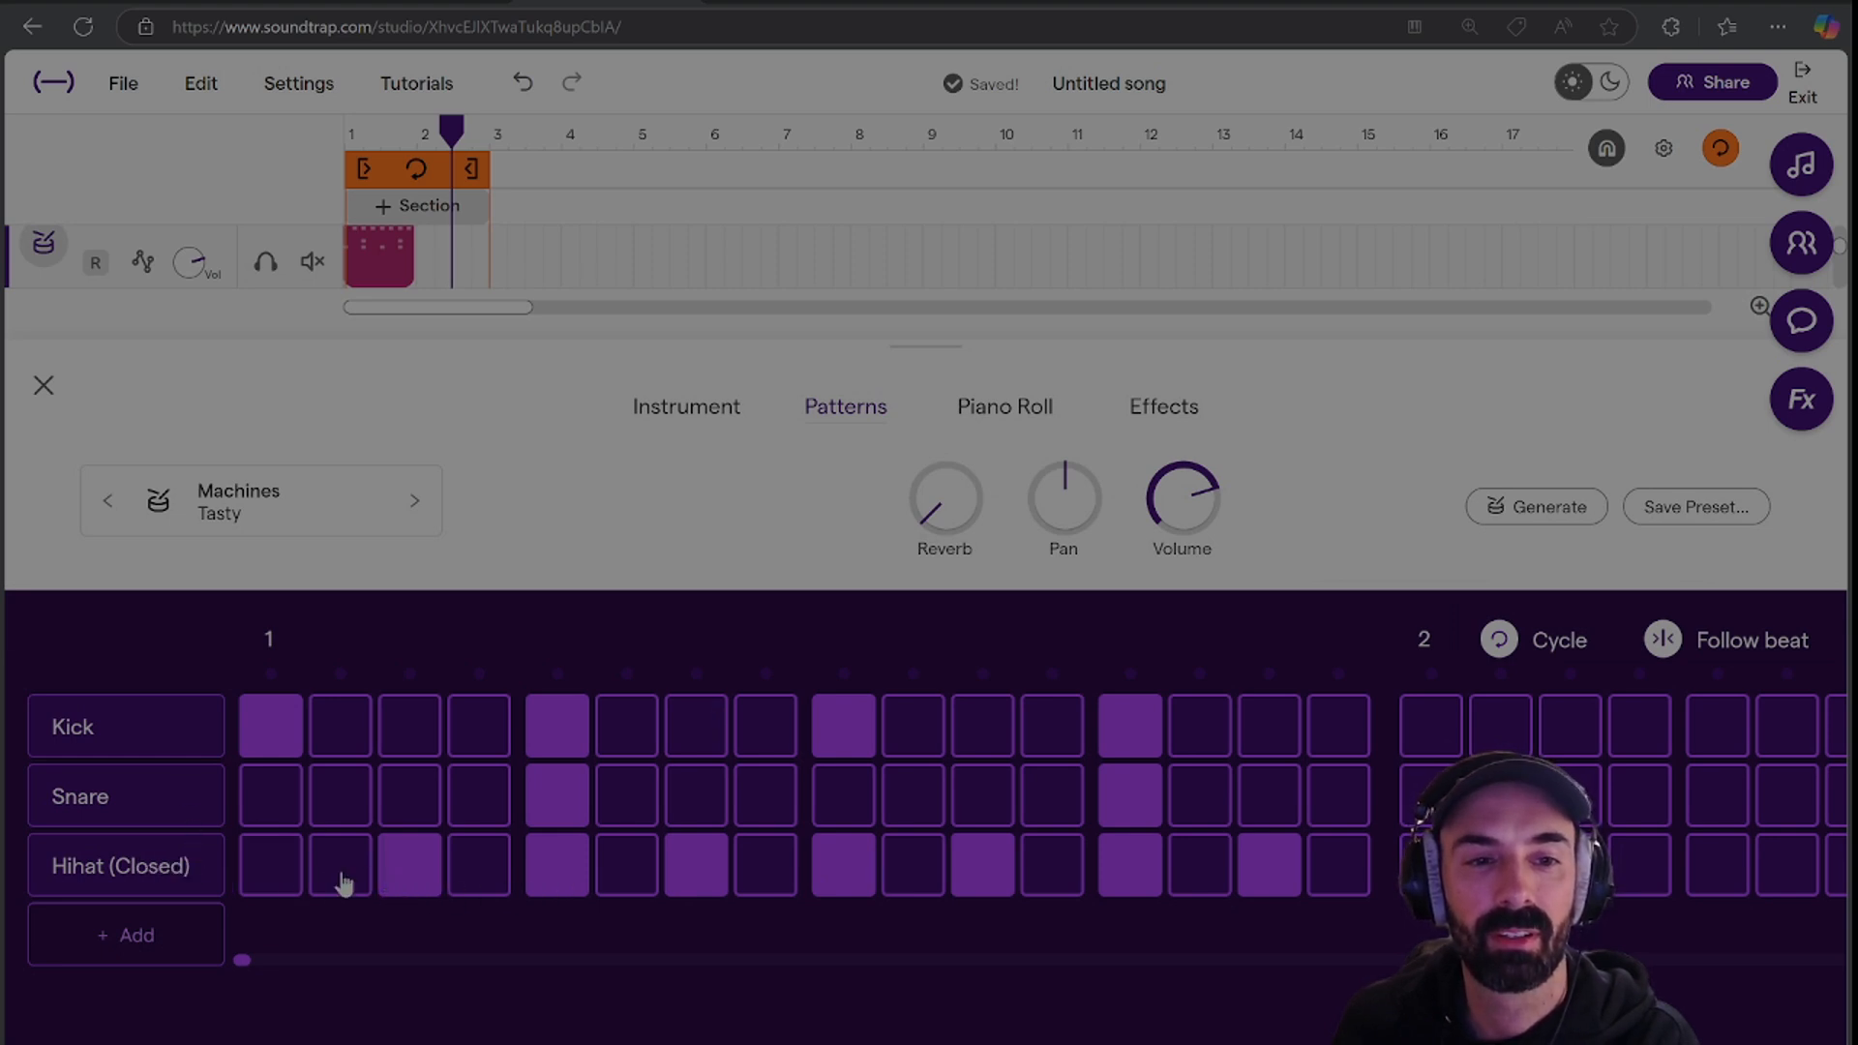
pyautogui.click(271, 883)
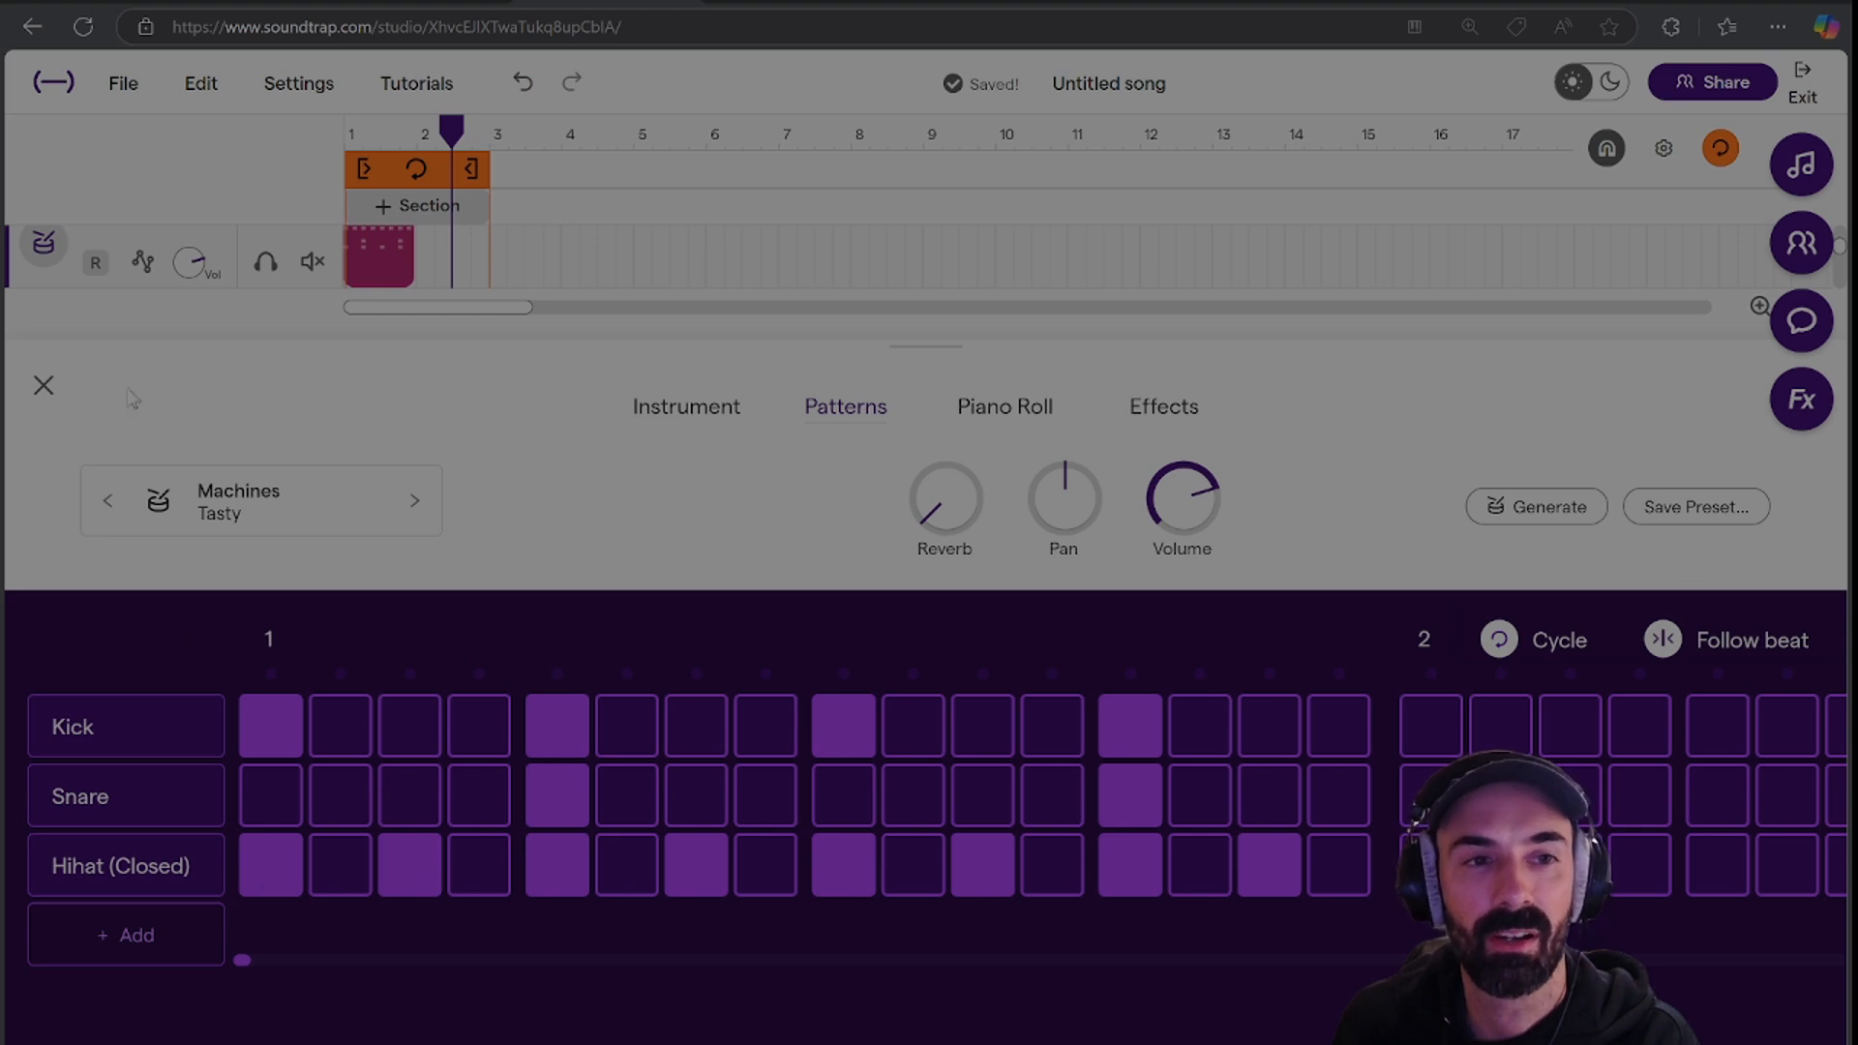
# Close the pattern editor, loop the drum region to the end of bar 2, and play it back from the start.
pyautogui.click(43, 387)
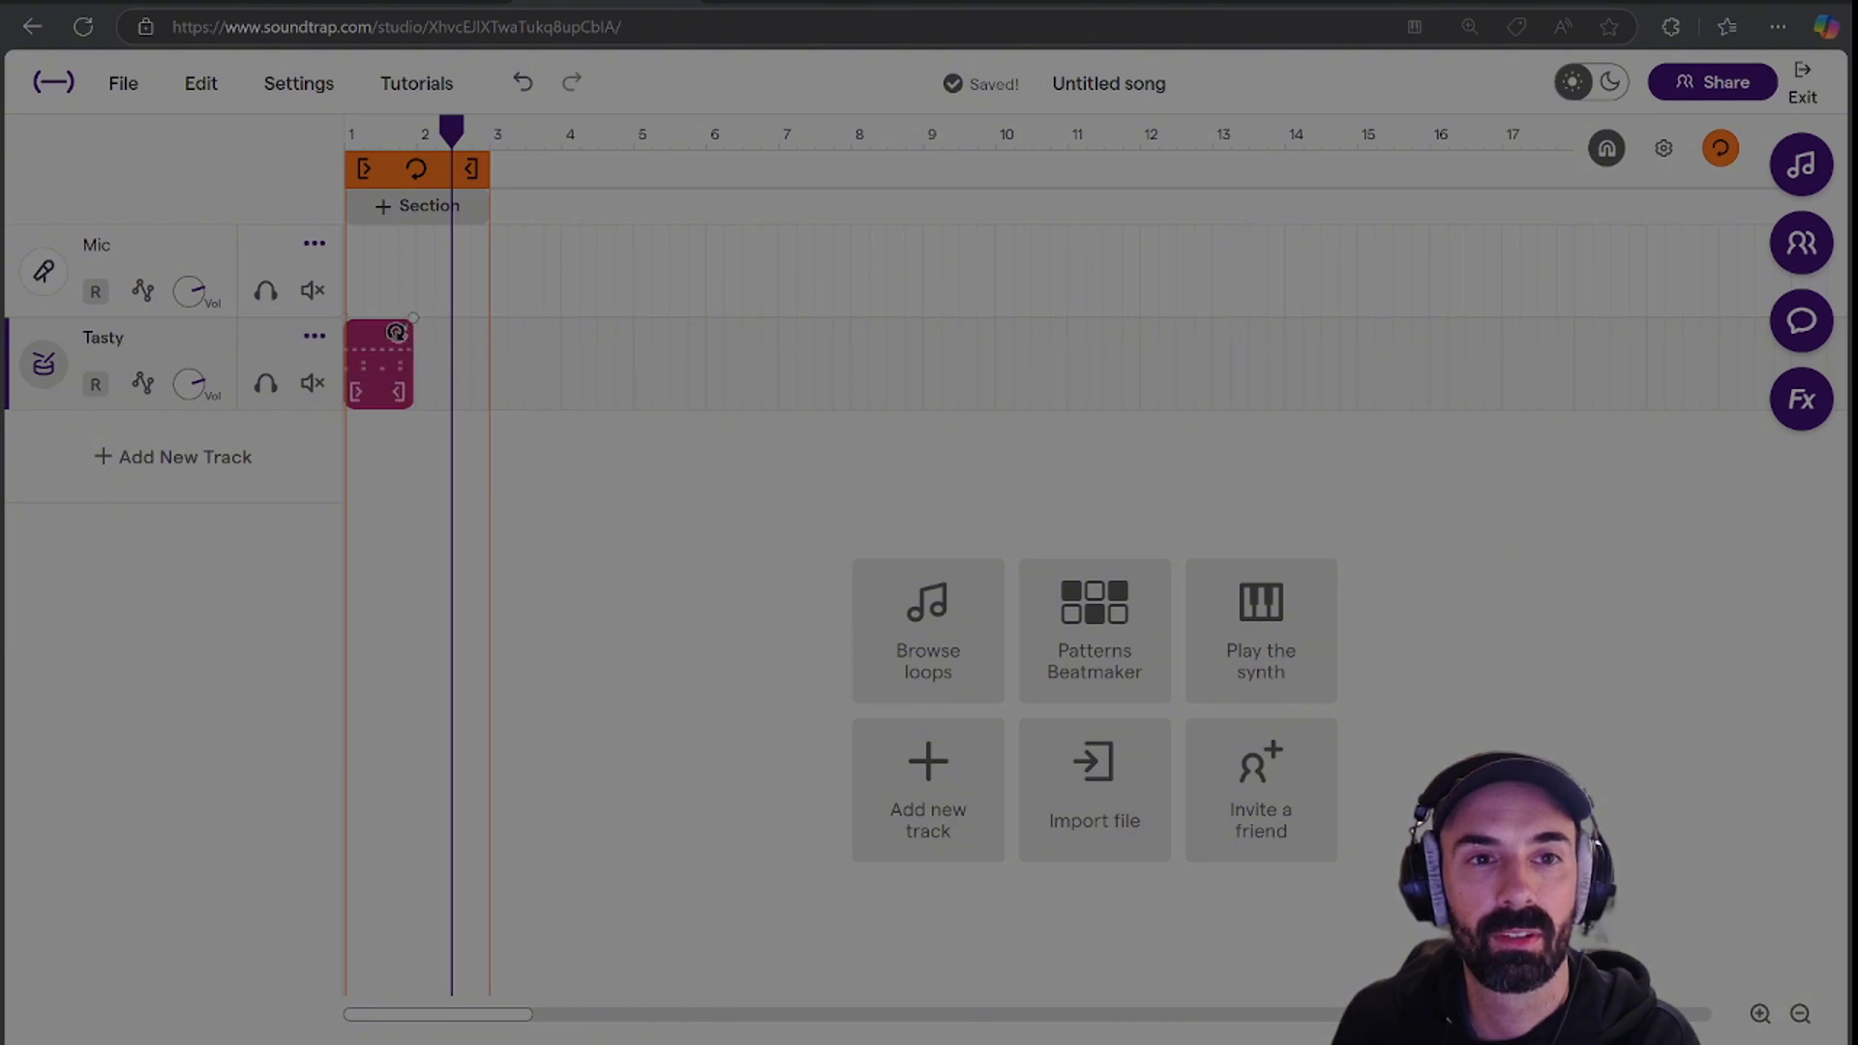
pyautogui.moveTo(410, 323); pyautogui.dragTo(474, 334)
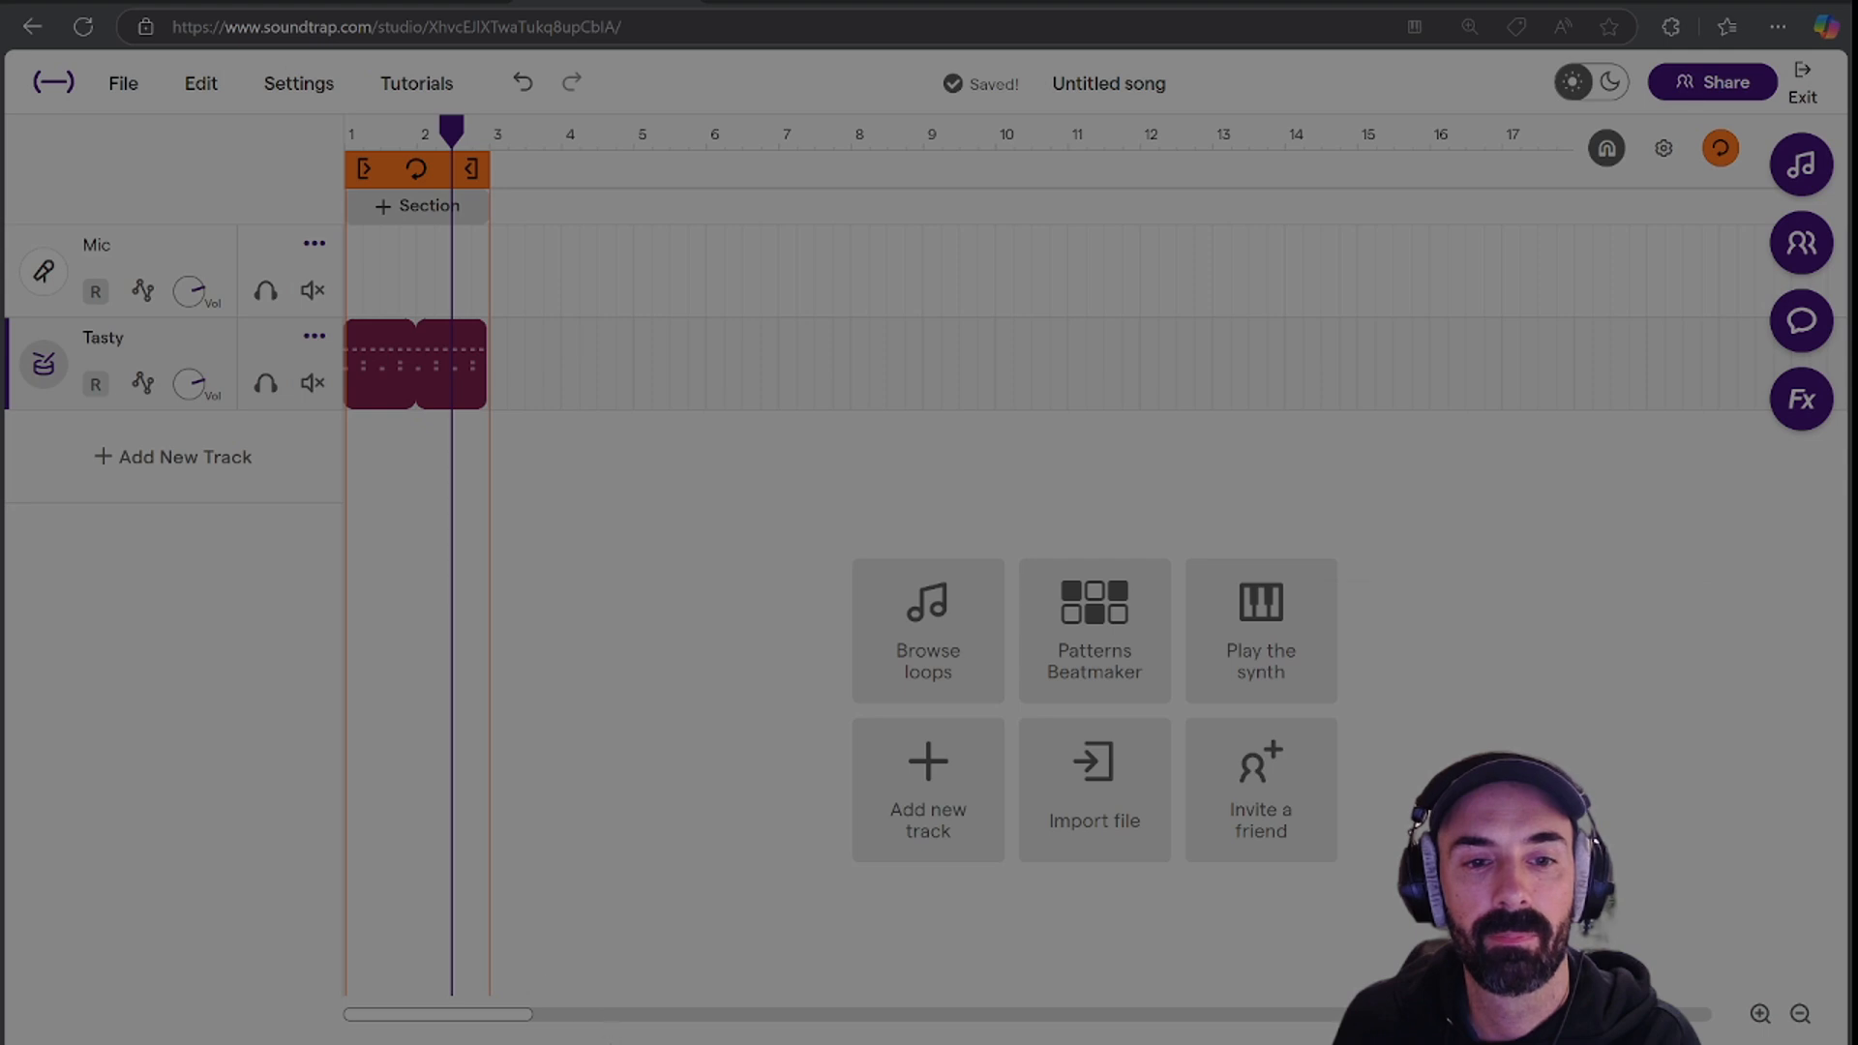
pyautogui.press('Return')
pyautogui.press('space')
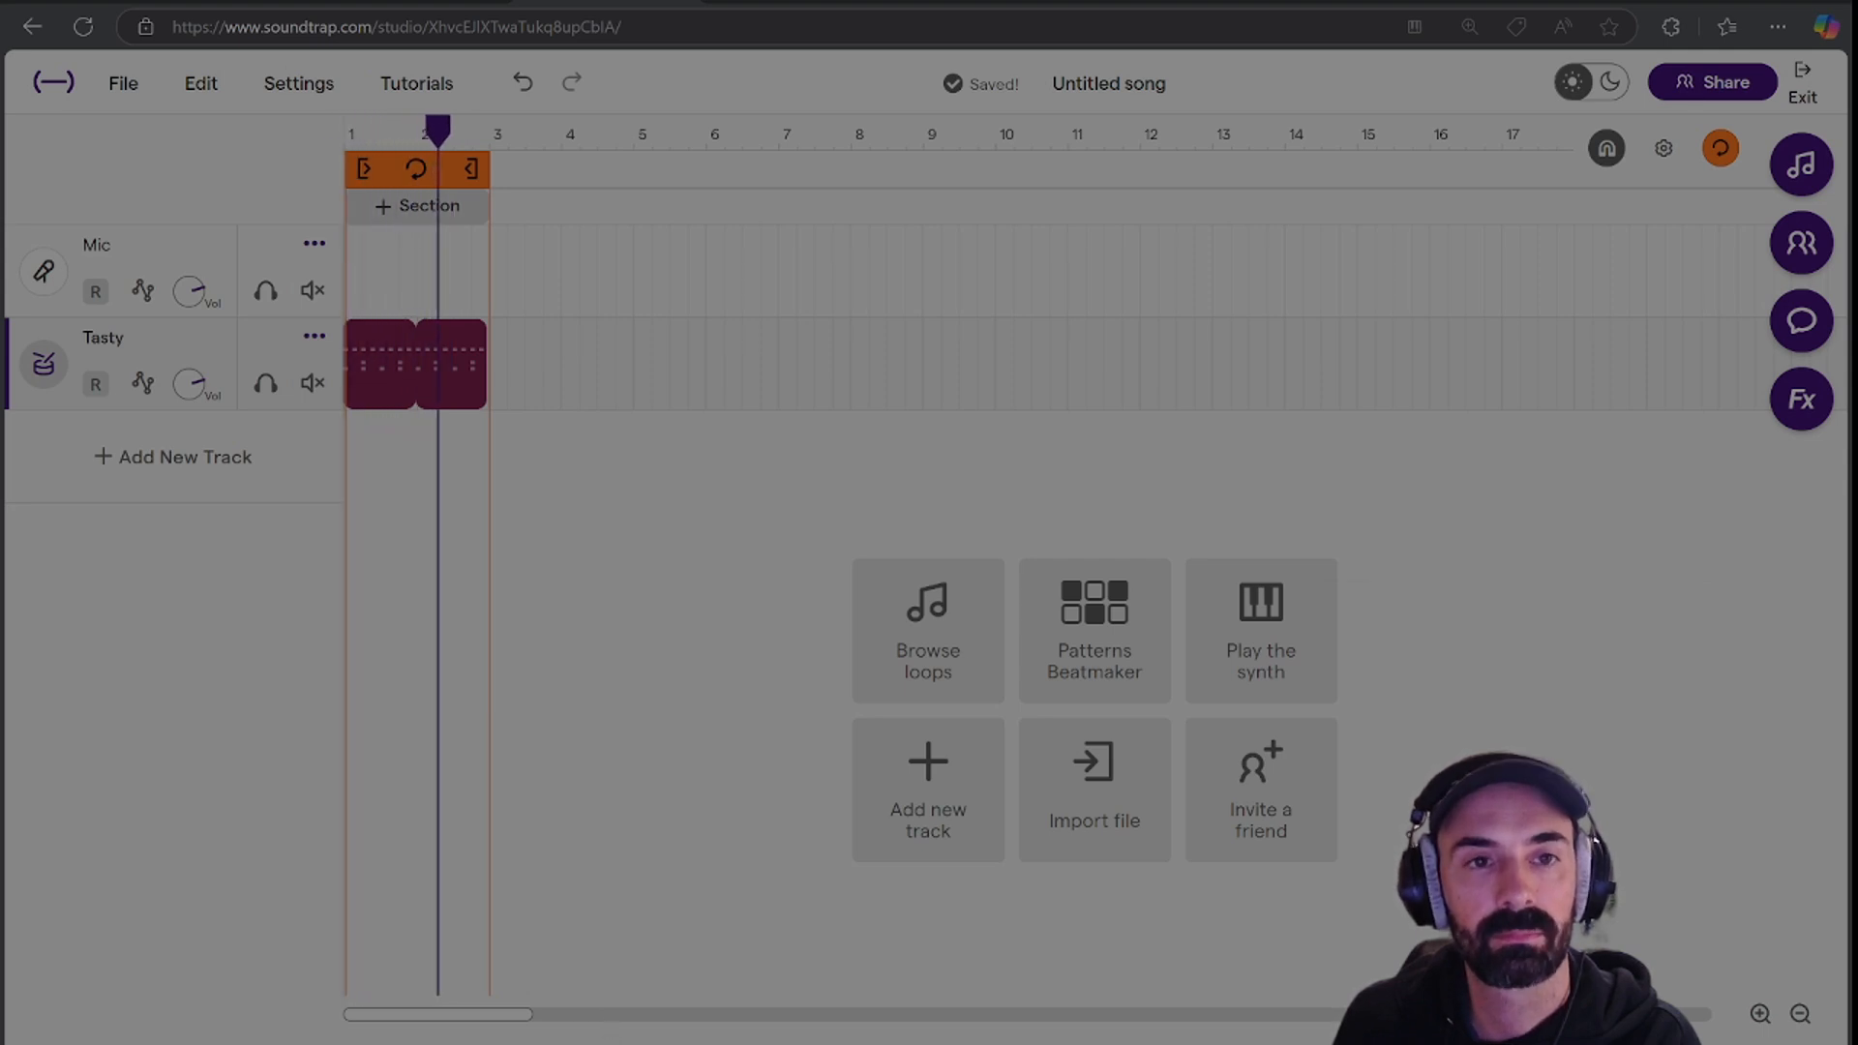
pyautogui.press('space')
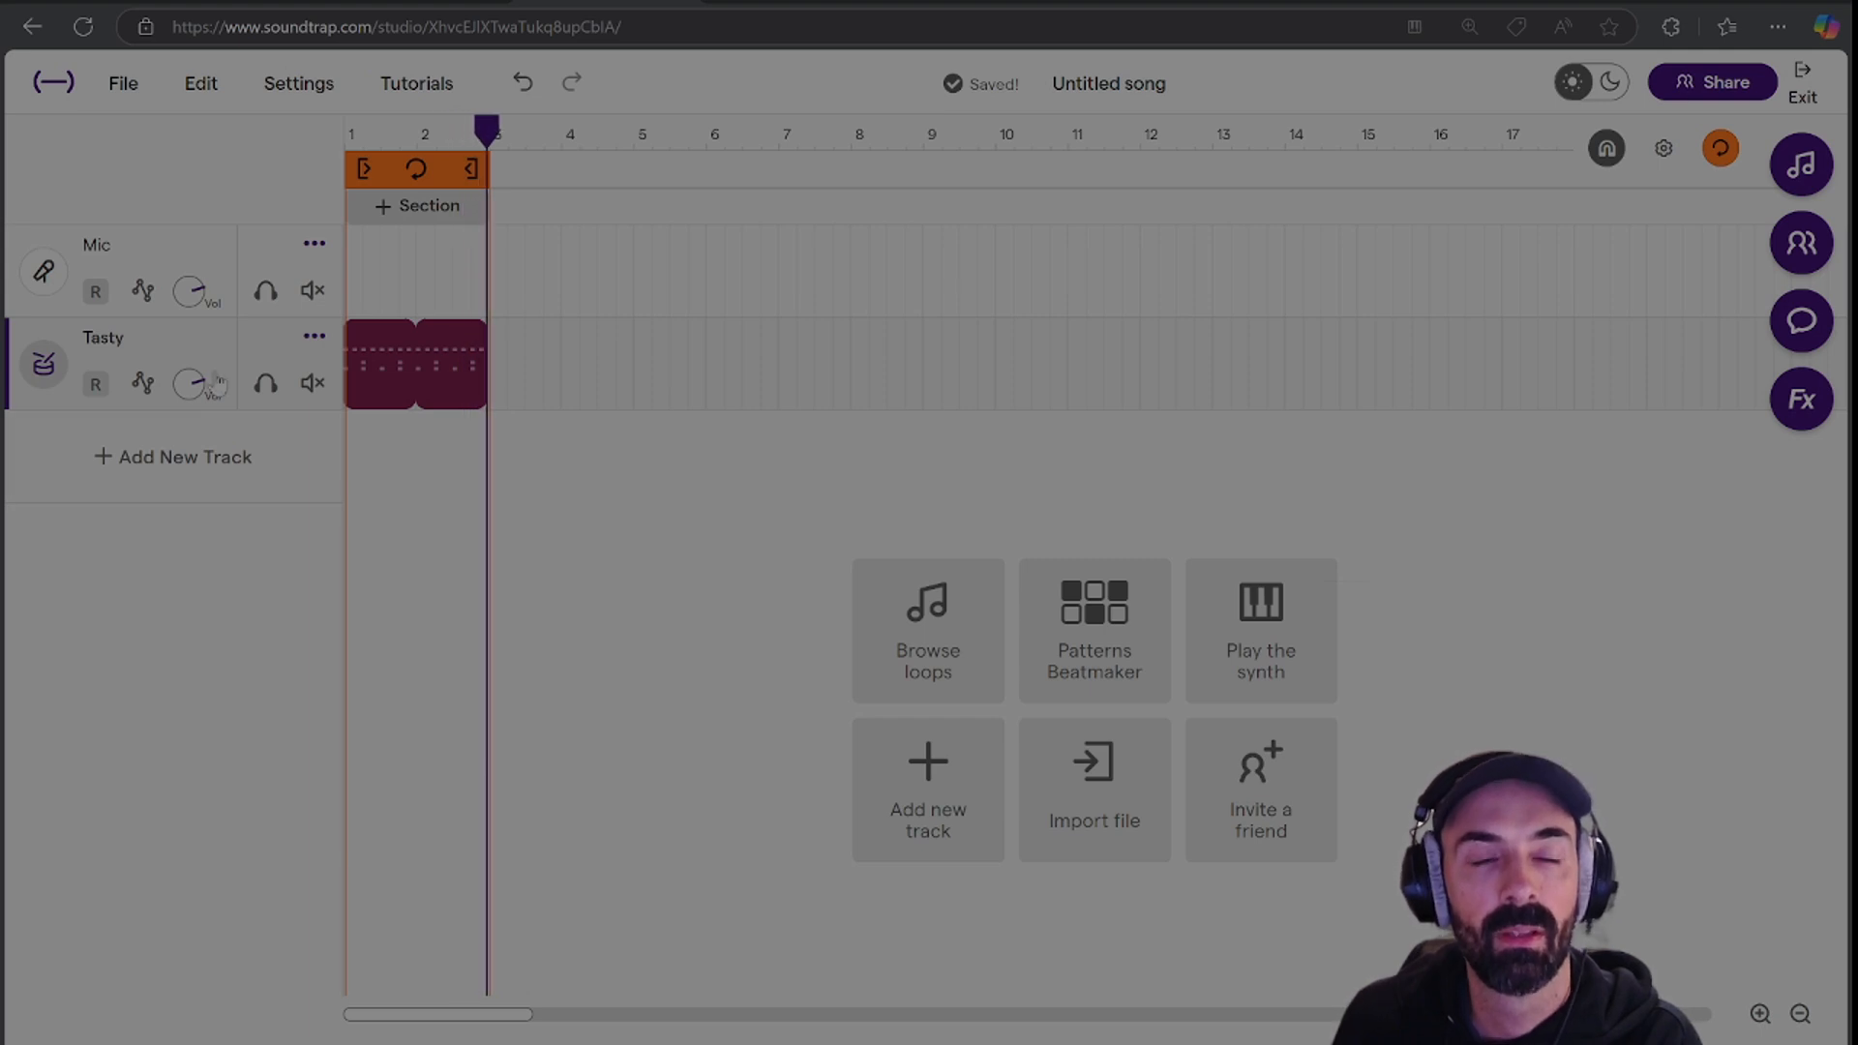
pyautogui.moveTo(489, 129); pyautogui.dragTo(328, 157)
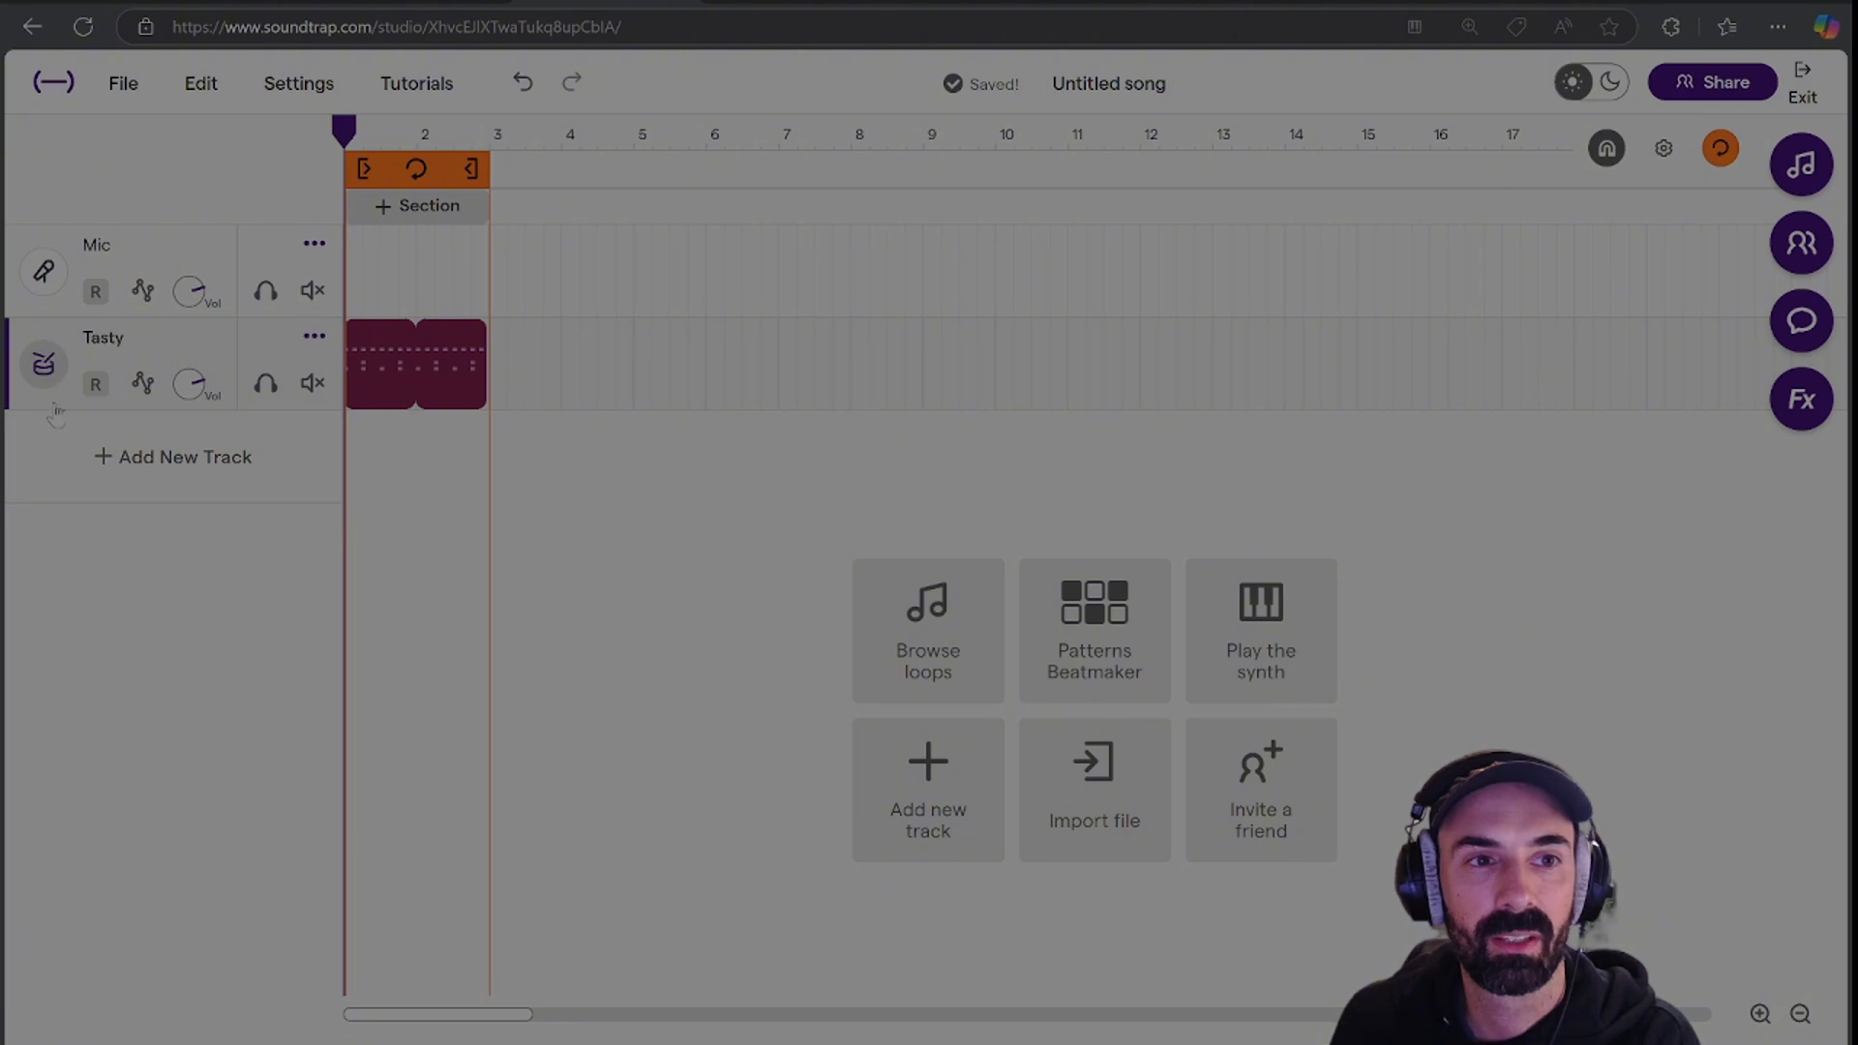
# Switch the Tasty drum track's kit to Toronto and close its editor.
pyautogui.click(44, 372)
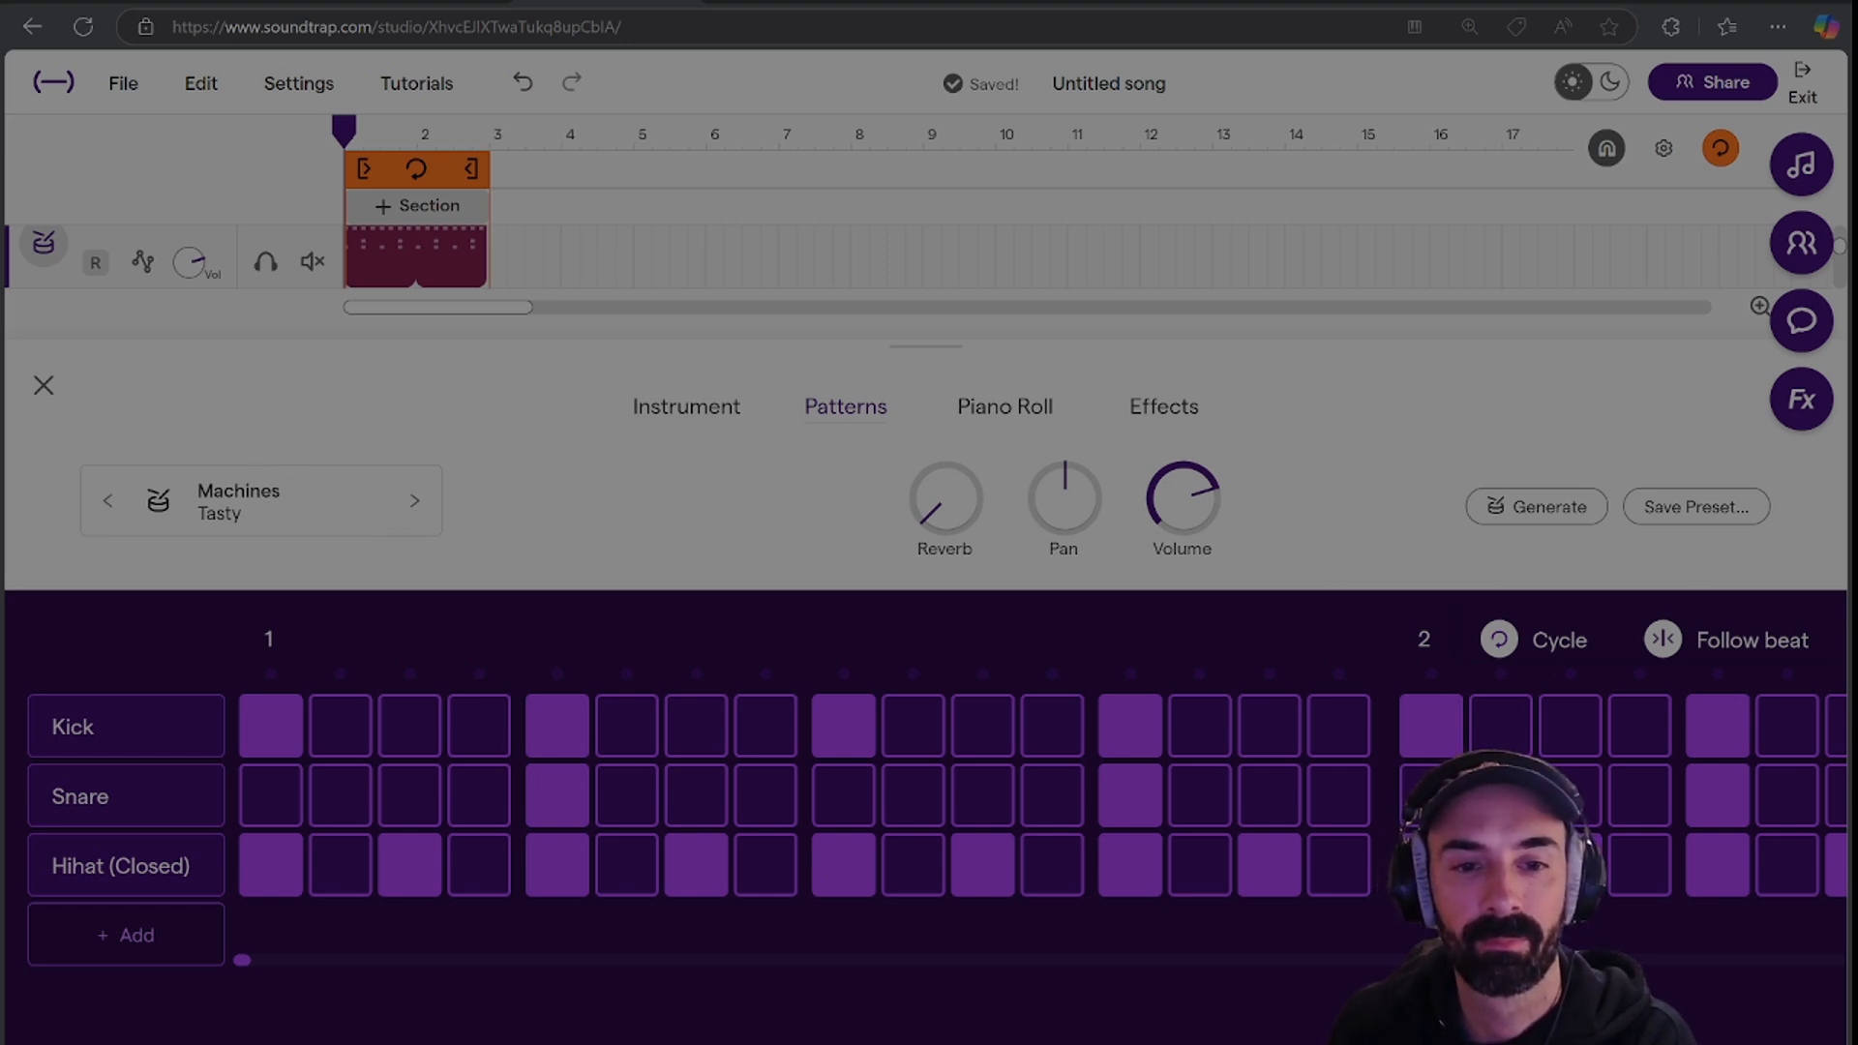
pyautogui.click(414, 501)
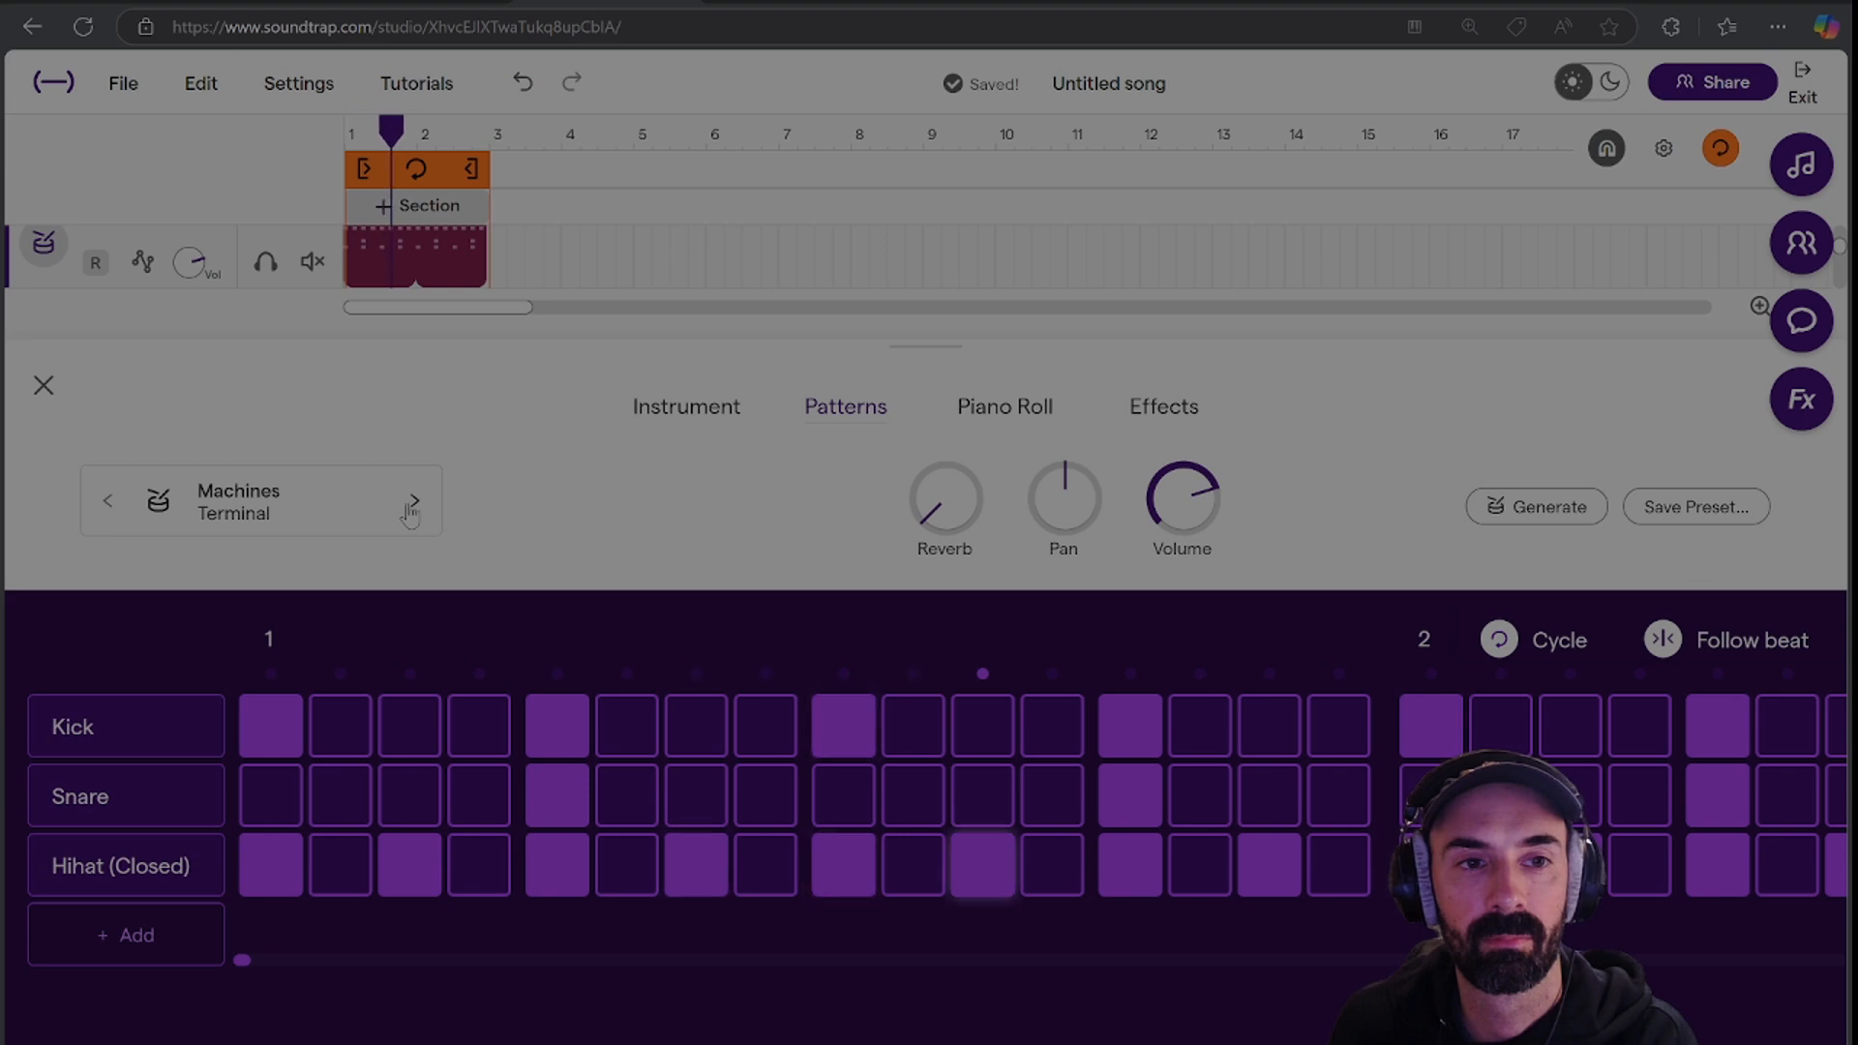
pyautogui.click(414, 500)
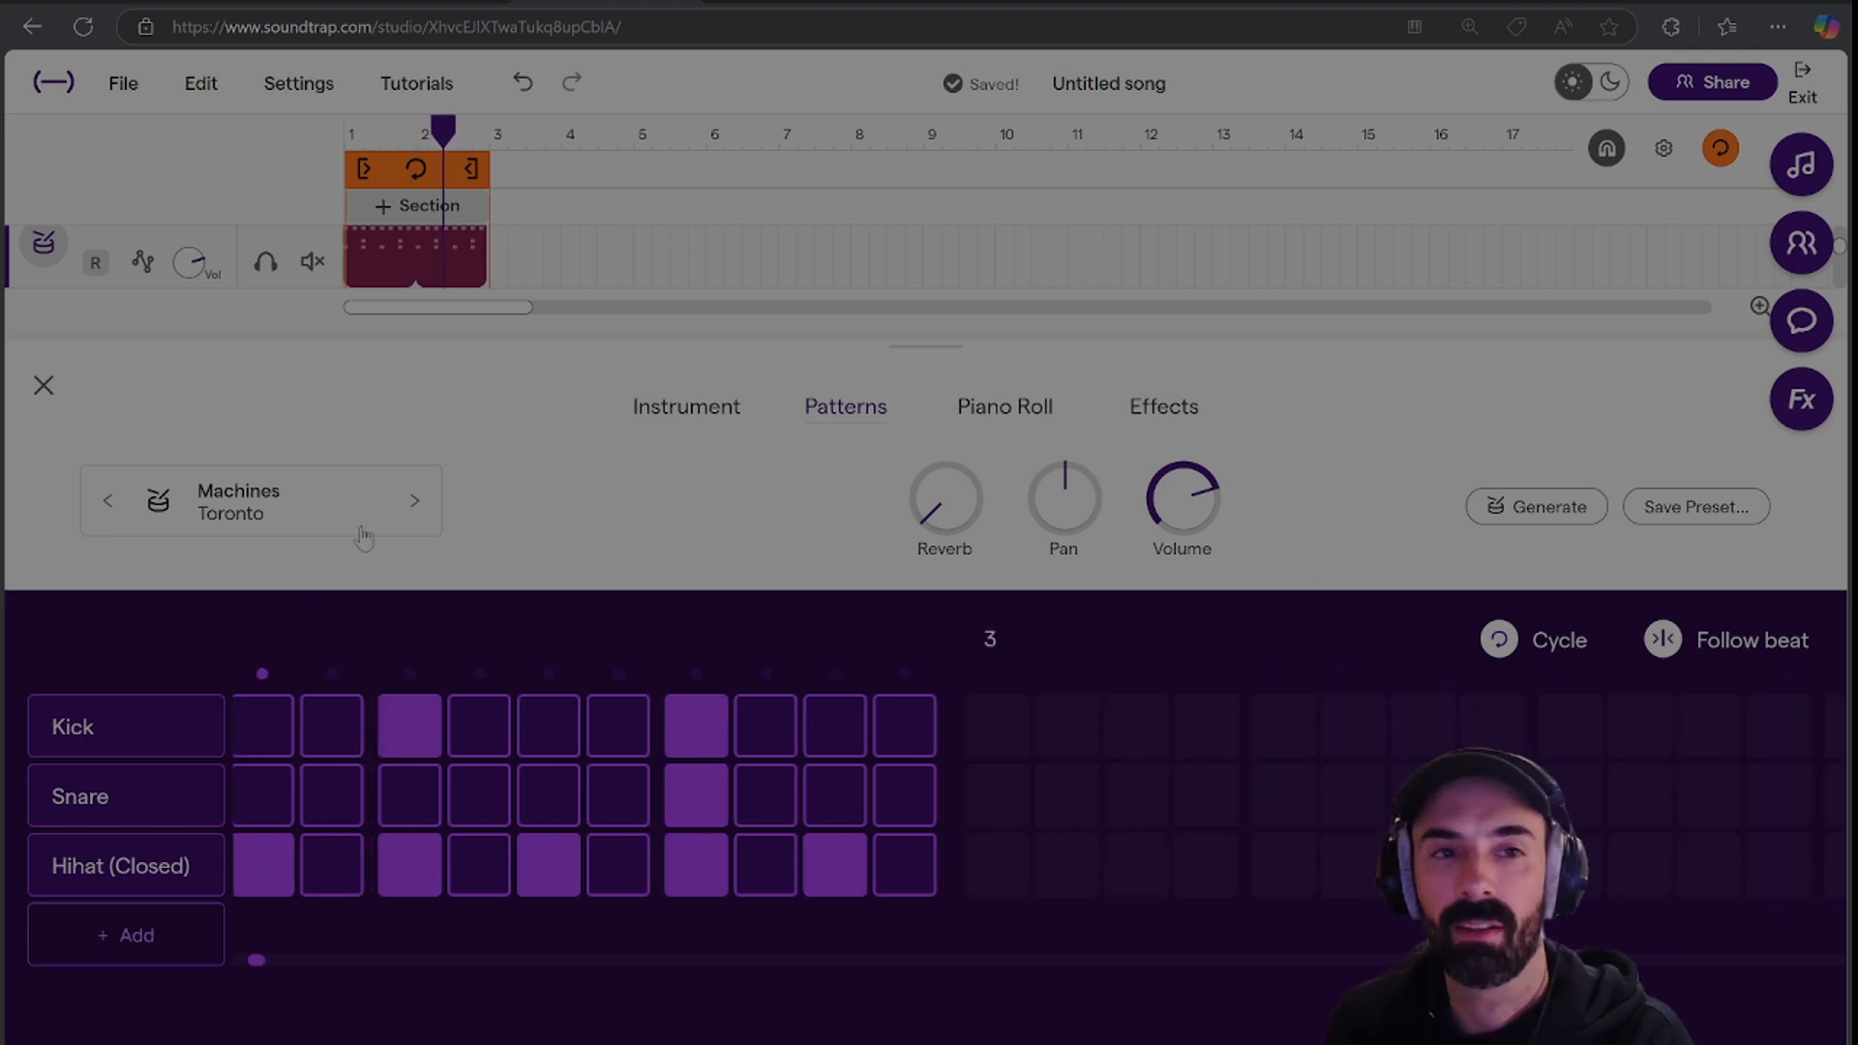
pyautogui.click(43, 386)
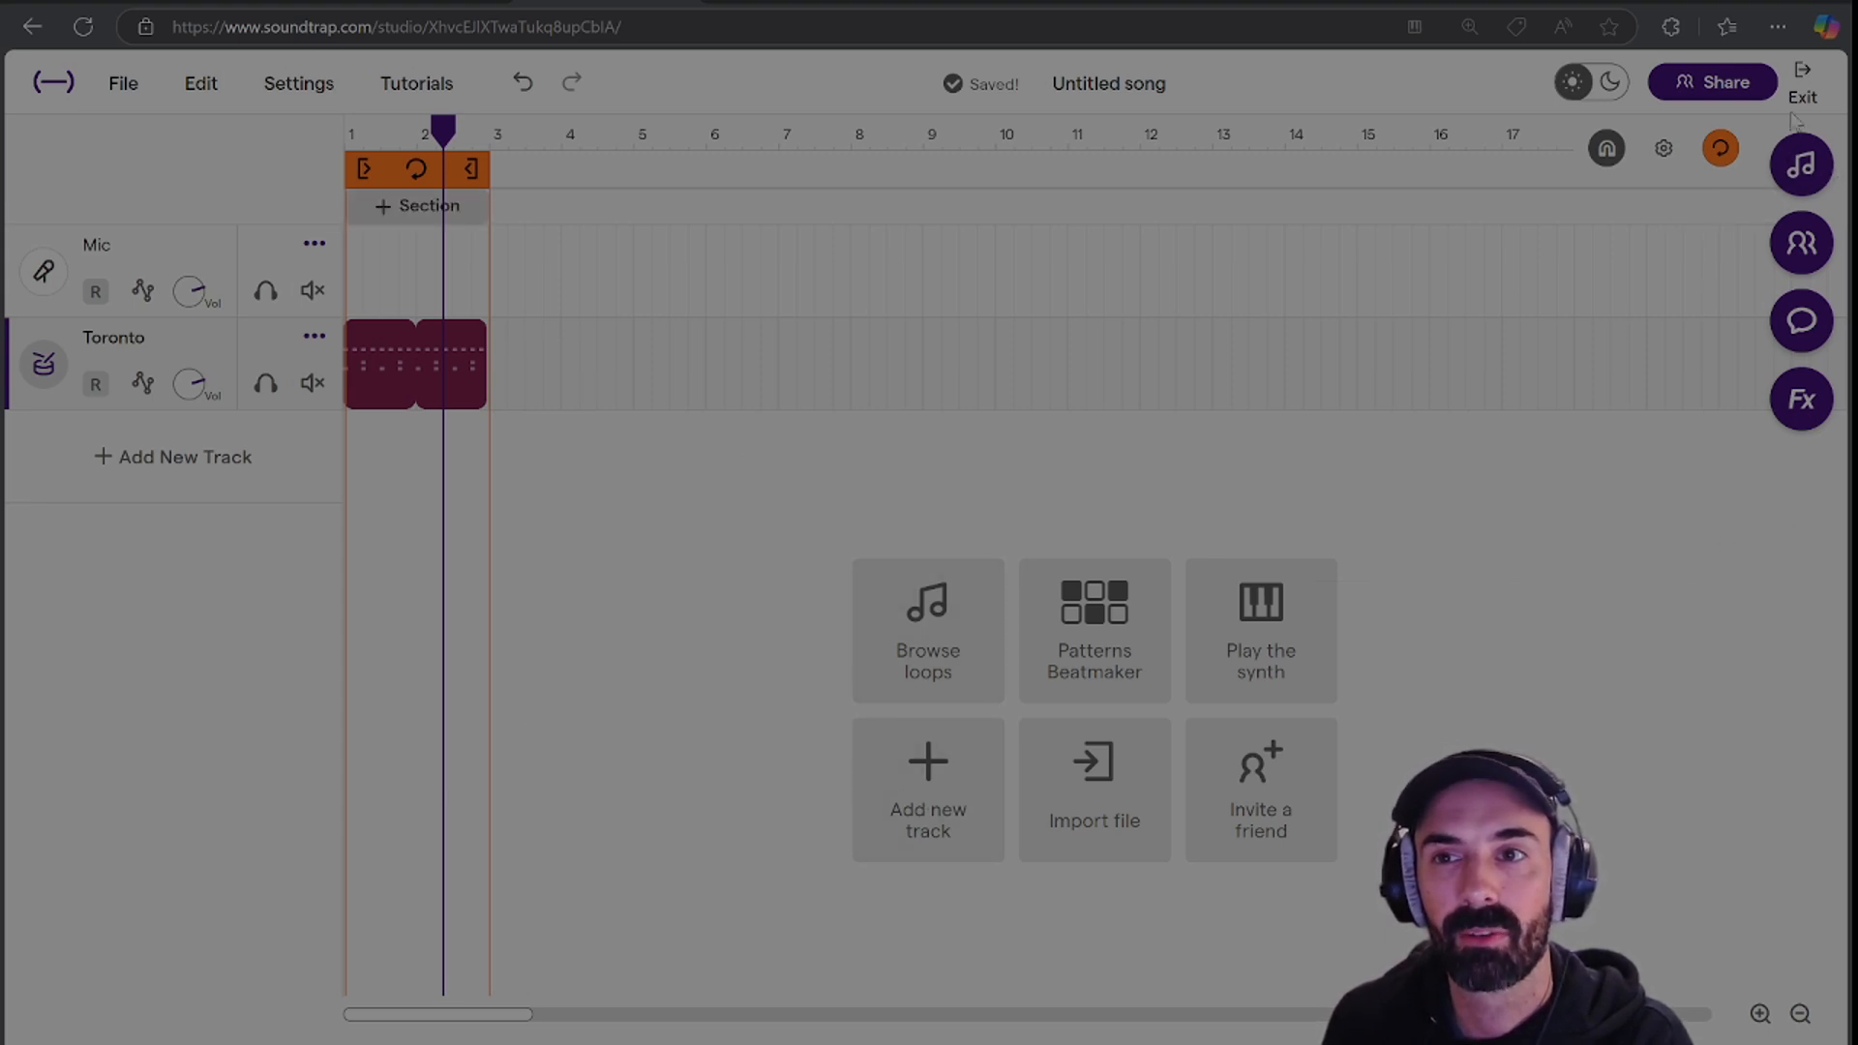
# Open the loops and one-shots library and replace the Originals search with the Piano category.
pyautogui.click(1809, 173)
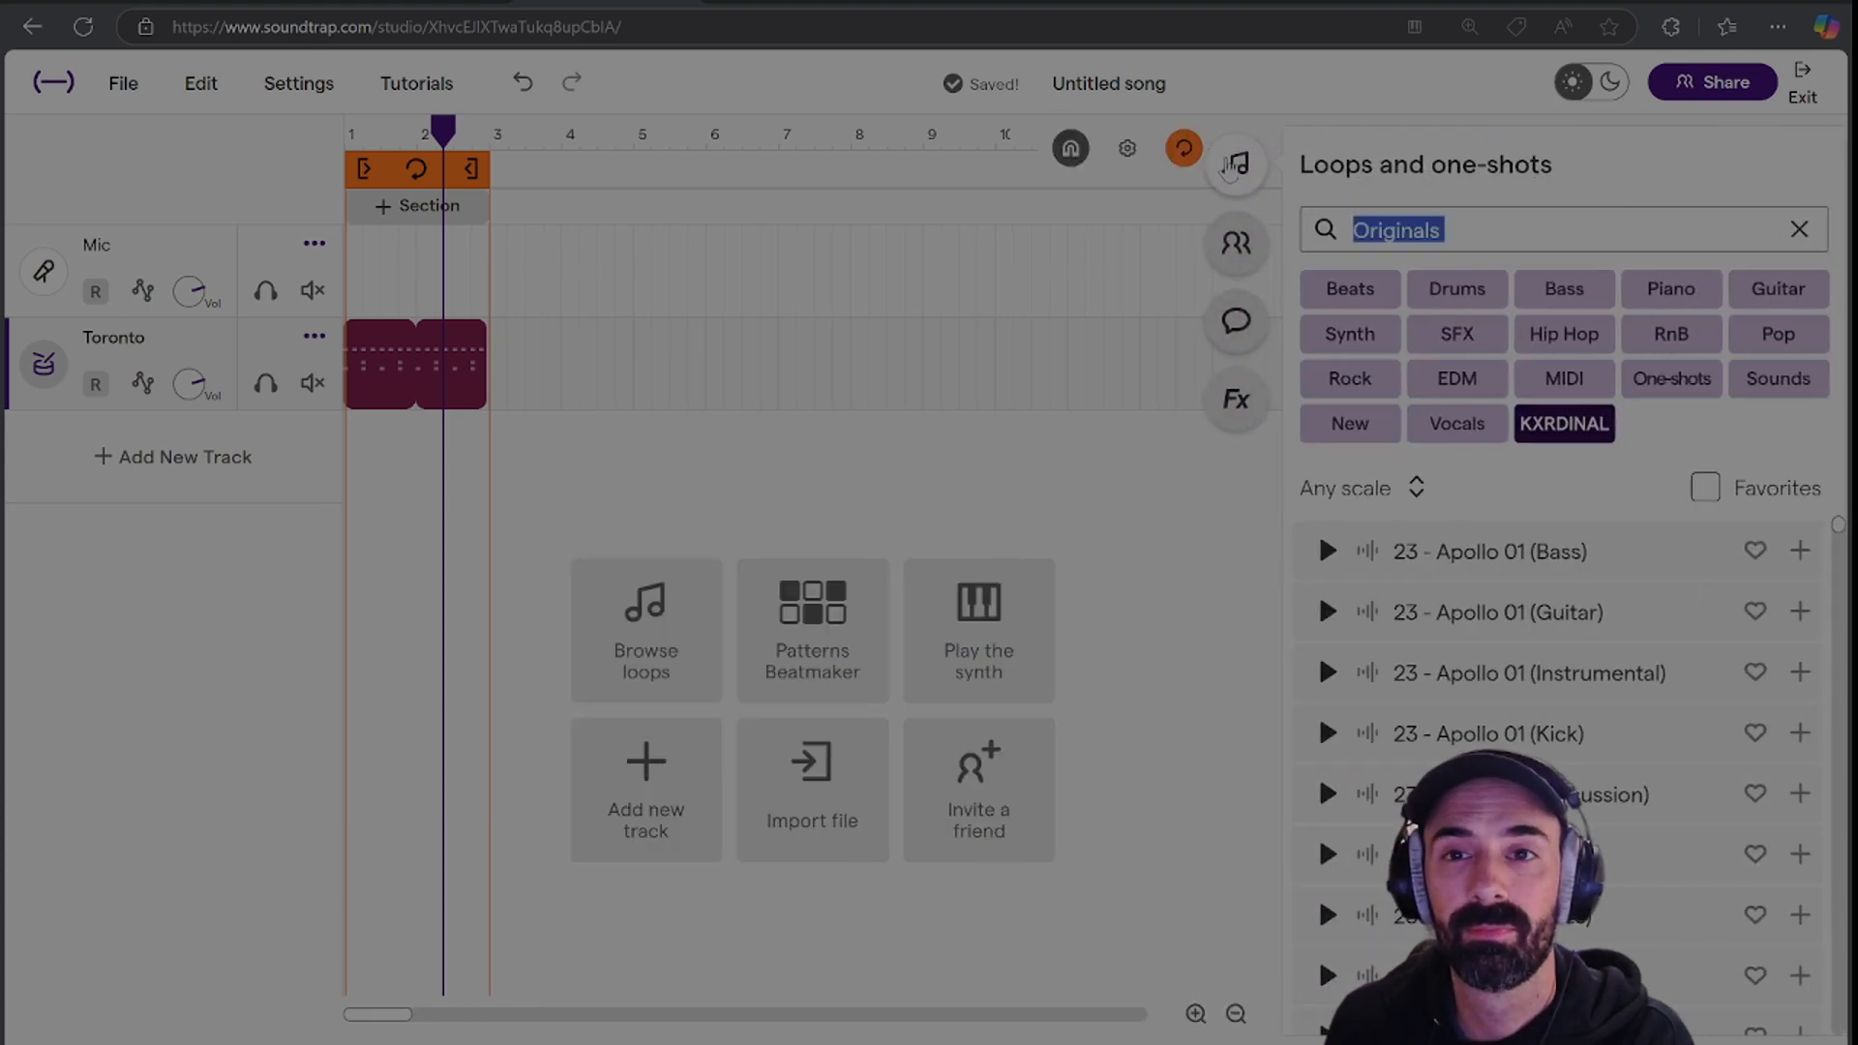
pyautogui.click(1234, 164)
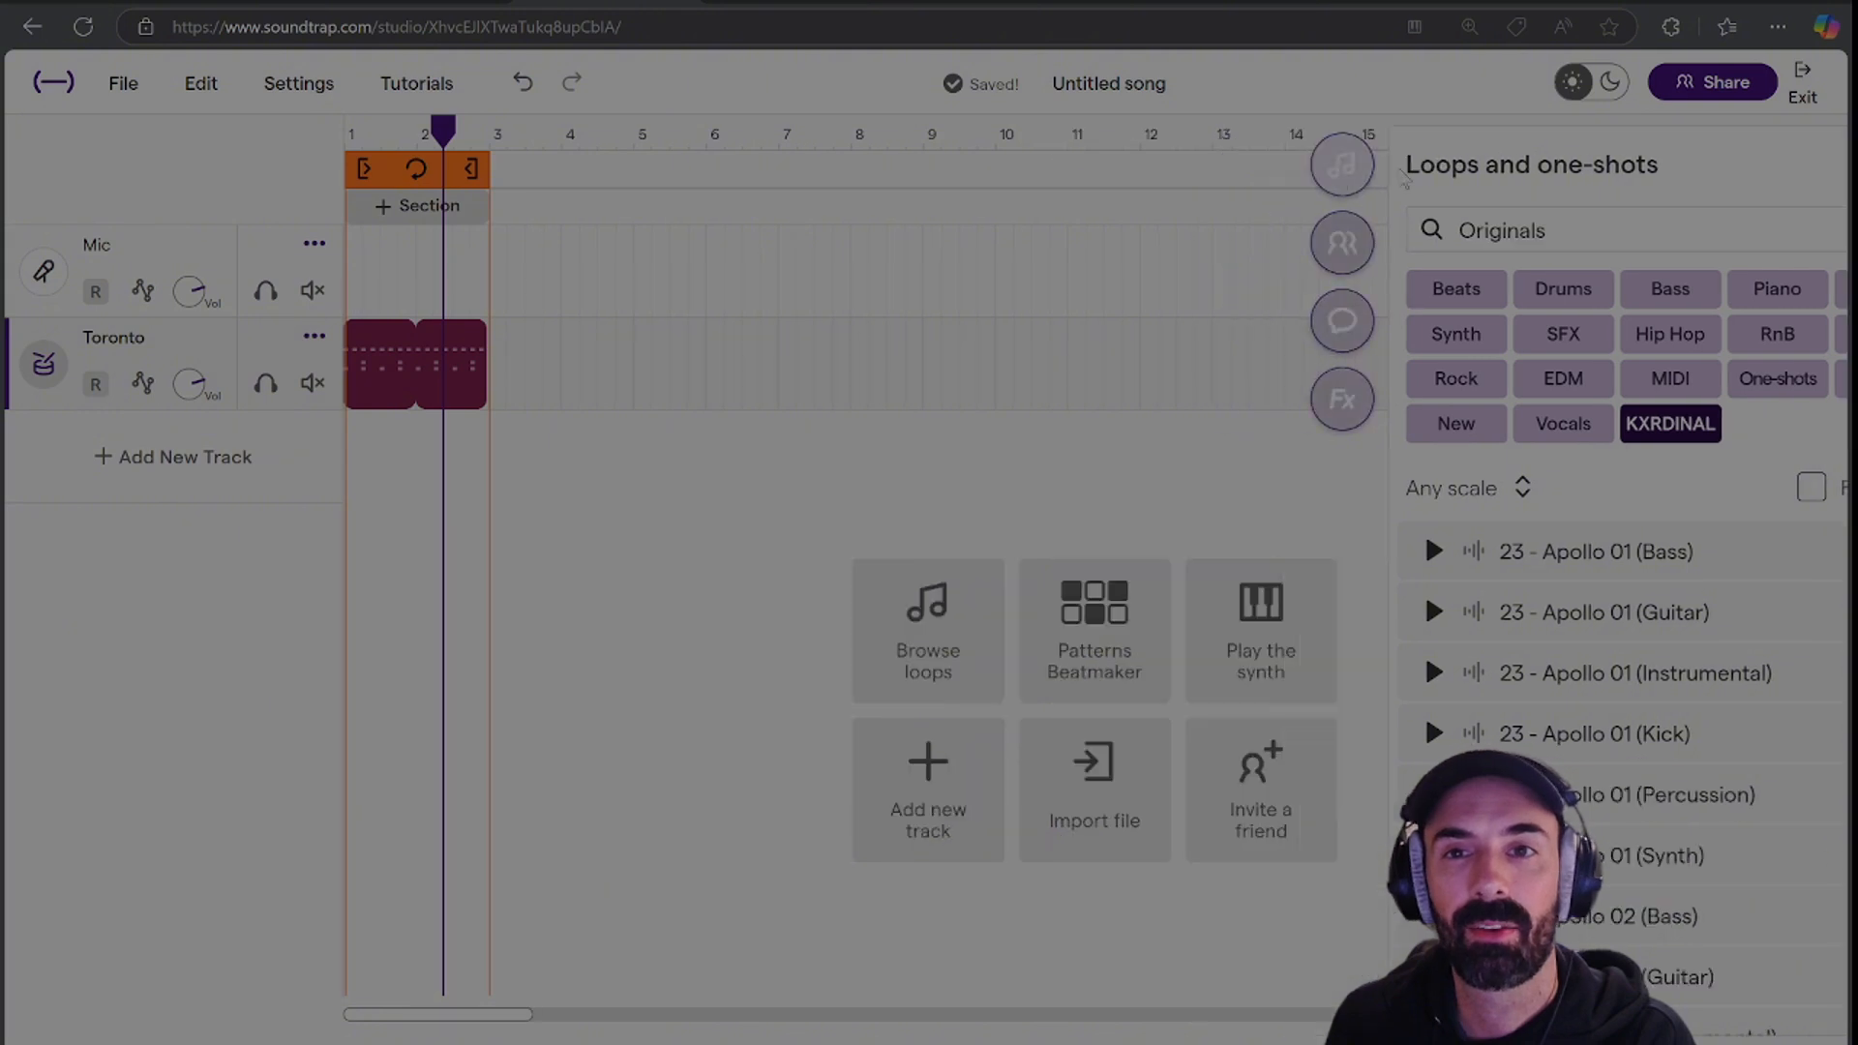
pyautogui.click(1797, 164)
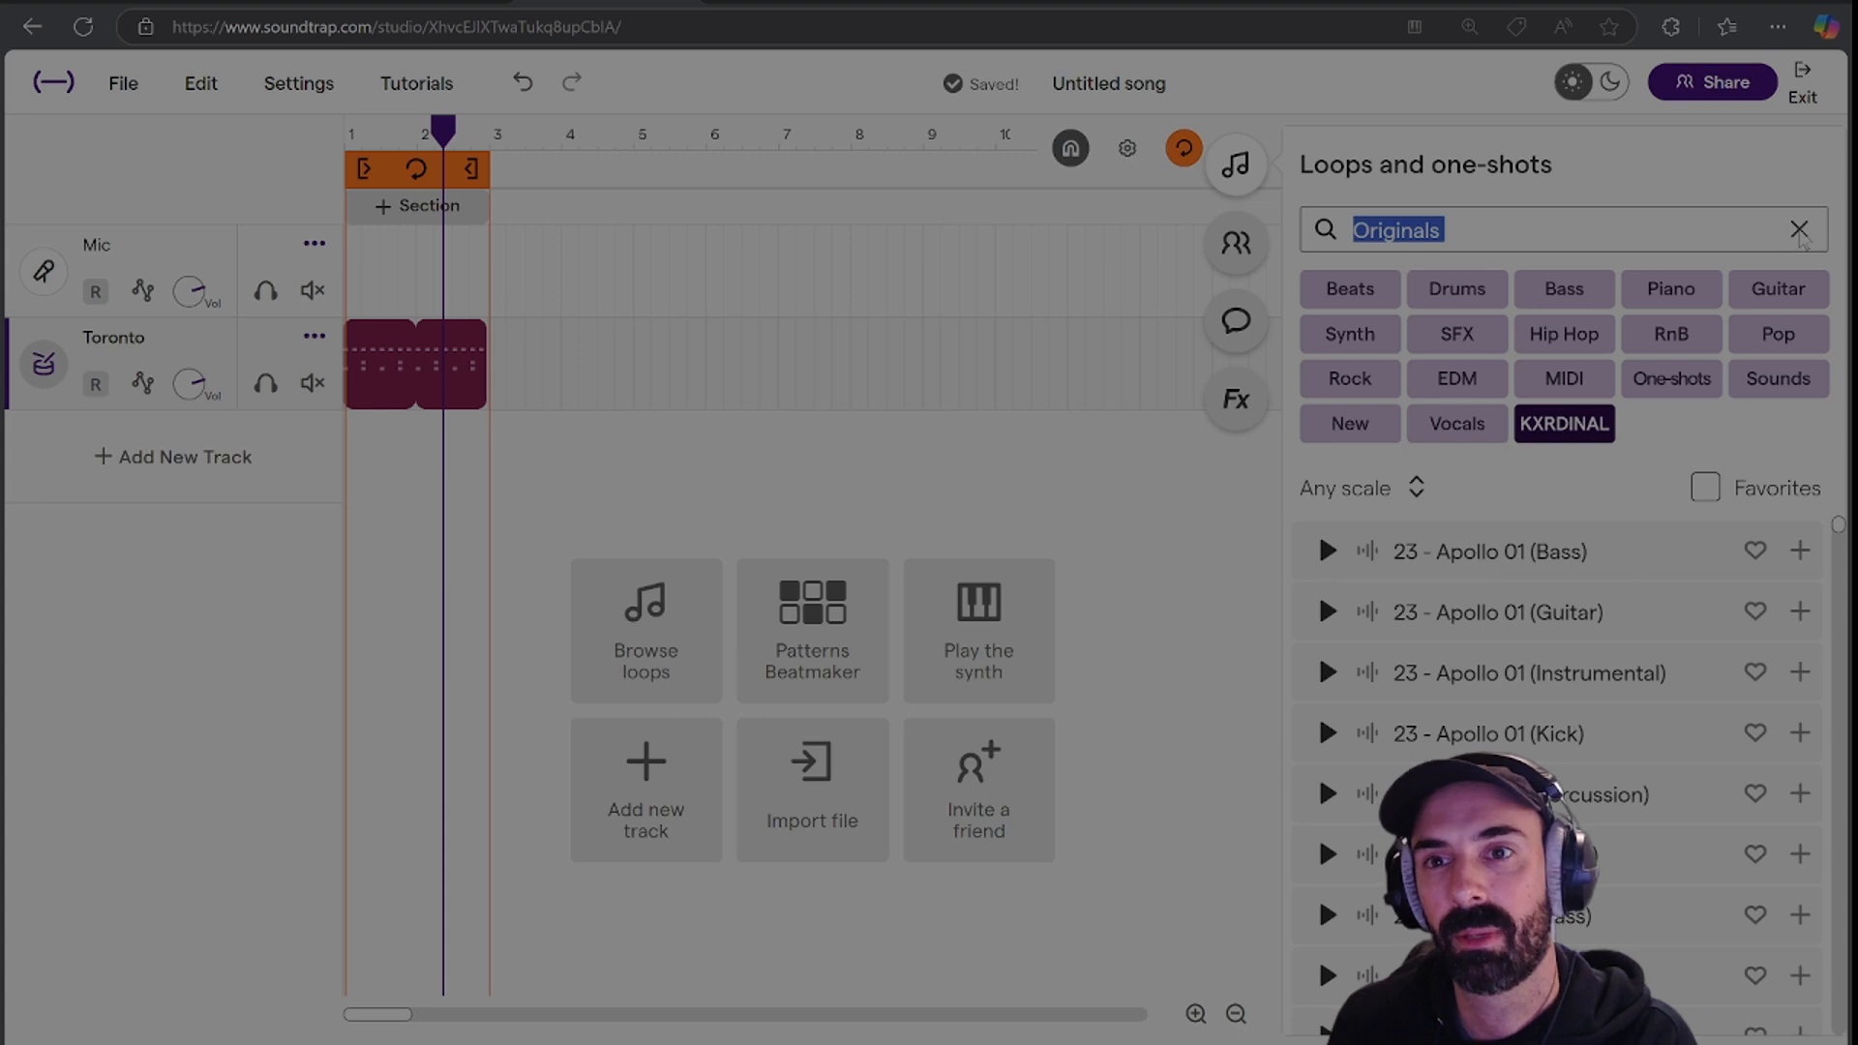
pyautogui.click(1799, 232)
pyautogui.click(1776, 289)
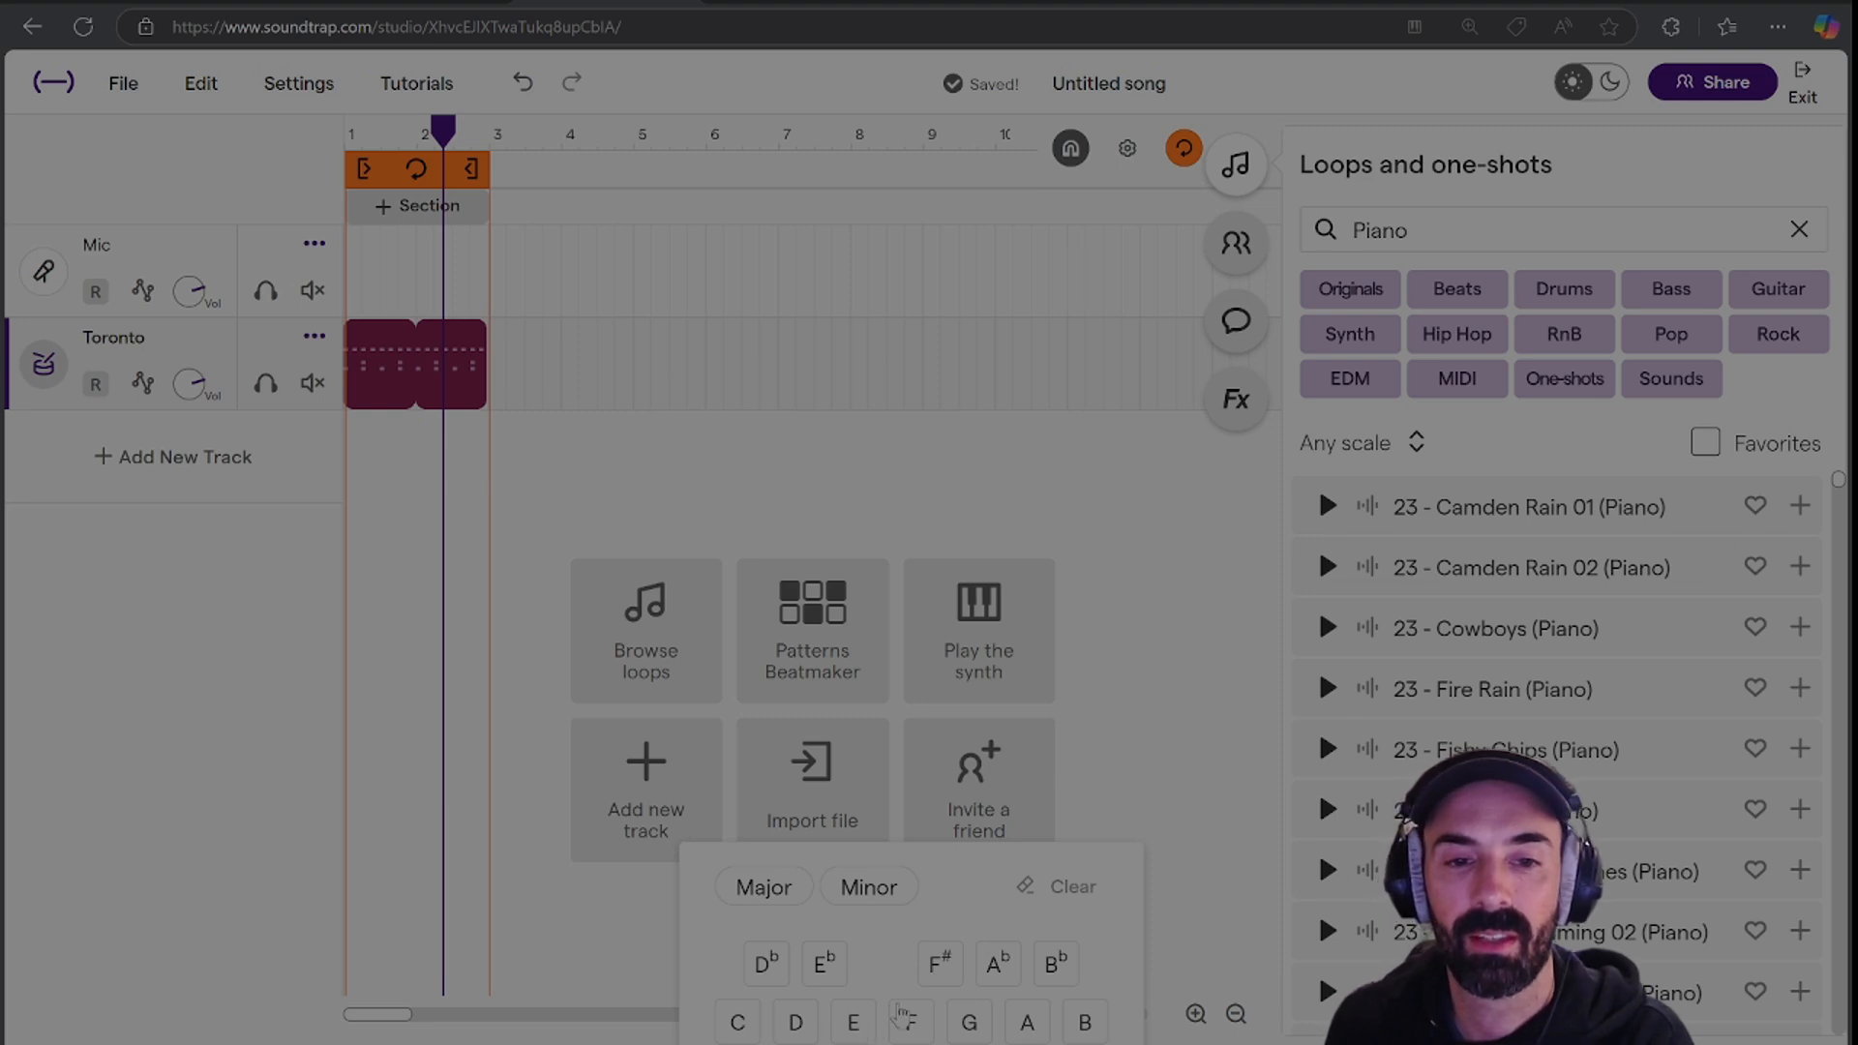
# Set the song's key to E minor.
pyautogui.click(855, 1026)
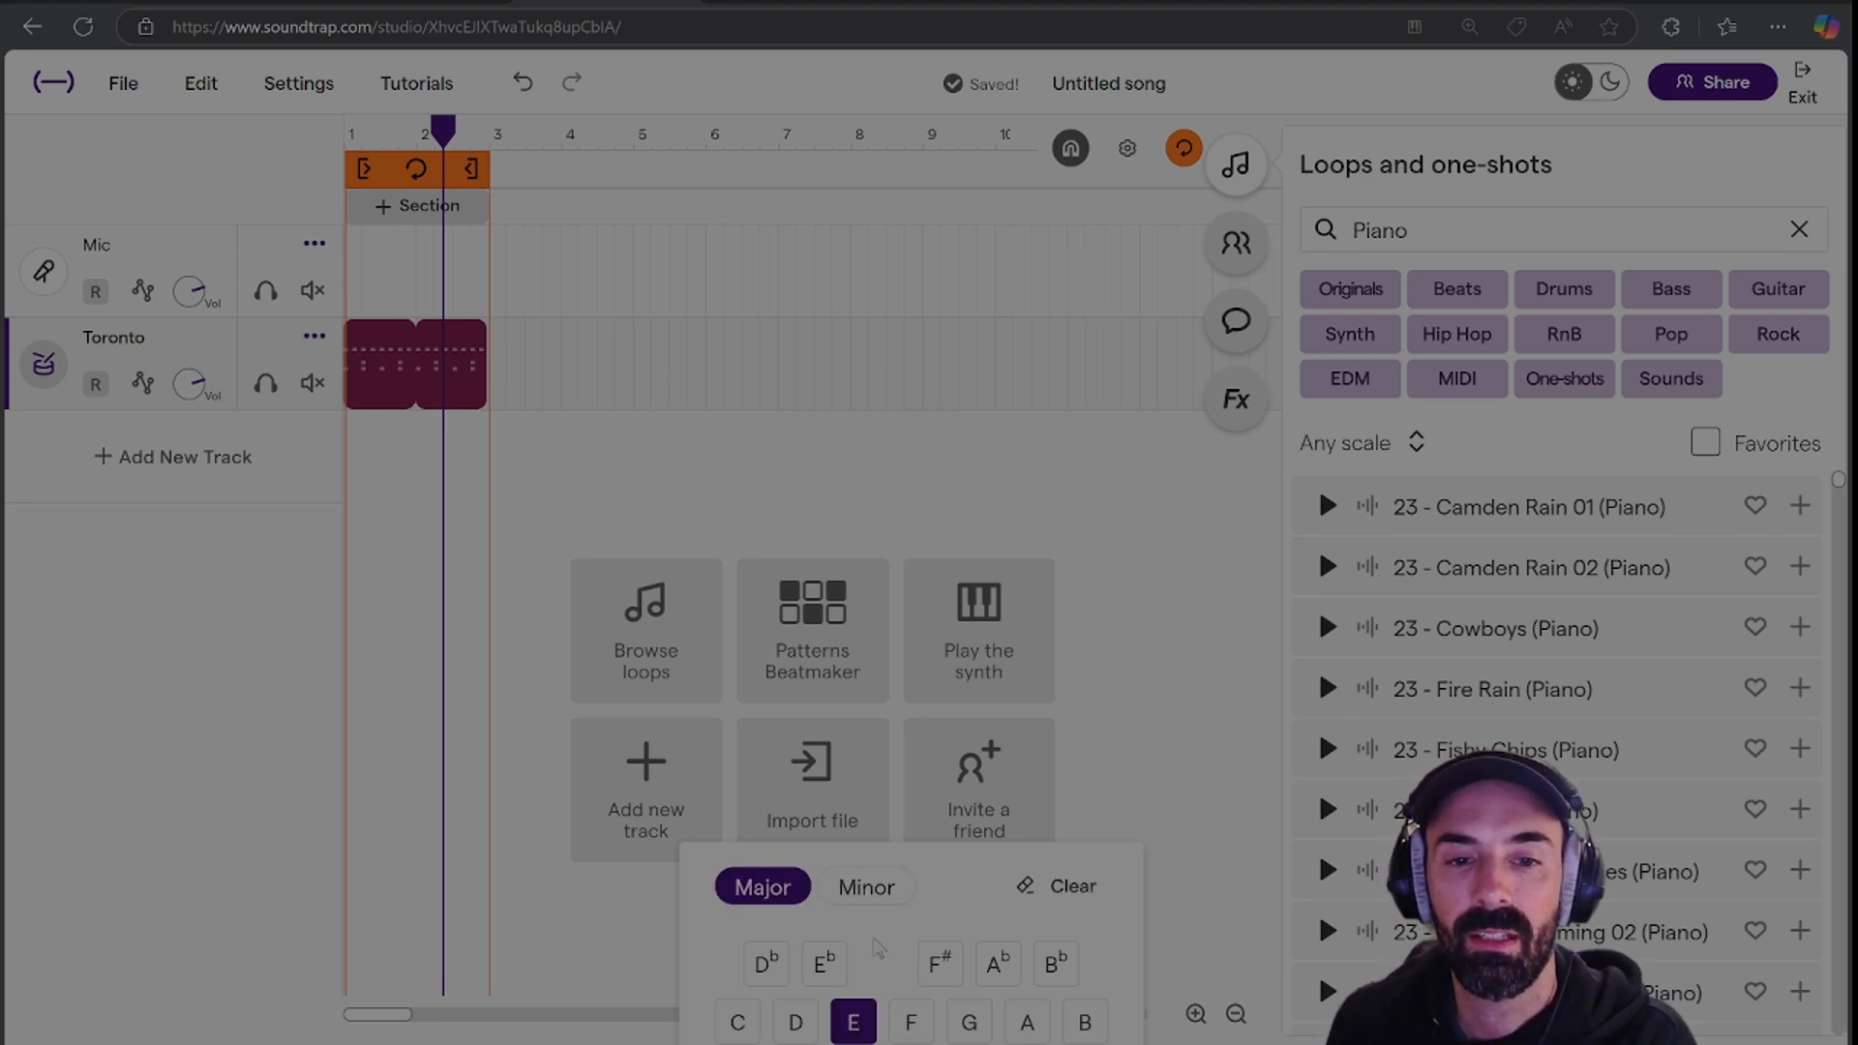
pyautogui.click(876, 899)
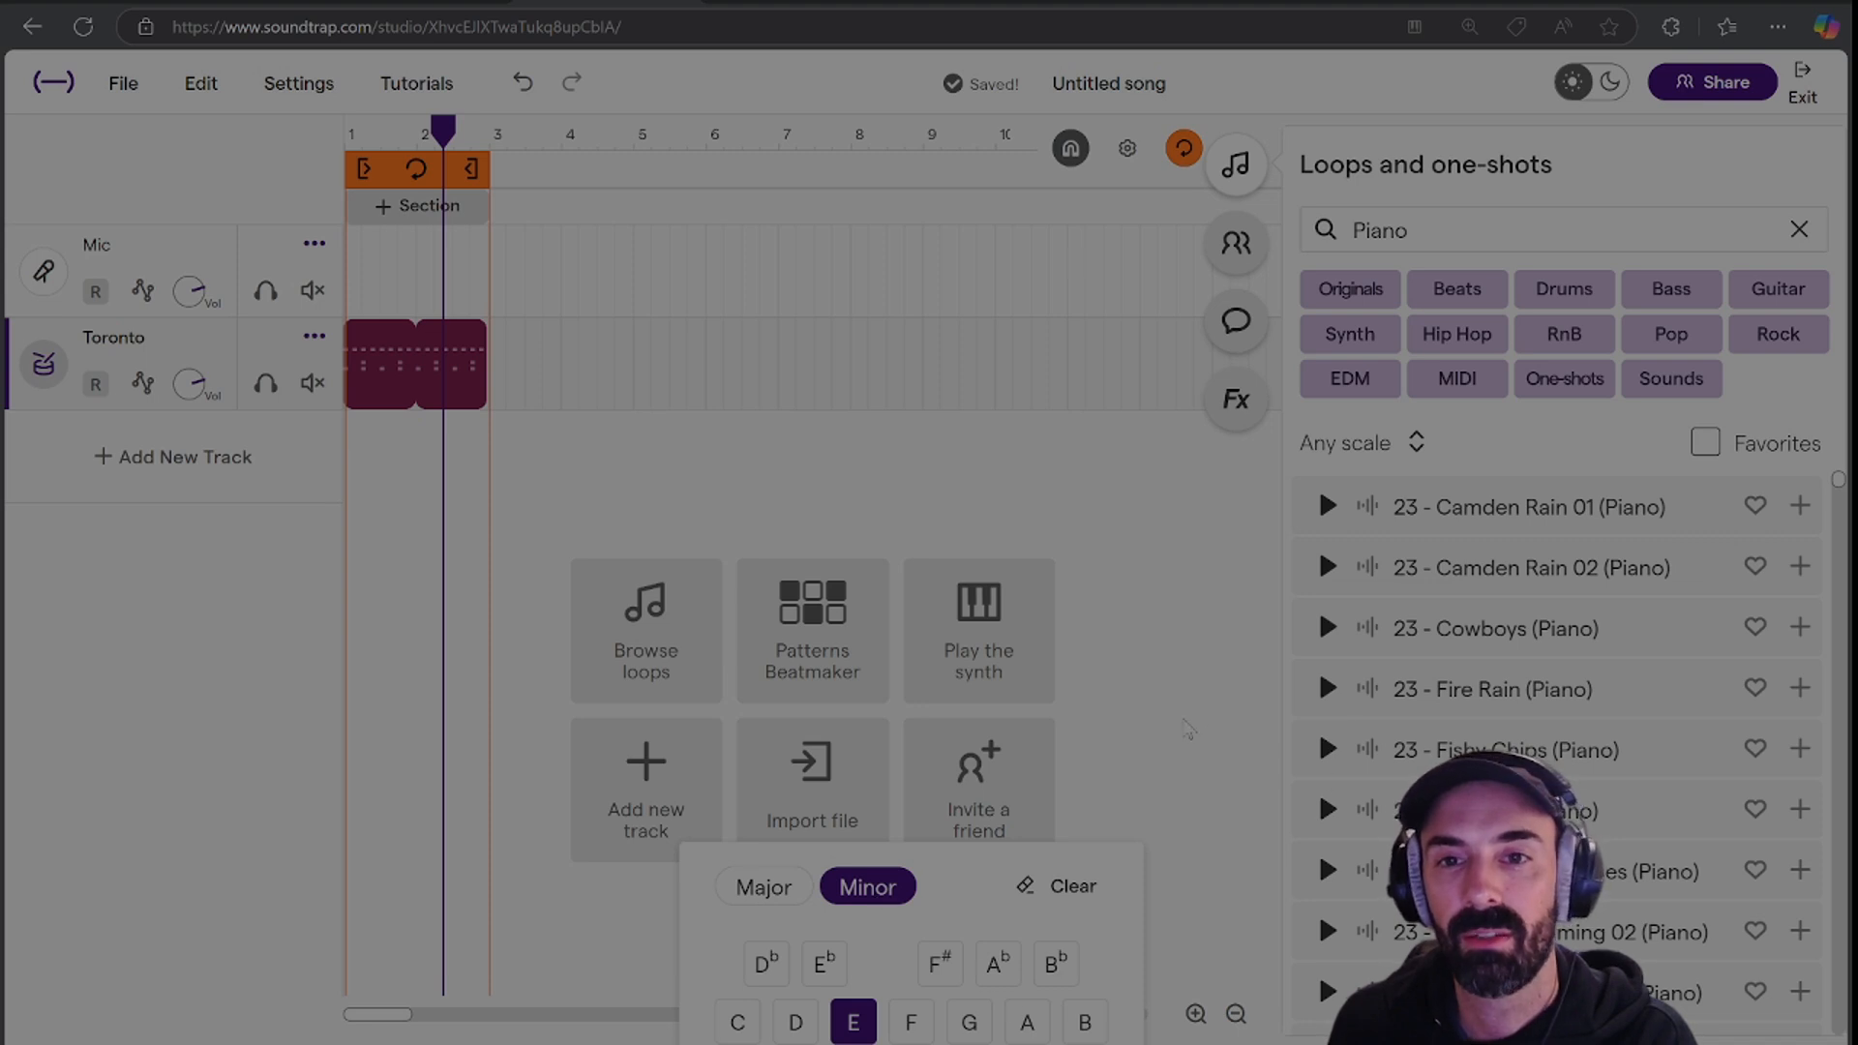
pyautogui.click(1189, 729)
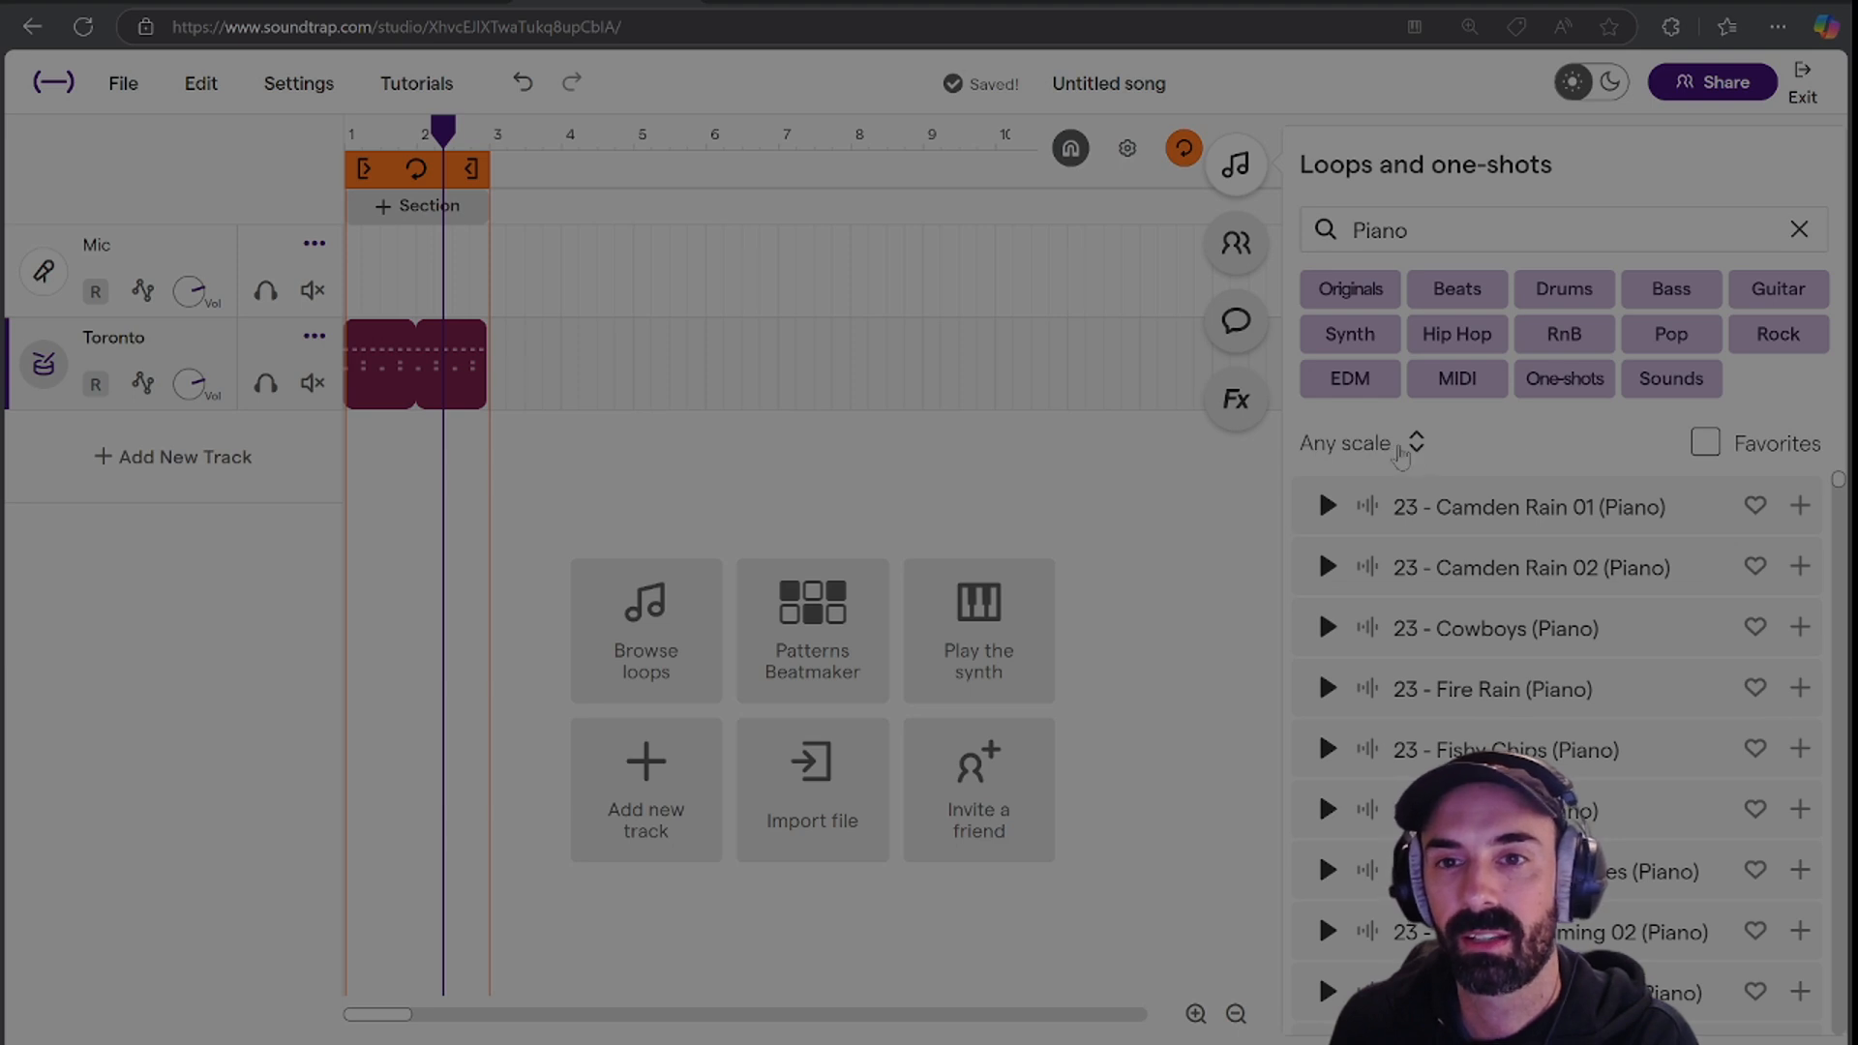
# Filter the piano loops to the minor scale and preview 23 - Cowboys (Piano) and 23 - Fire Rain (Piano).
pyautogui.click(1413, 444)
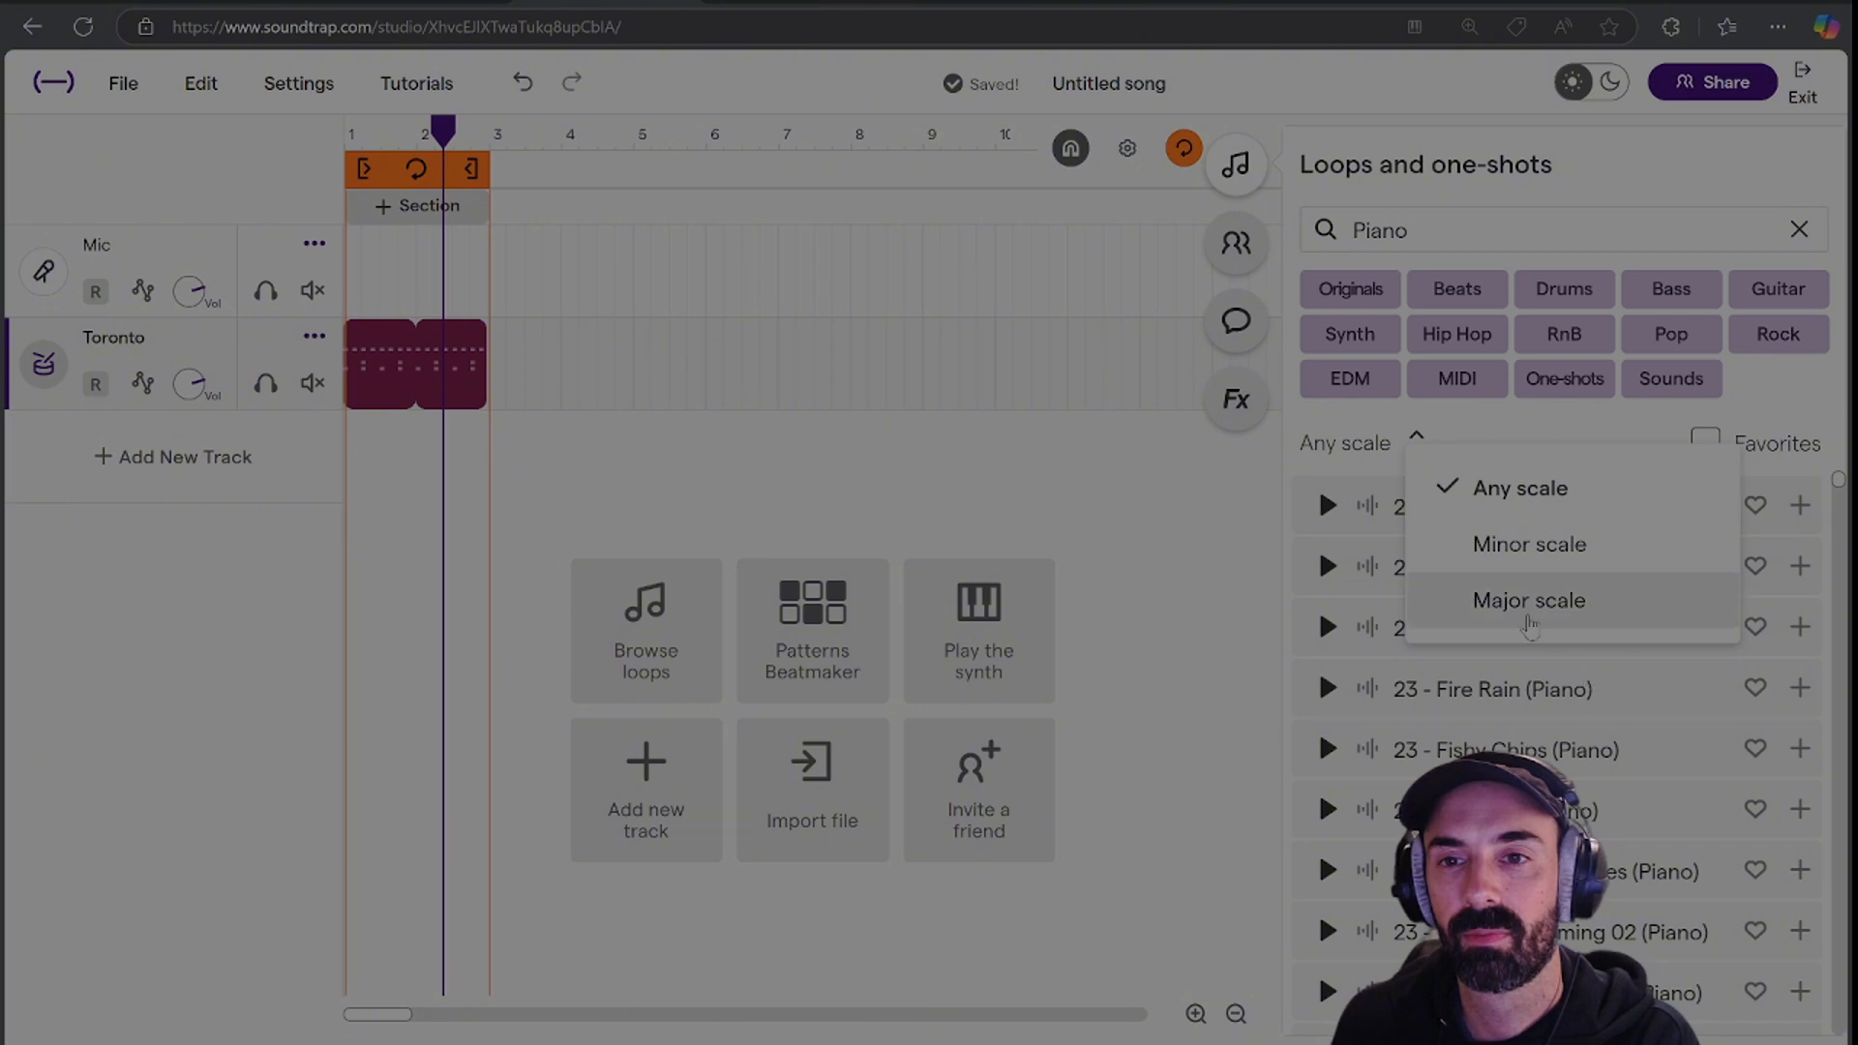
pyautogui.click(1527, 545)
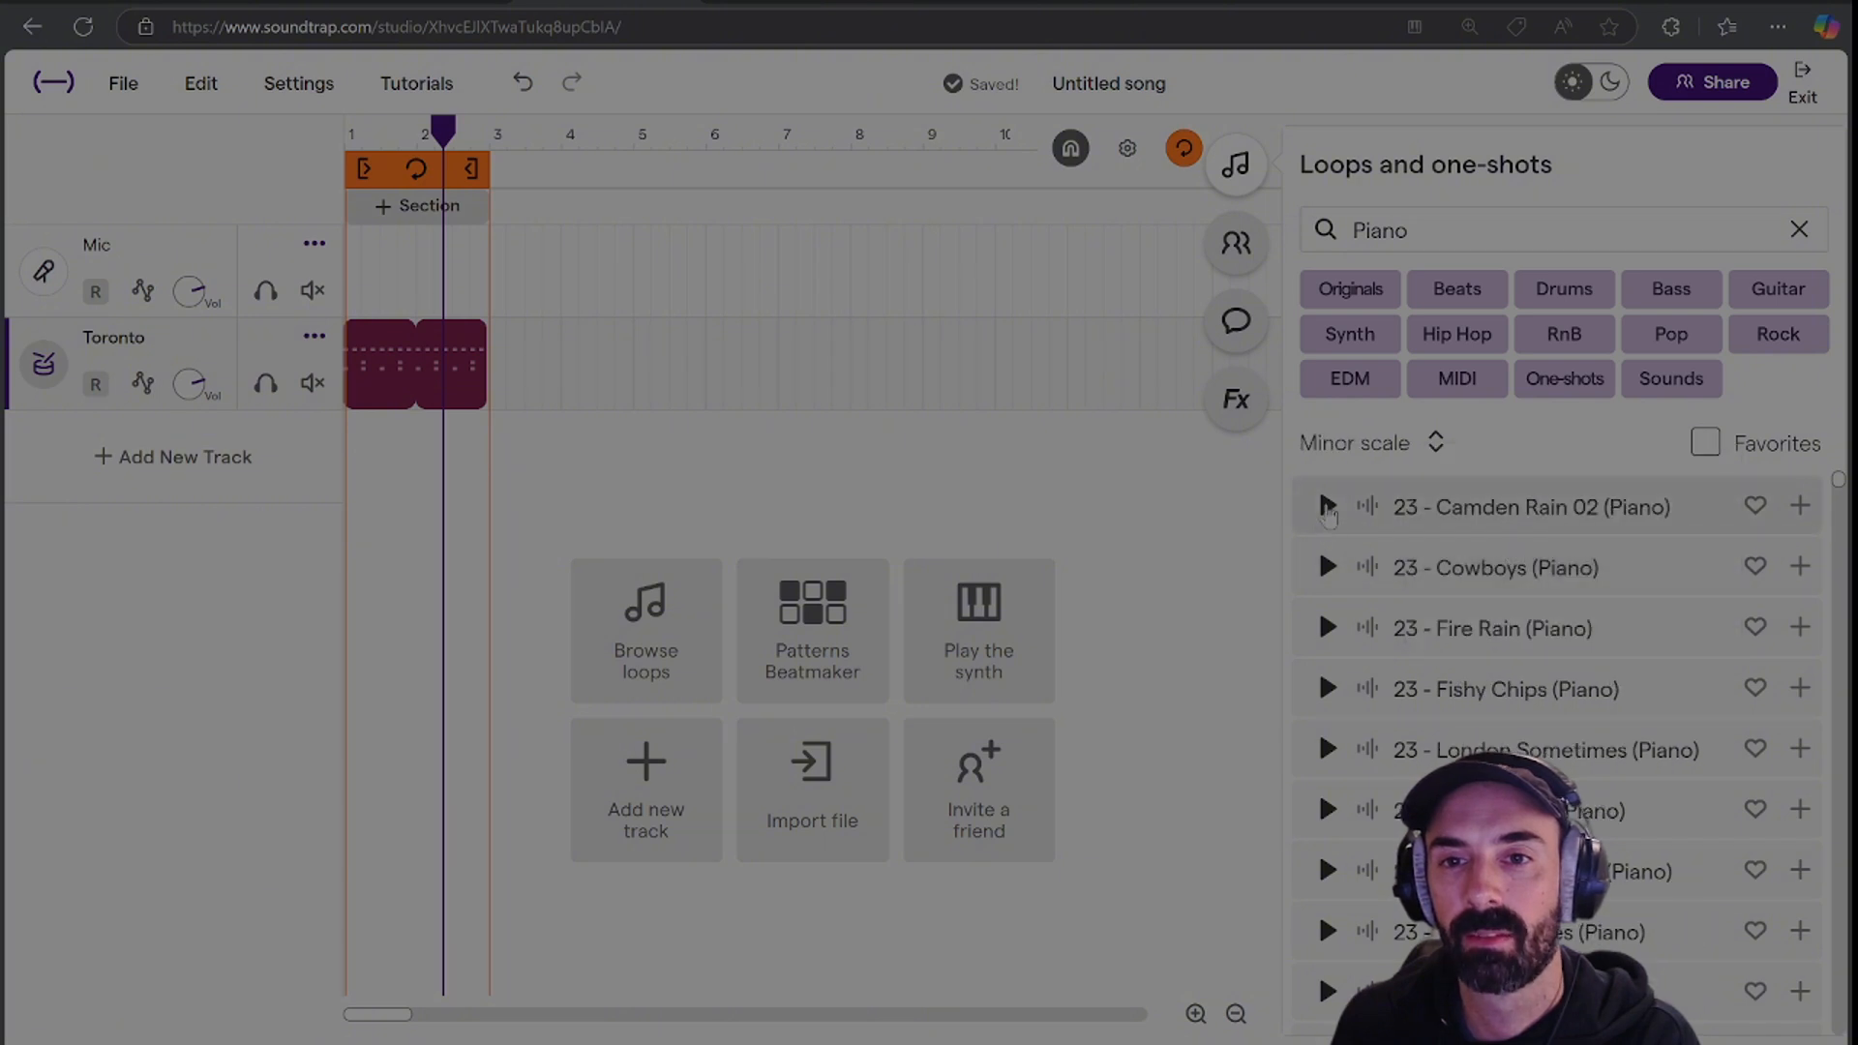
pyautogui.click(1329, 568)
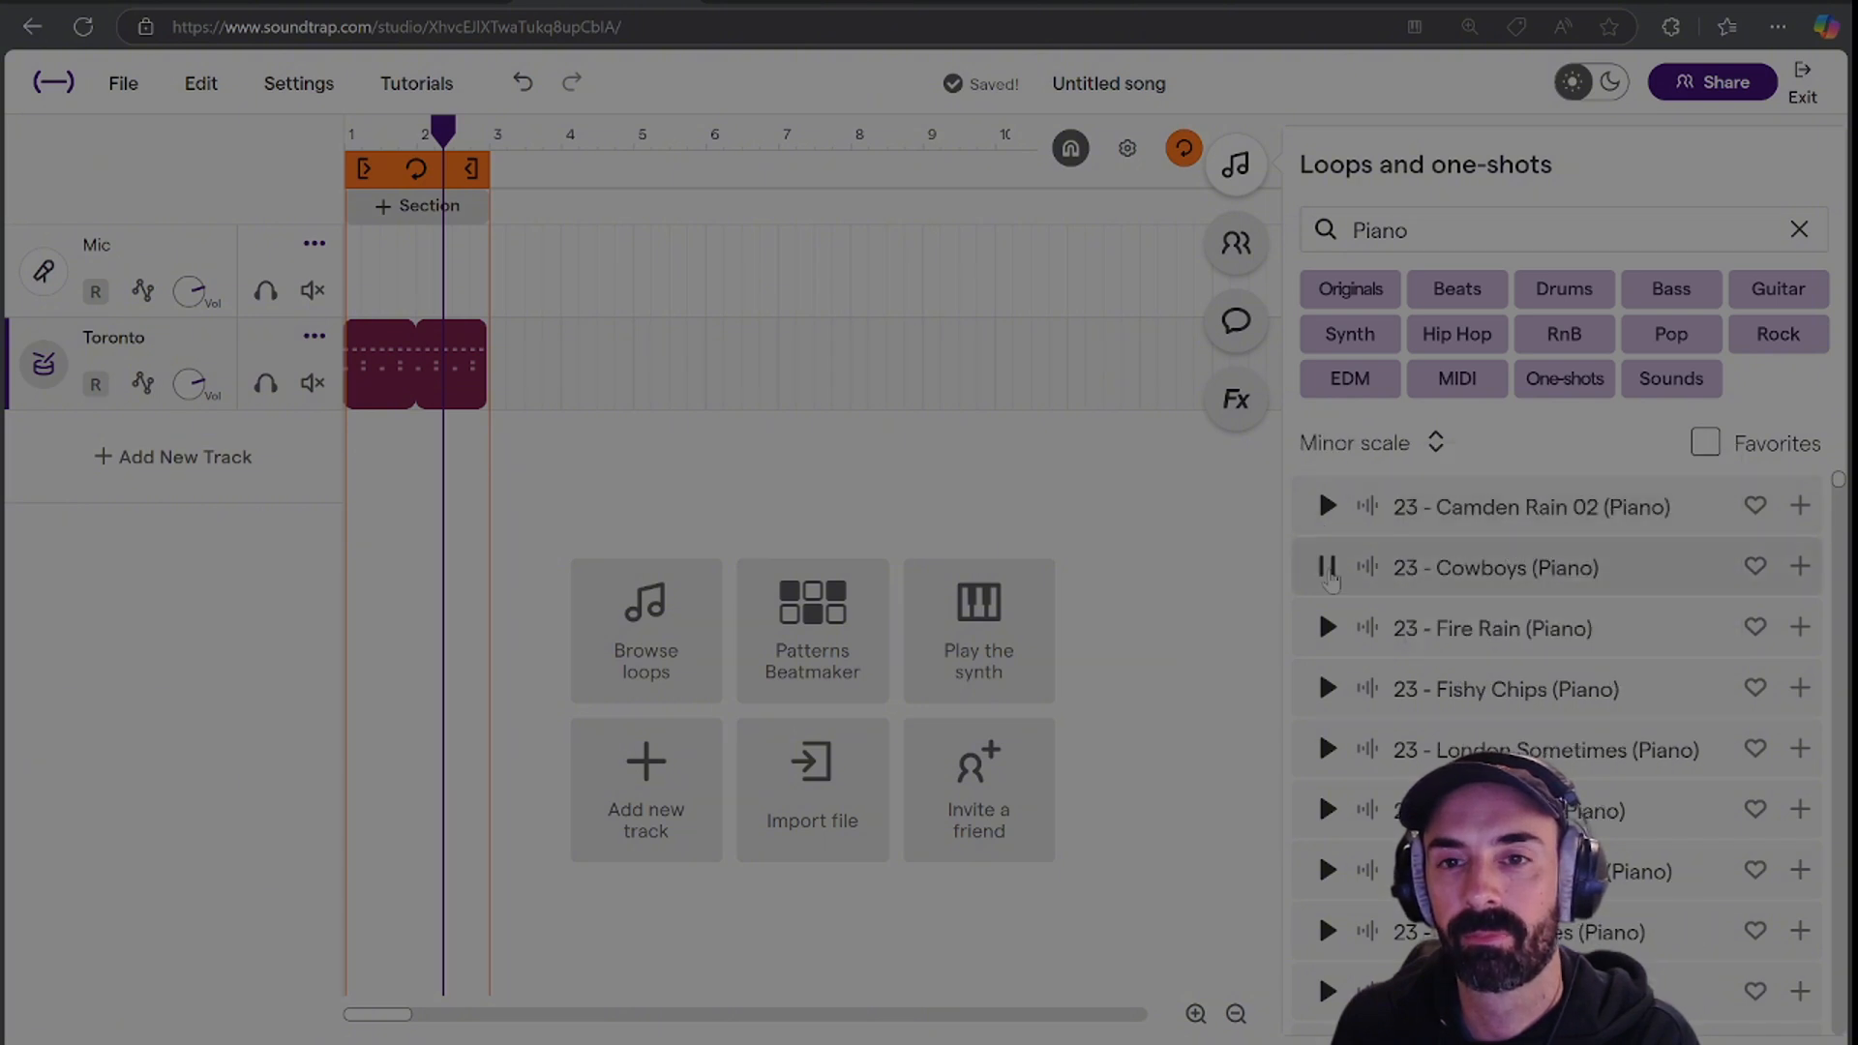
pyautogui.click(1328, 628)
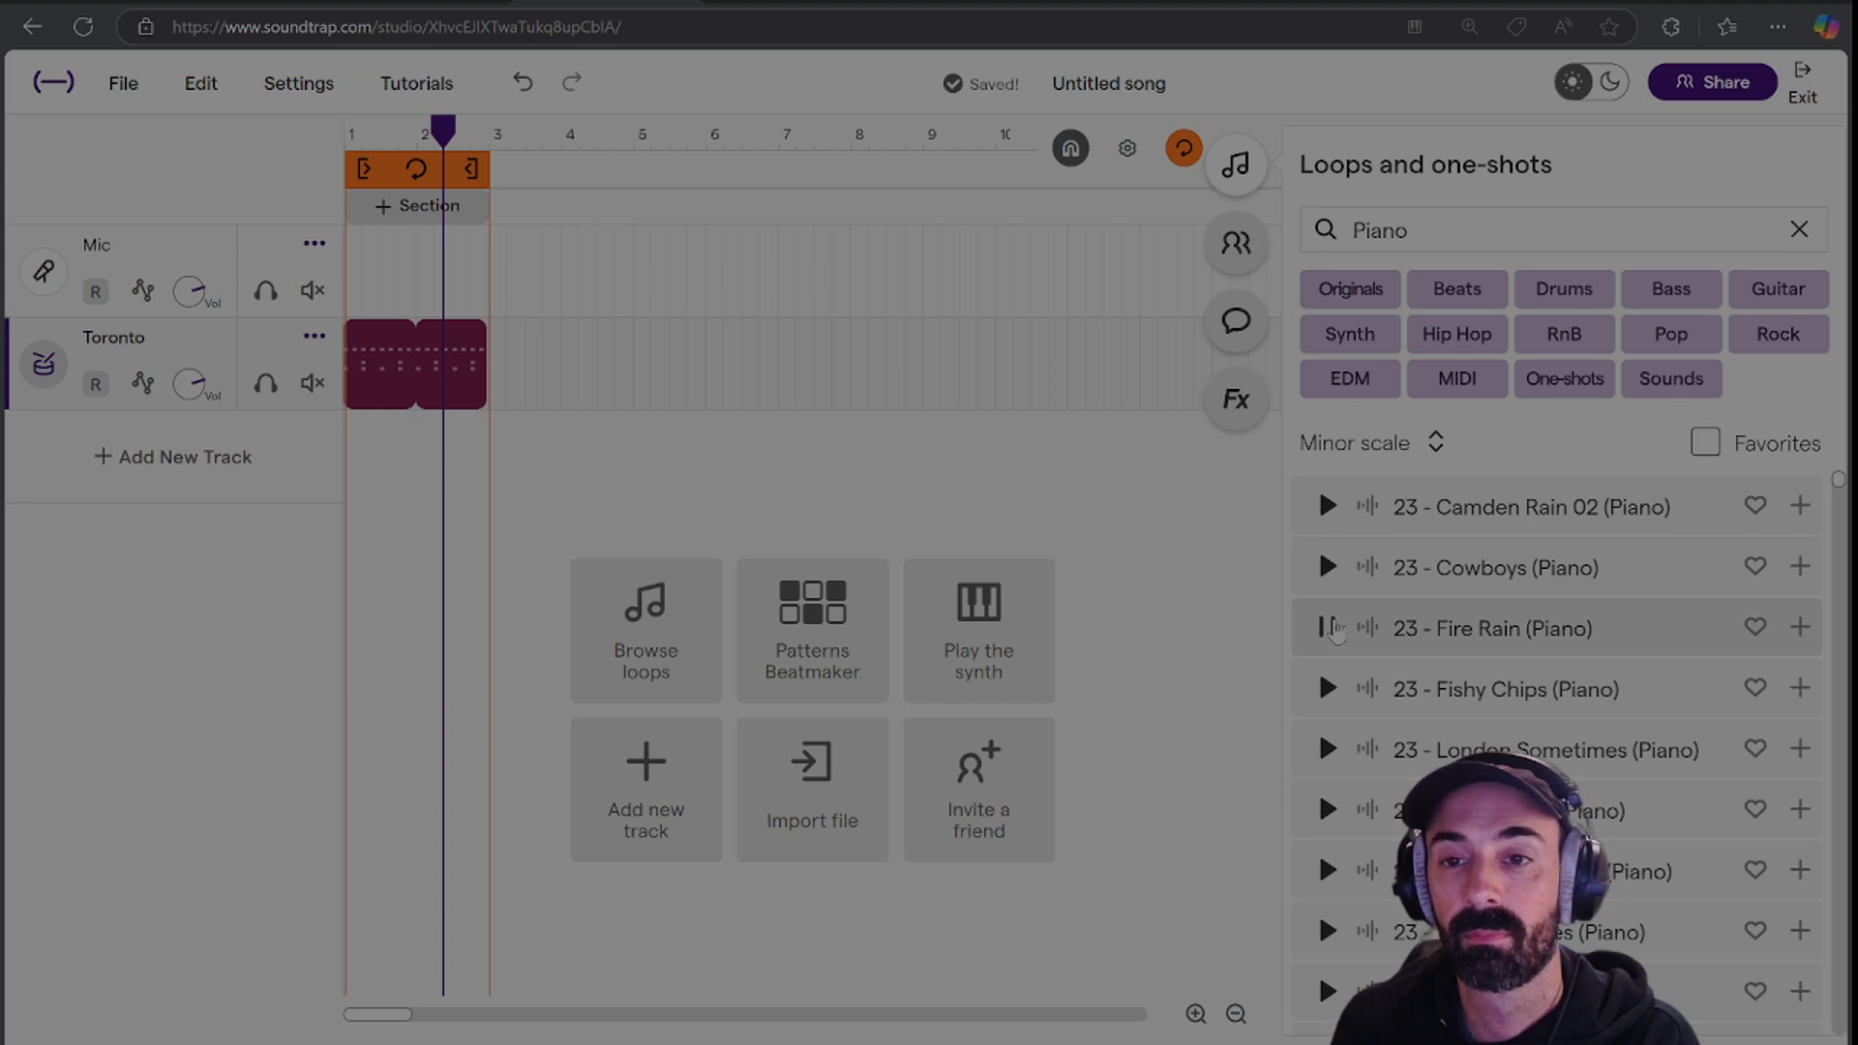
pyautogui.click(1333, 629)
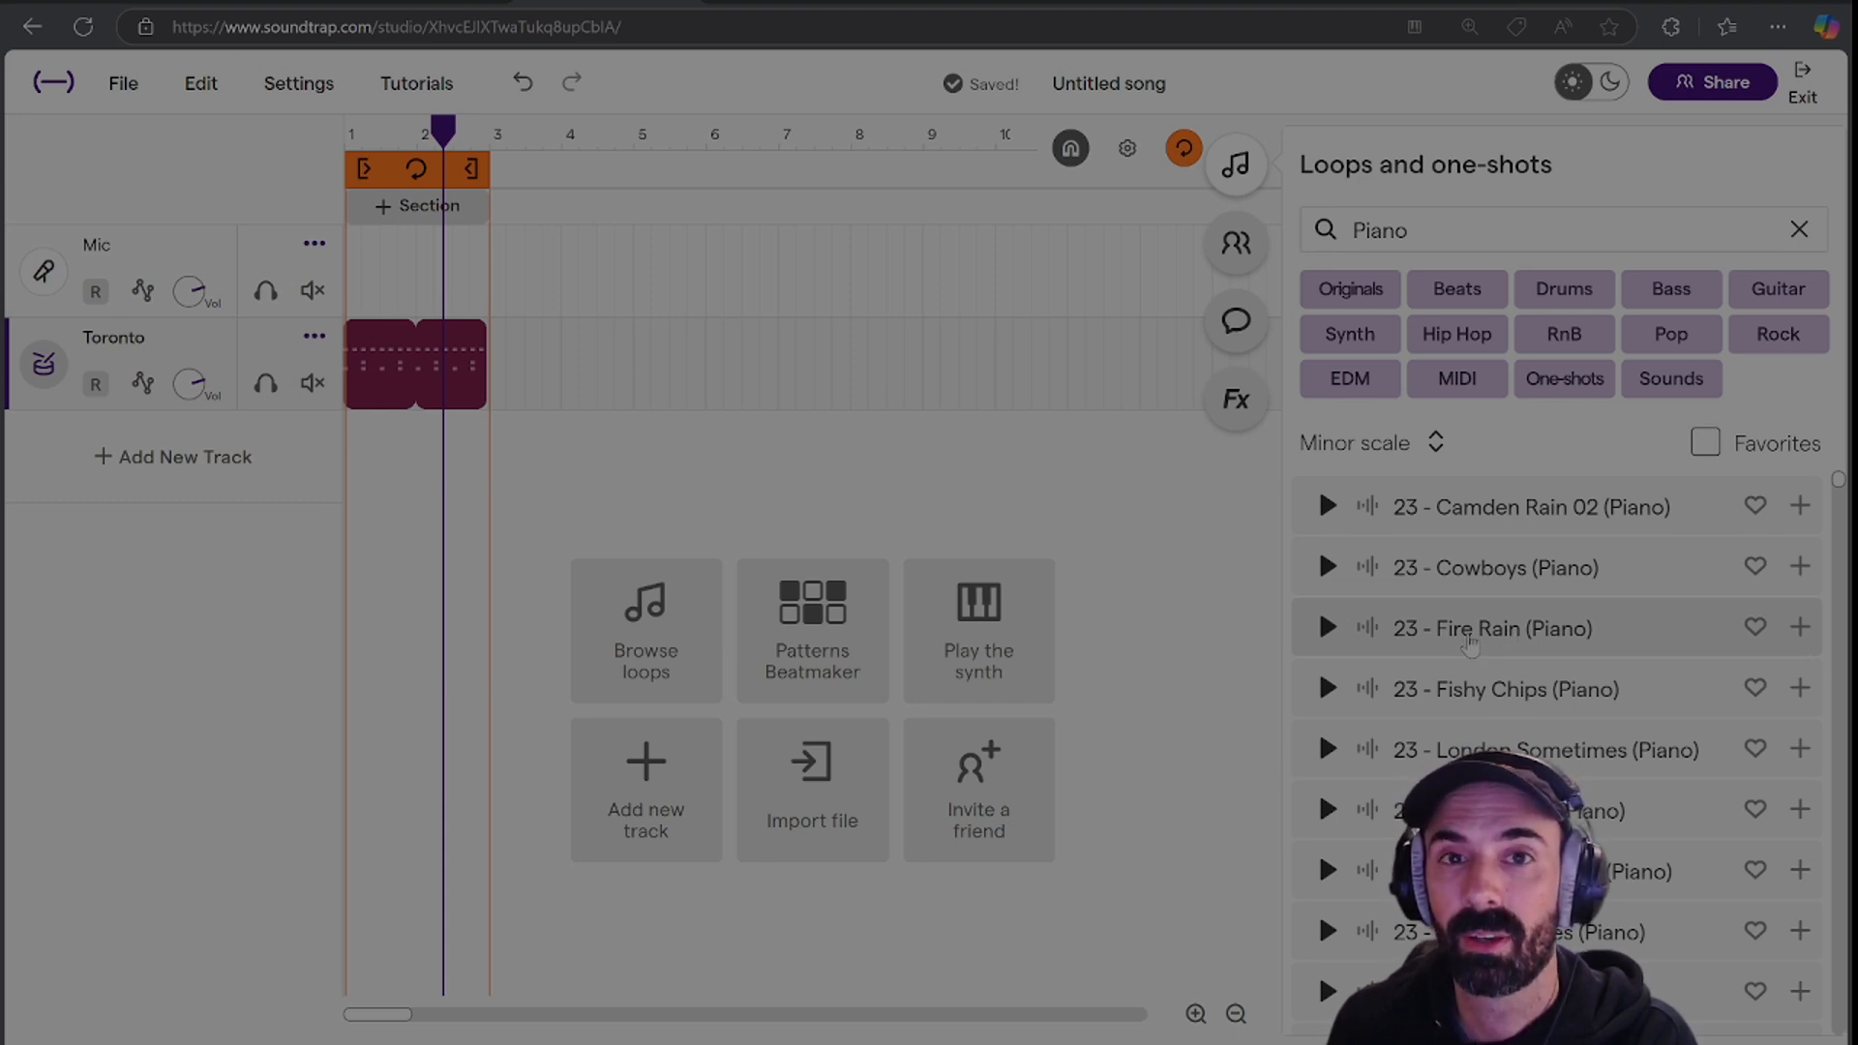
pyautogui.doubleClick(1470, 641)
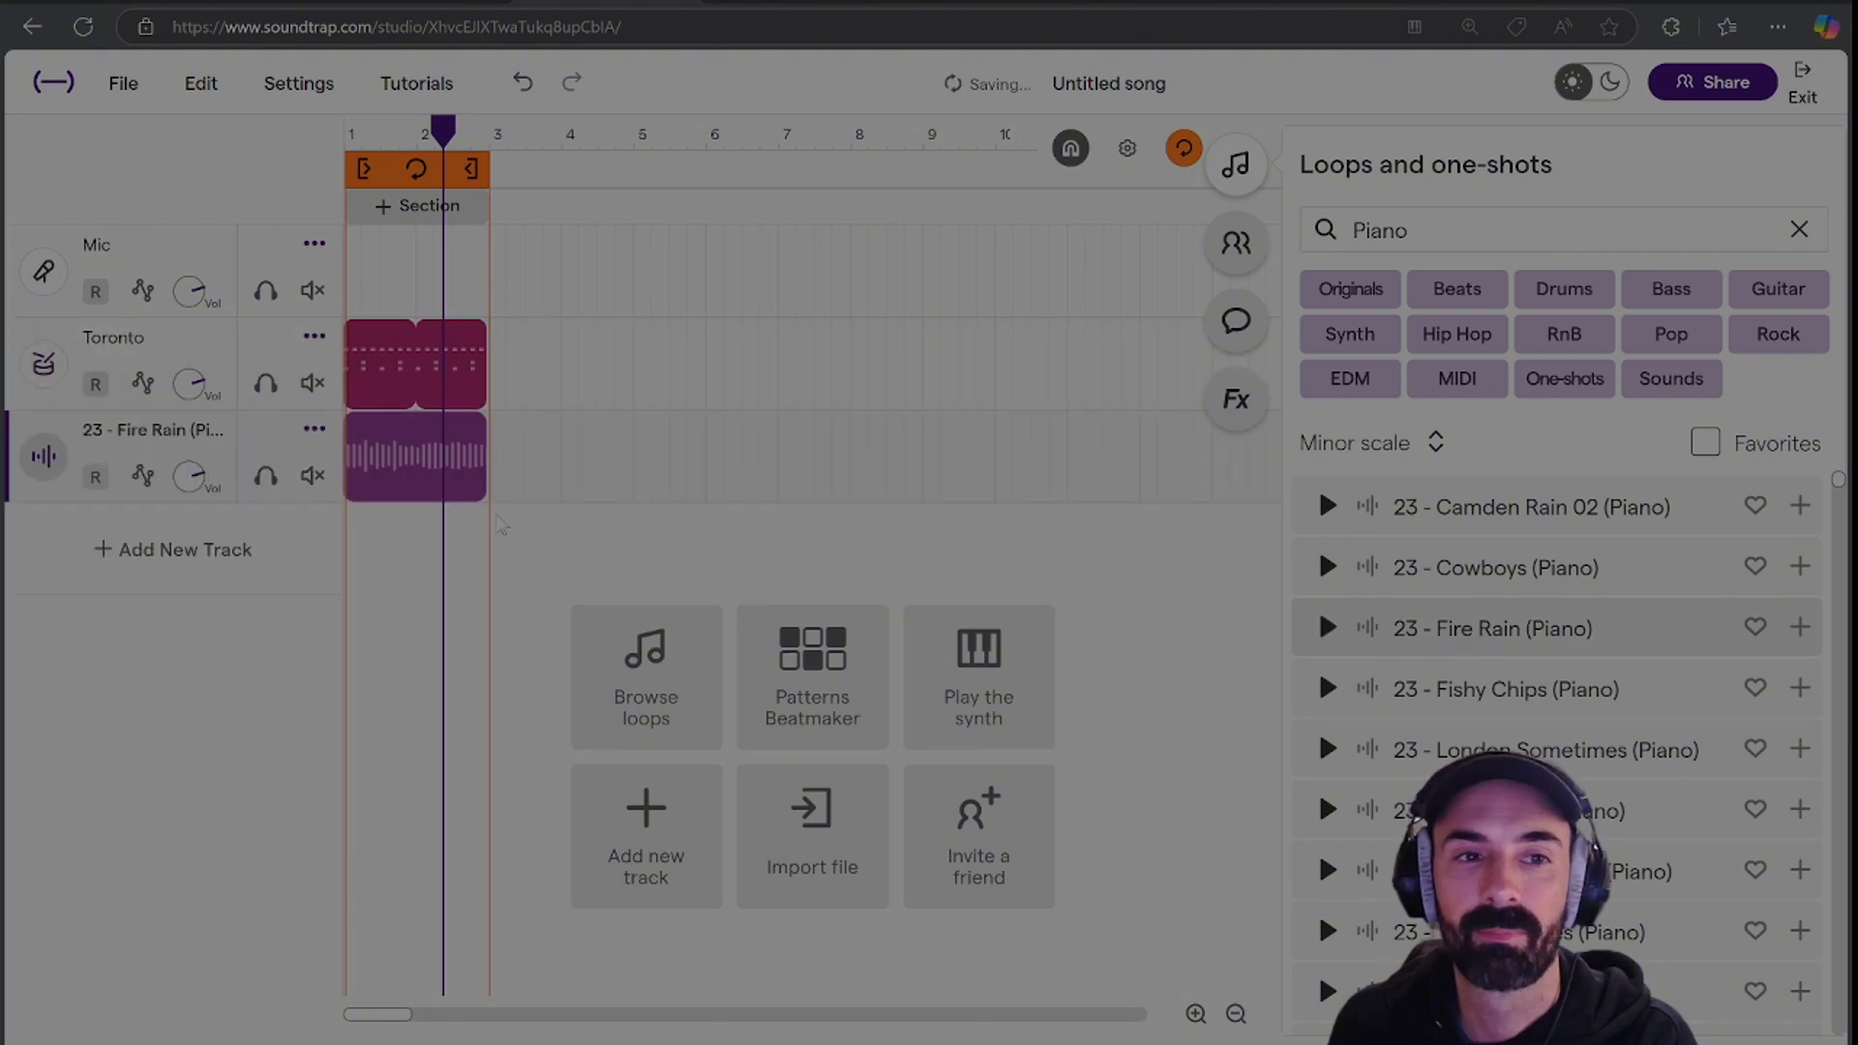
pyautogui.click(316, 430)
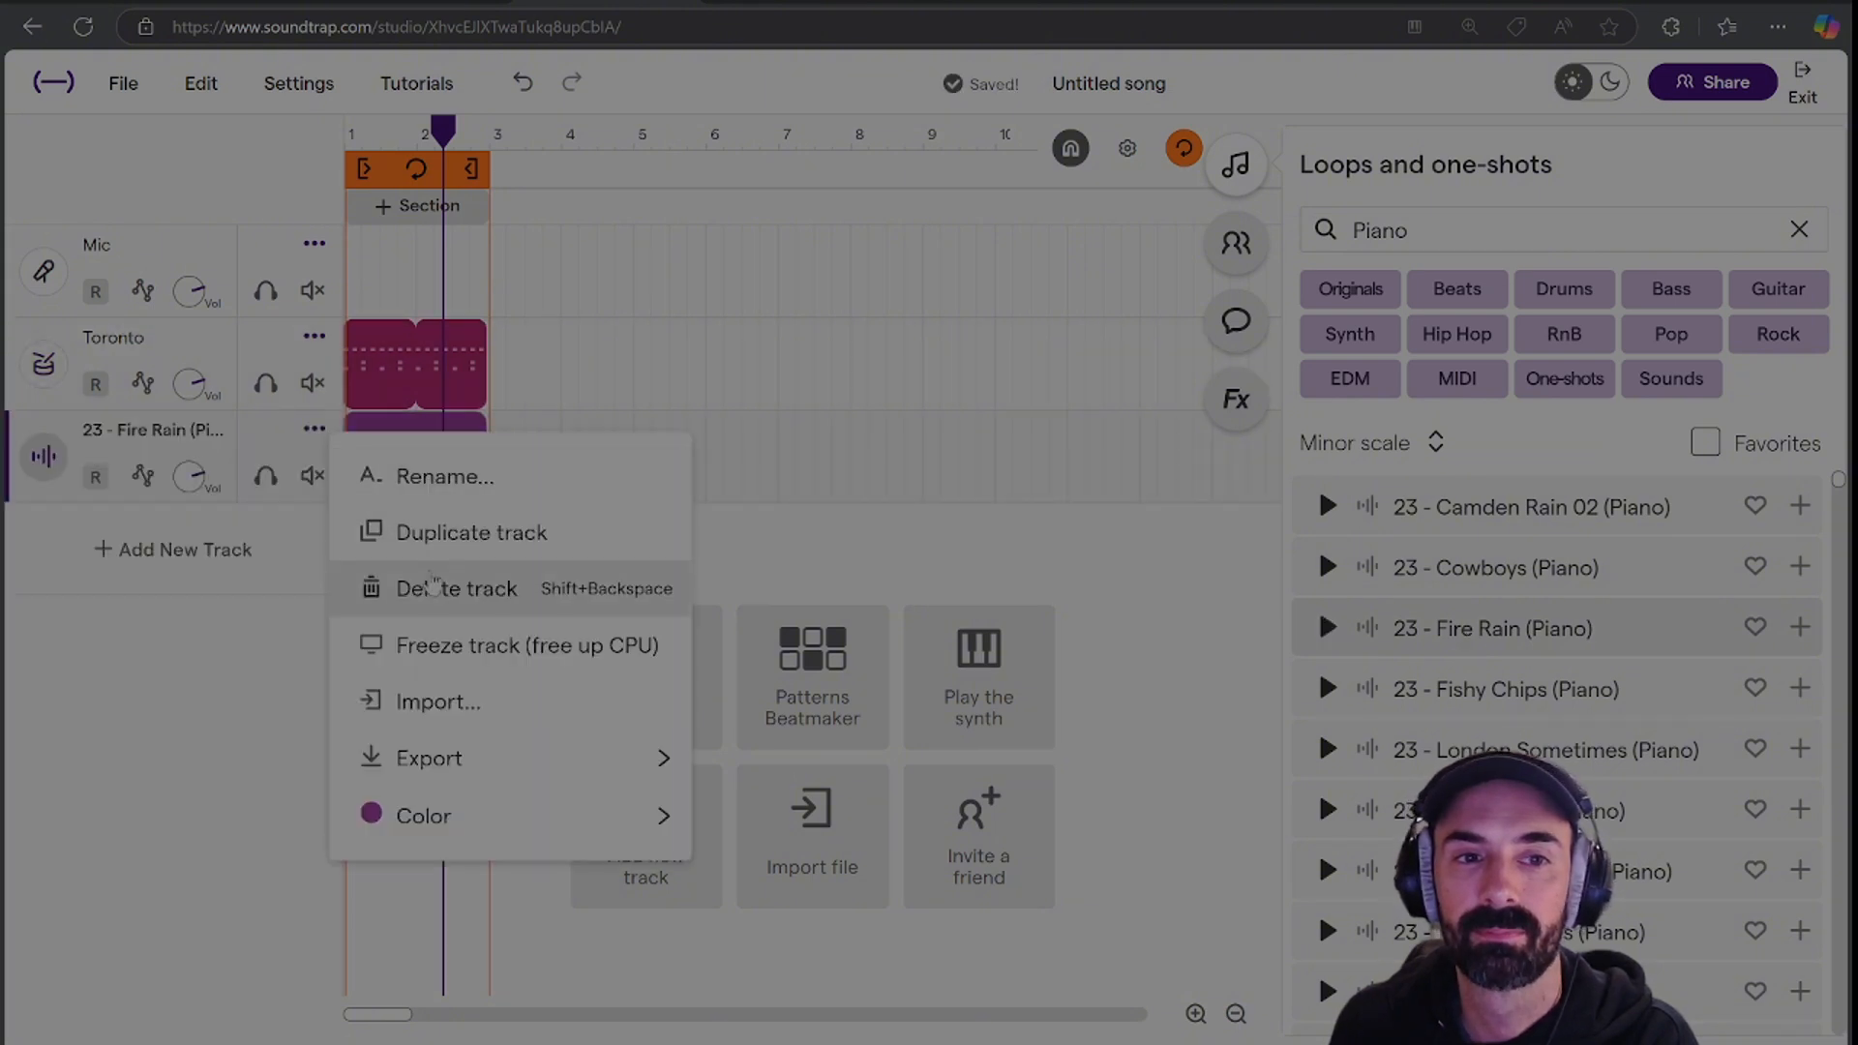
pyautogui.click(416, 586)
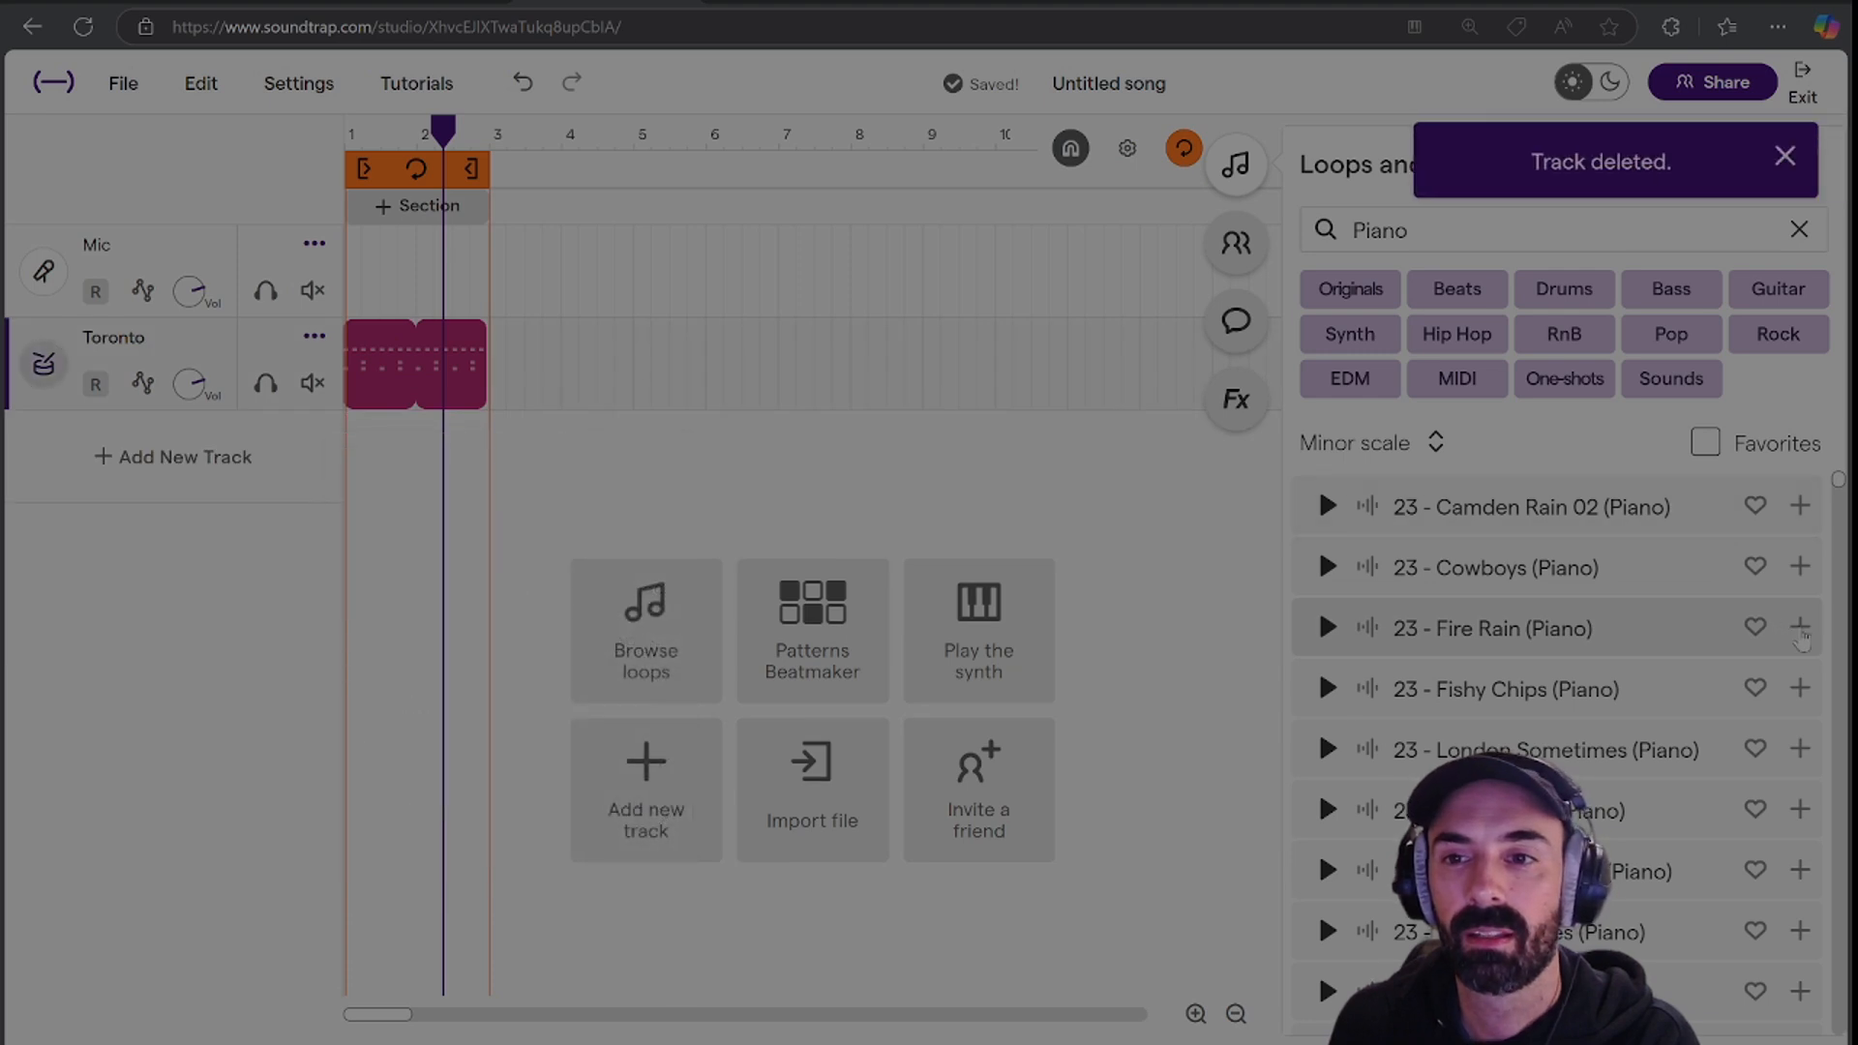
# Add 23 - Fire Rain (Piano) to the song as a new track and play it with the drums from the start.
pyautogui.click(1799, 629)
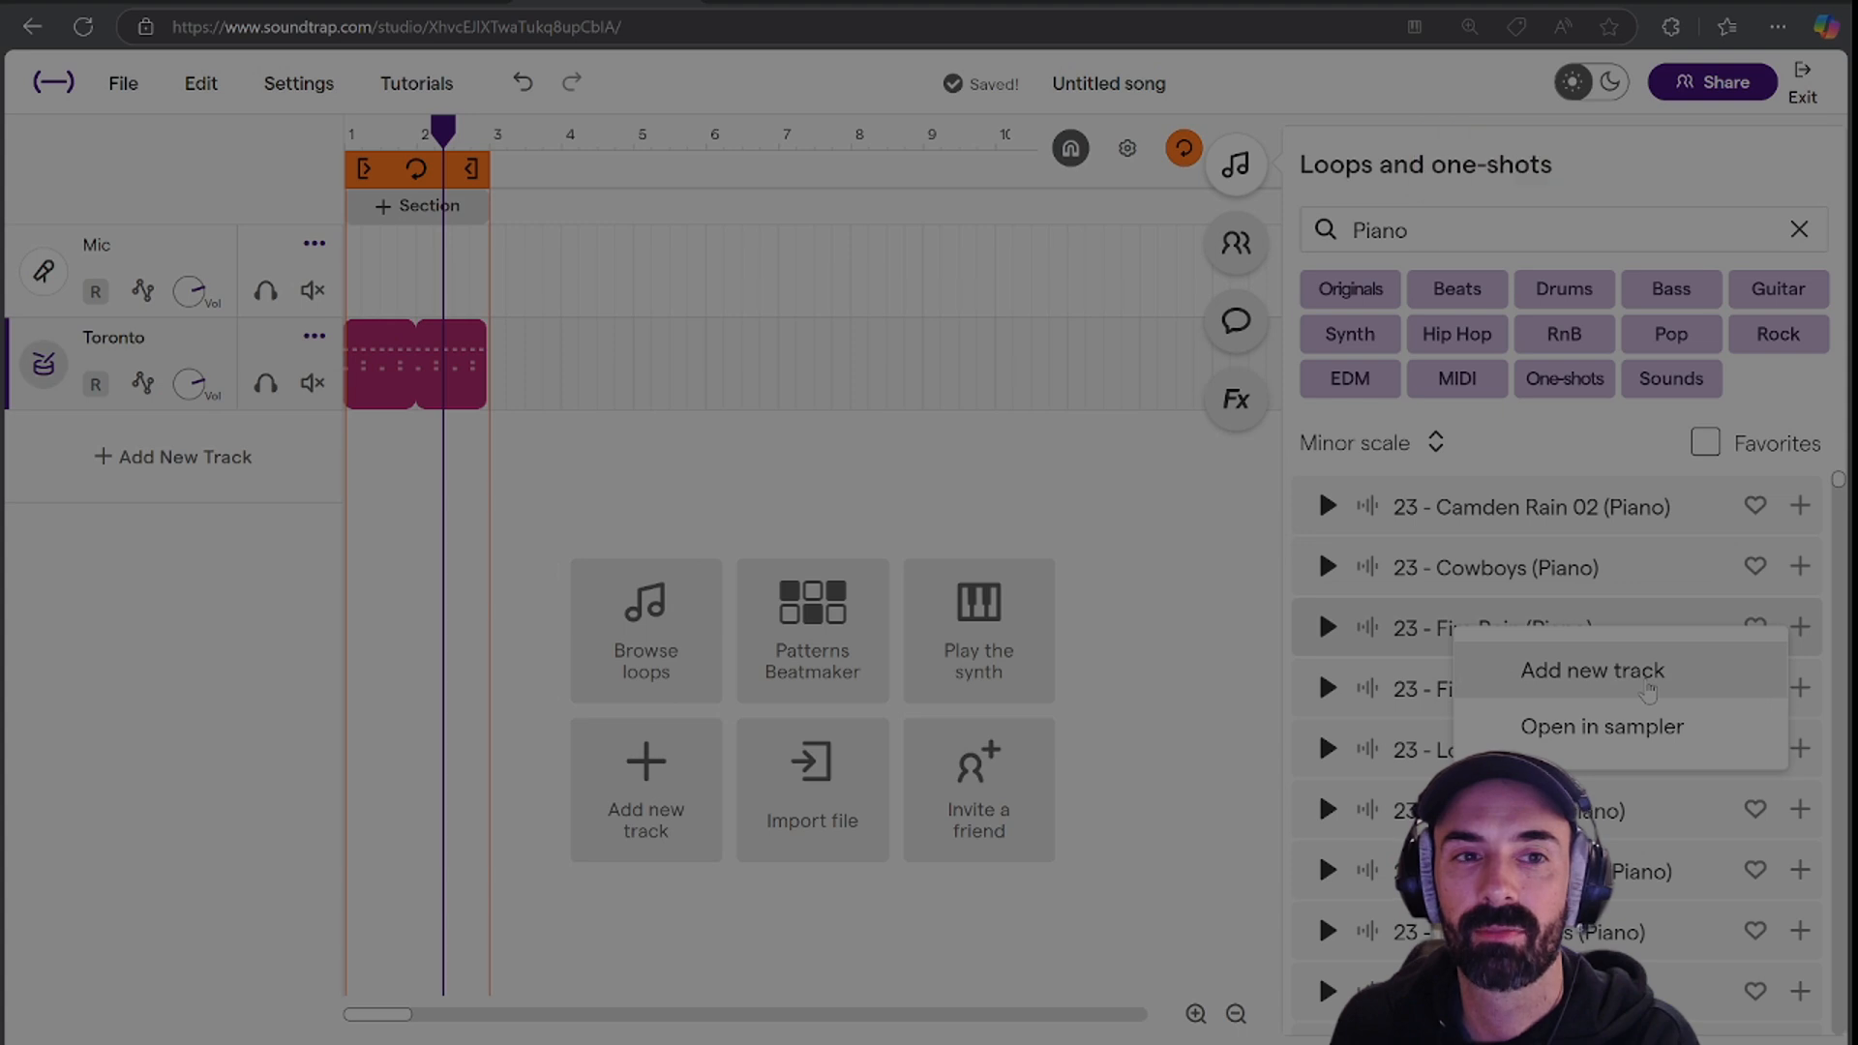
pyautogui.click(1648, 689)
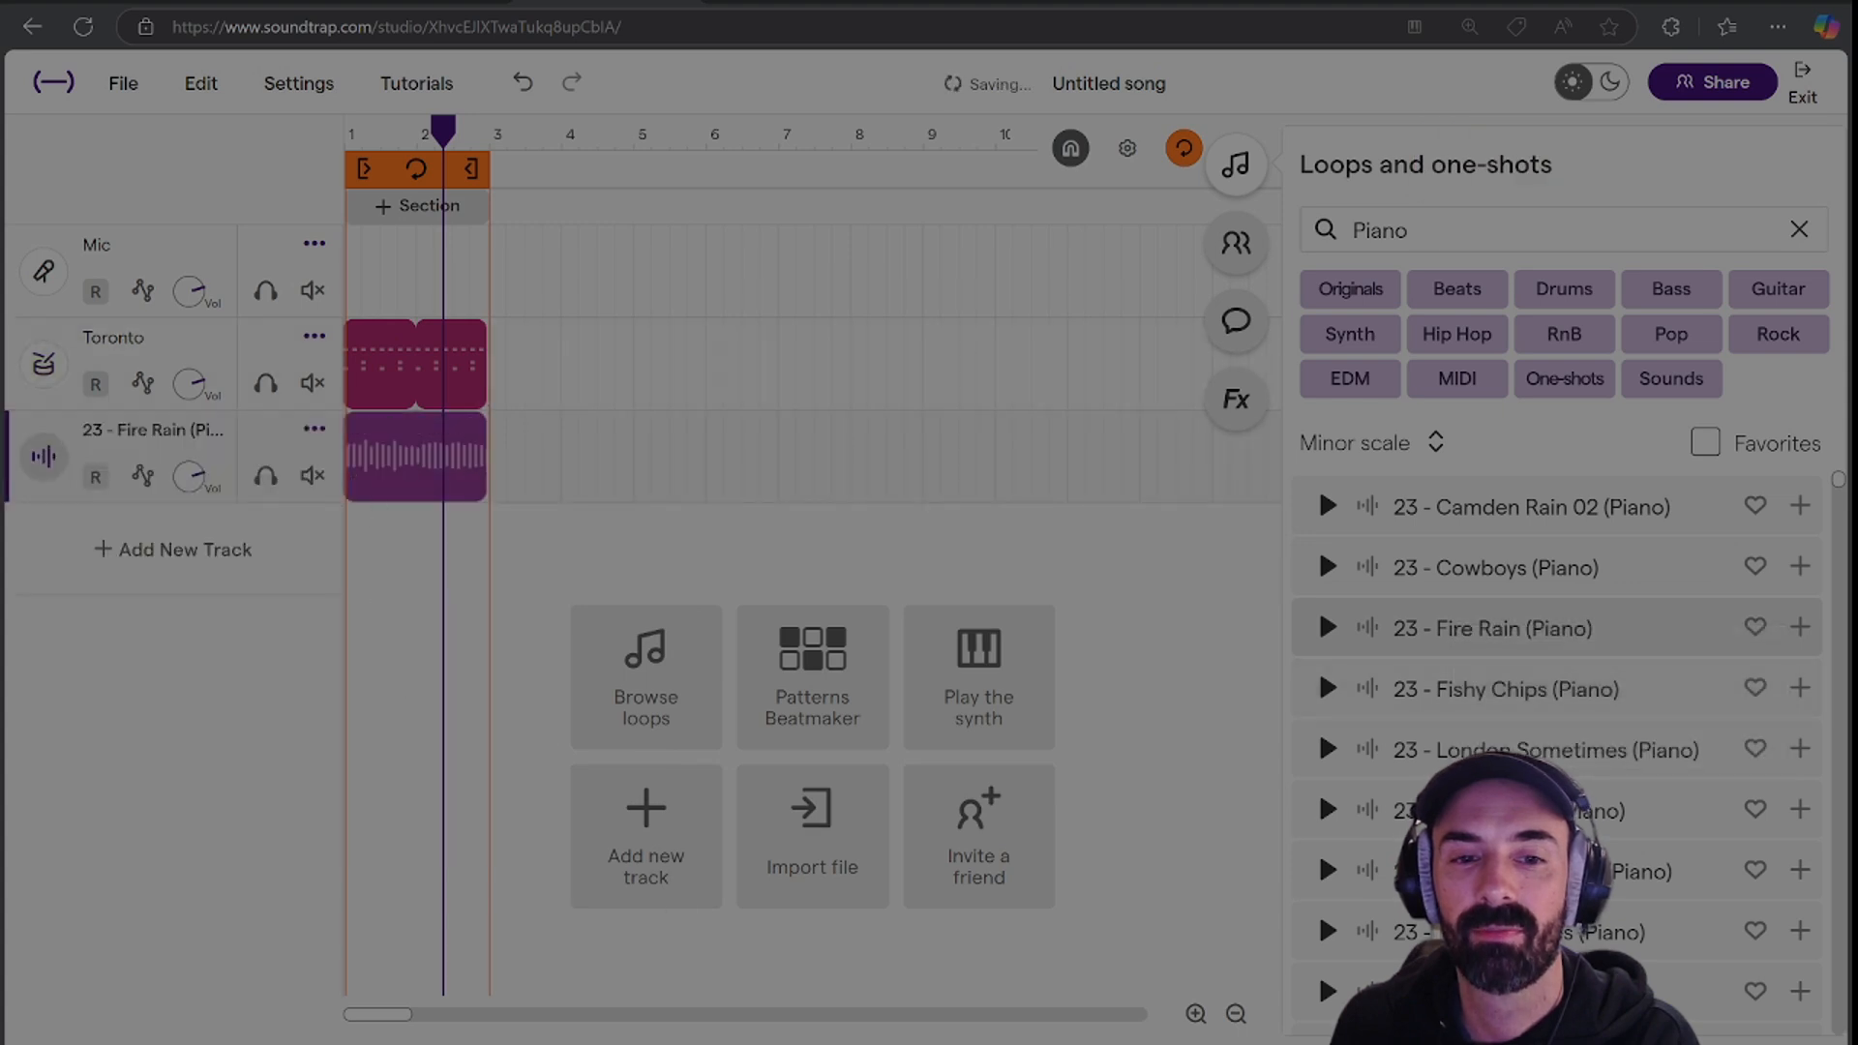
pyautogui.press('Return')
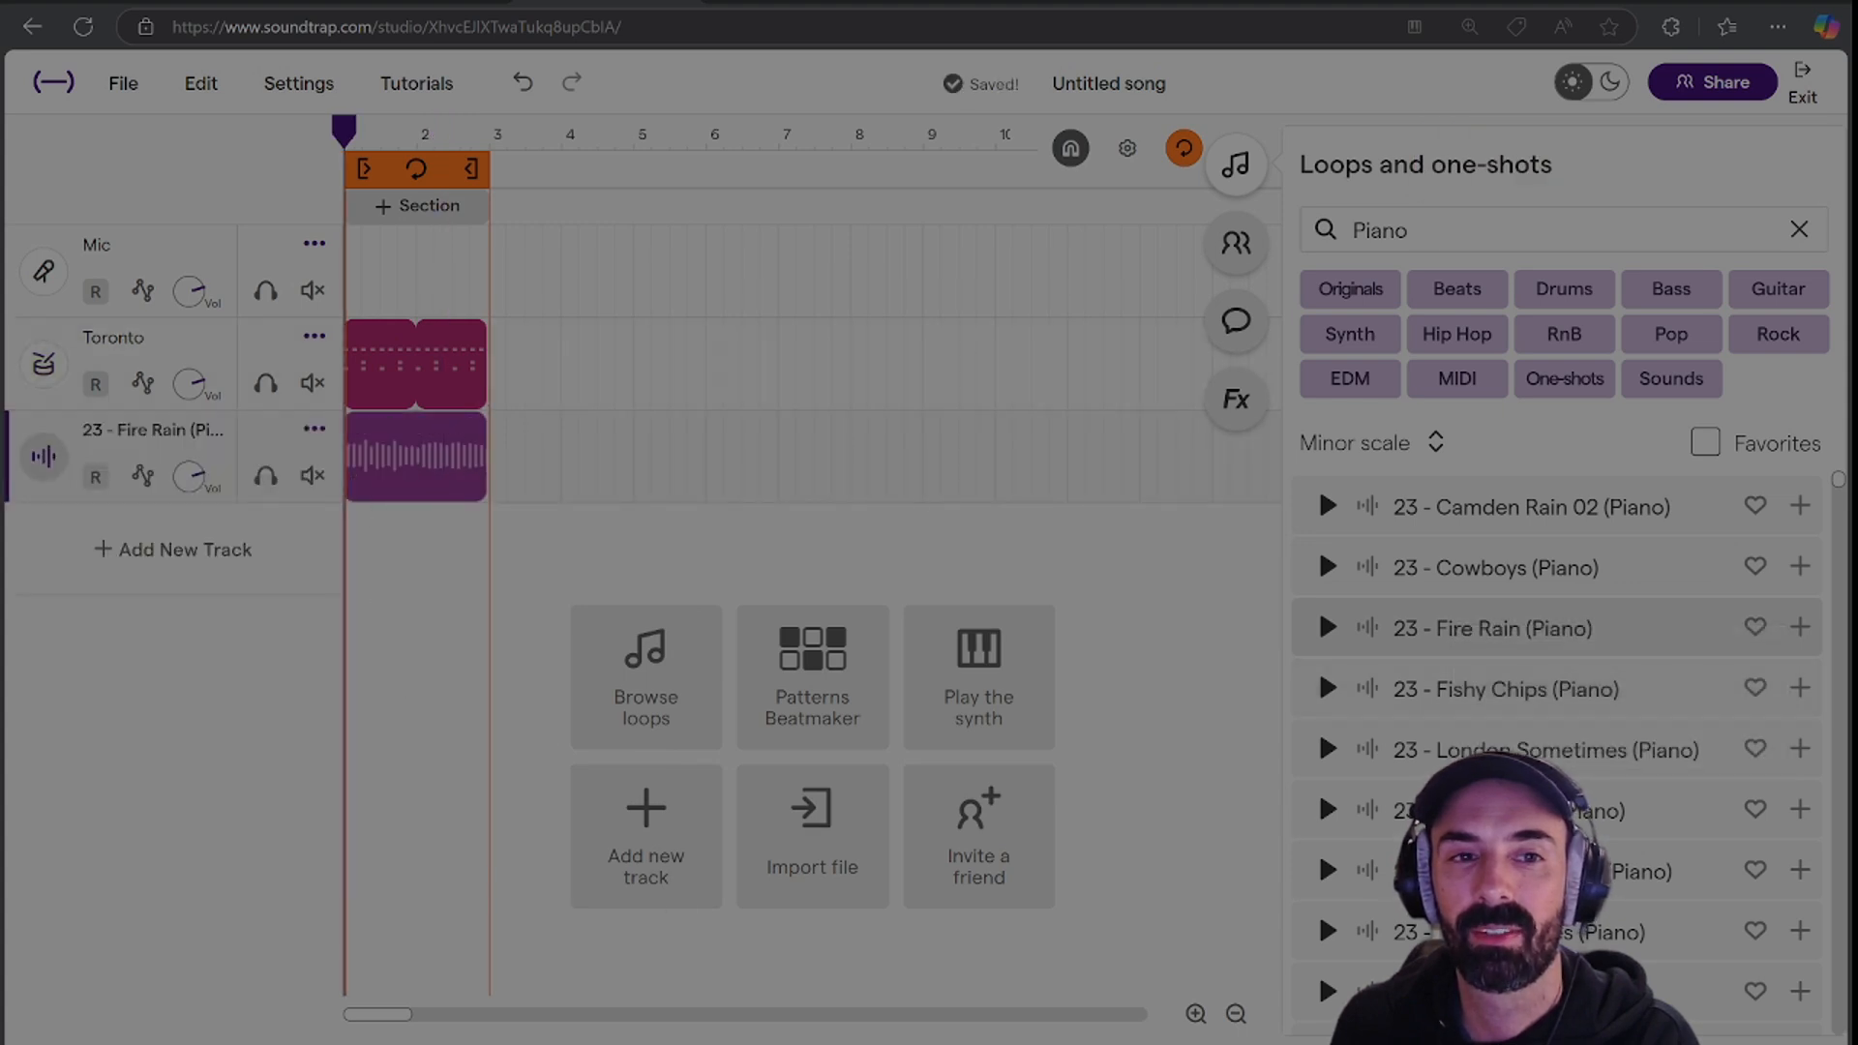
pyautogui.press('space')
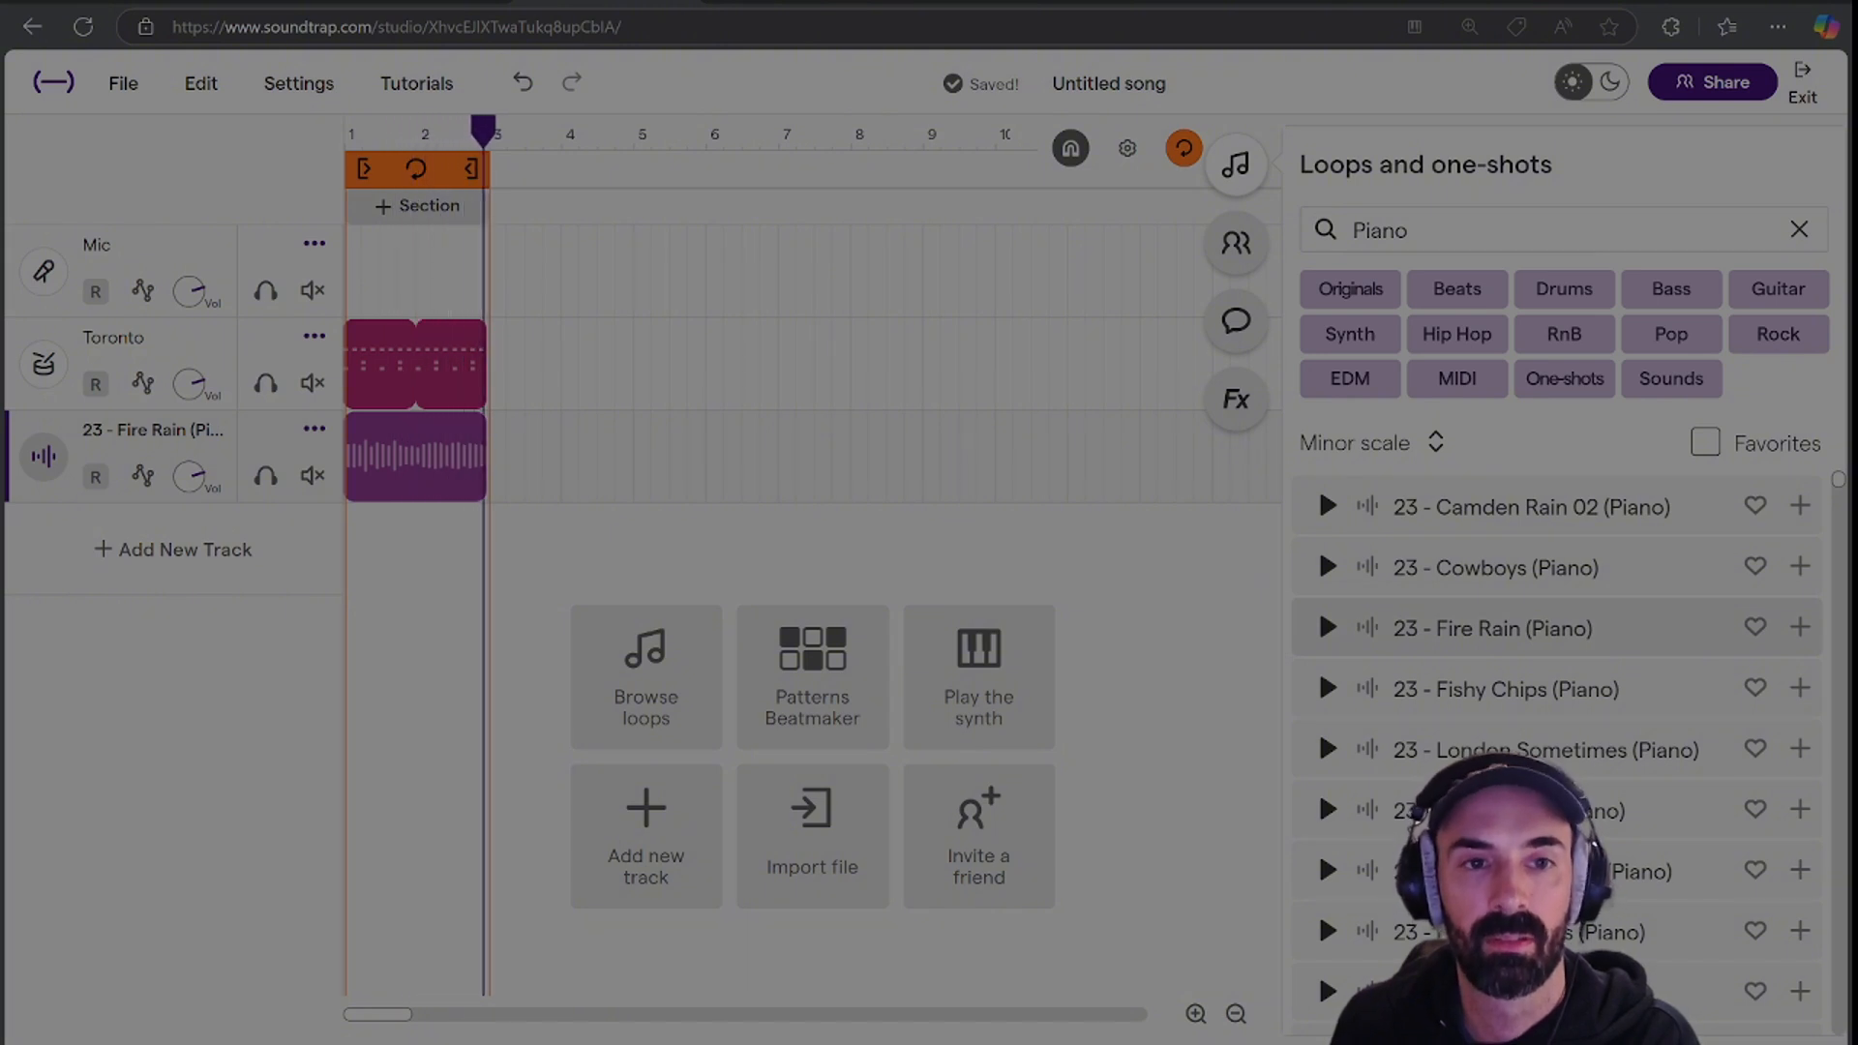
pyautogui.press('space')
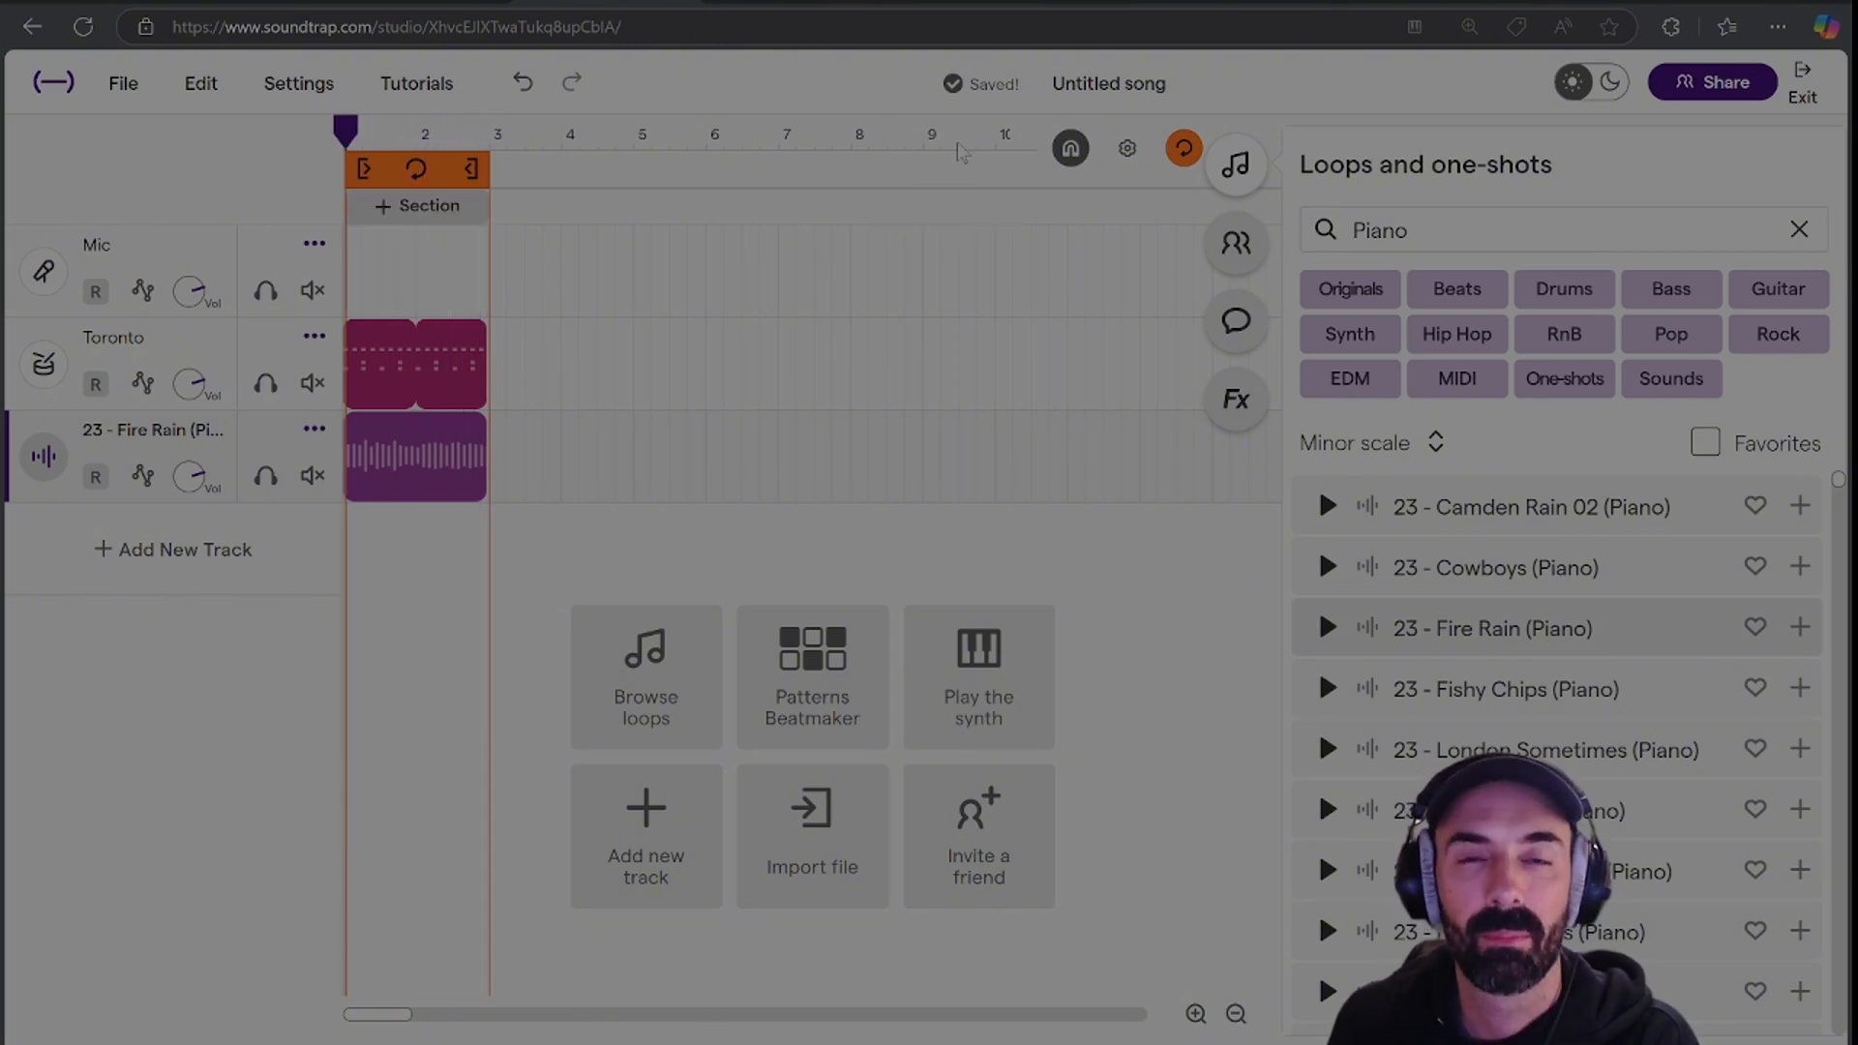
# Preview the original 23 - Fire Rain (Piano) loop from the library and stop it.
pyautogui.moveTo(375, 503)
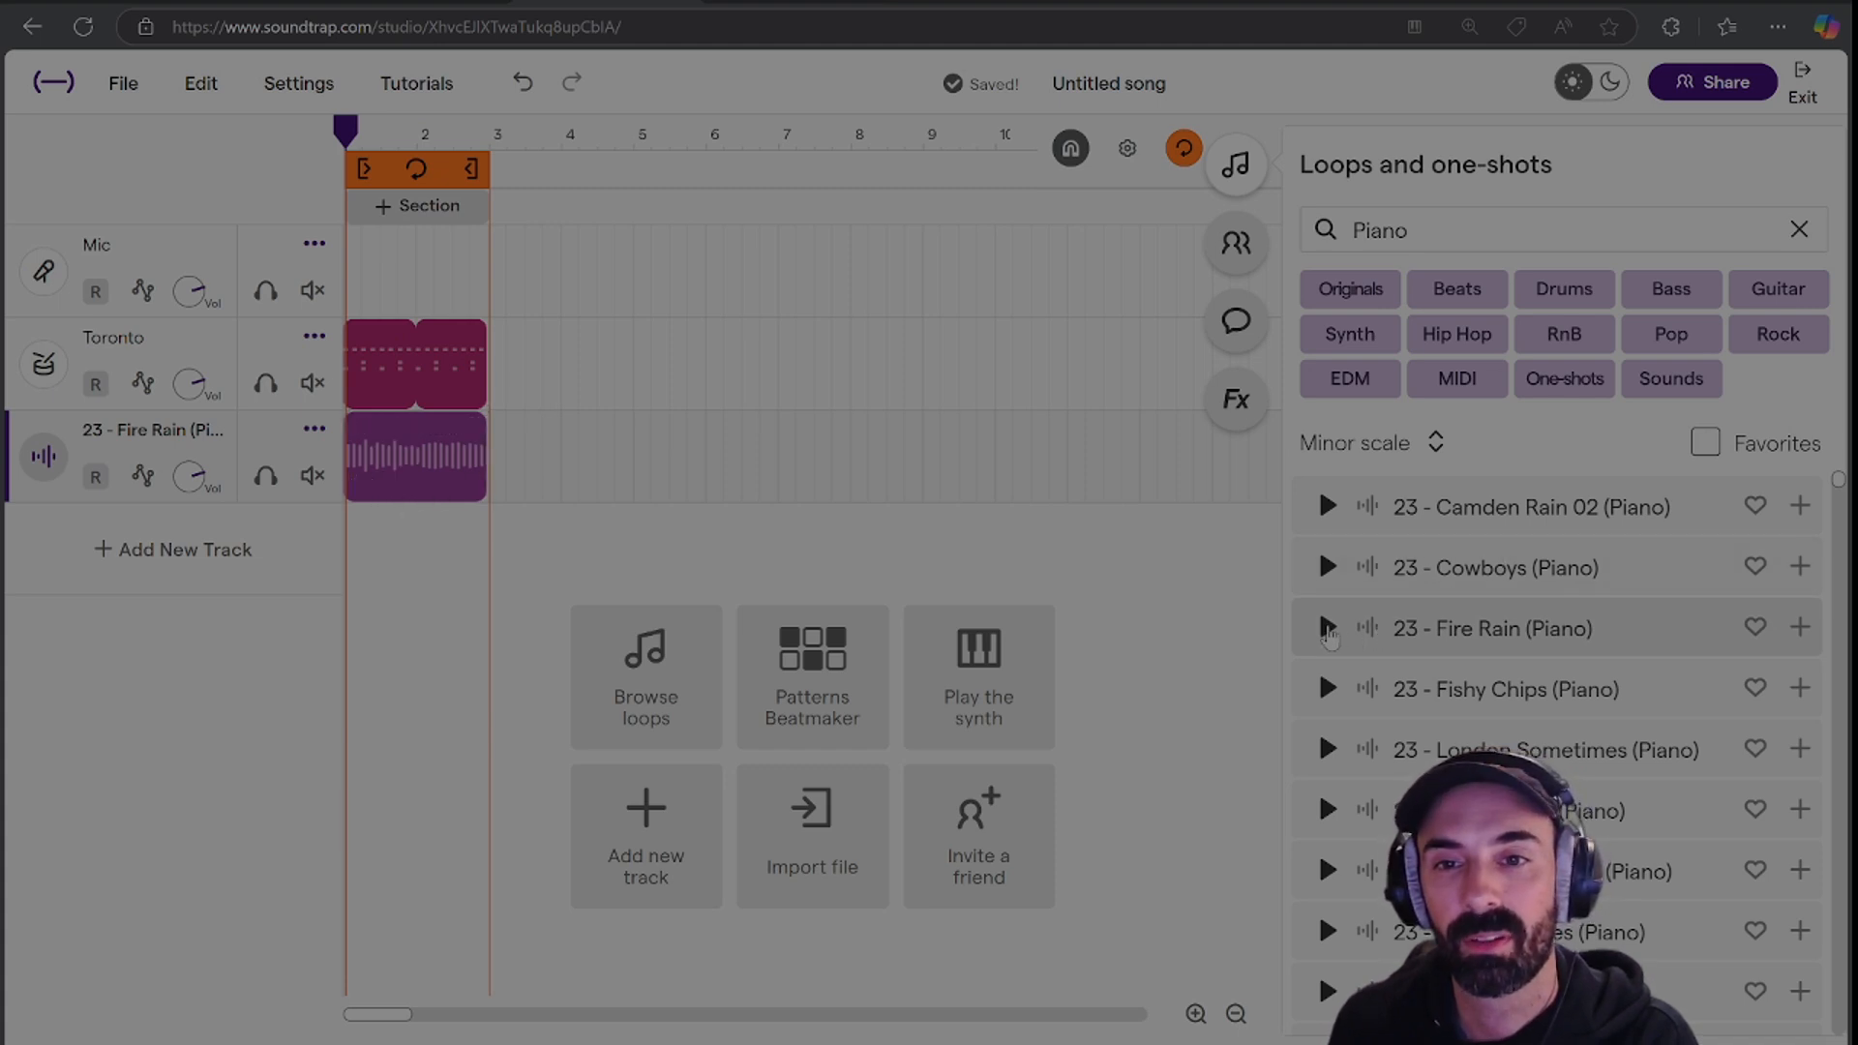
pyautogui.click(1327, 629)
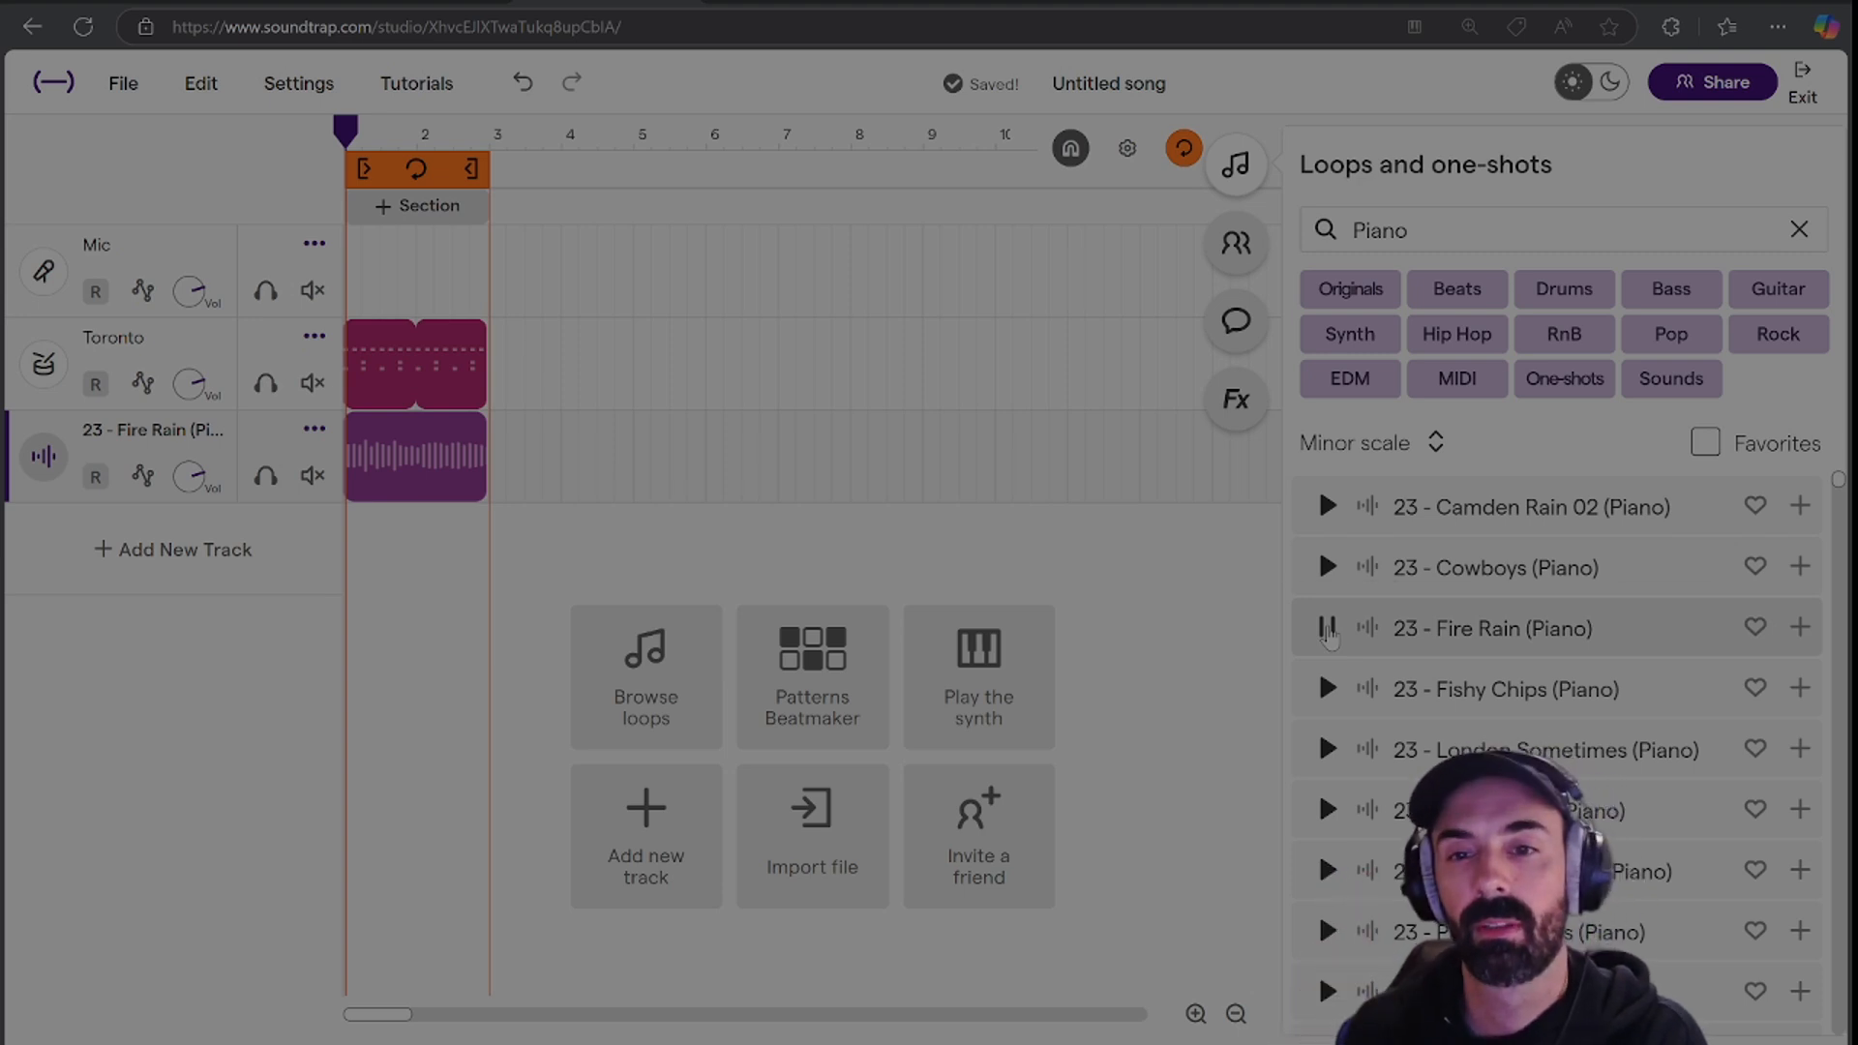
pyautogui.click(1326, 629)
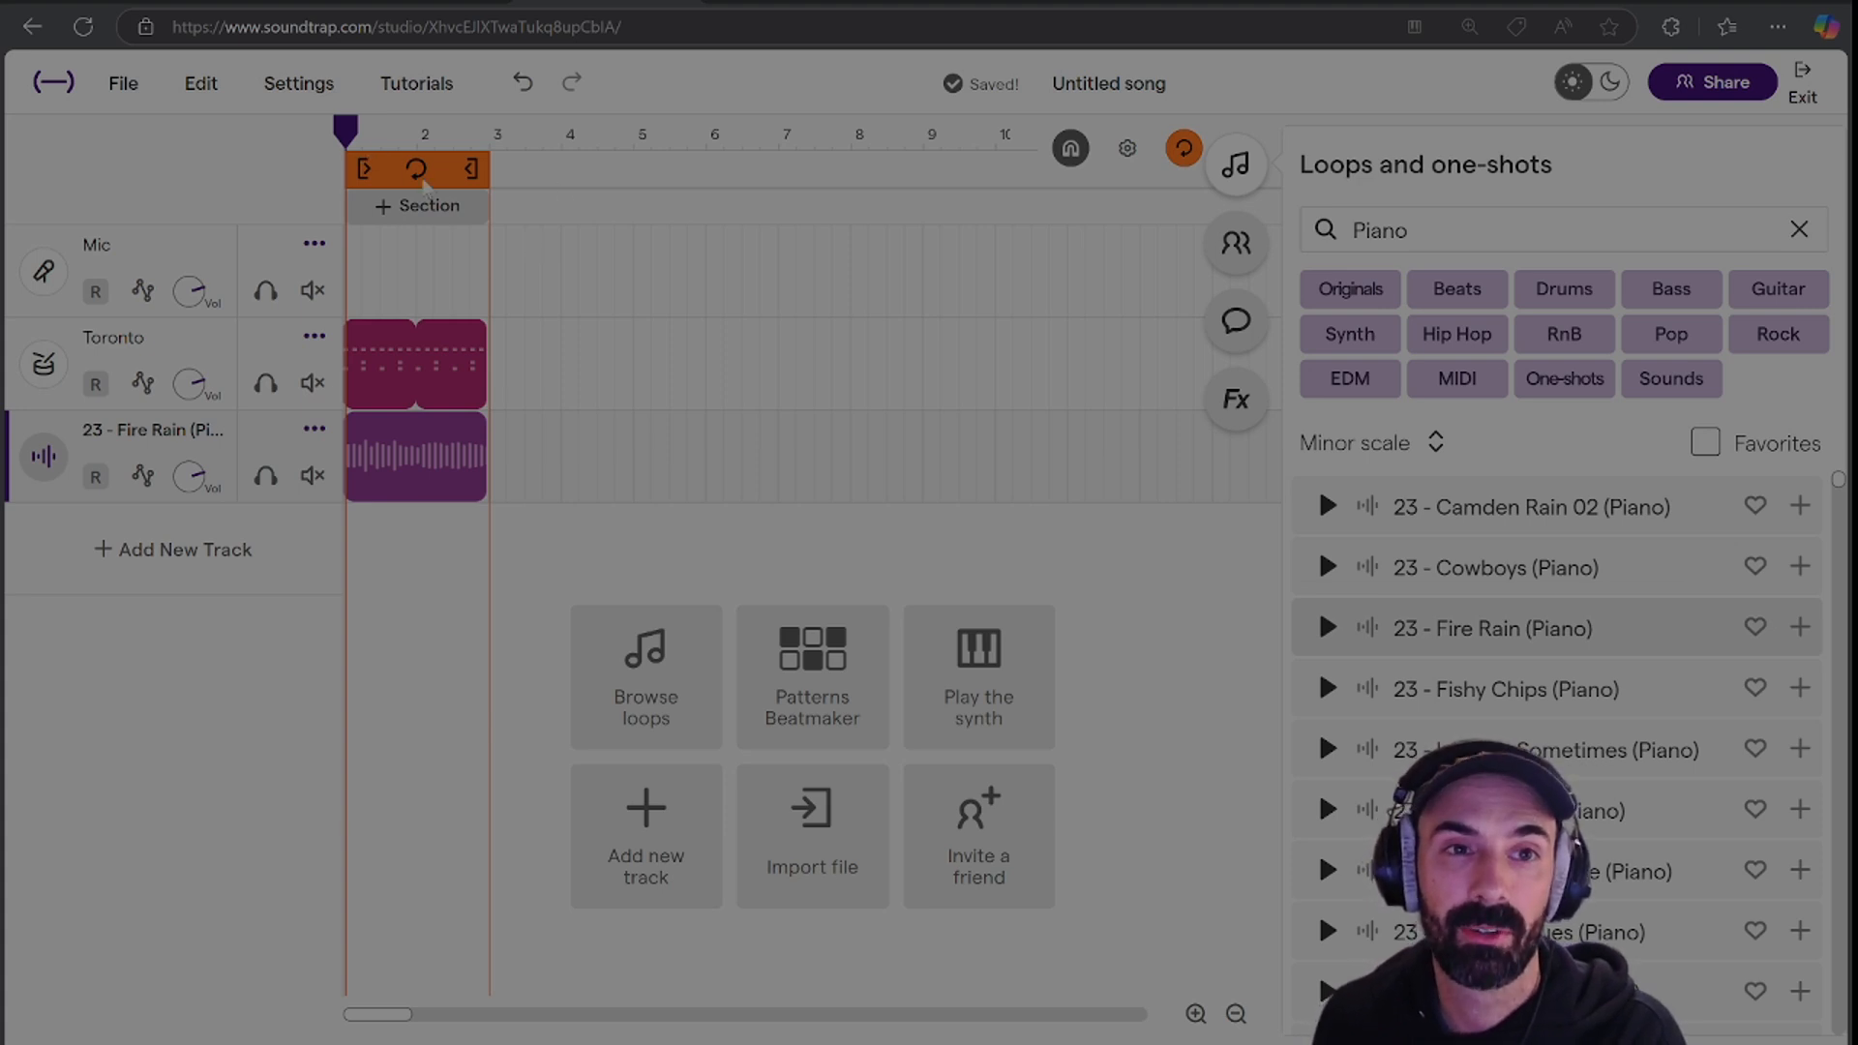
# Extend the piano region, the playback loop range and the Toronto drum pattern to the start of bar 9, and play them.
pyautogui.moveTo(472, 490)
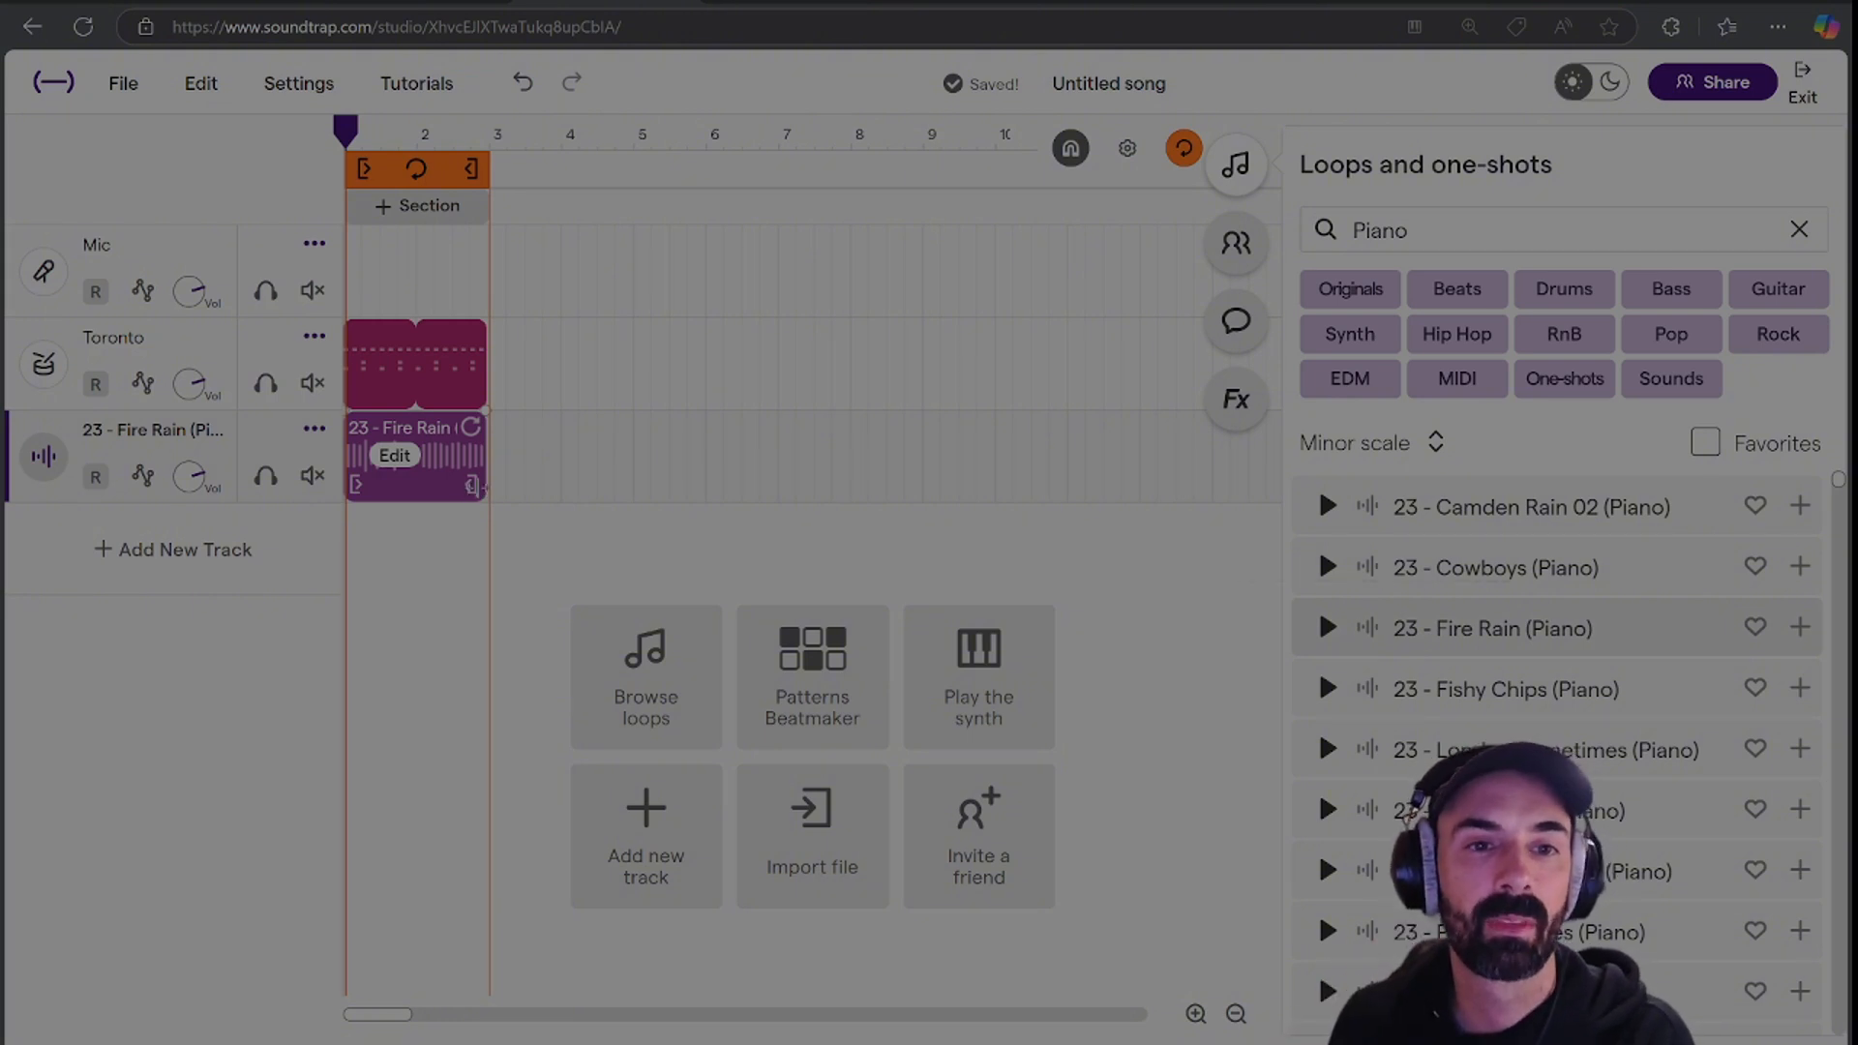
pyautogui.moveTo(532, 487); pyautogui.dragTo(1013, 486)
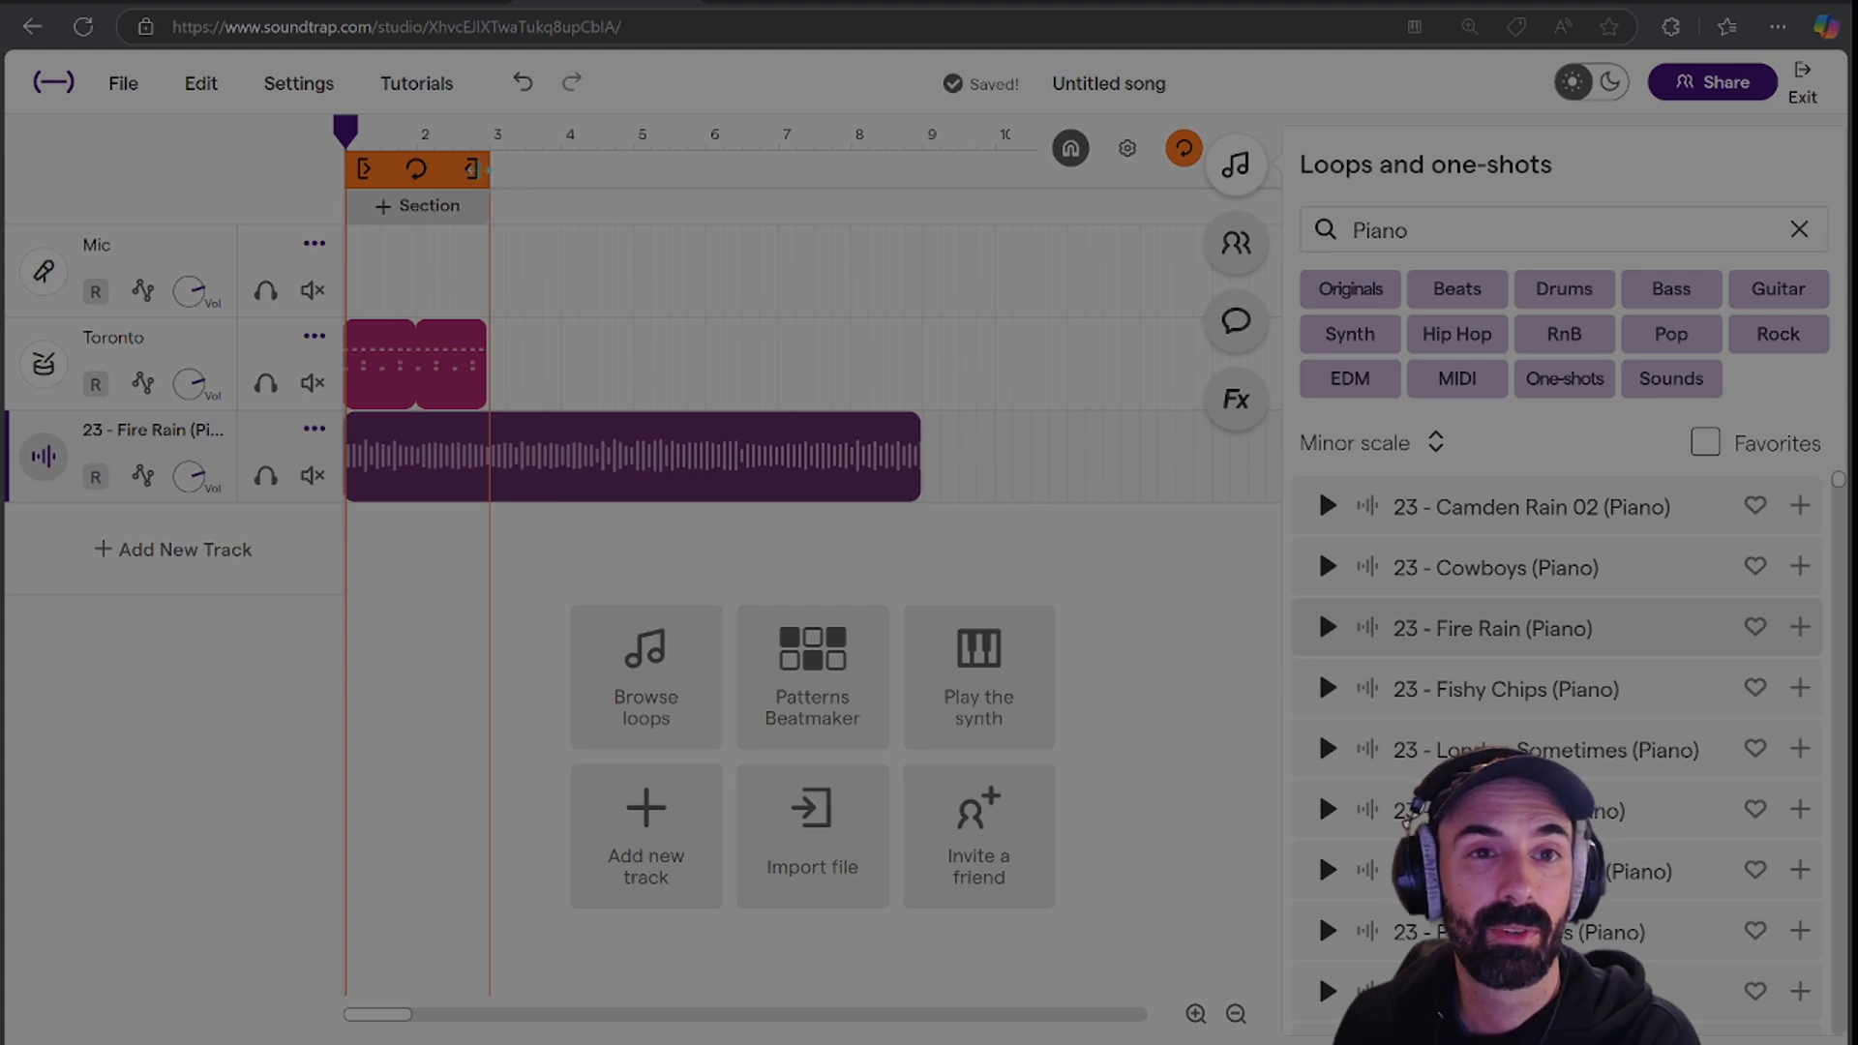
pyautogui.moveTo(486, 169); pyautogui.dragTo(919, 174)
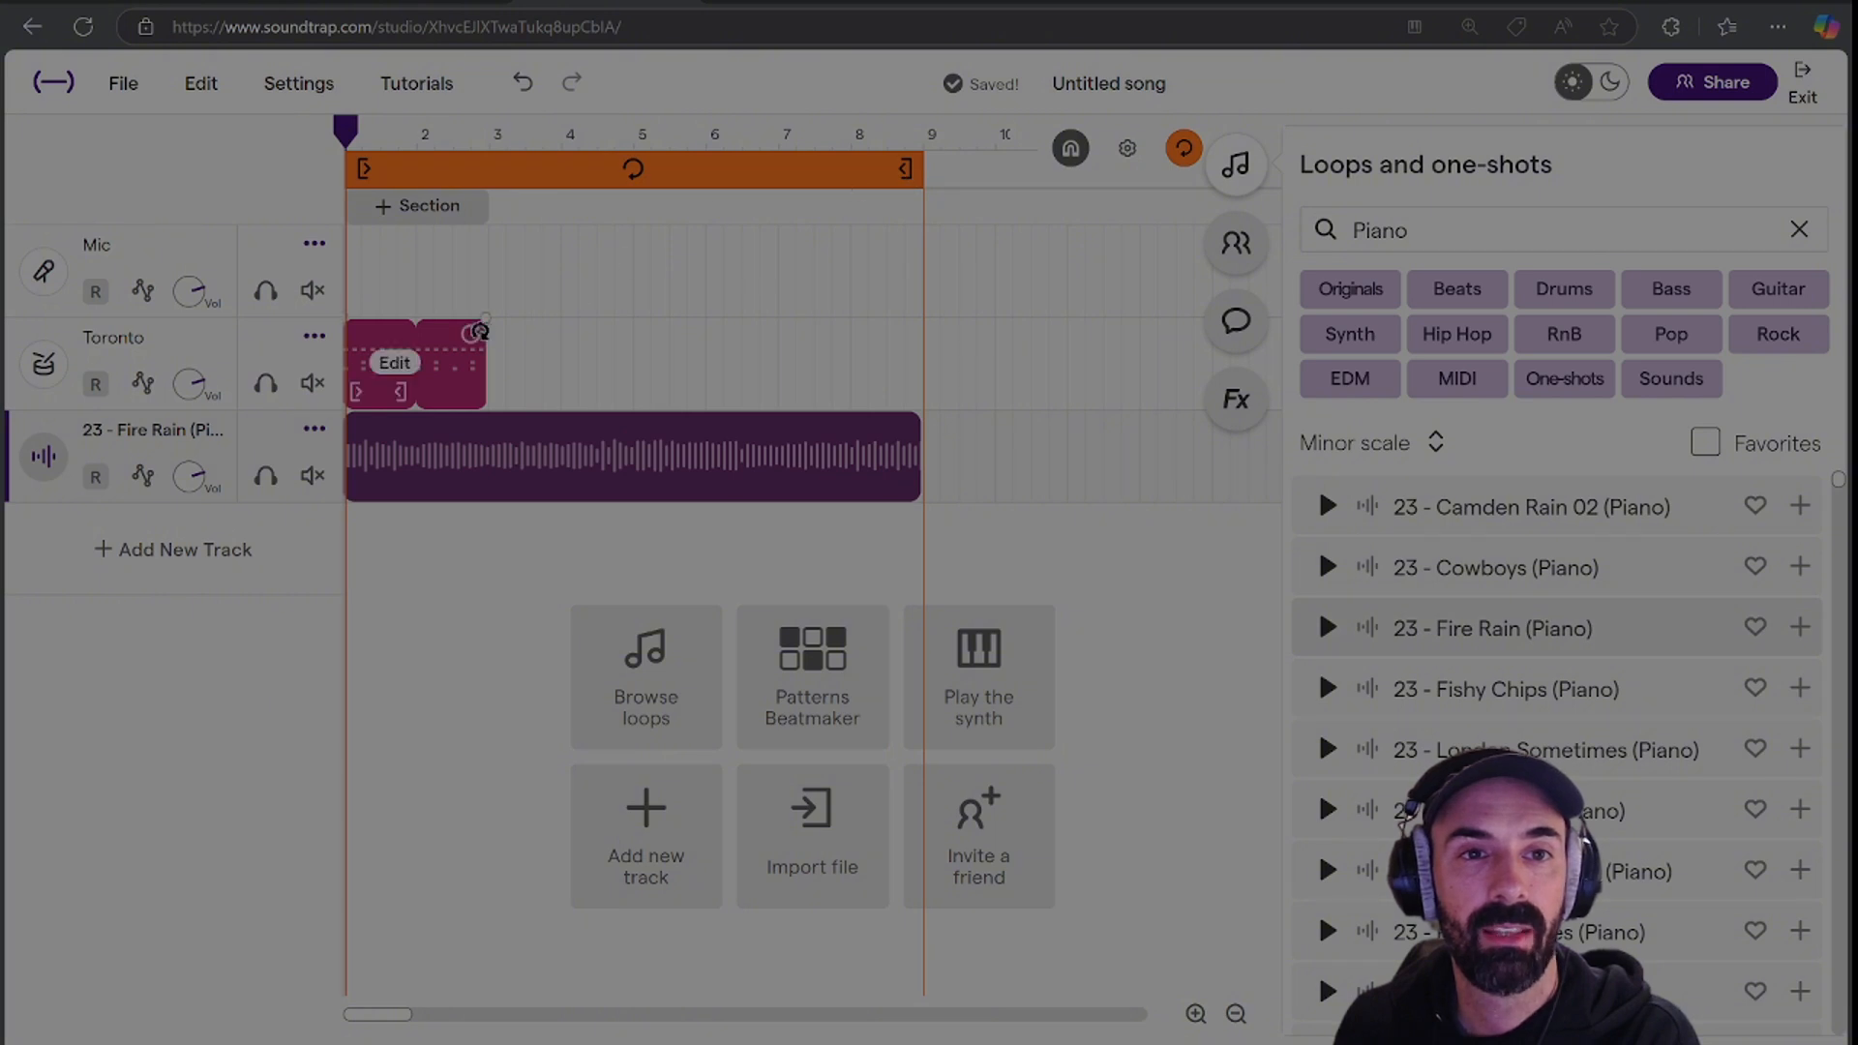
pyautogui.moveTo(486, 317); pyautogui.dragTo(885, 320)
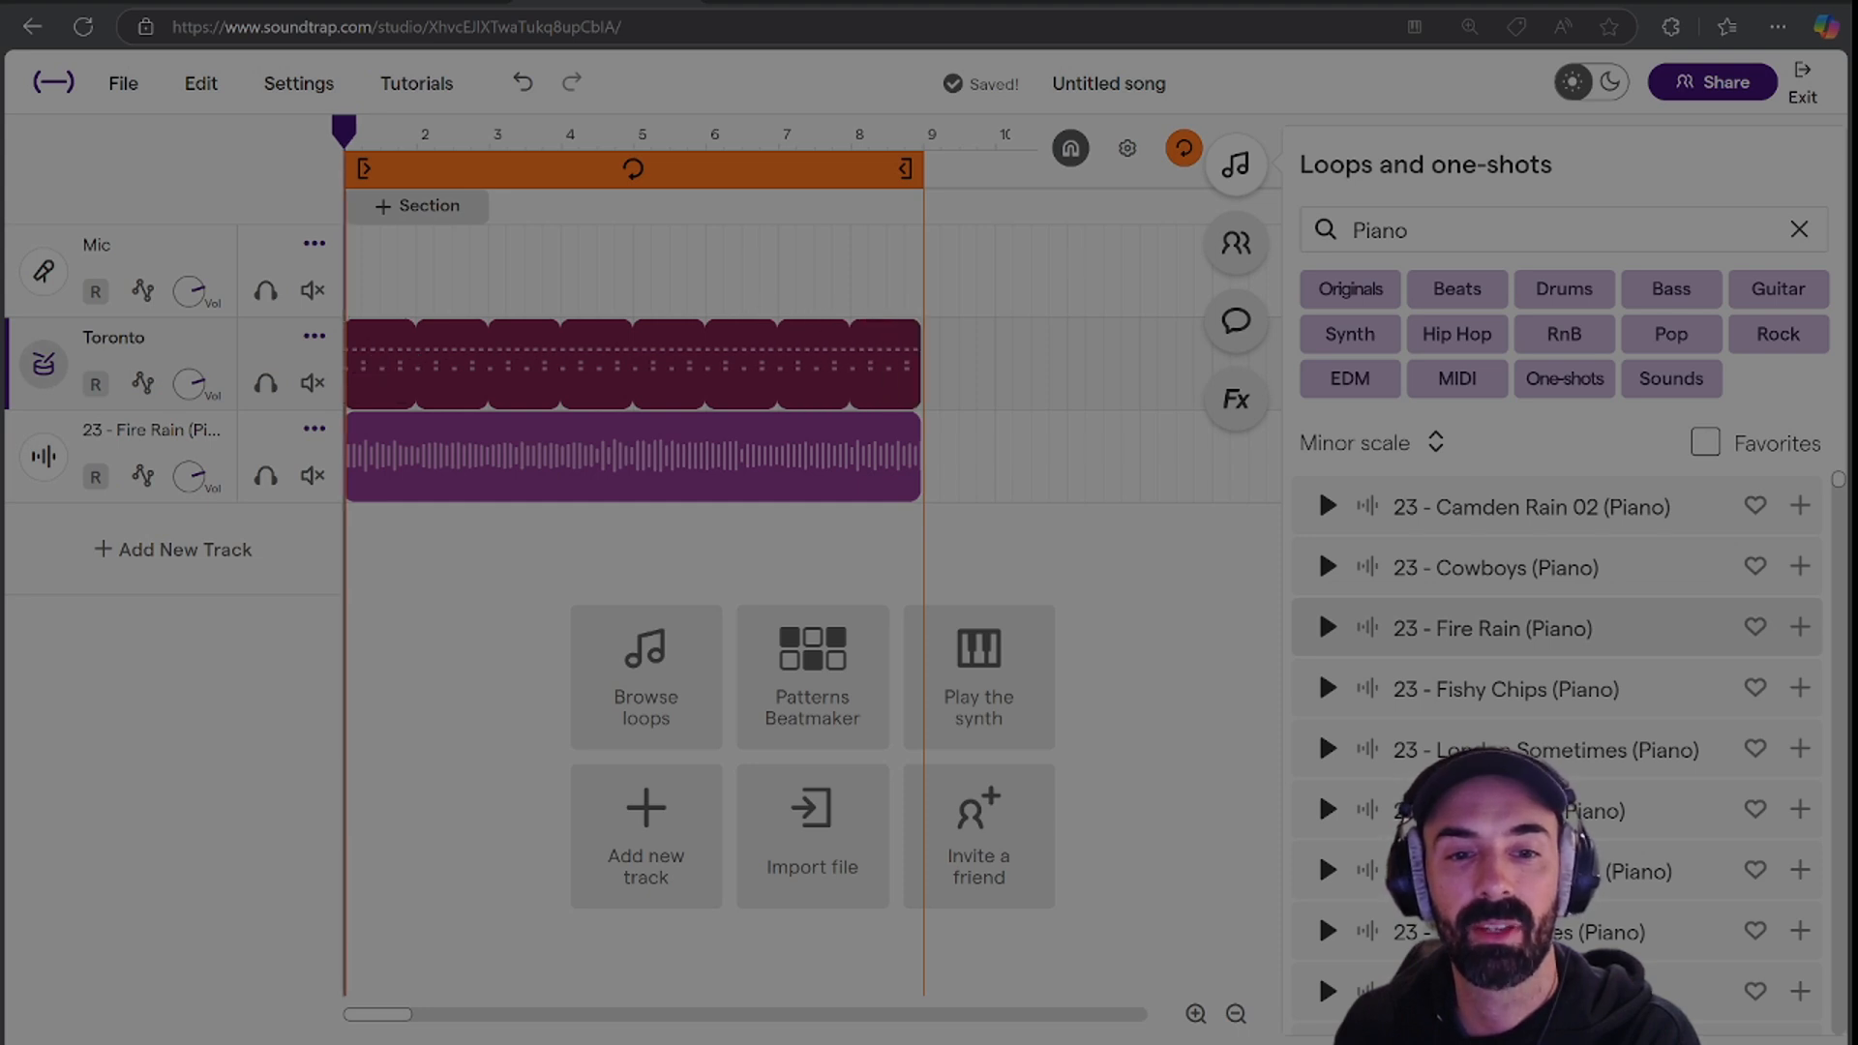
pyautogui.press('space')
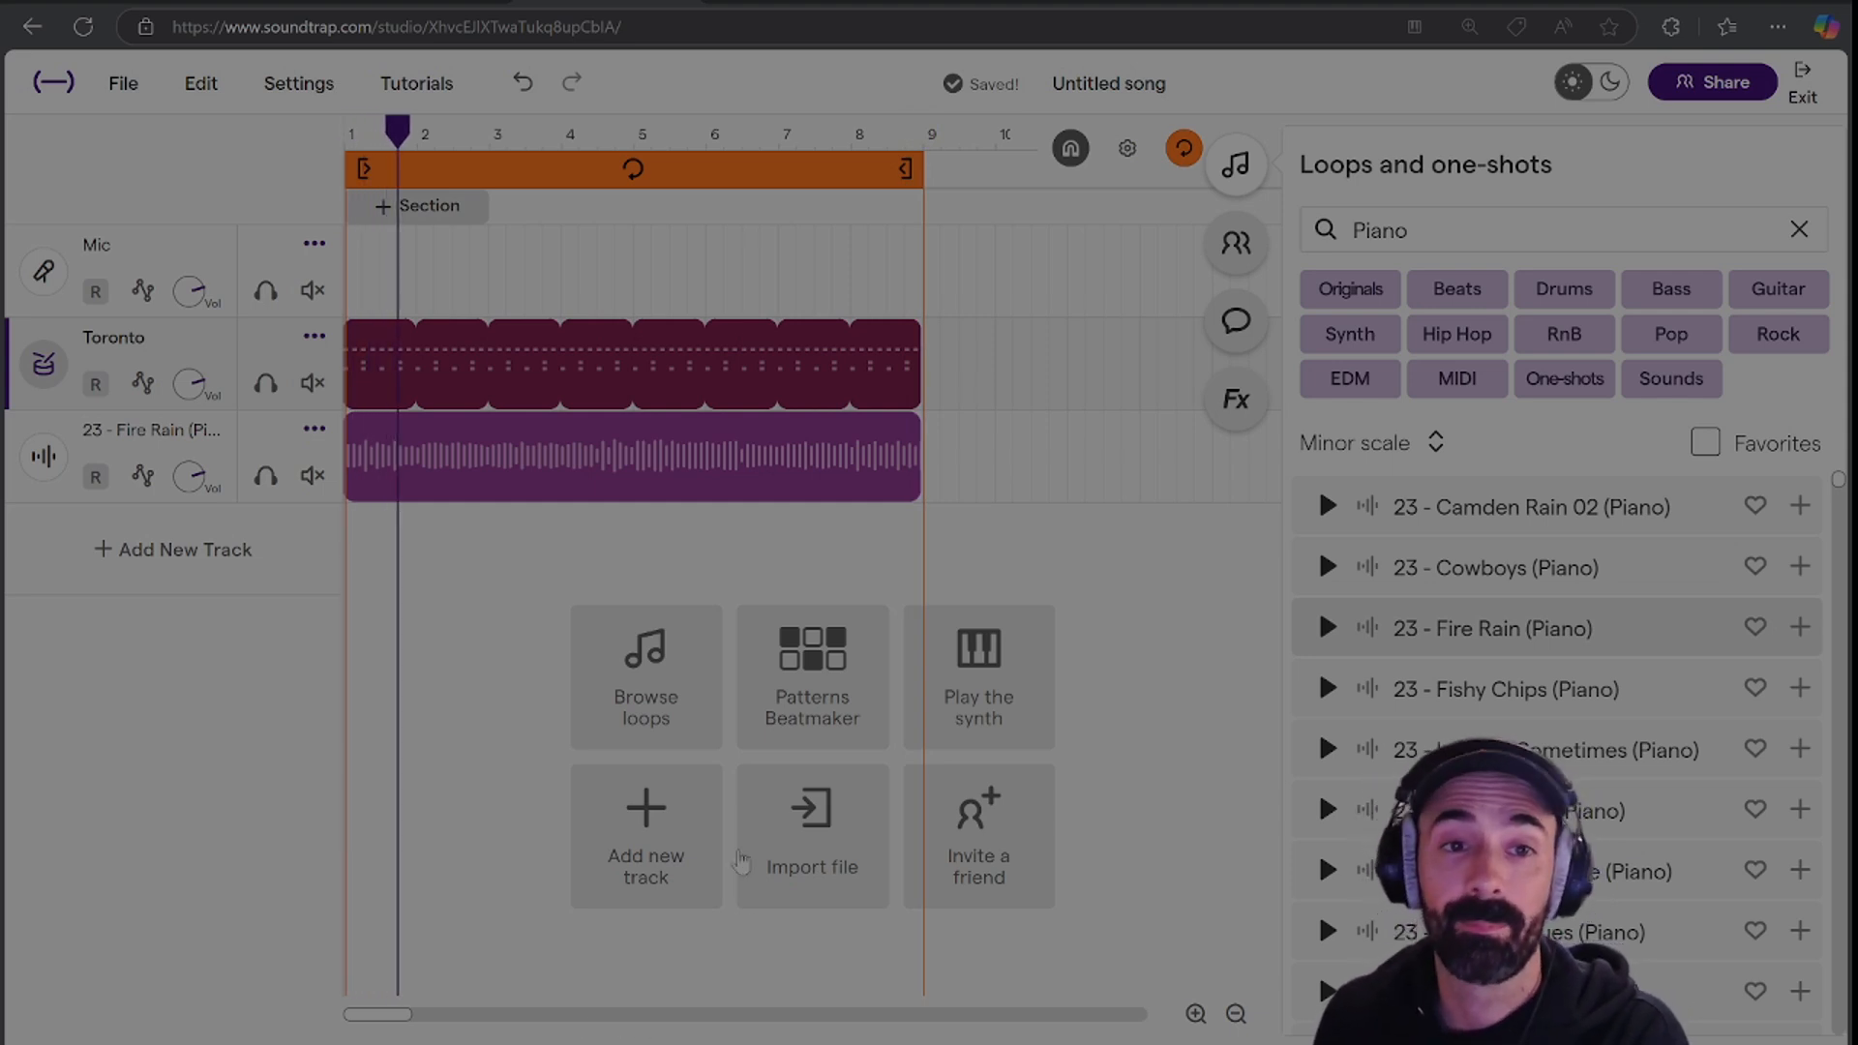
# Trim the piano region at both ends to leave only bar 4, and play the song from that bar.
pyautogui.moveTo(539, 492)
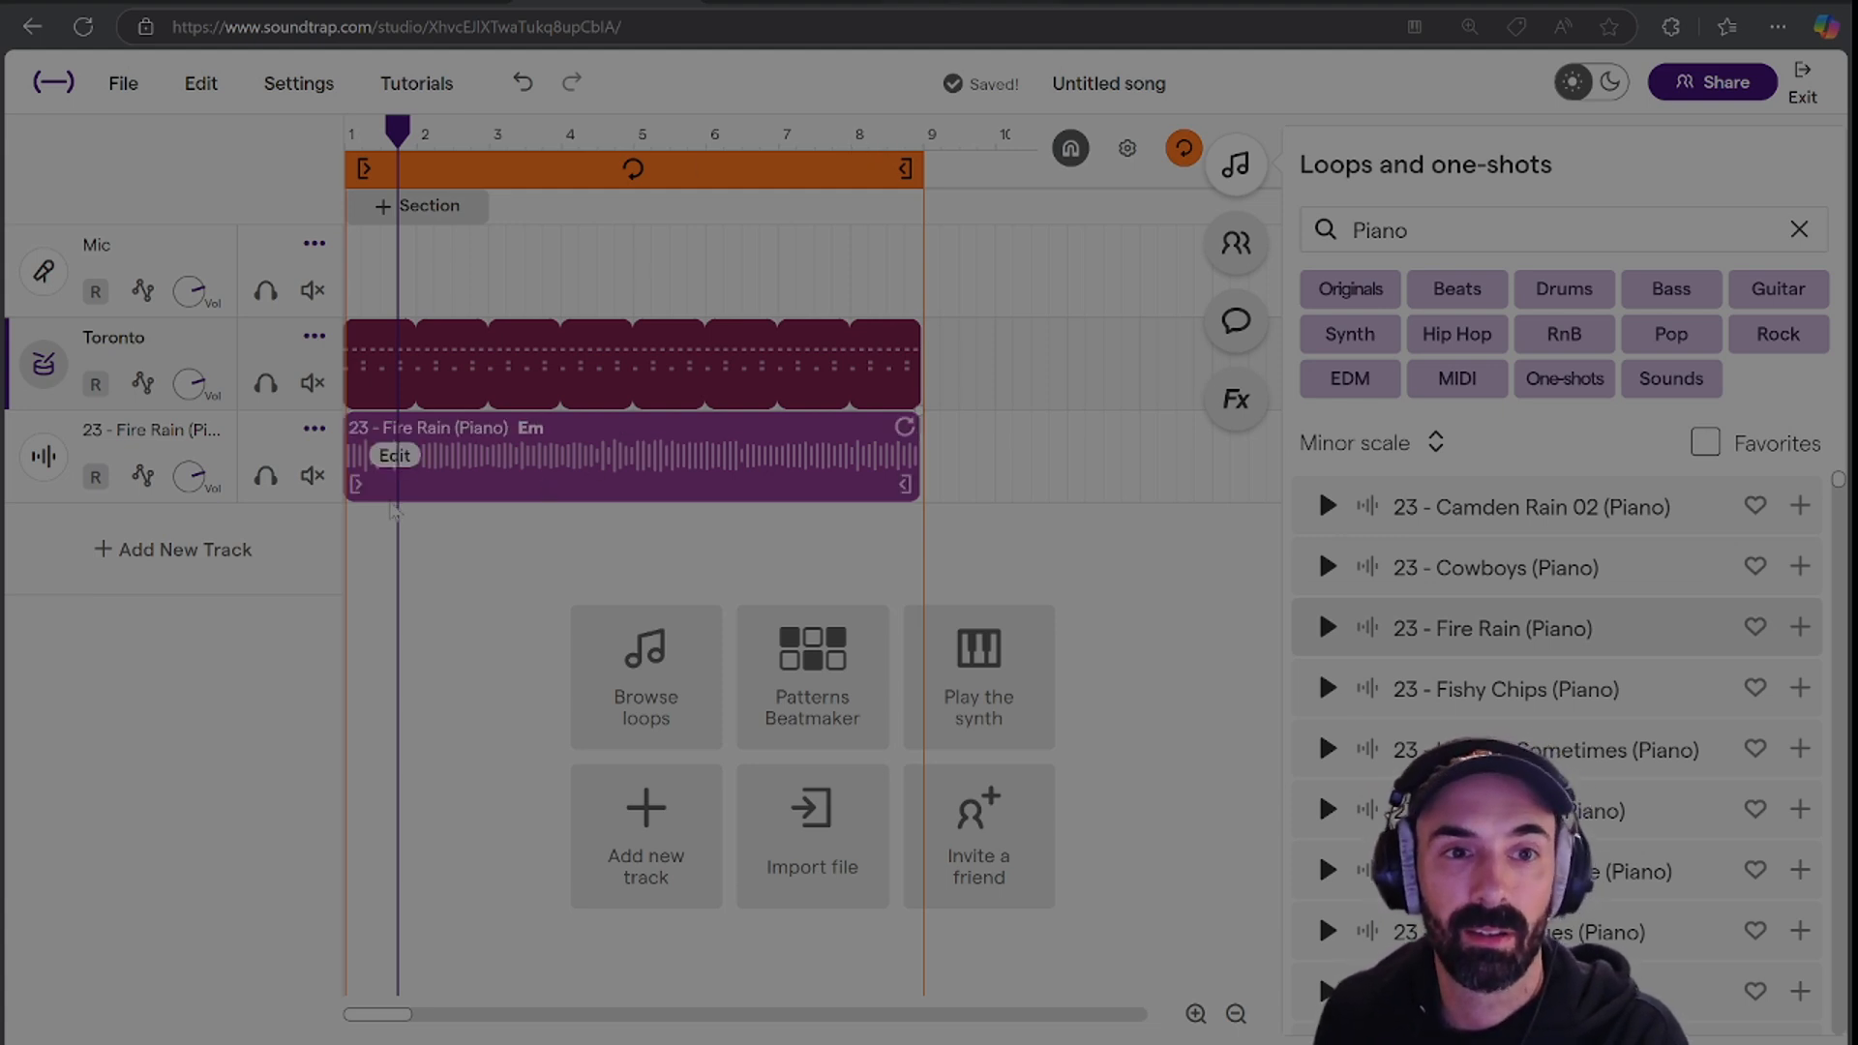
pyautogui.click(501, 476)
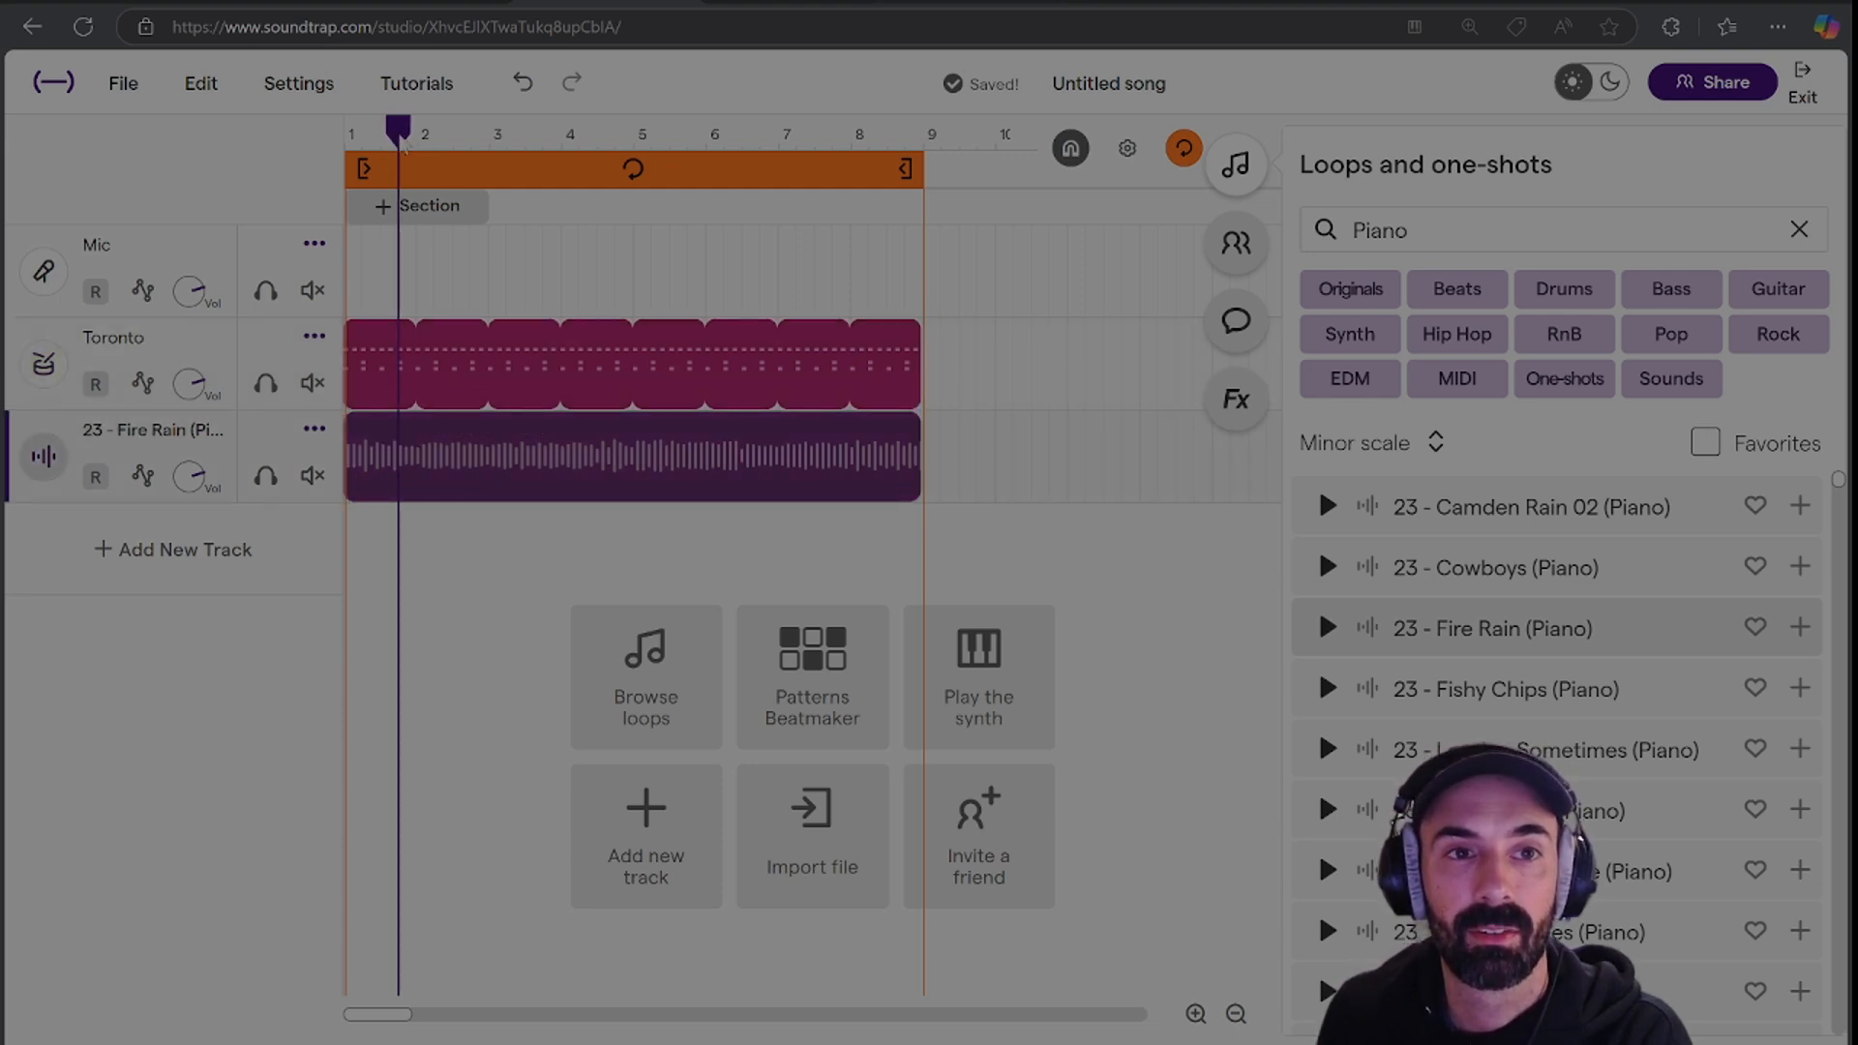
pyautogui.moveTo(397, 130); pyautogui.dragTo(344, 133)
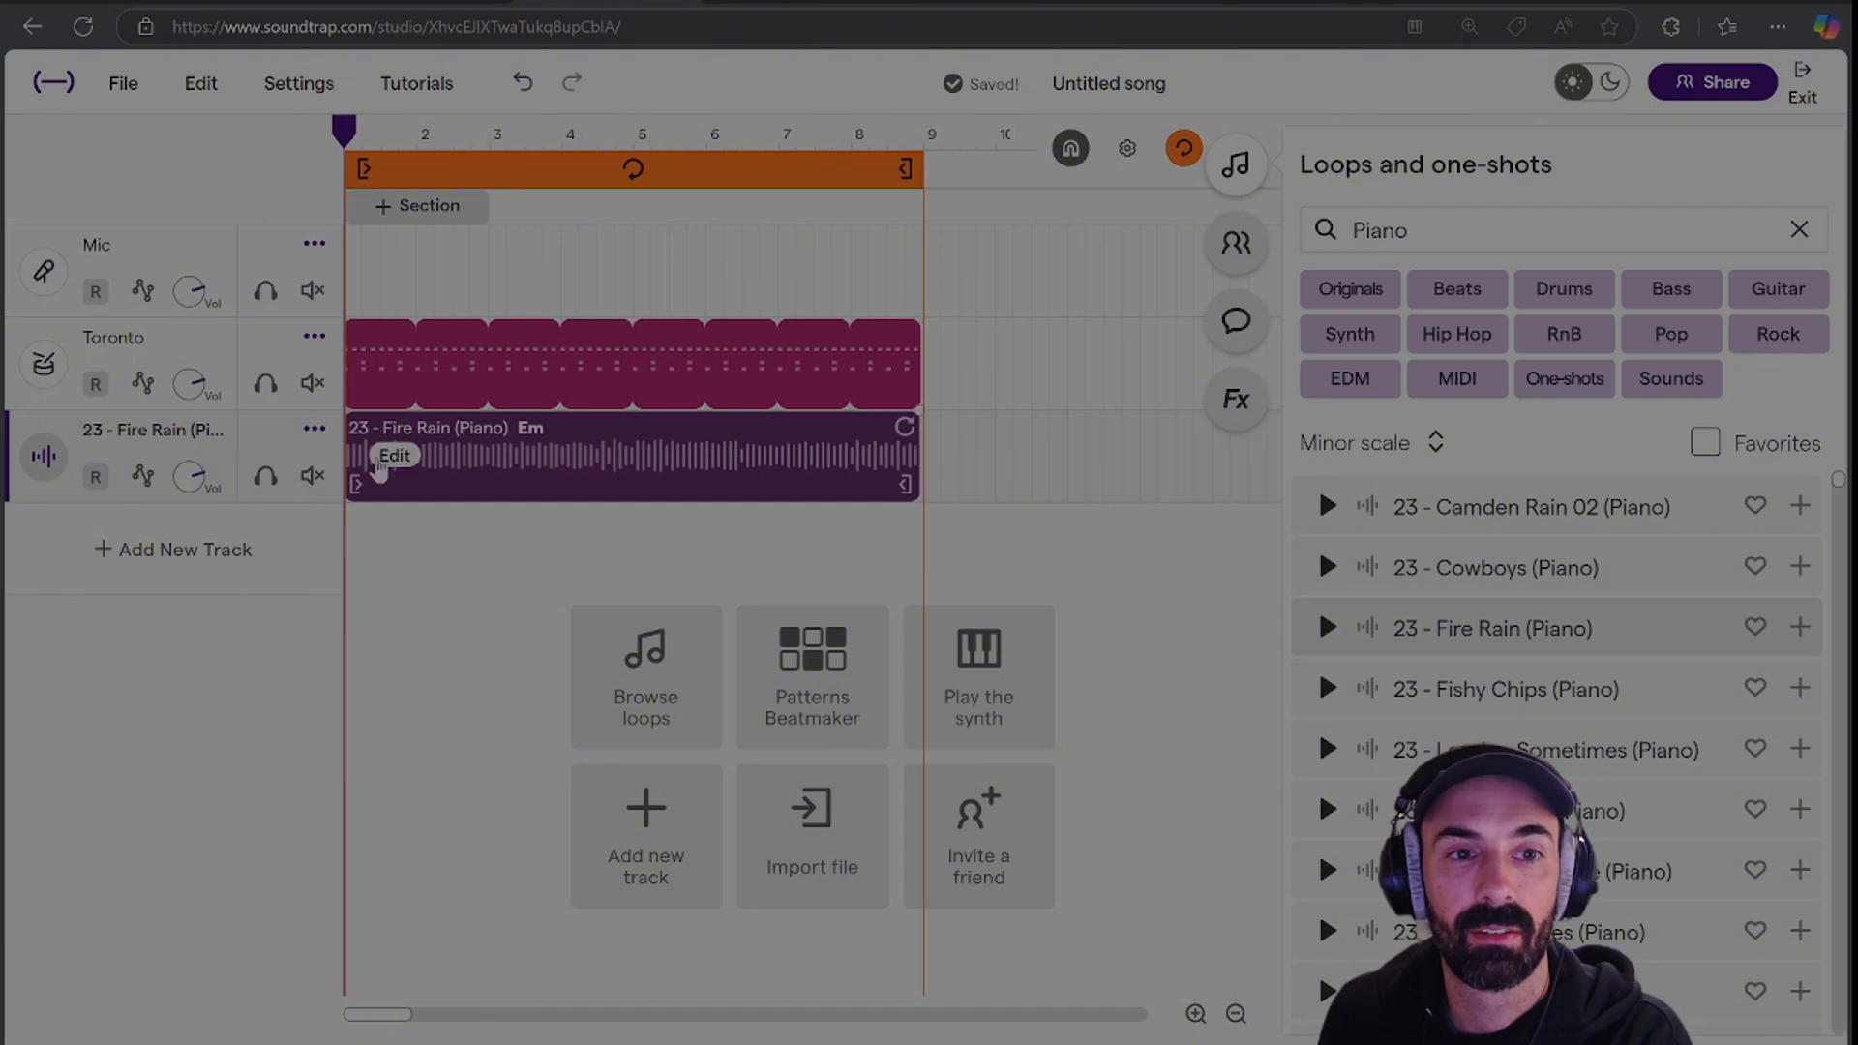
pyautogui.moveTo(356, 482); pyautogui.dragTo(573, 455)
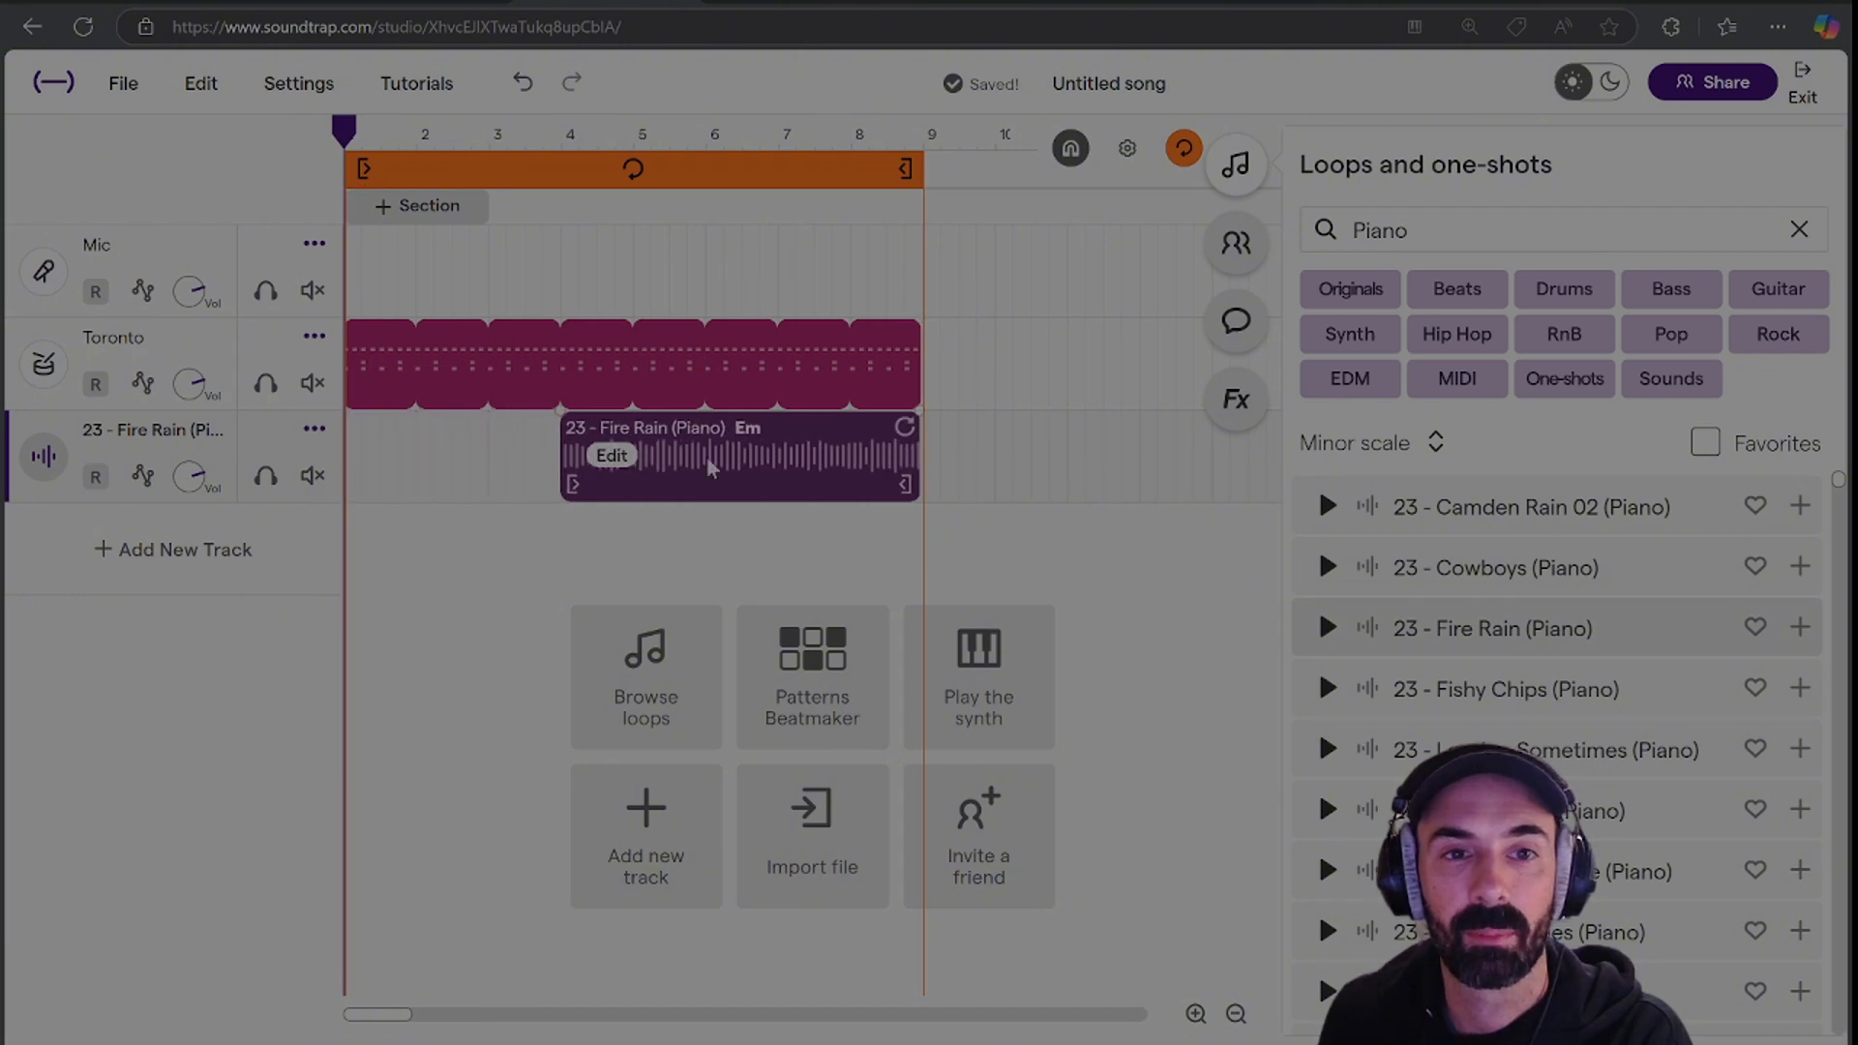
pyautogui.moveTo(905, 483); pyautogui.dragTo(631, 484)
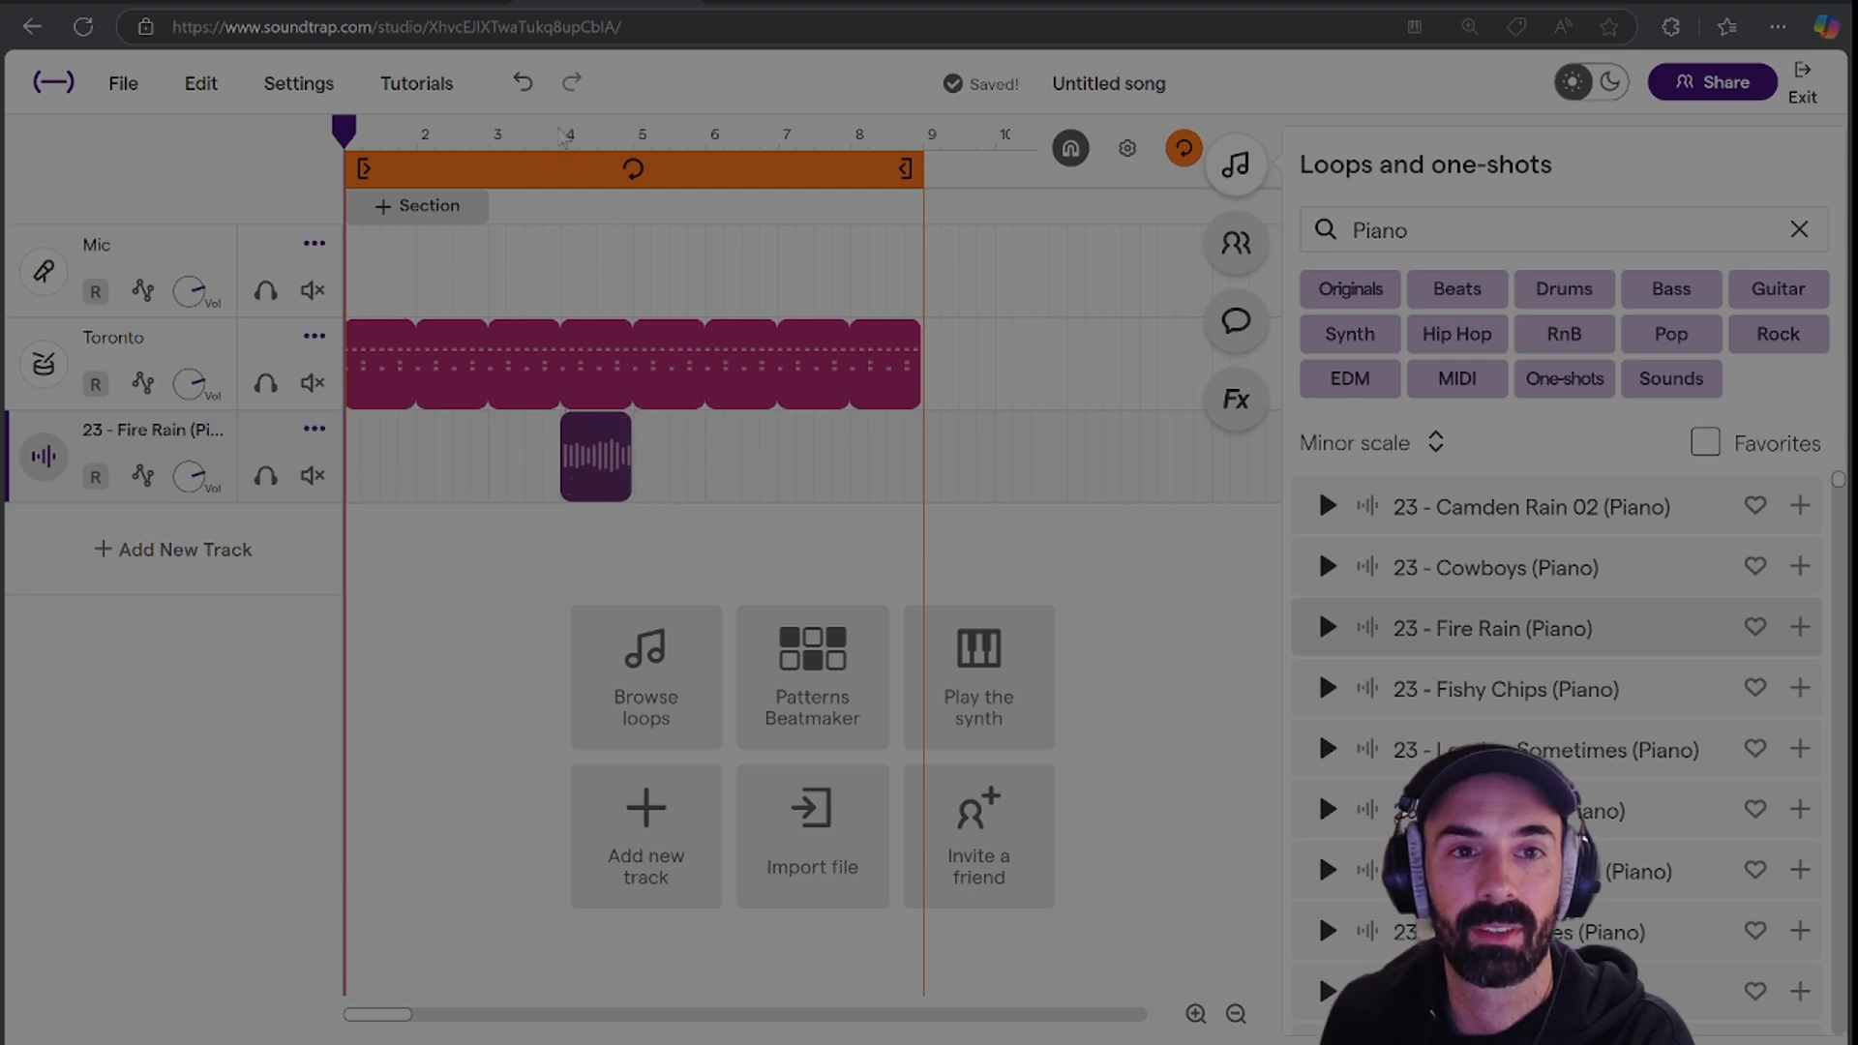
pyautogui.click(562, 138)
pyautogui.press('space')
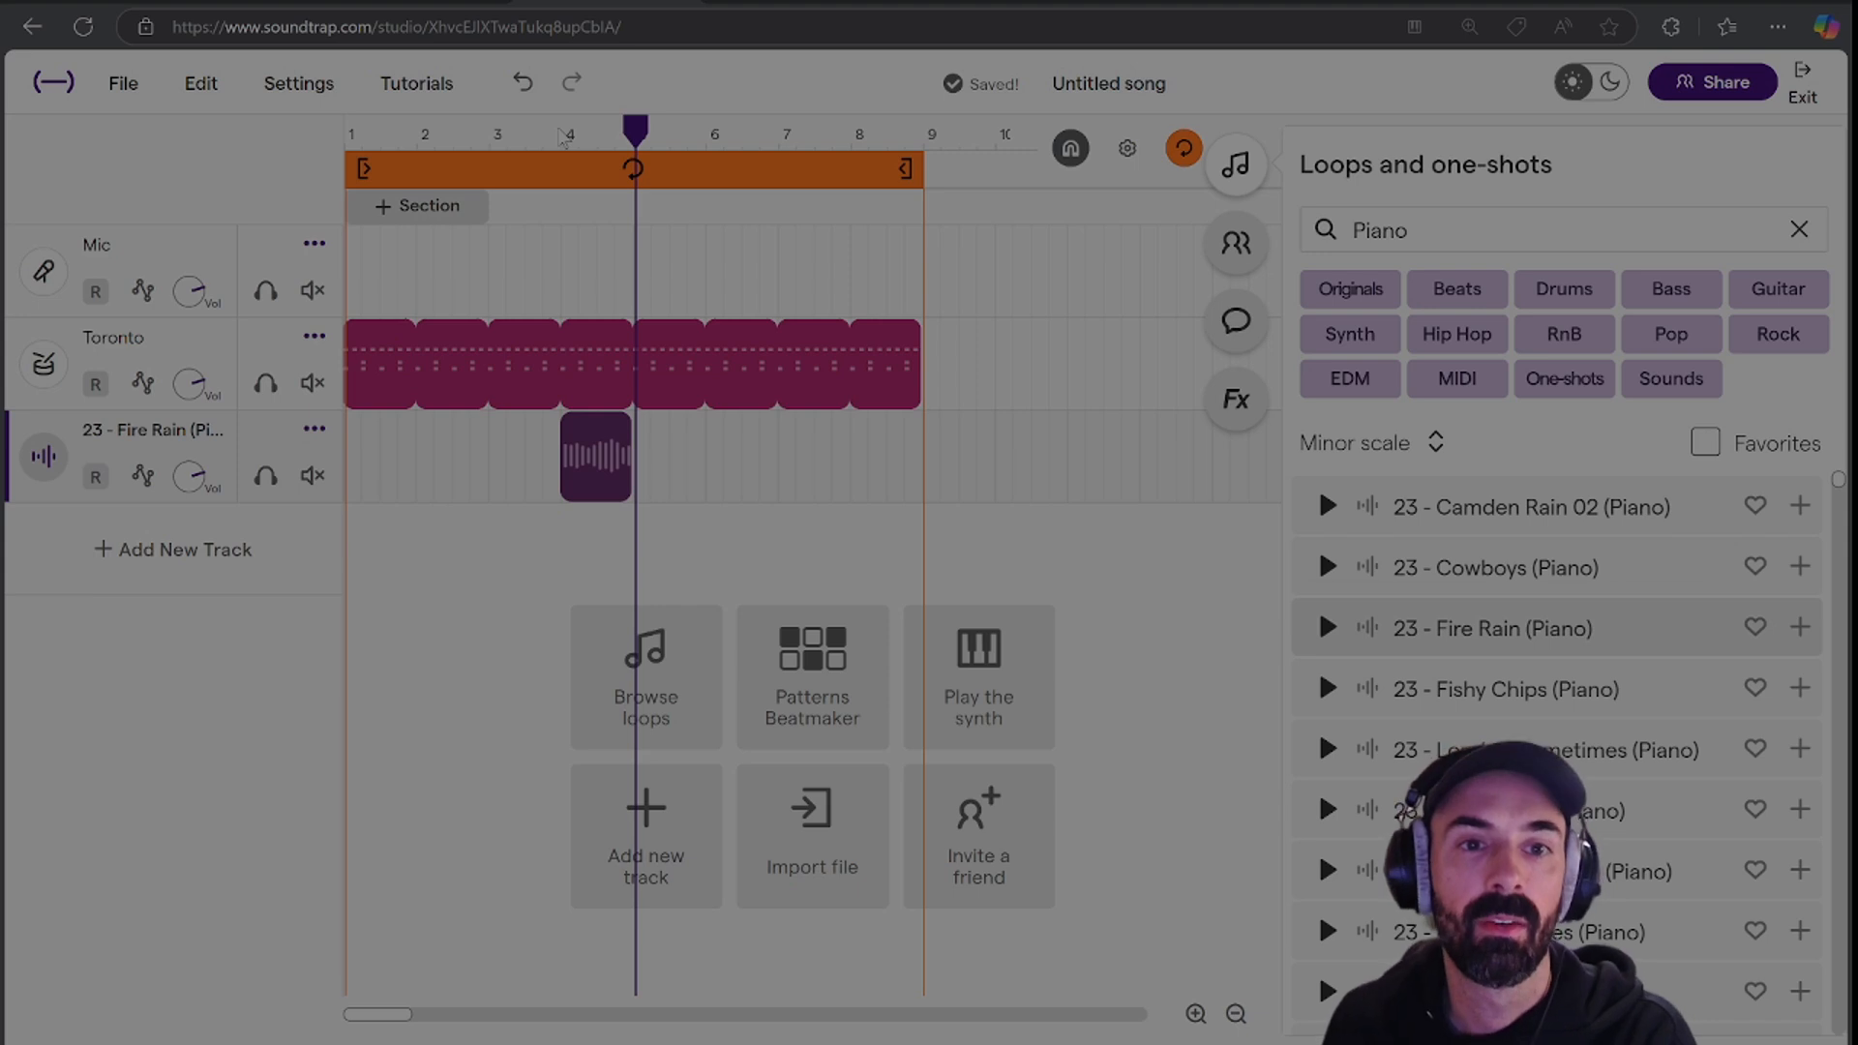
# Move the one-bar piano slice to the start, loop it through bar 8, and play a short stretch.
pyautogui.moveTo(619, 430)
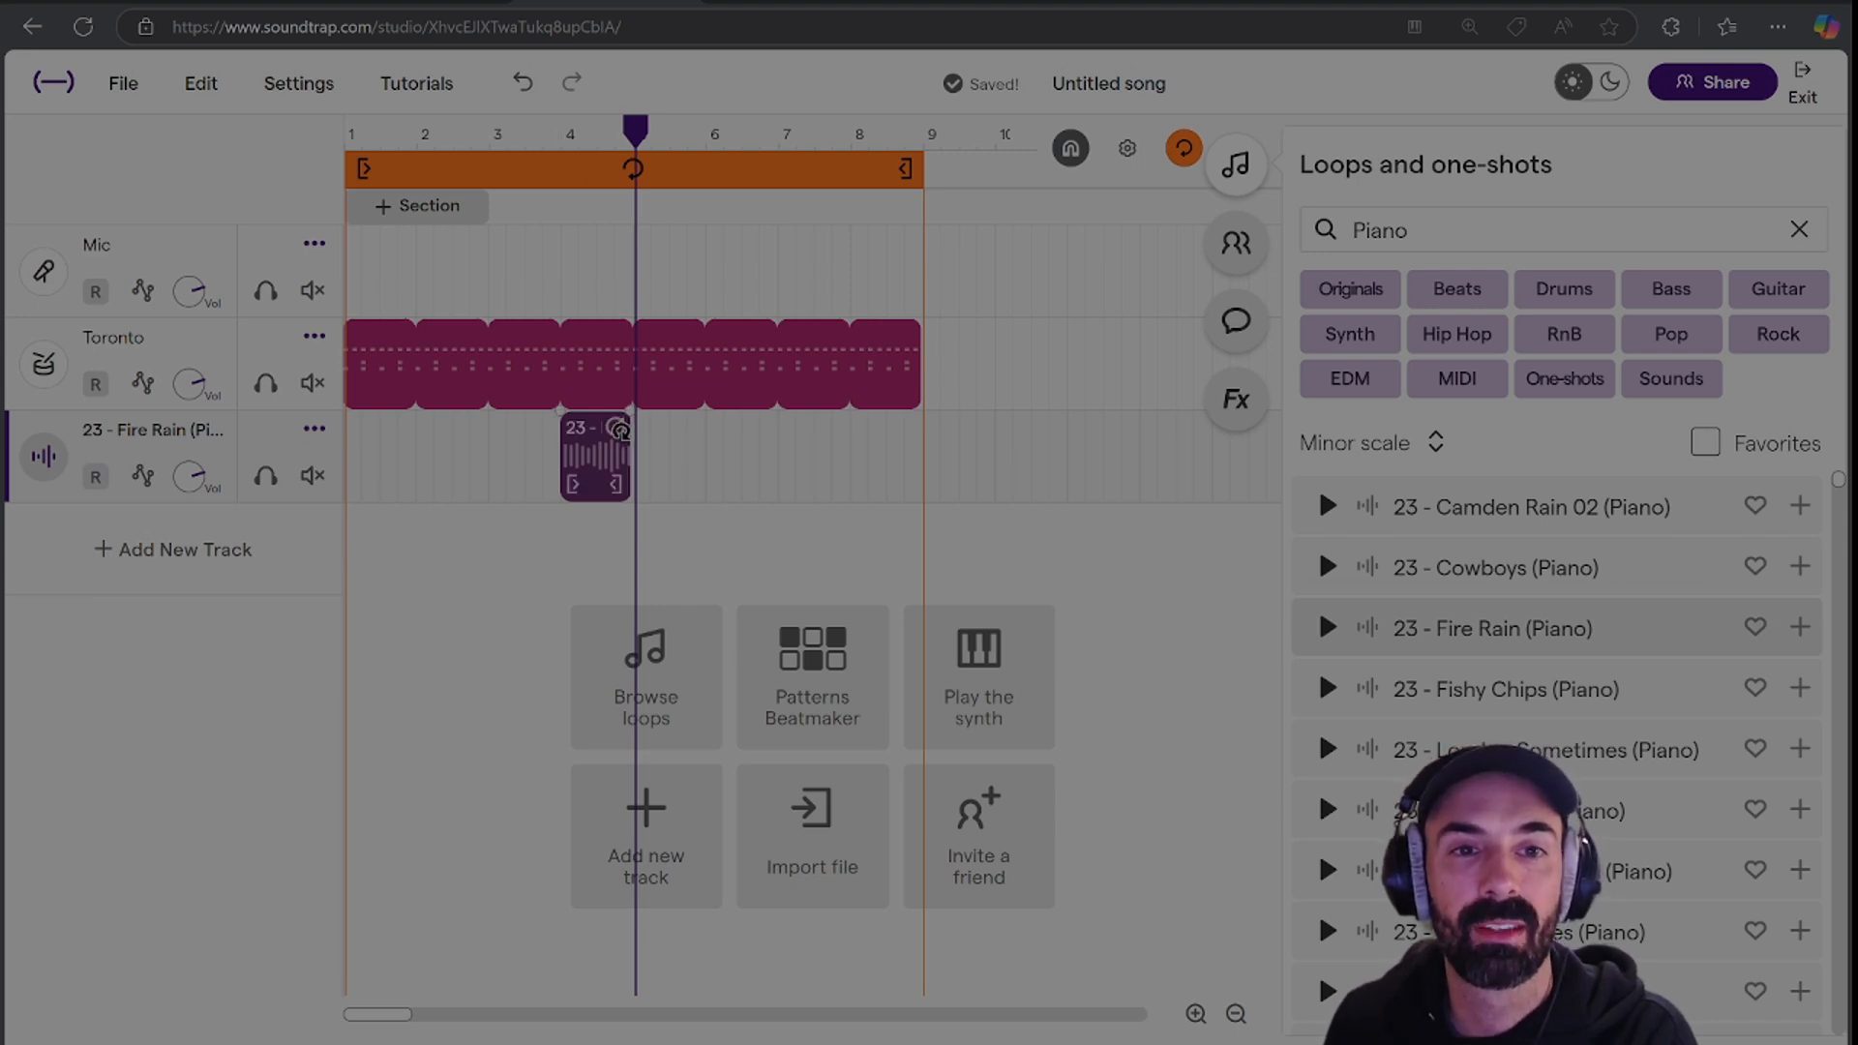
pyautogui.moveTo(620, 431); pyautogui.dragTo(920, 425)
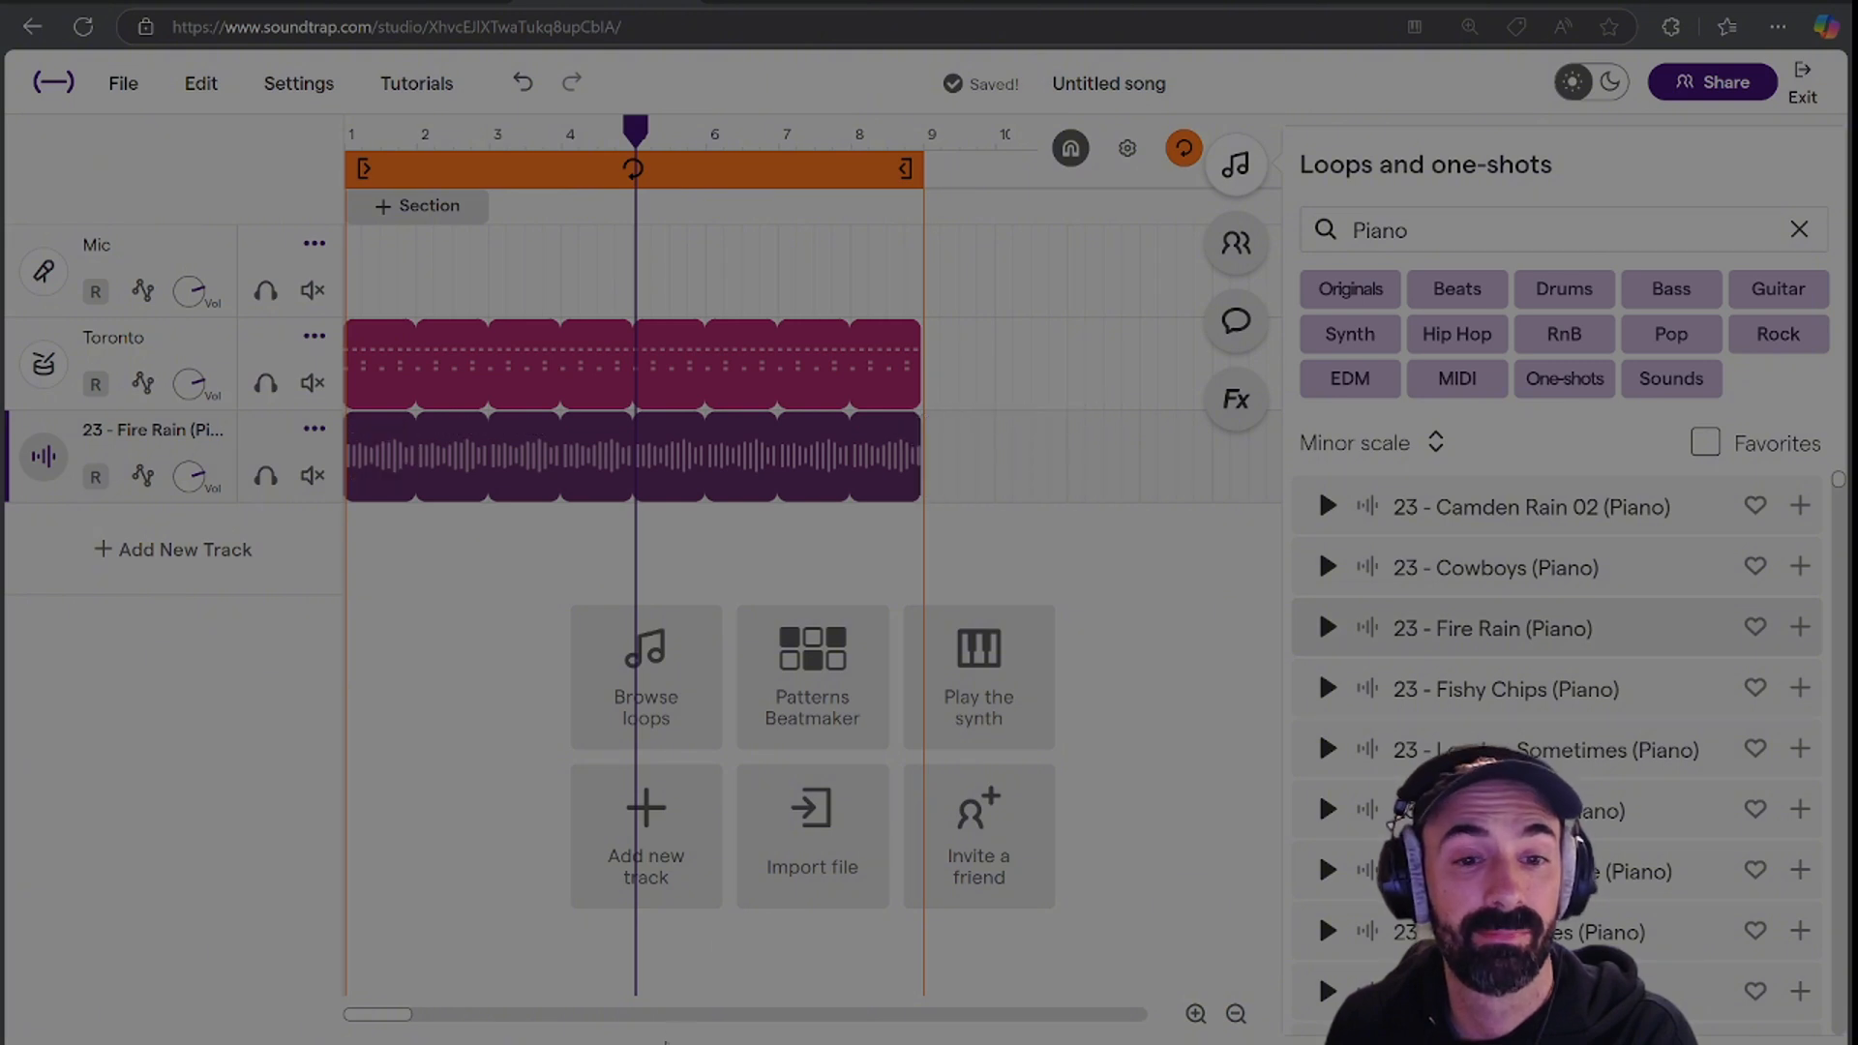
pyautogui.click(665, 1044)
pyautogui.press('space')
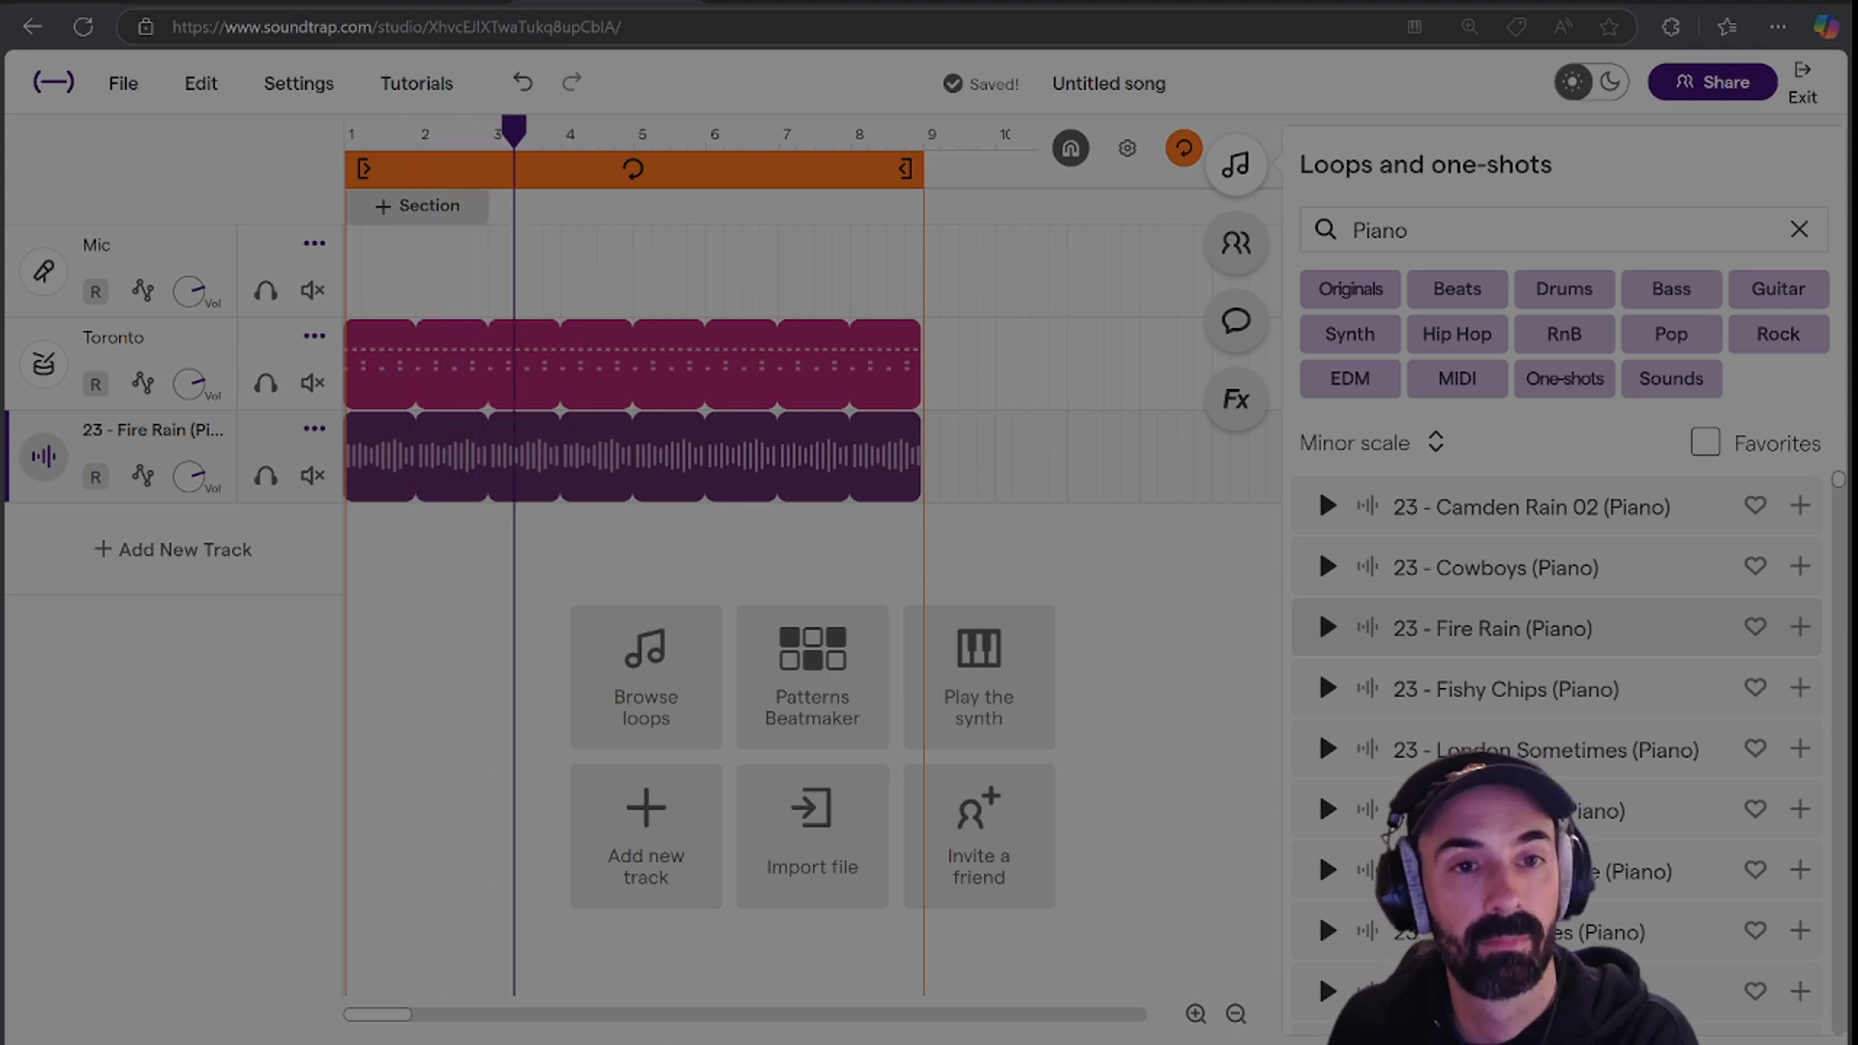
pyautogui.press('space')
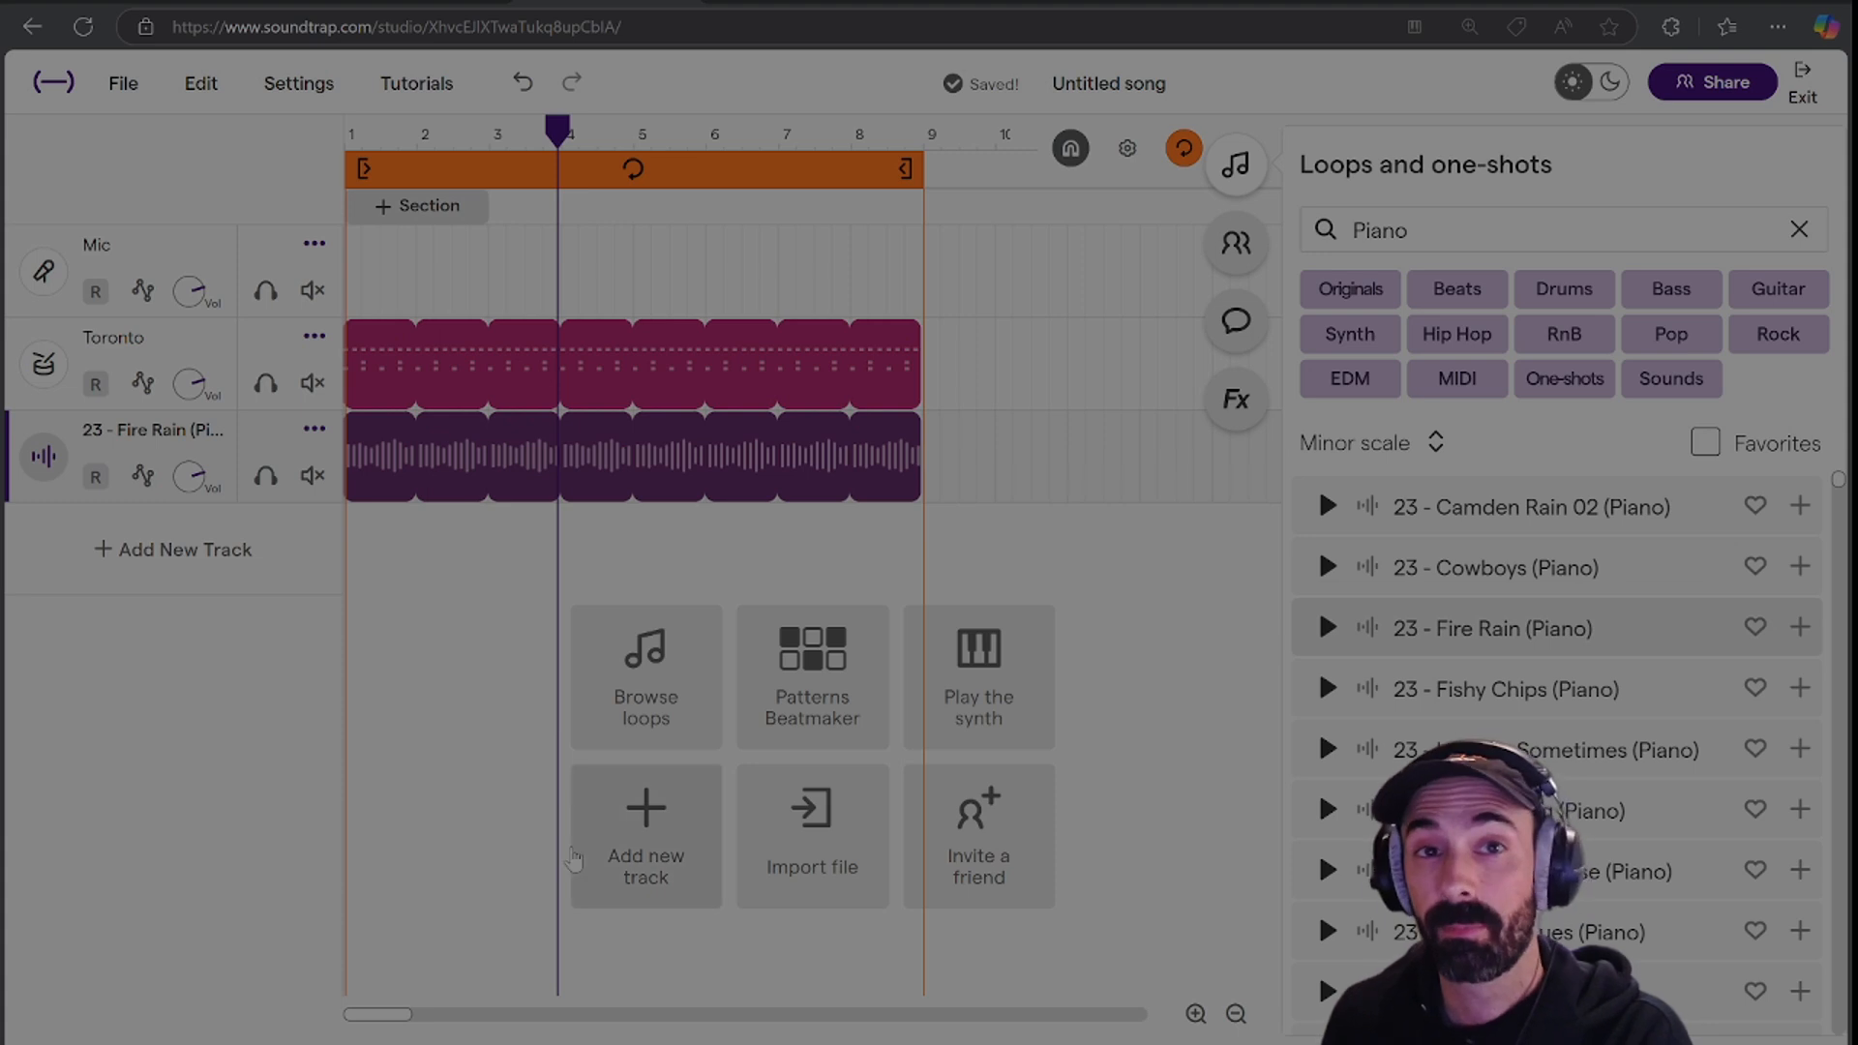
# Lengthen the piano slice to end at bar 6, remove its repeats, and play it from the start.
pyautogui.moveTo(499, 487)
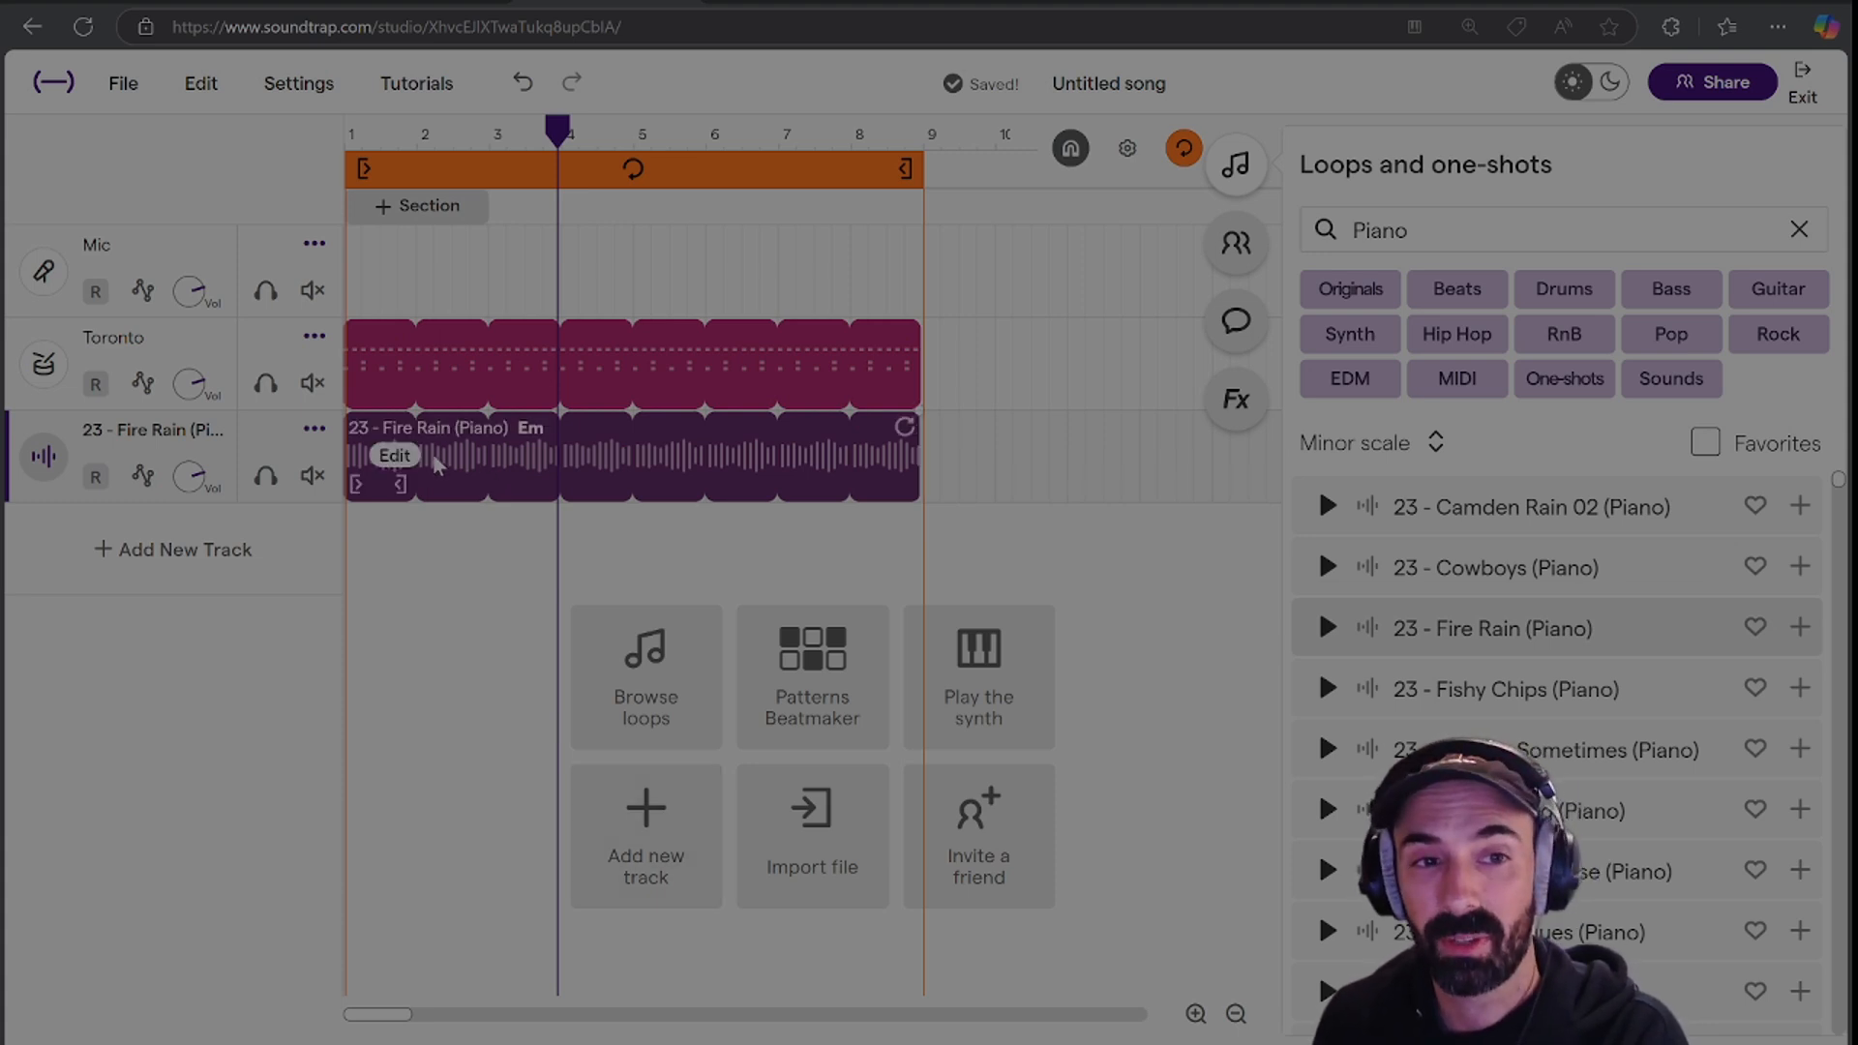
pyautogui.moveTo(407, 484); pyautogui.dragTo(705, 487)
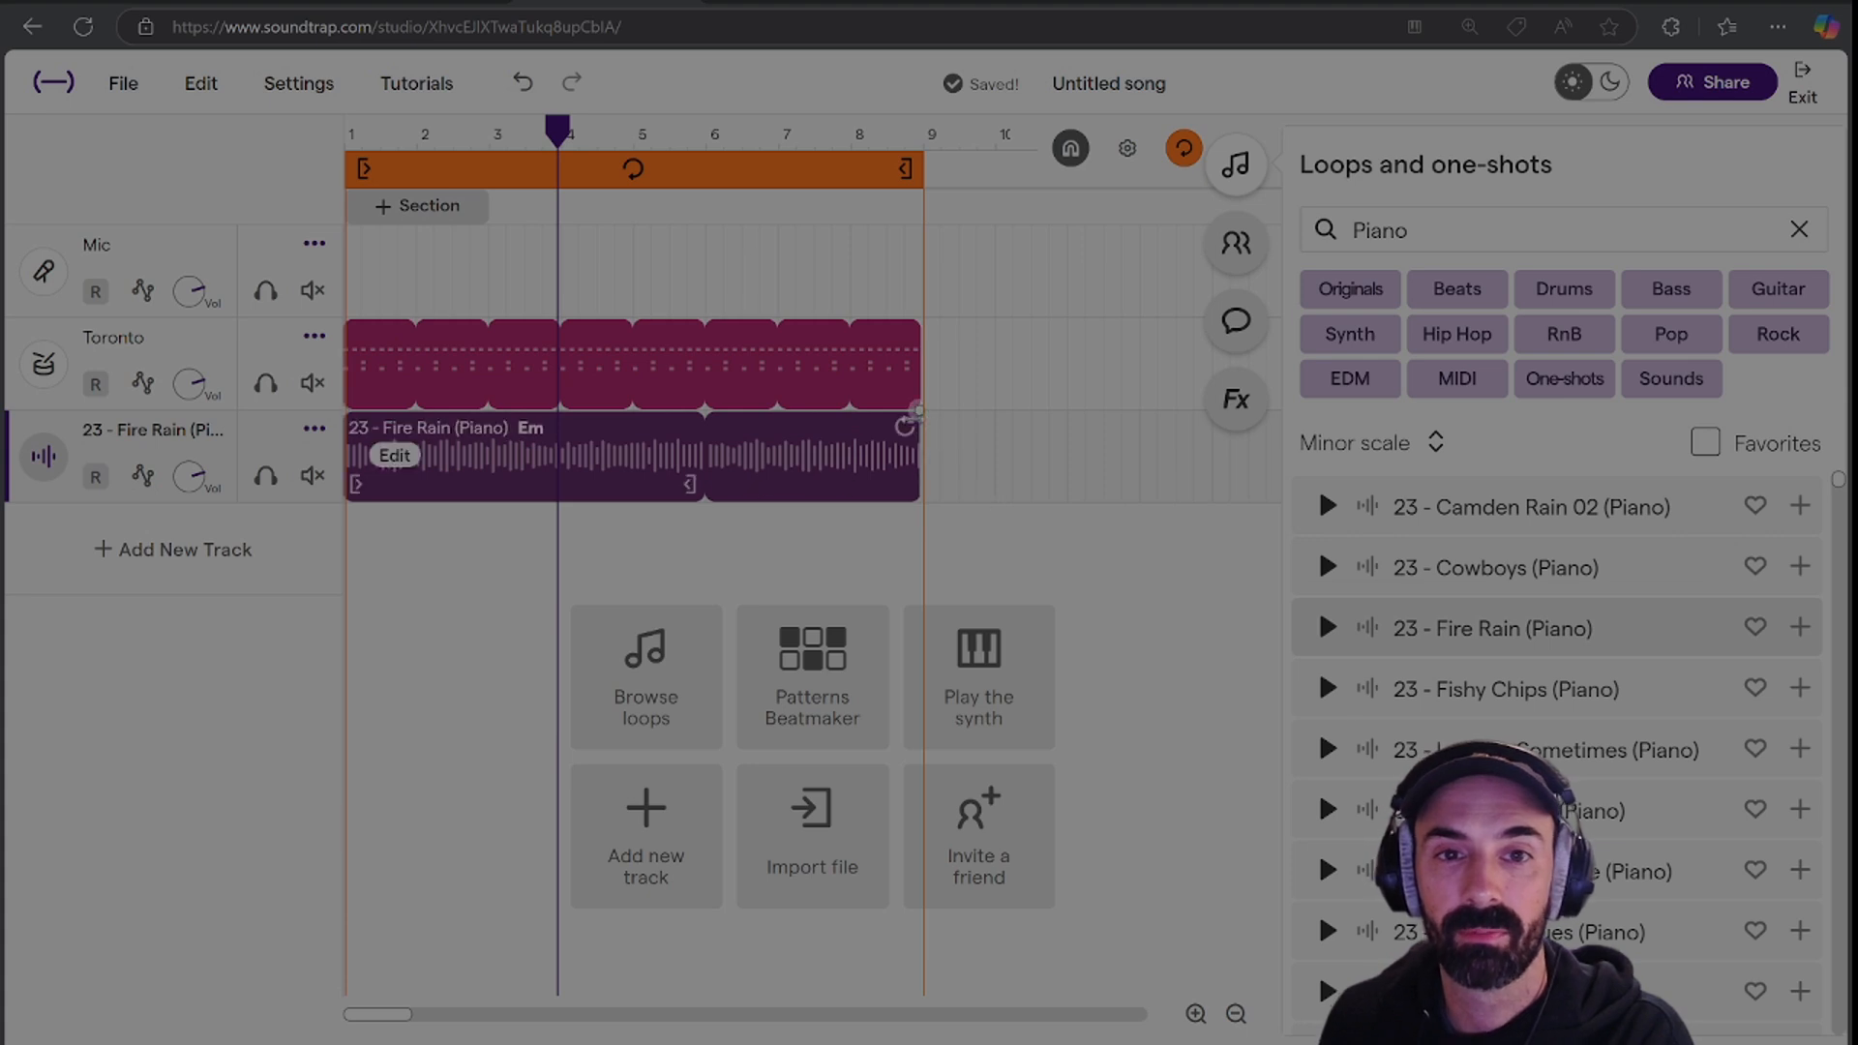
pyautogui.moveTo(917, 450); pyautogui.dragTo(583, 498)
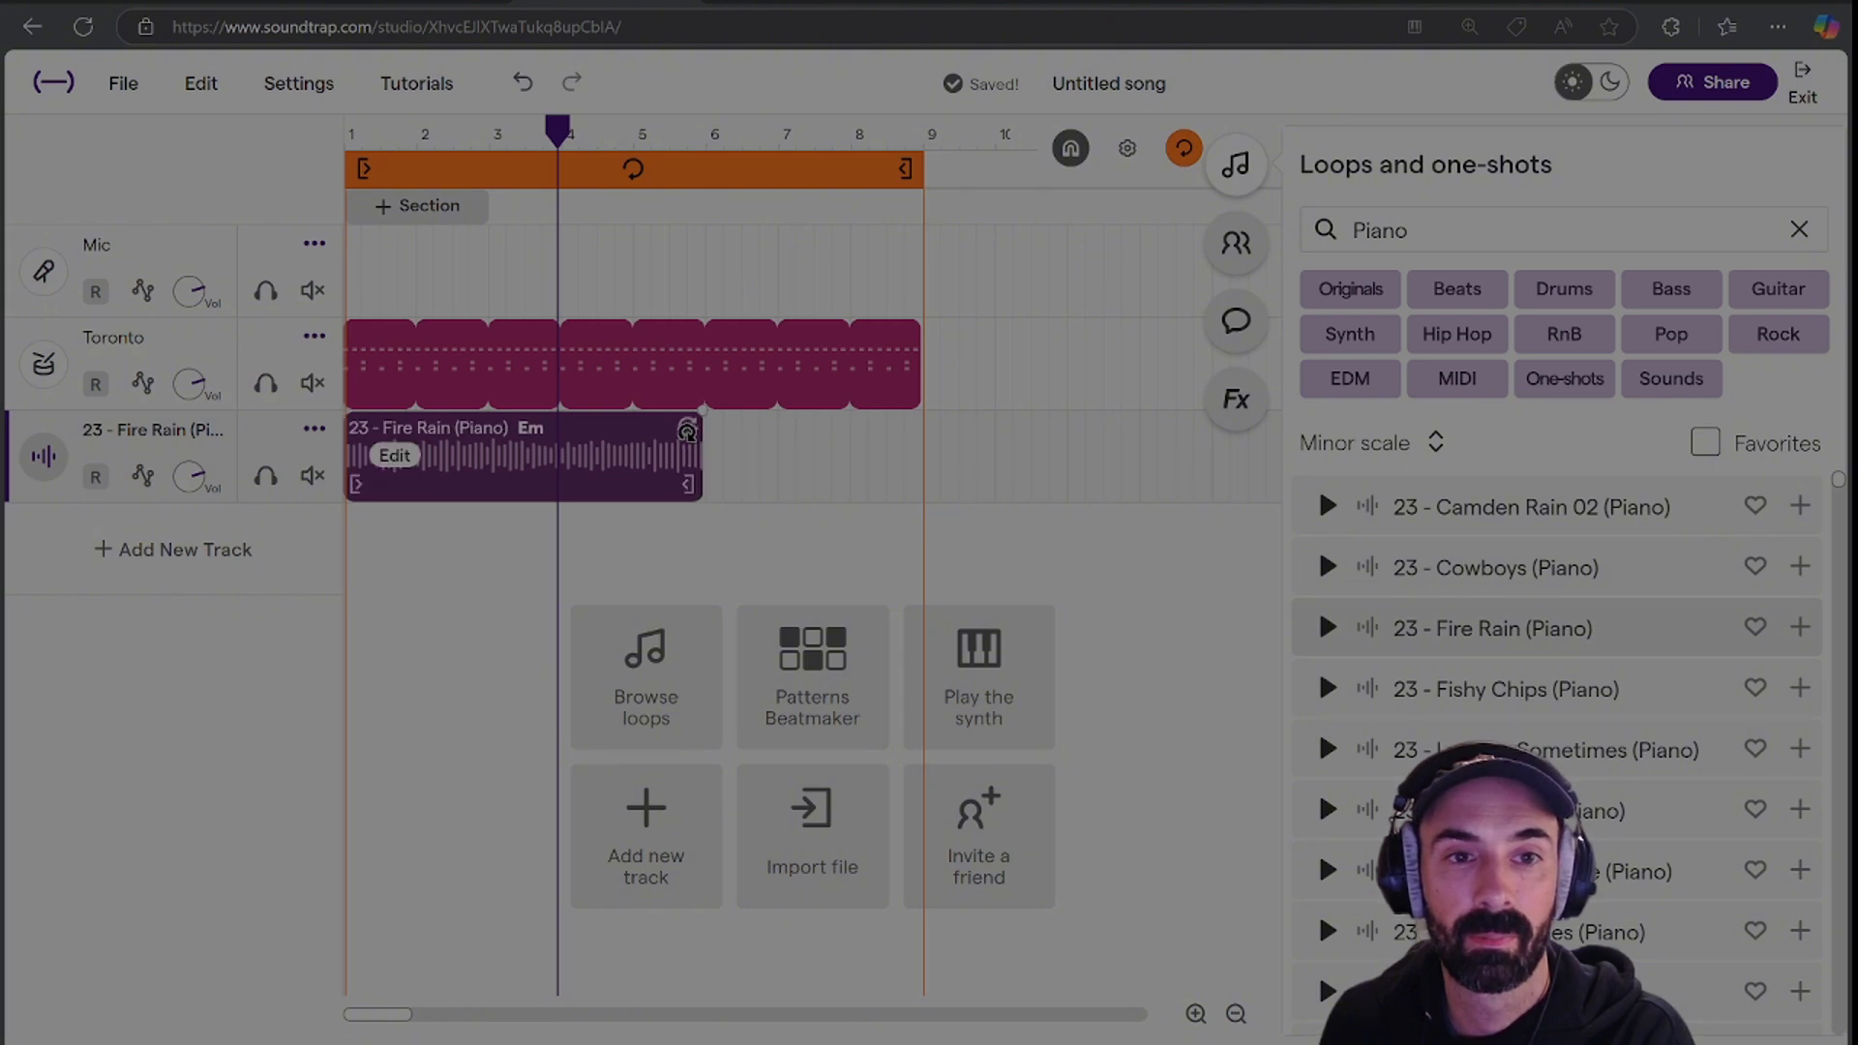
pyautogui.moveTo(721, 430); pyautogui.dragTo(672, 425)
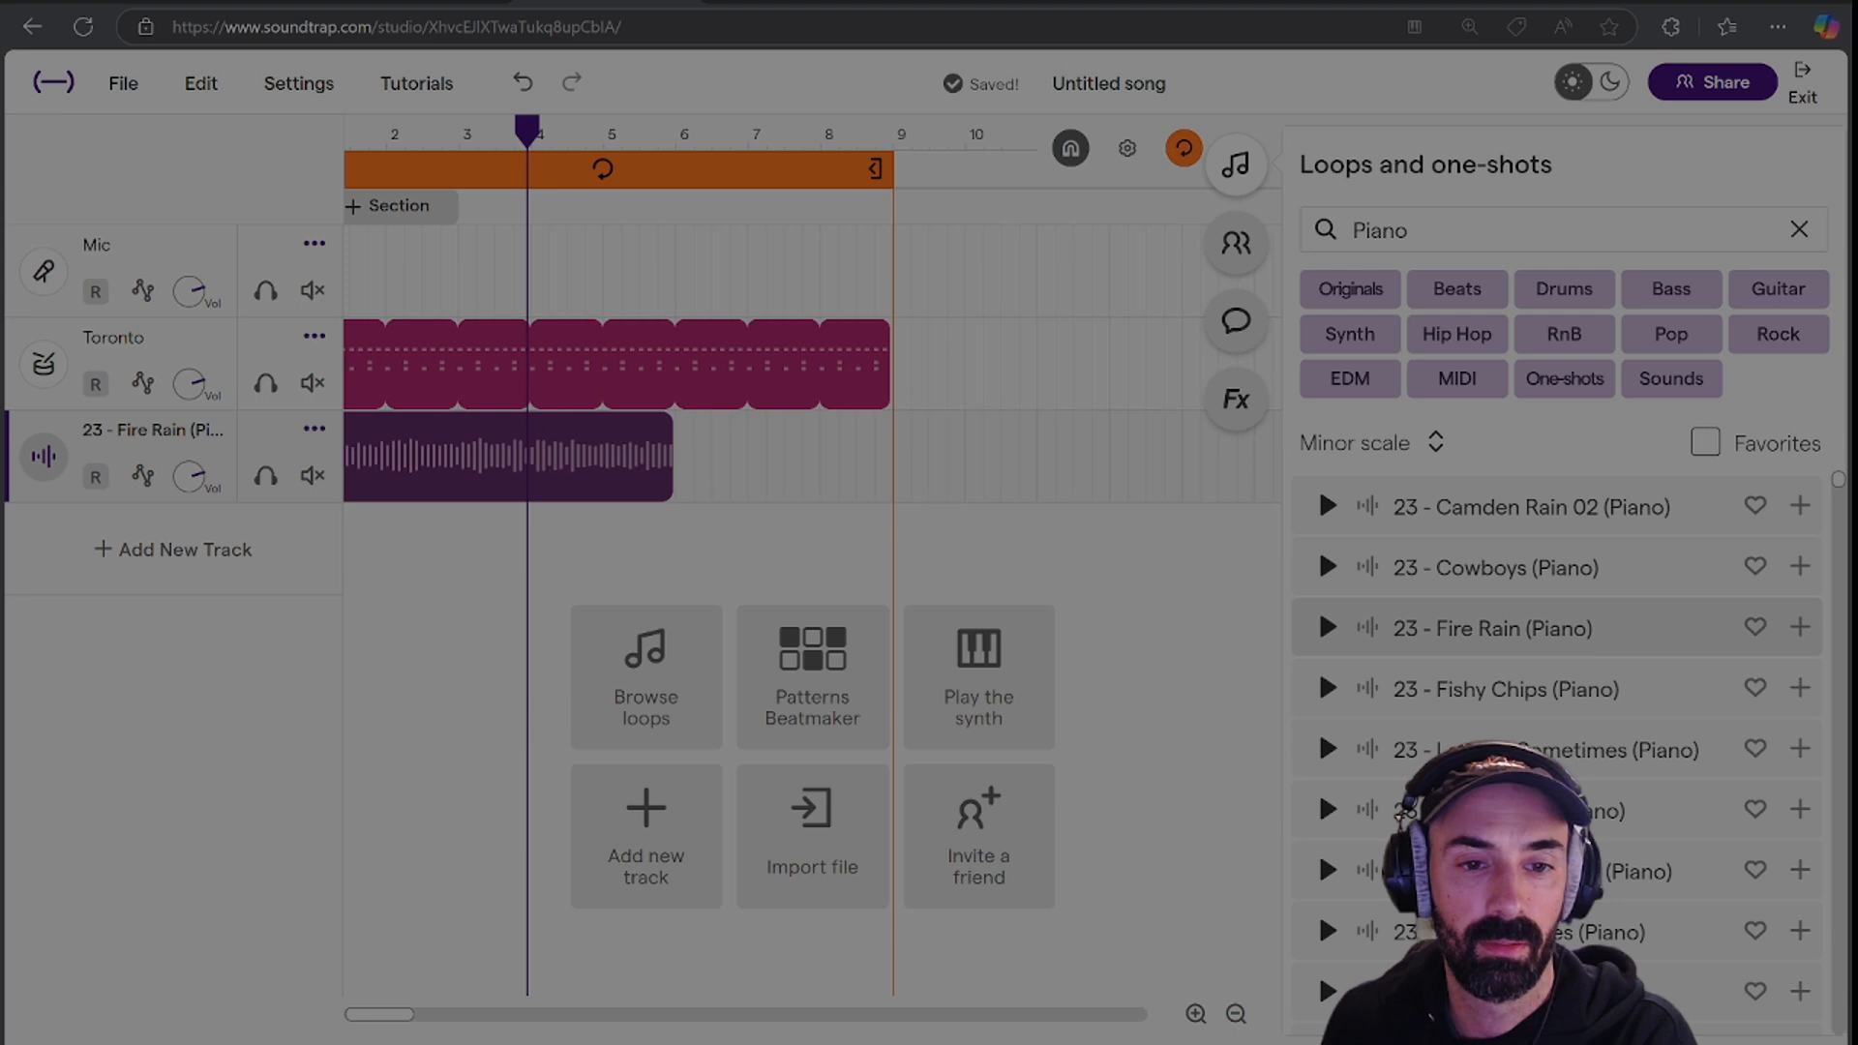
pyautogui.press('Return')
pyautogui.press('space')
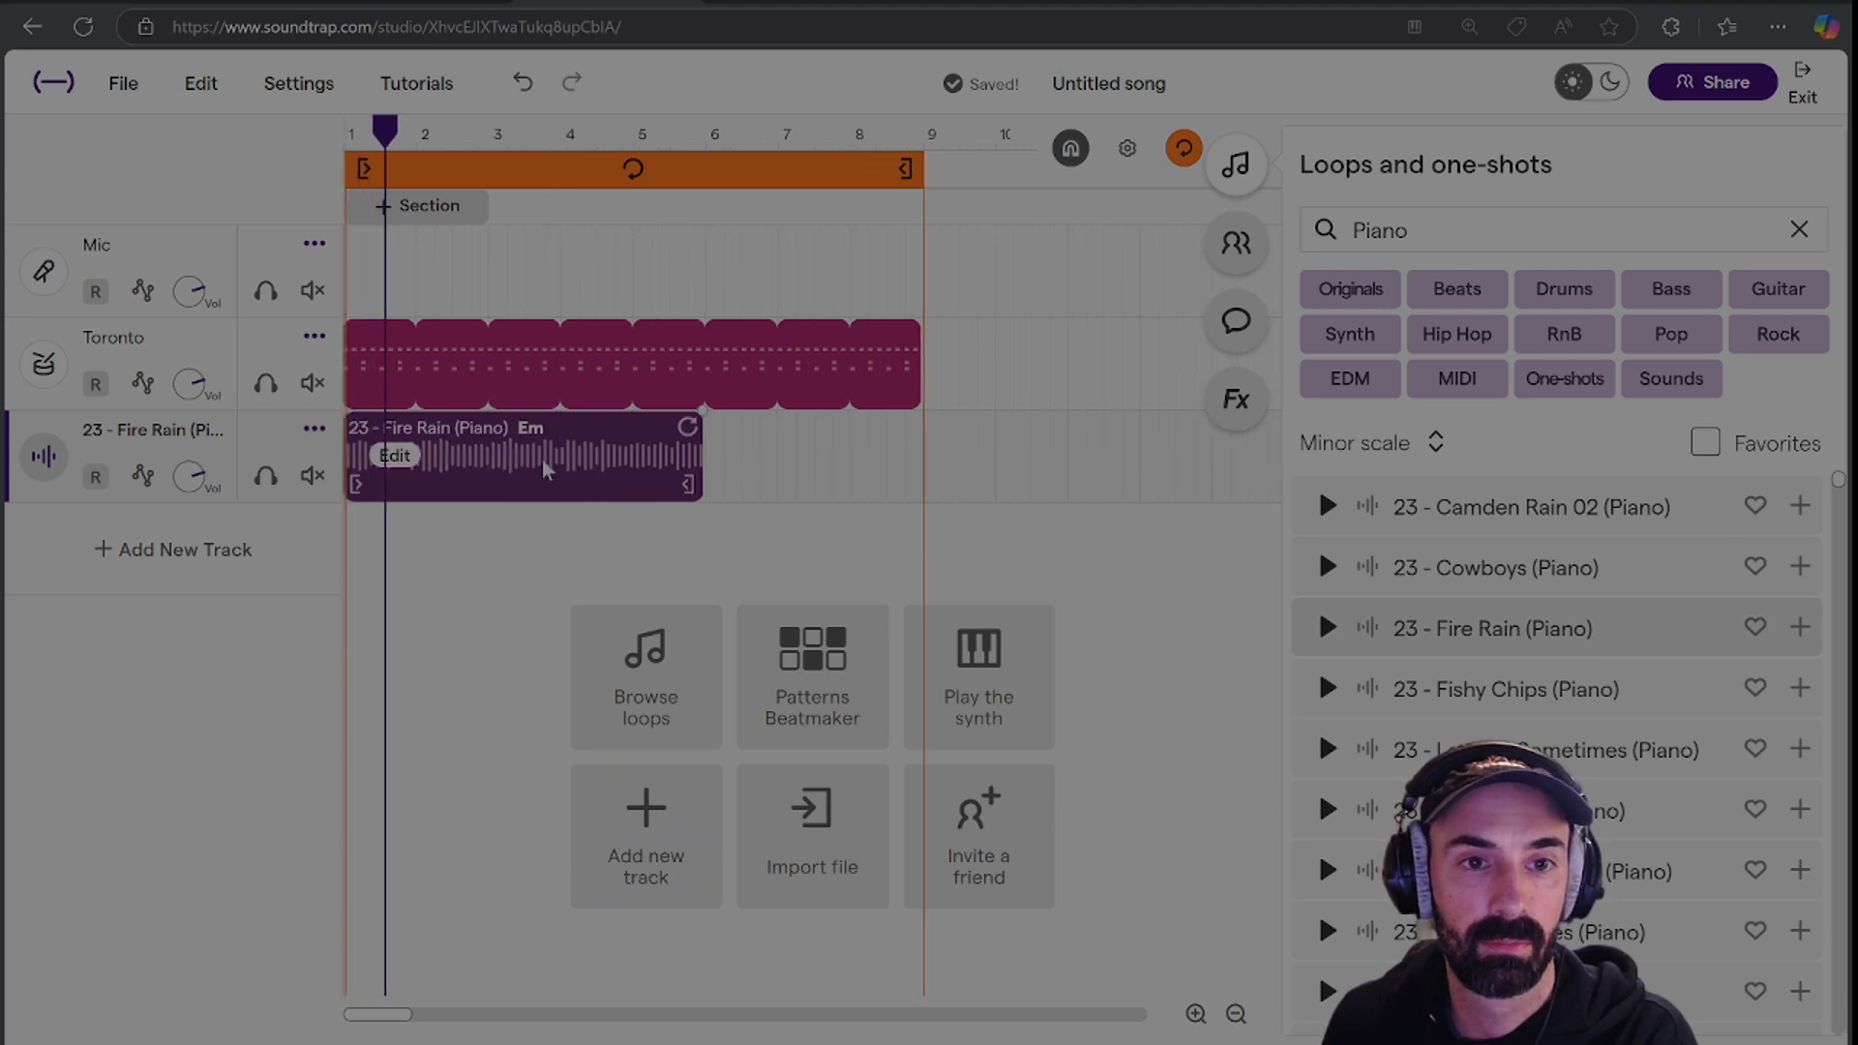
# Move the piano region to start at bar 4 and extend its beginning back to bar 1.
pyautogui.moveTo(541, 461); pyautogui.dragTo(682, 474)
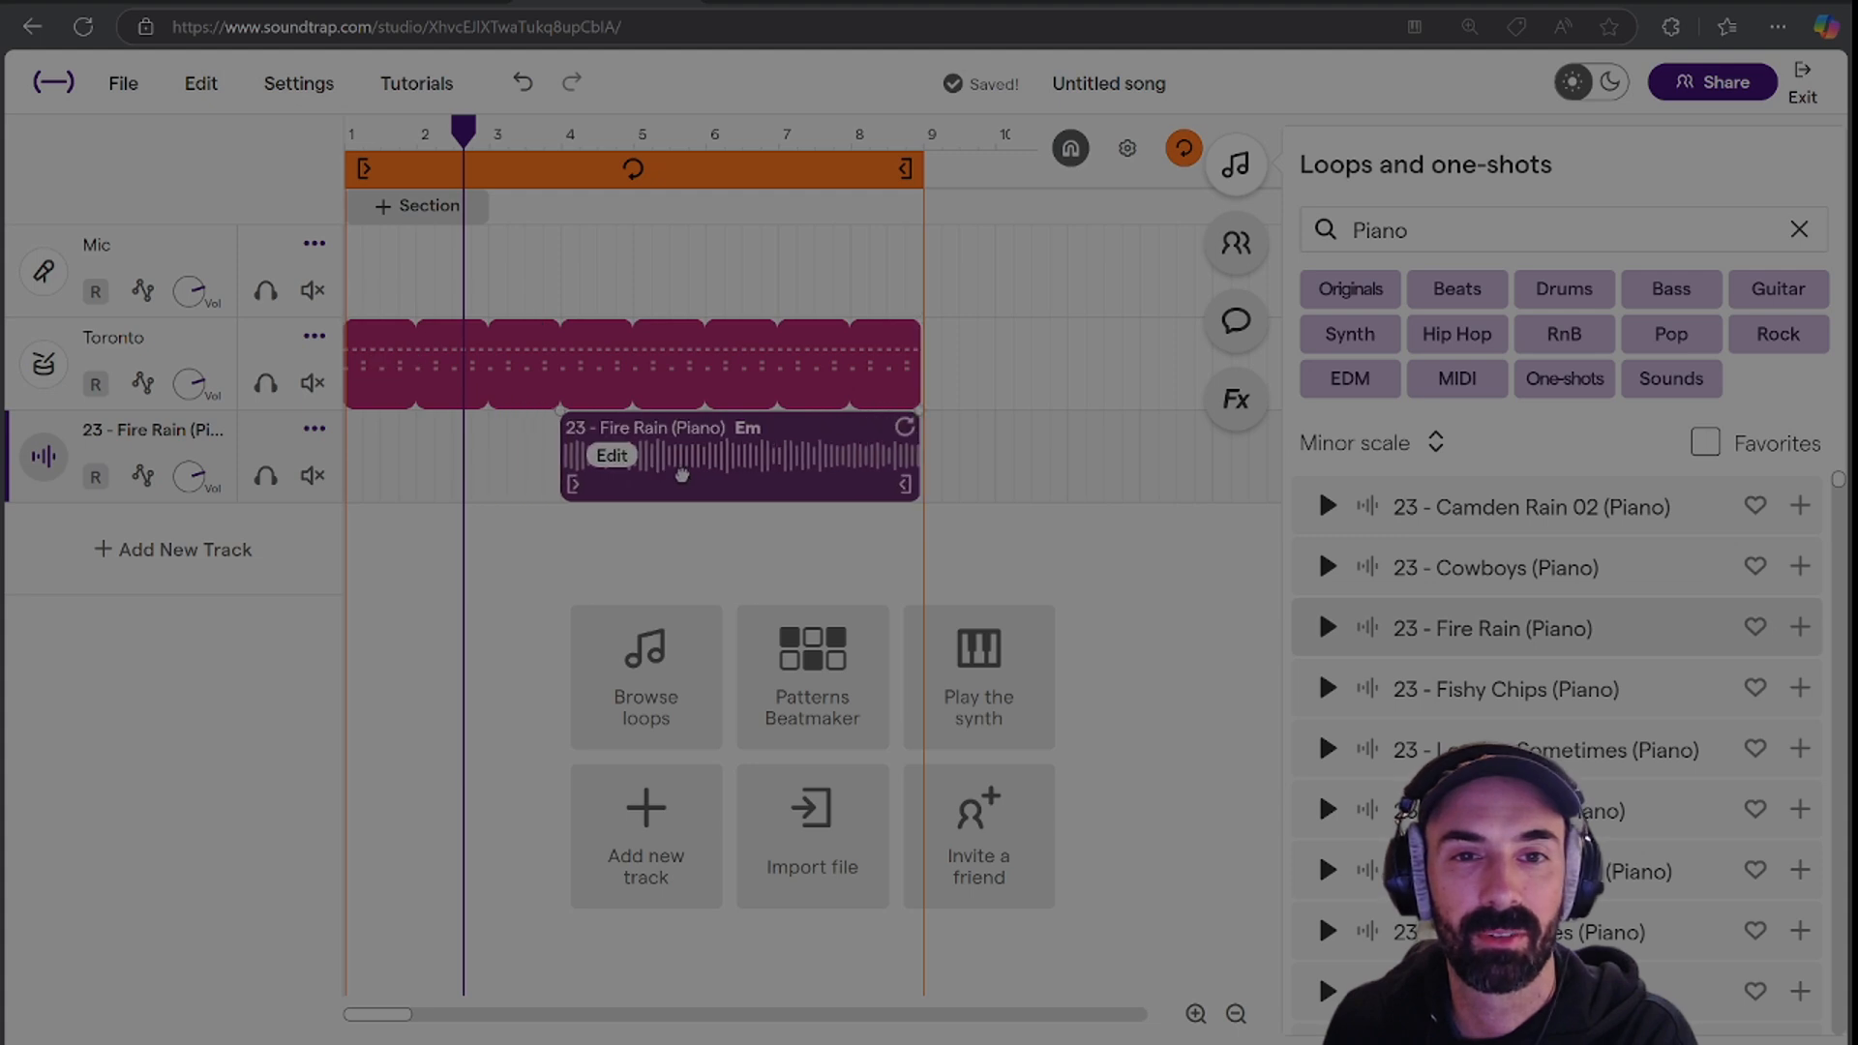
pyautogui.moveTo(563, 484); pyautogui.dragTo(494, 468)
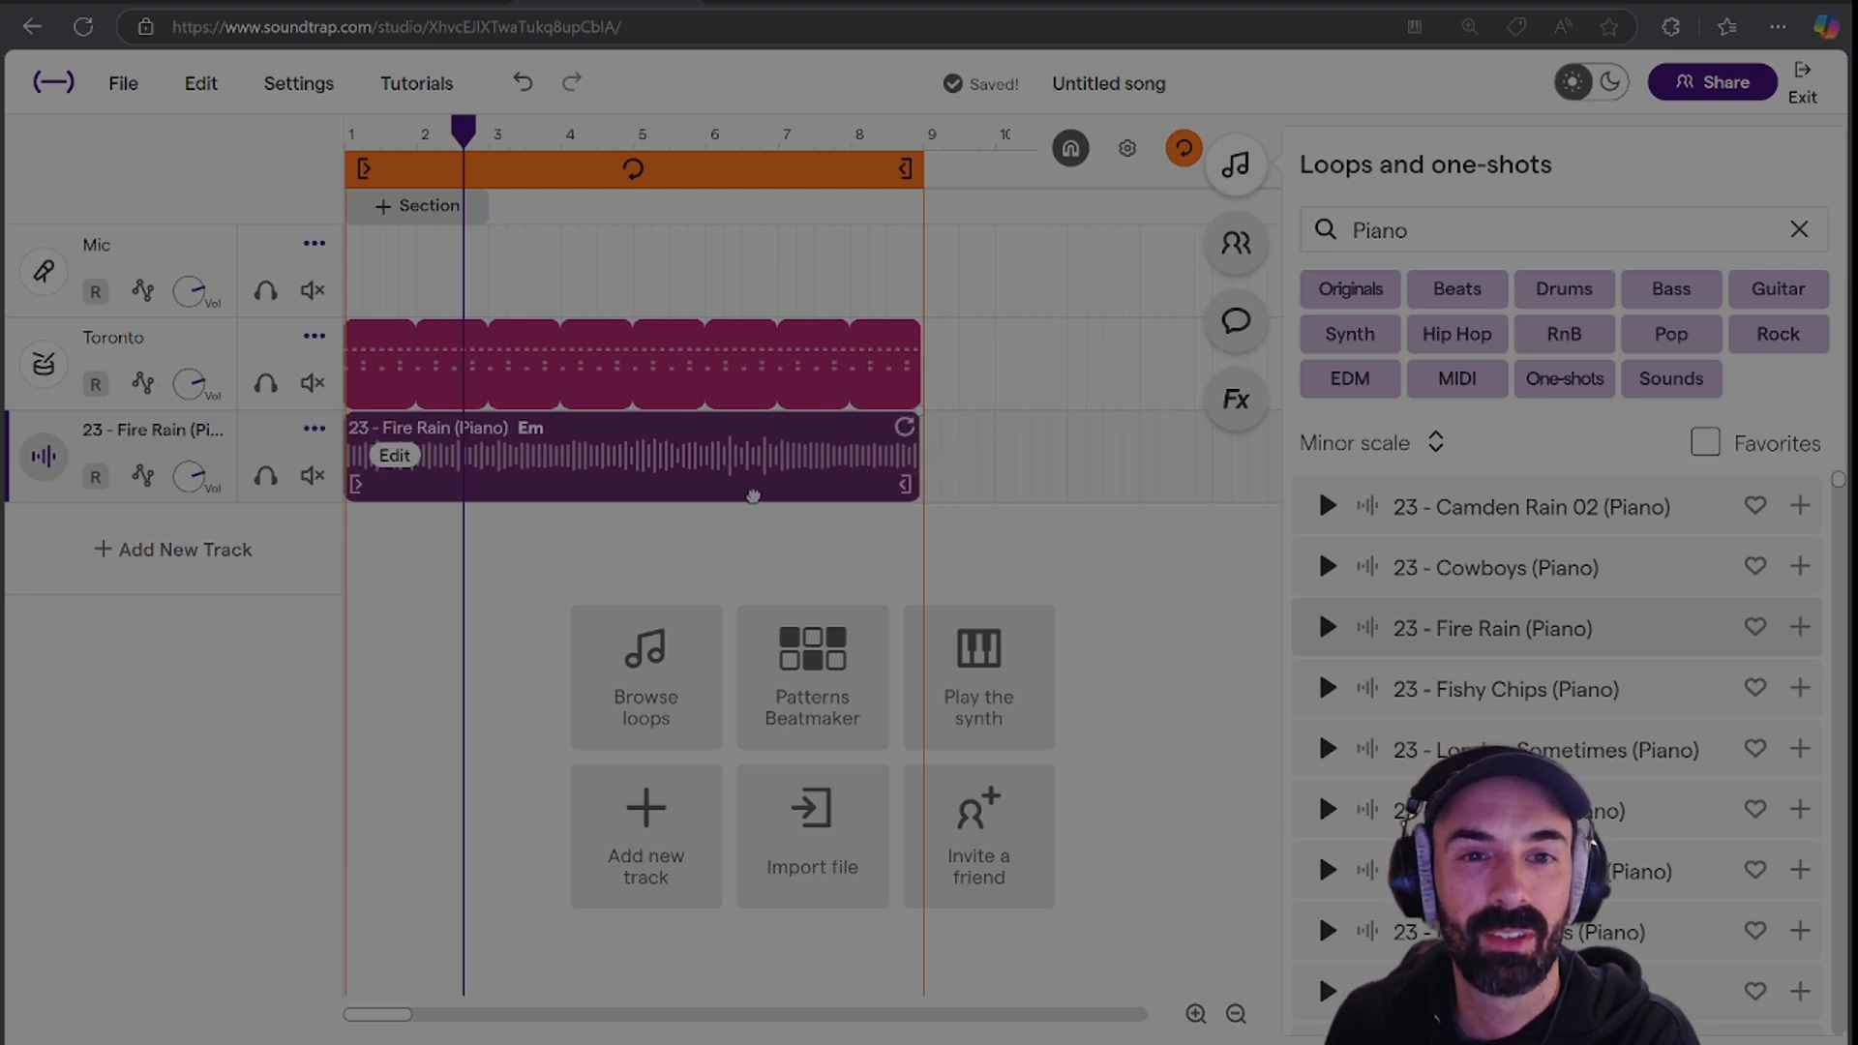
pyautogui.moveTo(733, 484); pyautogui.dragTo(580, 505)
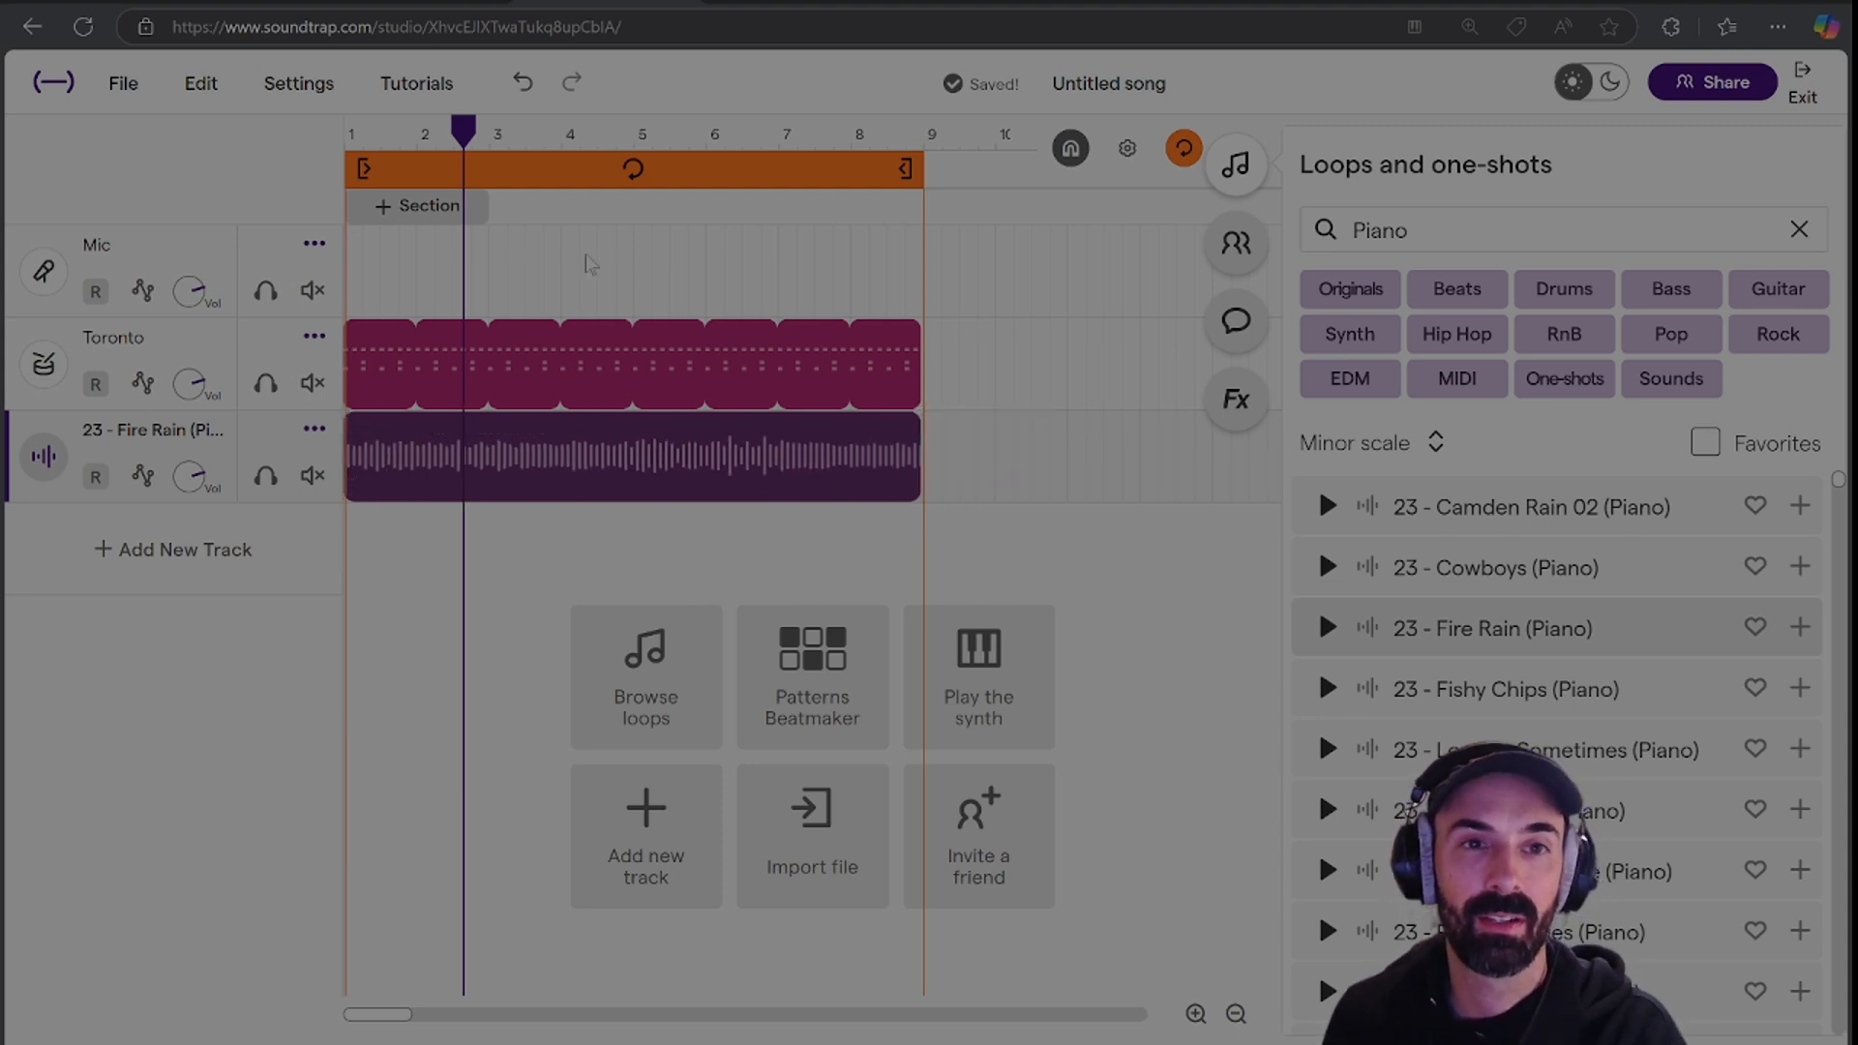
# Split the piano region at bar 4 and delete the part after the split.
pyautogui.click(349, 141)
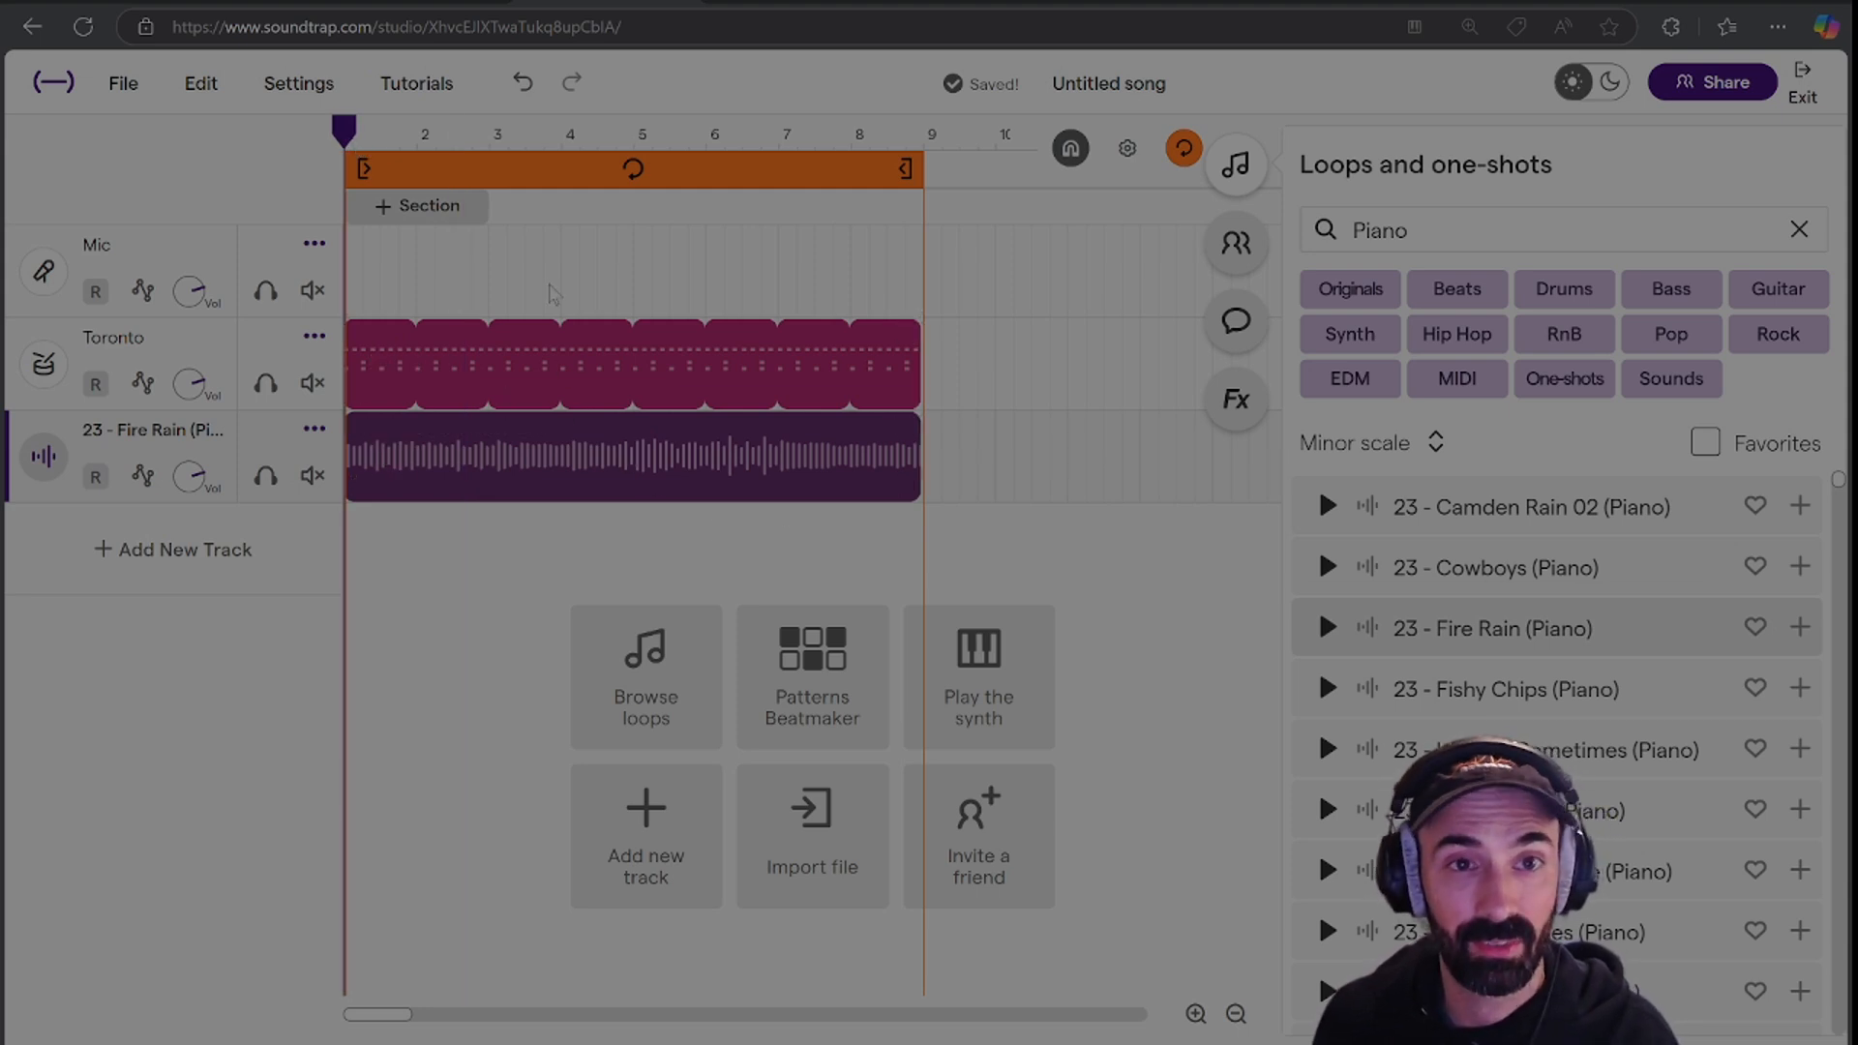
pyautogui.click(585, 146)
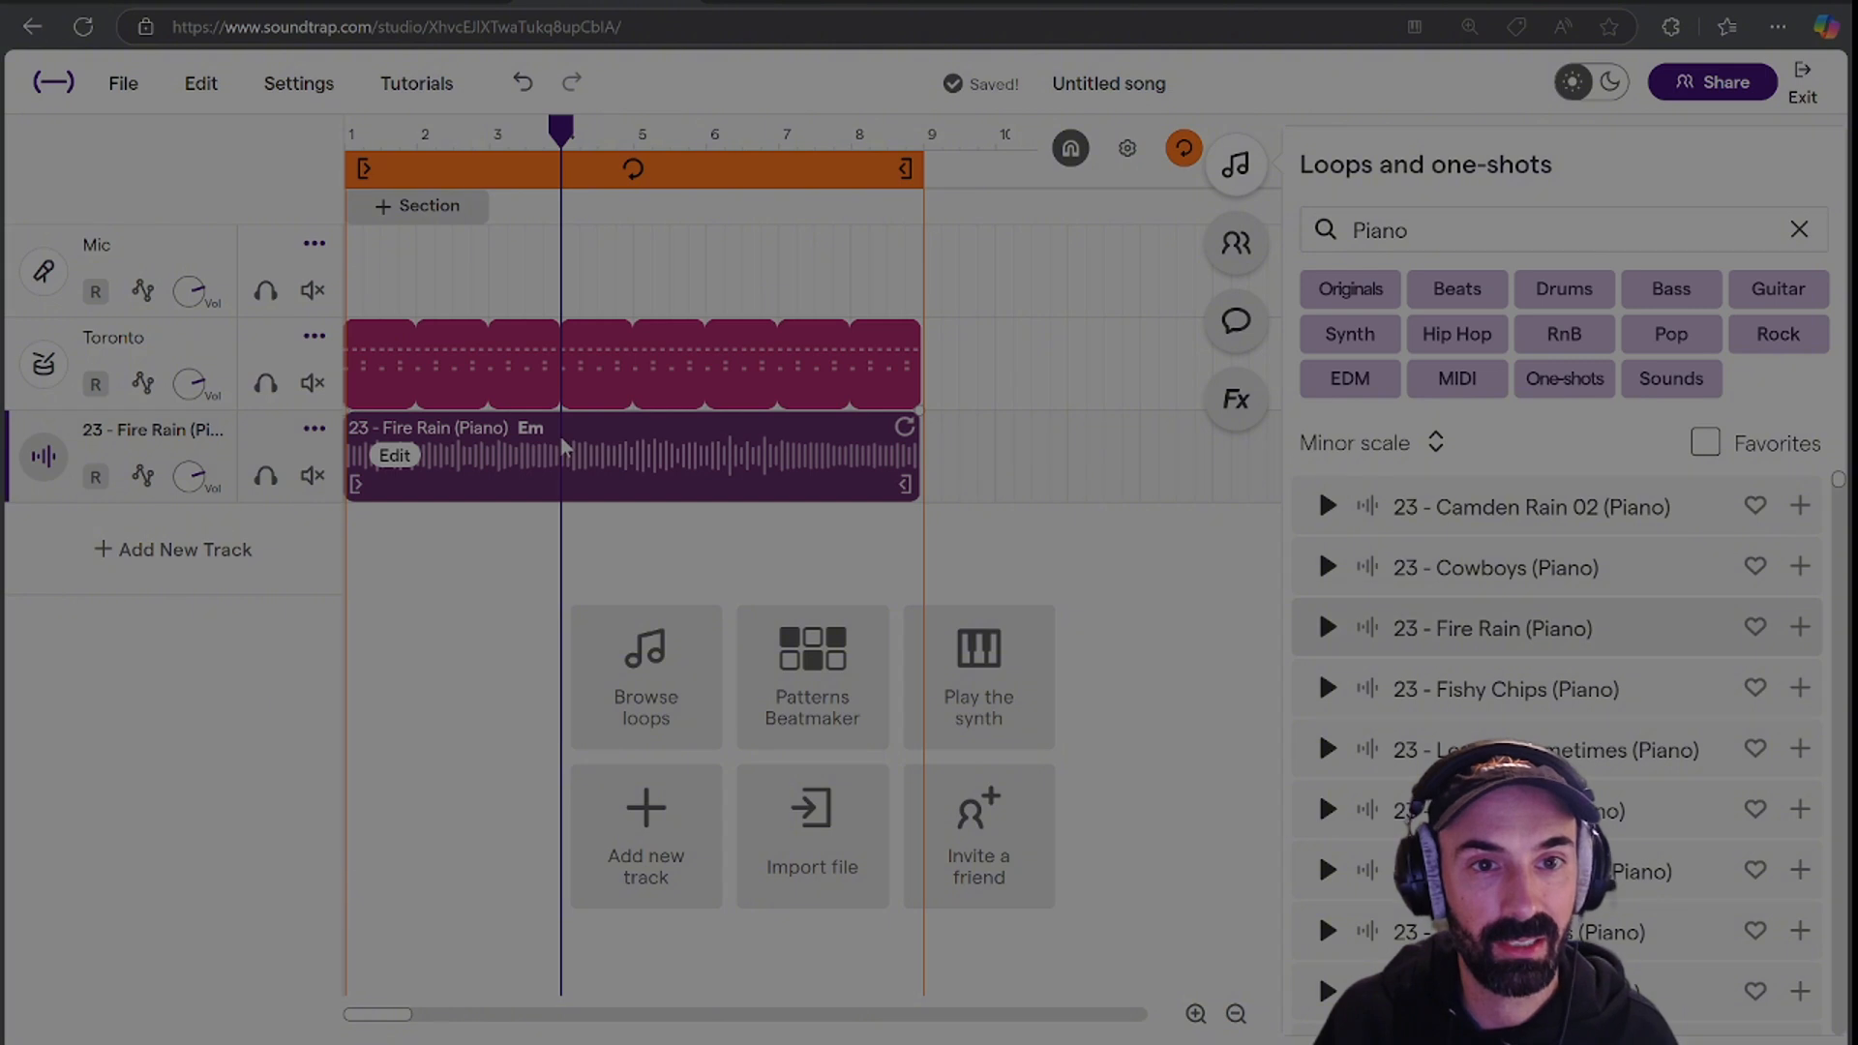
pyautogui.hotkey('ctrl', 'e')
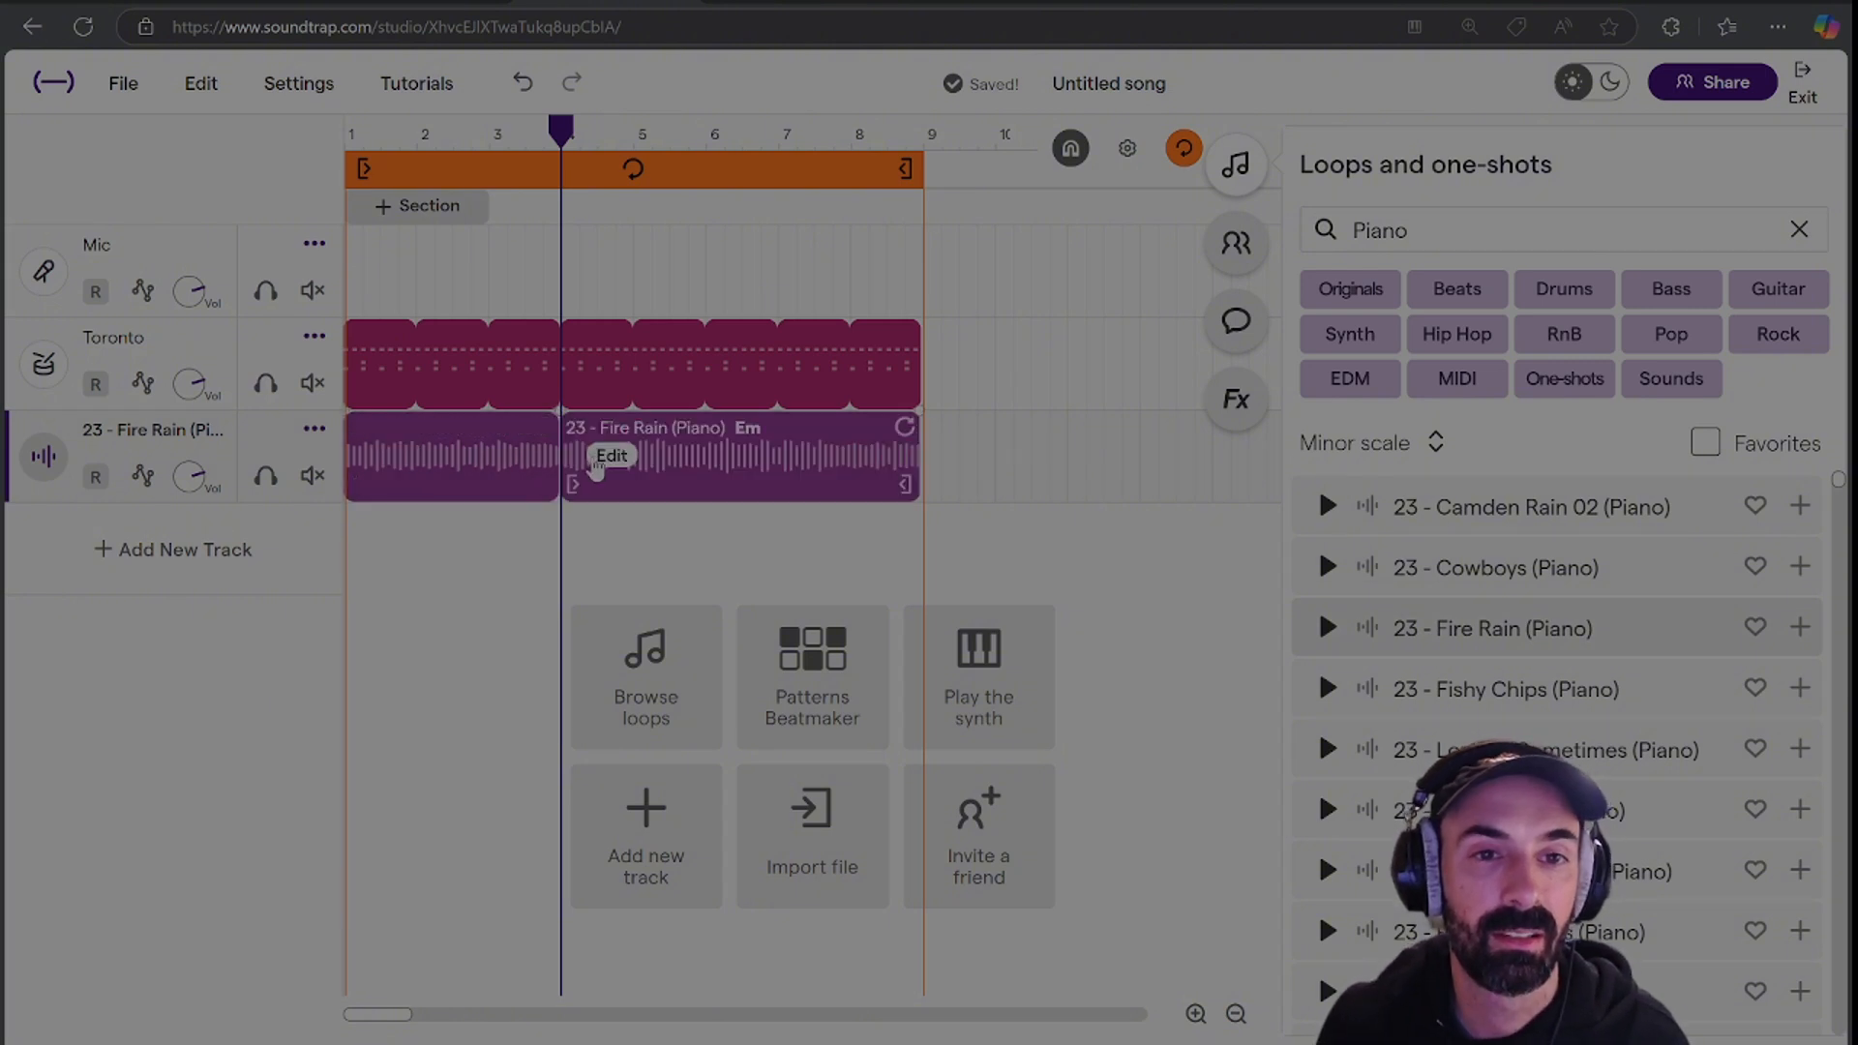
pyautogui.click(688, 461)
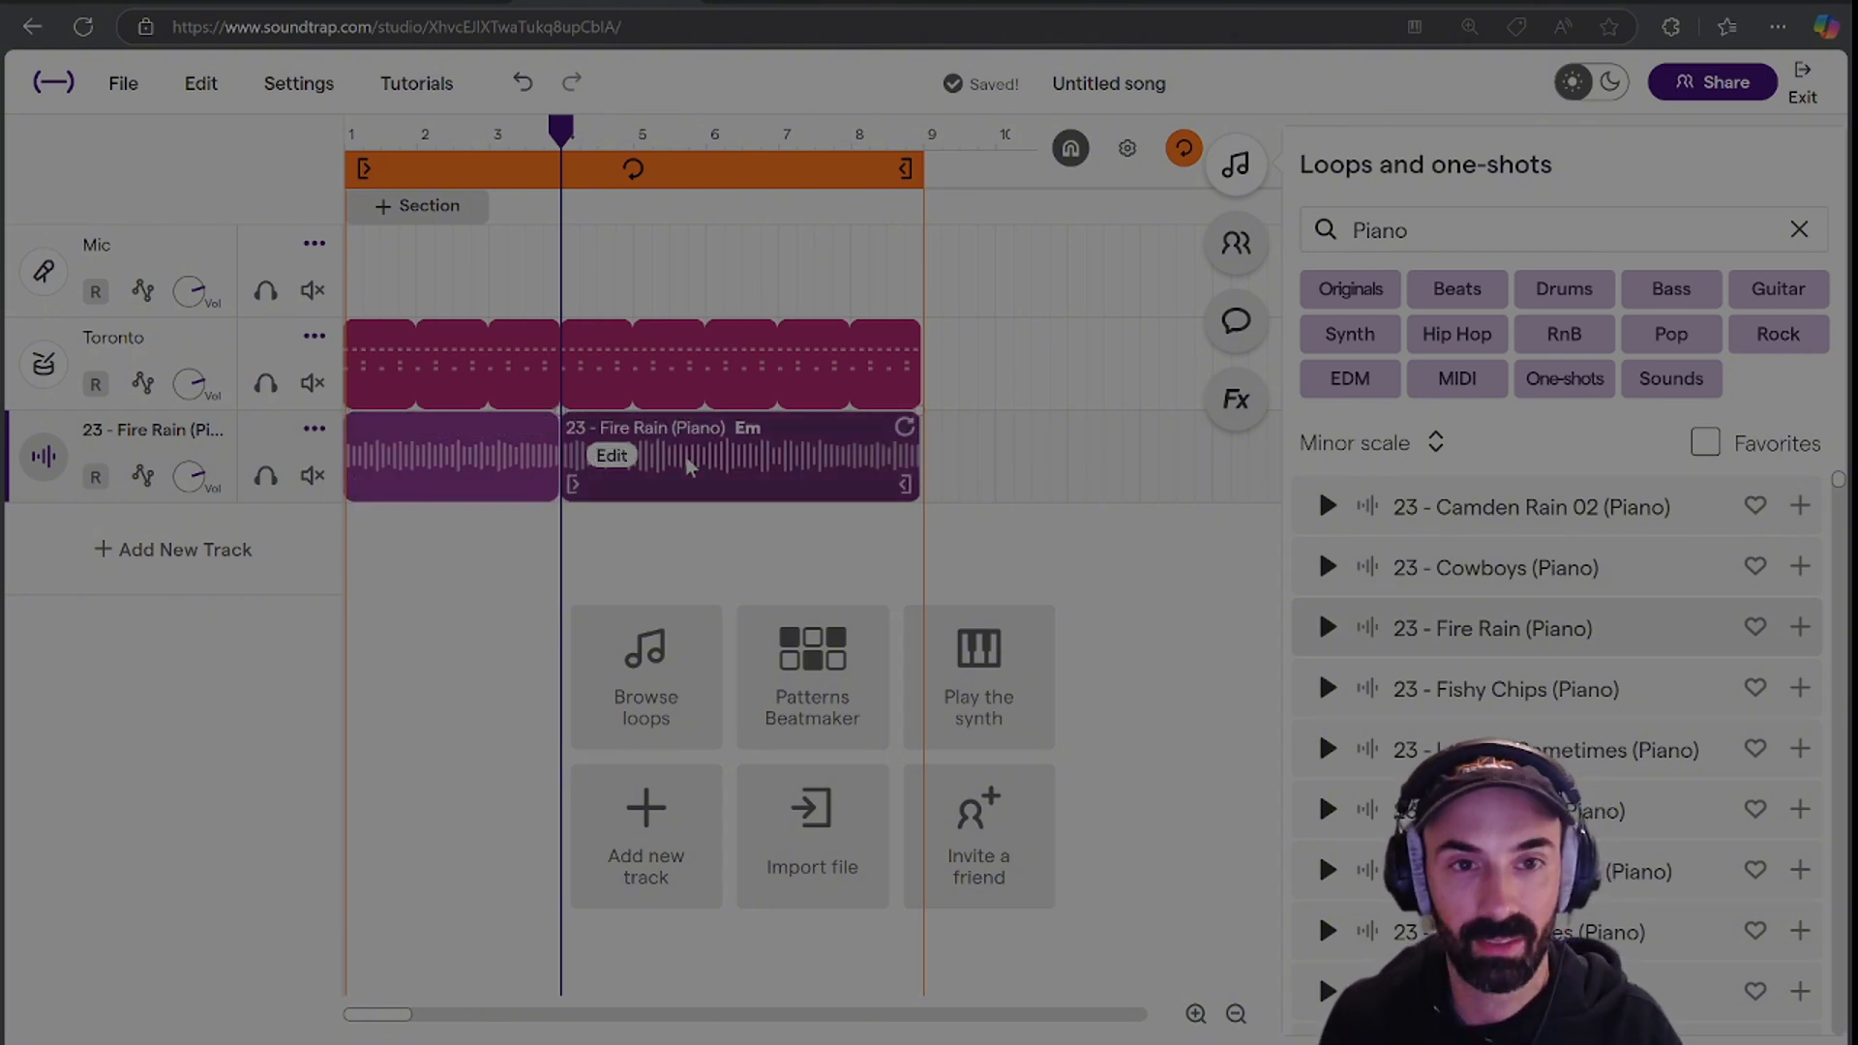
pyautogui.press('Delete')
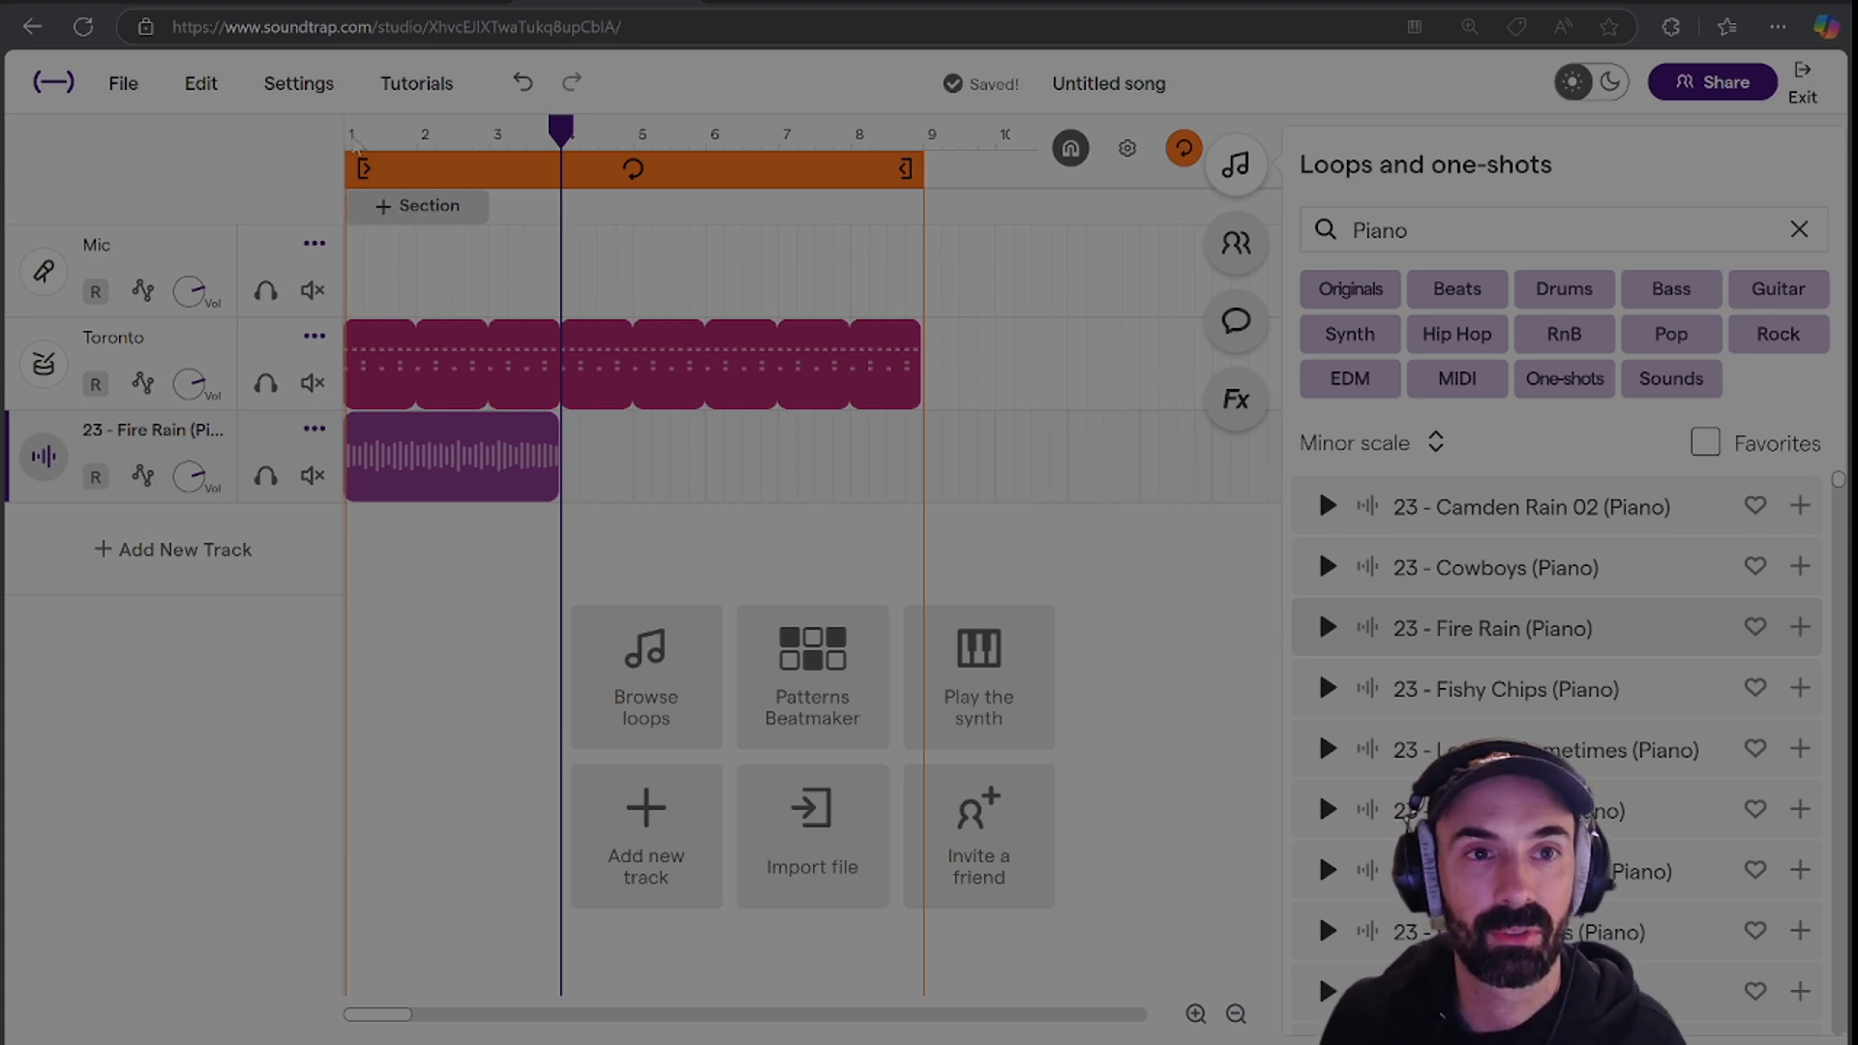
# Play the song from the start past the end of the shortened piano region, and stop playback.
pyautogui.click(354, 140)
pyautogui.press('space')
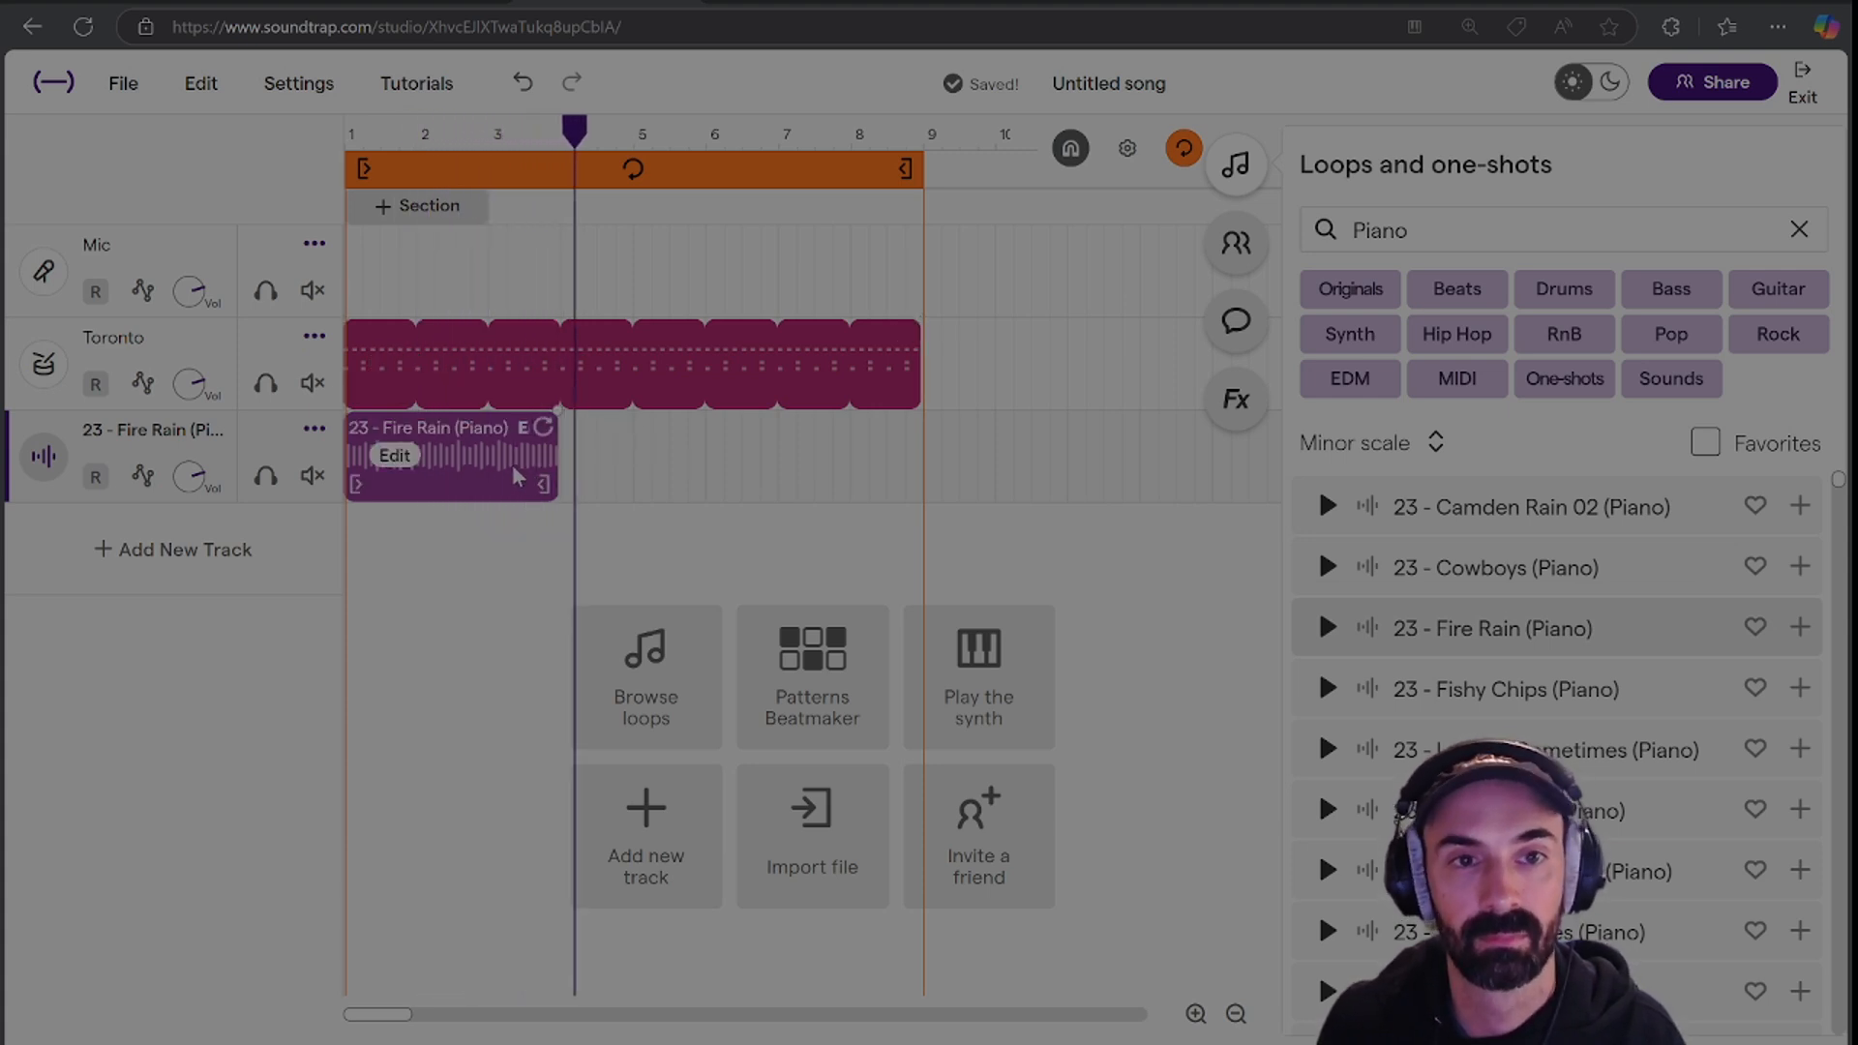
pyautogui.press('space')
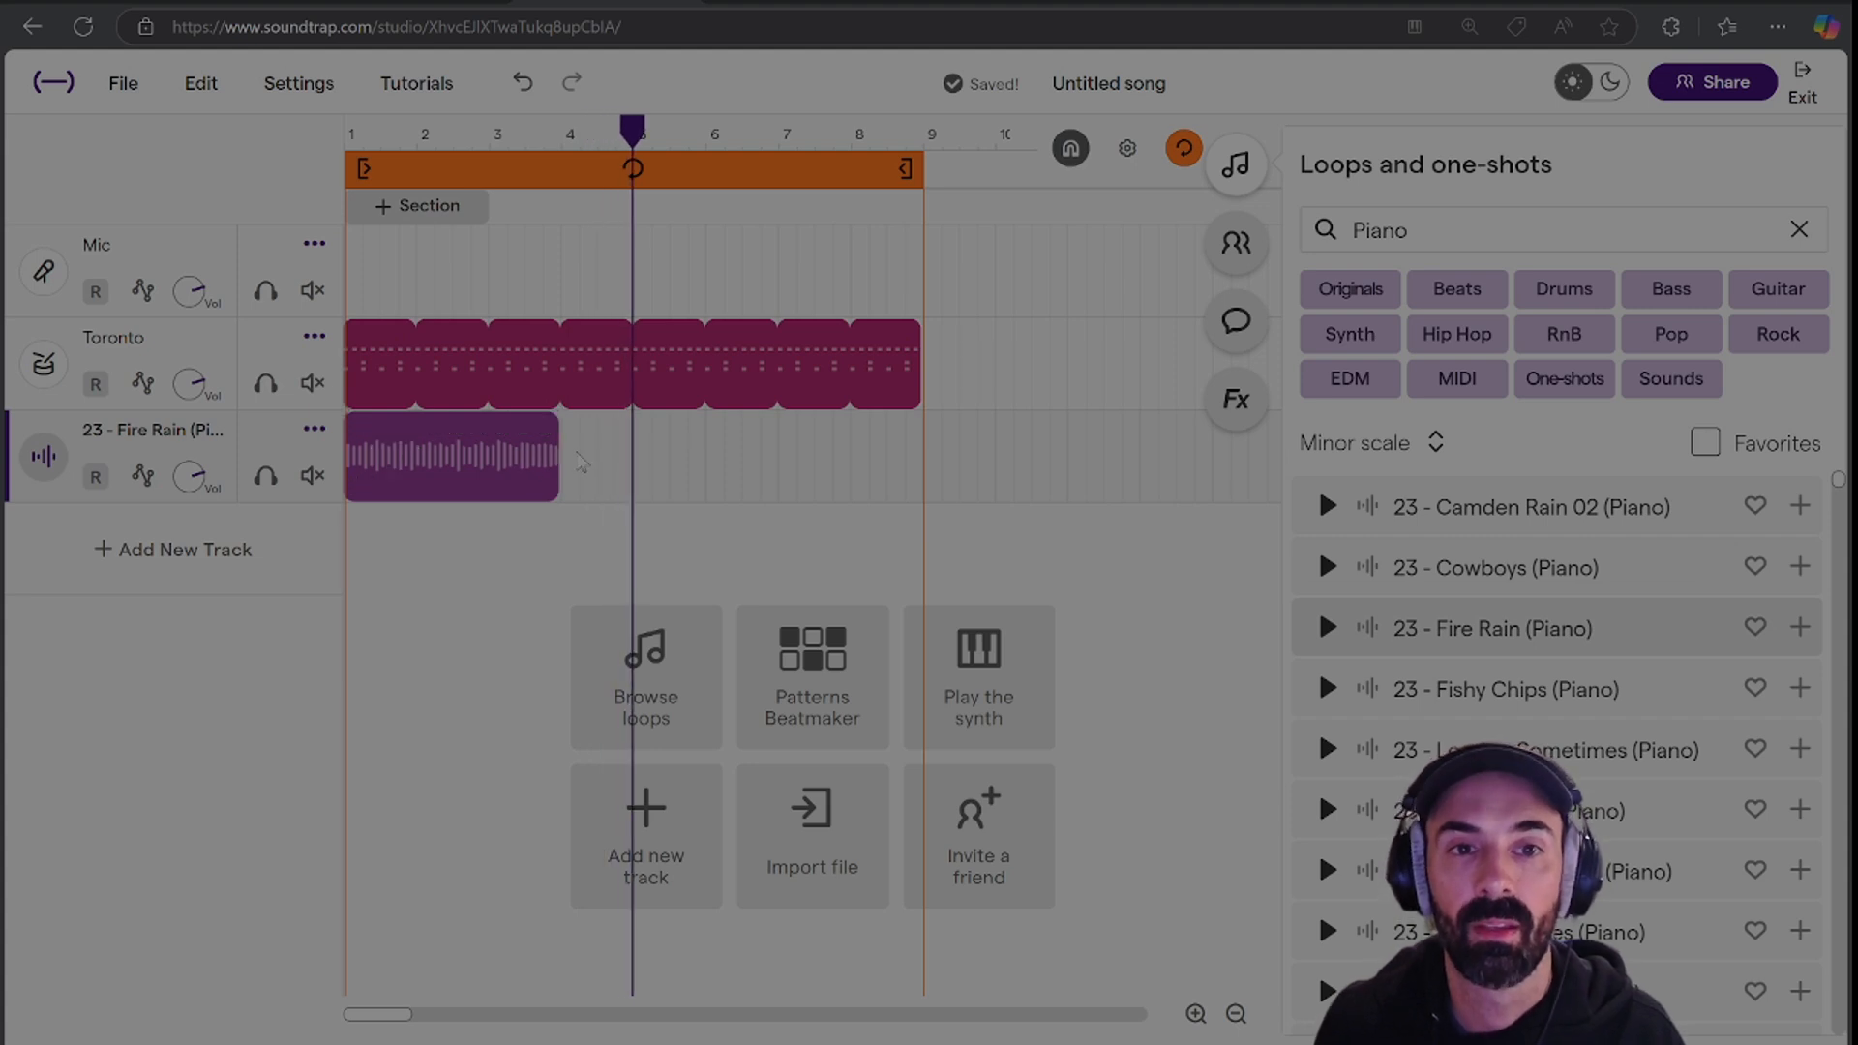
# Paste a copy of the three-bar piano region at bar 5 and play the song from the start.
pyautogui.click(580, 478)
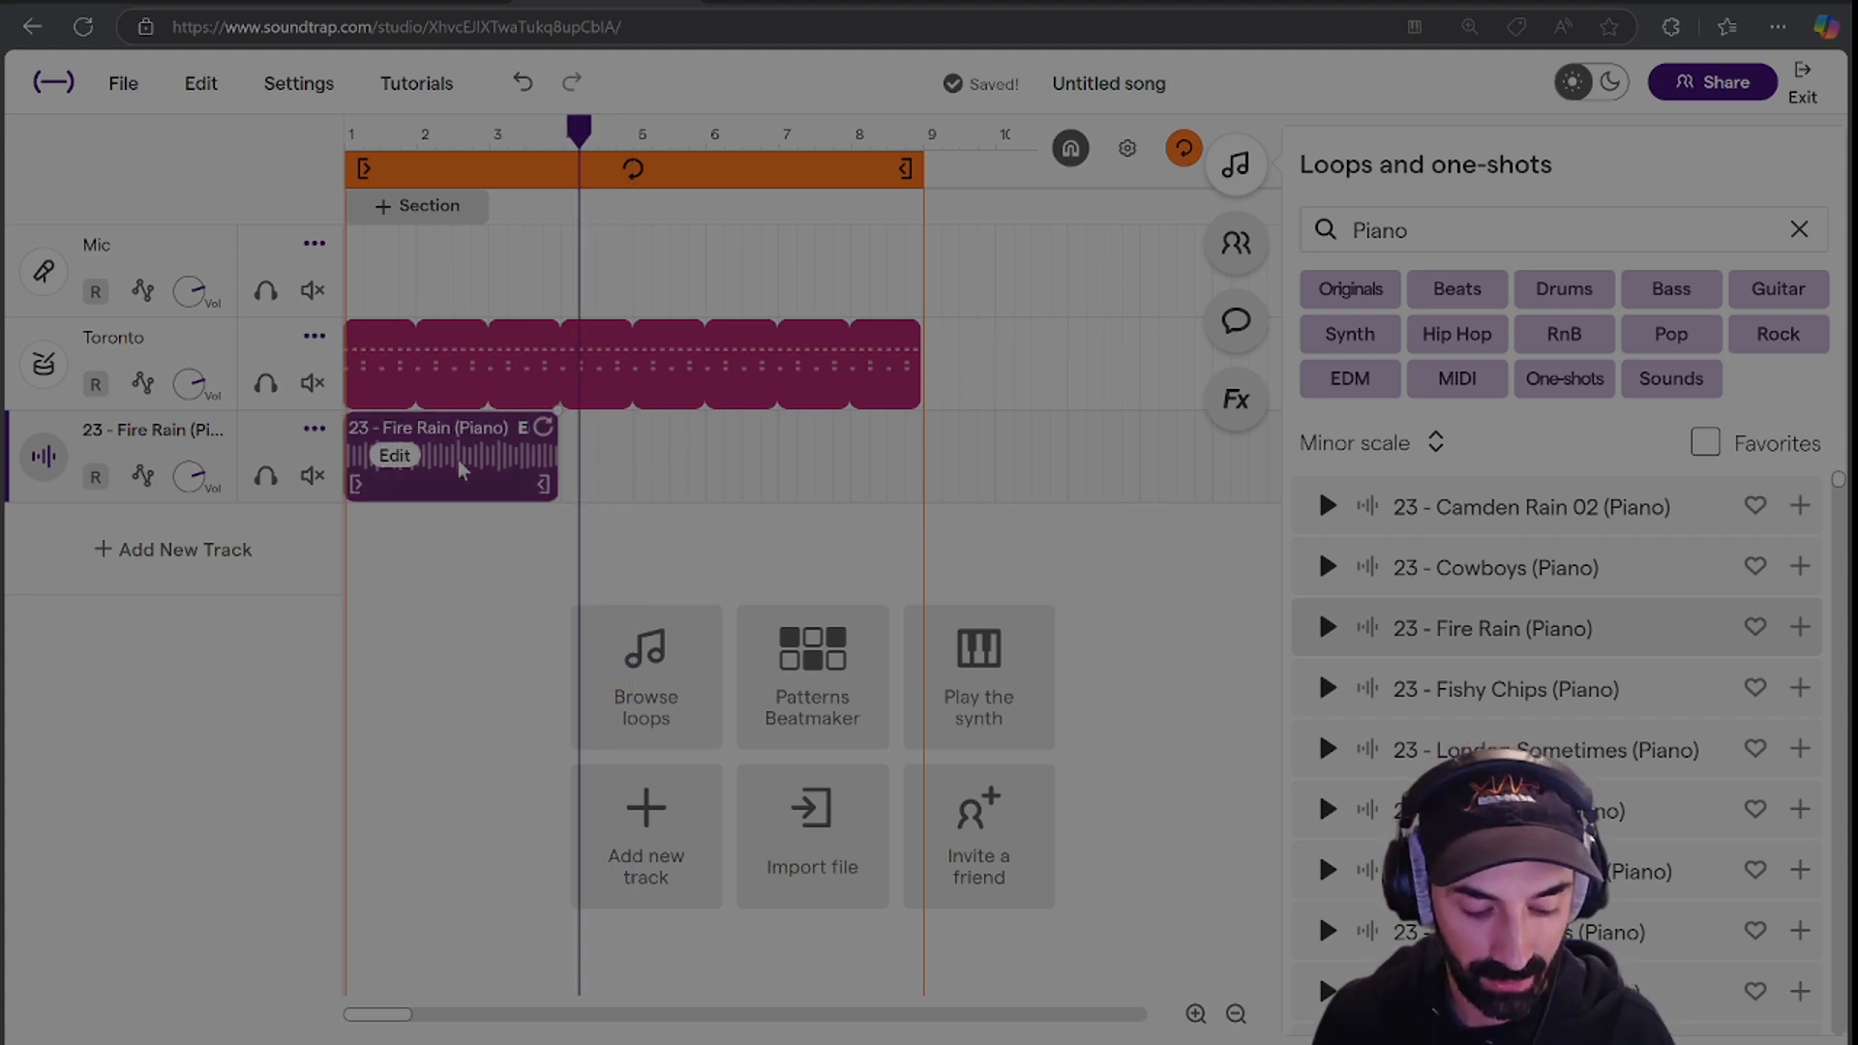
pyautogui.click(635, 136)
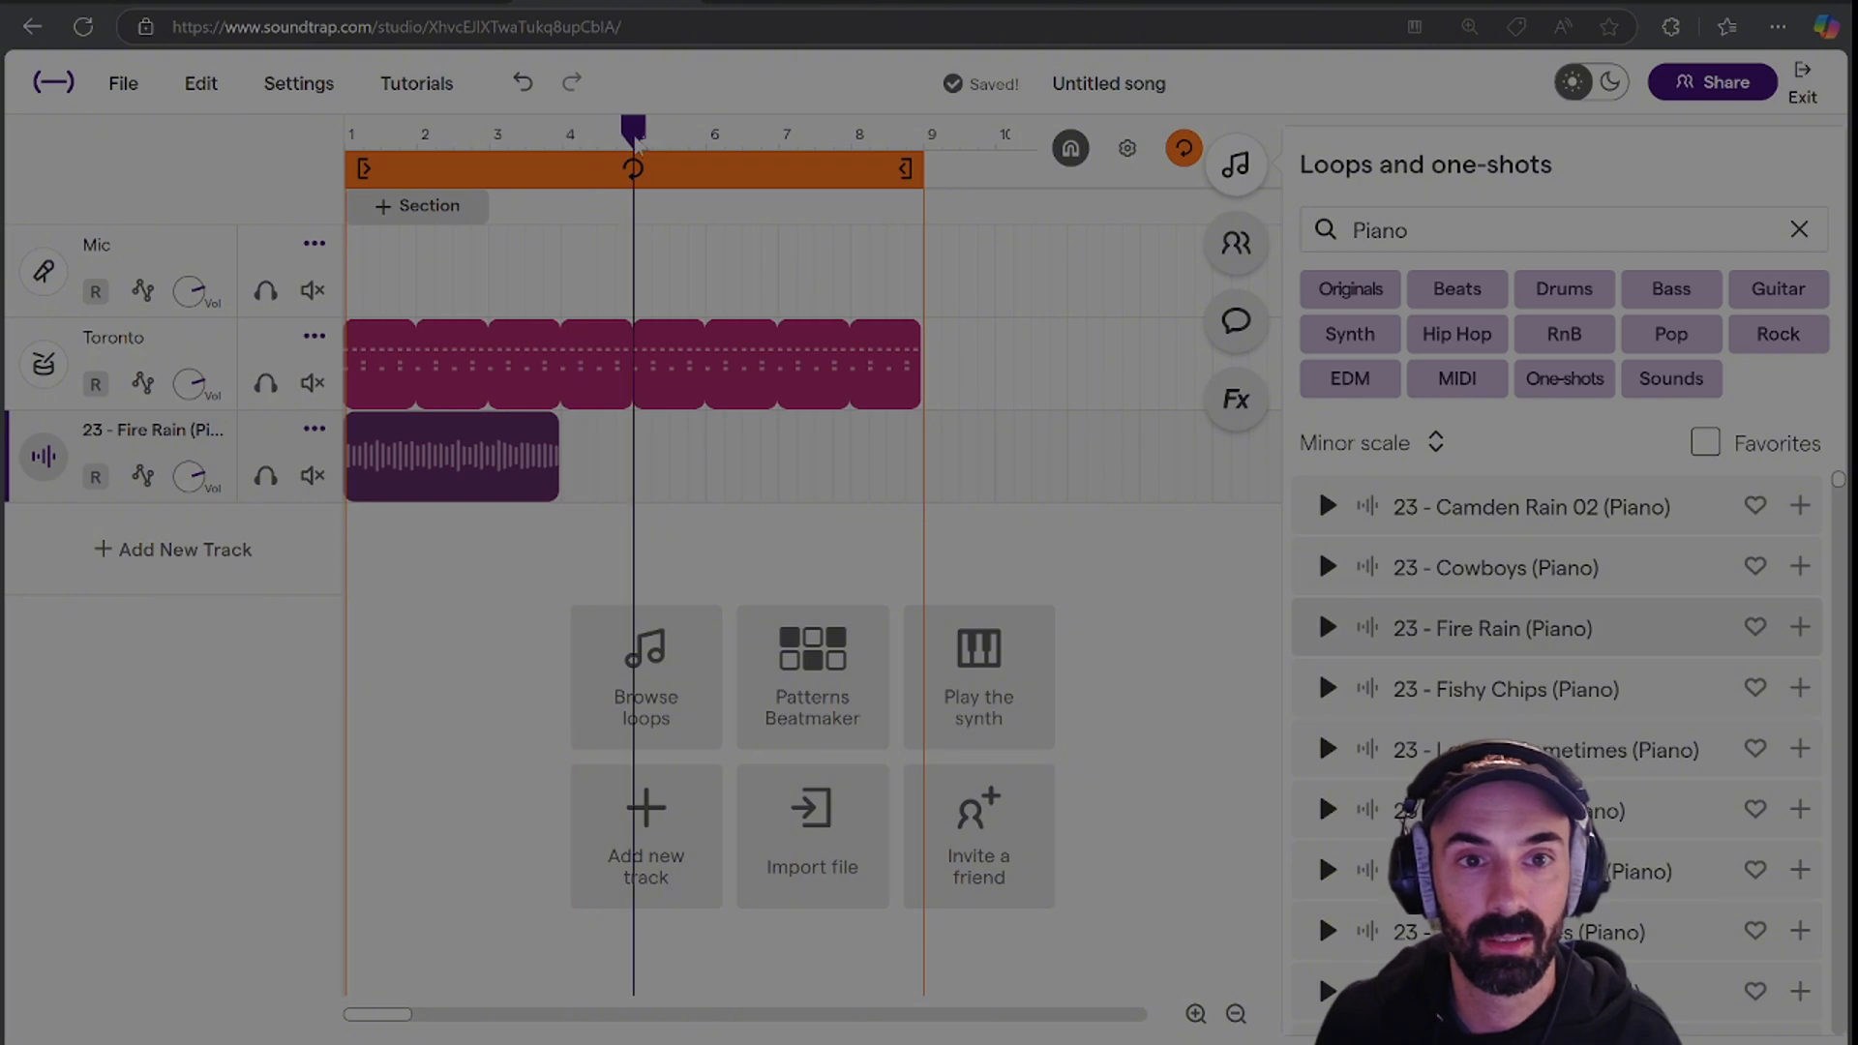
pyautogui.hotkey('ctrl', 'v')
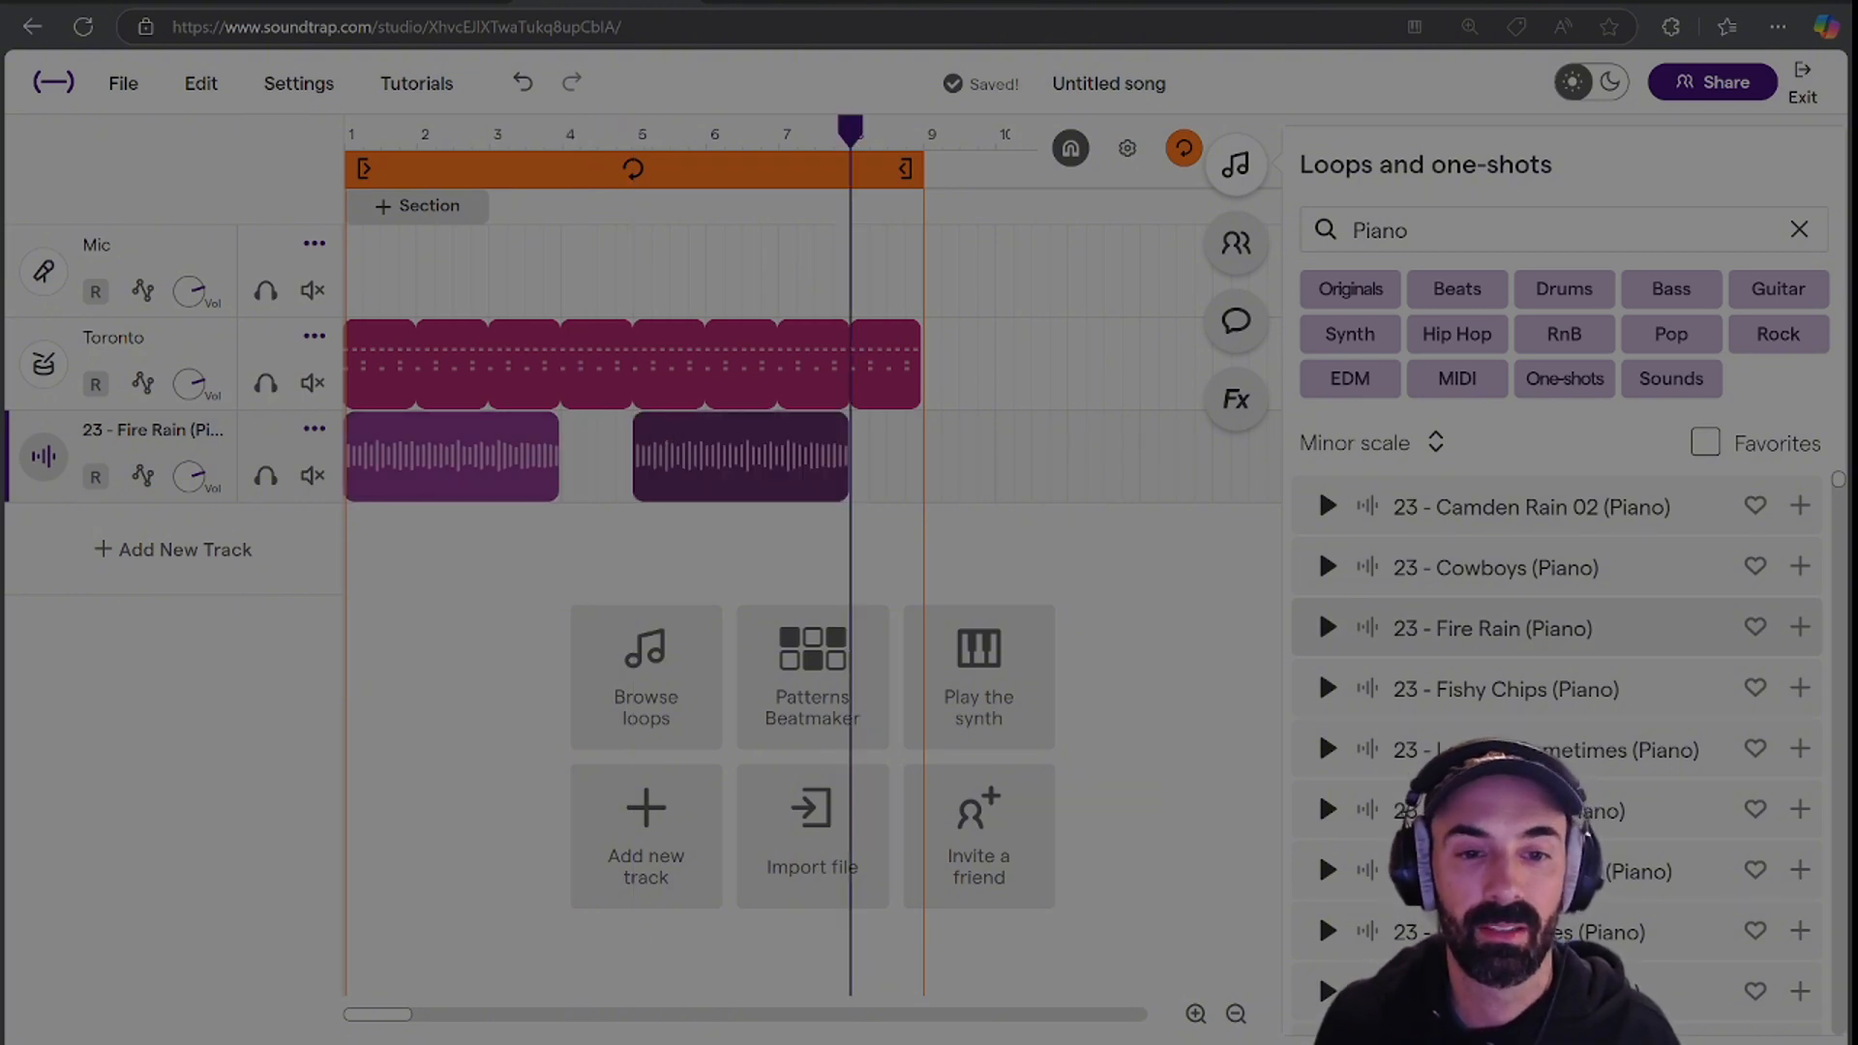
pyautogui.press('Return')
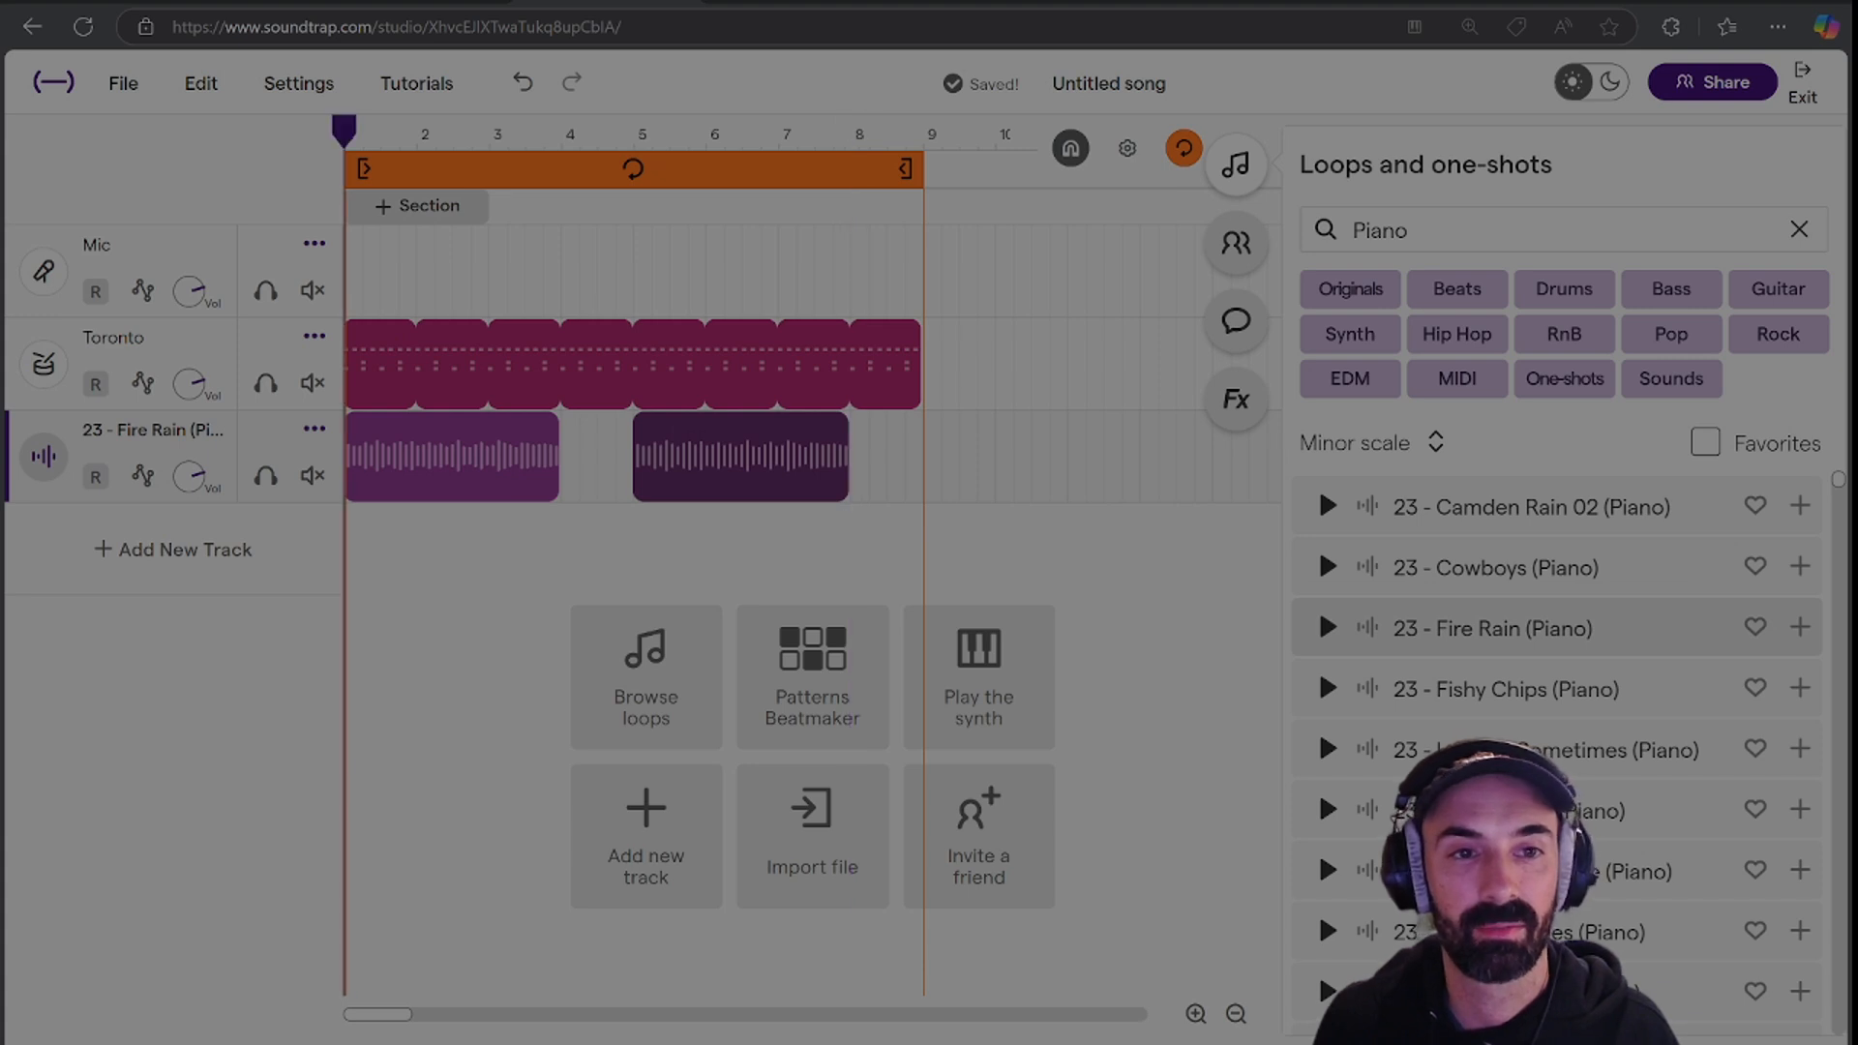
pyautogui.press('space')
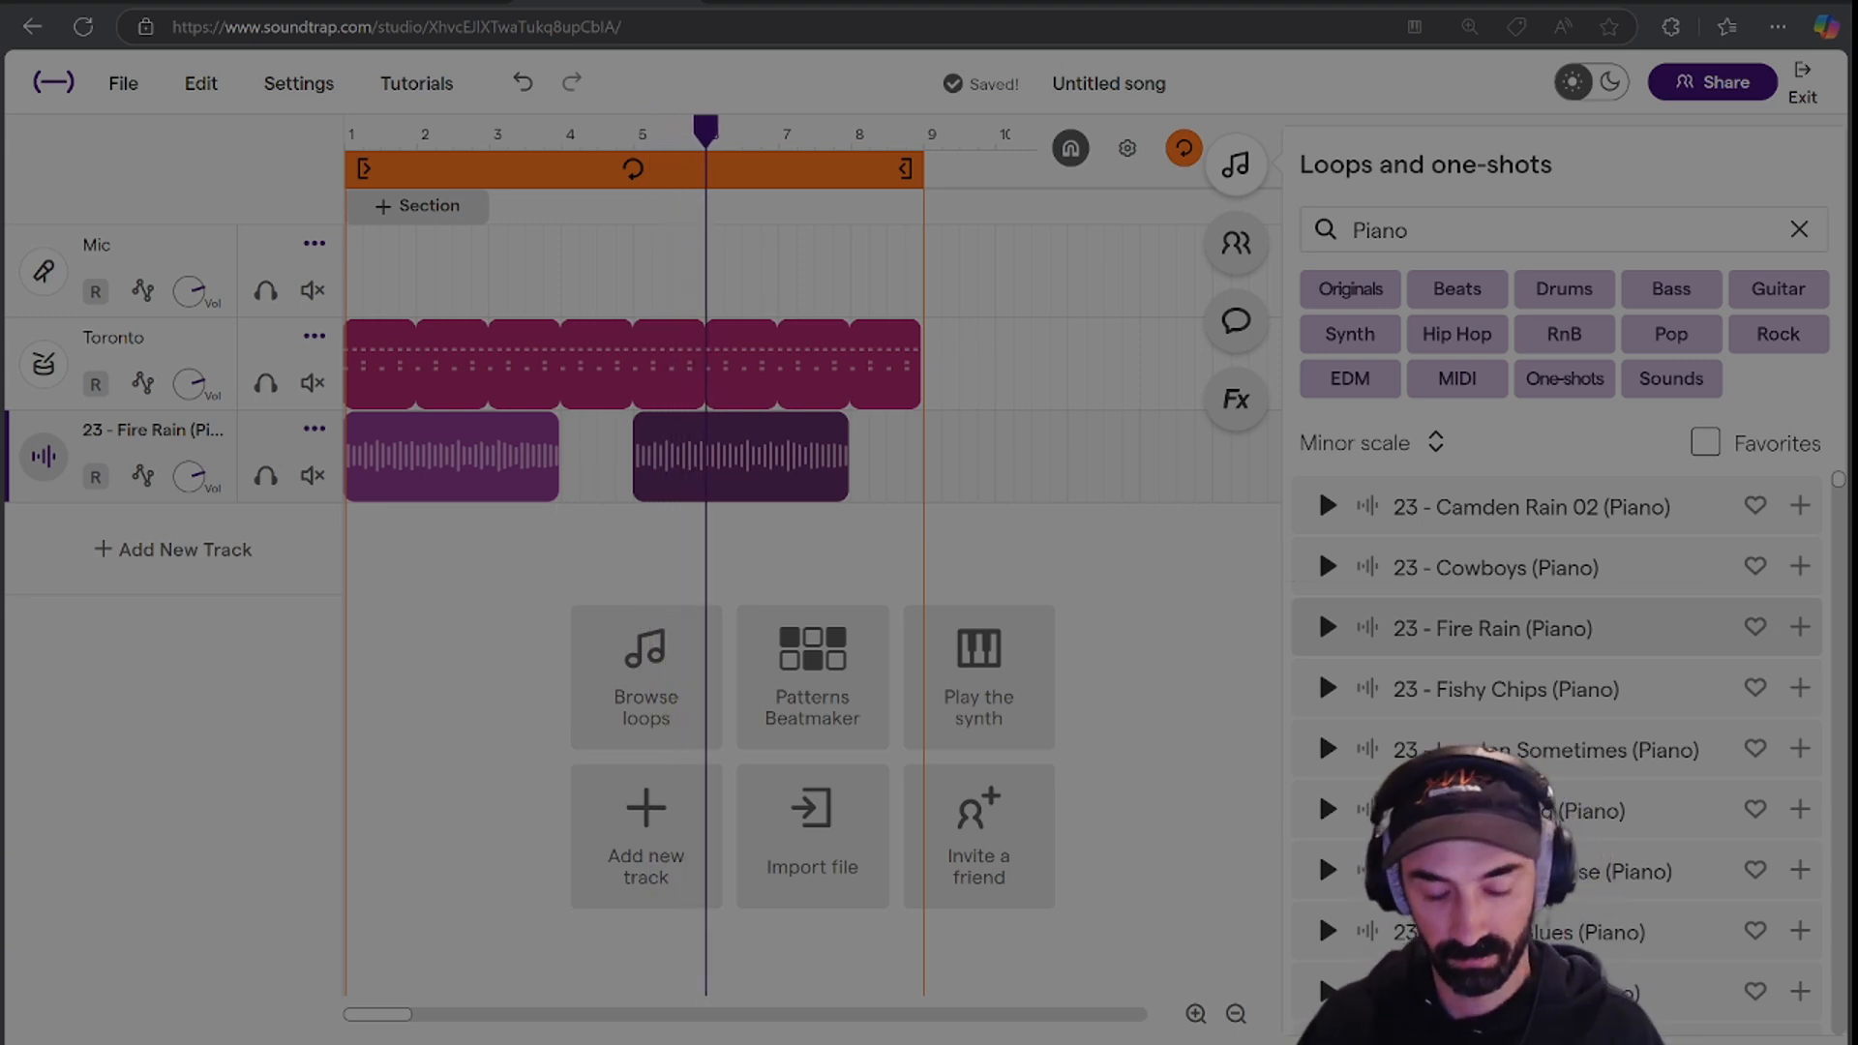
# Stop playback and undo the piano copy and the cut so the piano region is a single eight-bar region again.
pyautogui.press('space')
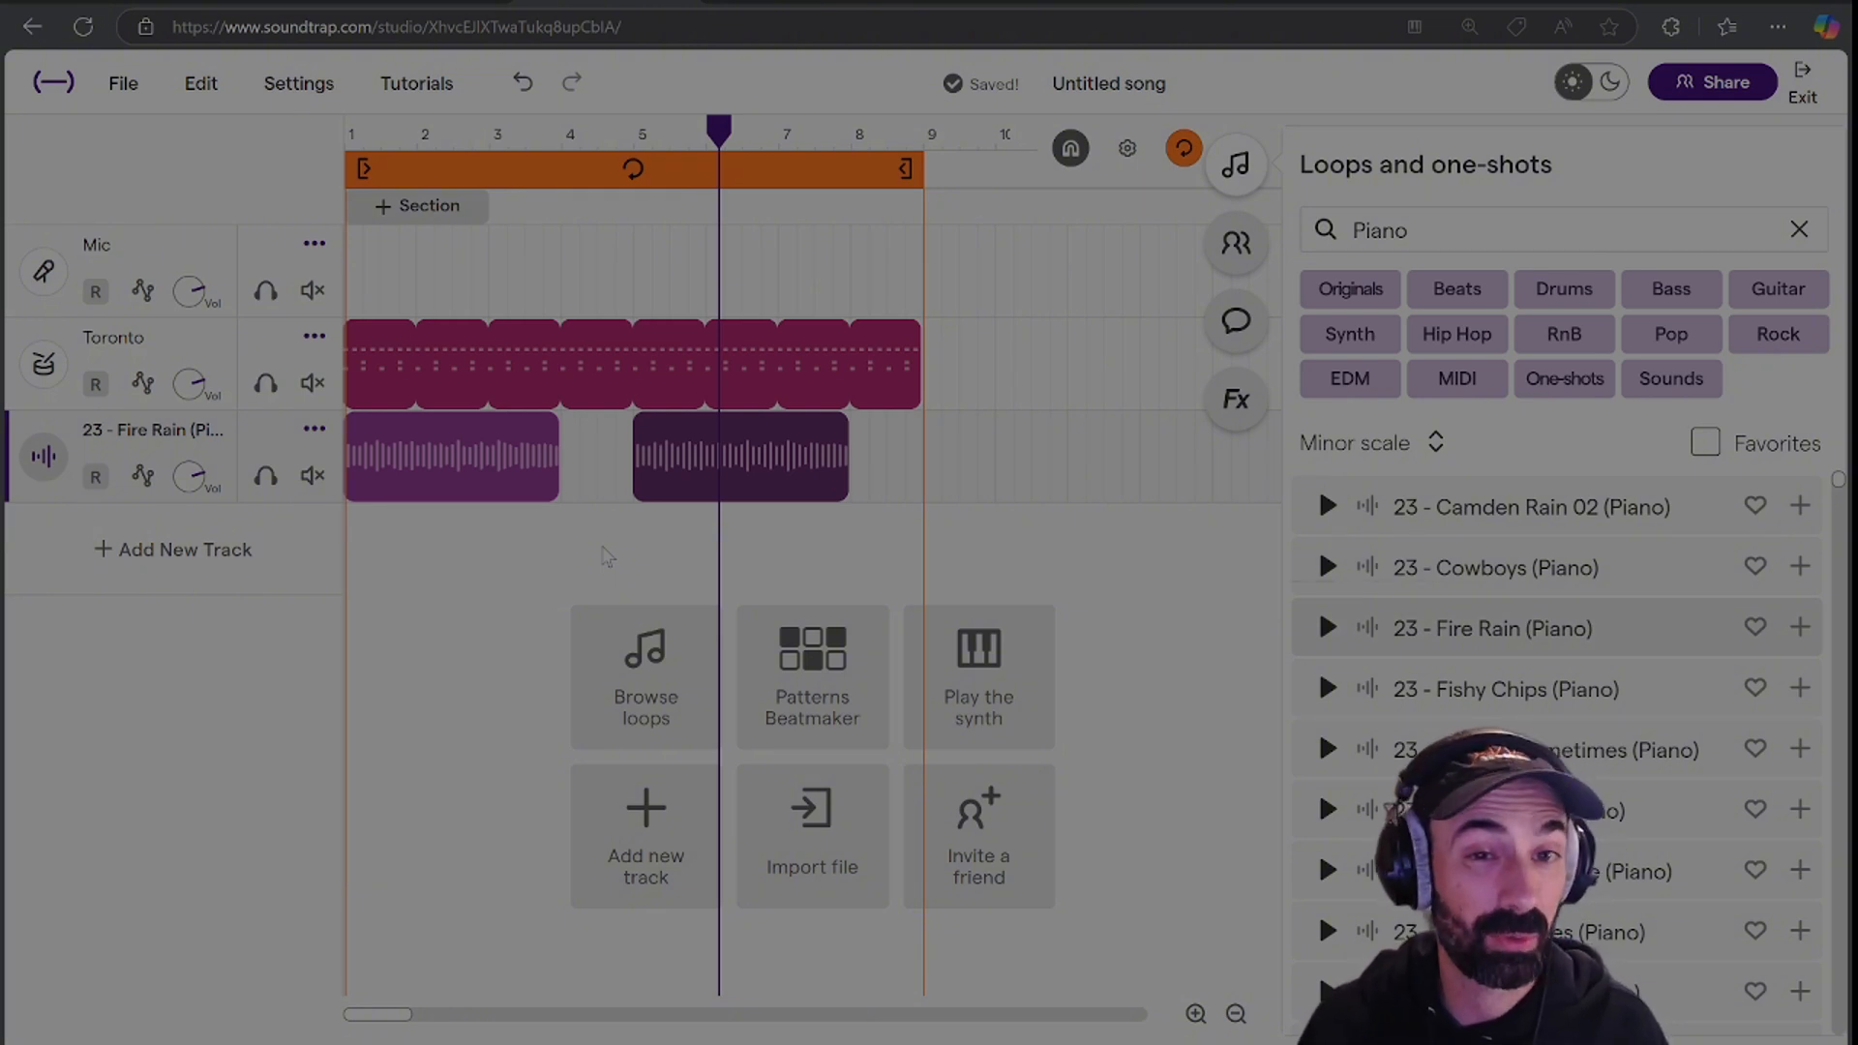
pyautogui.hotkey('ctrl', 'z')
pyautogui.hotkey('ctrl', 'z')
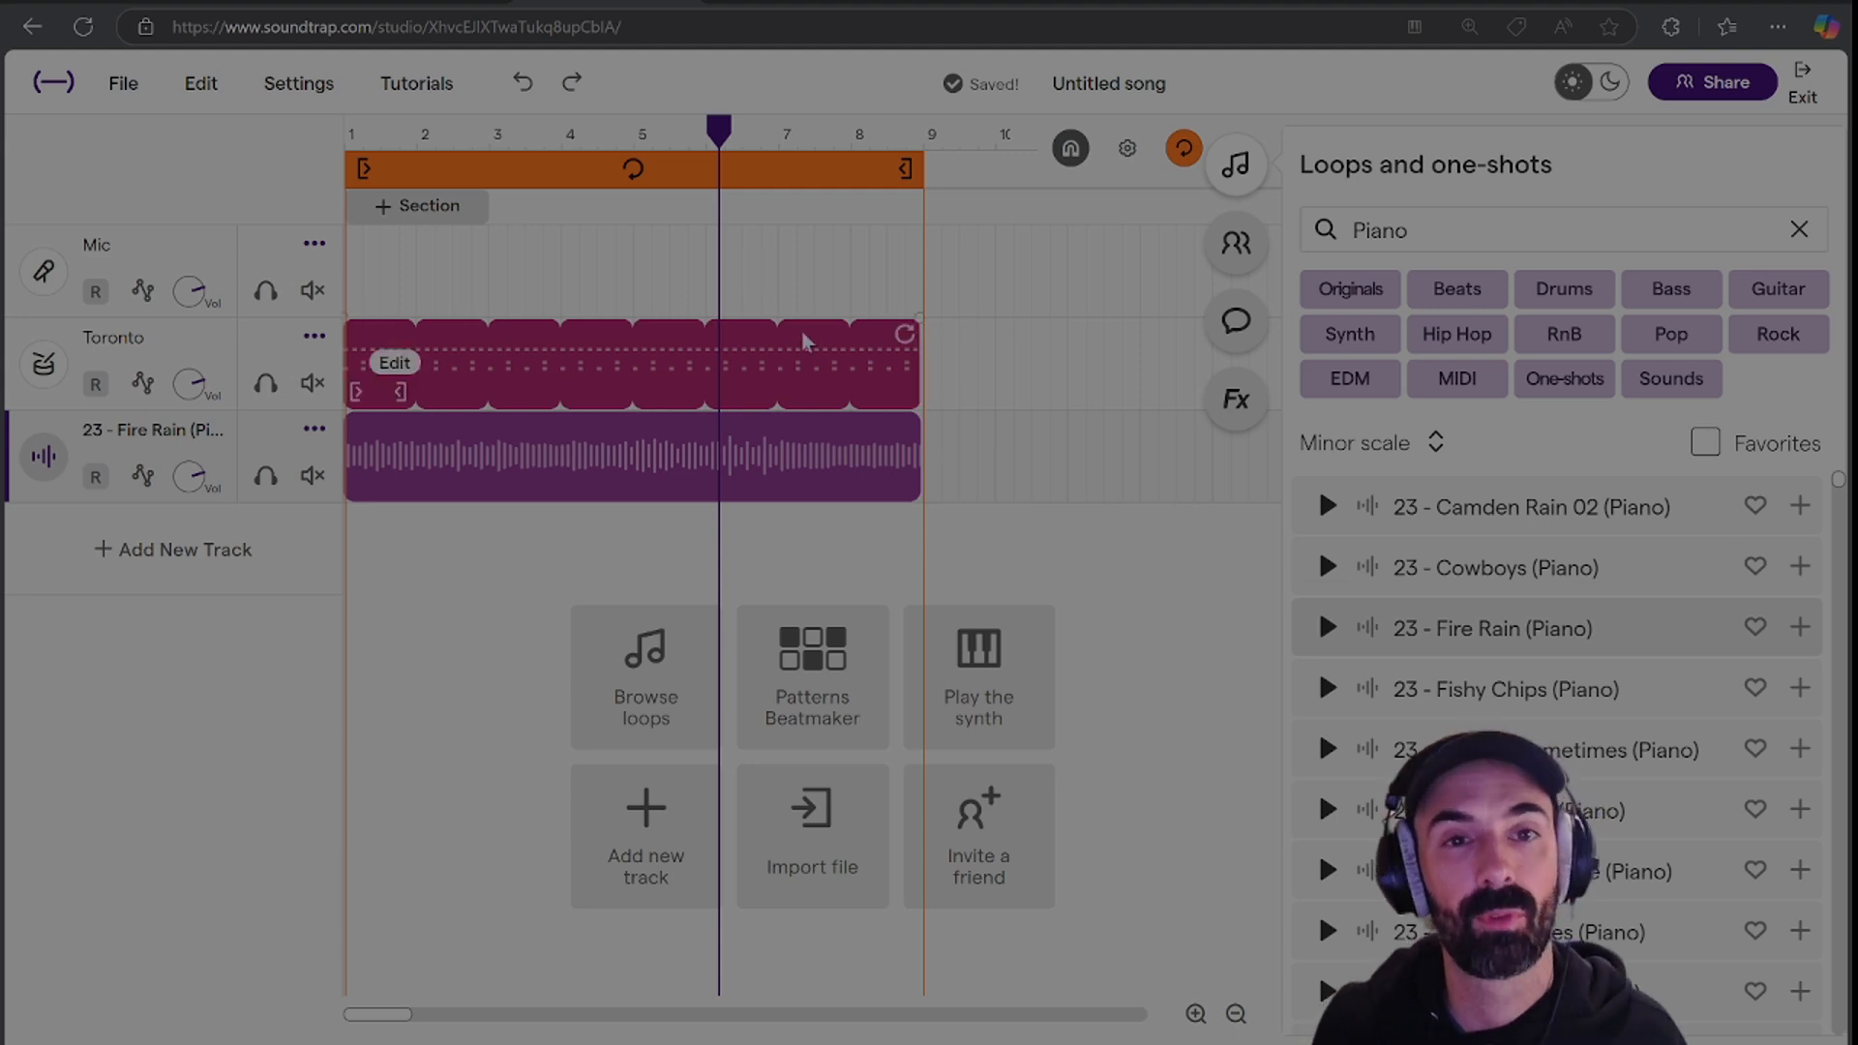
pyautogui.moveTo(416, 465)
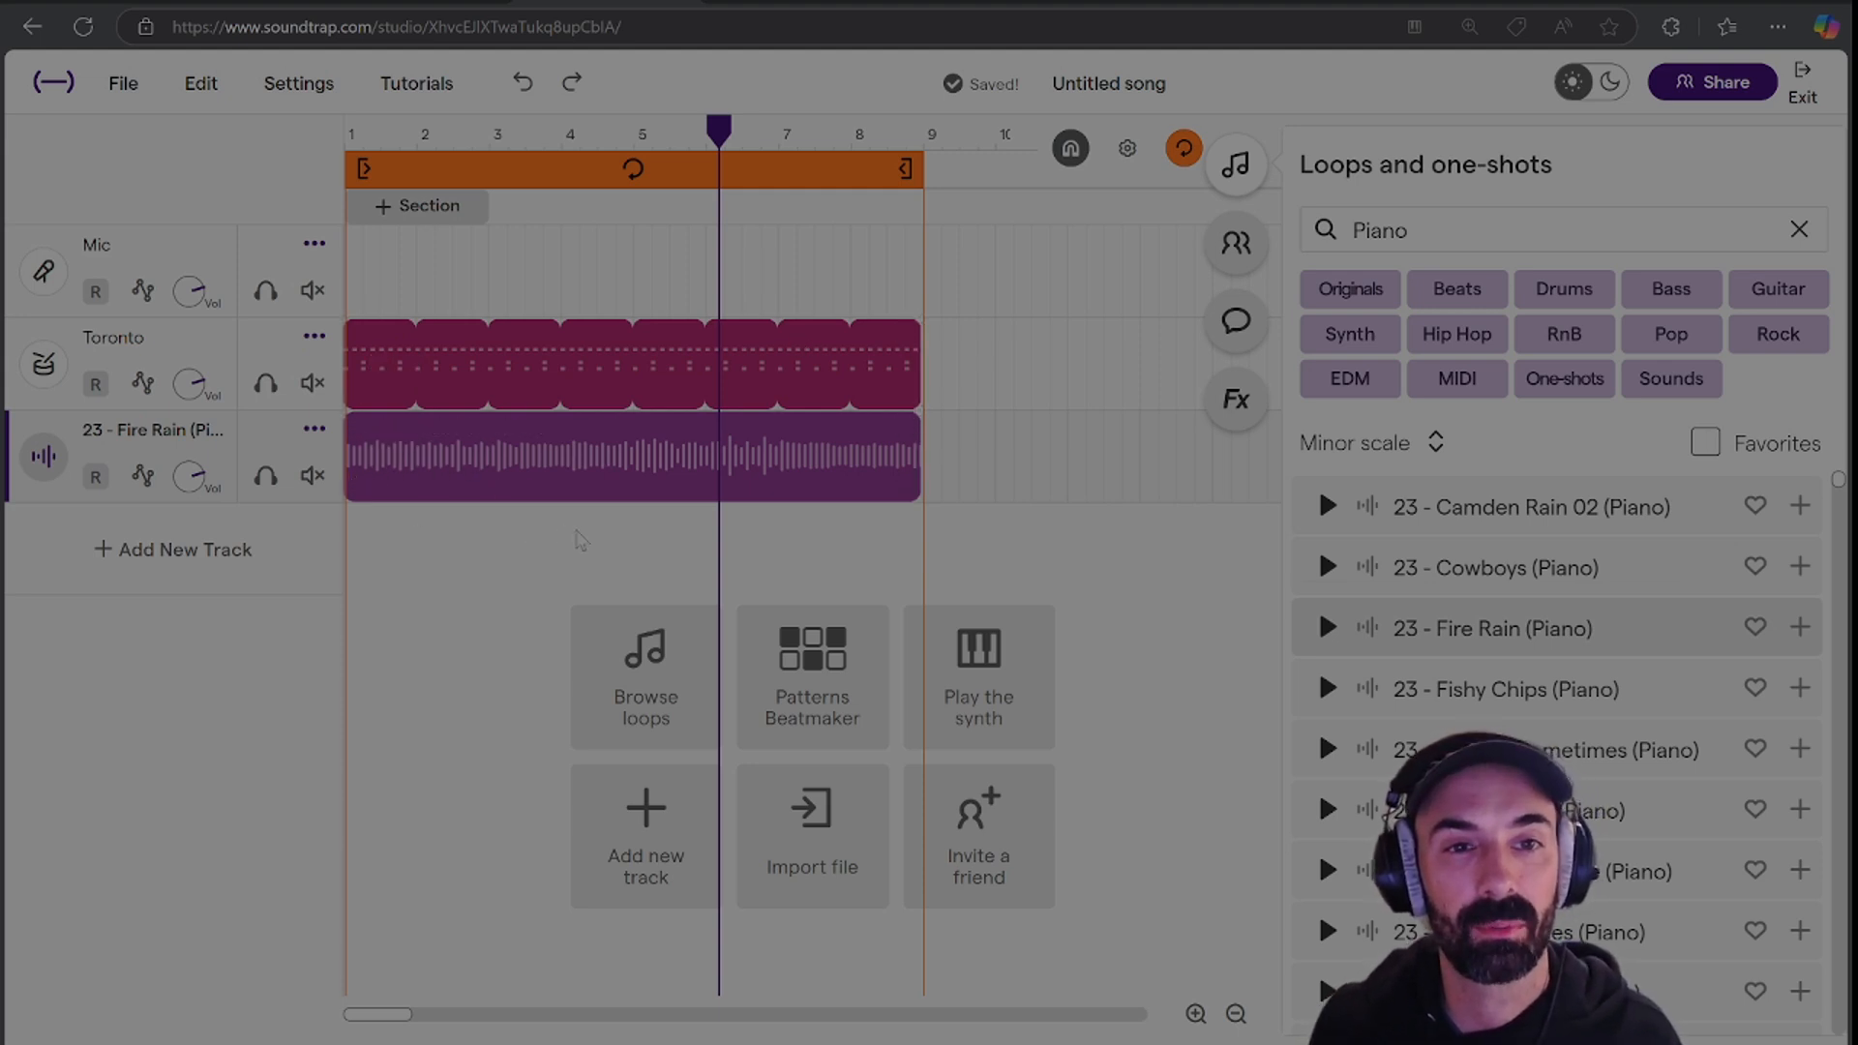
# Split the piano region at bar 2 and delete the part after the split.
pyautogui.moveTo(735, 145); pyautogui.dragTo(434, 140)
pyautogui.click(441, 473)
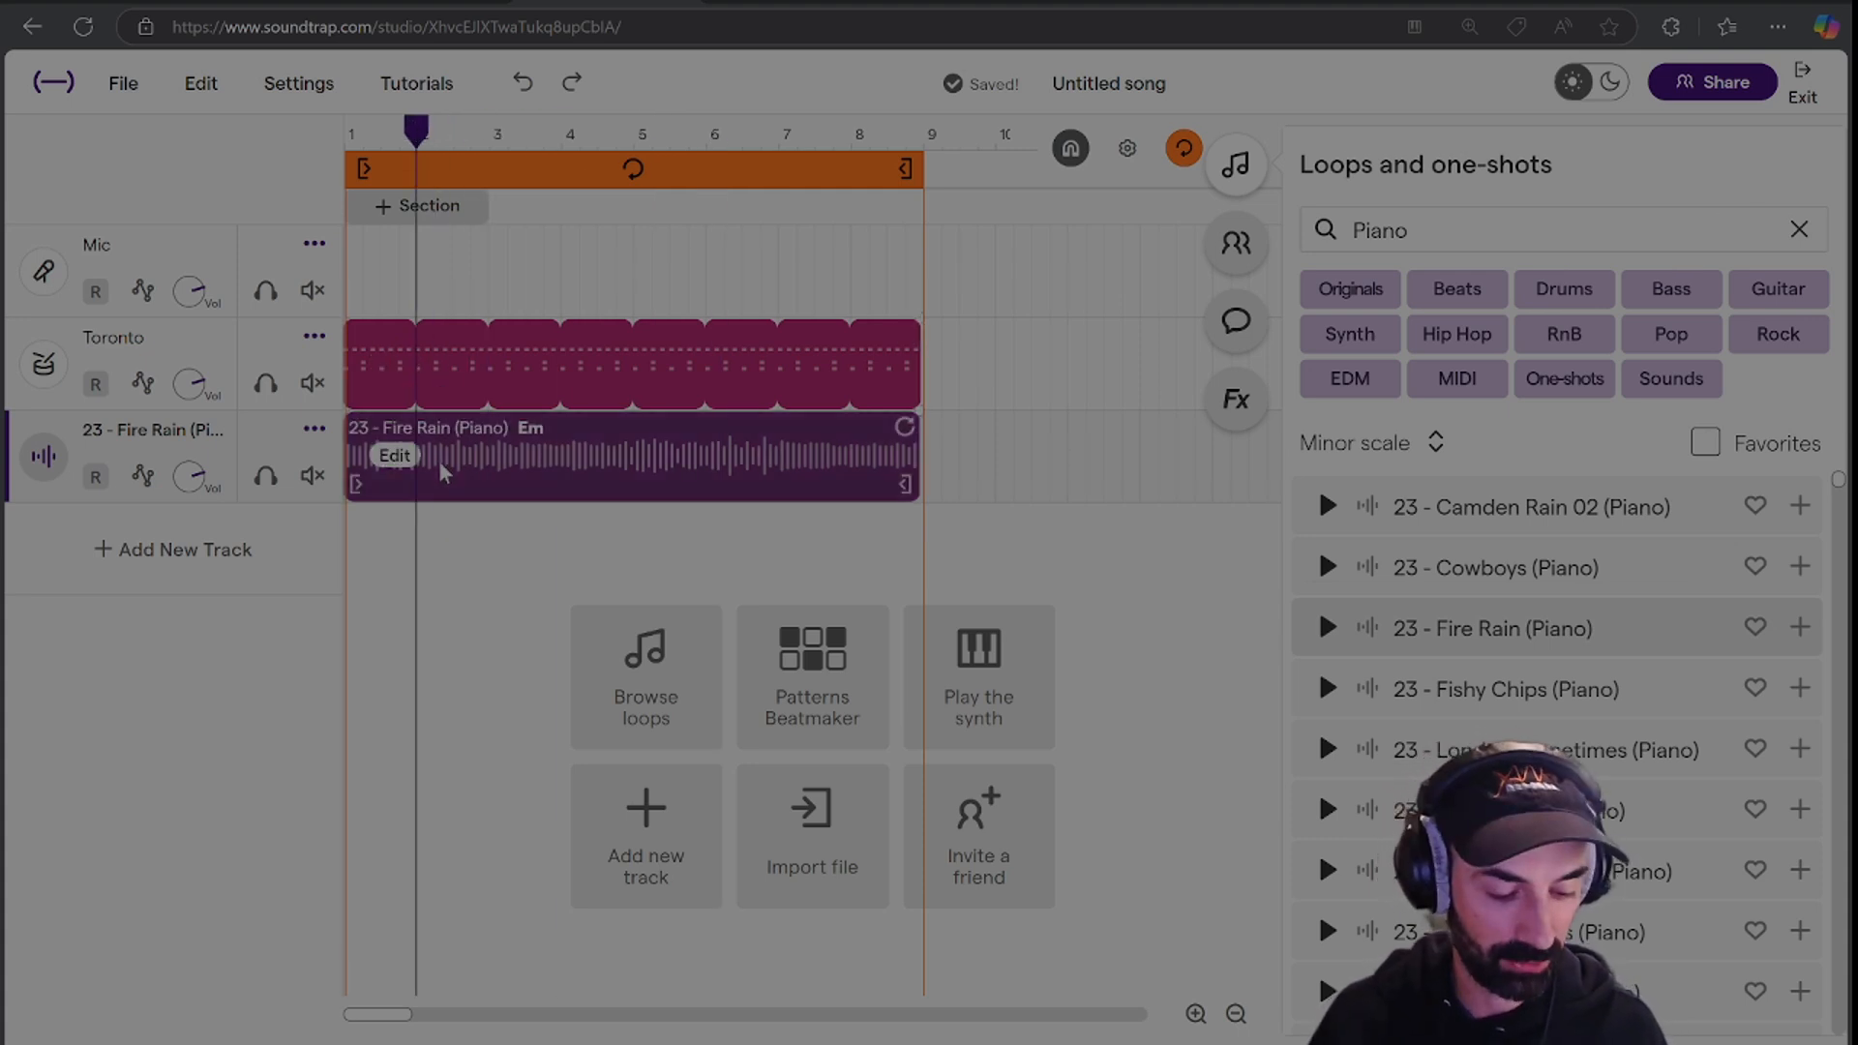
pyautogui.hotkey('ctrl', 'e')
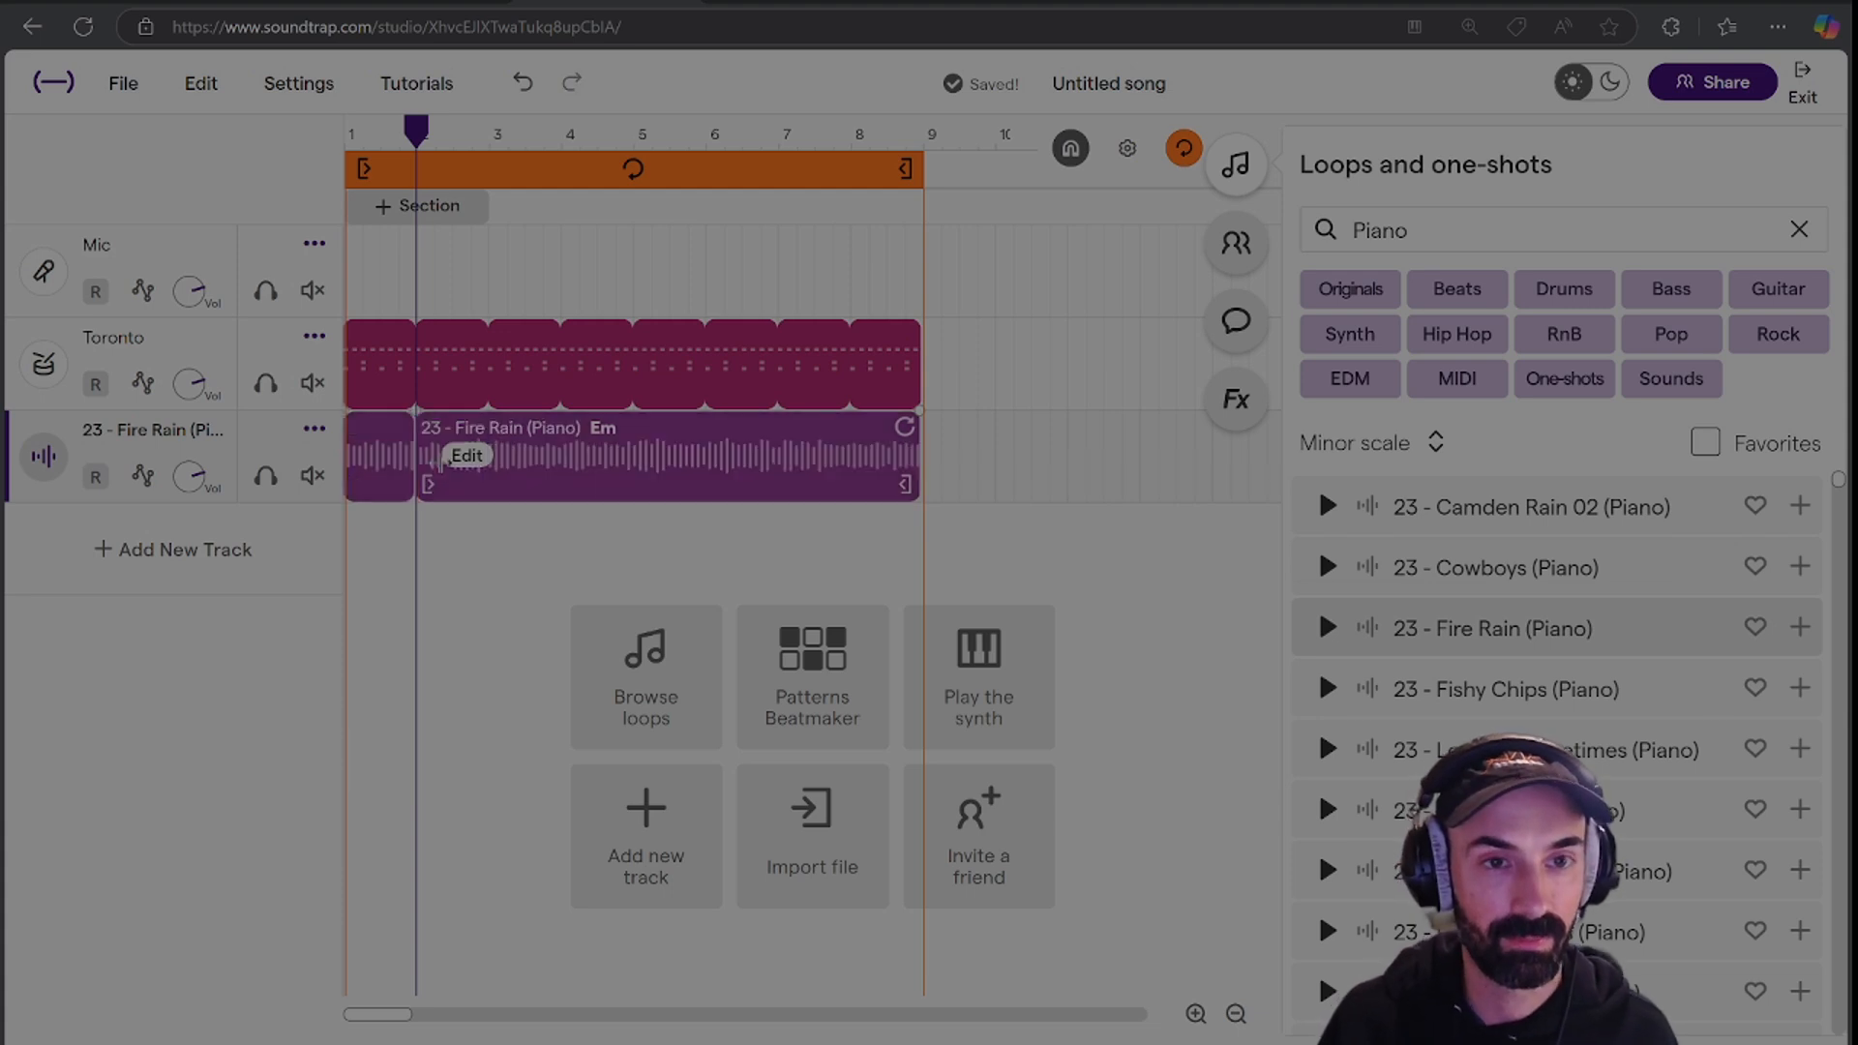
pyautogui.click(545, 481)
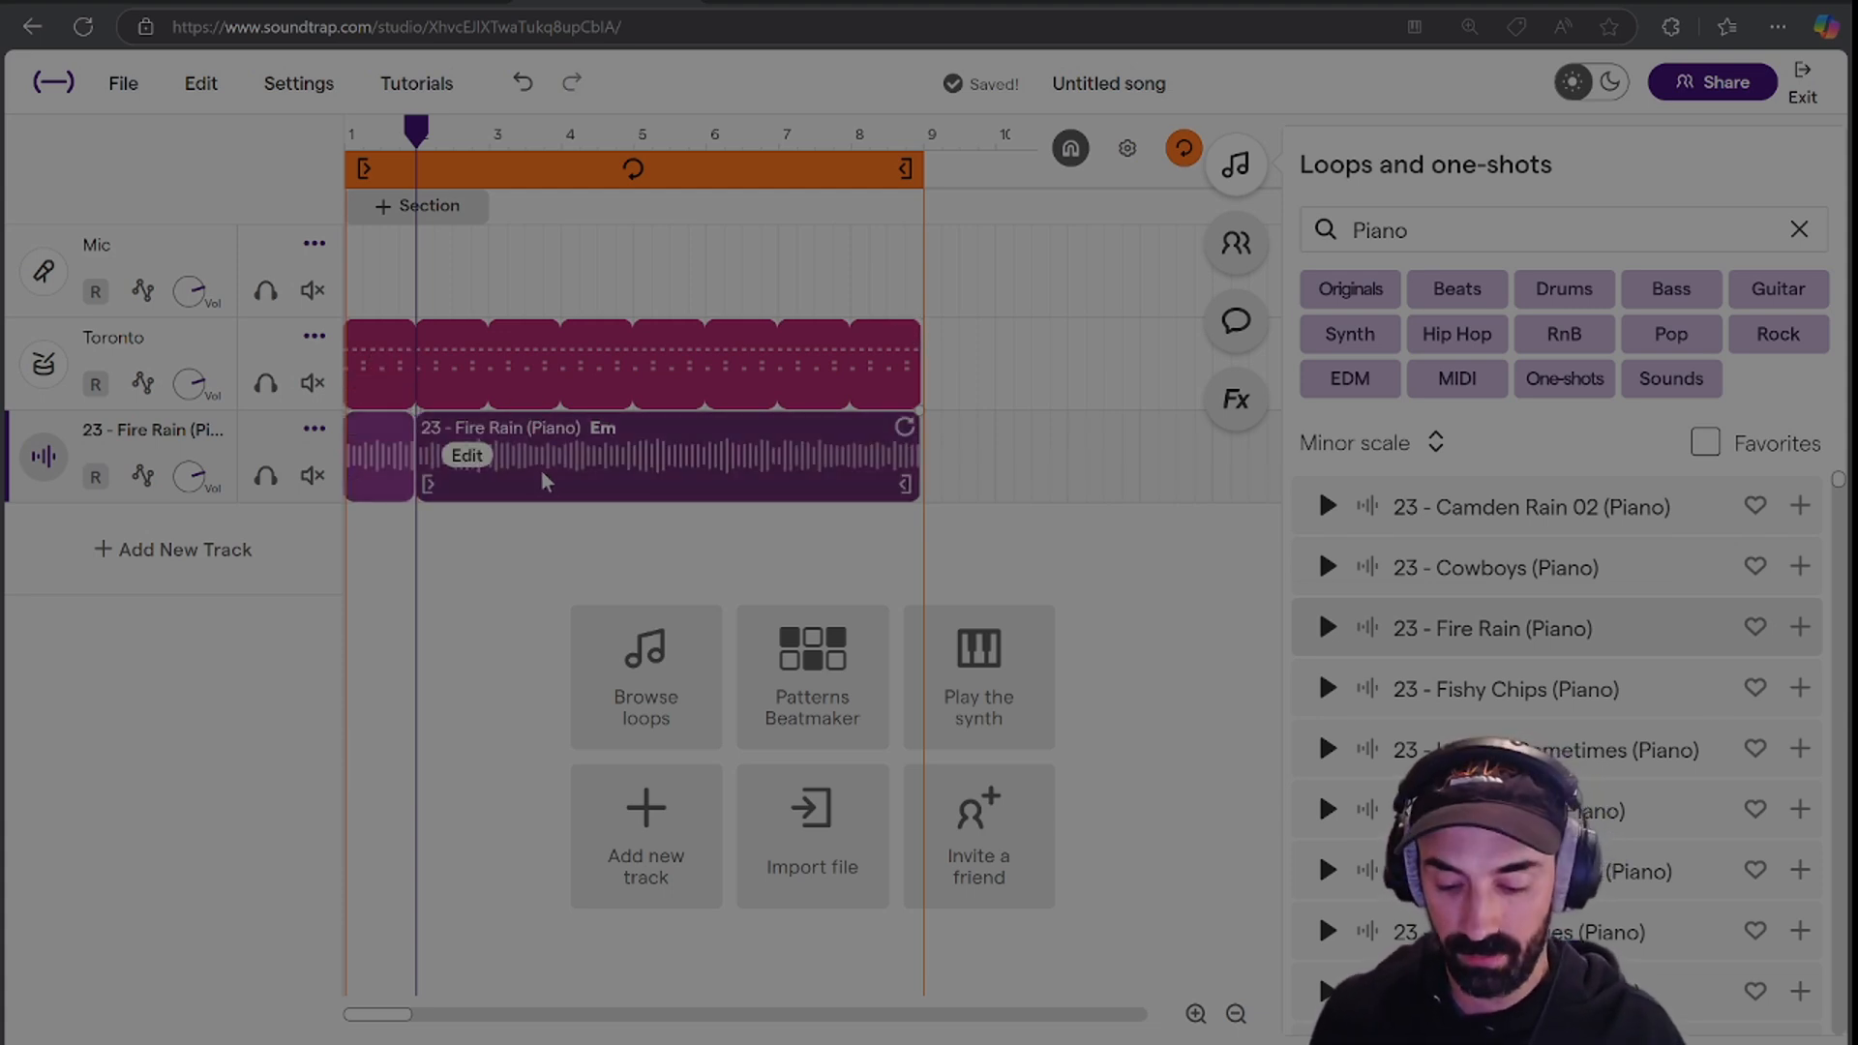
pyautogui.press('Delete')
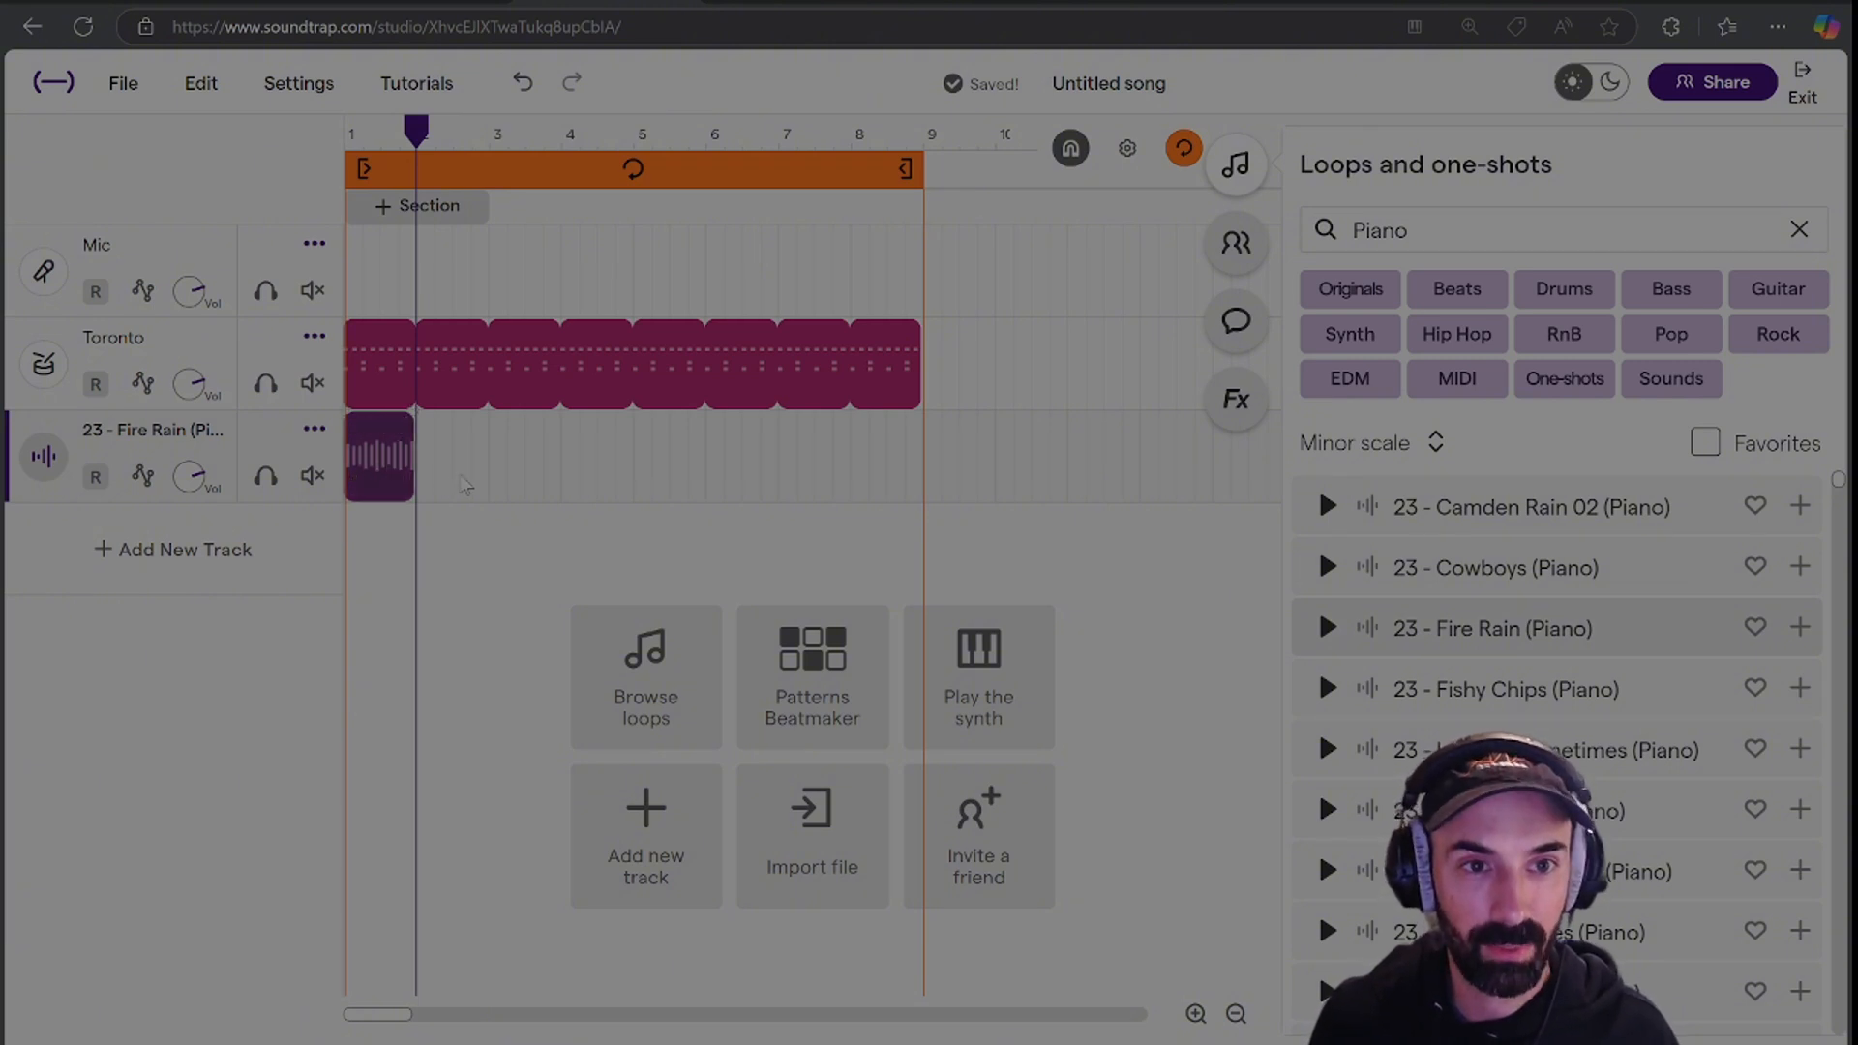
# Duplicate the one-bar piano region seven times to fill the track up to bar 9.
pyautogui.hotkey('ctrl', 'd')
pyautogui.hotkey('ctrl', 'd')
pyautogui.hotkey('ctrl', 'd')
pyautogui.hotkey('ctrl', 'd')
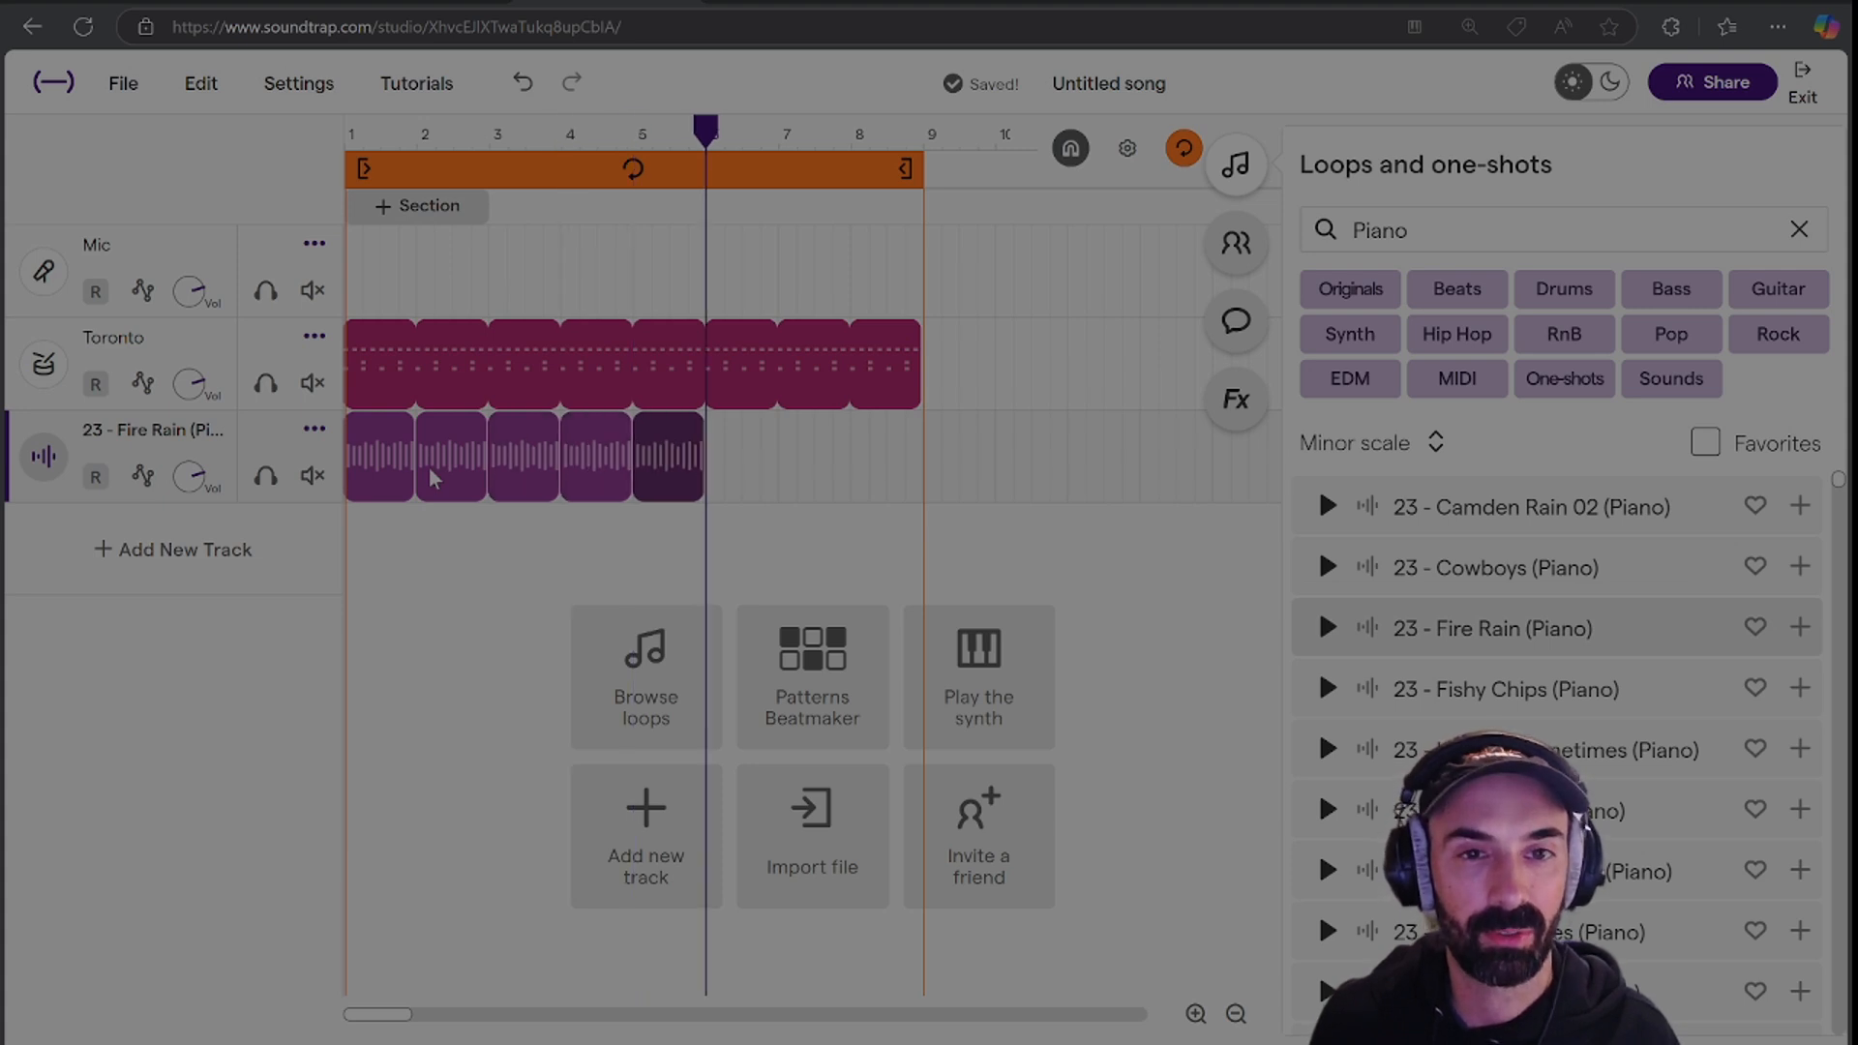
pyautogui.hotkey('ctrl', 'd')
pyautogui.hotkey('ctrl', 'd')
pyautogui.hotkey('ctrl', 'd')
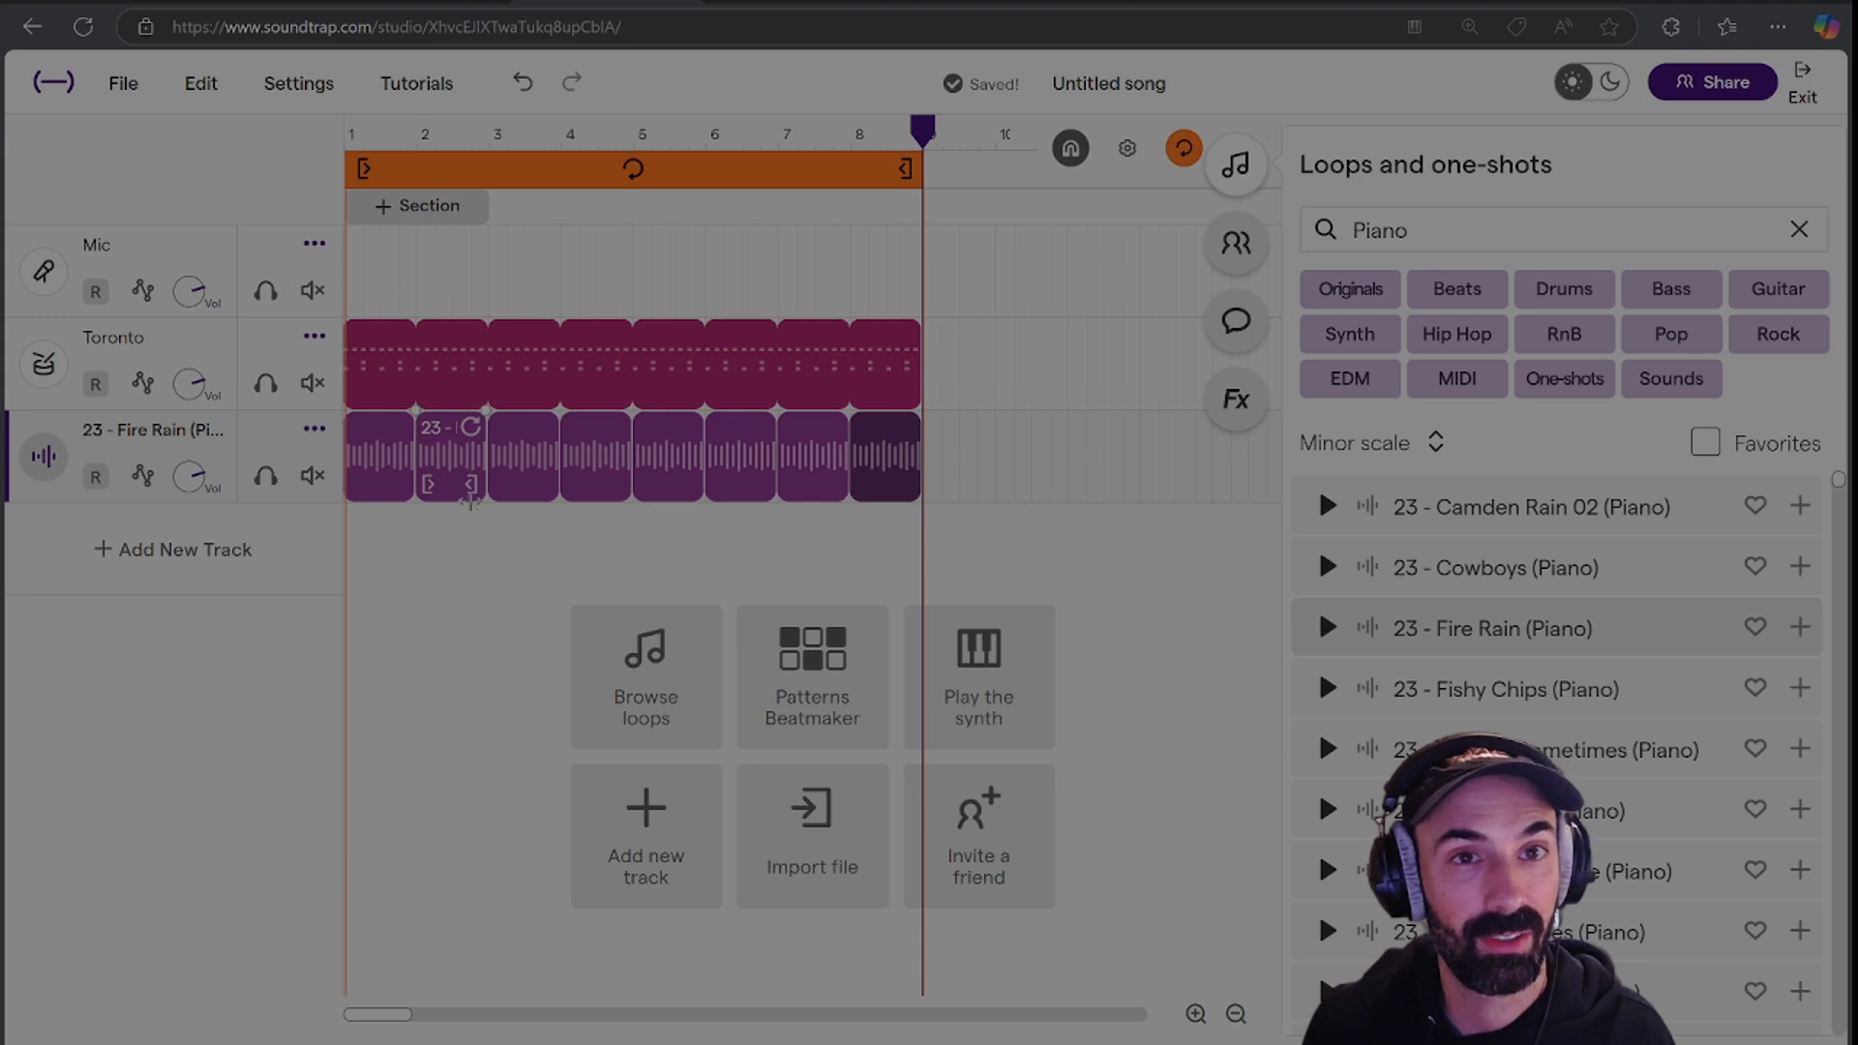
# Undo the piano duplicates, the deletion and the split at bar 2.
pyautogui.hotkey('ctrl', 'z')
pyautogui.hotkey('ctrl', 'z')
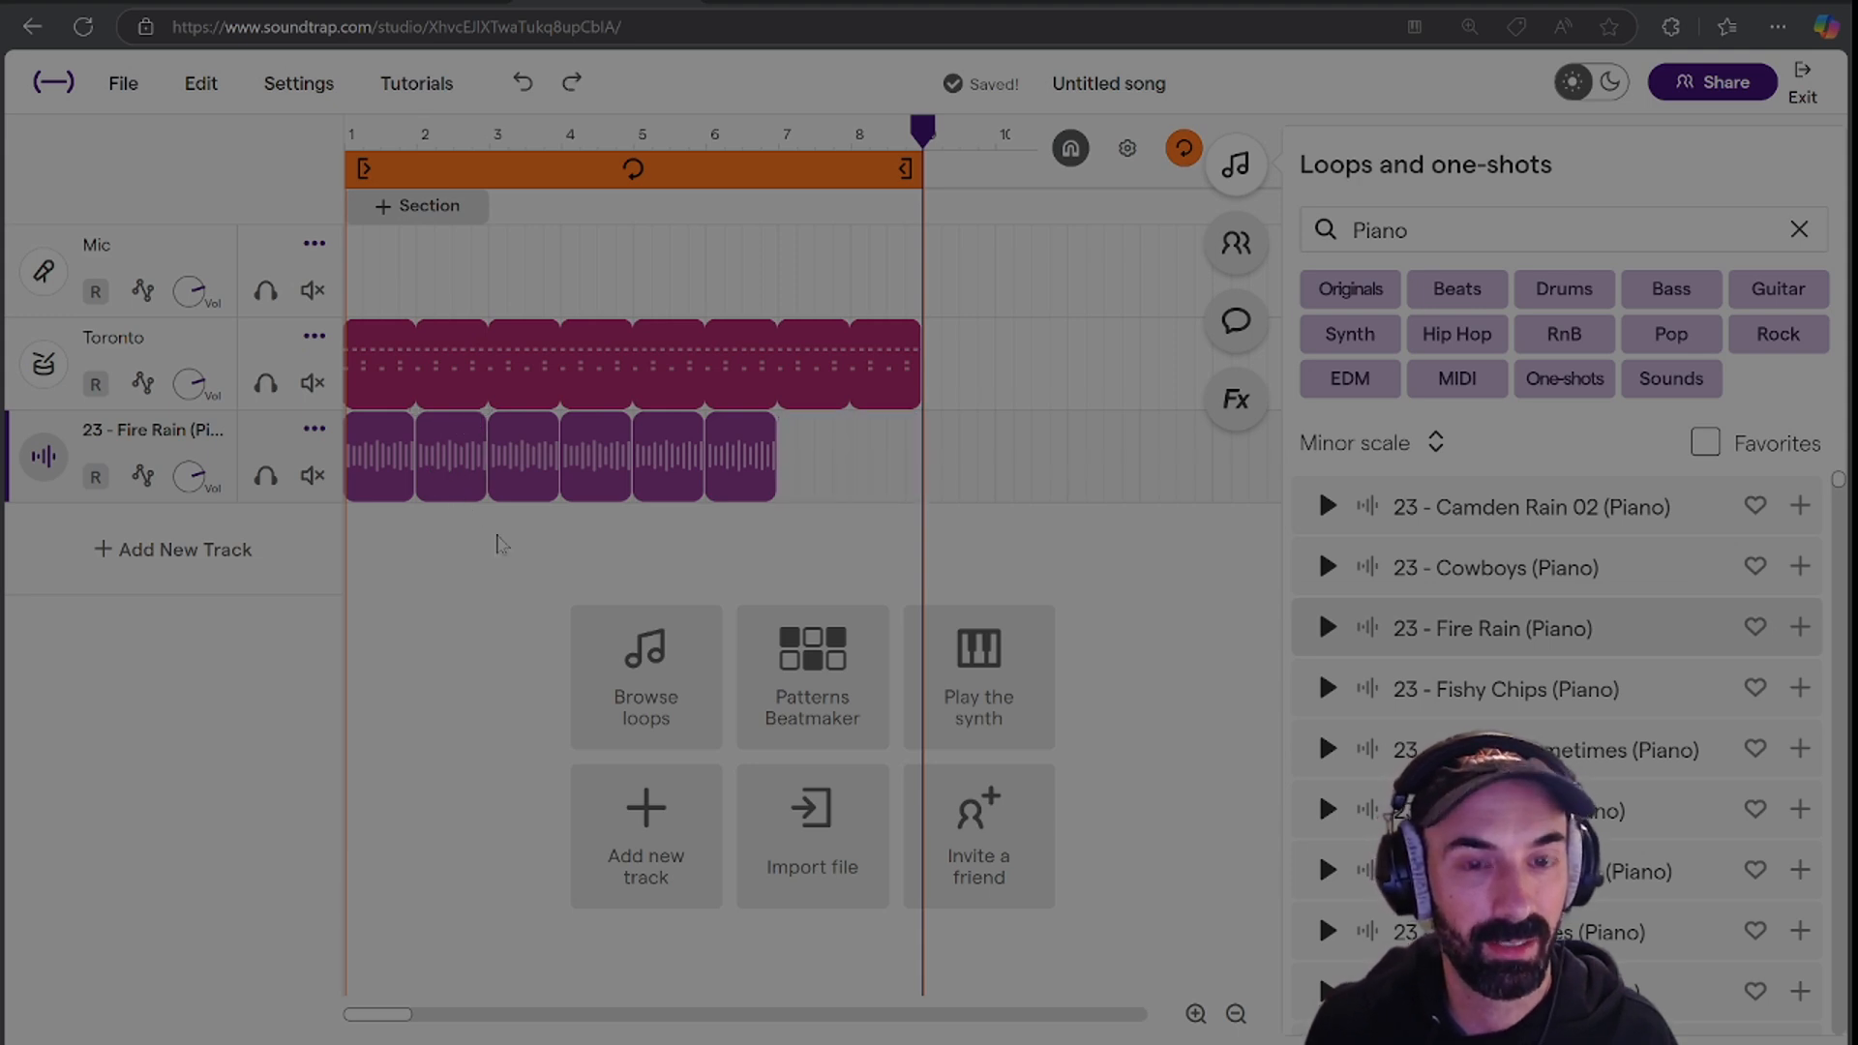
pyautogui.hotkey('ctrl', 'z')
pyautogui.hotkey('ctrl', 'z')
pyautogui.hotkey('ctrl', 'z')
pyautogui.hotkey('ctrl', 'z')
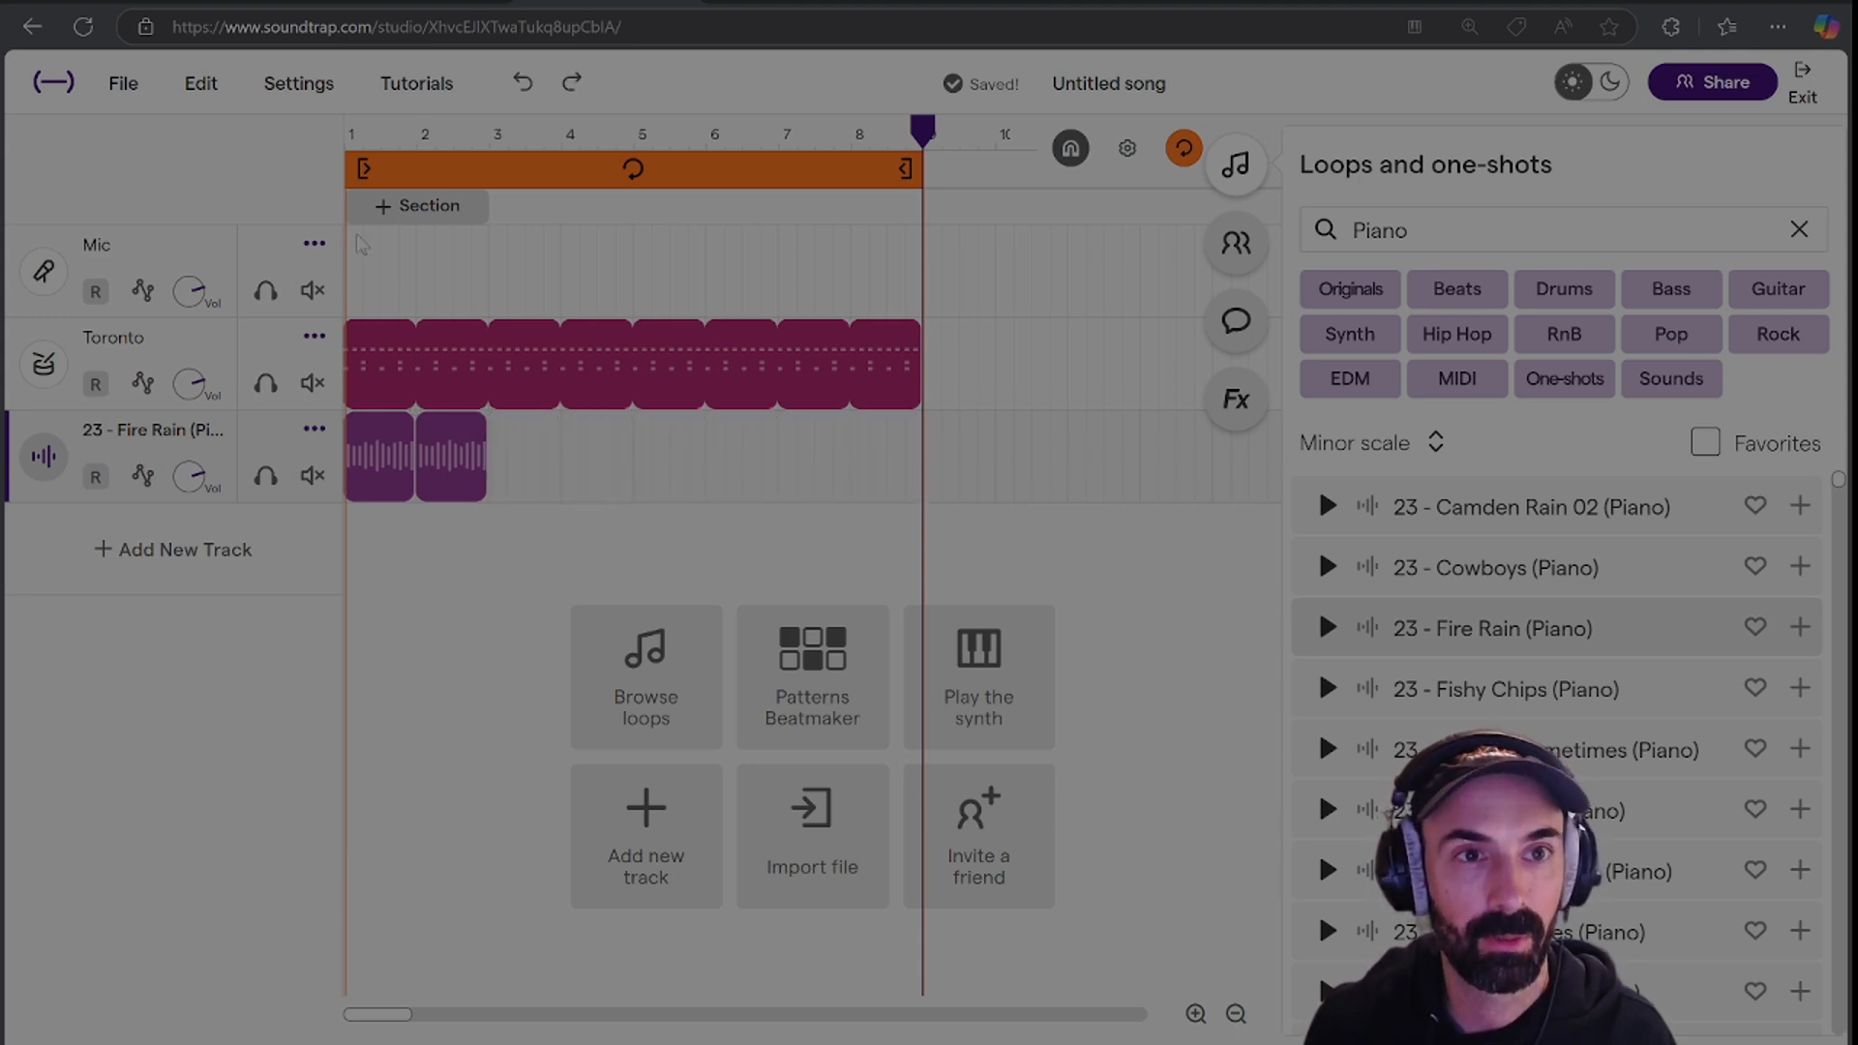
pyautogui.hotkey('ctrl', 'z')
pyautogui.hotkey('ctrl', 'z')
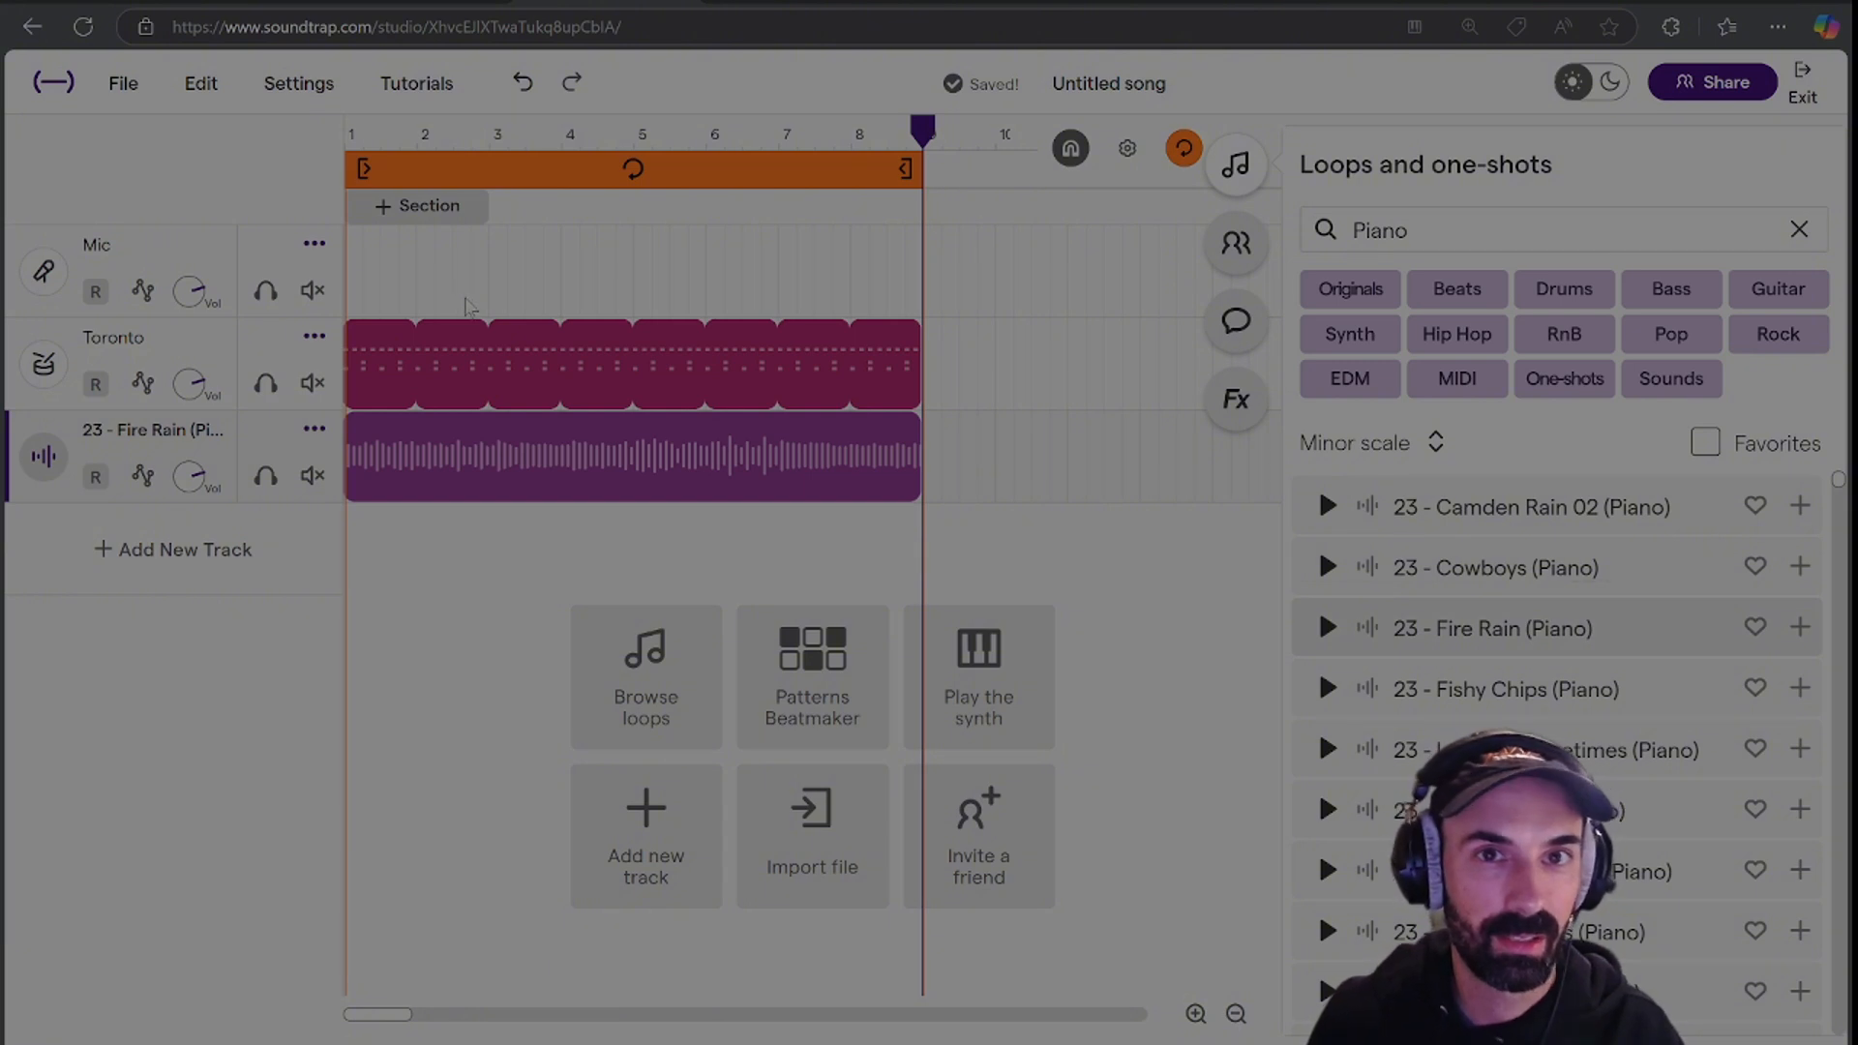
# Turn off the loop range and return the playhead to the start of the song.
pyautogui.moveTo(622, 445)
pyautogui.mouseDown()
pyautogui.moveTo(713, 451)
pyautogui.moveTo(595, 438)
pyautogui.mouseUp()
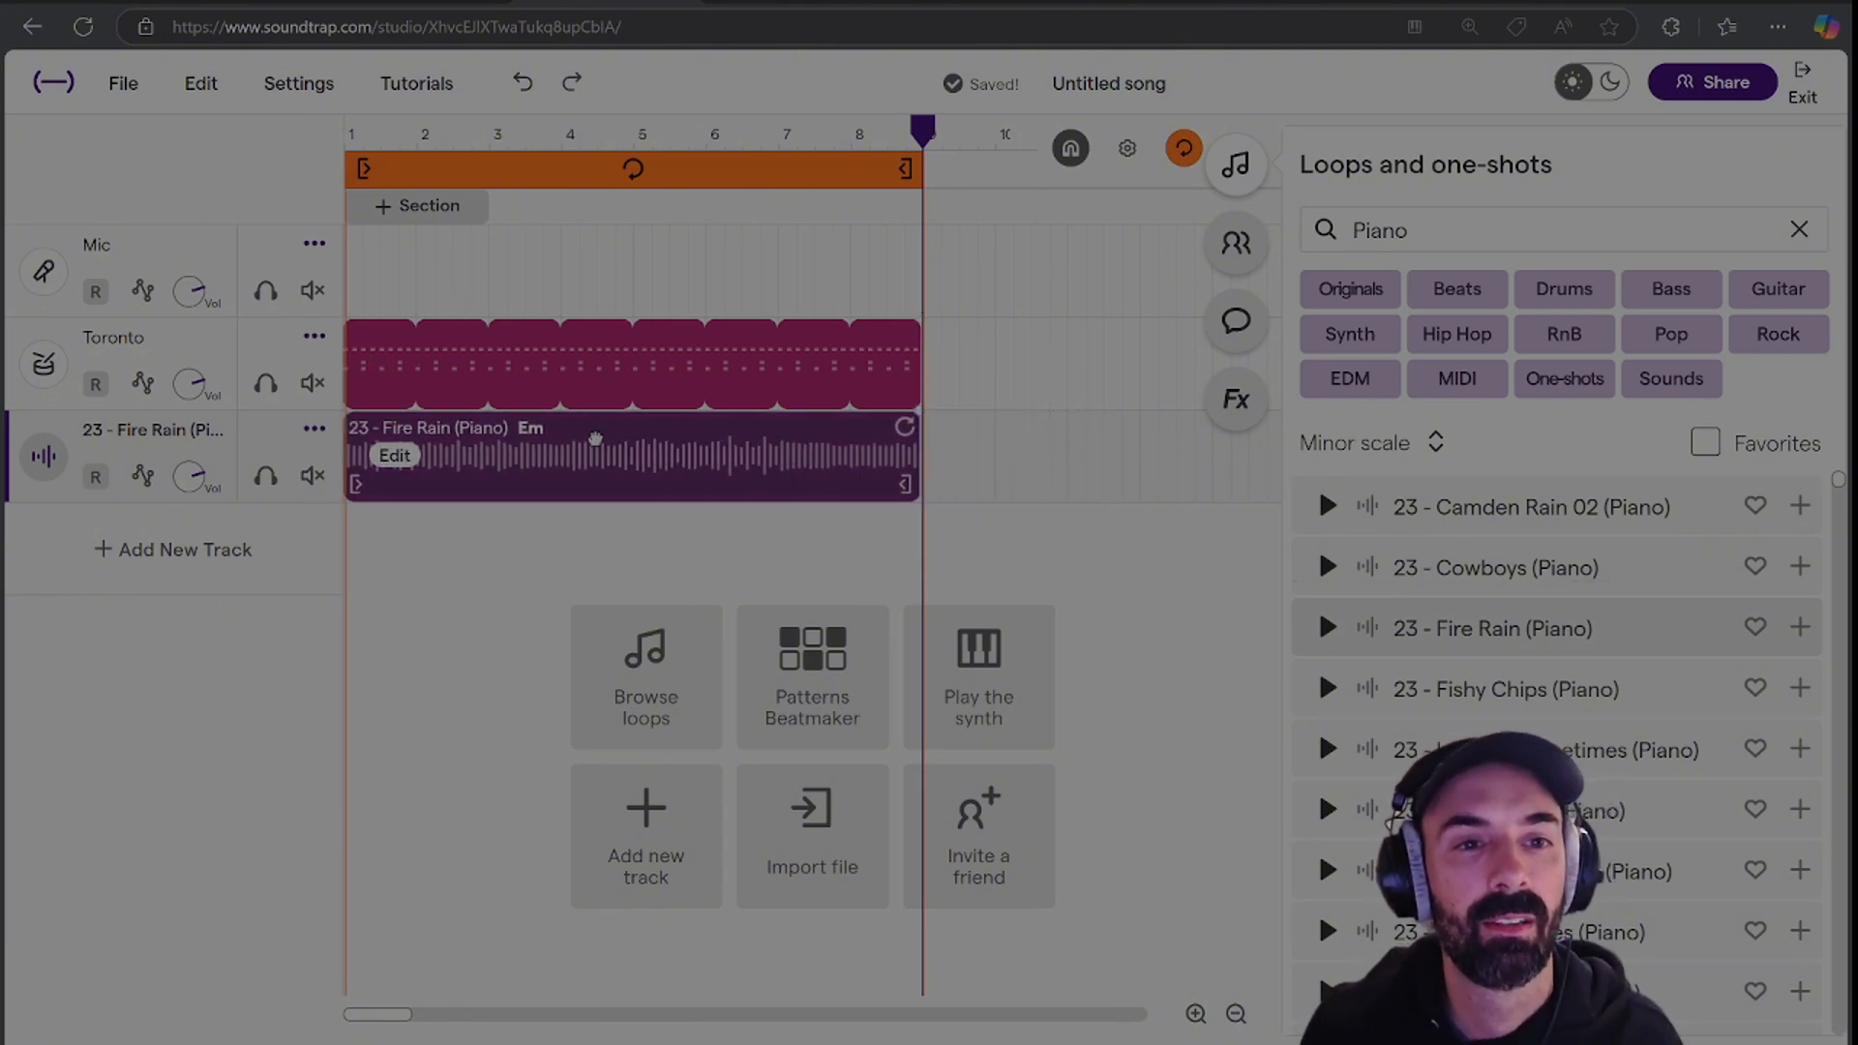
pyautogui.moveTo(904, 476)
pyautogui.mouseDown()
pyautogui.moveTo(822, 477)
pyautogui.moveTo(924, 470)
pyautogui.mouseUp()
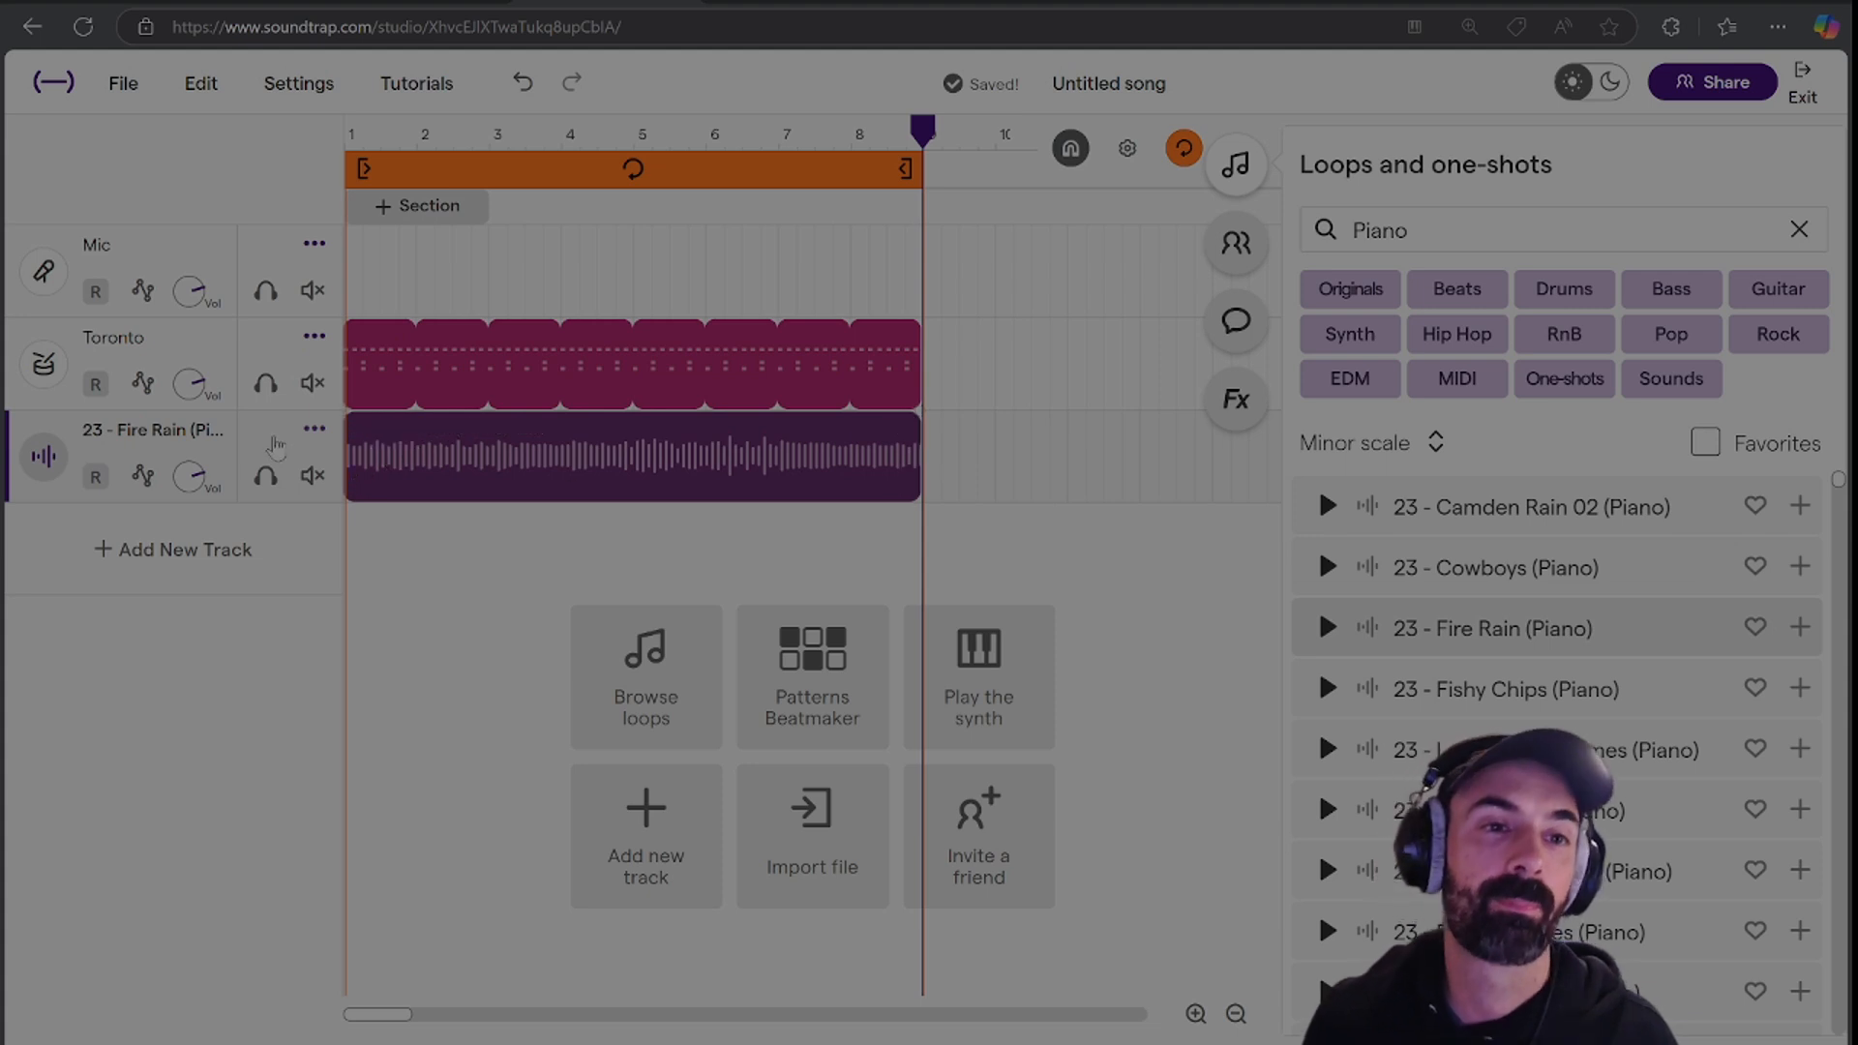
pyautogui.click(356, 145)
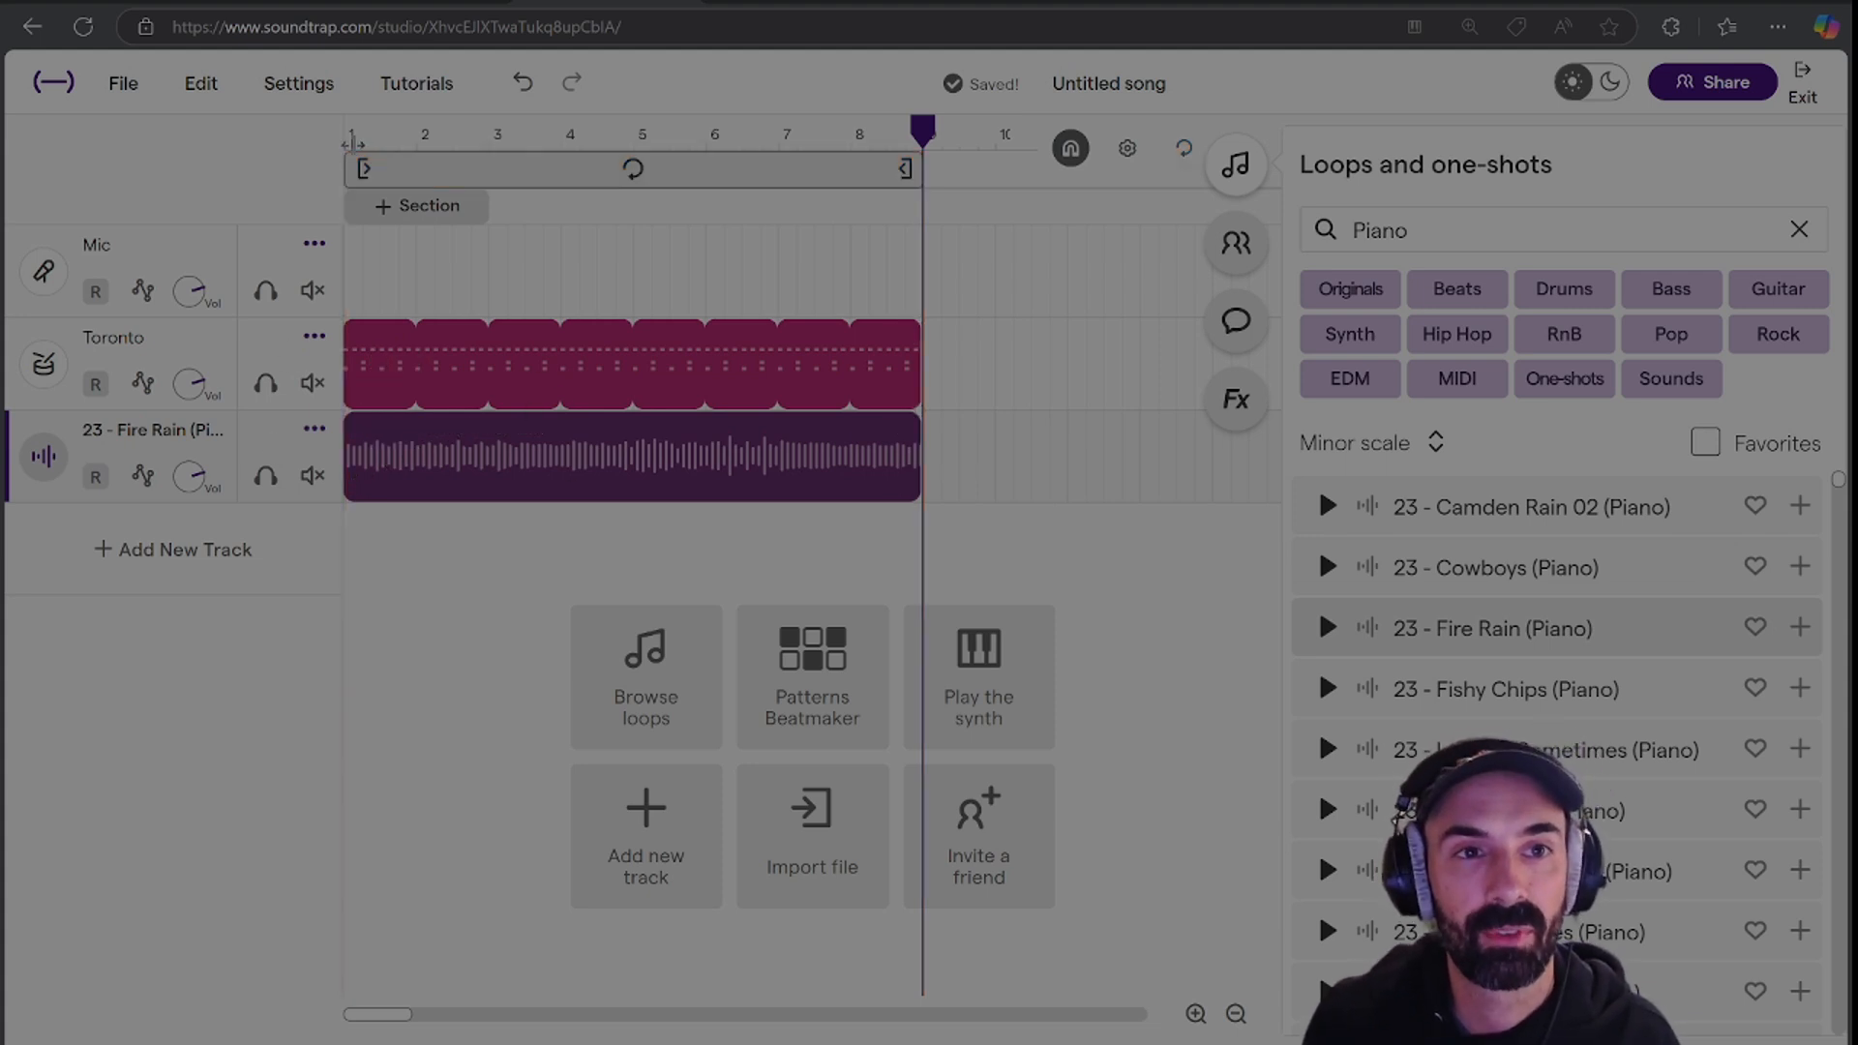
pyautogui.click(353, 140)
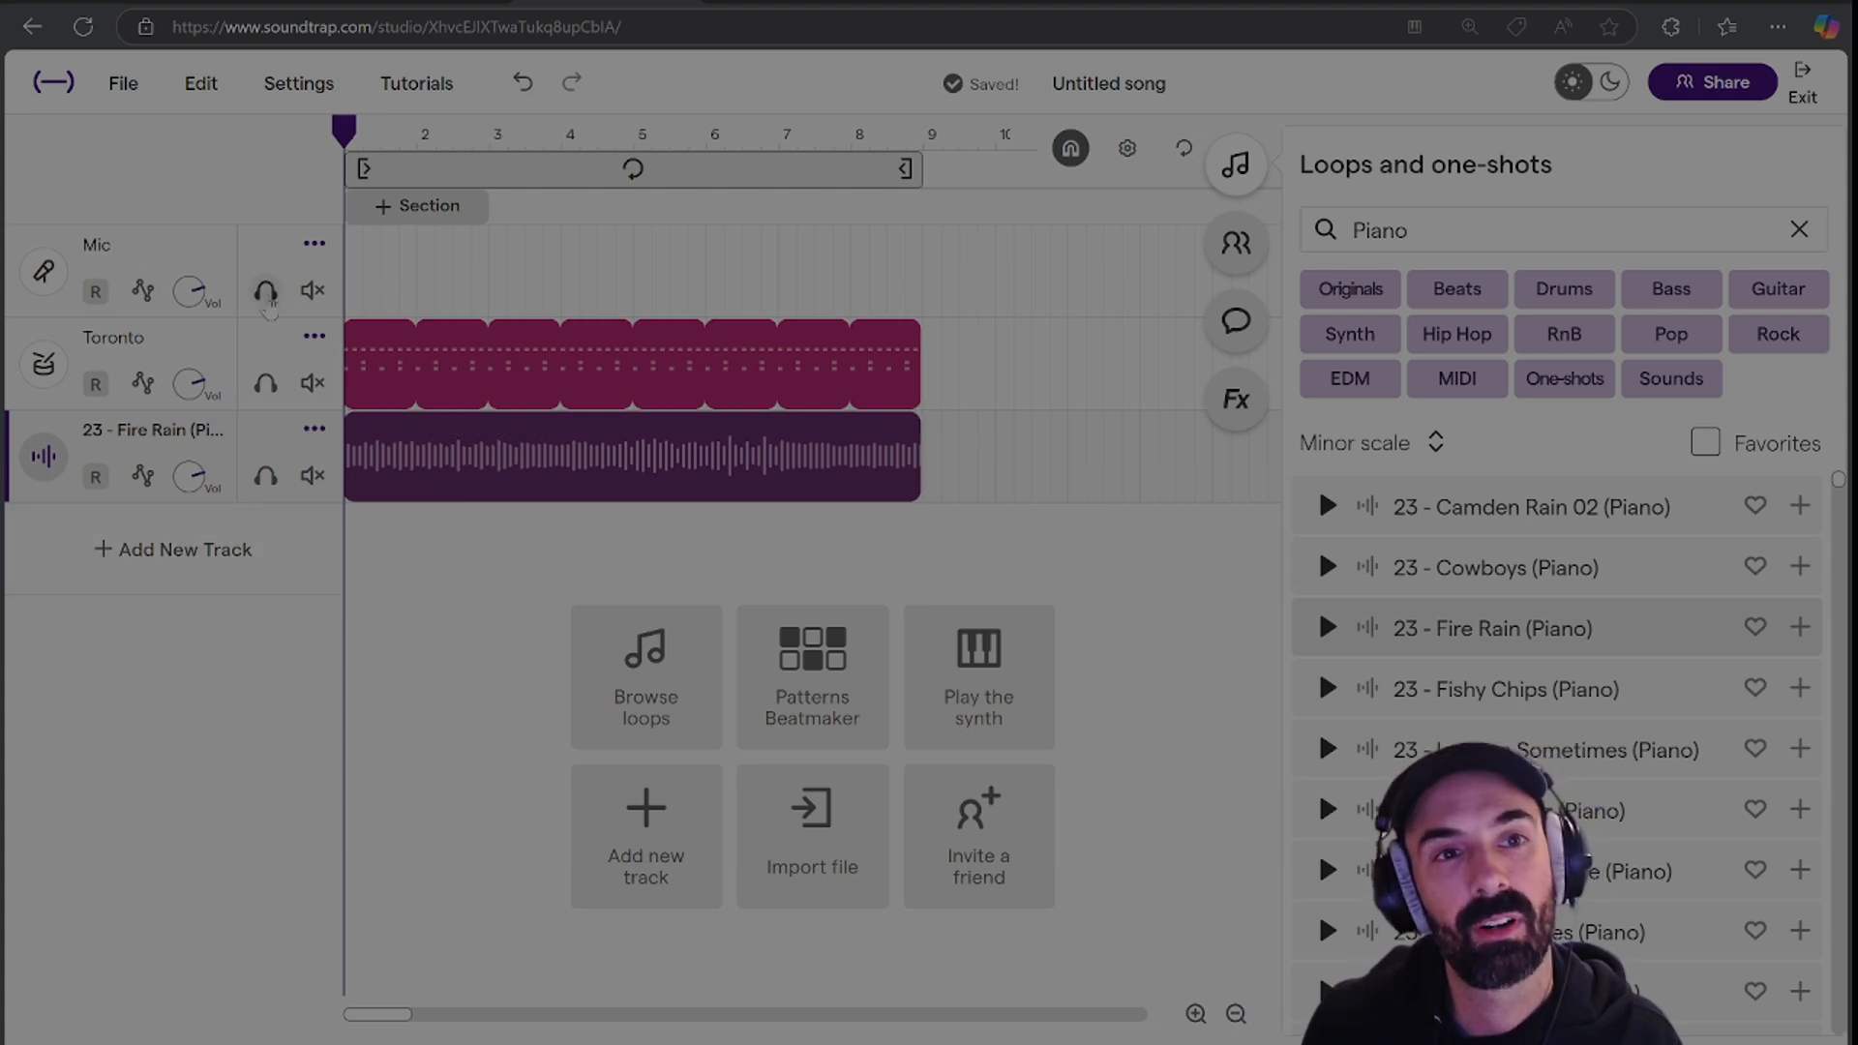
# Arm the Mic track and record a take of about three bars from bar 1.
pyautogui.click(95, 292)
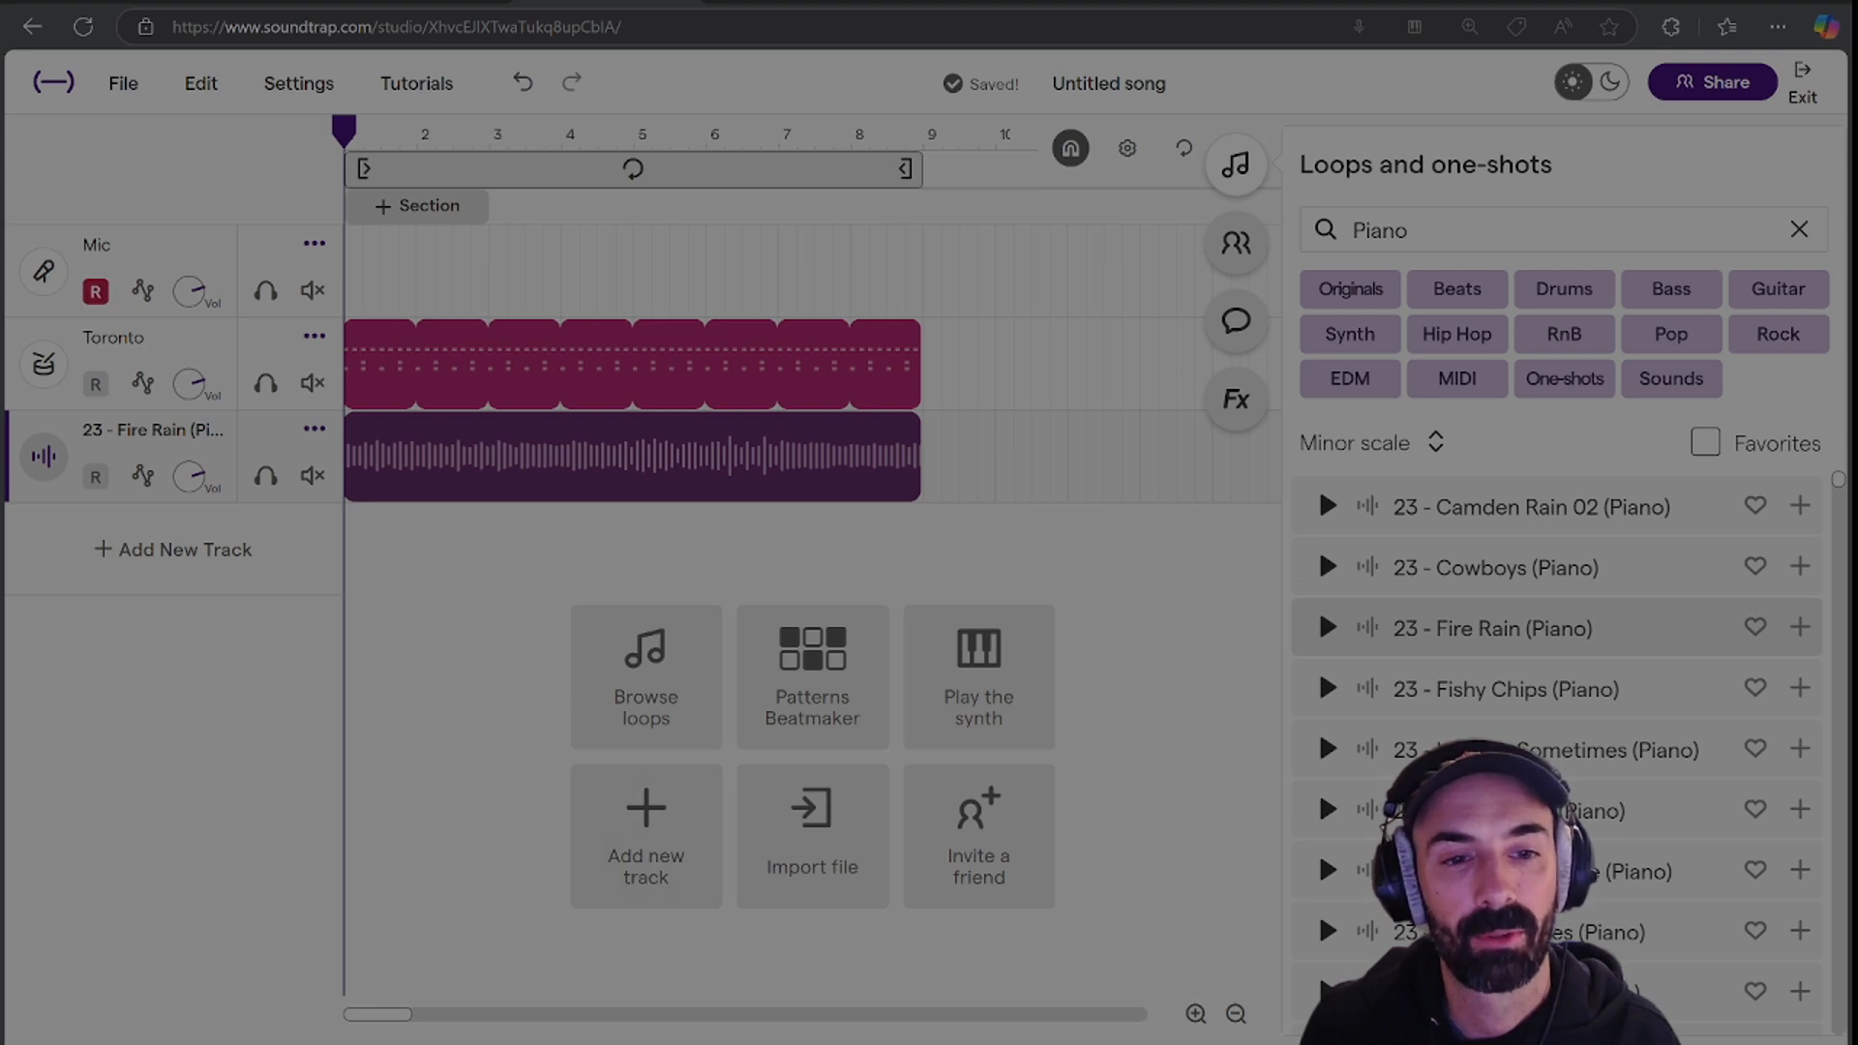
pyautogui.click(658, 1043)
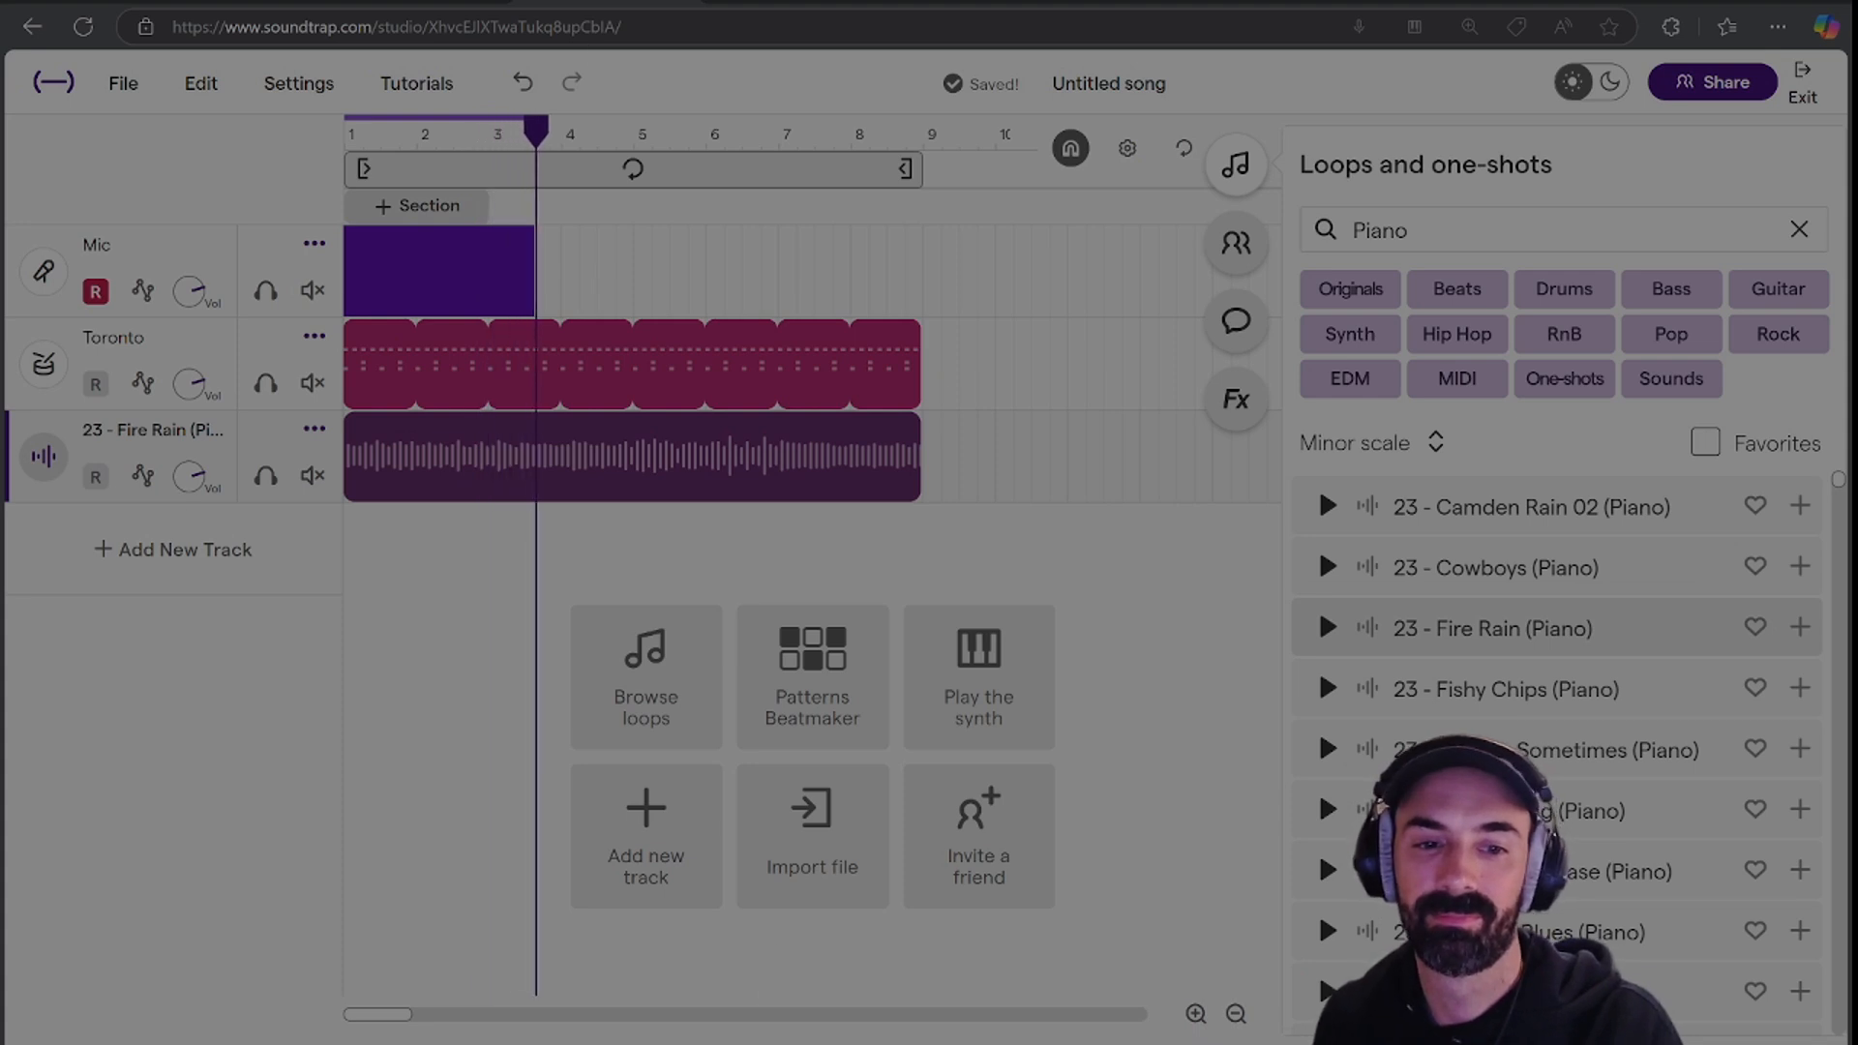
pyautogui.press('space')
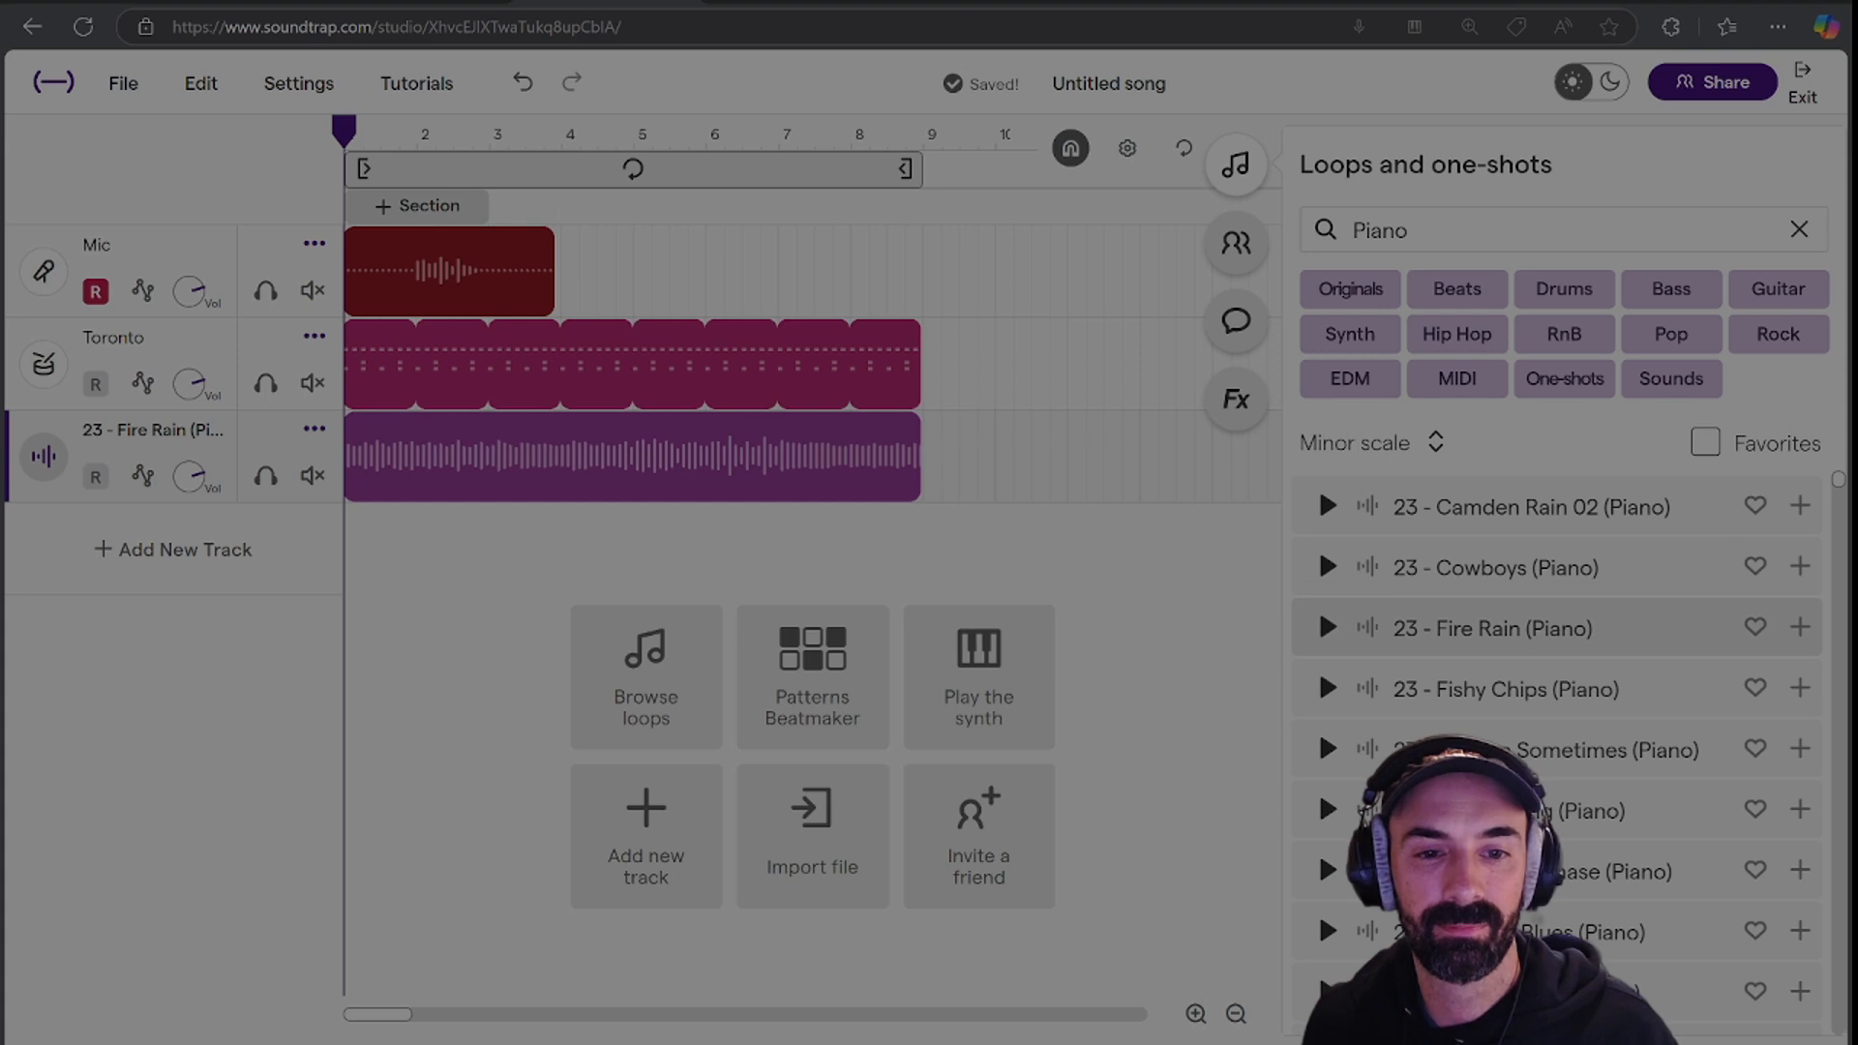
# Play the song with the new recording from the start and close the loops browser.
pyautogui.press('space')
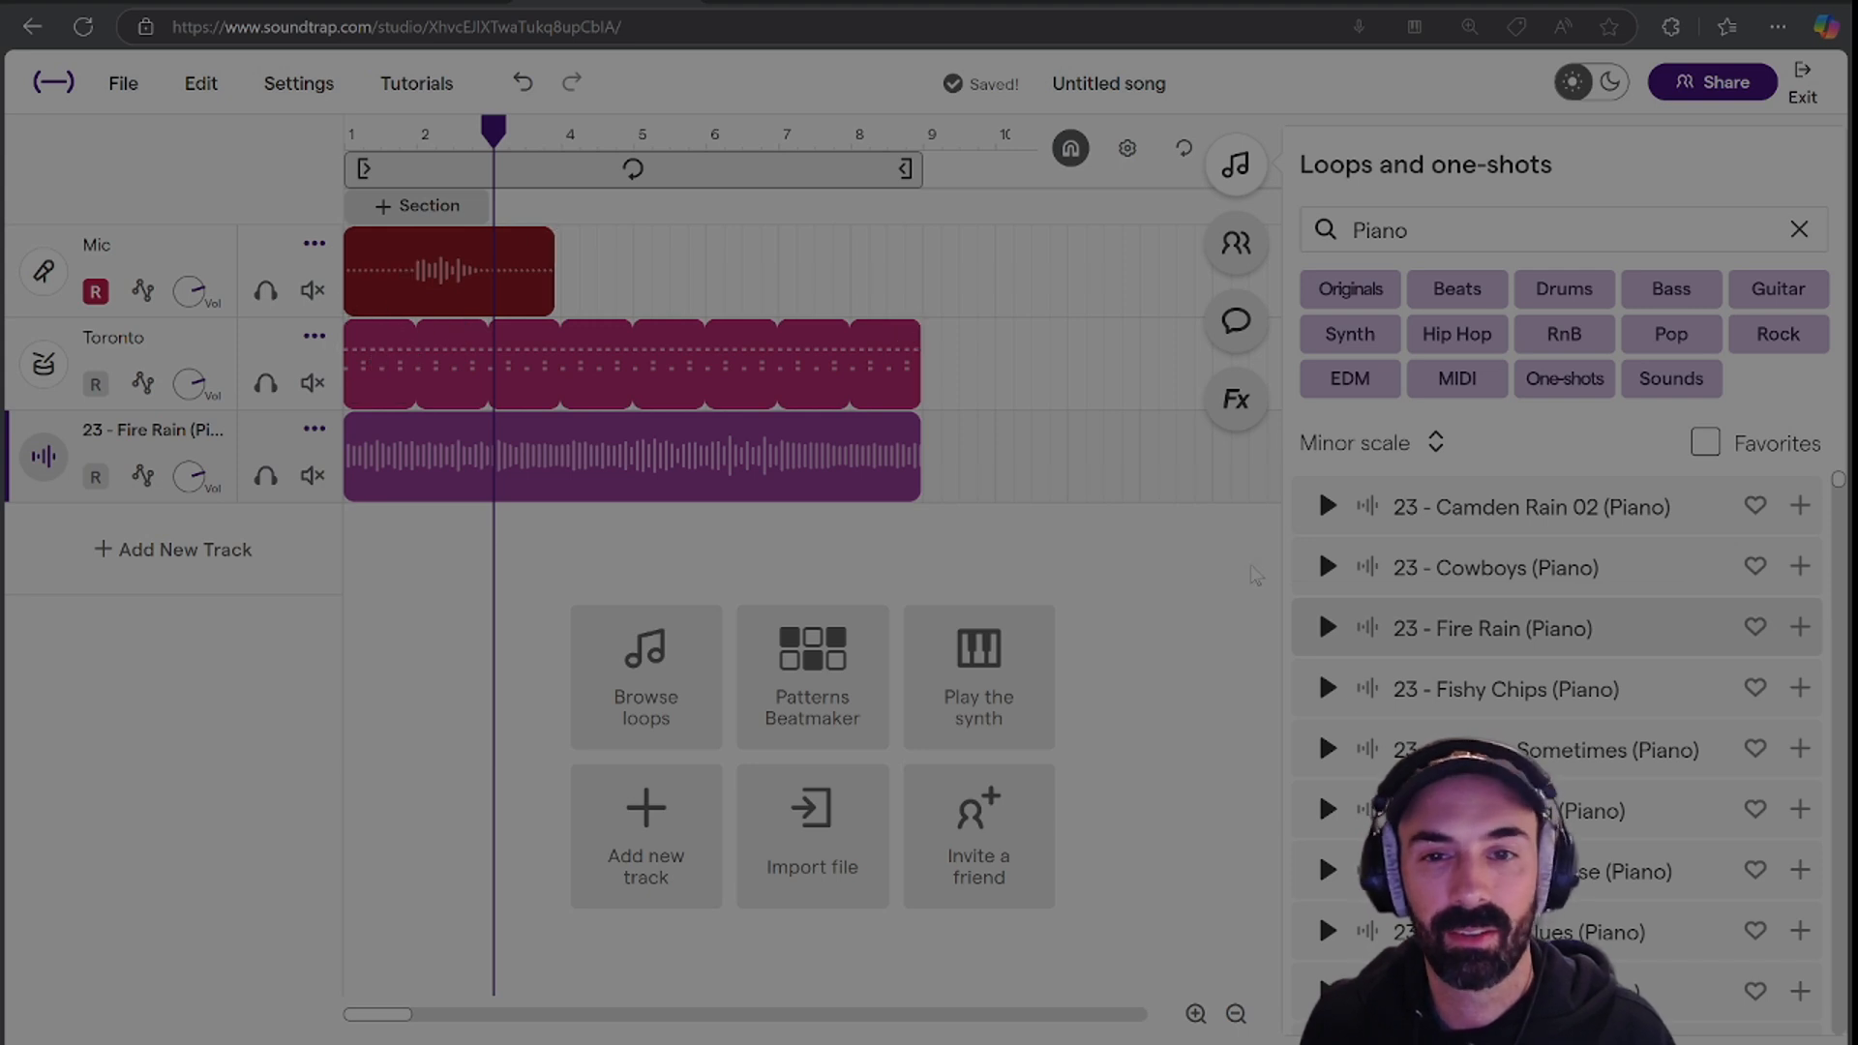
pyautogui.click(1236, 164)
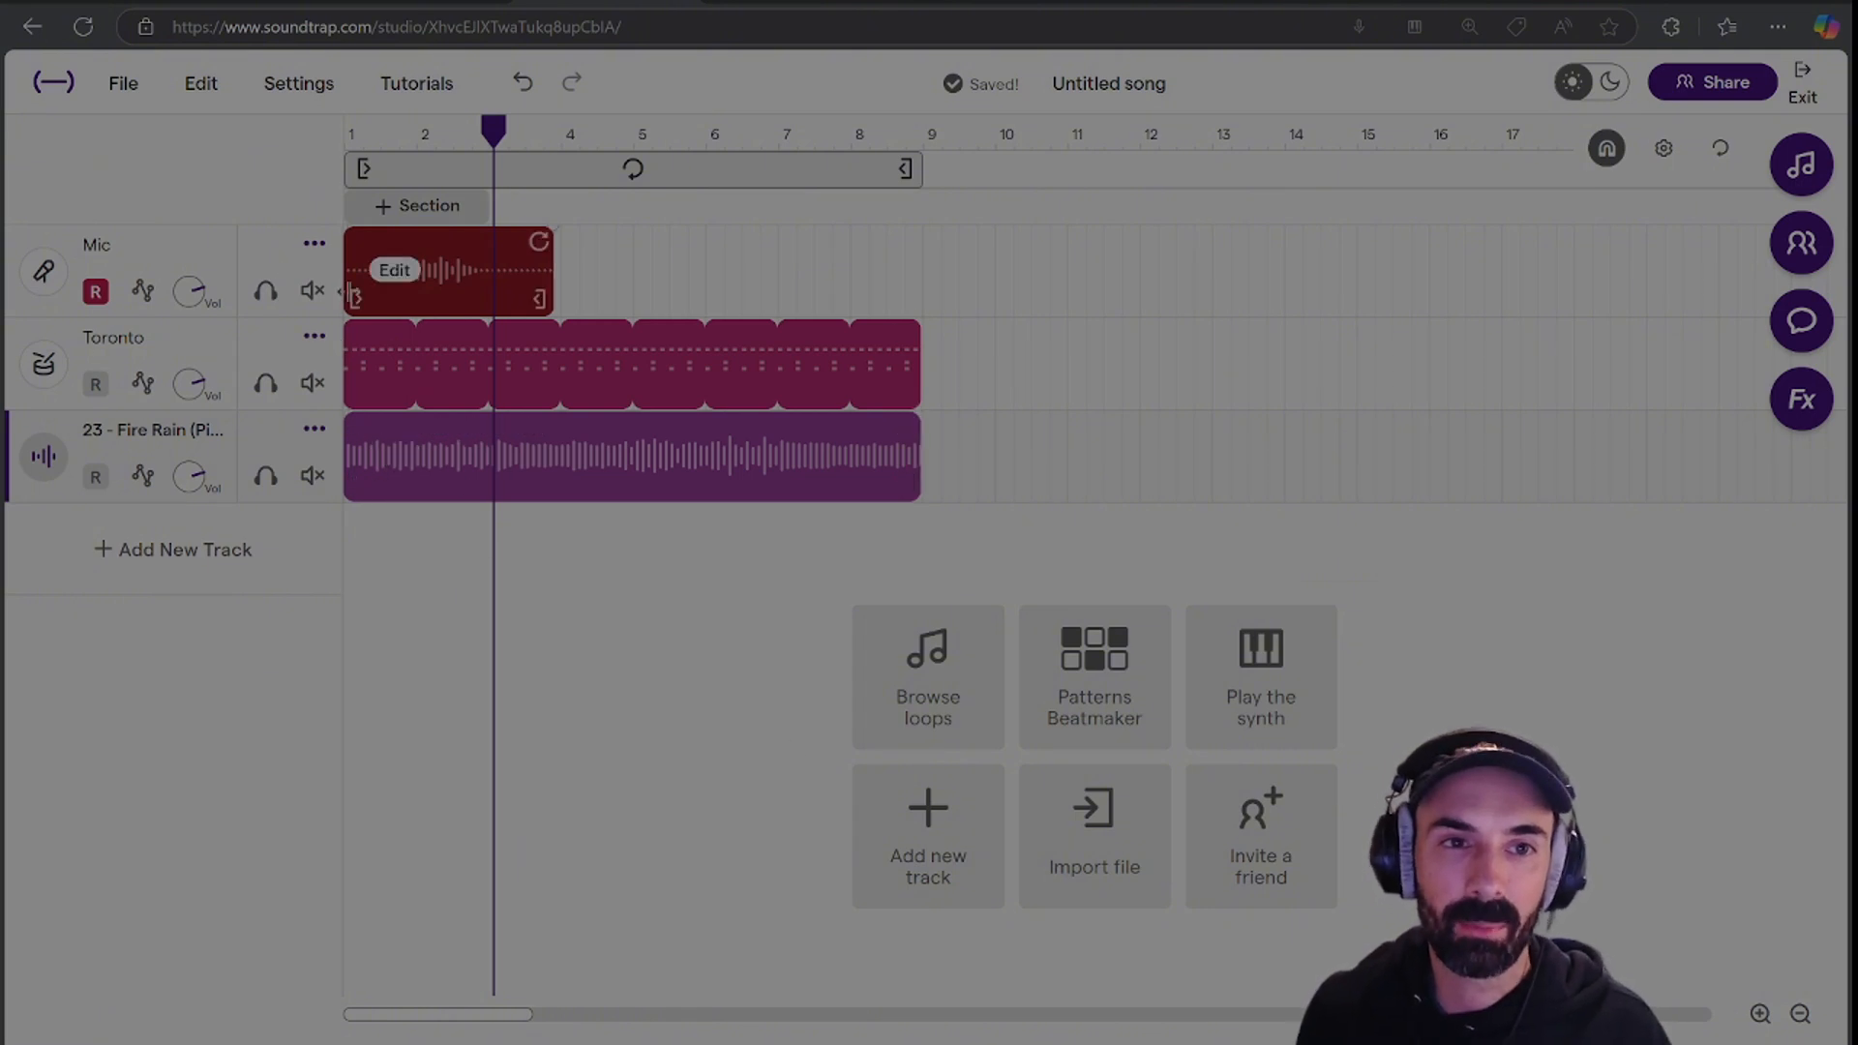
# Solo the Mic track and play it from the start up to just before bar 2.
pyautogui.moveTo(348, 292)
pyautogui.mouseDown()
pyautogui.moveTo(411, 293)
pyautogui.moveTo(349, 293)
pyautogui.moveTo(365, 292)
pyautogui.moveTo(349, 271)
pyautogui.mouseUp()
pyautogui.moveTo(492, 132); pyautogui.dragTo(292, 242)
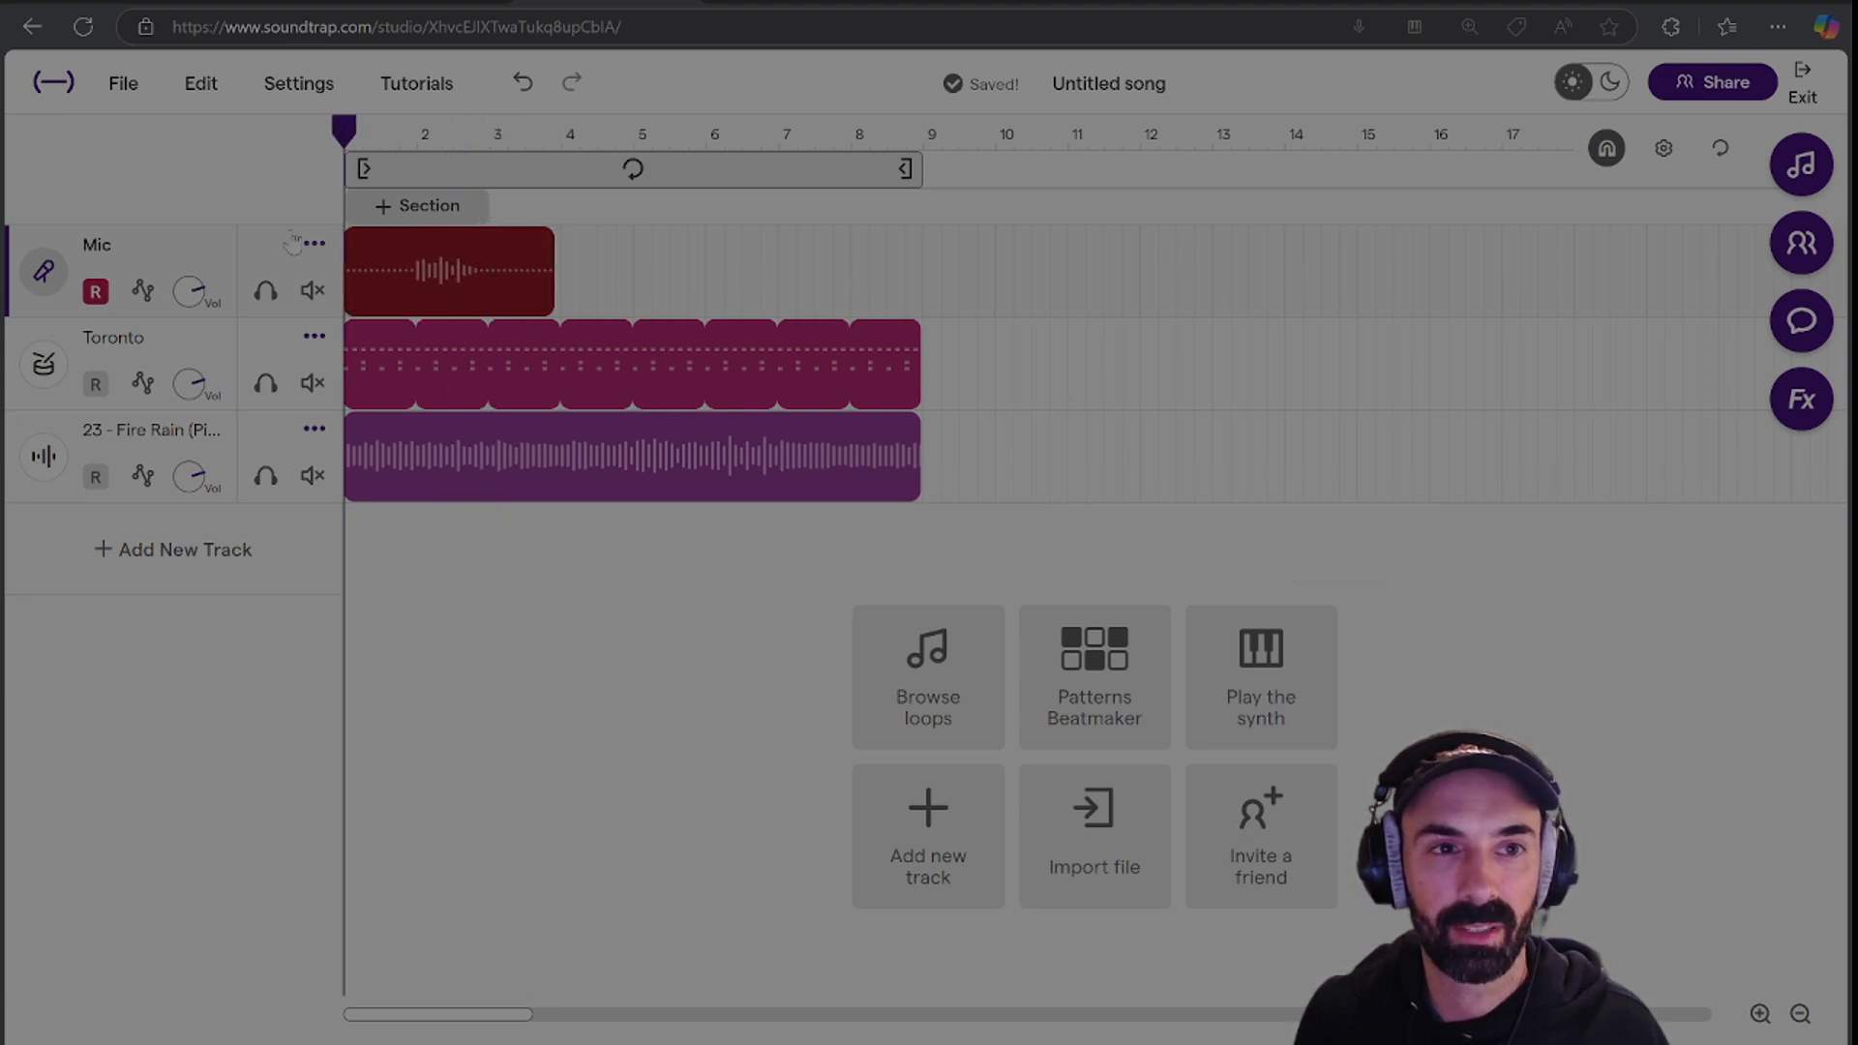
pyautogui.click(266, 291)
pyautogui.press('space')
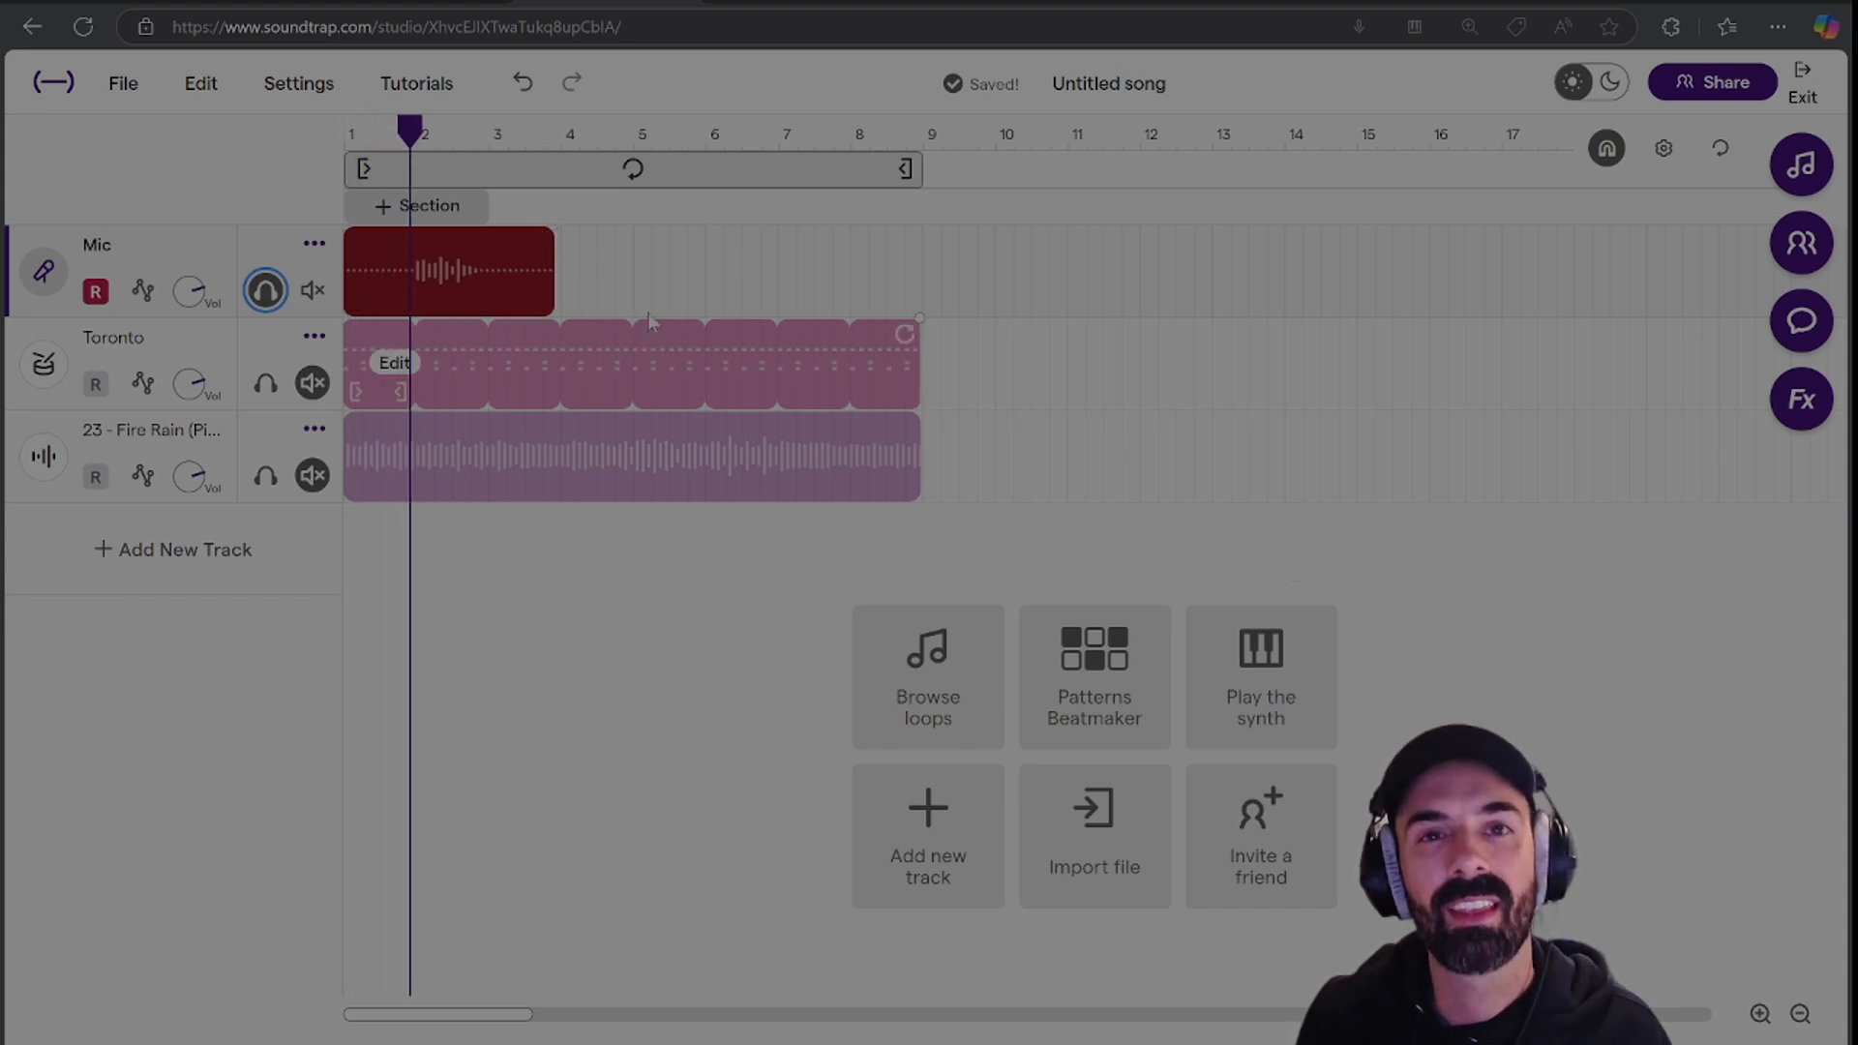
# Trim the silence off the beginning of the Mic recording so it starts just before bar 2.
pyautogui.click(1758, 1013)
pyautogui.click(1759, 1013)
pyautogui.click(1759, 1013)
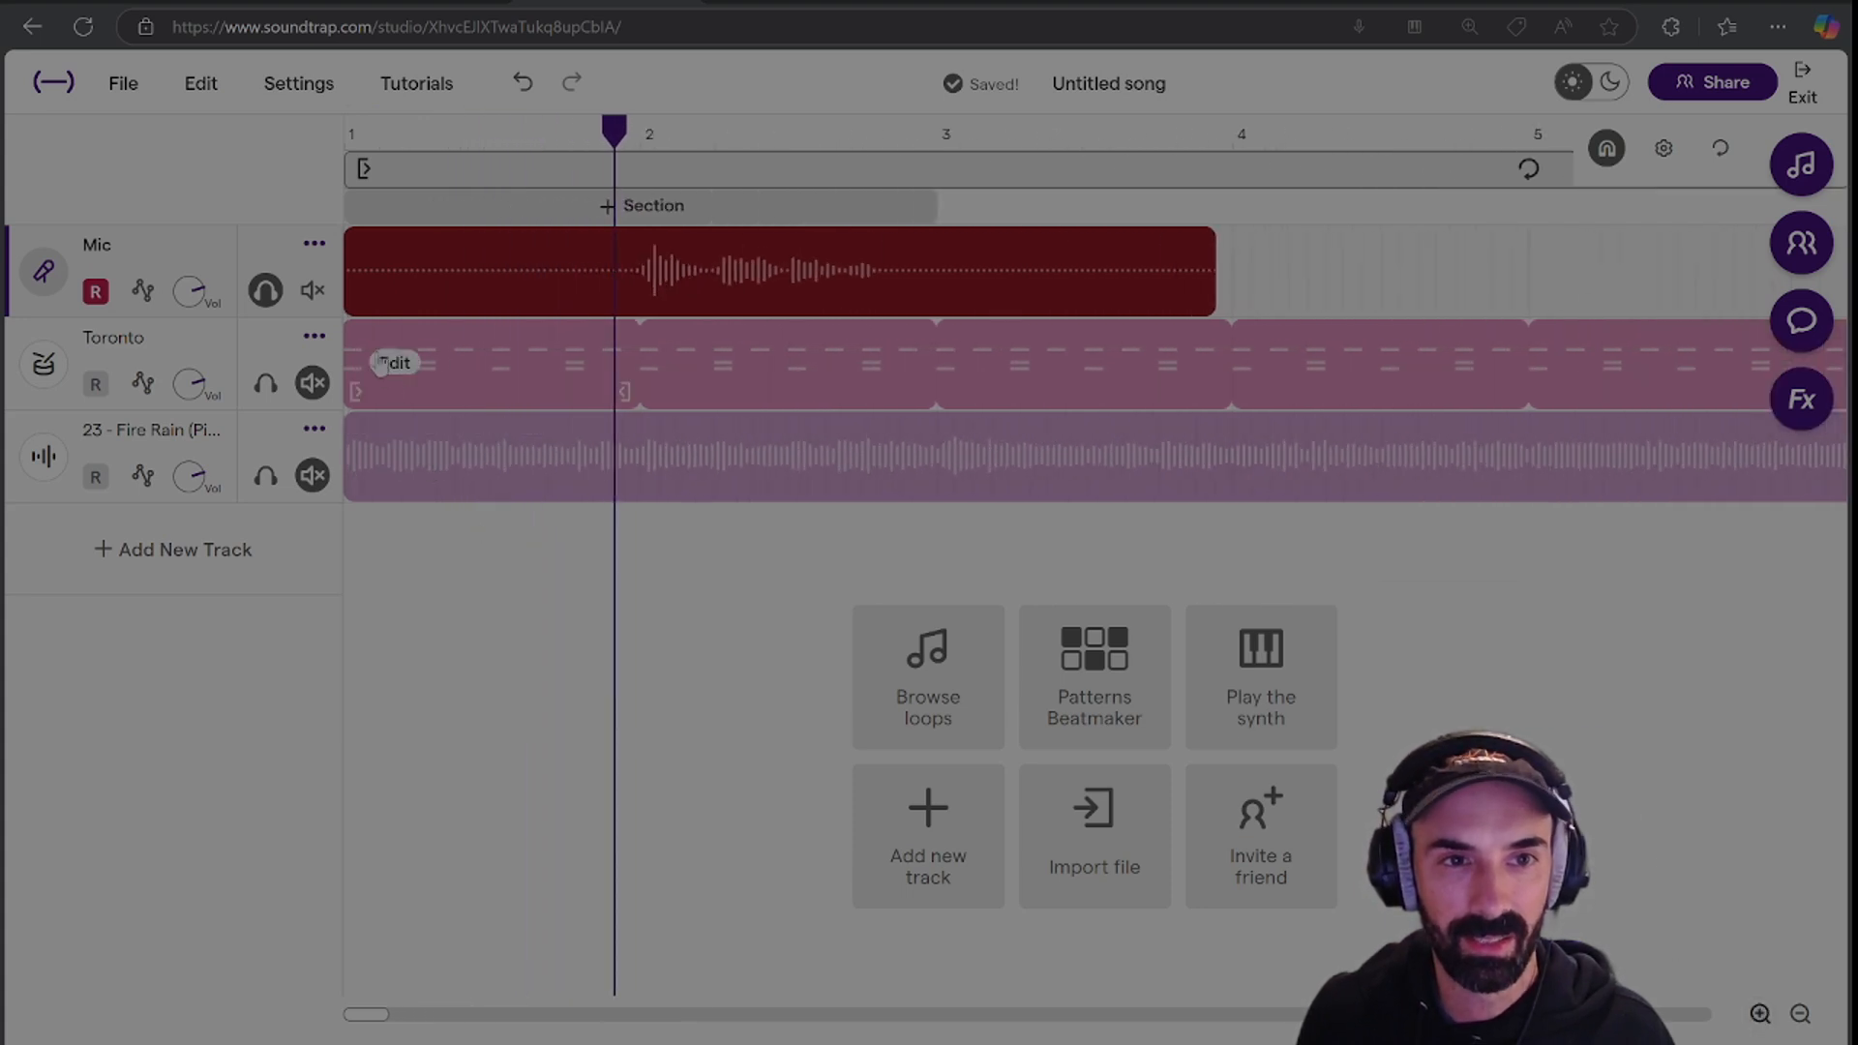
pyautogui.moveTo(350, 295); pyautogui.dragTo(629, 290)
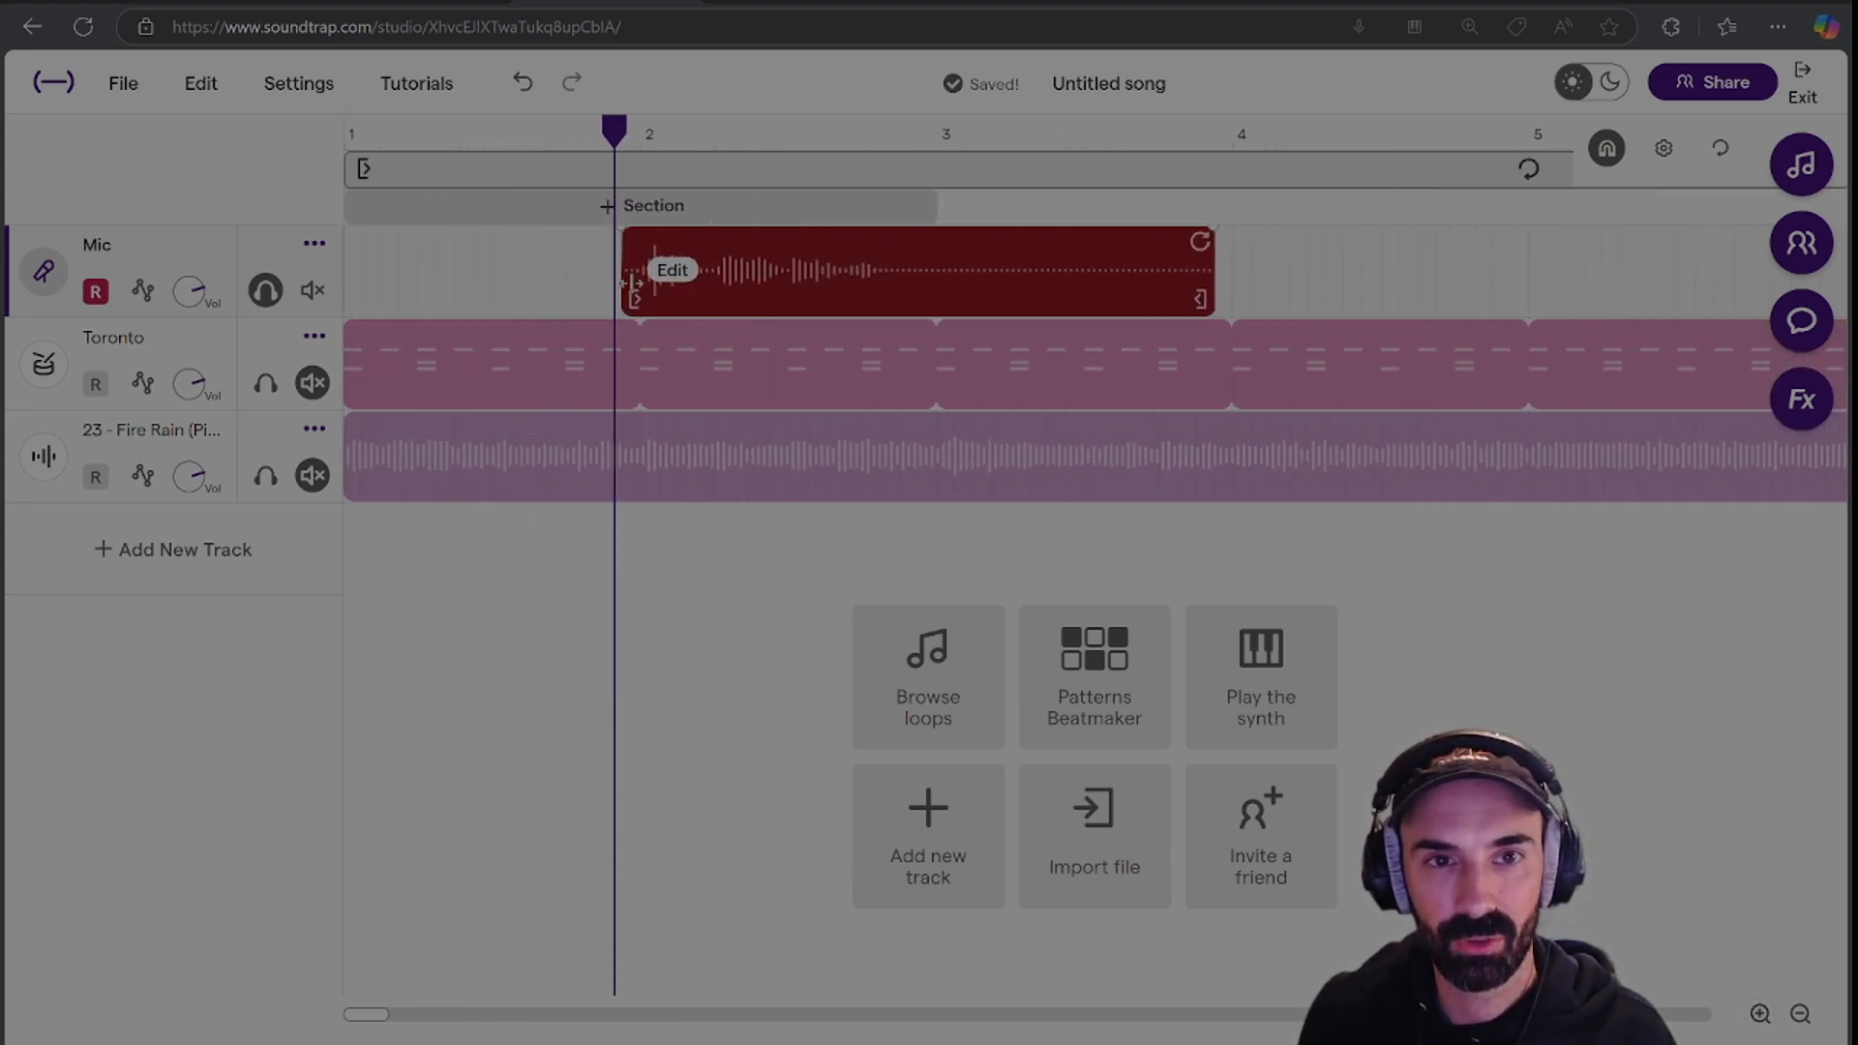
# Play the trimmed Mic recording, split it at bar 3 and delete the part after the split.
pyautogui.click(538, 147)
pyautogui.press('space')
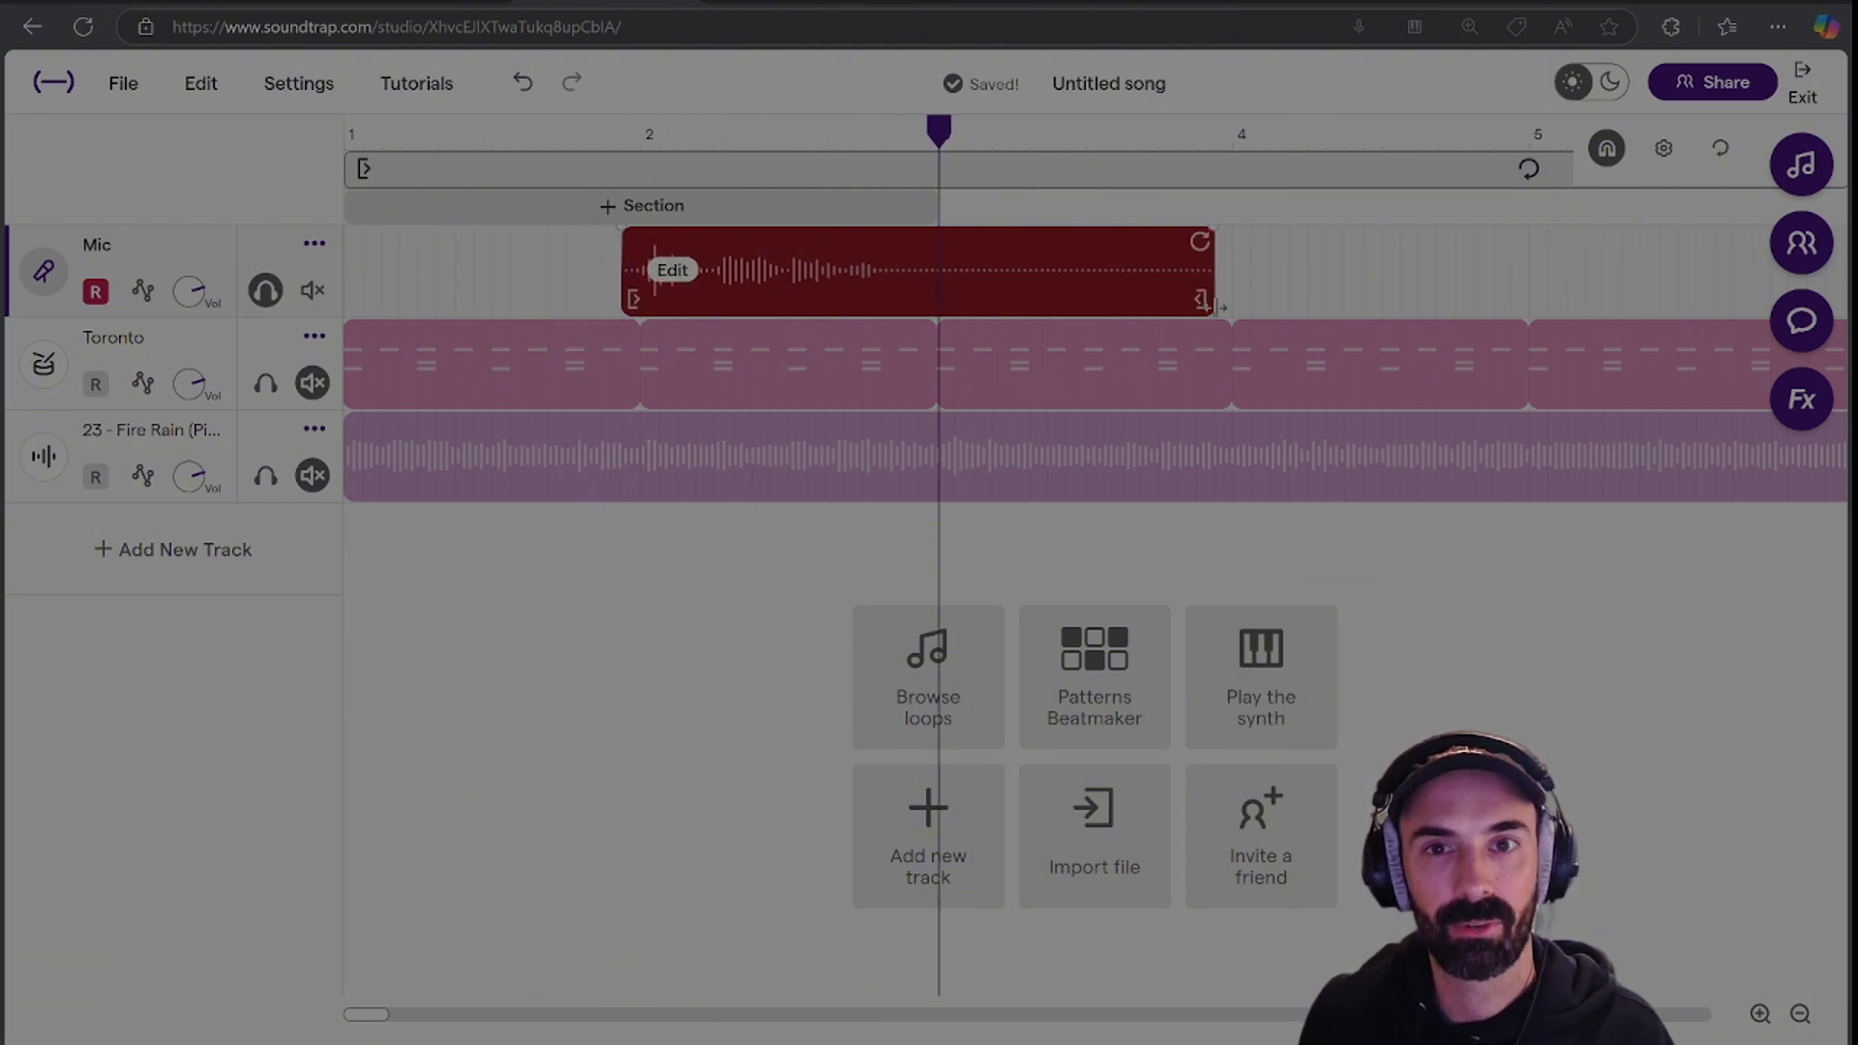
pyautogui.moveTo(1207, 297); pyautogui.dragTo(1251, 275)
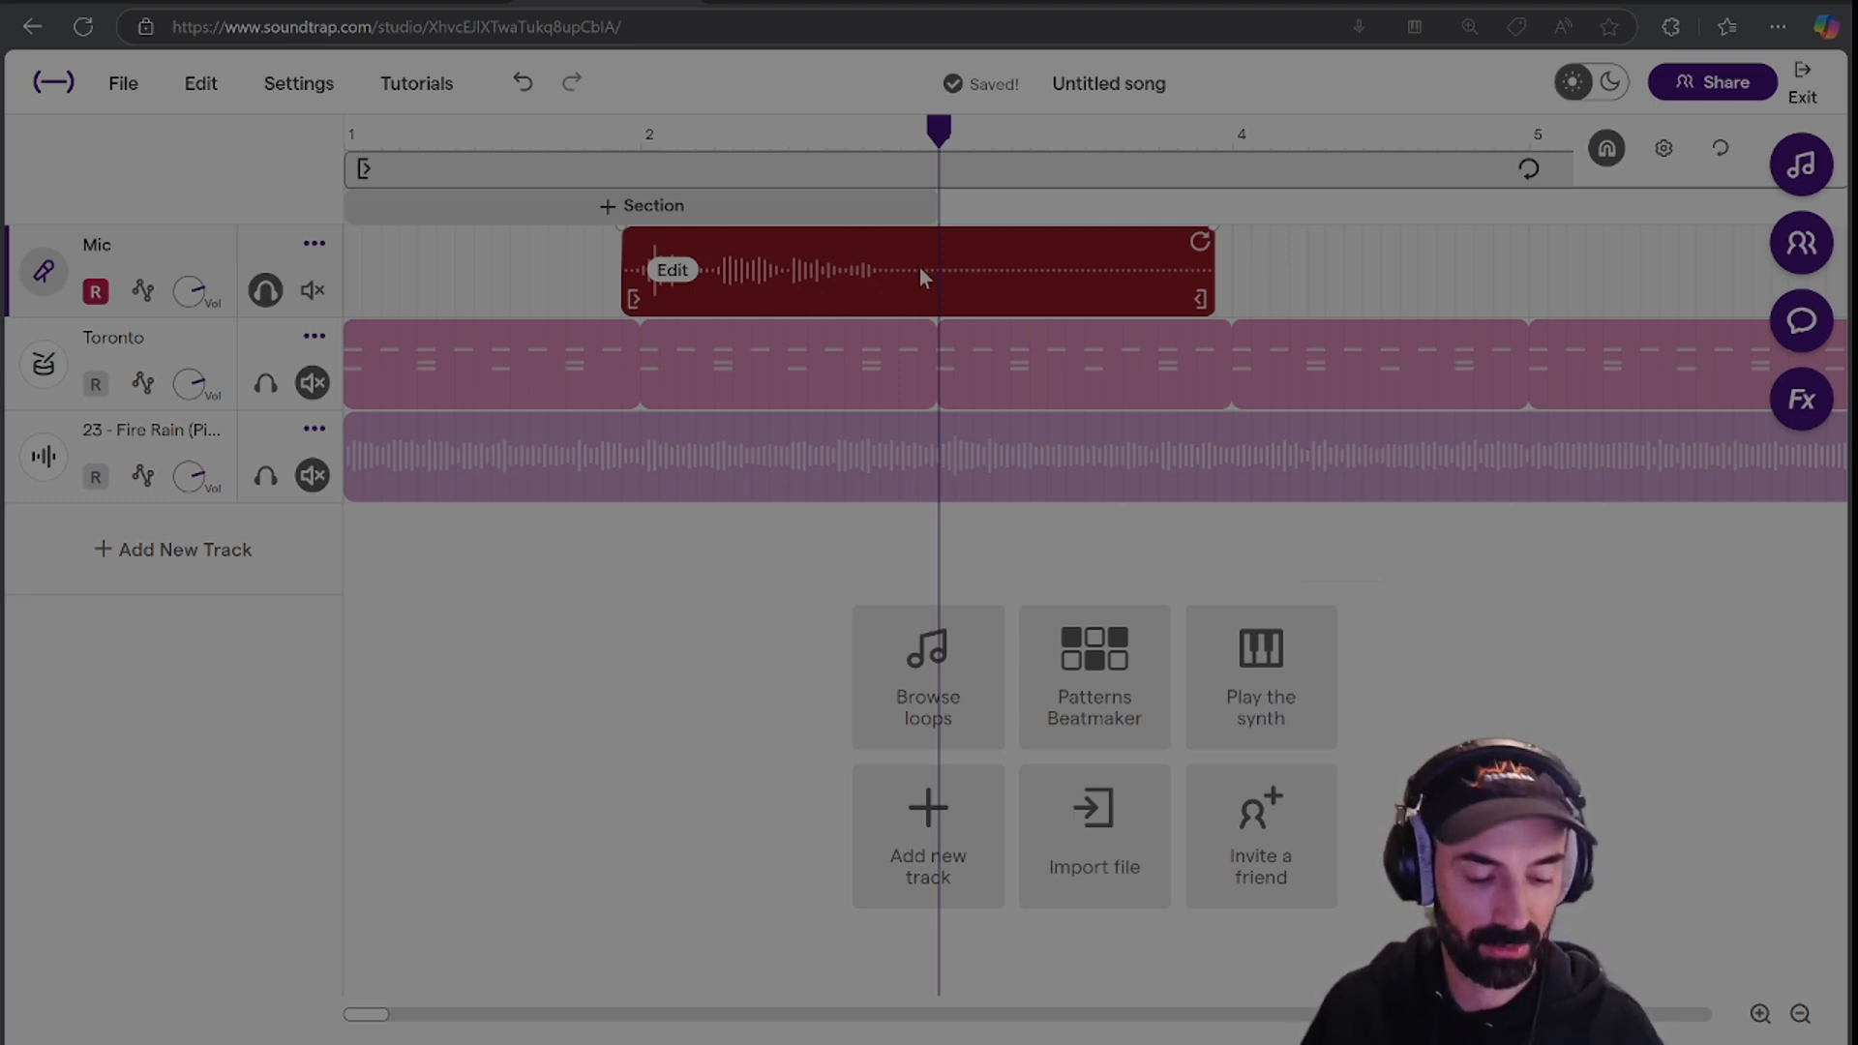
pyautogui.hotkey('ctrl', 'e')
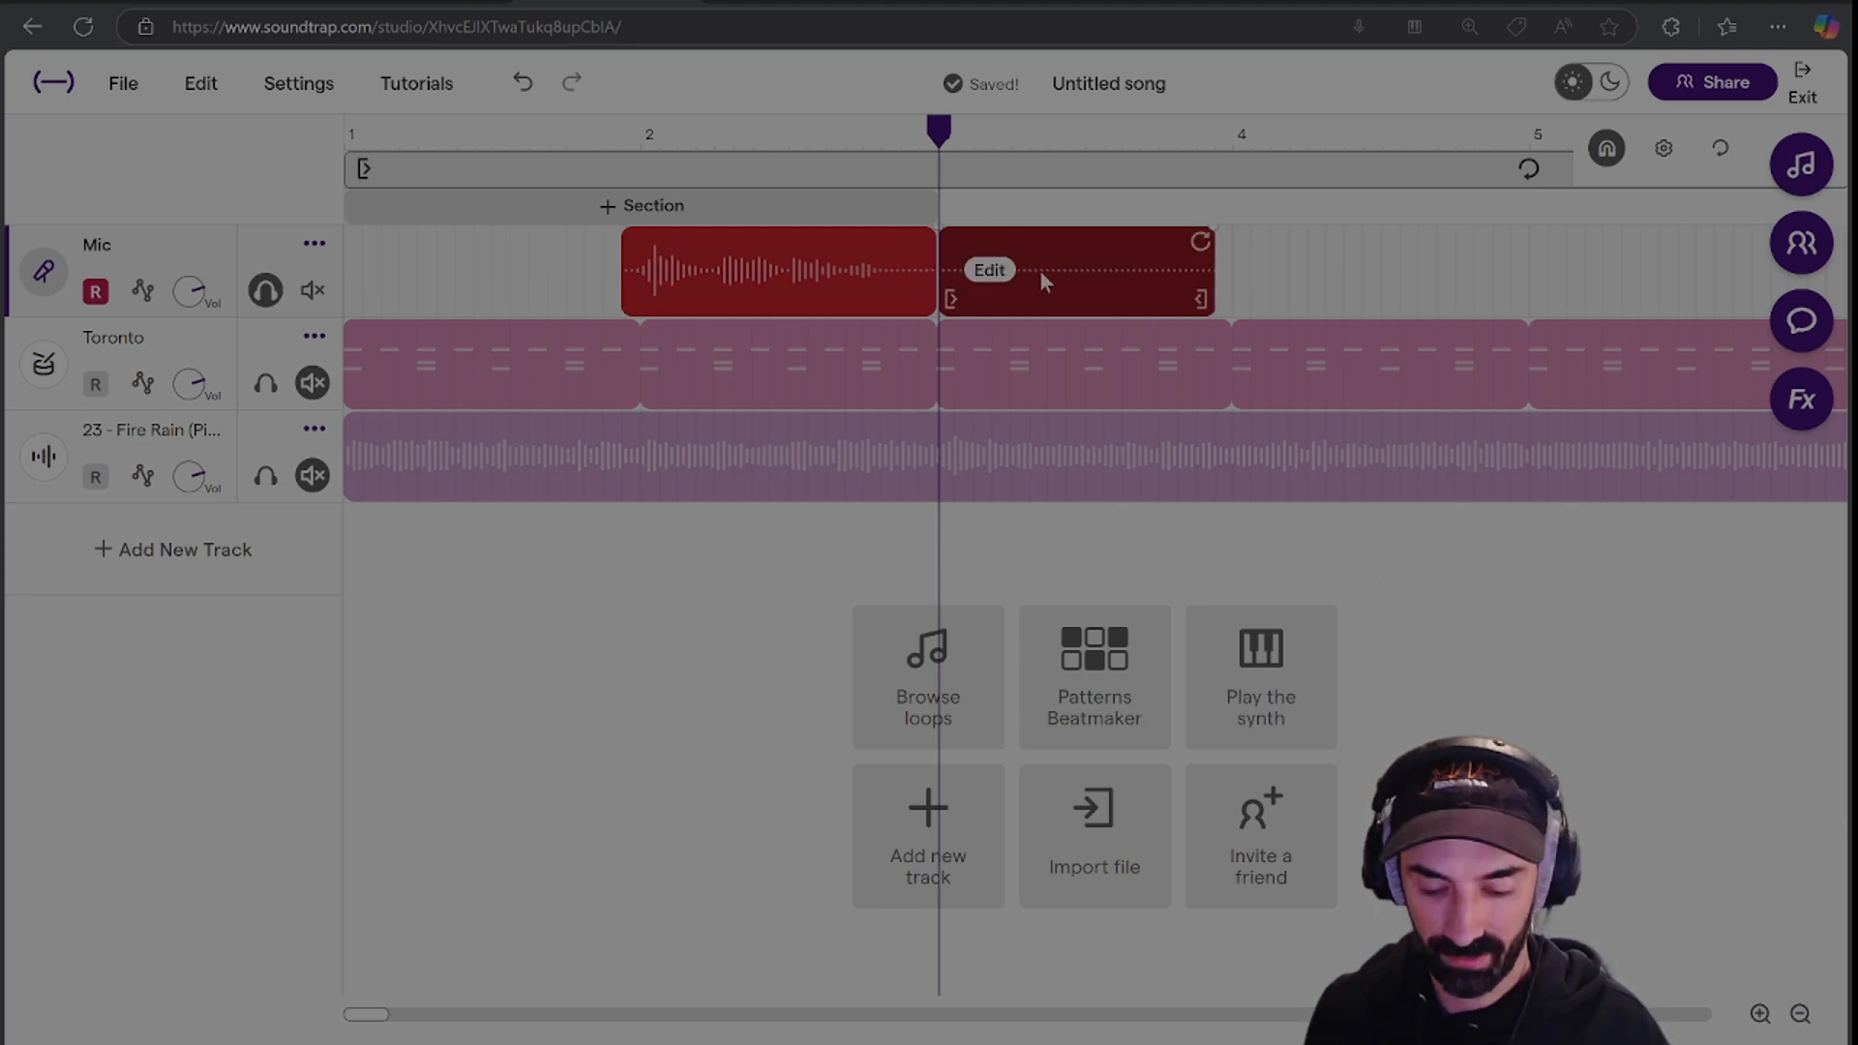
pyautogui.press('Delete')
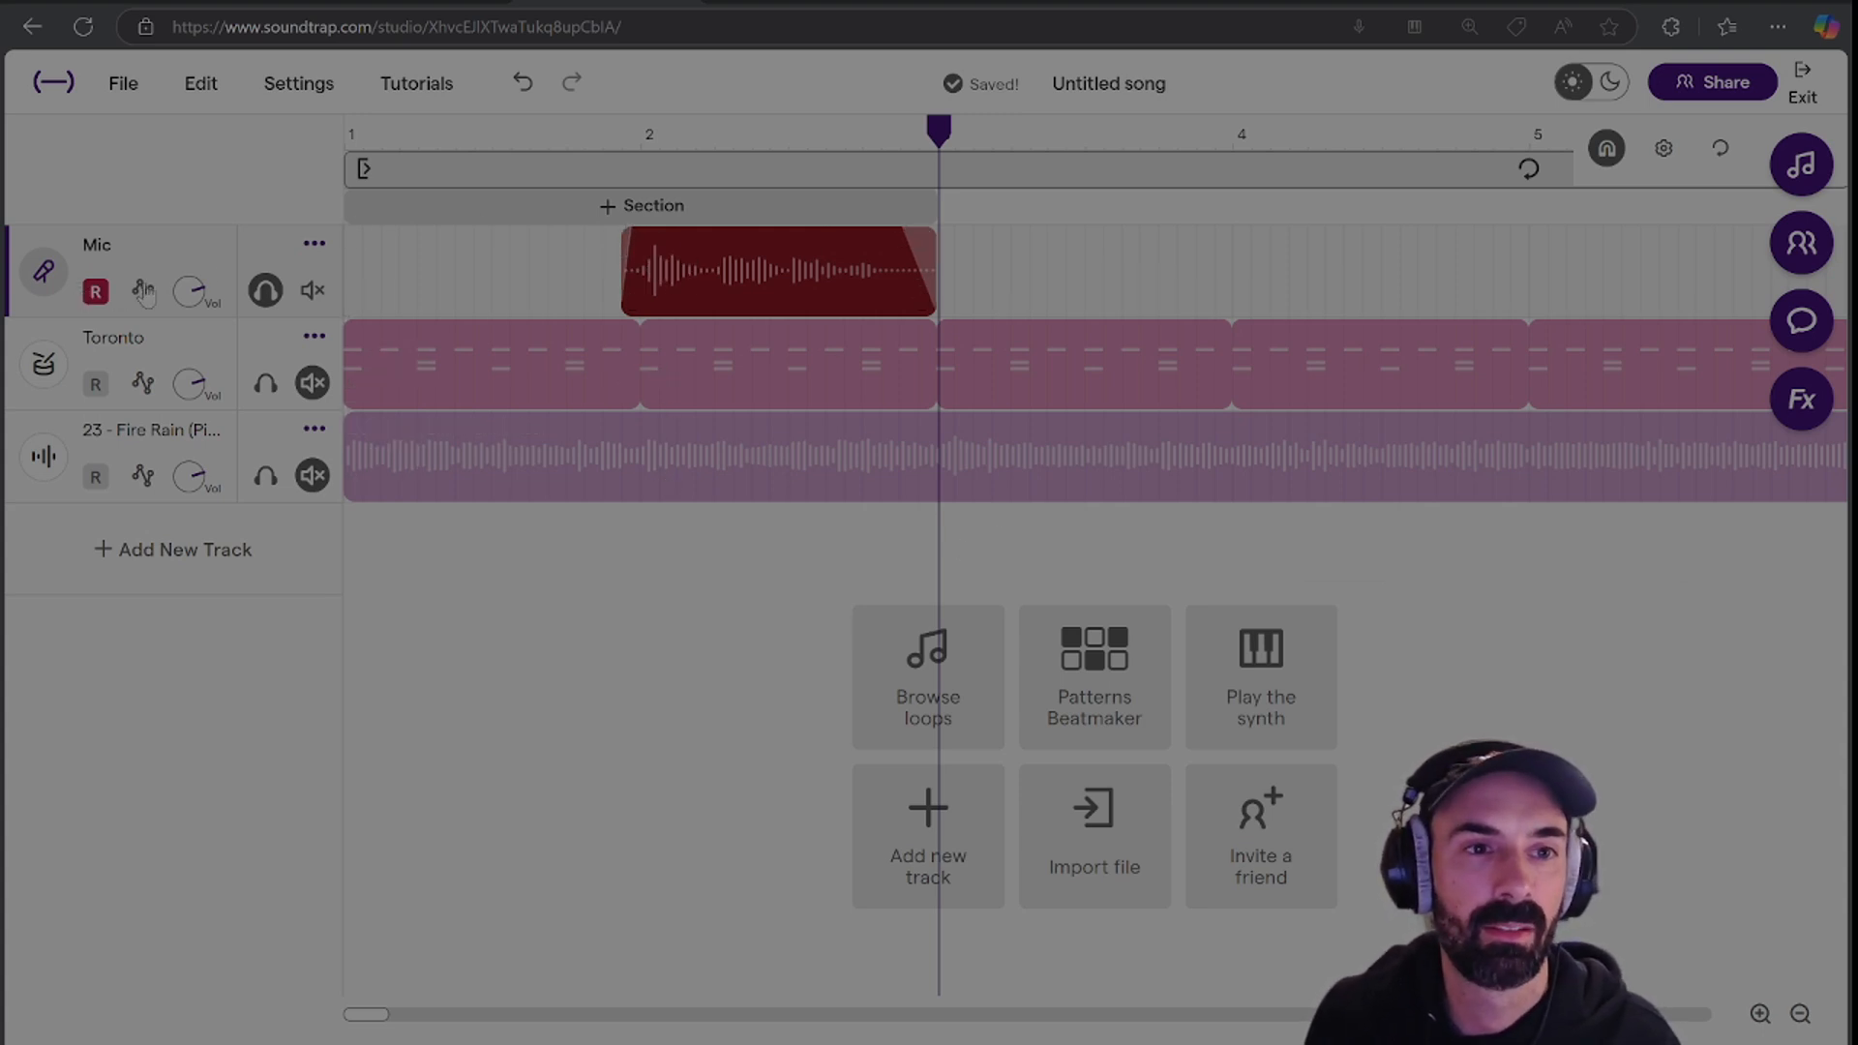
# Play the soloed Mic recording from the start and turn off the Mic track's solo.
pyautogui.moveTo(946, 133); pyautogui.dragTo(108, 226)
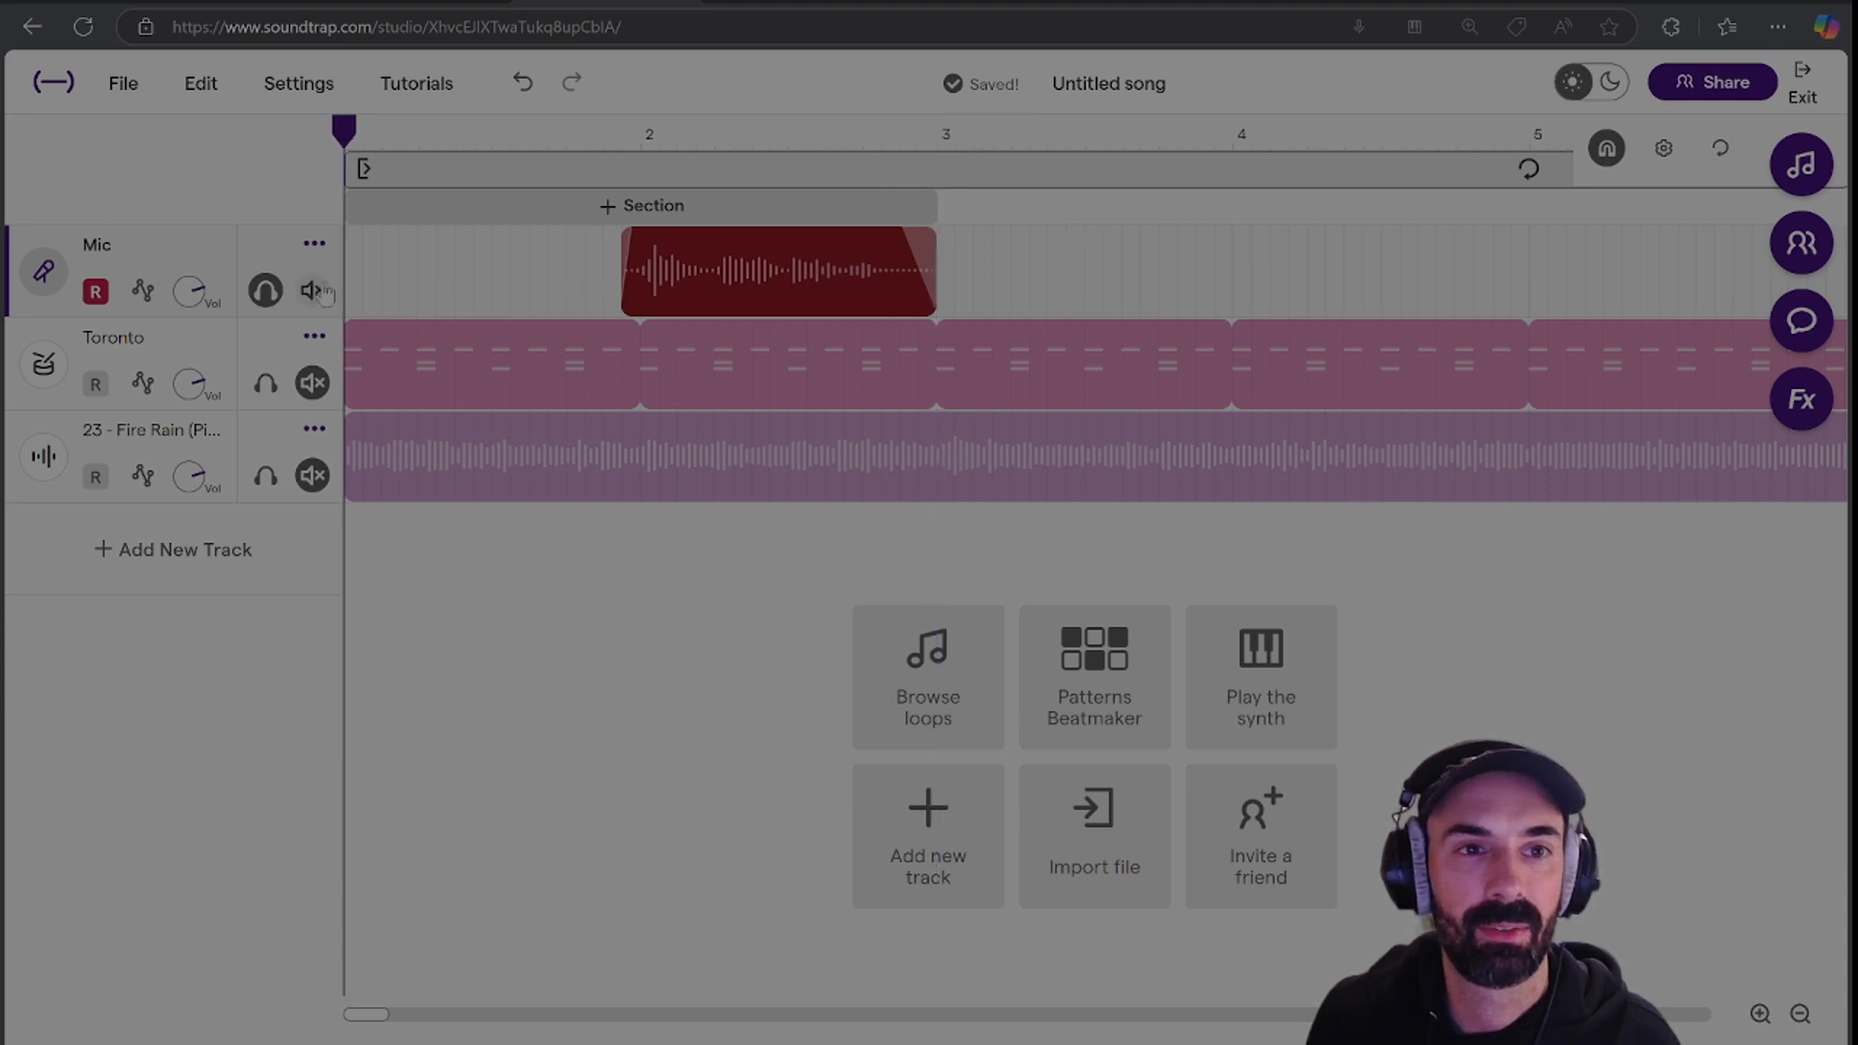
pyautogui.press('space')
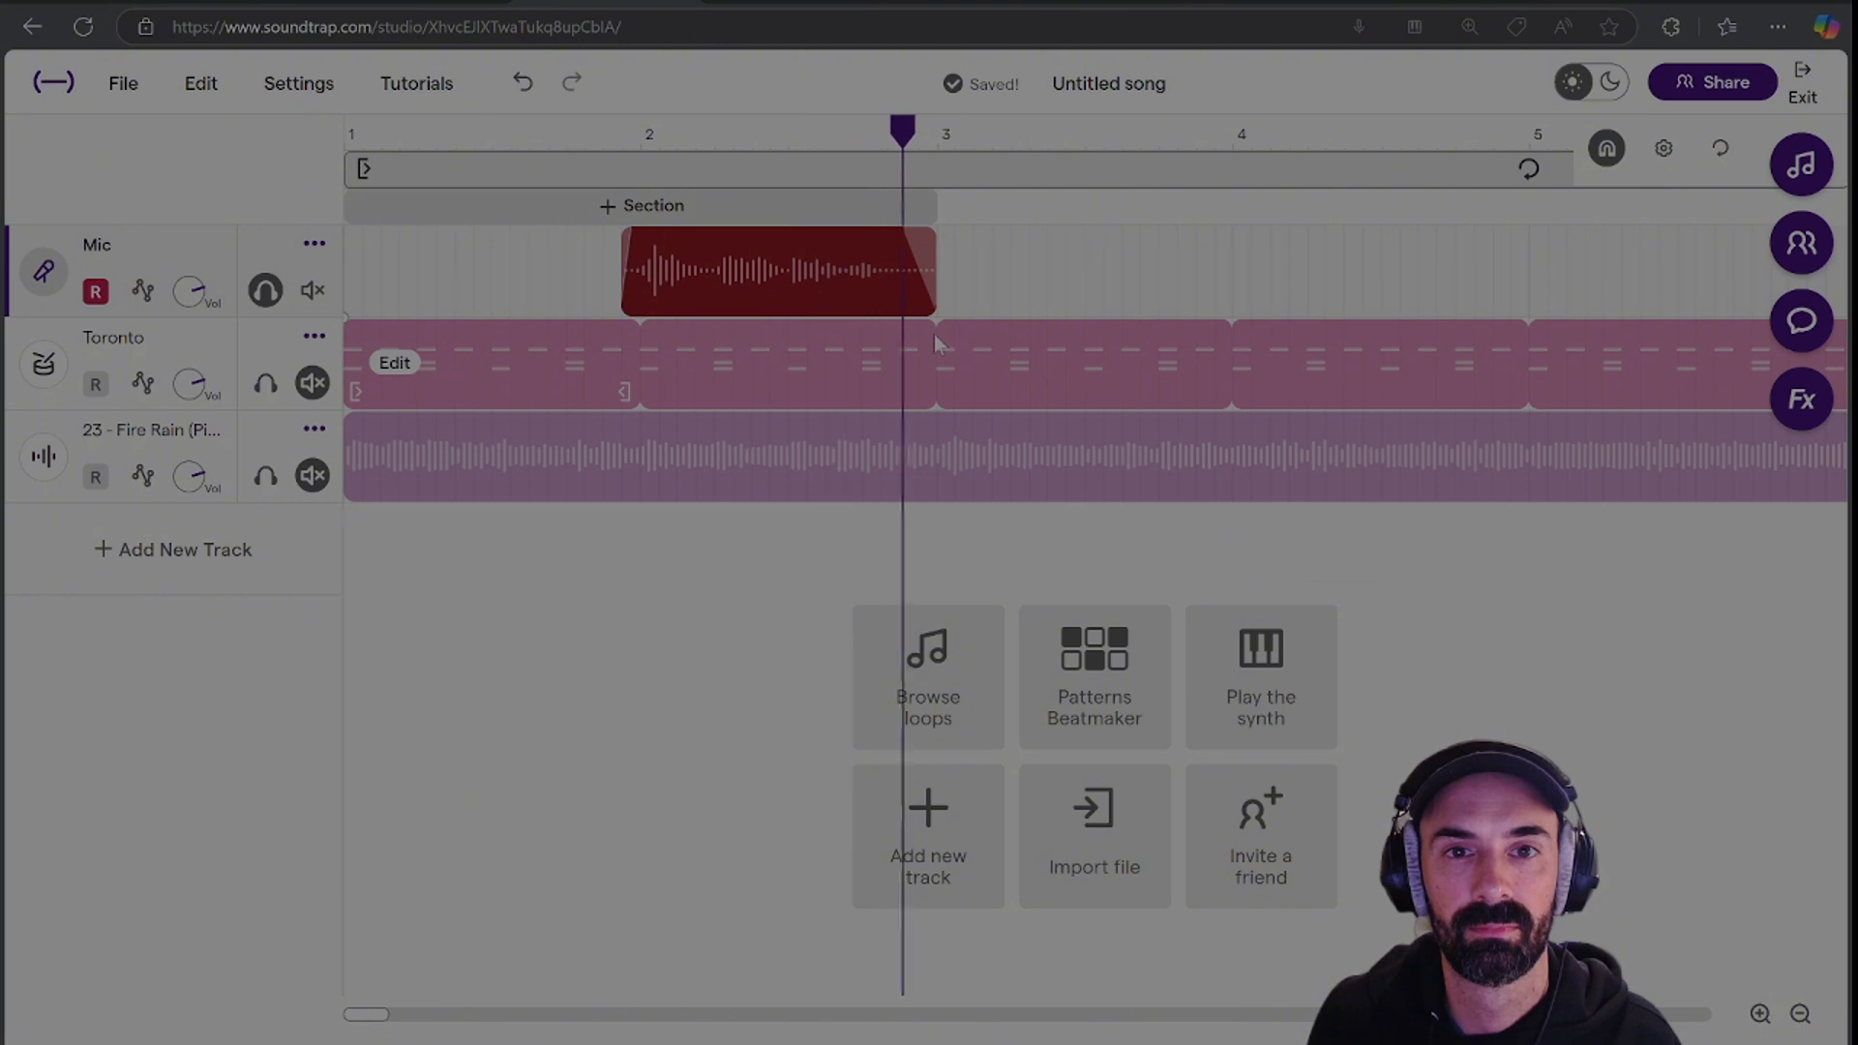
pyautogui.click(265, 291)
pyautogui.press('Return')
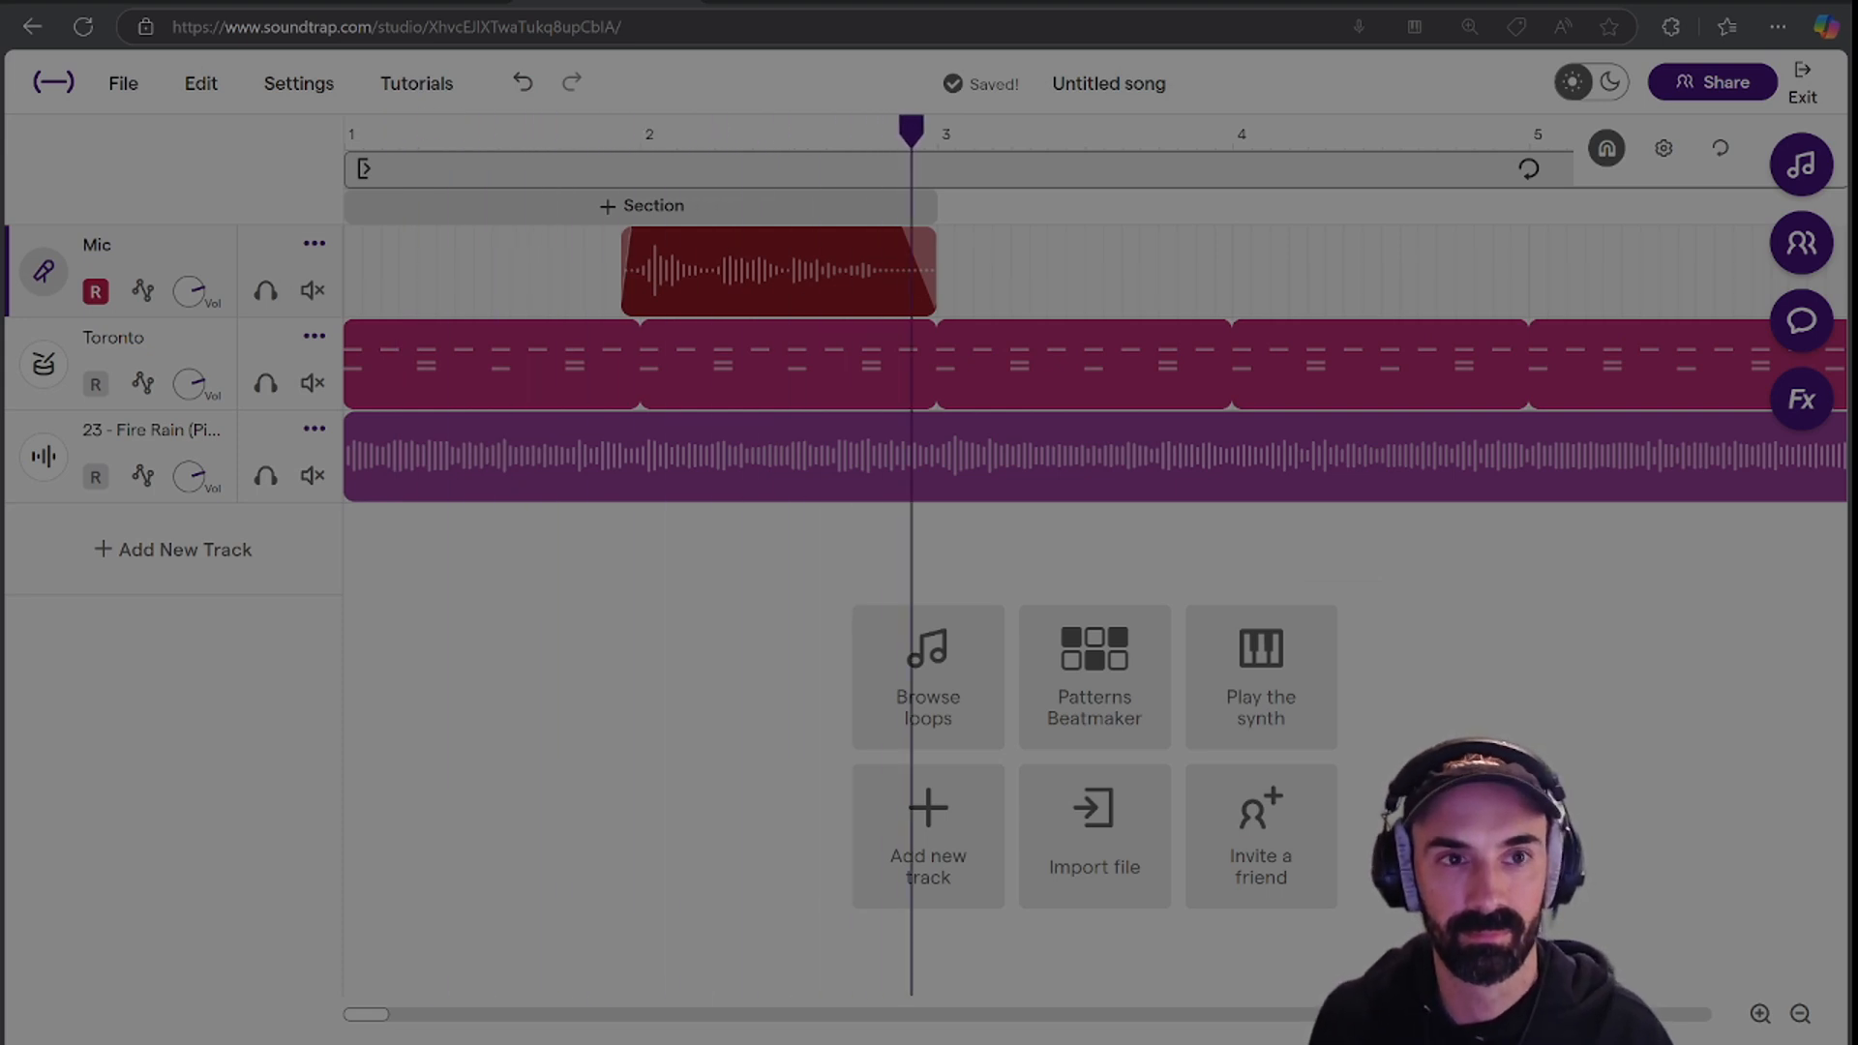
# Place the playhead at the start of the Mic recording and adjust the Toronto track's volume.
pyautogui.click(622, 143)
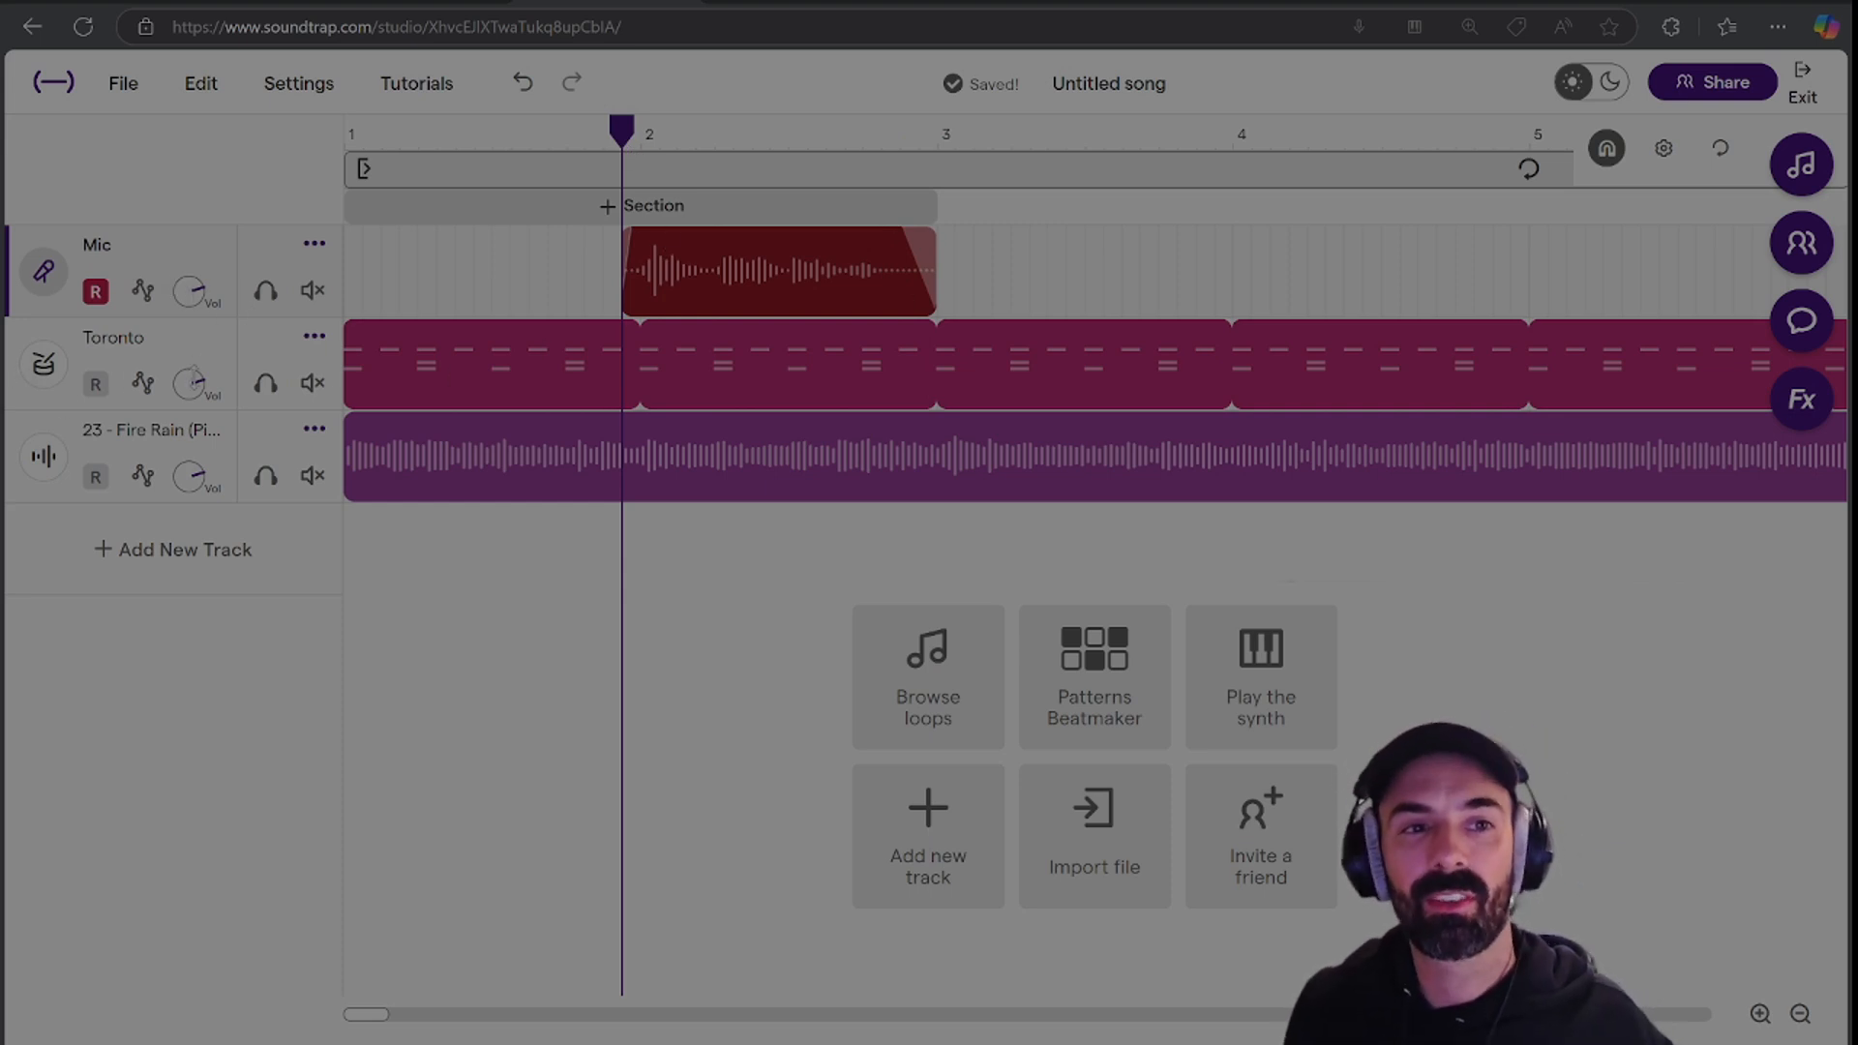
pyautogui.moveTo(194, 389)
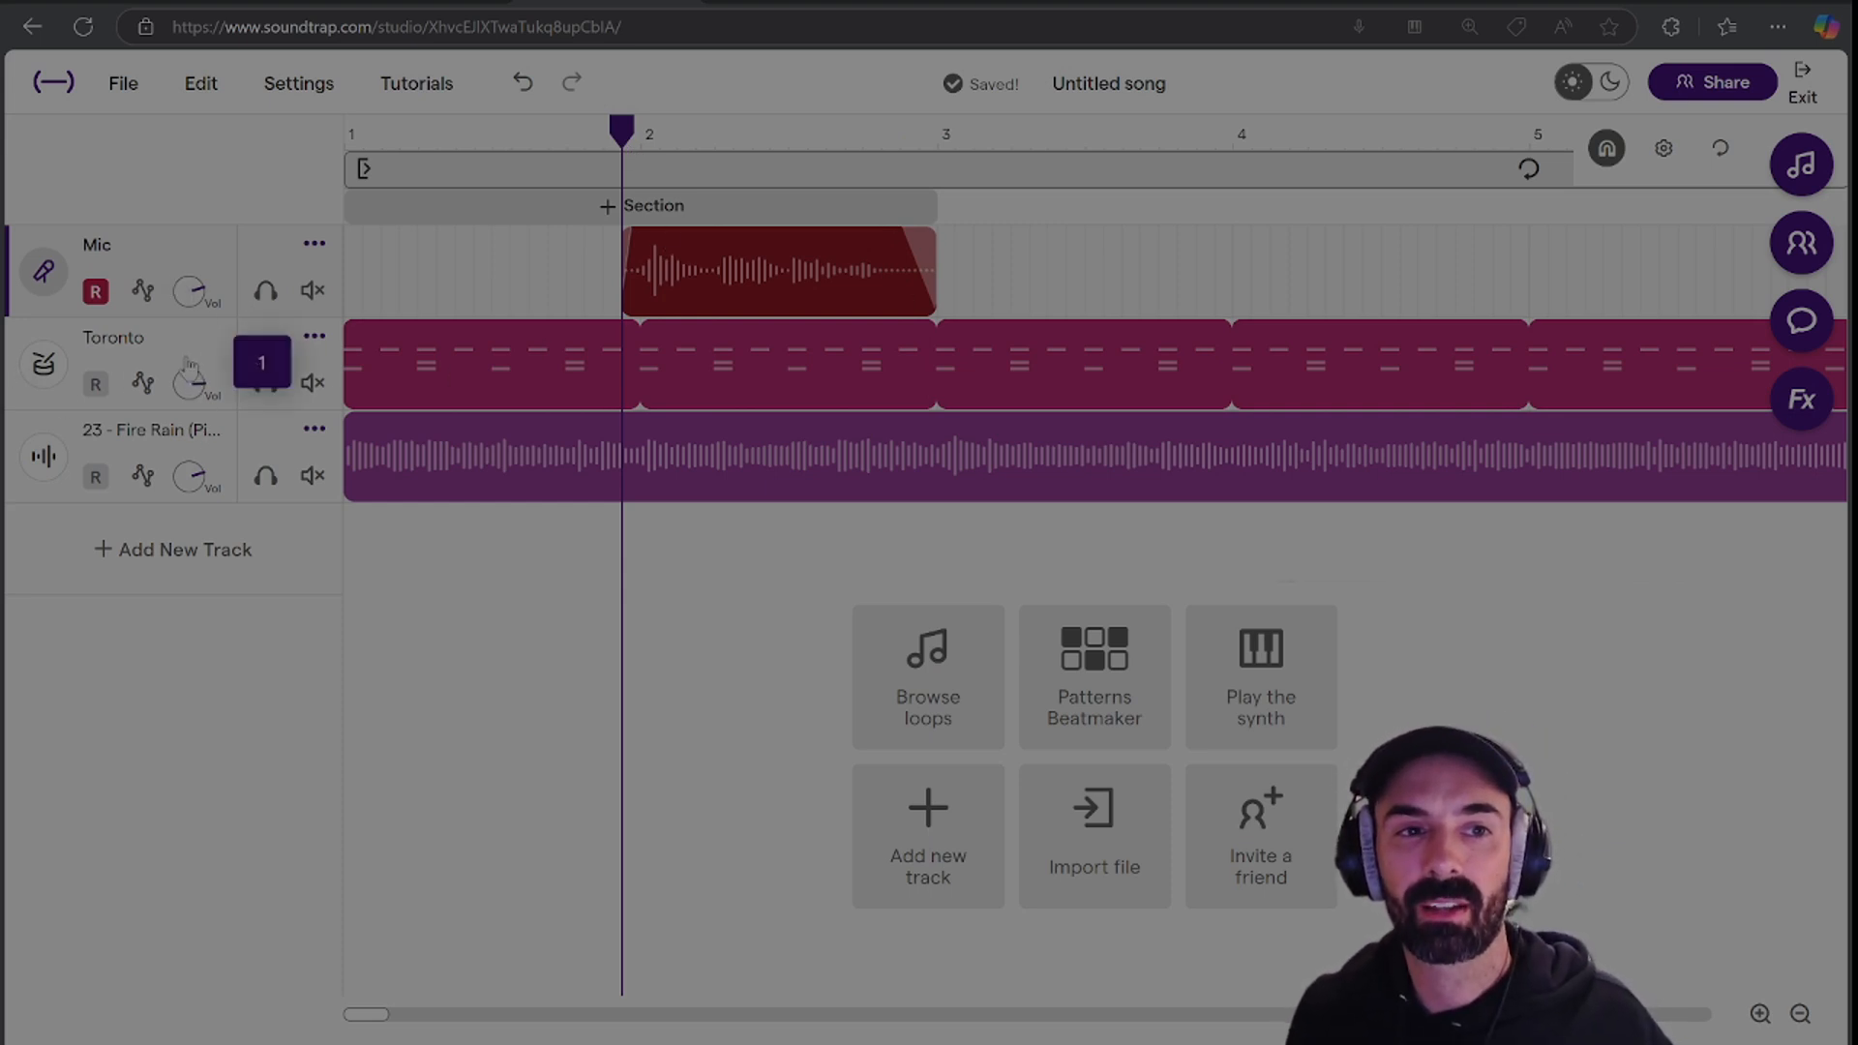
pyautogui.moveTo(198, 361); pyautogui.dragTo(198, 381)
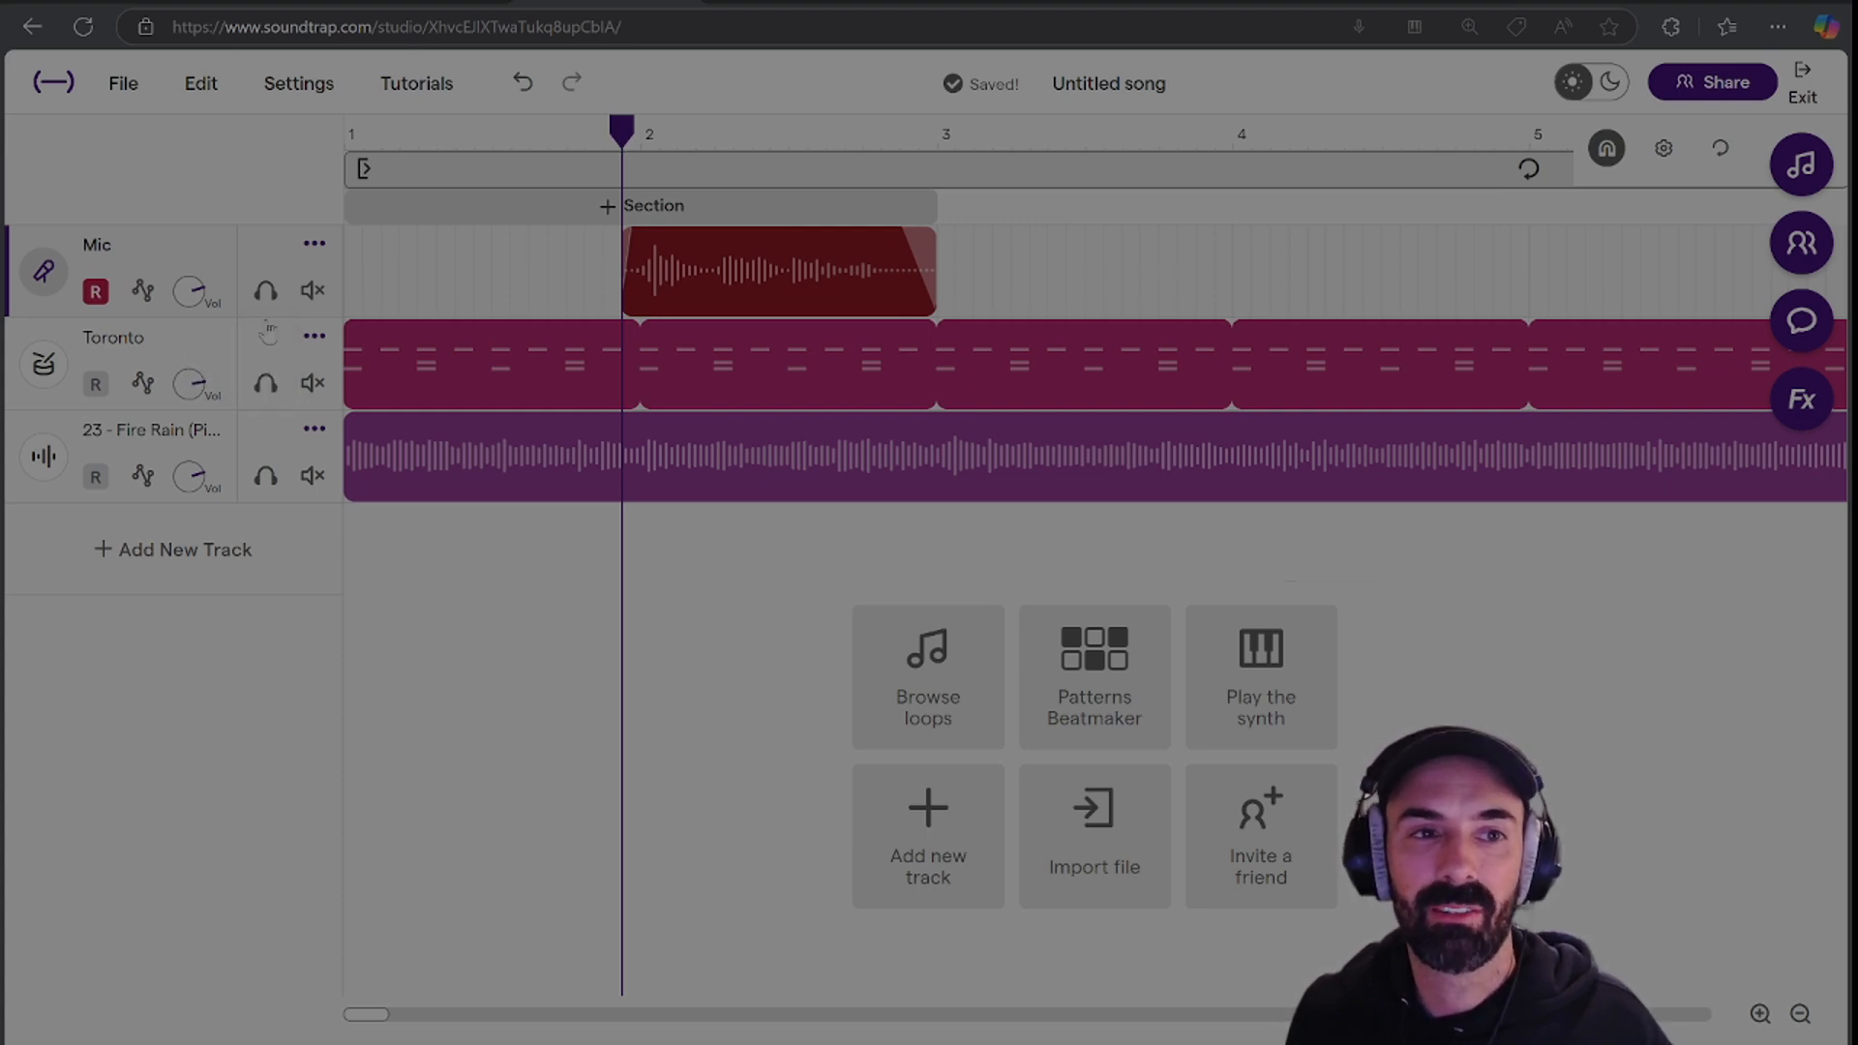
# Adjust the Mic track's volume and play the song from the start of the Mic recording to check the level.
pyautogui.moveTo(197, 282)
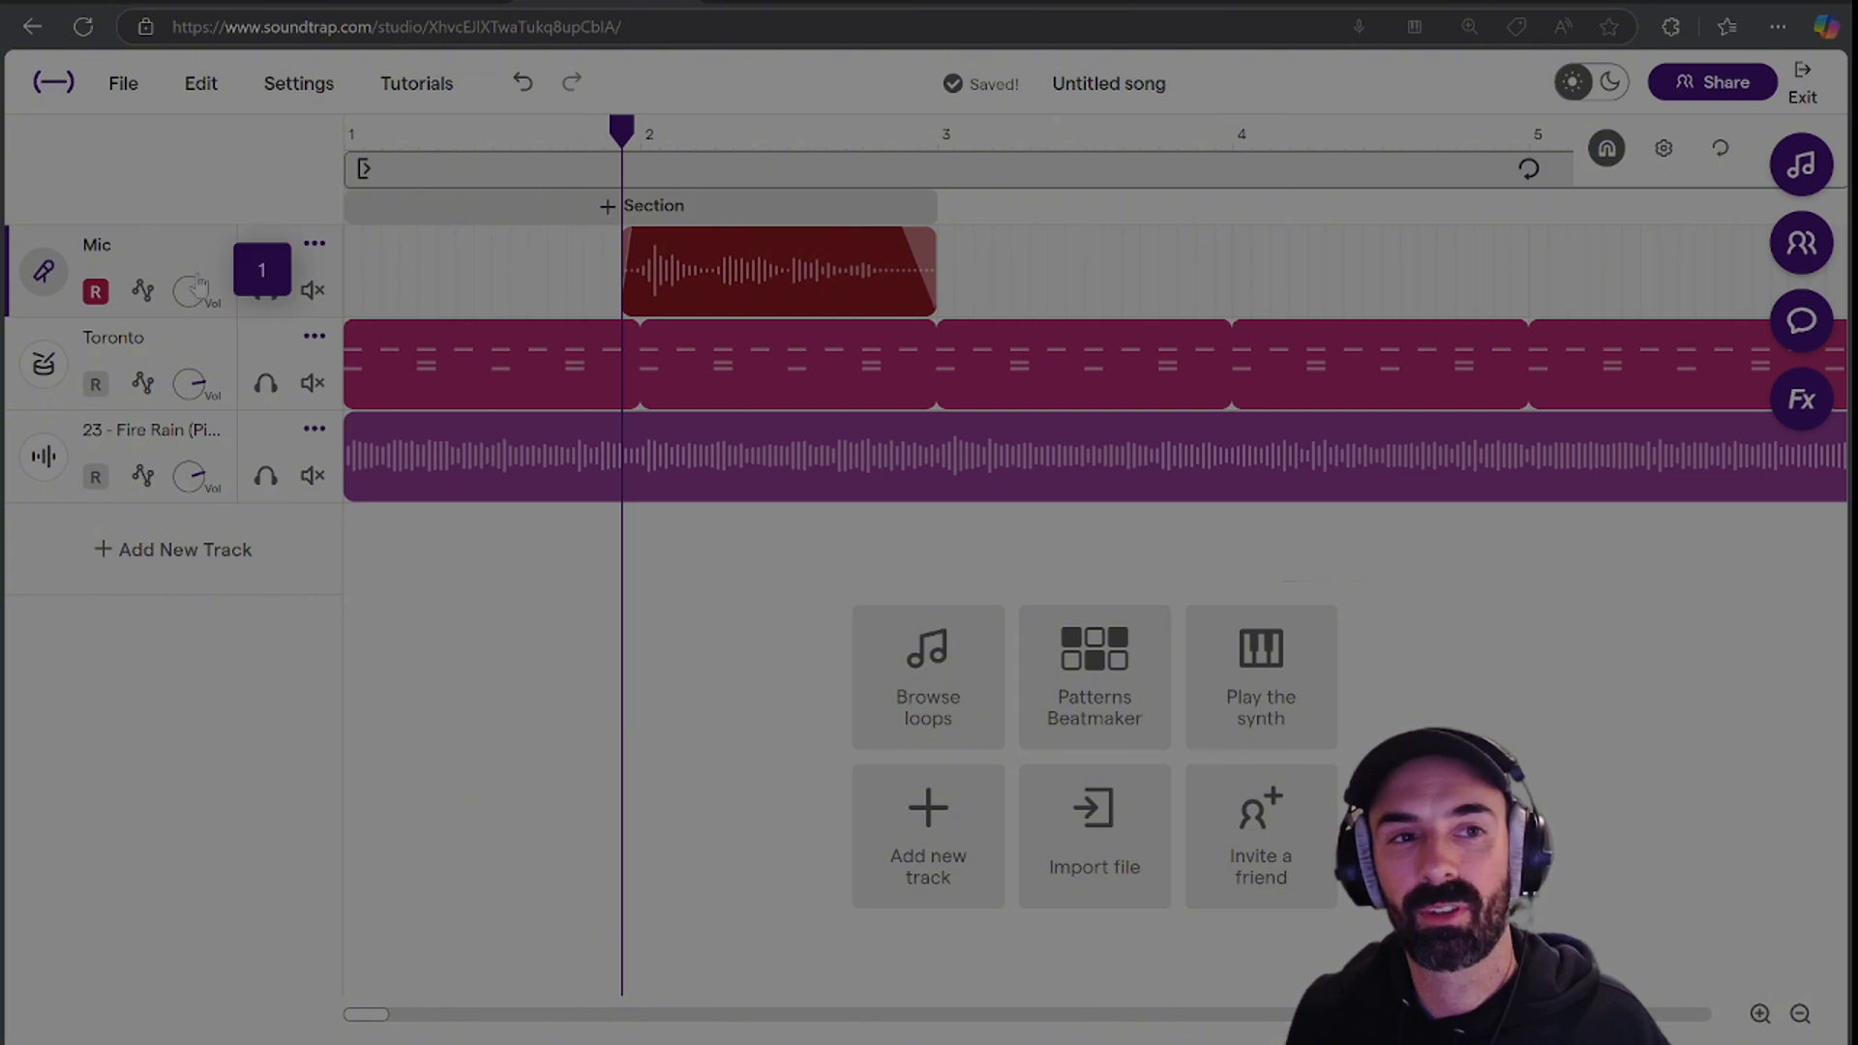
pyautogui.moveTo(199, 202); pyautogui.dragTo(198, 199)
pyautogui.press('space')
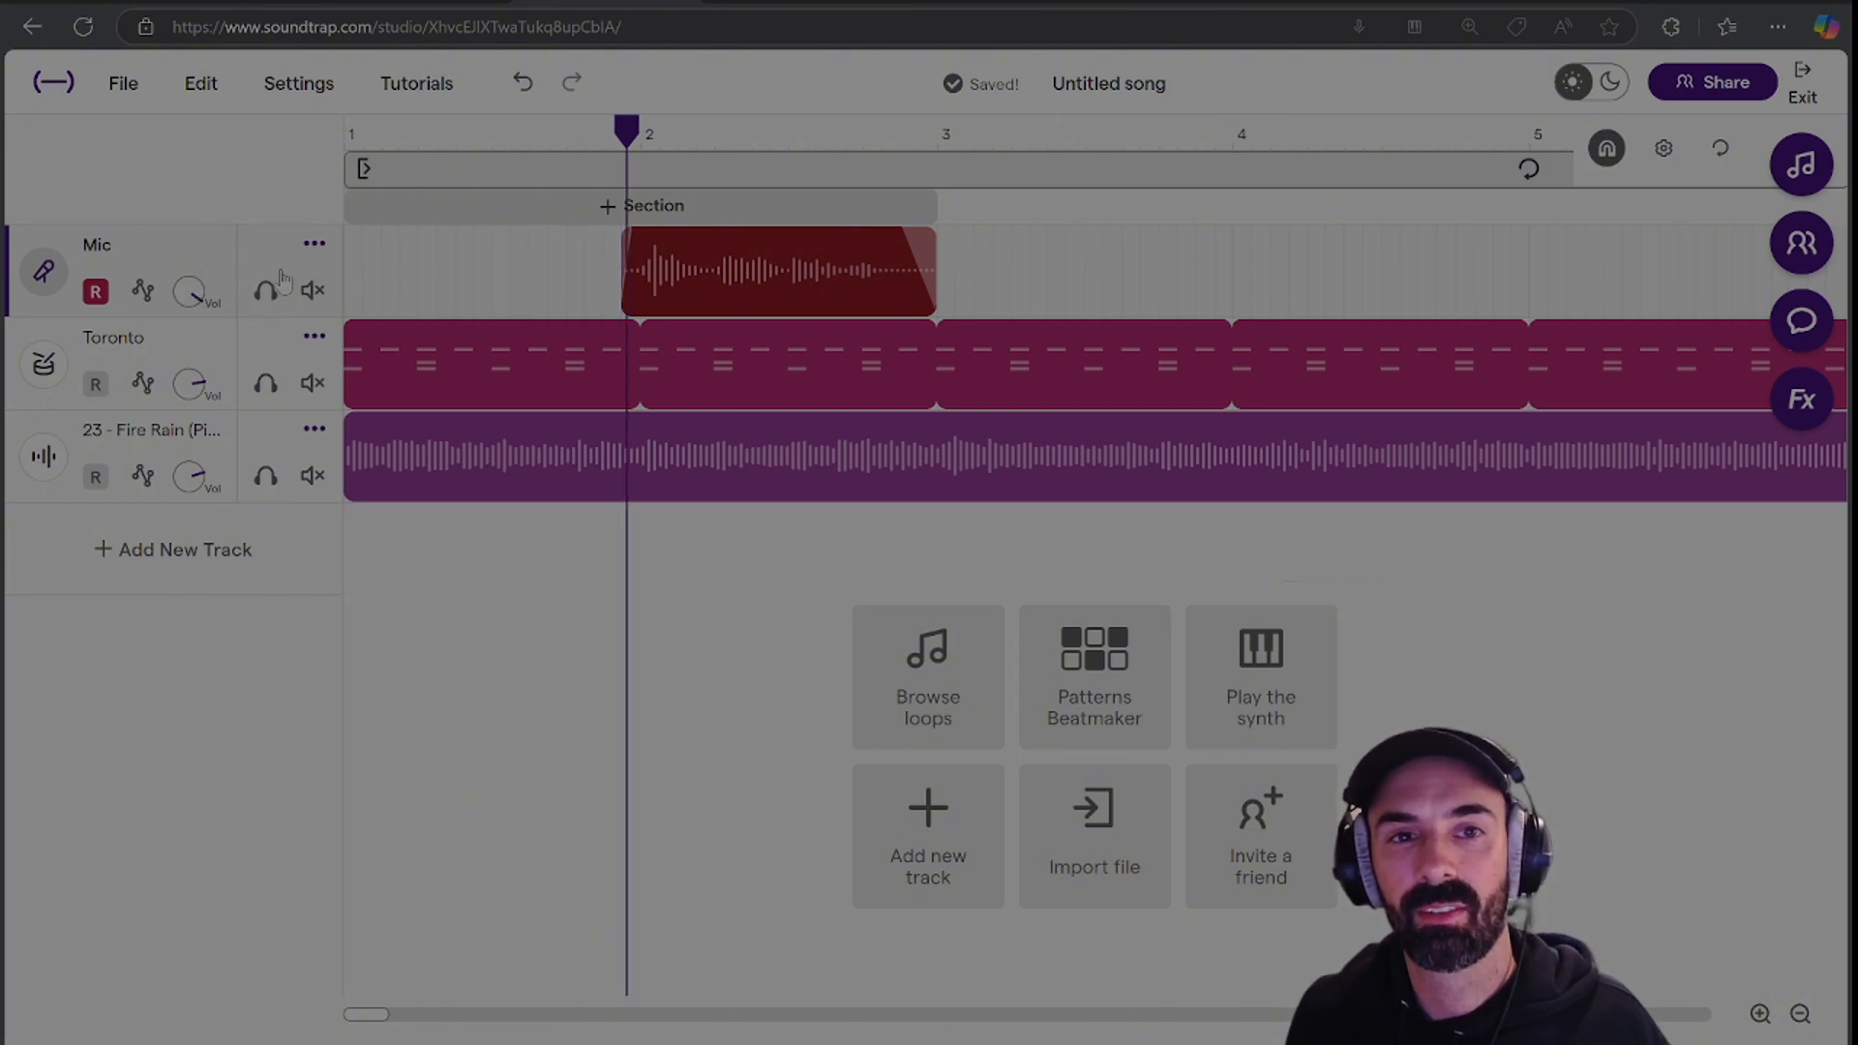
pyautogui.click(615, 134)
pyautogui.moveTo(223, 281); pyautogui.dragTo(208, 286)
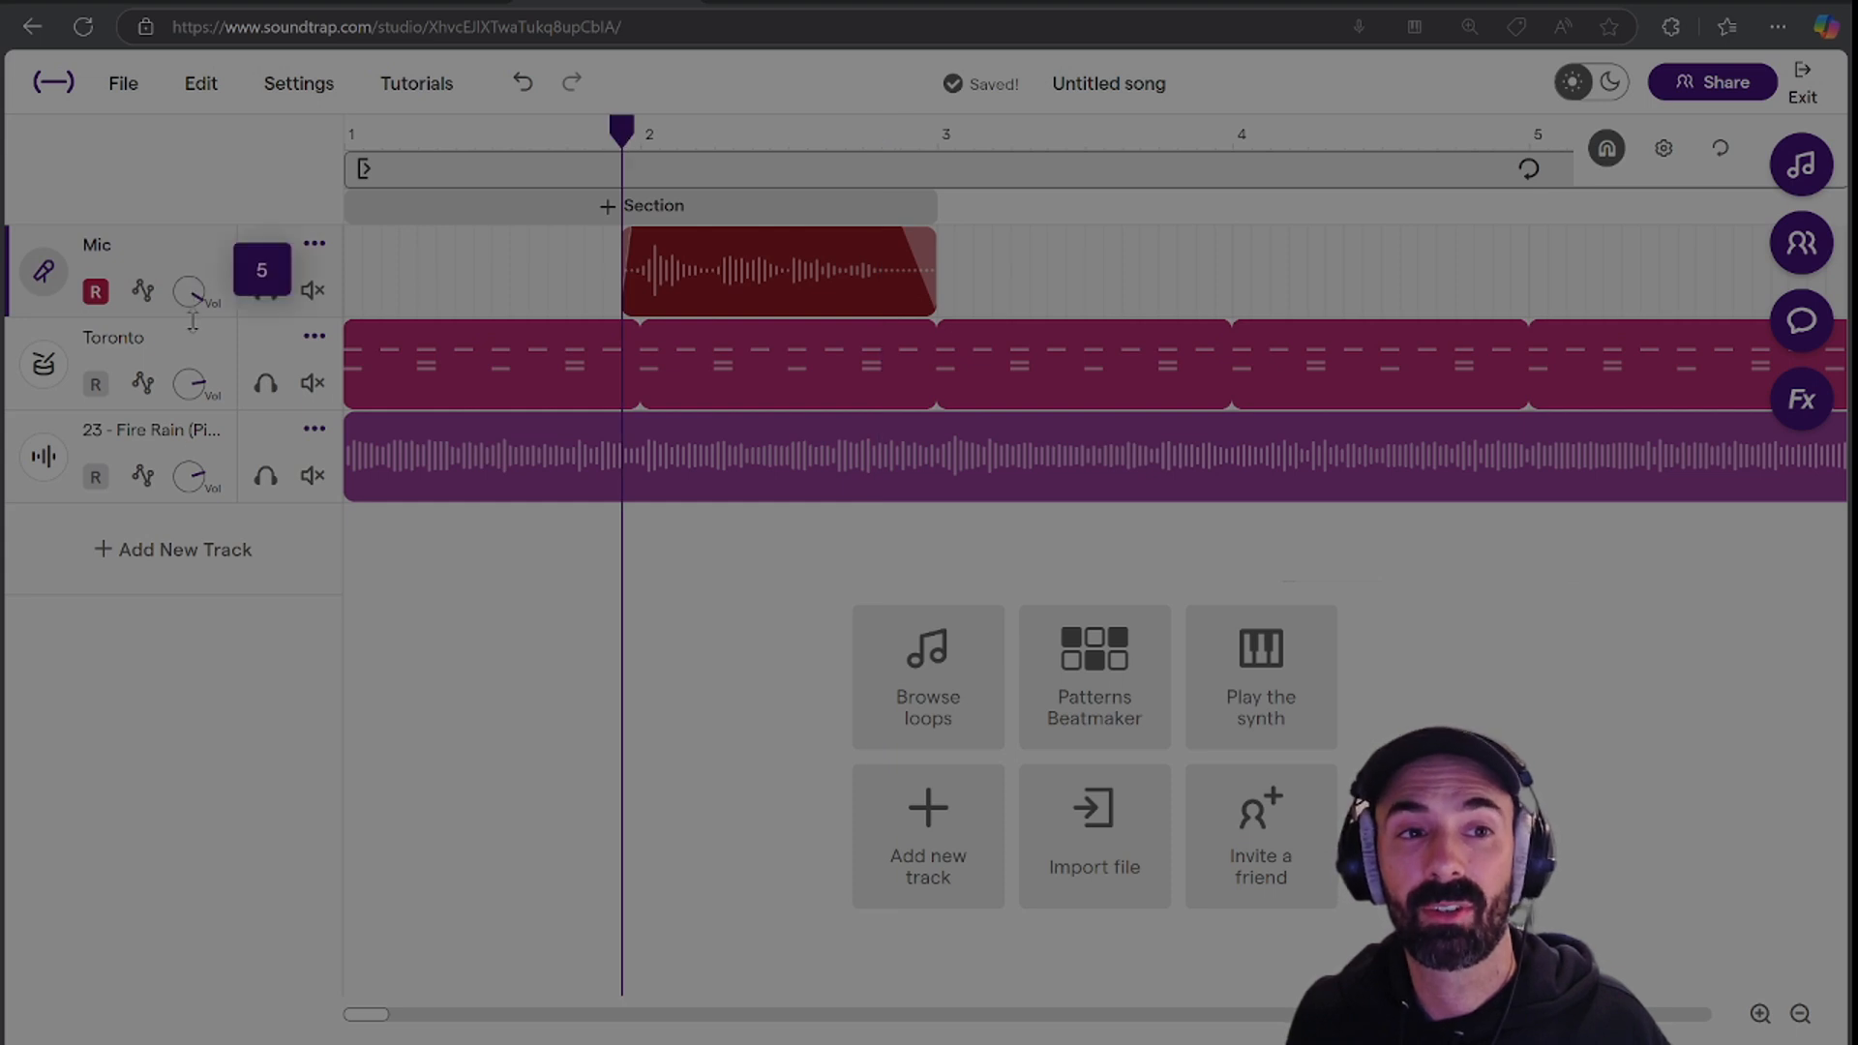
pyautogui.press('space')
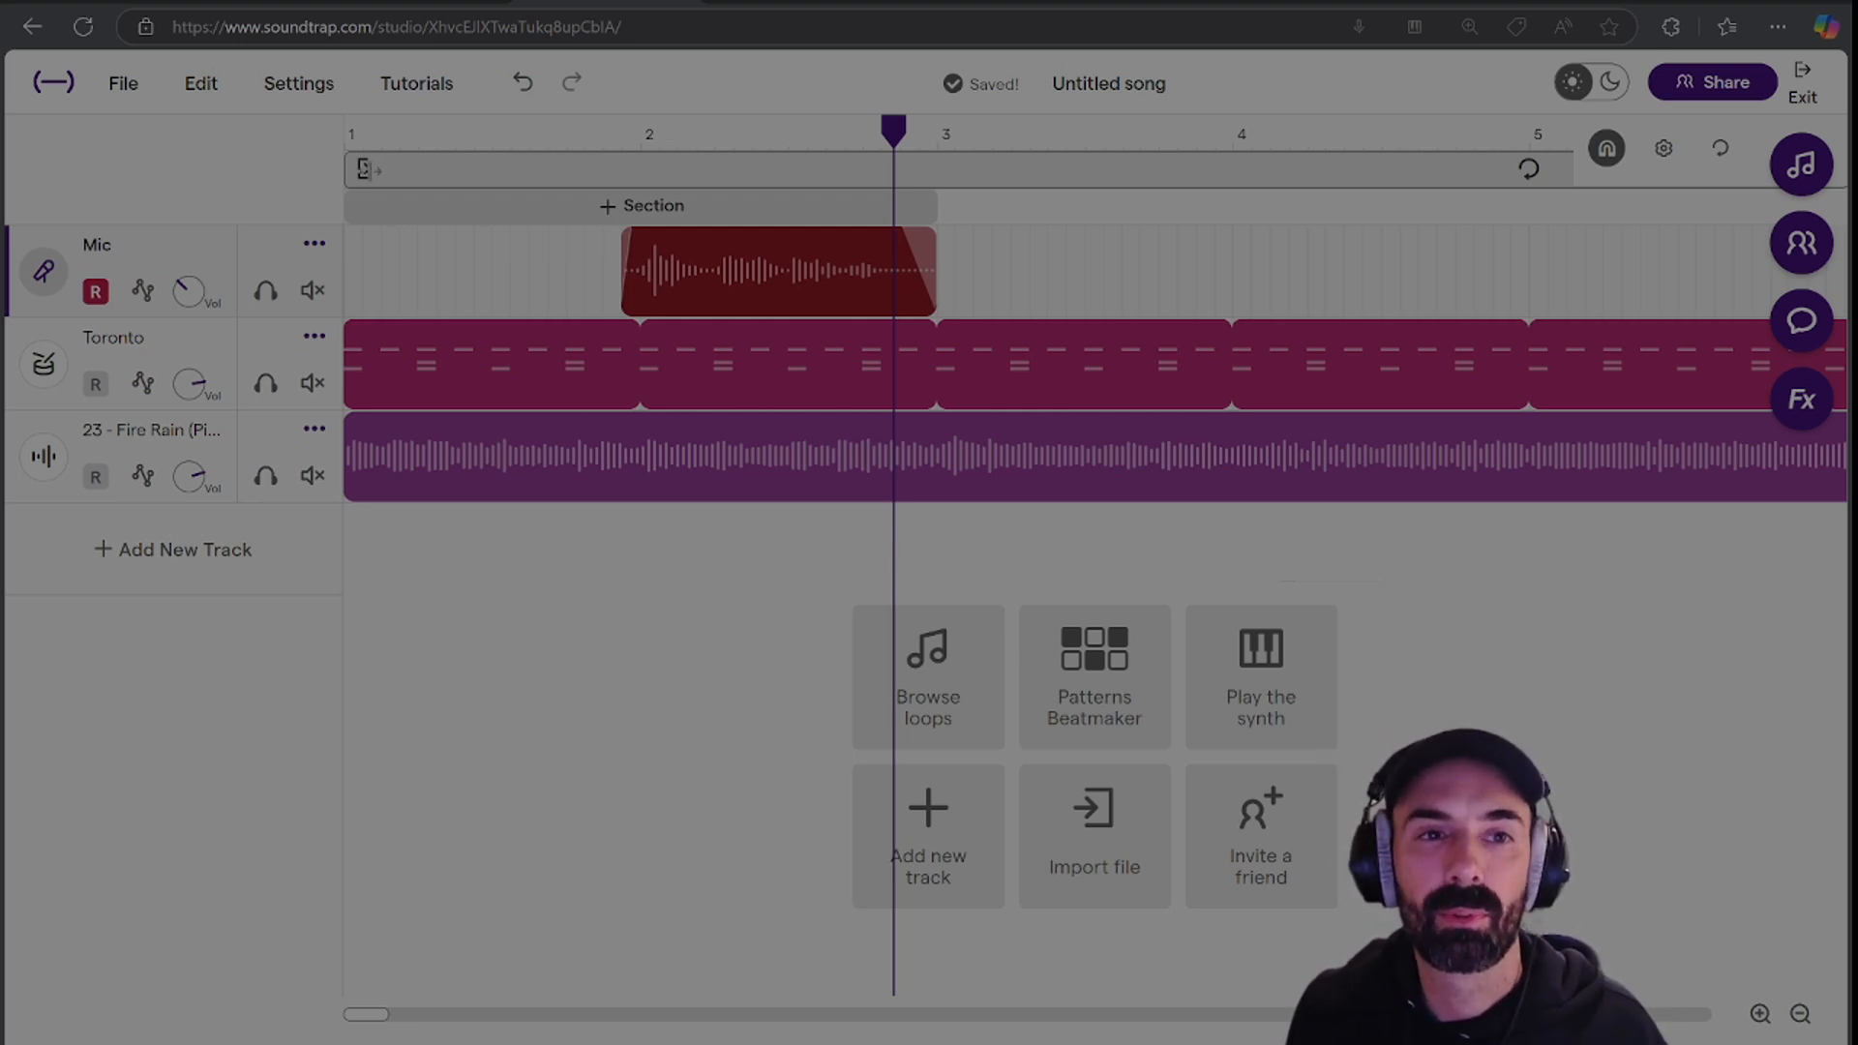
# Turn on looping for bar 2 to bar 3 and start playback from just before bar 2.
pyautogui.moveTo(363, 170); pyautogui.dragTo(684, 145)
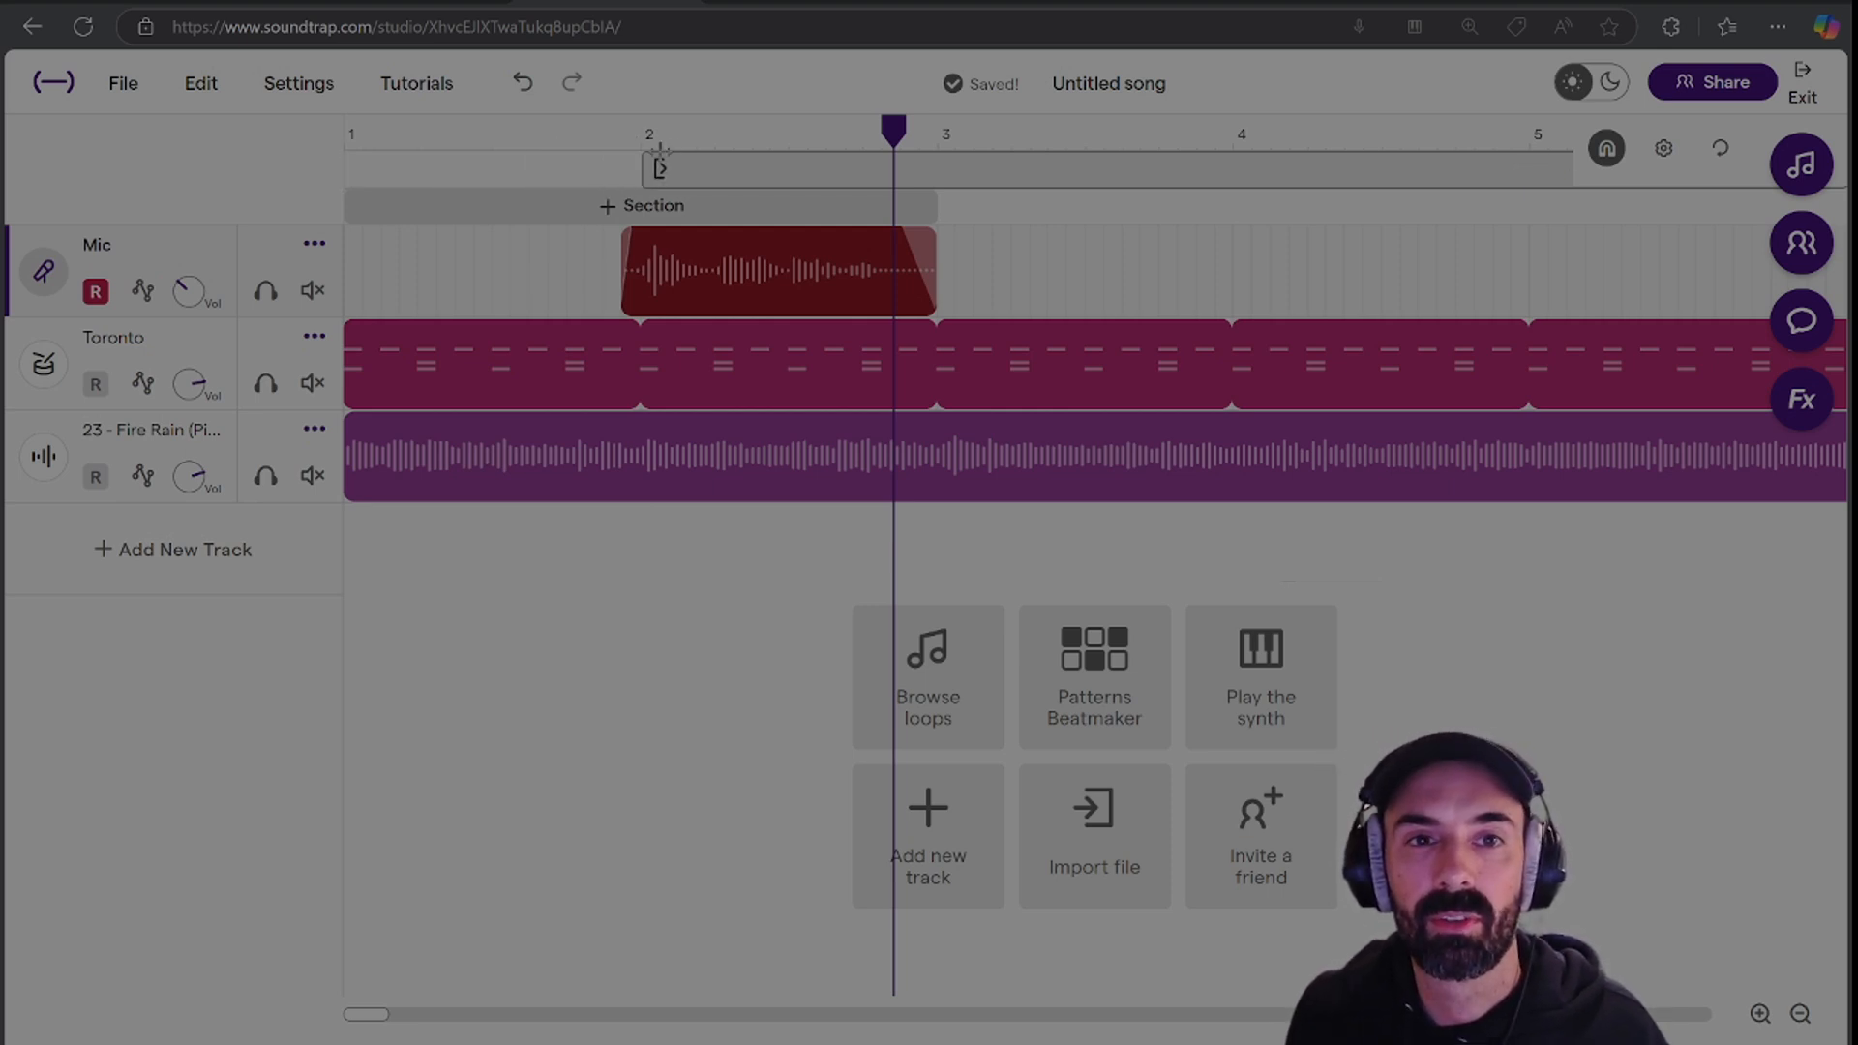
pyautogui.click(703, 173)
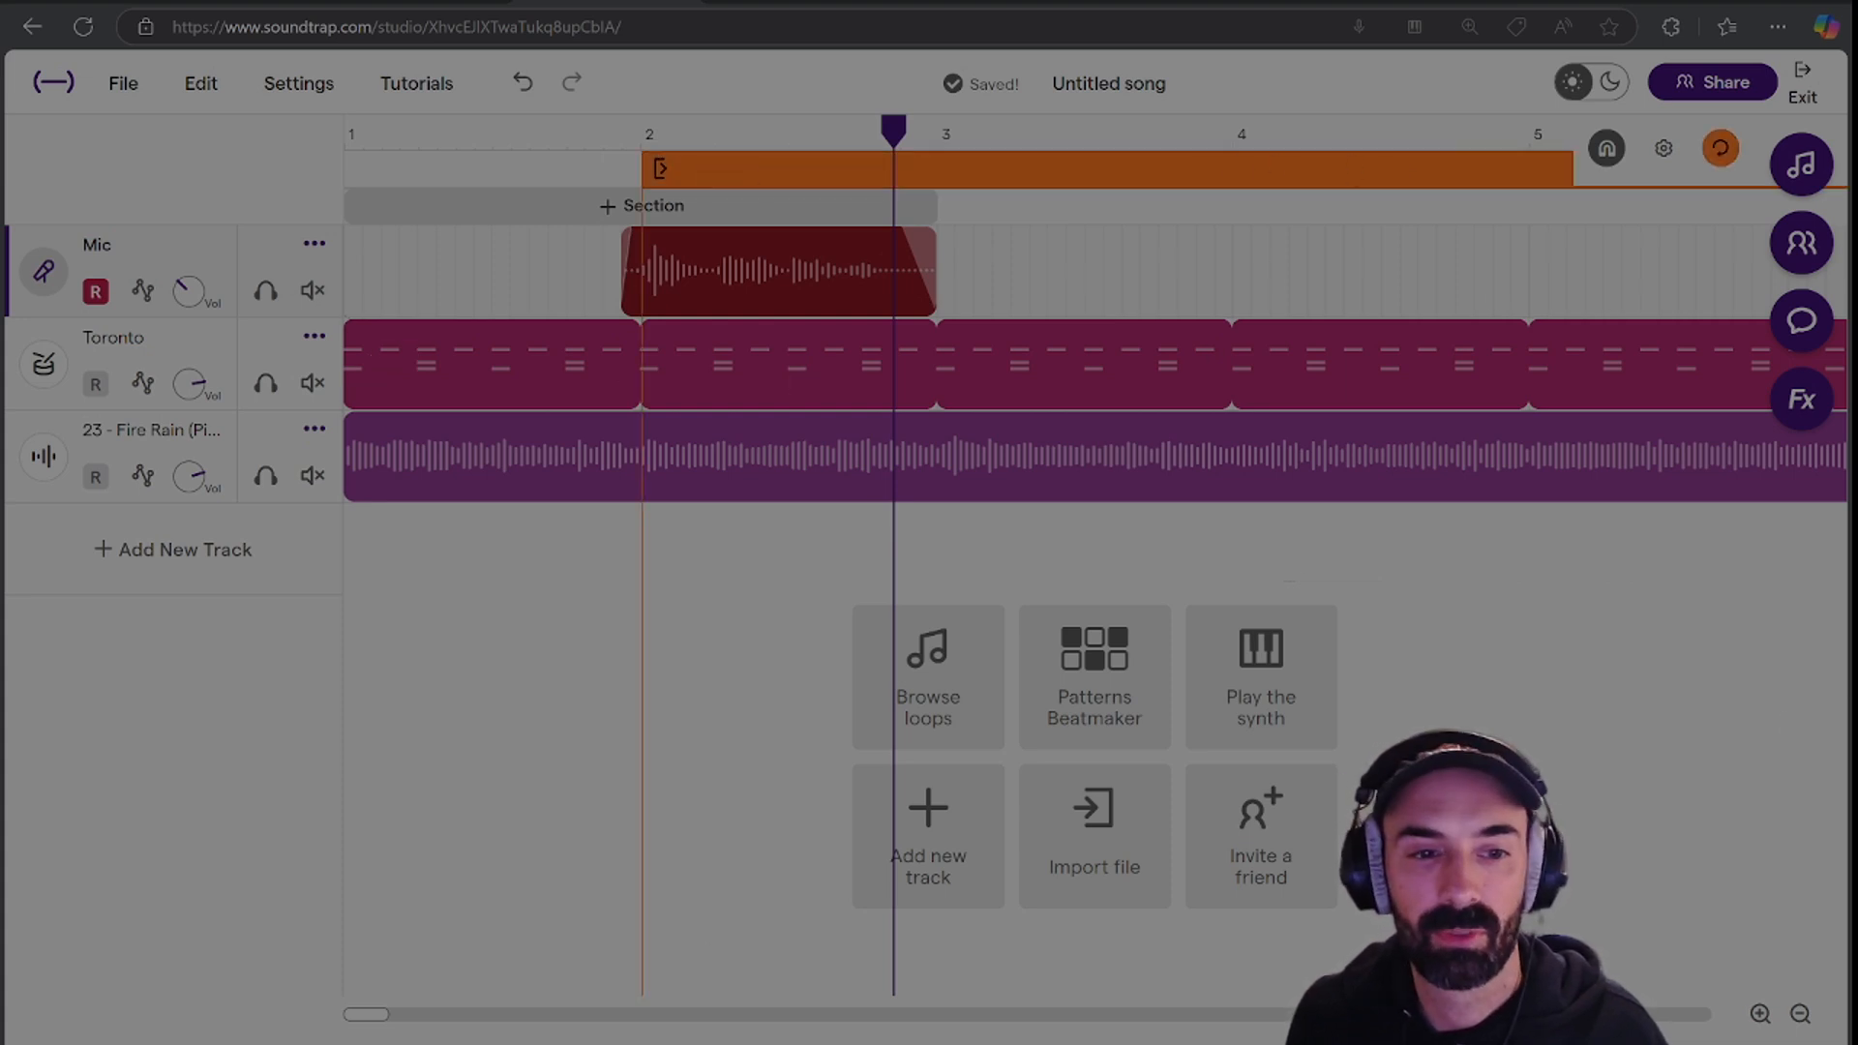
pyautogui.moveTo(373, 1023); pyautogui.dragTo(418, 1020)
pyautogui.moveTo(1351, 175); pyautogui.dragTo(930, 145)
pyautogui.click(603, 150)
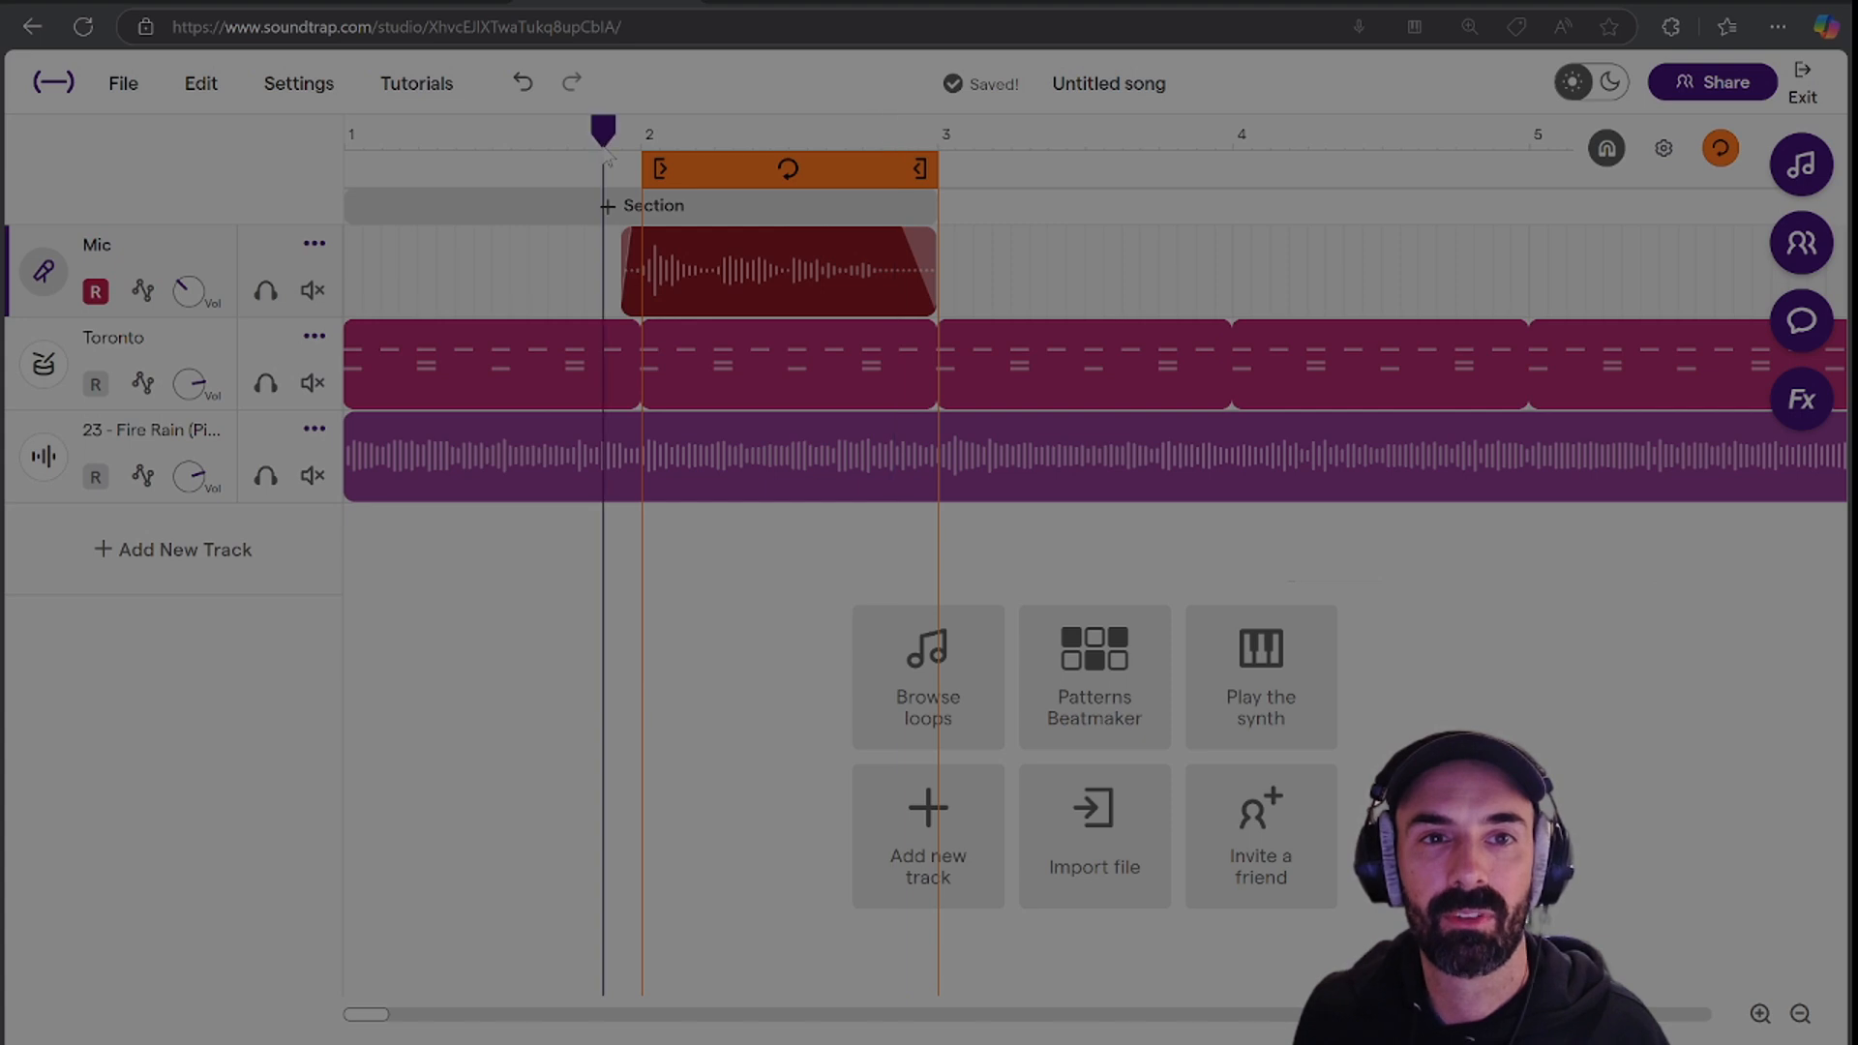
pyautogui.press('space')
# Sweep the Mic track's volume down and up while the loop plays until its level suits the other tracks.
pyautogui.moveTo(182, 302)
pyautogui.moveTo(182, 301); pyautogui.dragTo(209, 196)
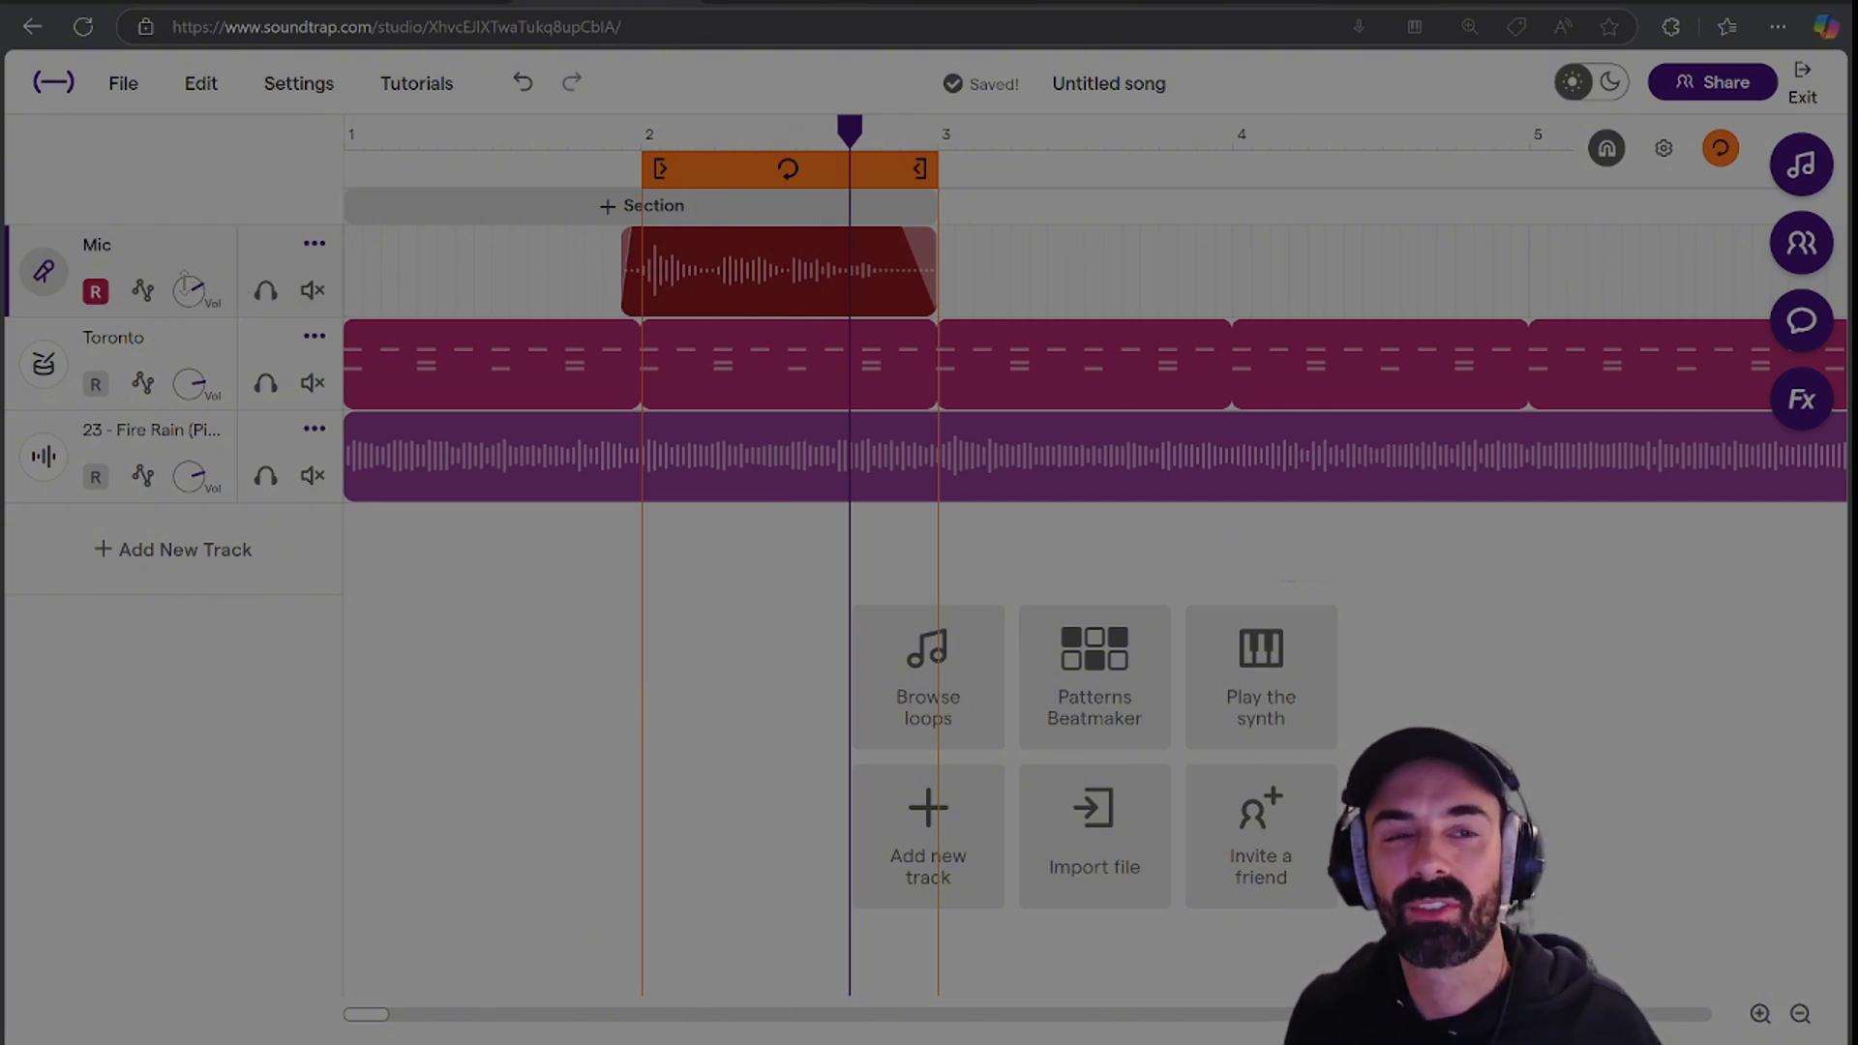
pyautogui.moveTo(185, 283); pyautogui.dragTo(191, 118)
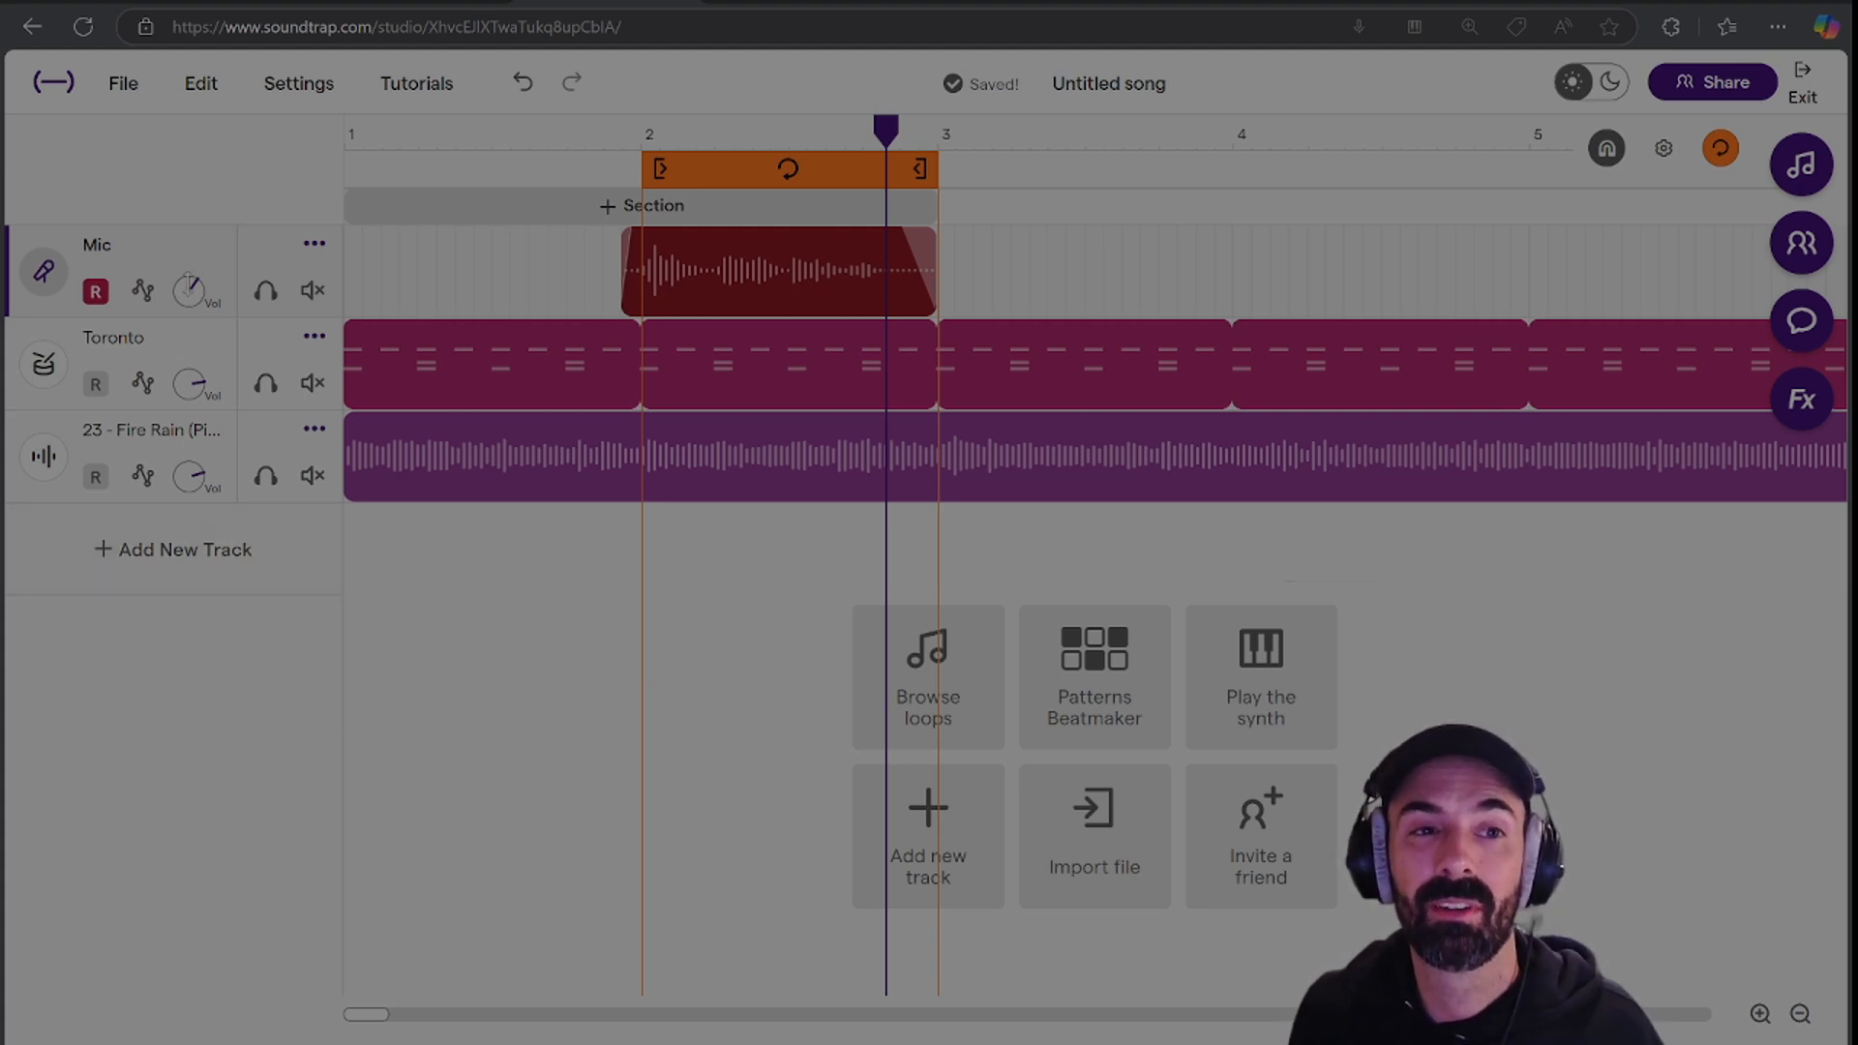
pyautogui.moveTo(190, 291); pyautogui.dragTo(196, 934)
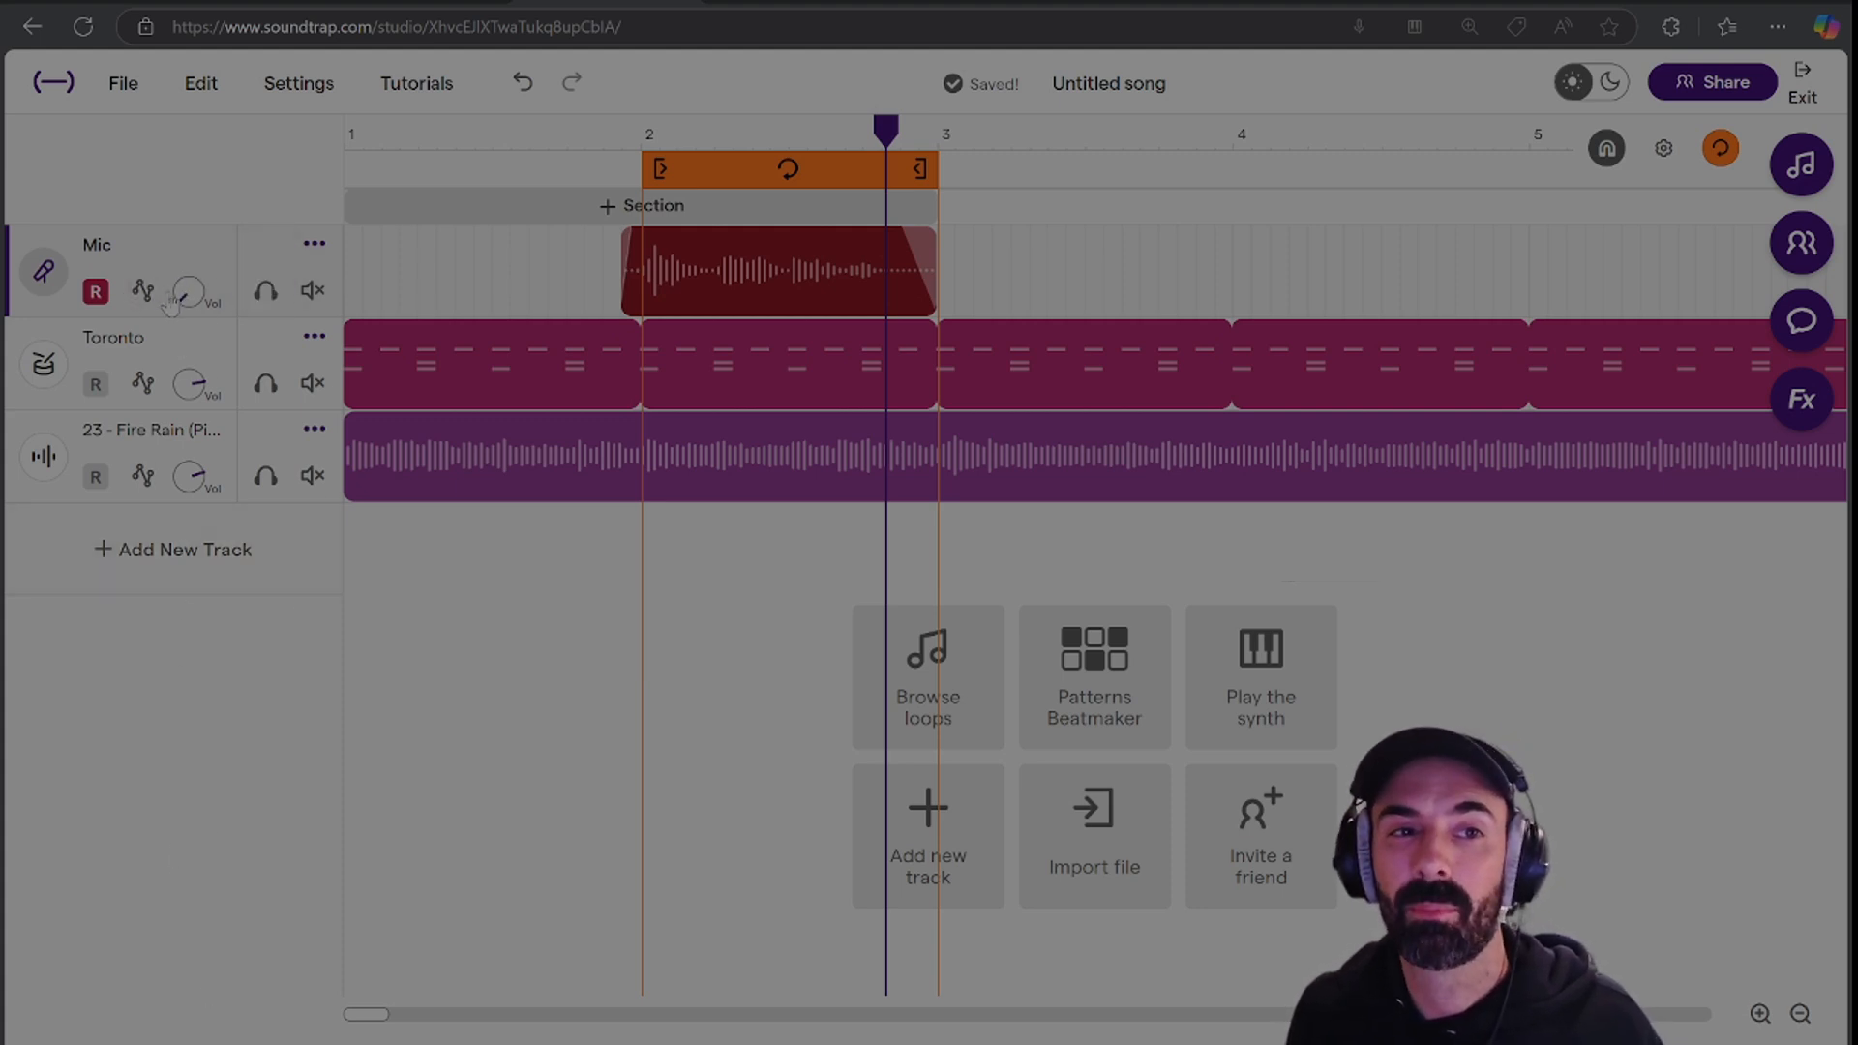
pyautogui.moveTo(189, 292); pyautogui.dragTo(187, 159)
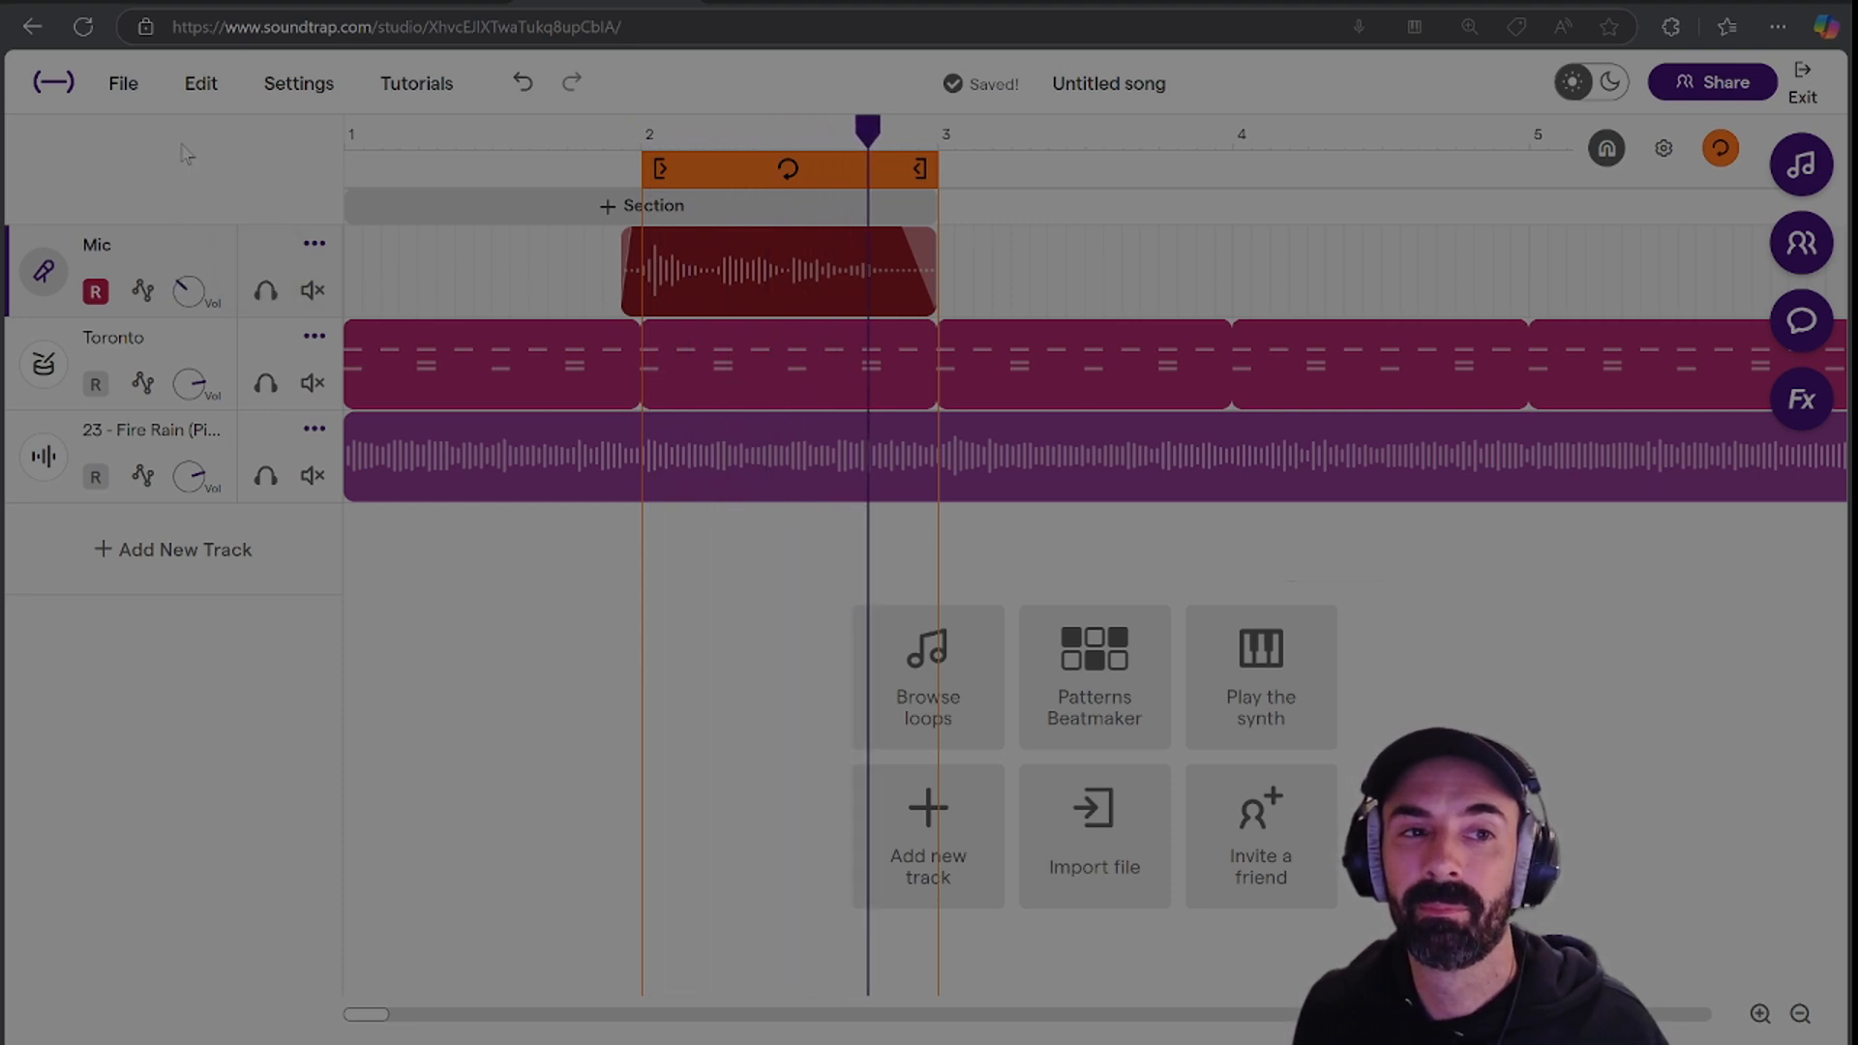
pyautogui.moveTo(188, 291); pyautogui.dragTo(193, 103)
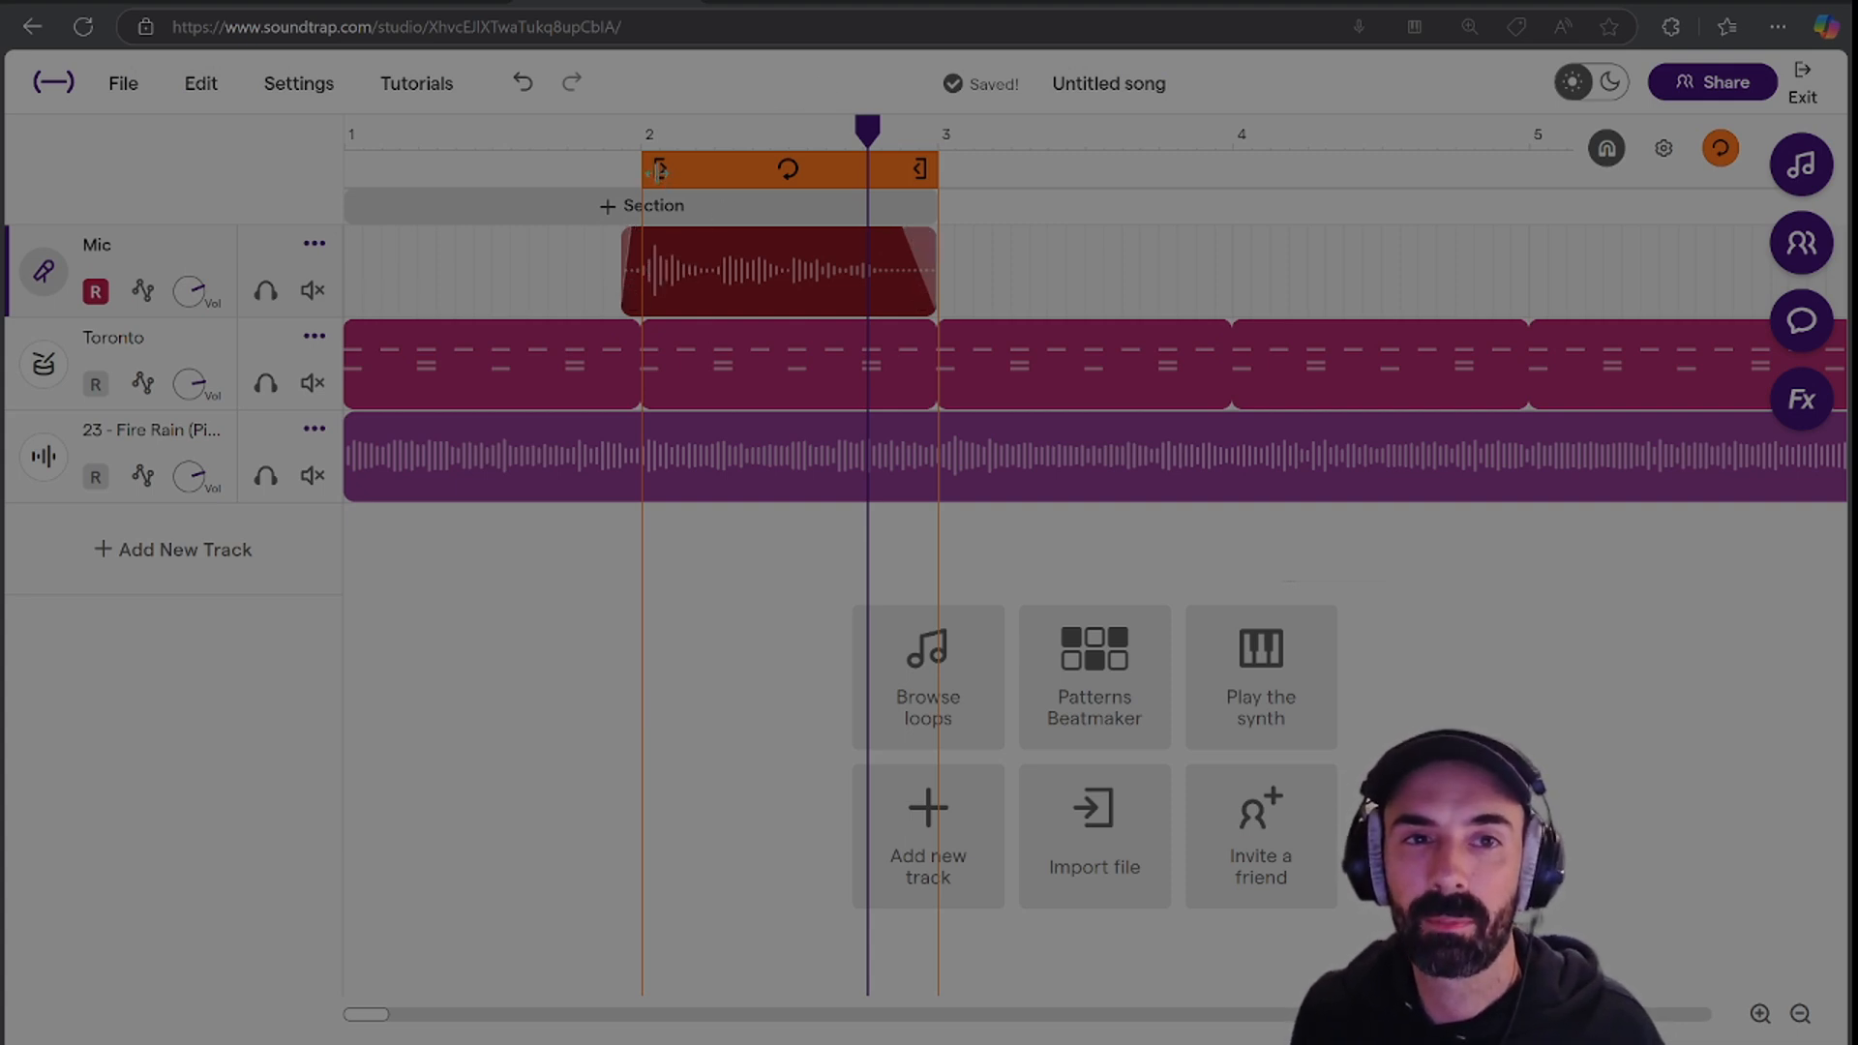
# Extend the loop region to run from bar 1 to bar 9 and return the playhead to the start of the song.
pyautogui.moveTo(657, 170); pyautogui.dragTo(348, 170)
pyautogui.moveTo(919, 169); pyautogui.dragTo(1361, 208)
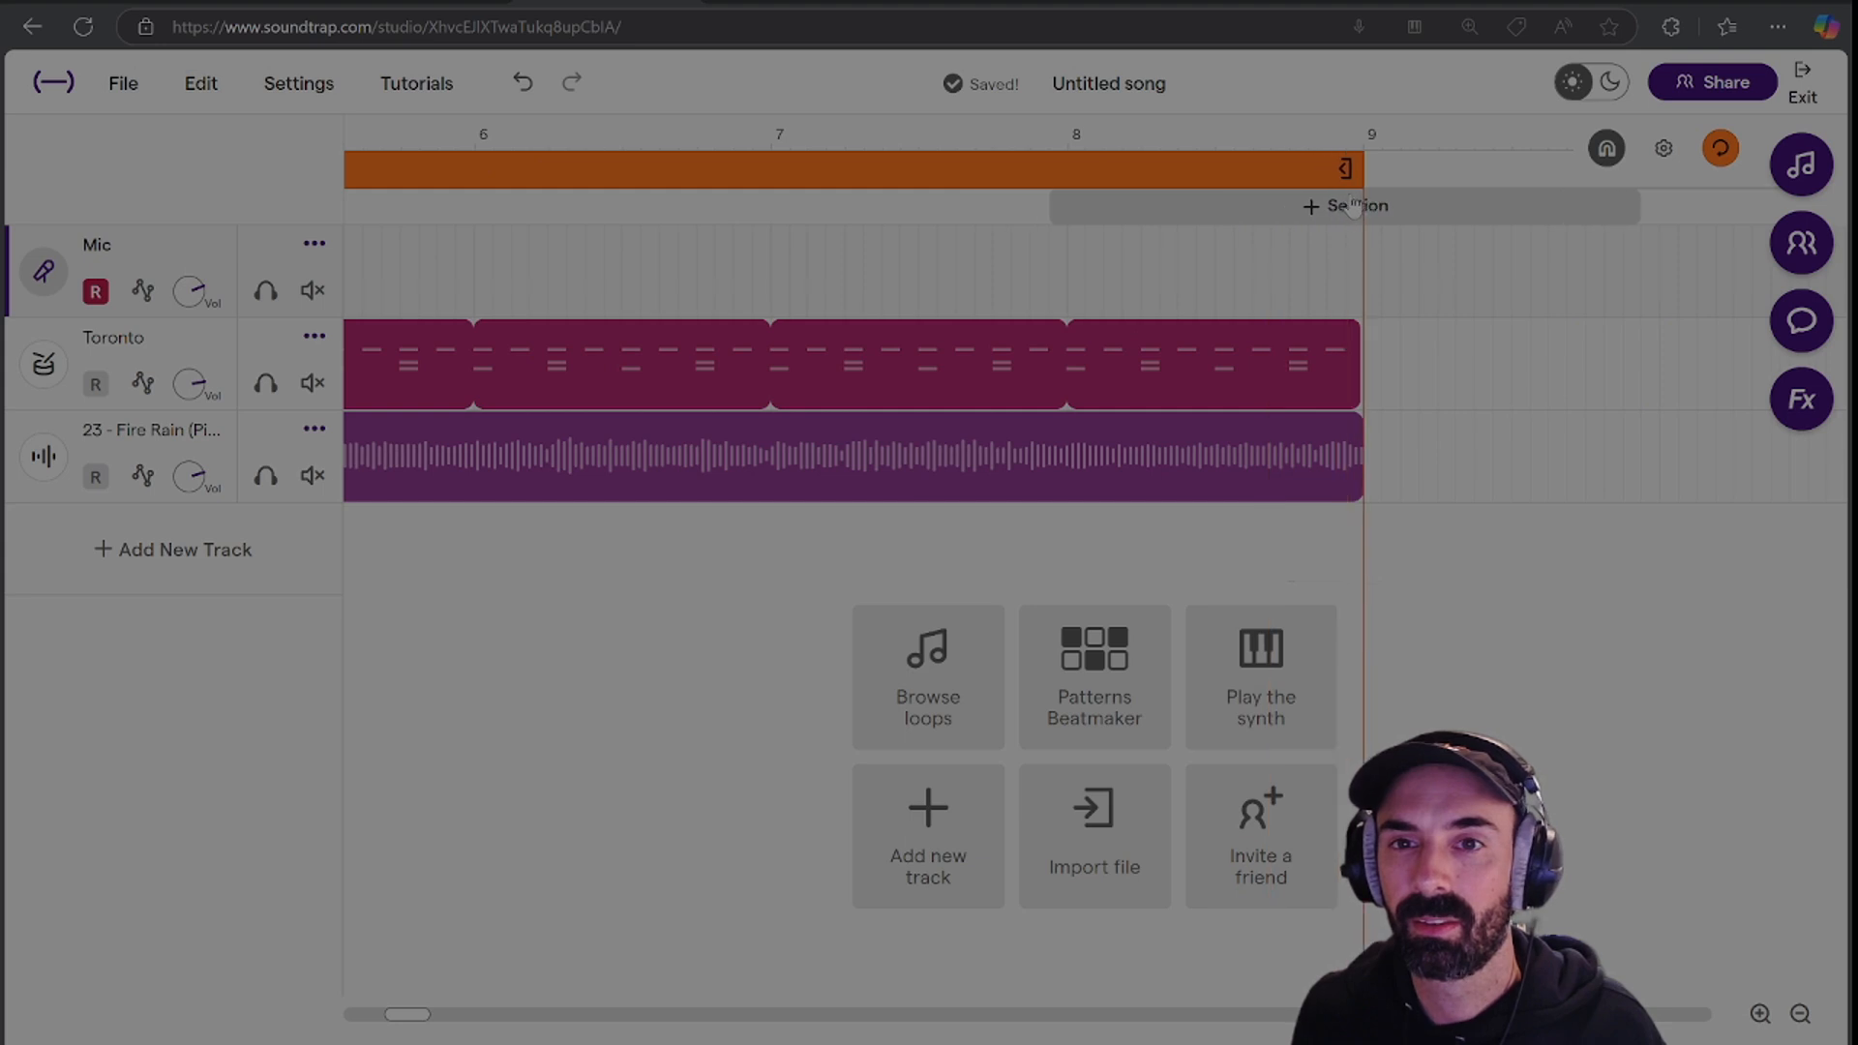
pyautogui.click(1801, 1016)
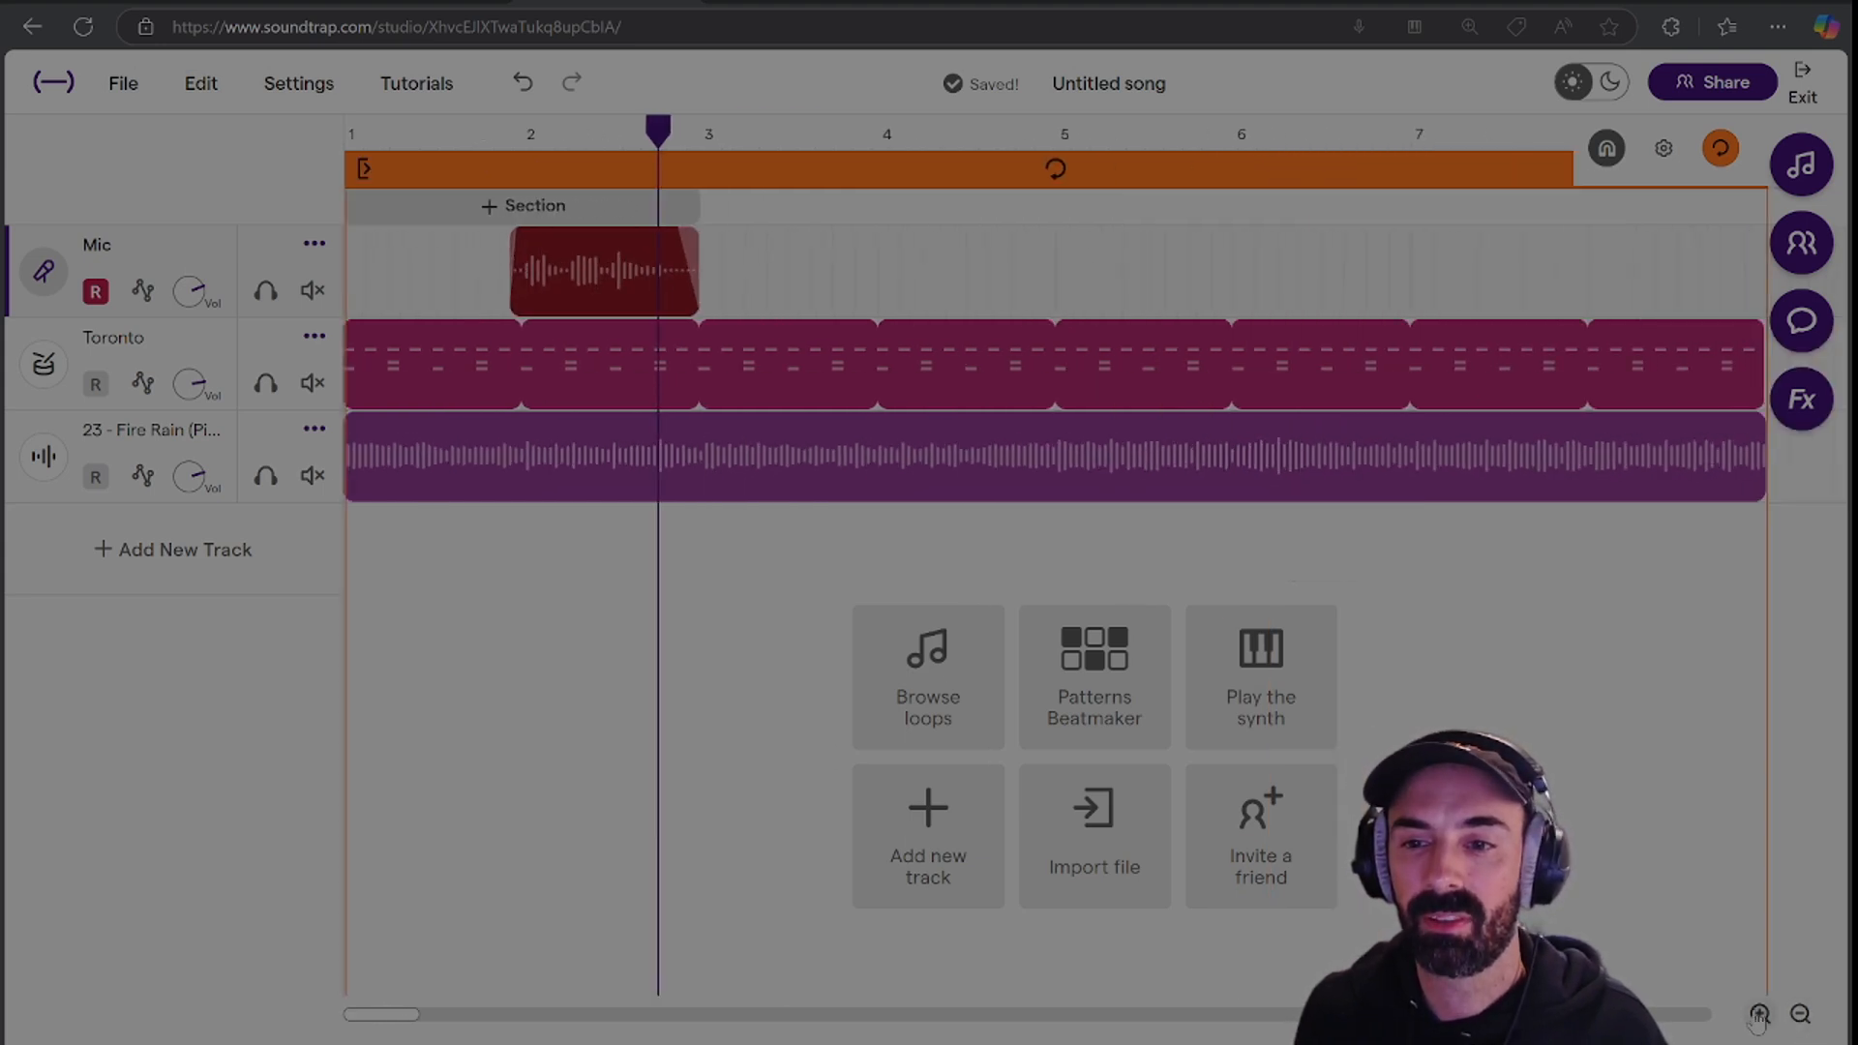
pyautogui.click(1801, 1015)
pyautogui.click(1801, 1016)
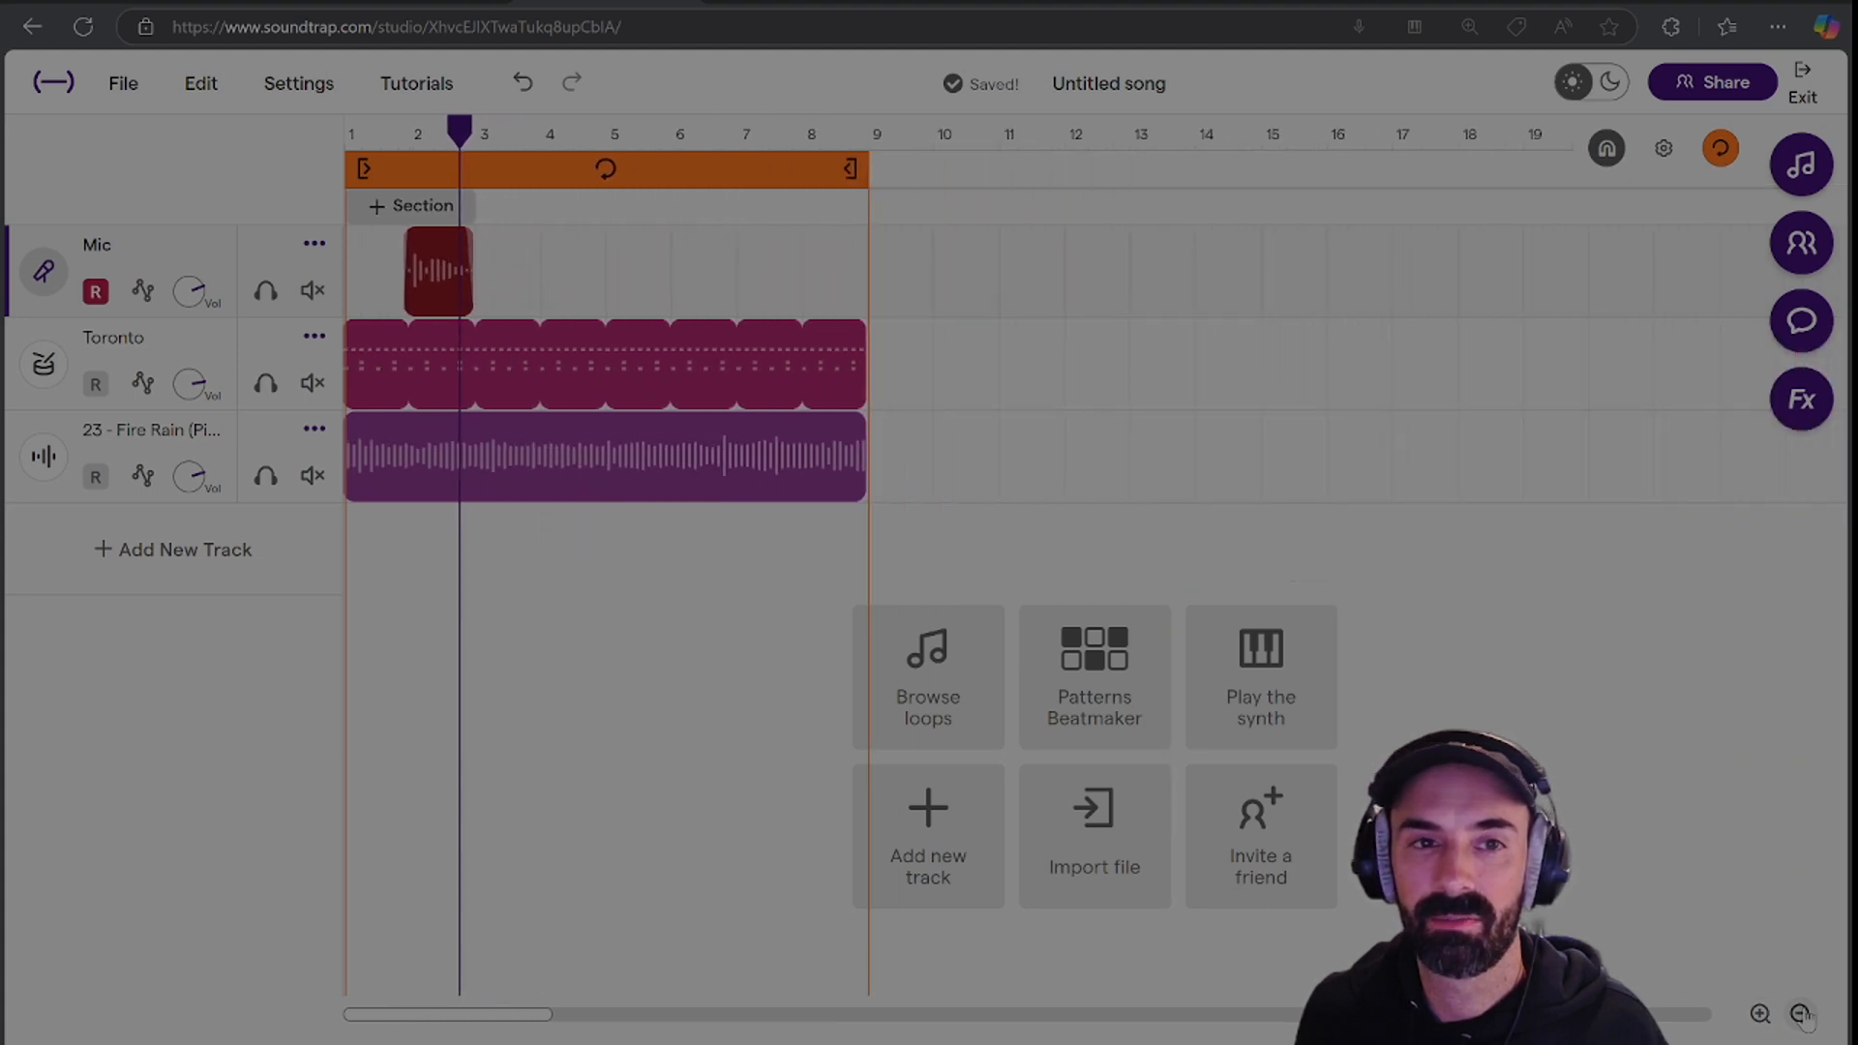
pyautogui.press('Return')
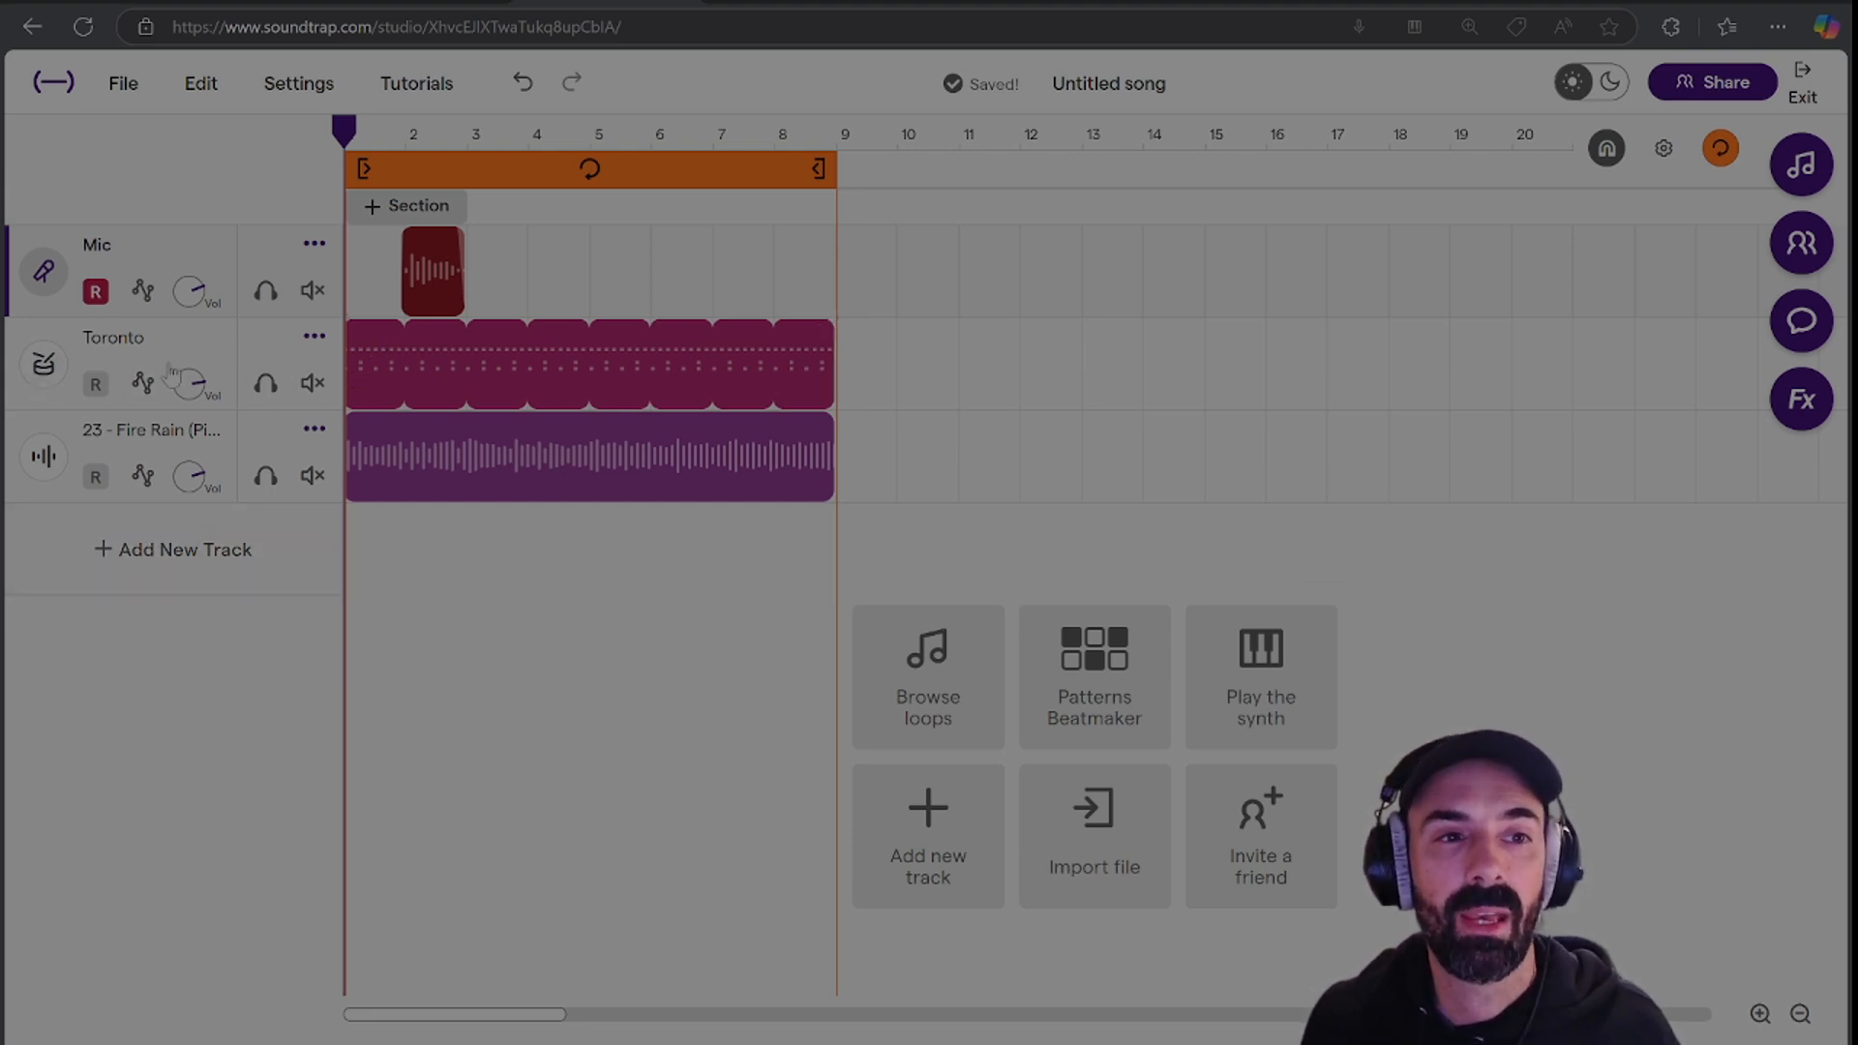
# Examine the Toronto track's kick, snare and hi-hat pattern and close the editor.
pyautogui.click(45, 365)
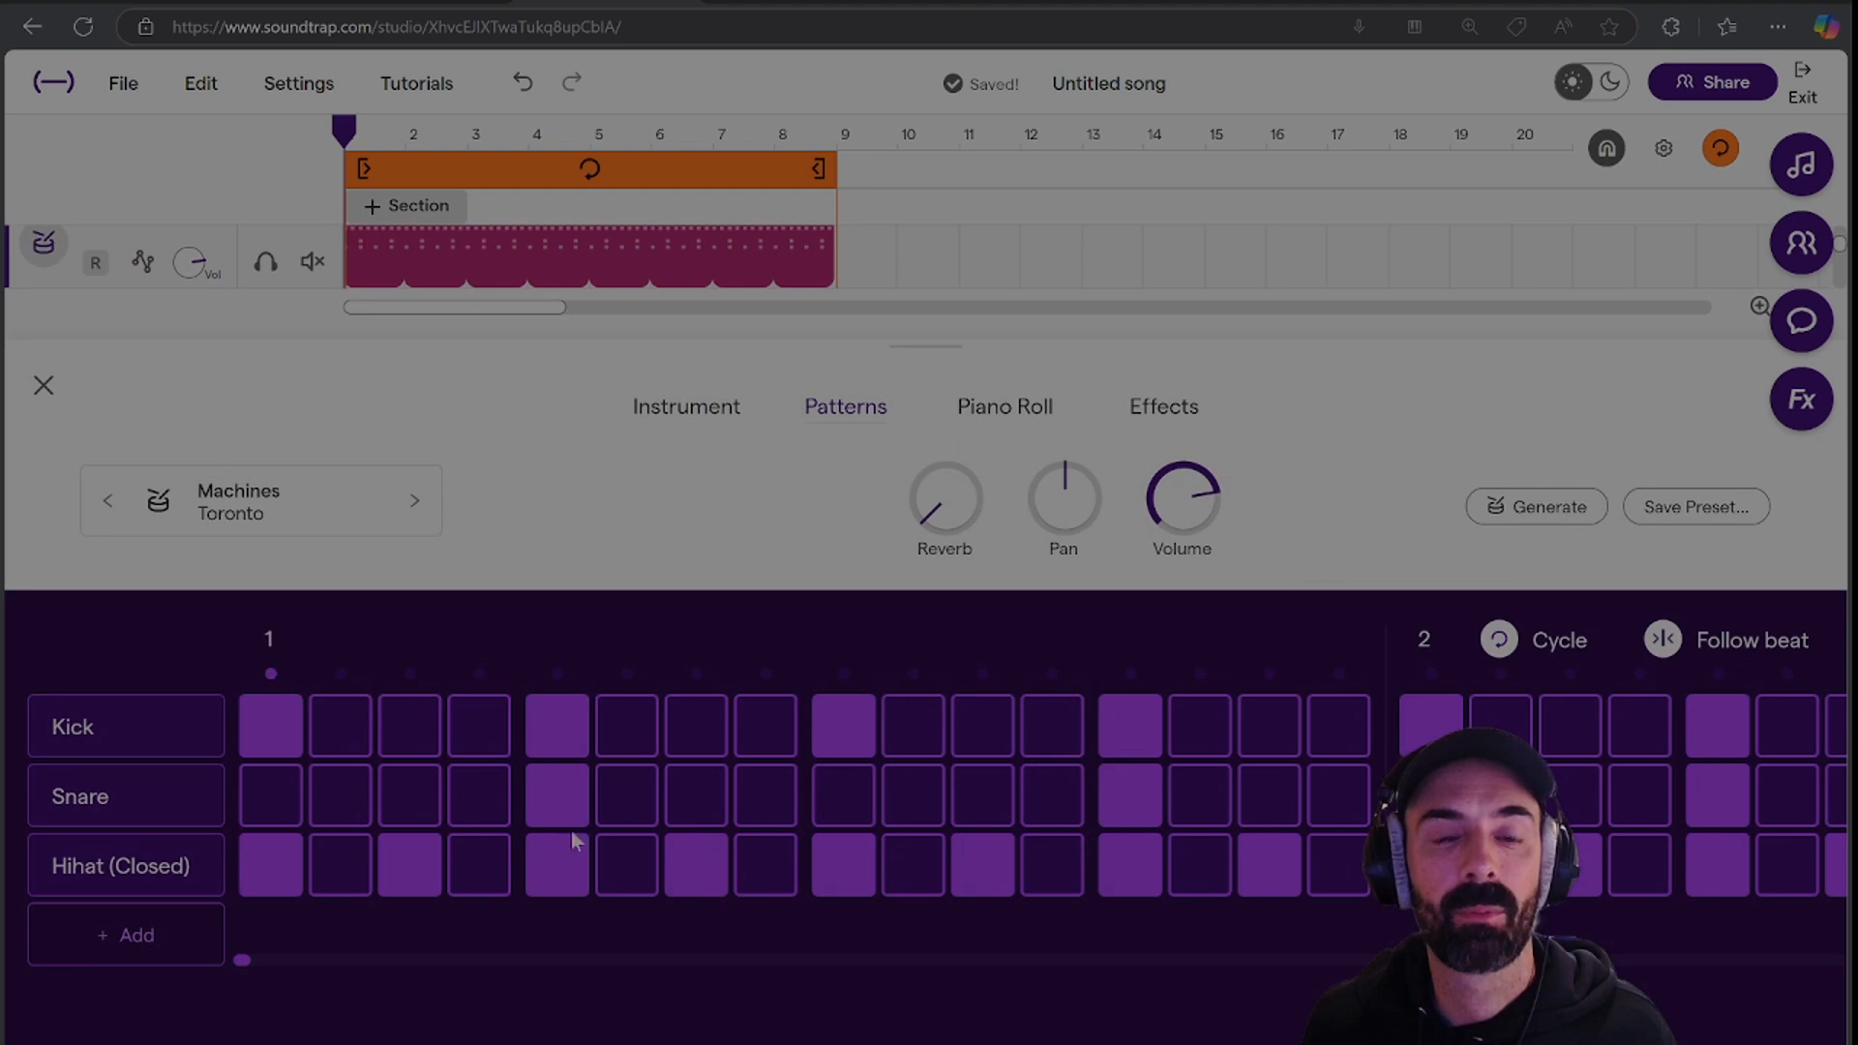
pyautogui.click(44, 385)
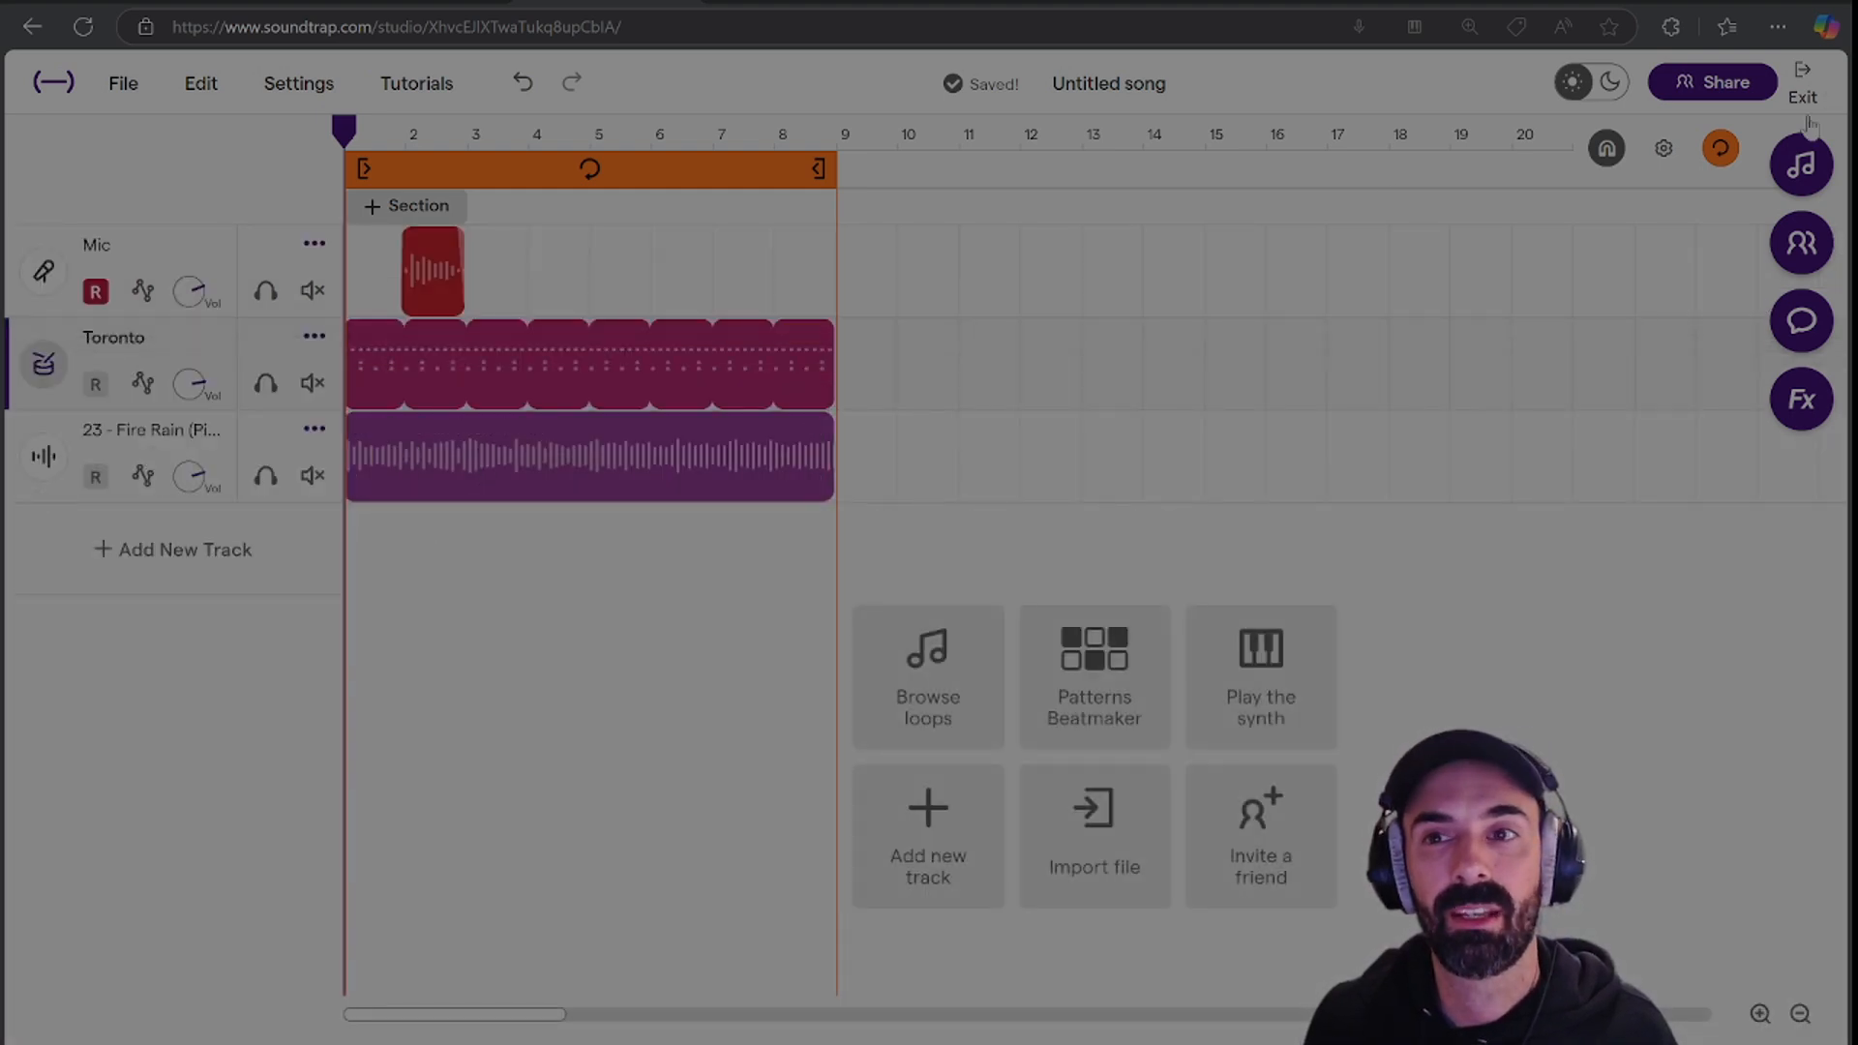
# Browse the Drums loops, preview 23 - Camden Rain 02 (Drums) and add Ascent - Dusk Perc 02 as a new track.
pyautogui.click(1801, 162)
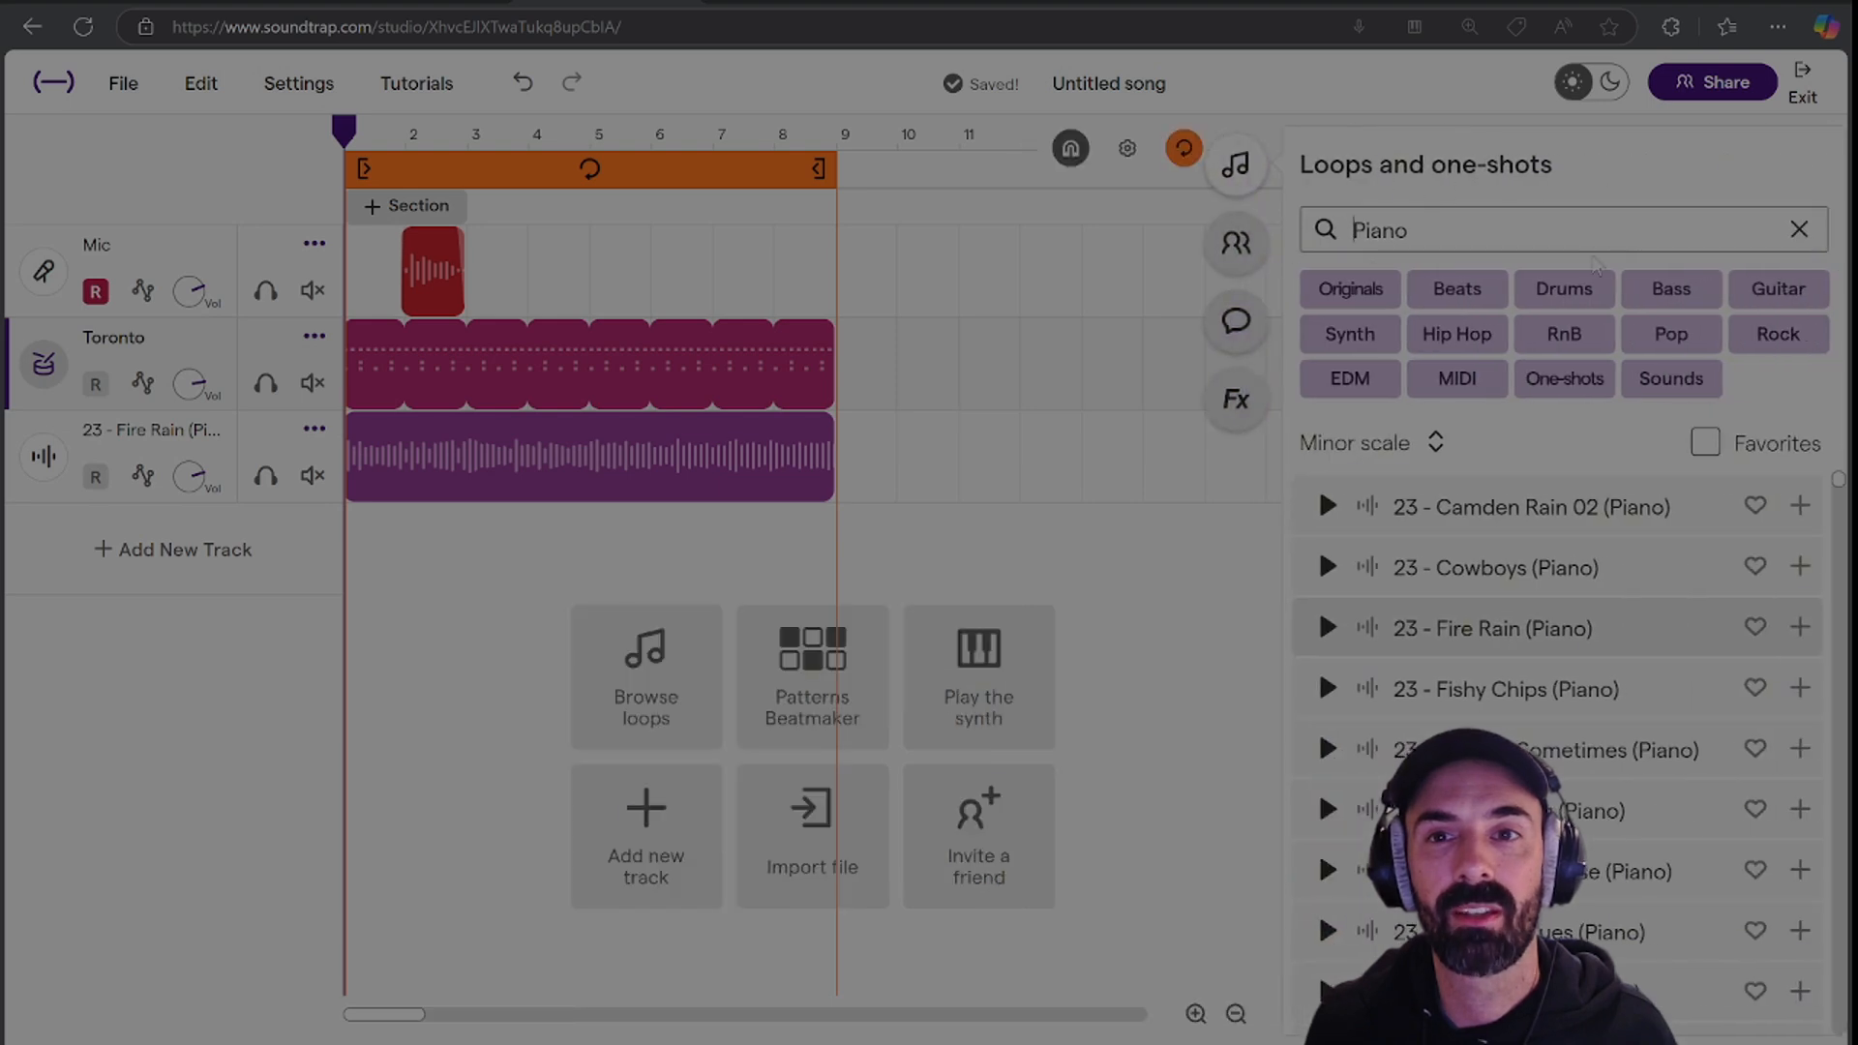
pyautogui.click(1798, 229)
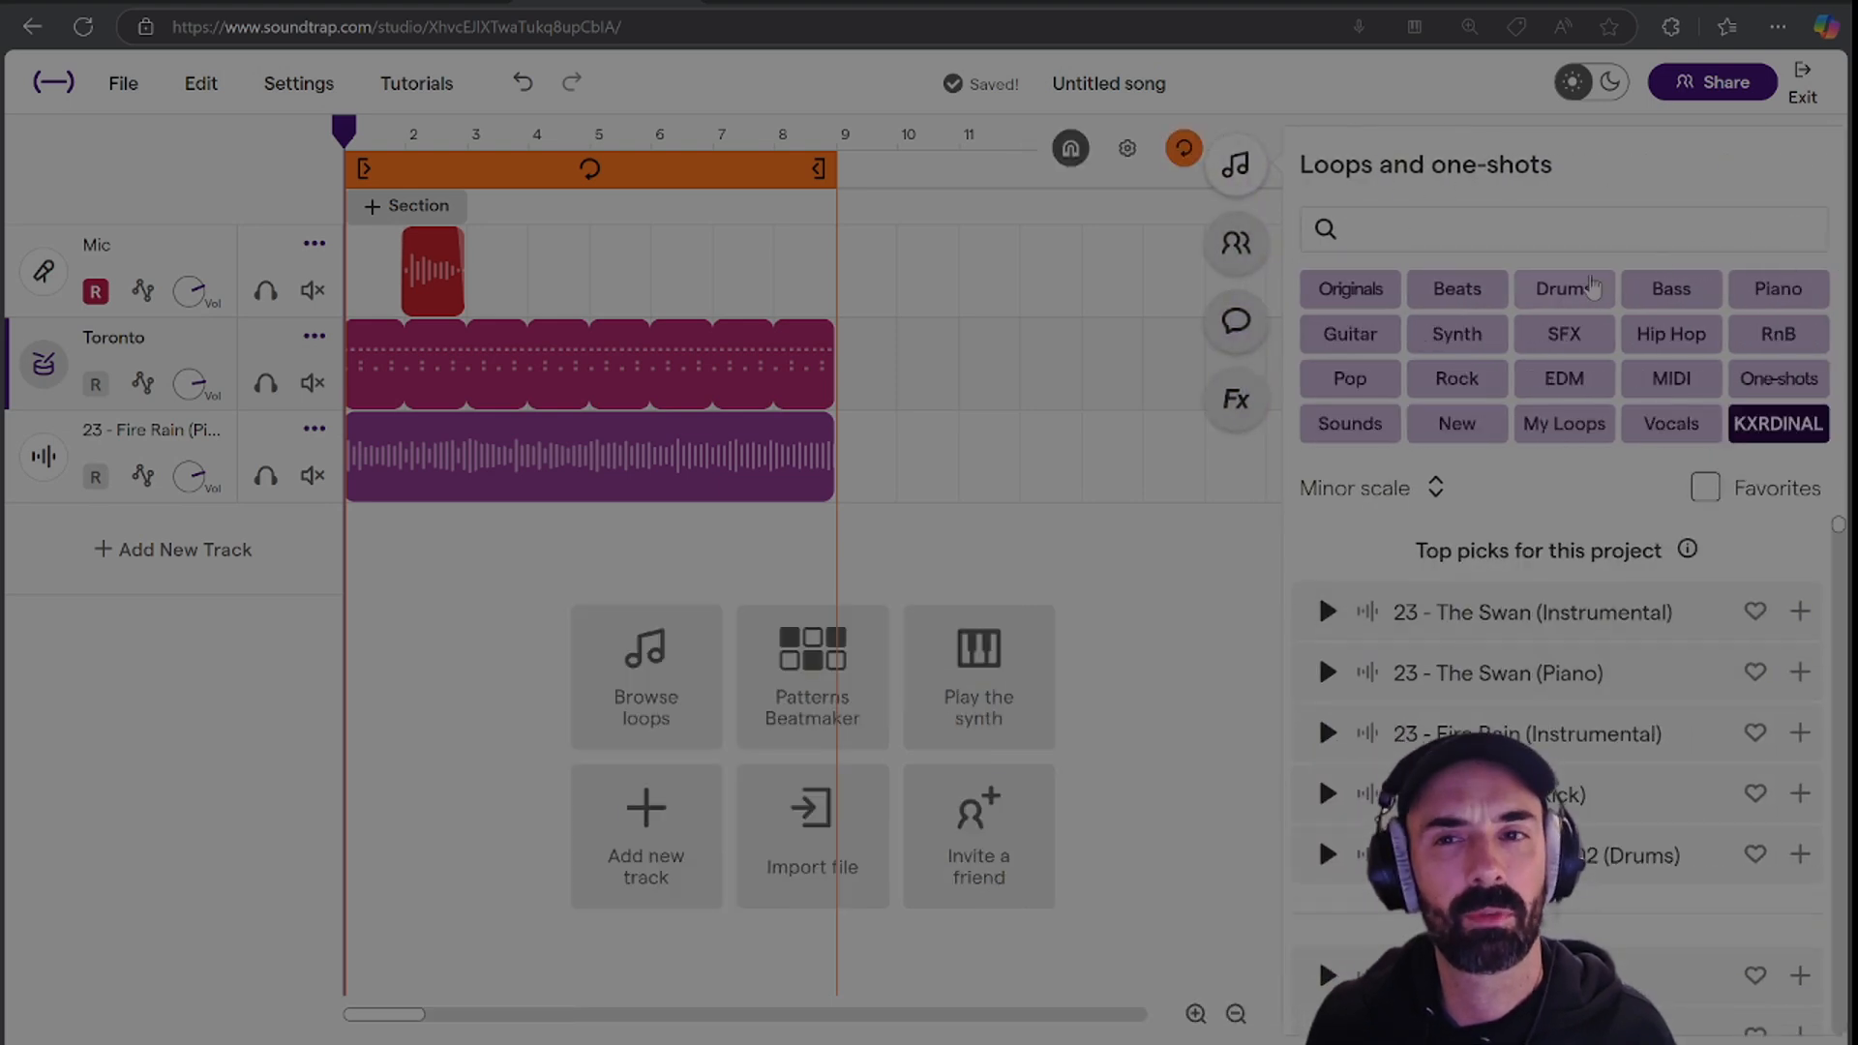
pyautogui.click(1559, 290)
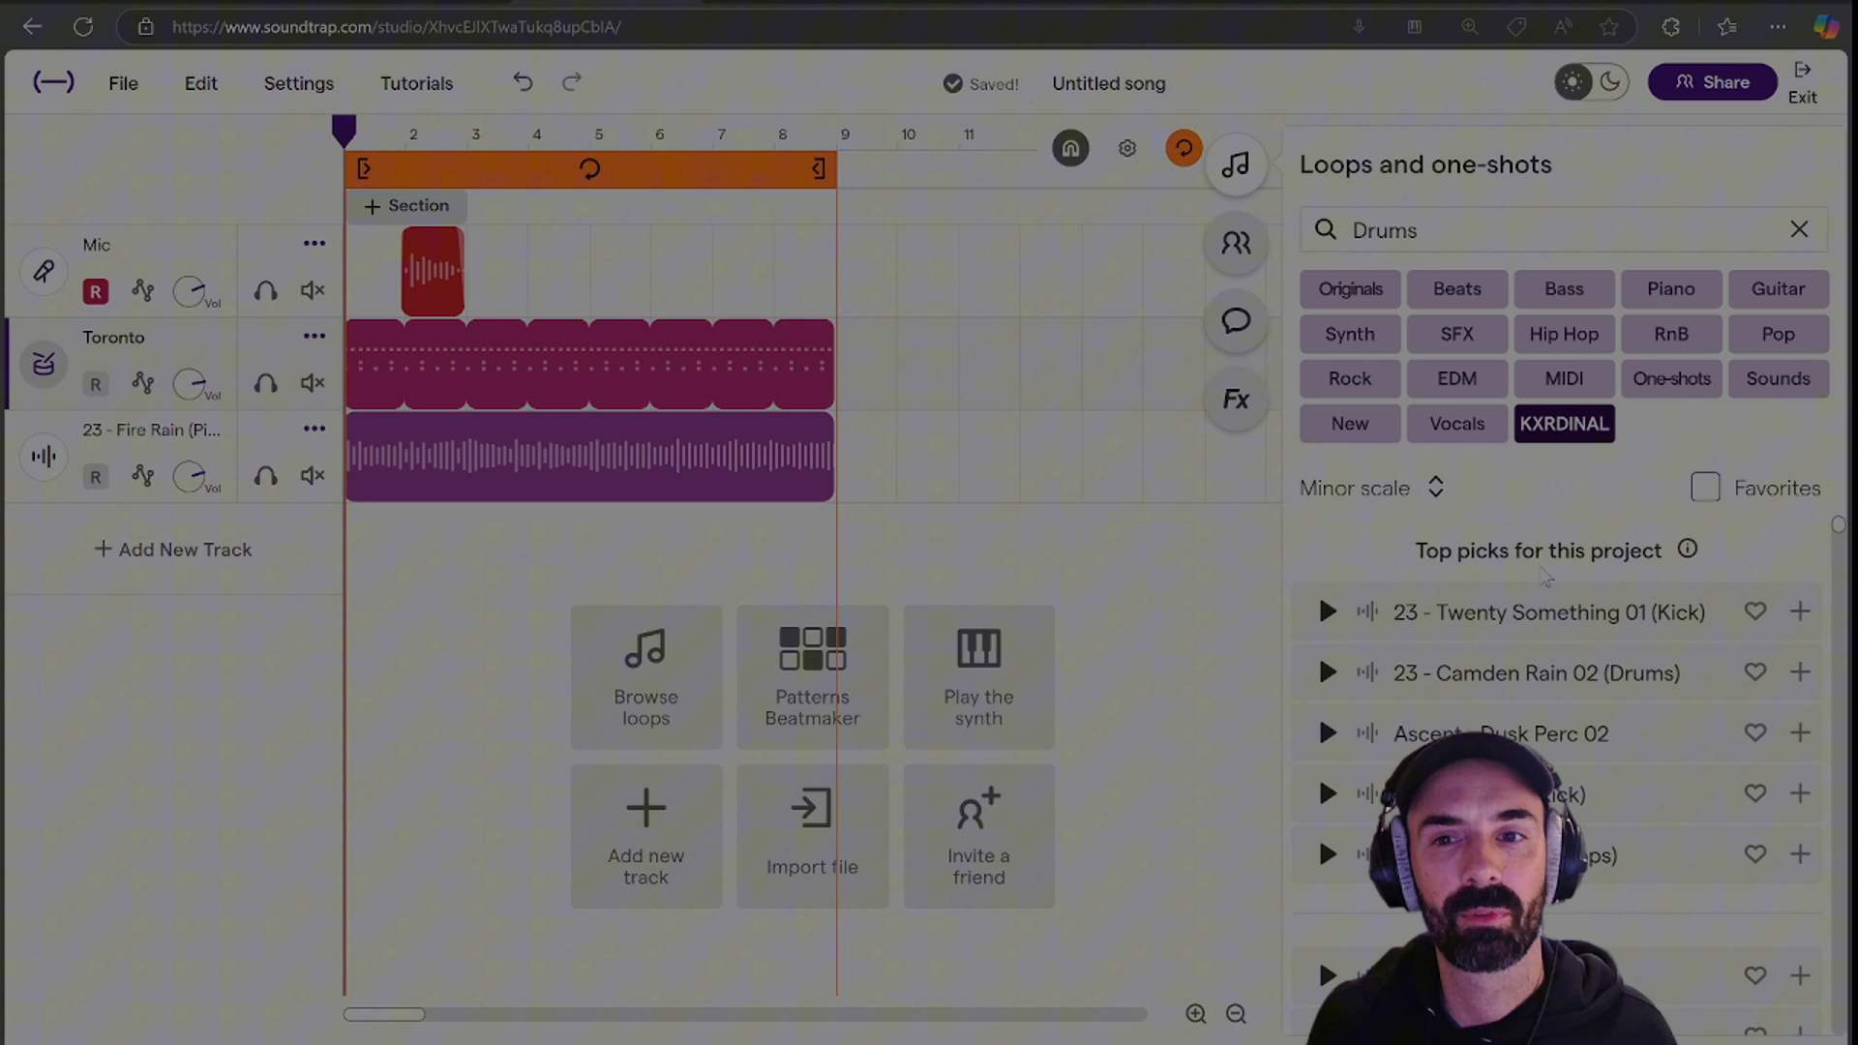
pyautogui.click(1326, 672)
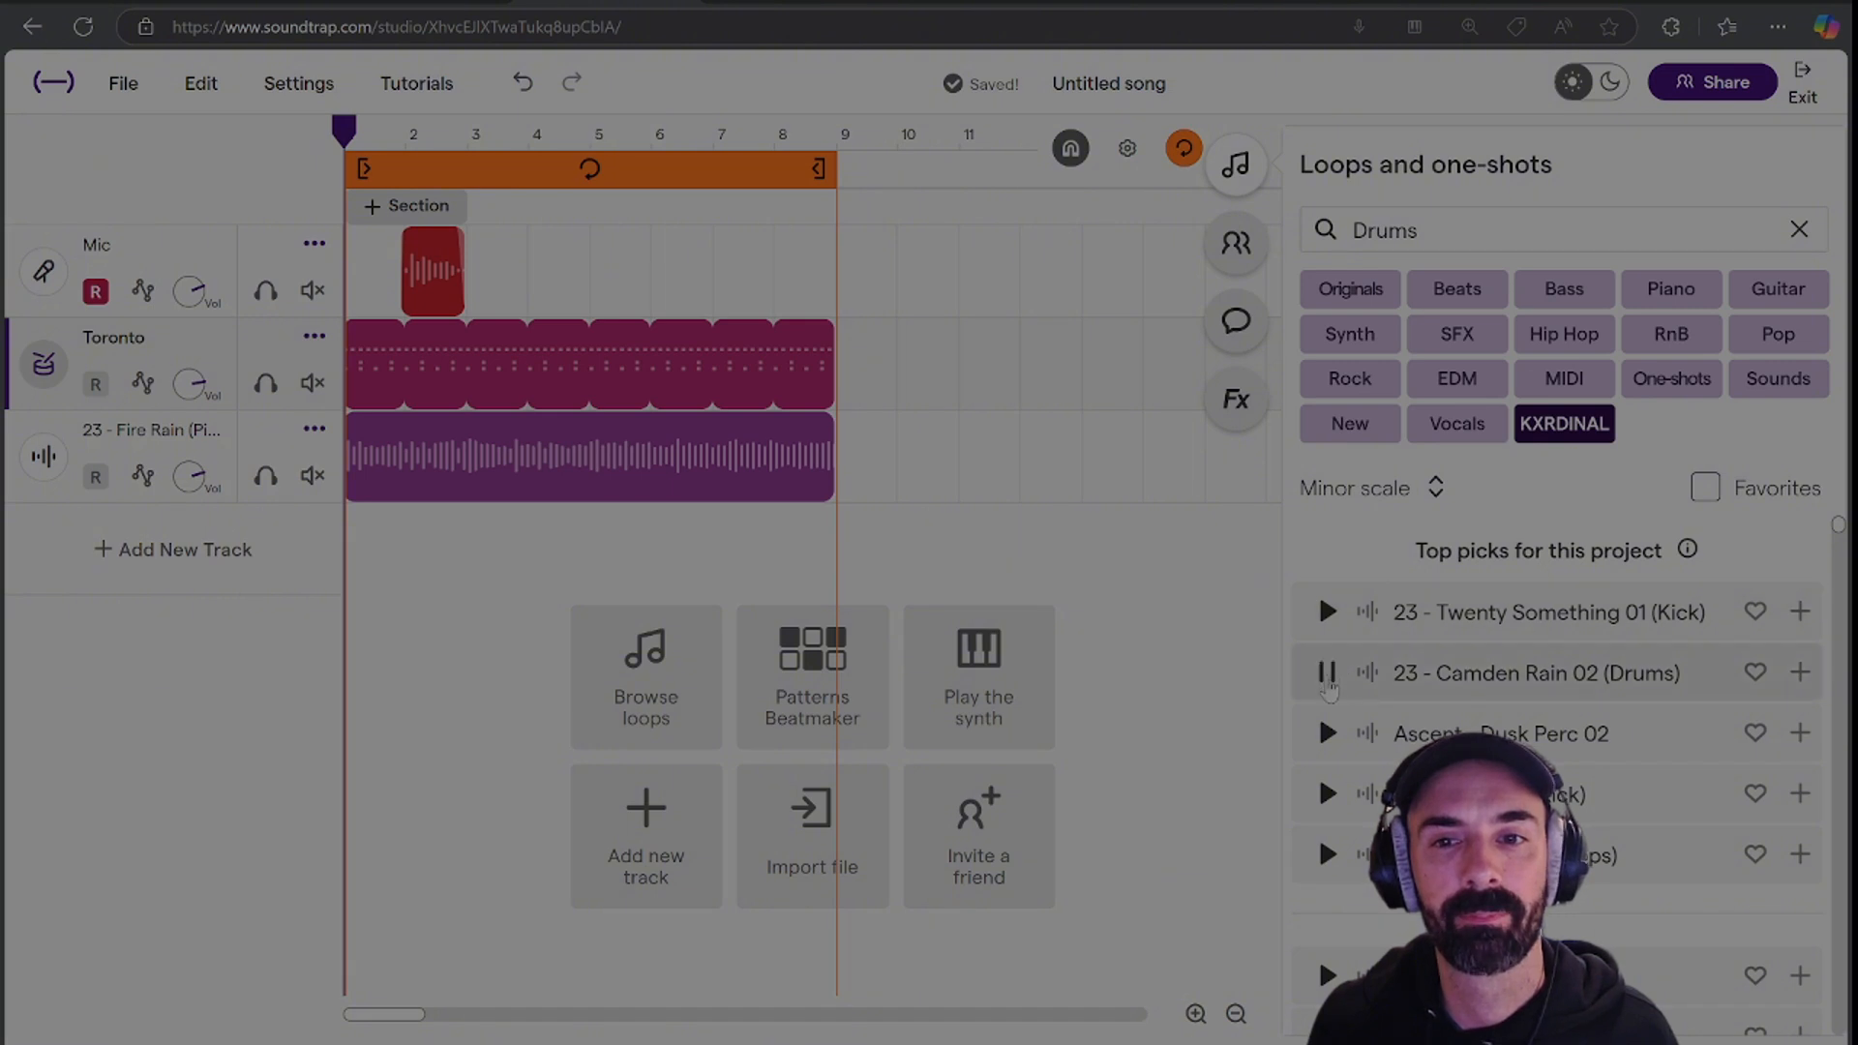
pyautogui.doubleClick(1328, 734)
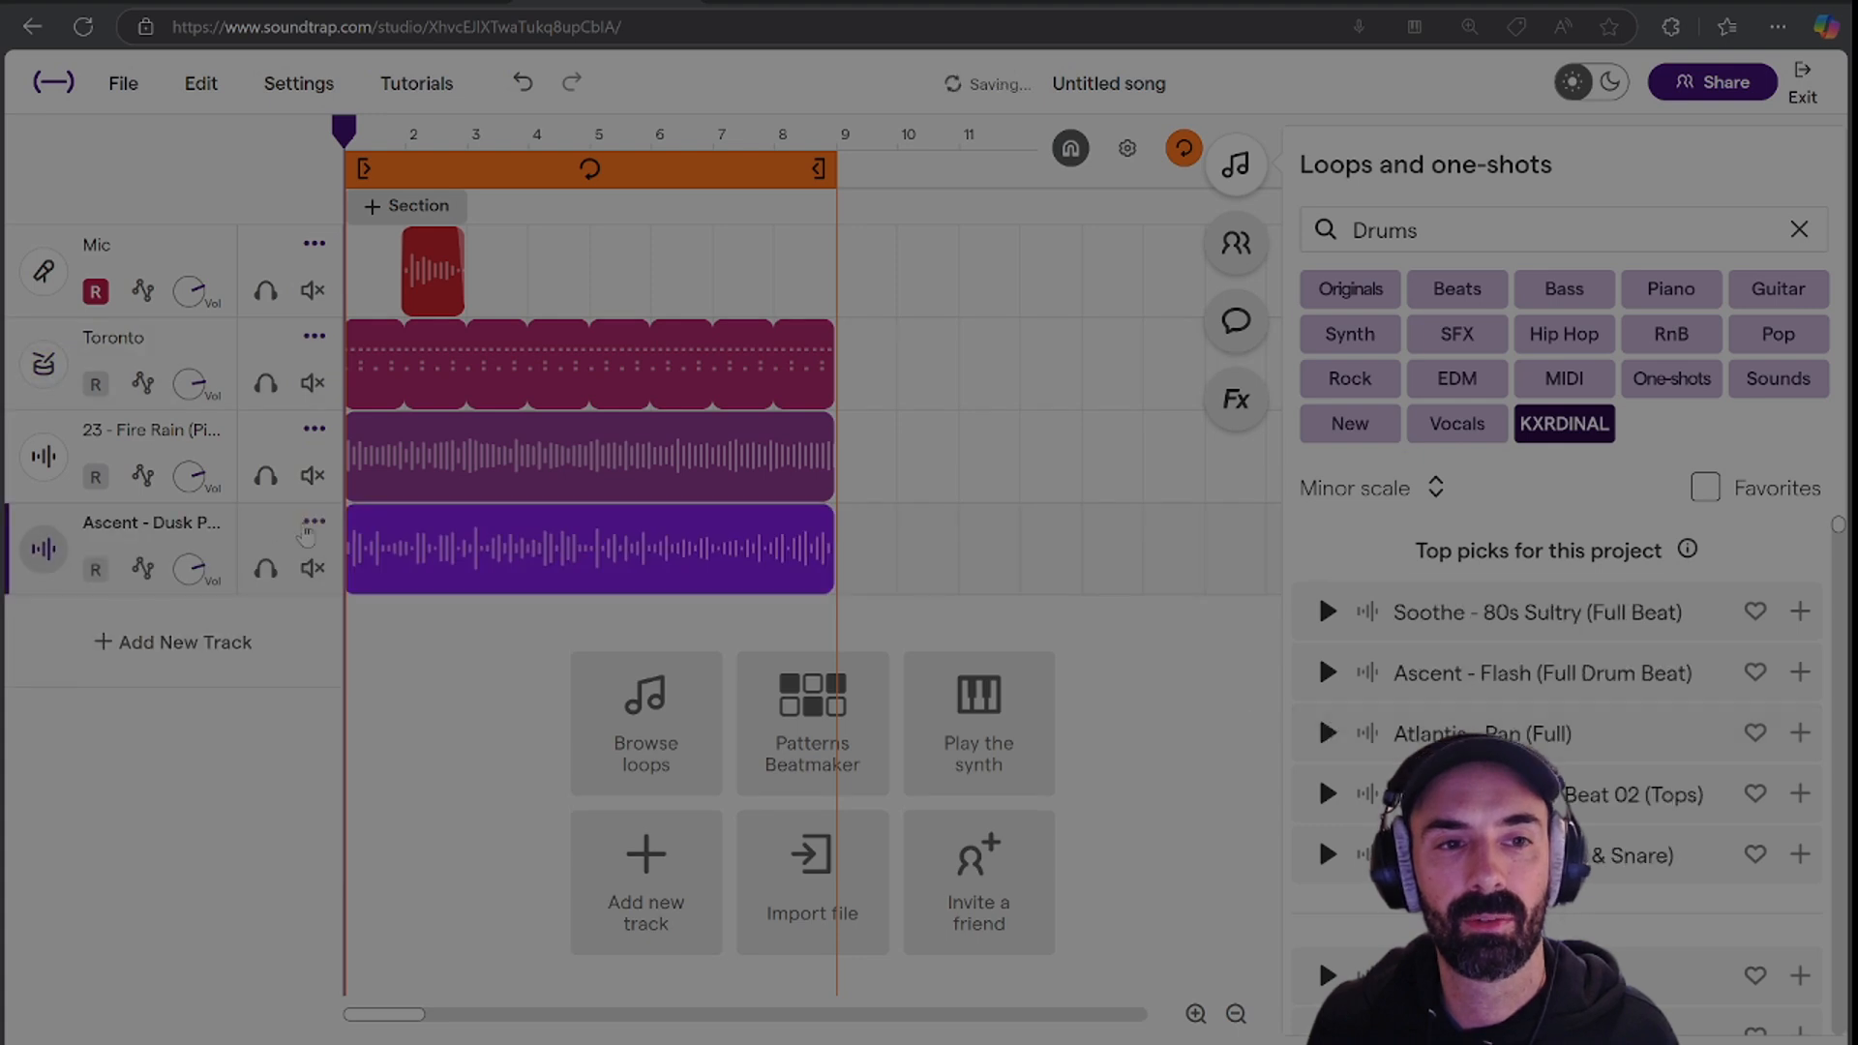
# Delete the Ascent - Dusk Perc 02 track, then clear the Drums search and close the loop library.
pyautogui.click(313, 522)
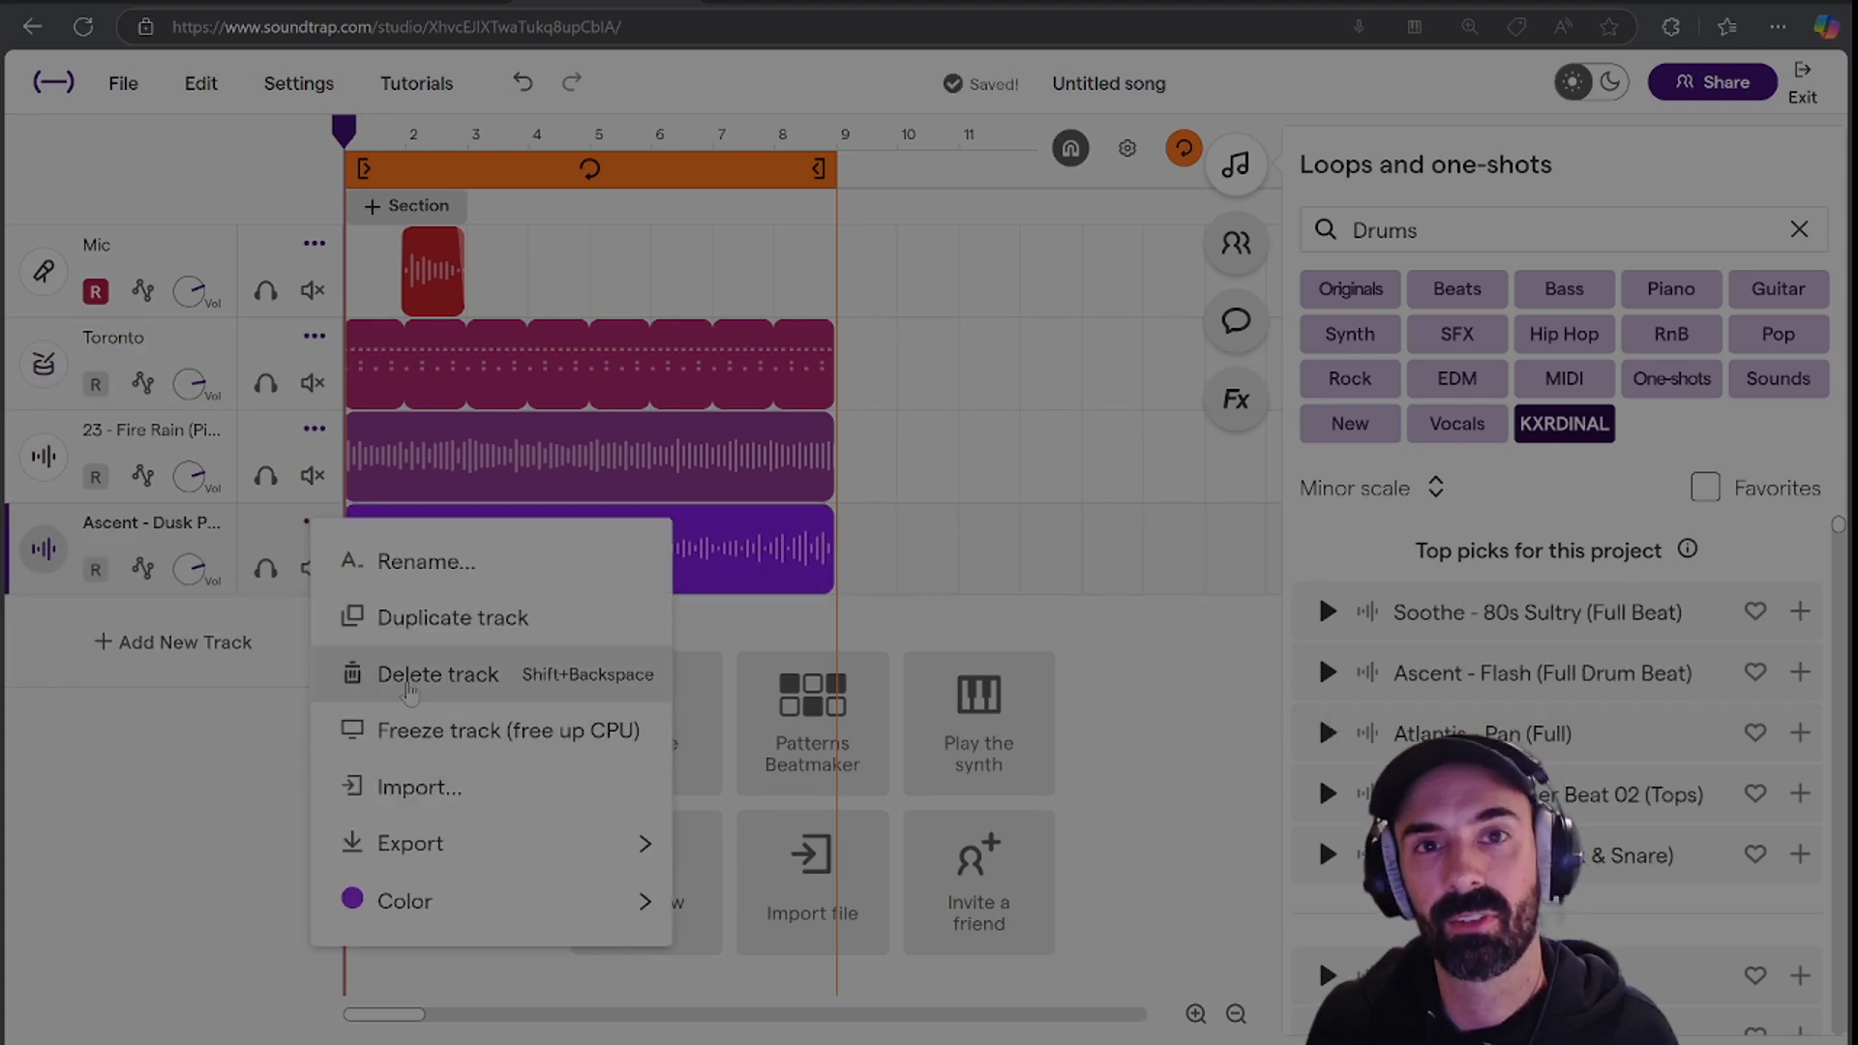
pyautogui.click(416, 677)
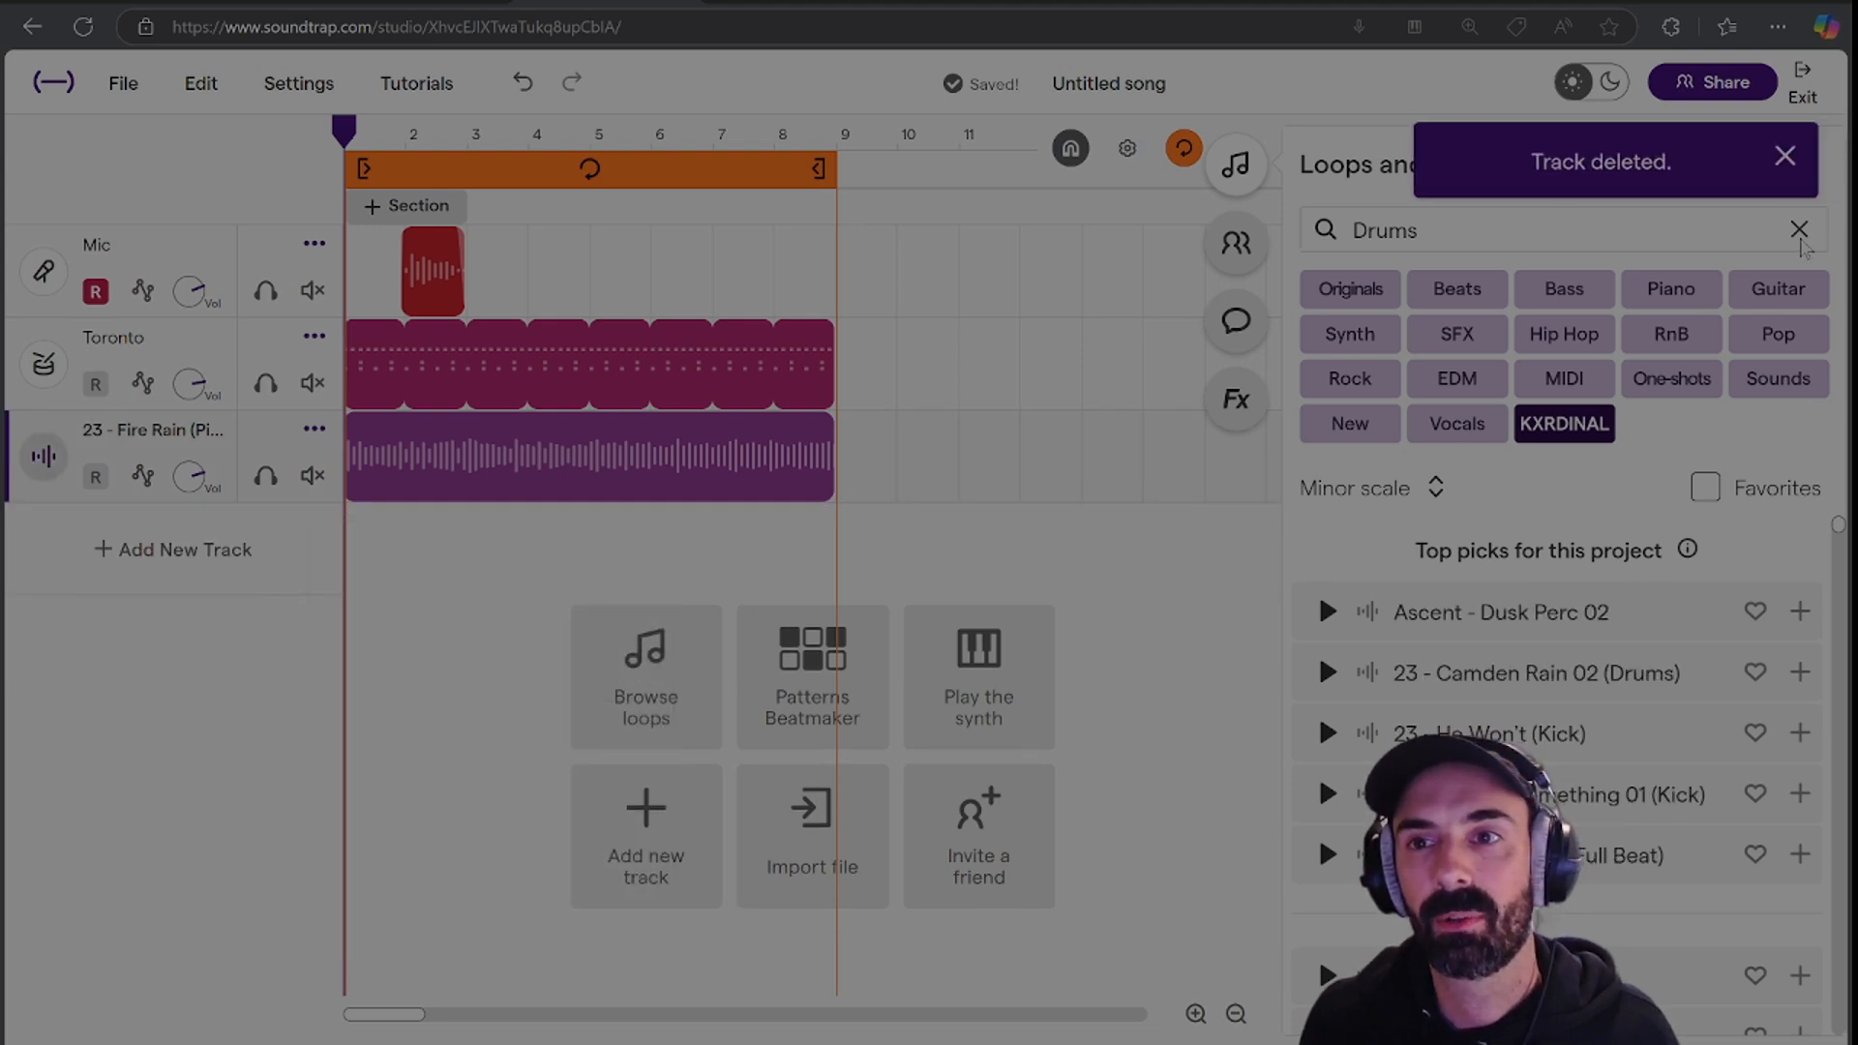
pyautogui.click(1797, 230)
pyautogui.click(1236, 164)
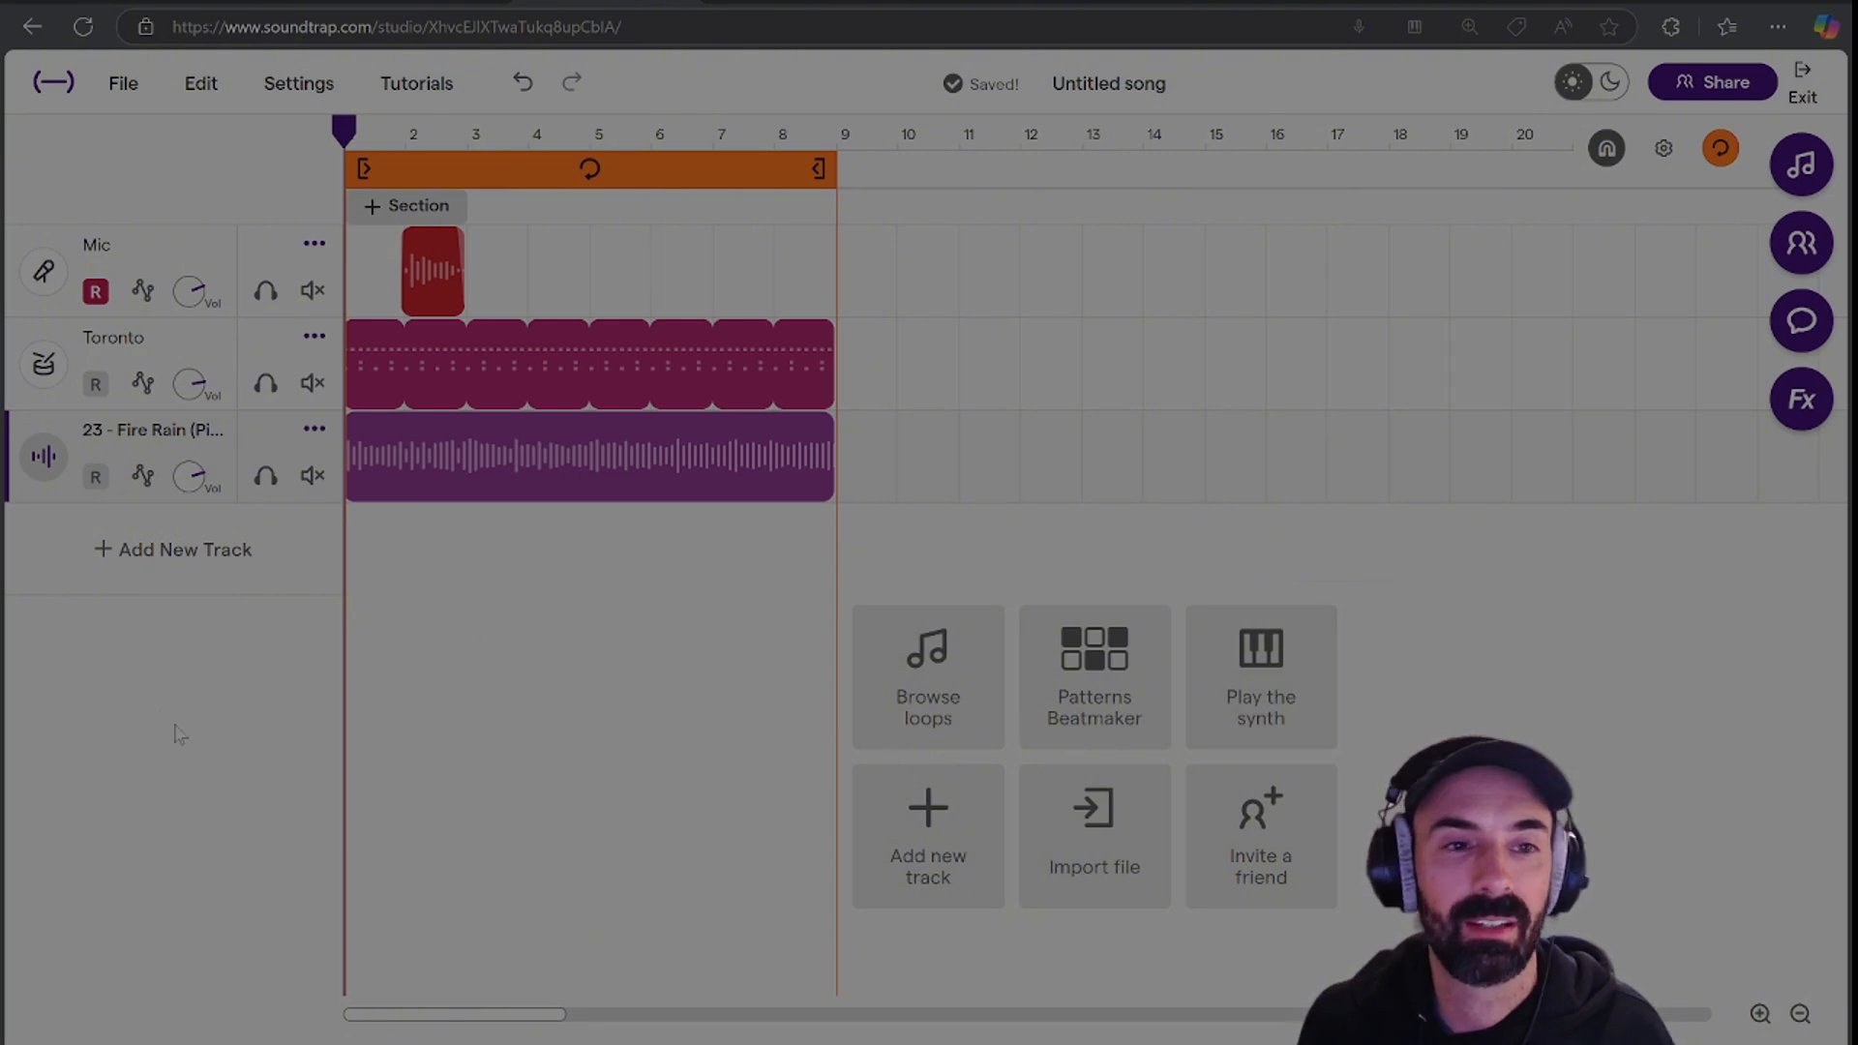
# Add a Bass & 808 track and audition its Brixton Bass preset by playing notes around C2 on the on-screen keyboard.
pyautogui.click(142, 564)
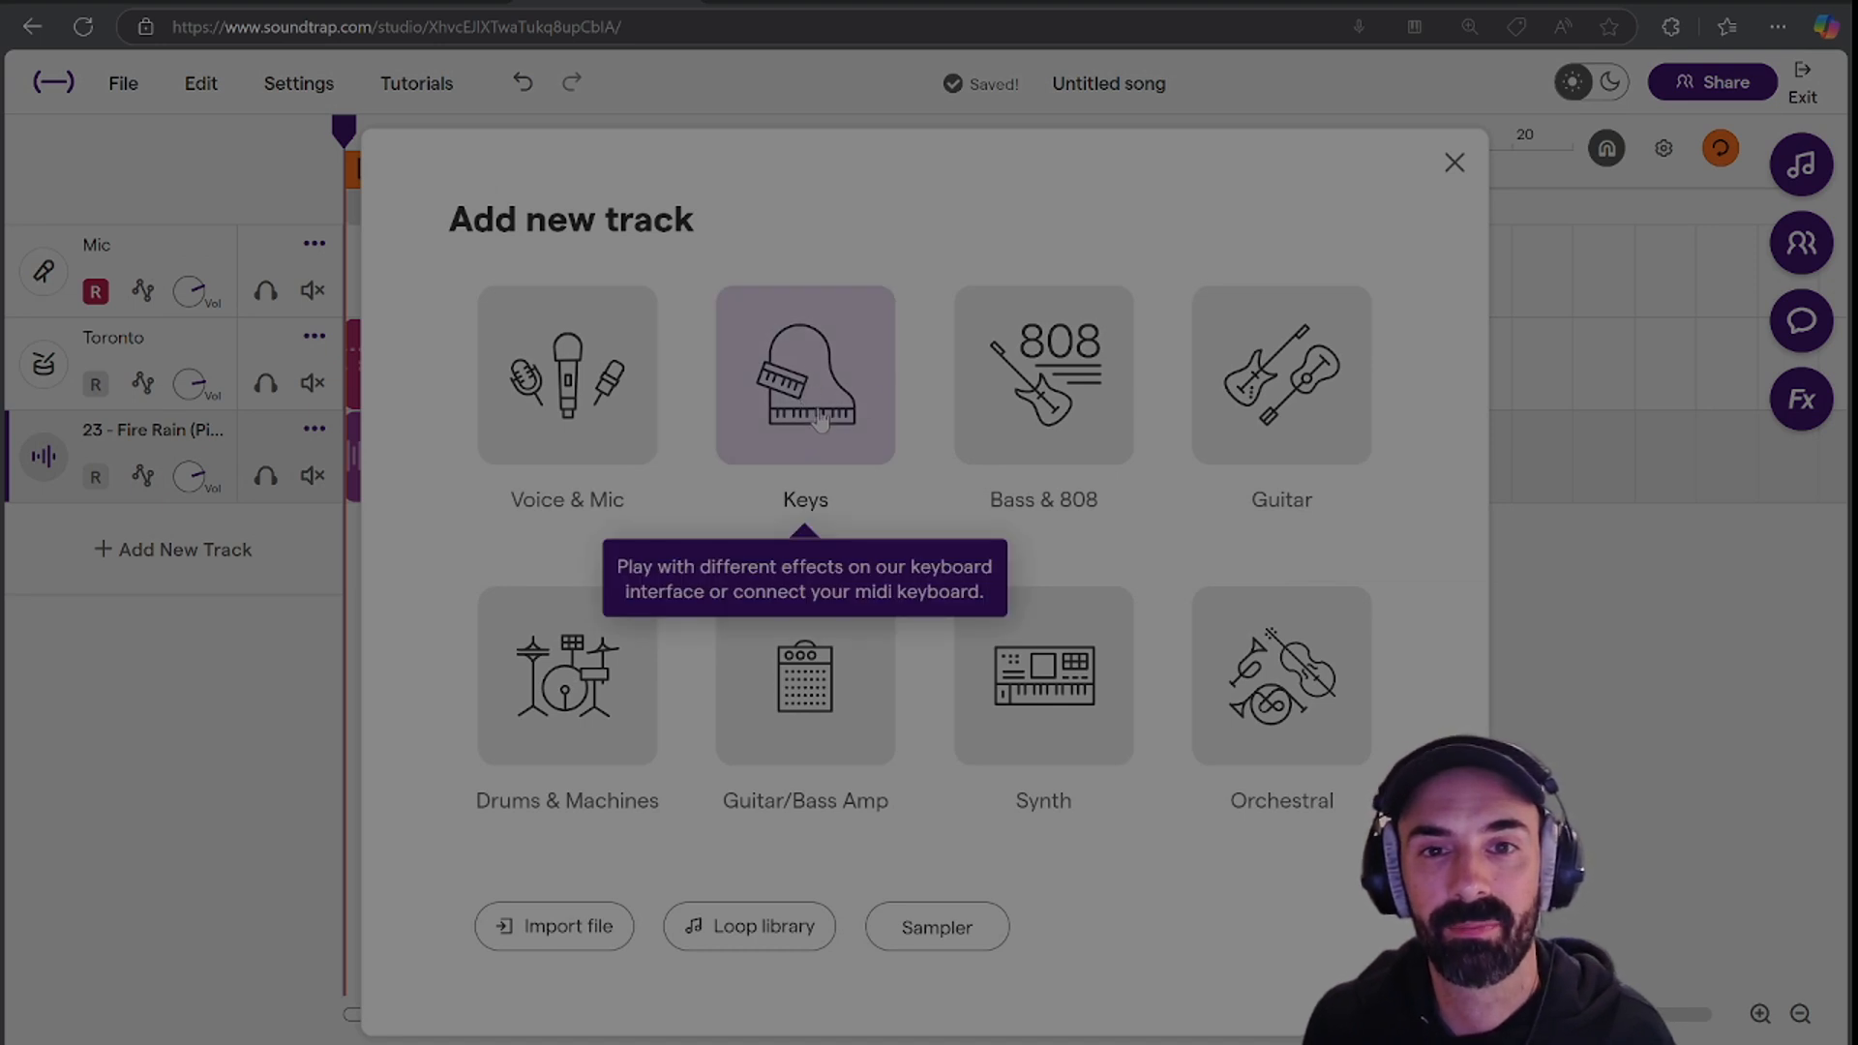
pyautogui.click(1056, 389)
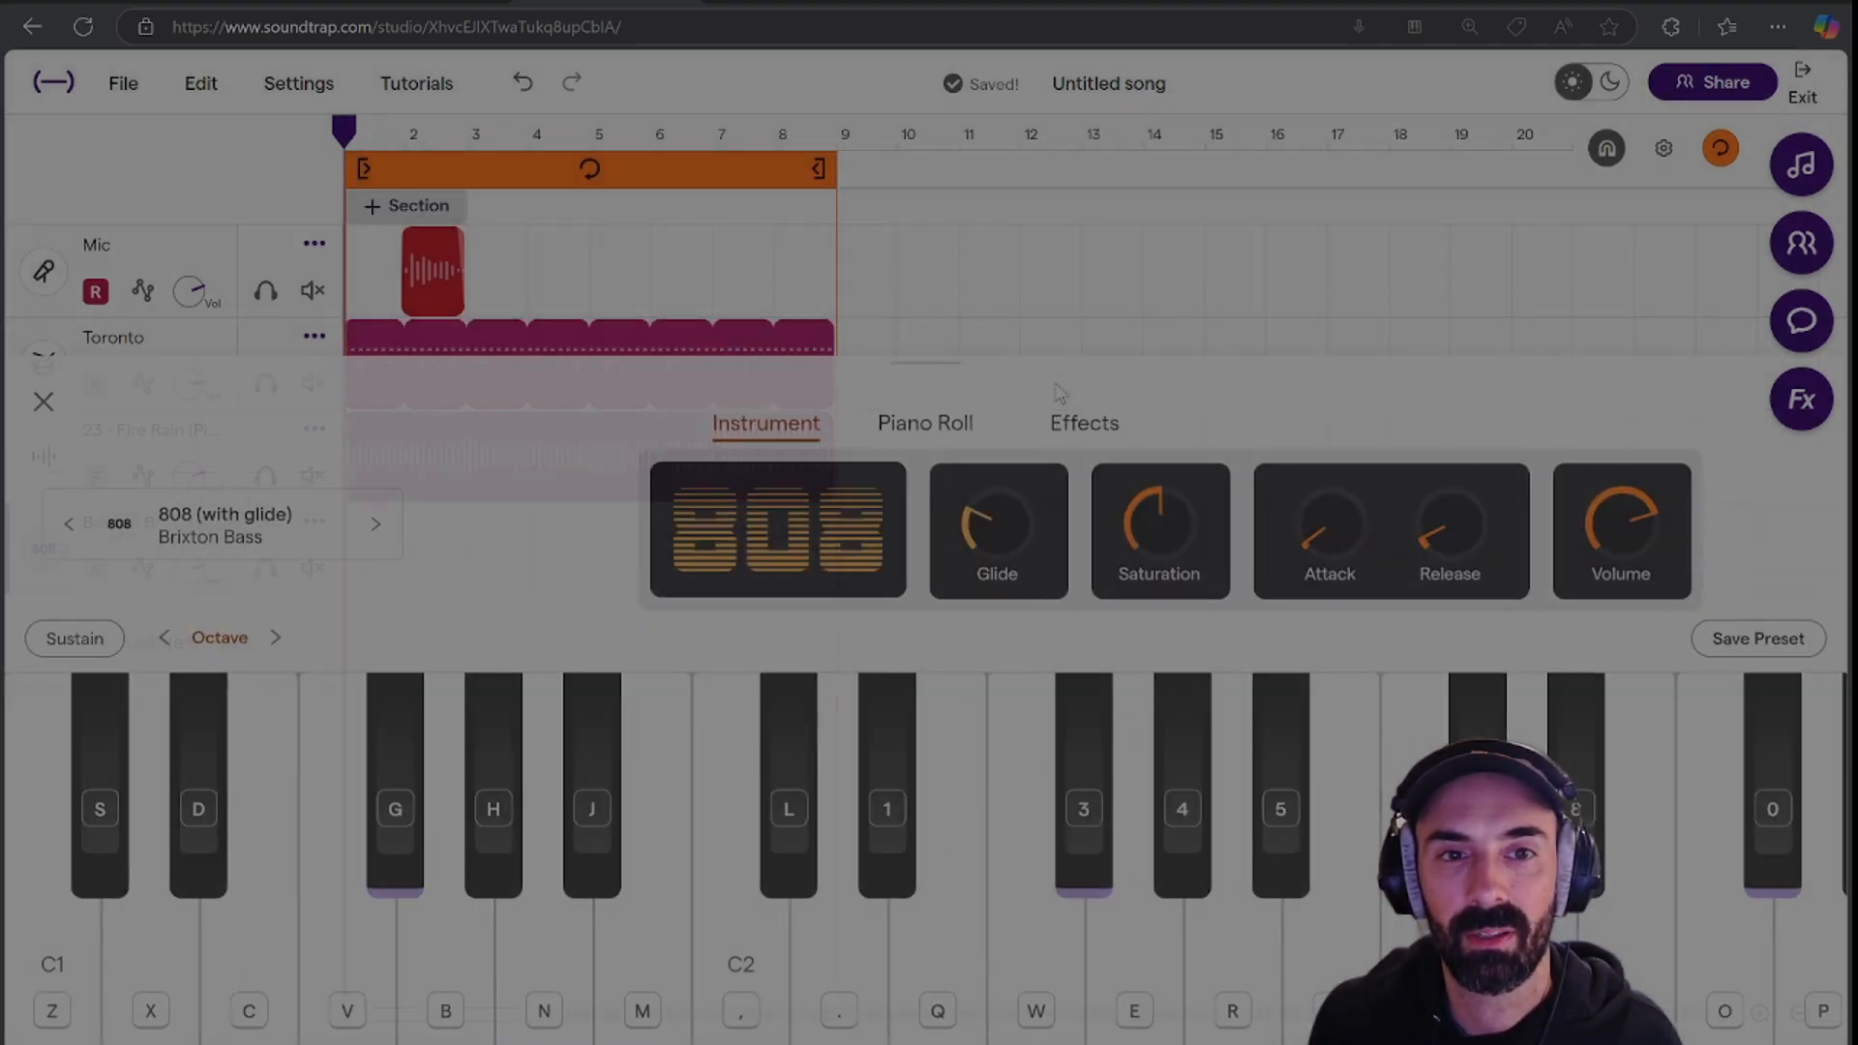
pyautogui.click(653, 910)
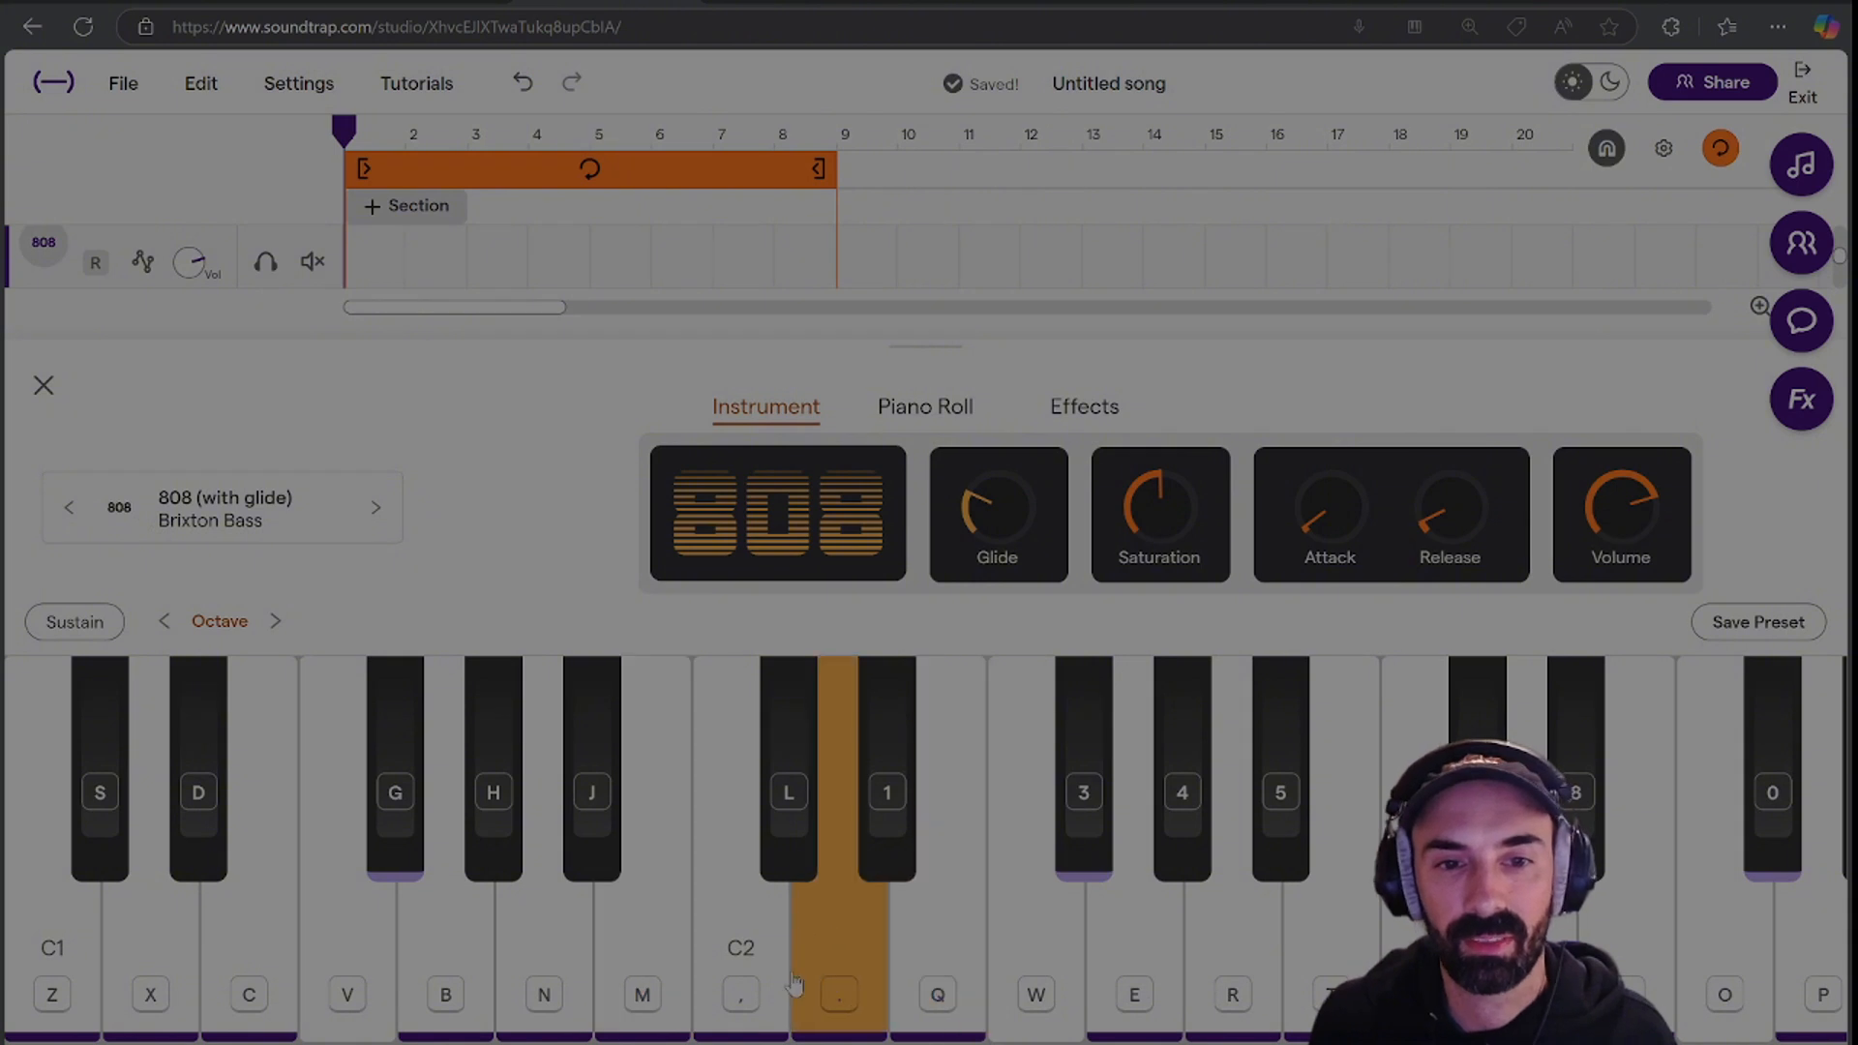
pyautogui.click(755, 950)
pyautogui.click(884, 894)
pyautogui.click(1025, 900)
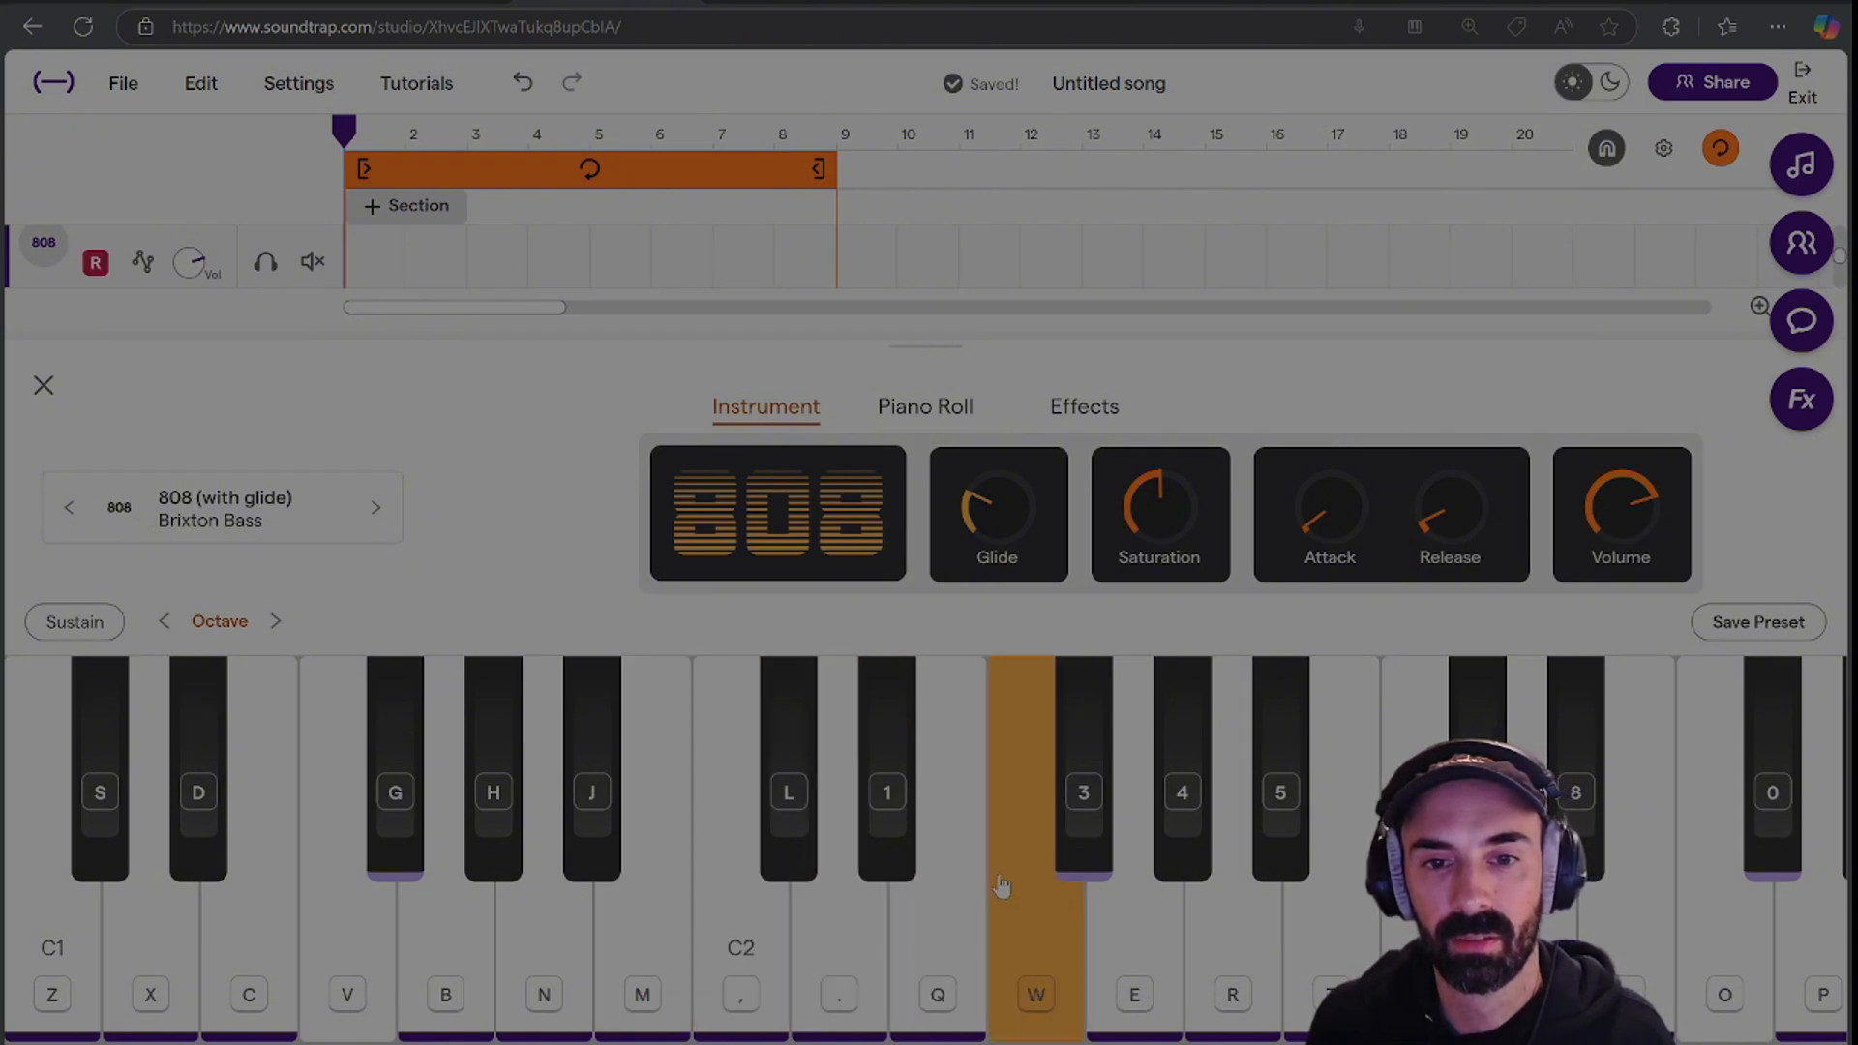
pyautogui.click(1086, 871)
pyautogui.click(1156, 906)
pyautogui.click(1033, 914)
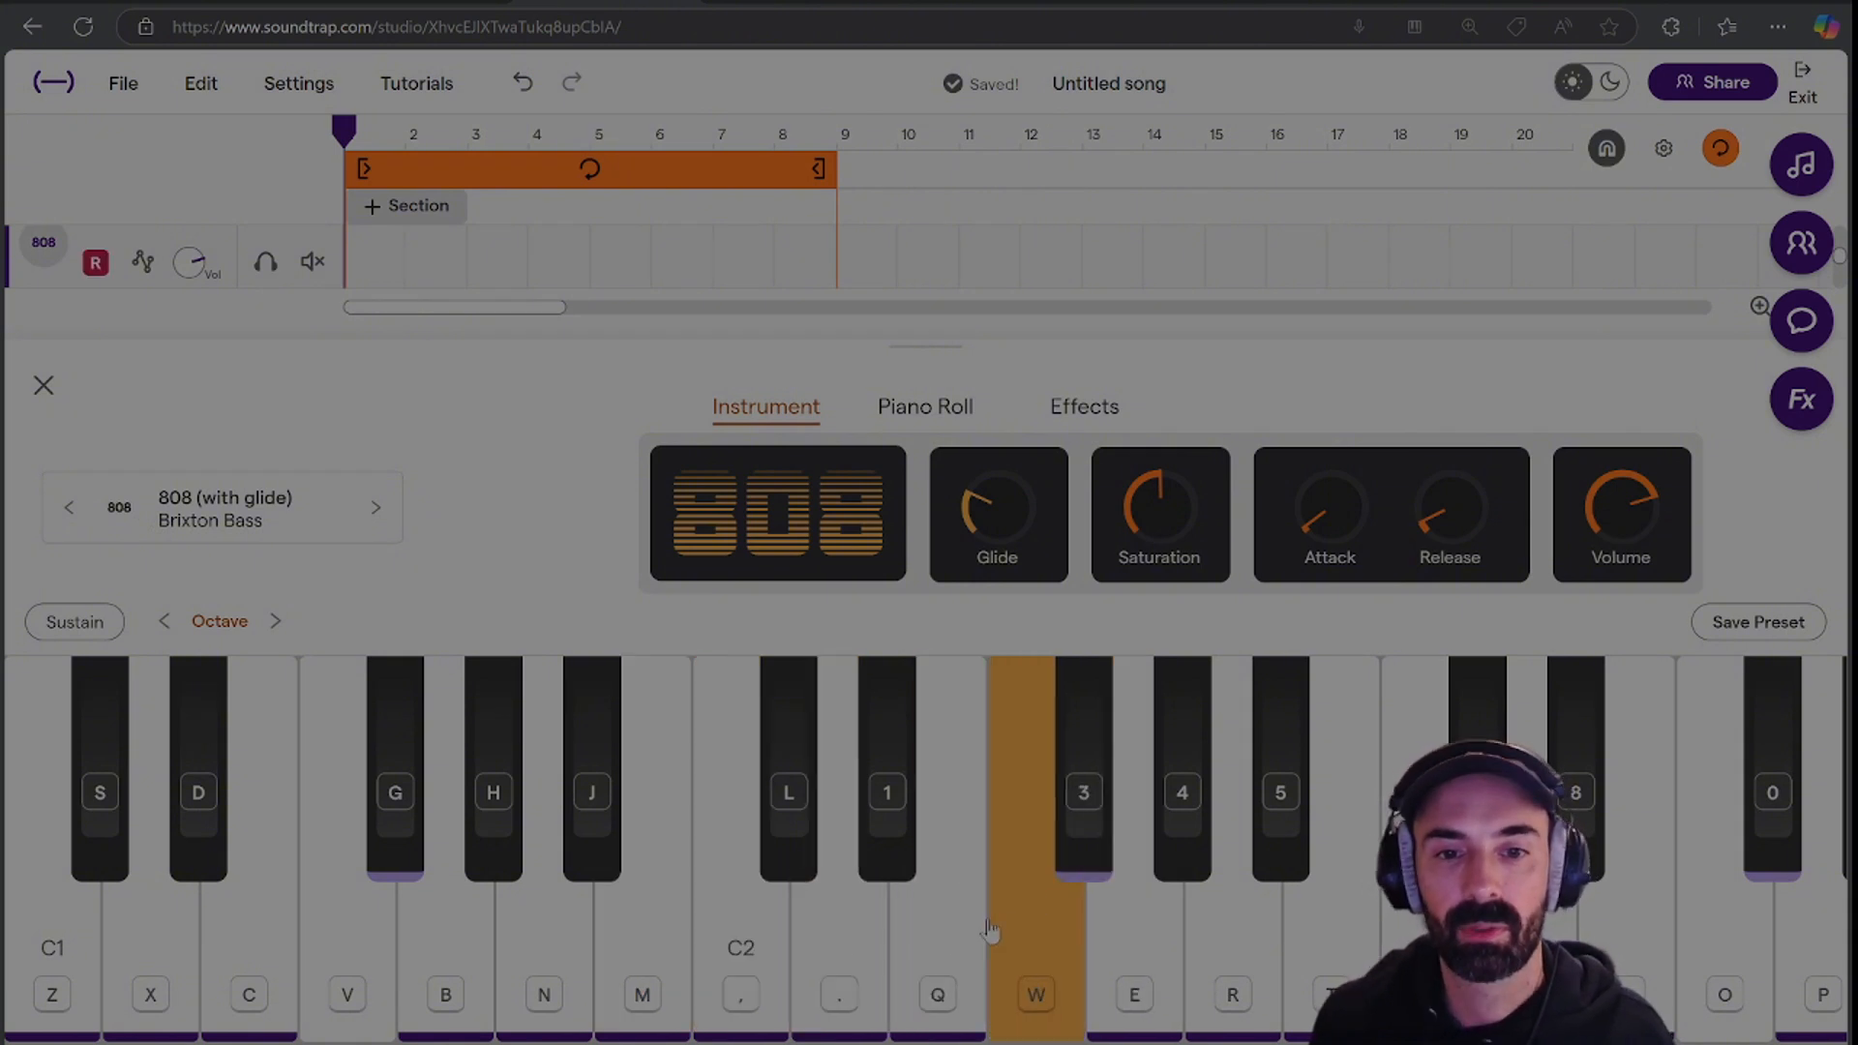
pyautogui.click(936, 914)
pyautogui.click(838, 915)
pyautogui.click(642, 900)
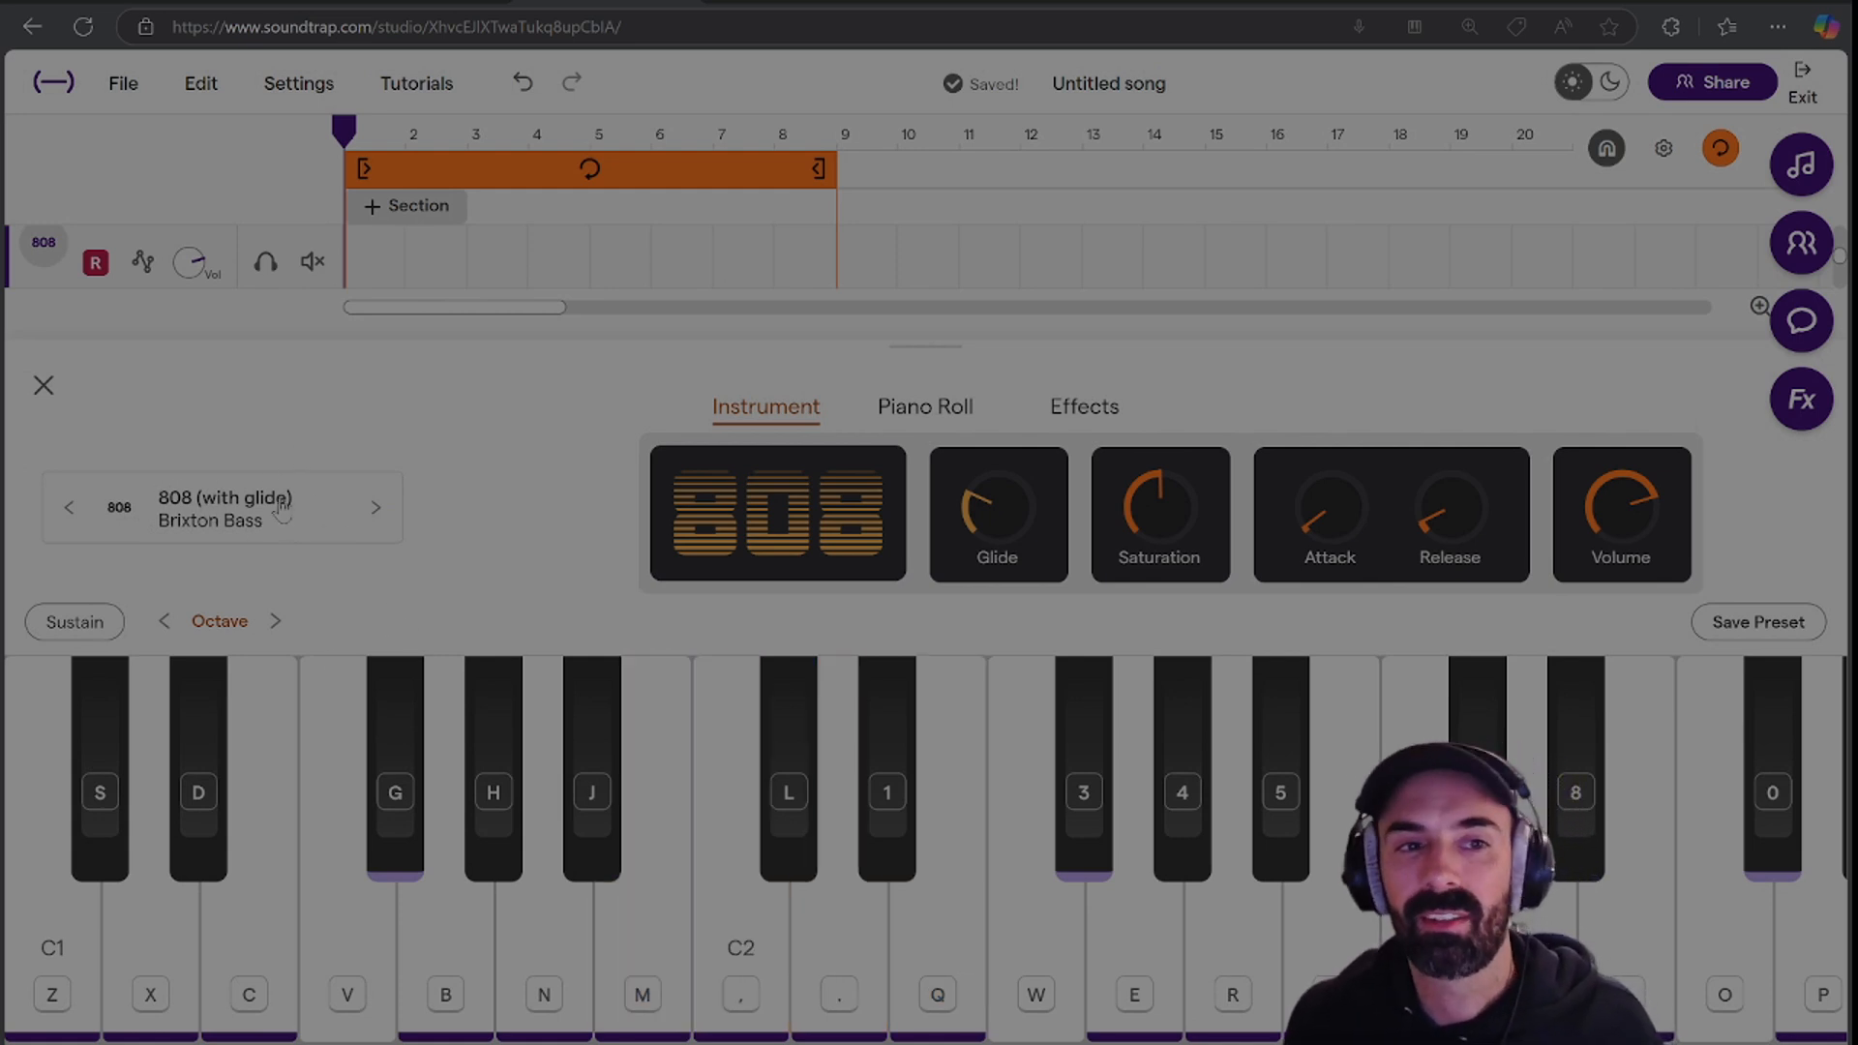
pyautogui.click(858, 813)
pyautogui.click(1053, 948)
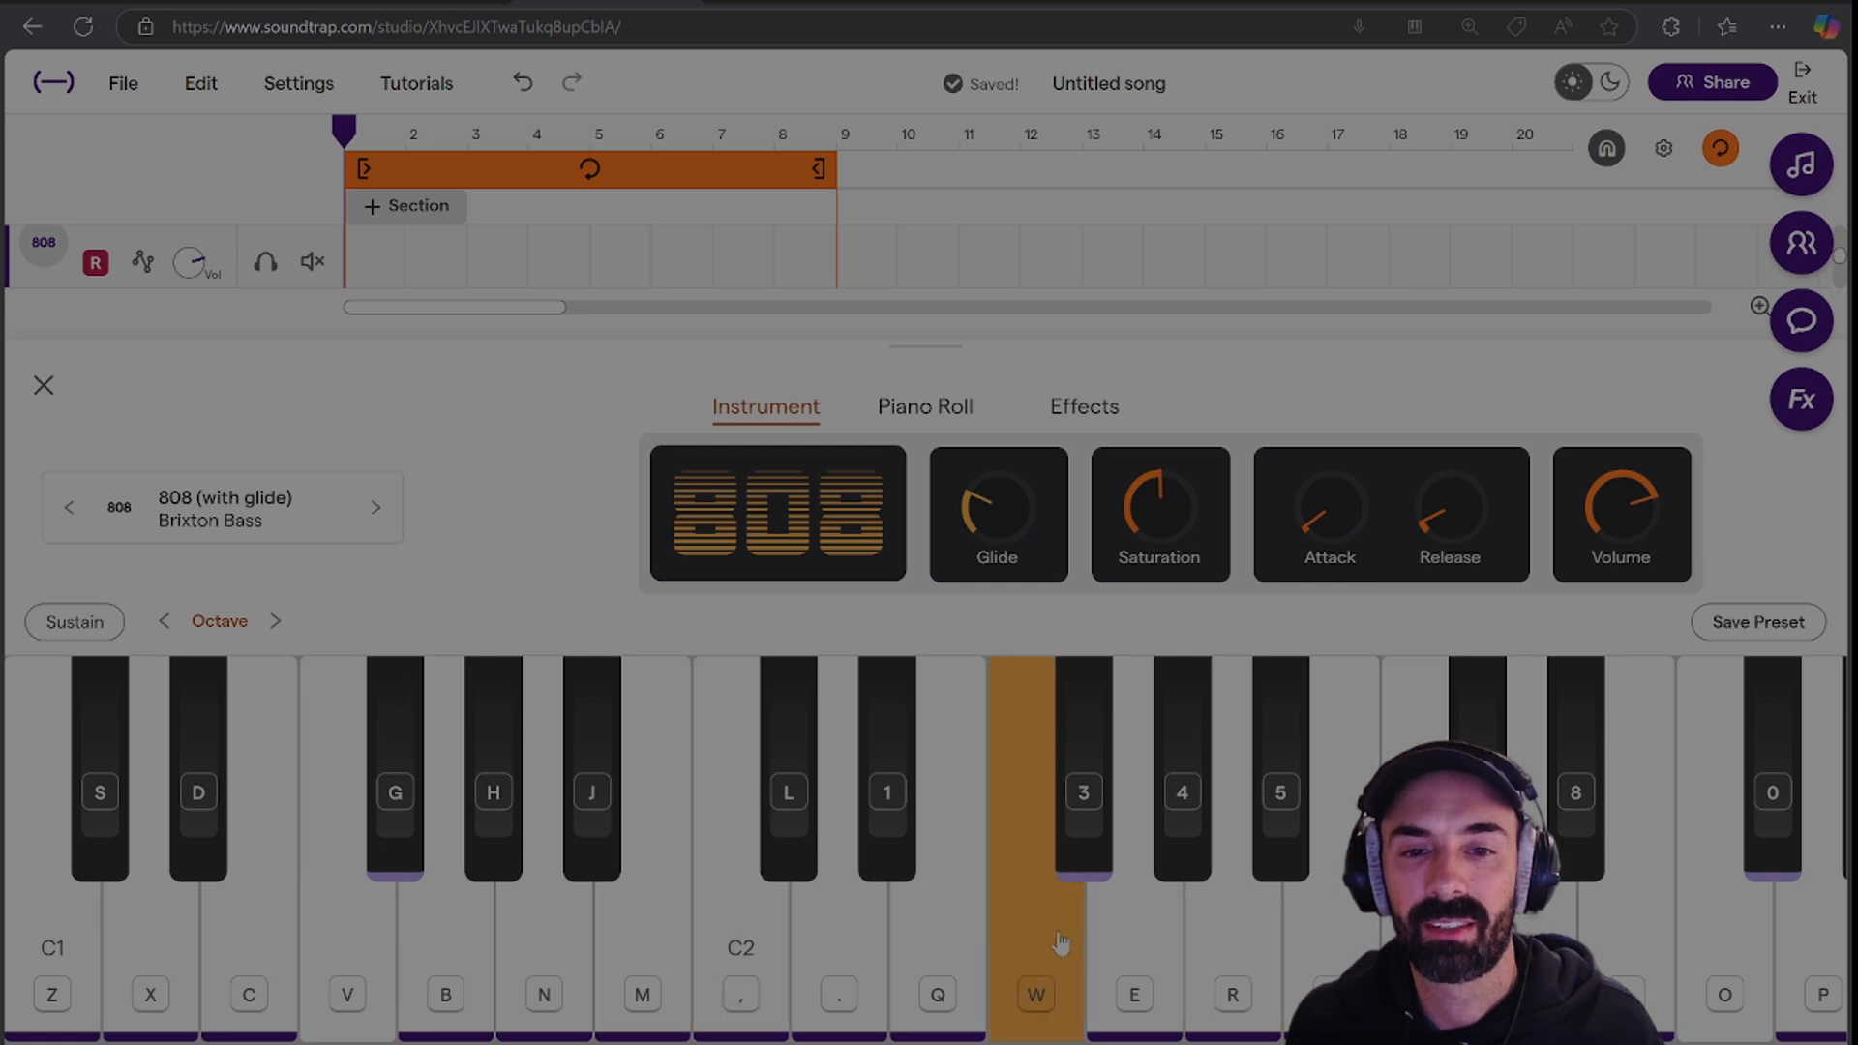
# Switch the 808 preset to Brutus 808 and on to CEO 808, playing a test note on each.
pyautogui.click(375, 507)
pyautogui.click(1127, 909)
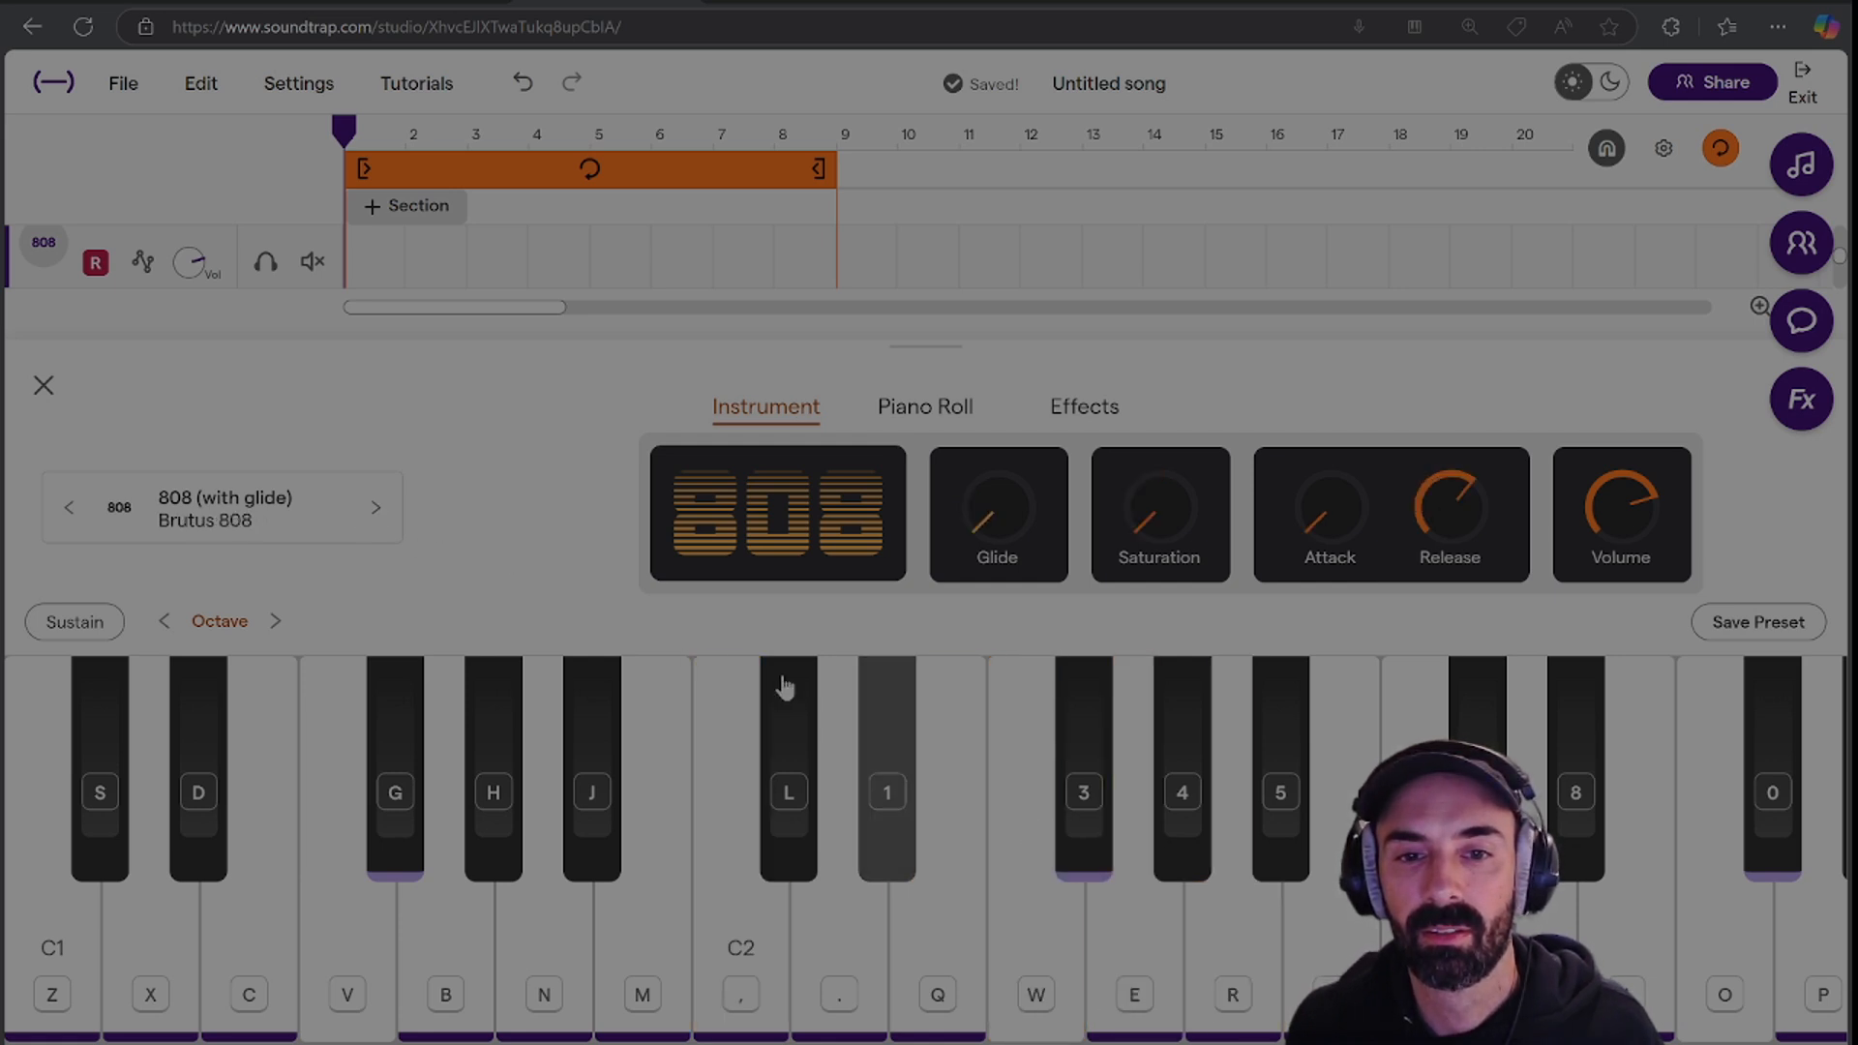
pyautogui.click(375, 513)
pyautogui.click(903, 910)
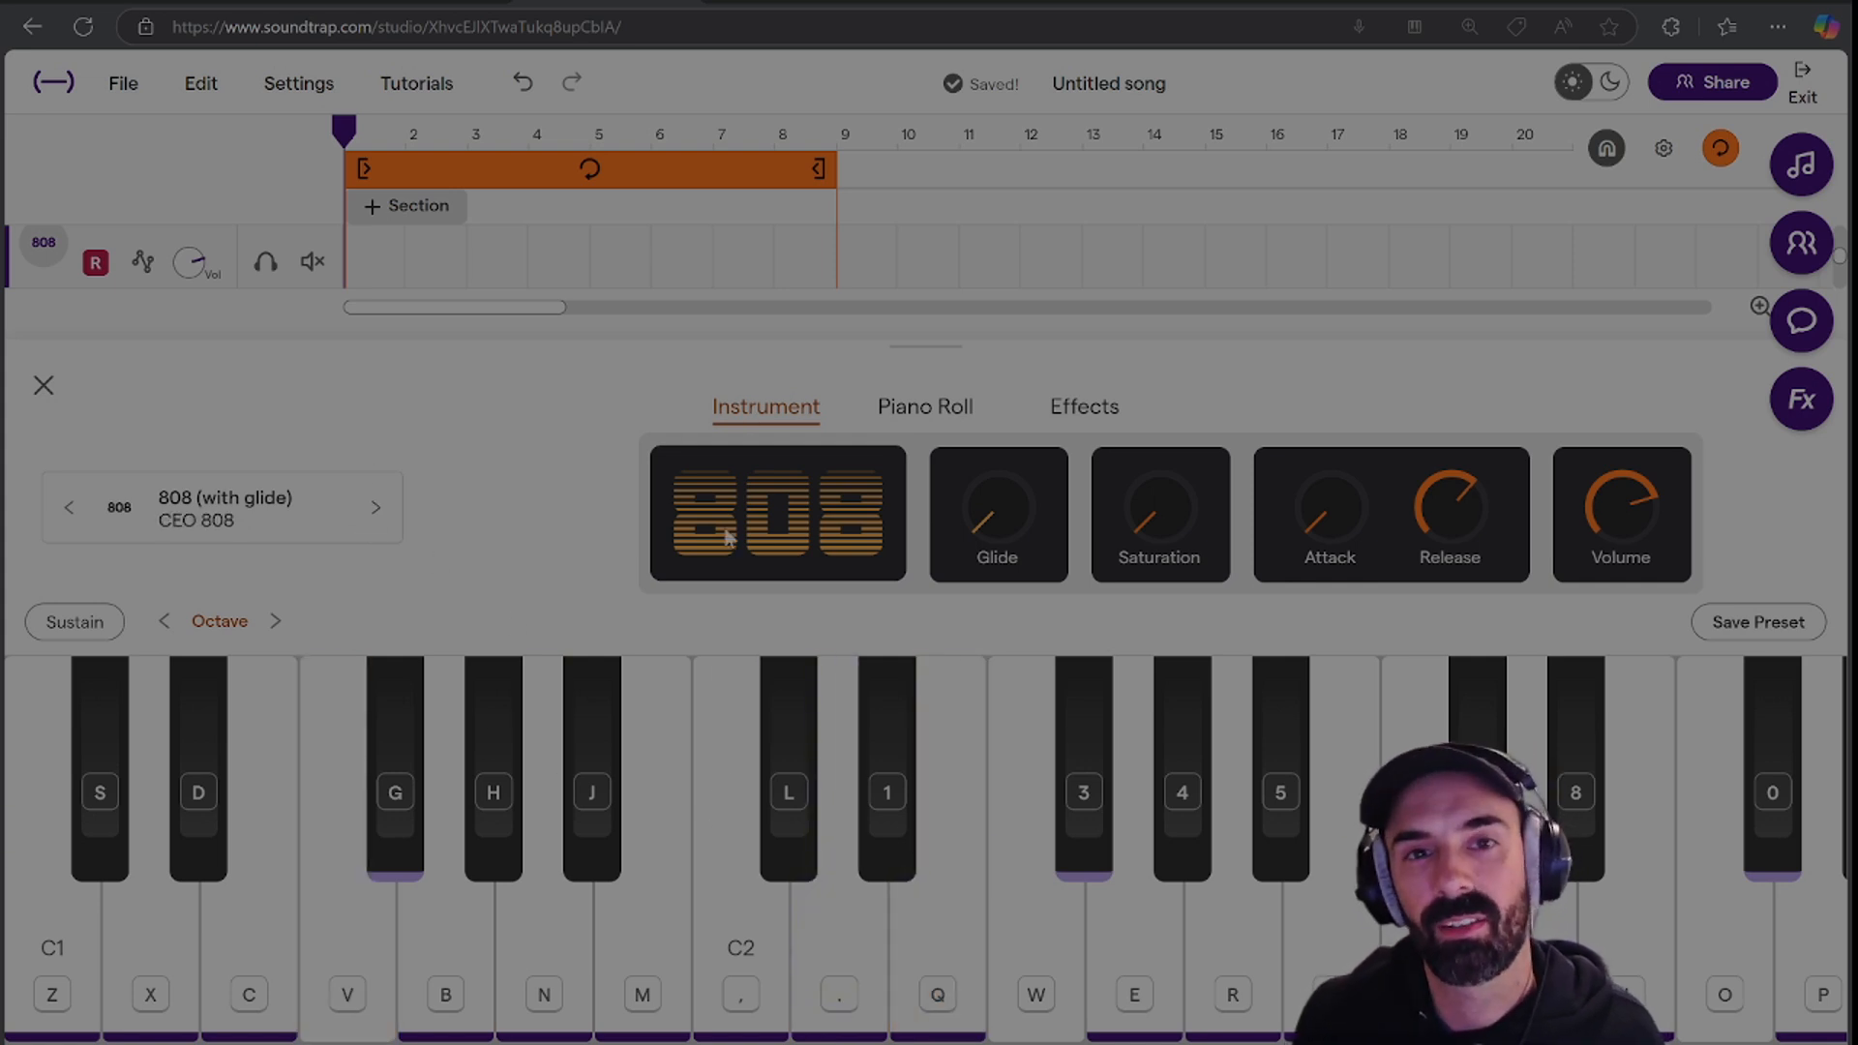
# Start song playback and audition the CEO 808 preset over it with notes around C2 and E2.
pyautogui.click(730, 948)
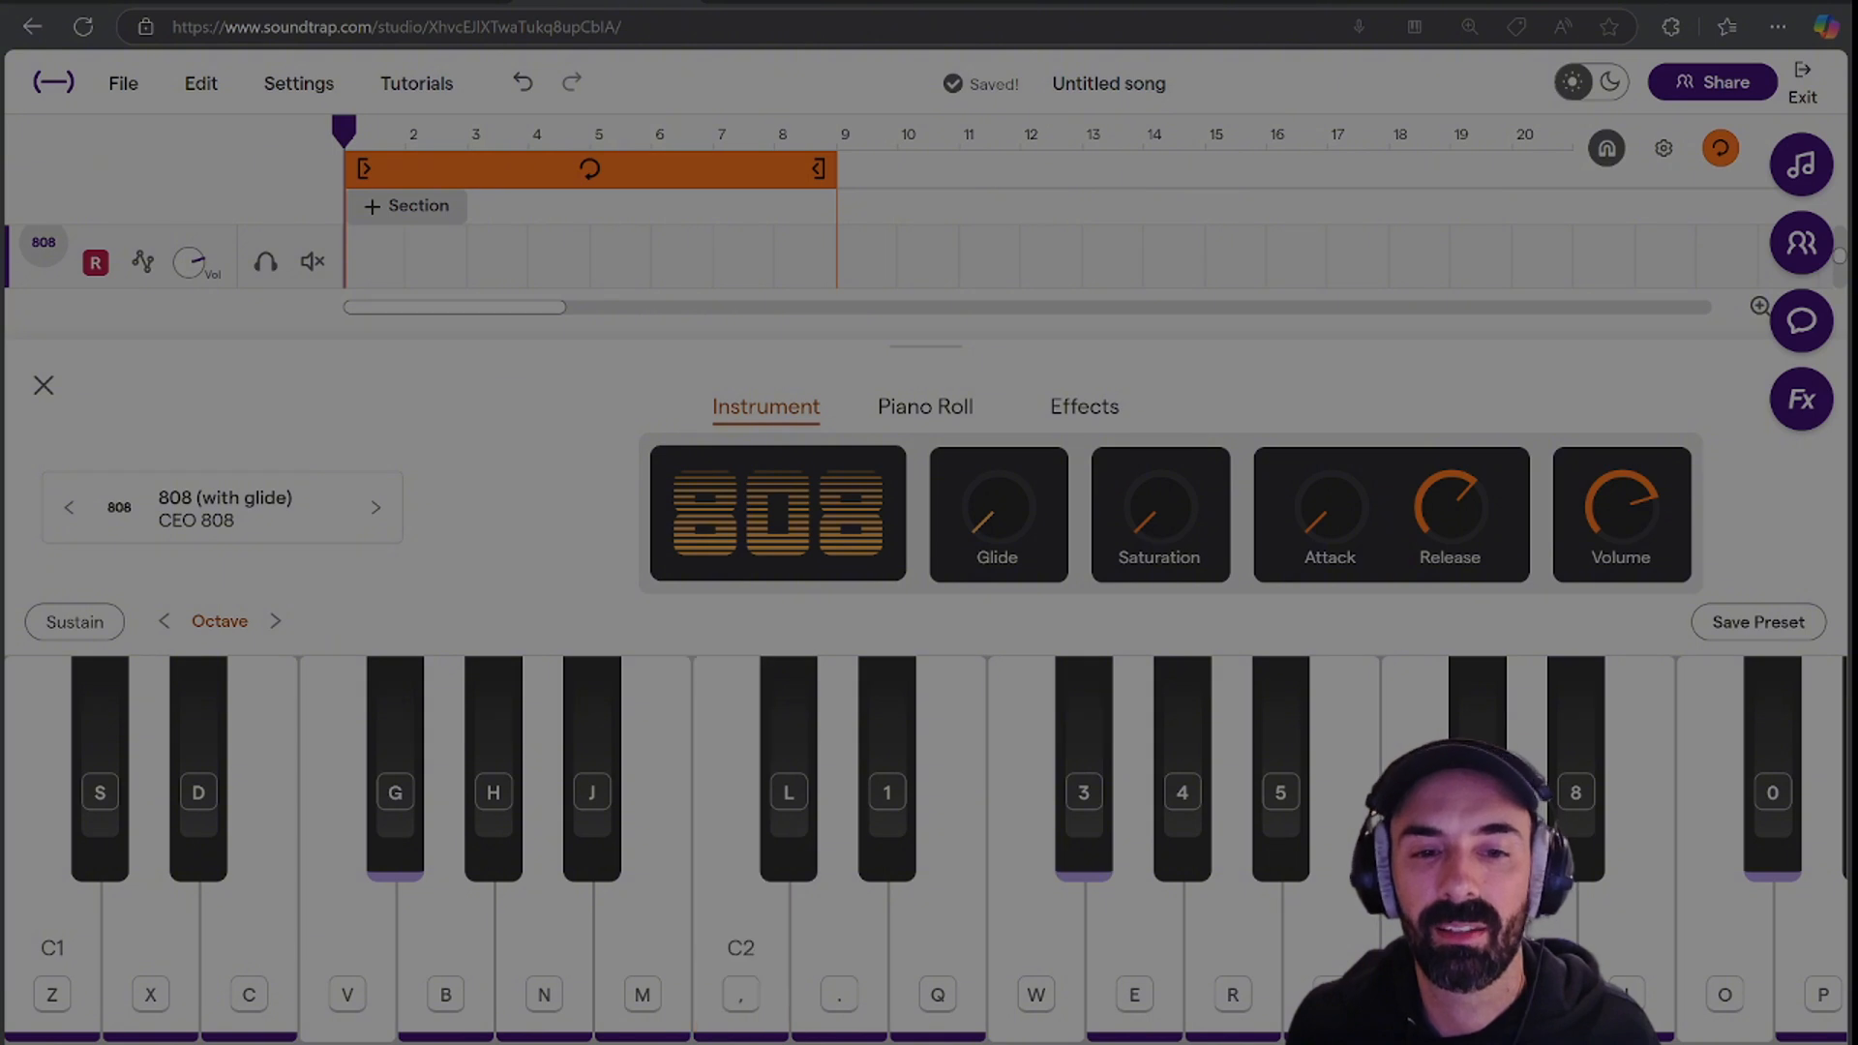
pyautogui.press('space')
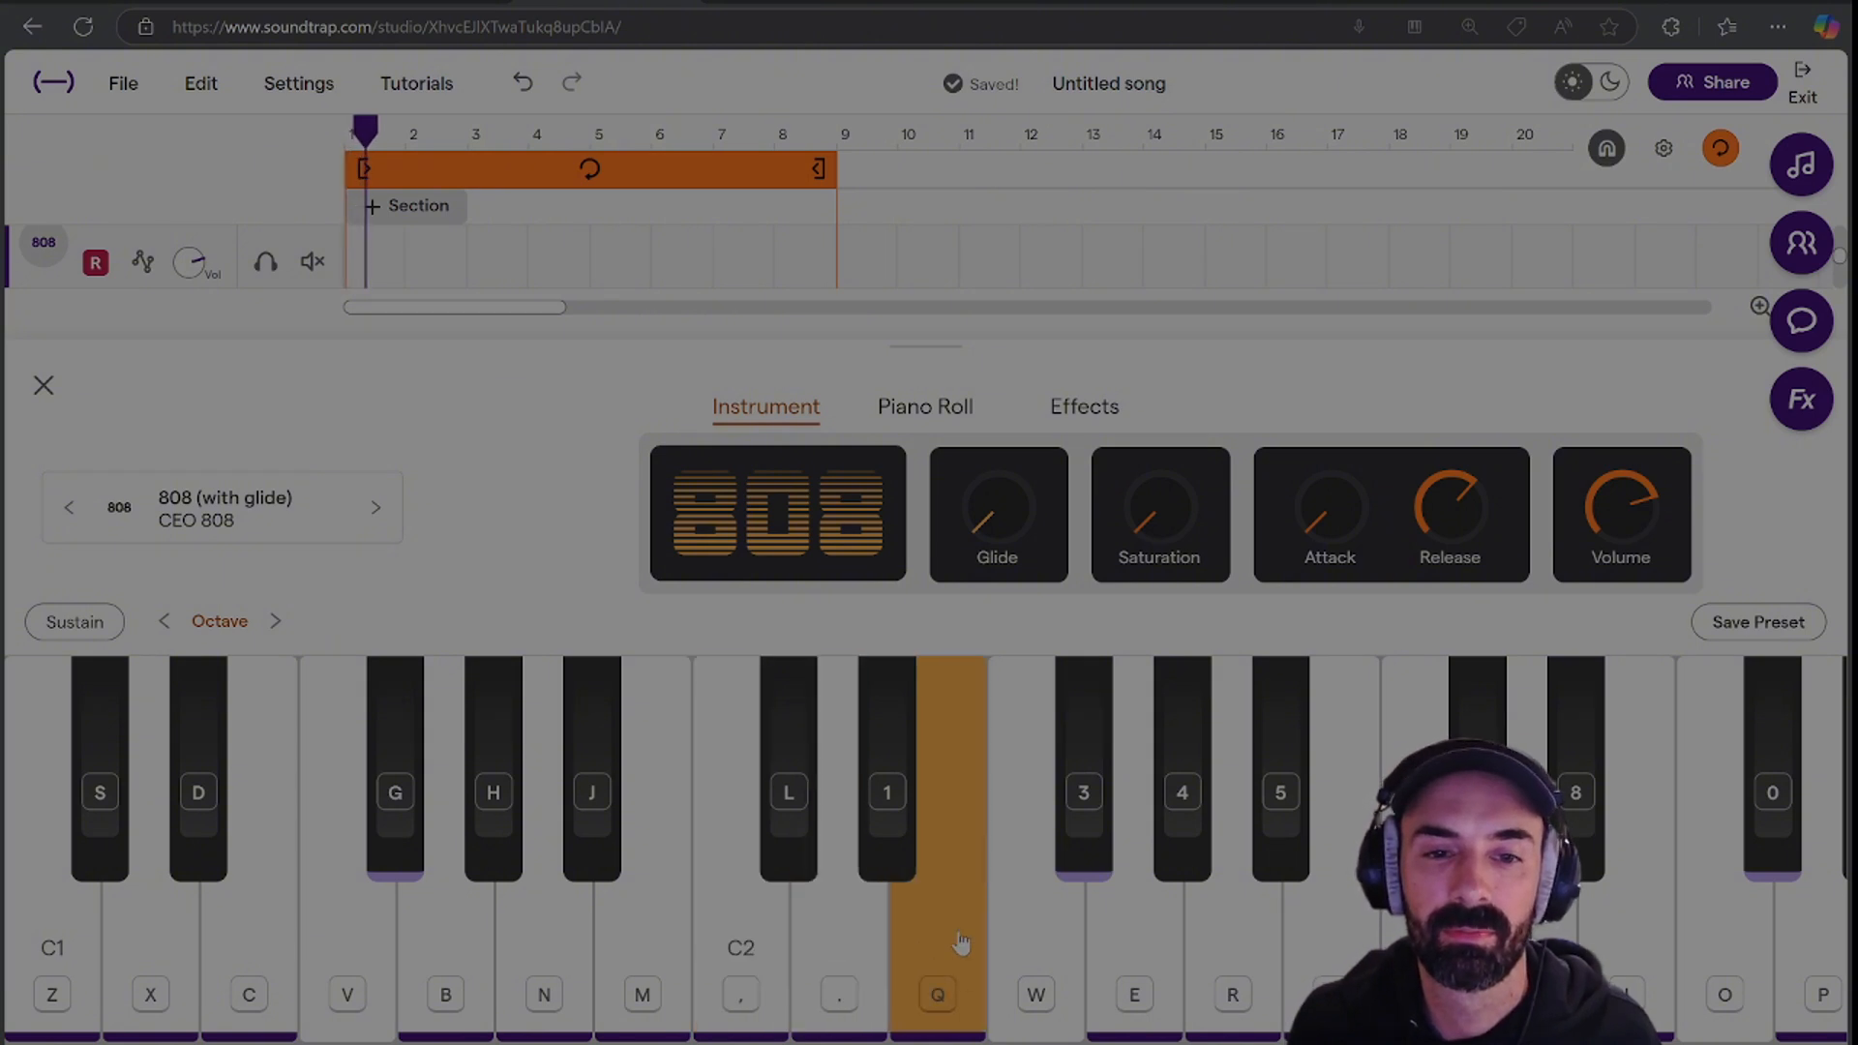
pyautogui.click(960, 944)
pyautogui.moveTo(758, 951)
pyautogui.mouseDown()
pyautogui.moveTo(933, 920)
pyautogui.moveTo(594, 793)
pyautogui.mouseUp()
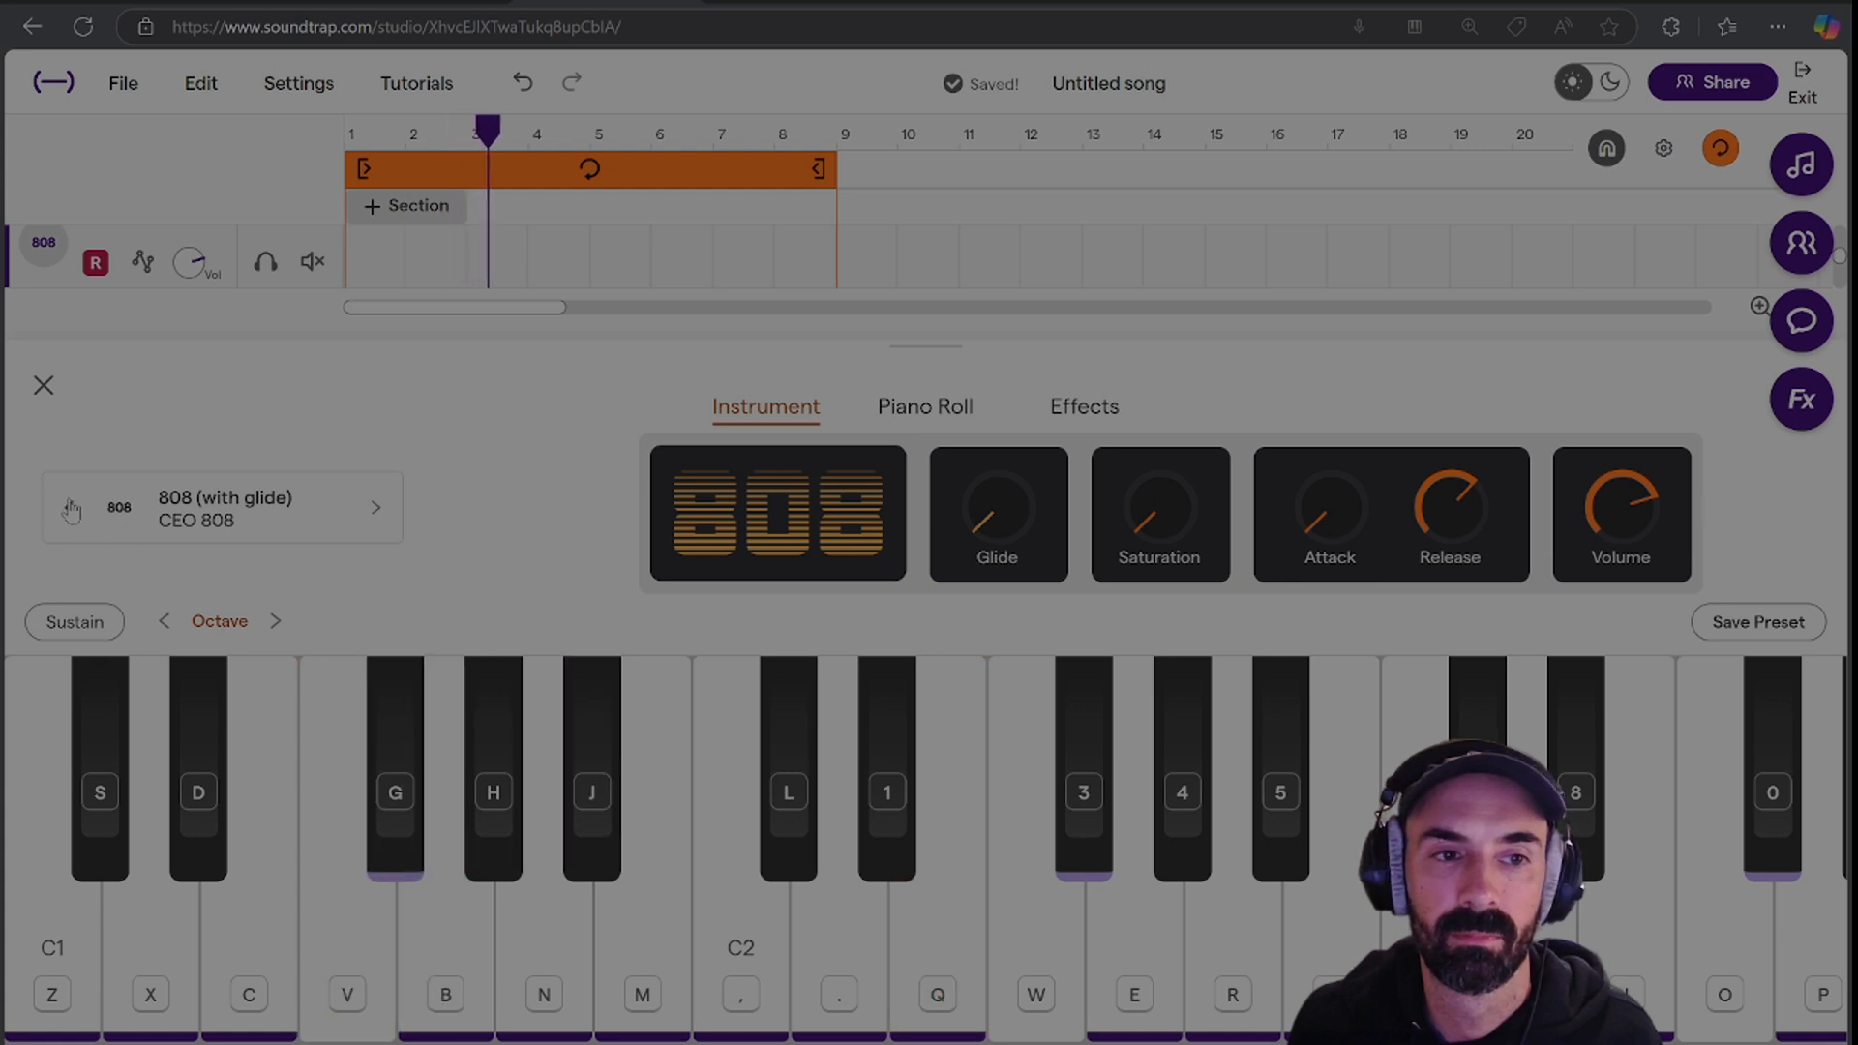
# Switch the 808 preset back to Brutus 808 and play test notes on E2 and D2 over the song.
pyautogui.click(68, 507)
pyautogui.click(941, 957)
pyautogui.moveTo(940, 958); pyautogui.dragTo(840, 968)
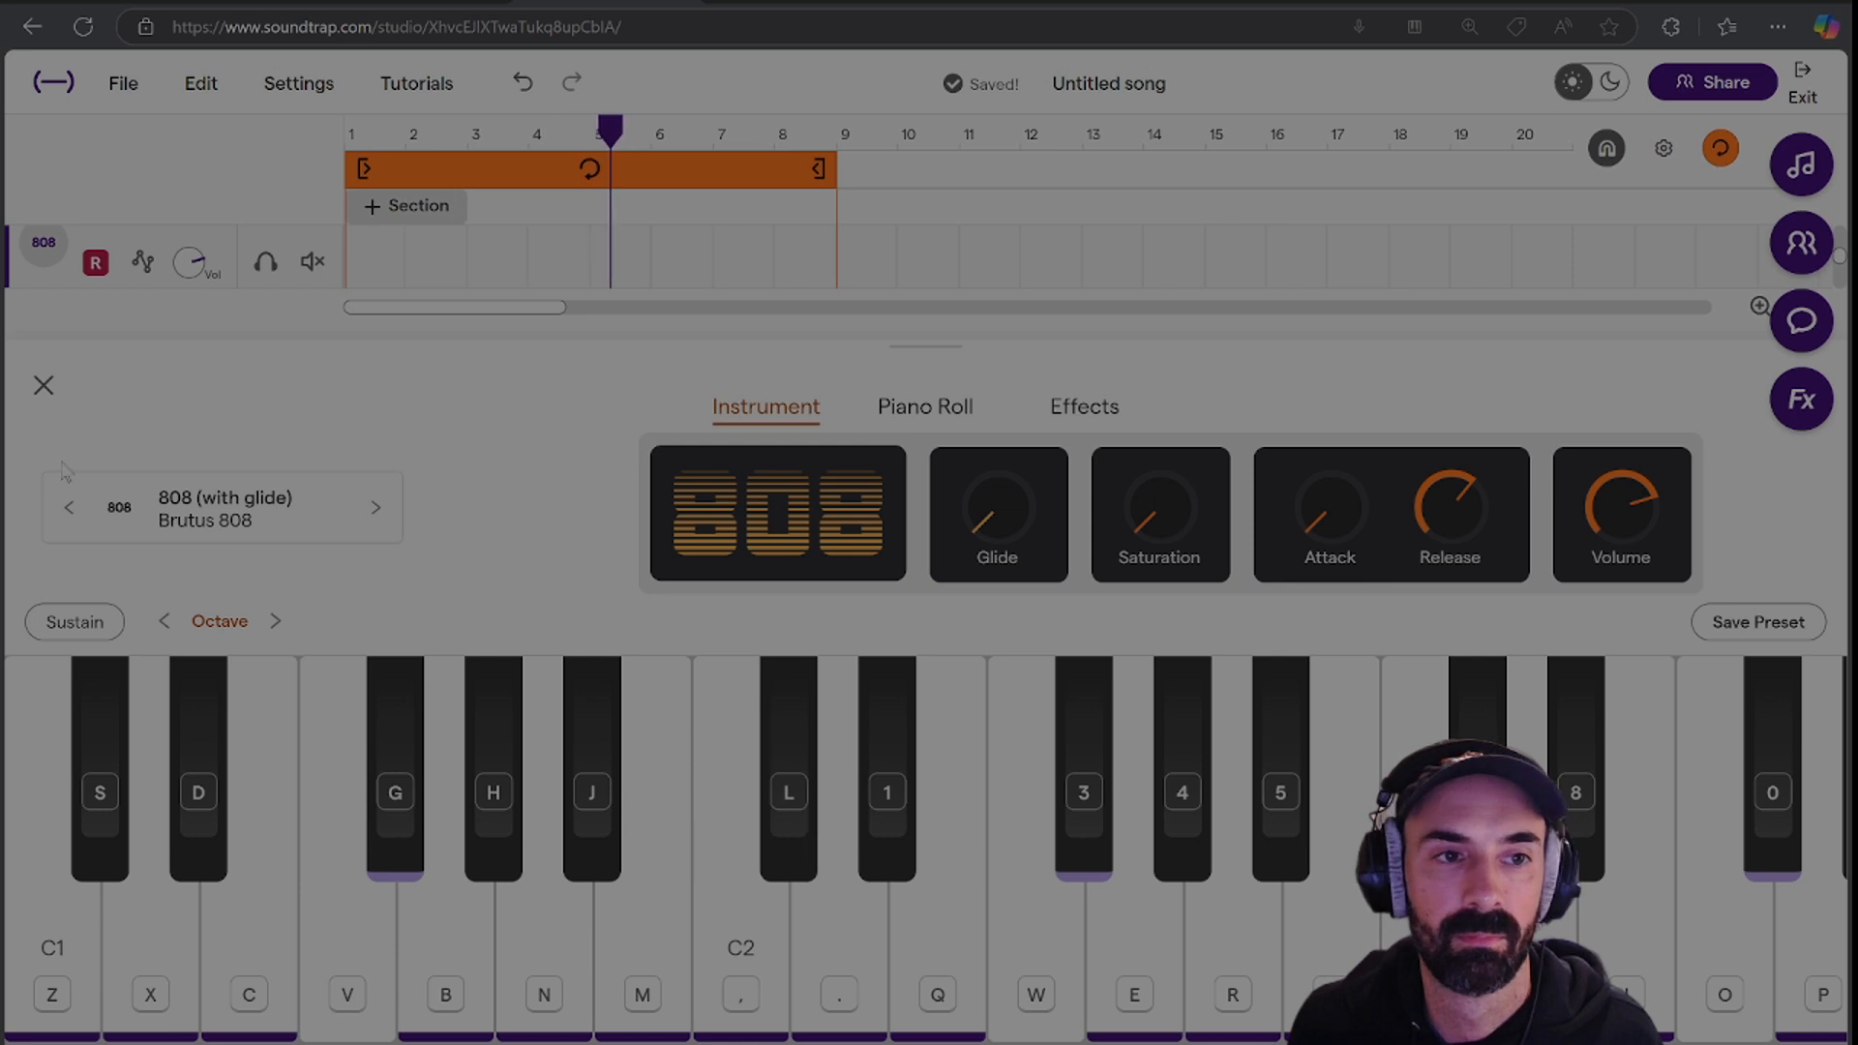
# Switch the 808 preset back to Brixton Bass and try it with notes from F1 up to E2.
pyautogui.click(69, 507)
pyautogui.moveTo(943, 886); pyautogui.dragTo(944, 947)
pyautogui.click(945, 947)
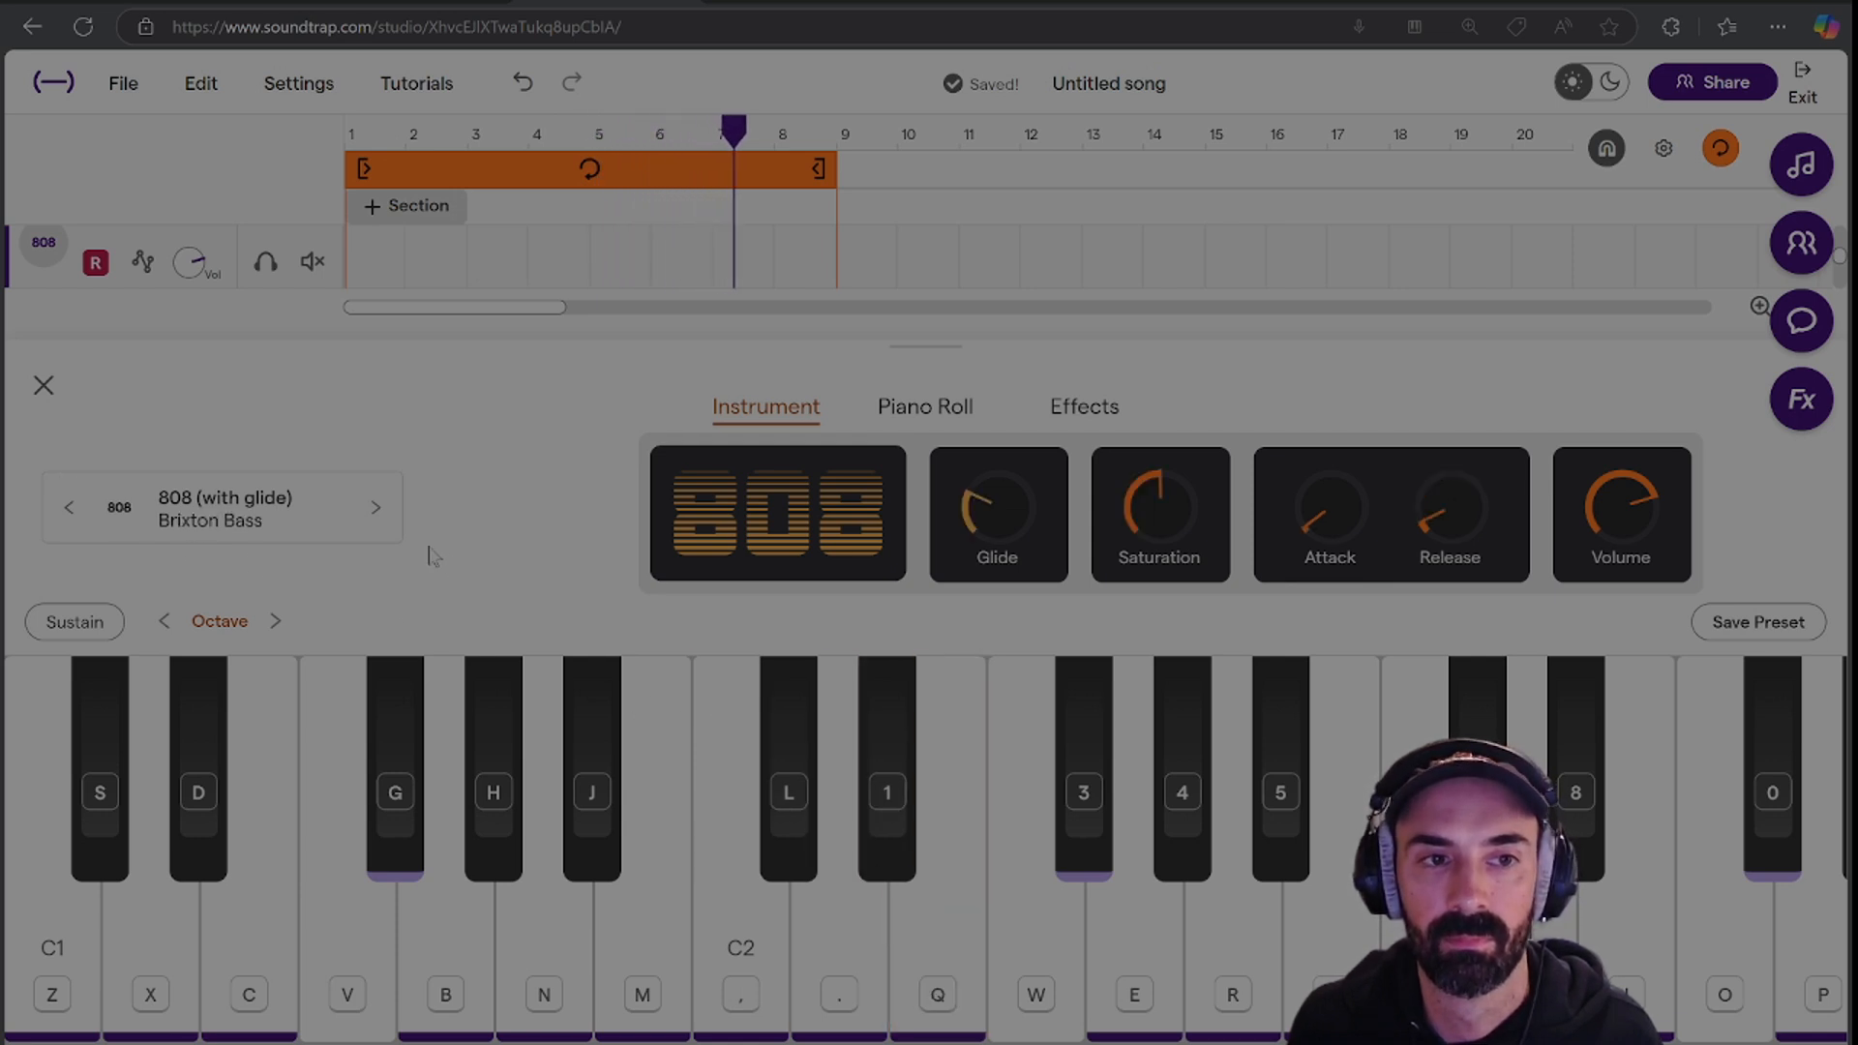
pyautogui.click(312, 938)
pyautogui.click(540, 983)
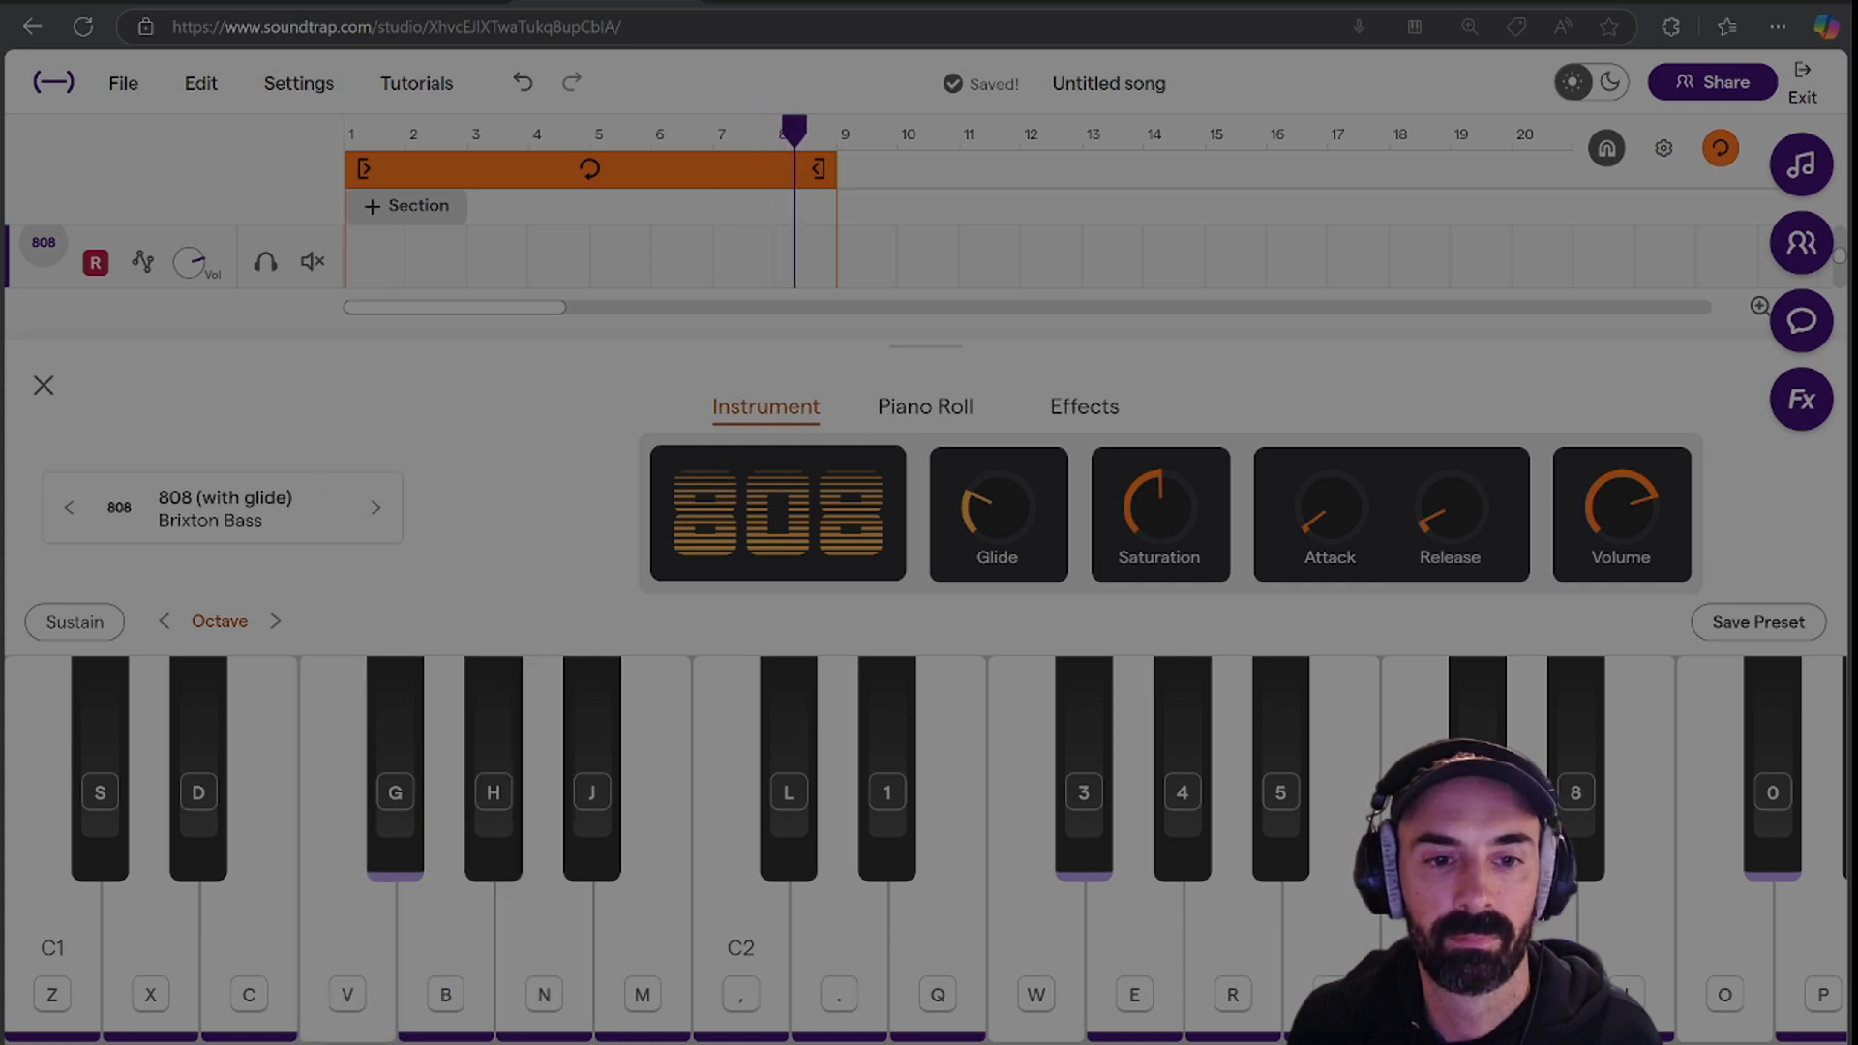
pyautogui.moveTo(627, 931)
pyautogui.mouseDown()
pyautogui.moveTo(687, 807)
pyautogui.moveTo(642, 759)
pyautogui.mouseUp()
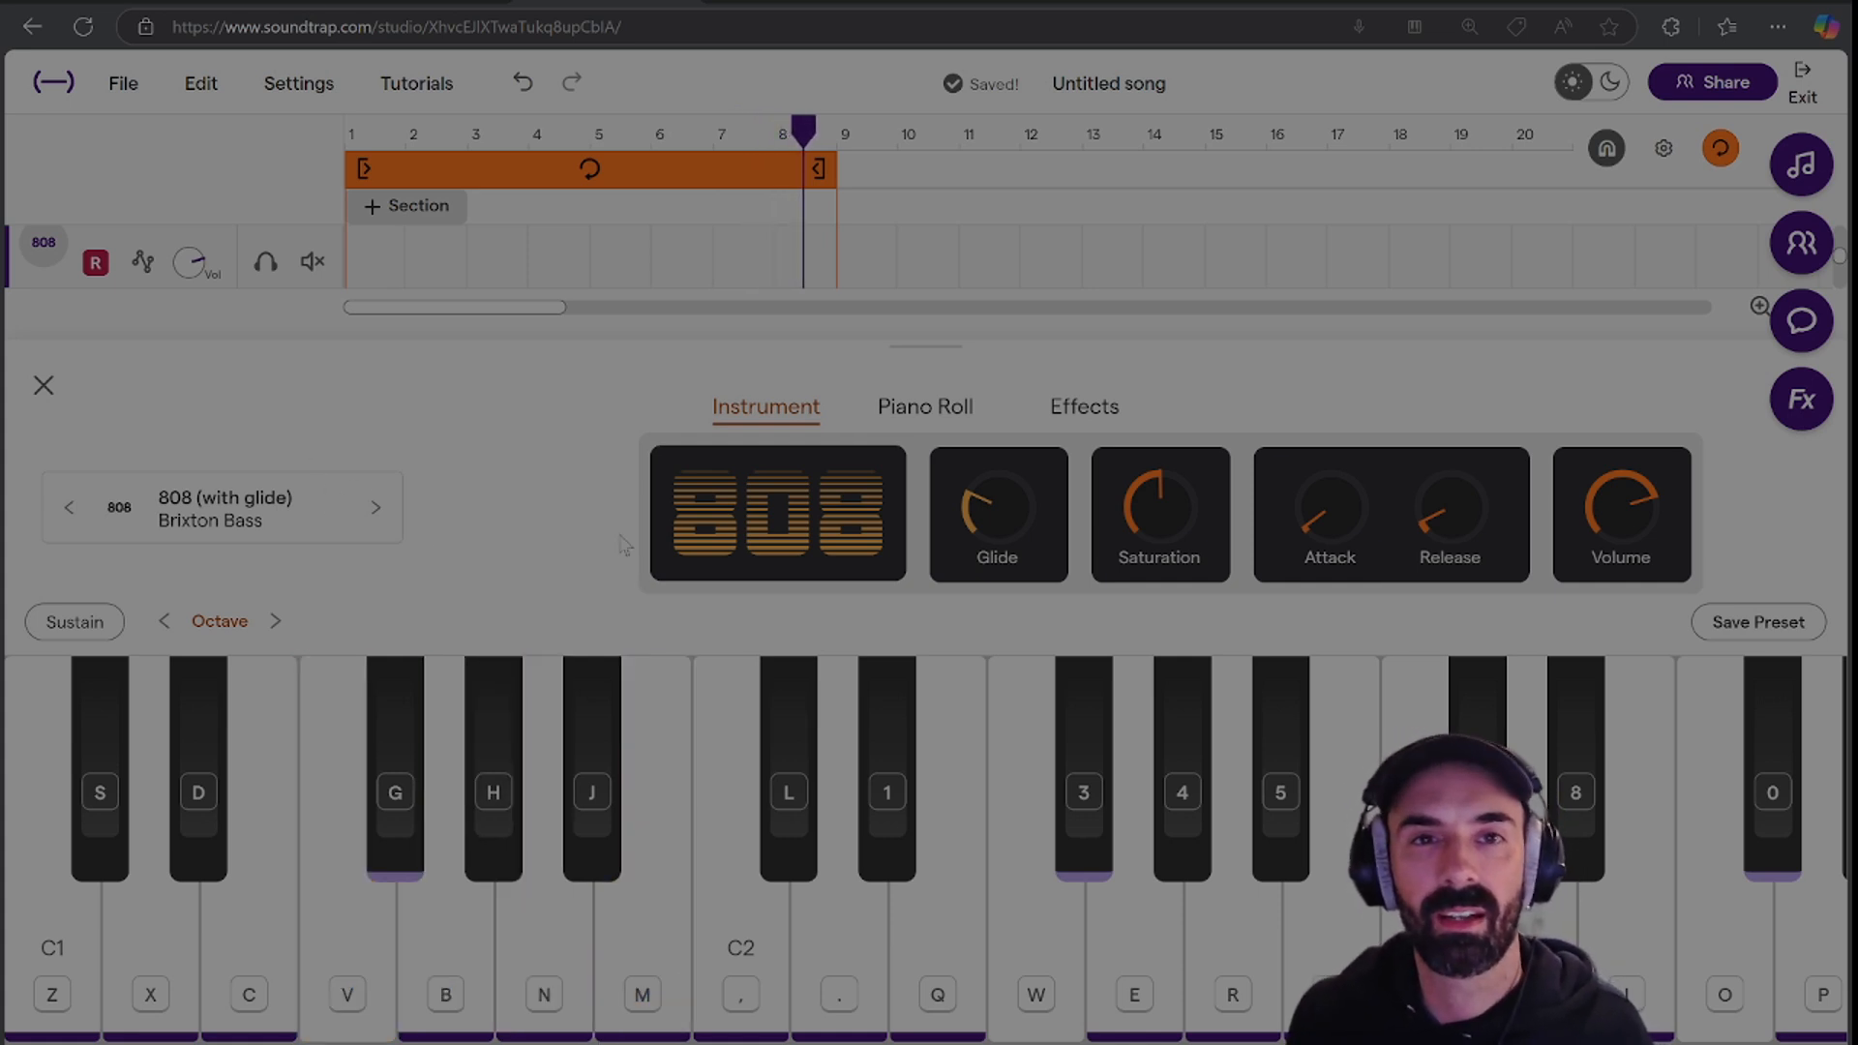
# Play the Brixton Bass notes C2, D2, E2 and F2 on the on-screen keyboard, moving upward from C2.
pyautogui.moveTo(934, 955); pyautogui.dragTo(935, 955)
pyautogui.moveTo(743, 950); pyautogui.dragTo(732, 912)
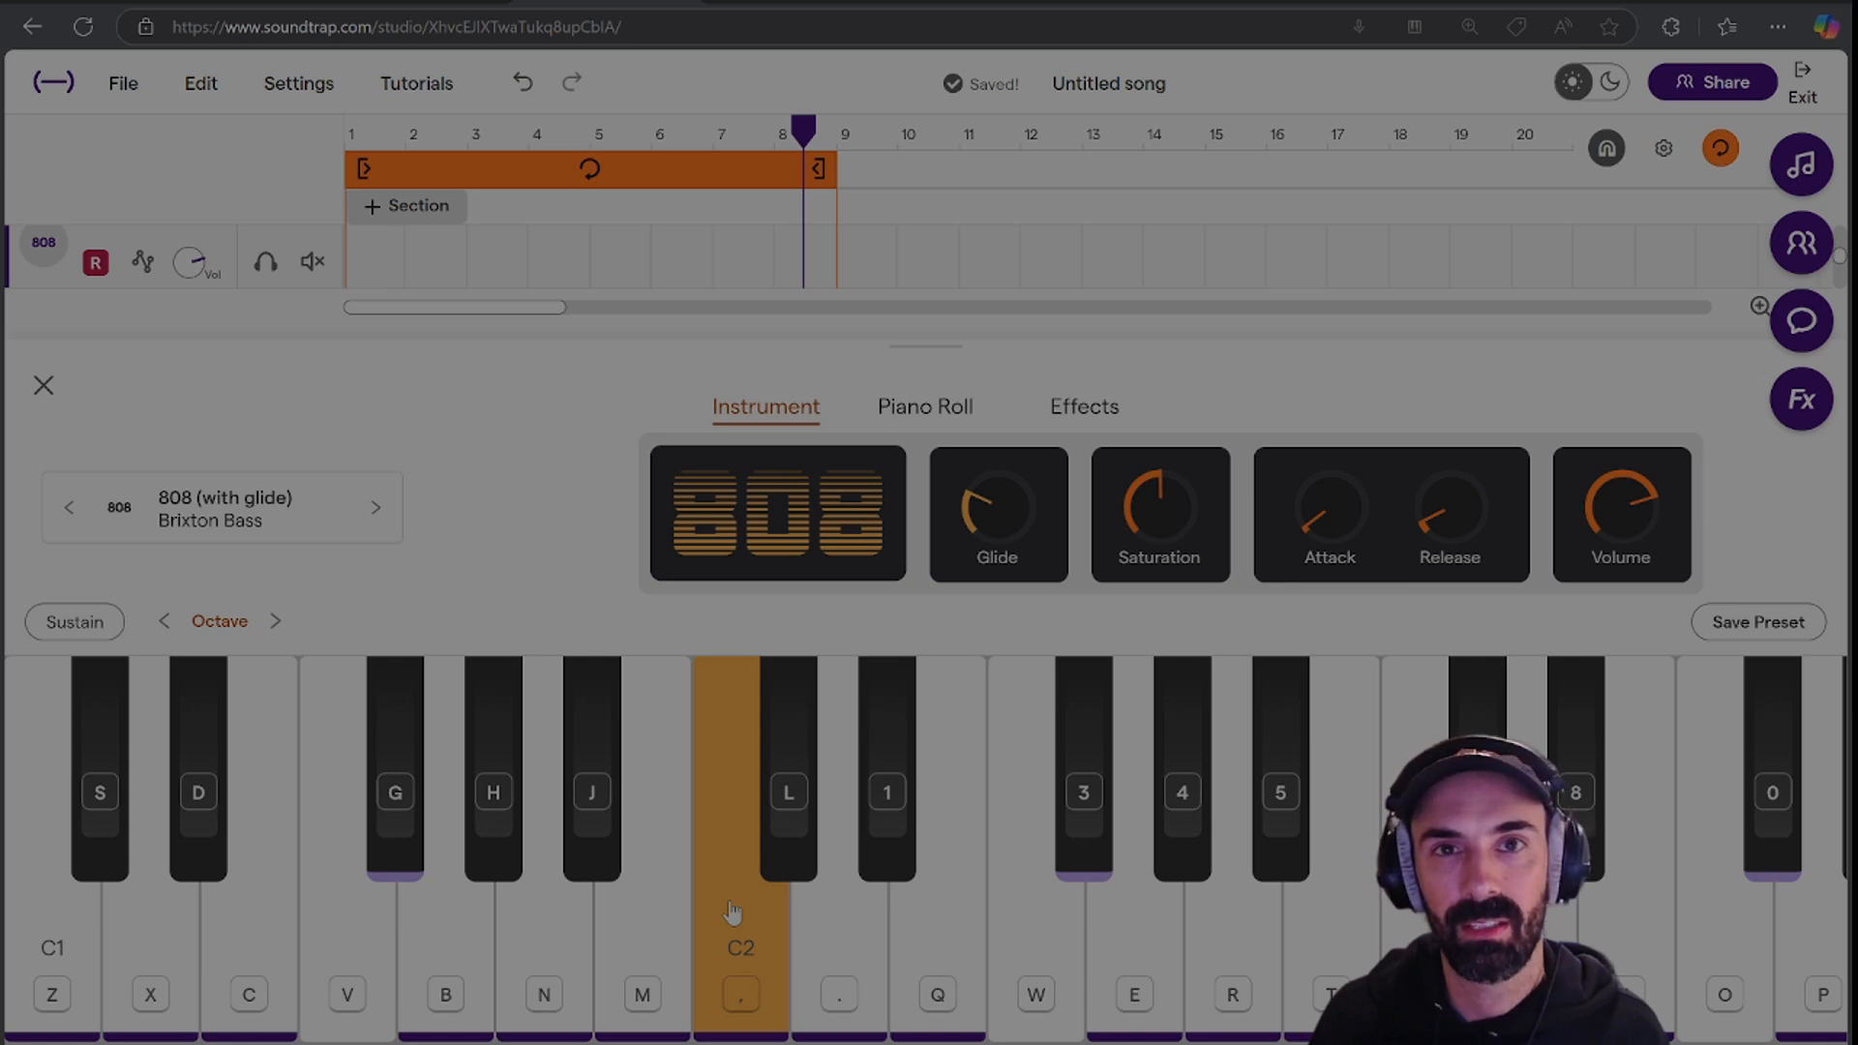
pyautogui.moveTo(733, 911); pyautogui.dragTo(739, 947)
pyautogui.moveTo(824, 874); pyautogui.dragTo(823, 874)
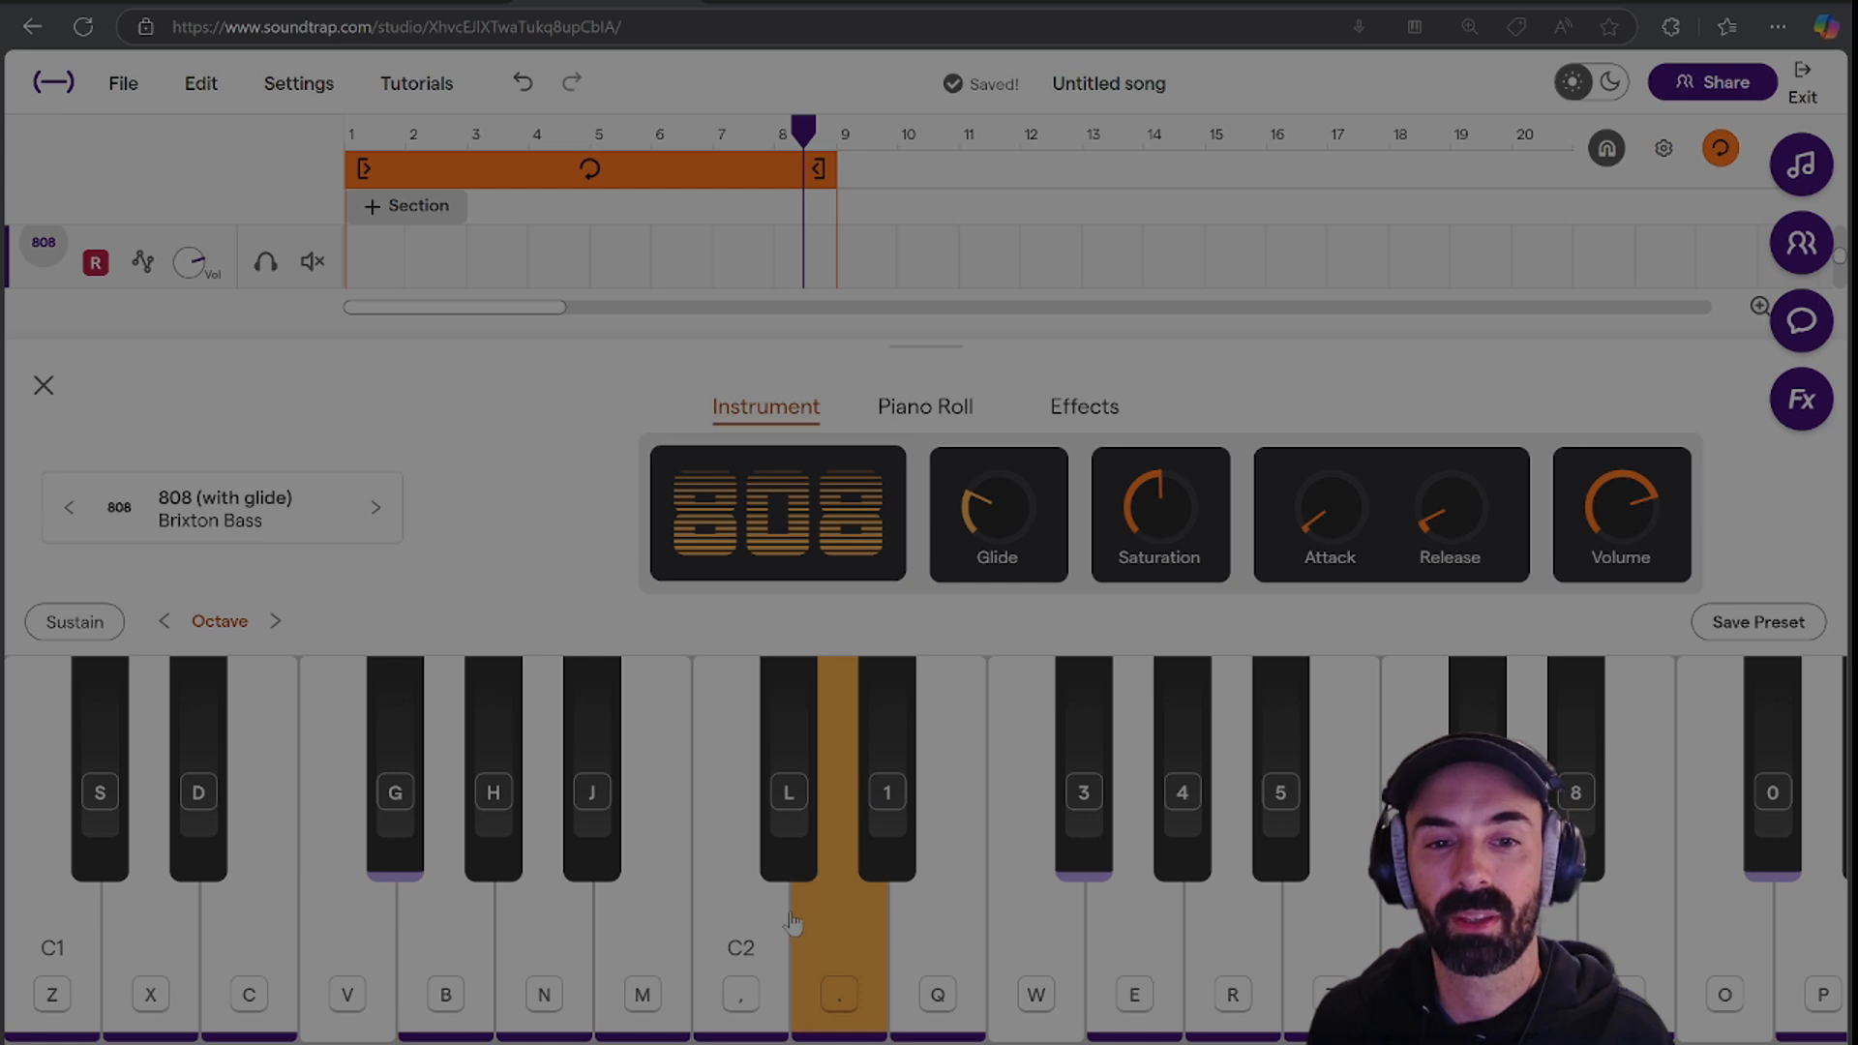
pyautogui.click(764, 946)
pyautogui.click(765, 947)
pyautogui.click(826, 948)
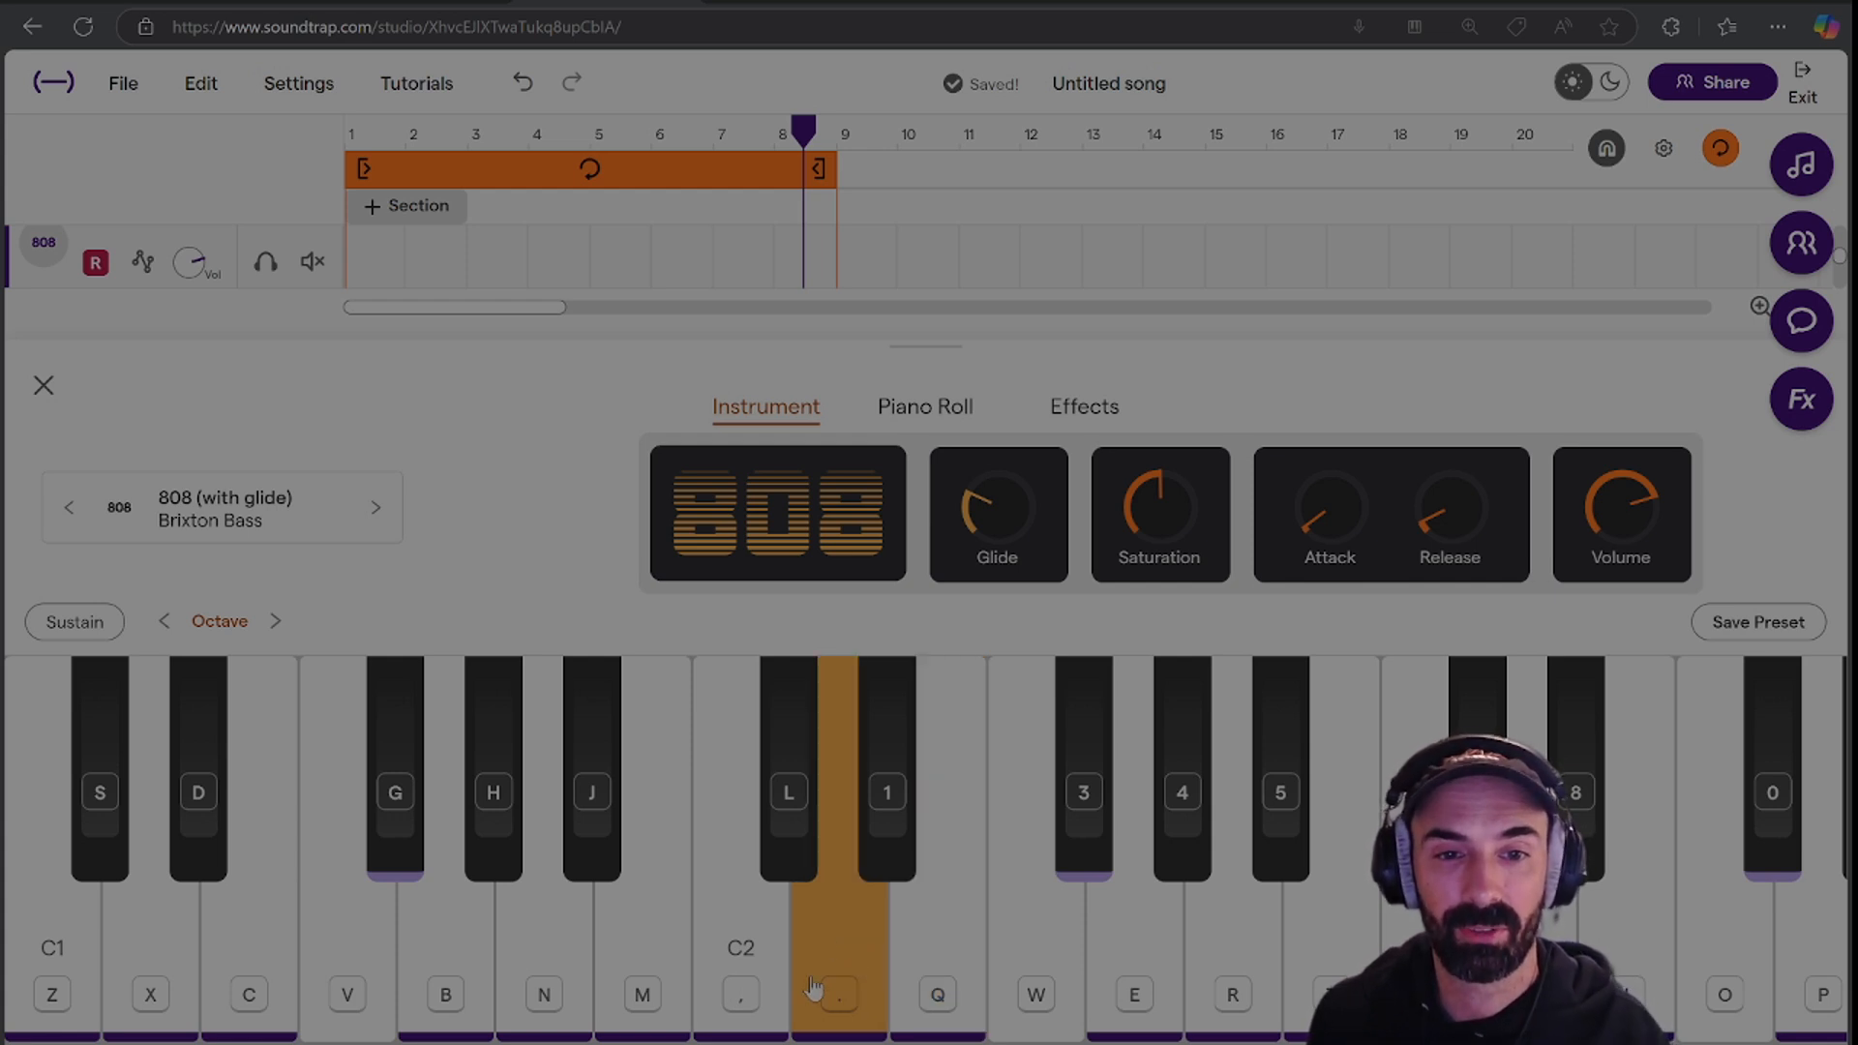
pyautogui.click(927, 927)
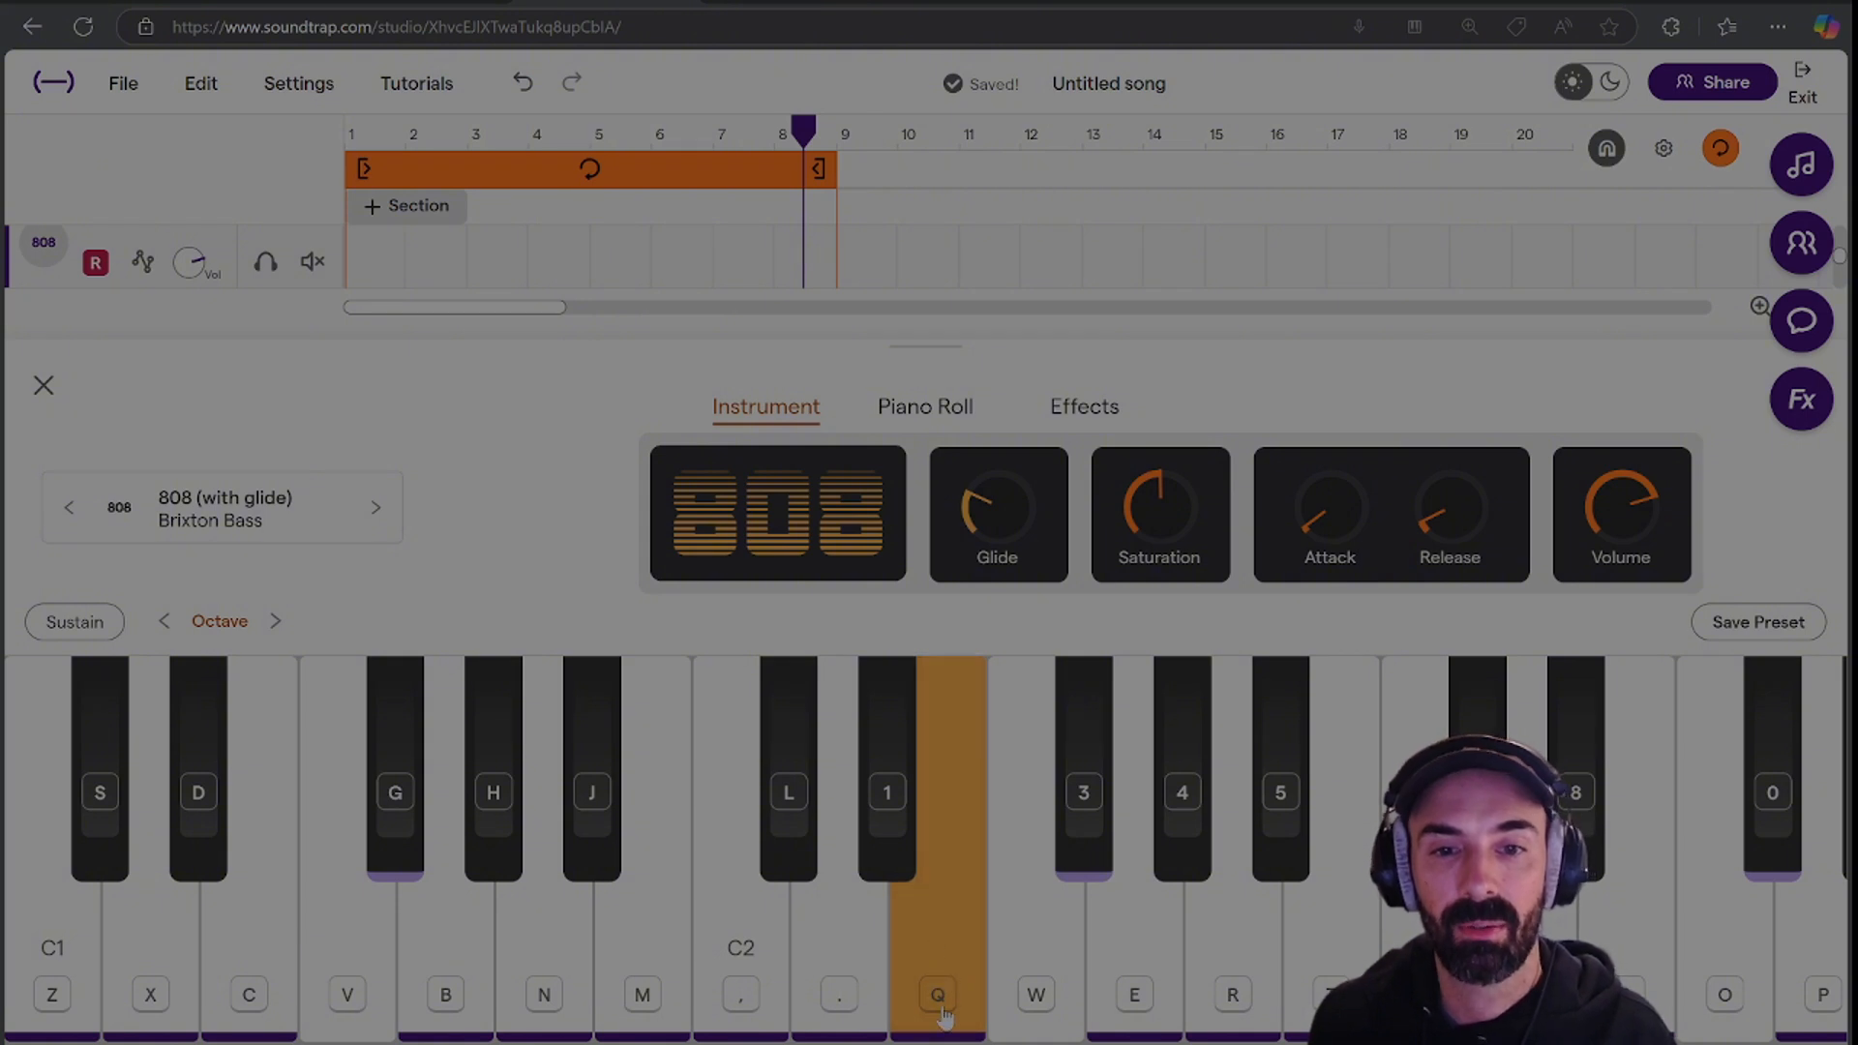
pyautogui.click(1038, 963)
pyautogui.click(1049, 977)
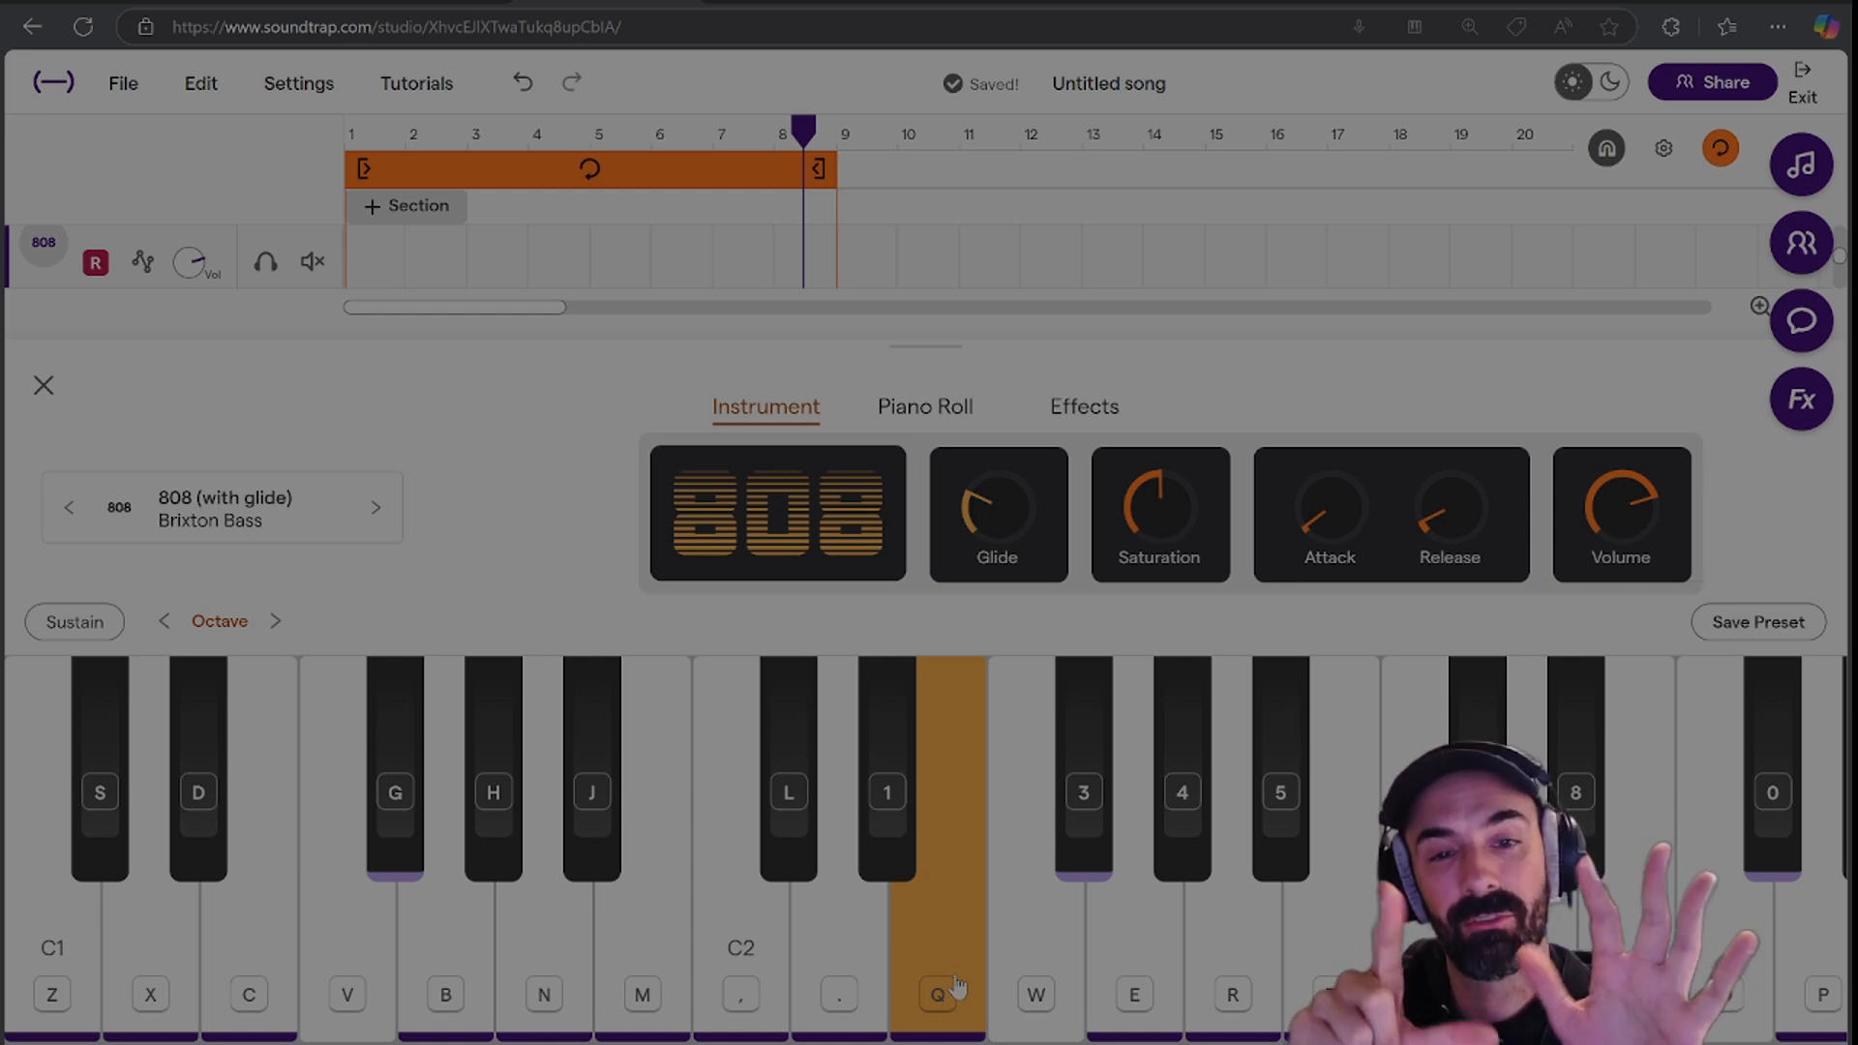
# Turn the Brixton Bass Glide up close to its maximum and try the sound with notes from C2 up to A2.
pyautogui.click(761, 968)
pyautogui.click(944, 996)
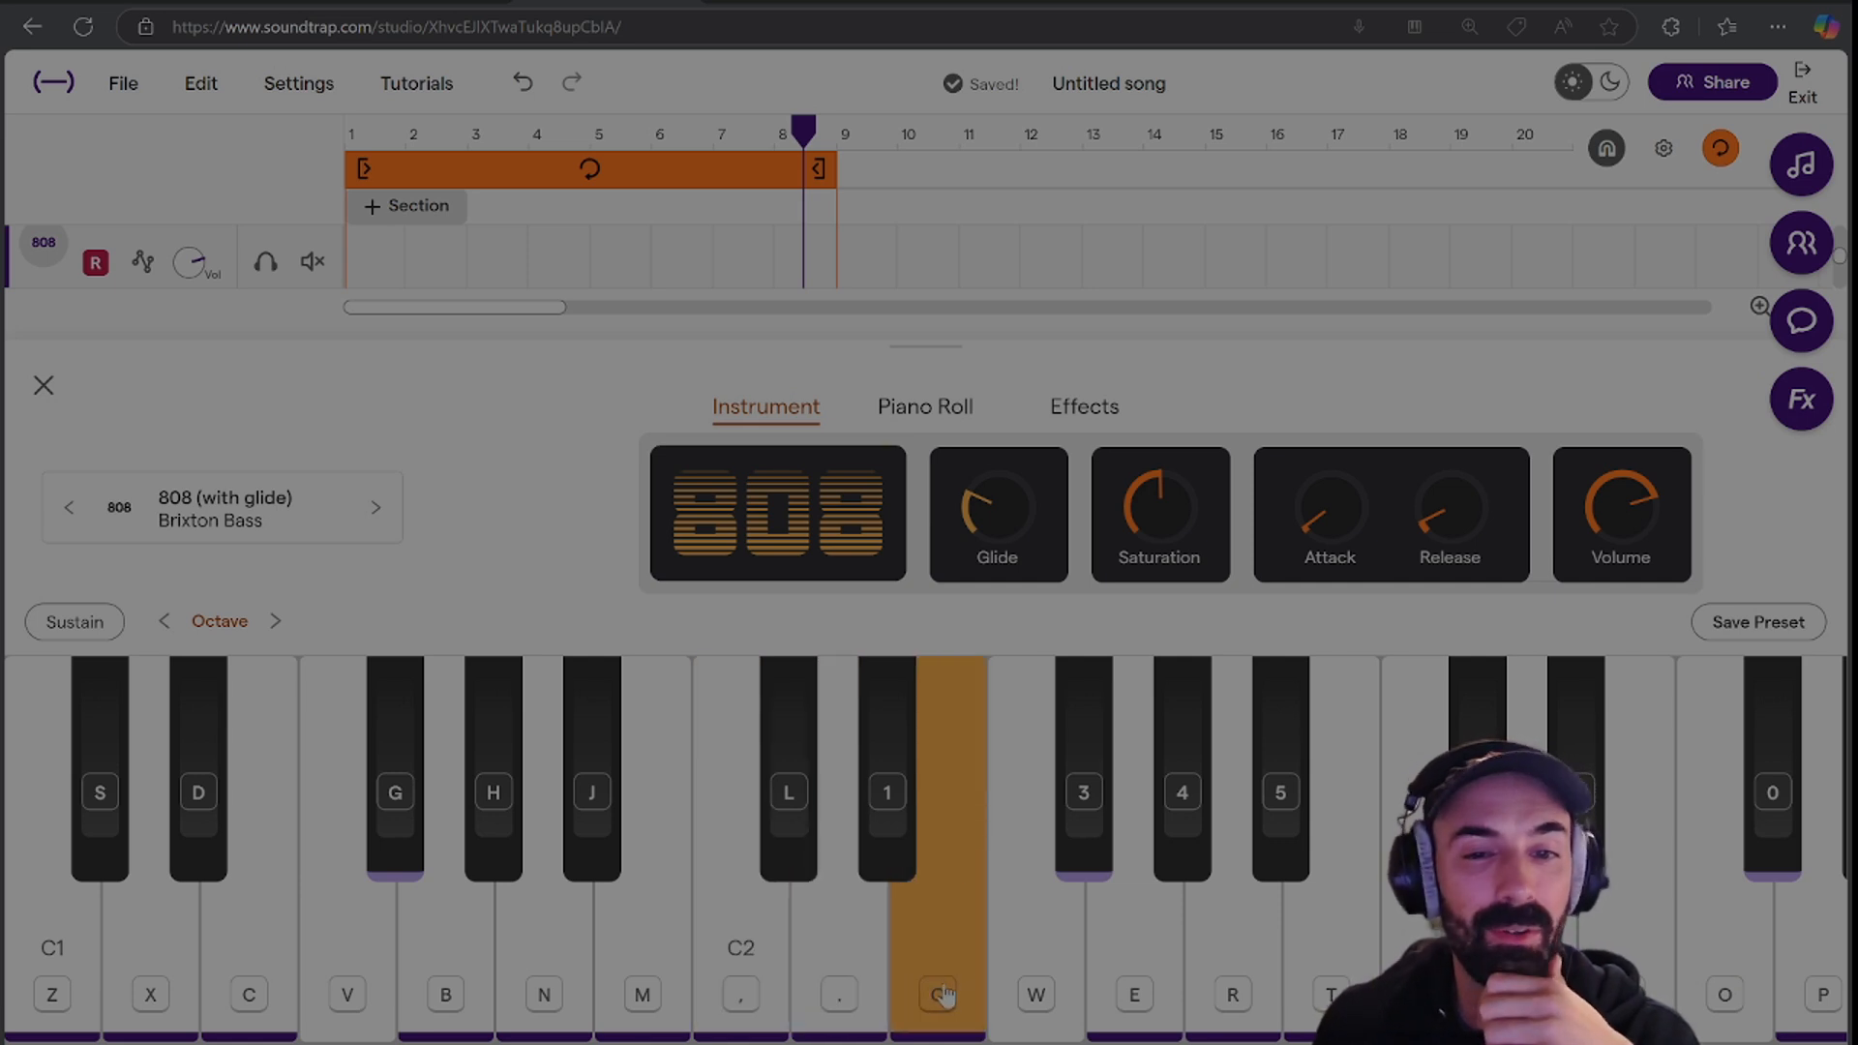
pyautogui.click(1028, 1006)
pyautogui.click(1224, 1011)
pyautogui.click(1153, 1033)
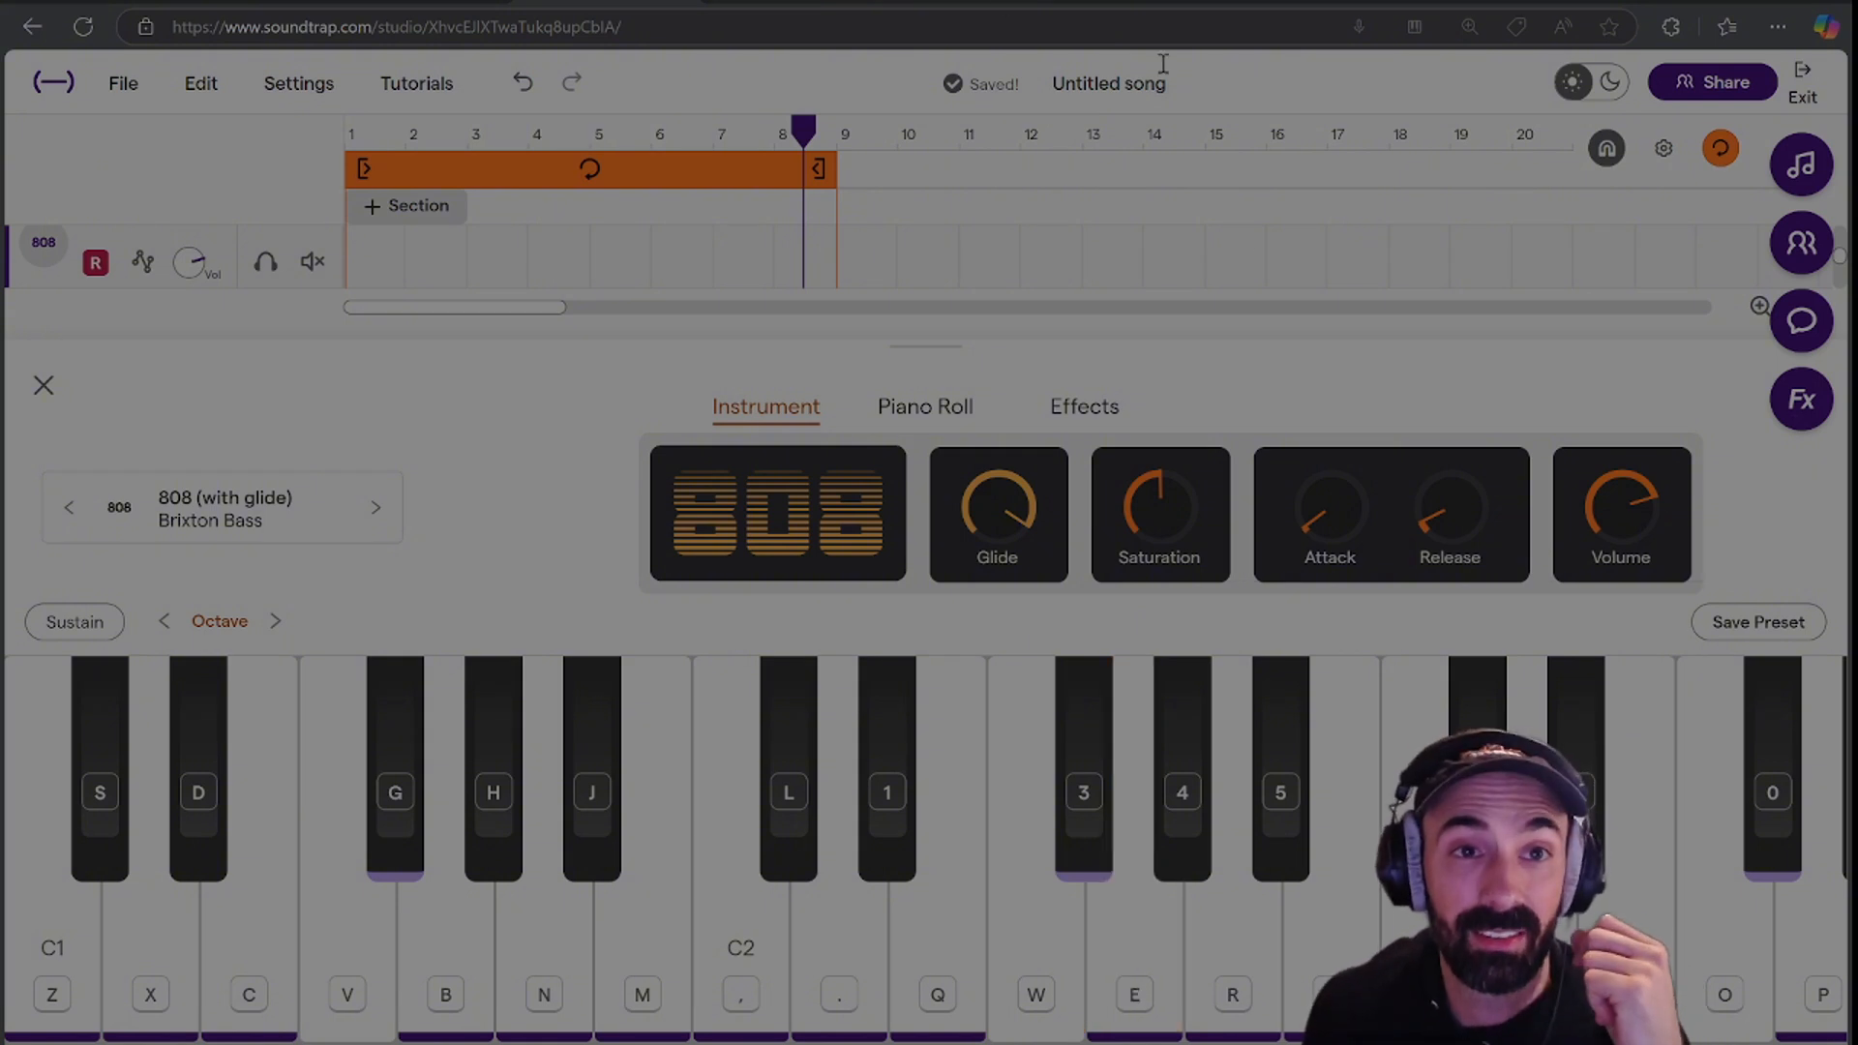
pyautogui.press('y')
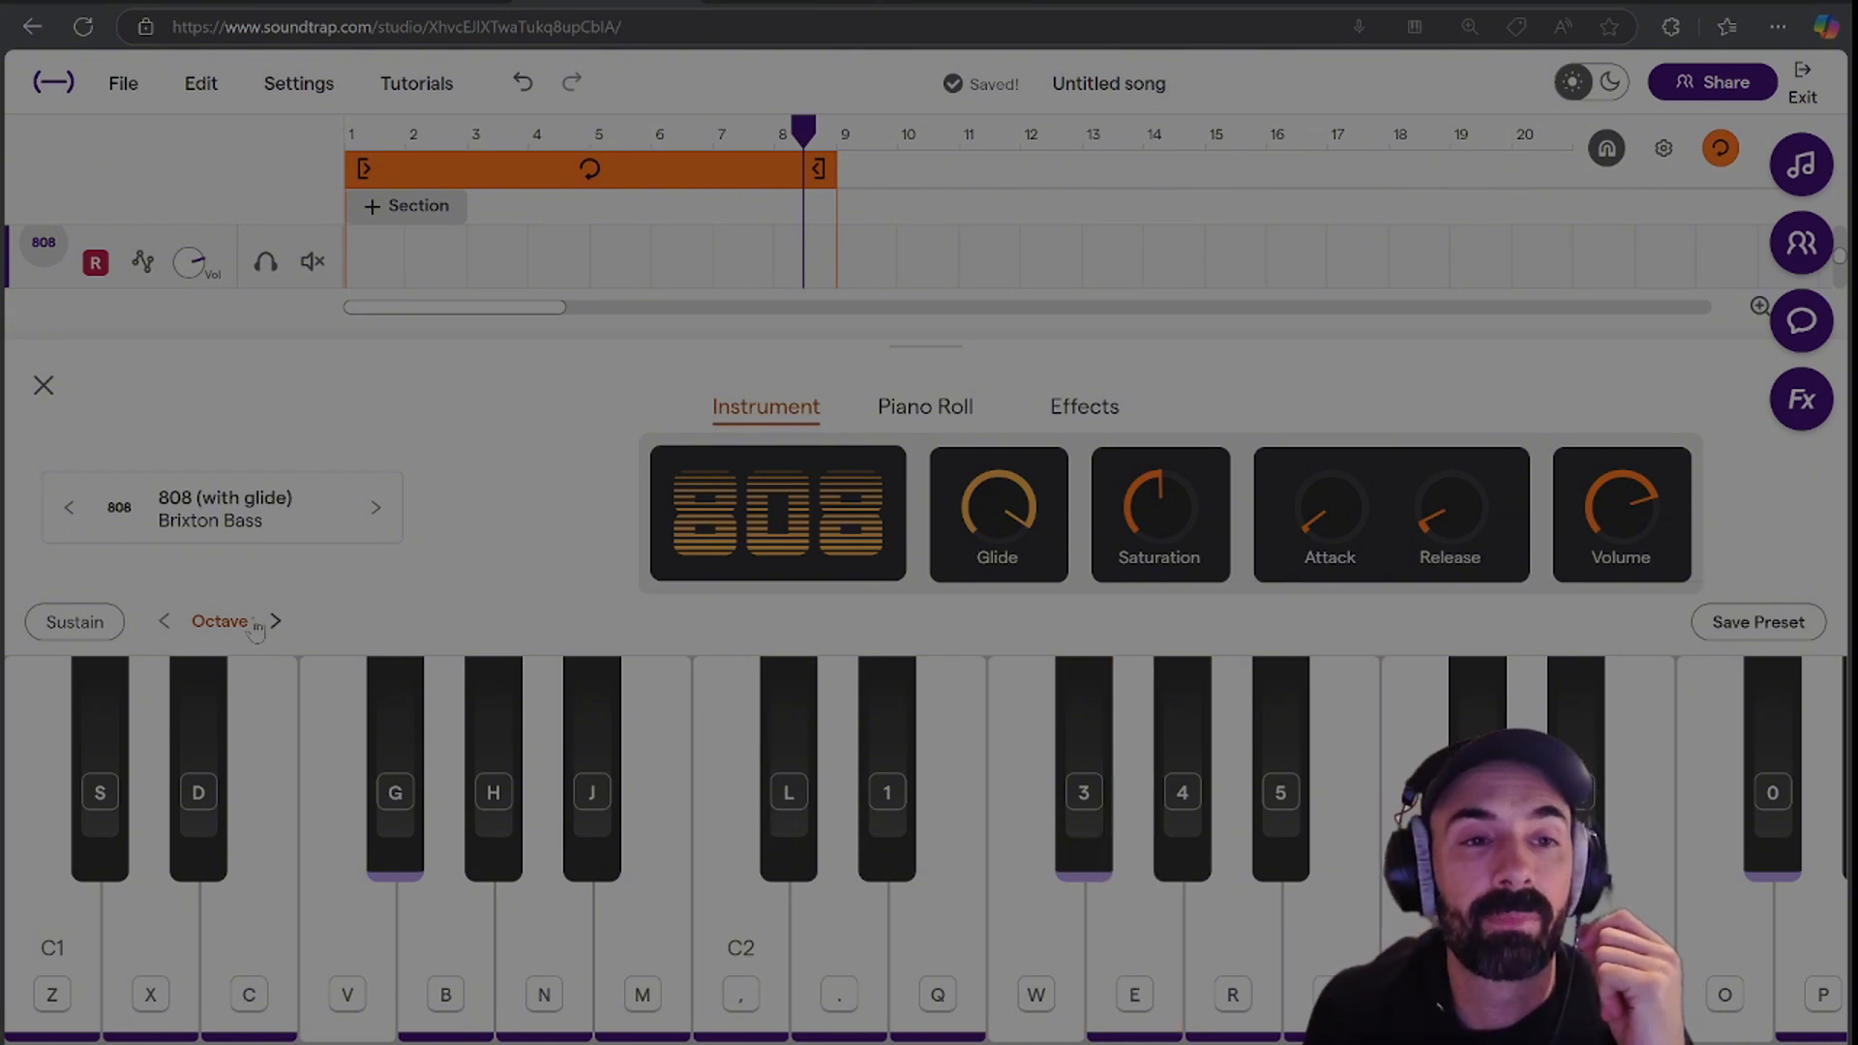
# Select Arturia MiniLab mkII as the MIDI keyboard device in the MIDI settings, check its connection, and confirm.
pyautogui.click(290, 97)
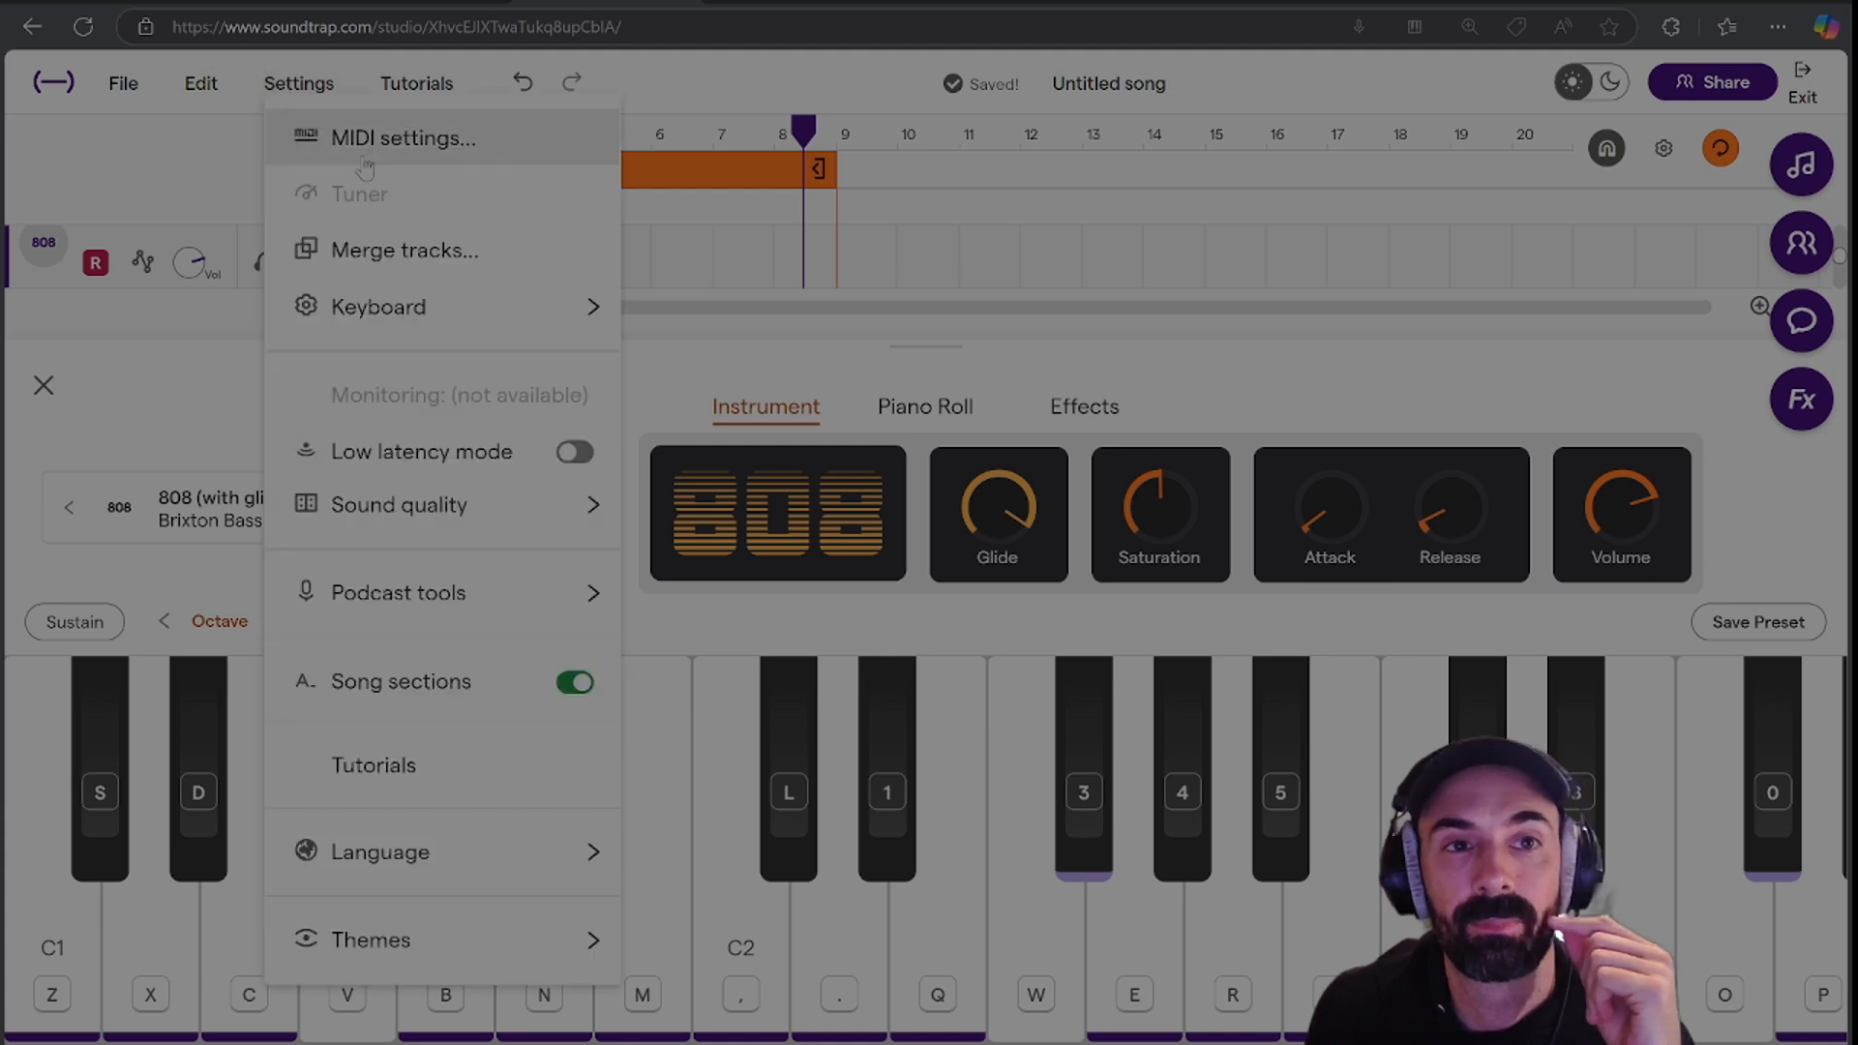
pyautogui.click(392, 145)
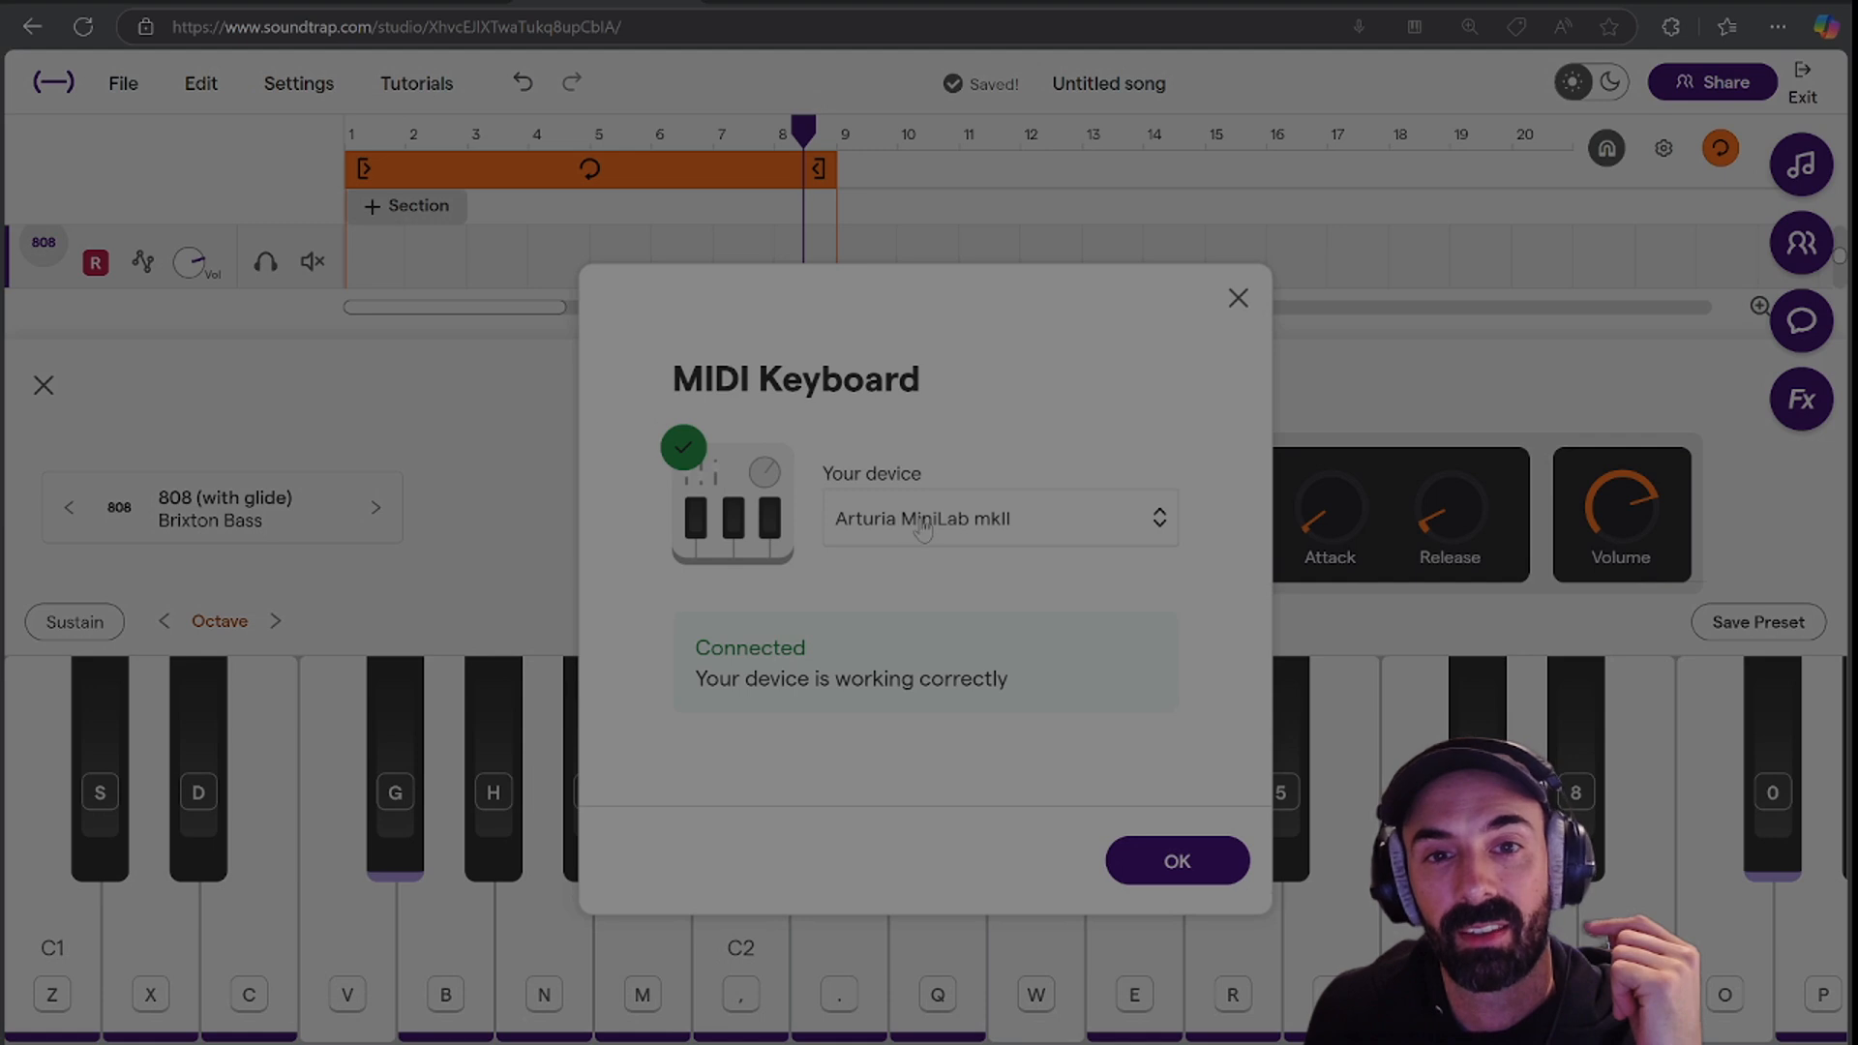
pyautogui.click(932, 526)
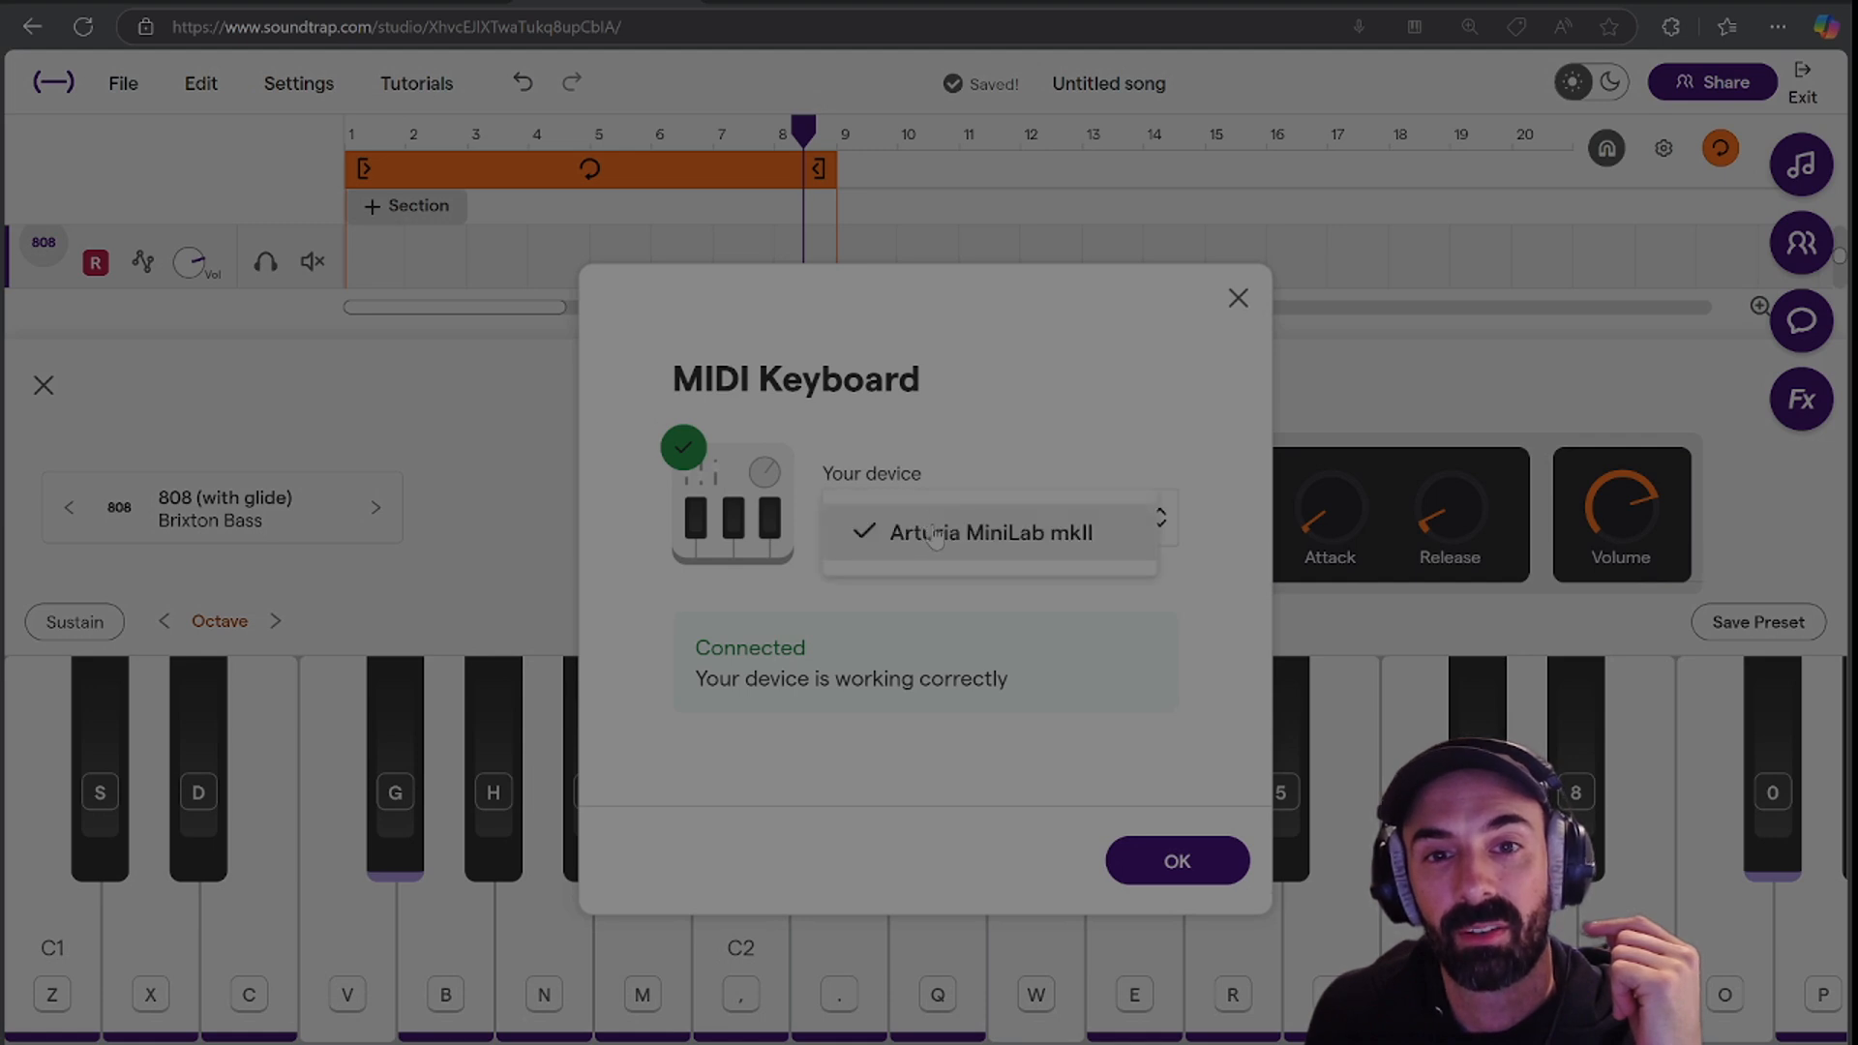
pyautogui.click(934, 538)
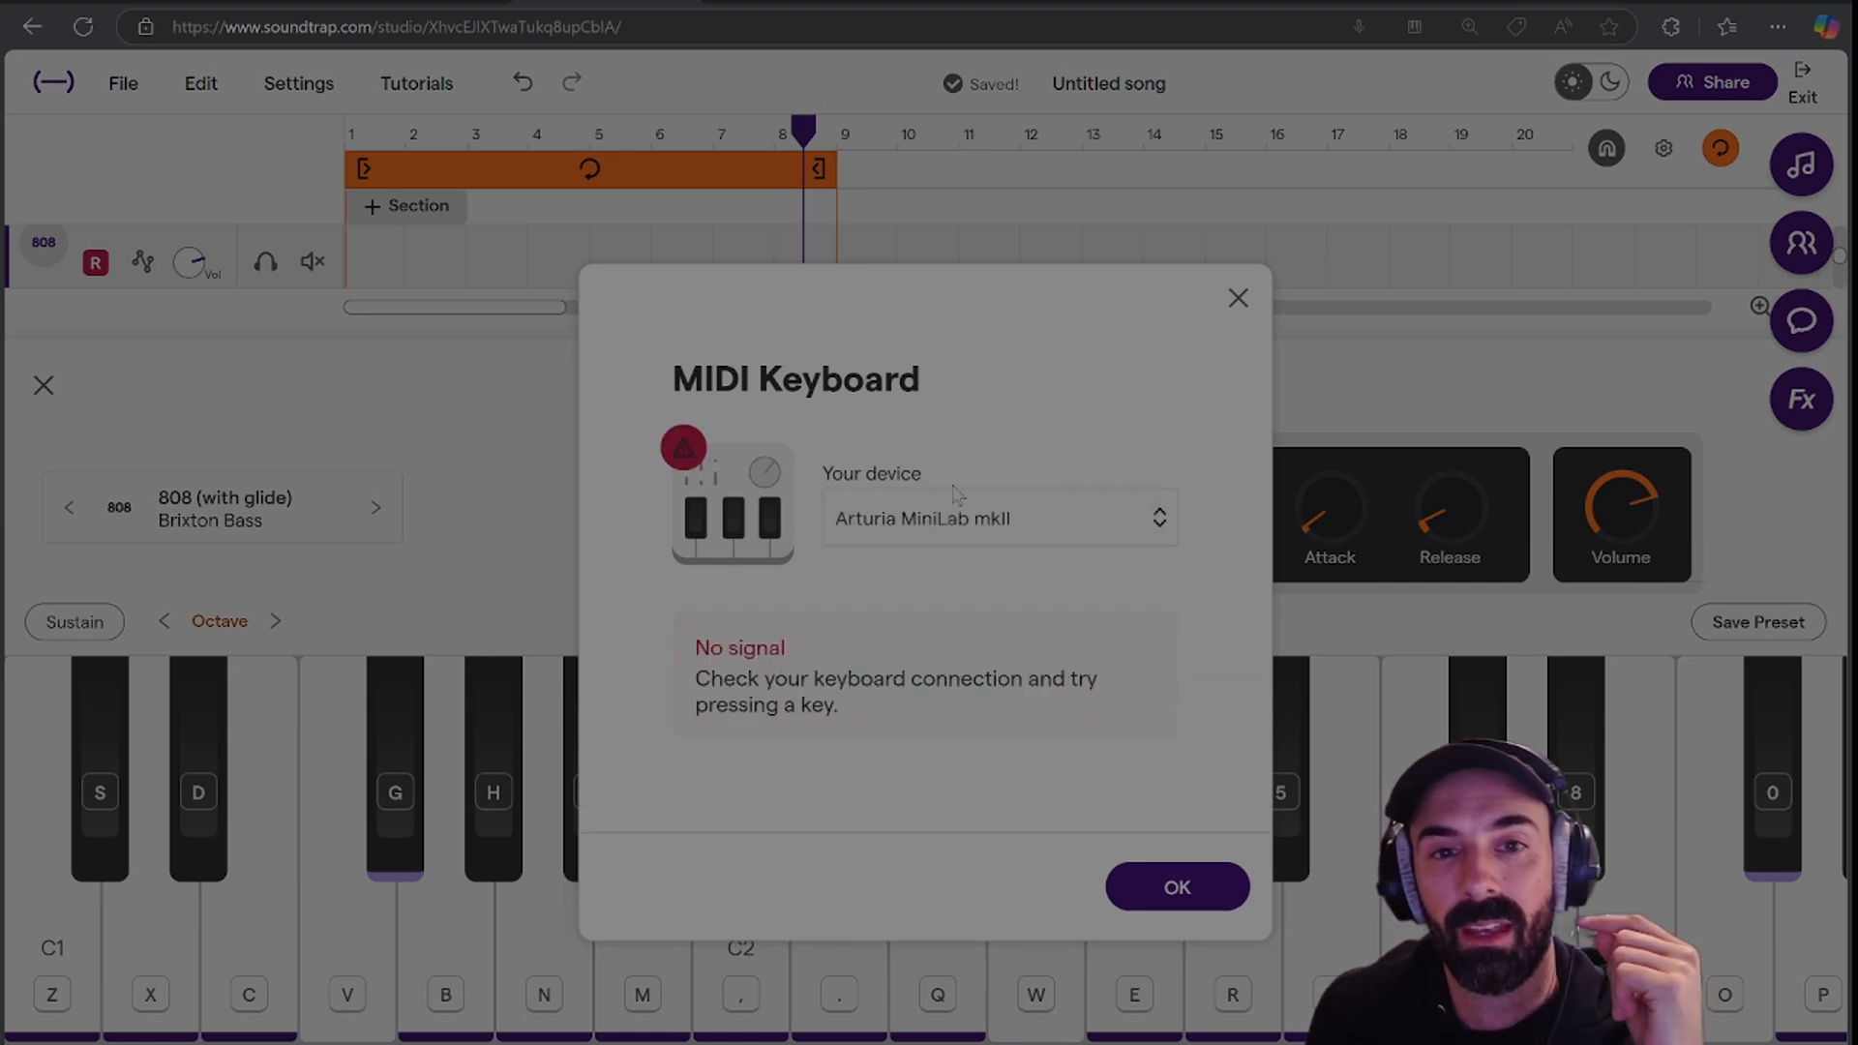
pyautogui.click(948, 526)
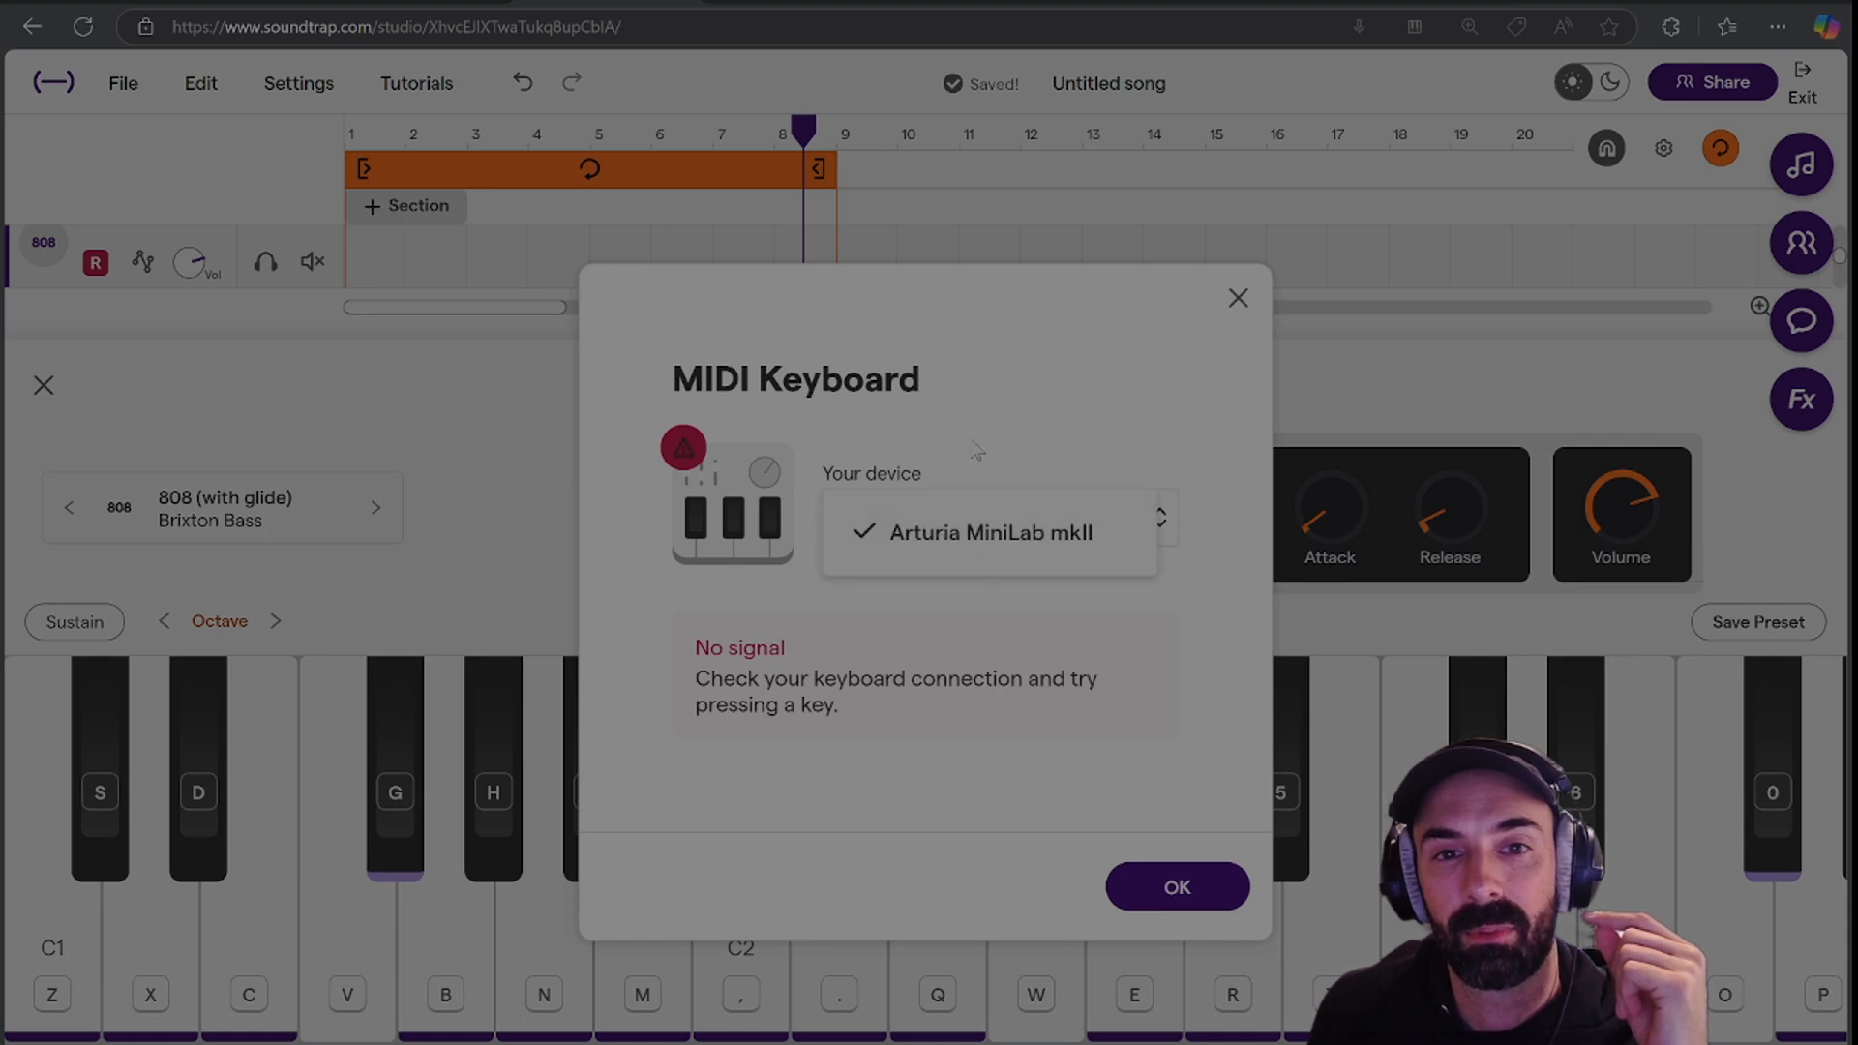
pyautogui.click(934, 641)
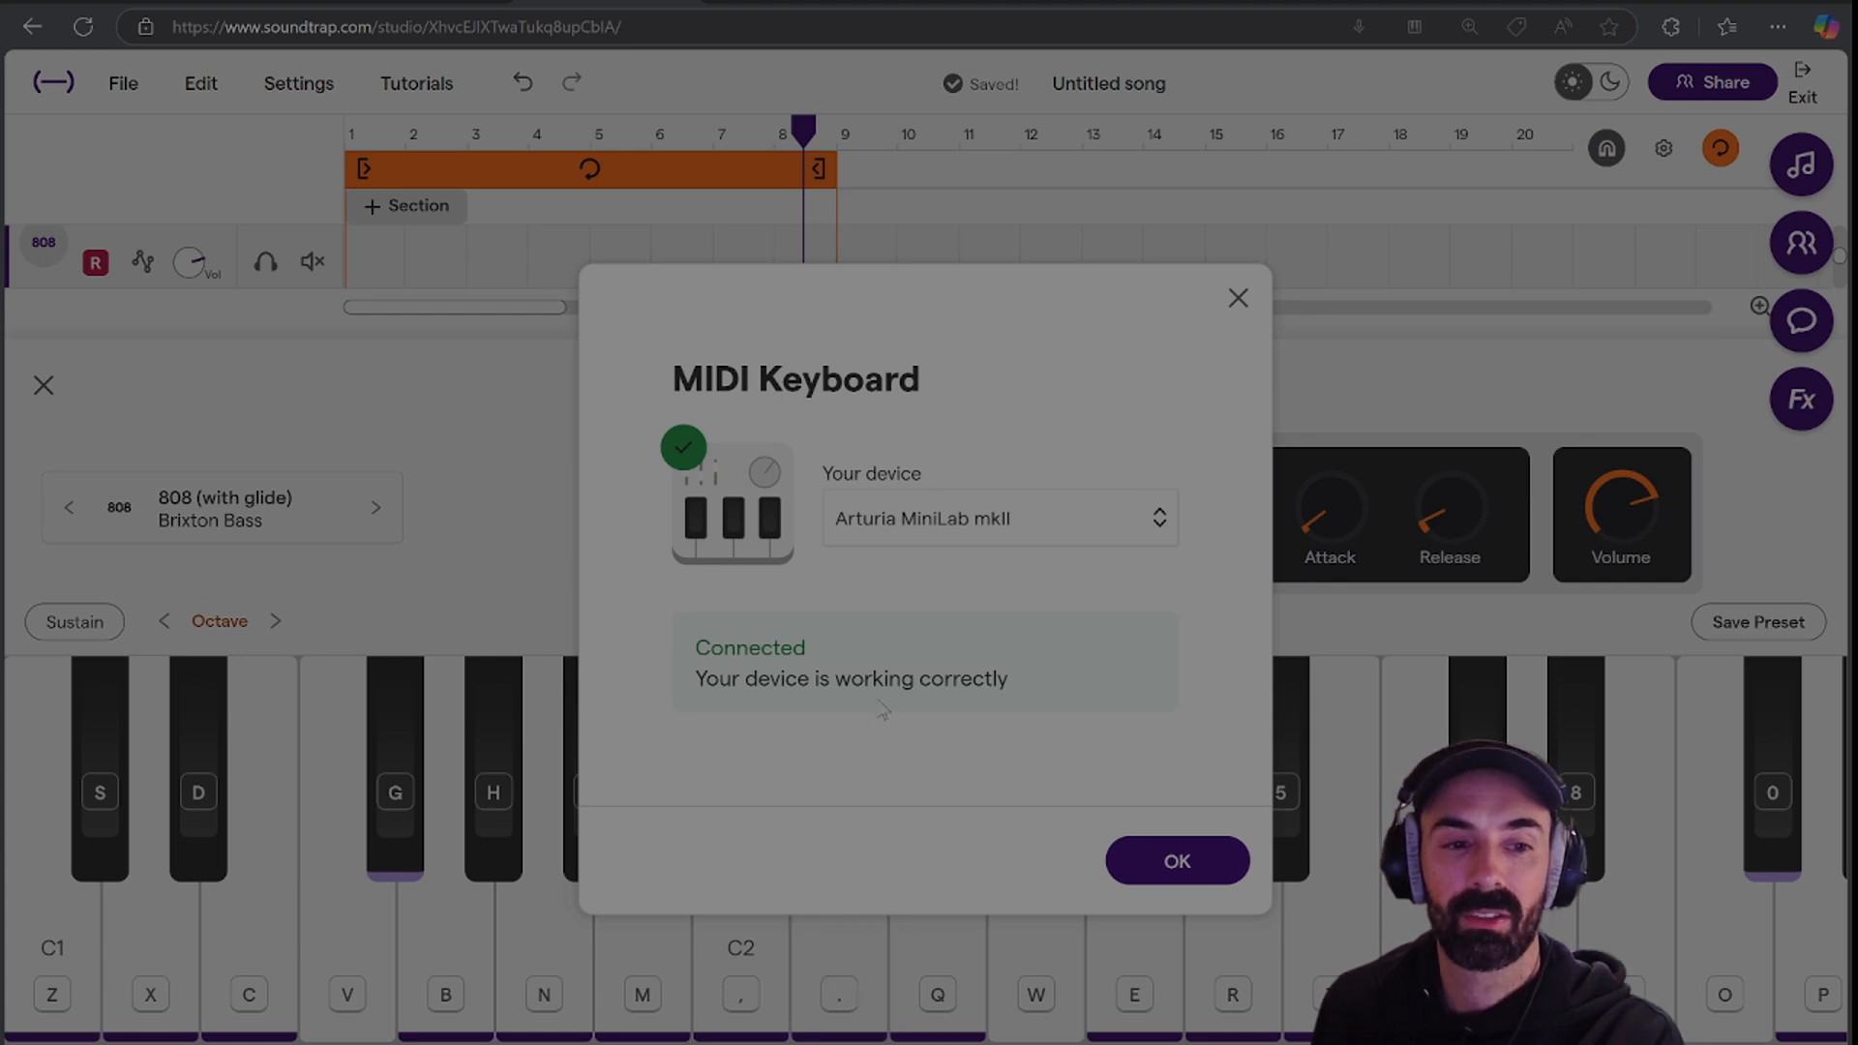
pyautogui.click(1175, 864)
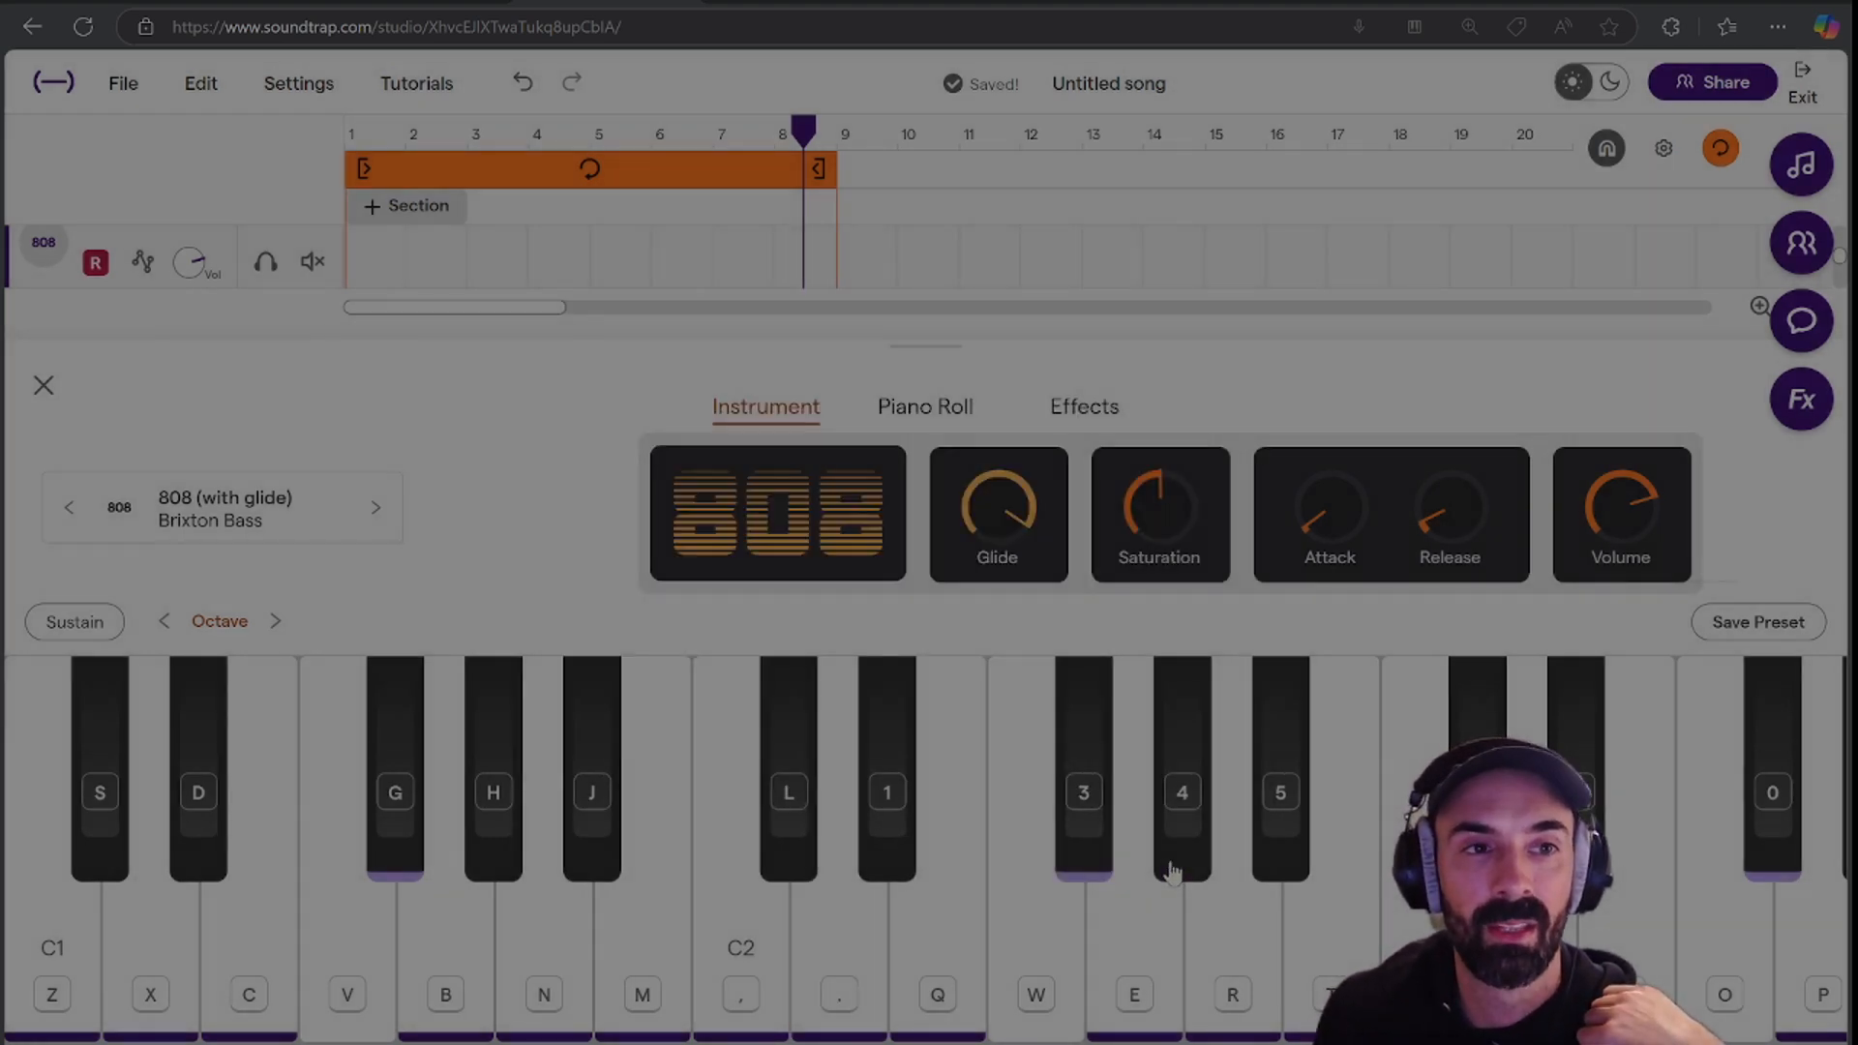
# Close the 808 instrument editor, return the playhead to the song's start, and disarm recording on the Mic track.
pyautogui.click(44, 386)
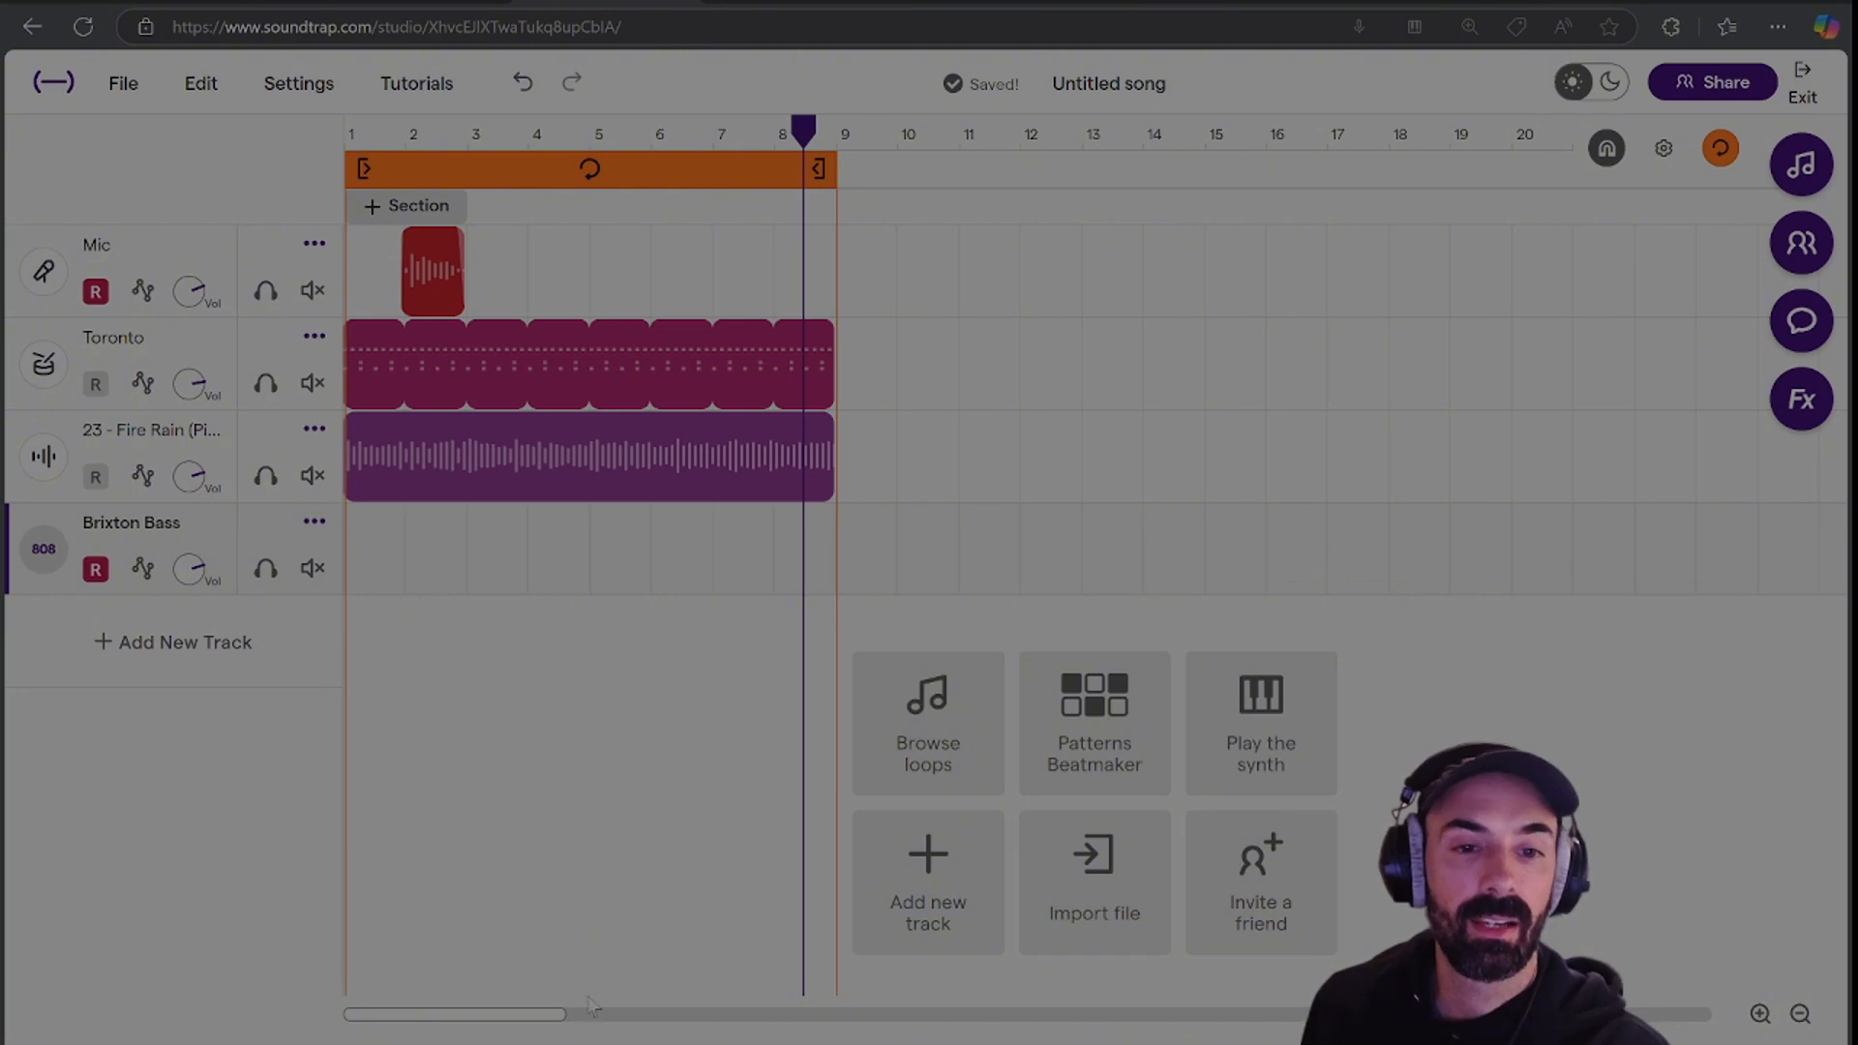
pyautogui.press('Return')
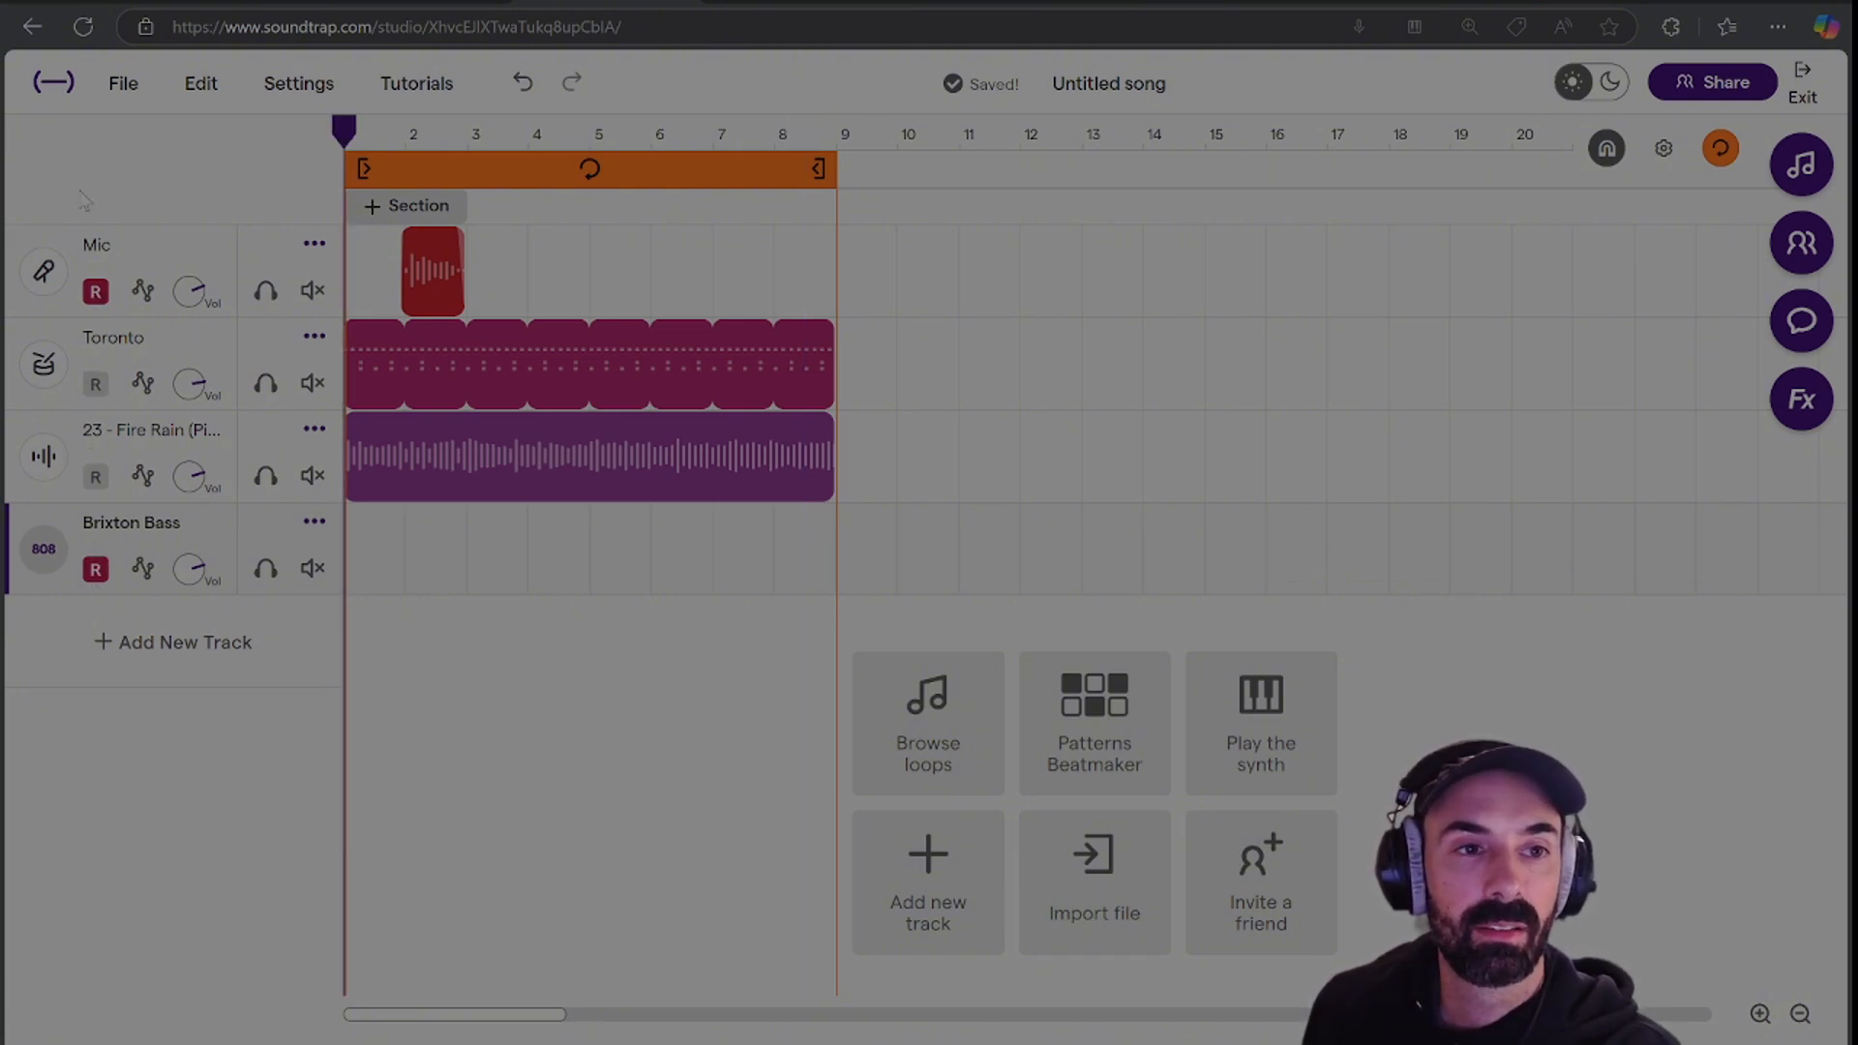
pyautogui.click(99, 293)
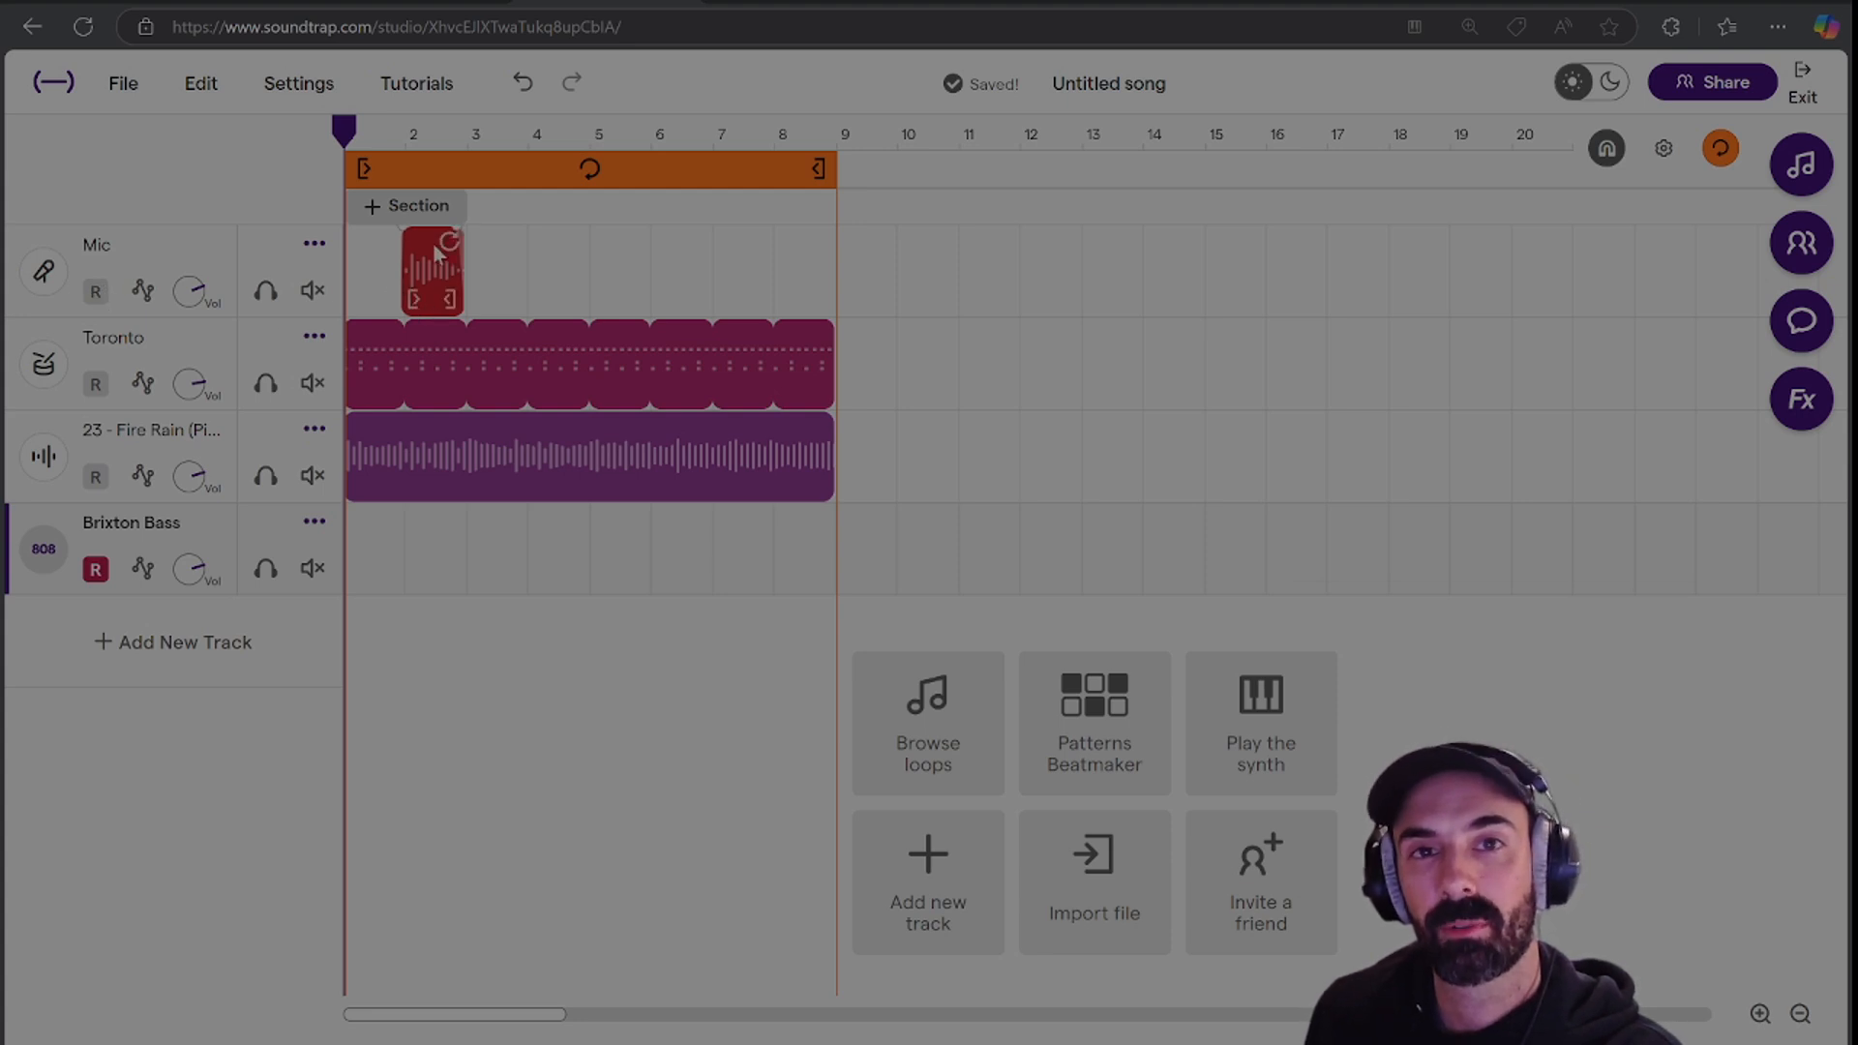
# Record a bass line on the Brixton Bass track over the eight-bar loop and play it back from bar 3.
pyautogui.click(95, 293)
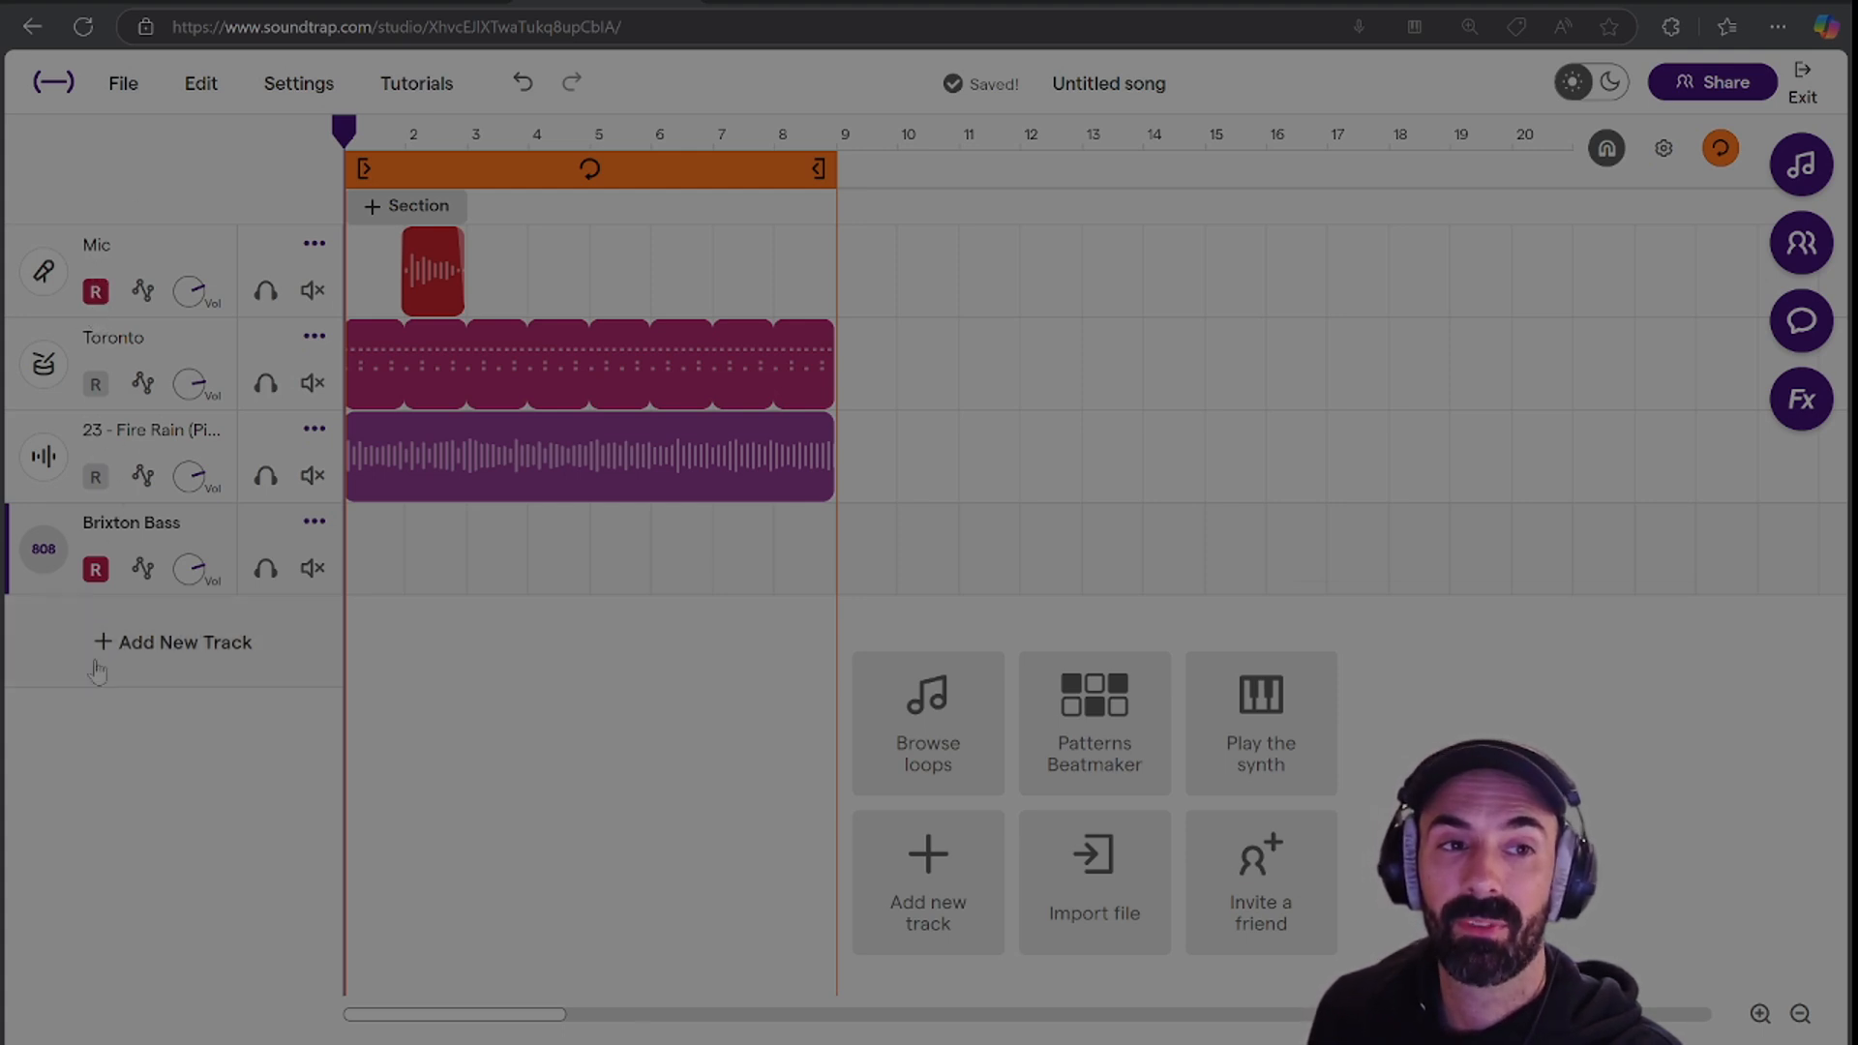
pyautogui.click(97, 295)
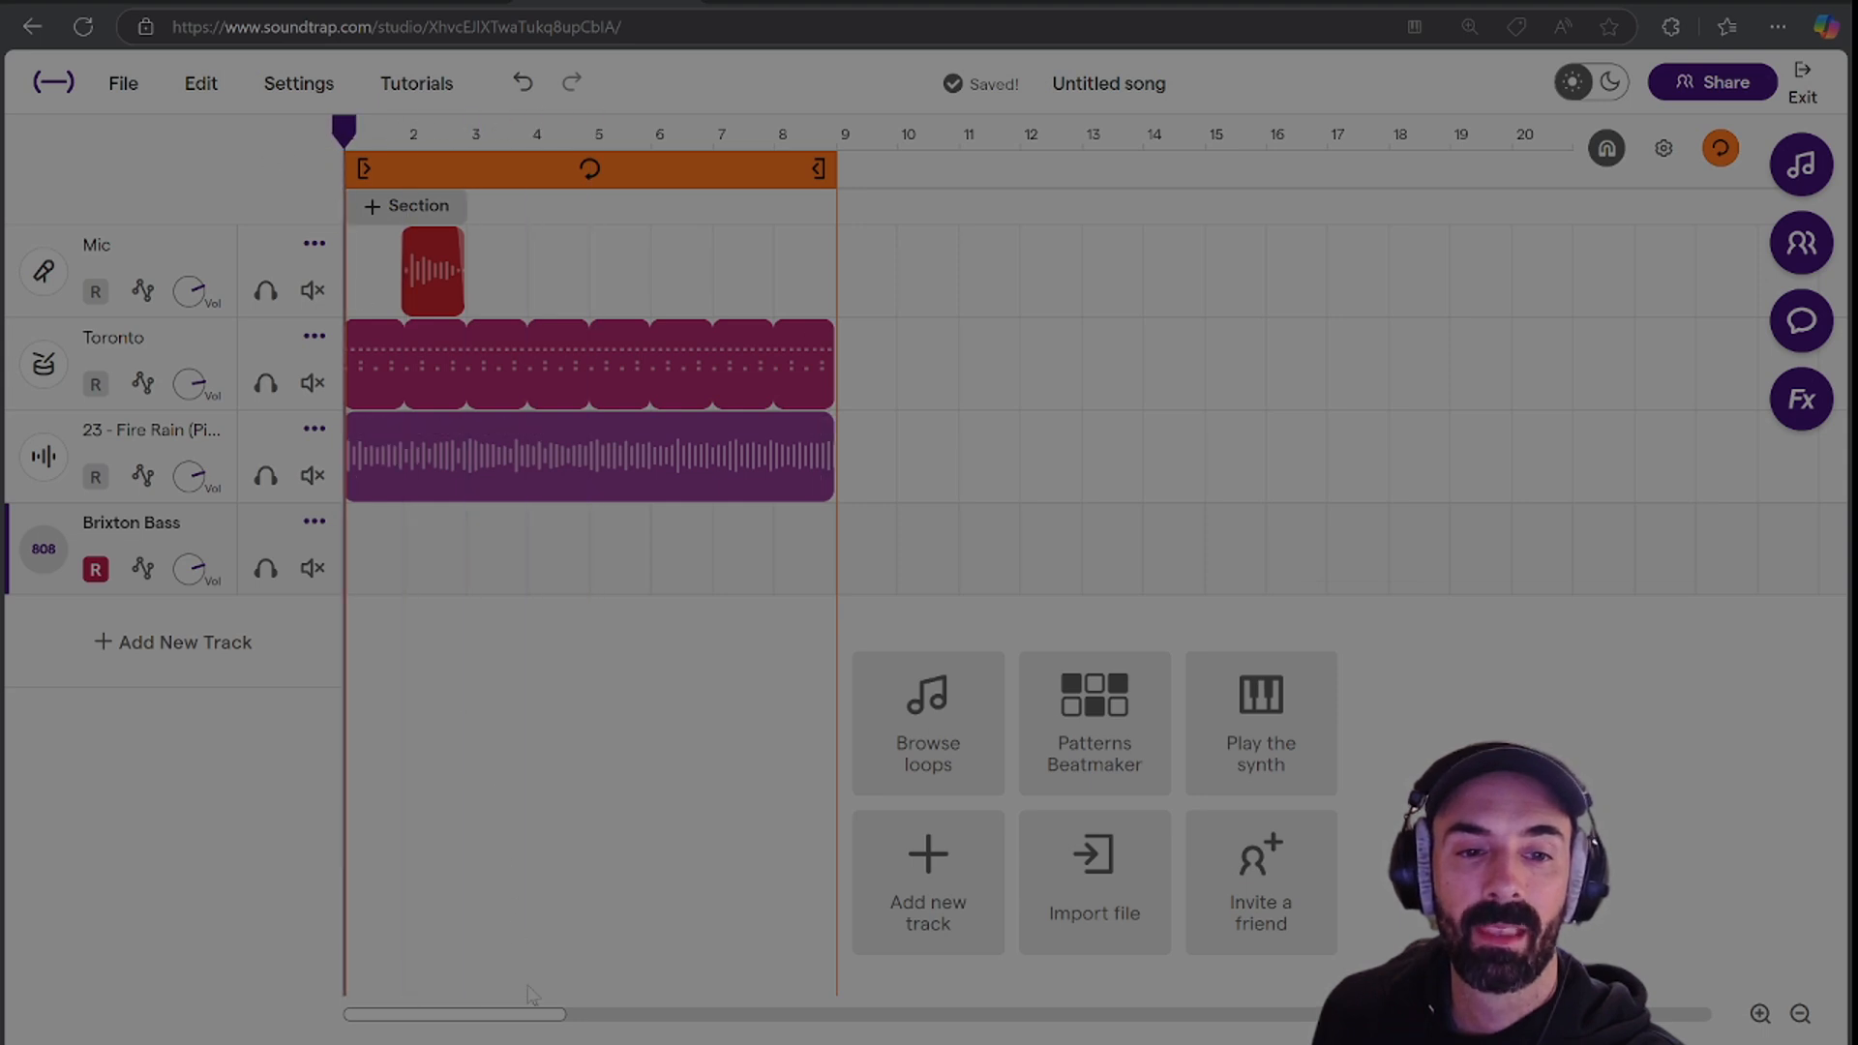
pyautogui.press('r')
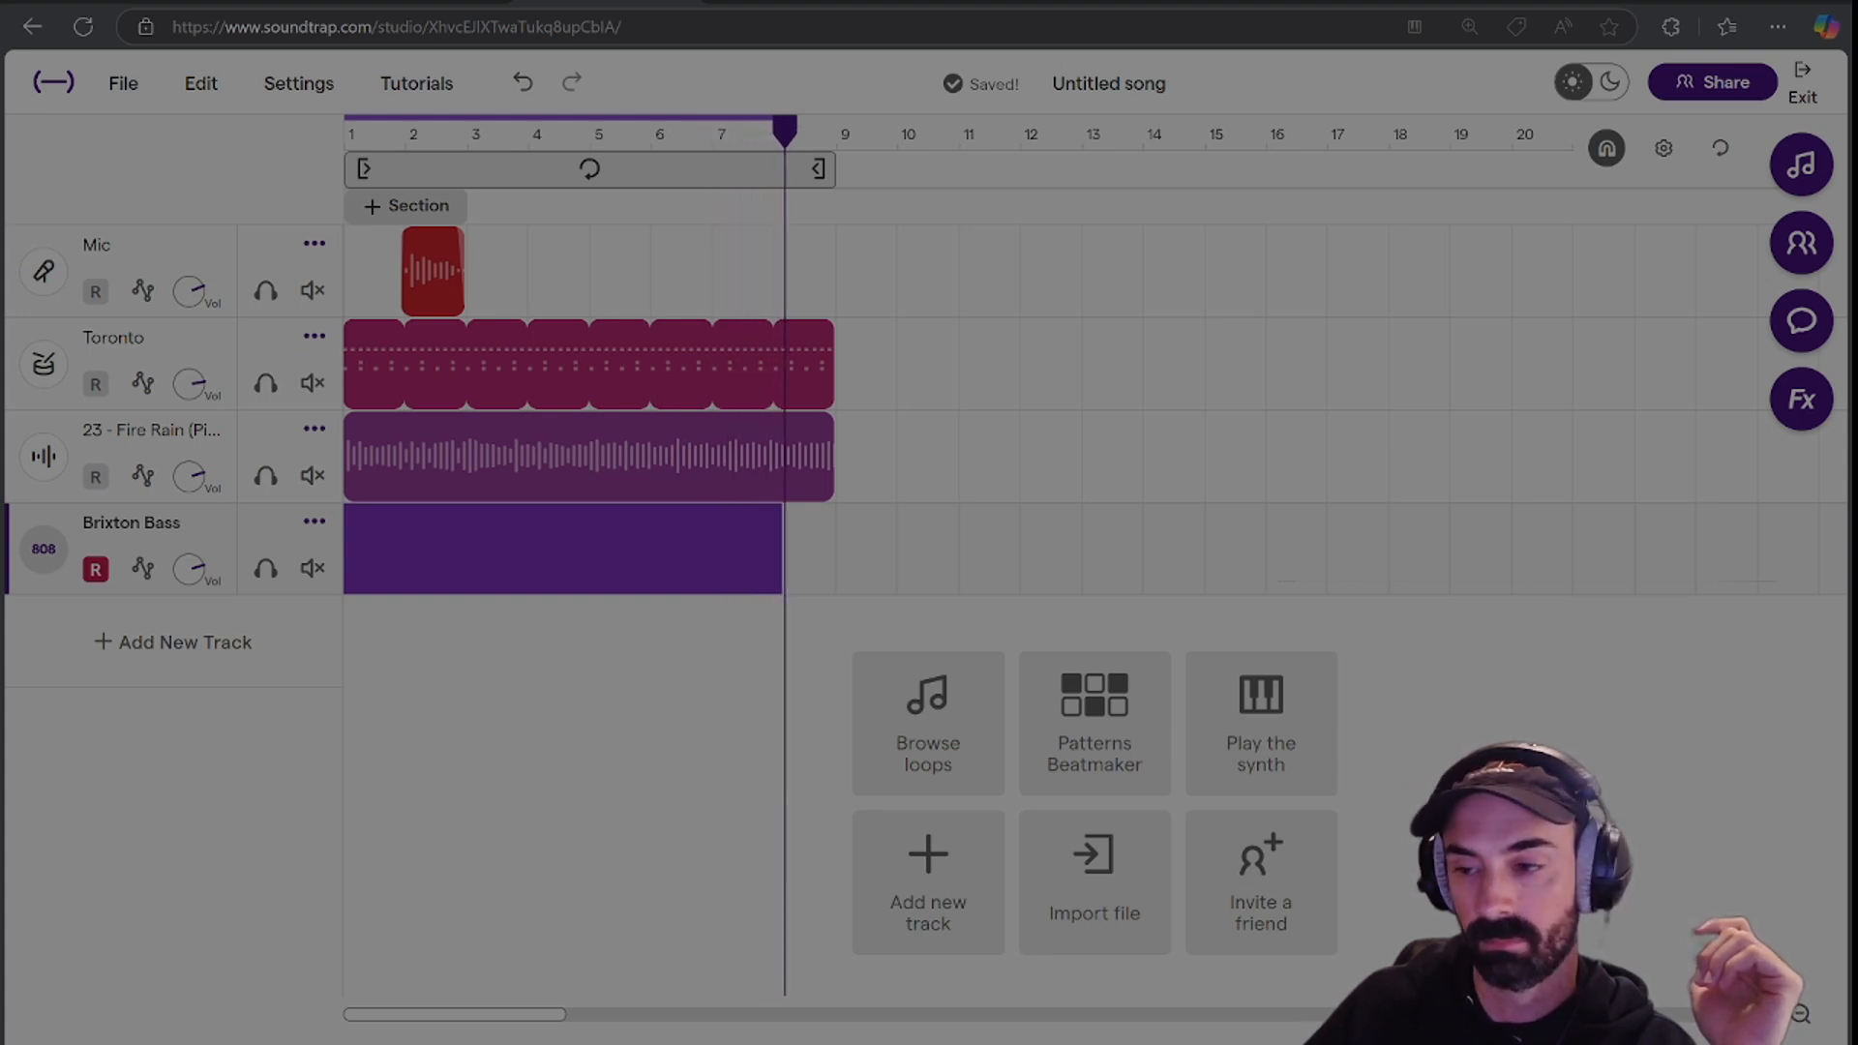
pyautogui.press('space')
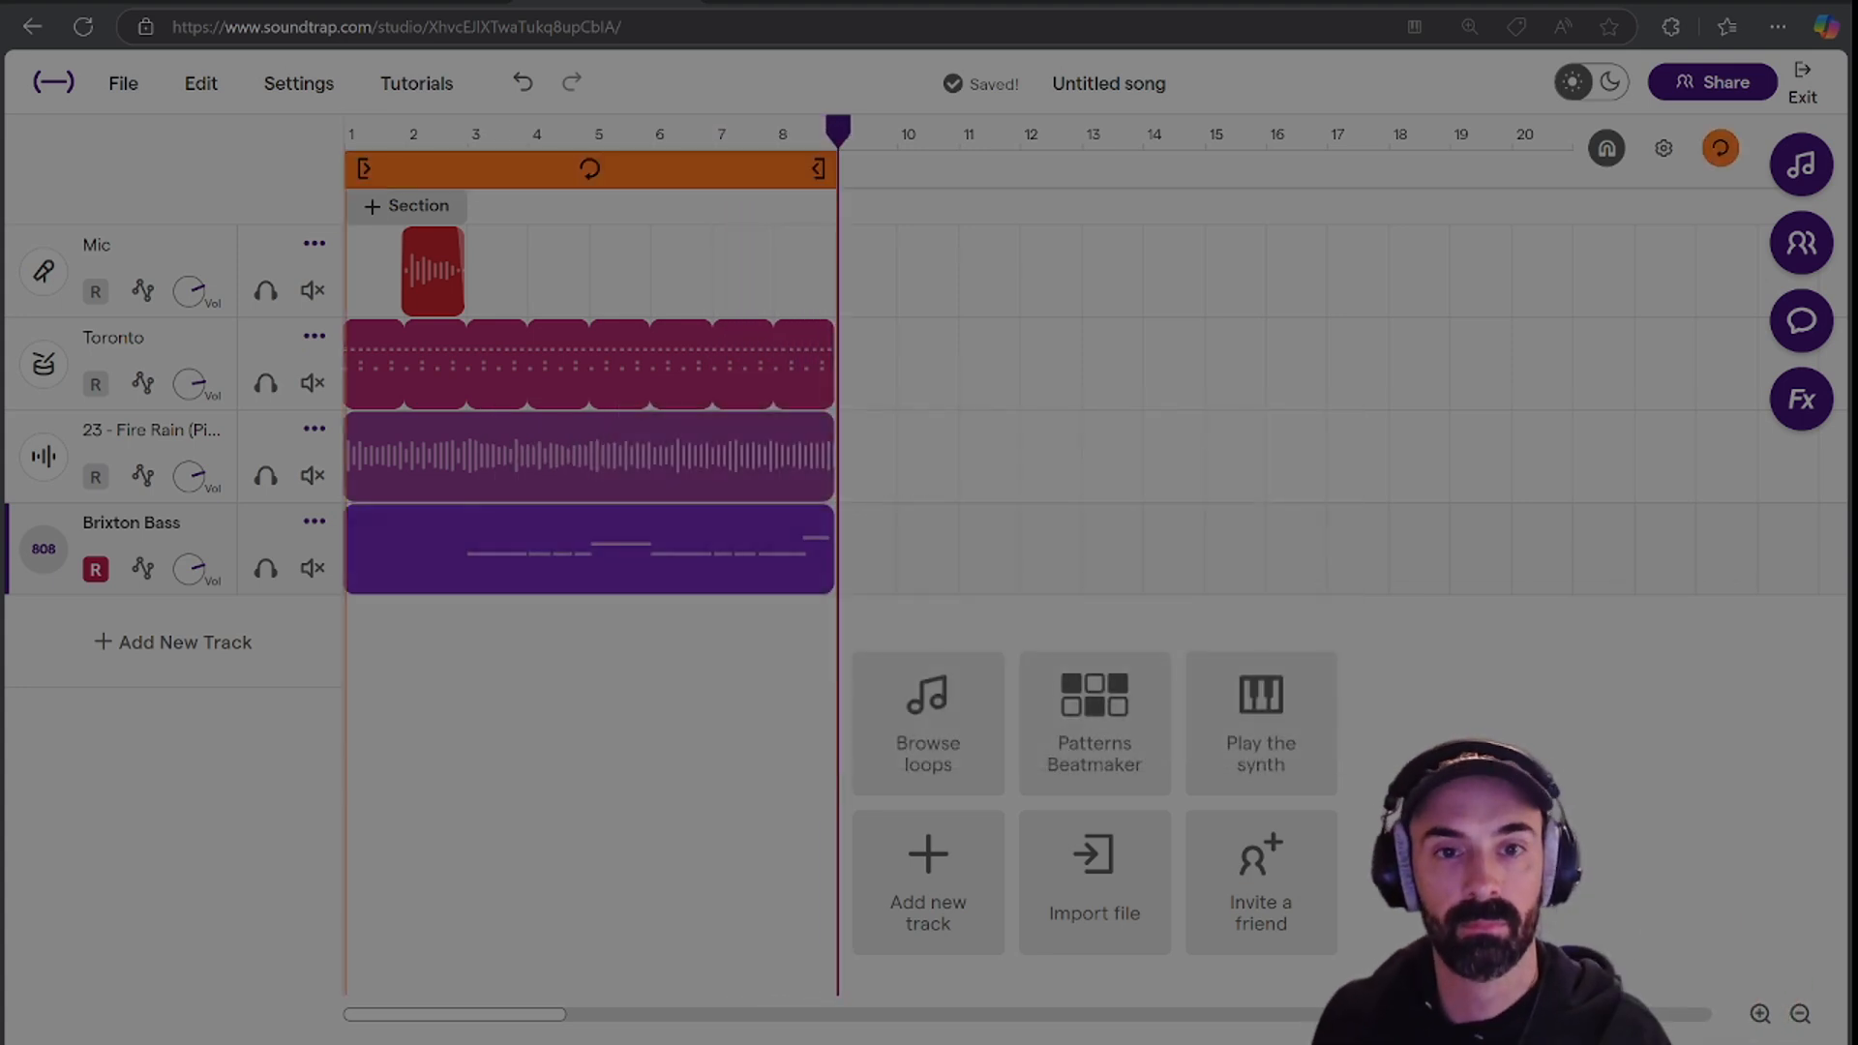
pyautogui.click(468, 138)
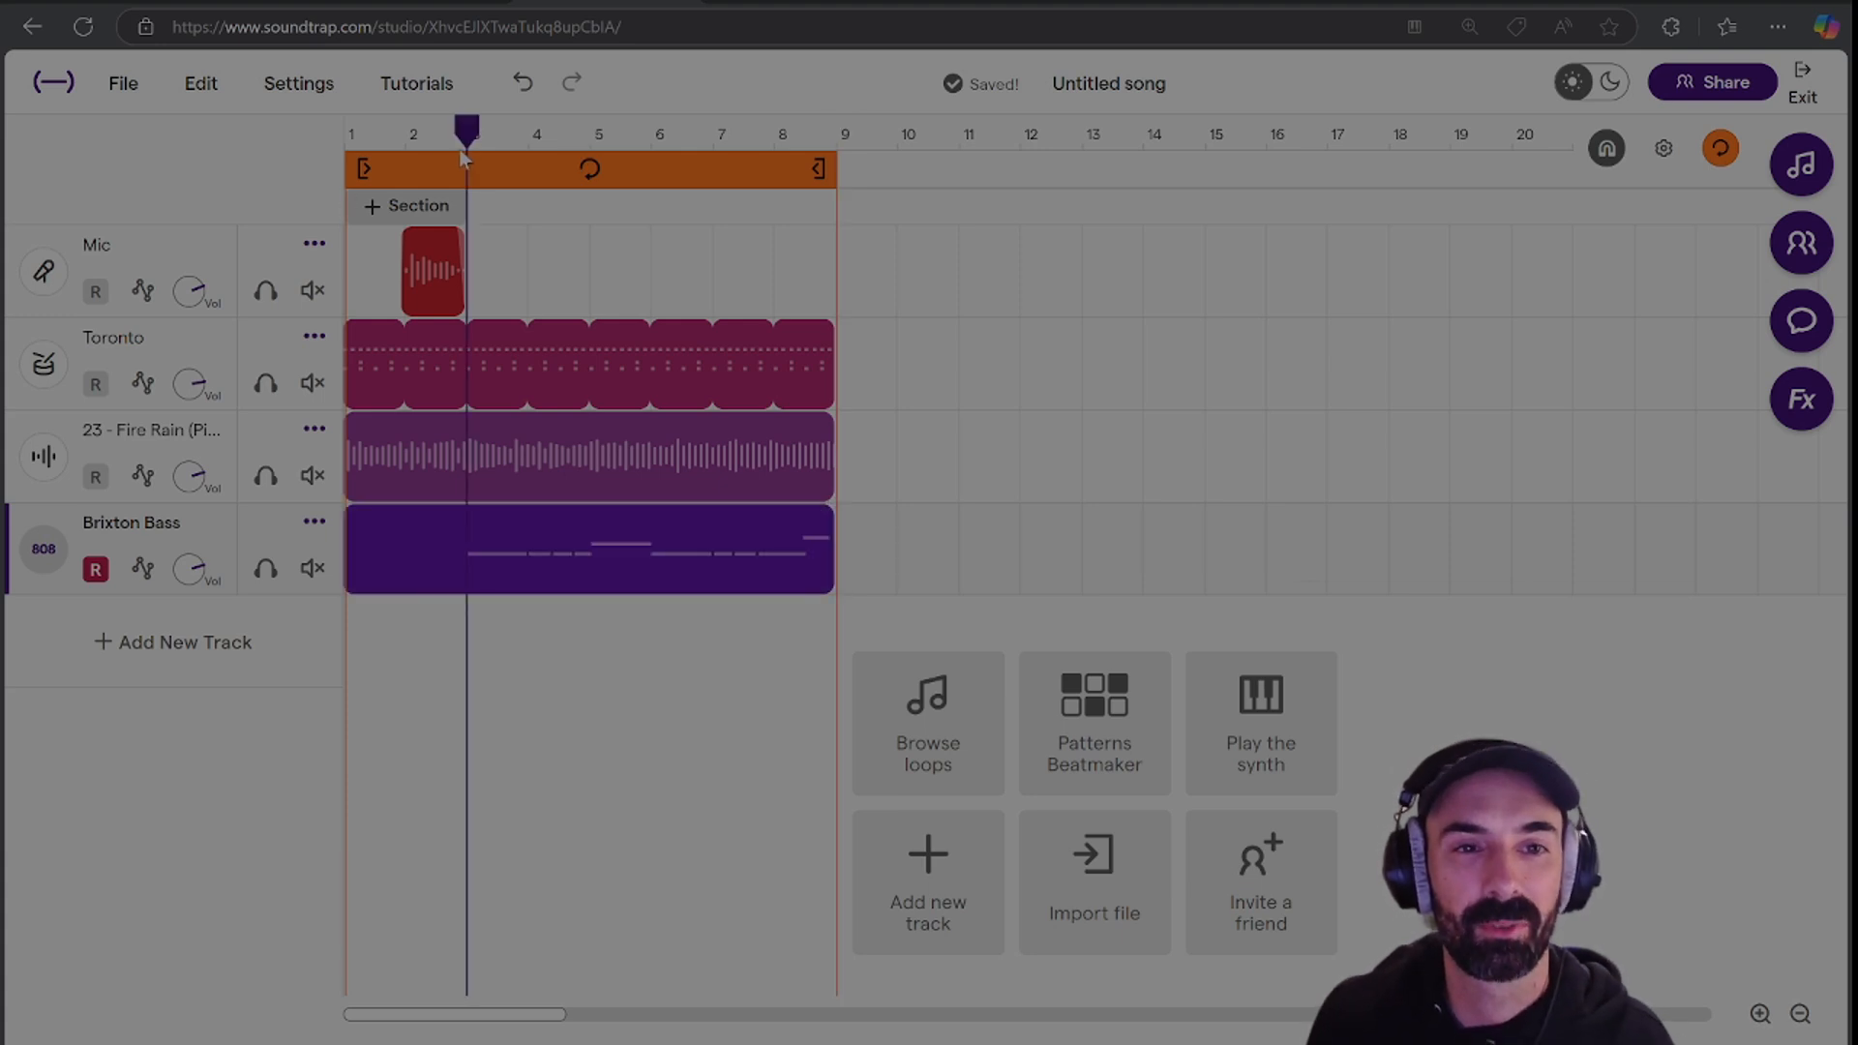
pyautogui.press('space')
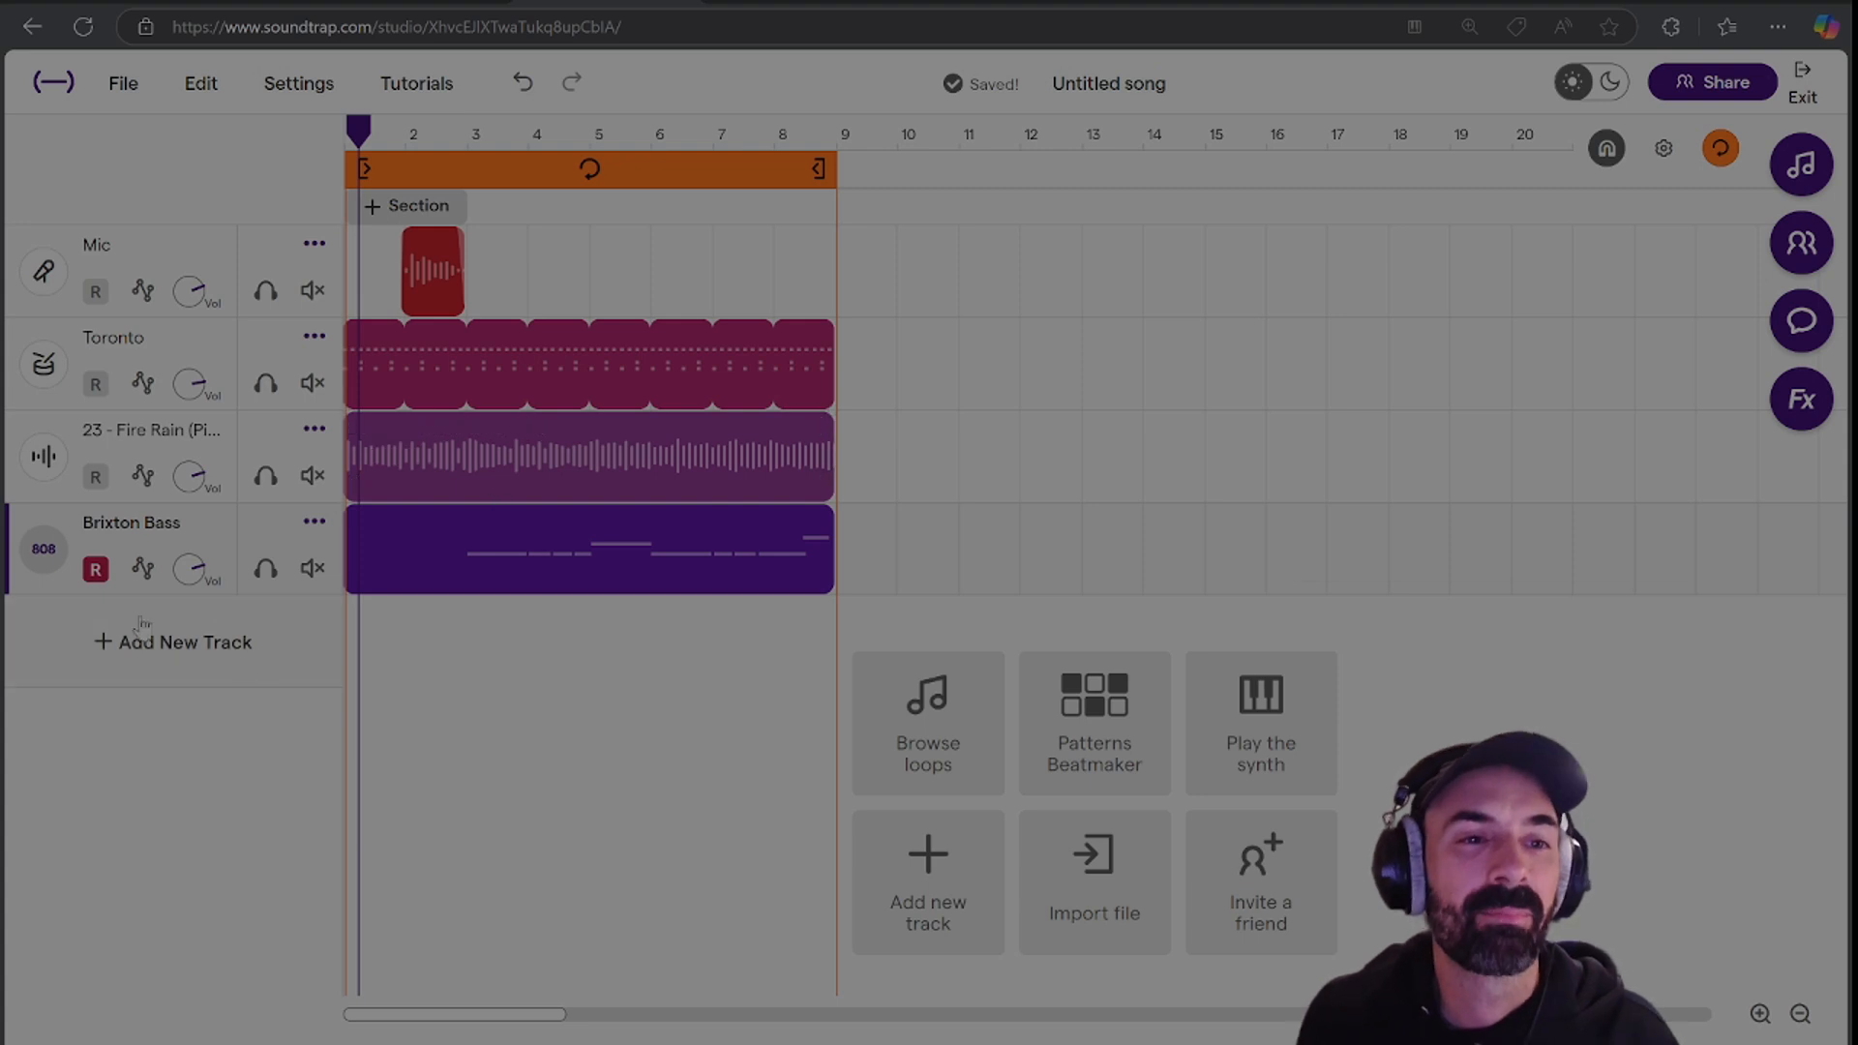
# Audition other 808 presets on the bass track with playback from bar 3, and settle on Brutus 808.
pyautogui.click(48, 549)
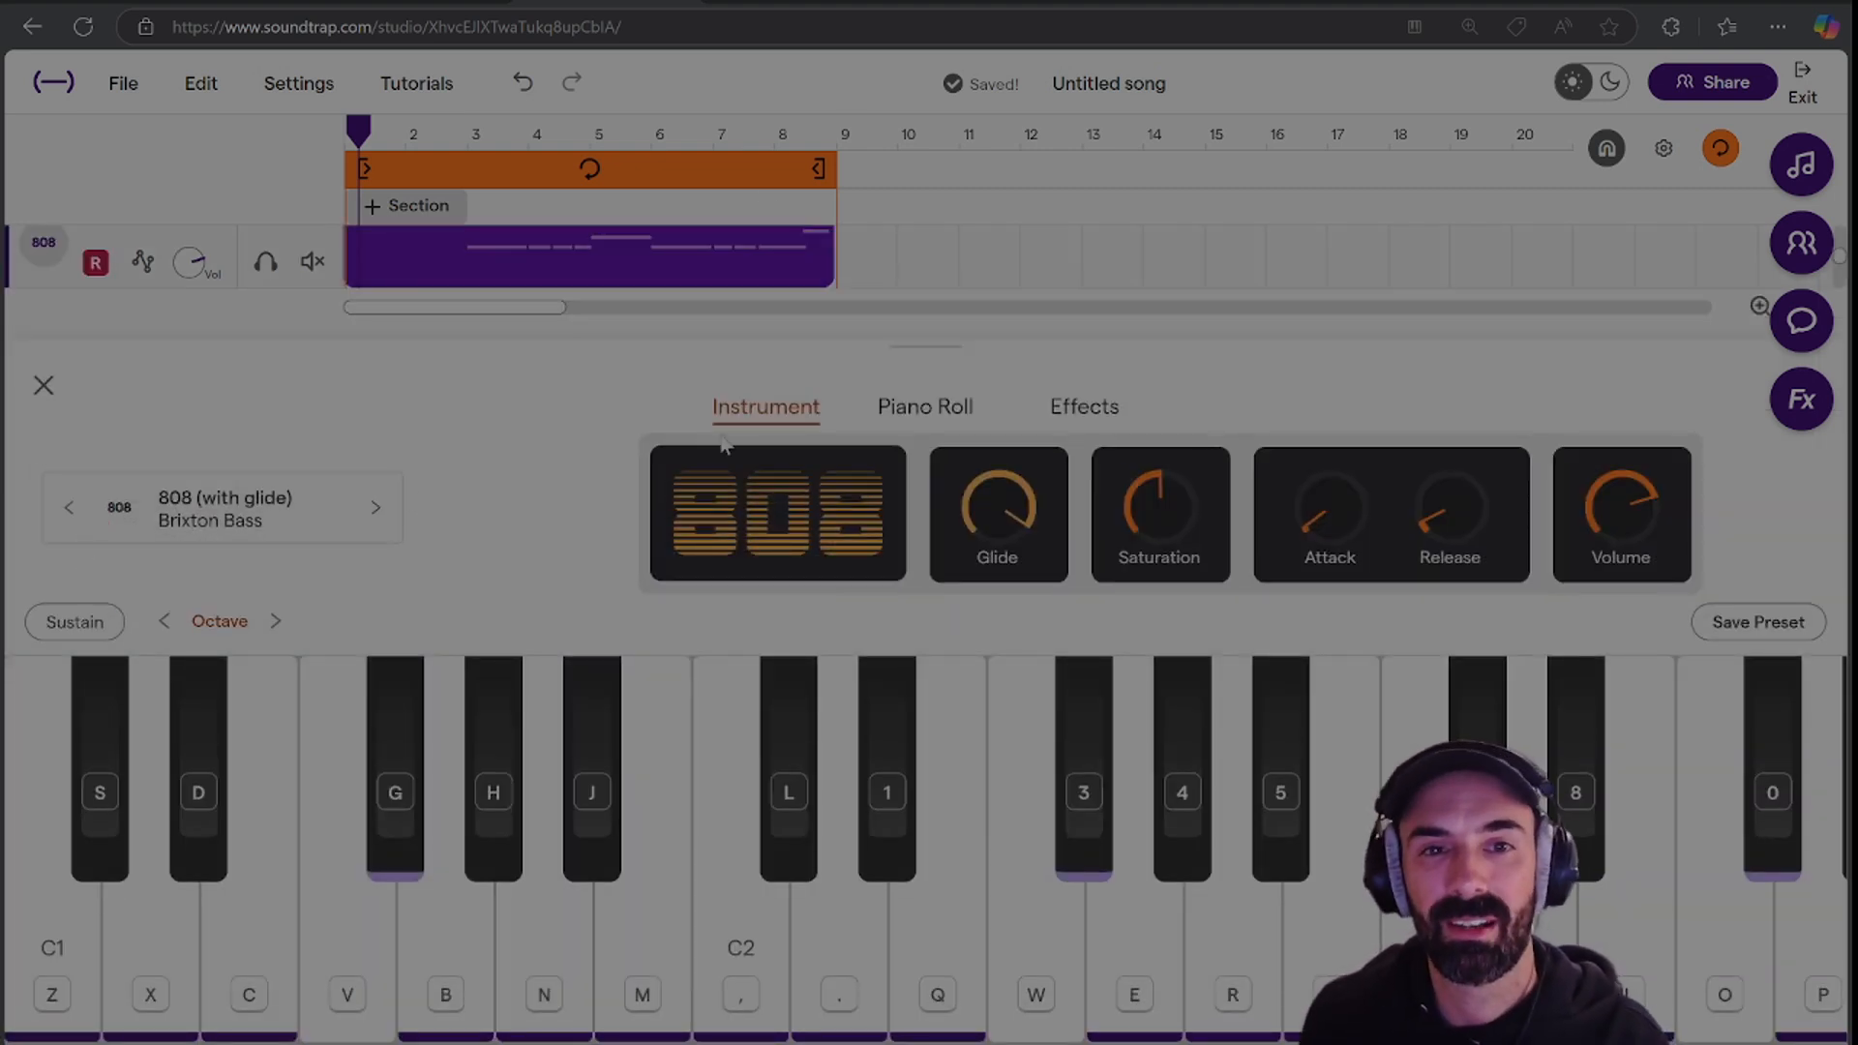
pyautogui.click(376, 509)
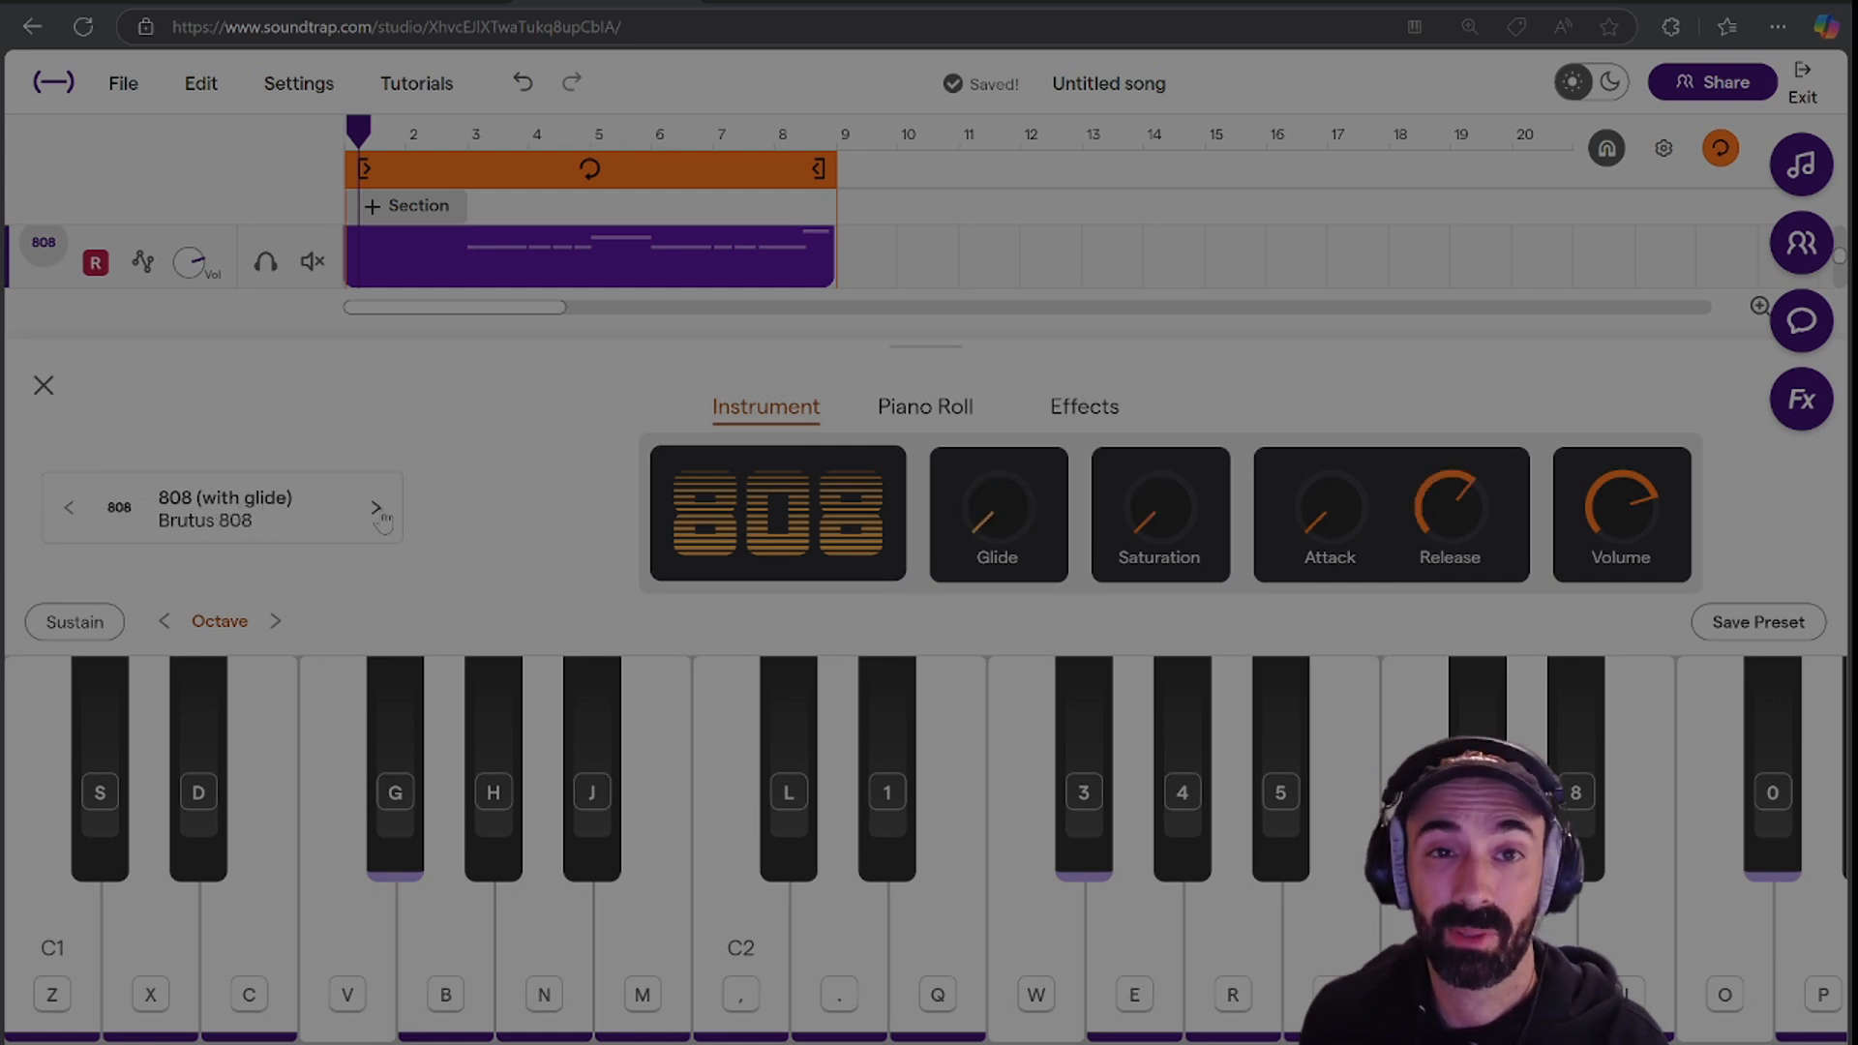
pyautogui.click(475, 132)
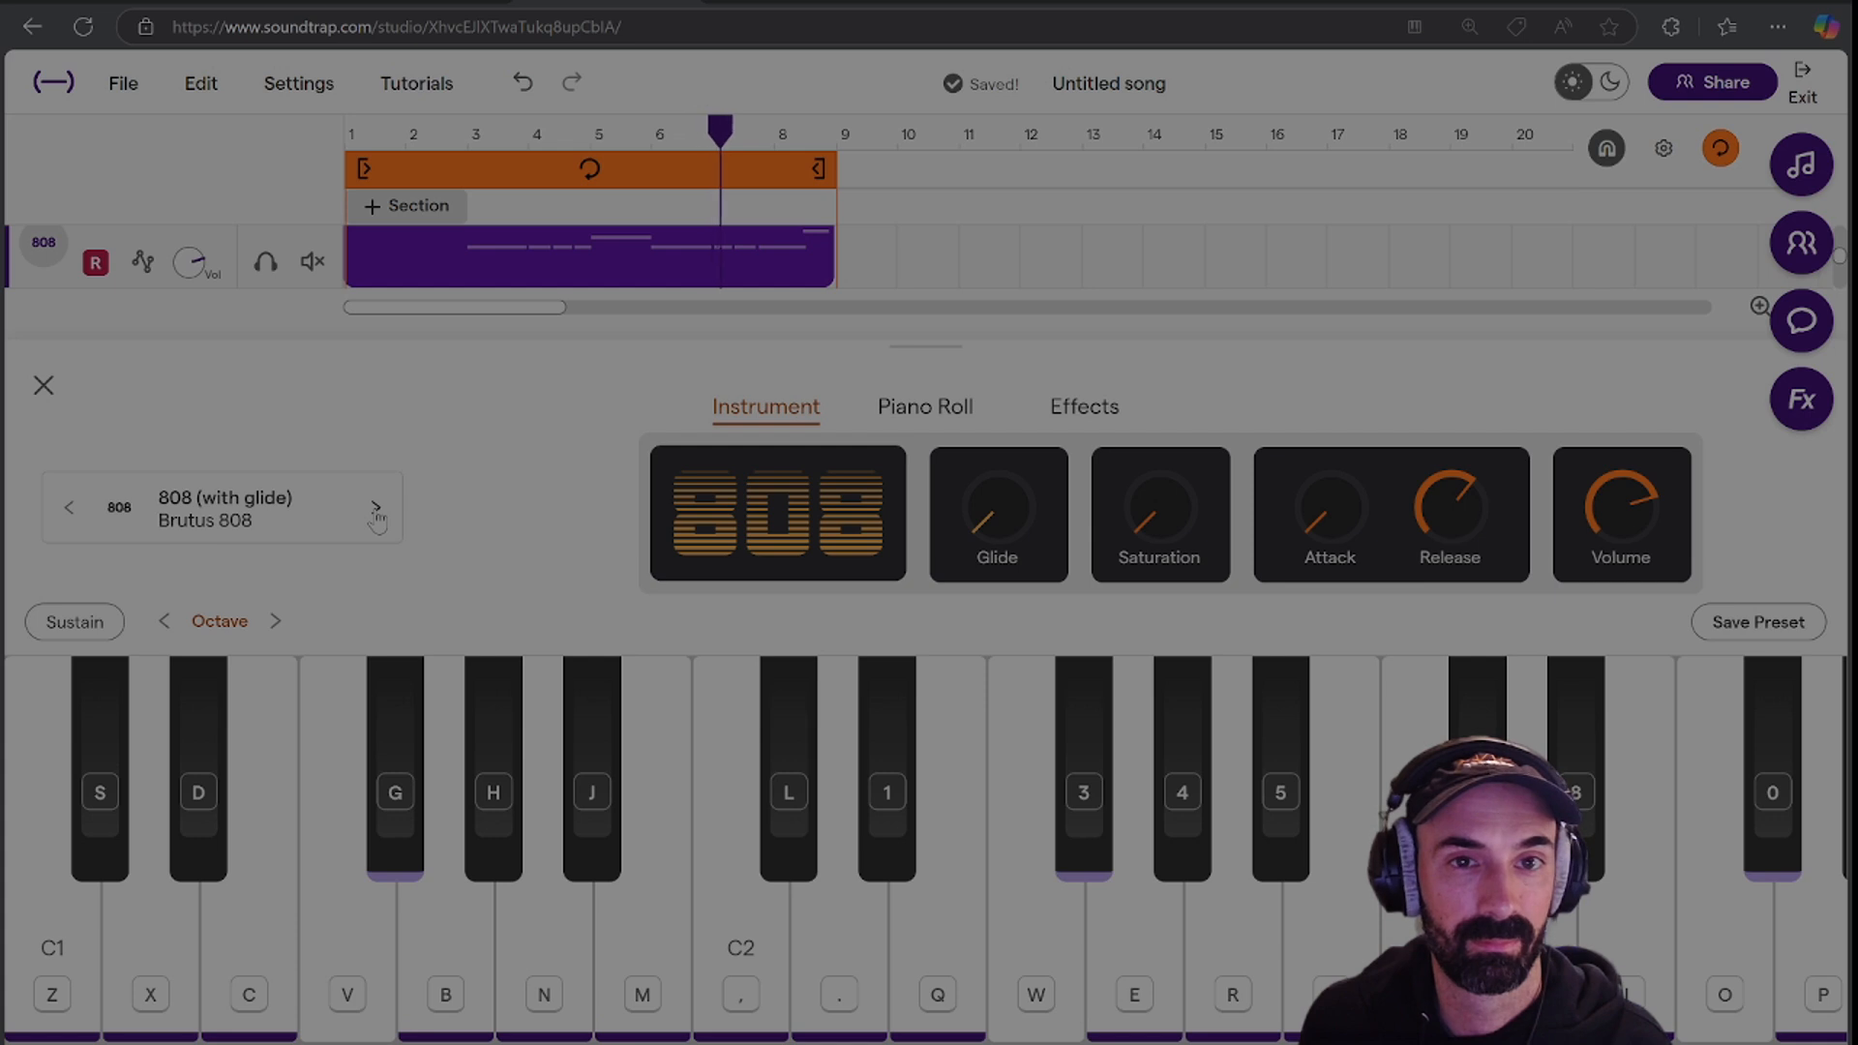
pyautogui.click(376, 508)
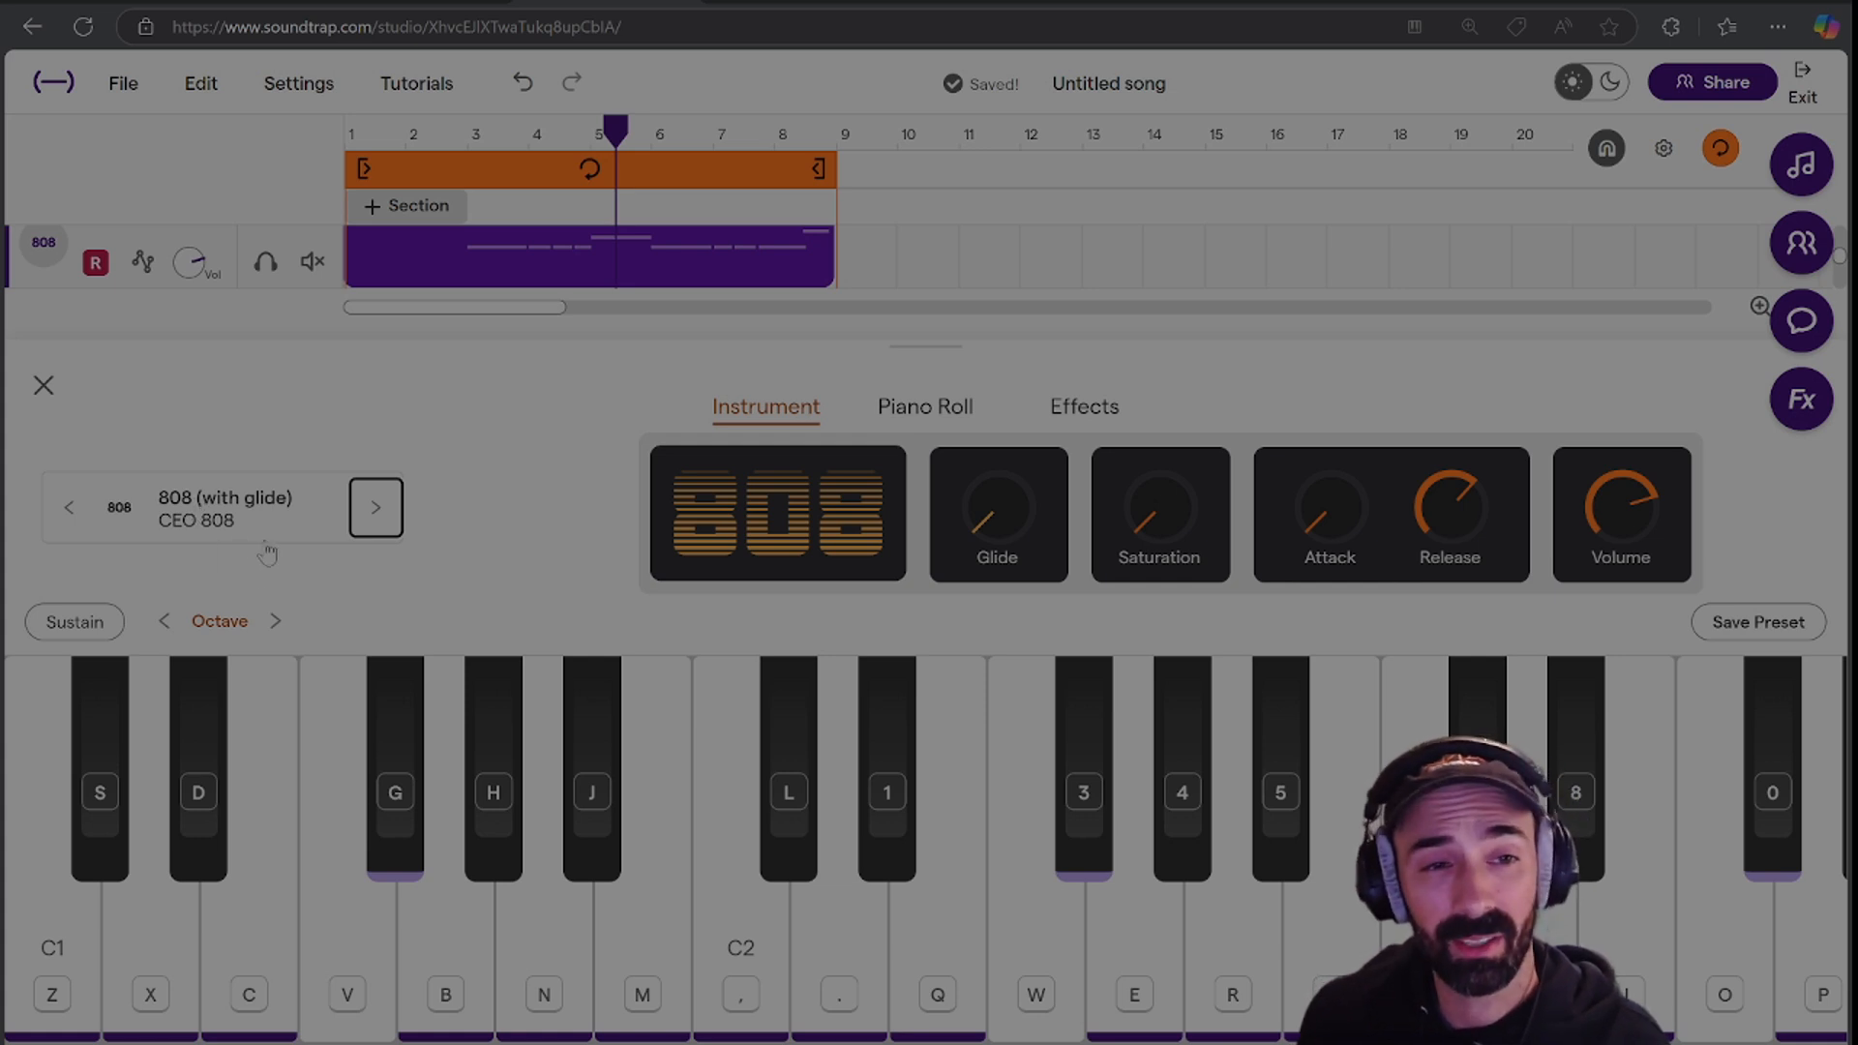
pyautogui.click(66, 508)
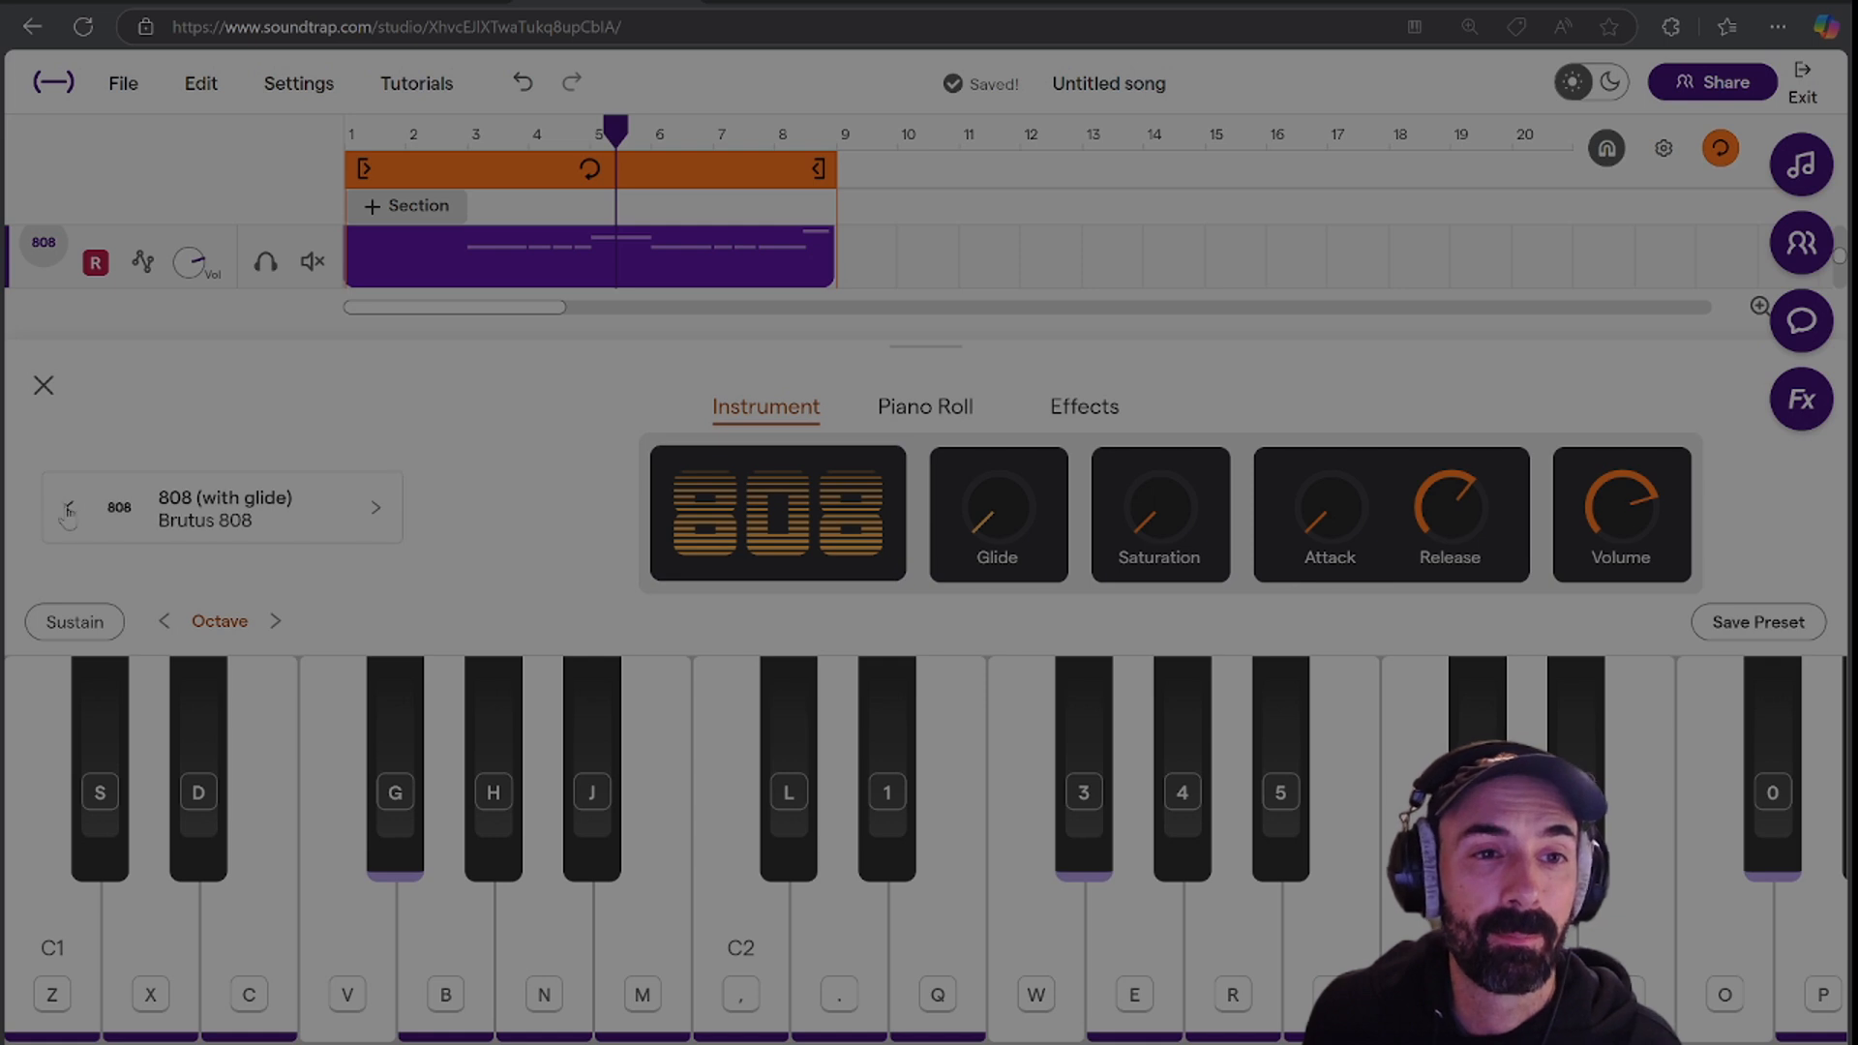
pyautogui.click(44, 386)
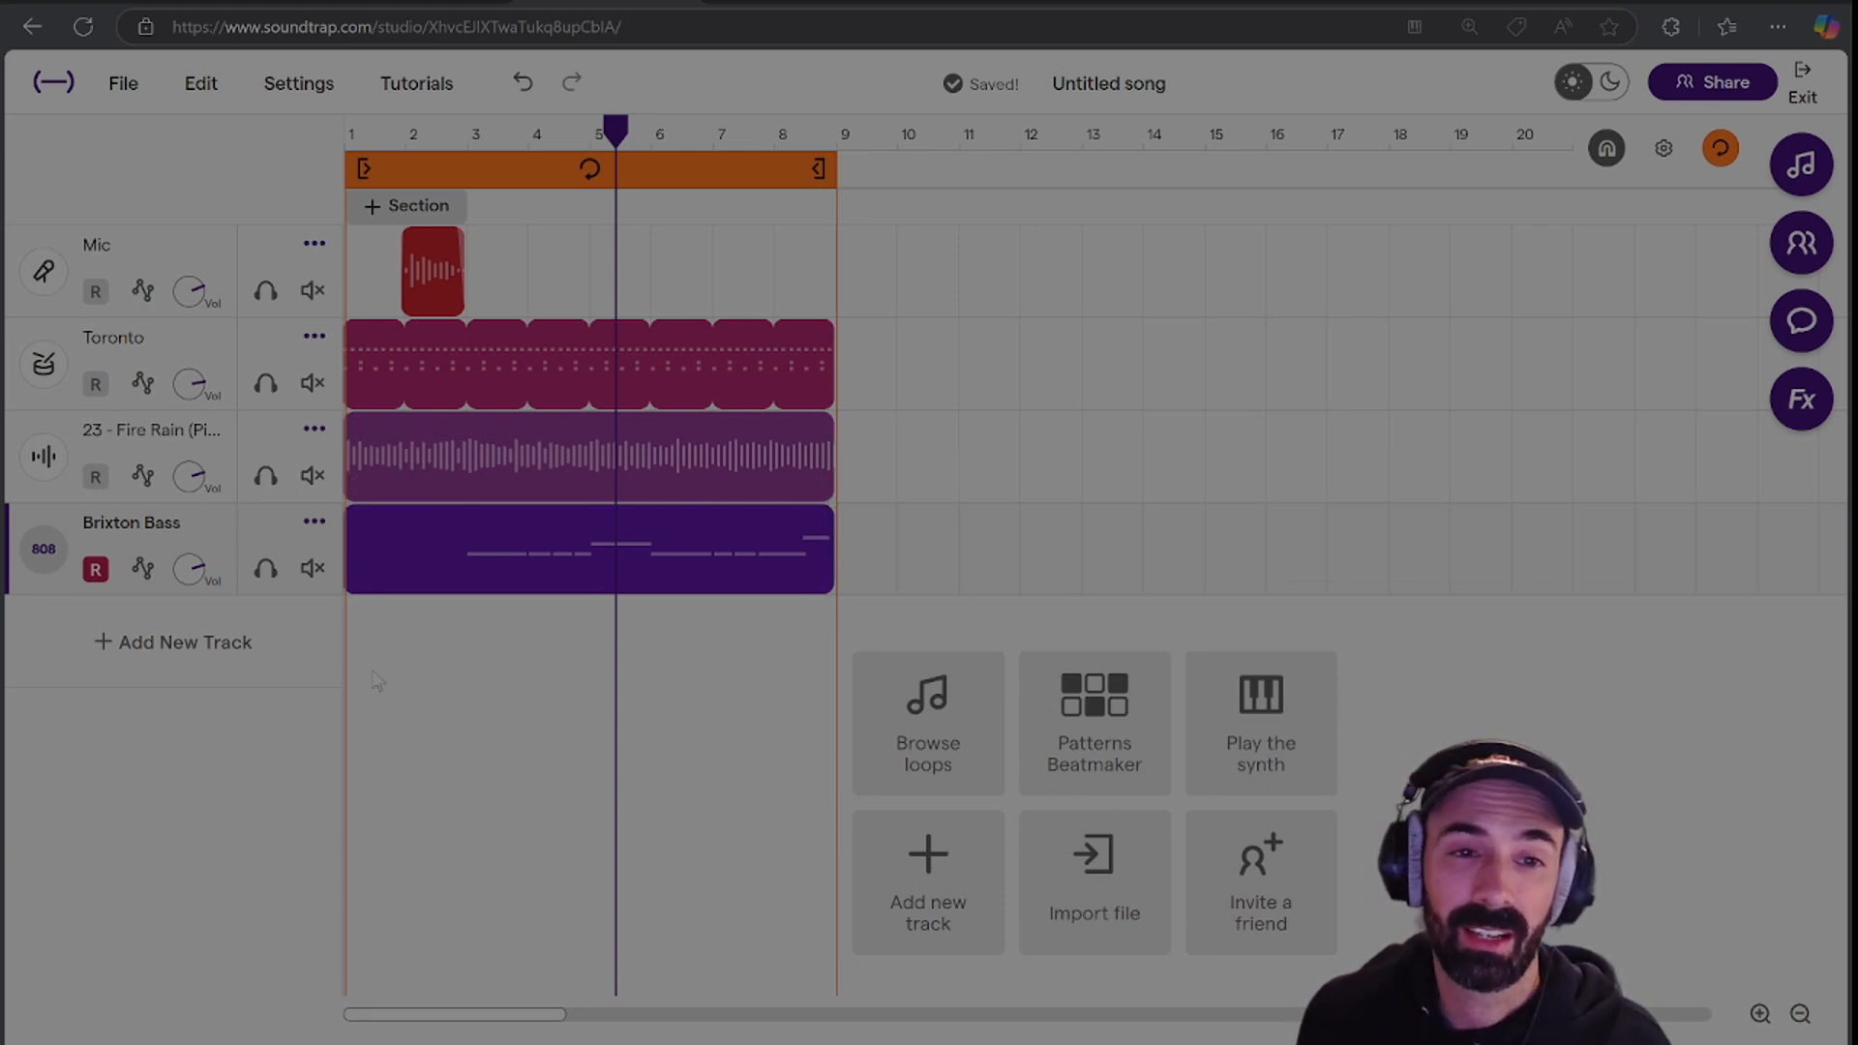
pyautogui.press('Delete')
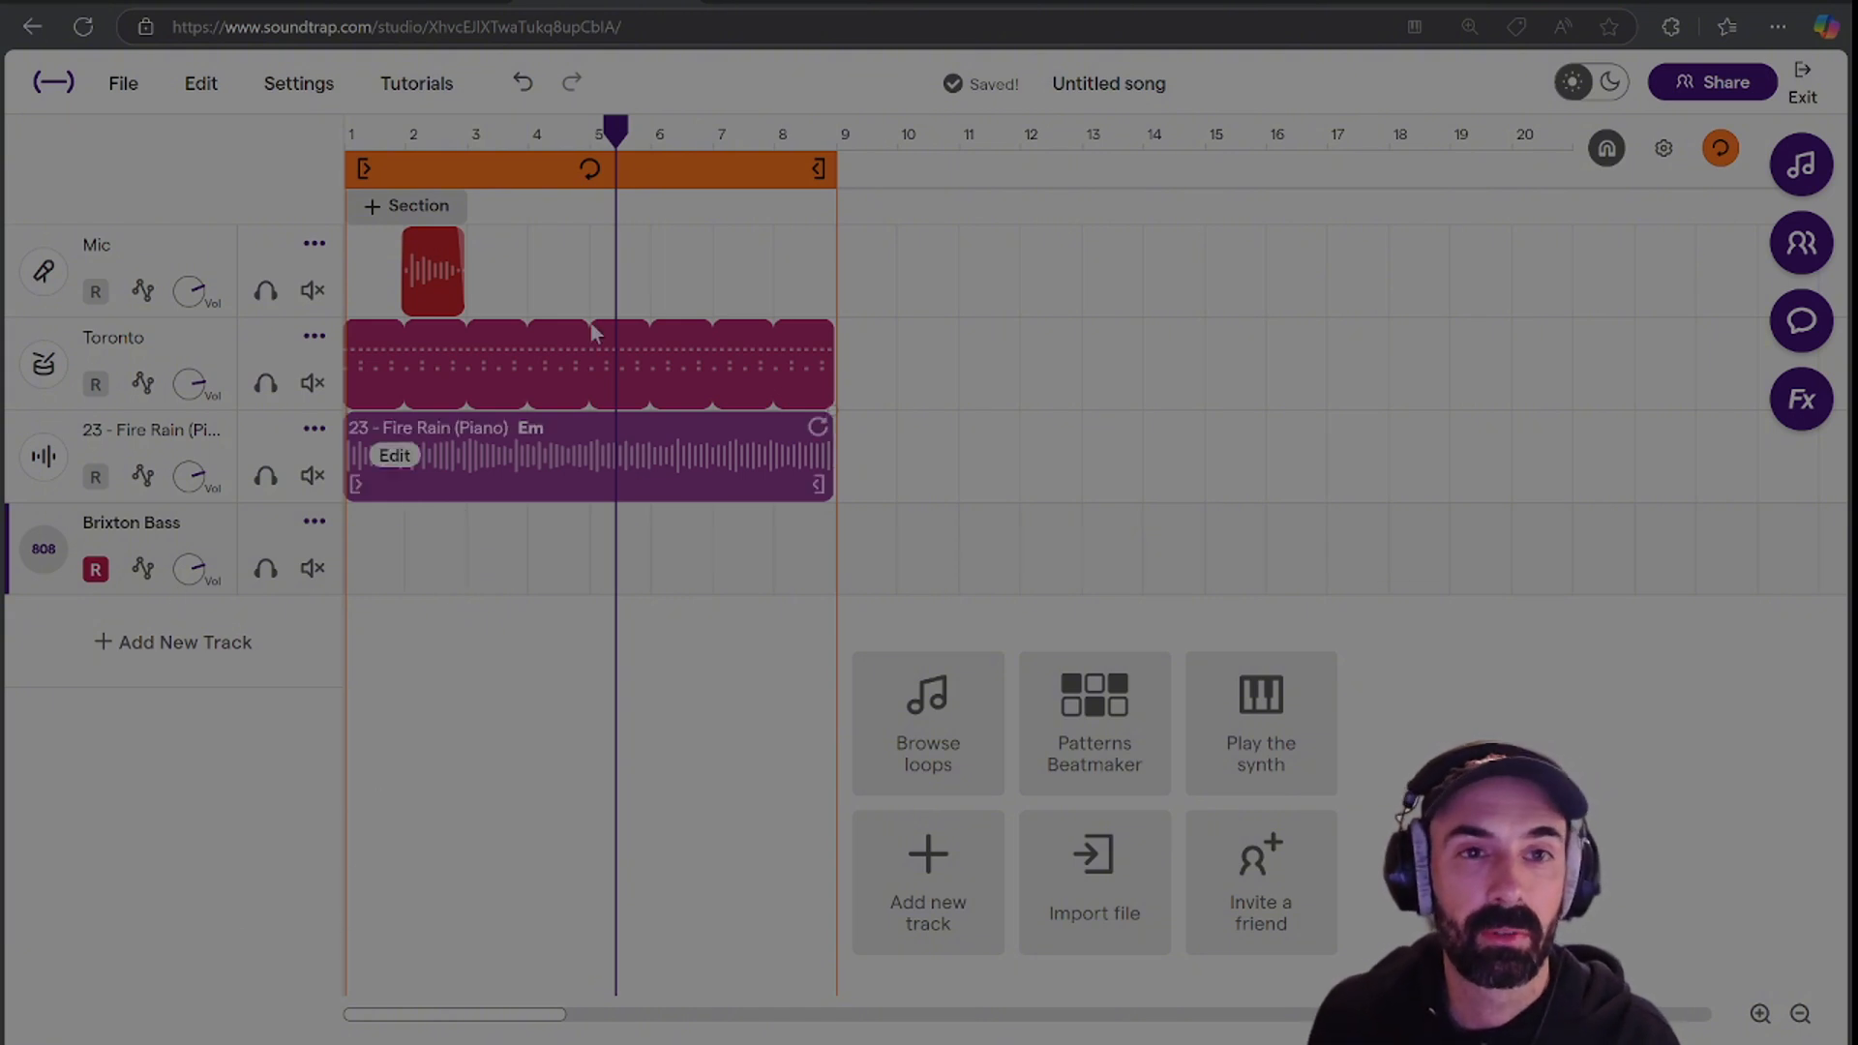
pyautogui.moveTo(615, 131); pyautogui.dragTo(348, 131)
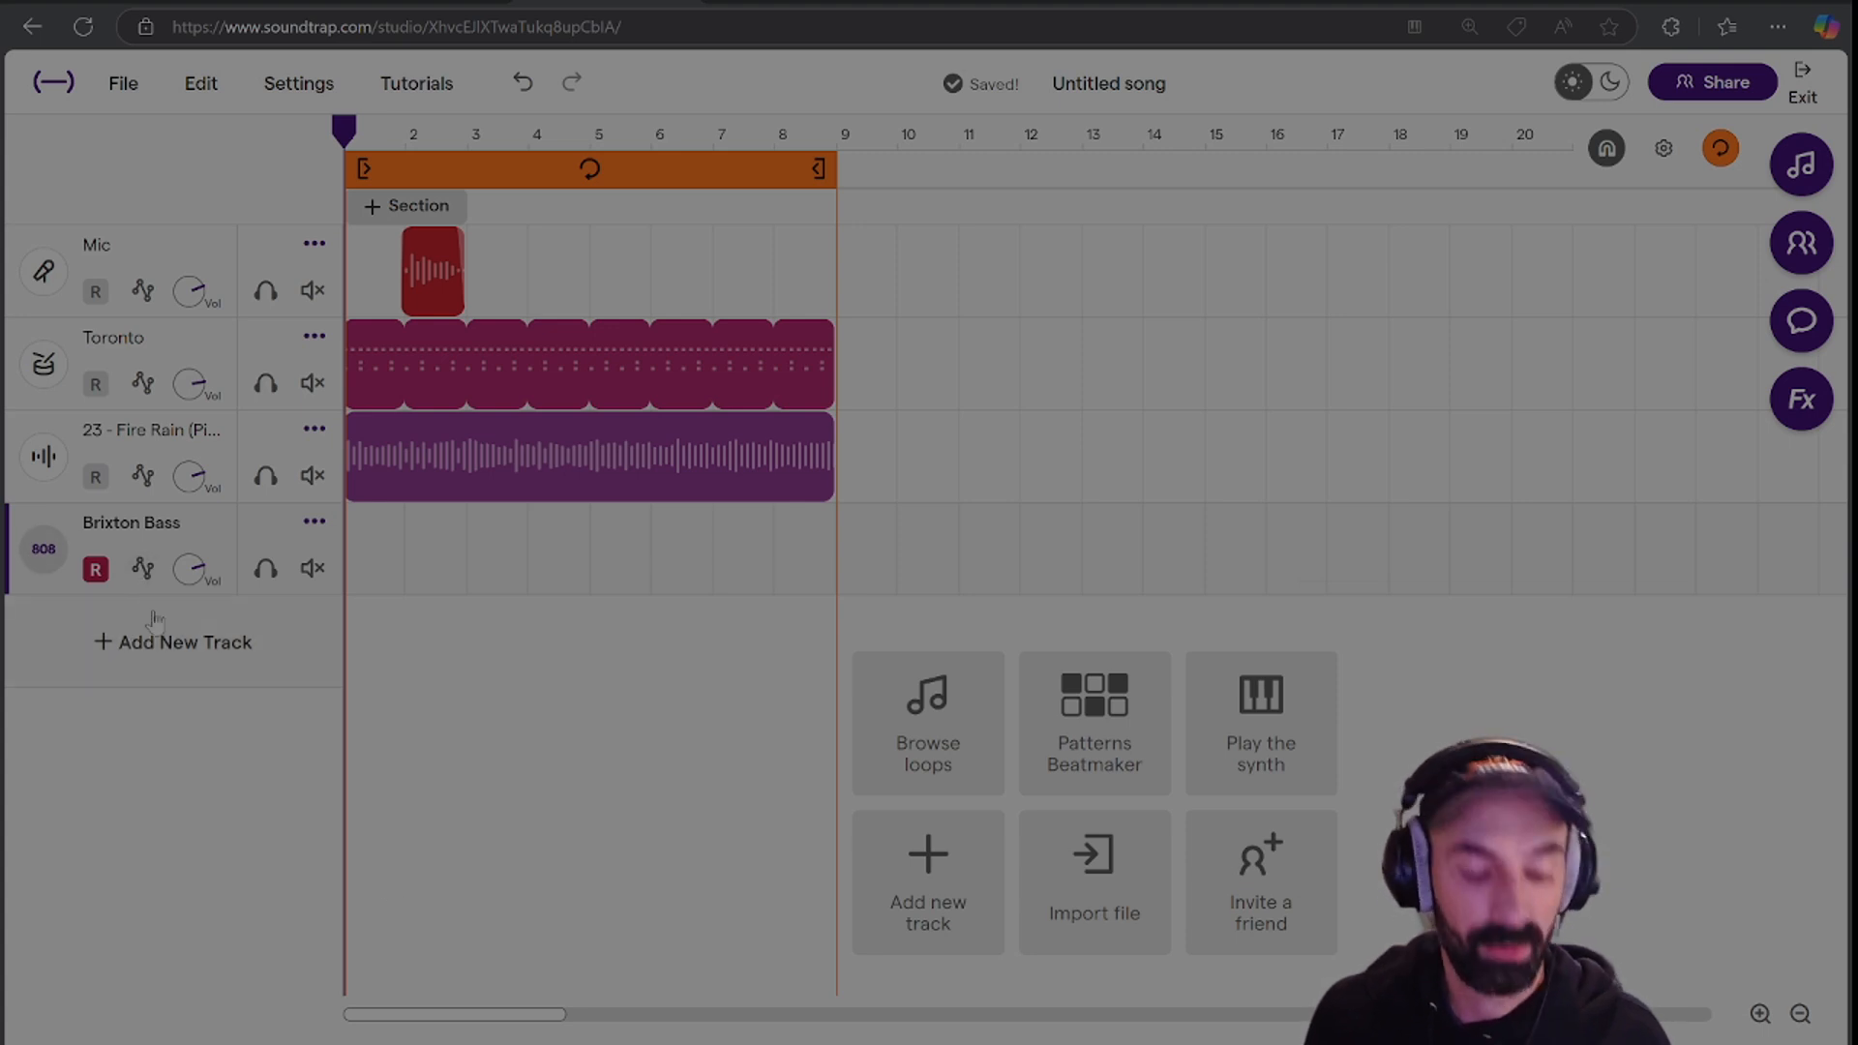
pyautogui.hotkey('ctrl', 'z')
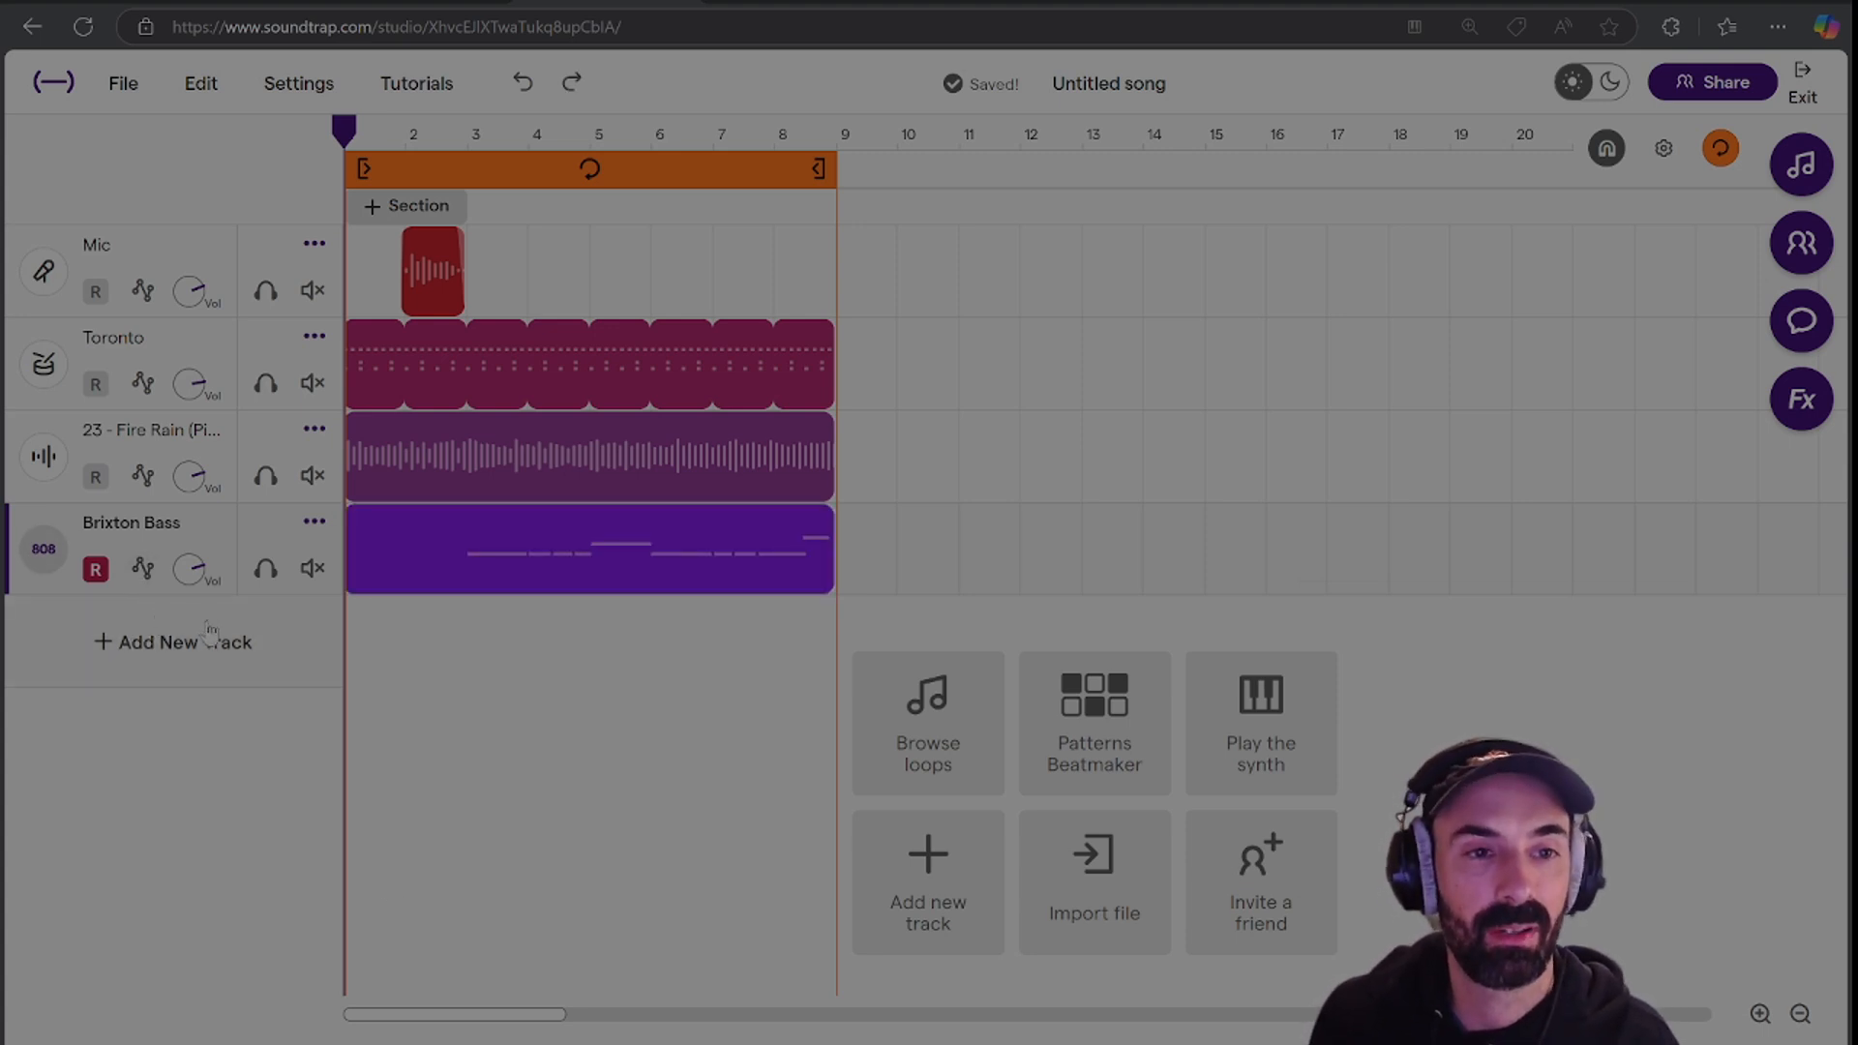
# Disarm recording on the Brixton Bass track and add a new Orchestral track.
pyautogui.click(95, 569)
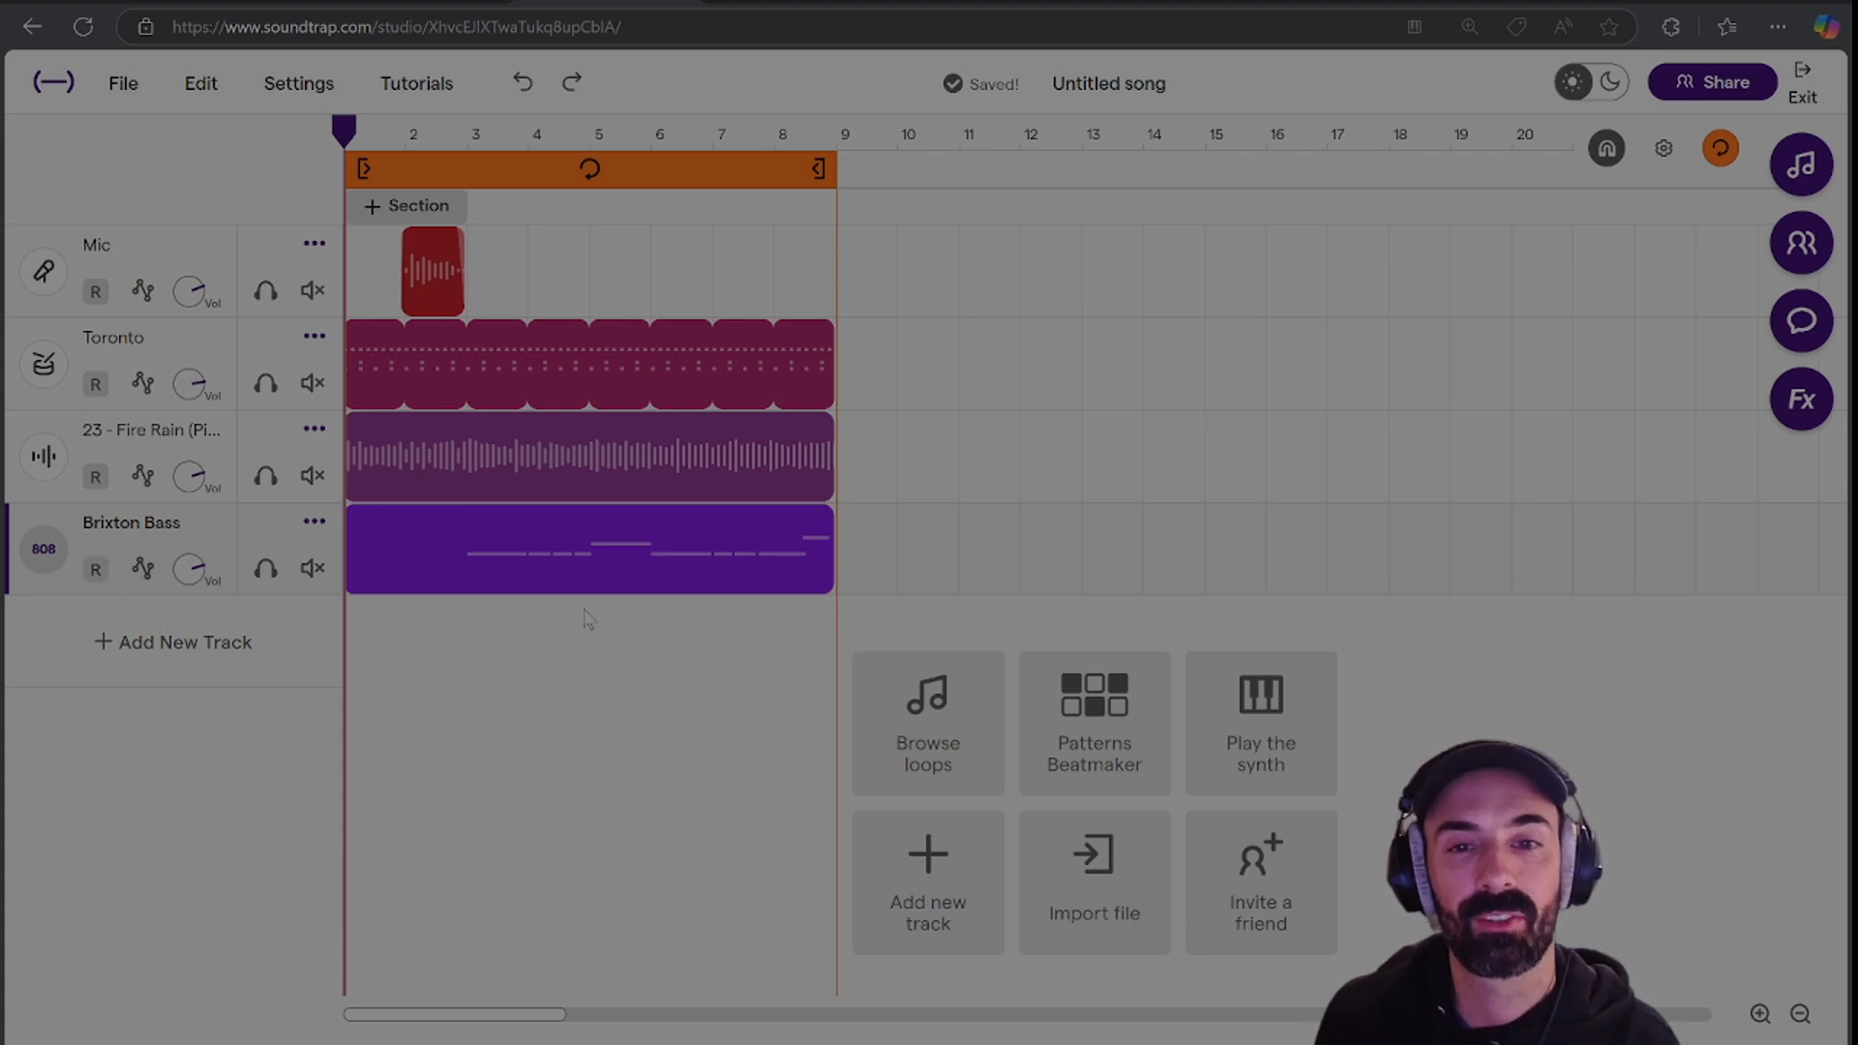
pyautogui.click(150, 644)
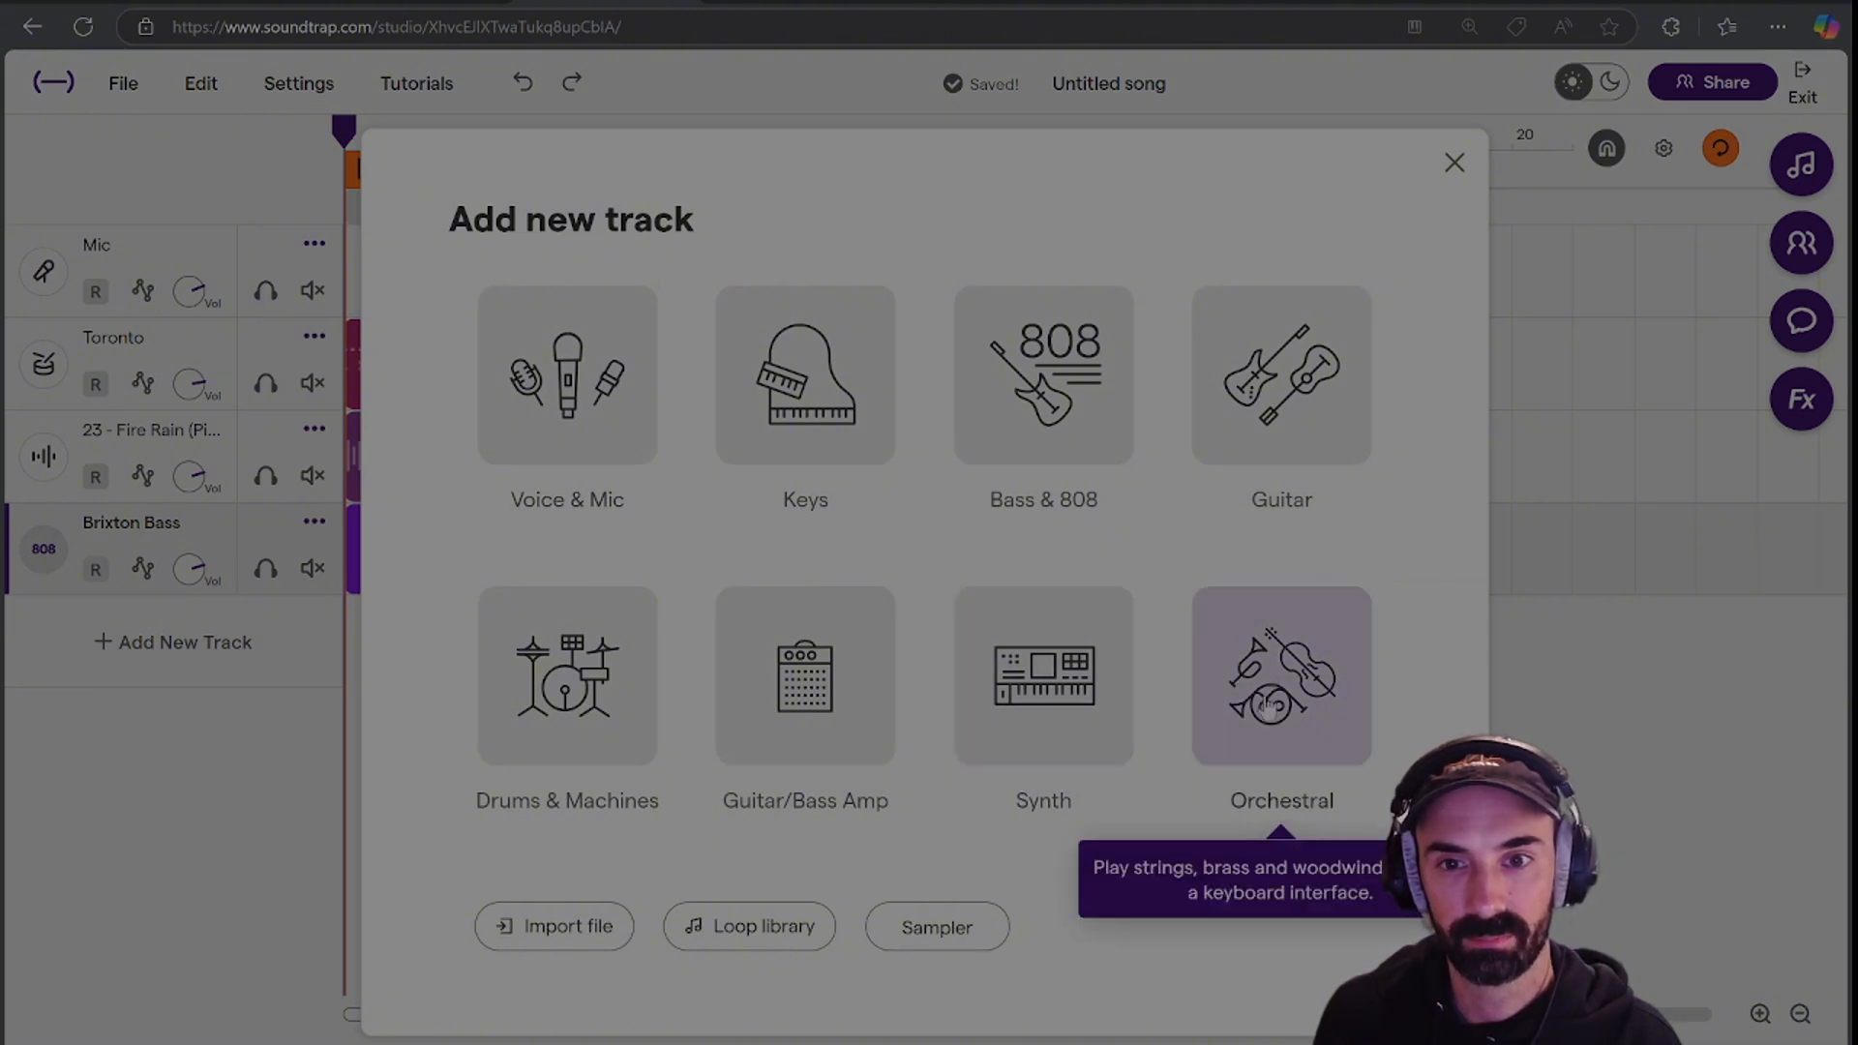
pyautogui.click(1314, 732)
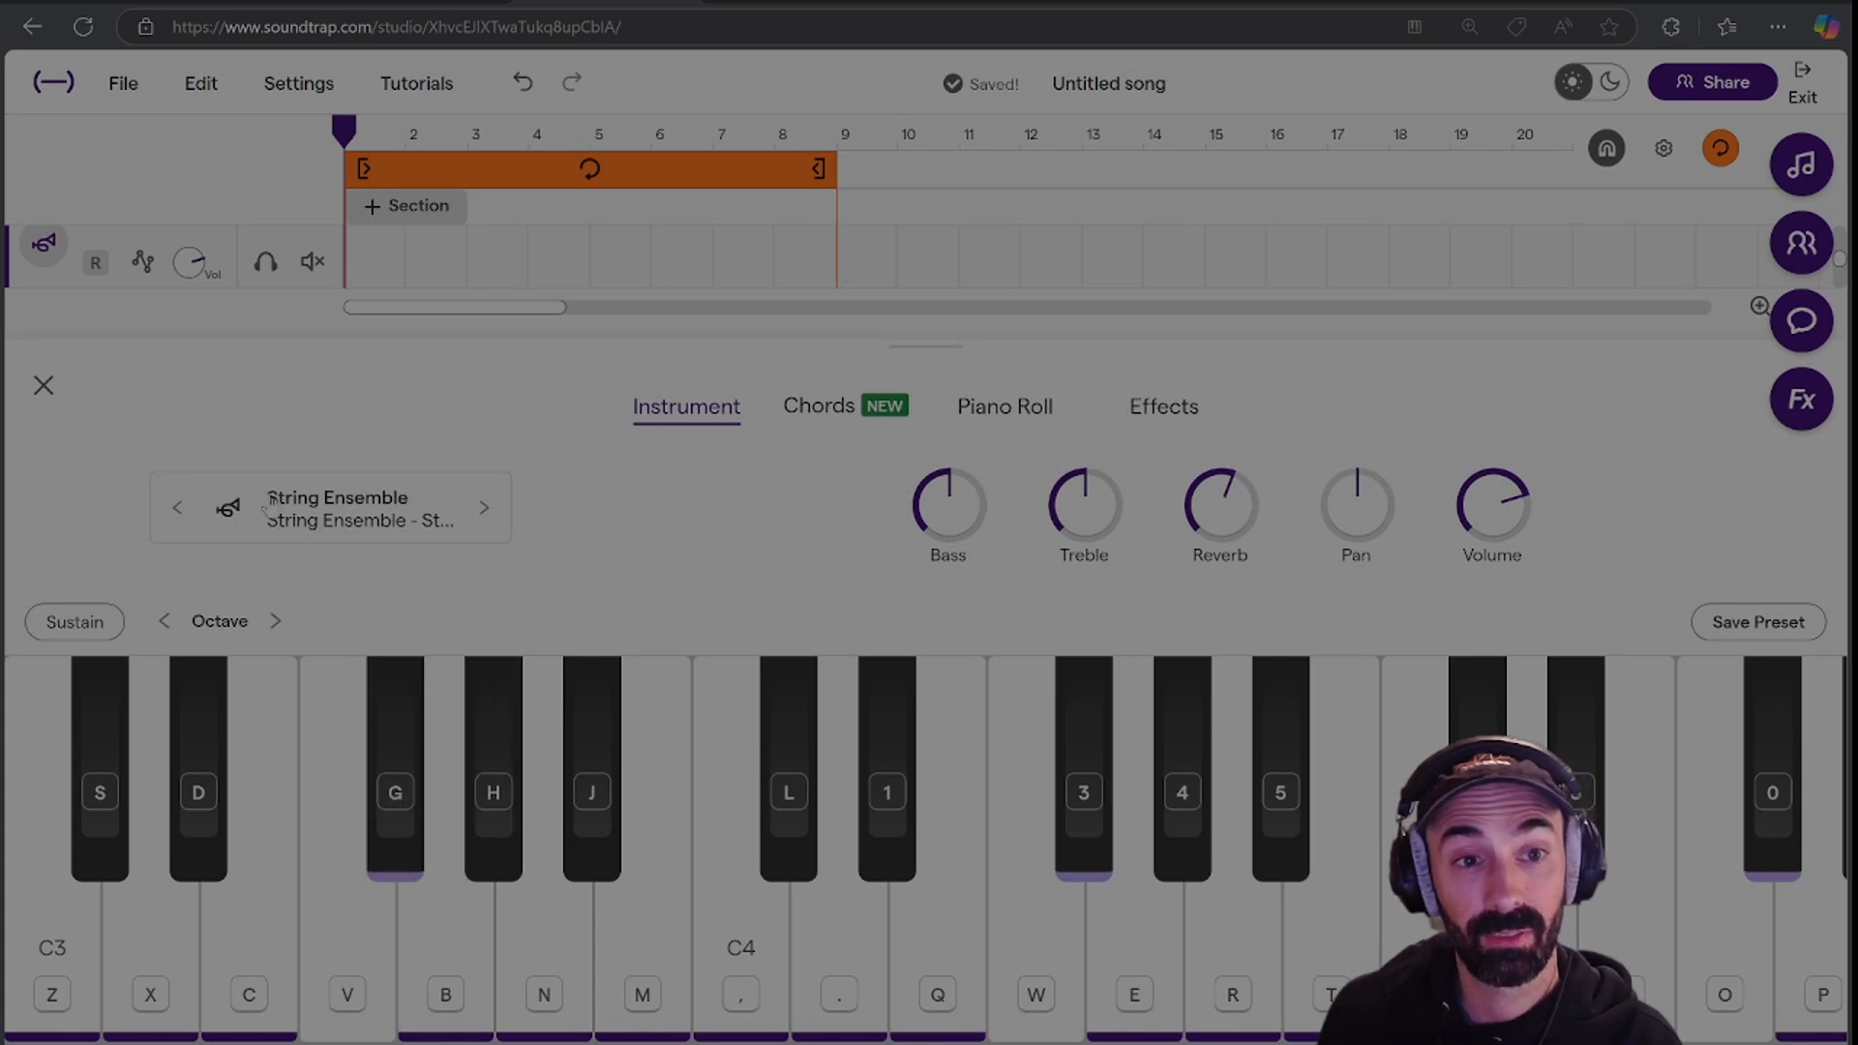
# Audition the String Ensemble preset by playing single notes and chords such as C-E-G and E-G-B.
pyautogui.click(223, 948)
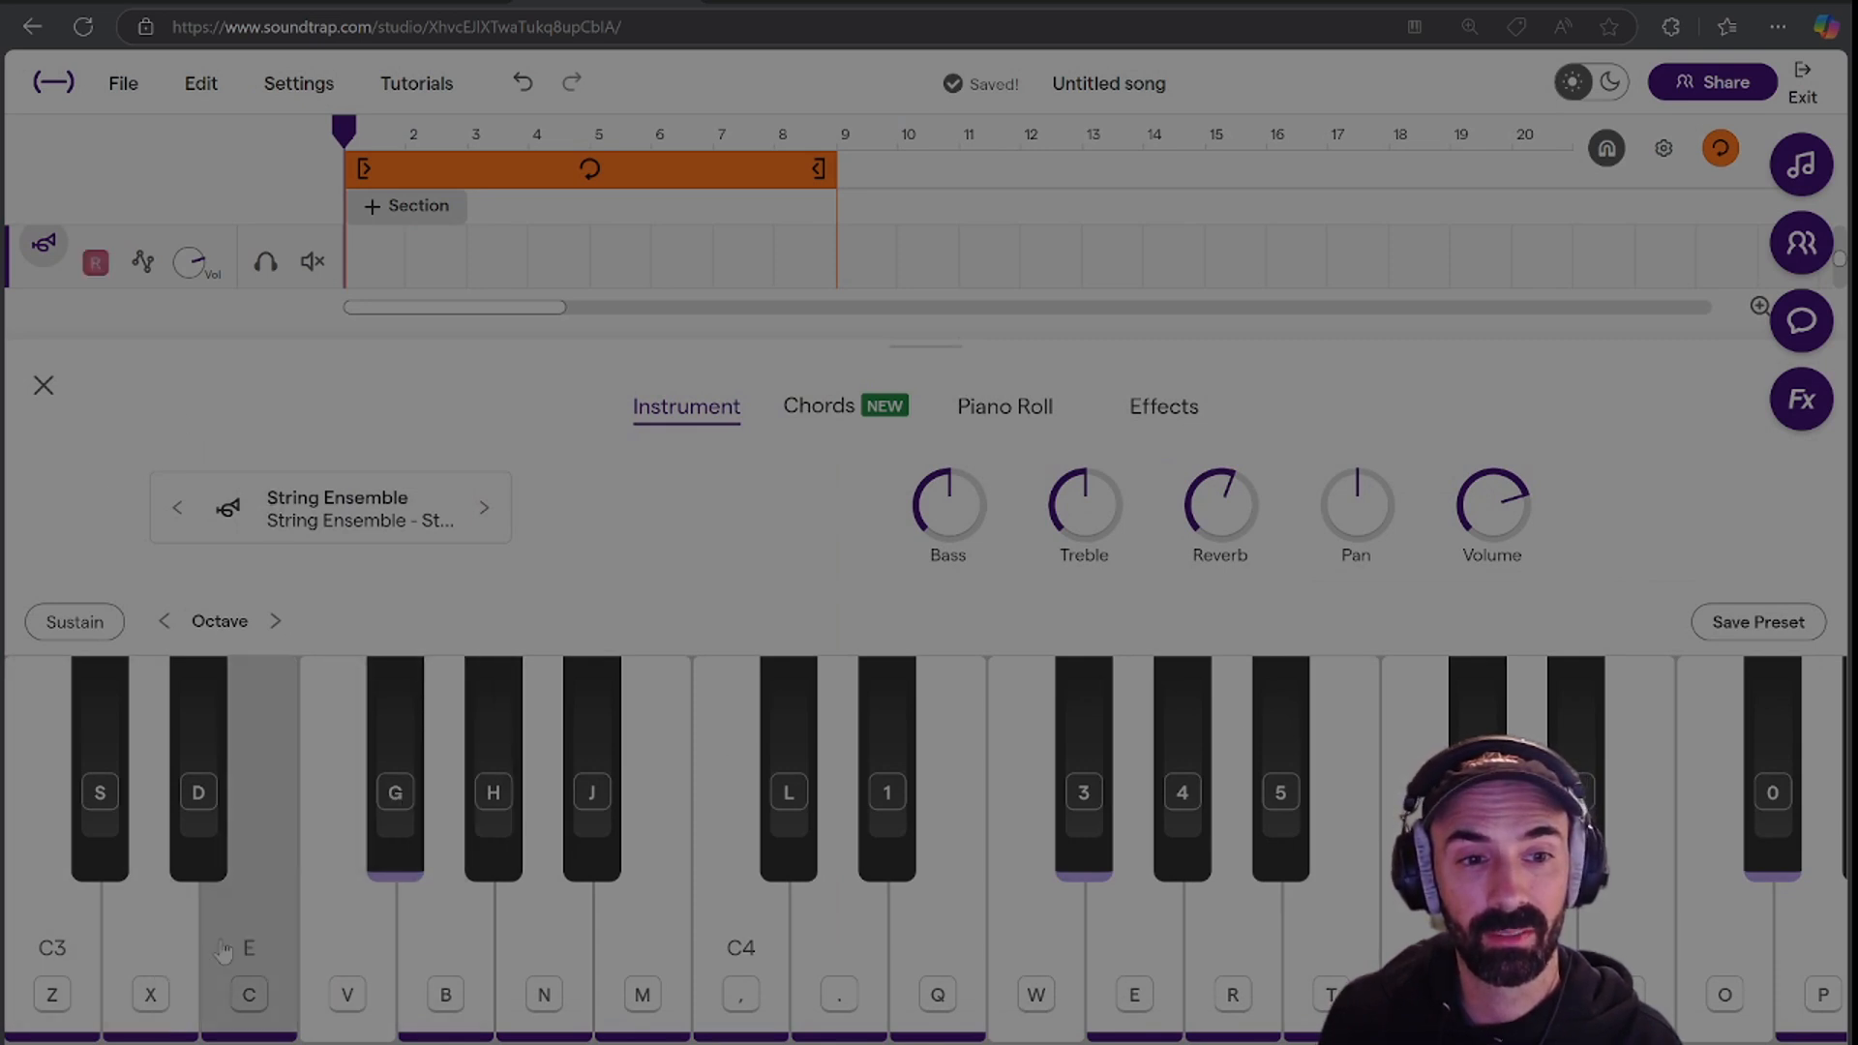
pyautogui.click(309, 937)
pyautogui.click(417, 918)
pyautogui.click(417, 920)
pyautogui.click(342, 922)
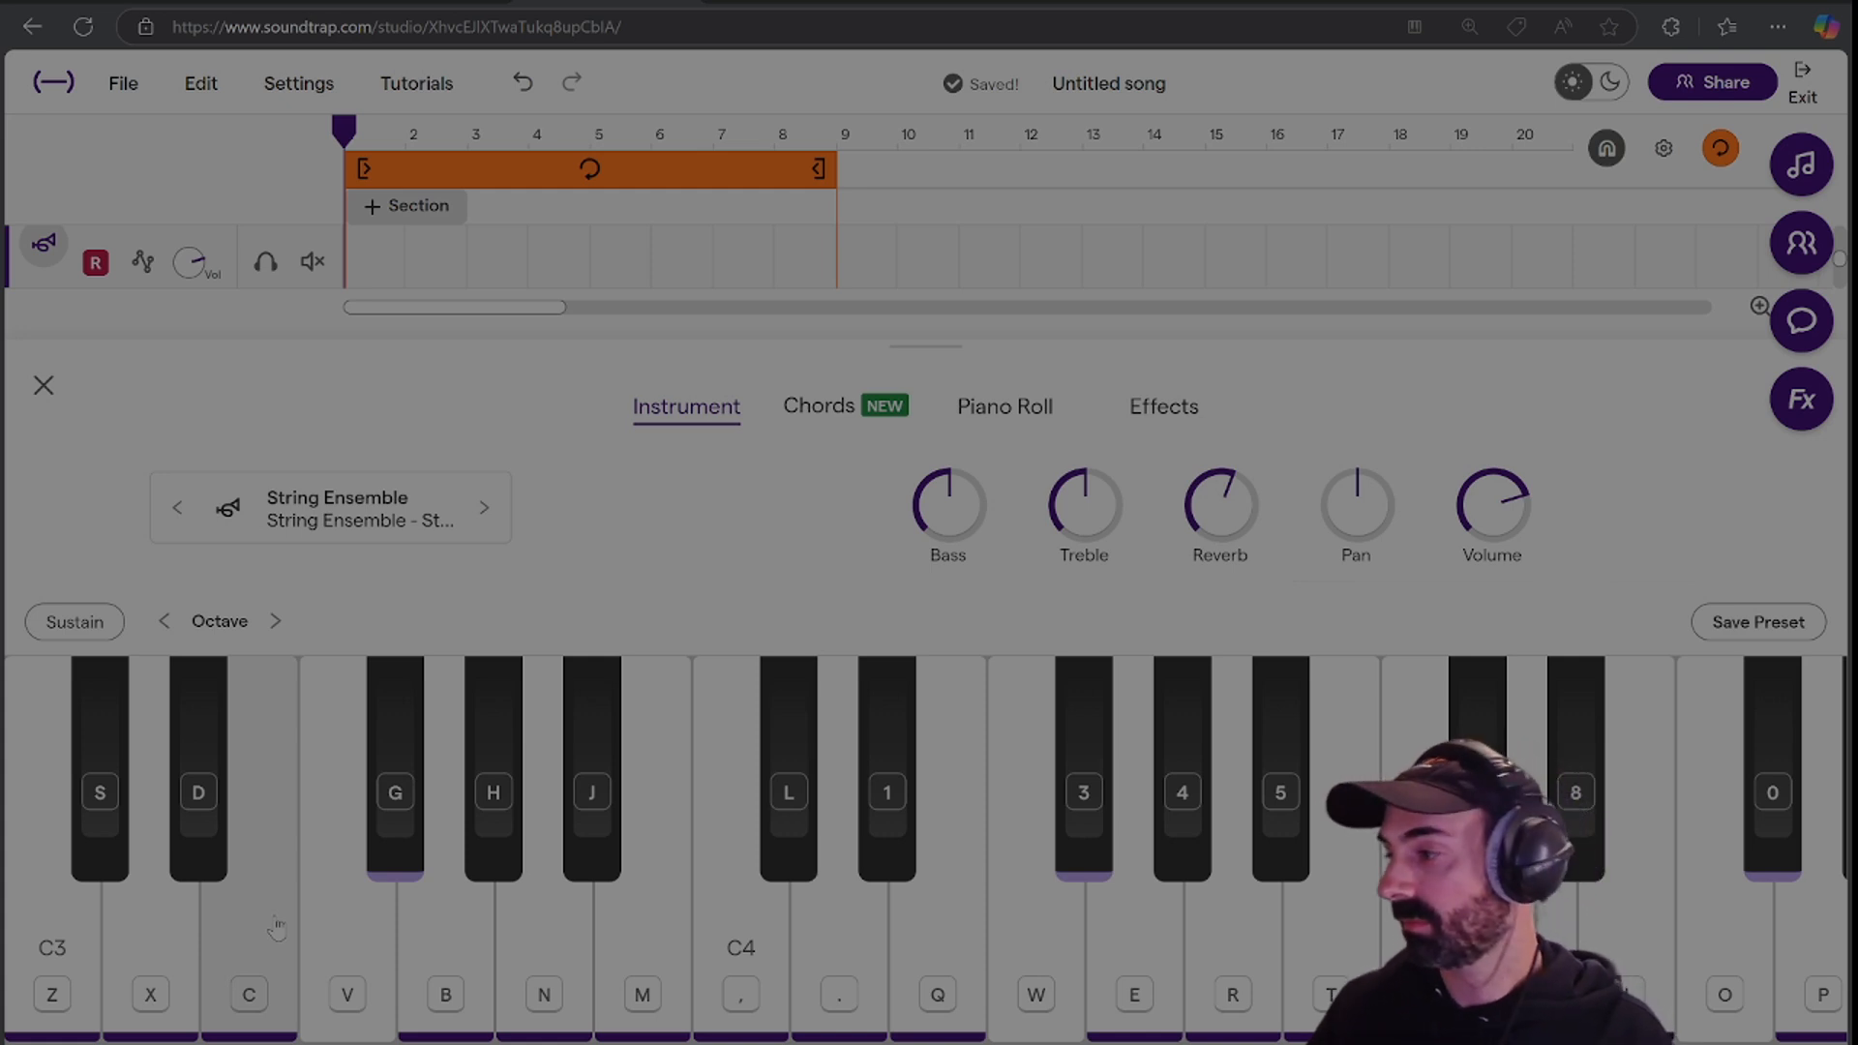
pyautogui.press('z')
pyautogui.press('c')
pyautogui.press('b')
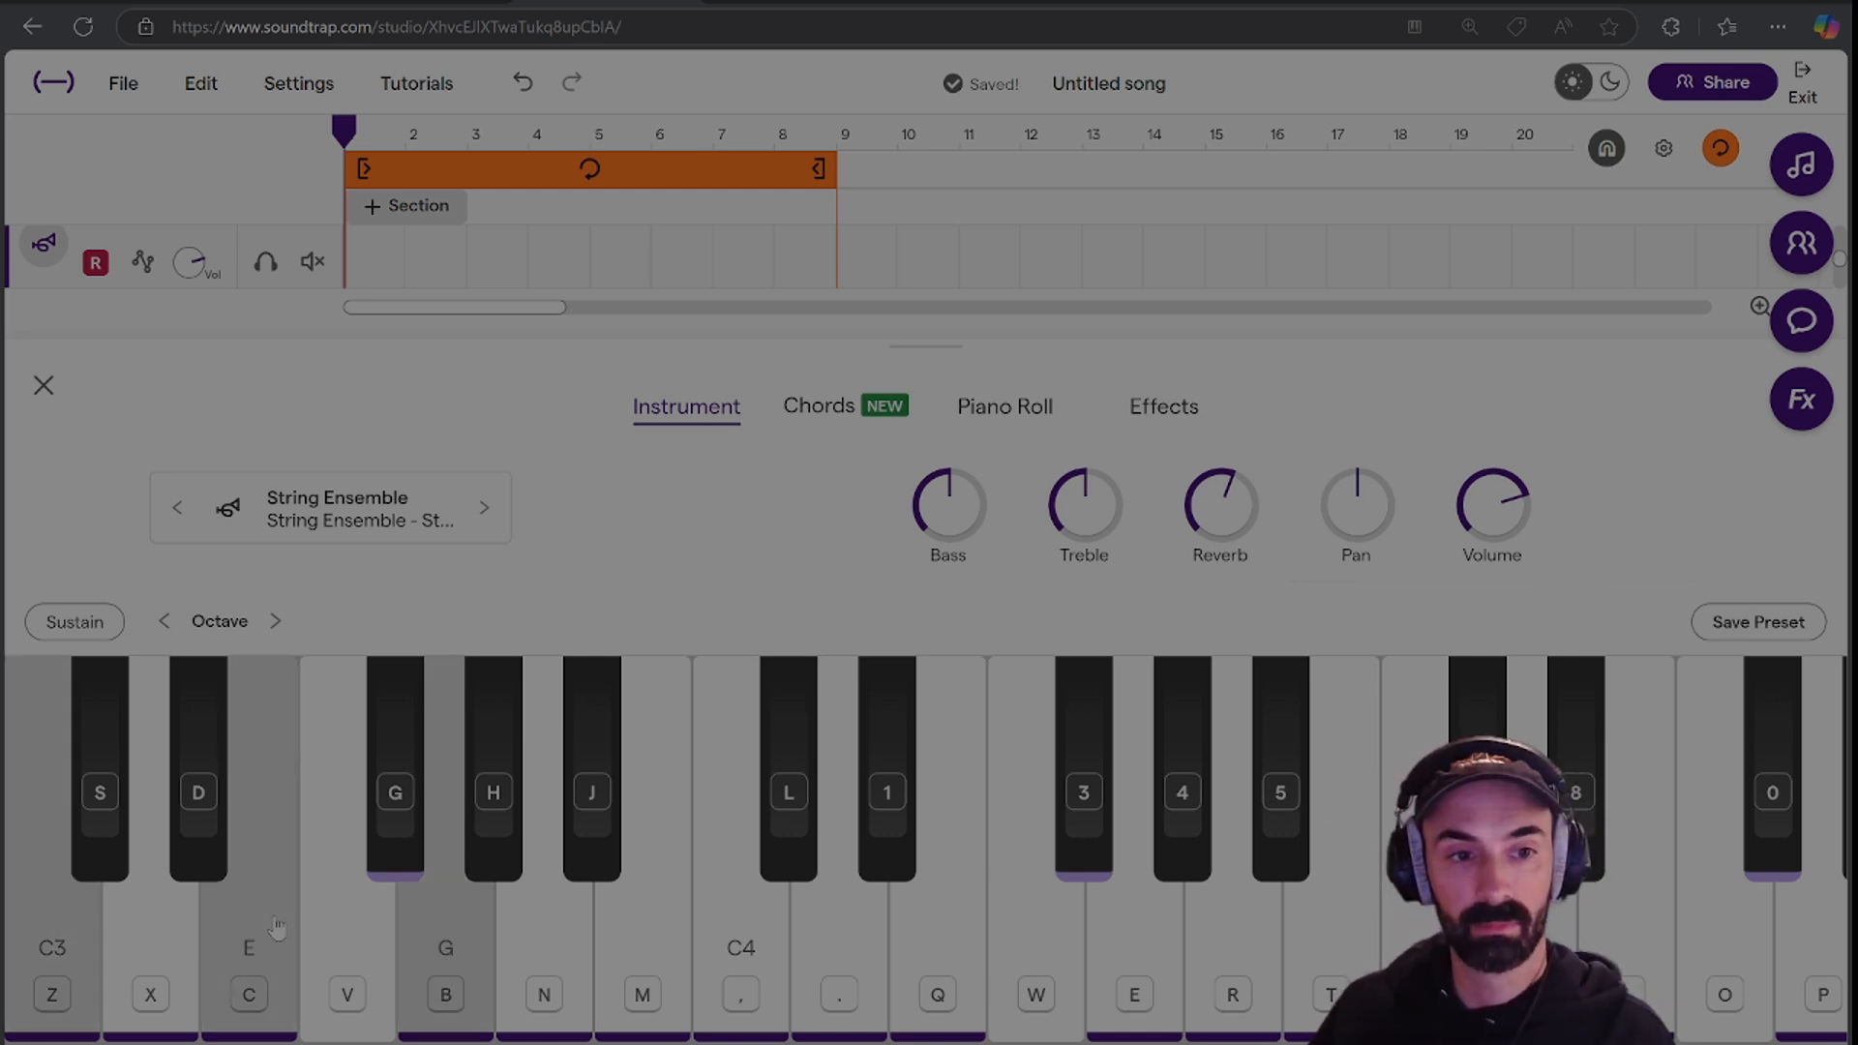
pyautogui.press('c')
pyautogui.press('m')
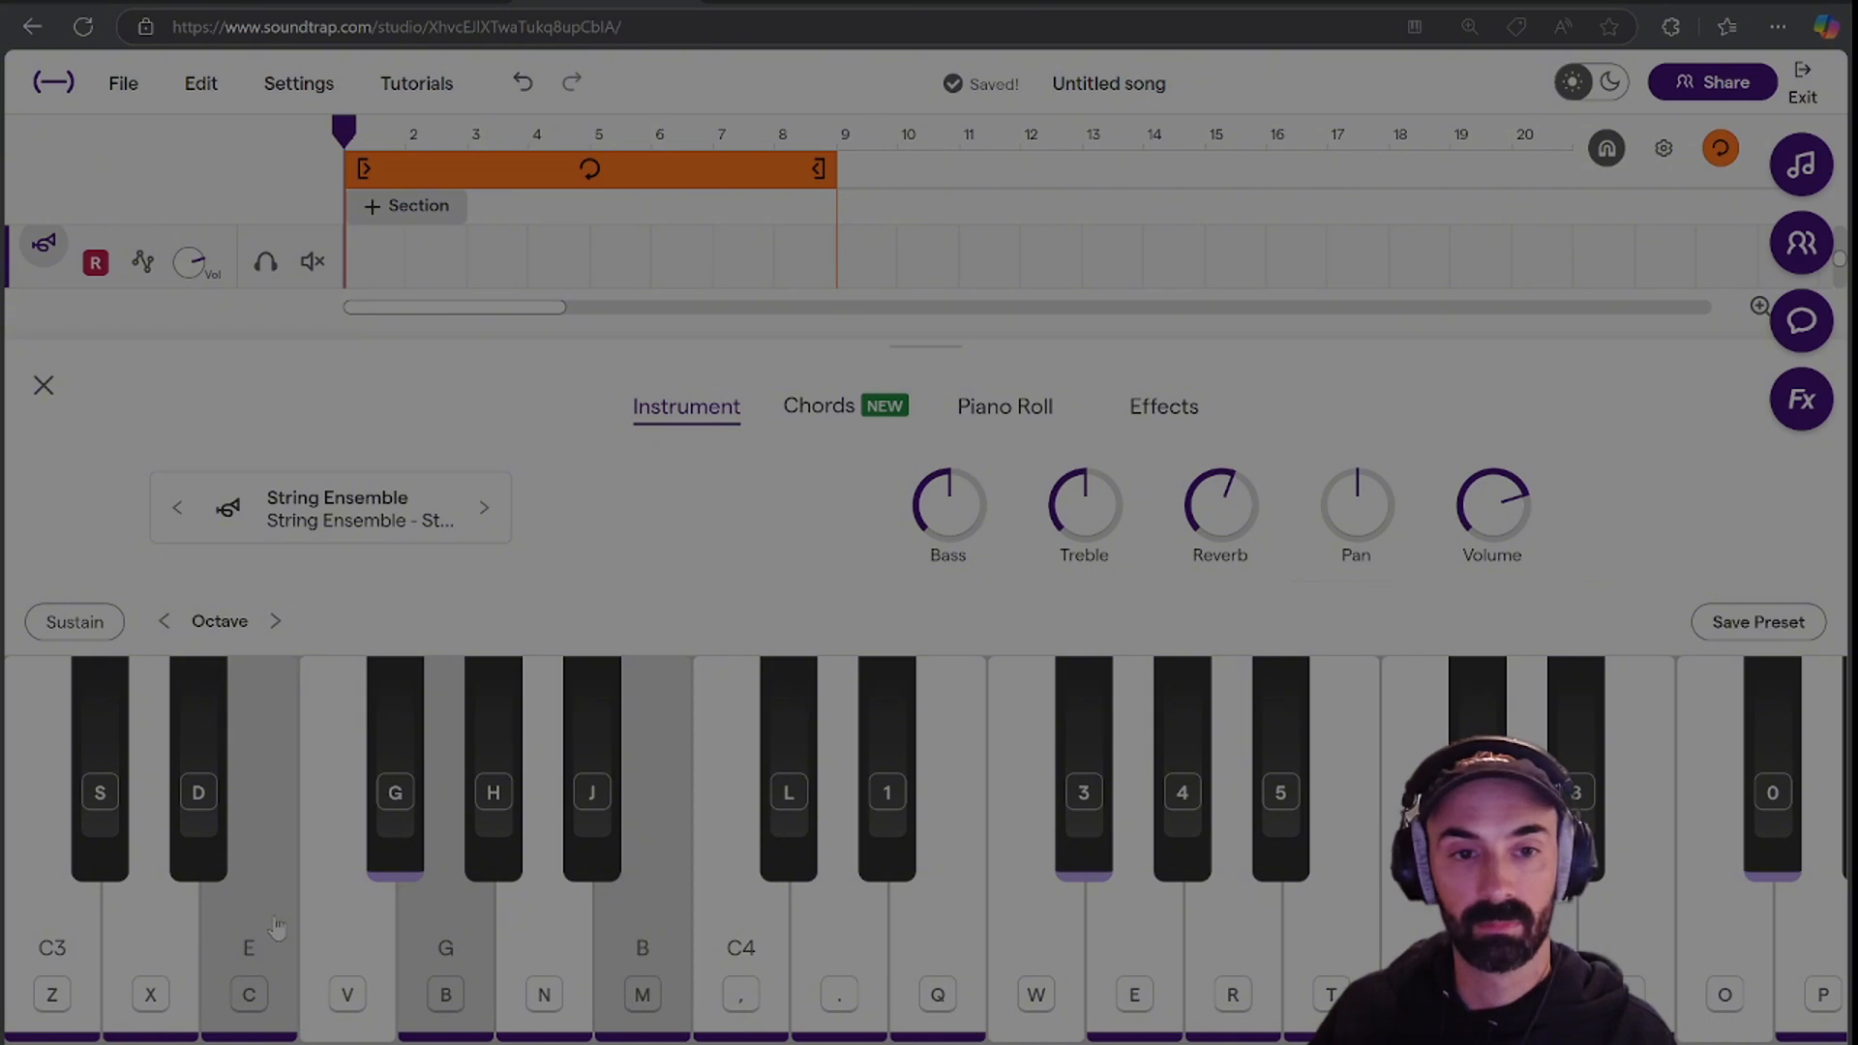
pyautogui.press('c')
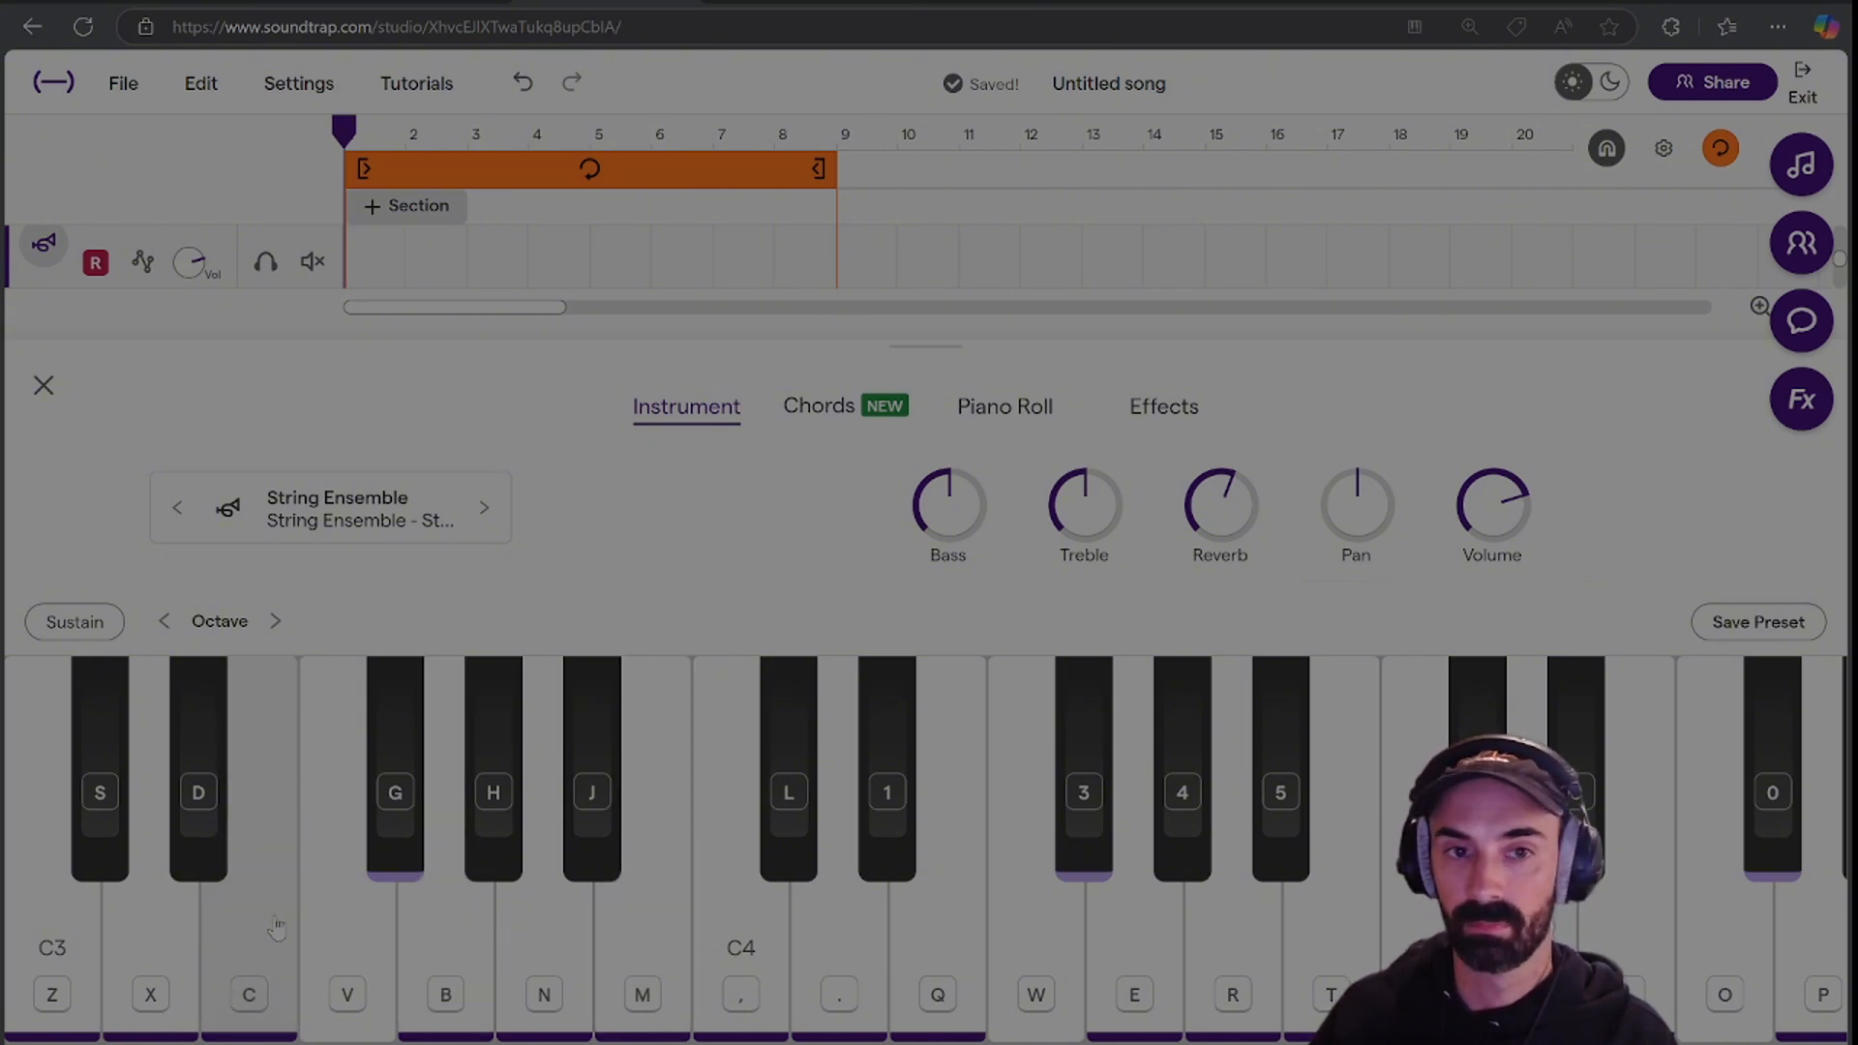
# Try the Studio Quartet pizzicato preset on the orchestral track by playing short patterns around E, G and B.
pyautogui.click(483, 505)
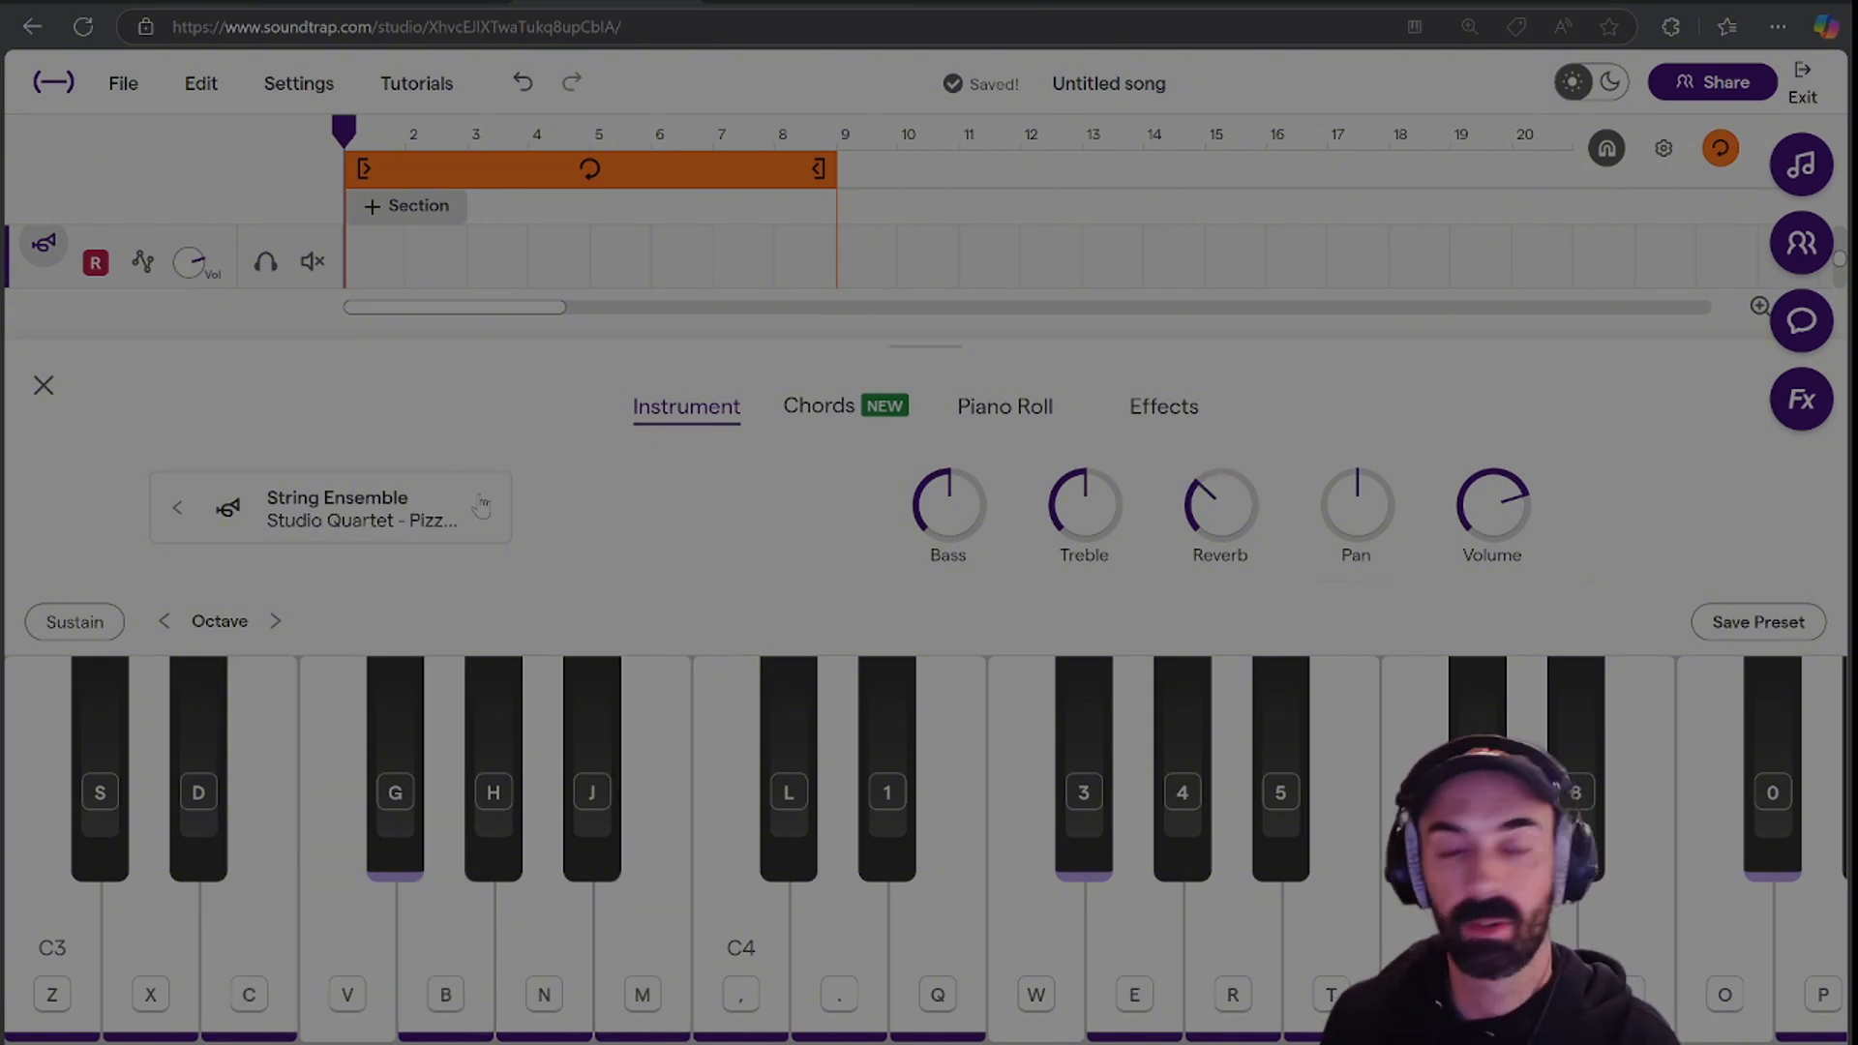
pyautogui.press('x')
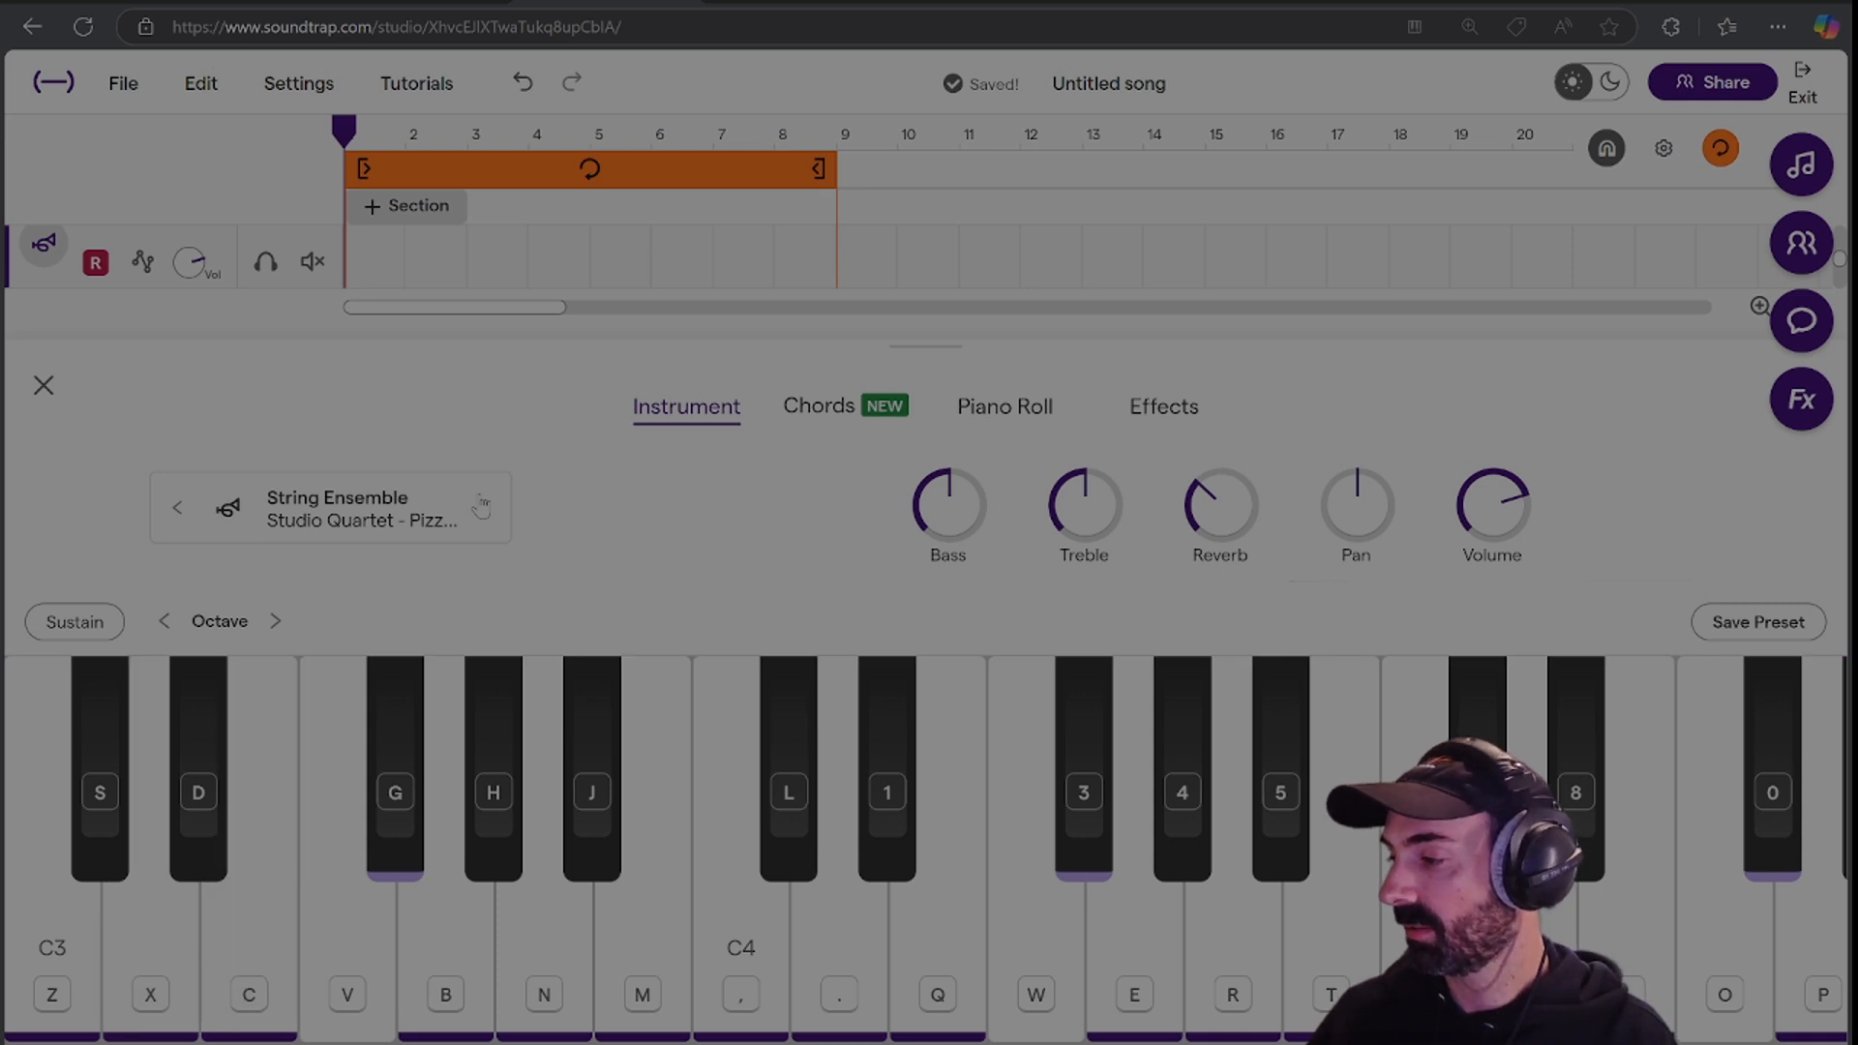
pyautogui.press('c')
pyautogui.press('b')
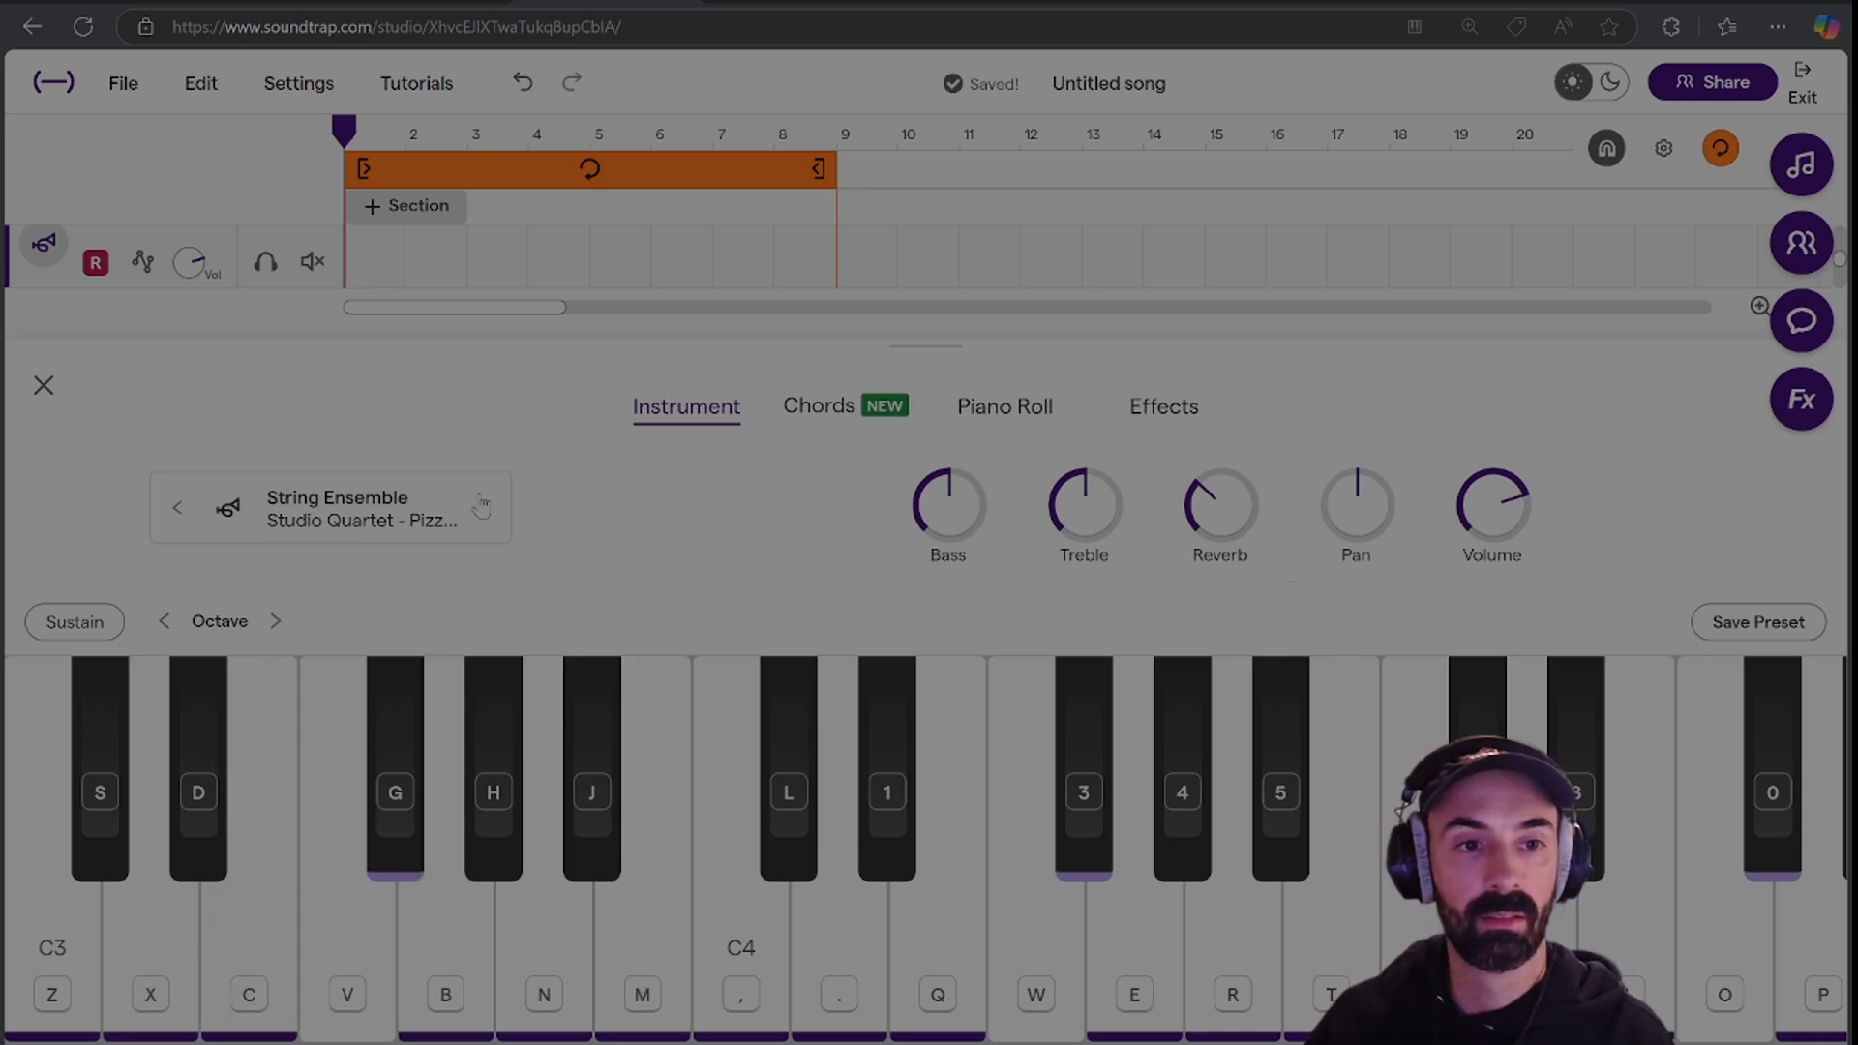
pyautogui.press('c')
pyautogui.press('m')
pyautogui.press('b')
pyautogui.press('c')
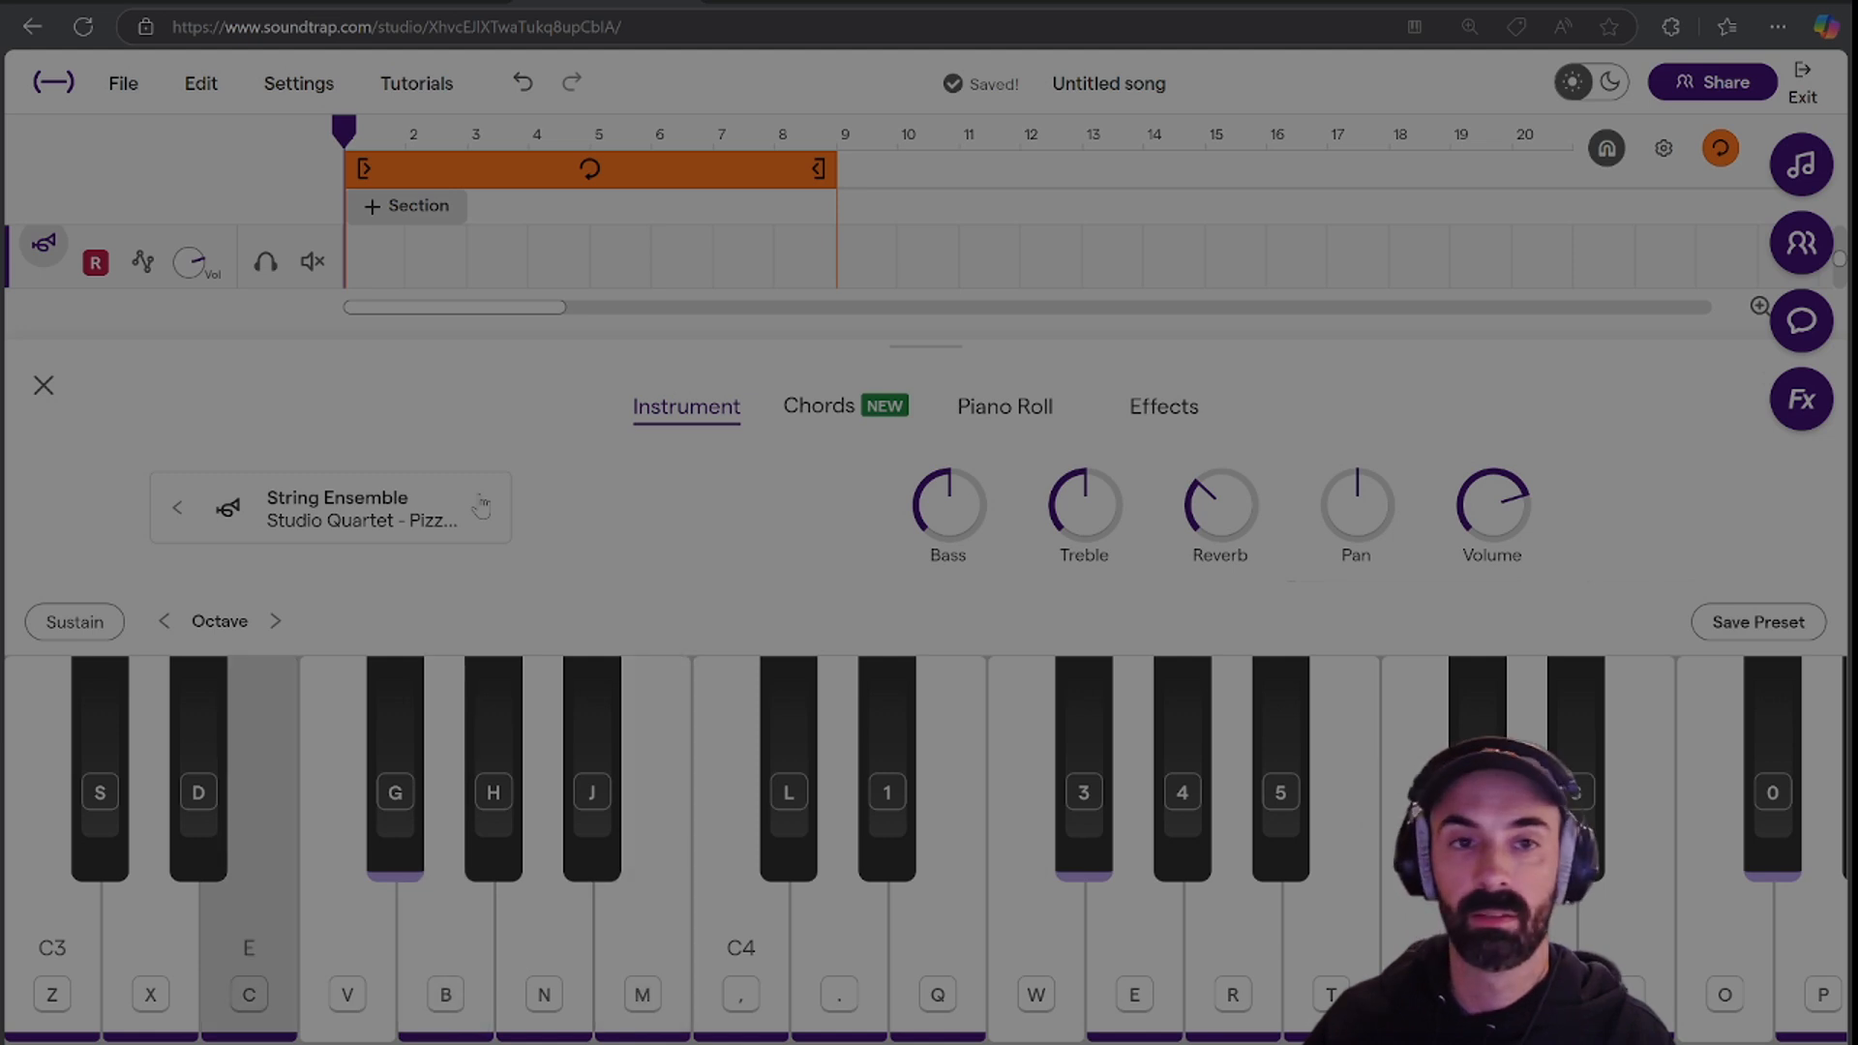
pyautogui.press('c')
pyautogui.press('b')
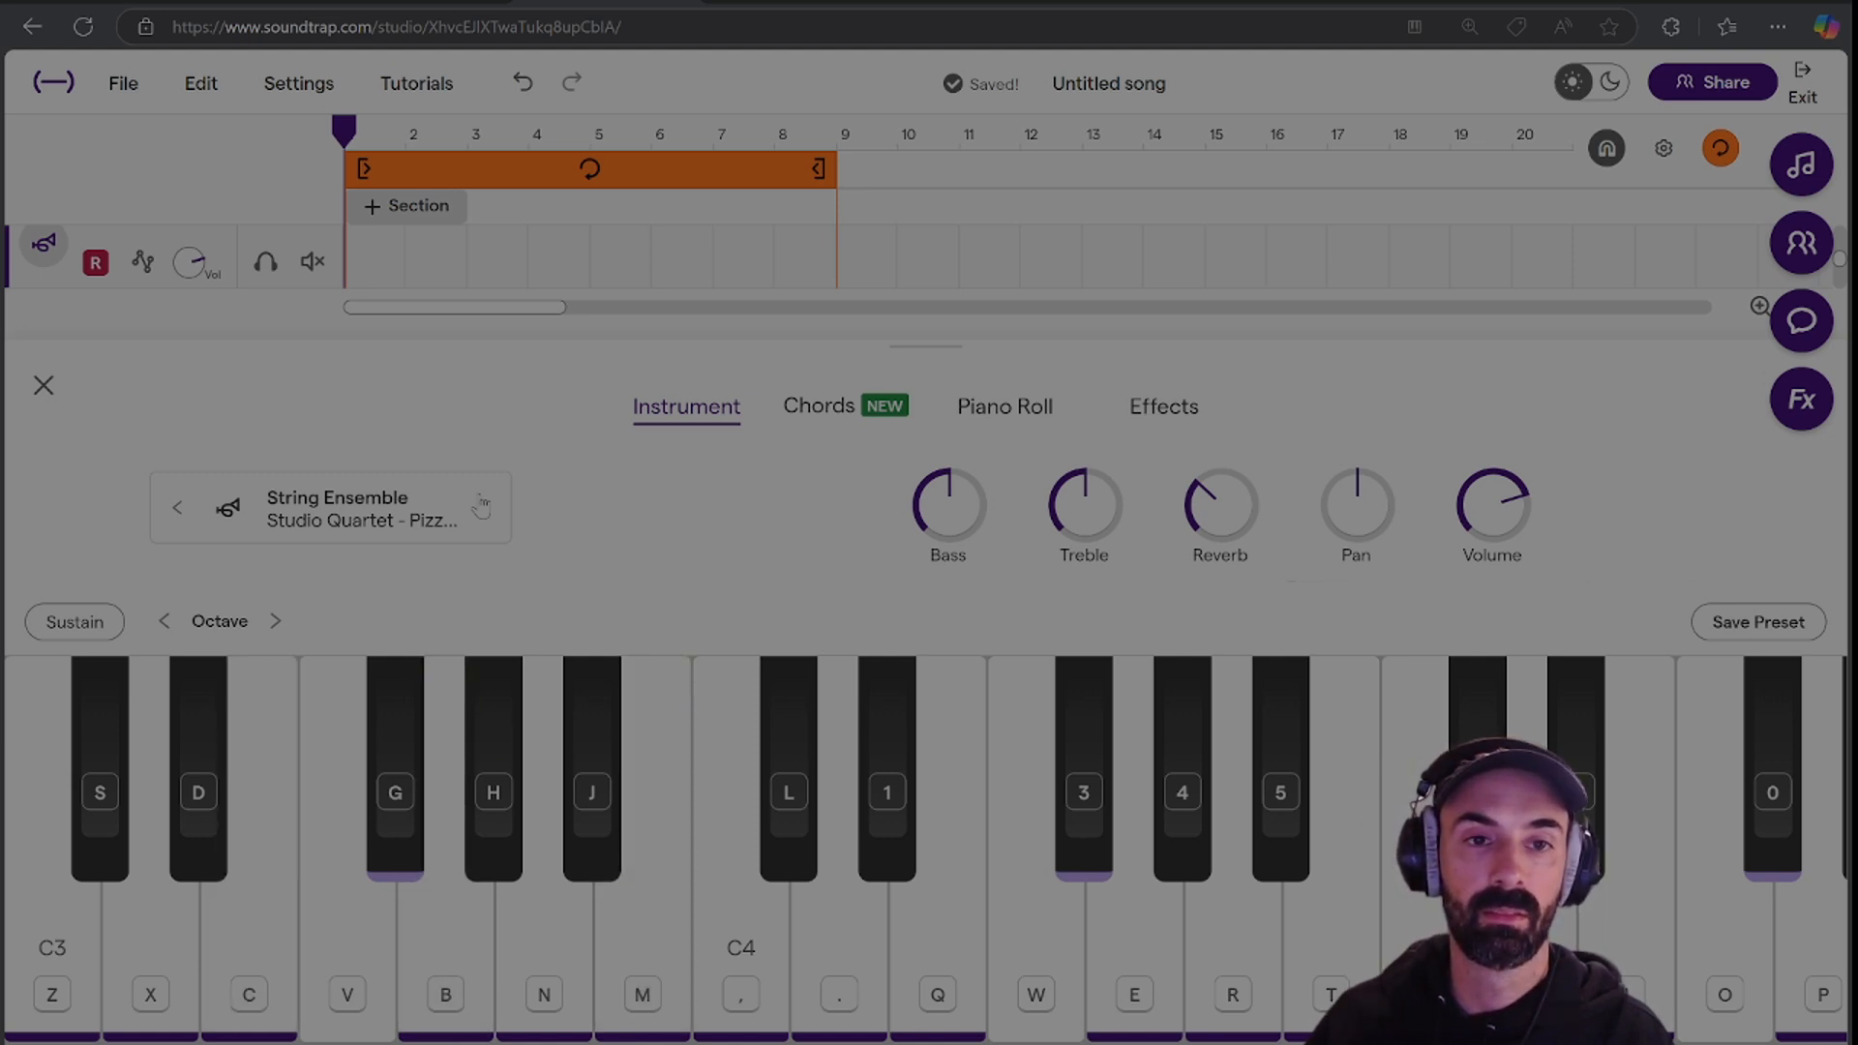
pyautogui.press('b')
pyautogui.press('b')
pyautogui.press('c')
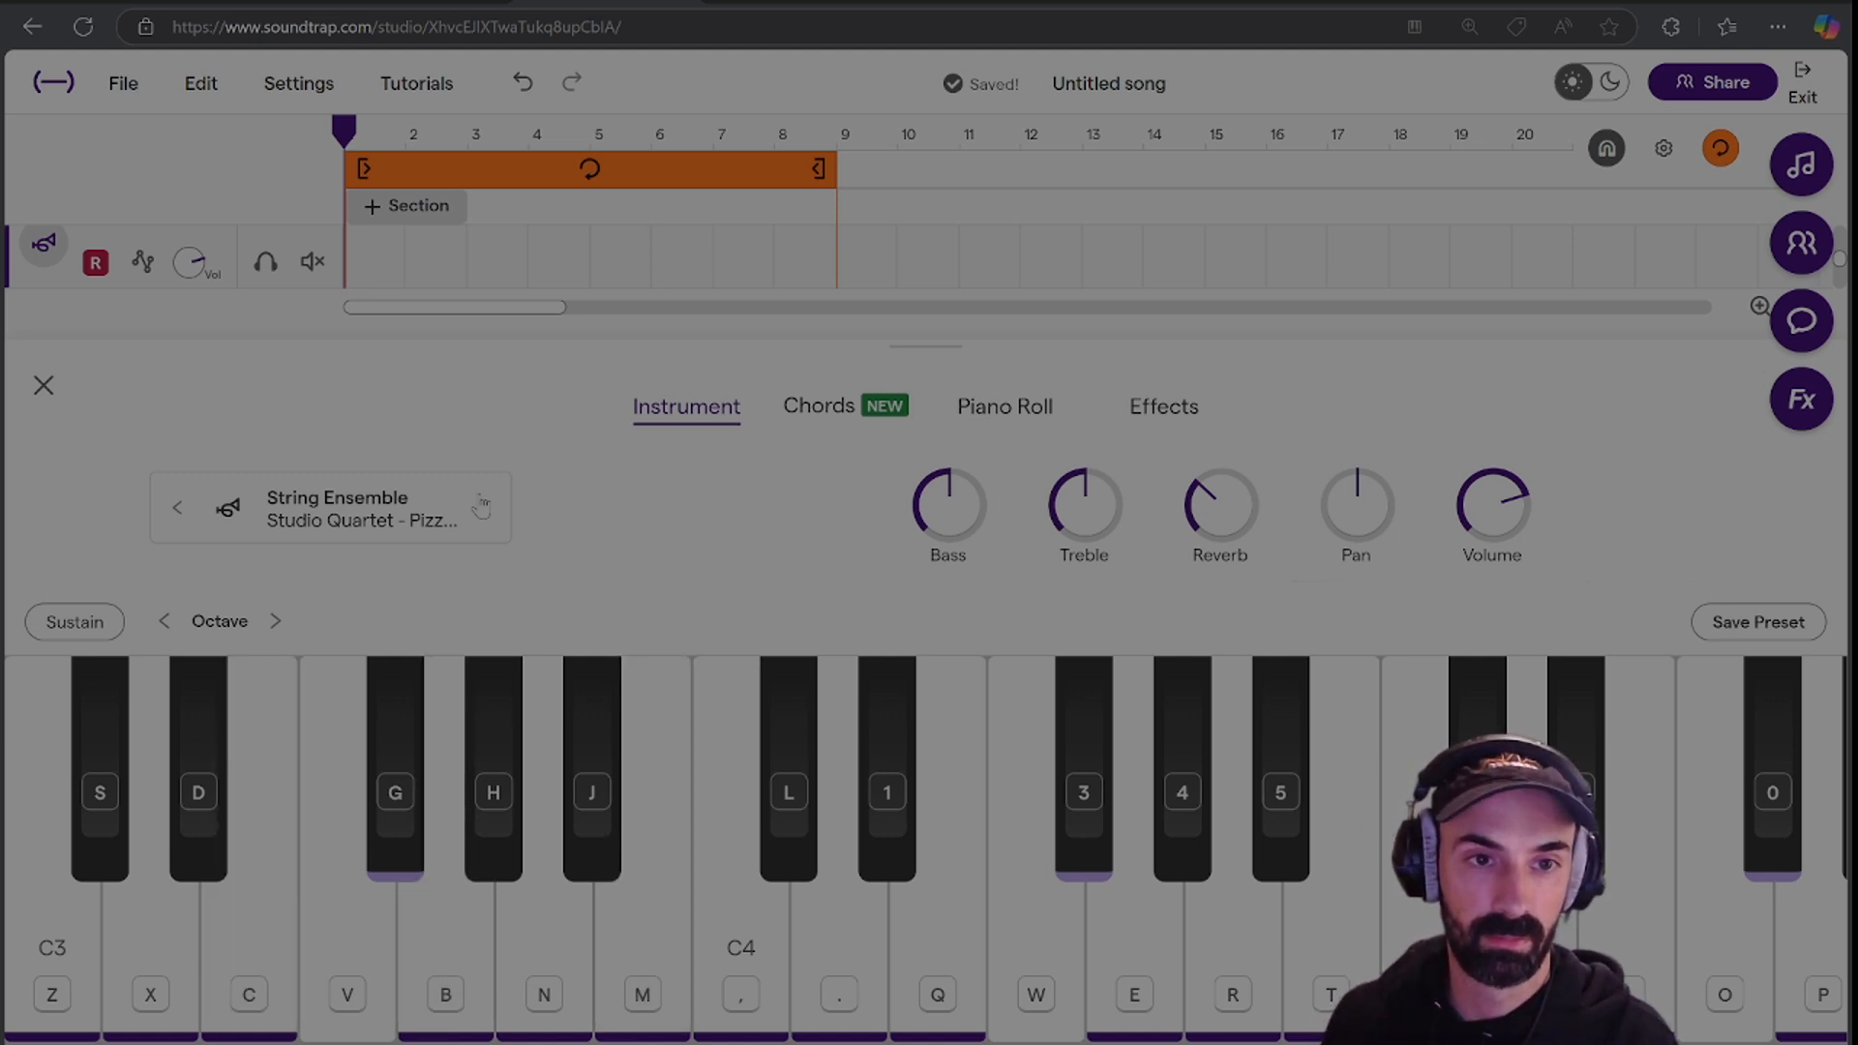
# Try the String Ensemble preset that follows Studio Quartet pizzicato by playing the notes E and G.
pyautogui.click(481, 507)
pyautogui.press('c')
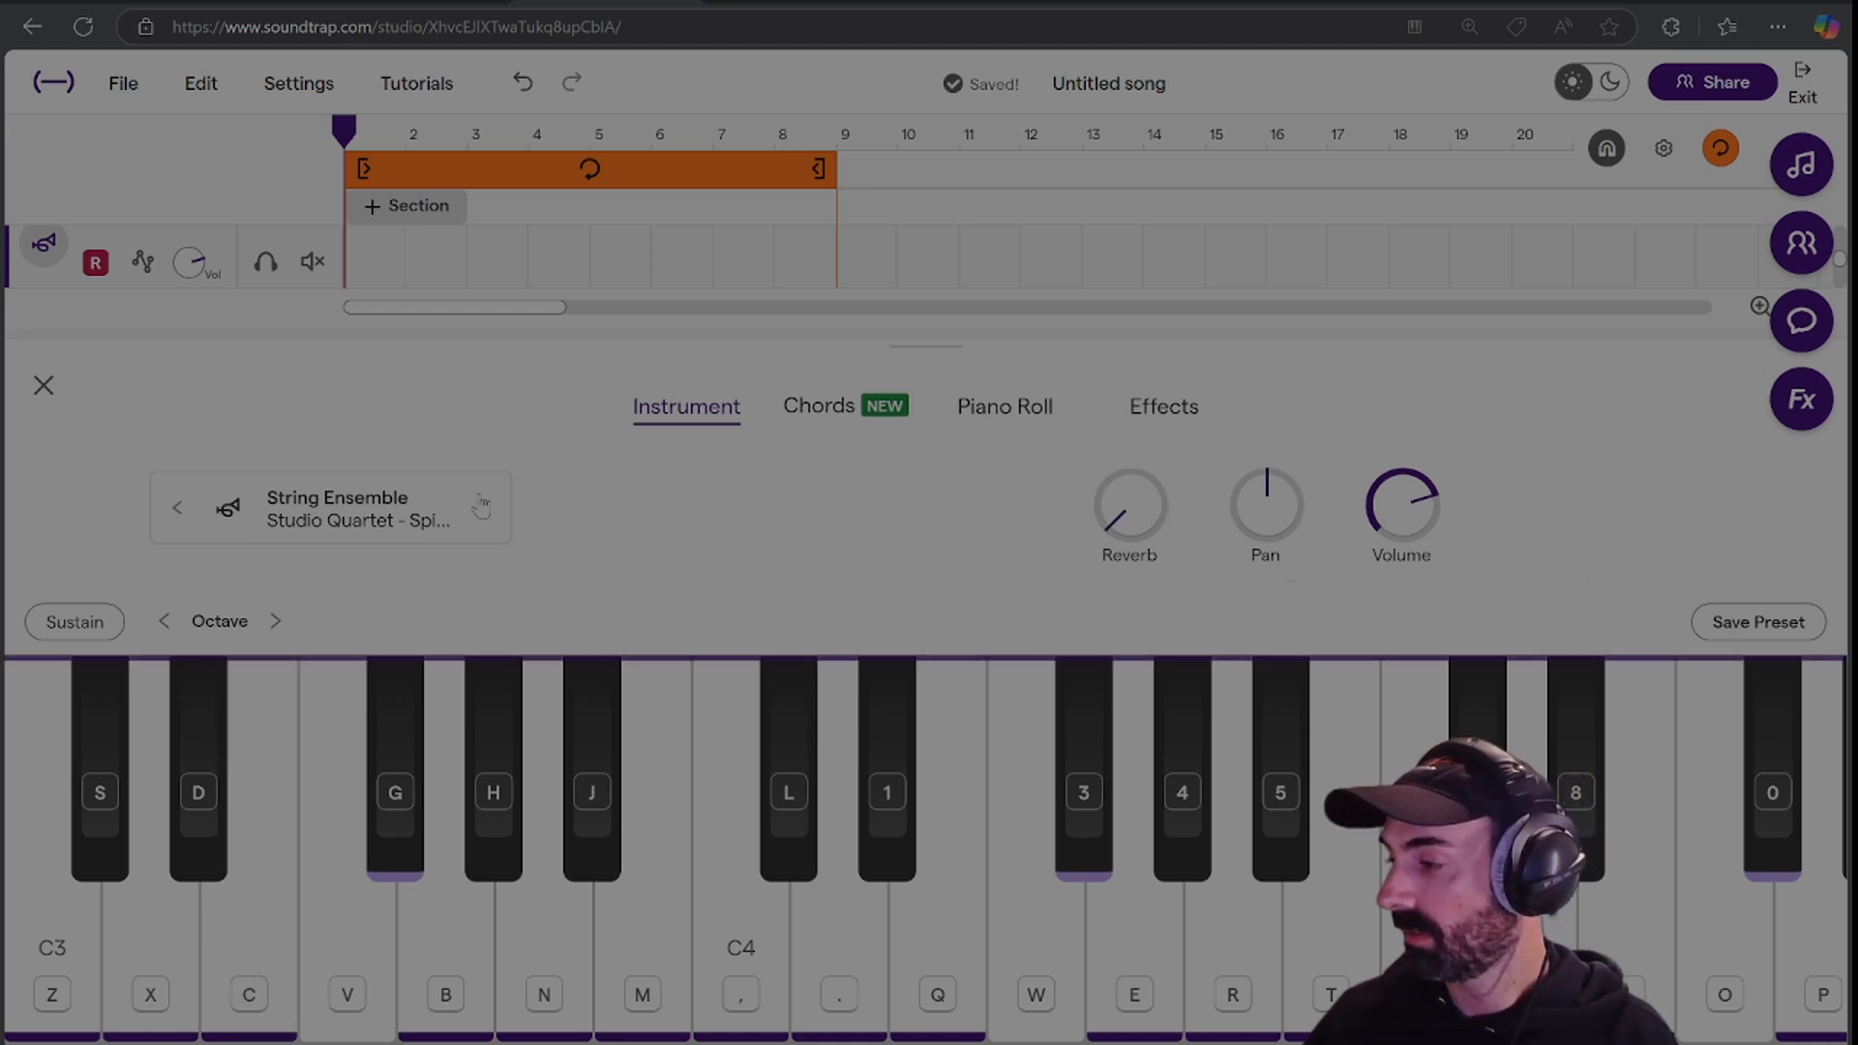
pyautogui.press('b')
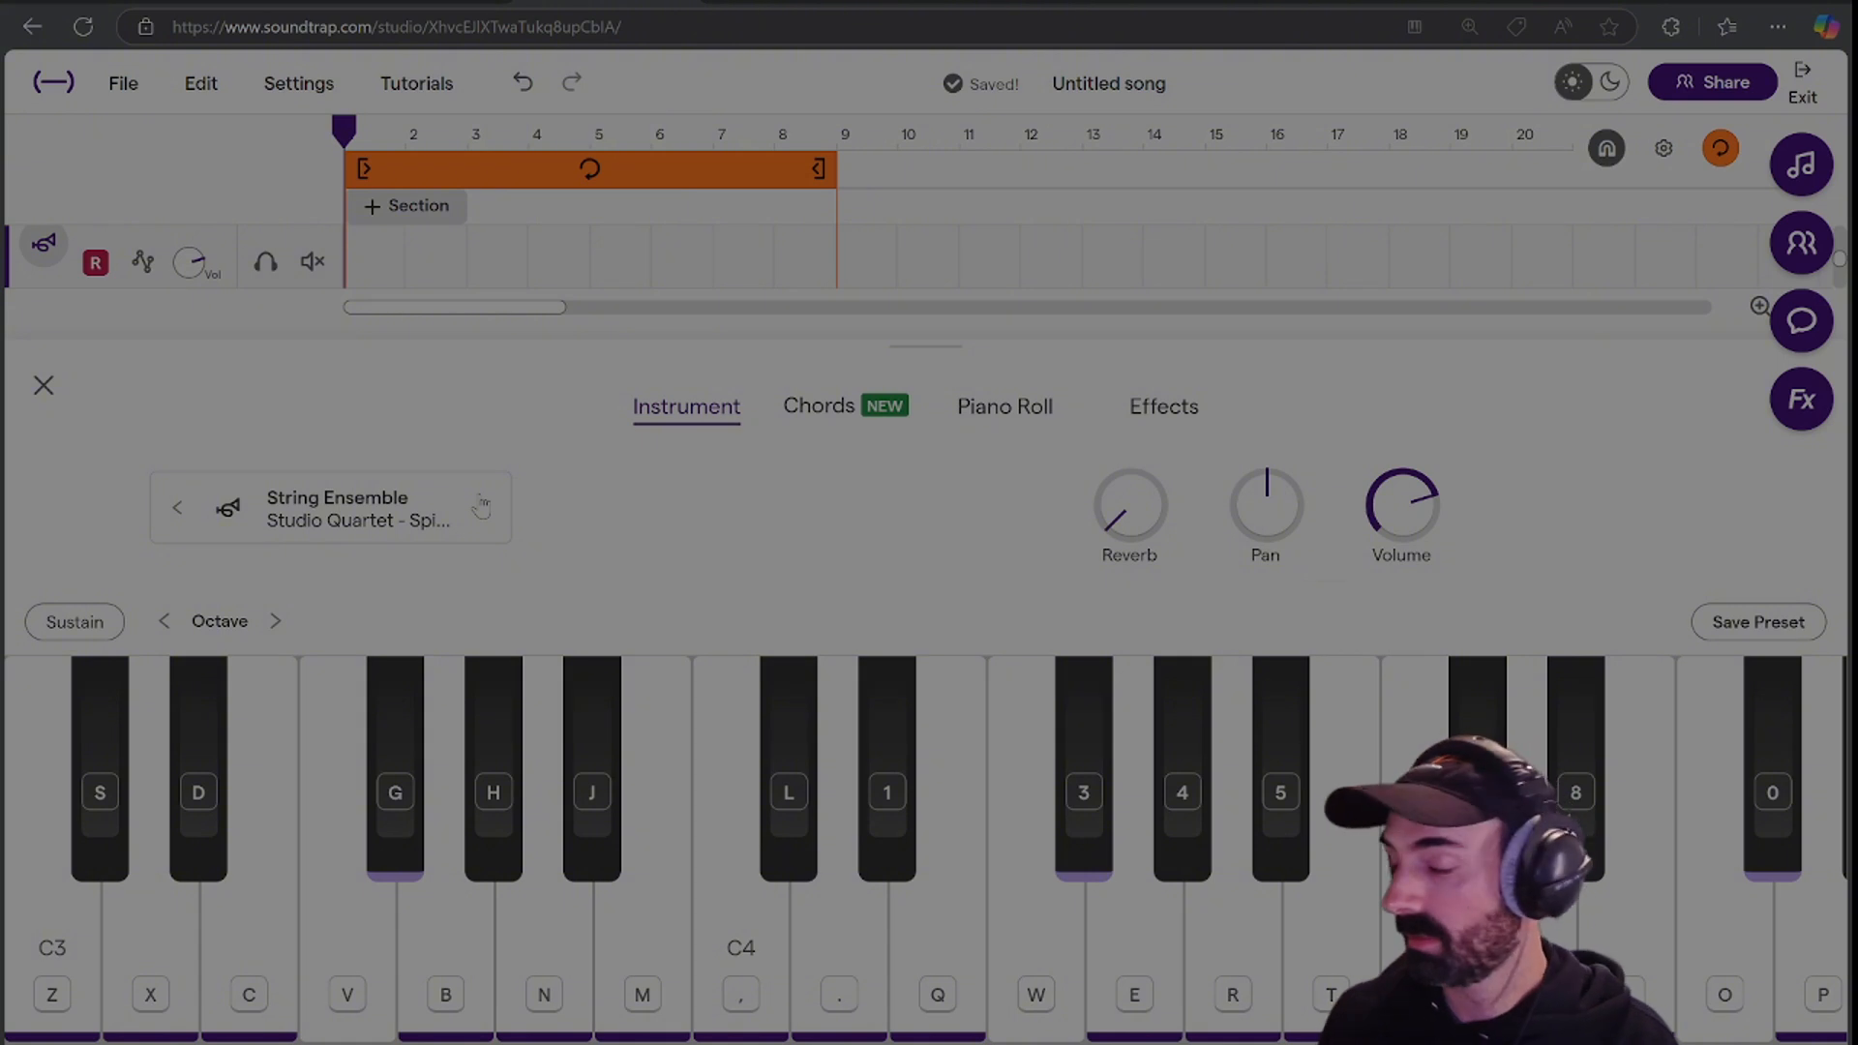
# Try the Cello - Chamber preset with a few notes, and return the orchestral track to its initial String Ensemble preset.
pyautogui.click(481, 507)
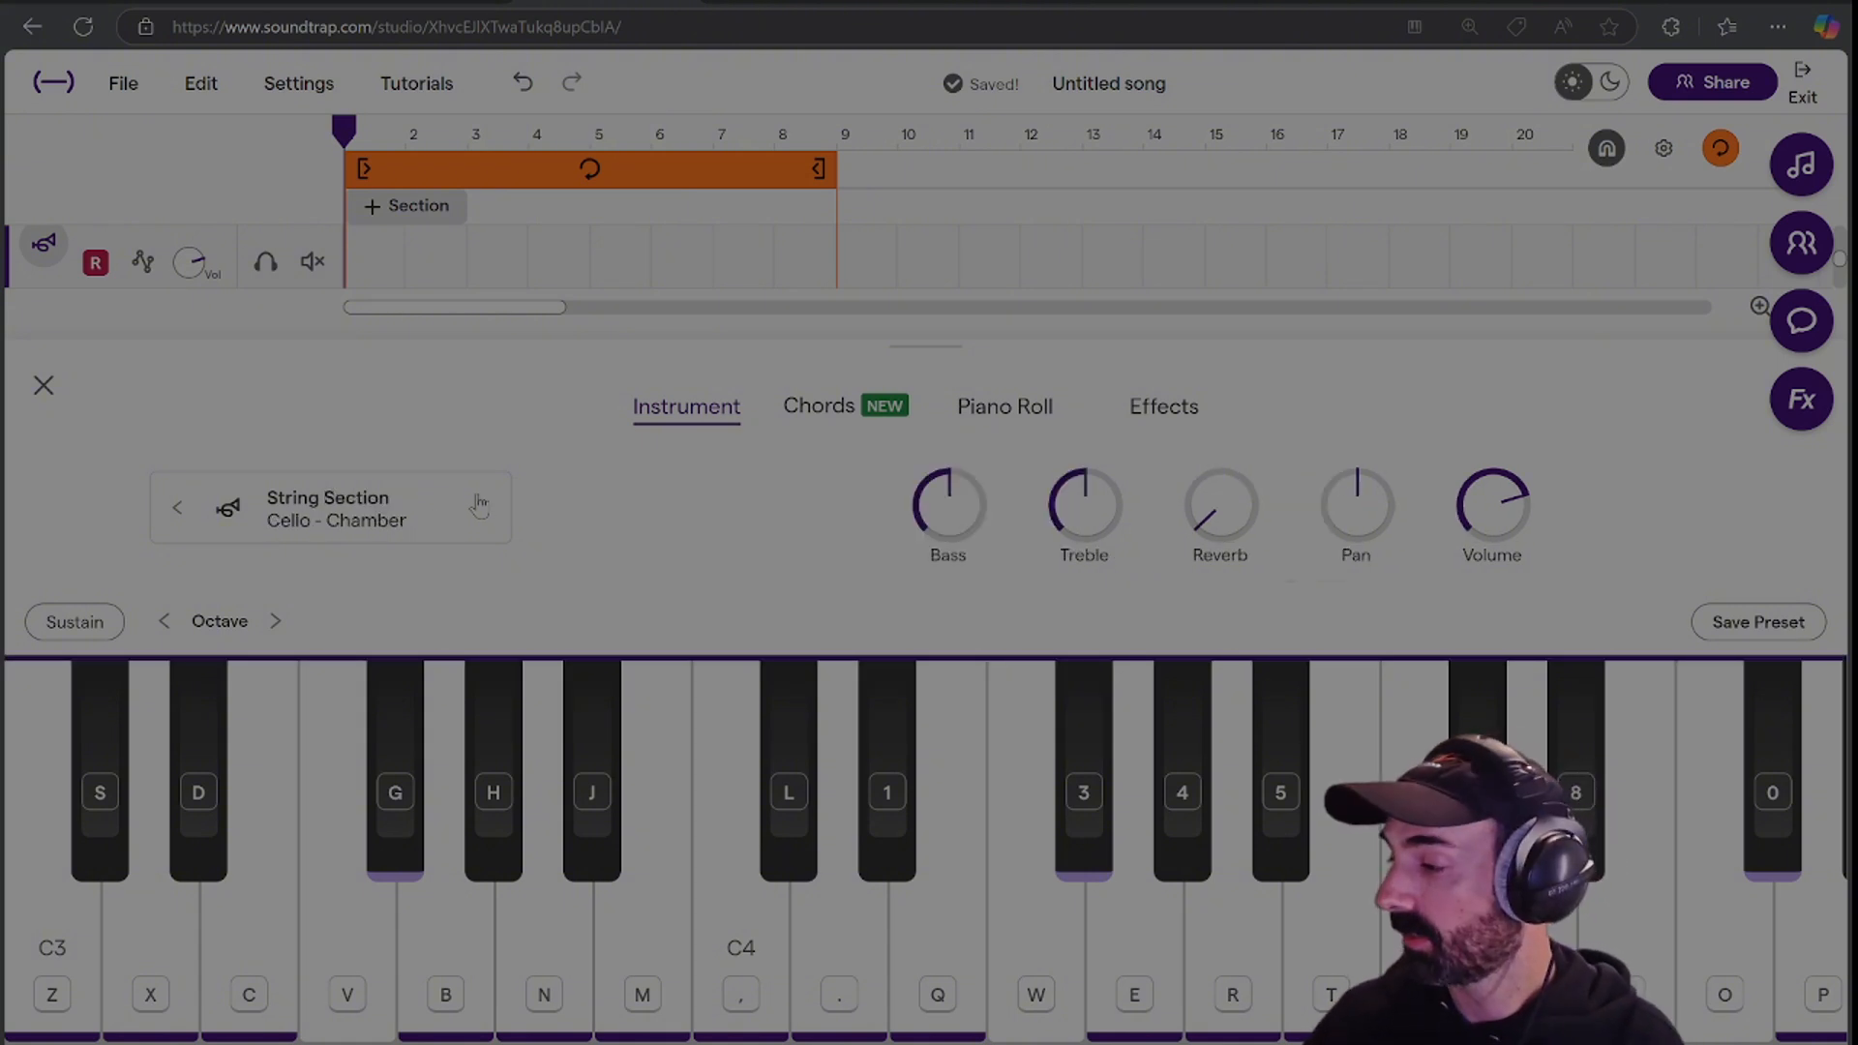
pyautogui.press('v')
pyautogui.press('m')
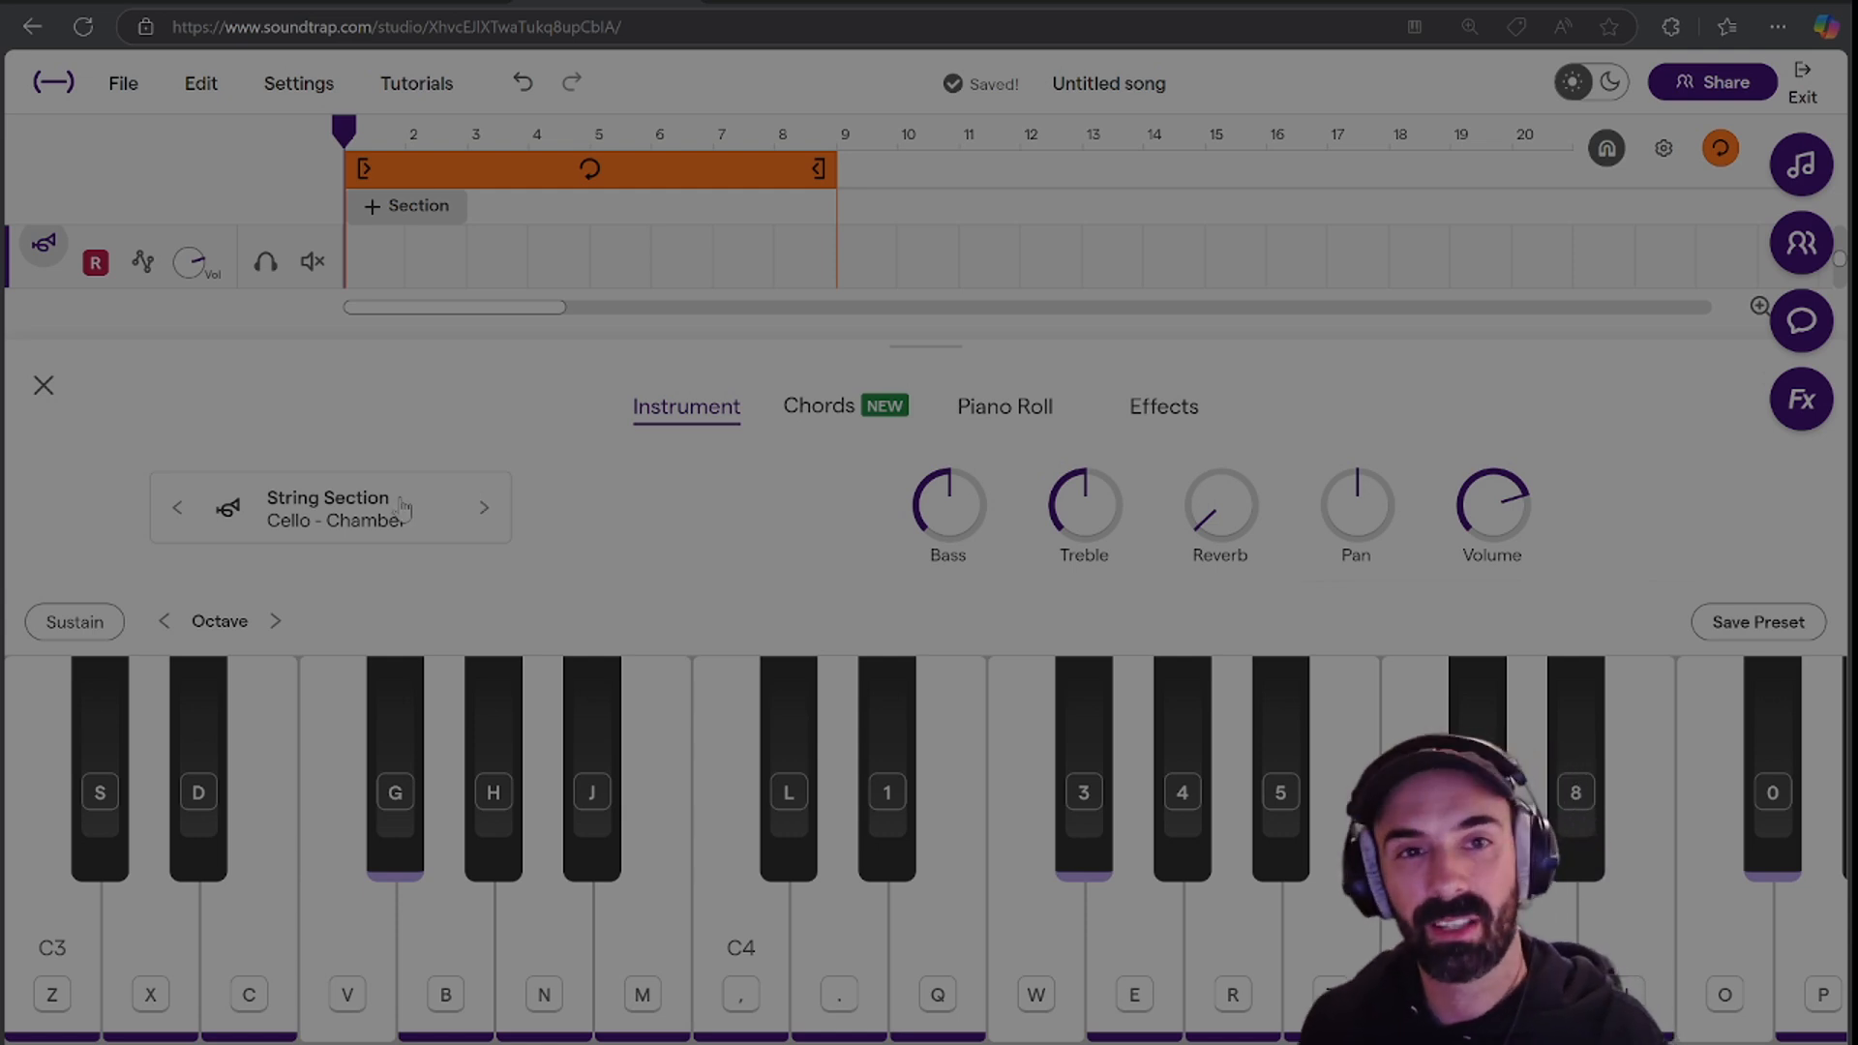
pyautogui.click(180, 509)
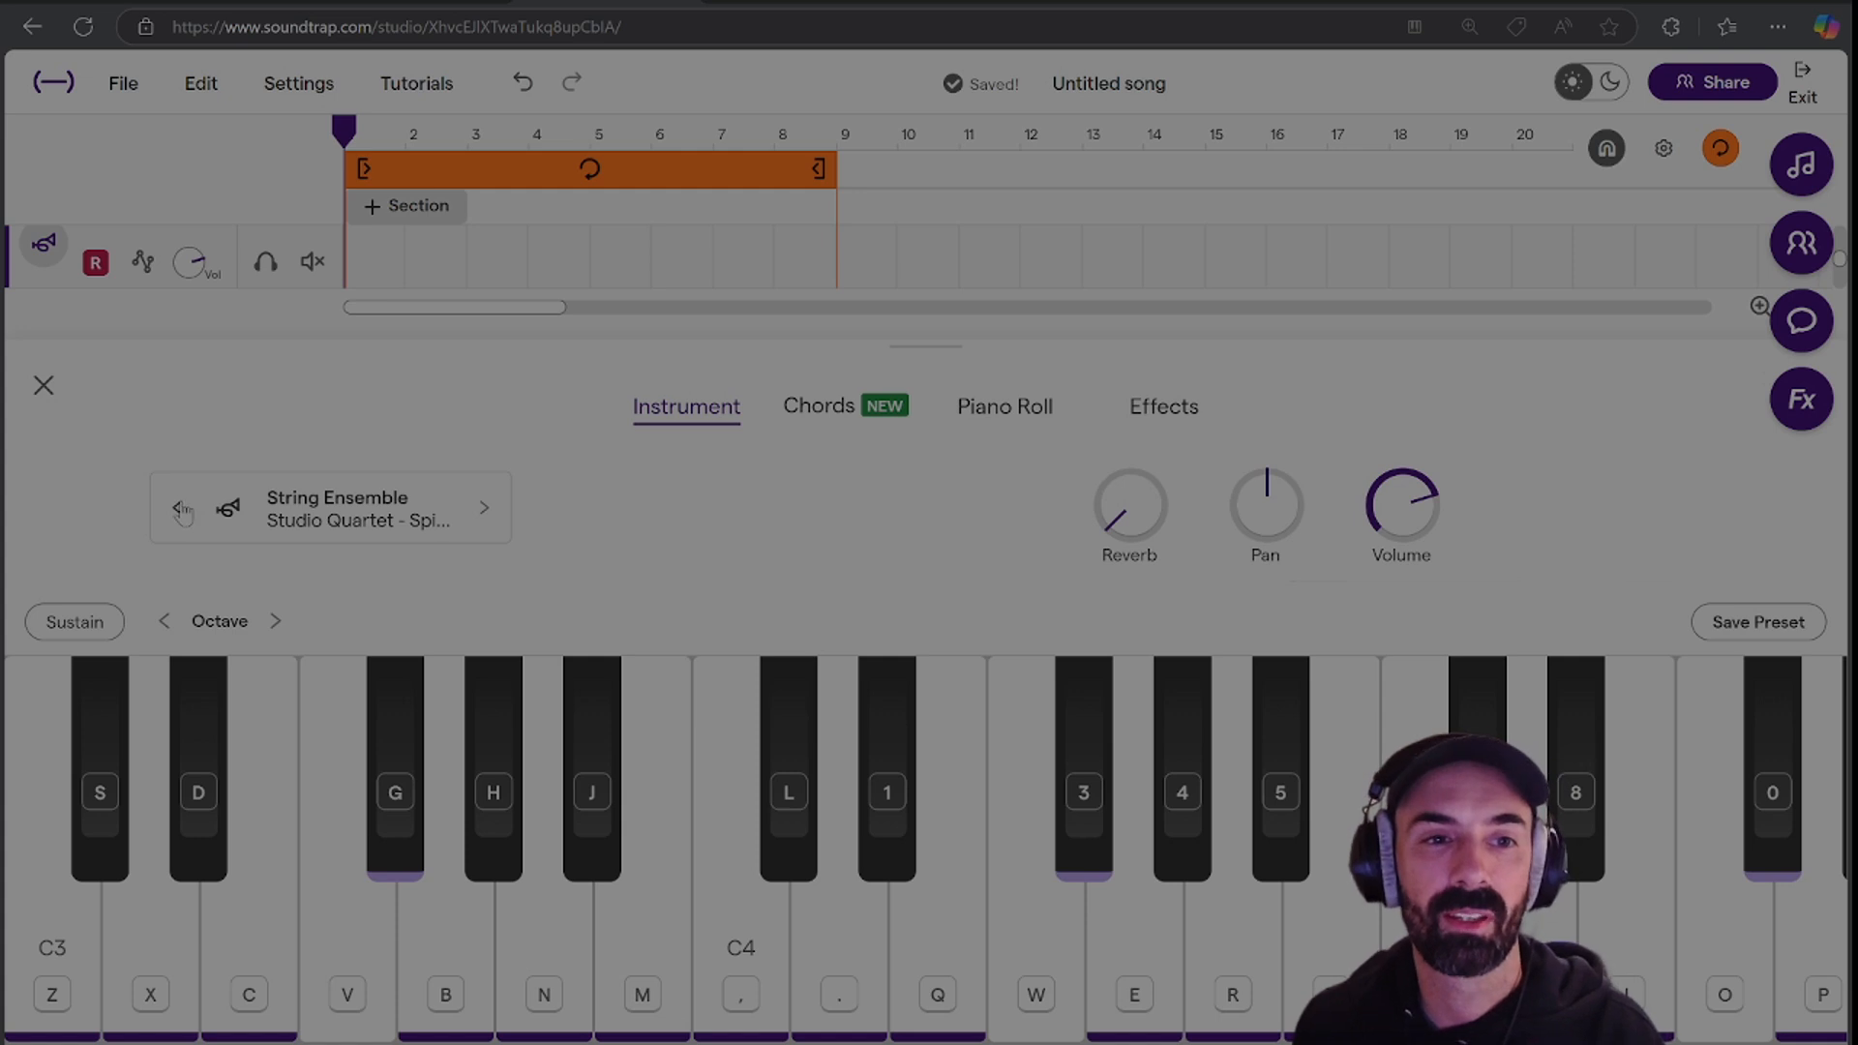
pyautogui.click(180, 509)
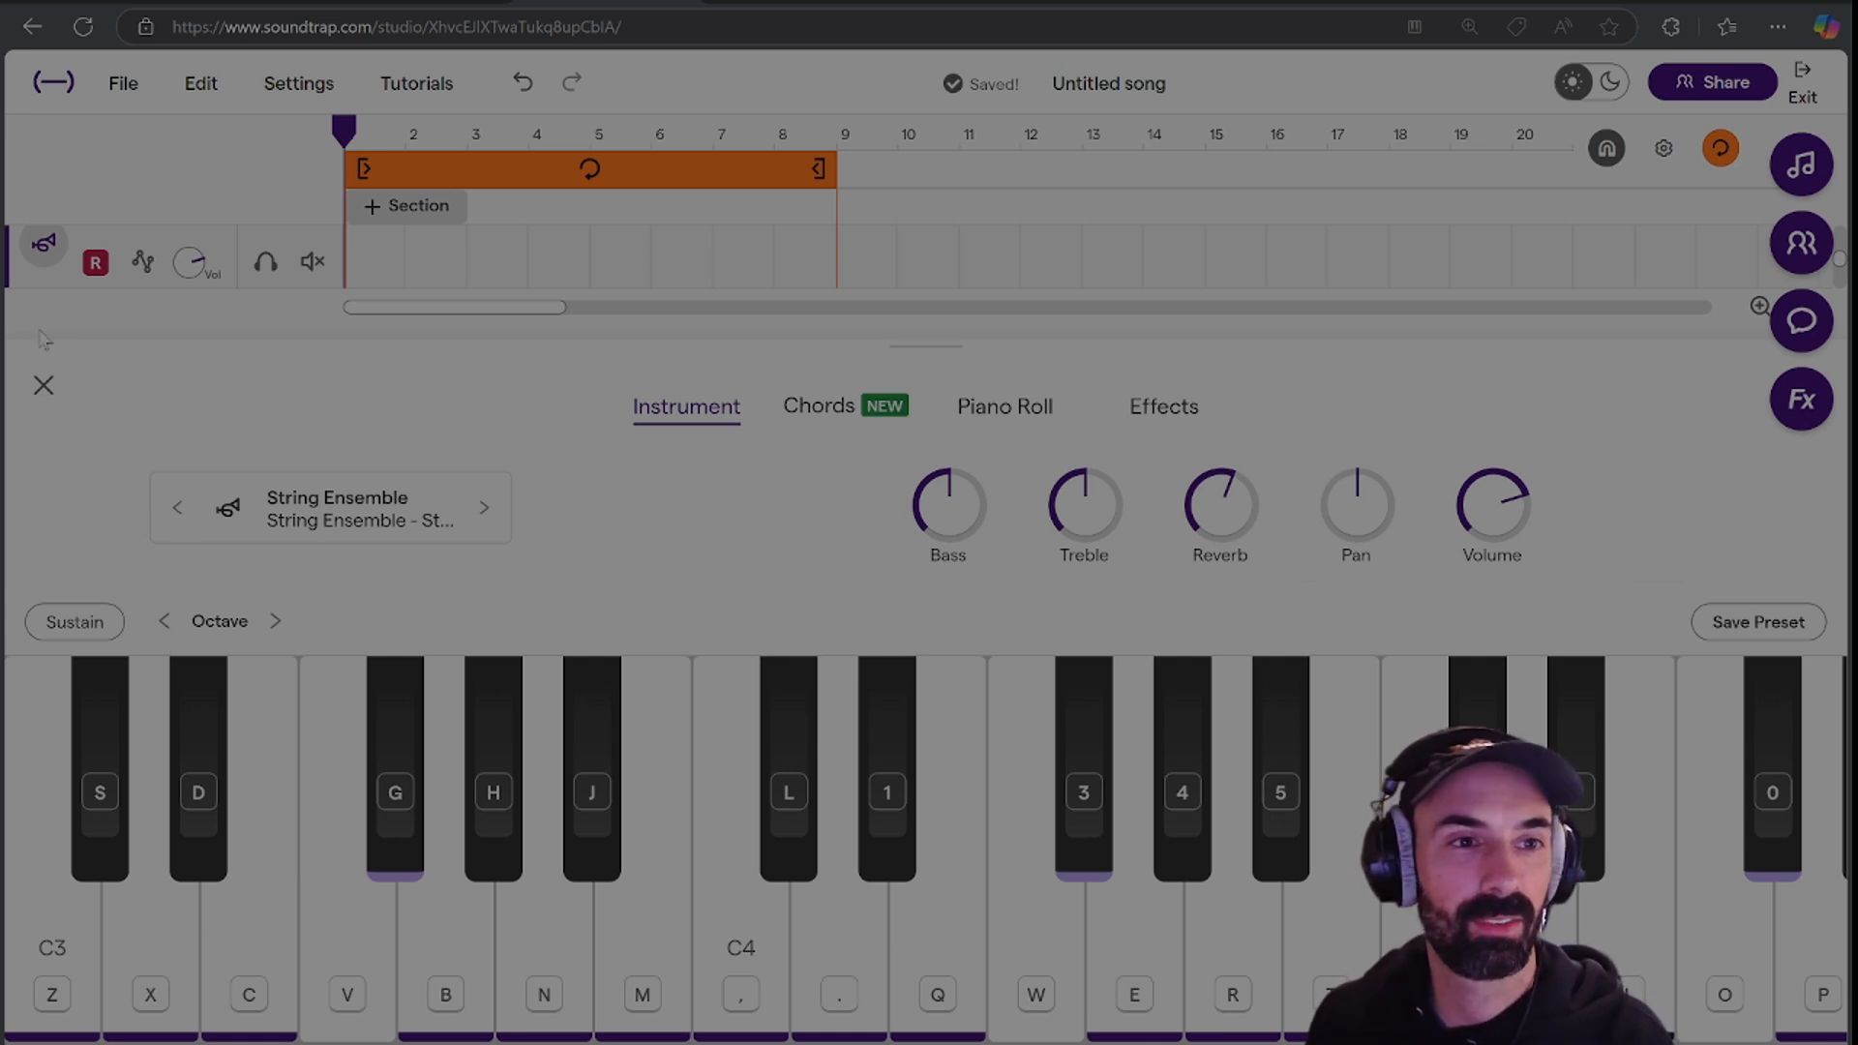
# Record a part of sustained chords on the String Ensemble track from the start of the song.
pyautogui.click(43, 385)
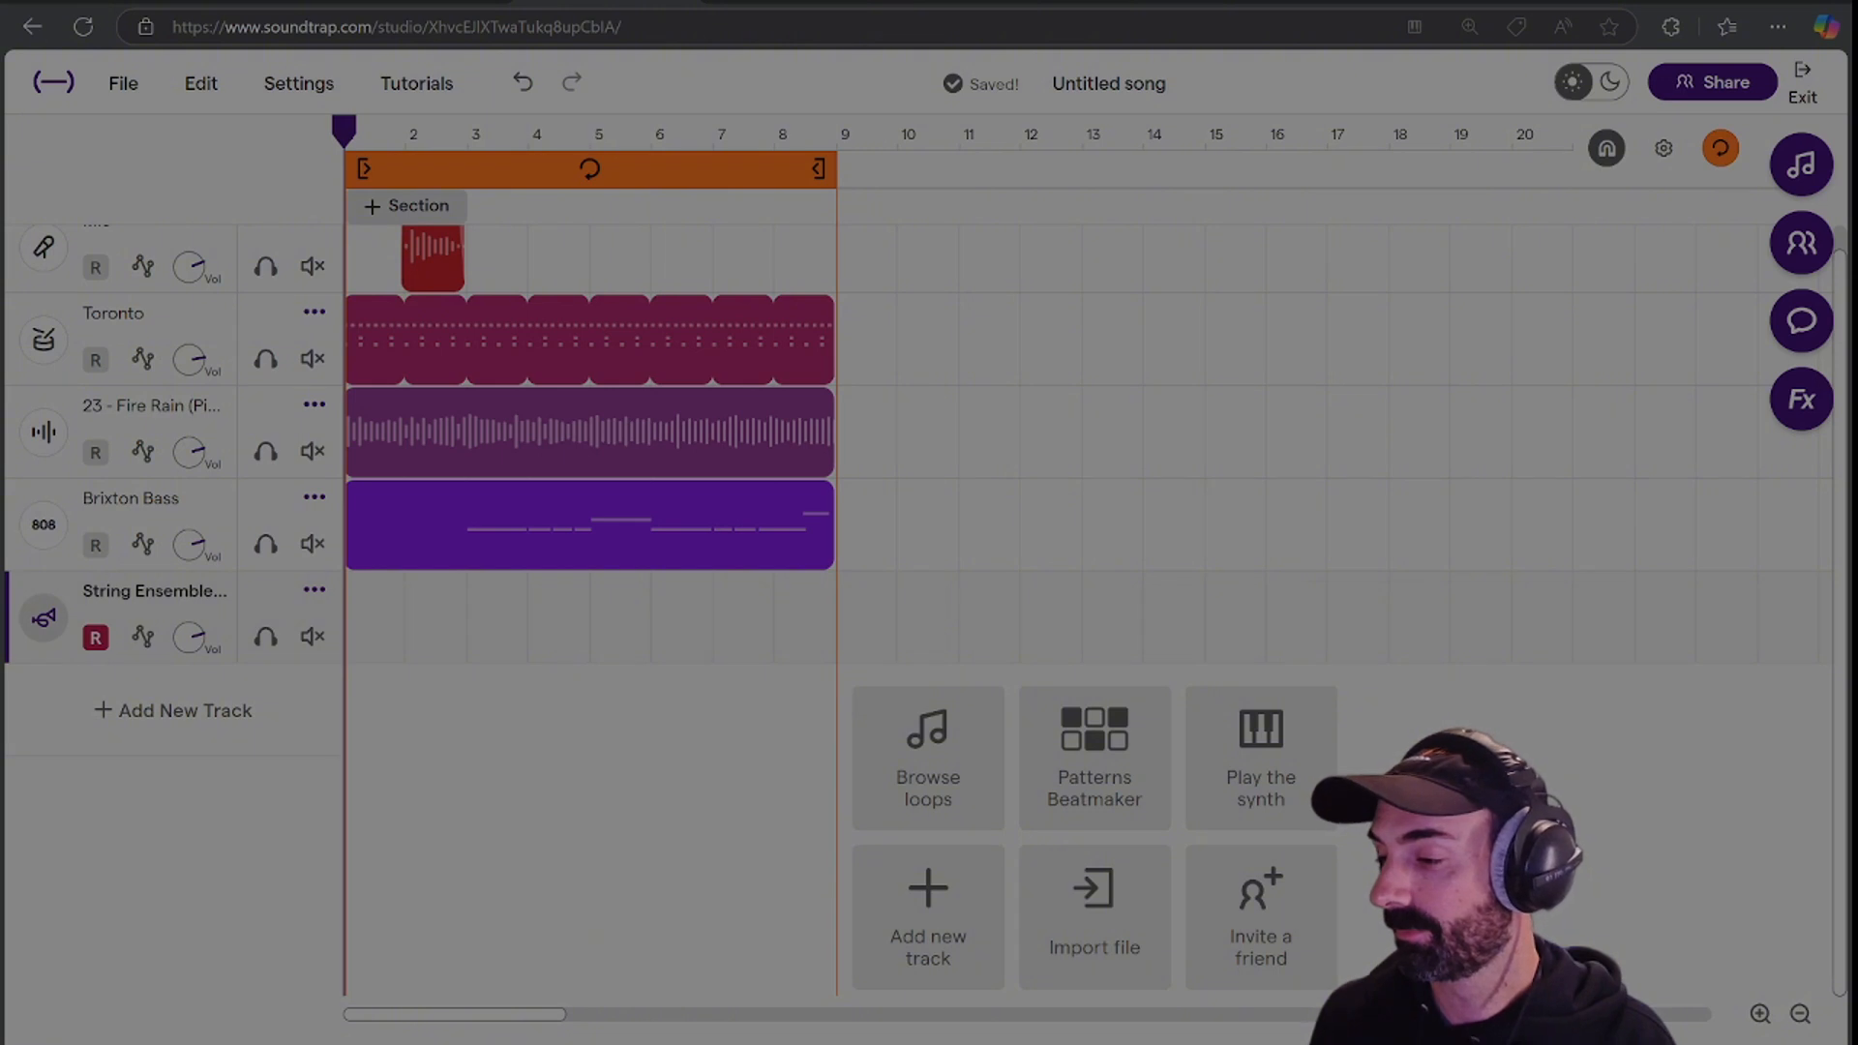
pyautogui.press('r')
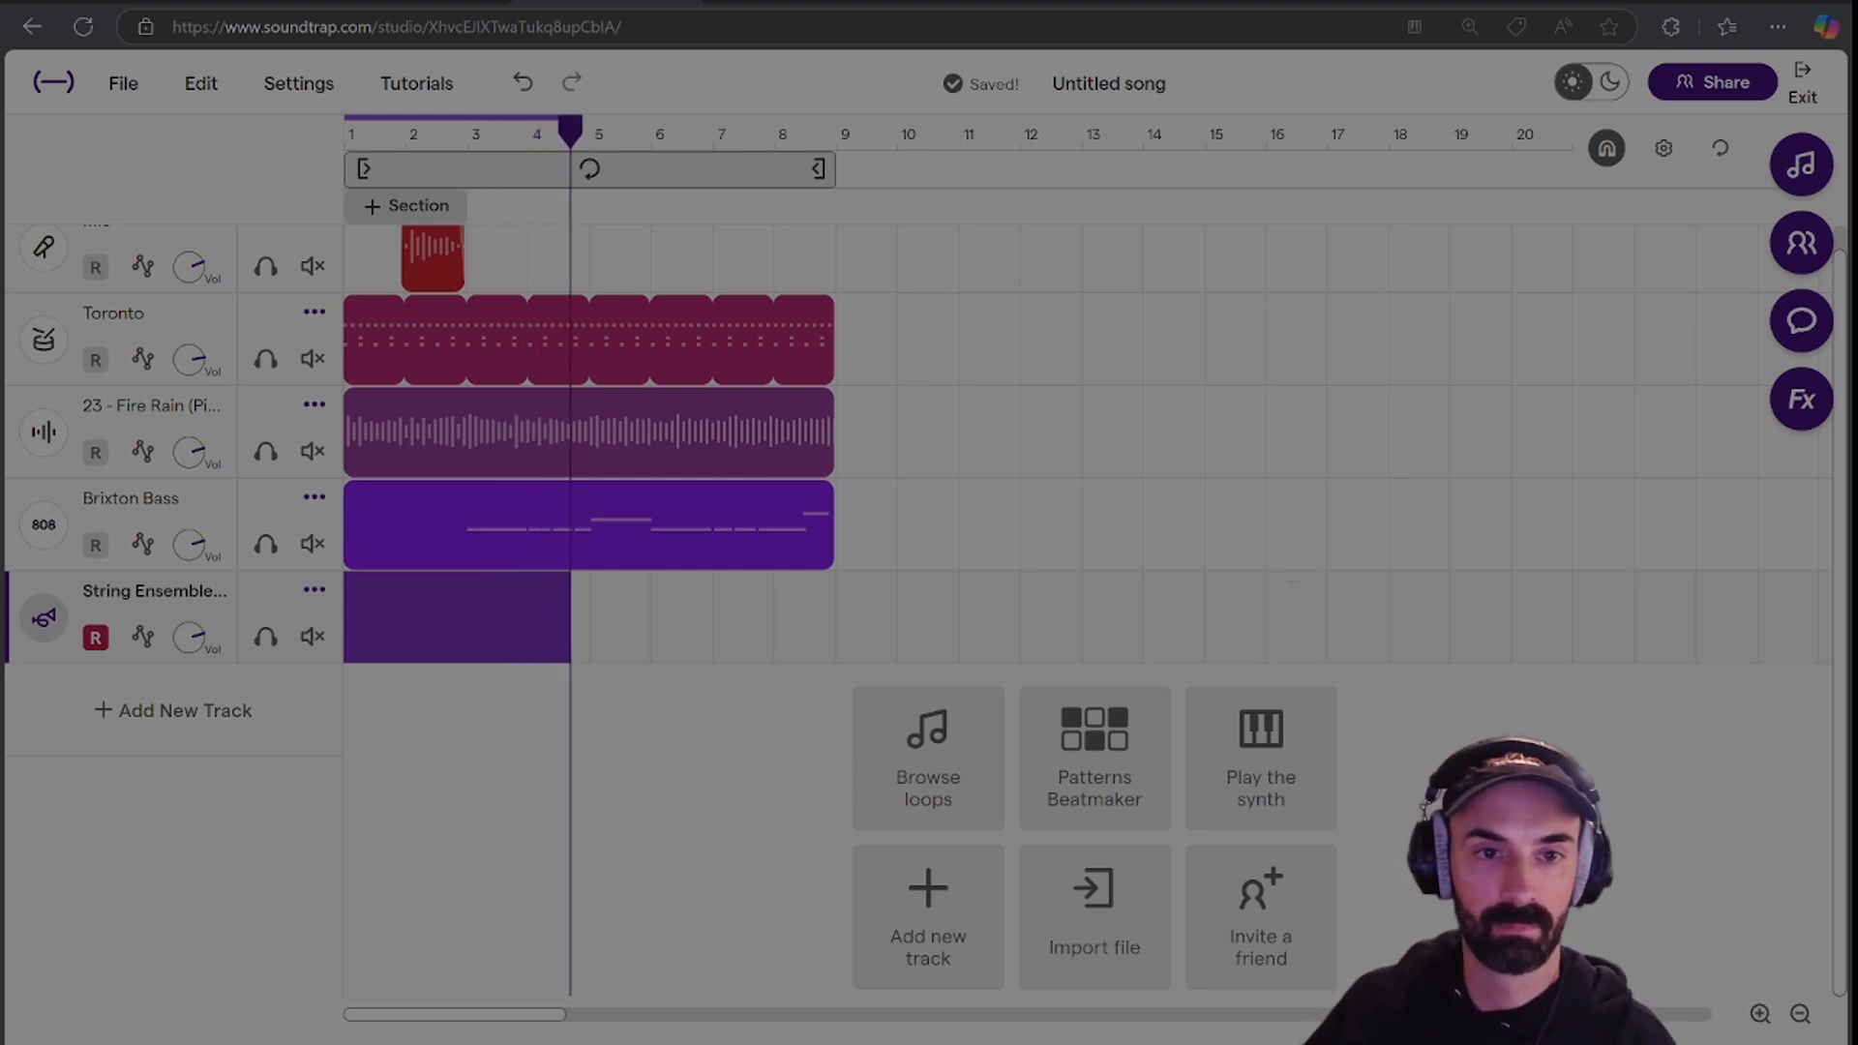
pyautogui.press('space')
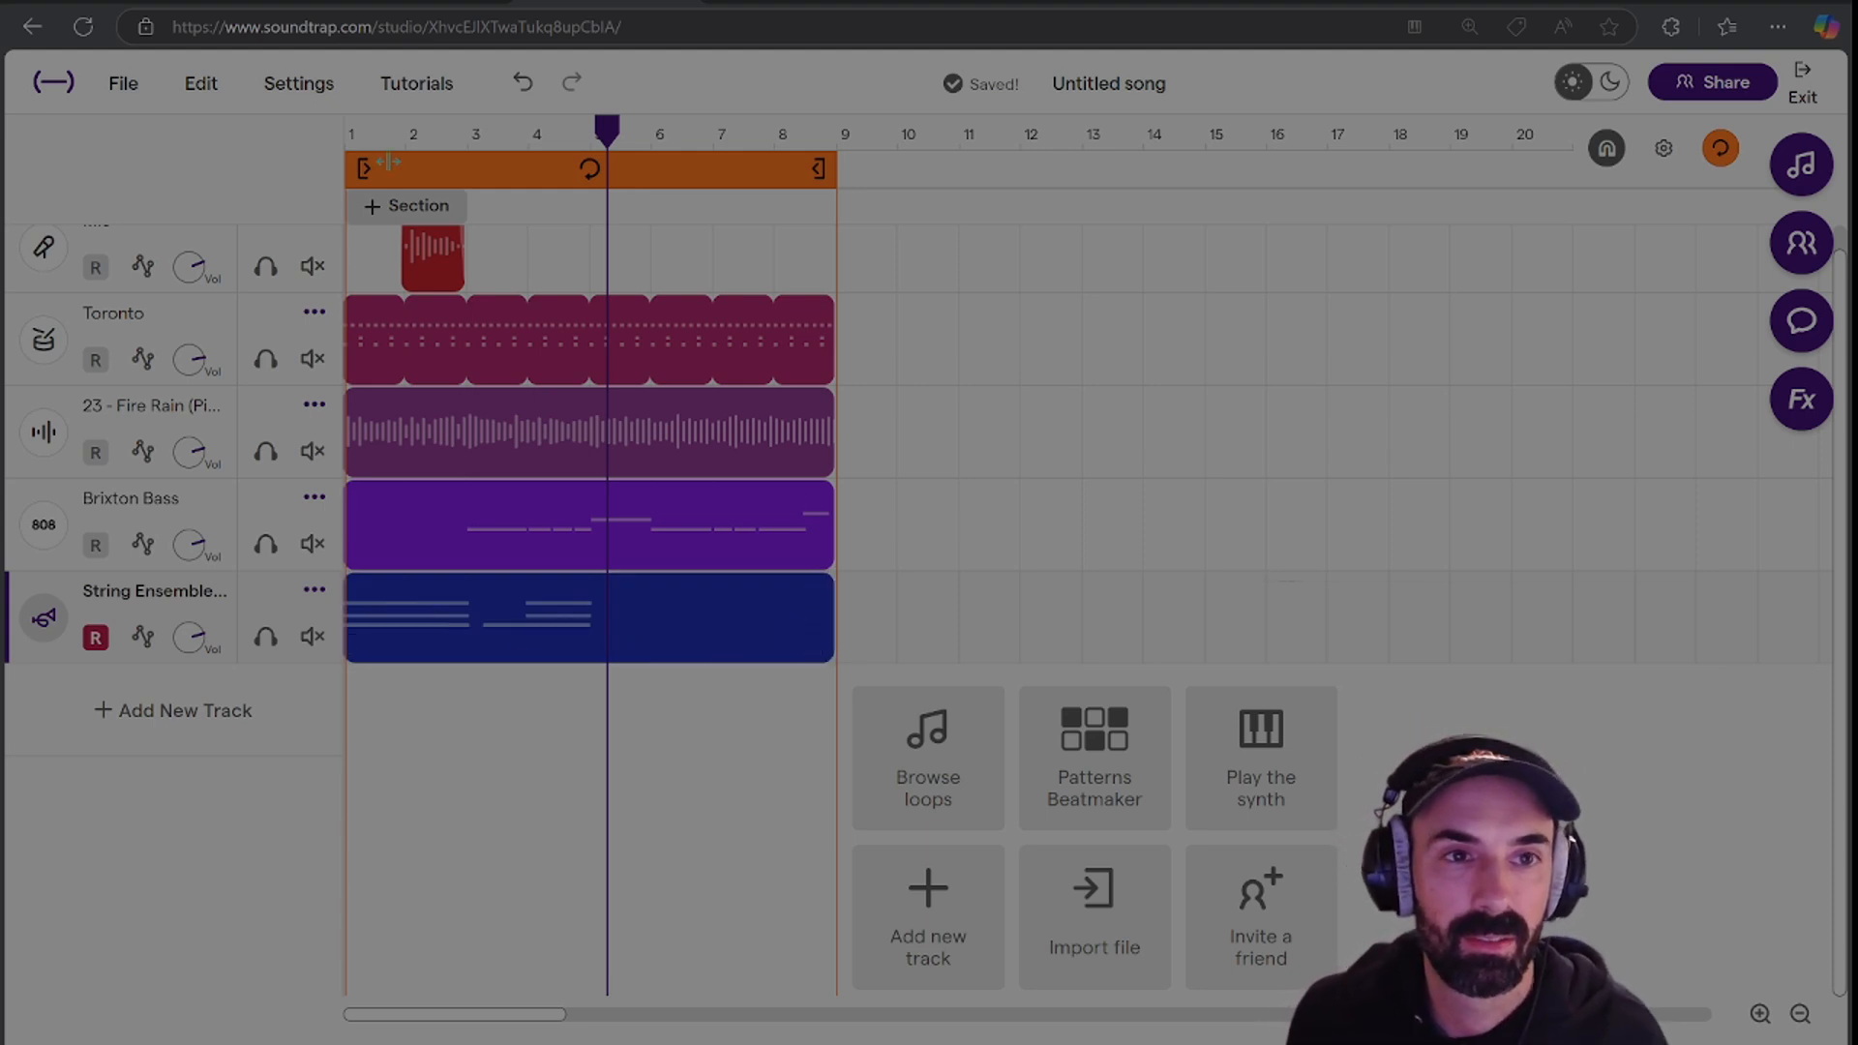
# Shorten the recorded String Ensemble region to end just after the start of bar 3, keeping only the first chord.
pyautogui.moveTo(821, 641); pyautogui.dragTo(546, 627)
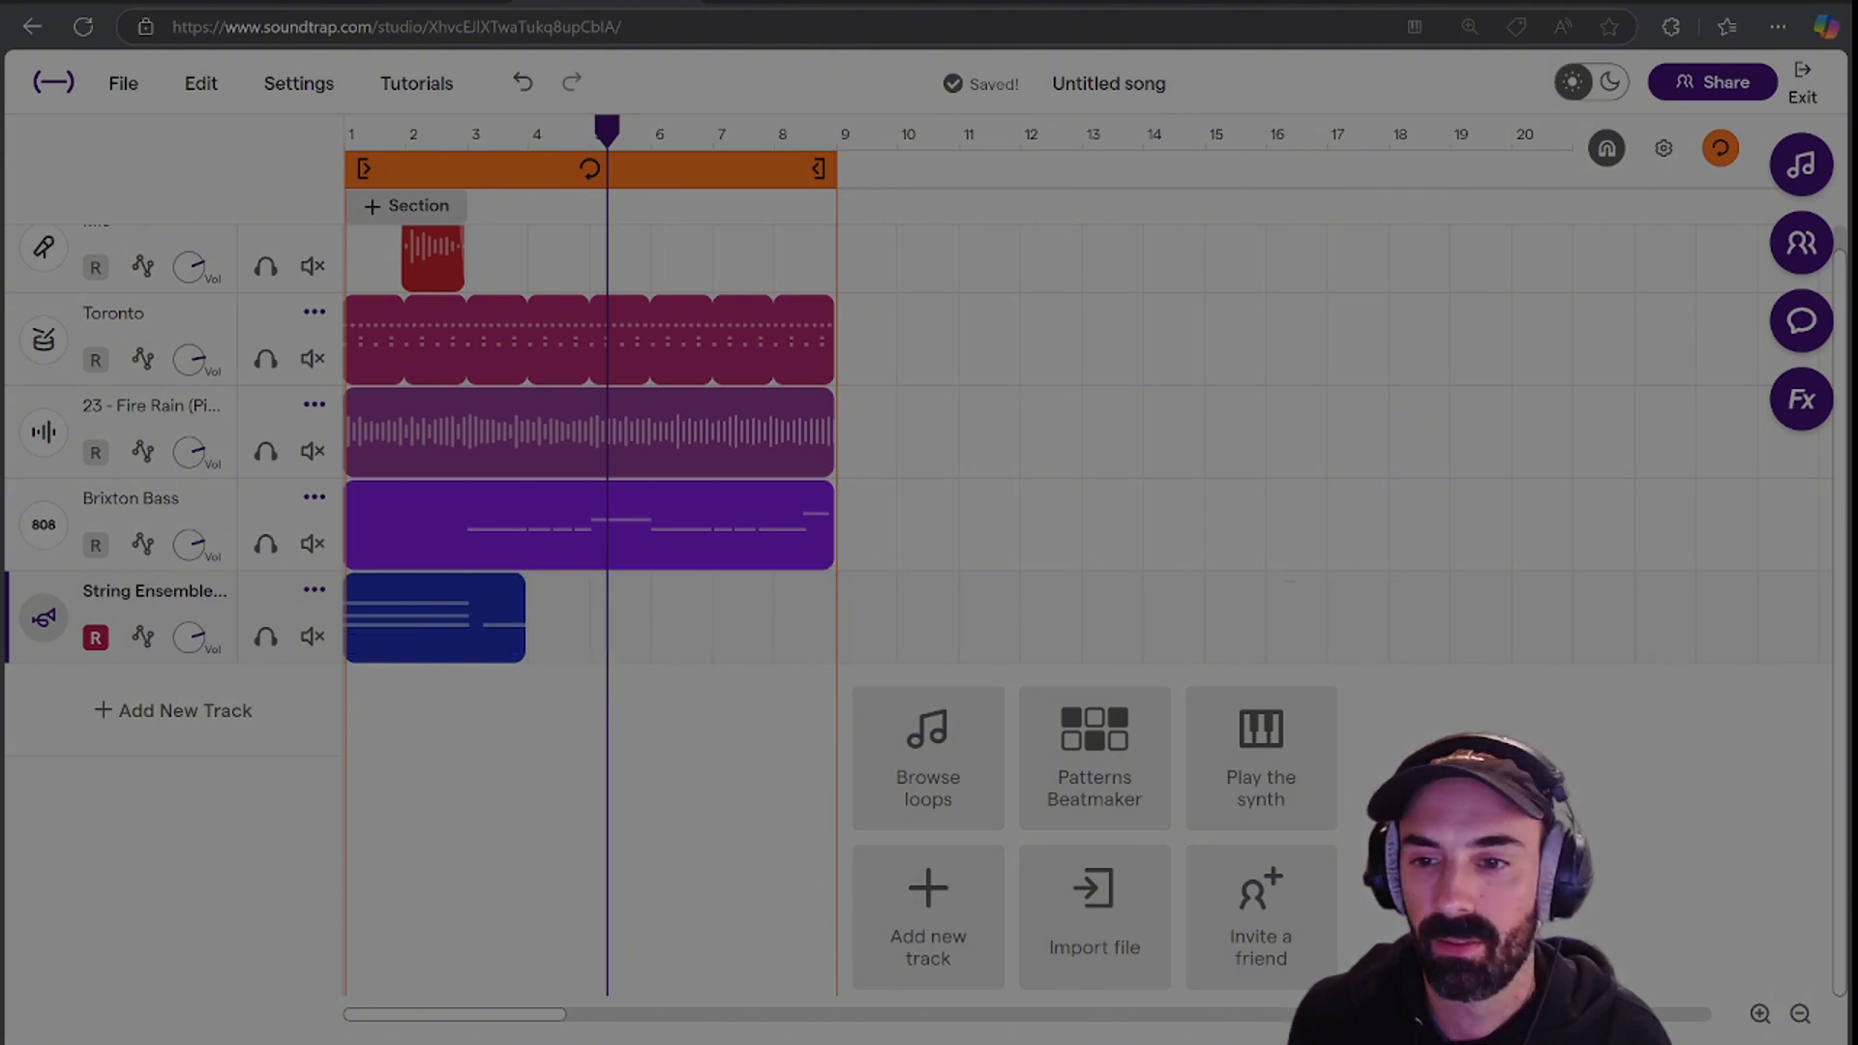
pyautogui.click(1760, 1013)
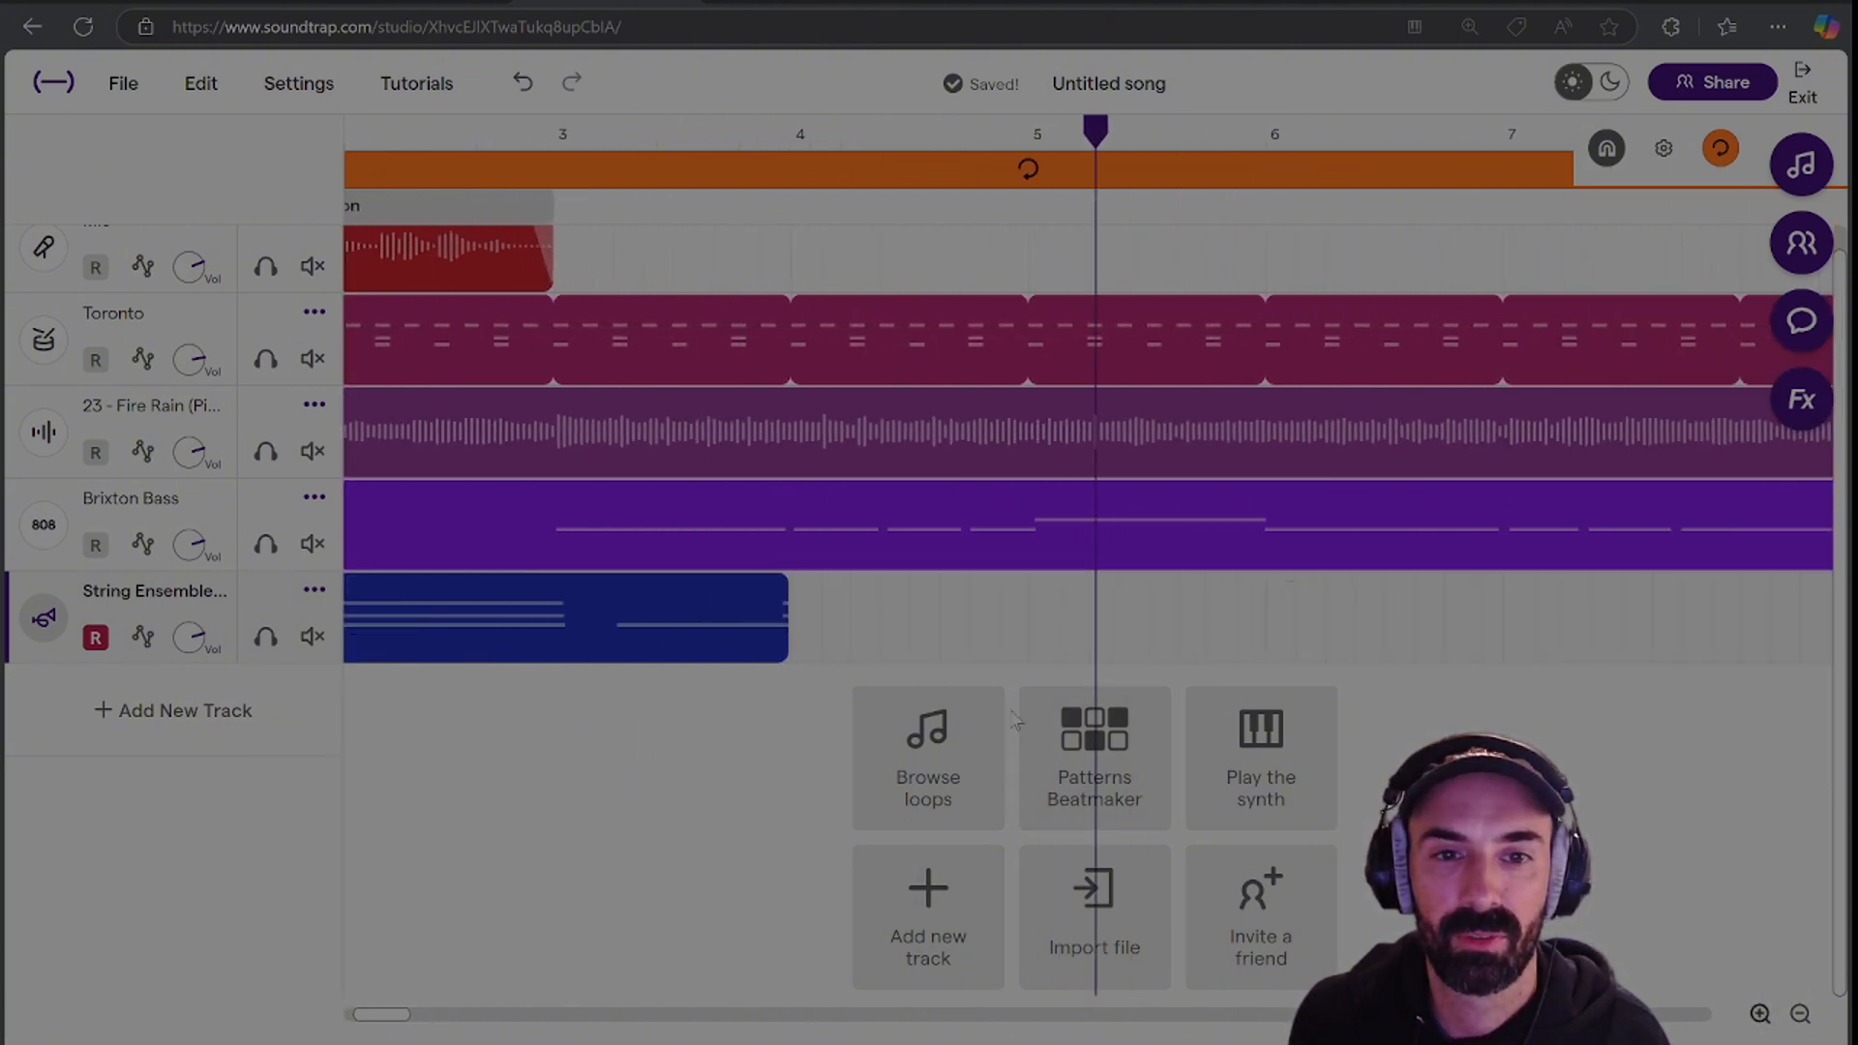
pyautogui.moveTo(765, 593); pyautogui.dragTo(581, 592)
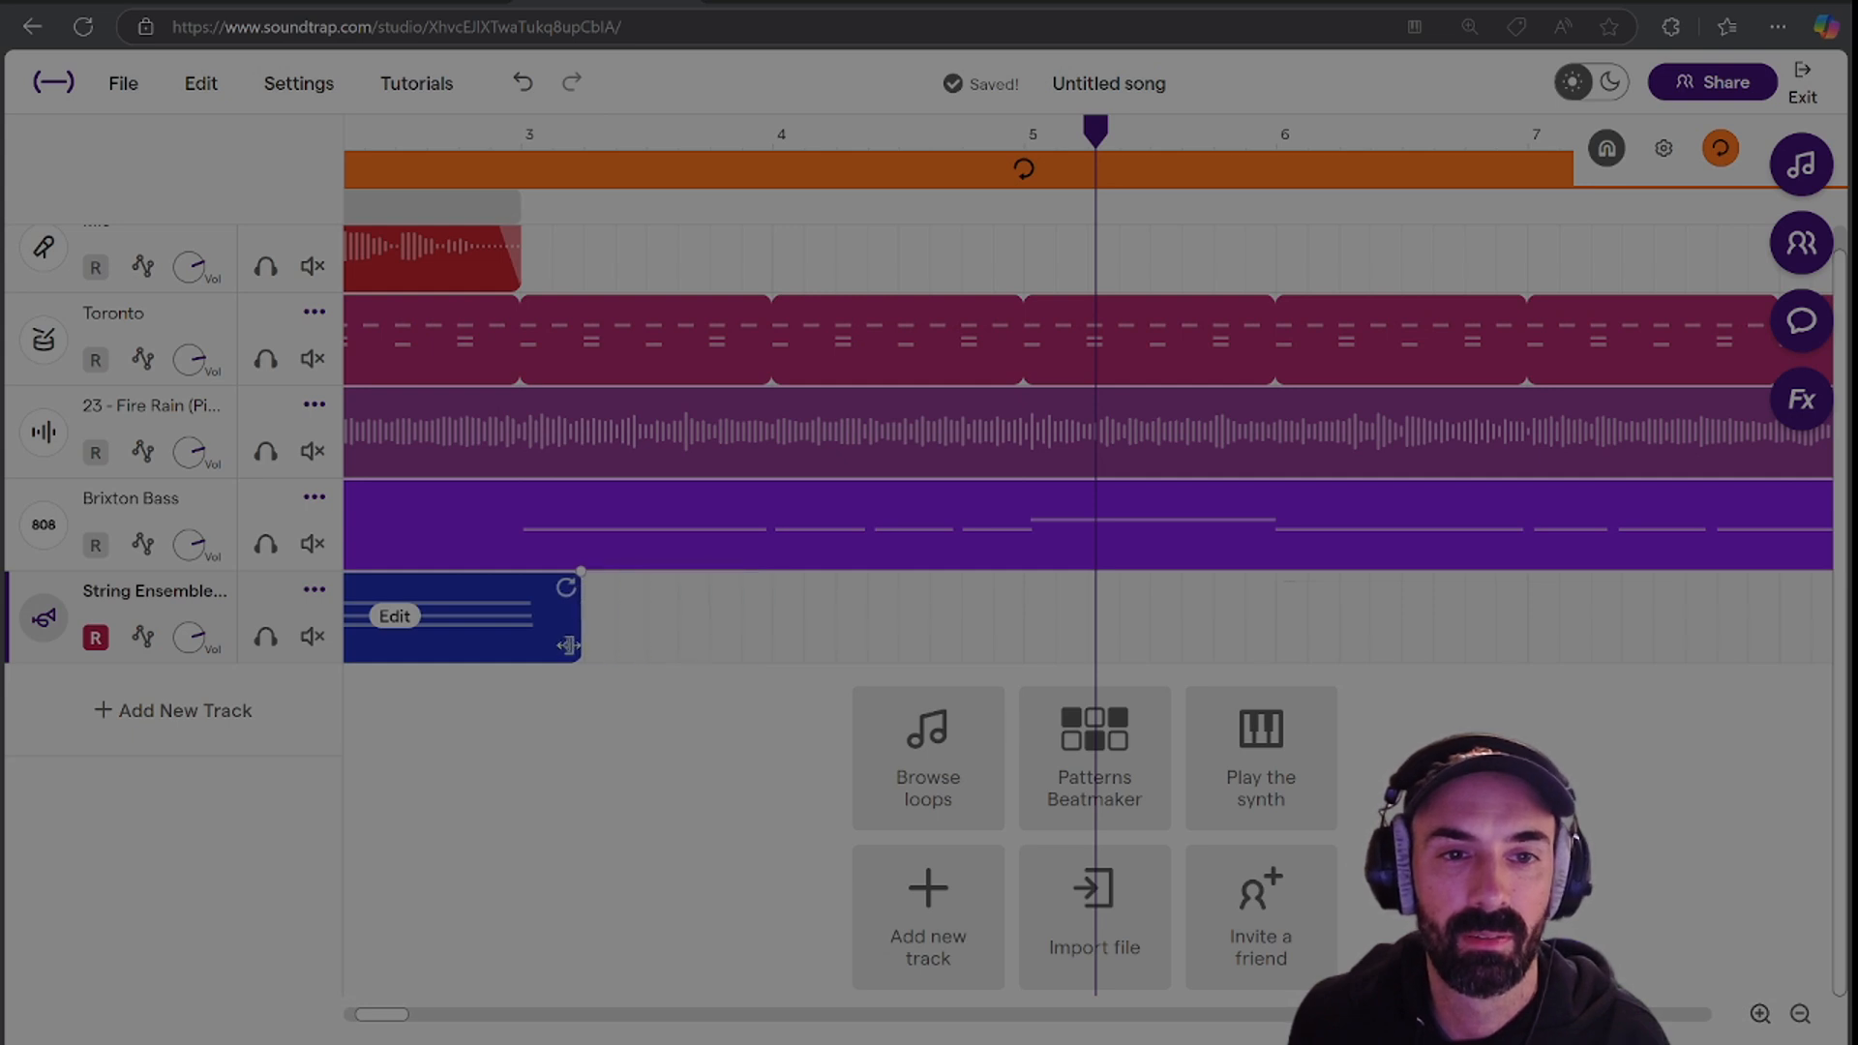
# Play the opening of the song with all tracks and with the String Ensemble track soloed, and turn the solo off.
pyautogui.press('Return')
pyautogui.press('space')
pyautogui.press('space')
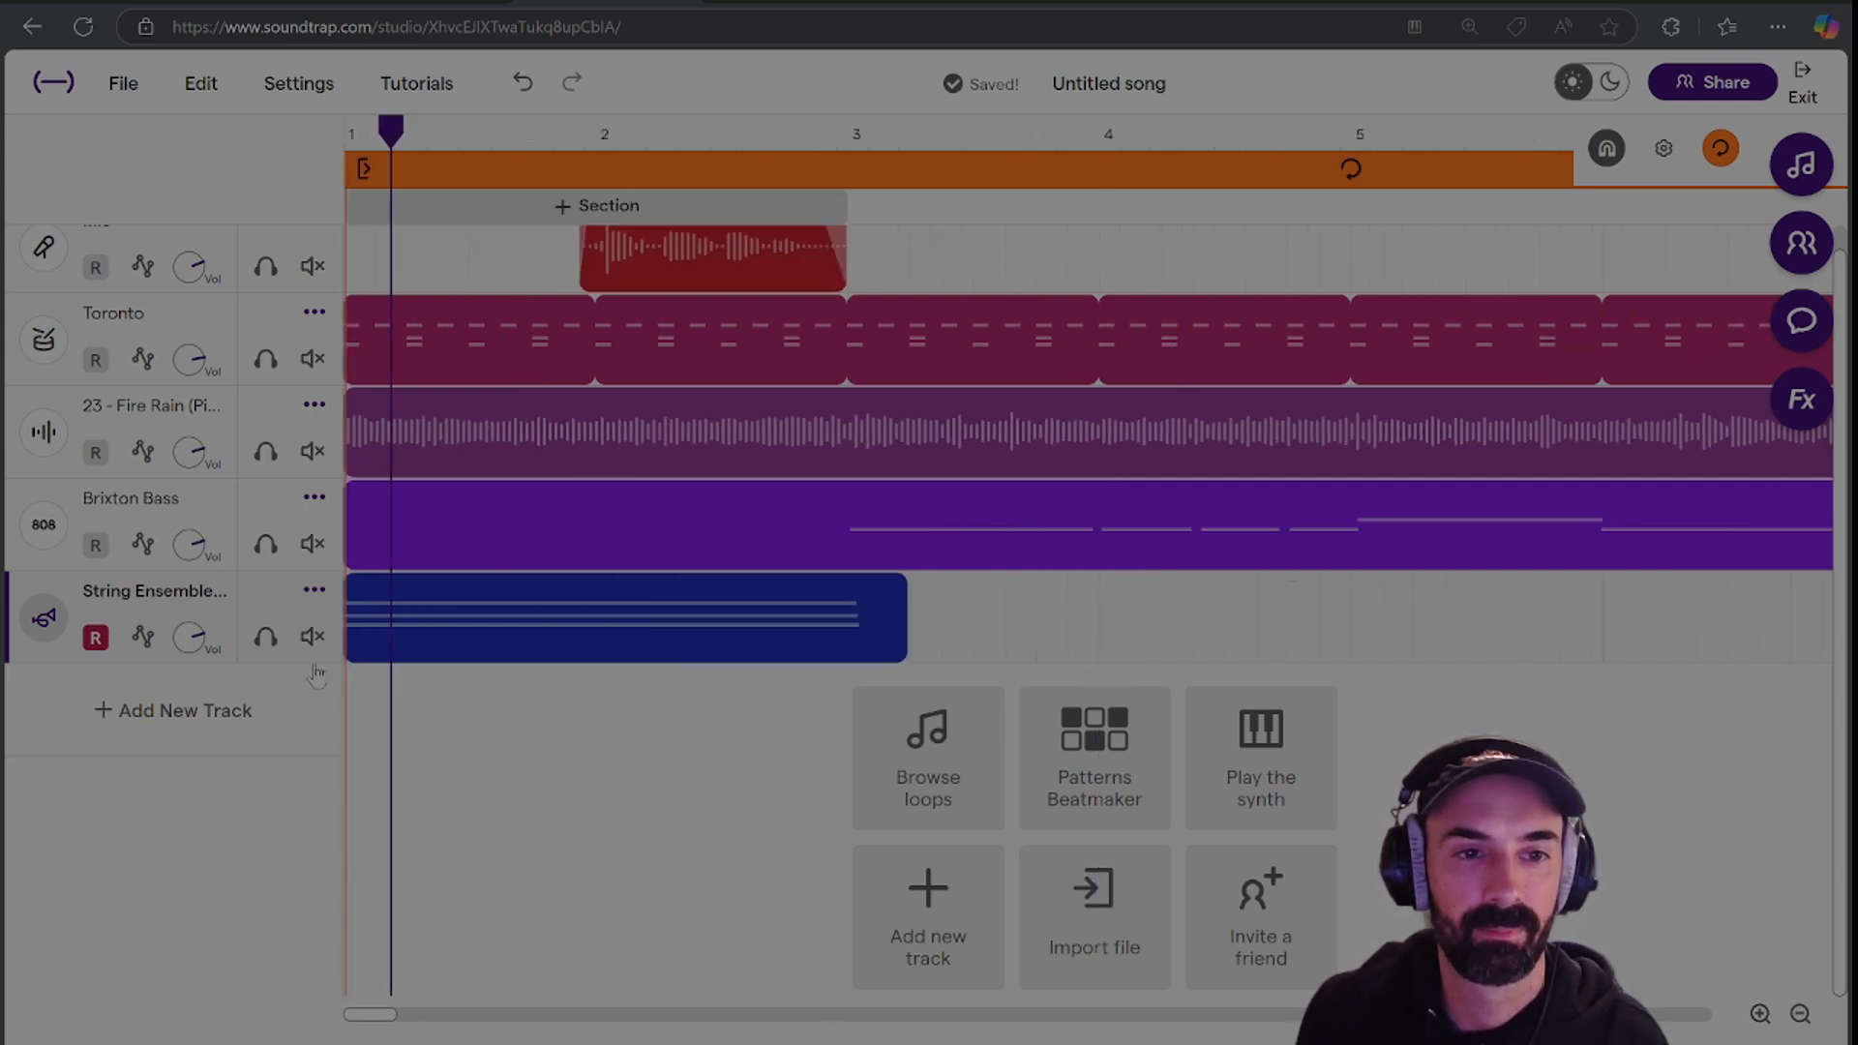
pyautogui.click(265, 636)
pyautogui.press('space')
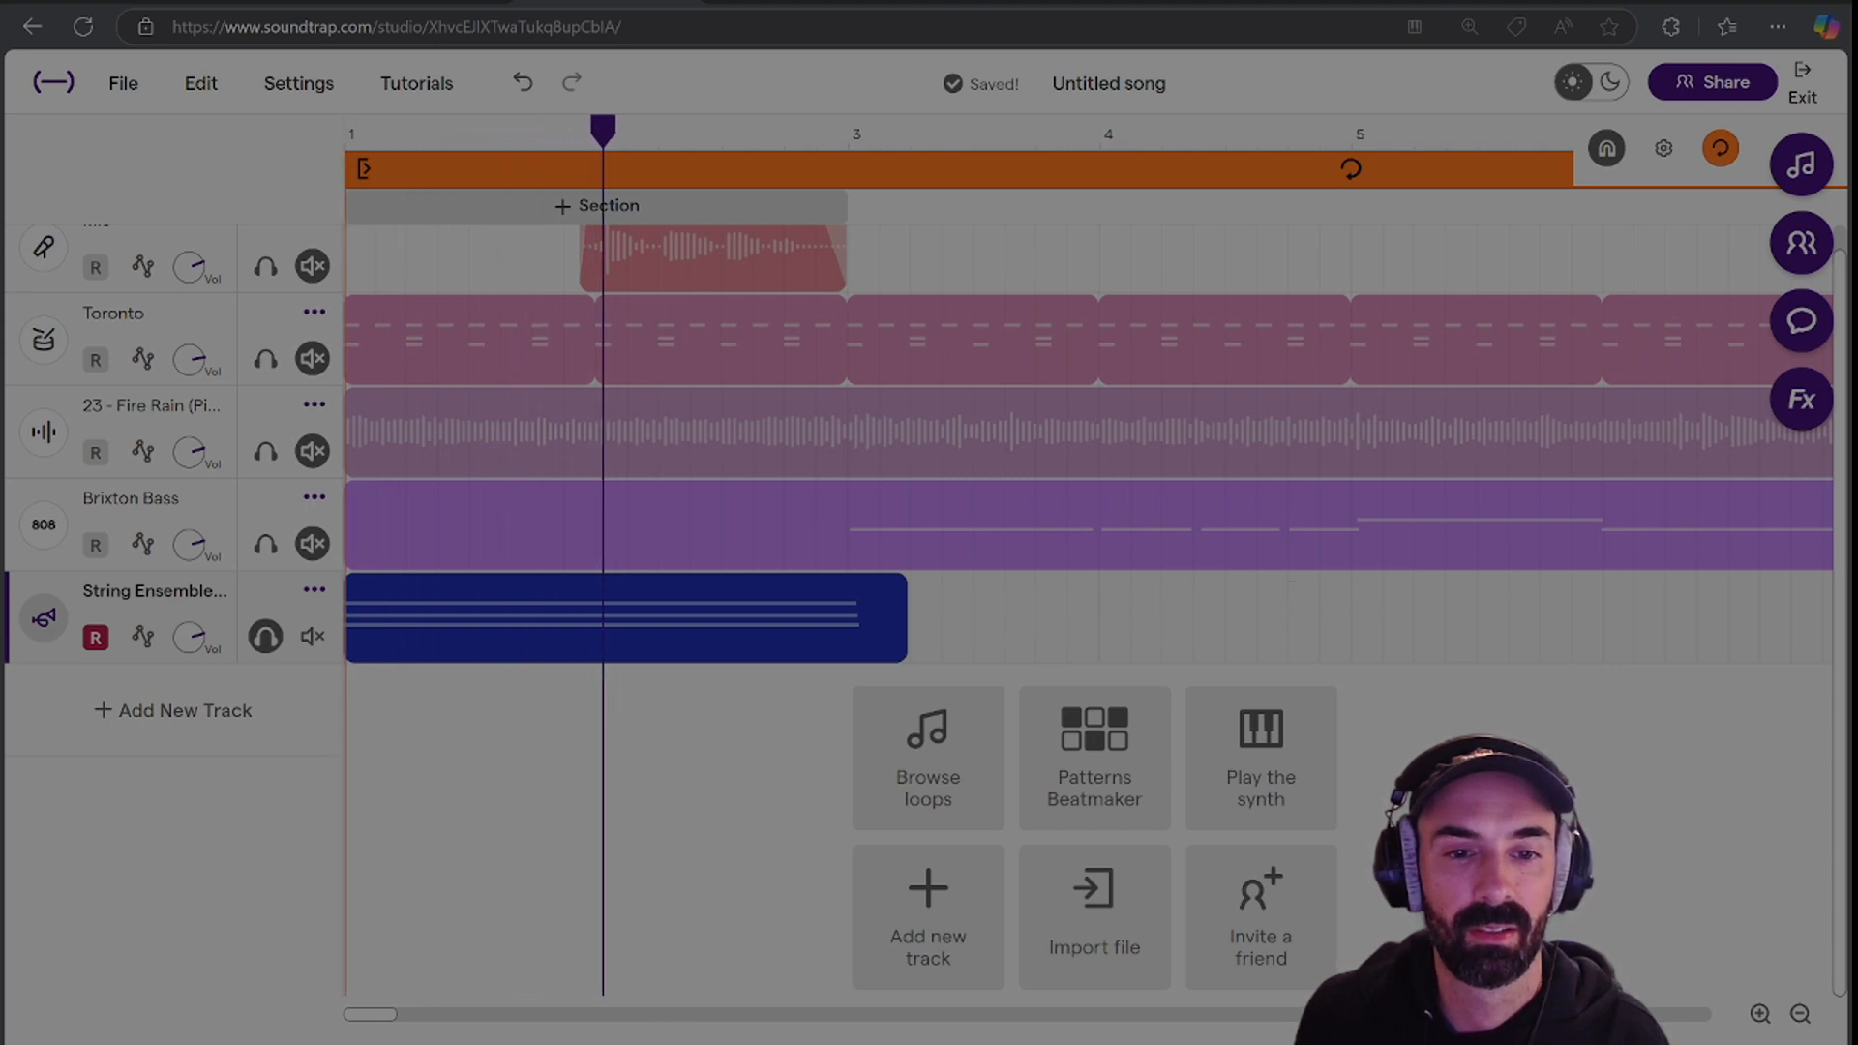
pyautogui.press('space')
pyautogui.press('Return')
pyautogui.press('space')
pyautogui.press('space')
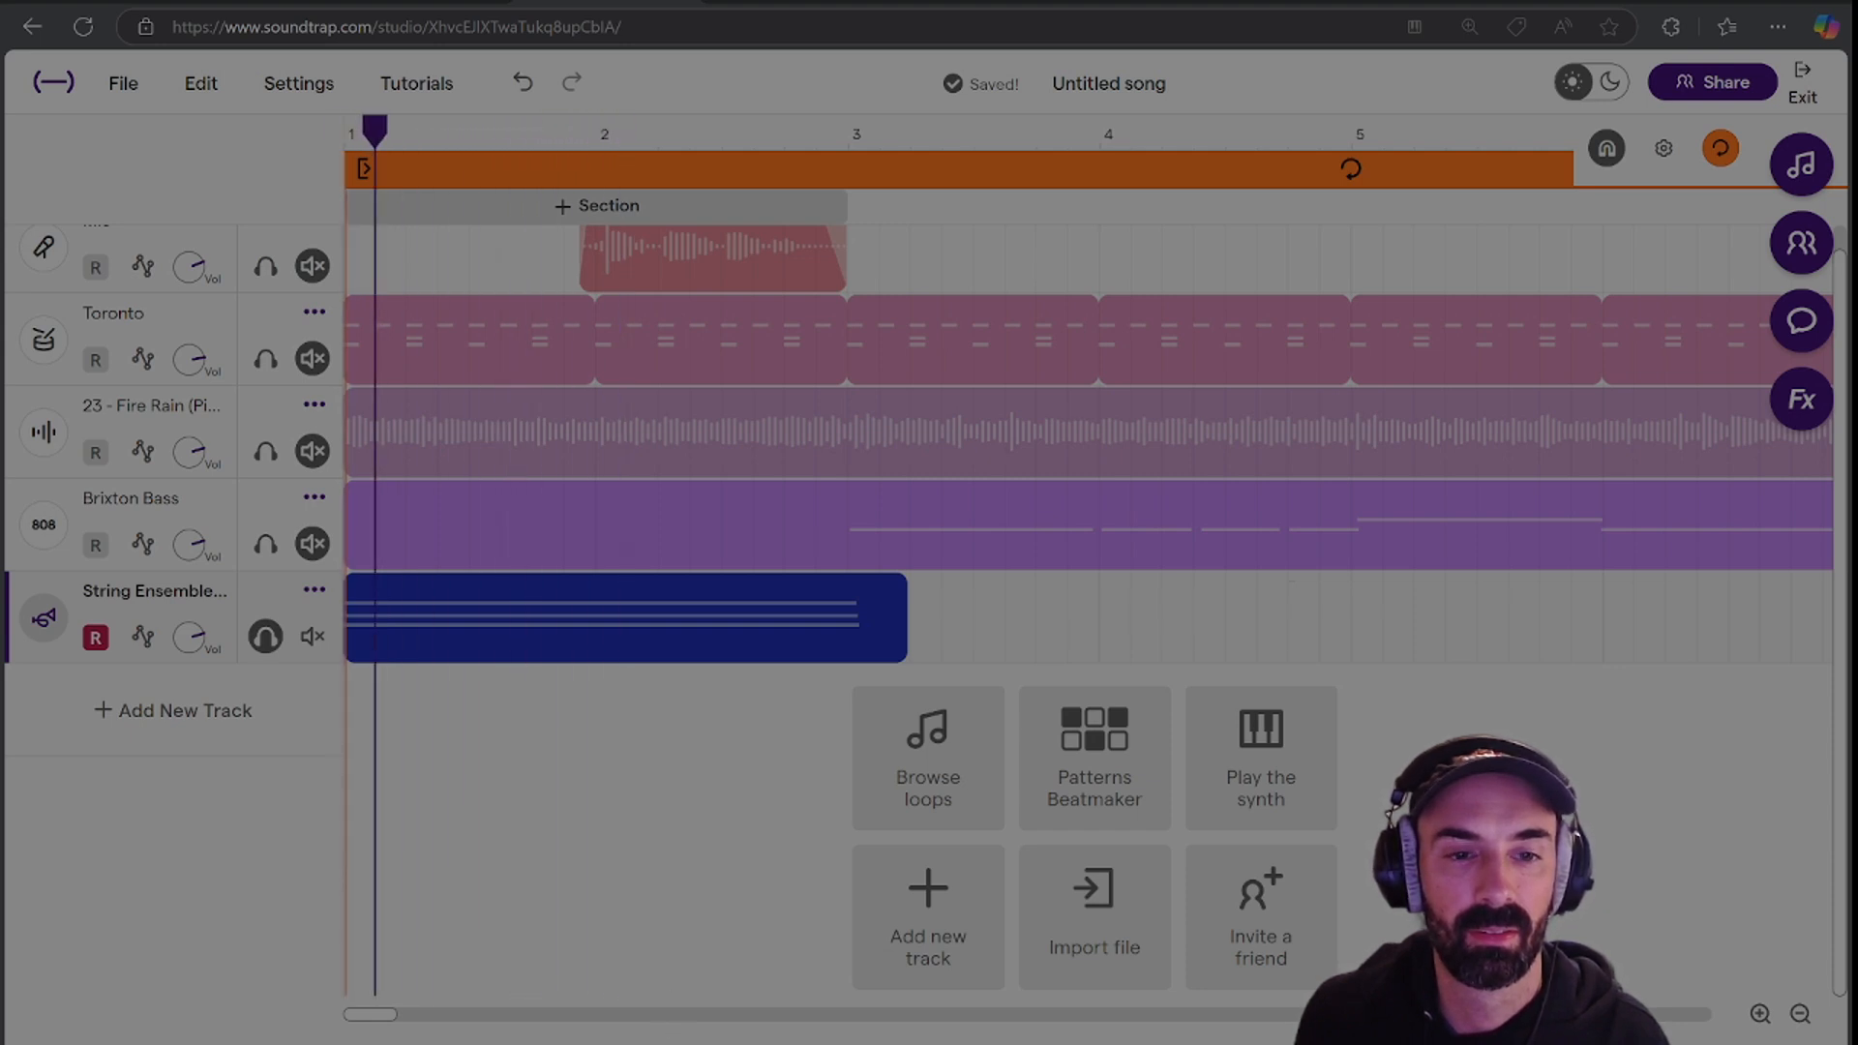
pyautogui.click(266, 637)
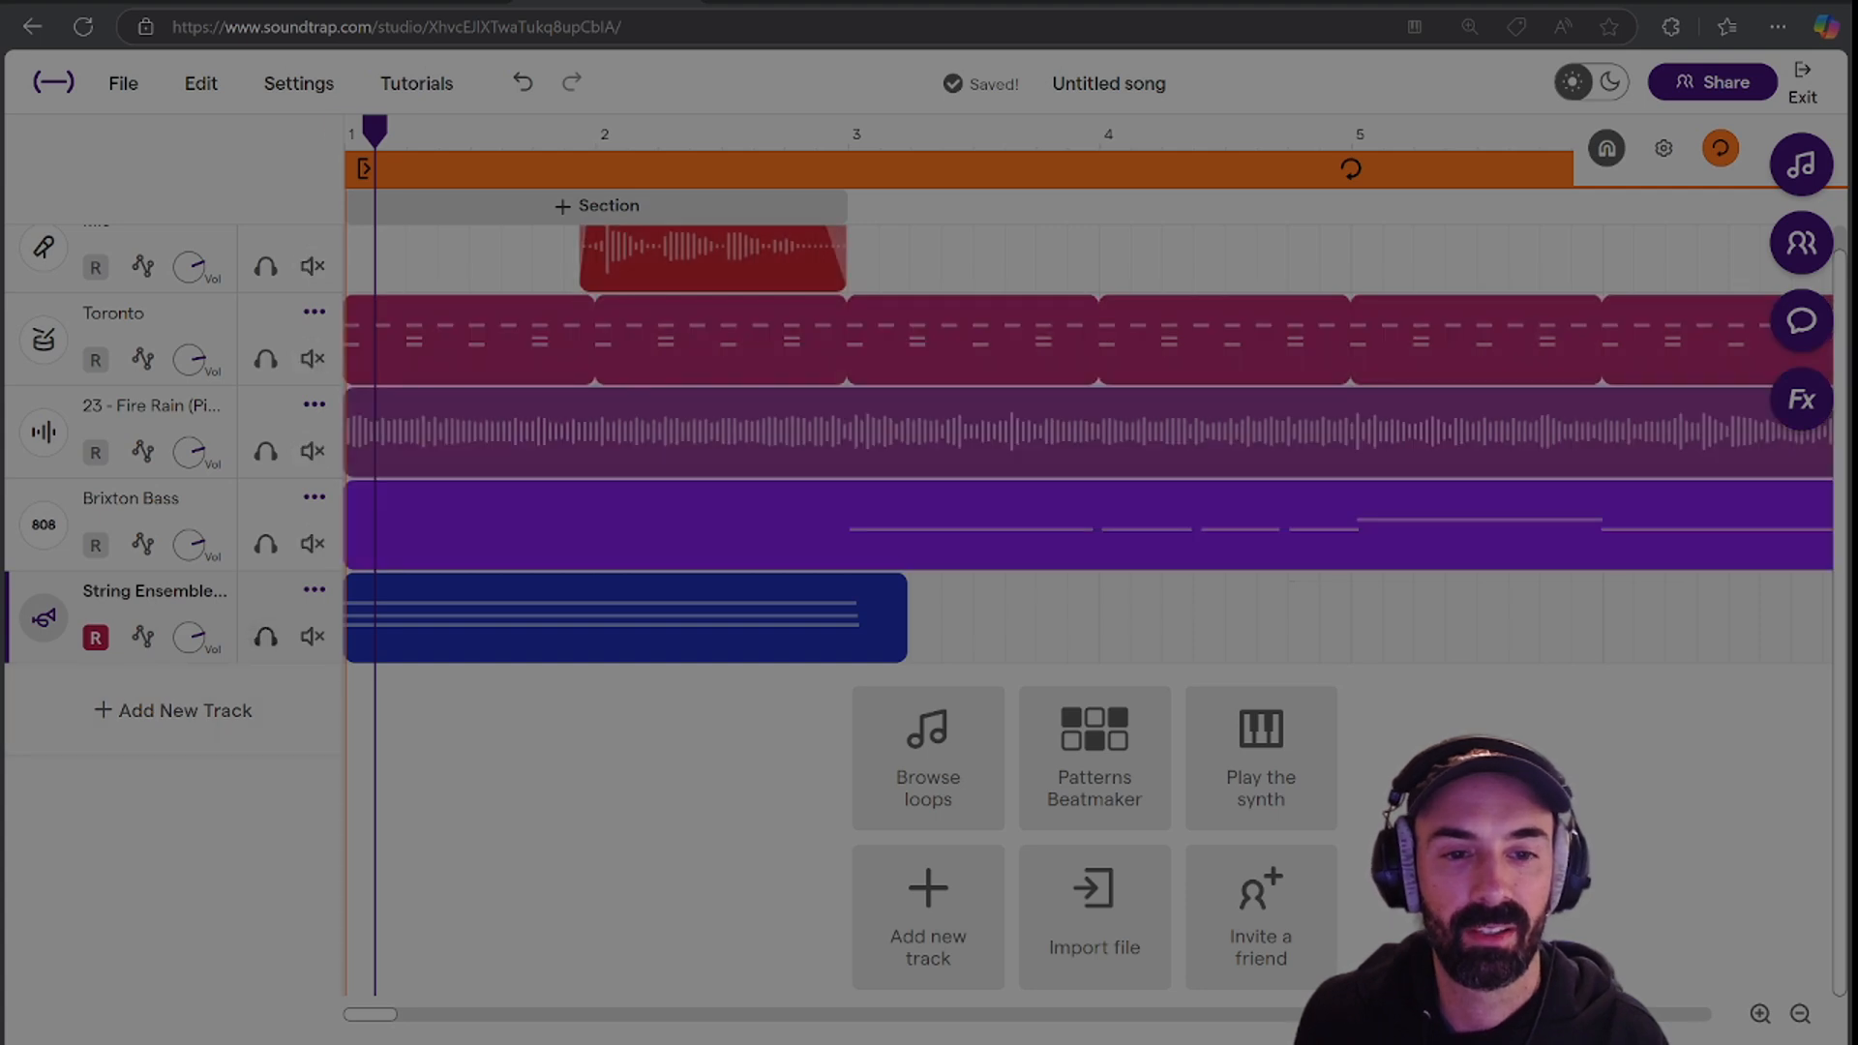
# Raise the String Ensemble track's volume to maximum and play the song from the start.
pyautogui.press('Return')
pyautogui.moveTo(194, 636); pyautogui.dragTo(194, 499)
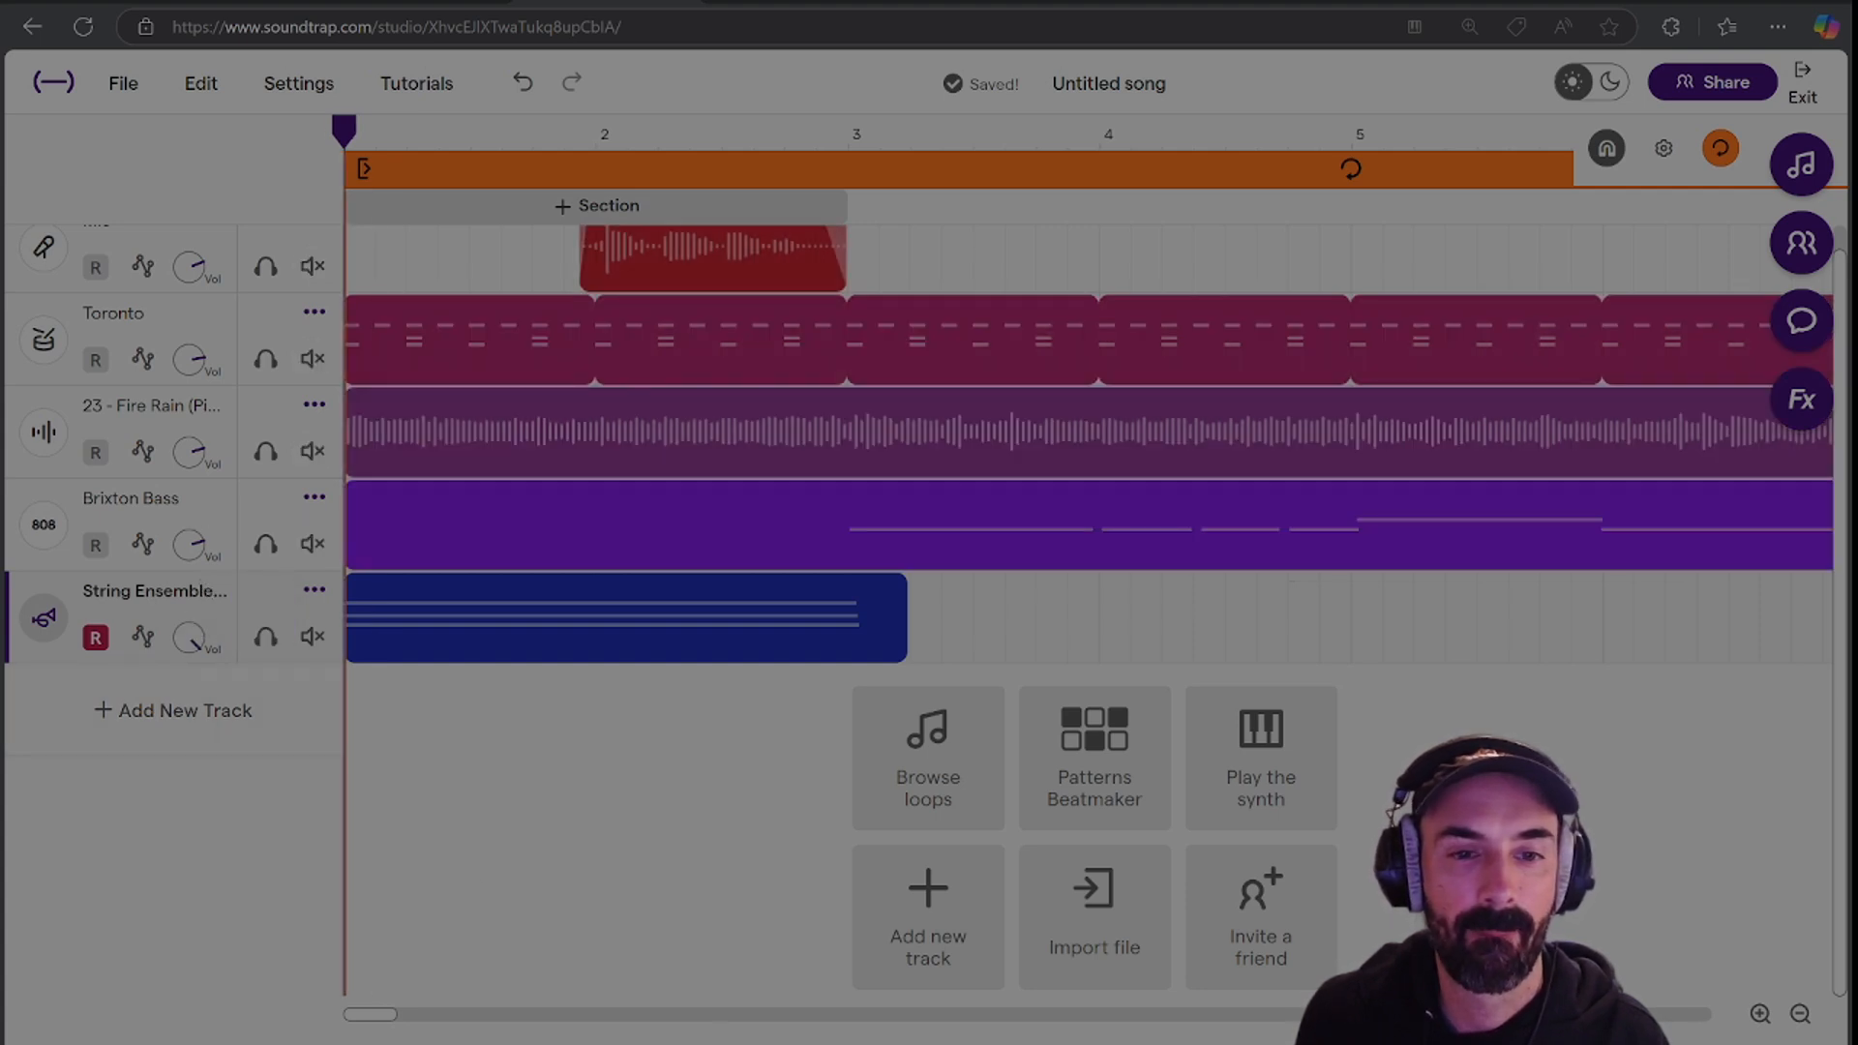
pyautogui.press('space')
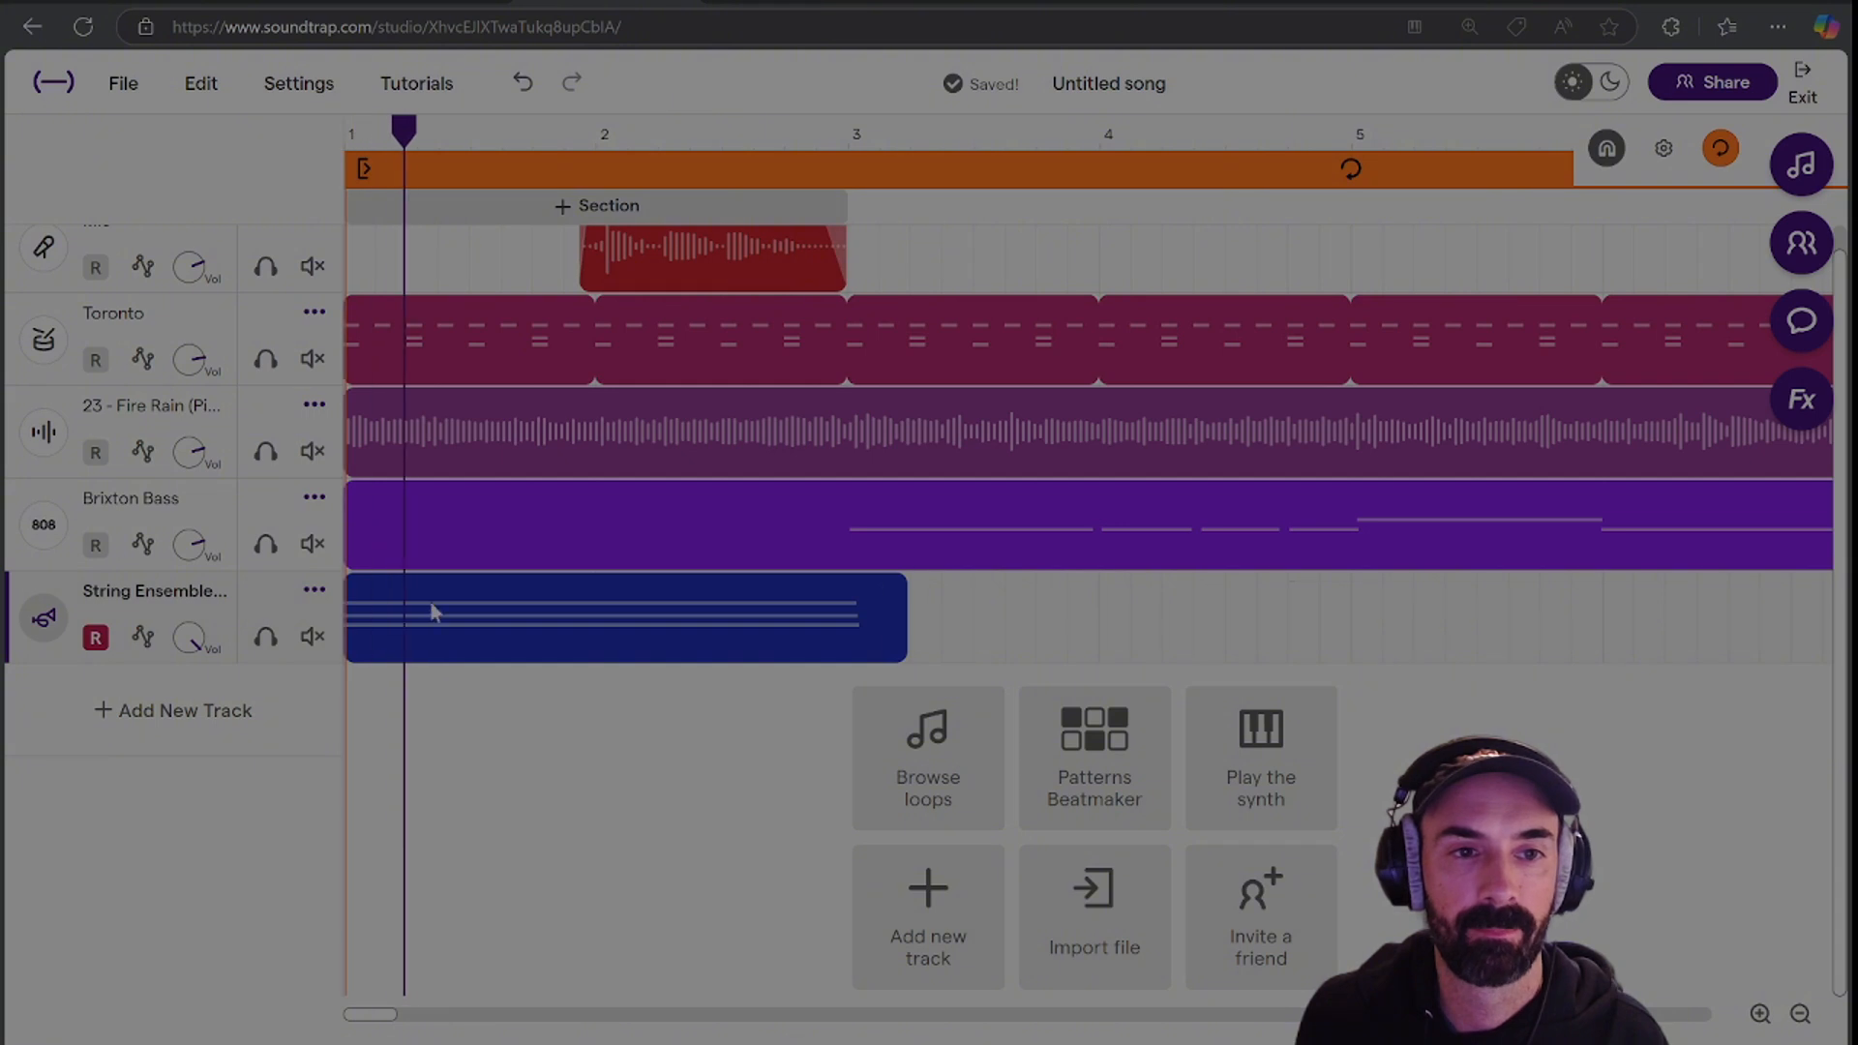
# Reduce the Fire Rain piano loop track's volume to slightly above the midpoint while playing the mix.
pyautogui.moveTo(188, 437); pyautogui.dragTo(189, 494)
pyautogui.press('space')
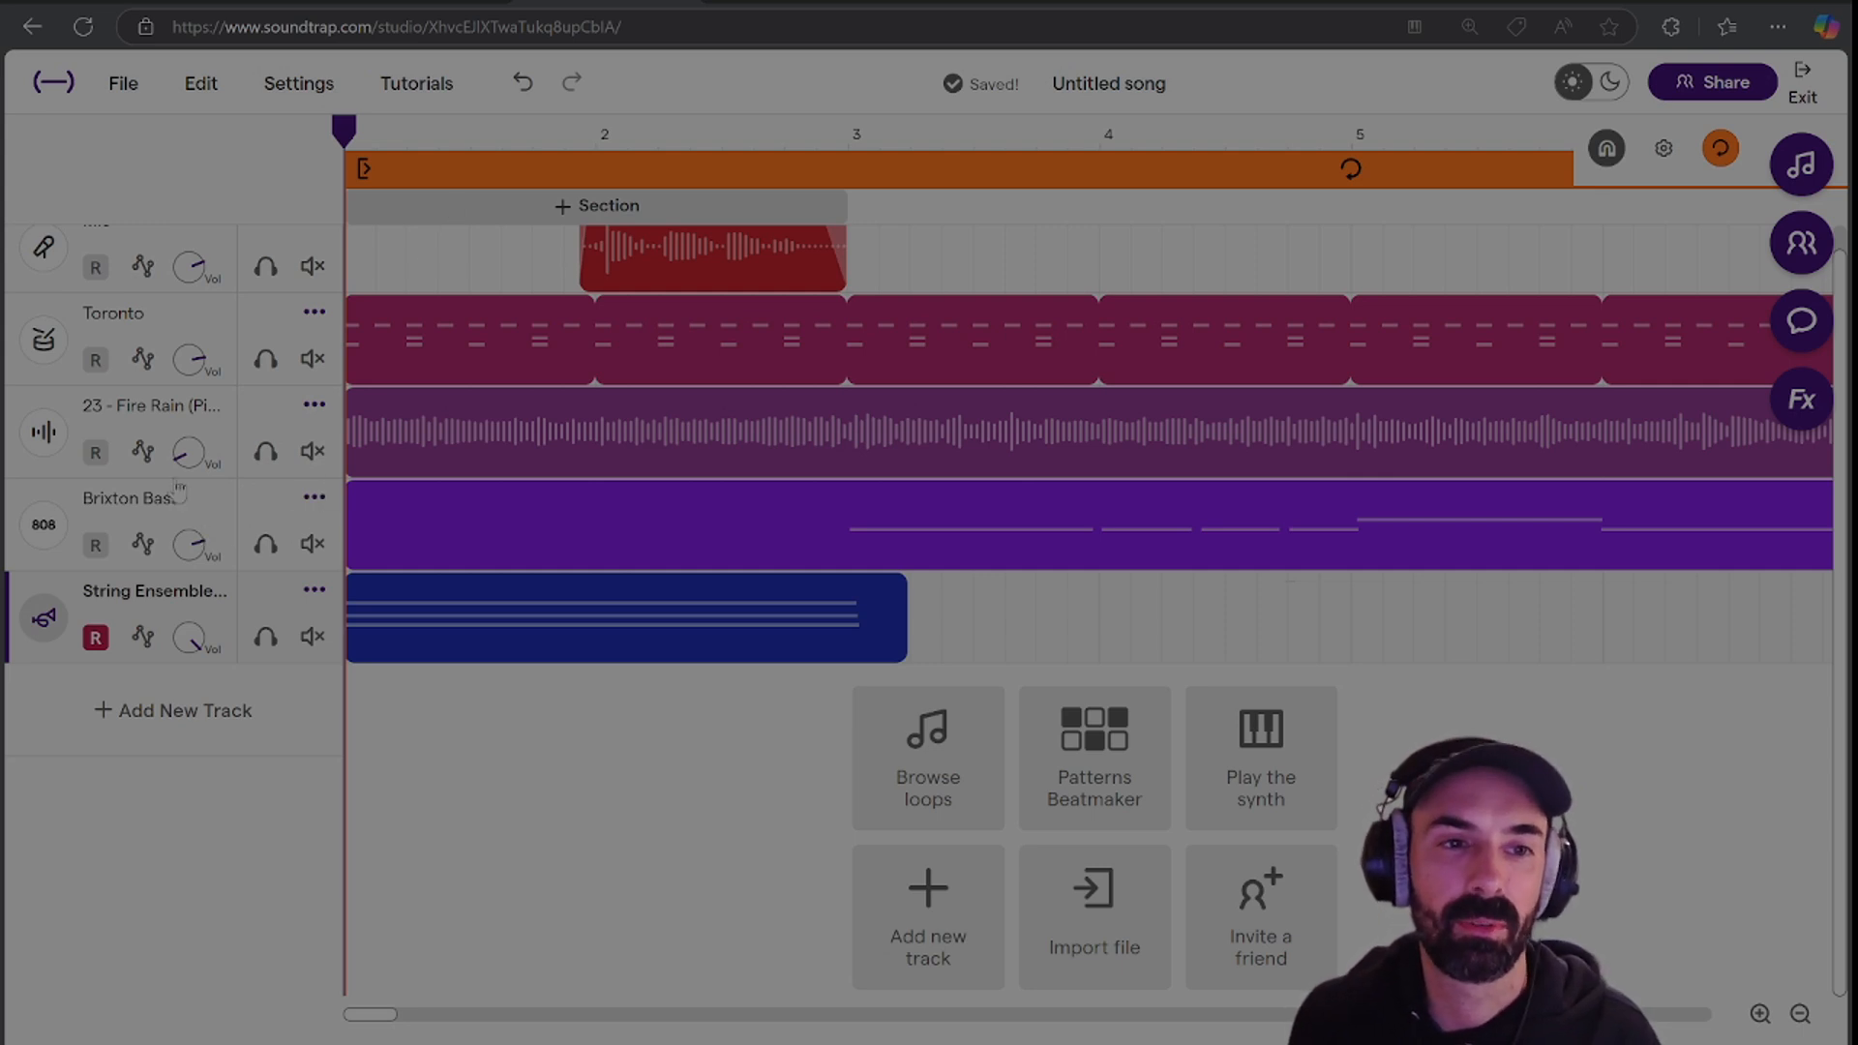
pyautogui.press('space')
pyautogui.moveTo(188, 455); pyautogui.dragTo(224, 289)
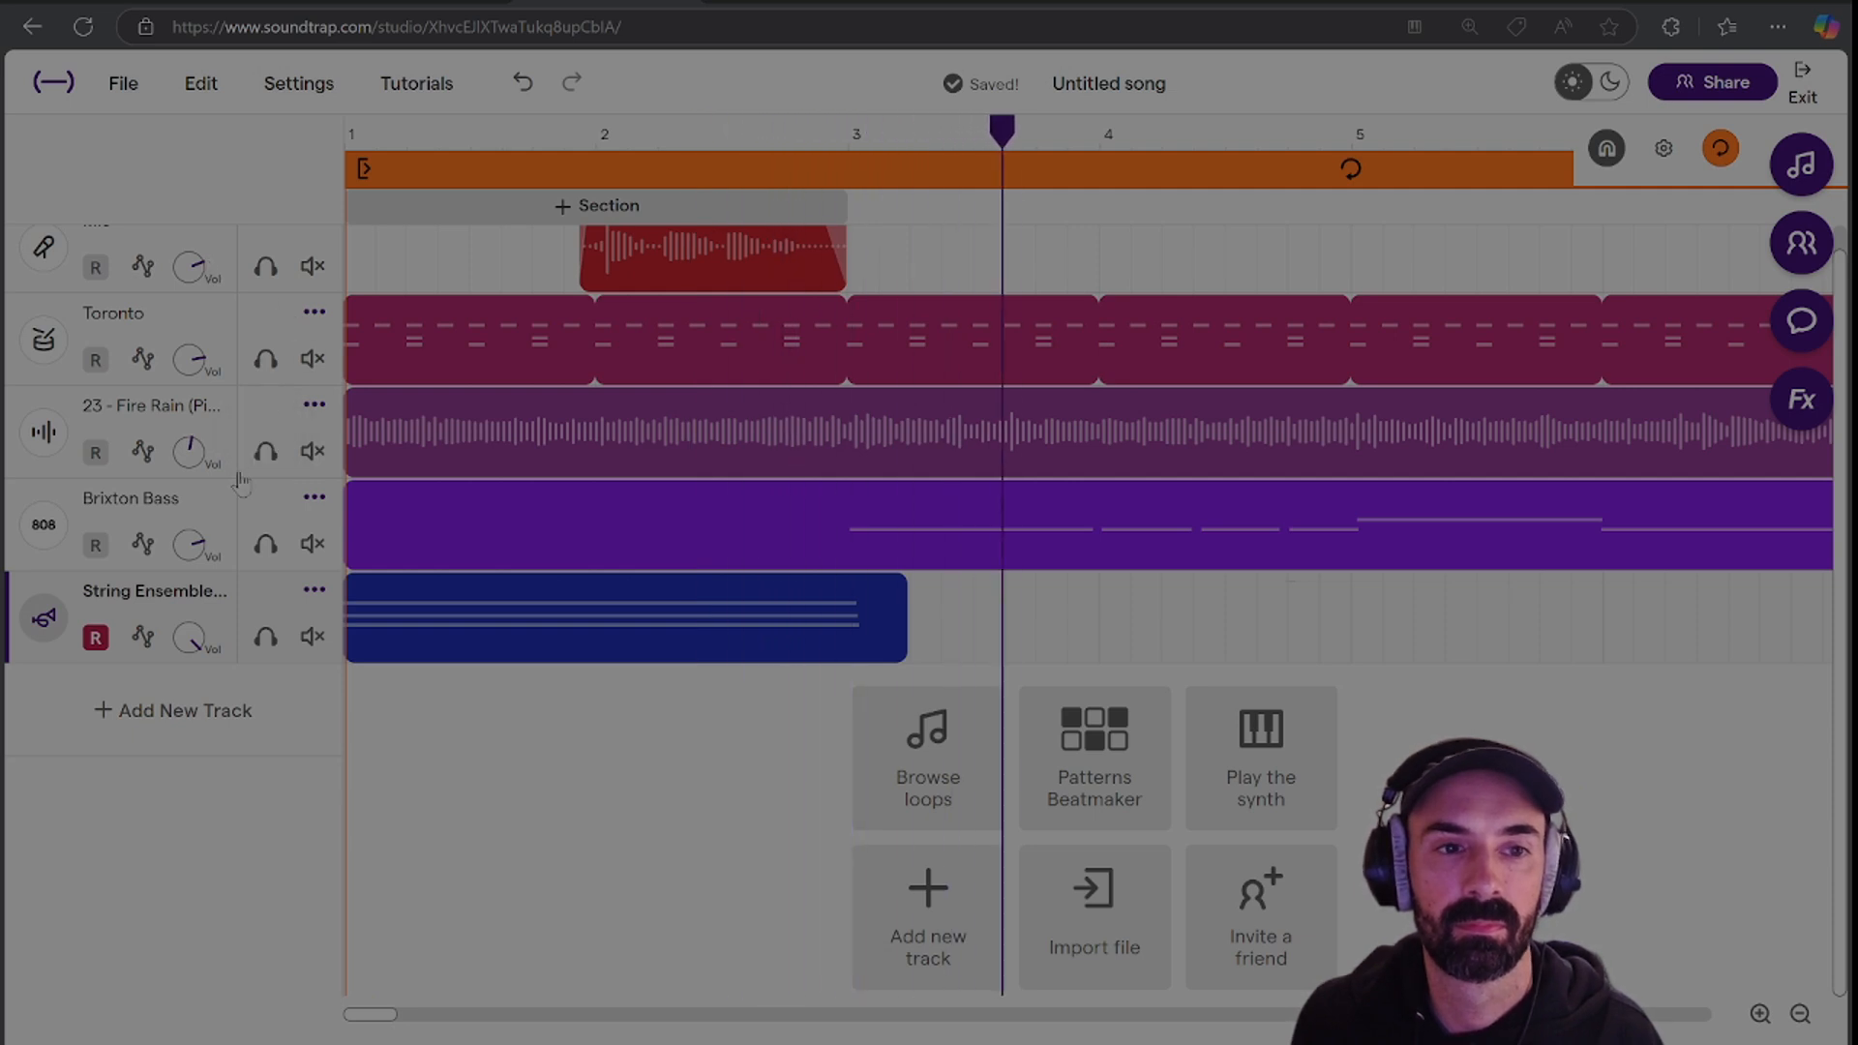
pyautogui.press('space')
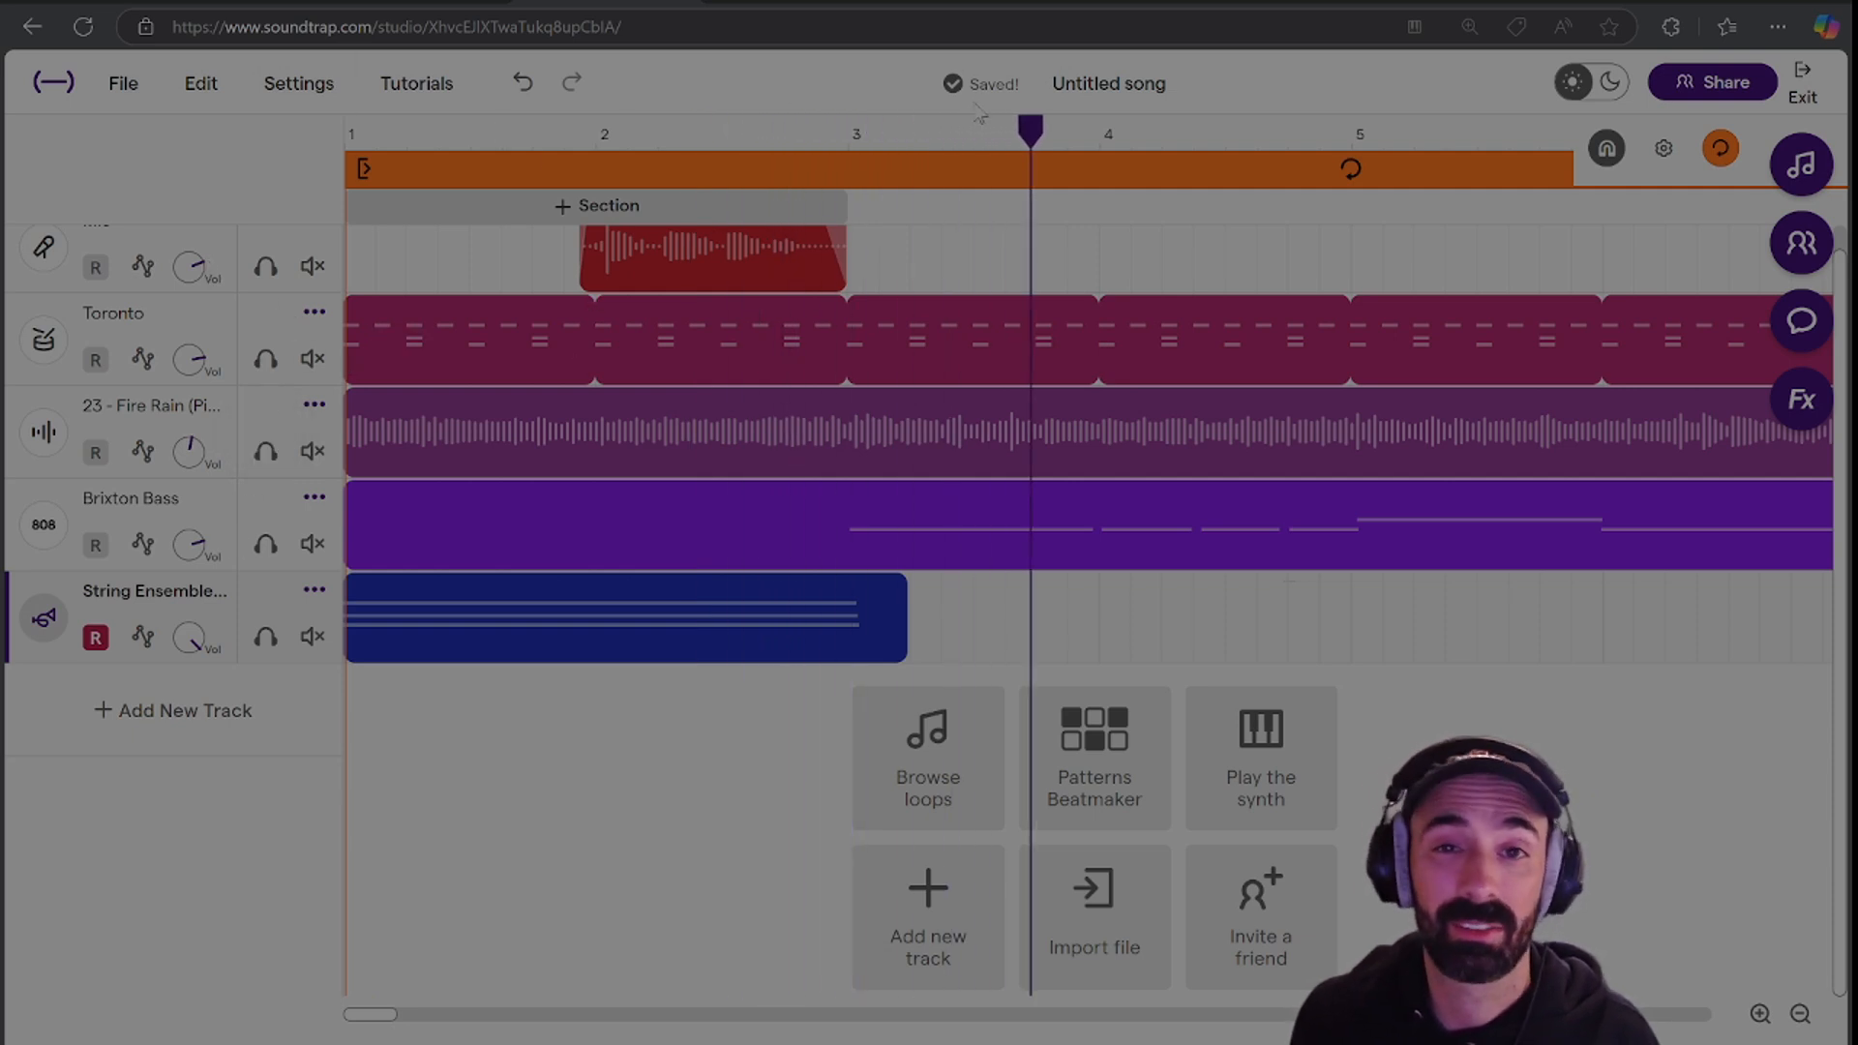
# Reduce the Brixton Bass track's volume to slightly below the midpoint while playing the song from the start.
pyautogui.moveTo(1036, 127); pyautogui.dragTo(351, 214)
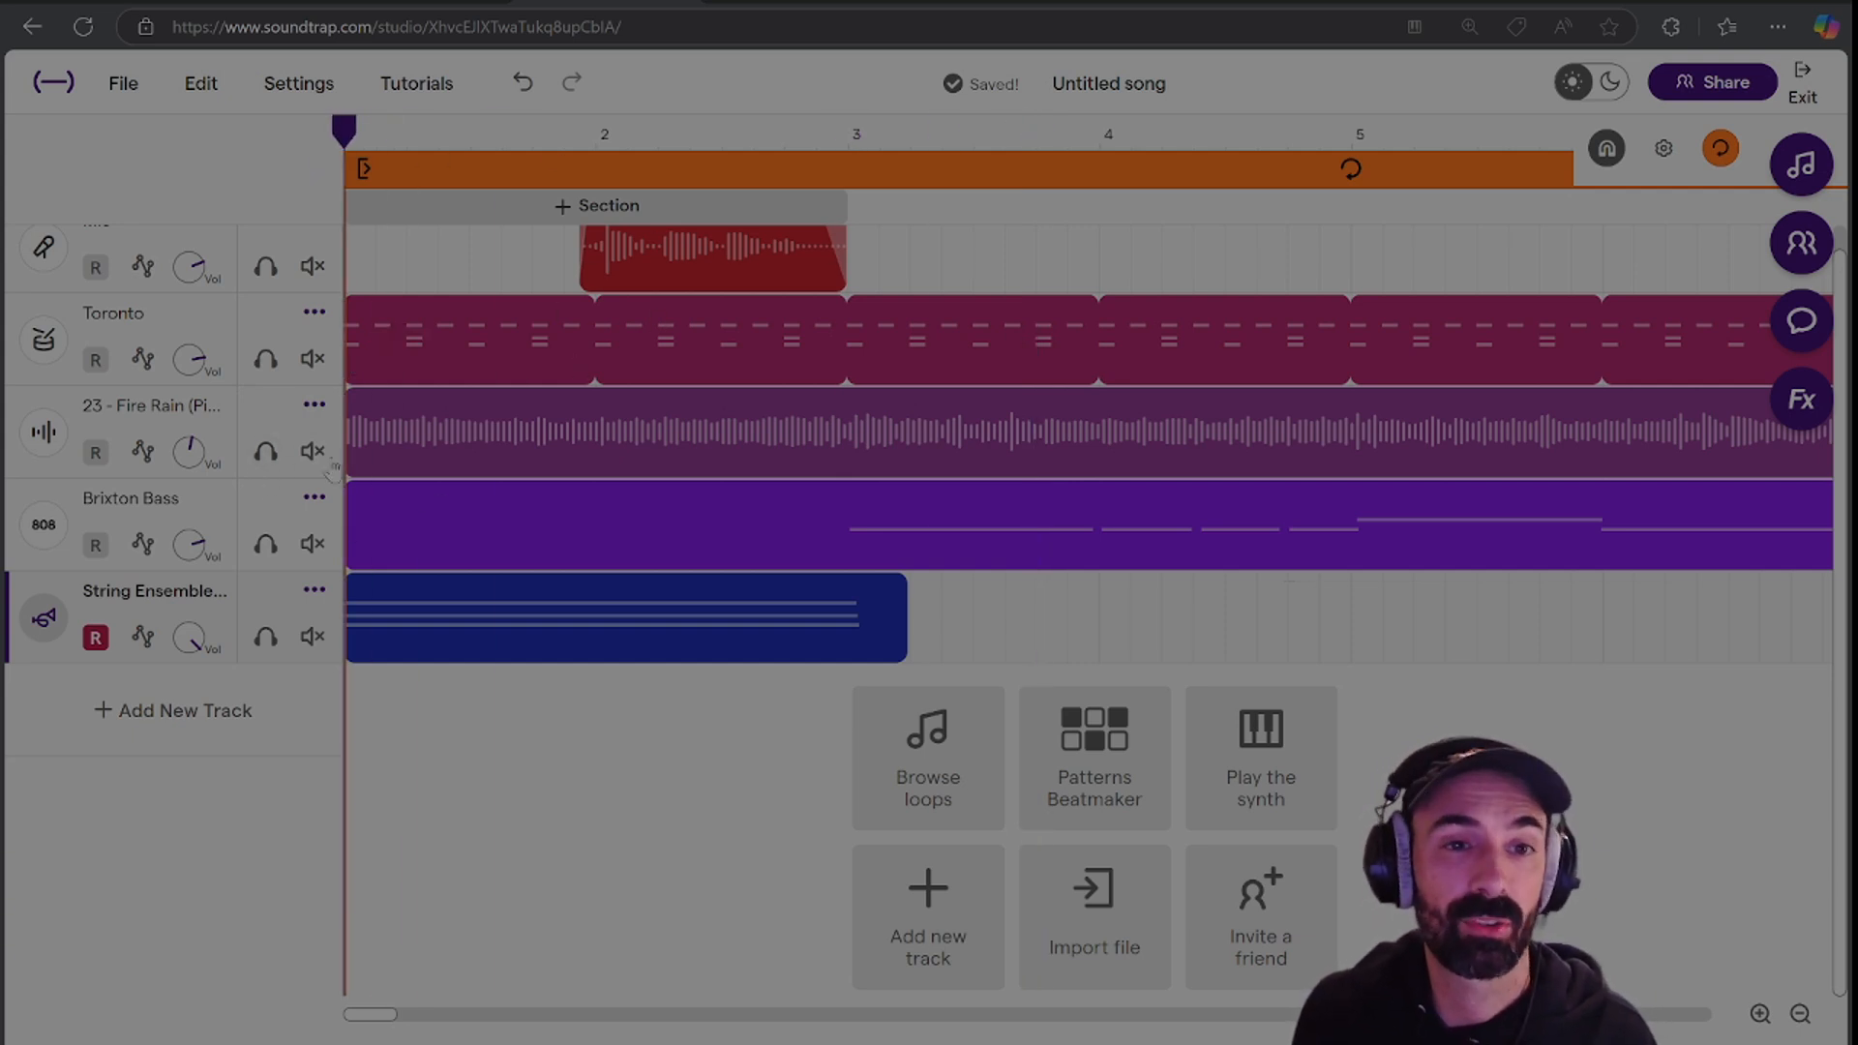
pyautogui.press('space')
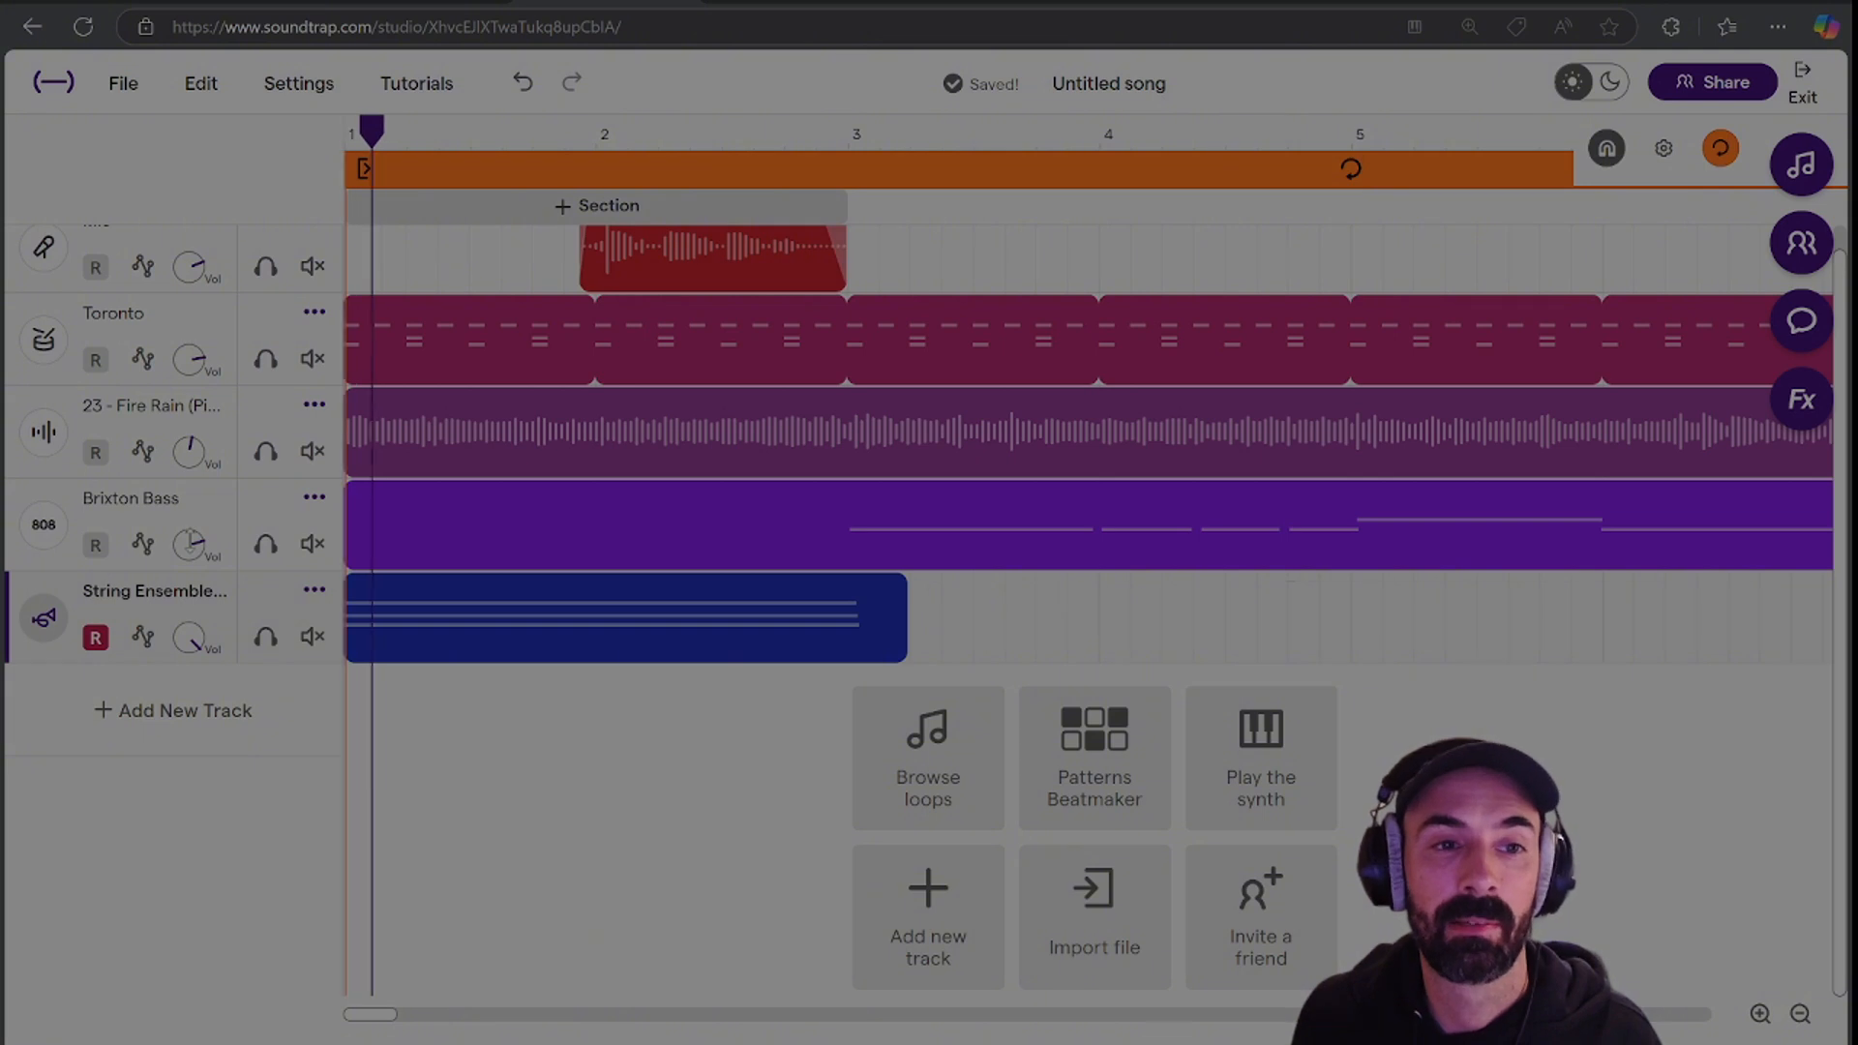
pyautogui.moveTo(190, 542); pyautogui.dragTo(188, 561)
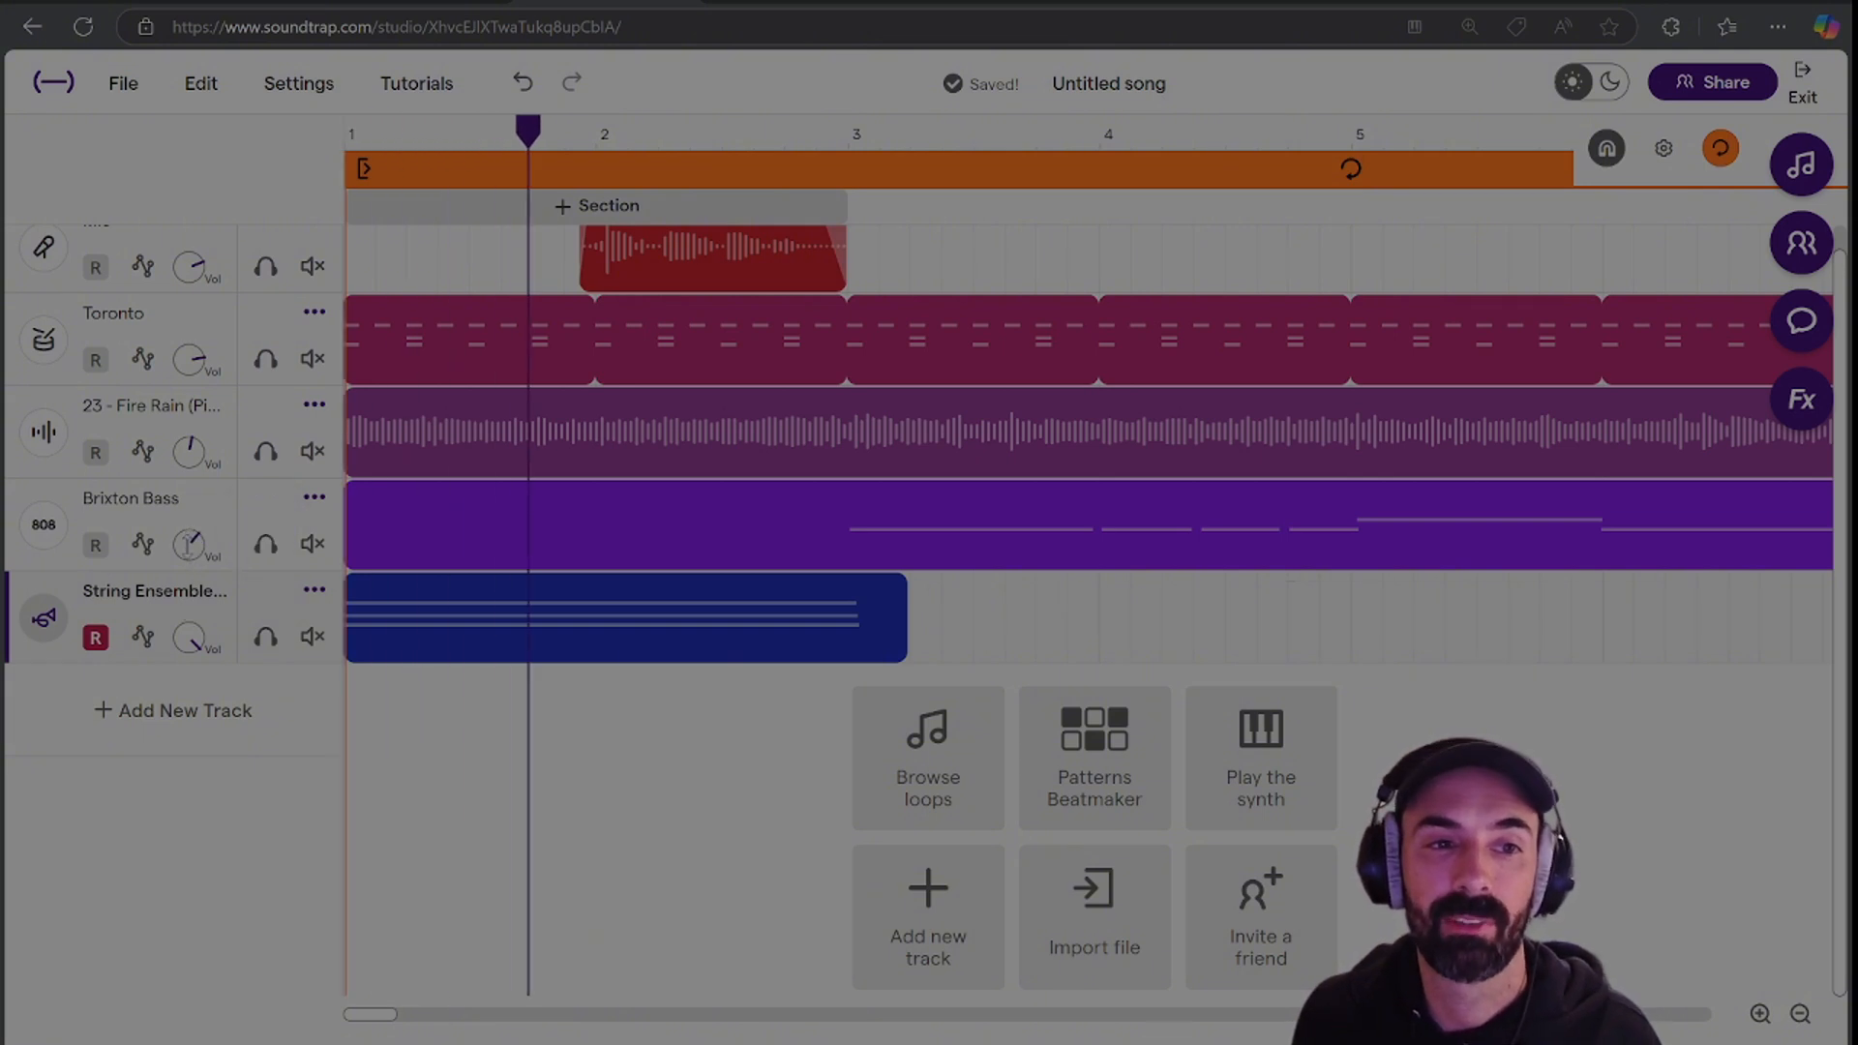
pyautogui.click(350, 146)
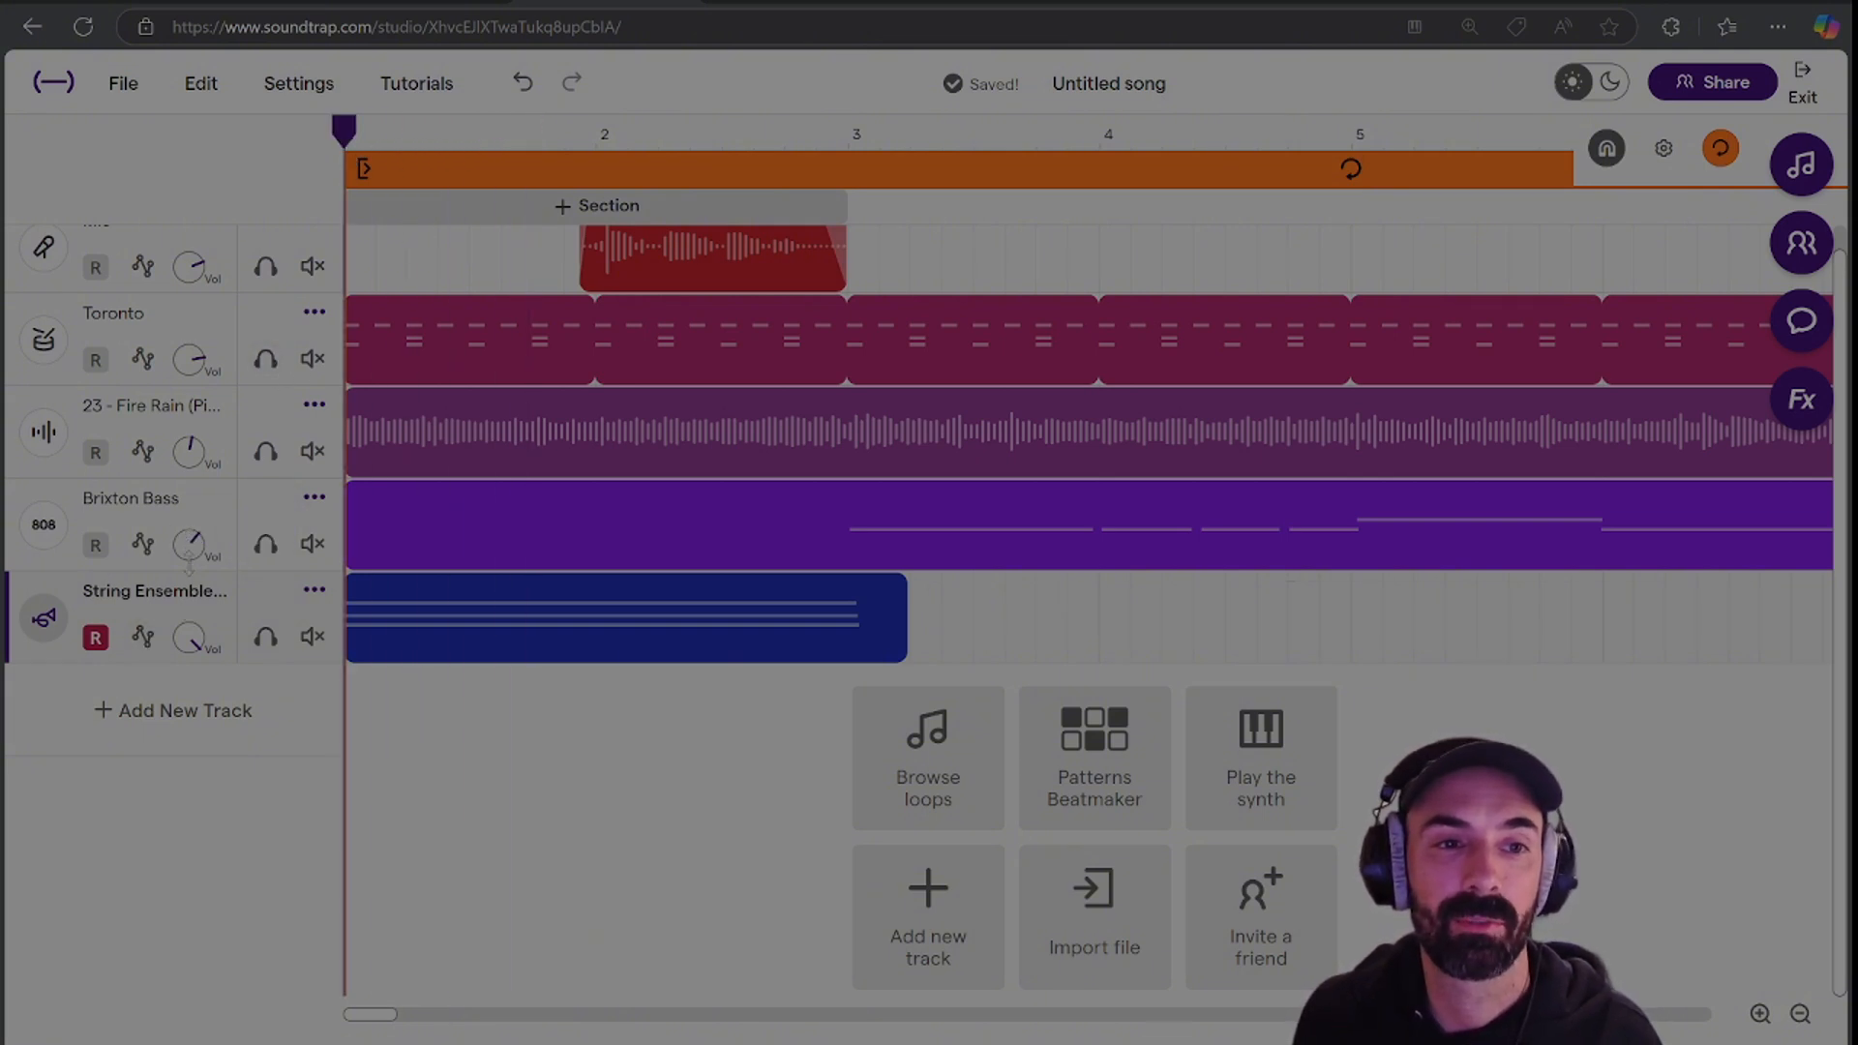
pyautogui.press('space')
pyautogui.moveTo(189, 545); pyautogui.dragTo(194, 665)
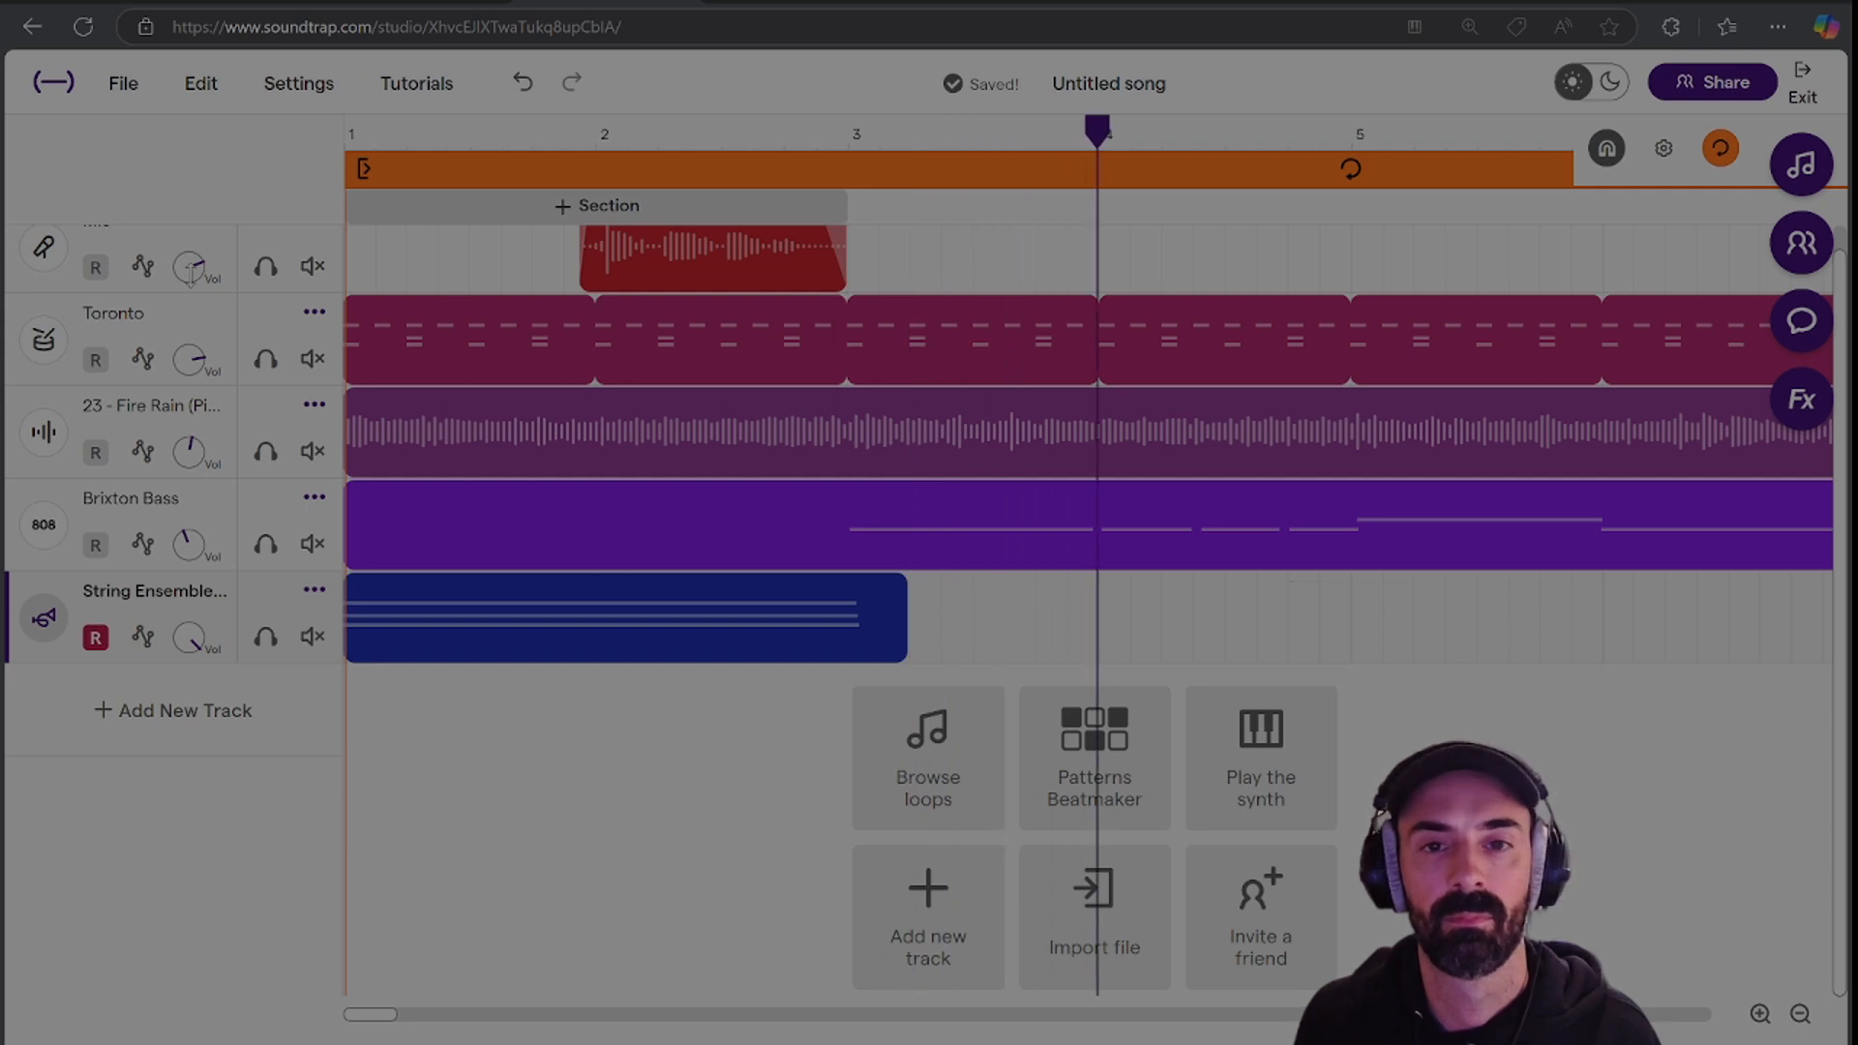
# Disarm recording on the String Ensemble track and rename the song Just Add Beats.
pyautogui.click(96, 638)
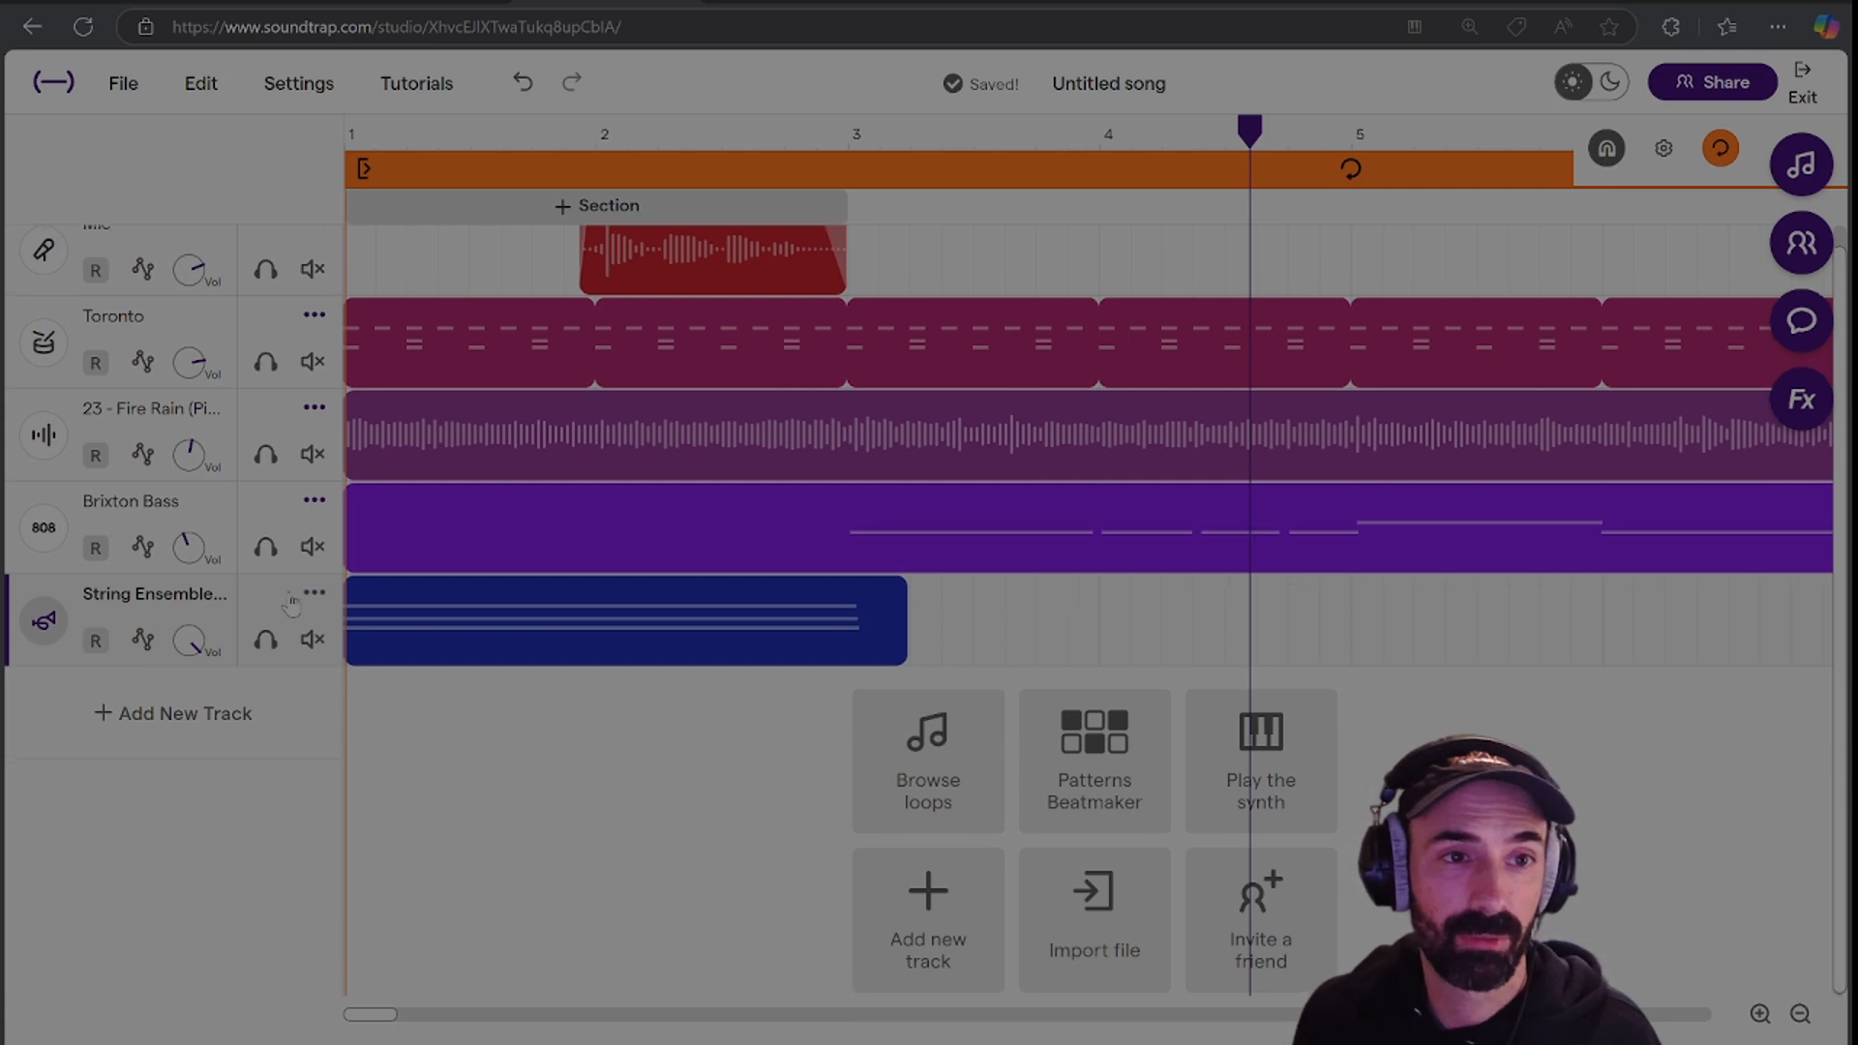
pyautogui.scroll(1, 290, 605)
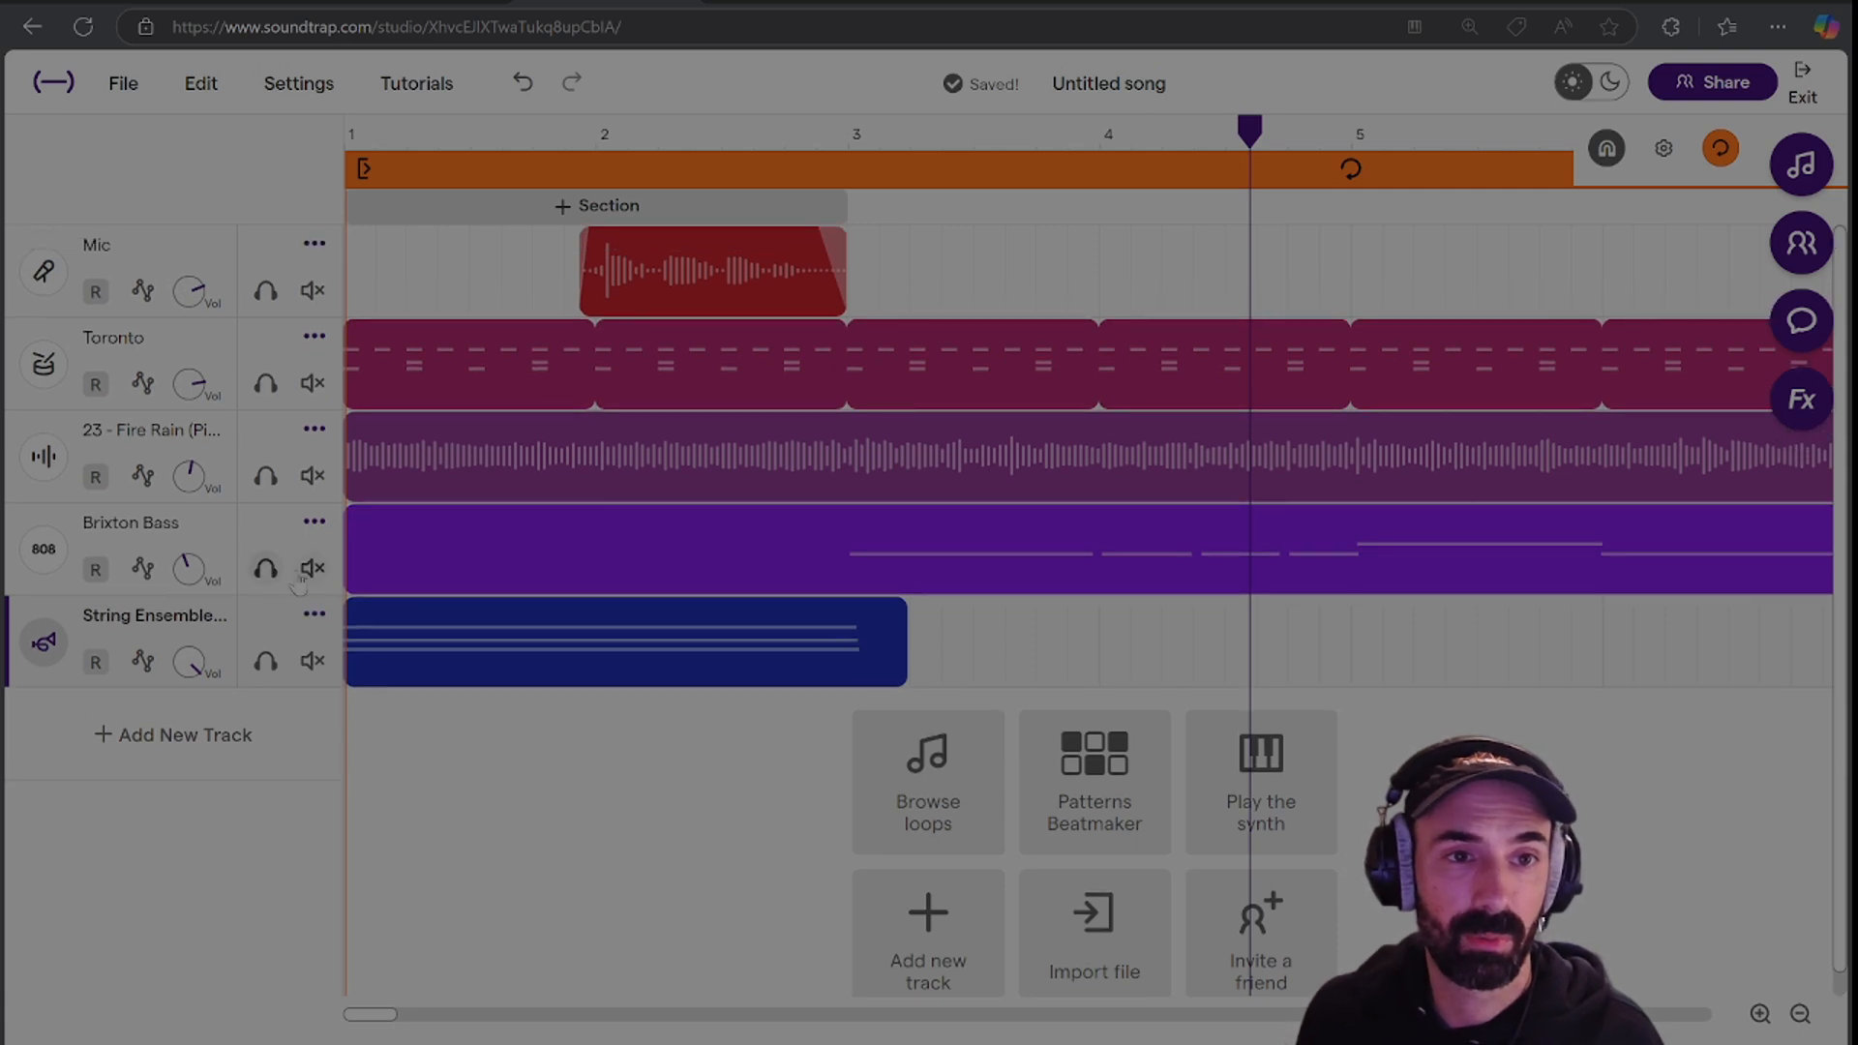
pyautogui.click(1099, 87)
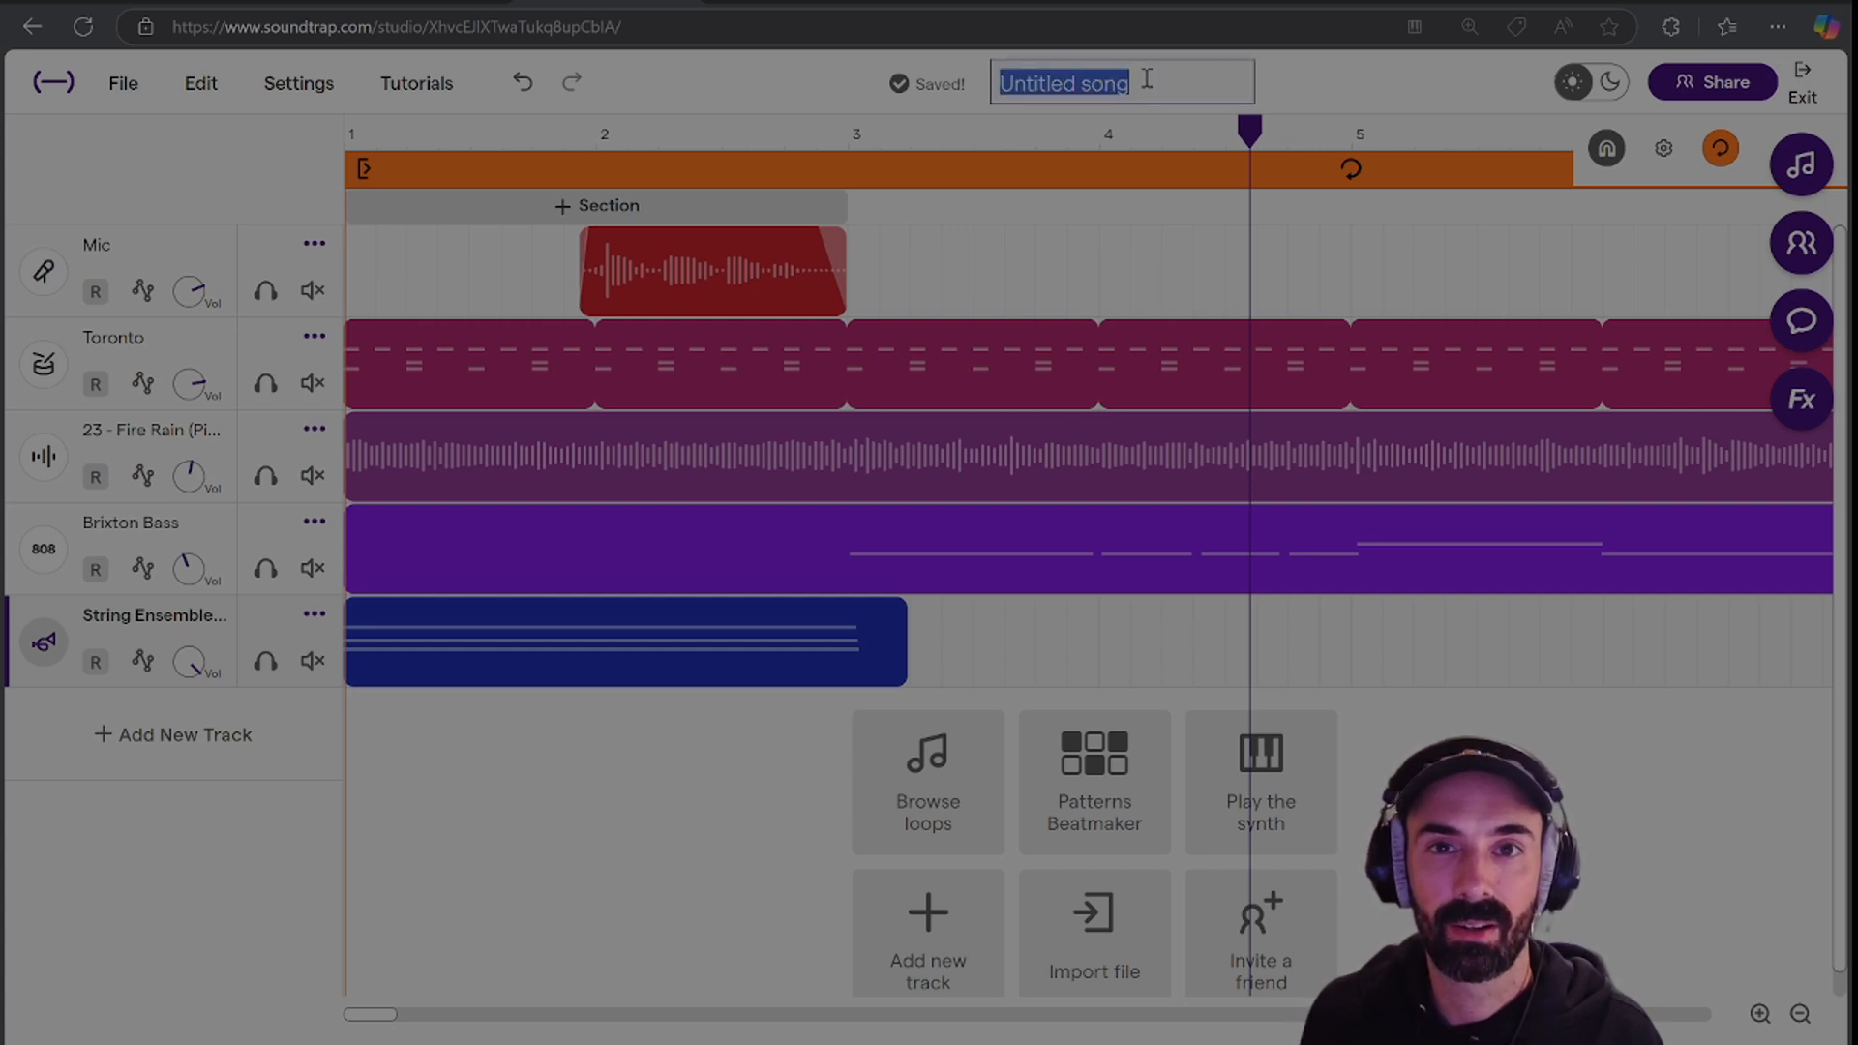
pyautogui.write('Just Add Beats')
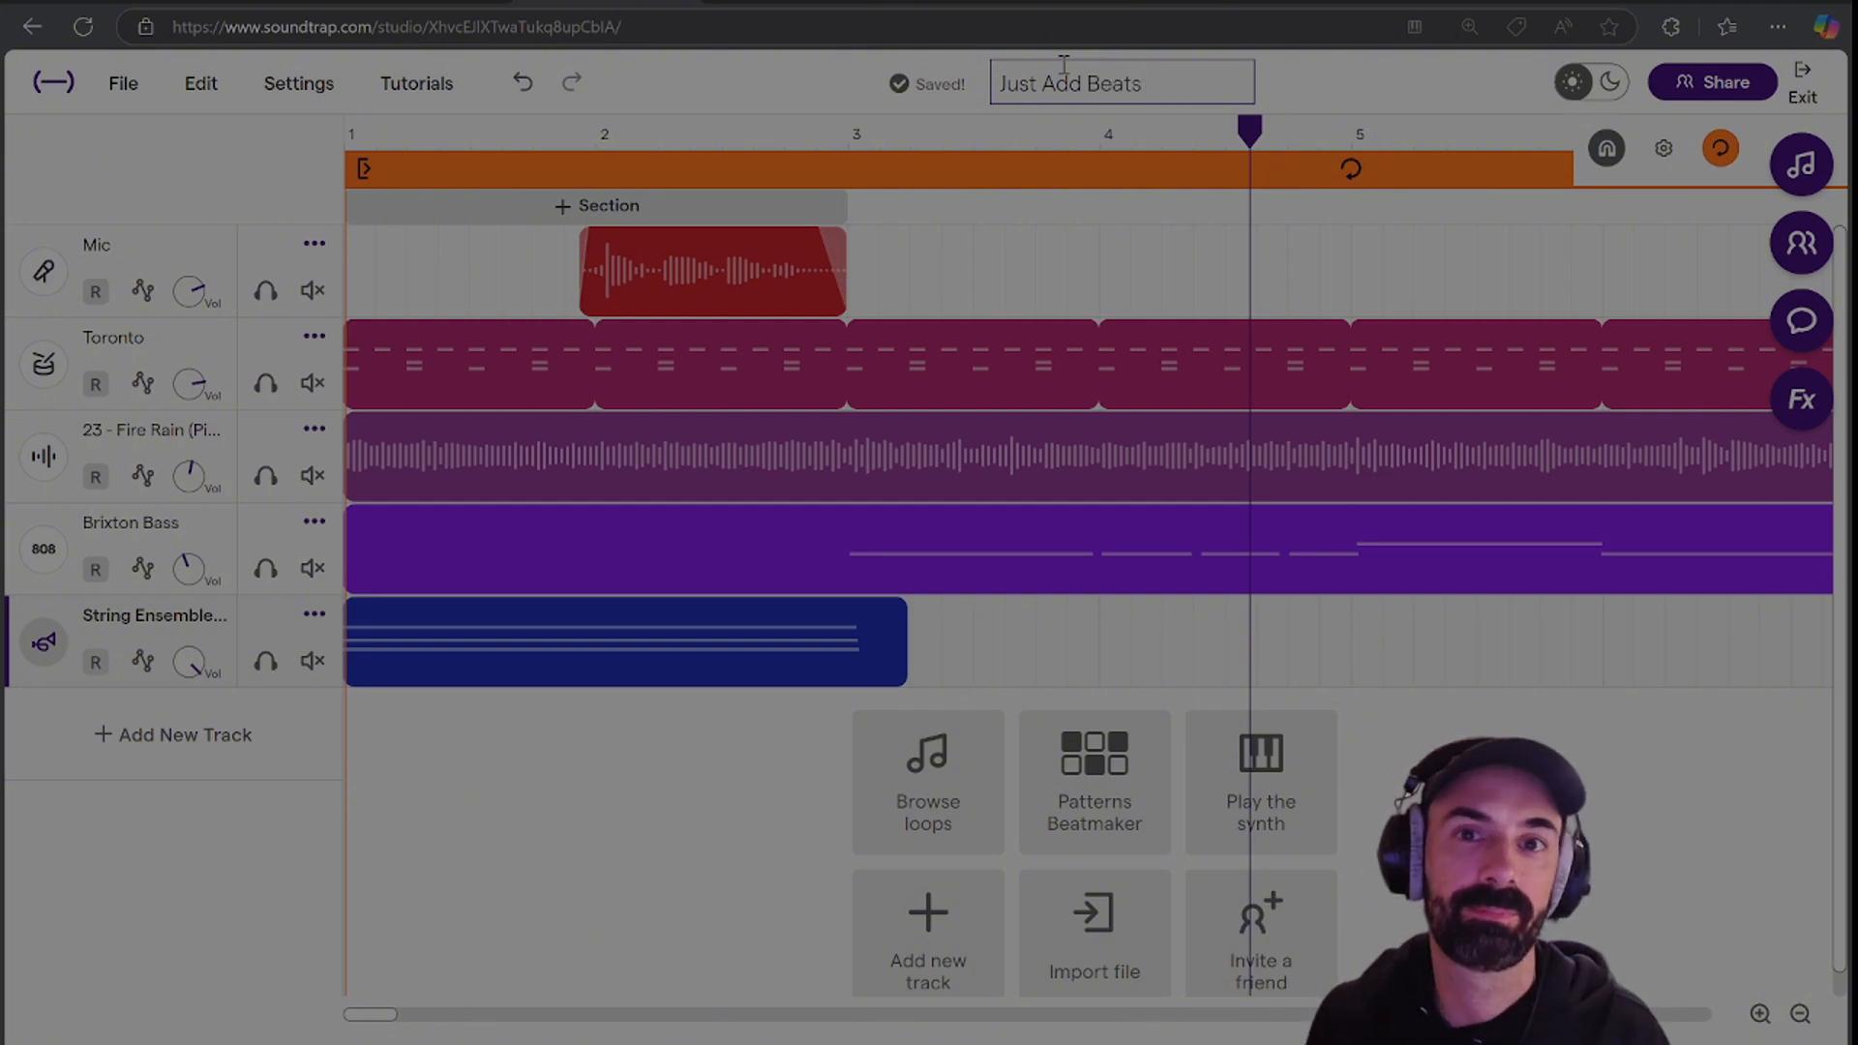
pyautogui.press('Return')
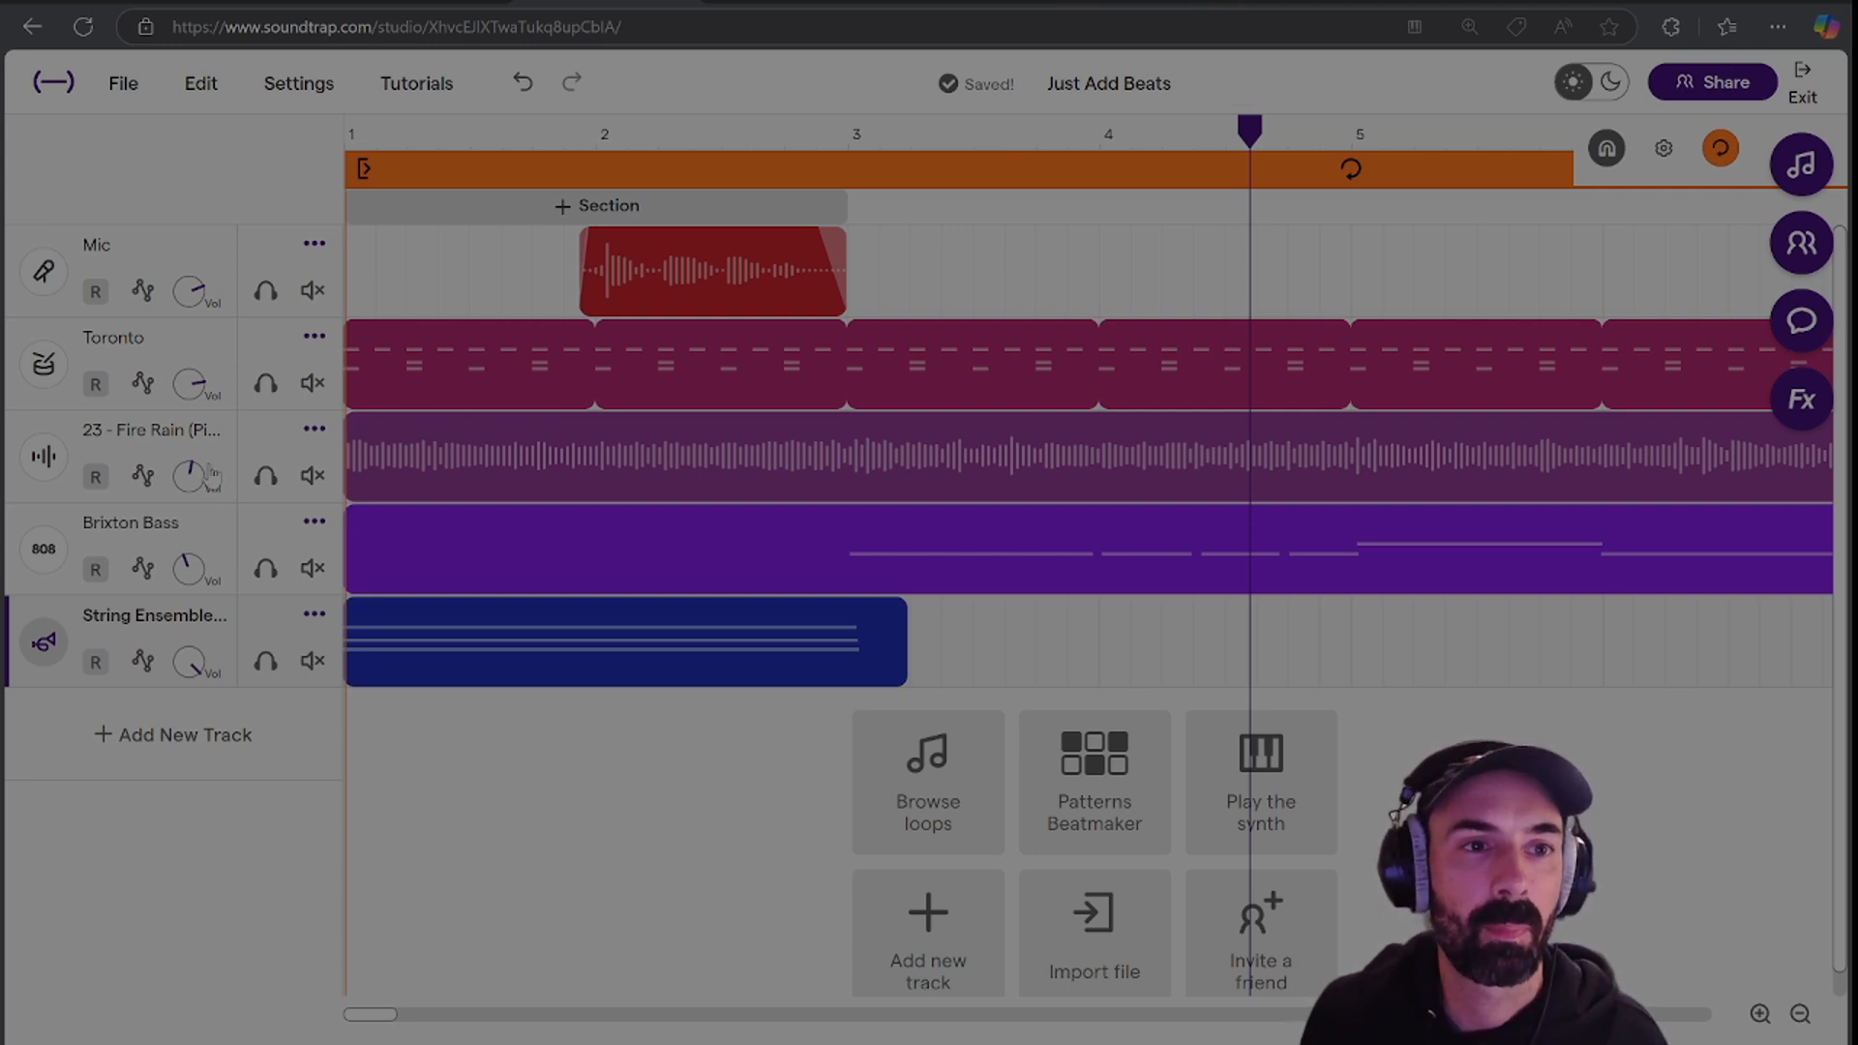
# Delete the String Ensemble region and undo the deletion.
pyautogui.moveTo(1011, 94)
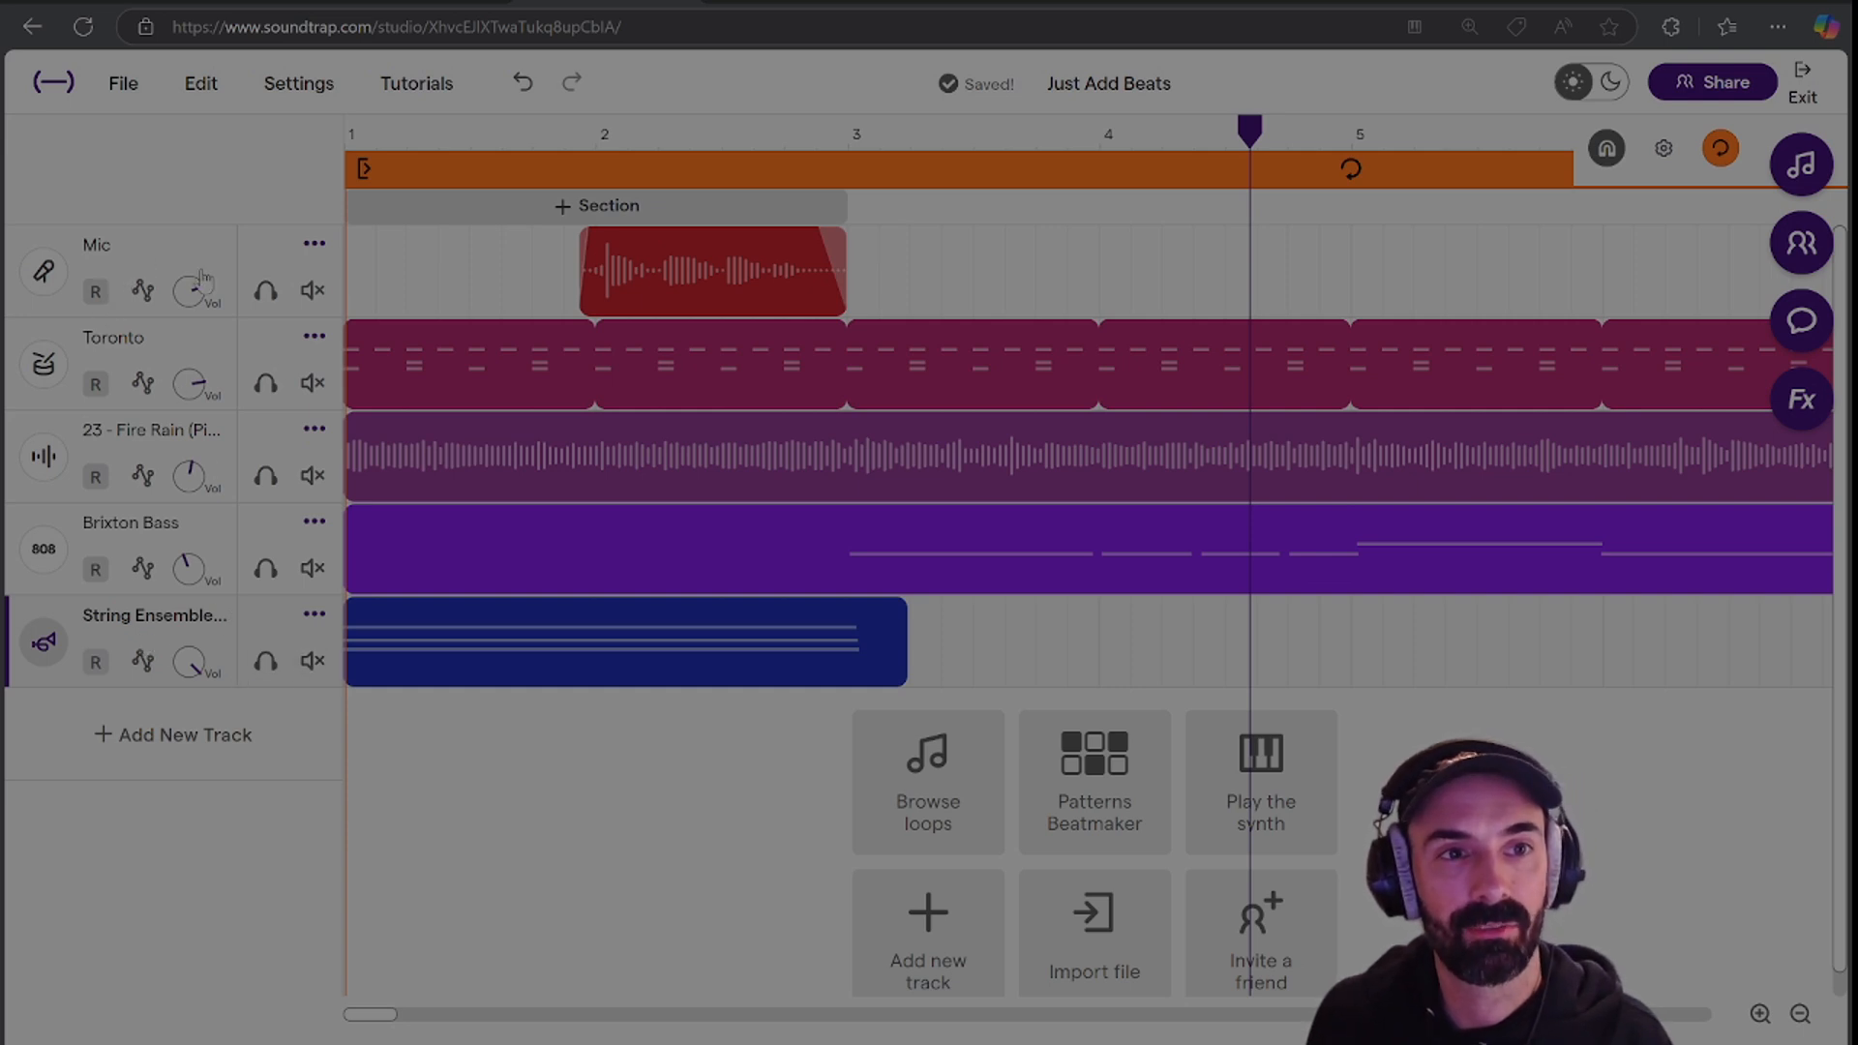
pyautogui.moveTo(389, 351)
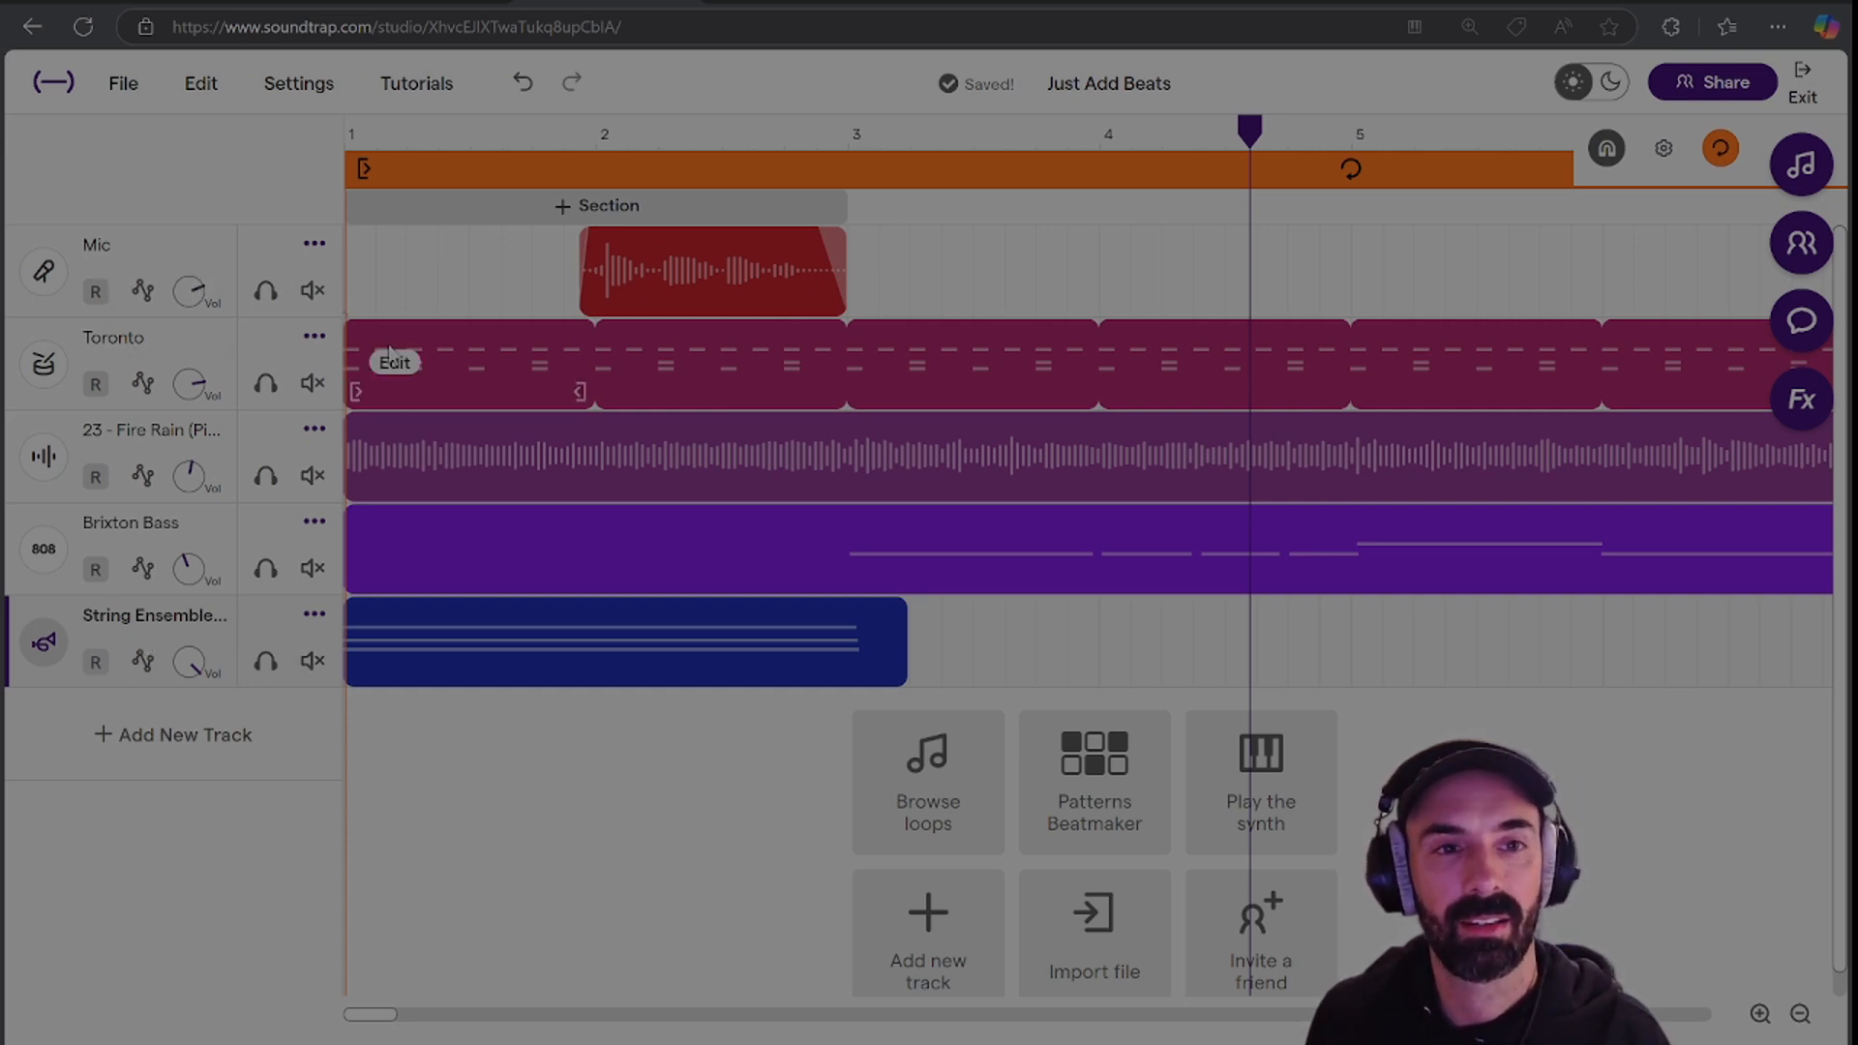
pyautogui.moveTo(468, 431)
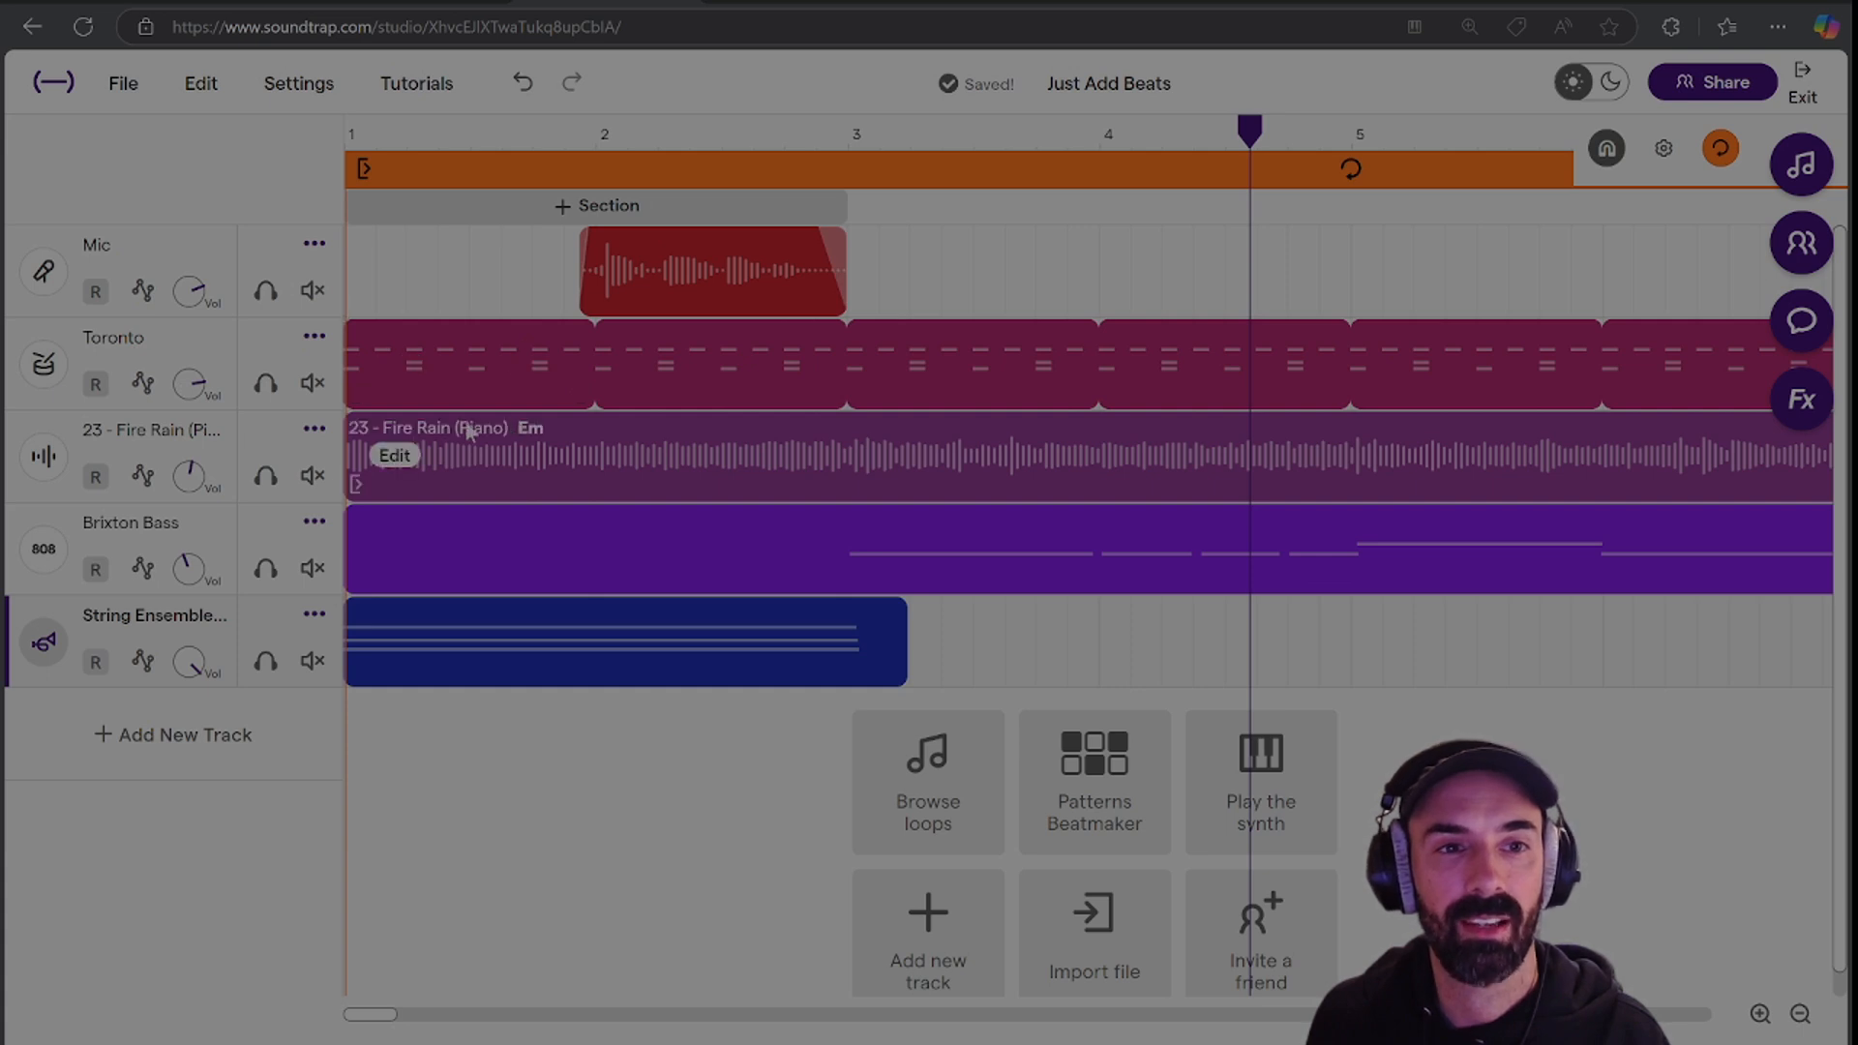
pyautogui.moveTo(871, 556)
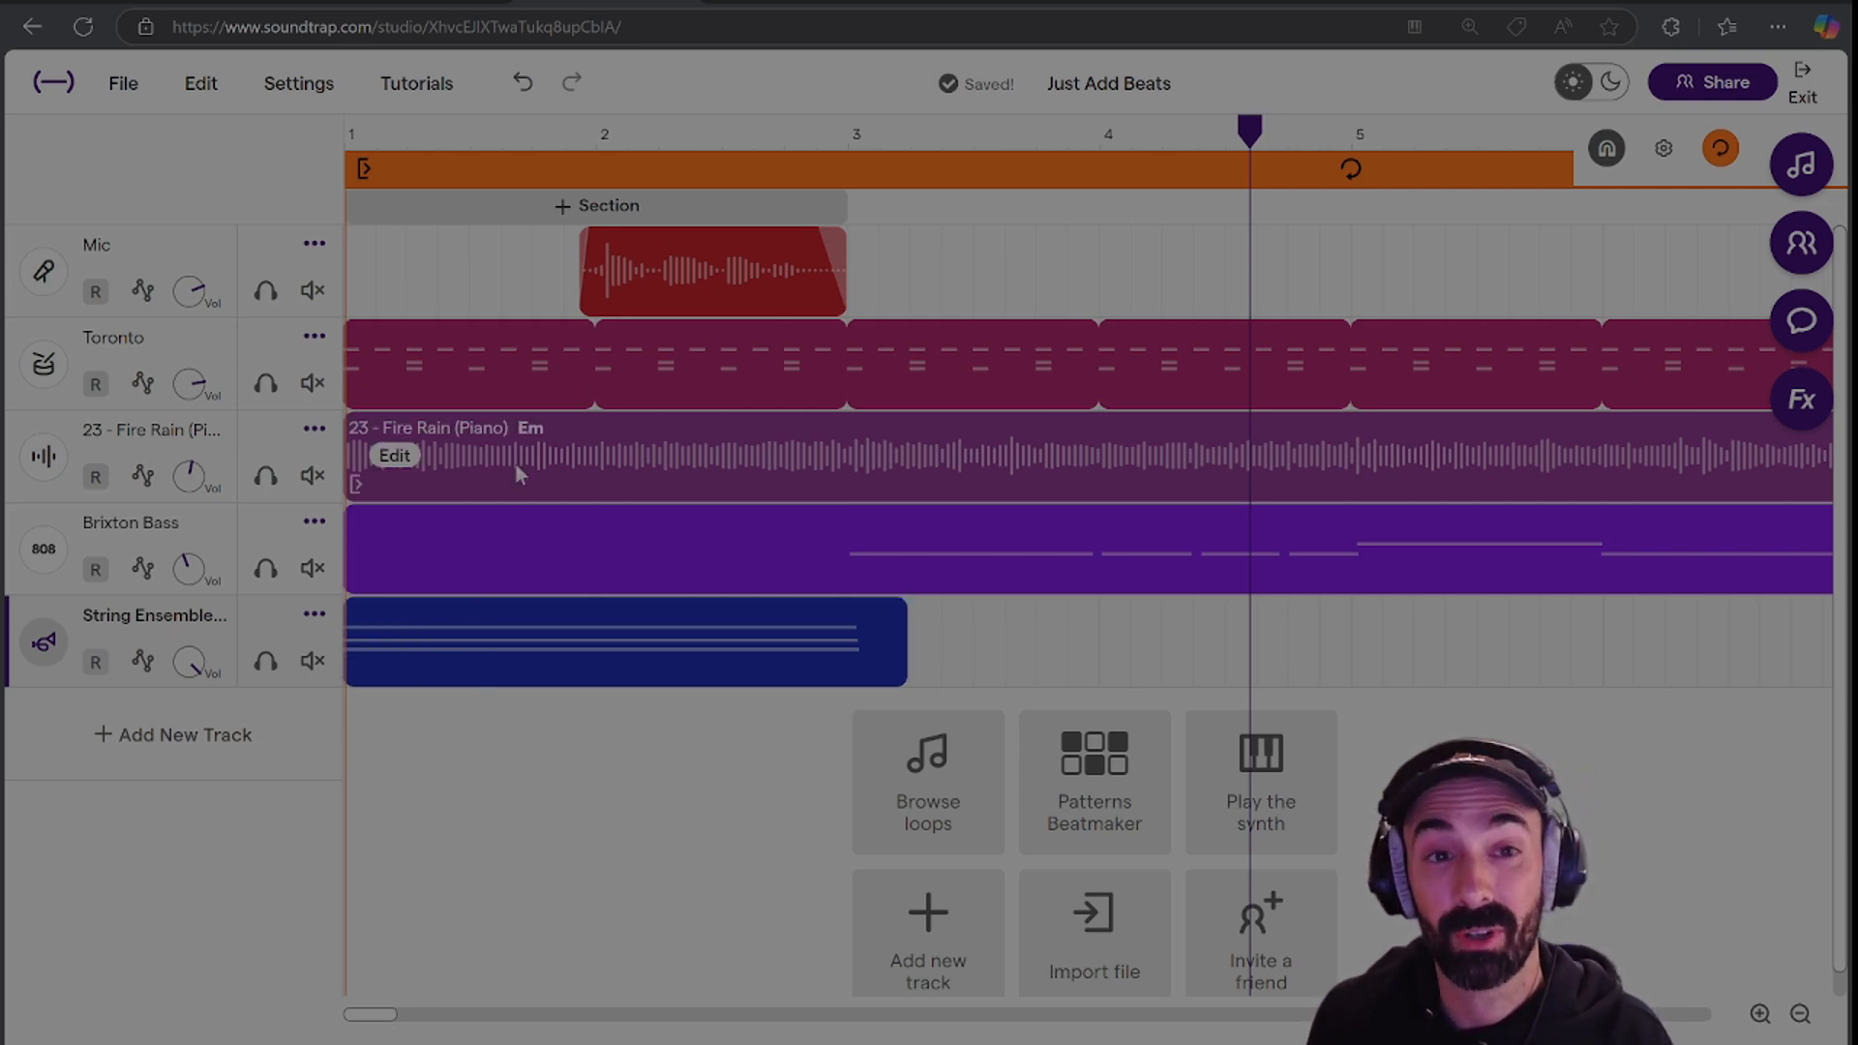
pyautogui.click(626, 667)
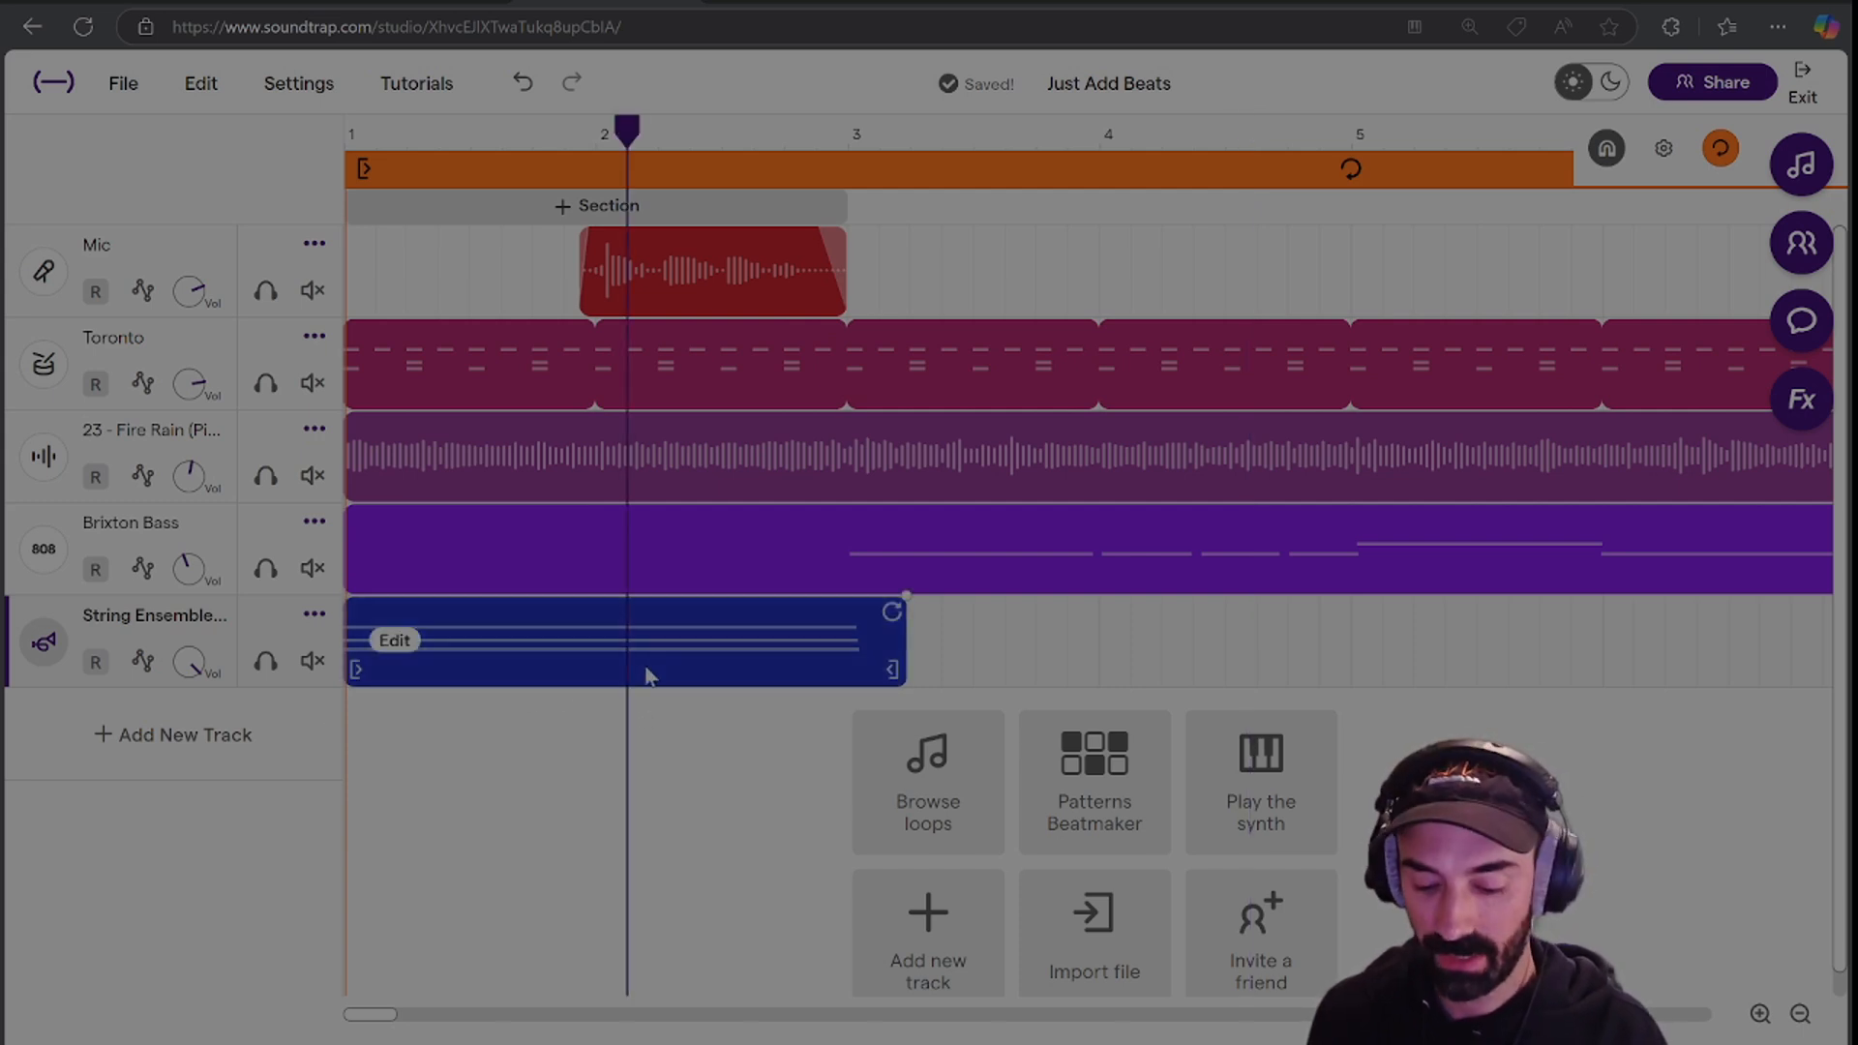
pyautogui.press('Delete')
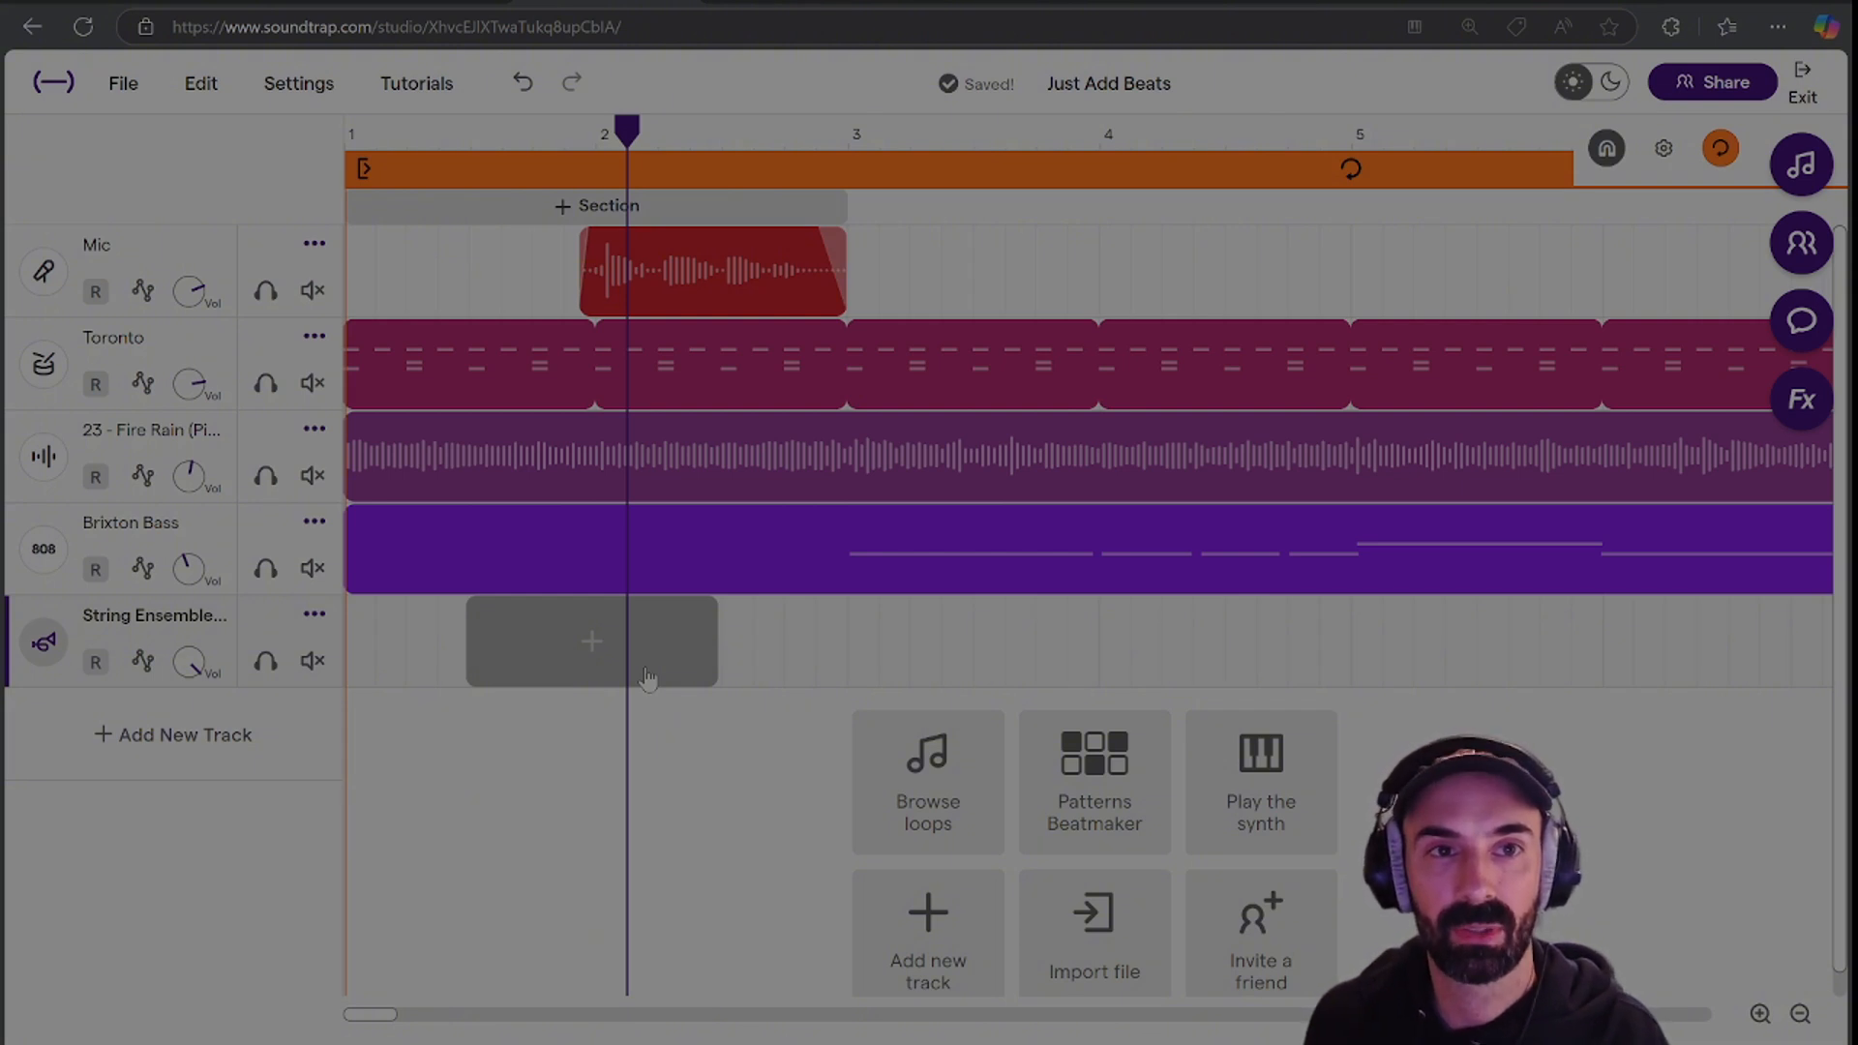
pyautogui.click(522, 84)
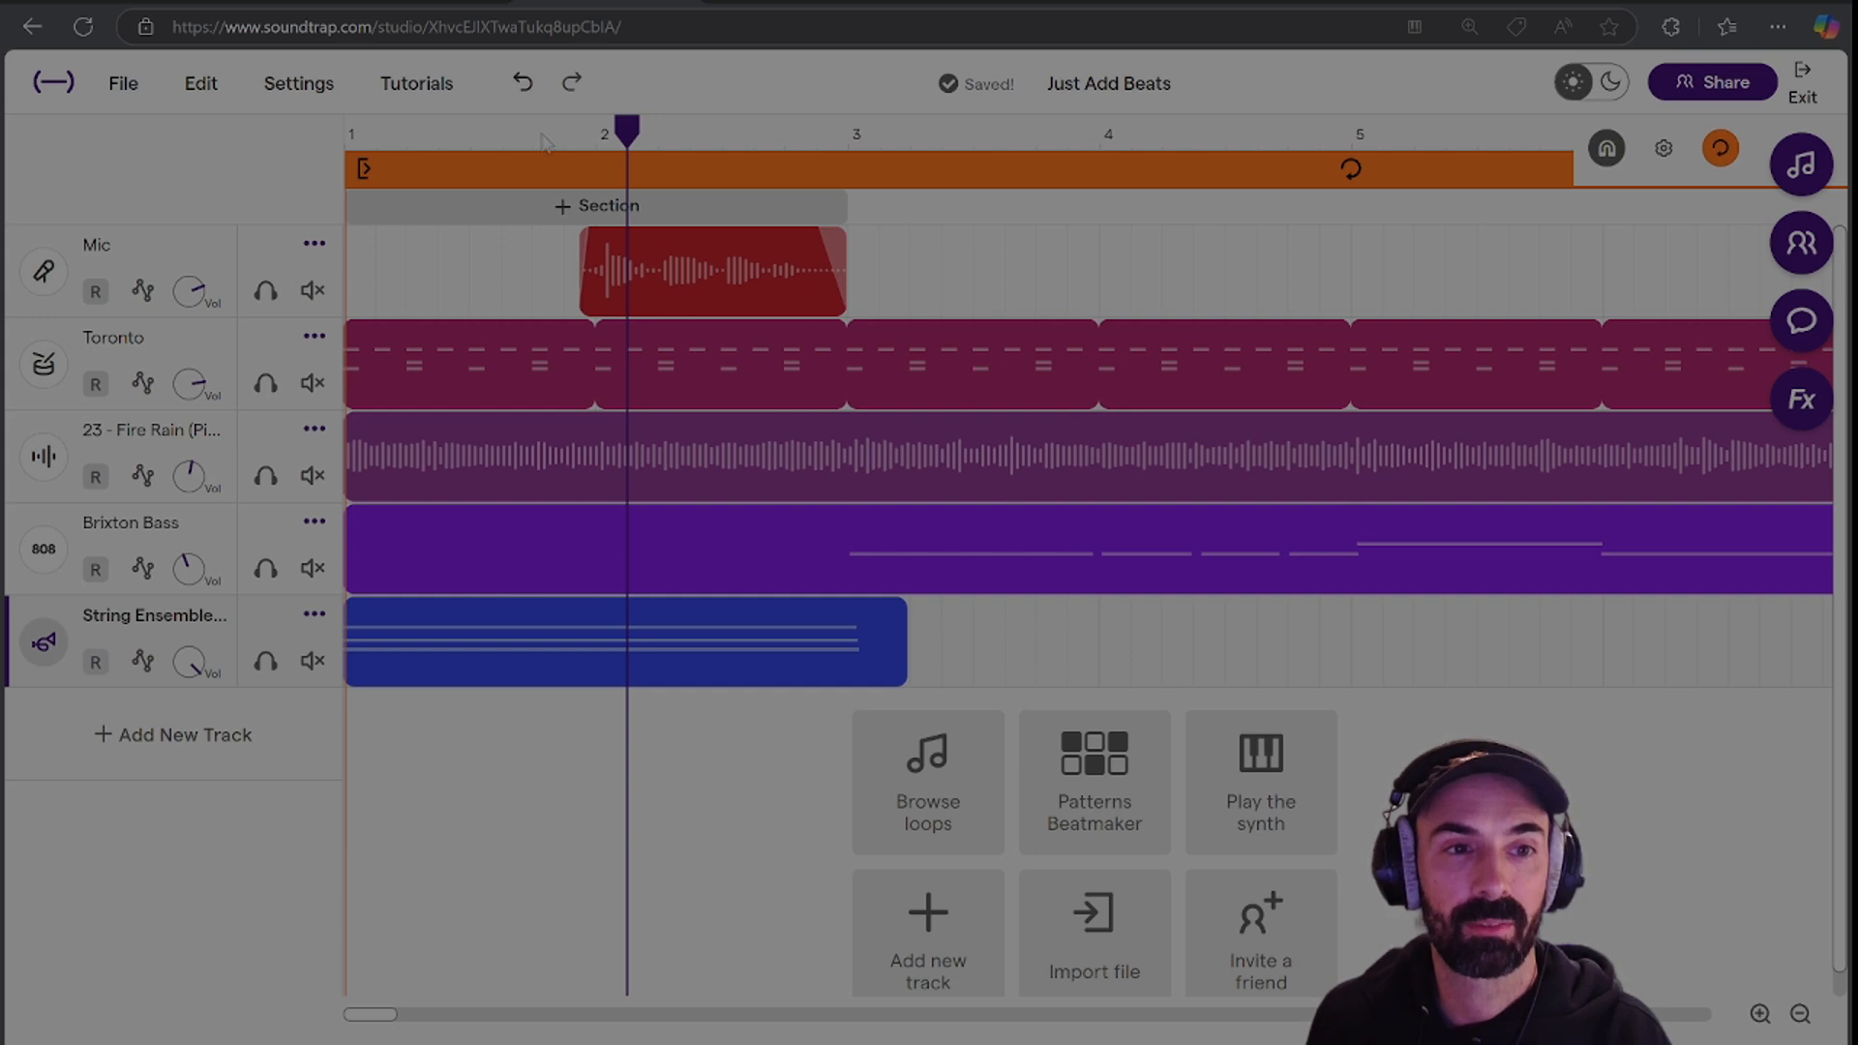
# Trim the empty first two bars off the Brixton Bass region and move the region to bar 1.
pyautogui.moveTo(373, 644)
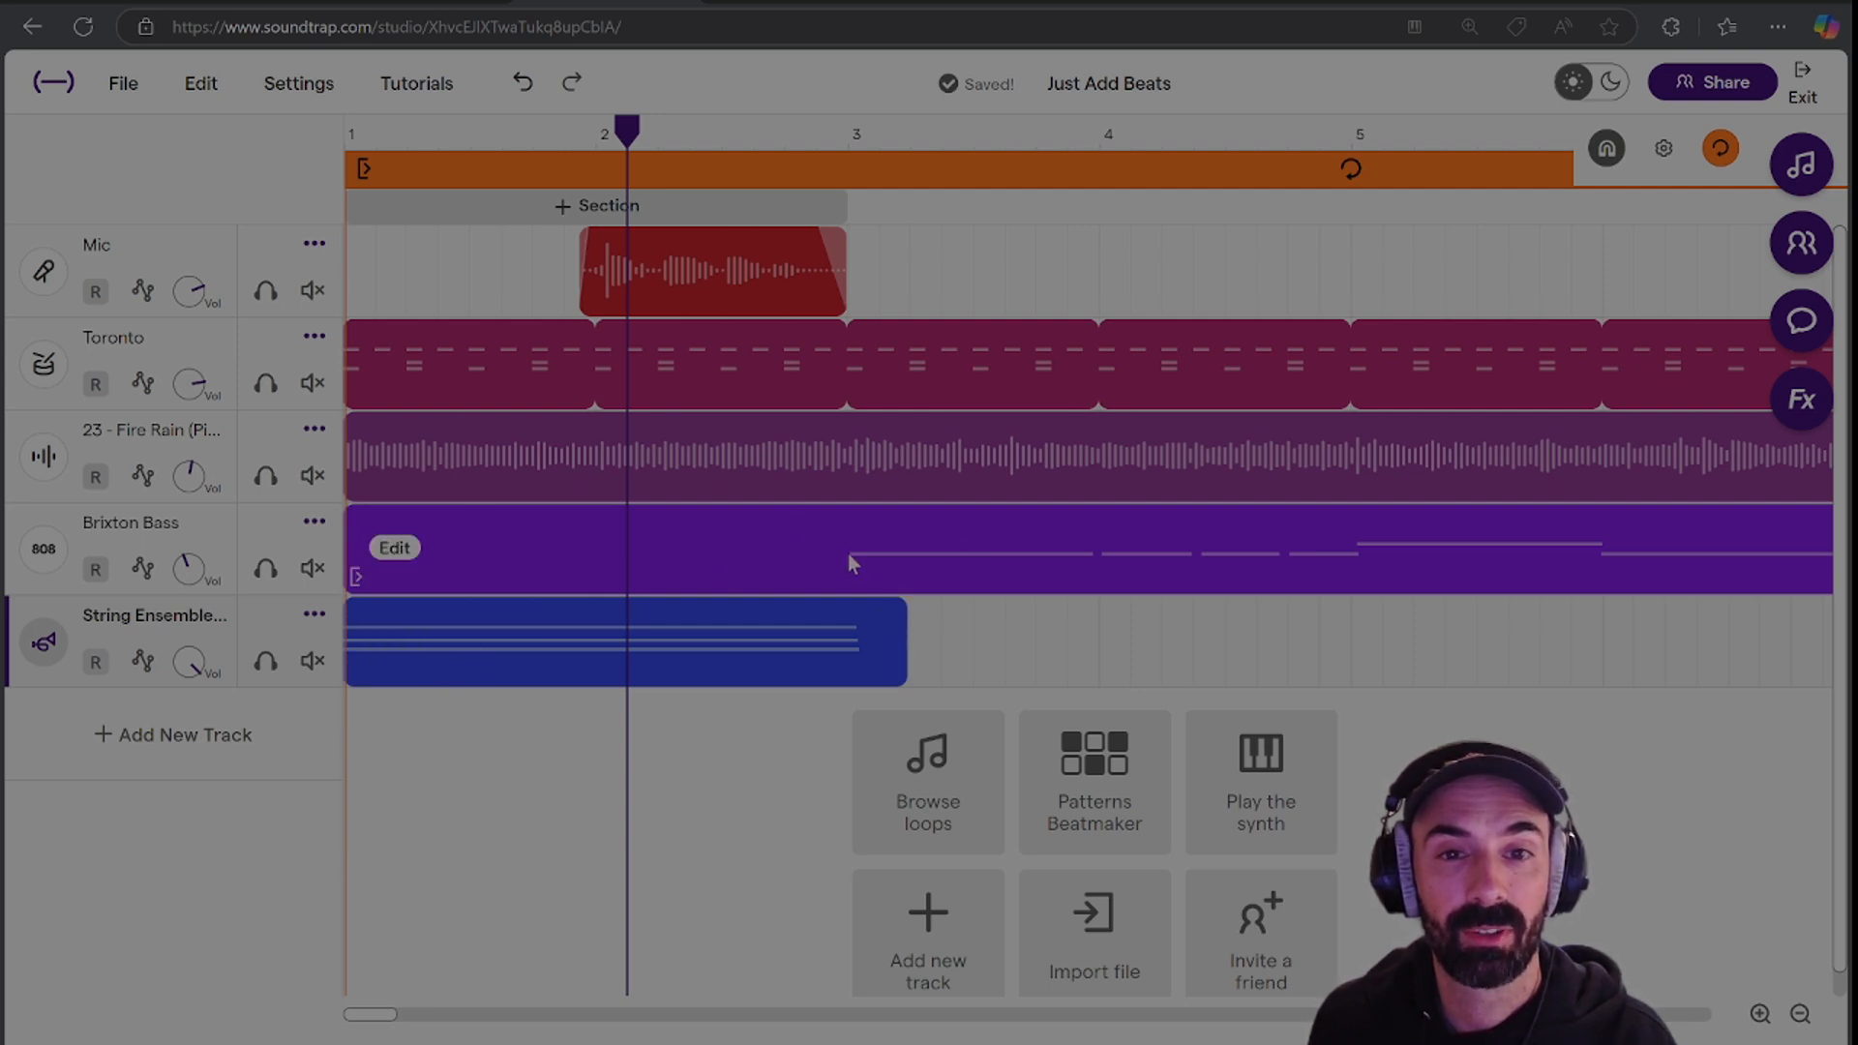
pyautogui.moveTo(356, 576); pyautogui.dragTo(850, 577)
pyautogui.moveTo(1190, 554); pyautogui.dragTo(632, 594)
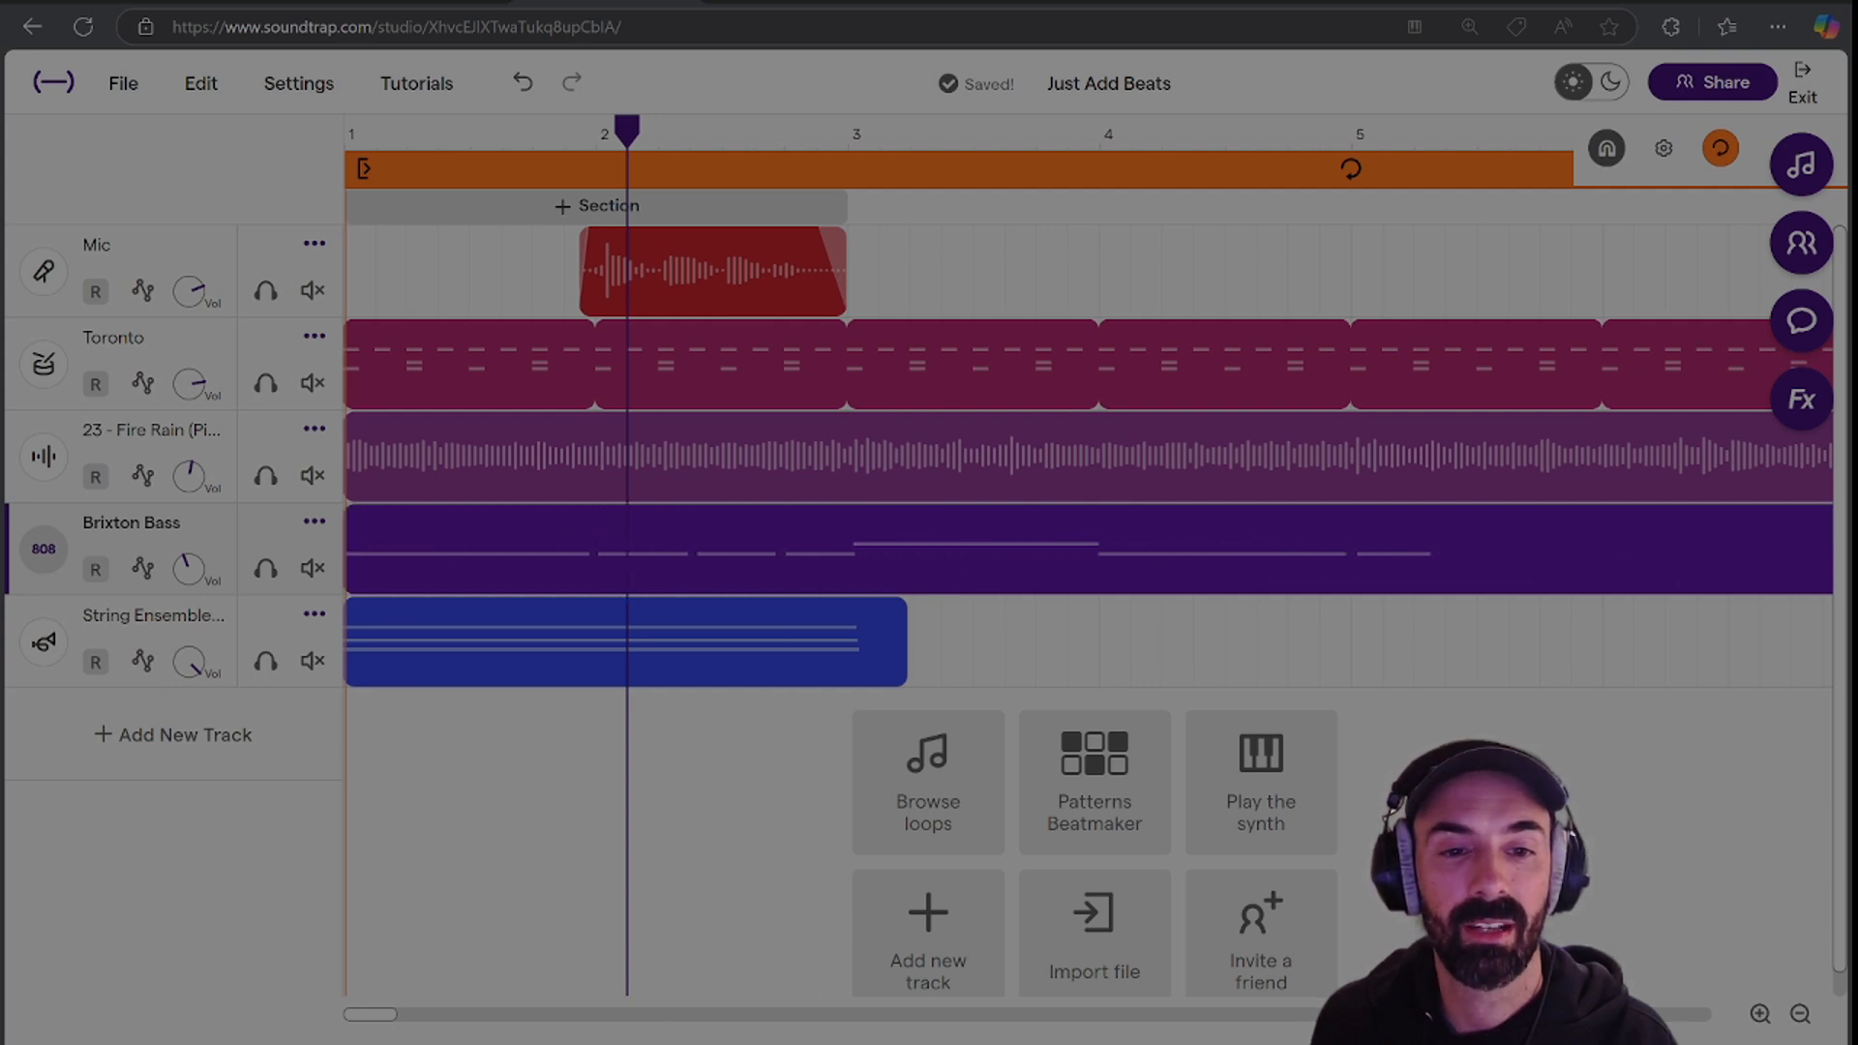
pyautogui.press('Return')
pyautogui.press('space')
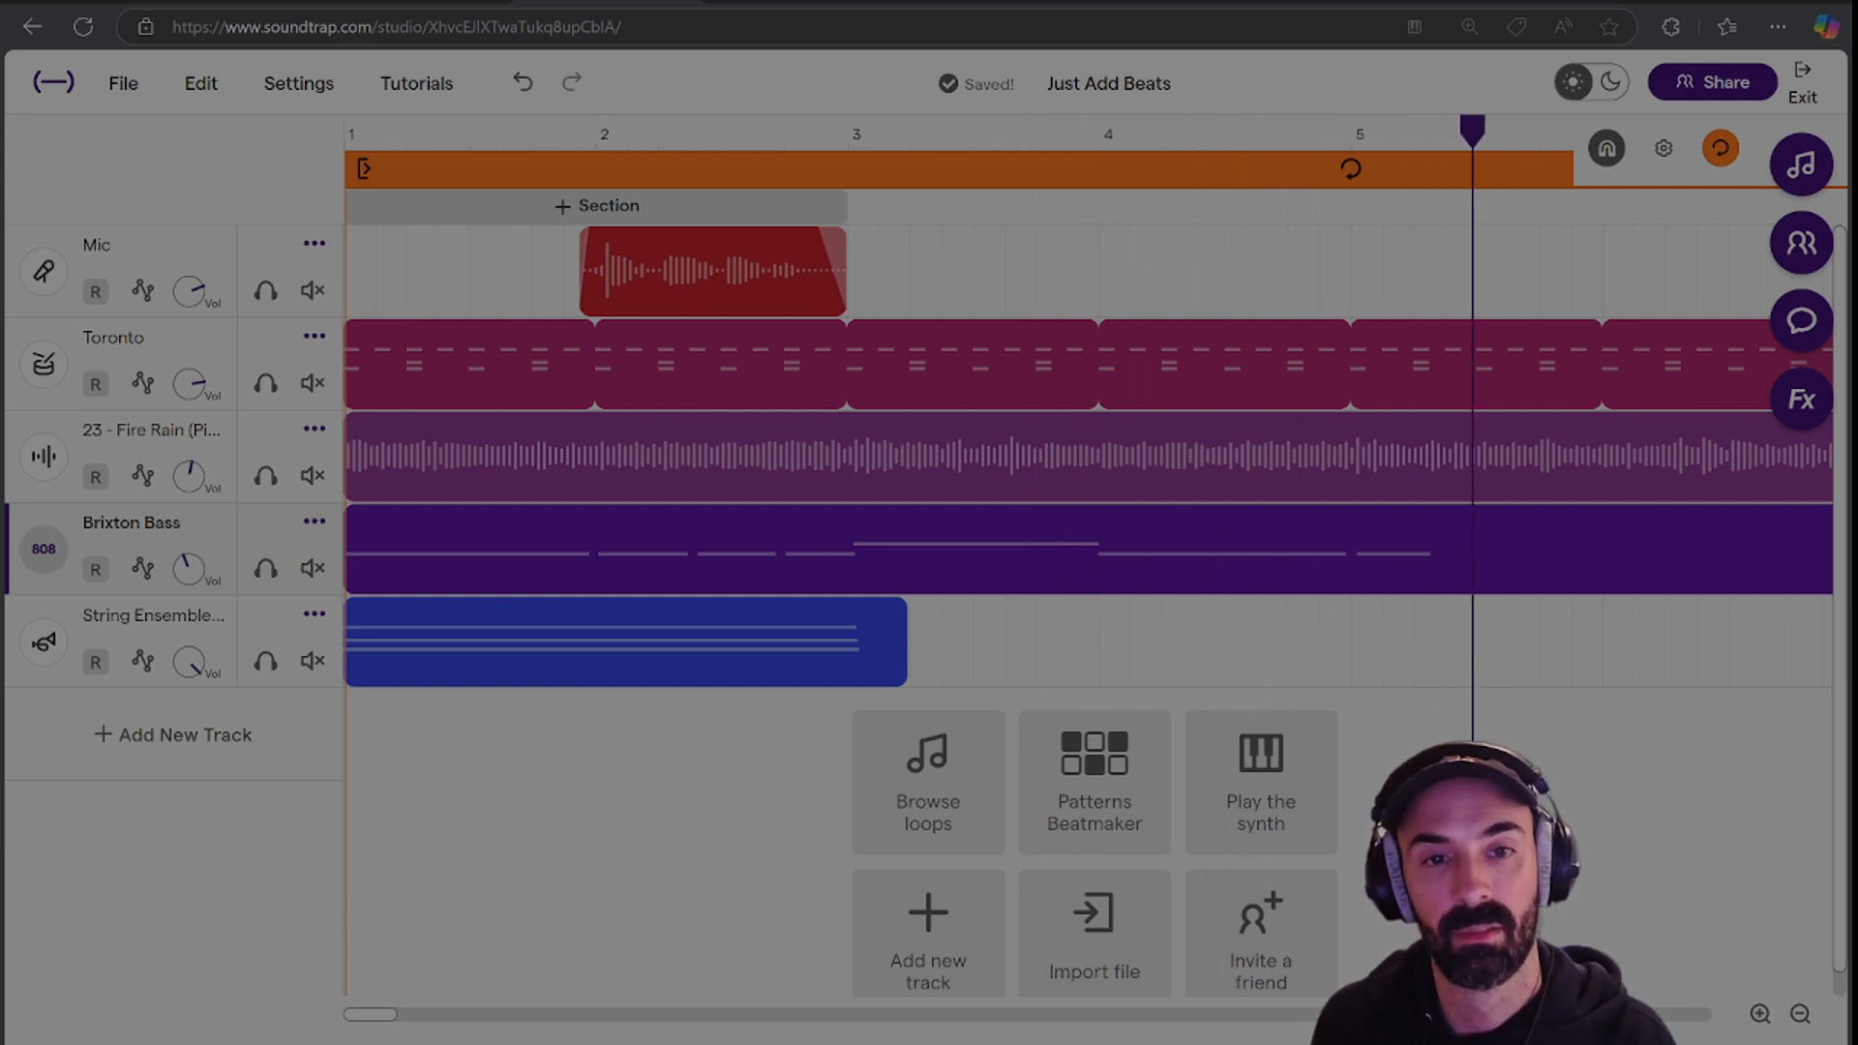
# Stop playback and undo the trim and move of the Brixton Bass region.
pyautogui.press('space')
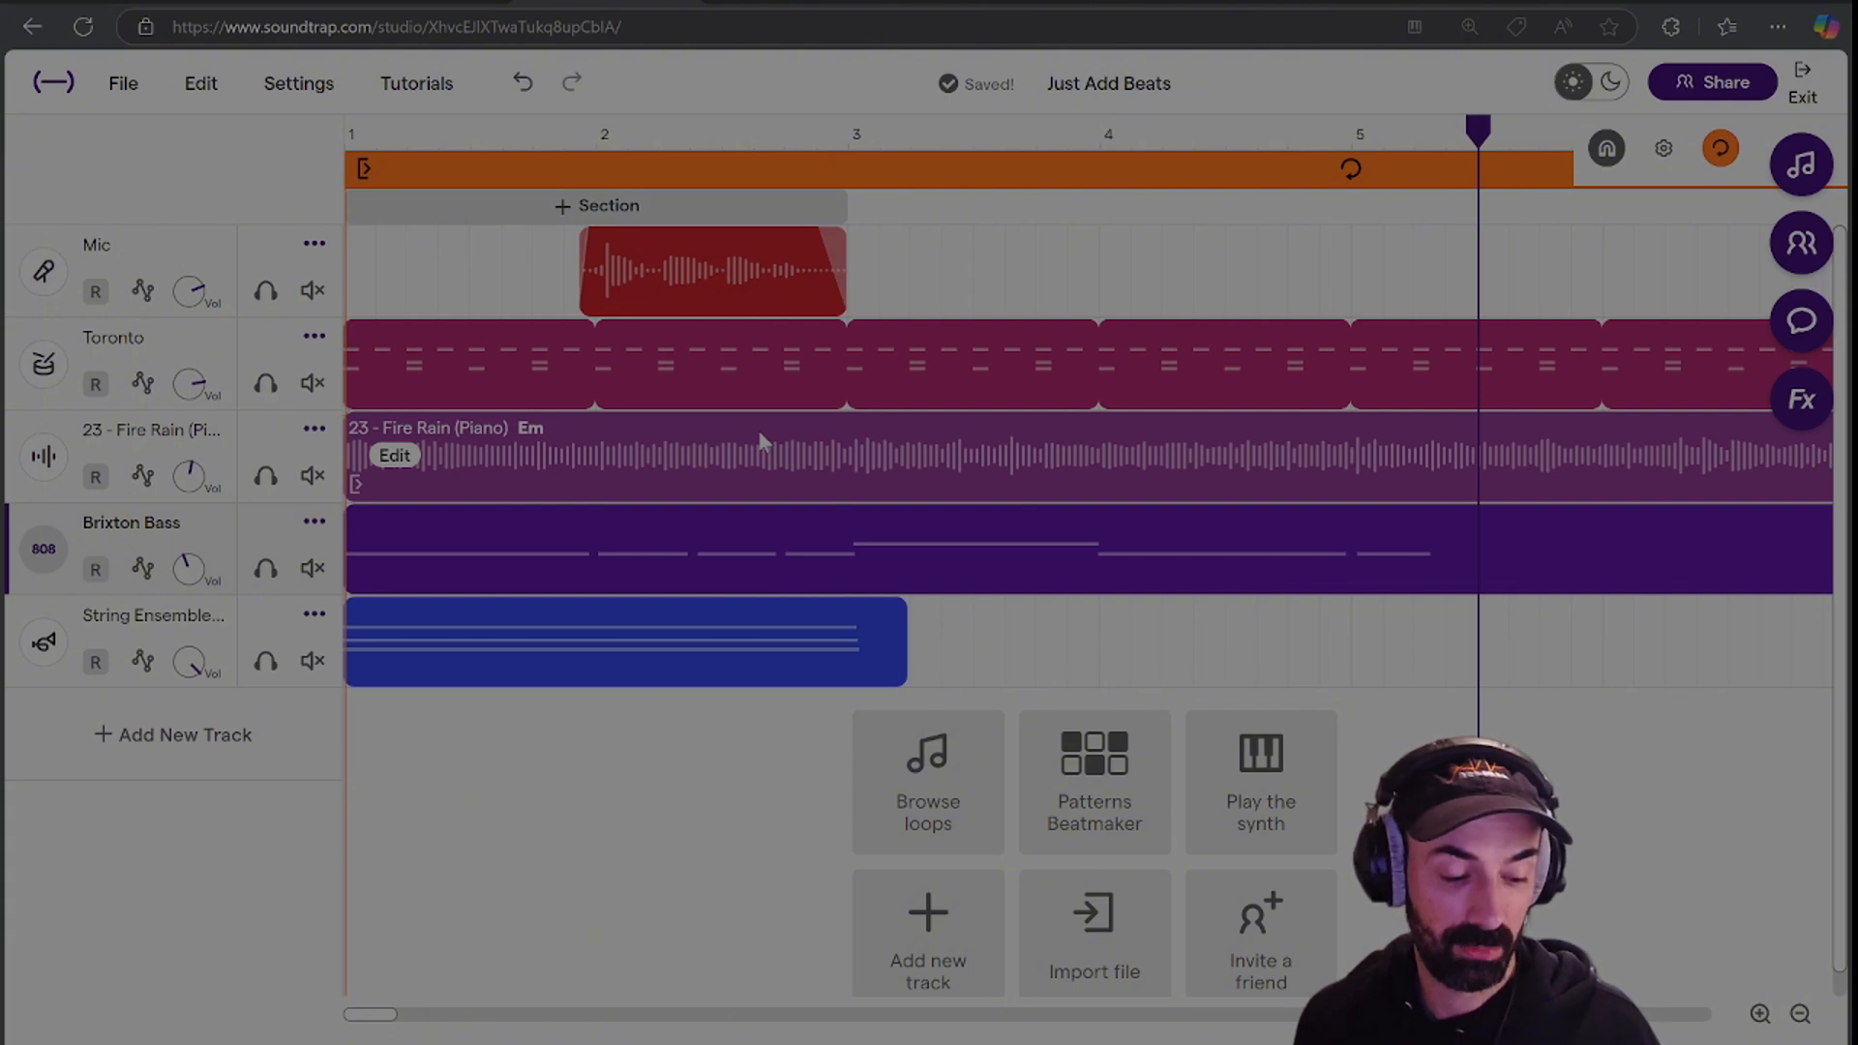
pyautogui.hotkey('ctrl', 'z')
pyautogui.hotkey('ctrl', 'z')
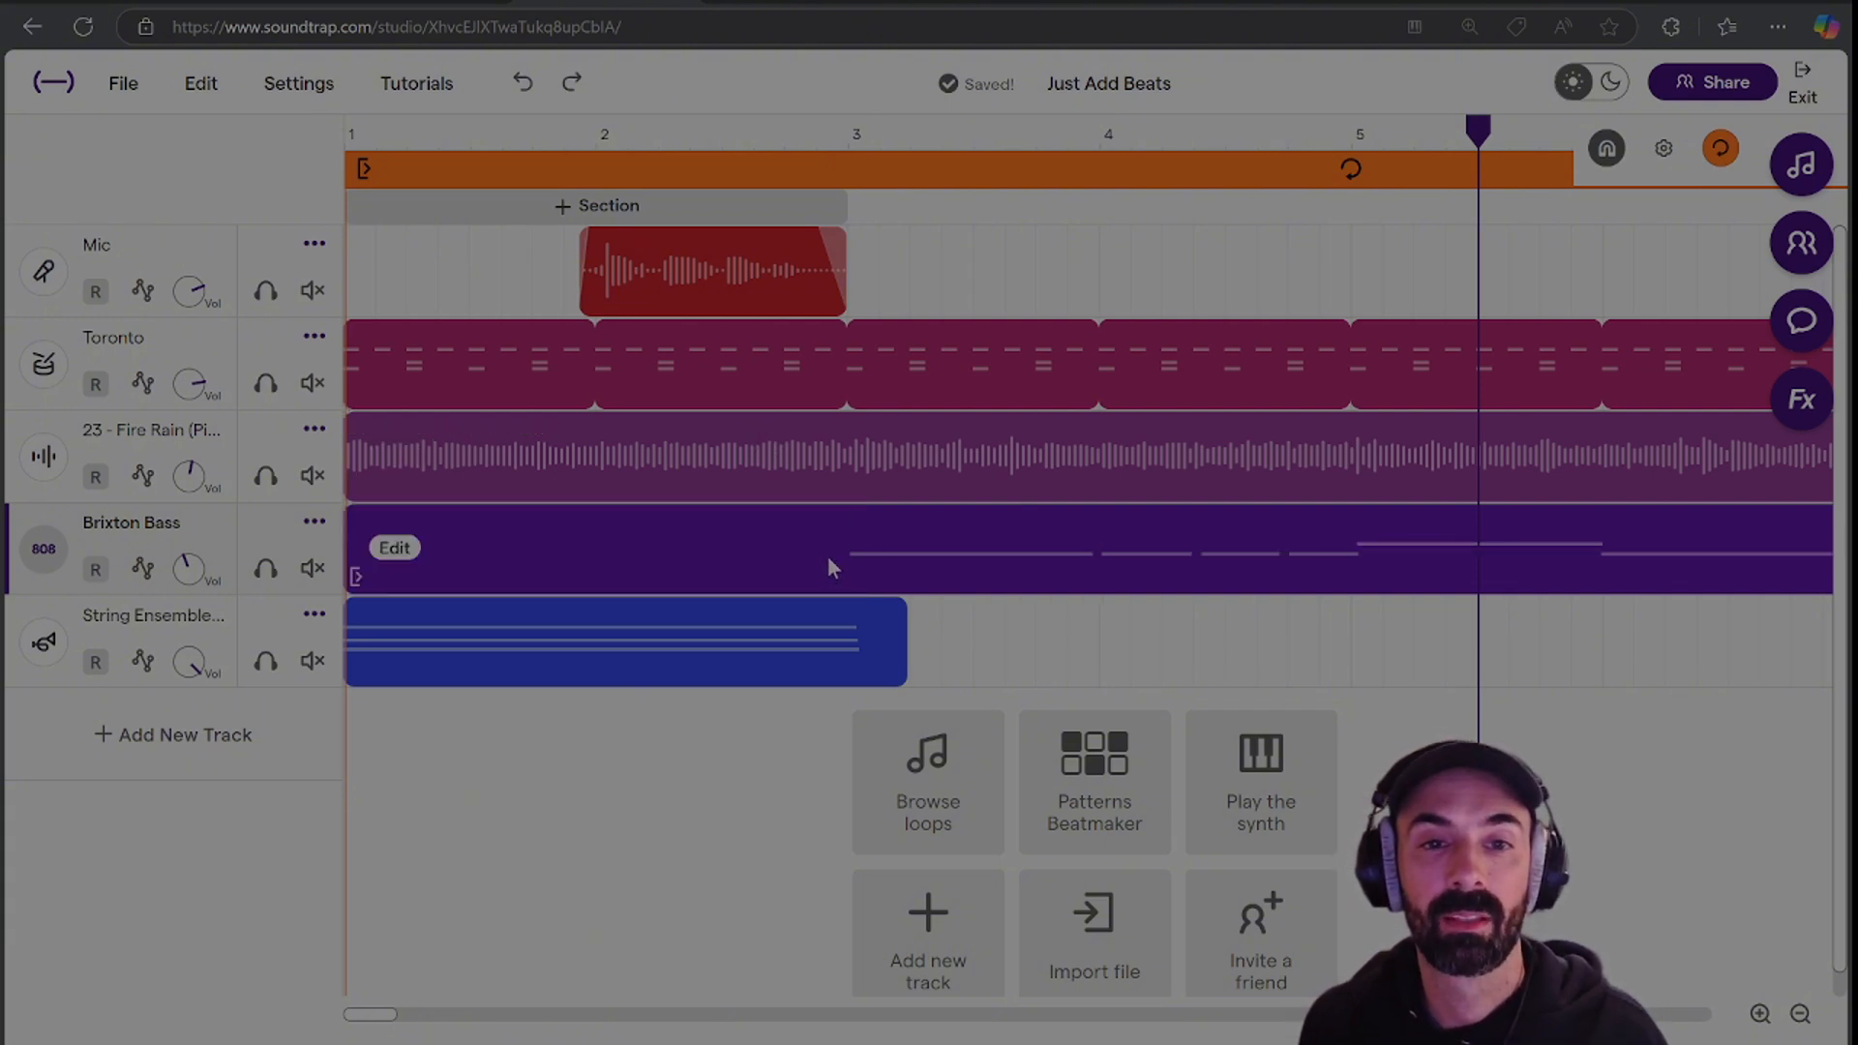
pyautogui.moveTo(829, 559)
pyautogui.mouseDown()
pyautogui.moveTo(984, 568)
pyautogui.moveTo(730, 605)
pyautogui.moveTo(817, 591)
pyautogui.mouseUp()
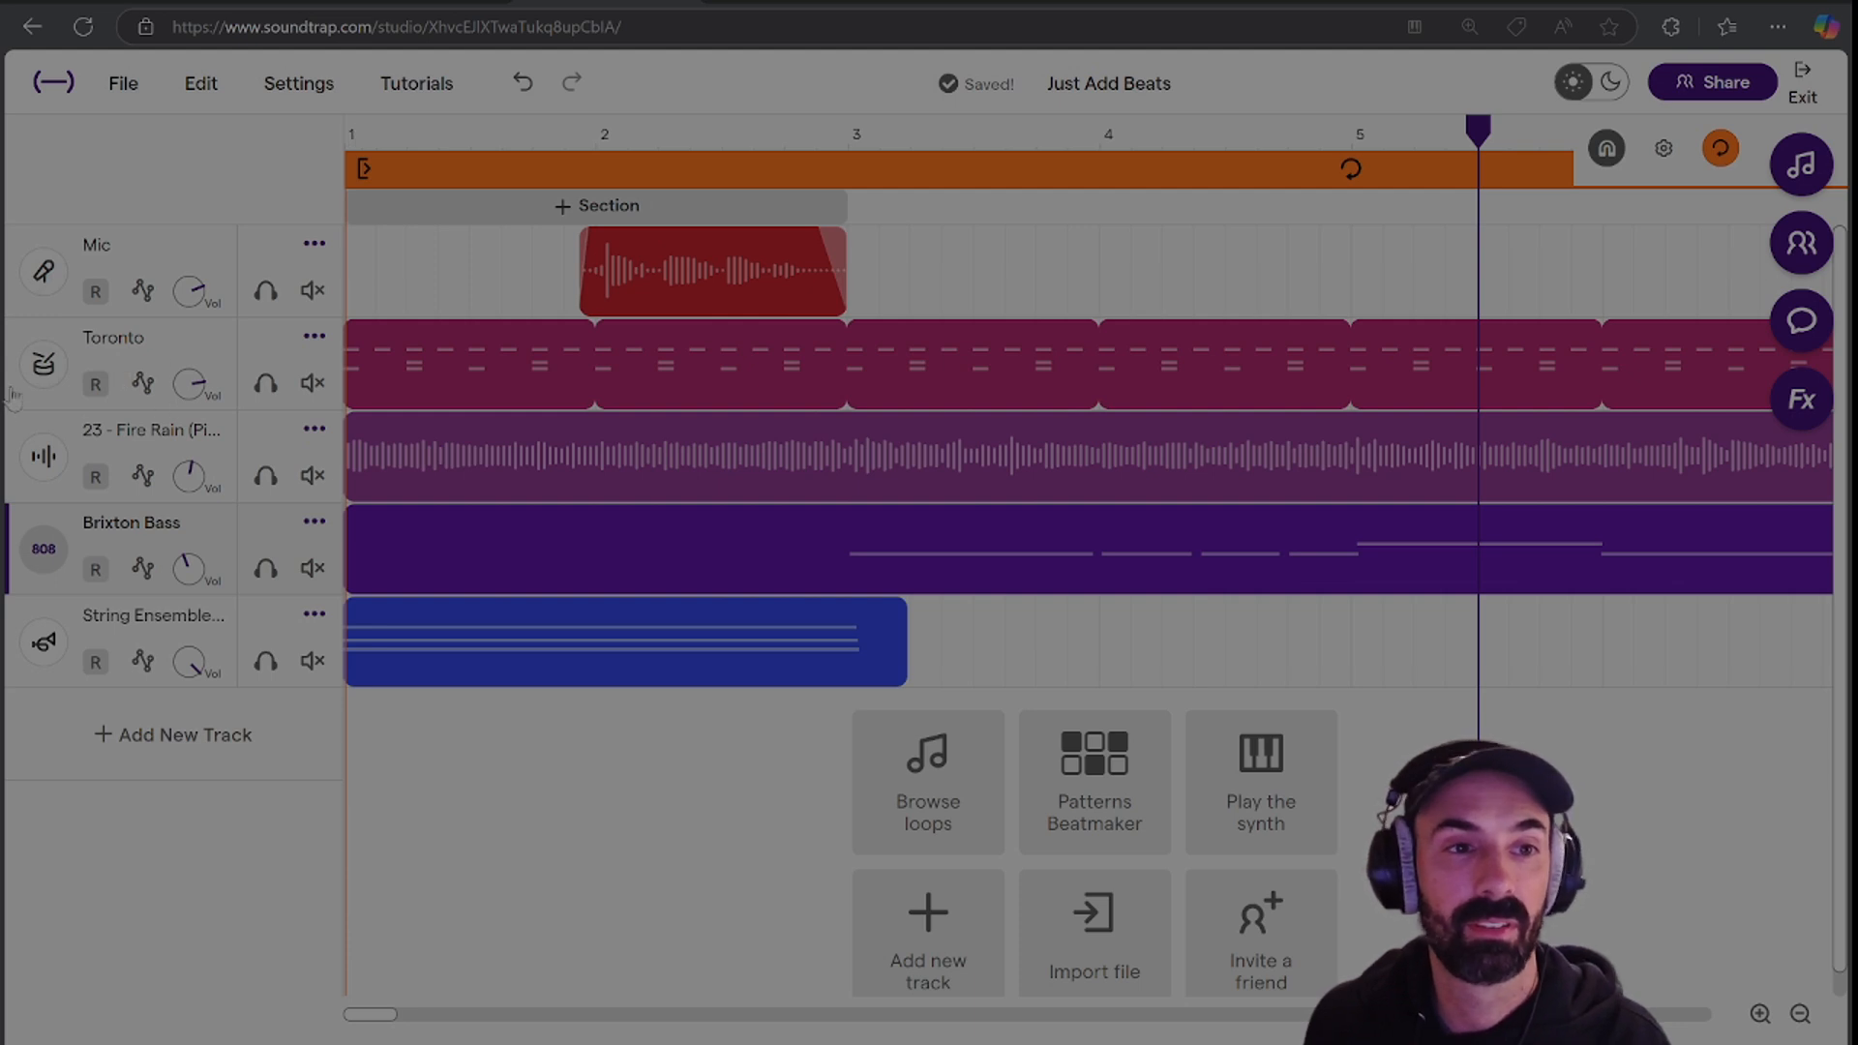
# Audition the Machines kits following Toronto on the drum track and choose Vermont.
pyautogui.click(56, 379)
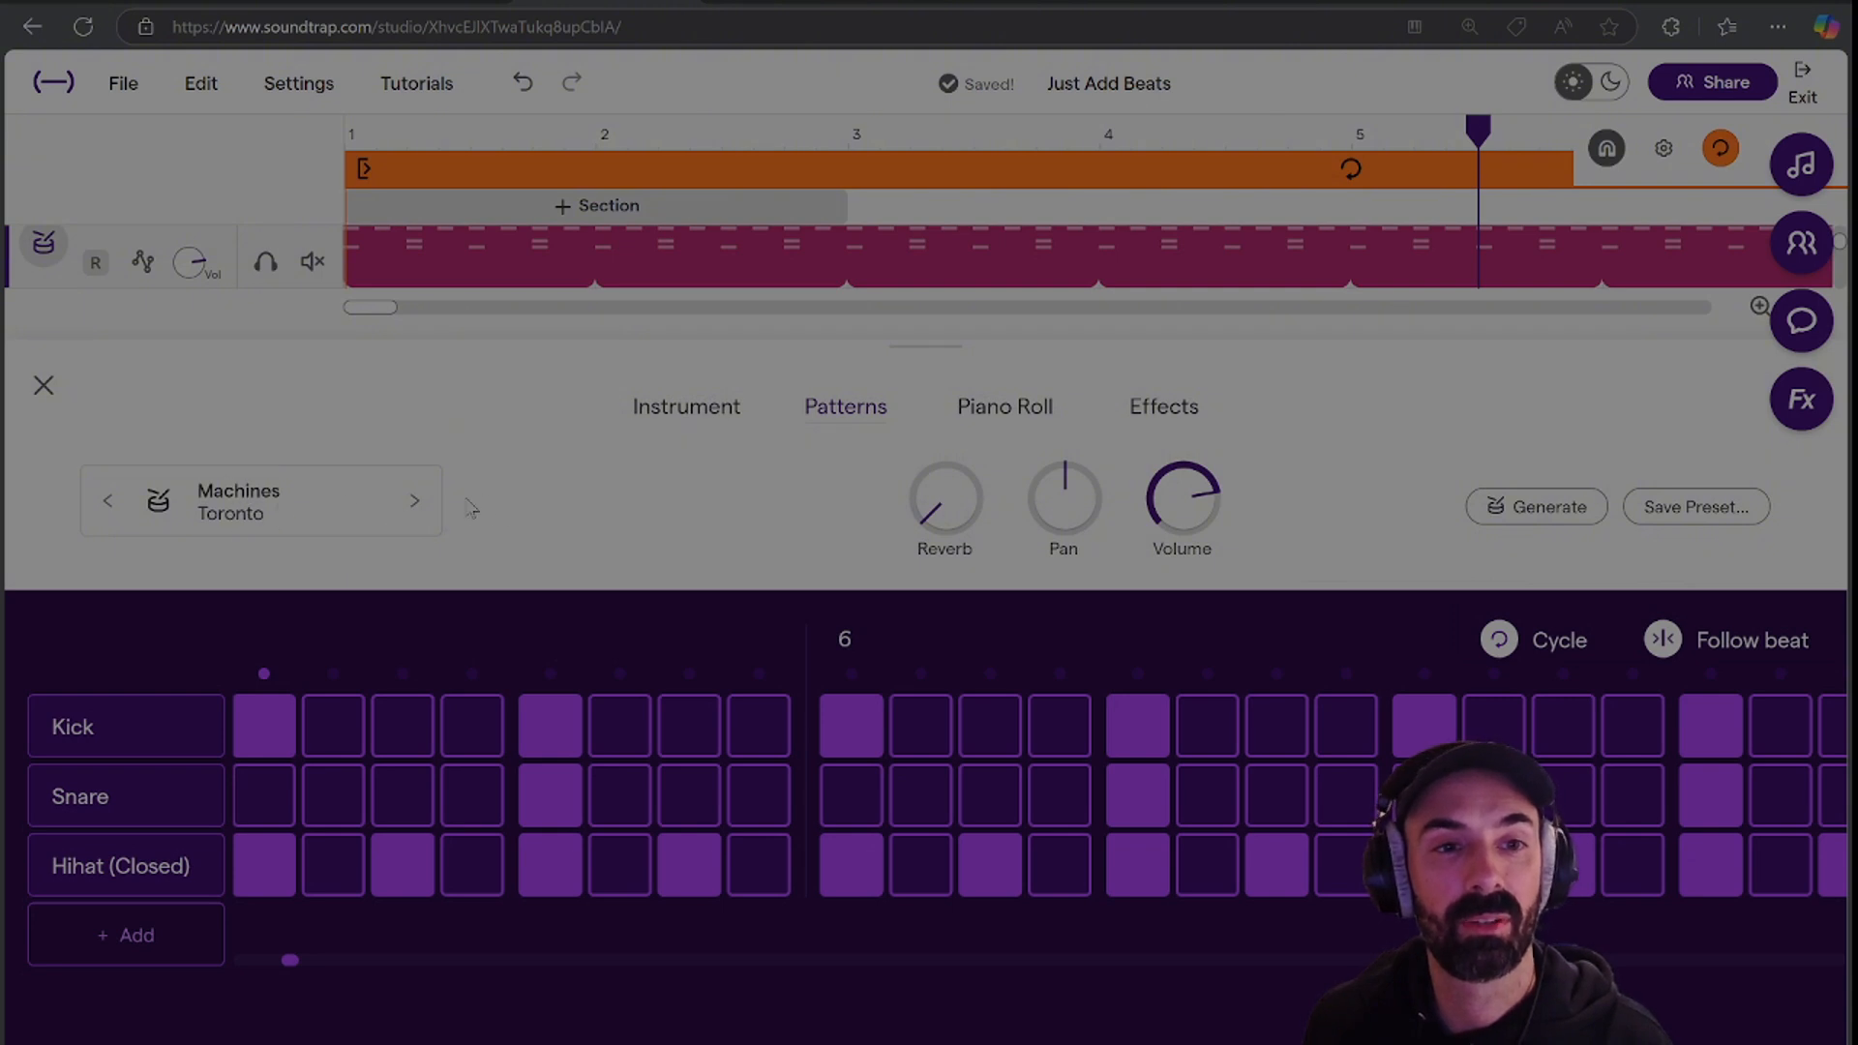
pyautogui.click(414, 501)
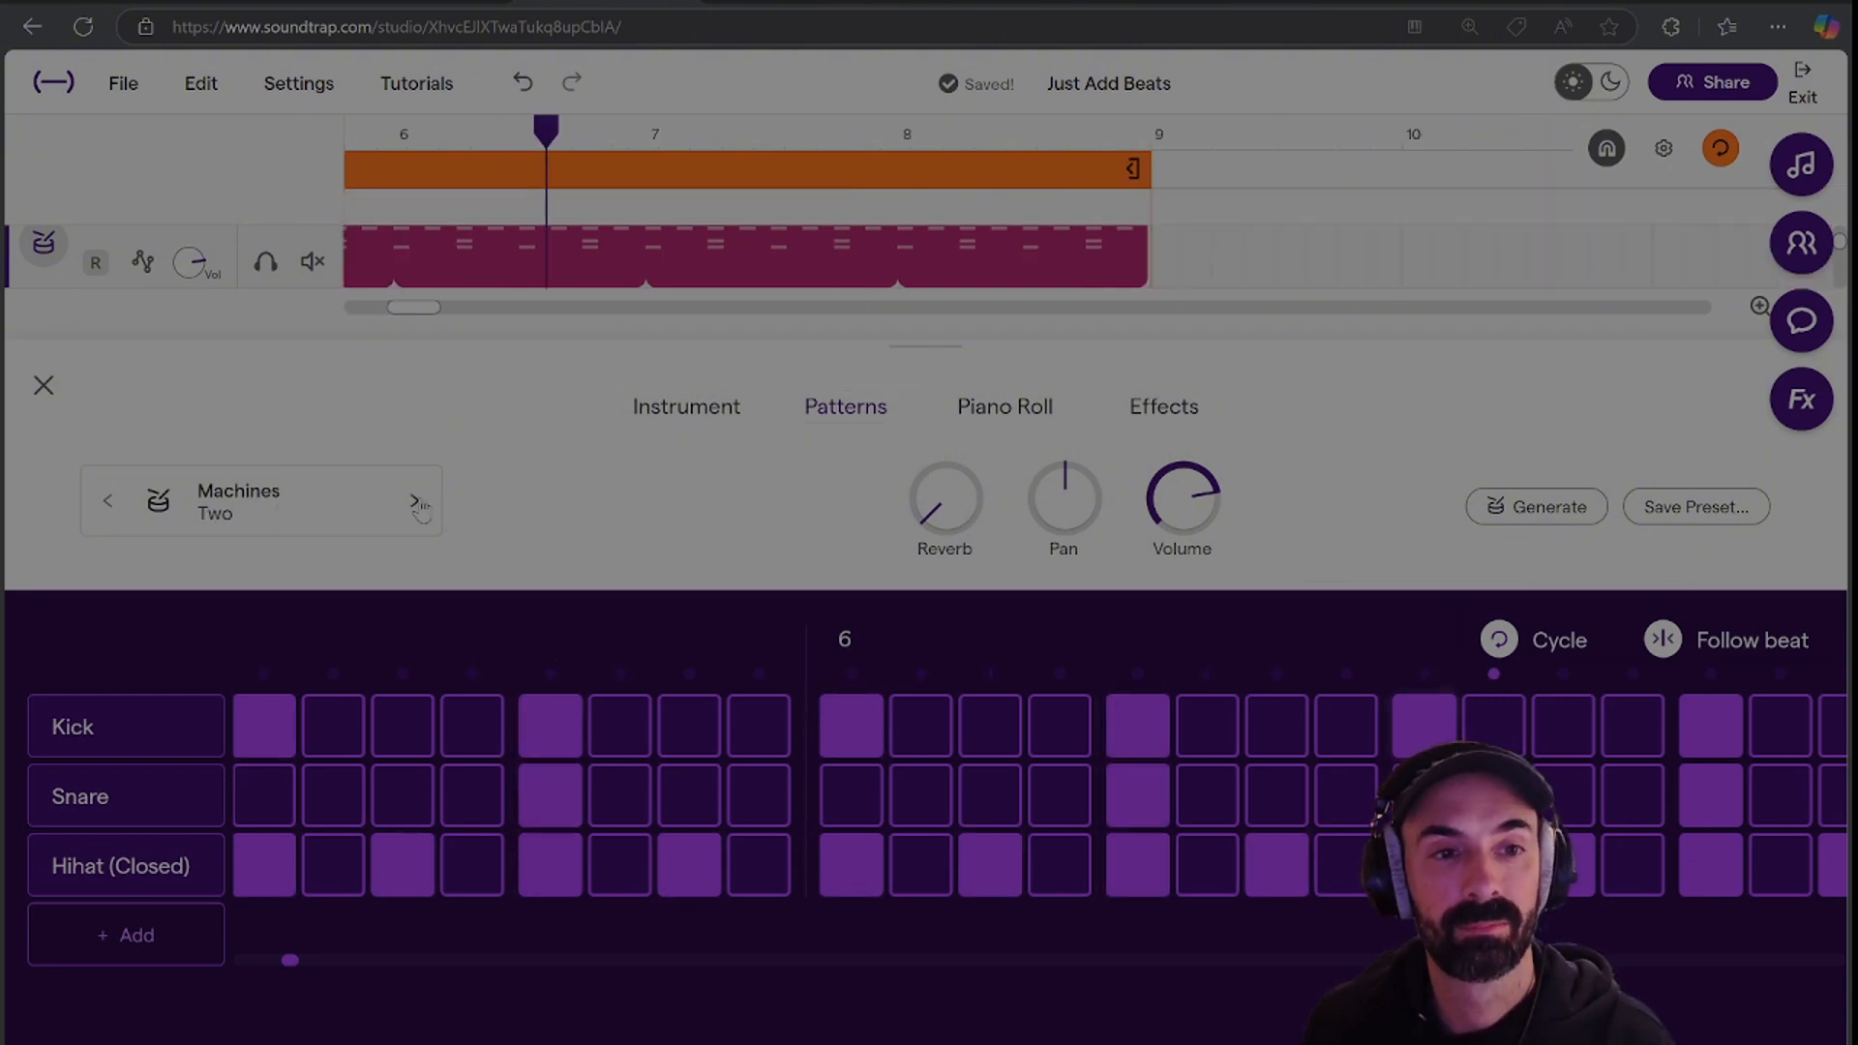
pyautogui.click(416, 502)
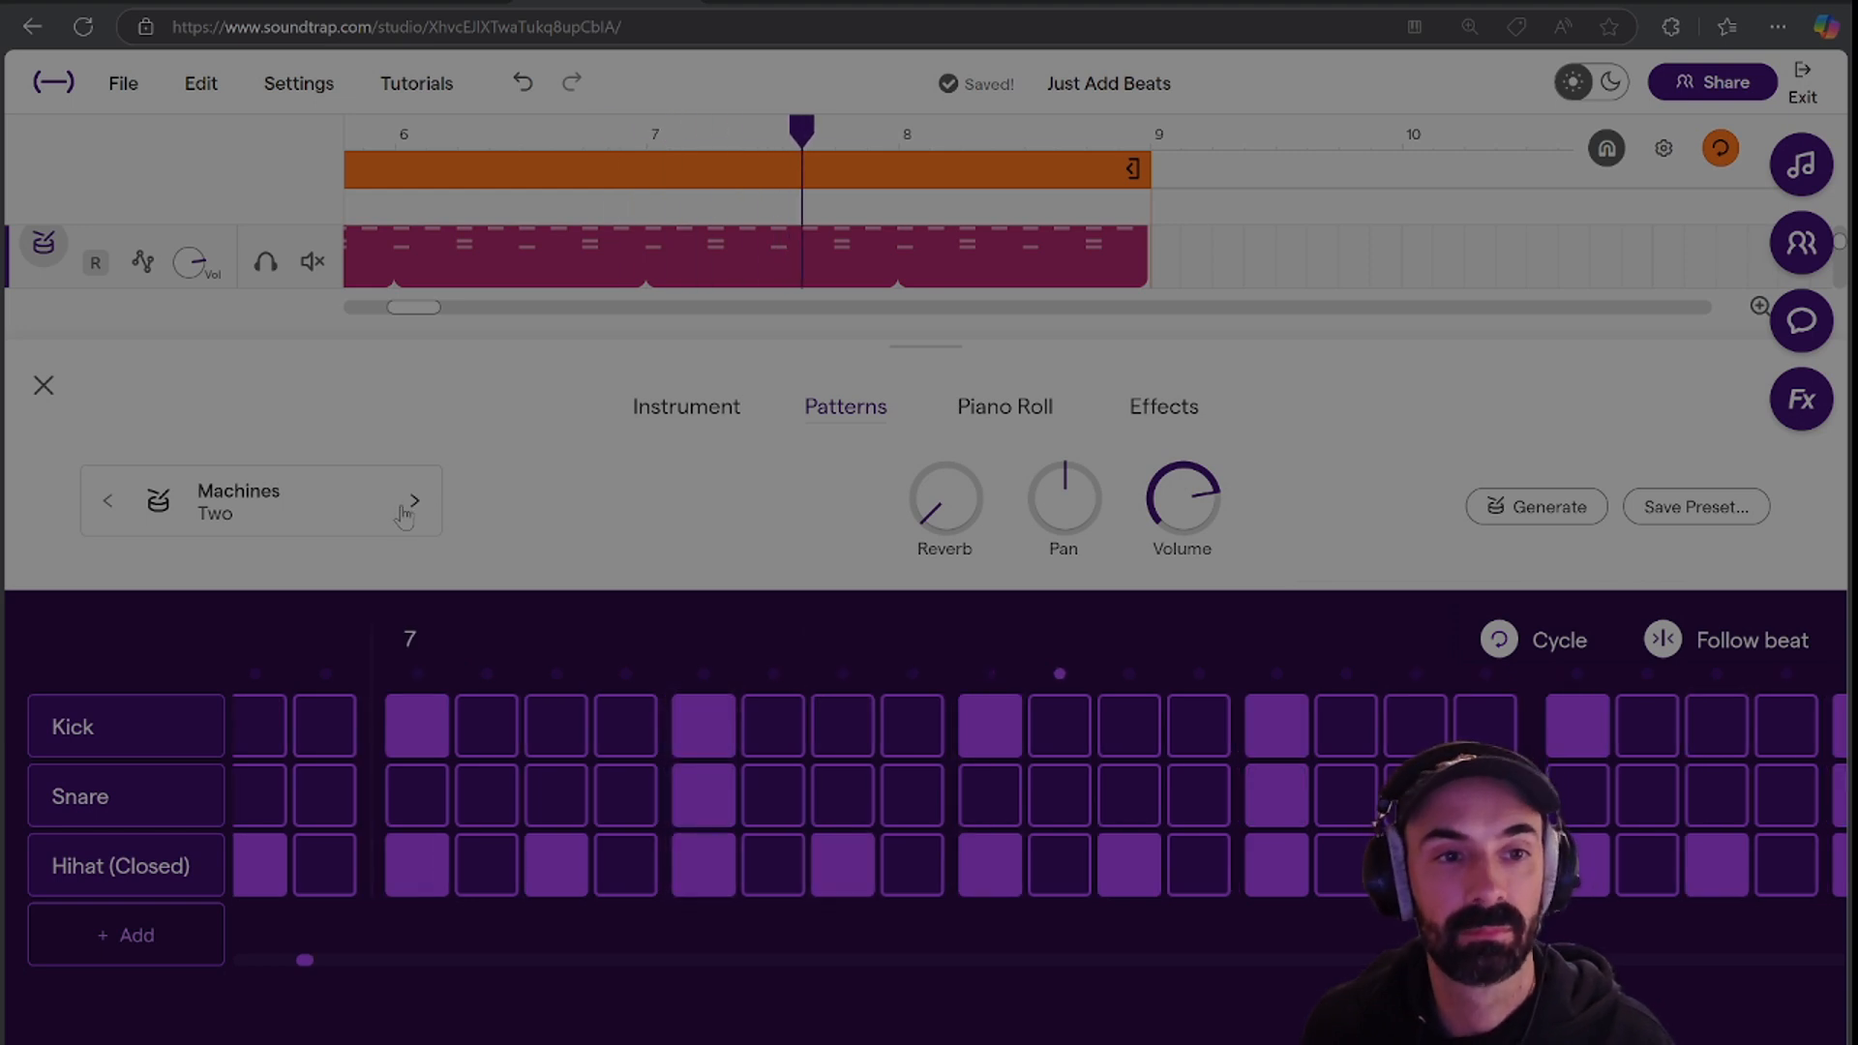
pyautogui.click(415, 502)
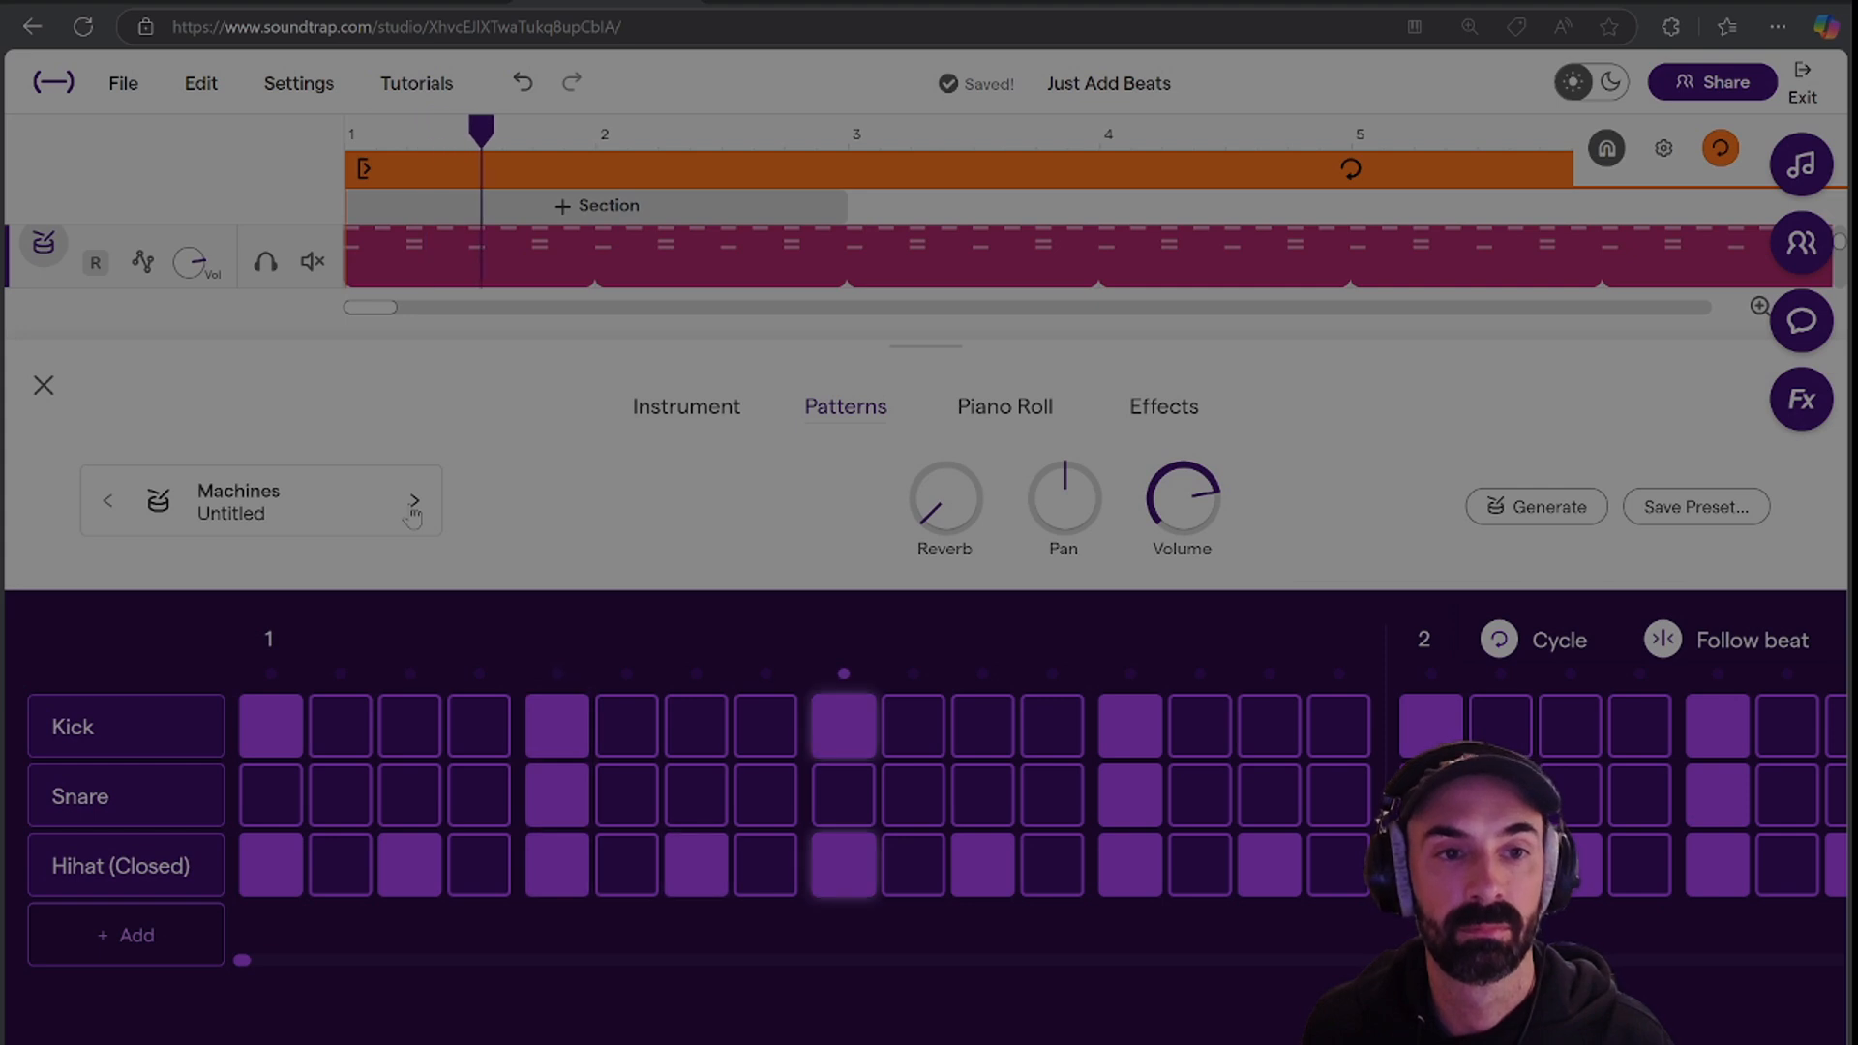
pyautogui.click(414, 503)
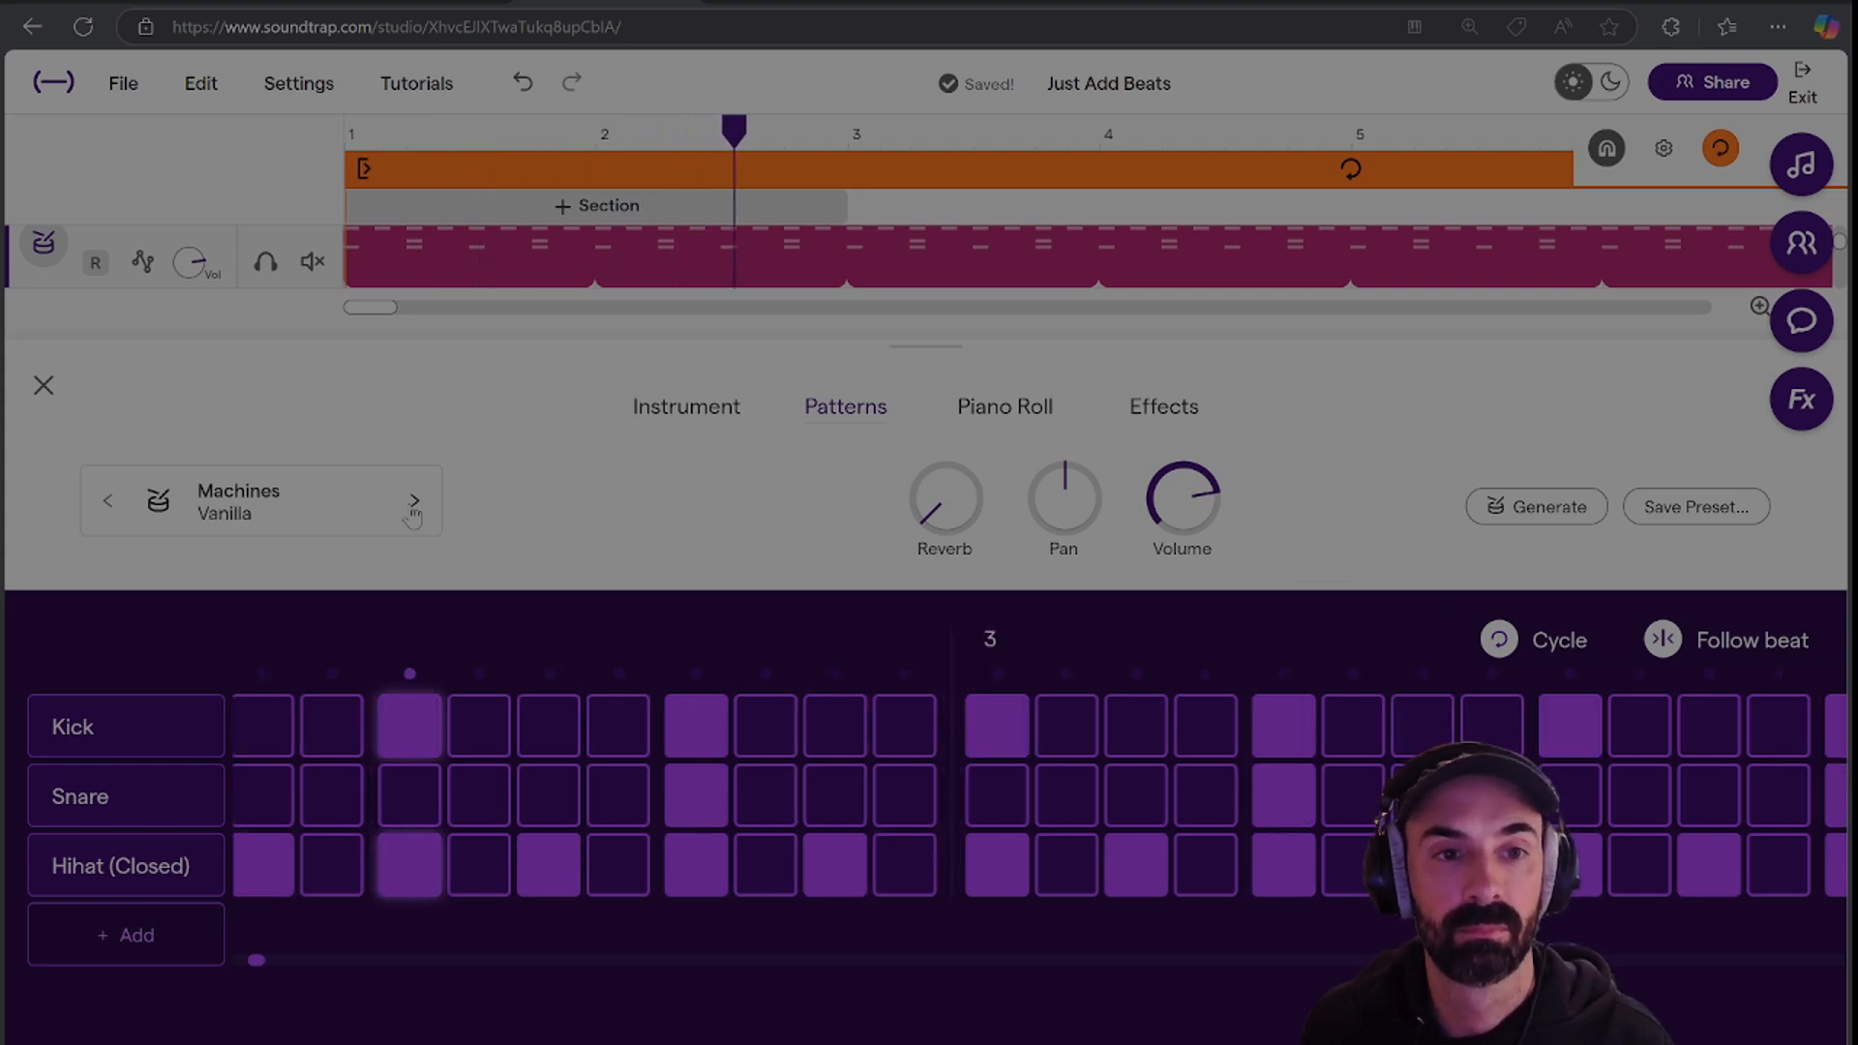
pyautogui.click(415, 502)
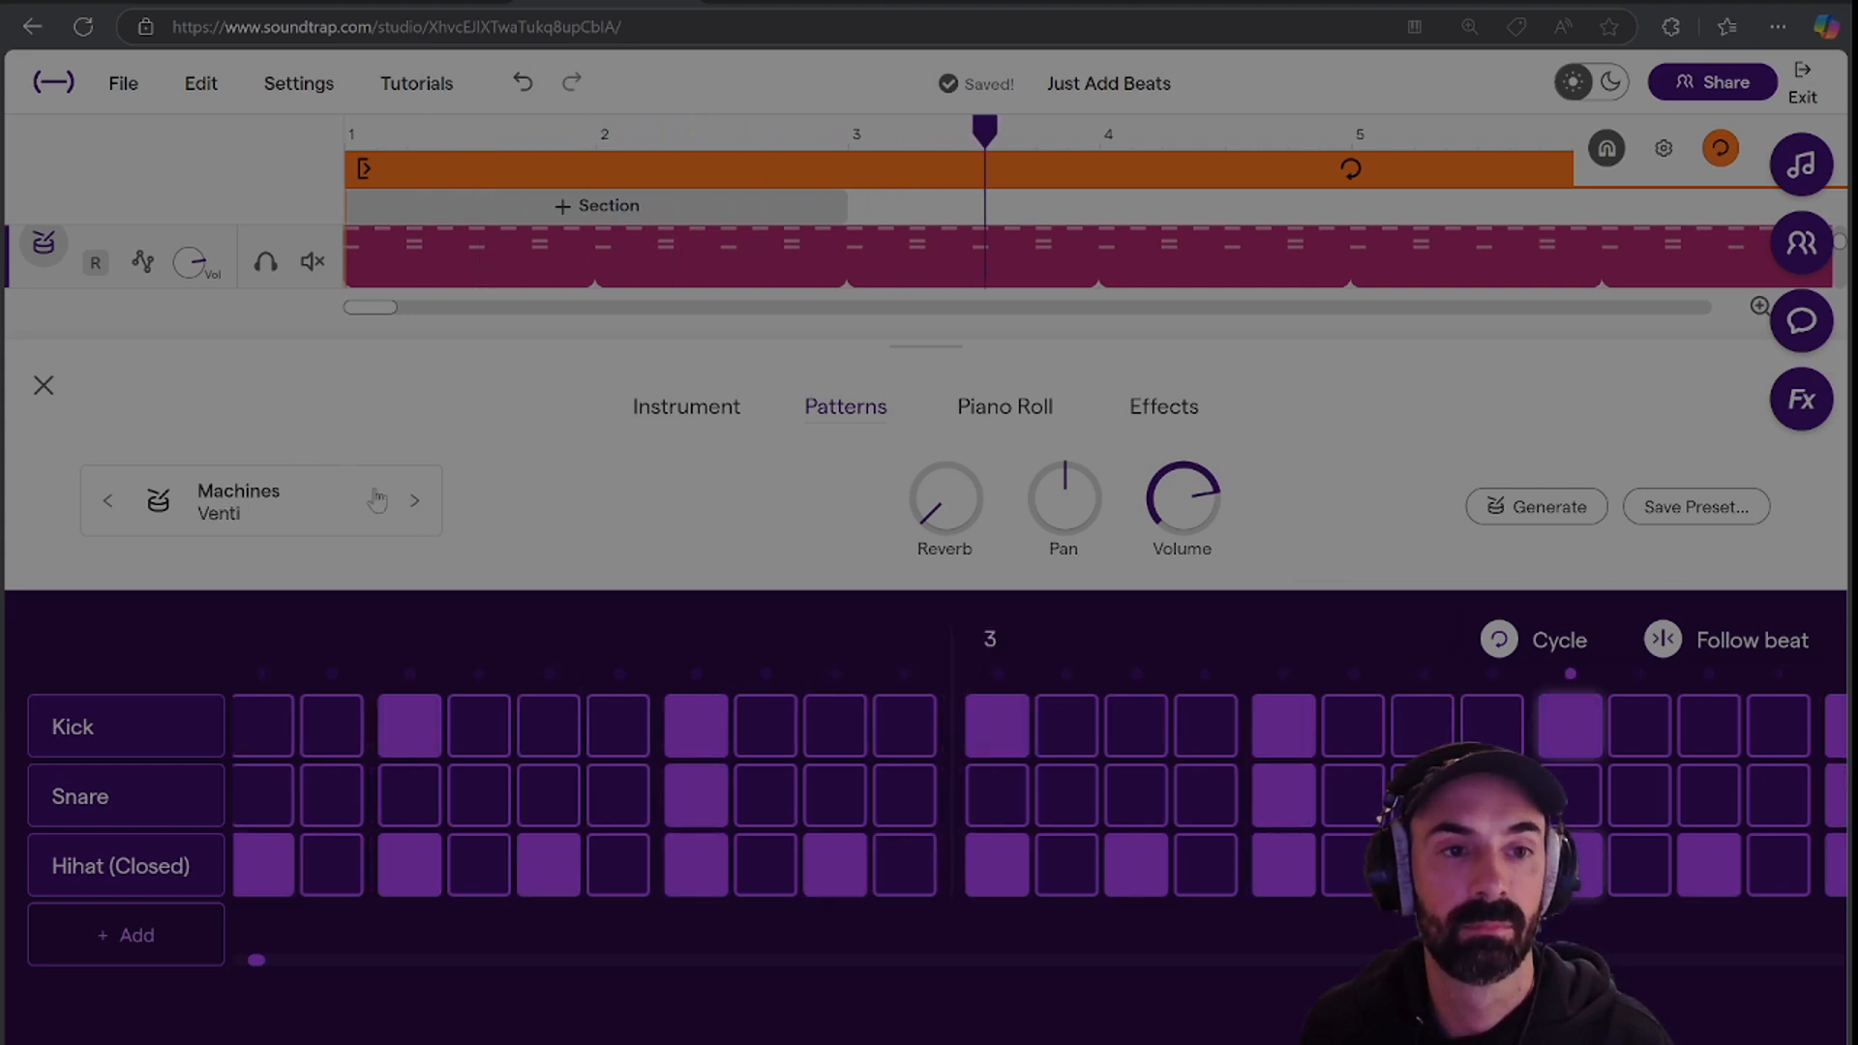
pyautogui.click(414, 502)
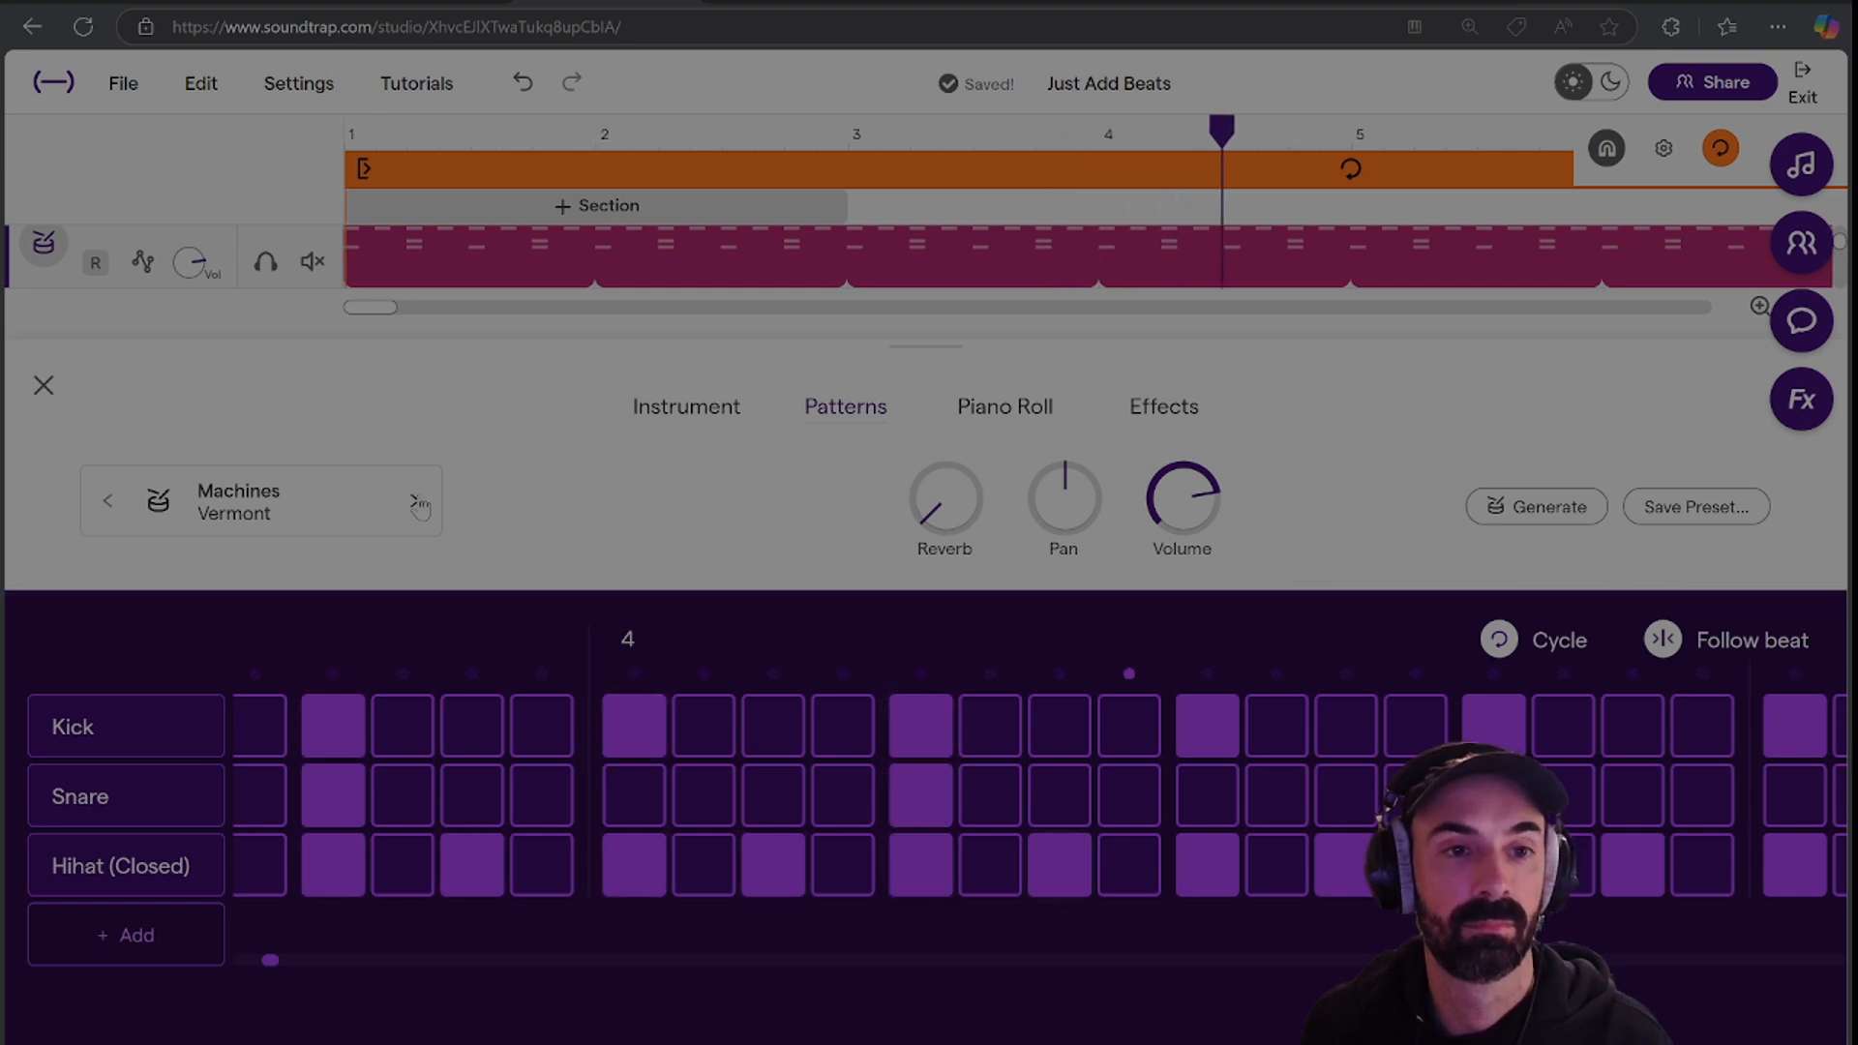
pyautogui.click(45, 392)
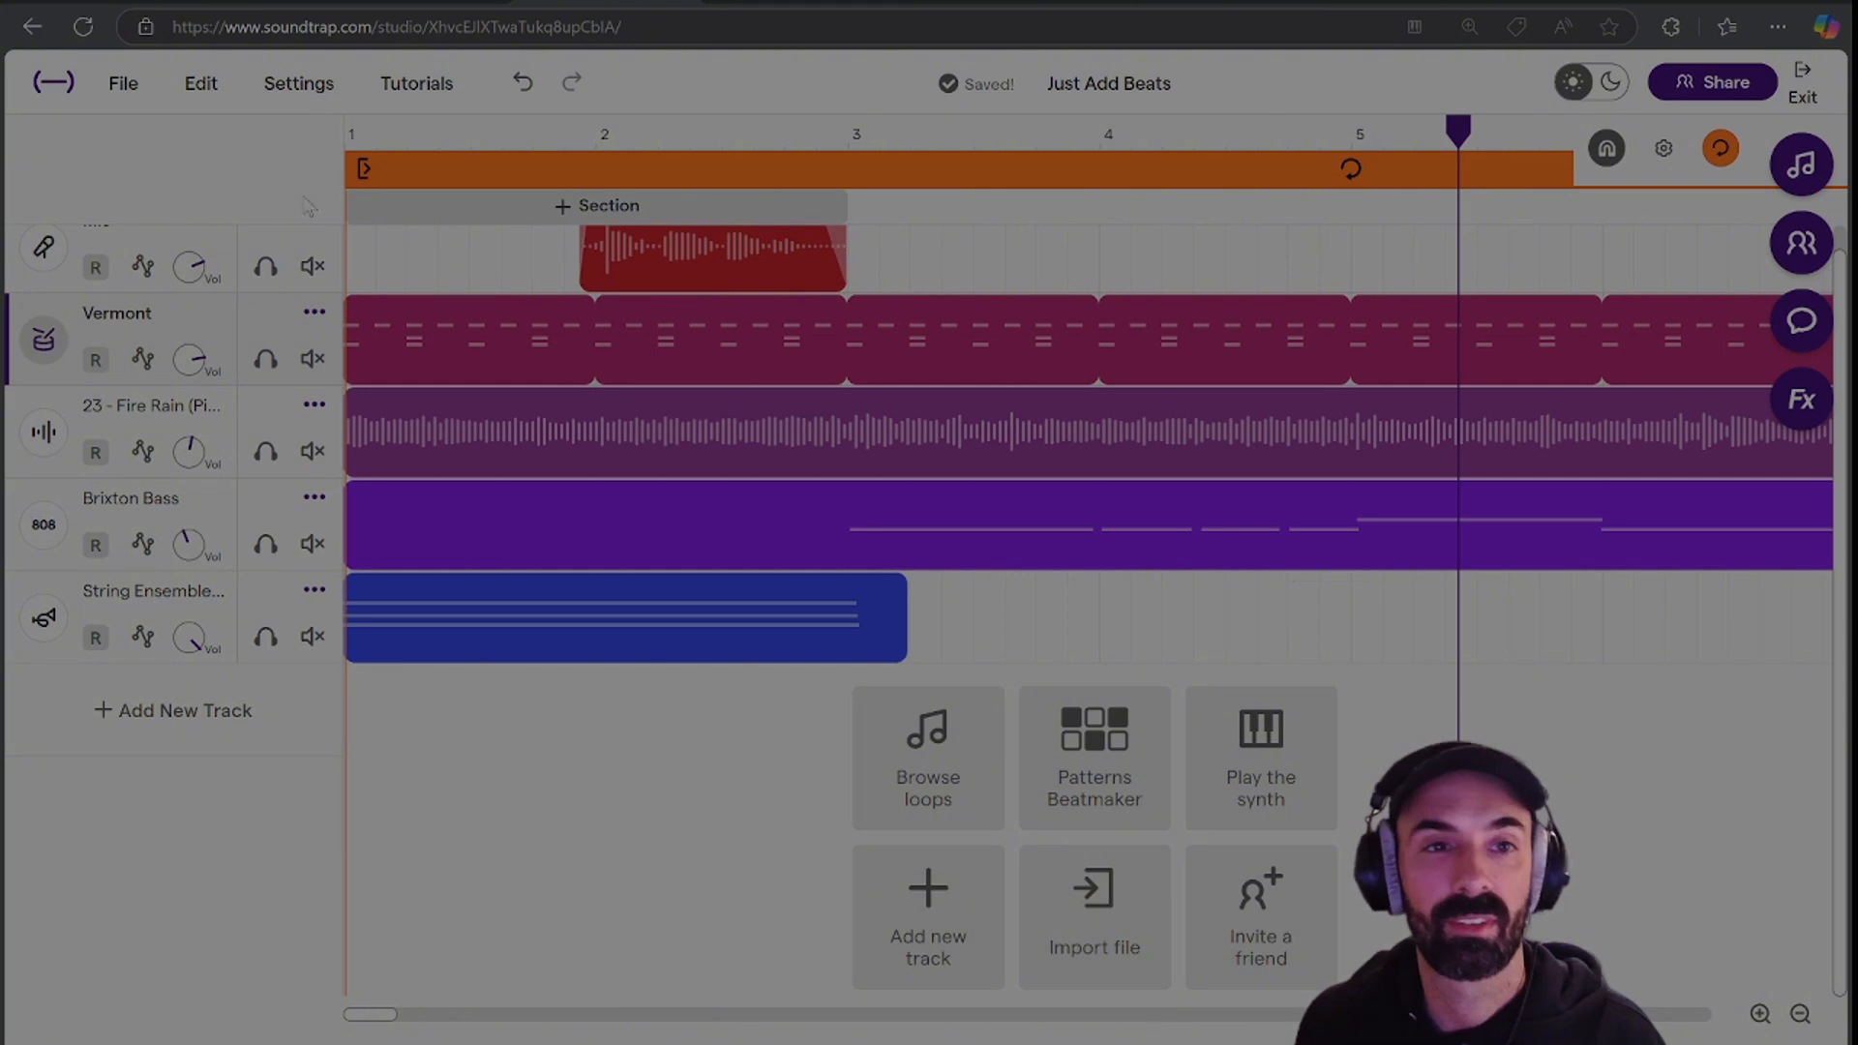
# Play the song from the start and slightly lower the Vermont drum track's volume.
pyautogui.click(350, 138)
pyautogui.press('space')
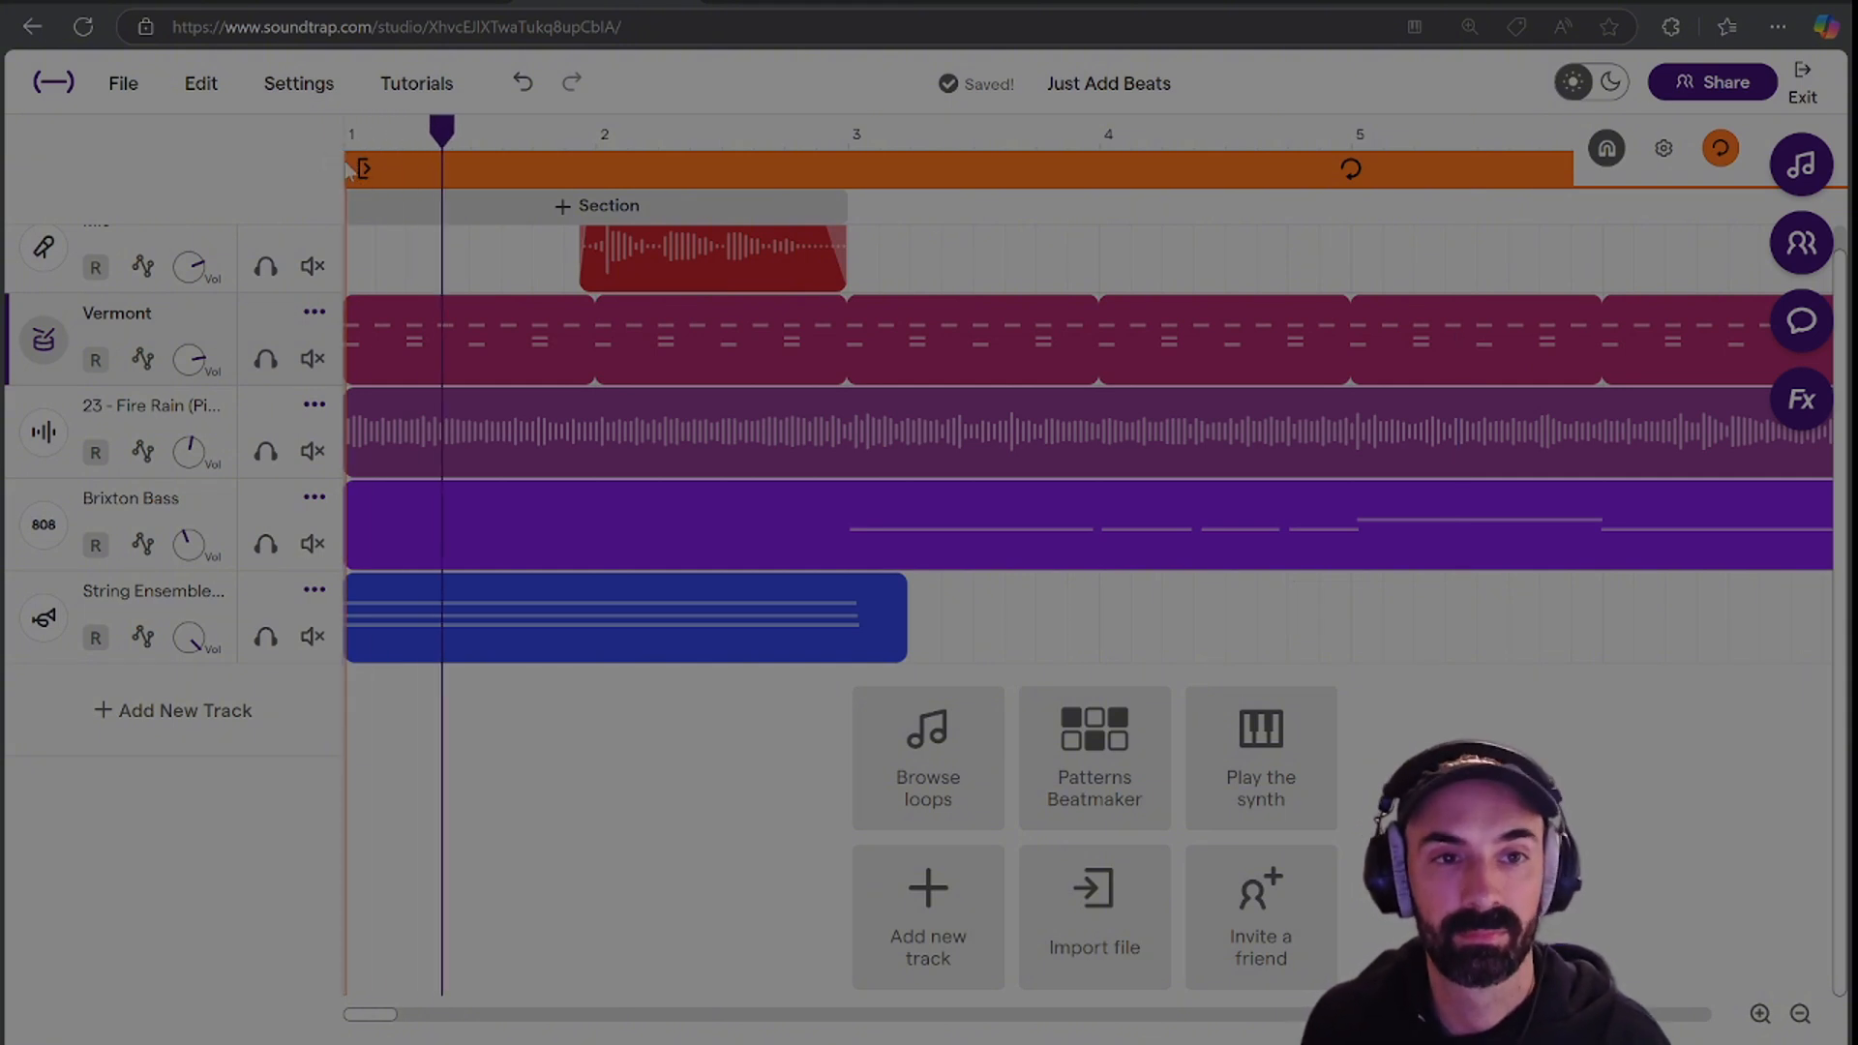
pyautogui.moveTo(183, 363)
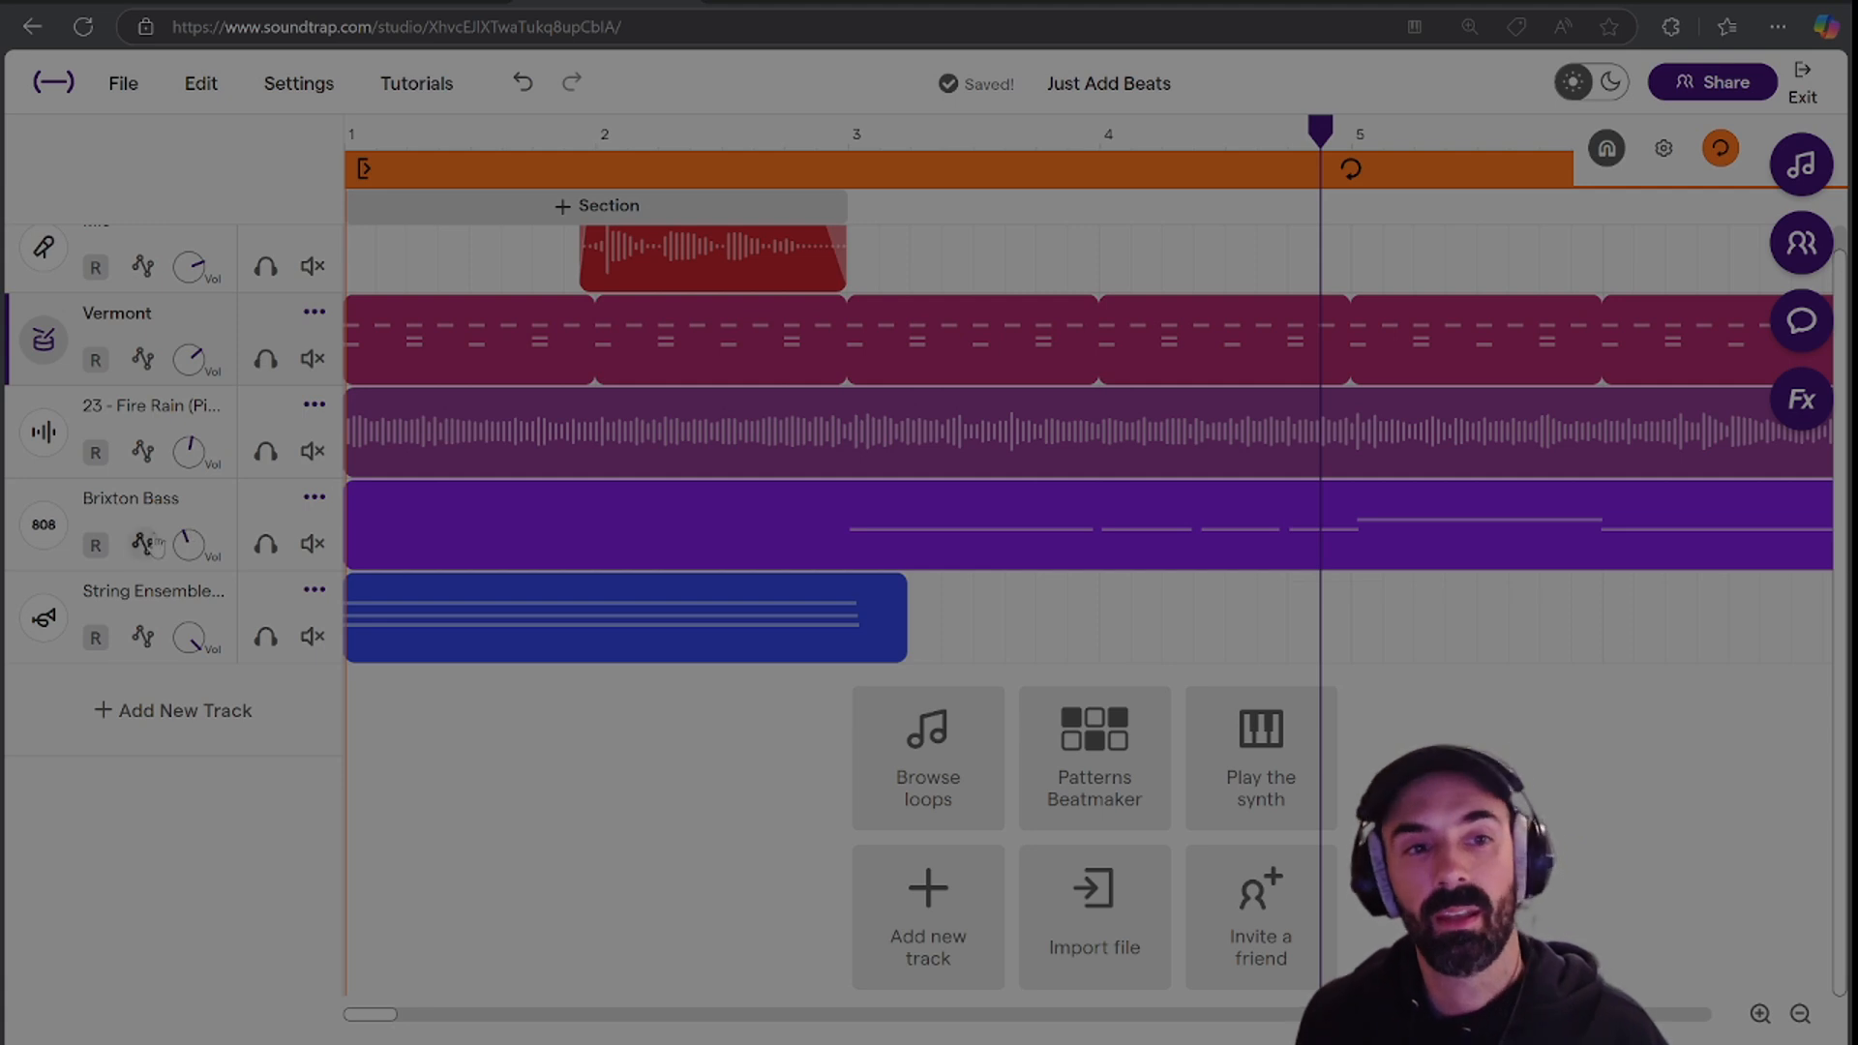
pyautogui.moveTo(547, 445)
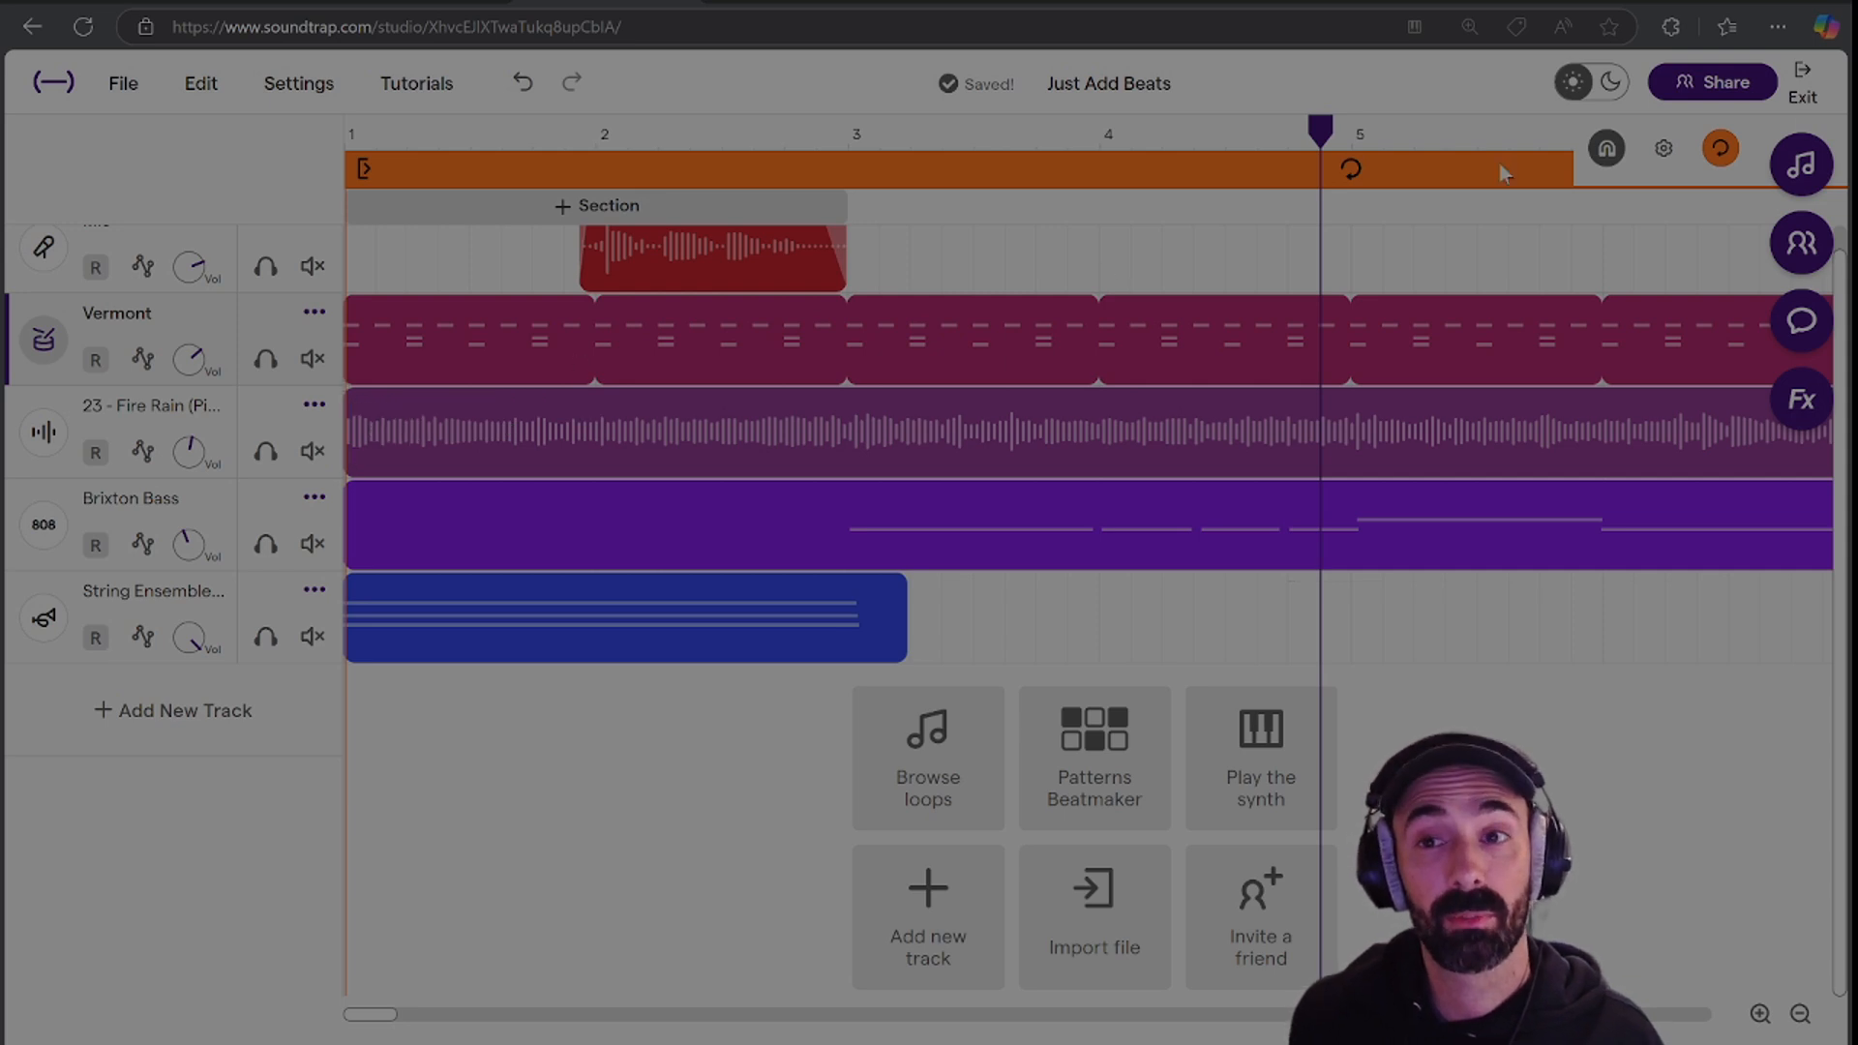
# Search the loop library for "Piano fire rain" and preview the 23 - Fire Rain (Piano) loop.
pyautogui.click(828, 447)
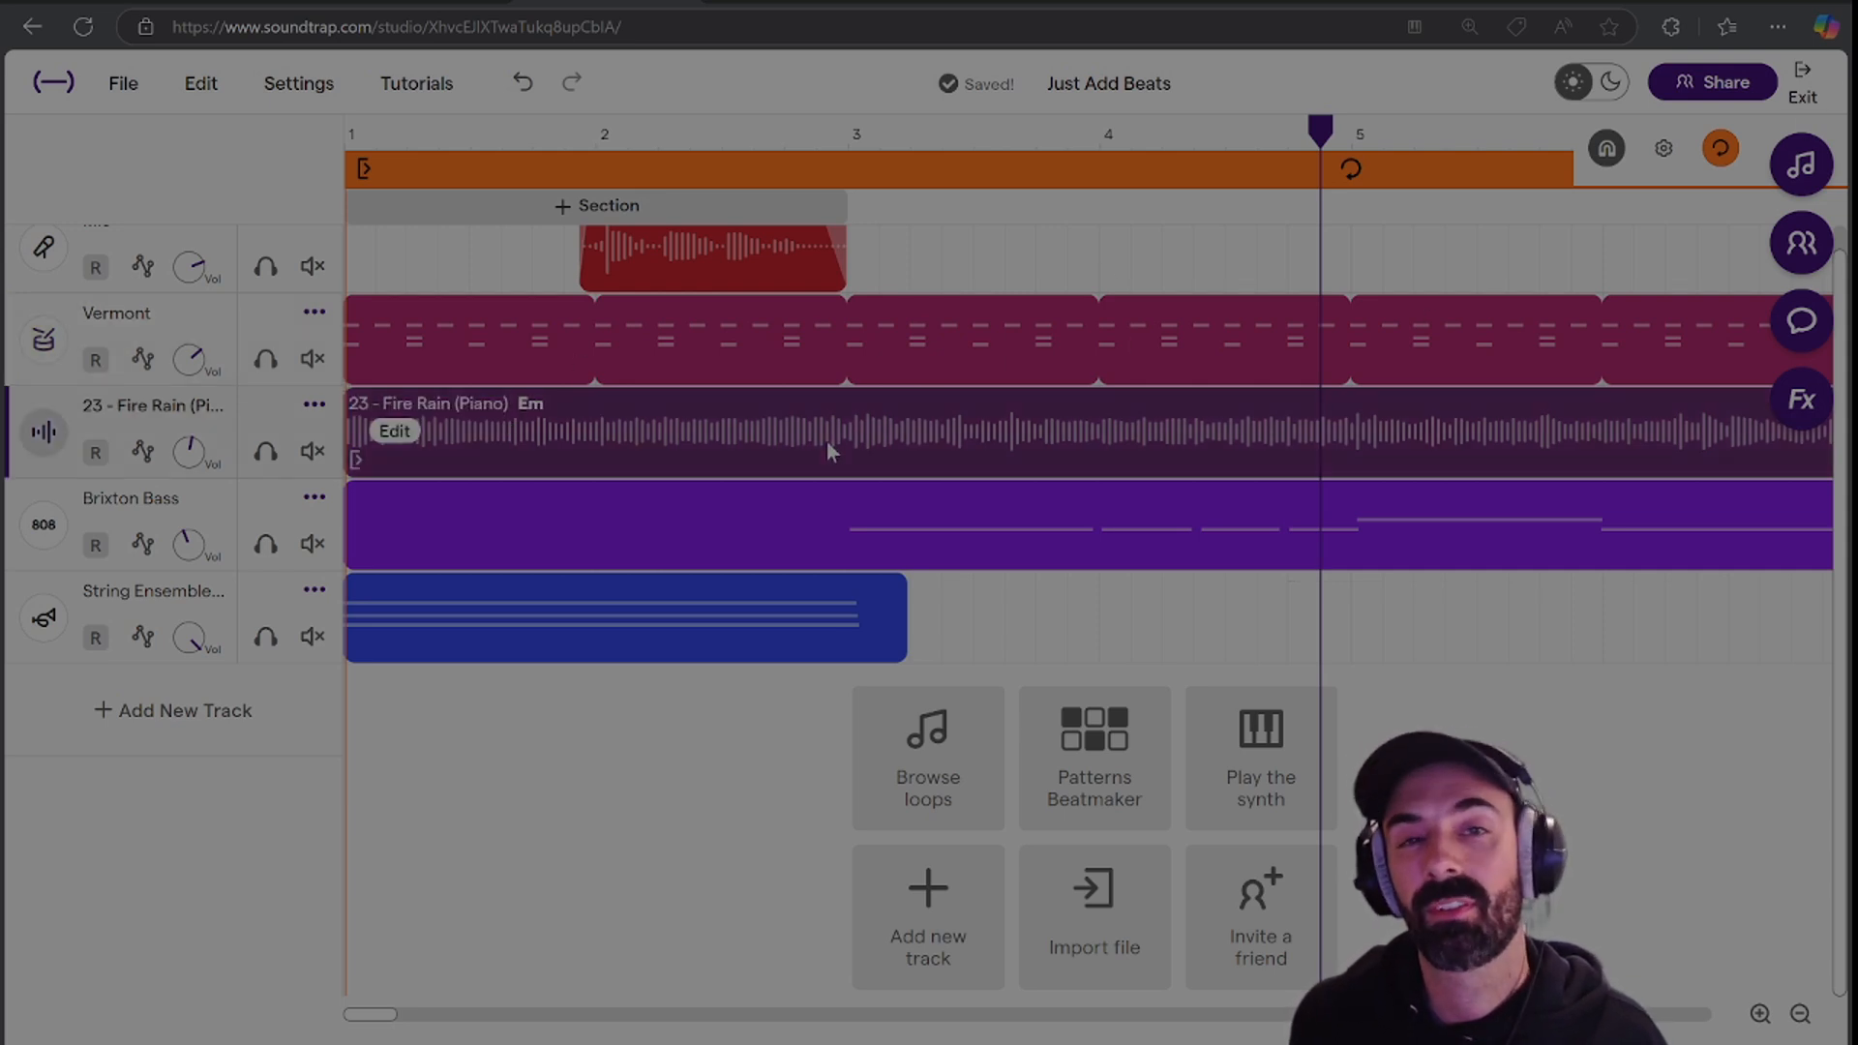
pyautogui.click(1801, 174)
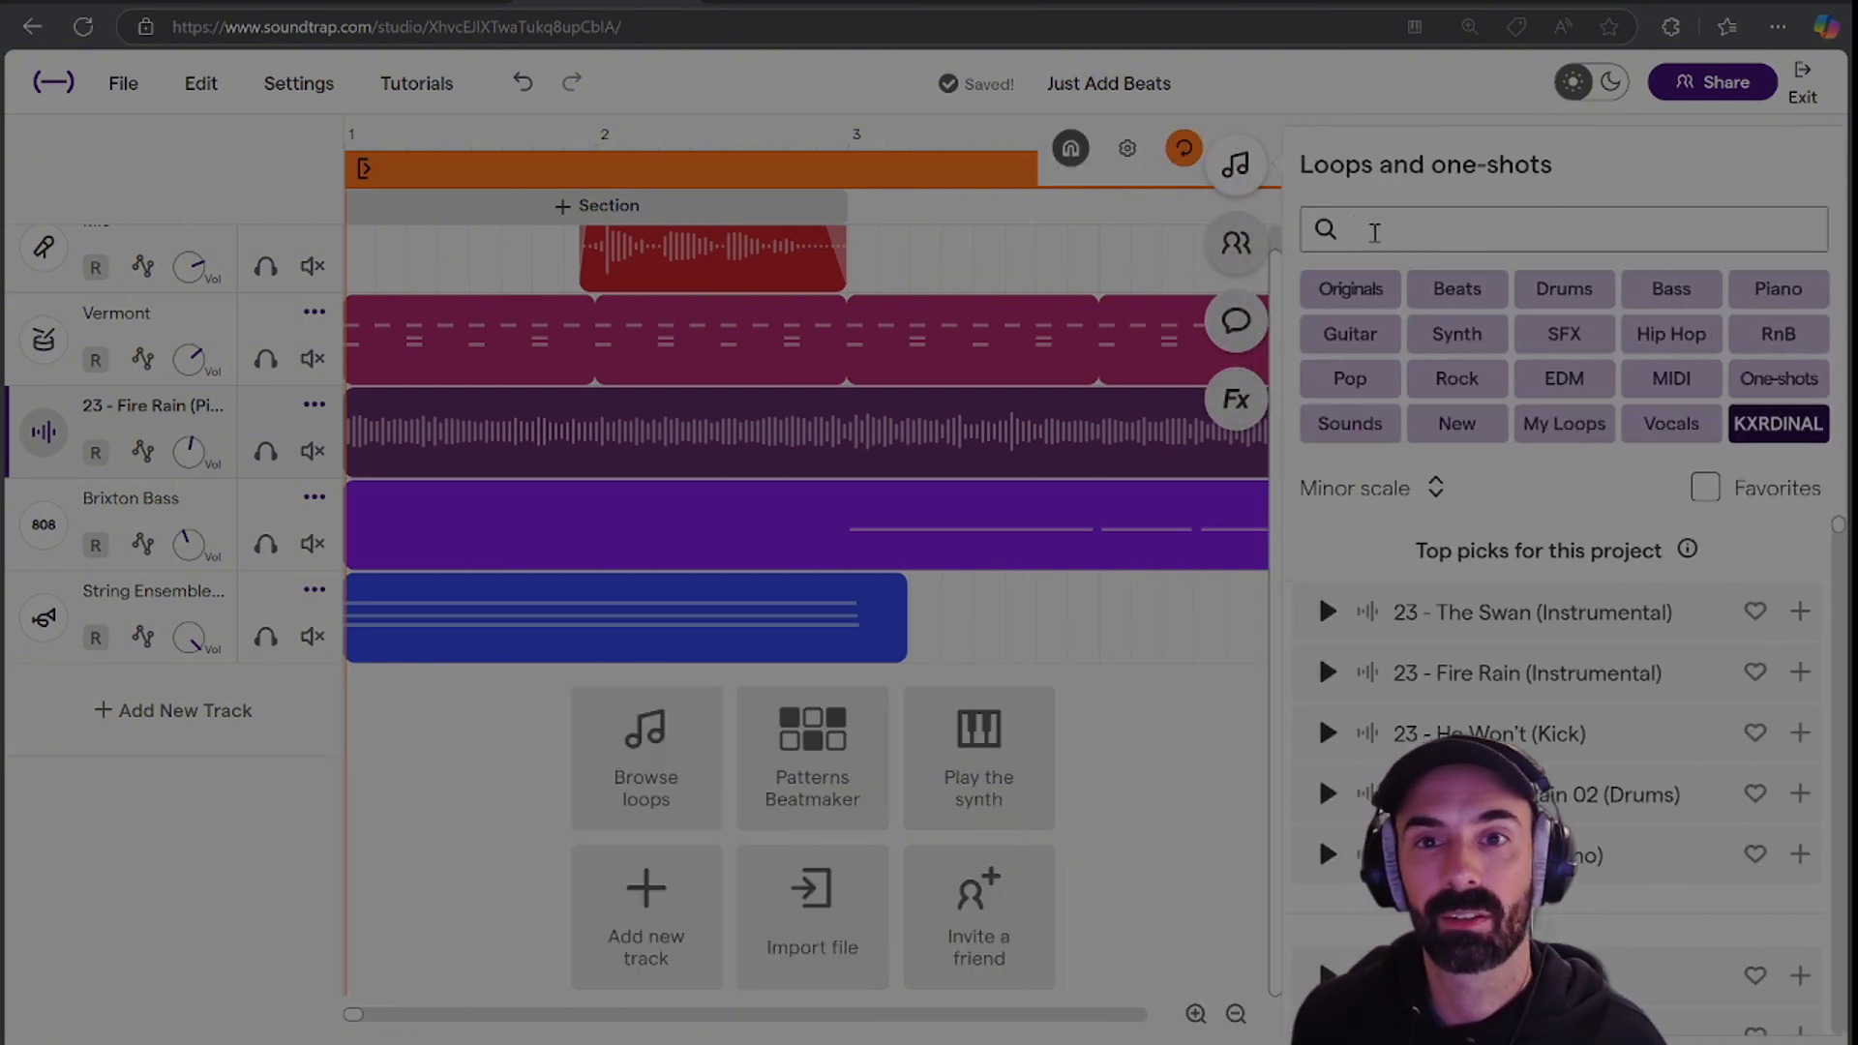
pyautogui.write('Piano ')
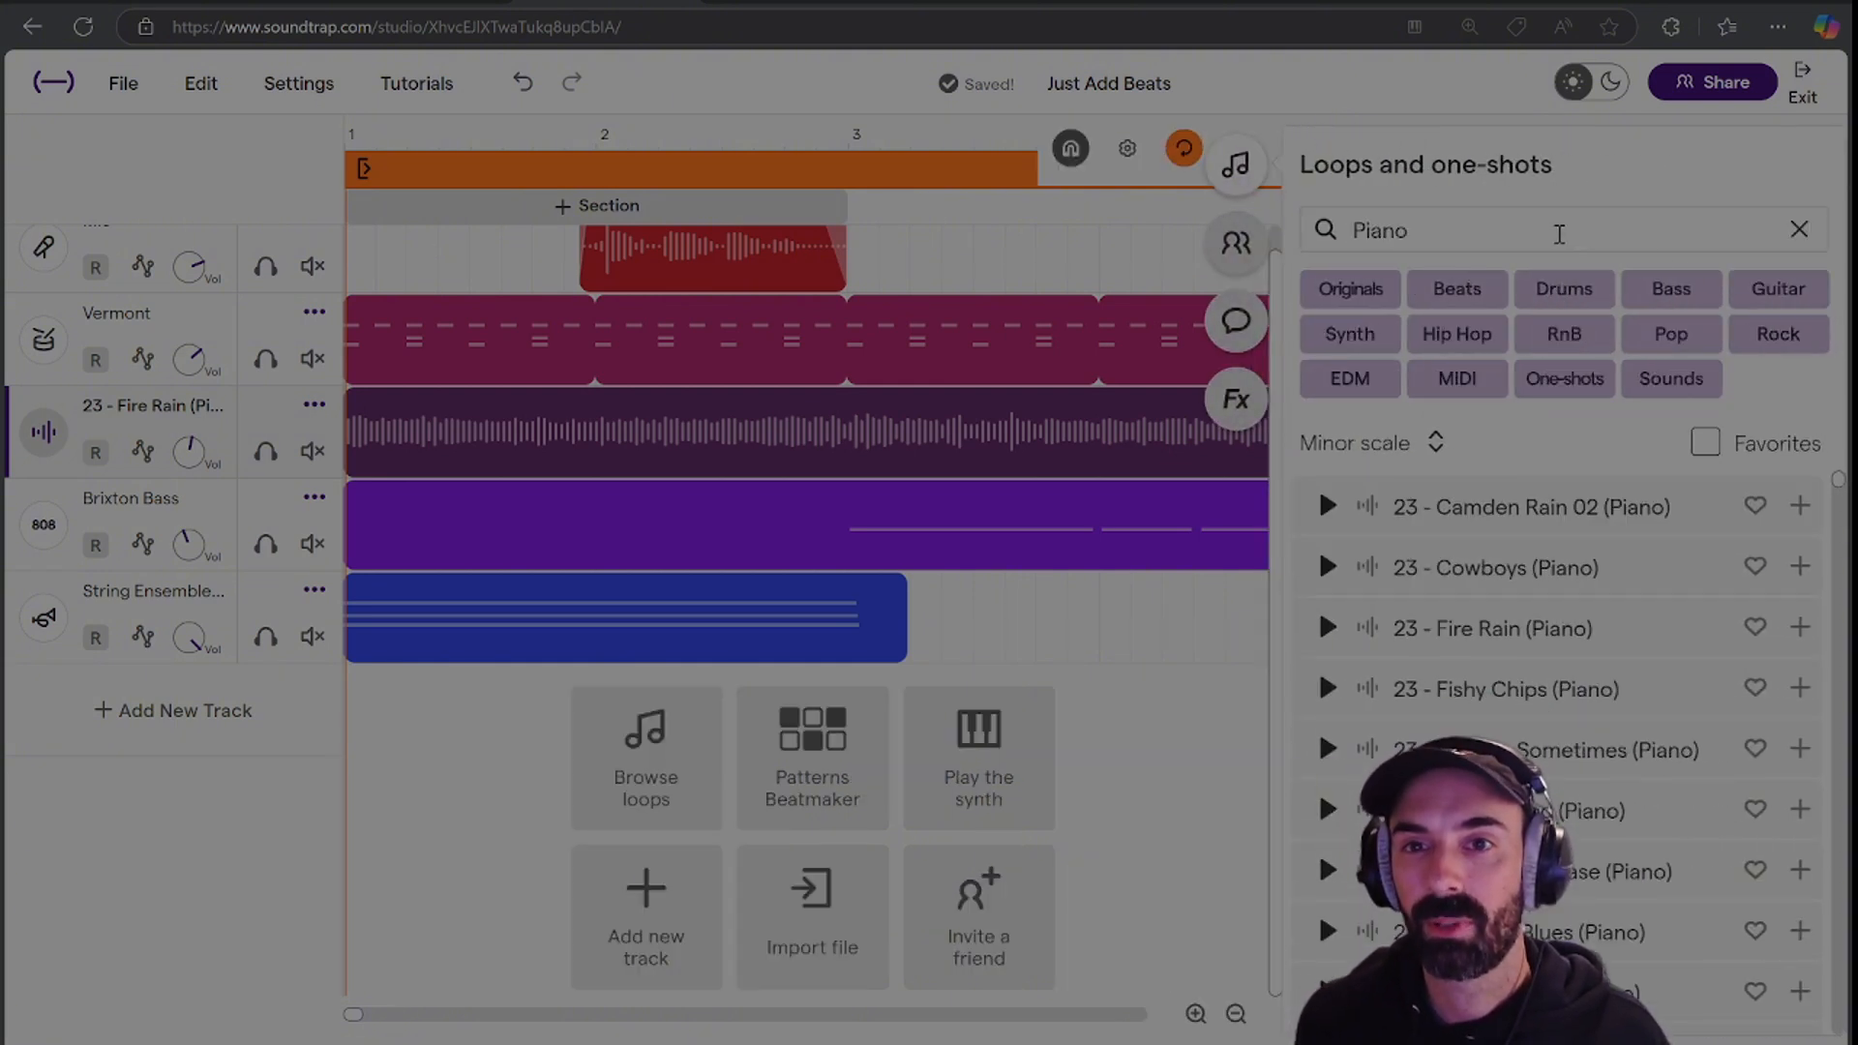
pyautogui.write('fire')
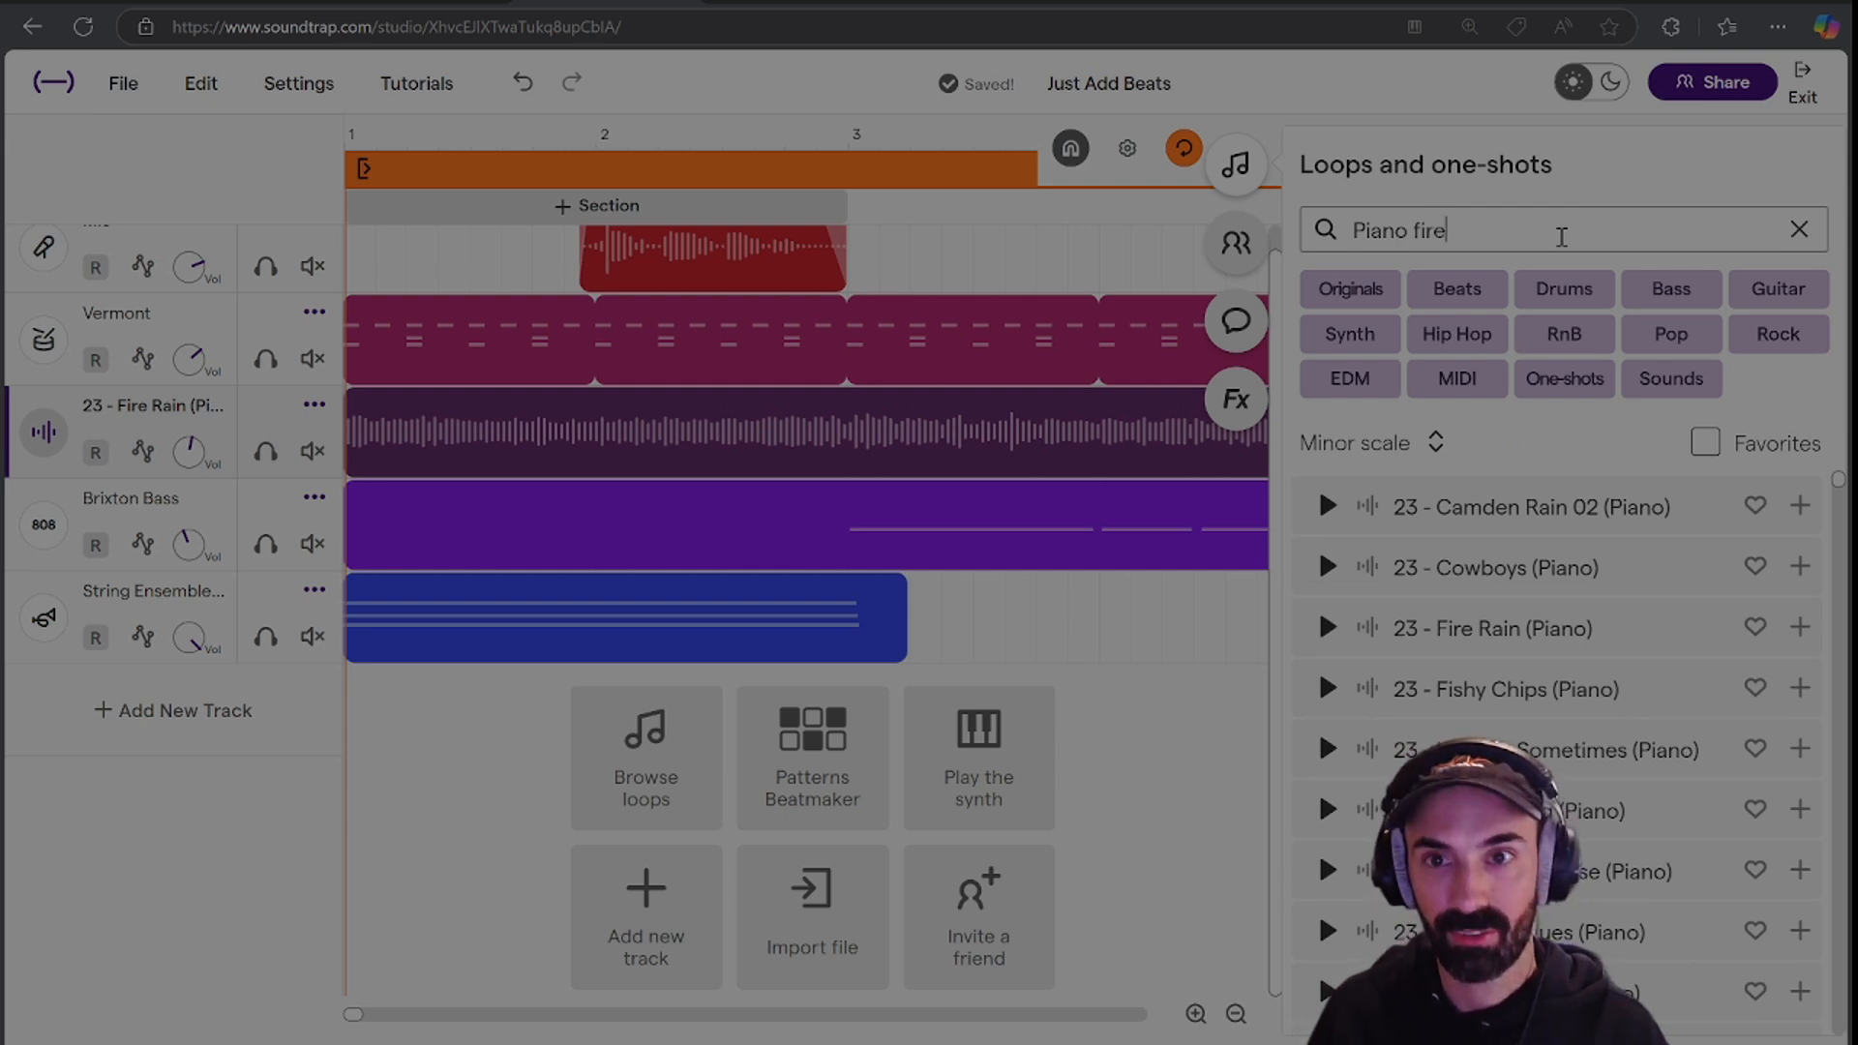
pyautogui.write(' rain')
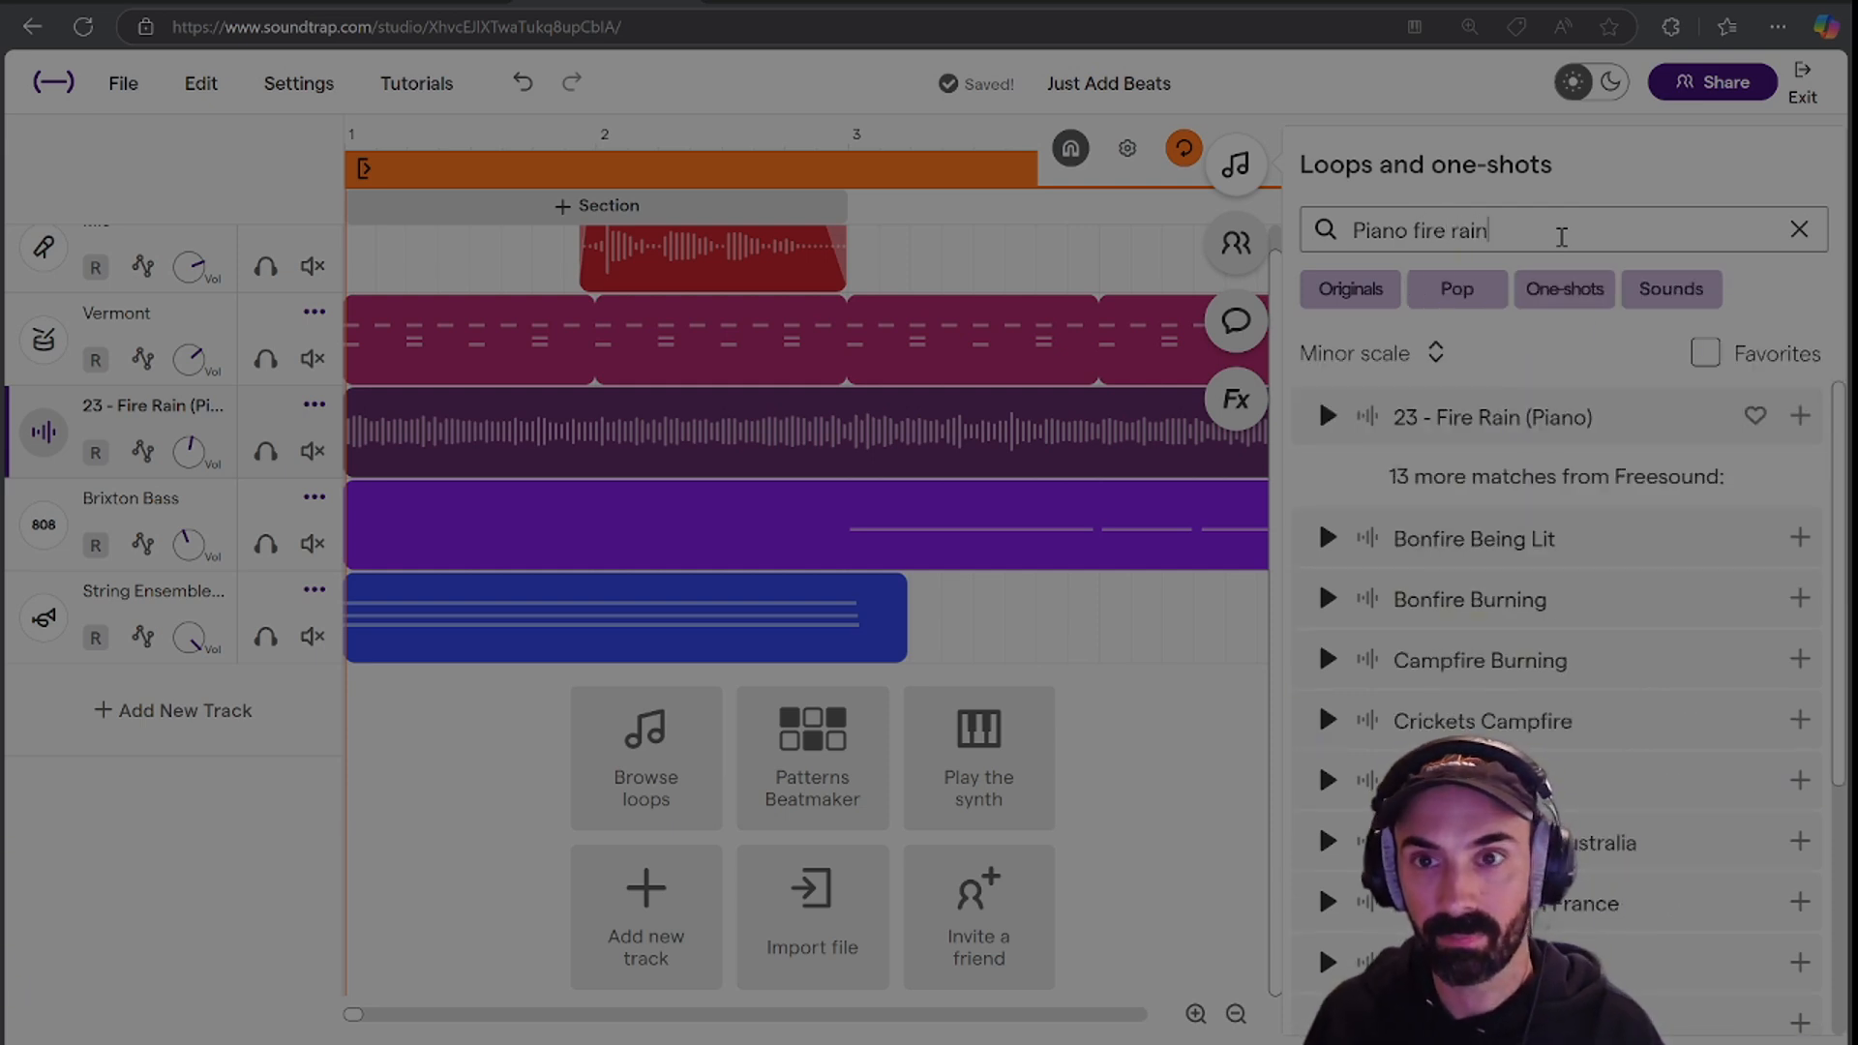
pyautogui.click(1328, 418)
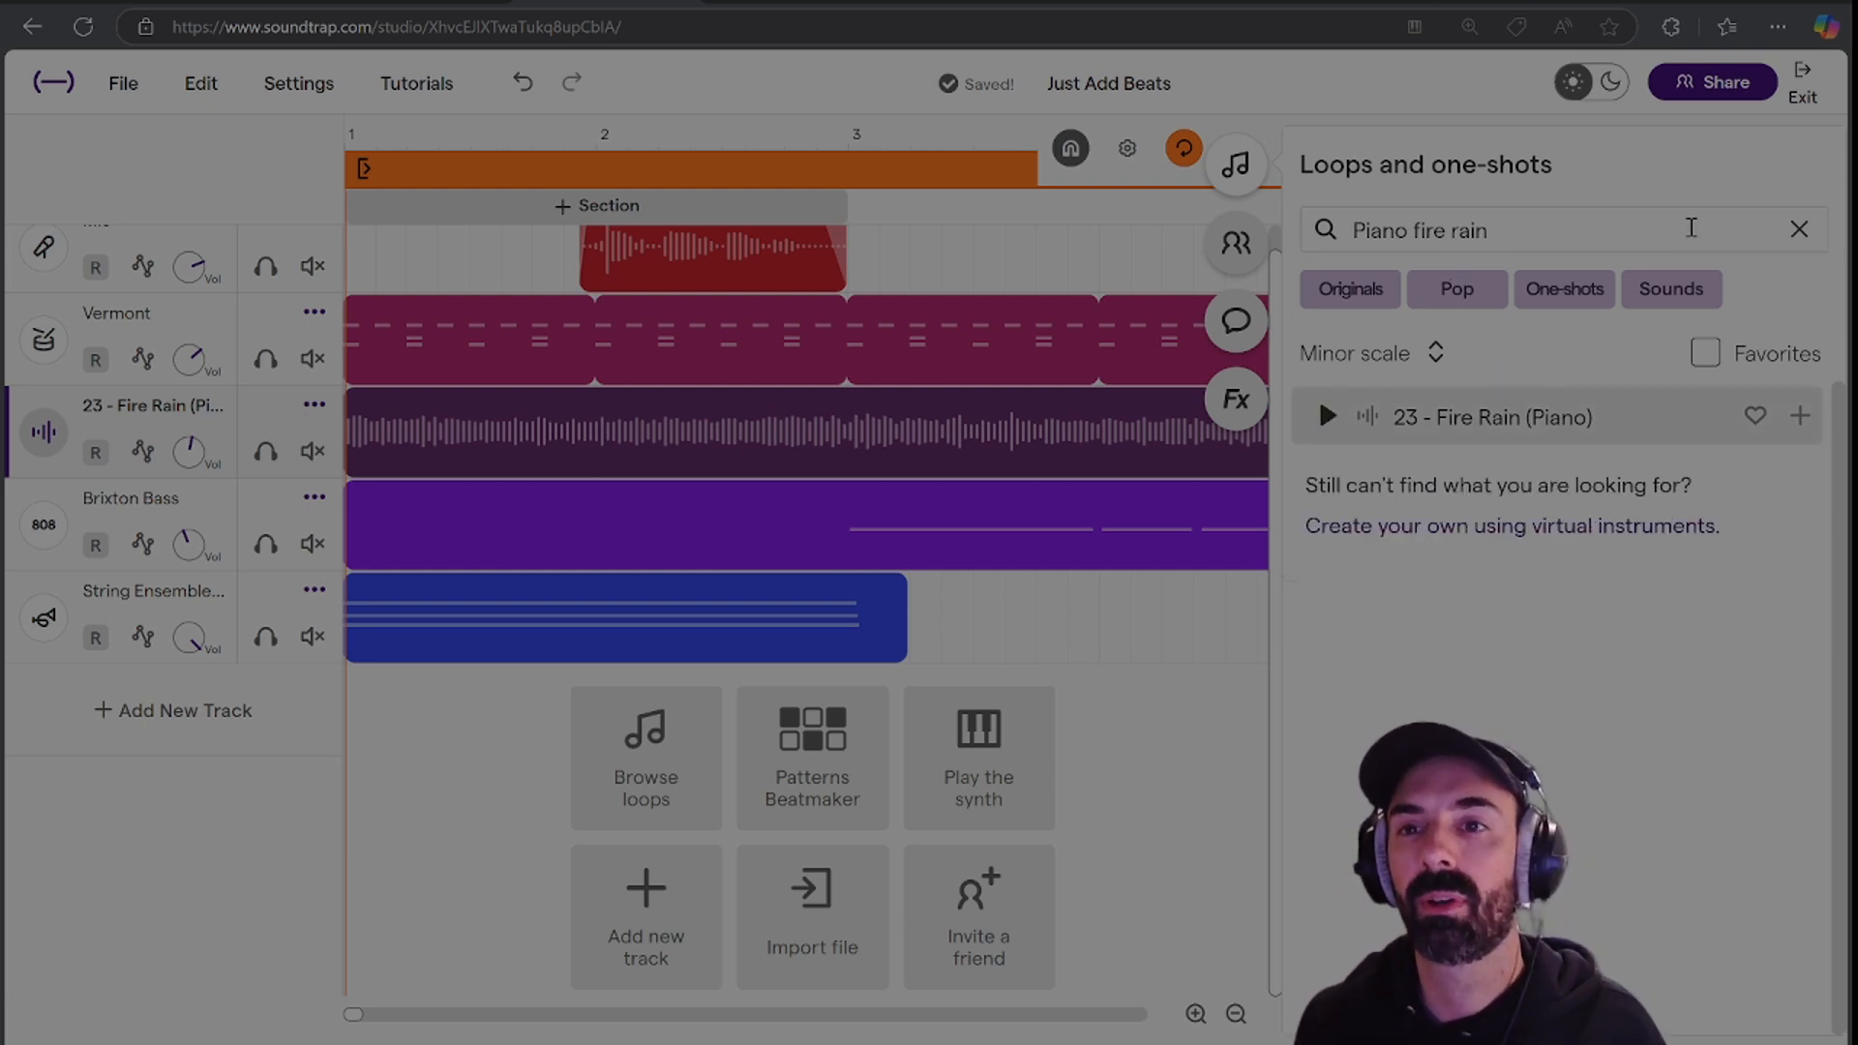
# Shorten the loop search to "Piano", preview the 23 - London Sometimes (Piano) loop and add it as a new track.
pyautogui.click(1587, 225)
pyautogui.moveTo(1587, 226); pyautogui.dragTo(1416, 249)
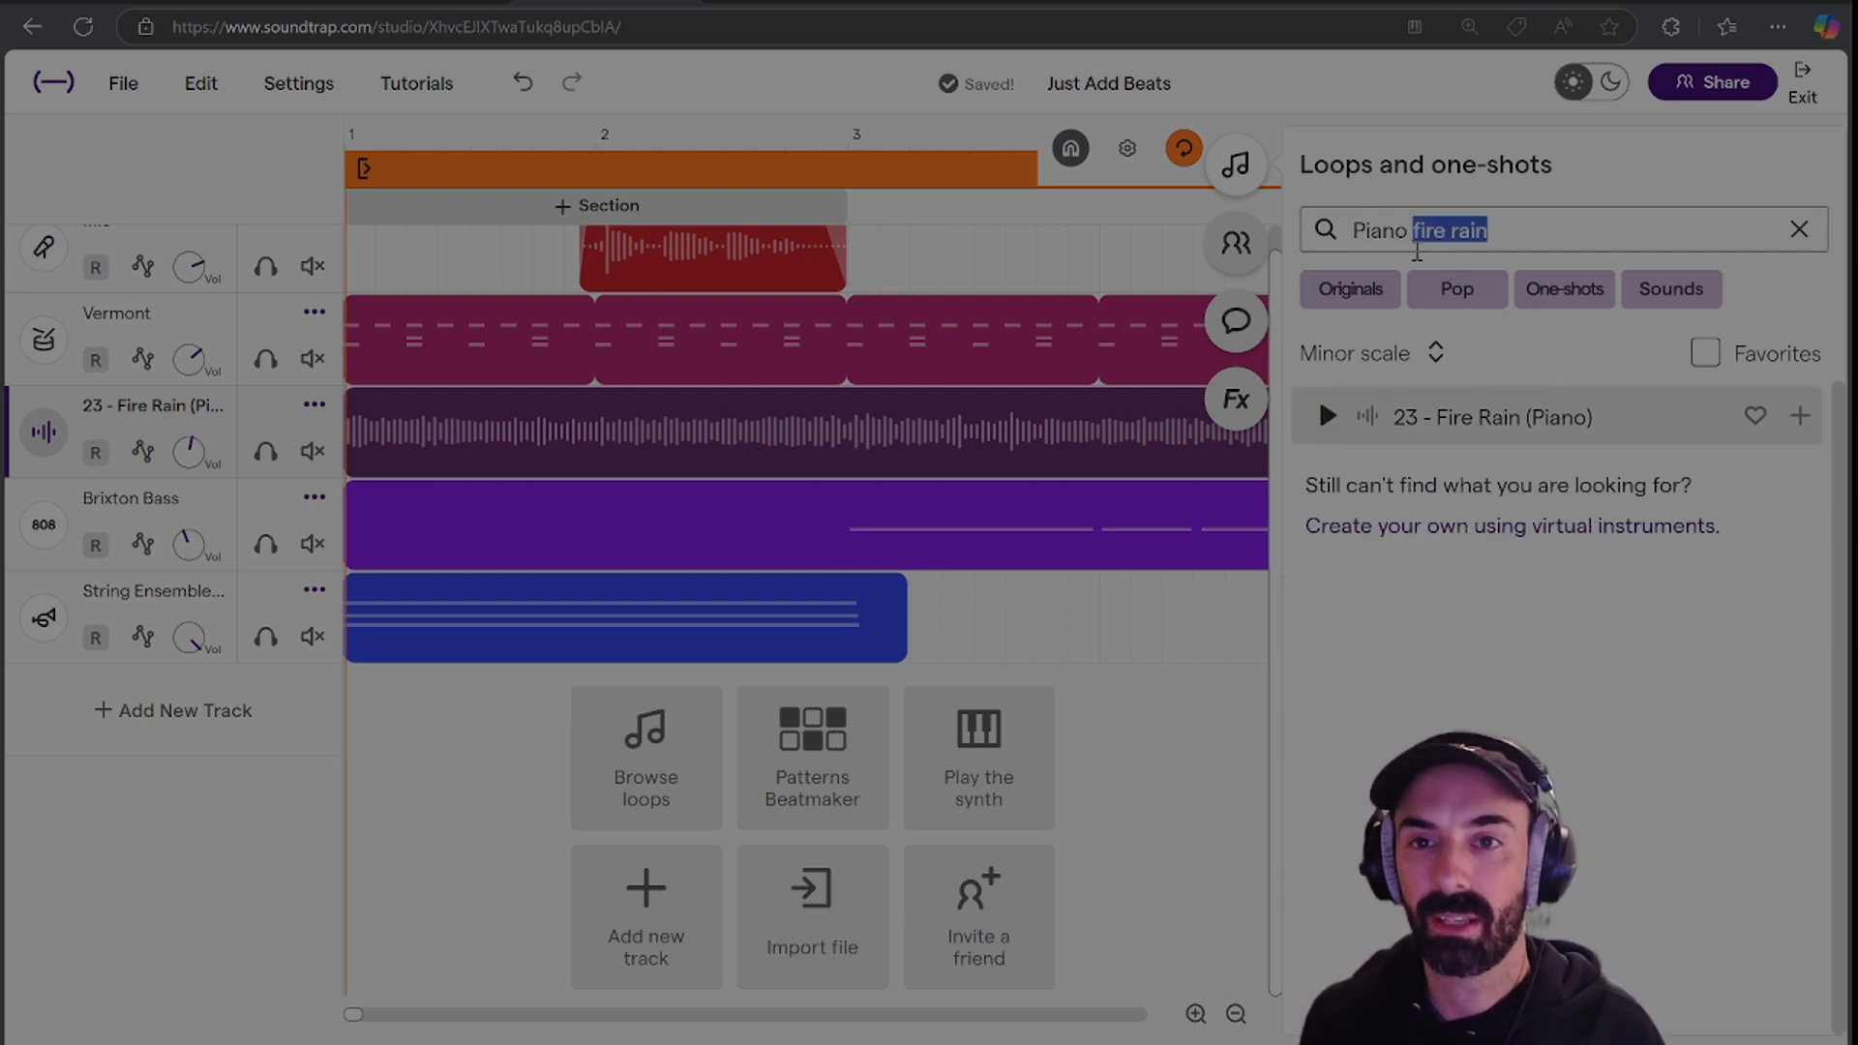
pyautogui.press('BackSpace')
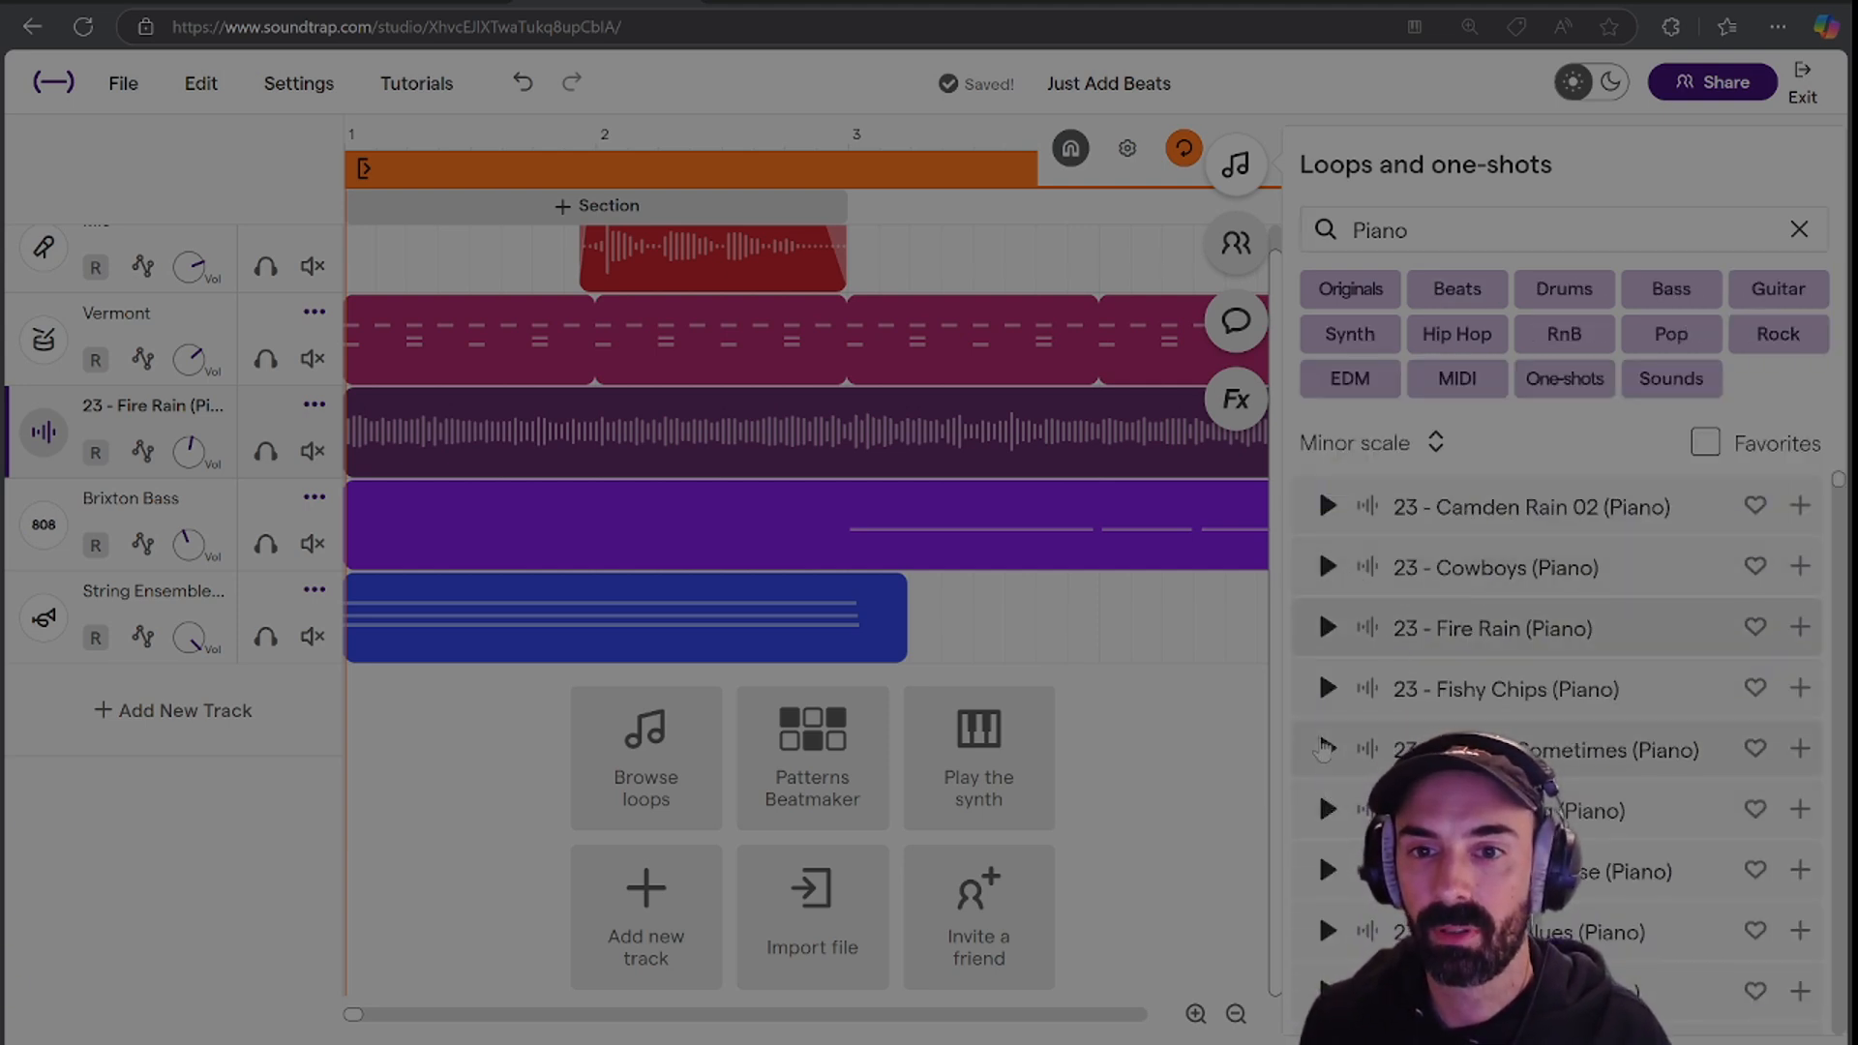
pyautogui.click(1324, 749)
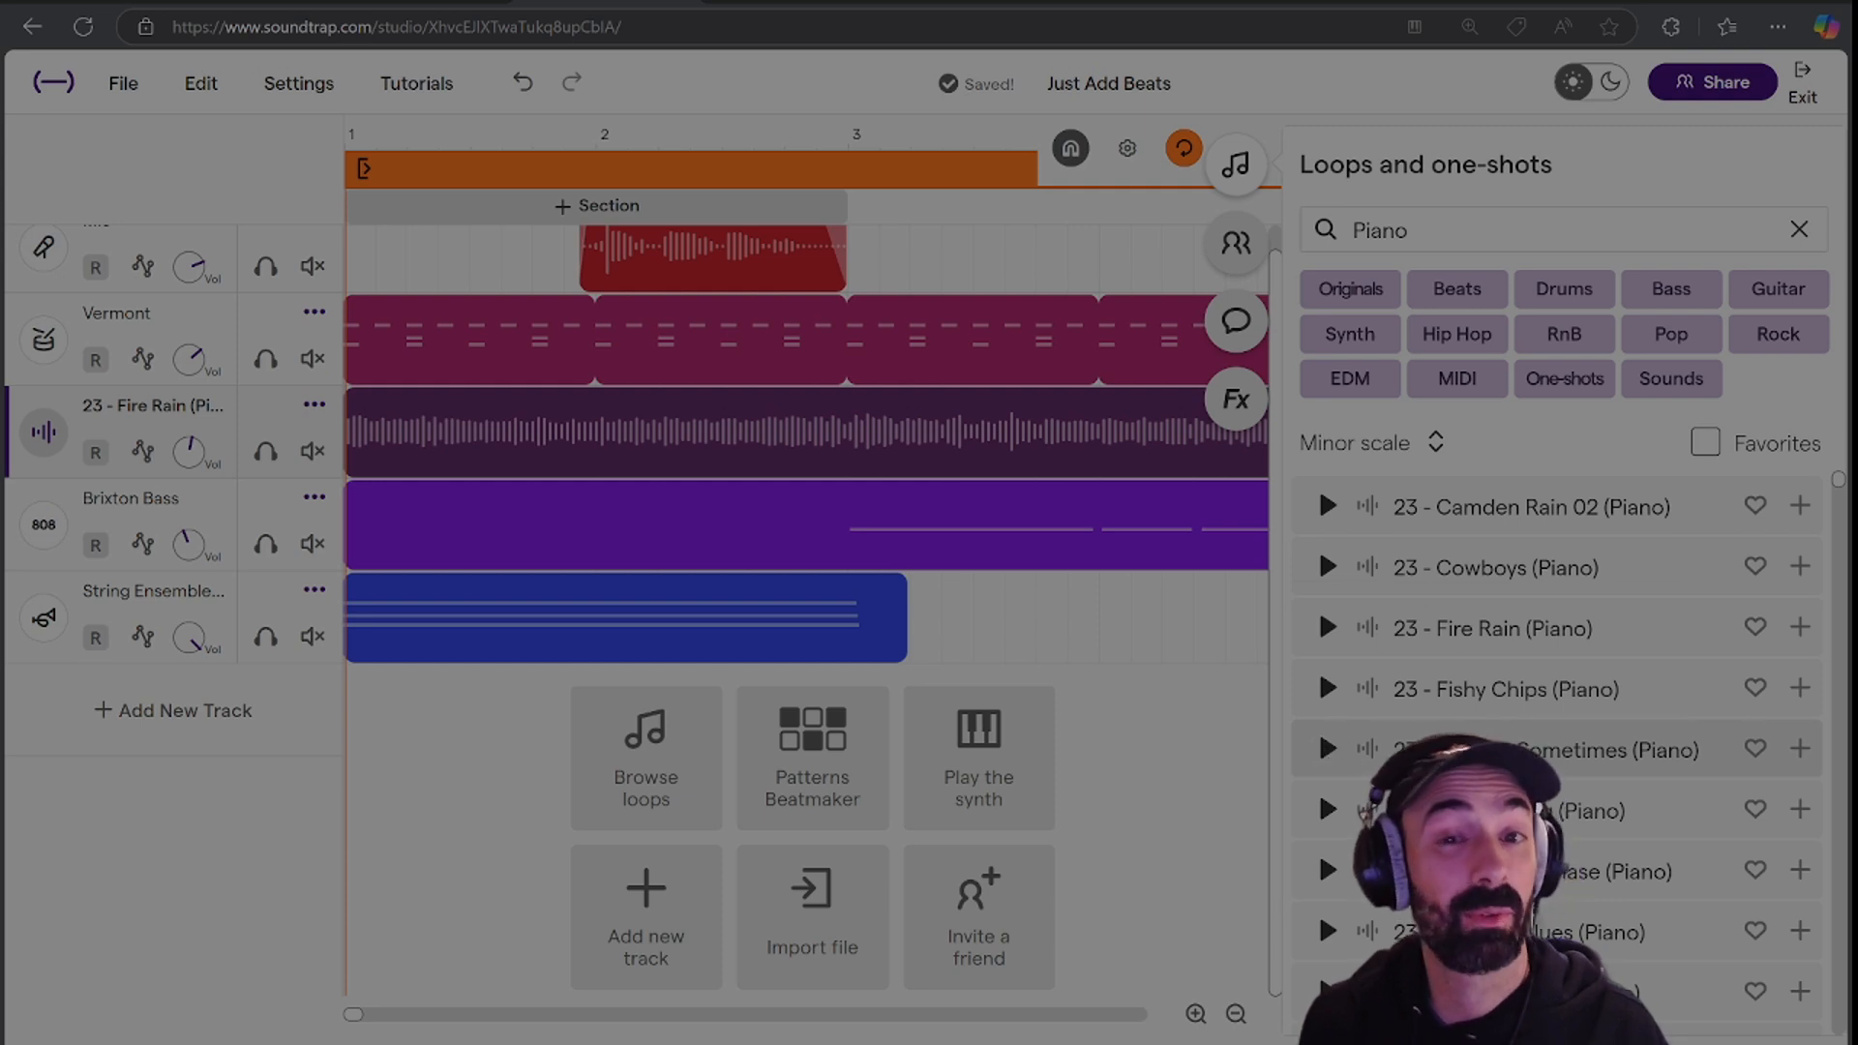
pyautogui.doubleClick(1460, 749)
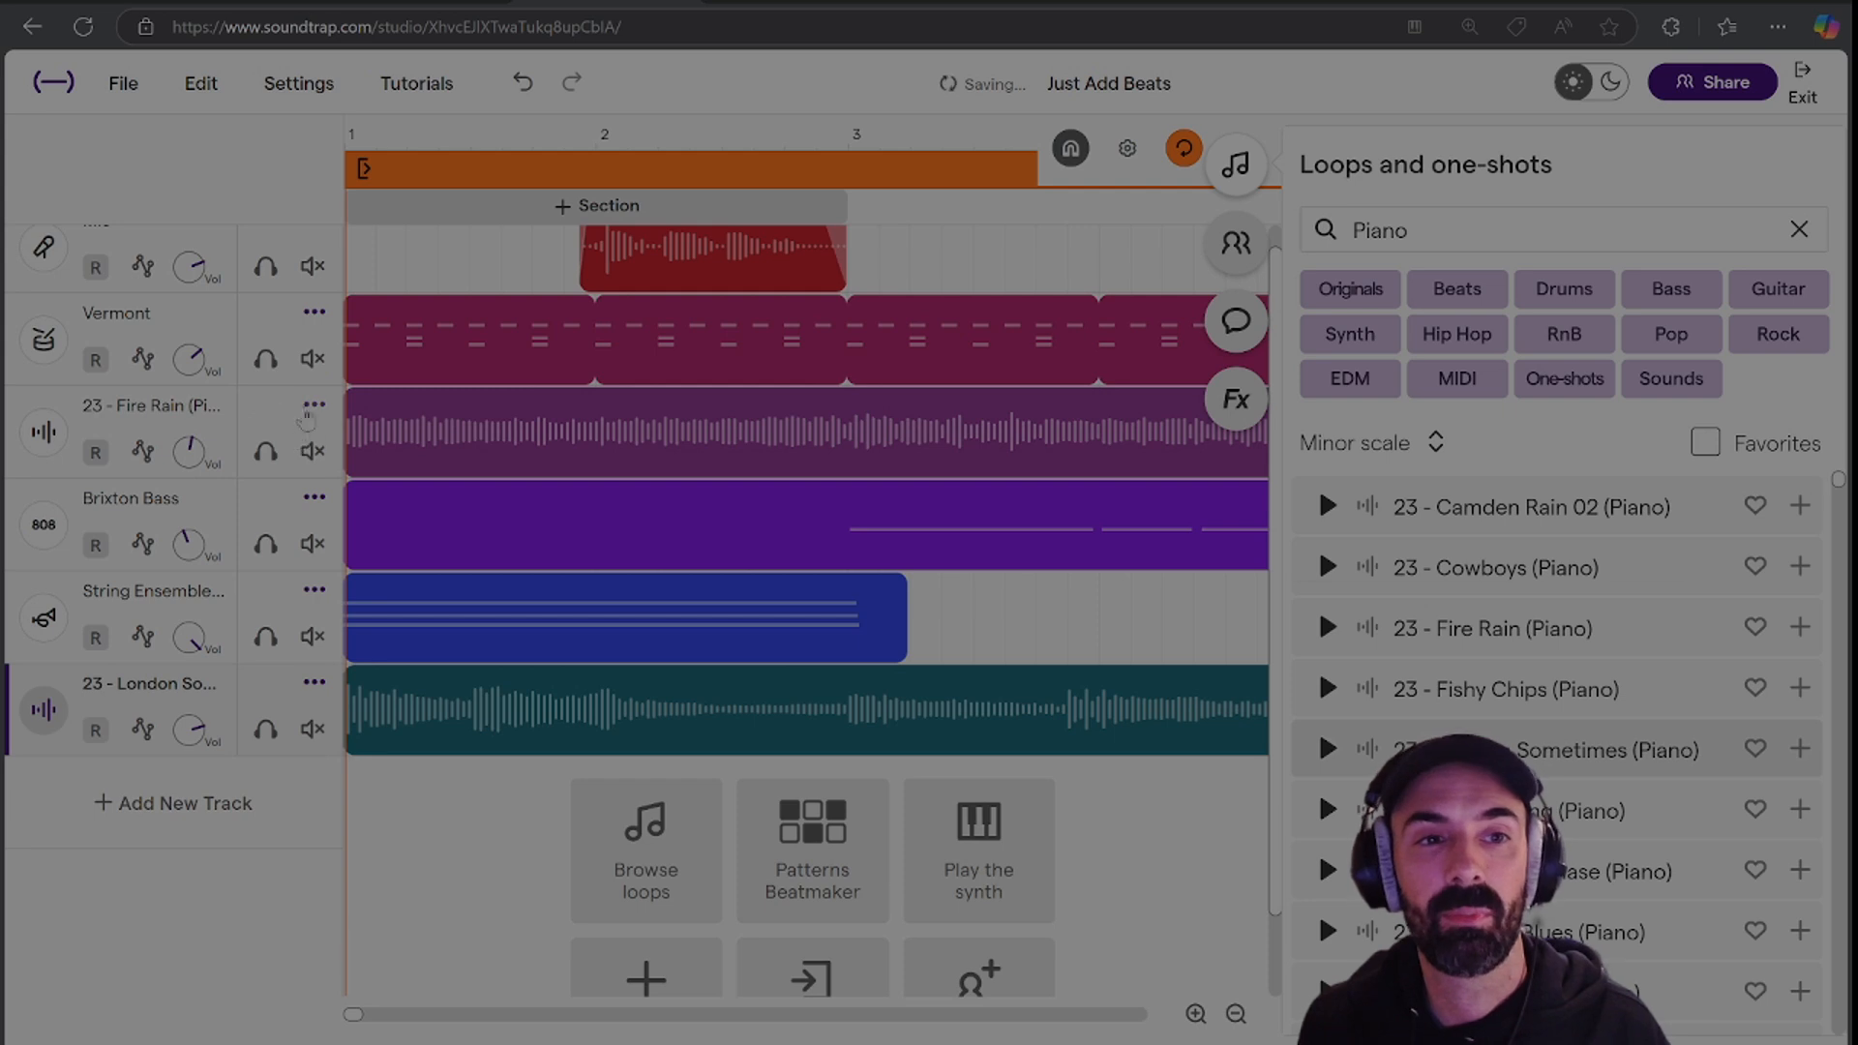
# Mute the Fire Rain piano track, play the song with the London Sometimes loop and return to the start.
pyautogui.click(311, 450)
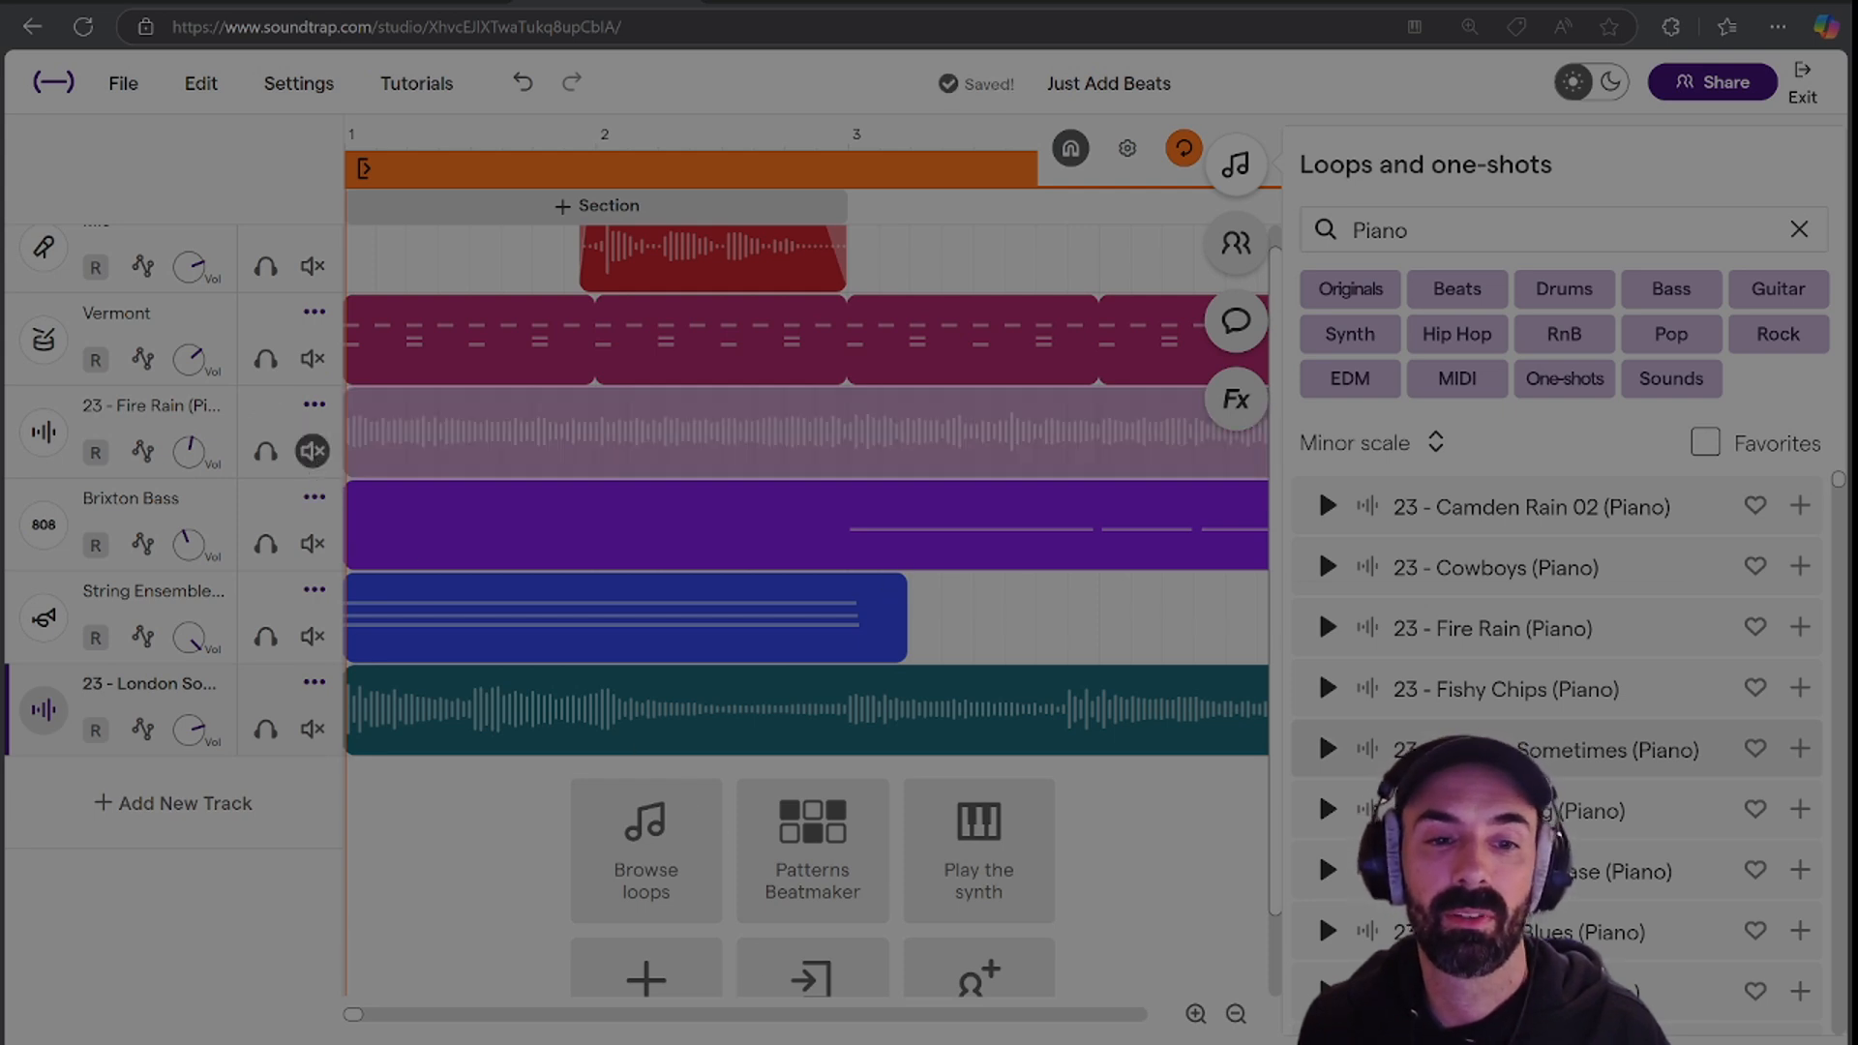
pyautogui.press('space')
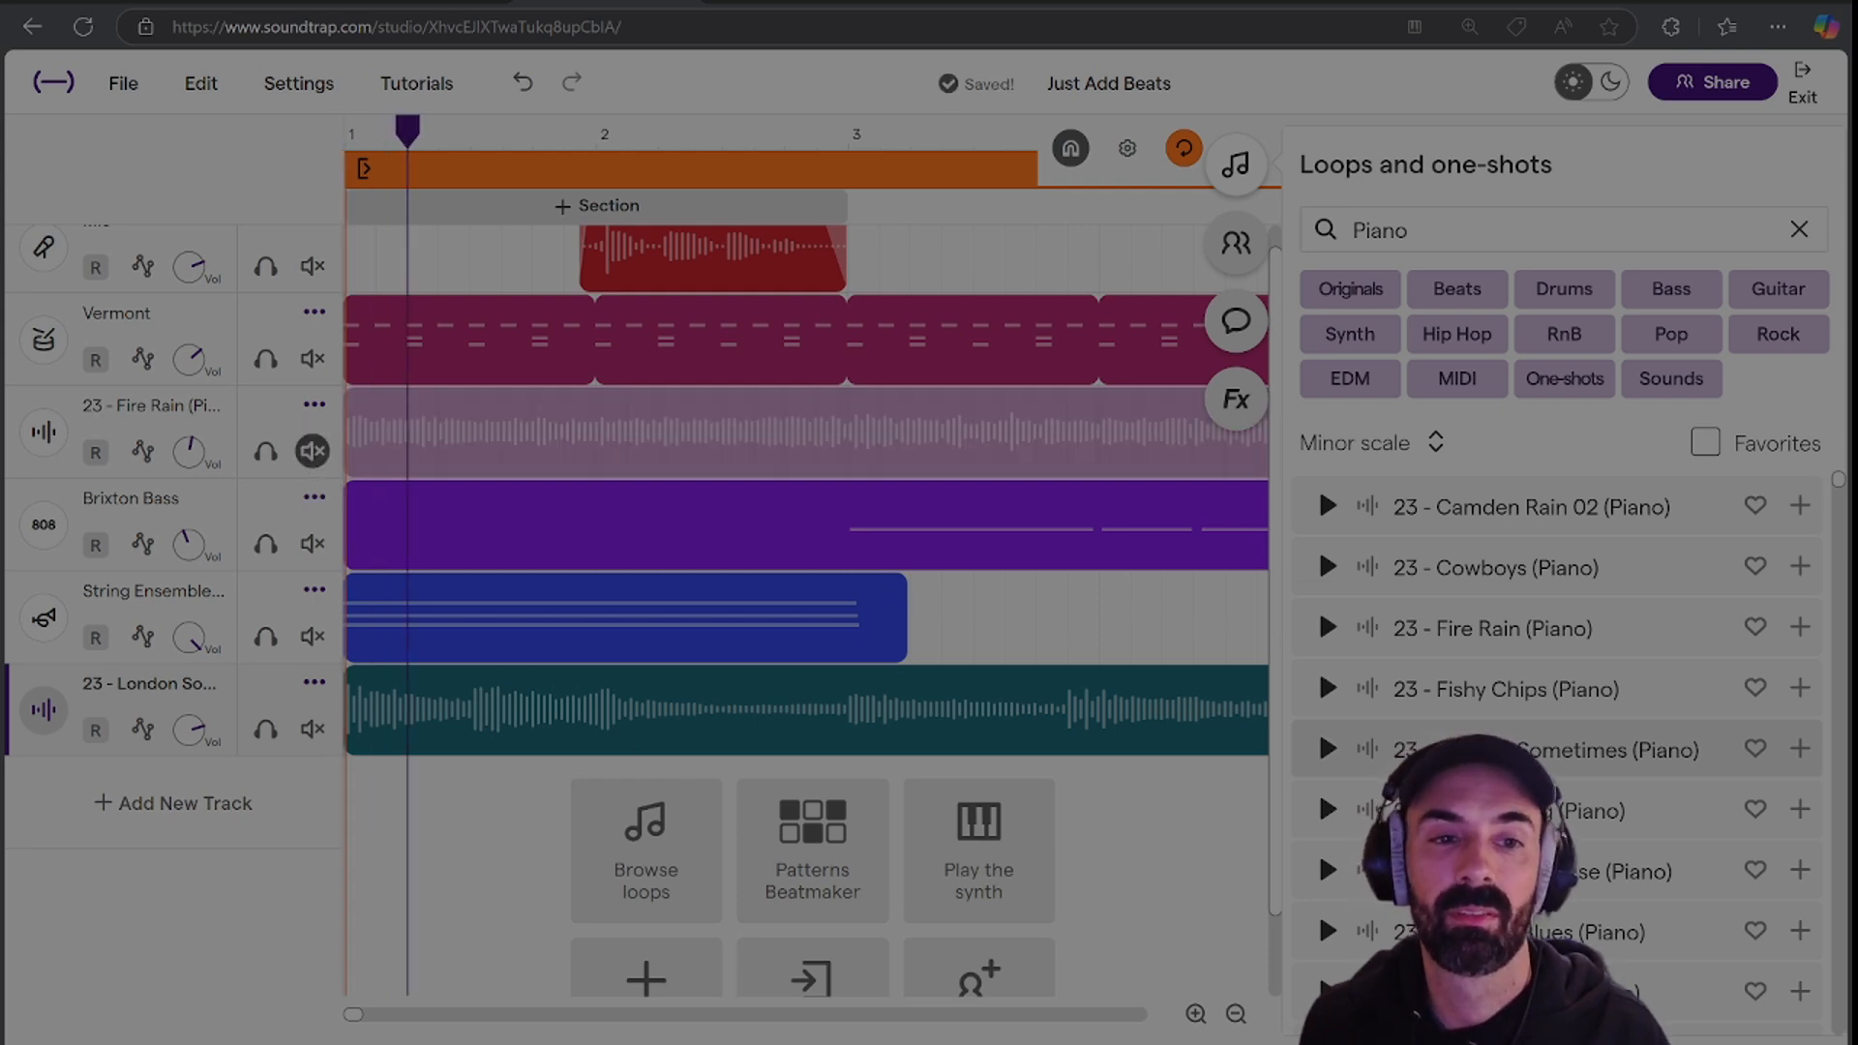
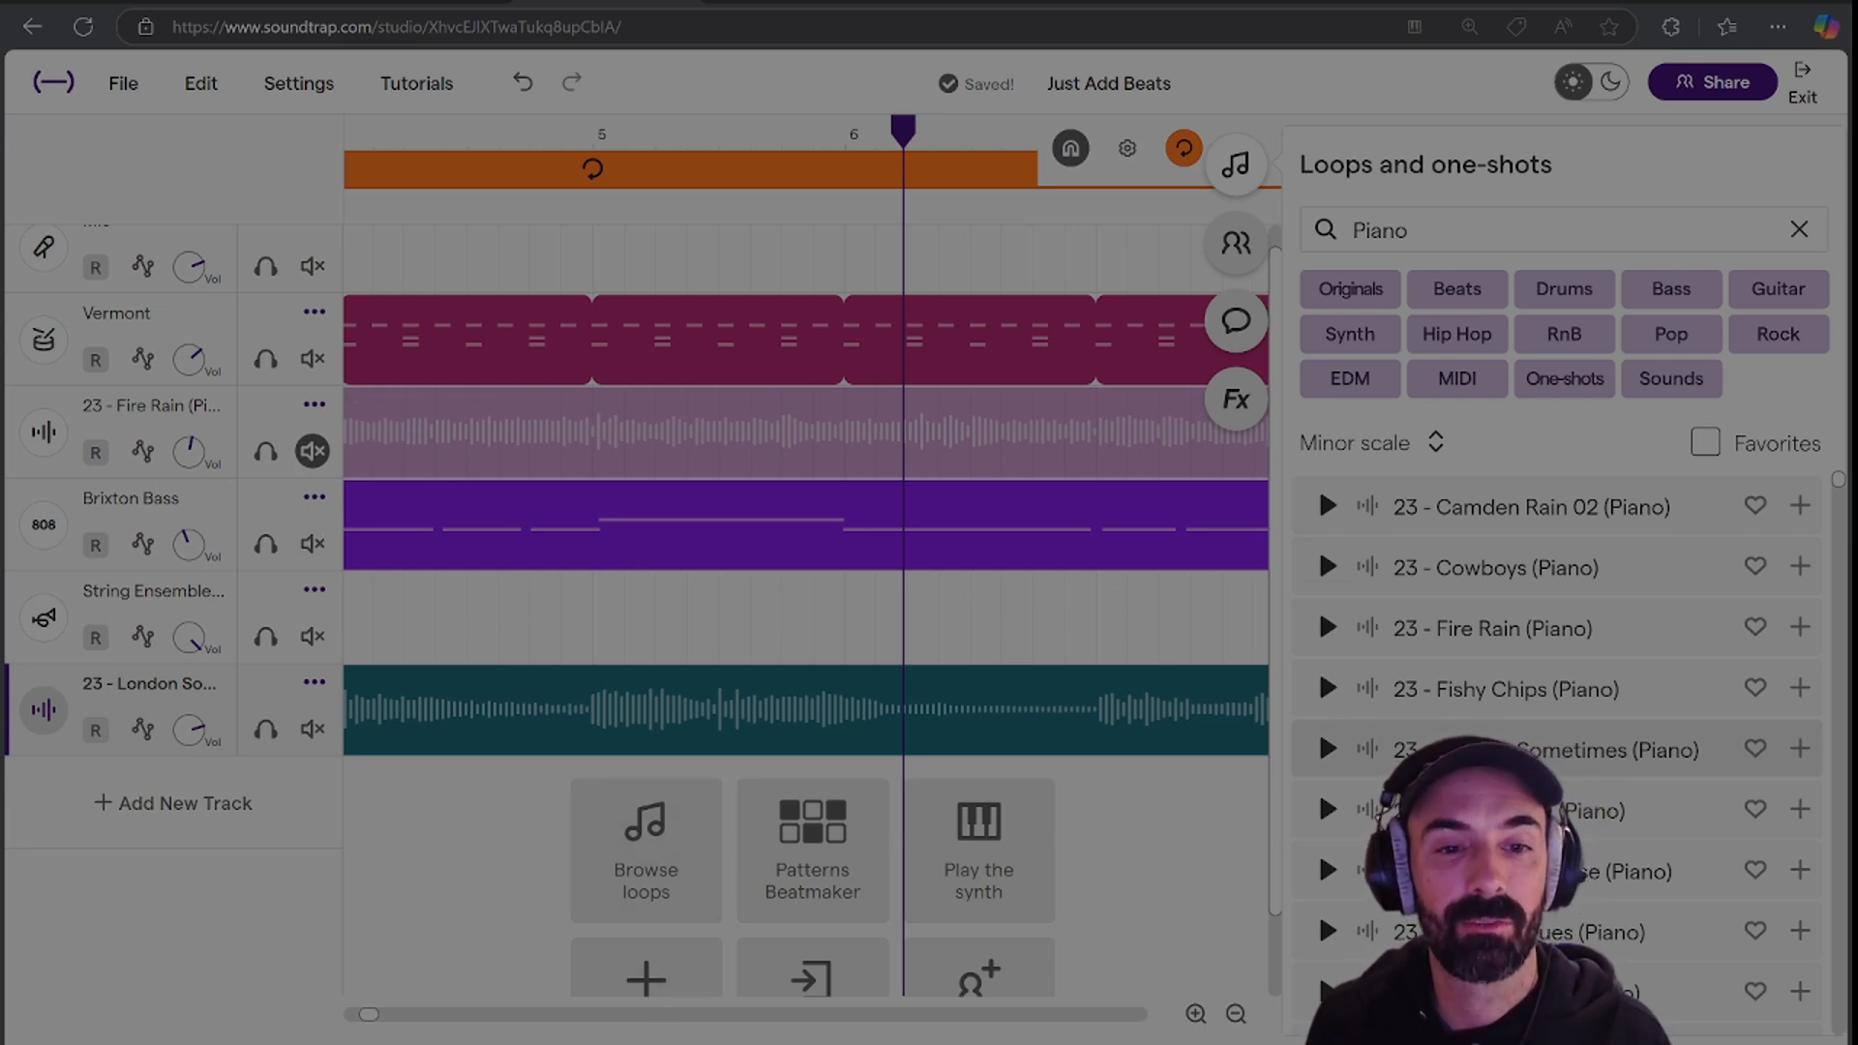
pyautogui.press('Return')
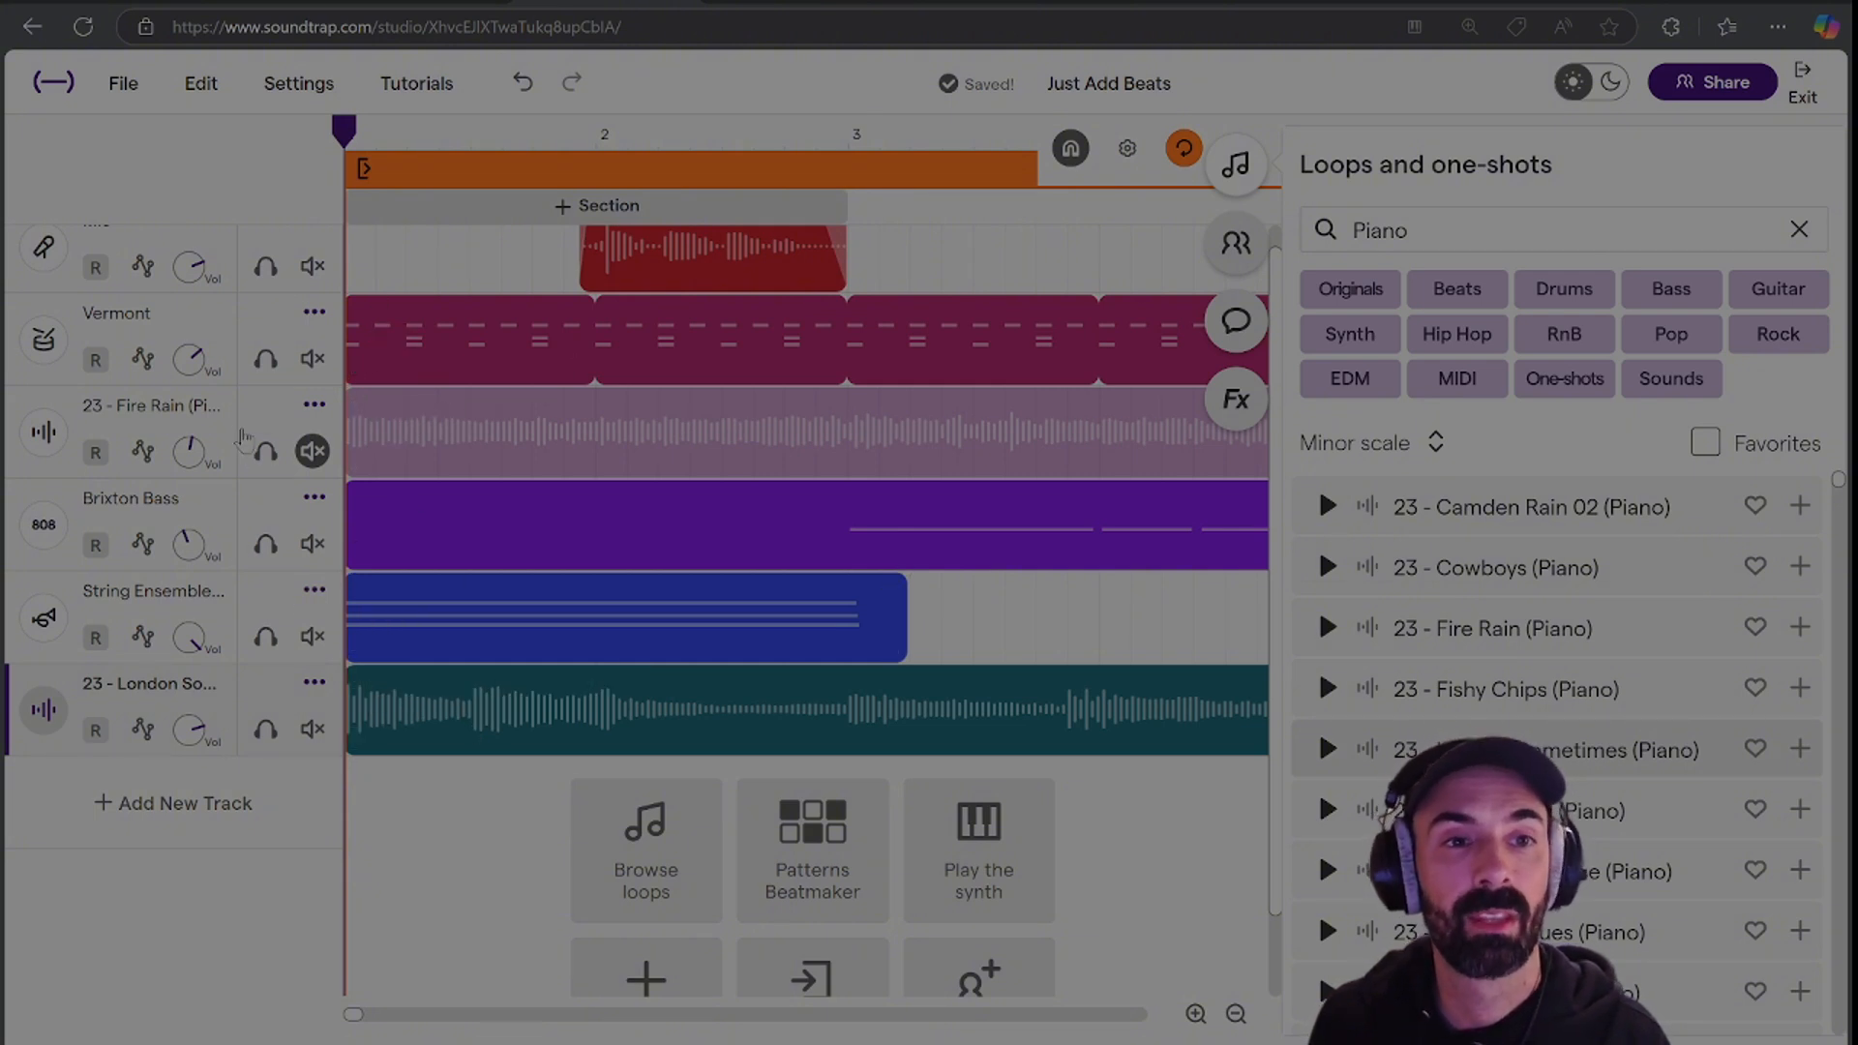
# Compare the Vermont drums soloed with the Fire Rain piano and with the London Sometimes piano, and clear all solos.
pyautogui.click(267, 375)
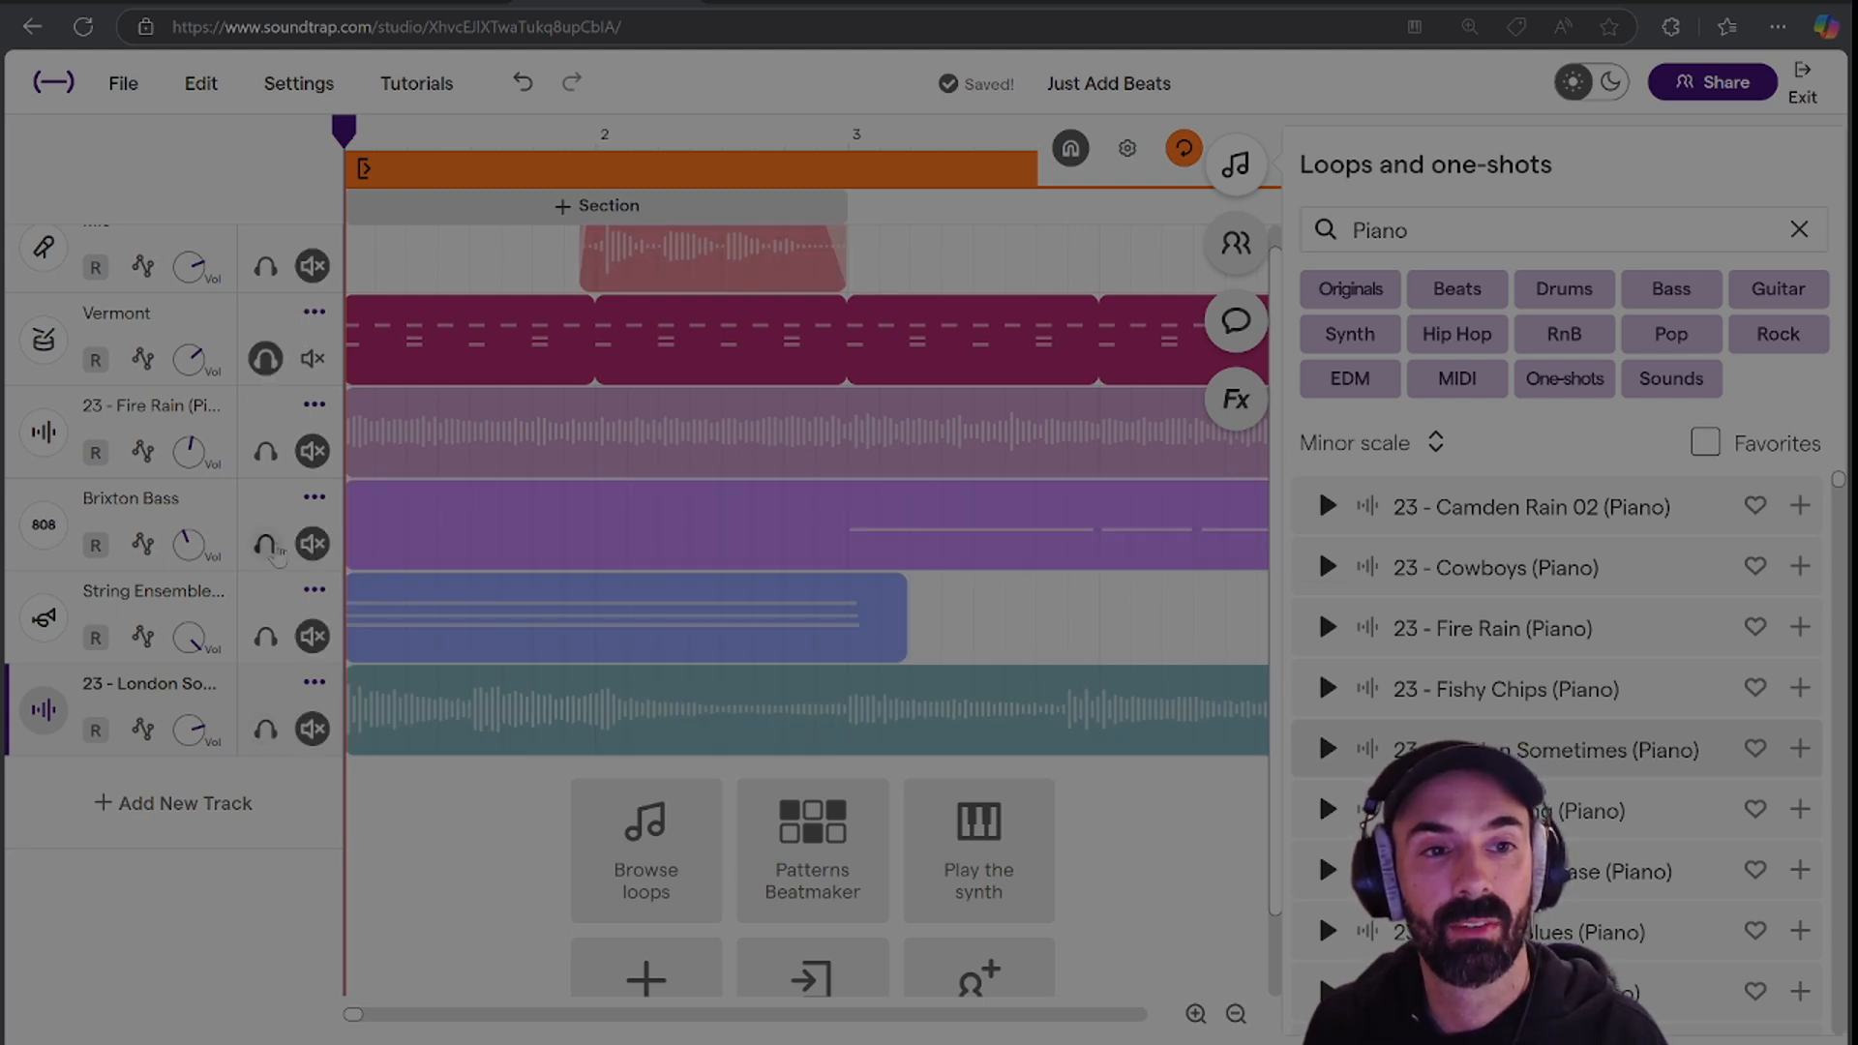
pyautogui.click(266, 453)
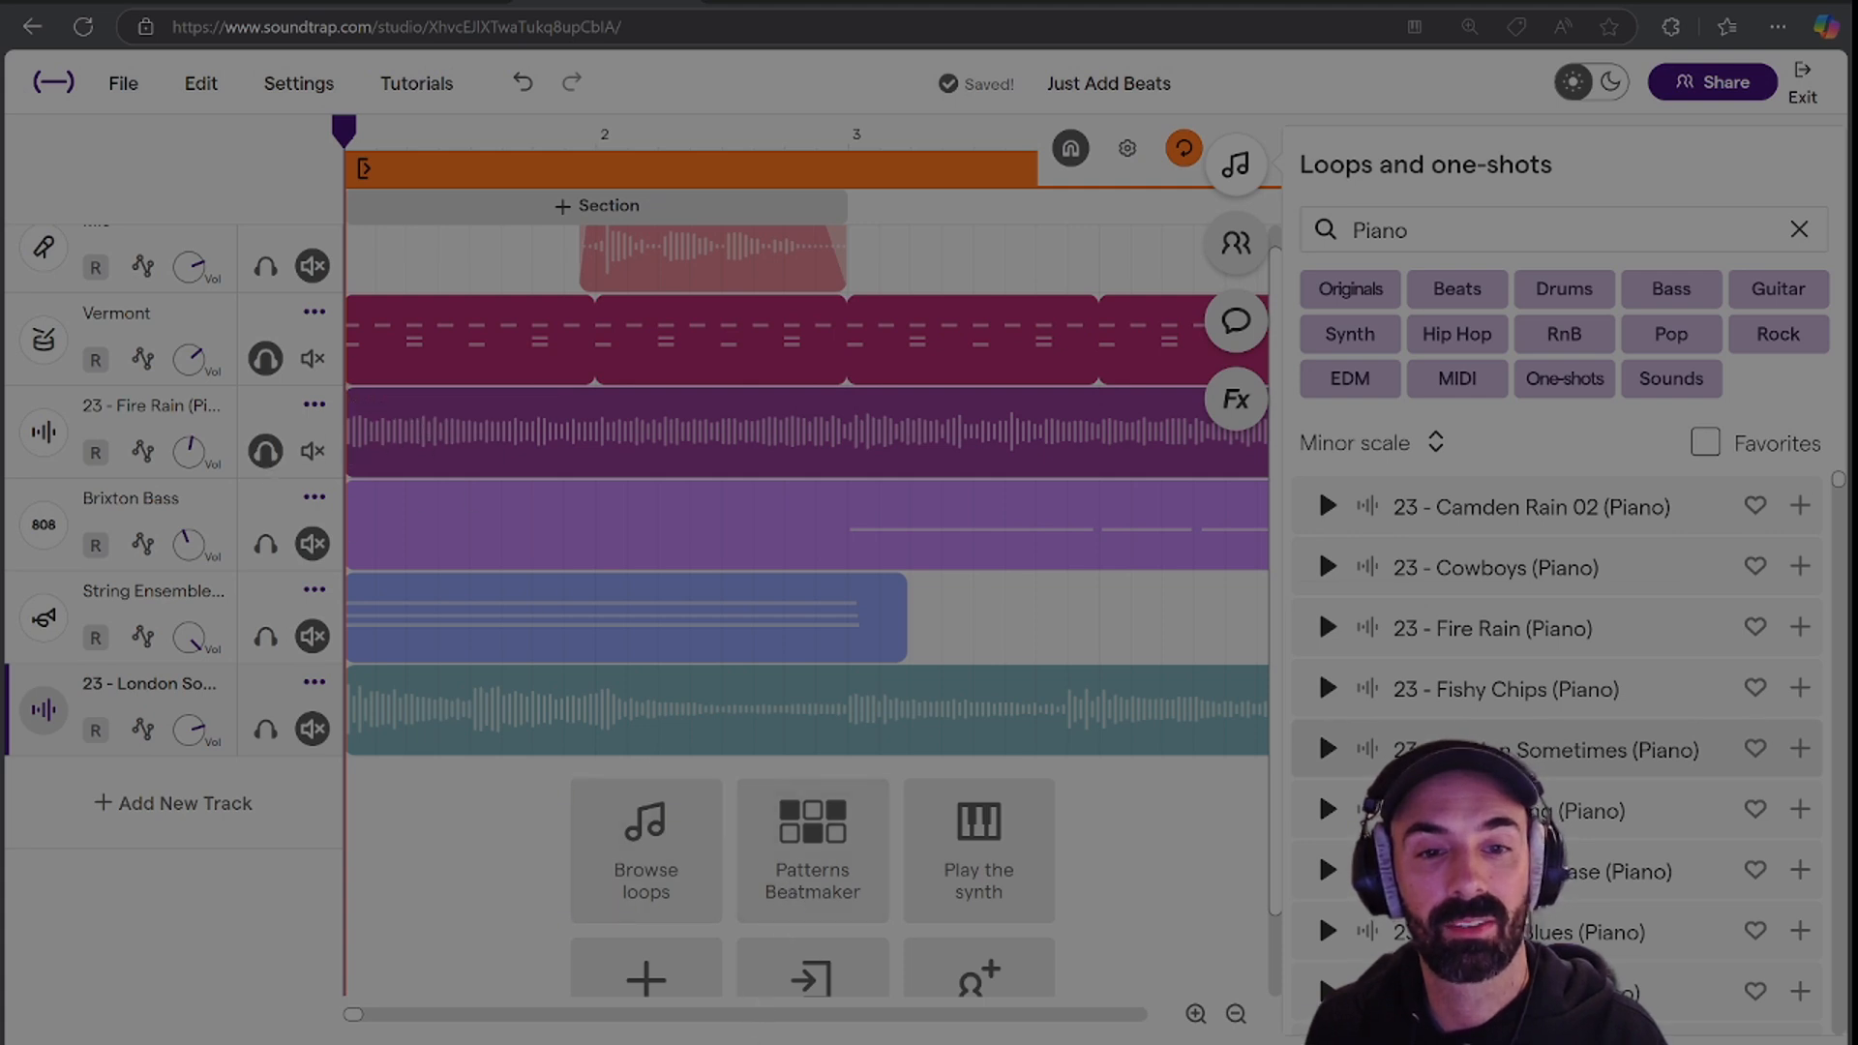
pyautogui.press('space')
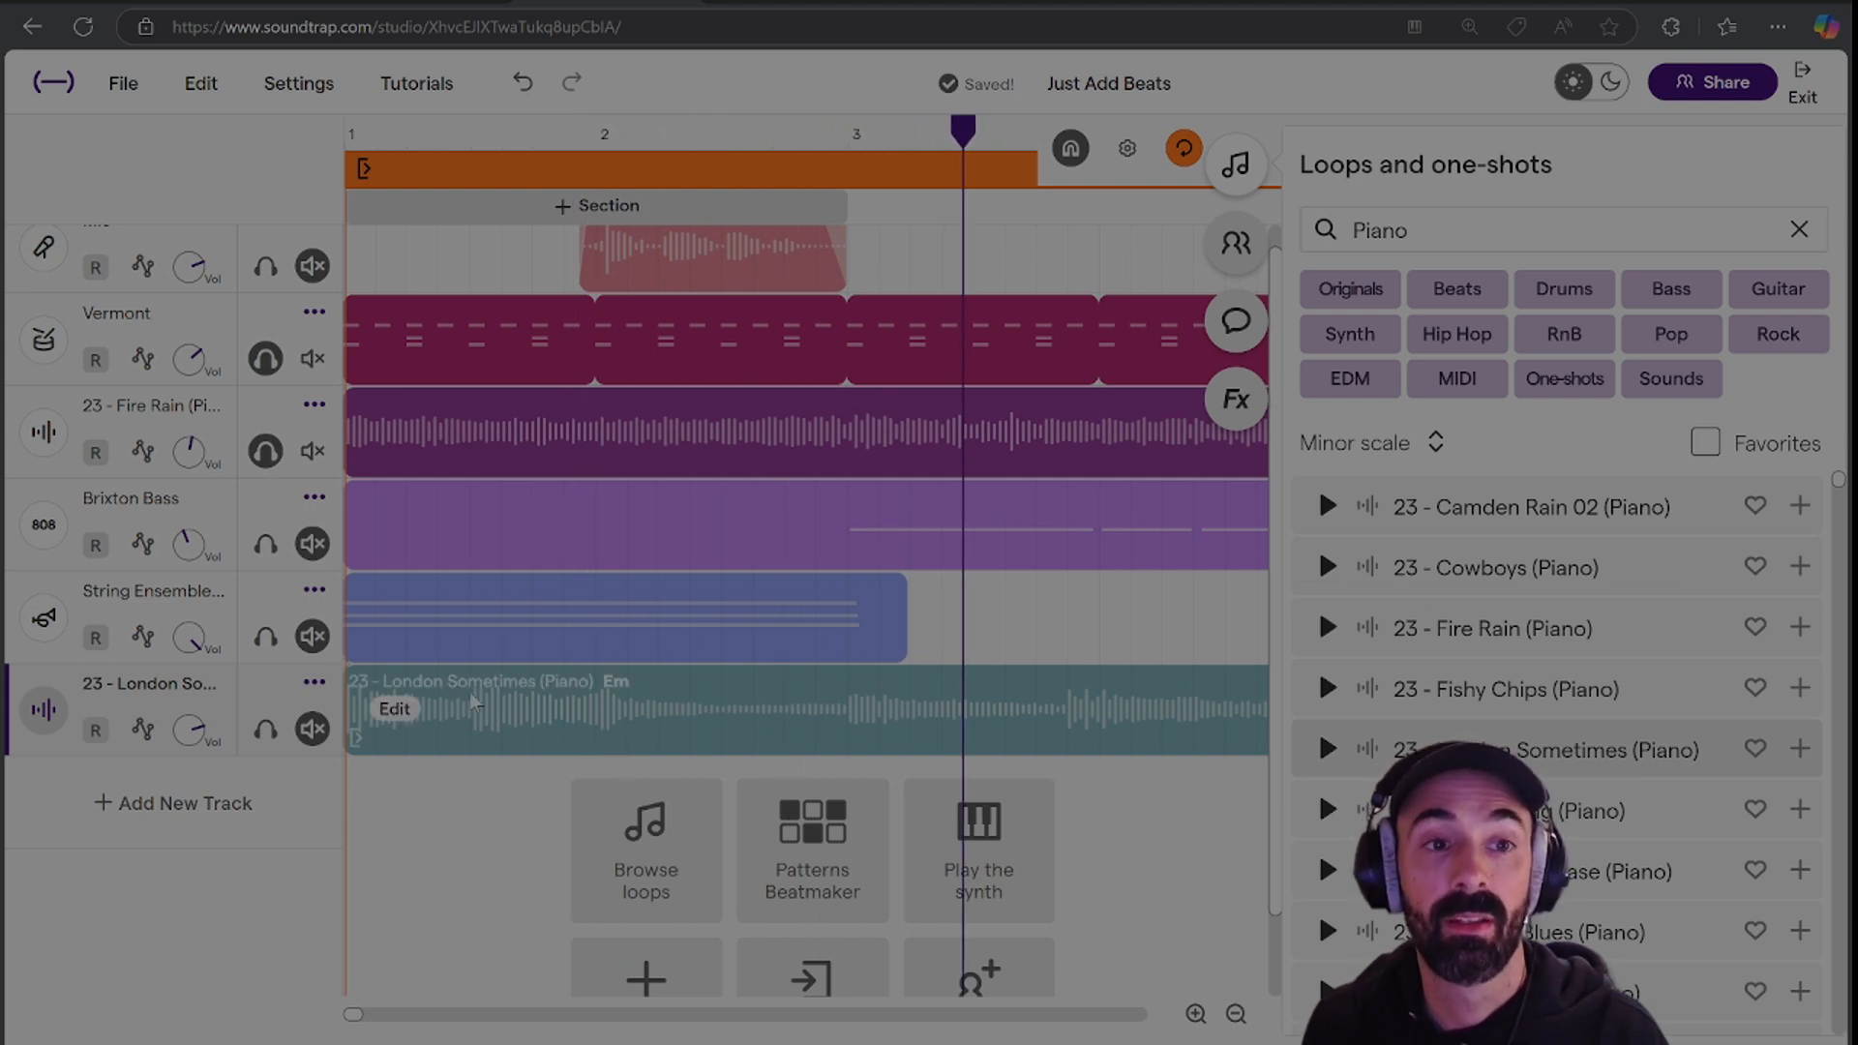
pyautogui.click(263, 450)
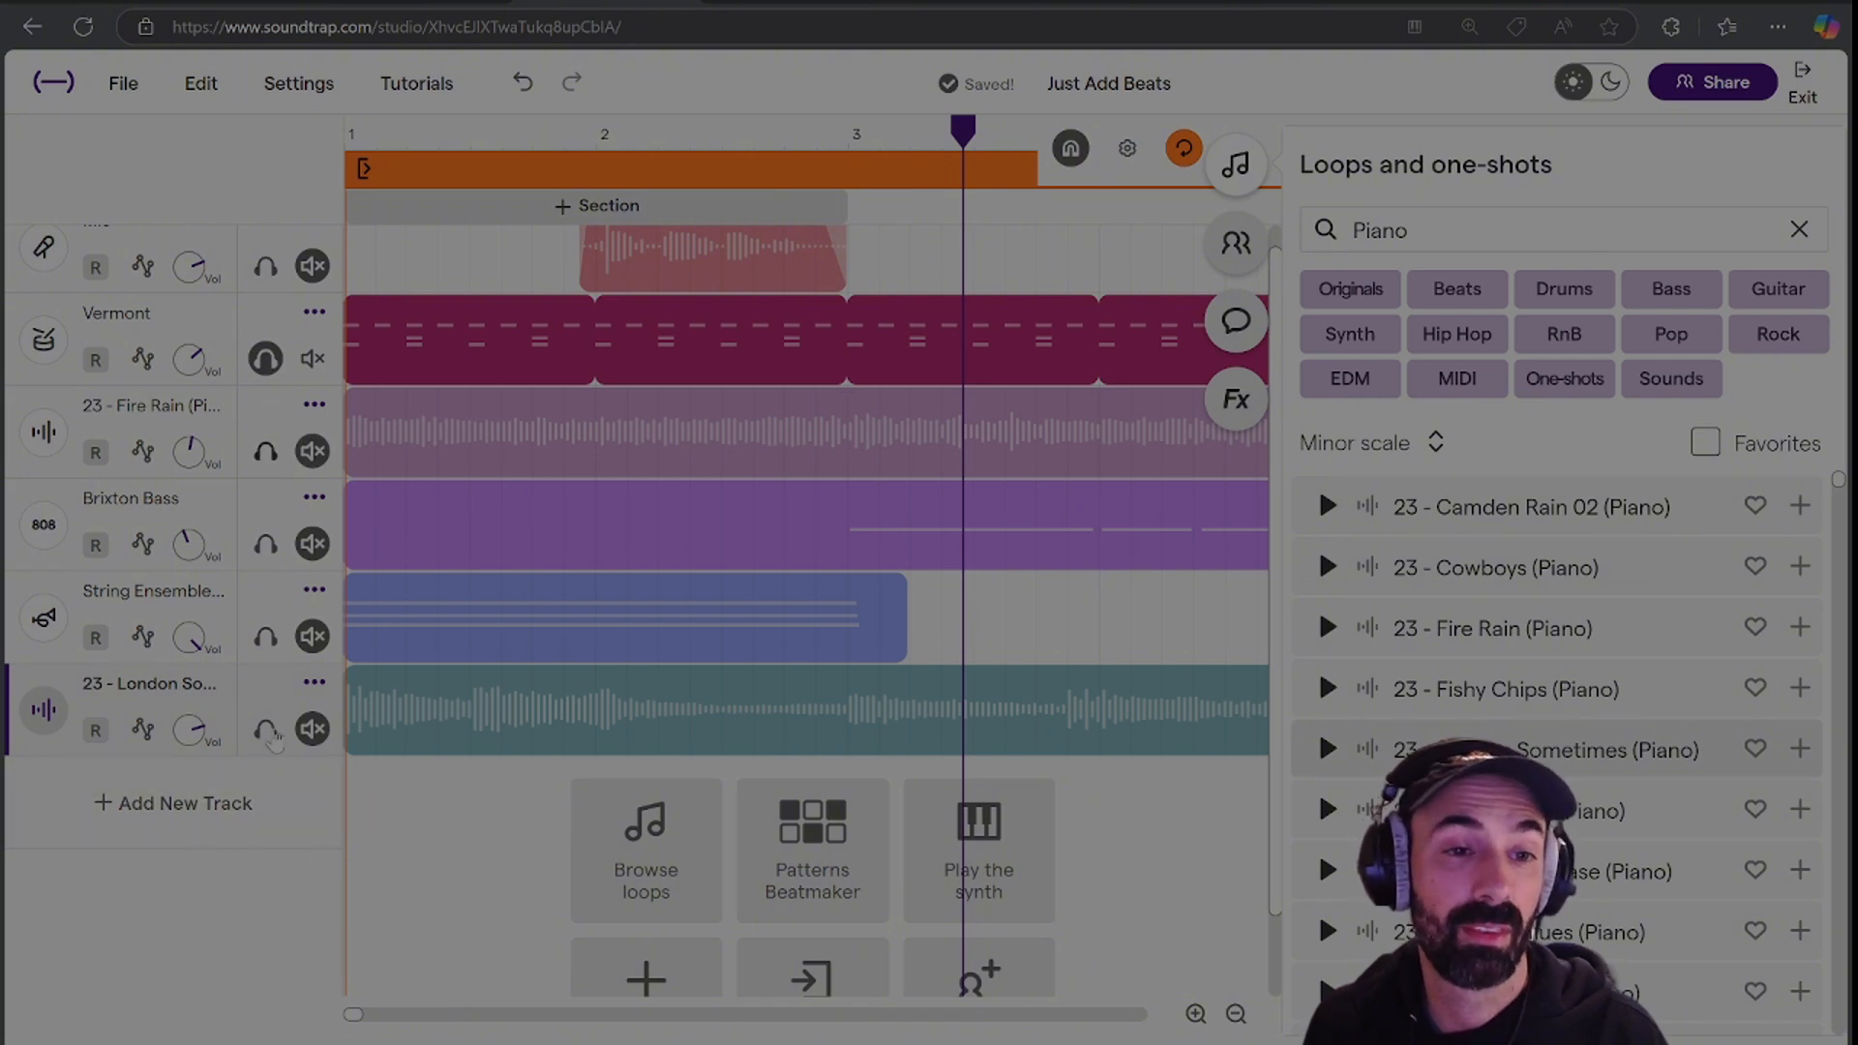
pyautogui.click(265, 728)
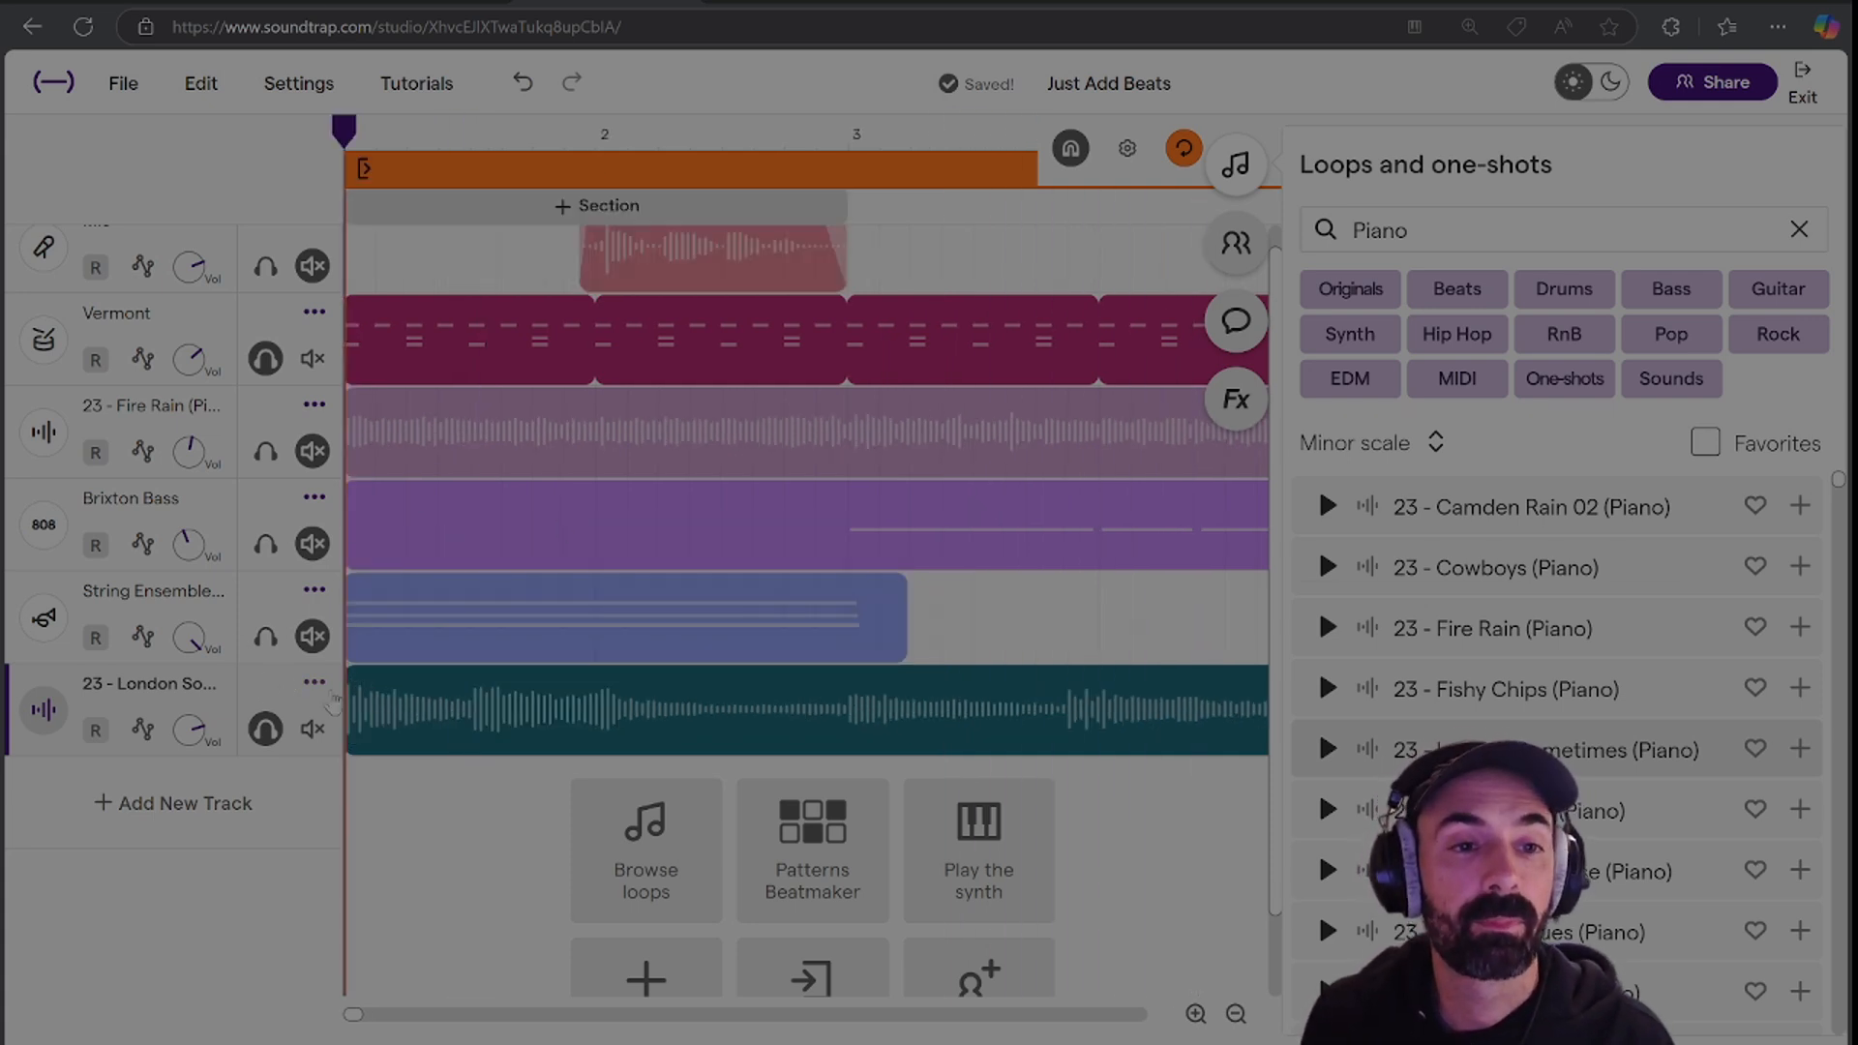
pyautogui.click(266, 728)
pyautogui.click(266, 360)
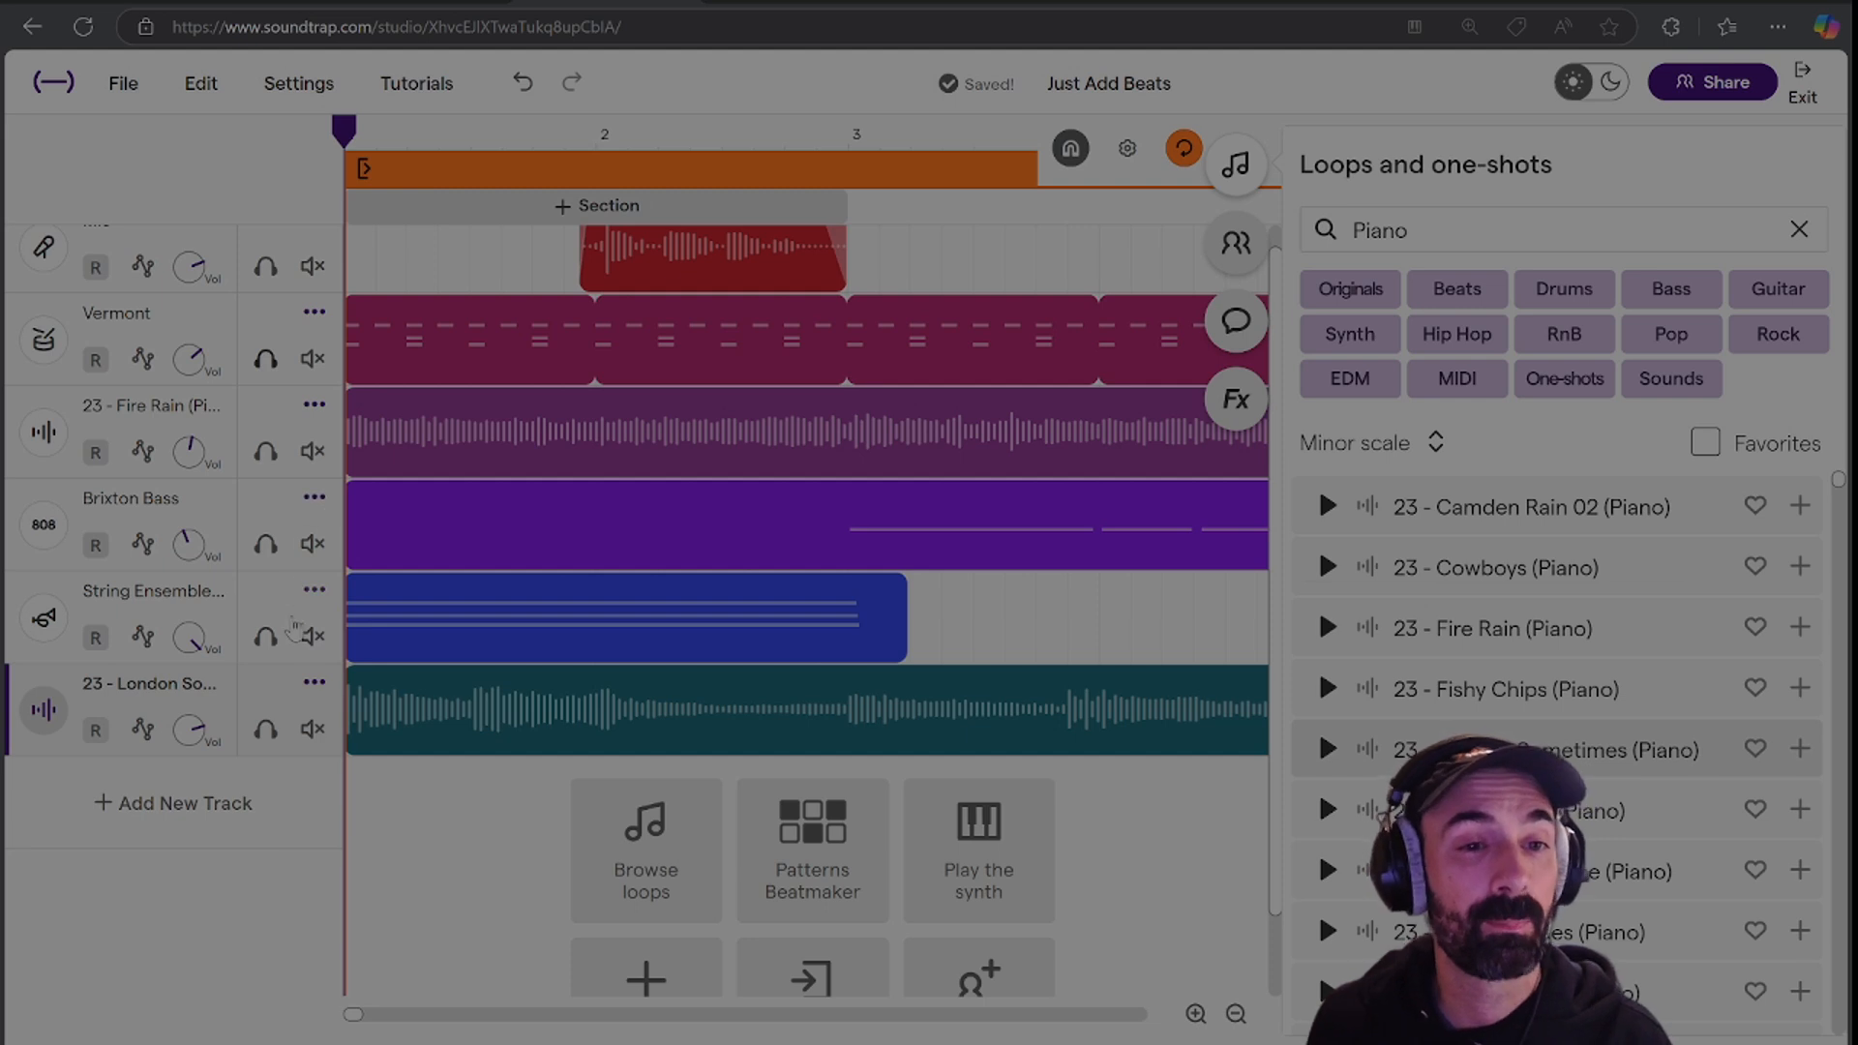
# Delete the 23 - London Sometimes (Piano) track from the song.
pyautogui.click(315, 683)
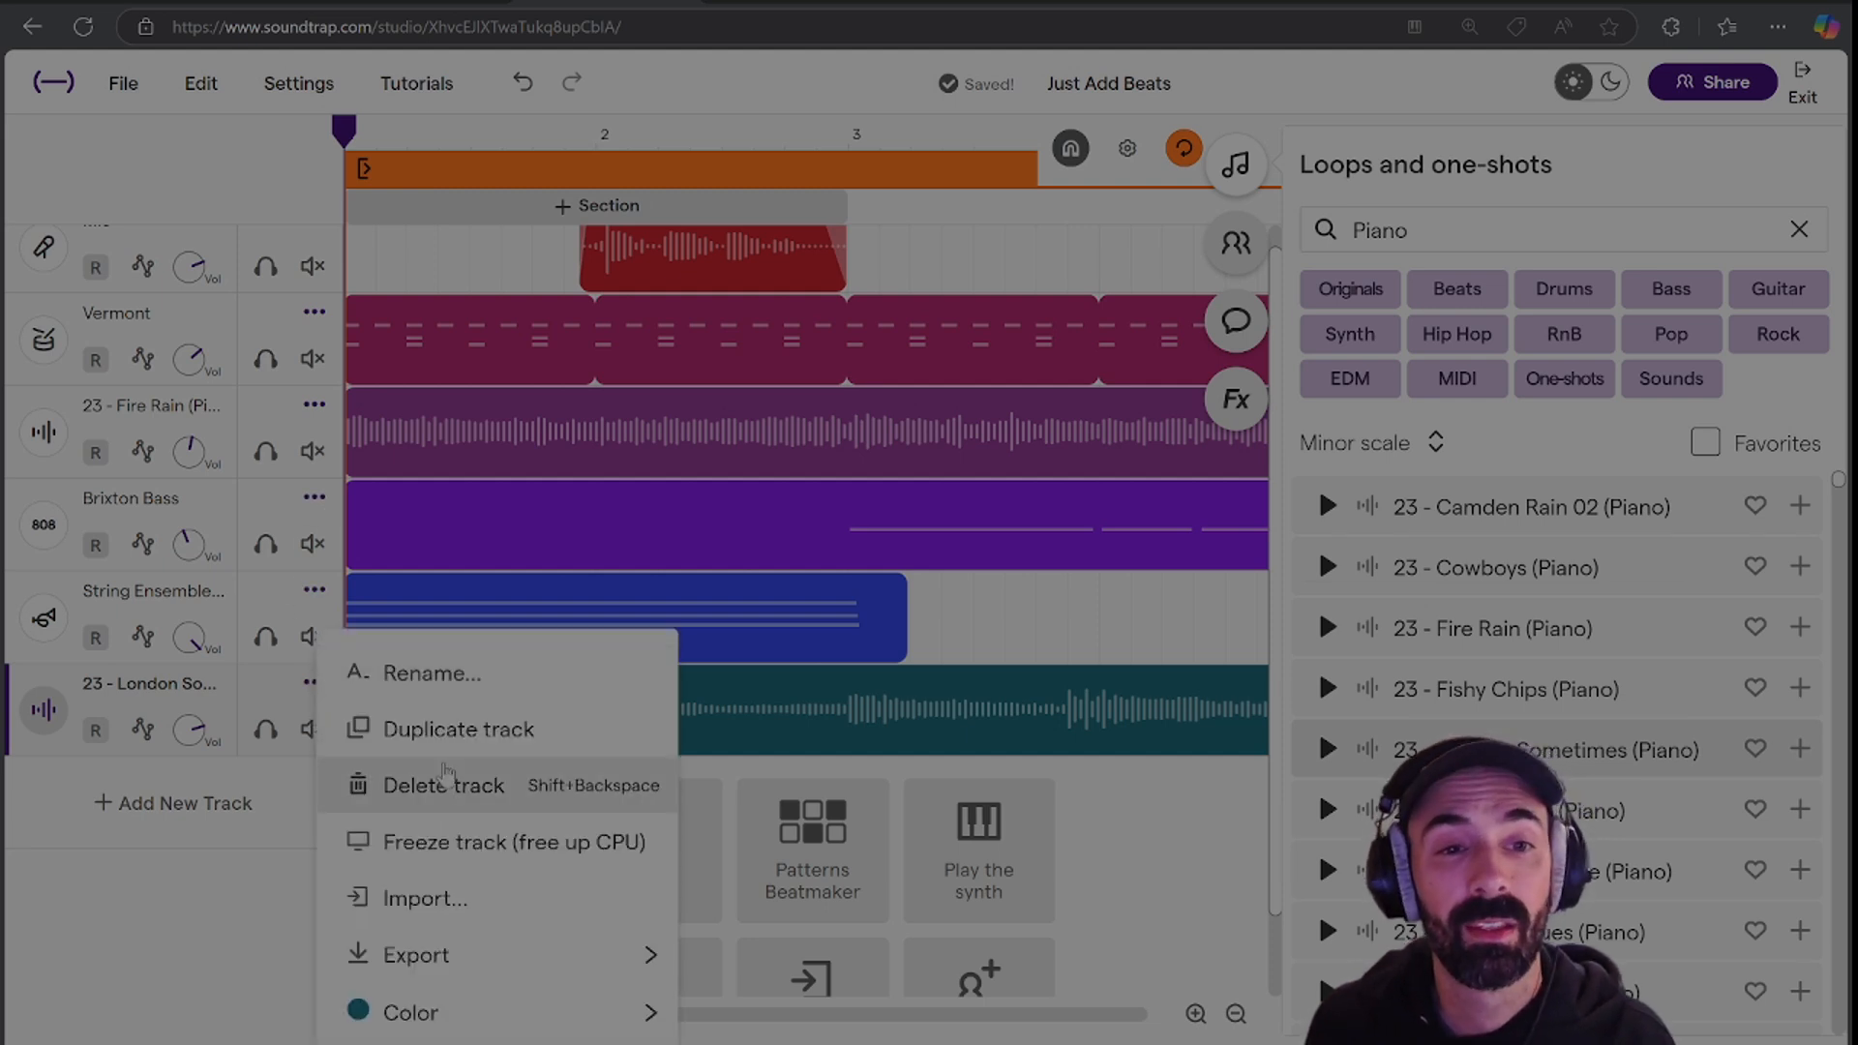
pyautogui.click(457, 786)
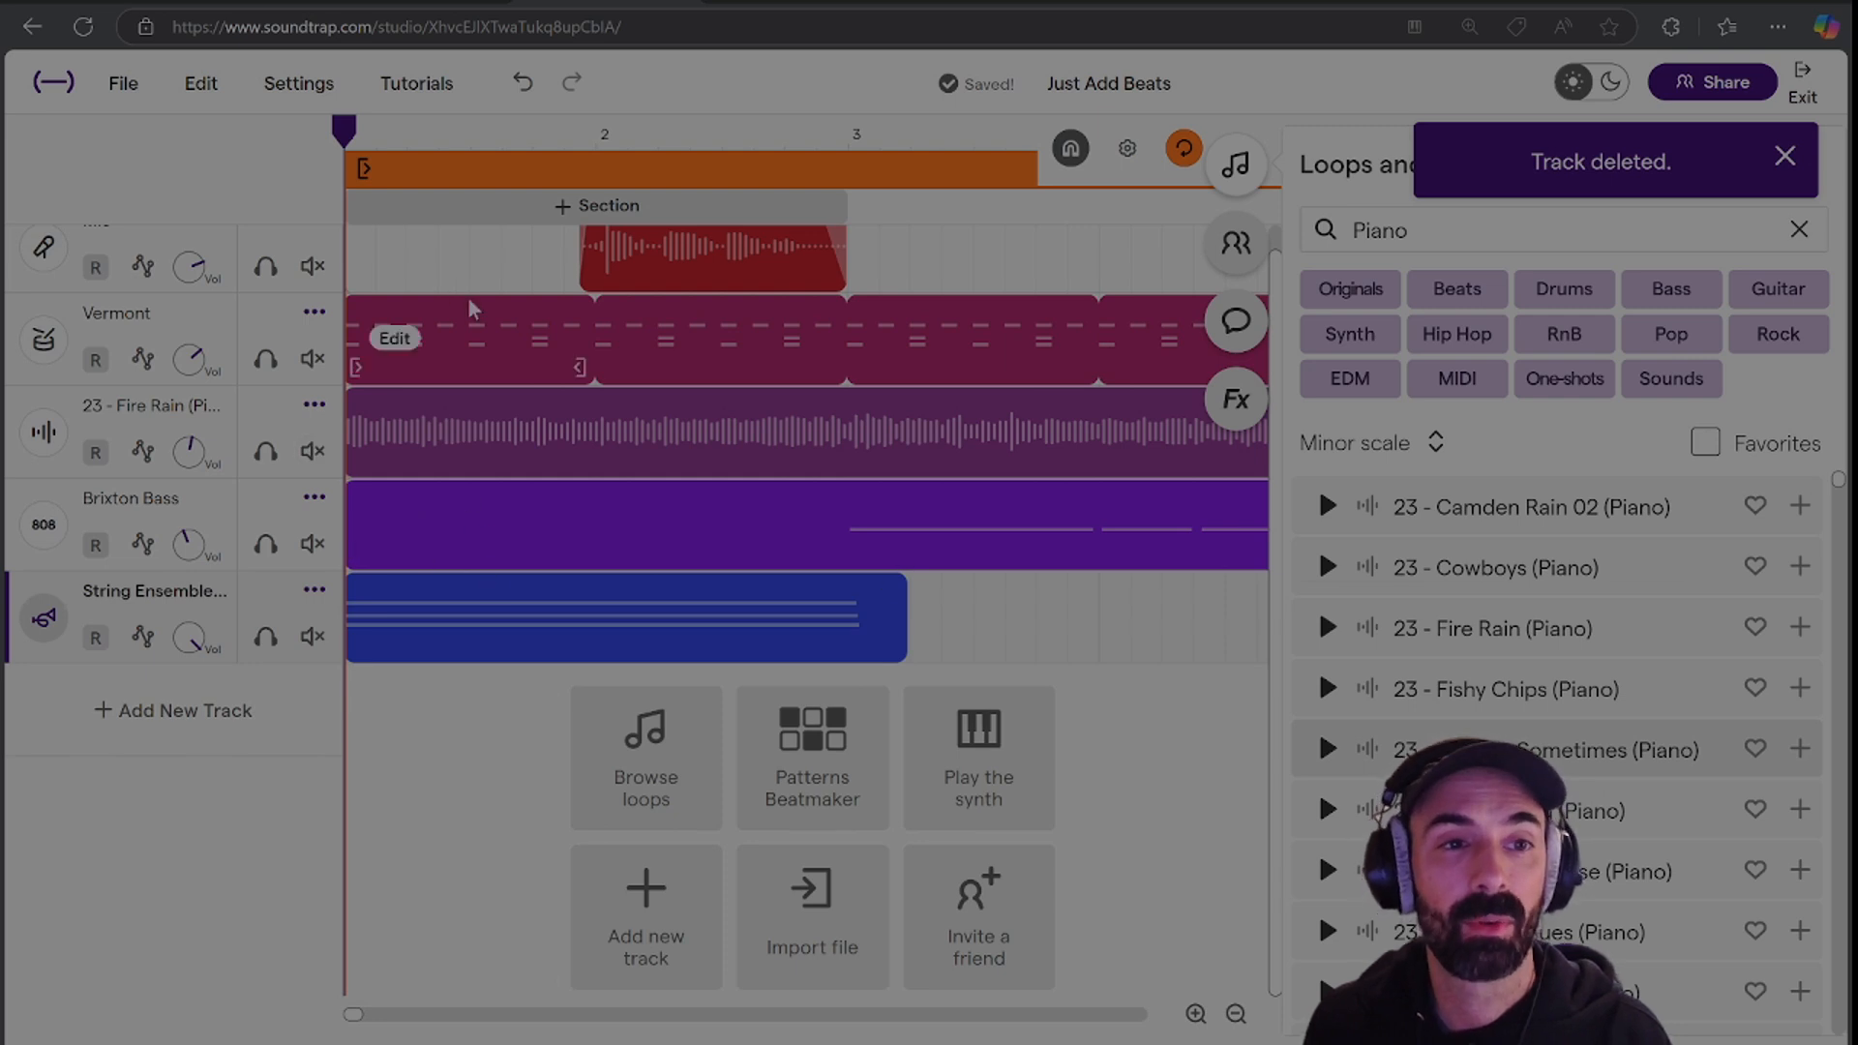
pyautogui.scroll(1, 248, 444)
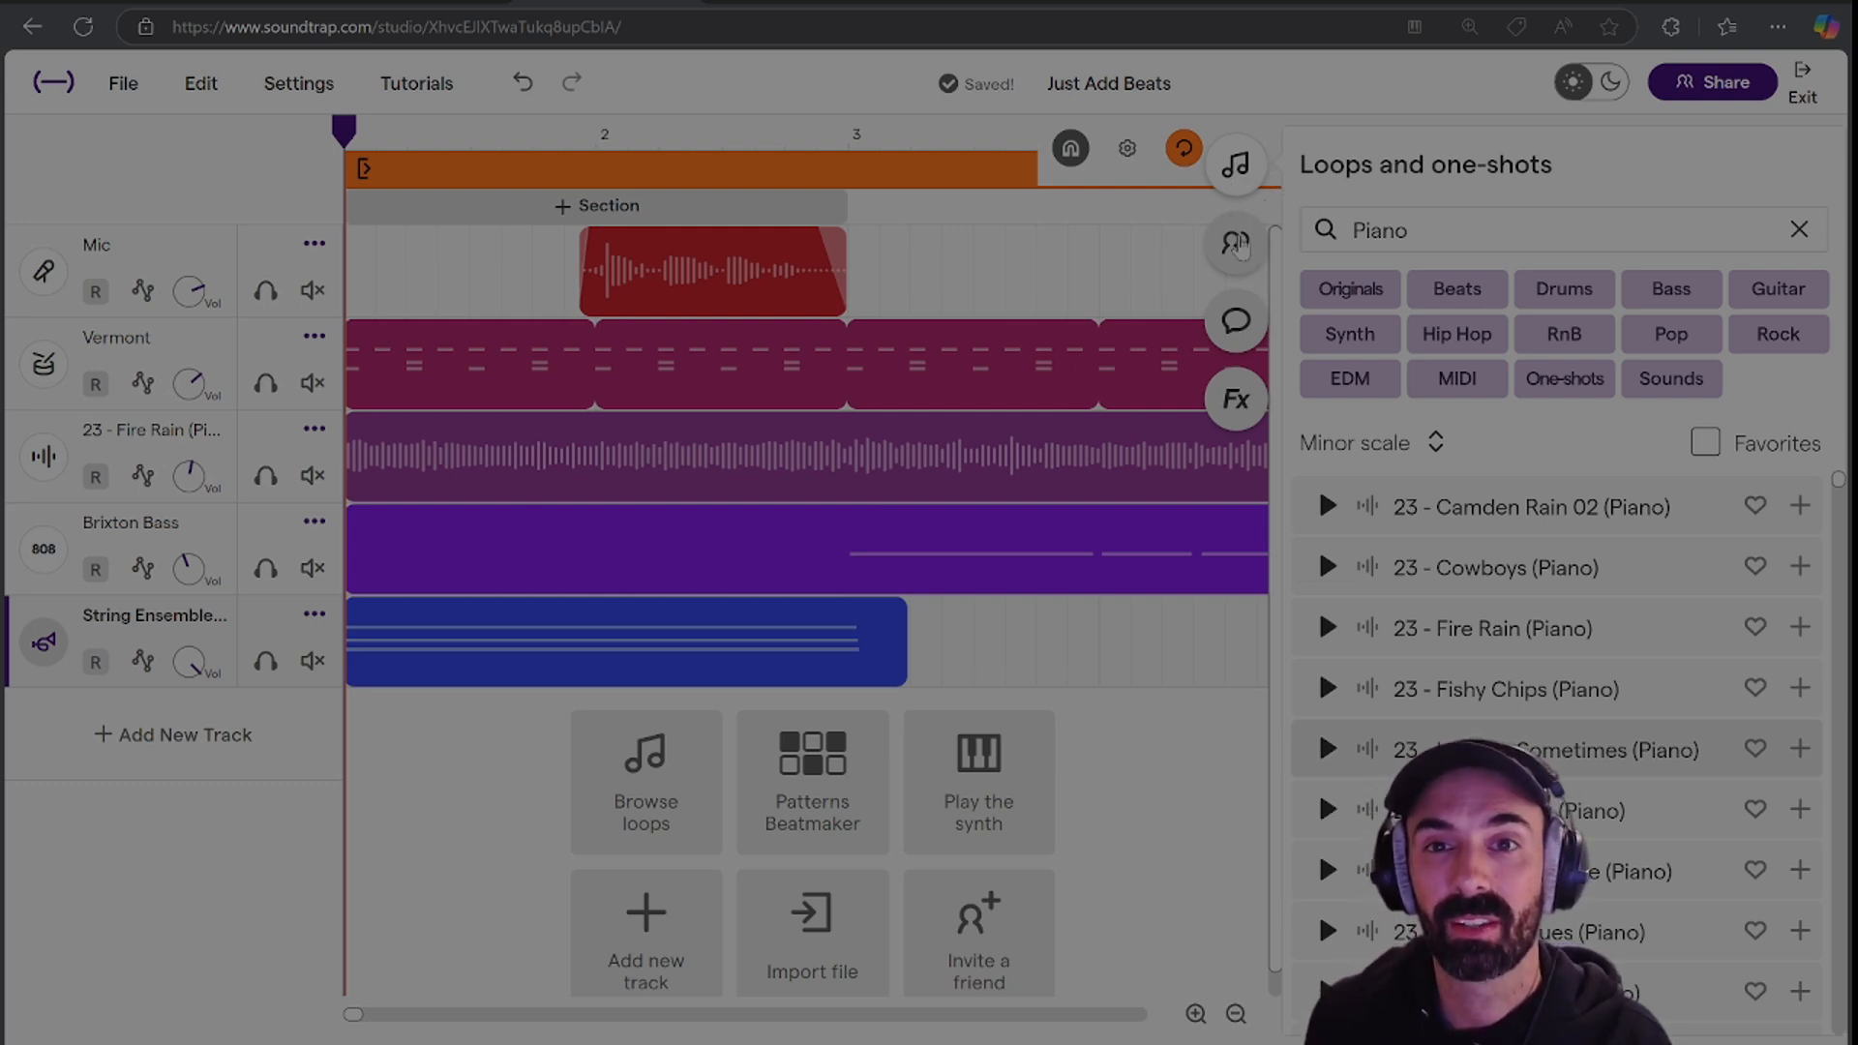
# Open the collaborator invitation, try adding one suggested person, remove them and close the invitation.
pyautogui.click(1237, 244)
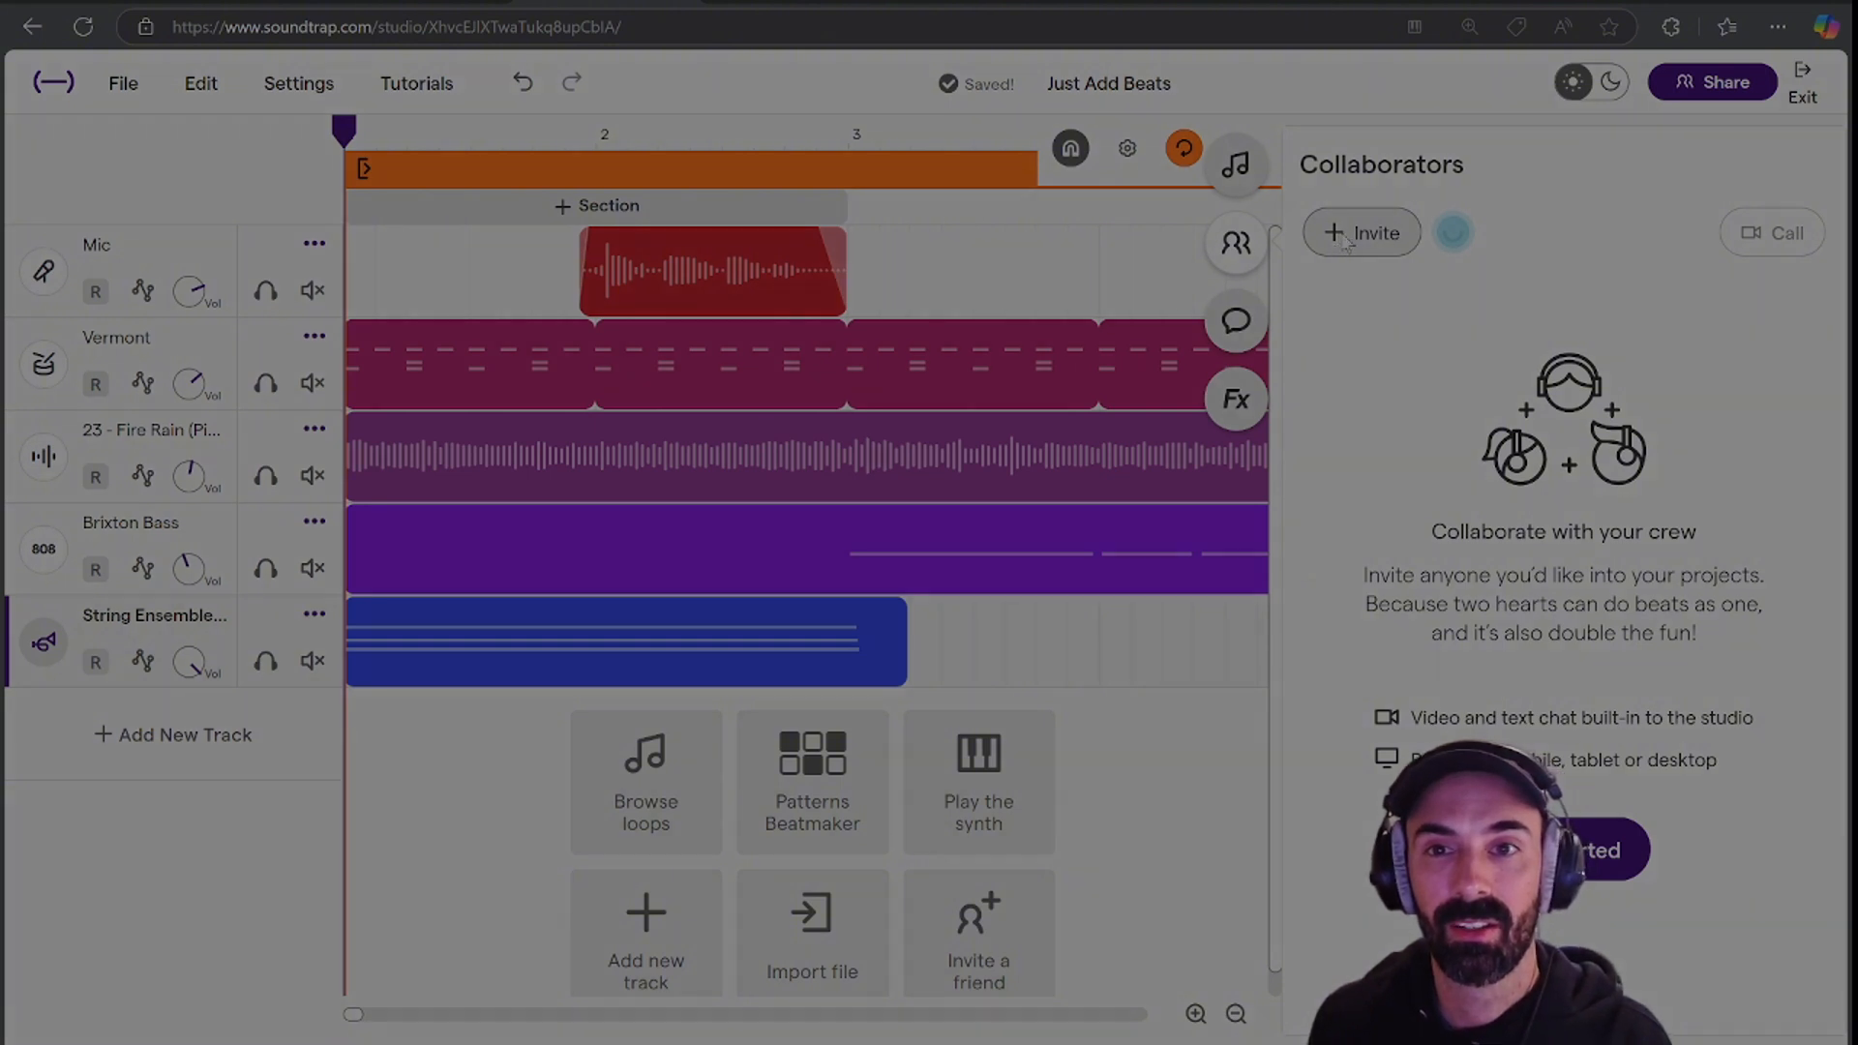
pyautogui.click(1346, 240)
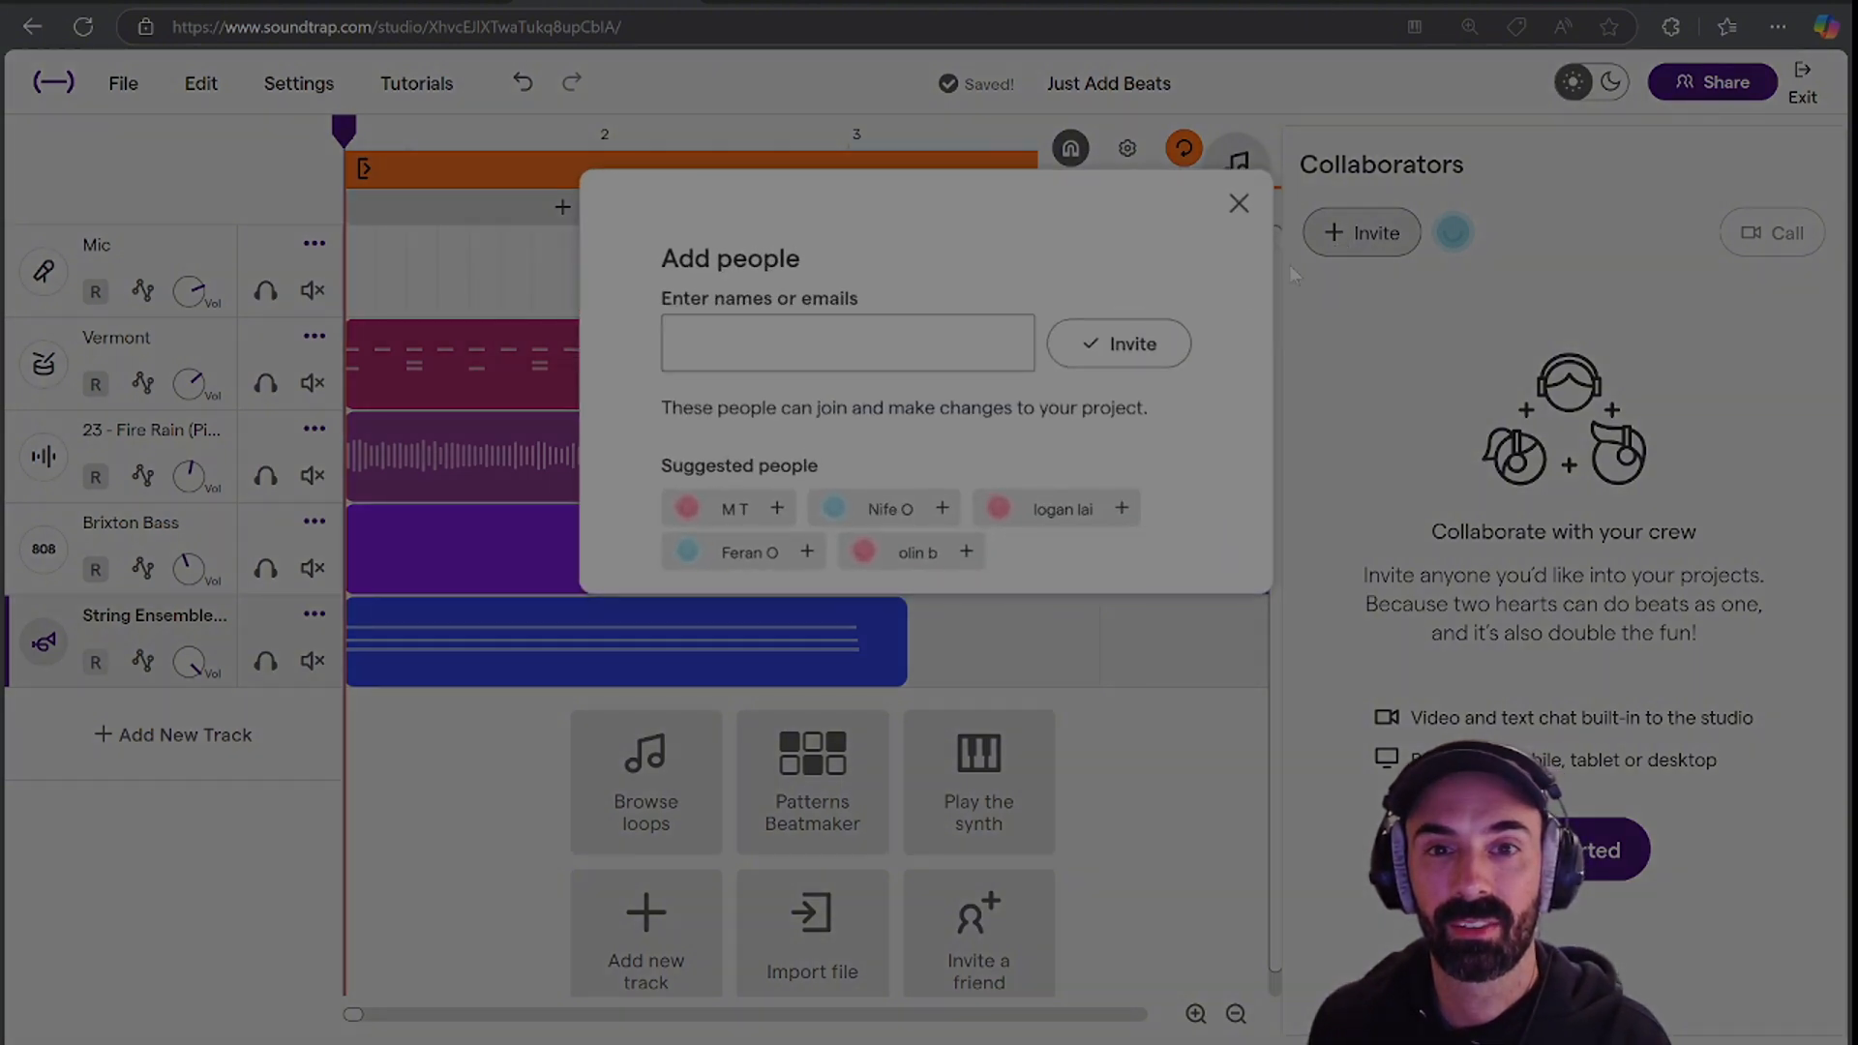
pyautogui.click(776, 509)
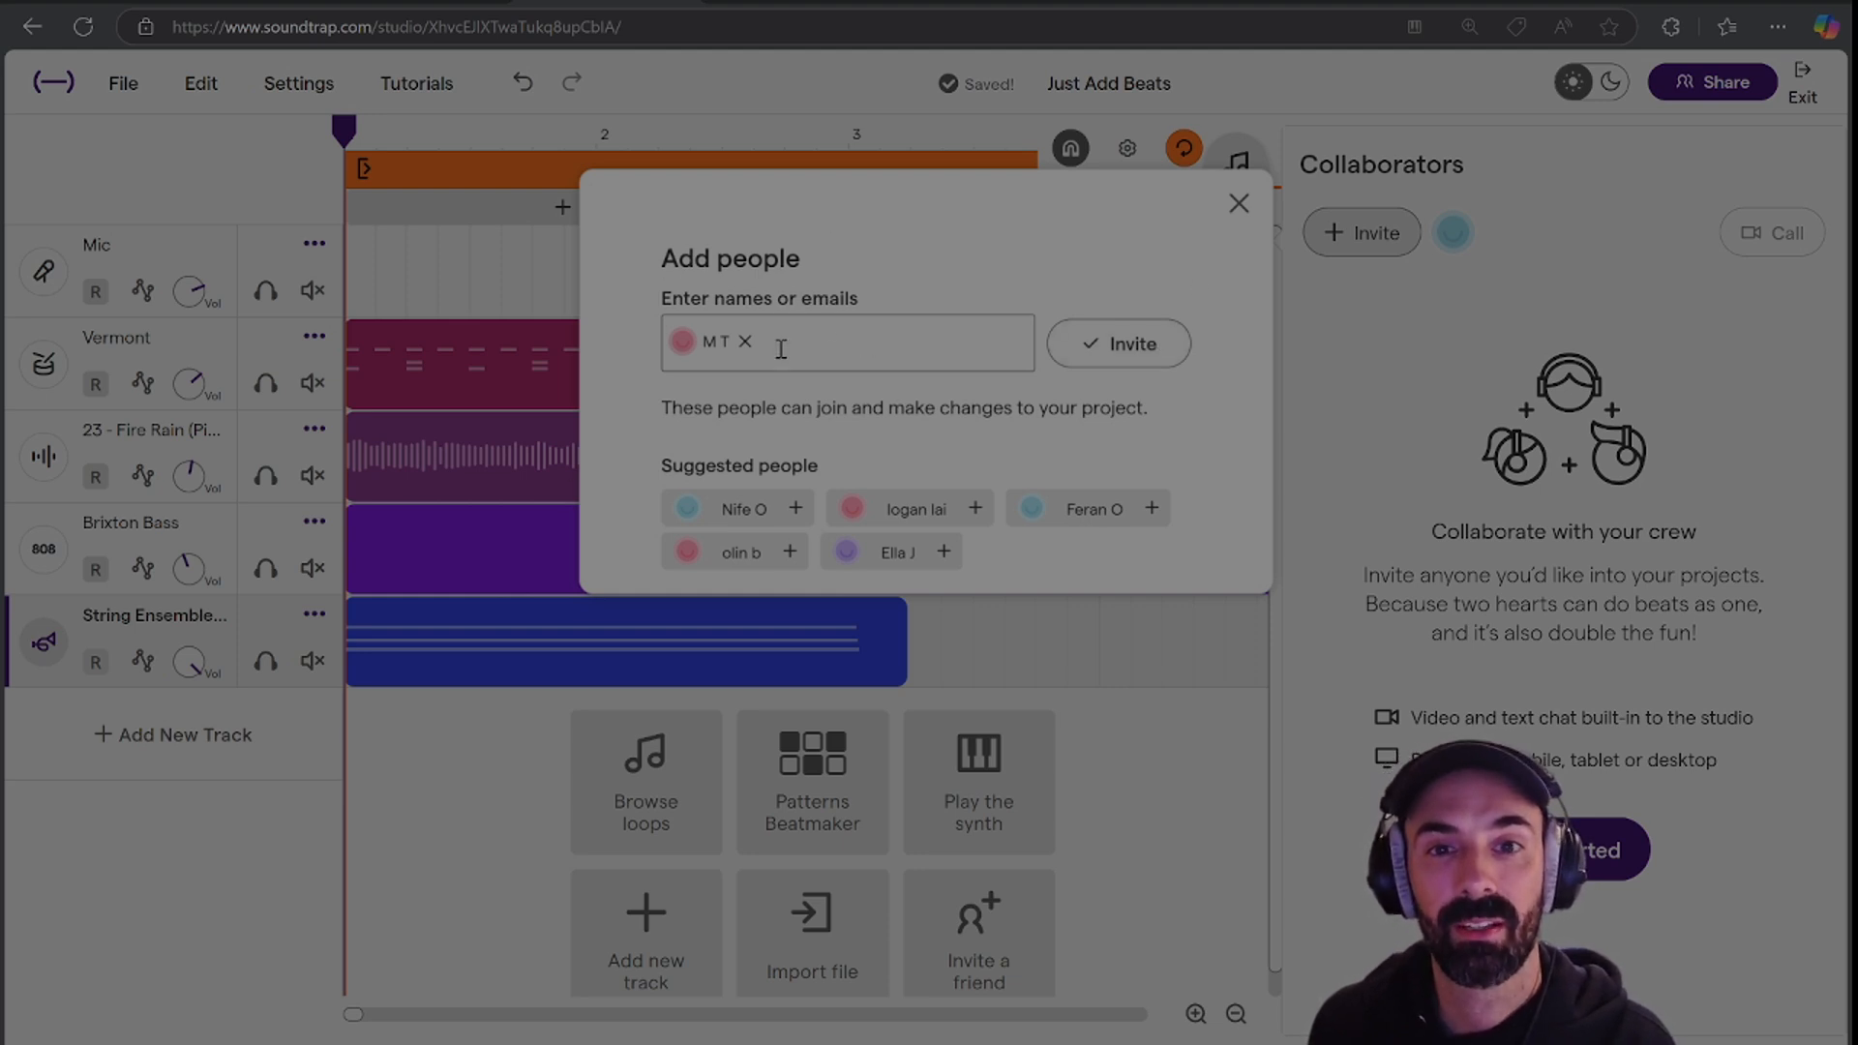
pyautogui.click(745, 342)
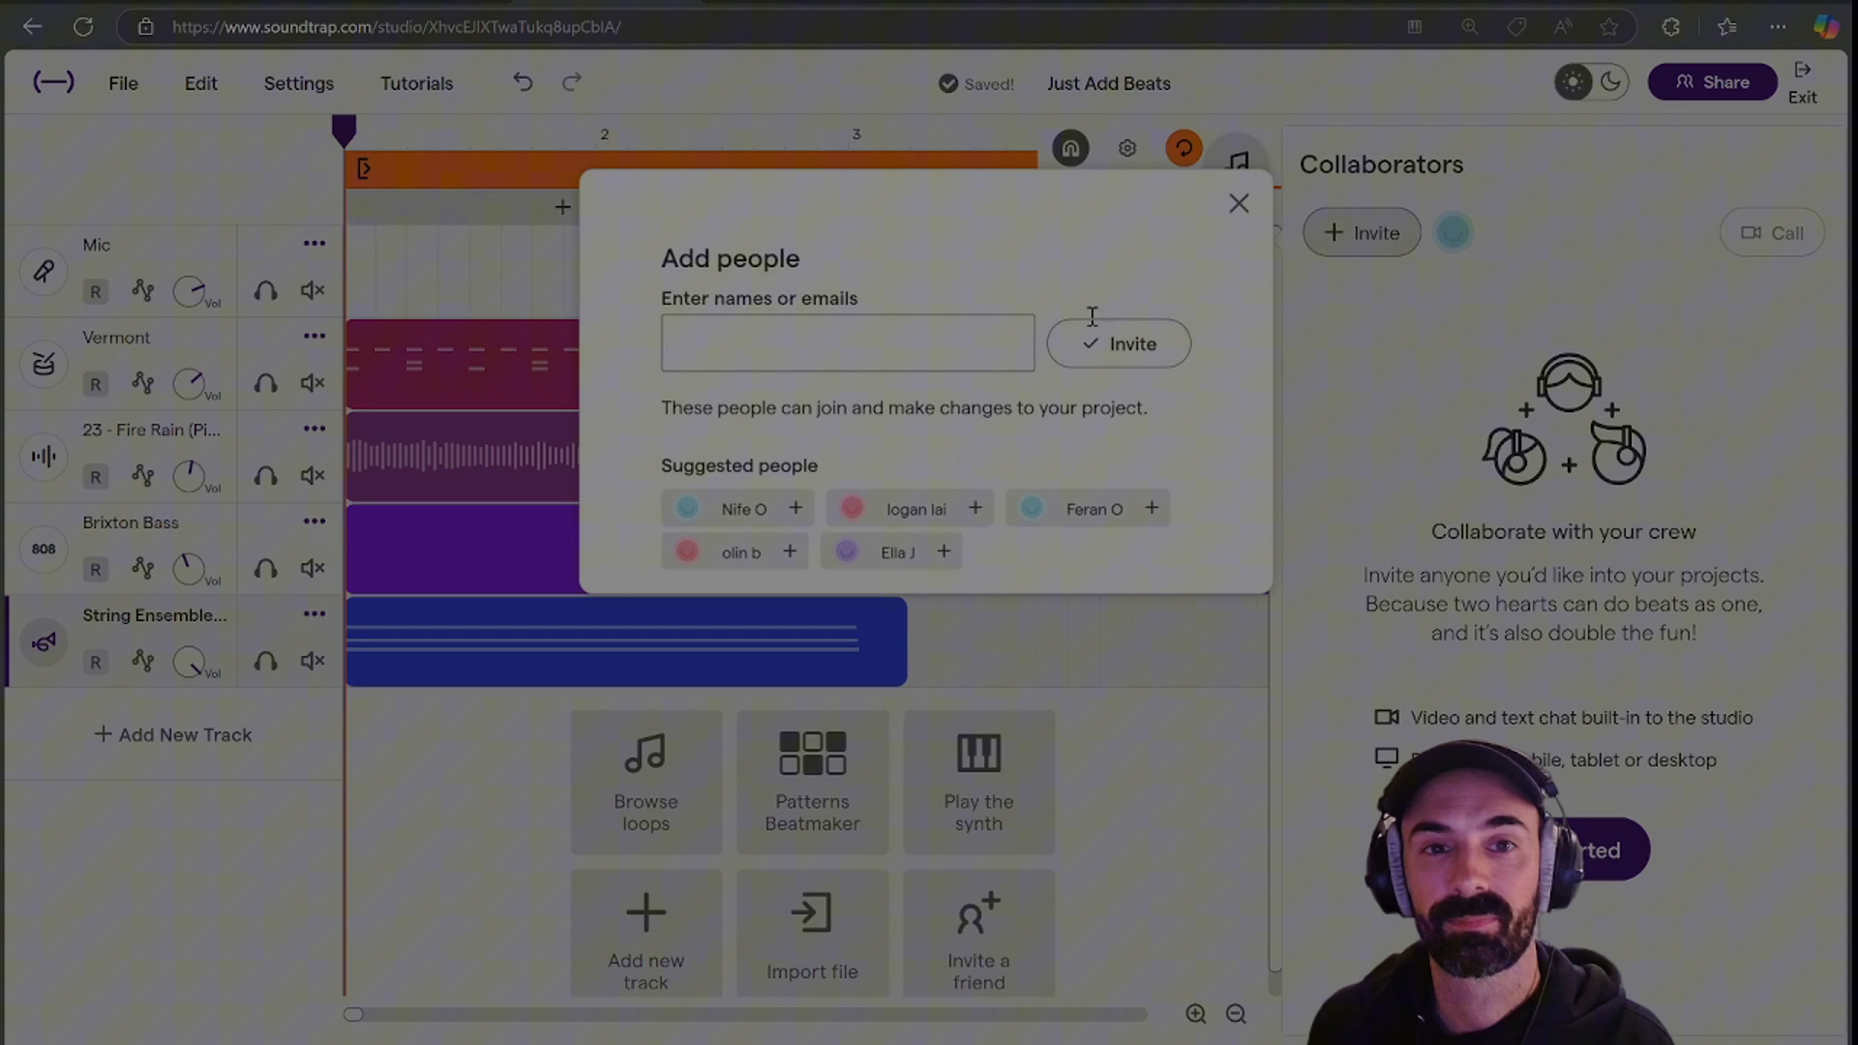
pyautogui.click(1237, 202)
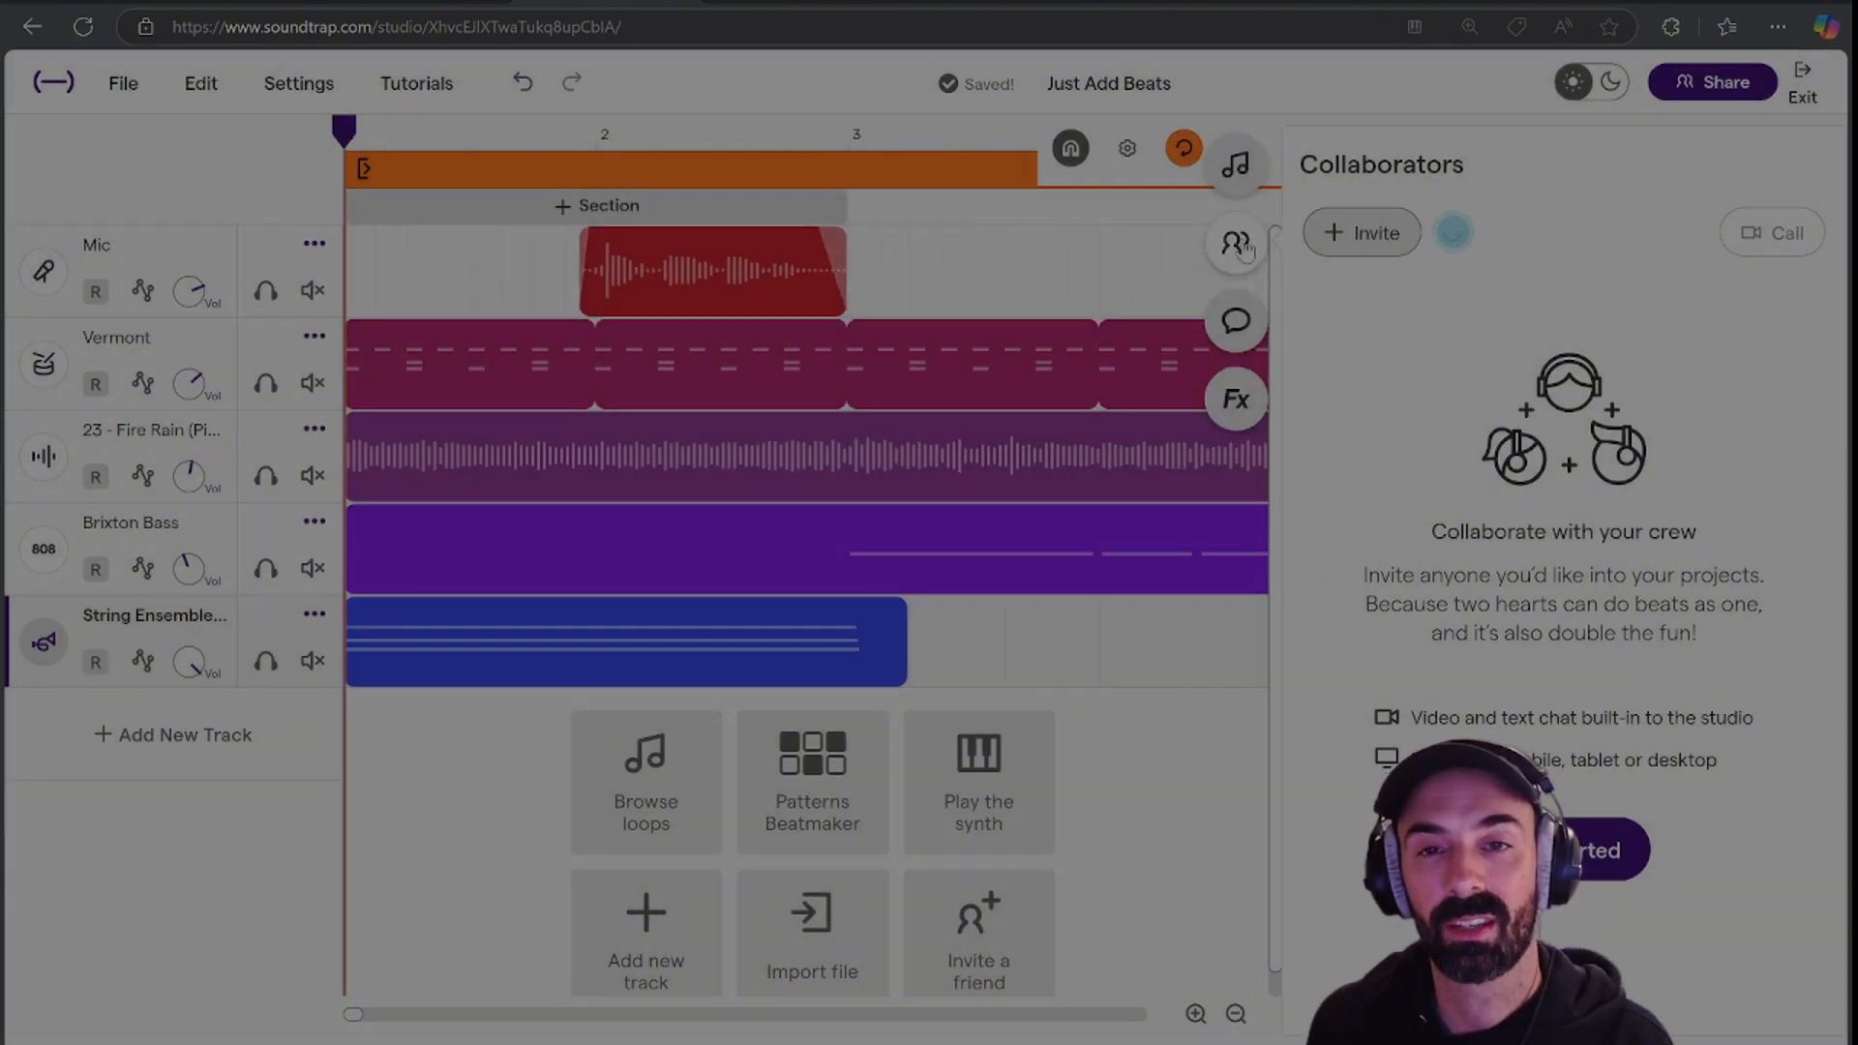
# View the project comments and the effects library, and place the playhead just before the Mic region.
pyautogui.click(1238, 326)
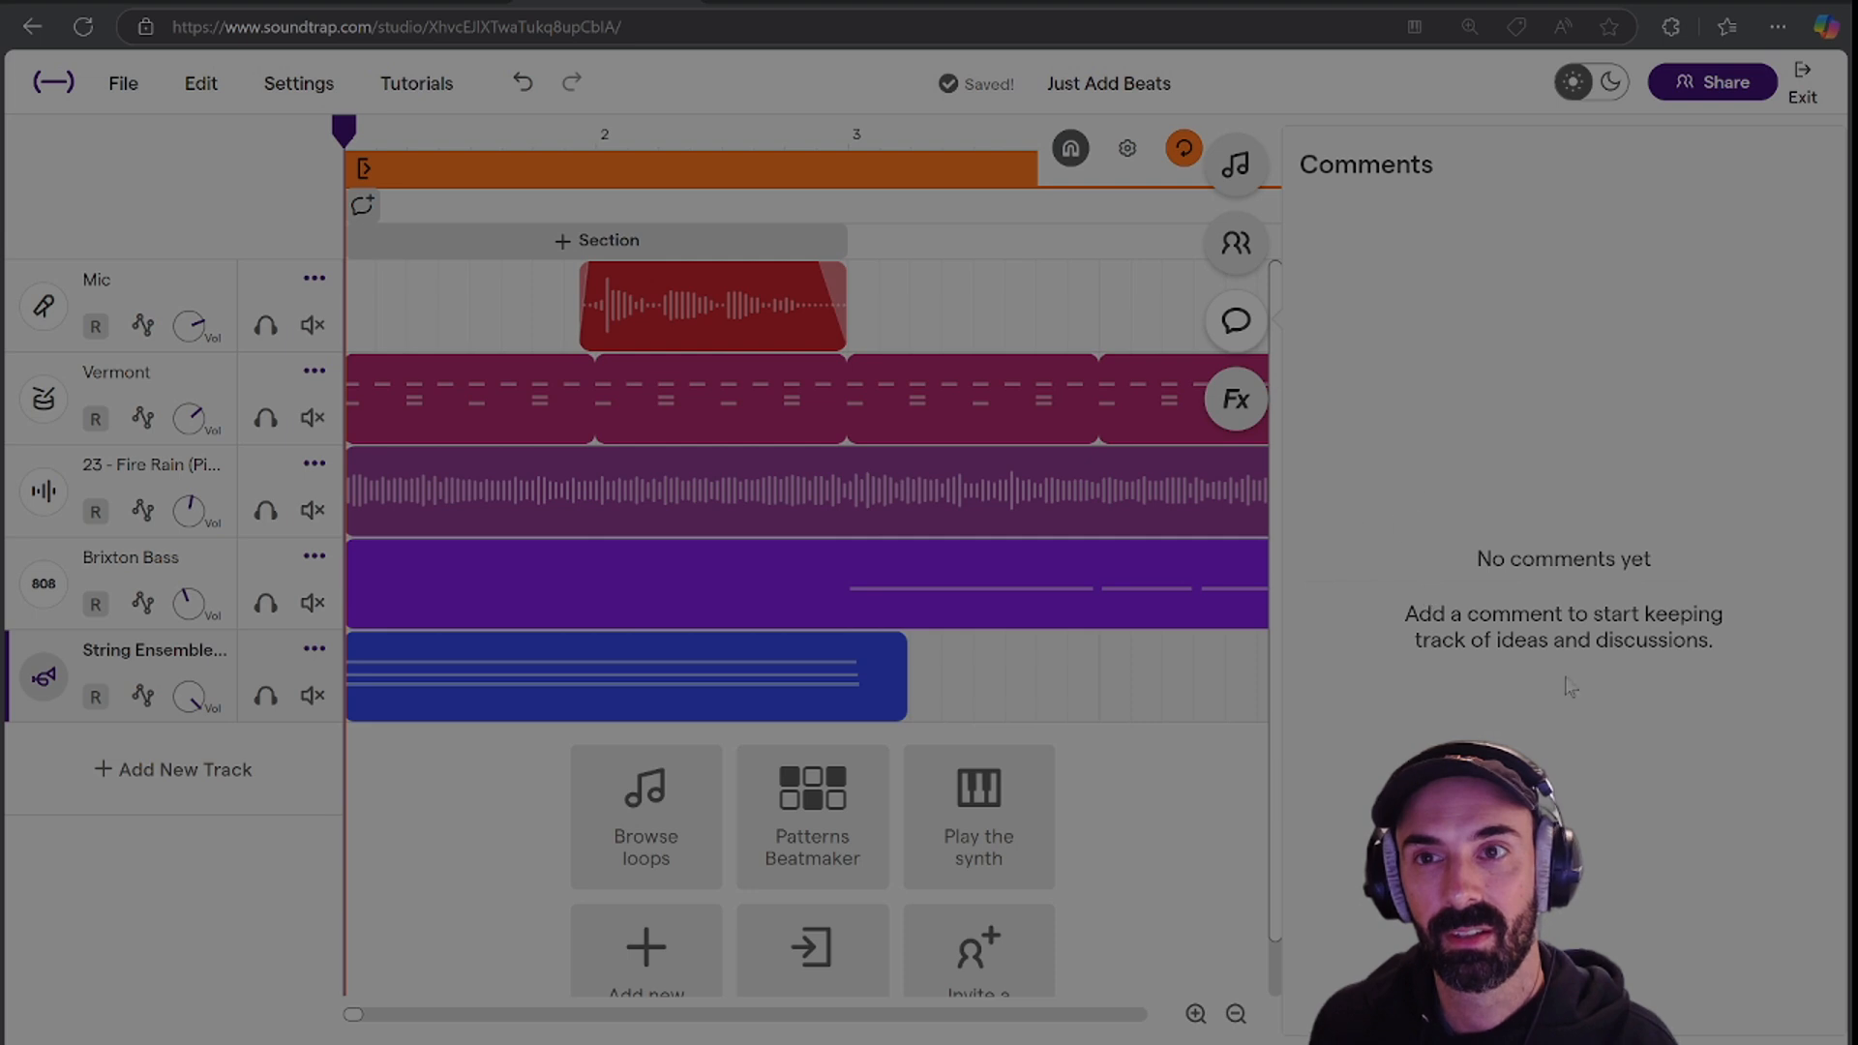
pyautogui.click(1237, 409)
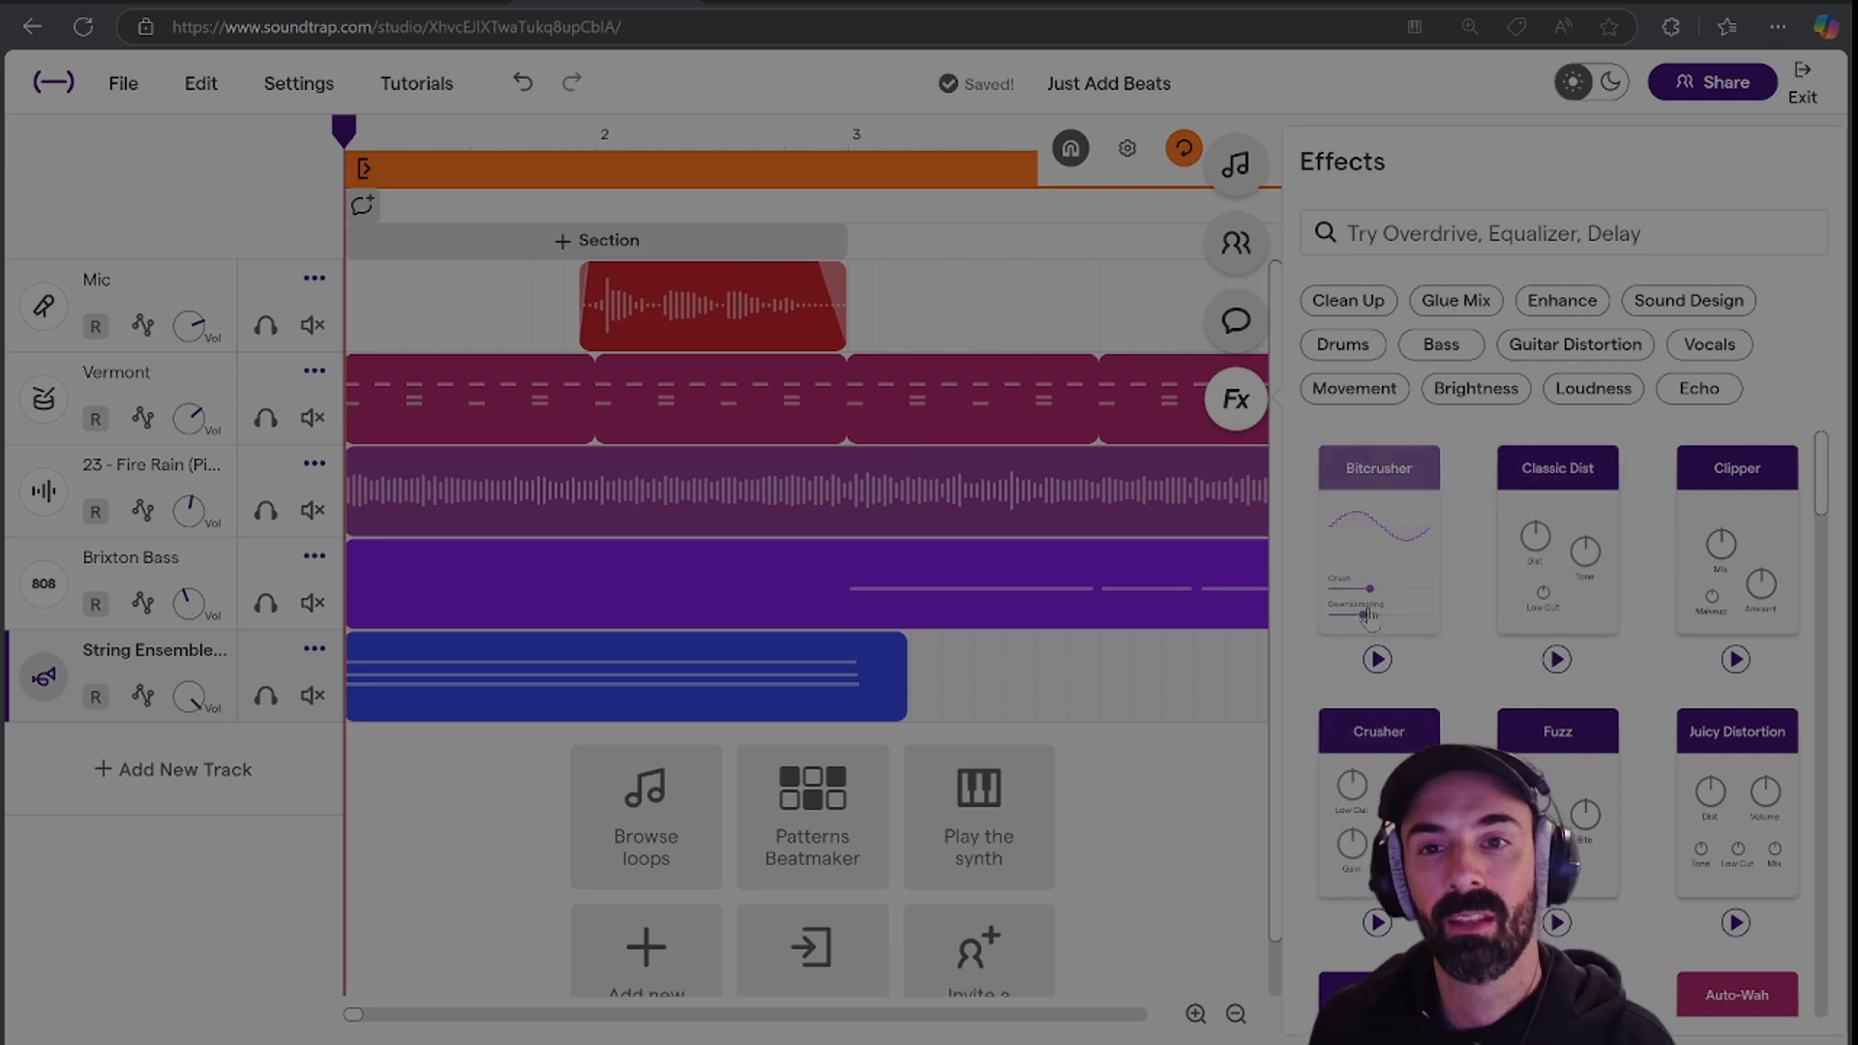
pyautogui.click(592, 138)
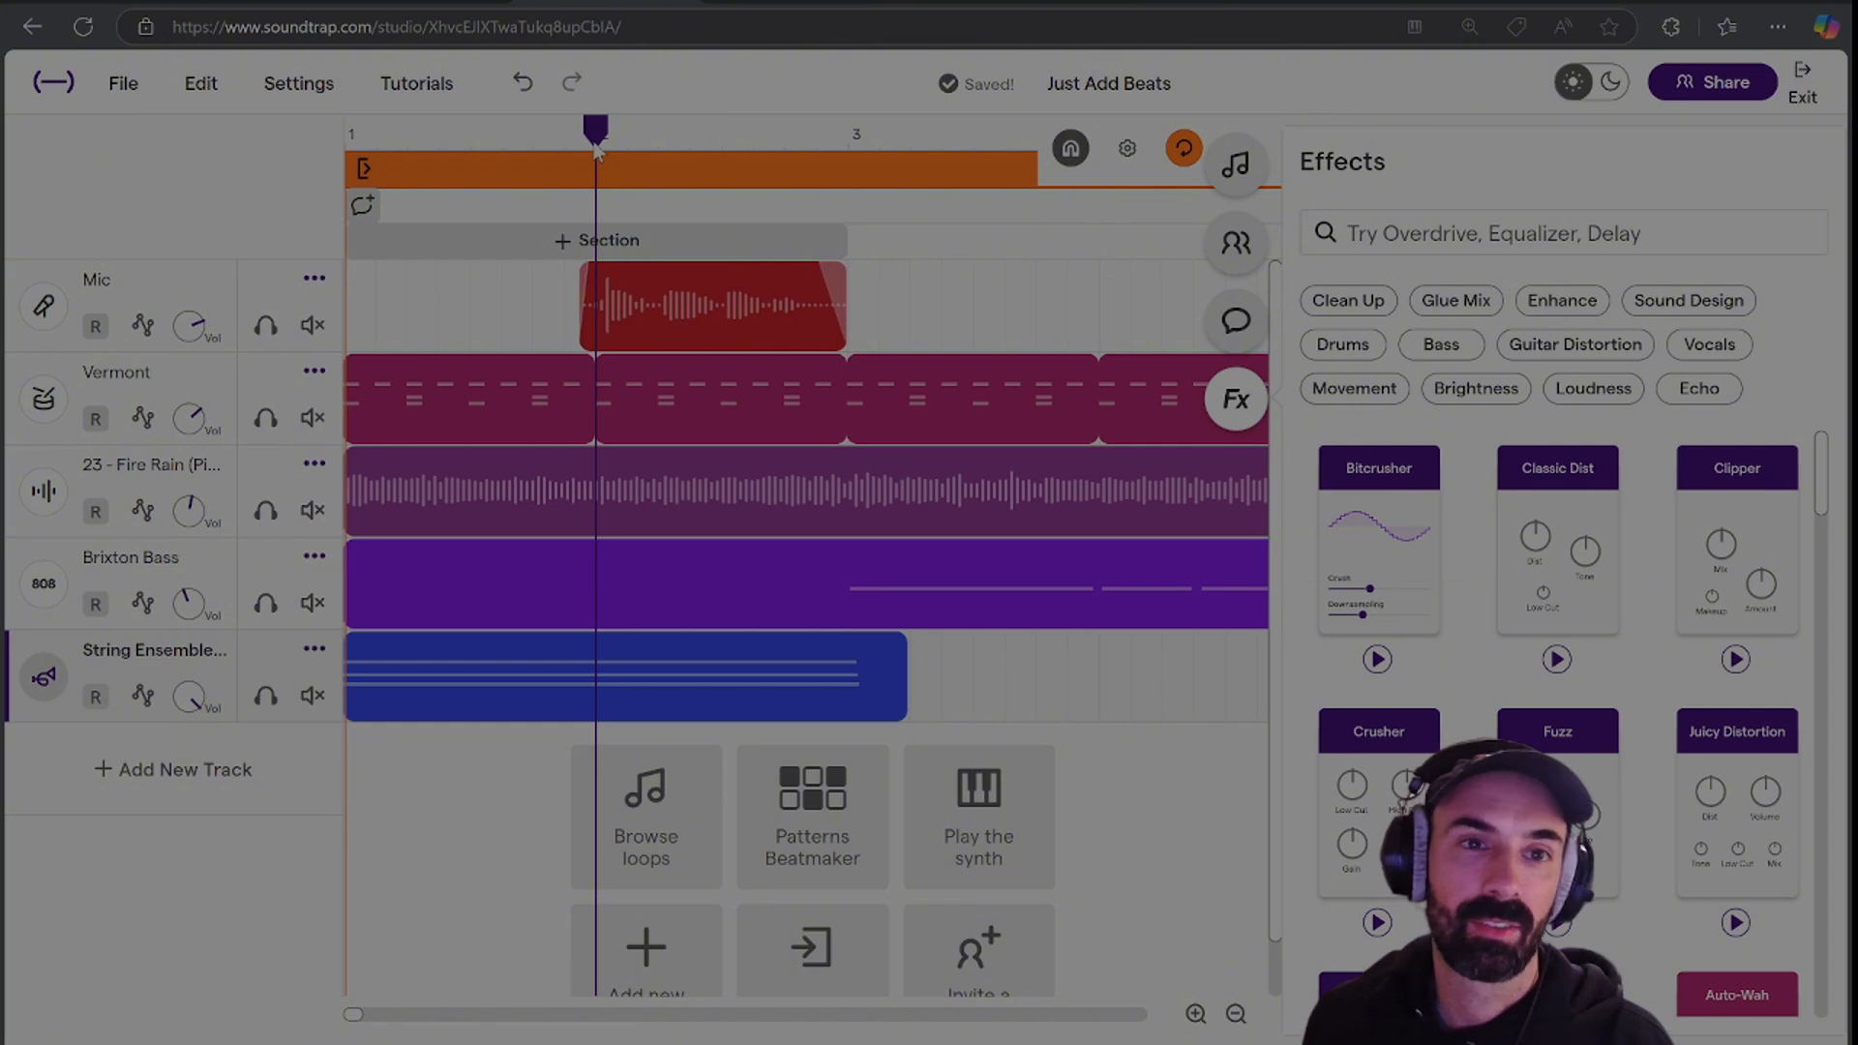
pyautogui.moveTo(596, 145)
pyautogui.mouseDown()
pyautogui.moveTo(533, 138)
pyautogui.moveTo(568, 140)
pyautogui.mouseUp()
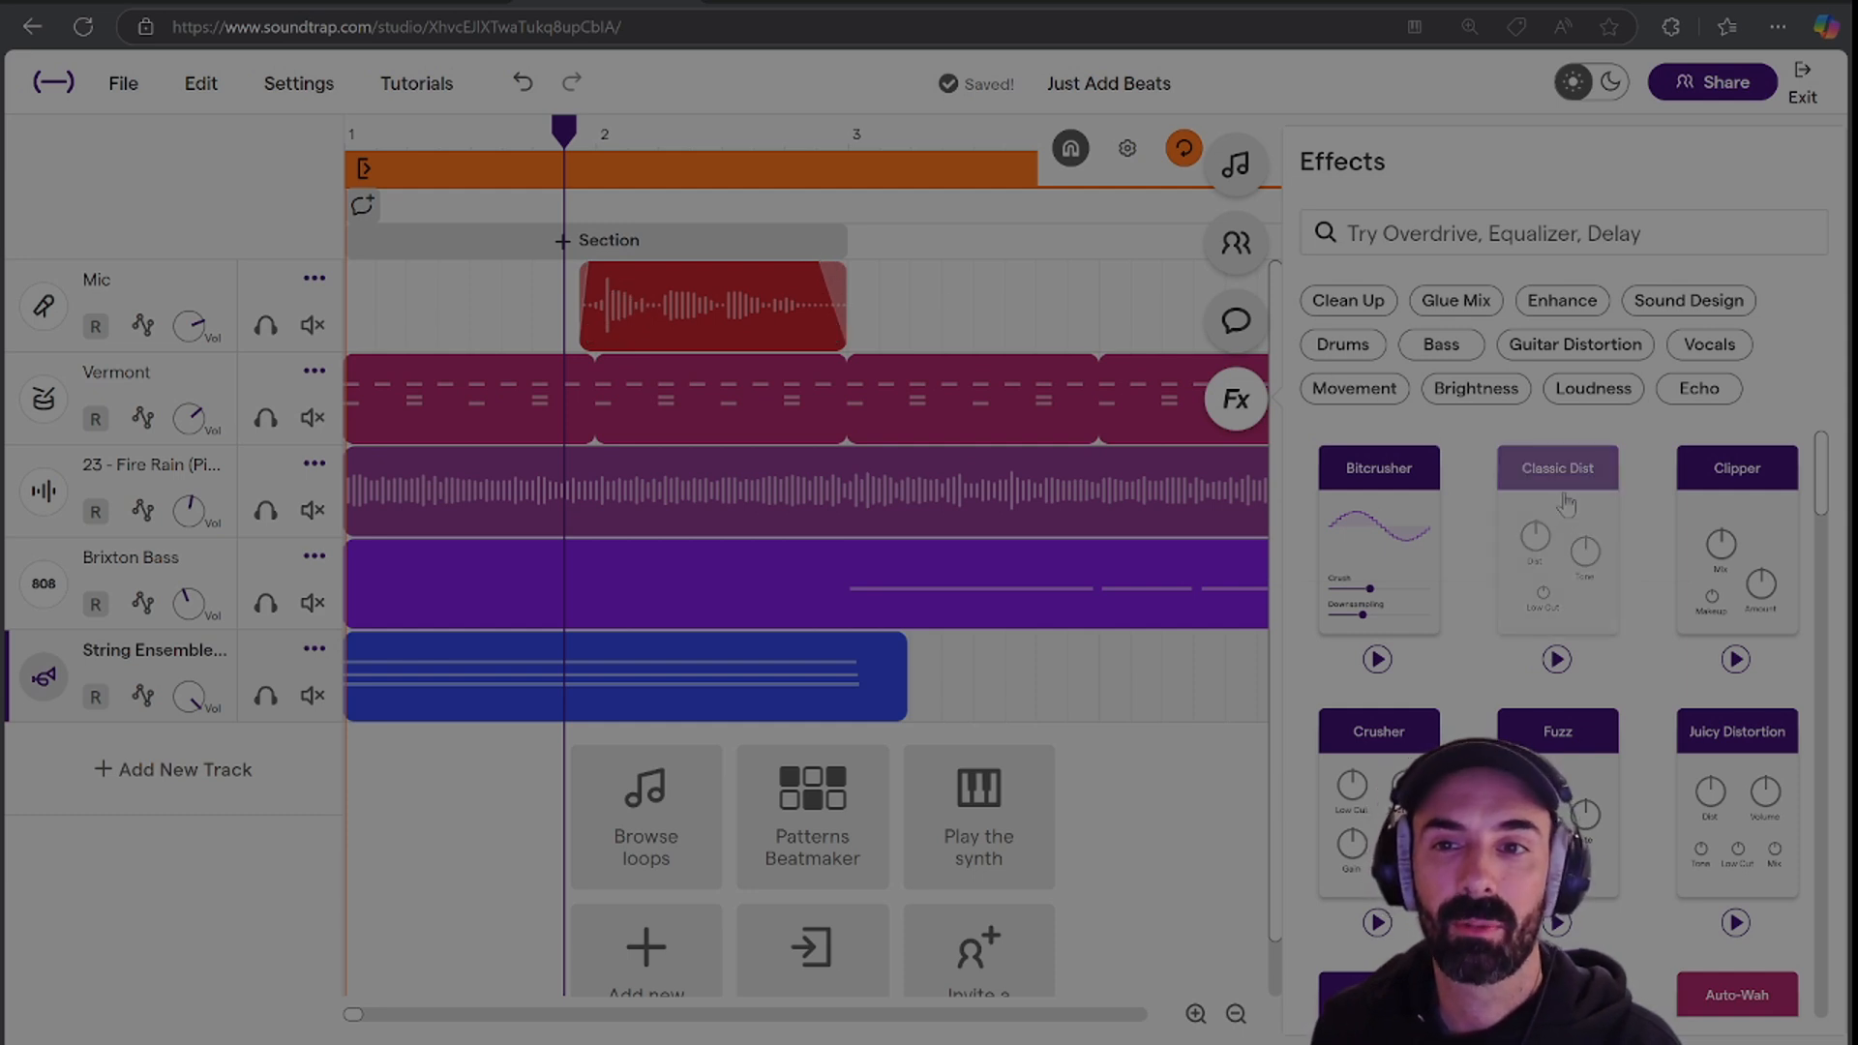
# Try adding the Classic Dist effect to the String Ensemble track, play the Mic track soloed and undo.
pyautogui.moveTo(1564, 504); pyautogui.dragTo(264, 448)
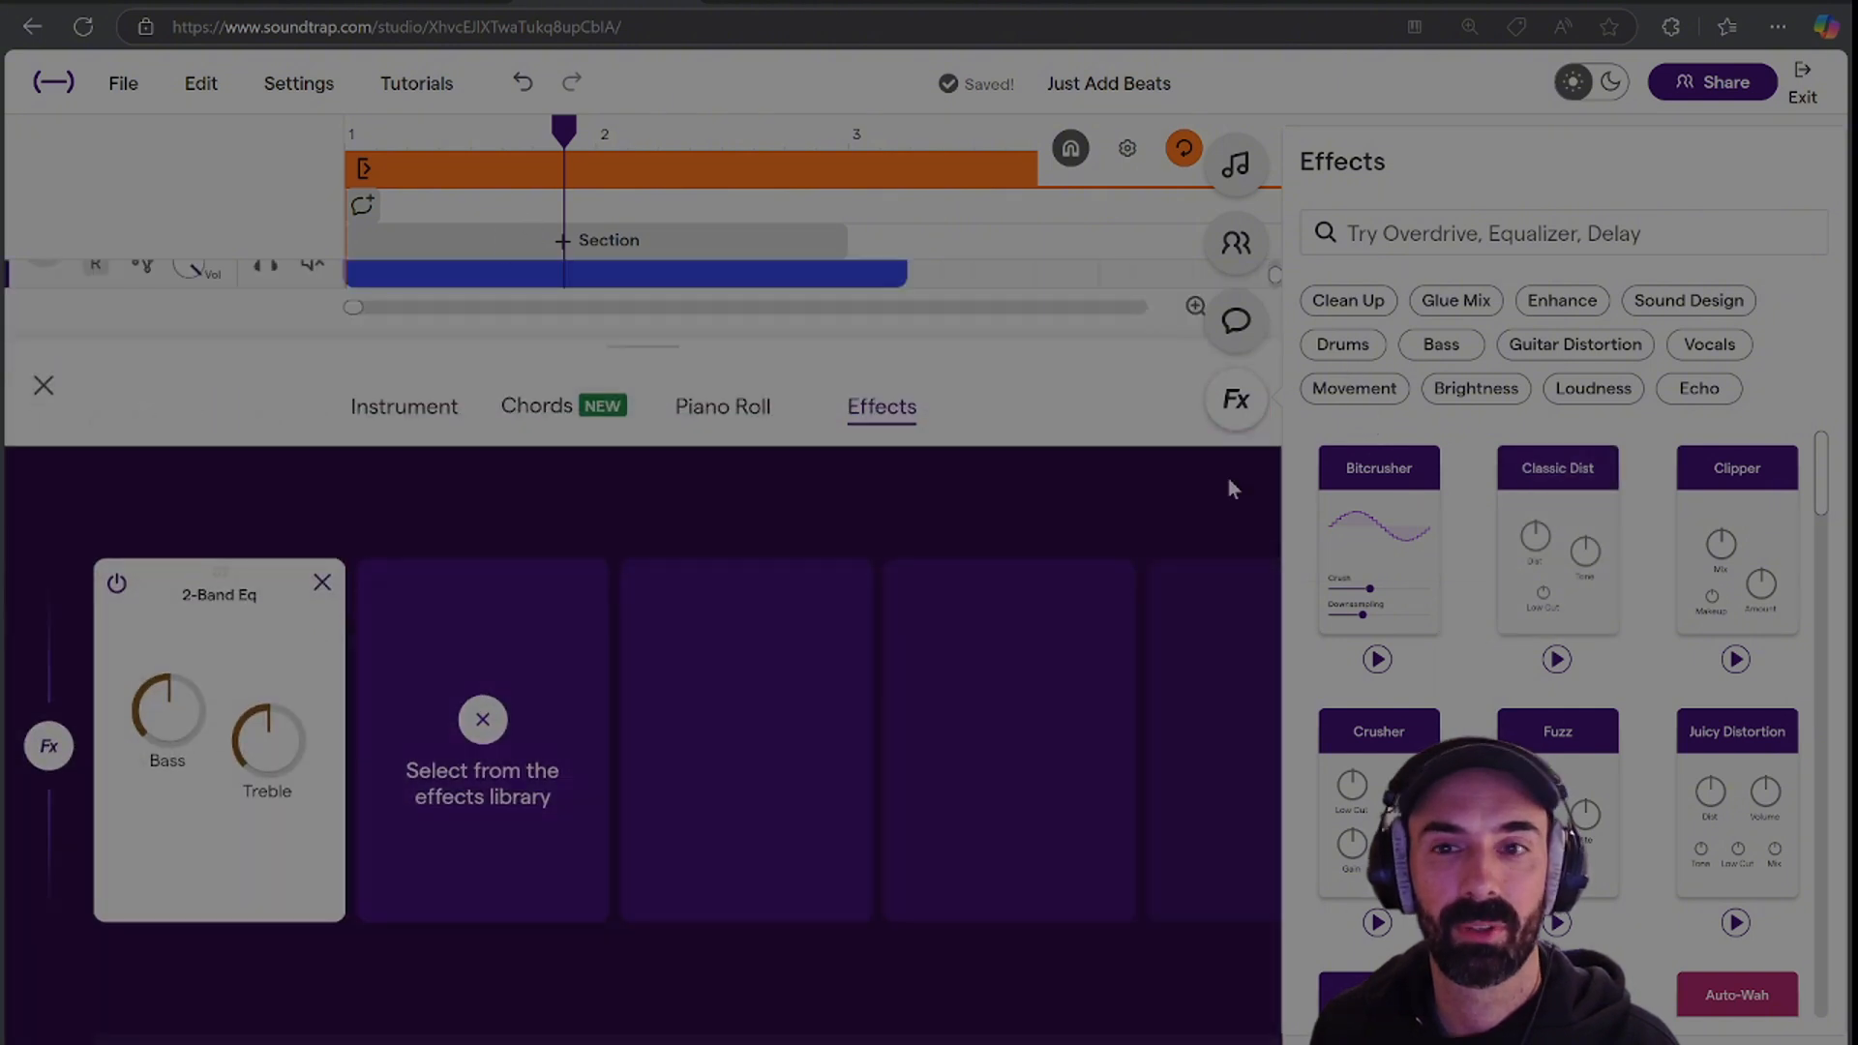
pyautogui.click(1579, 520)
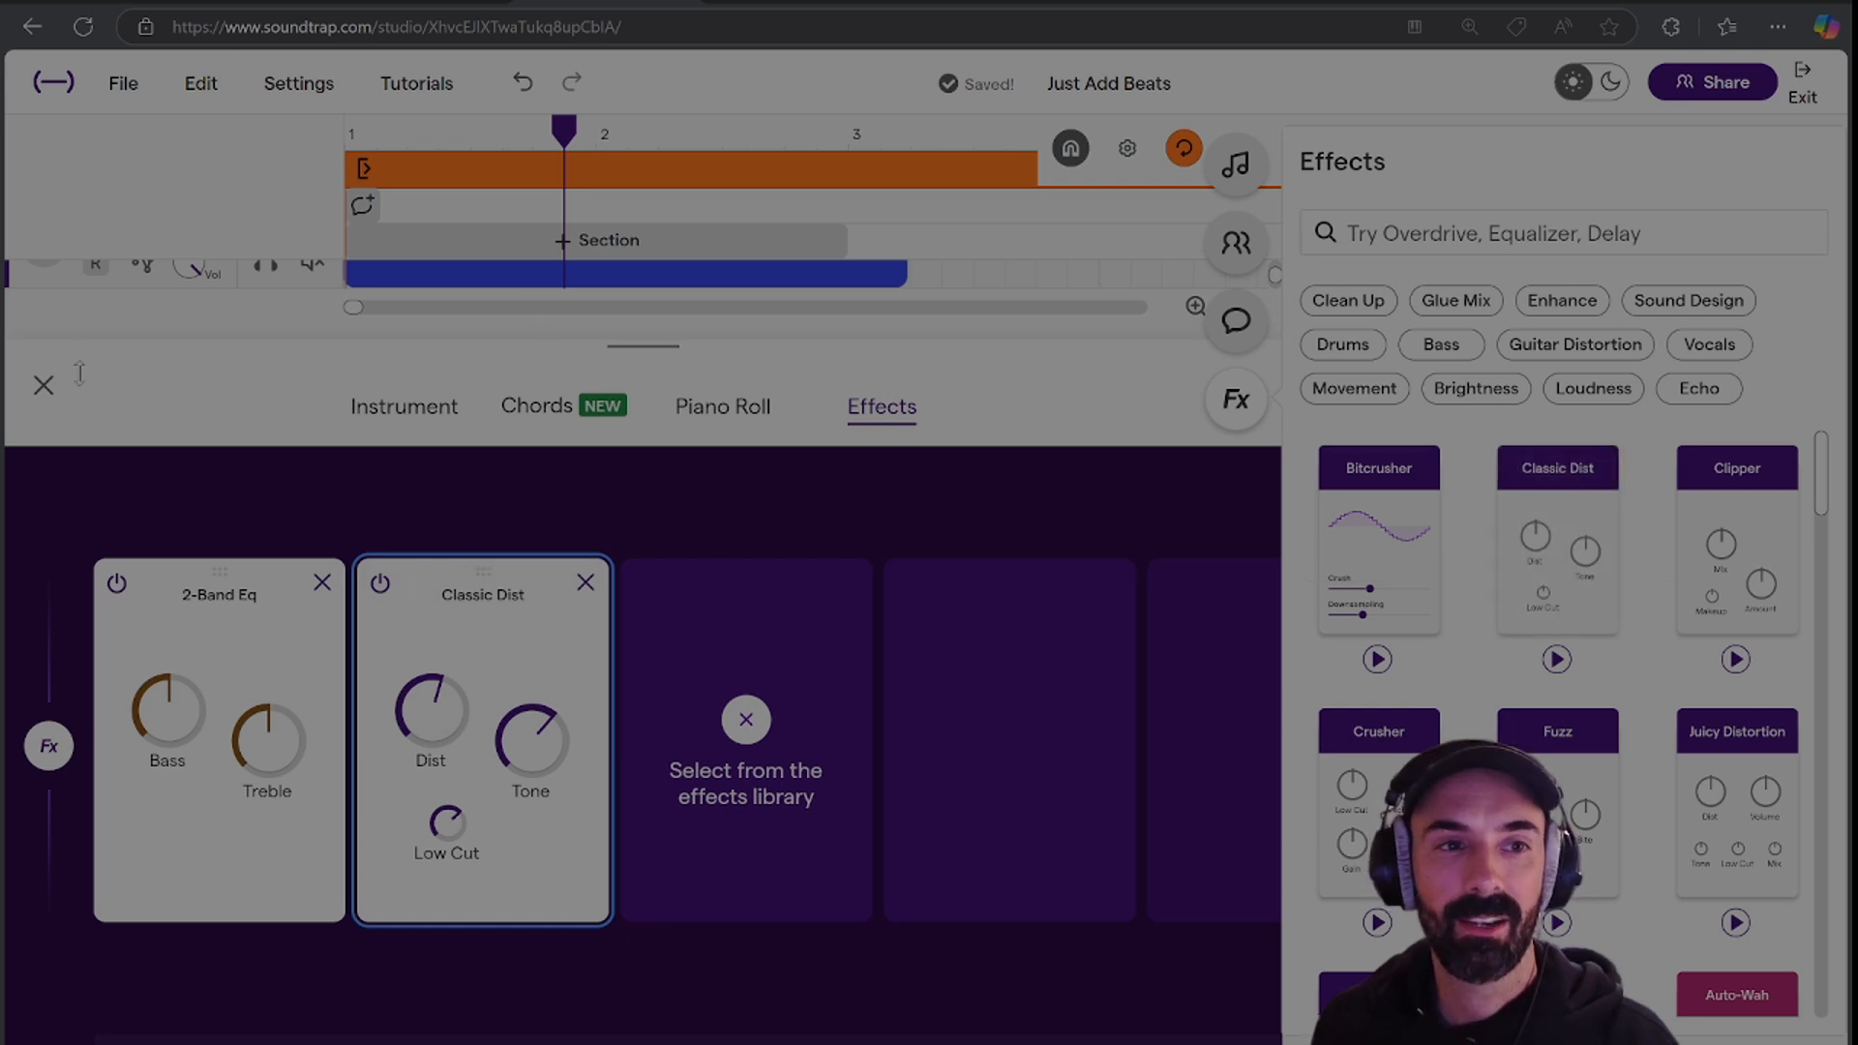
pyautogui.click(44, 384)
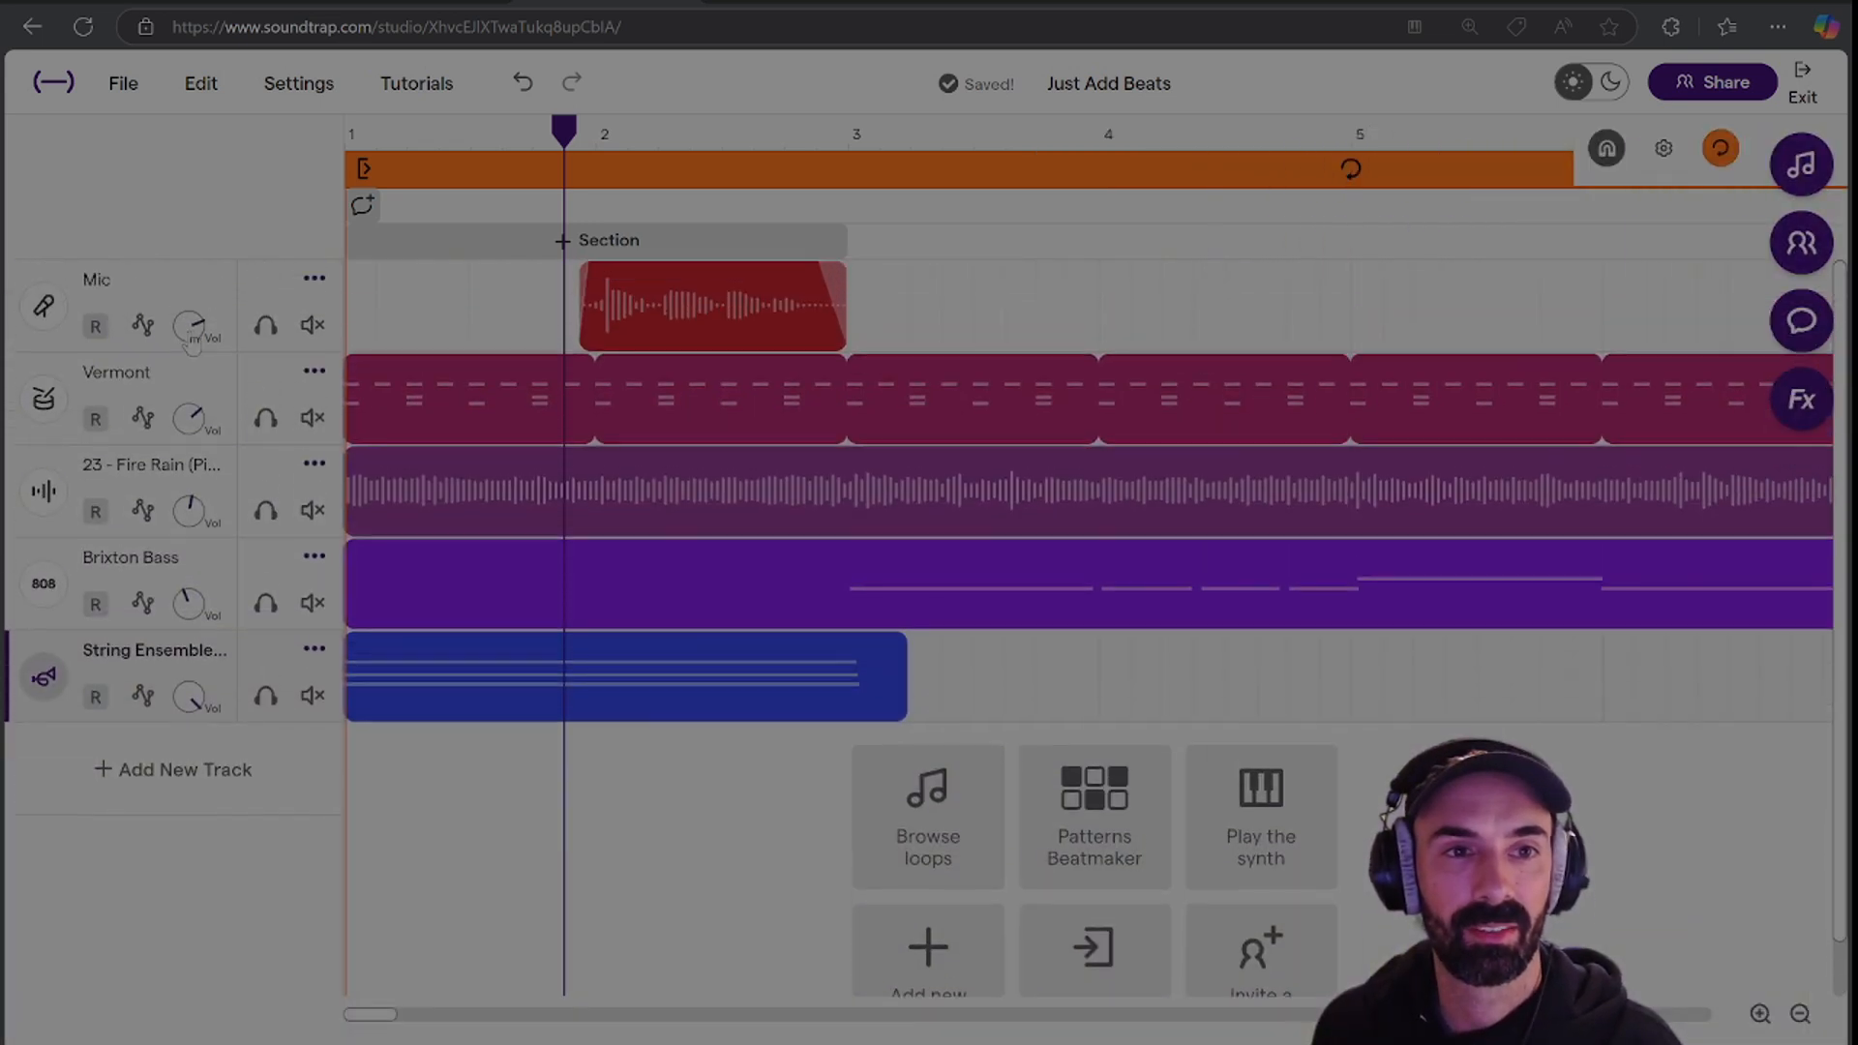
pyautogui.click(267, 325)
pyautogui.press('space')
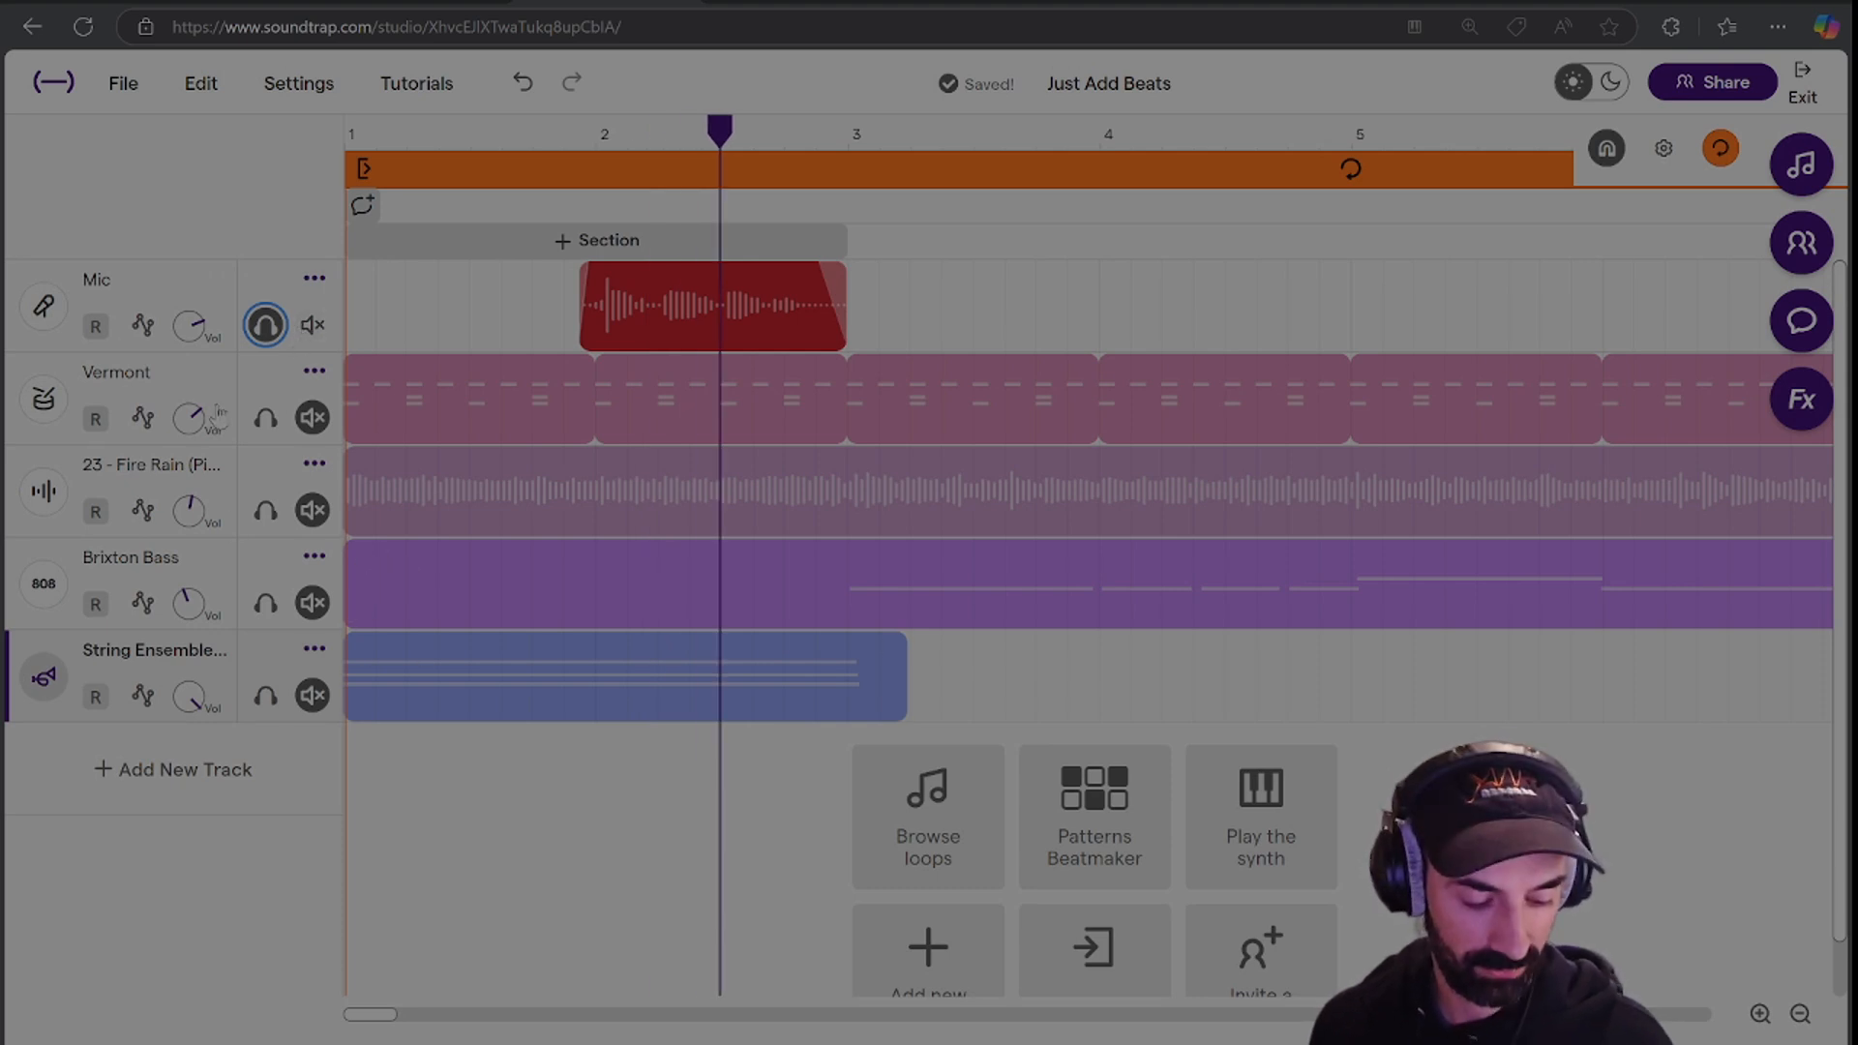
pyautogui.click(521, 84)
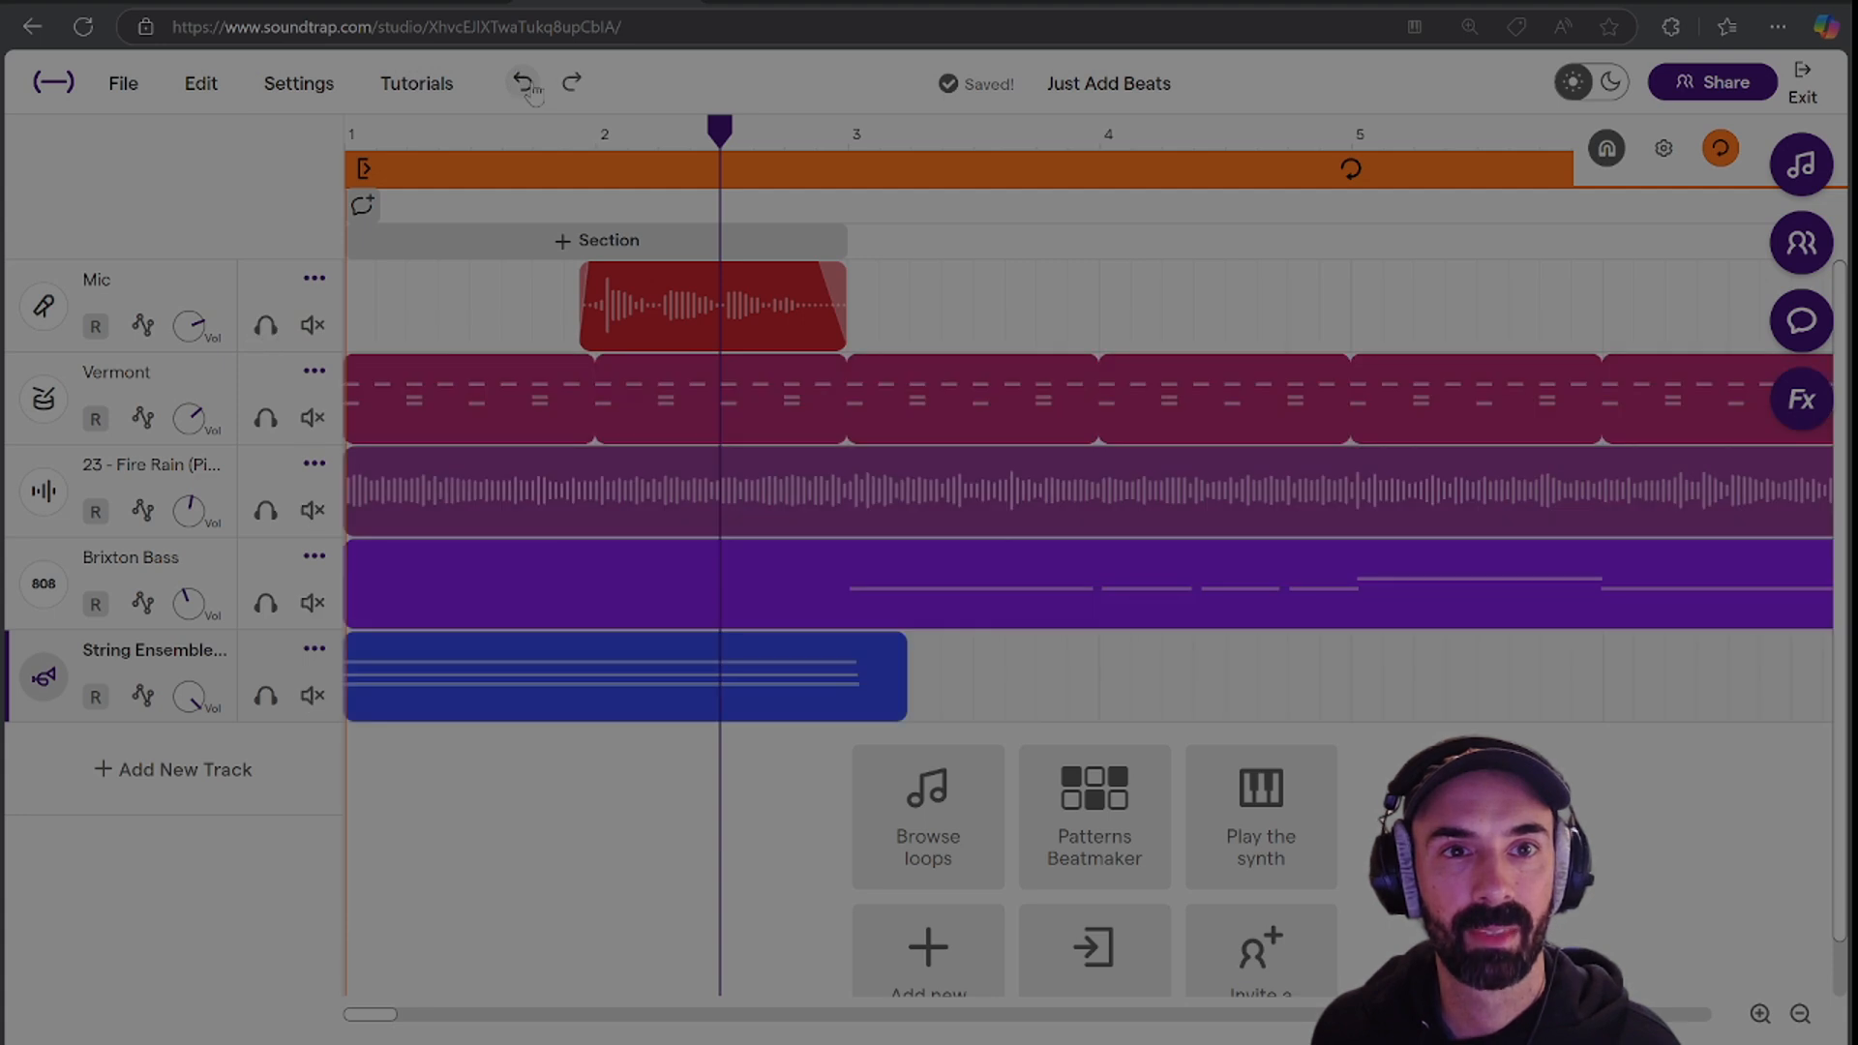
# Place the playhead just before the Mic region and add the Classic Dist effect after the Reverb on the Mic track.
pyautogui.click(590, 138)
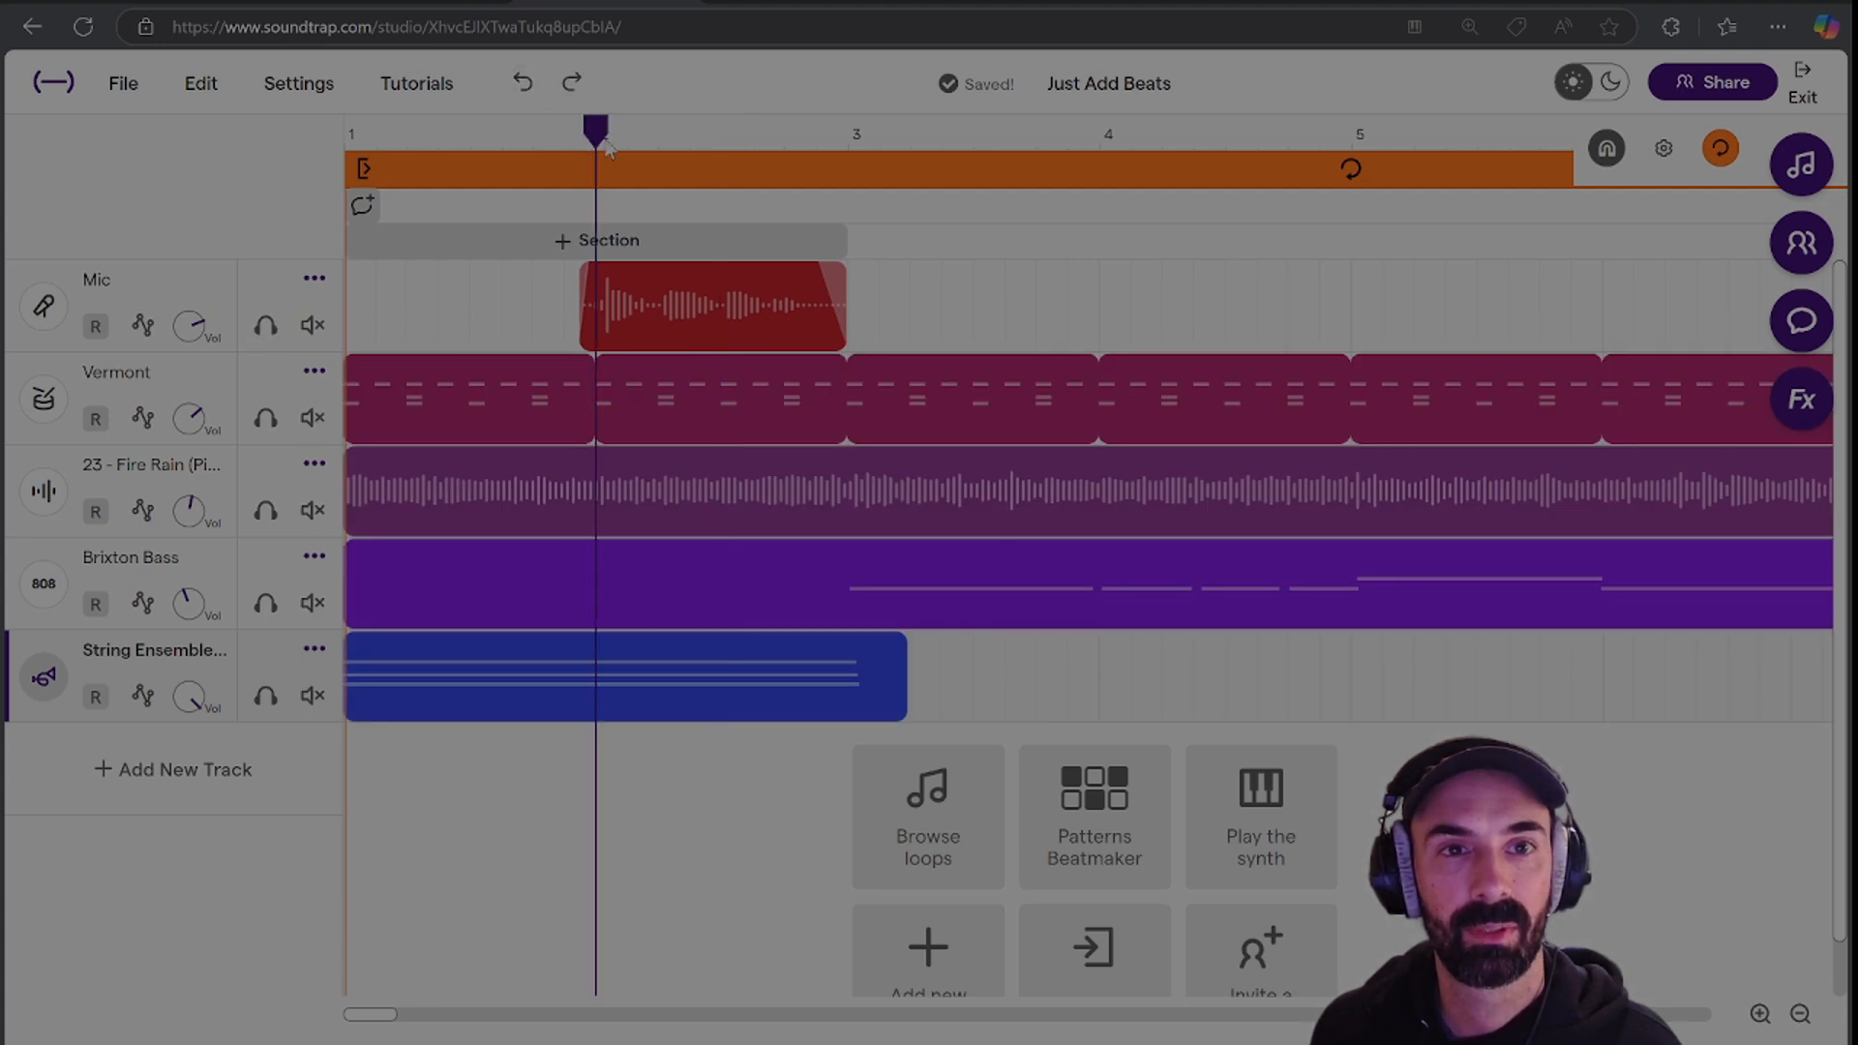
pyautogui.click(564, 138)
pyautogui.moveTo(679, 305)
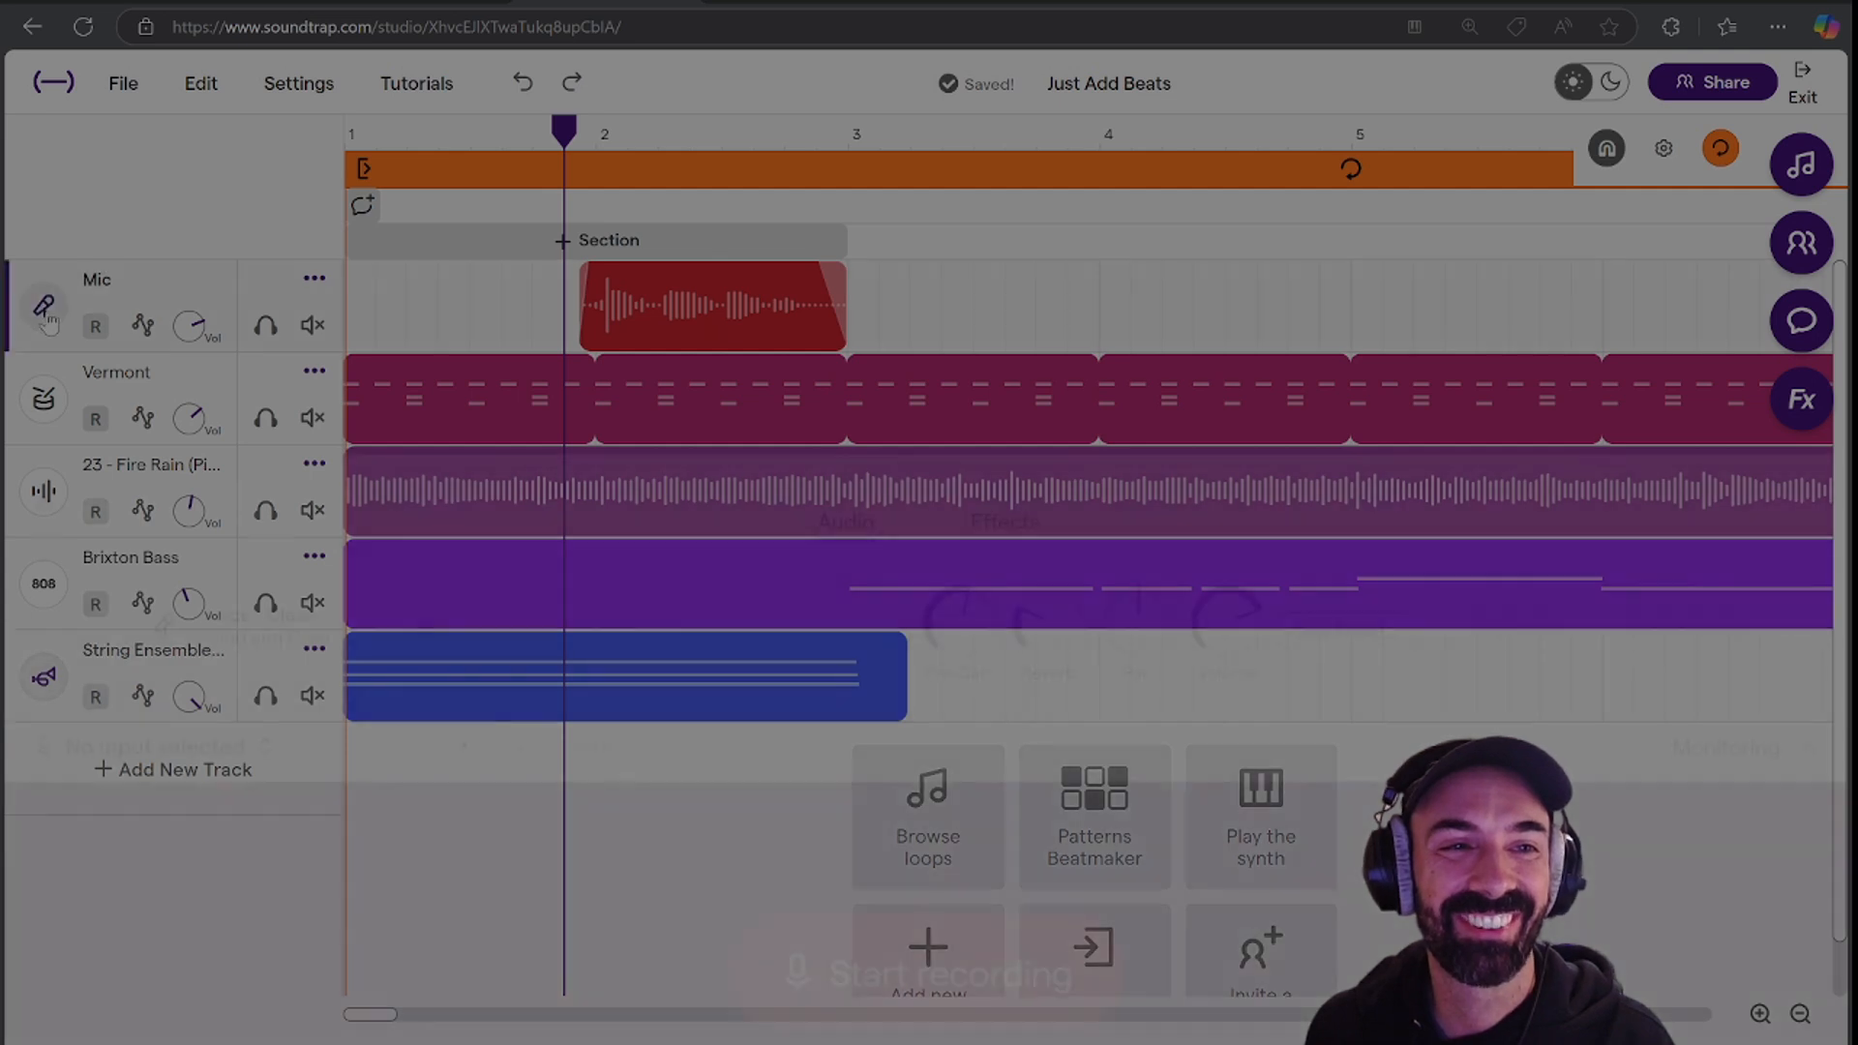
pyautogui.click(45, 309)
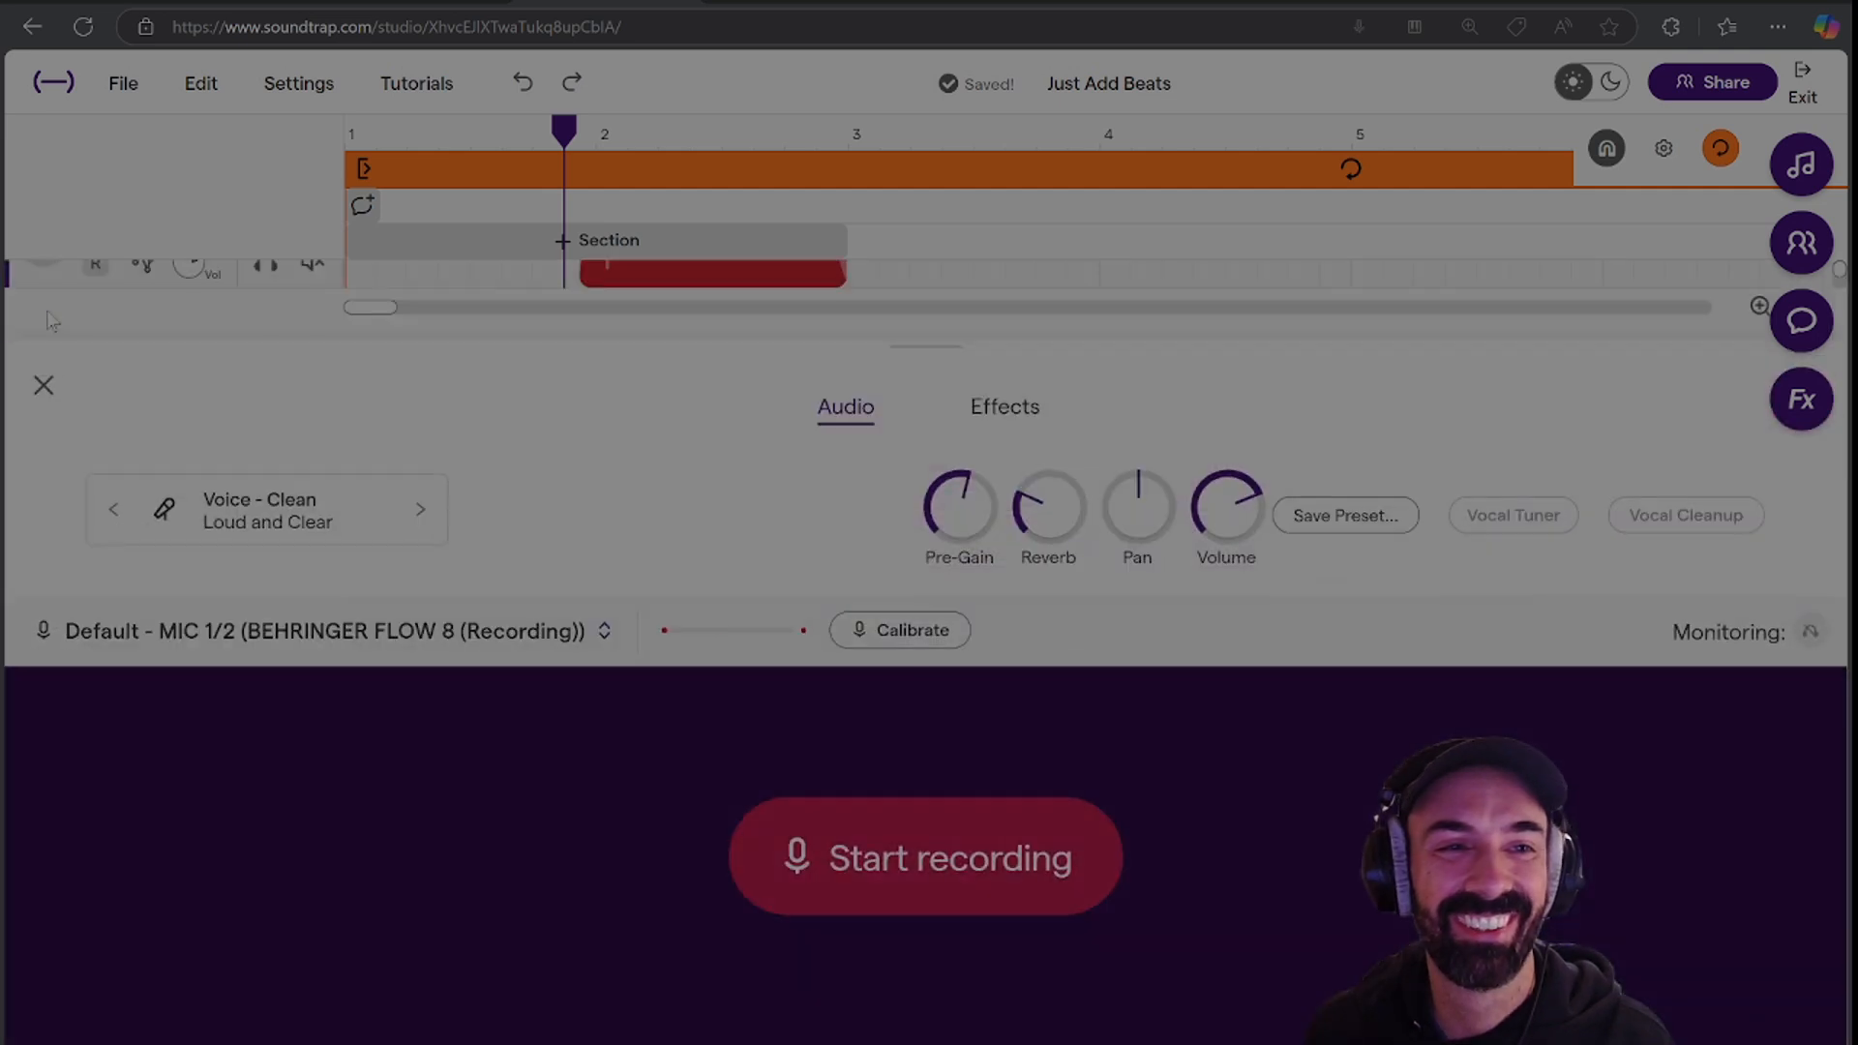
pyautogui.click(1014, 412)
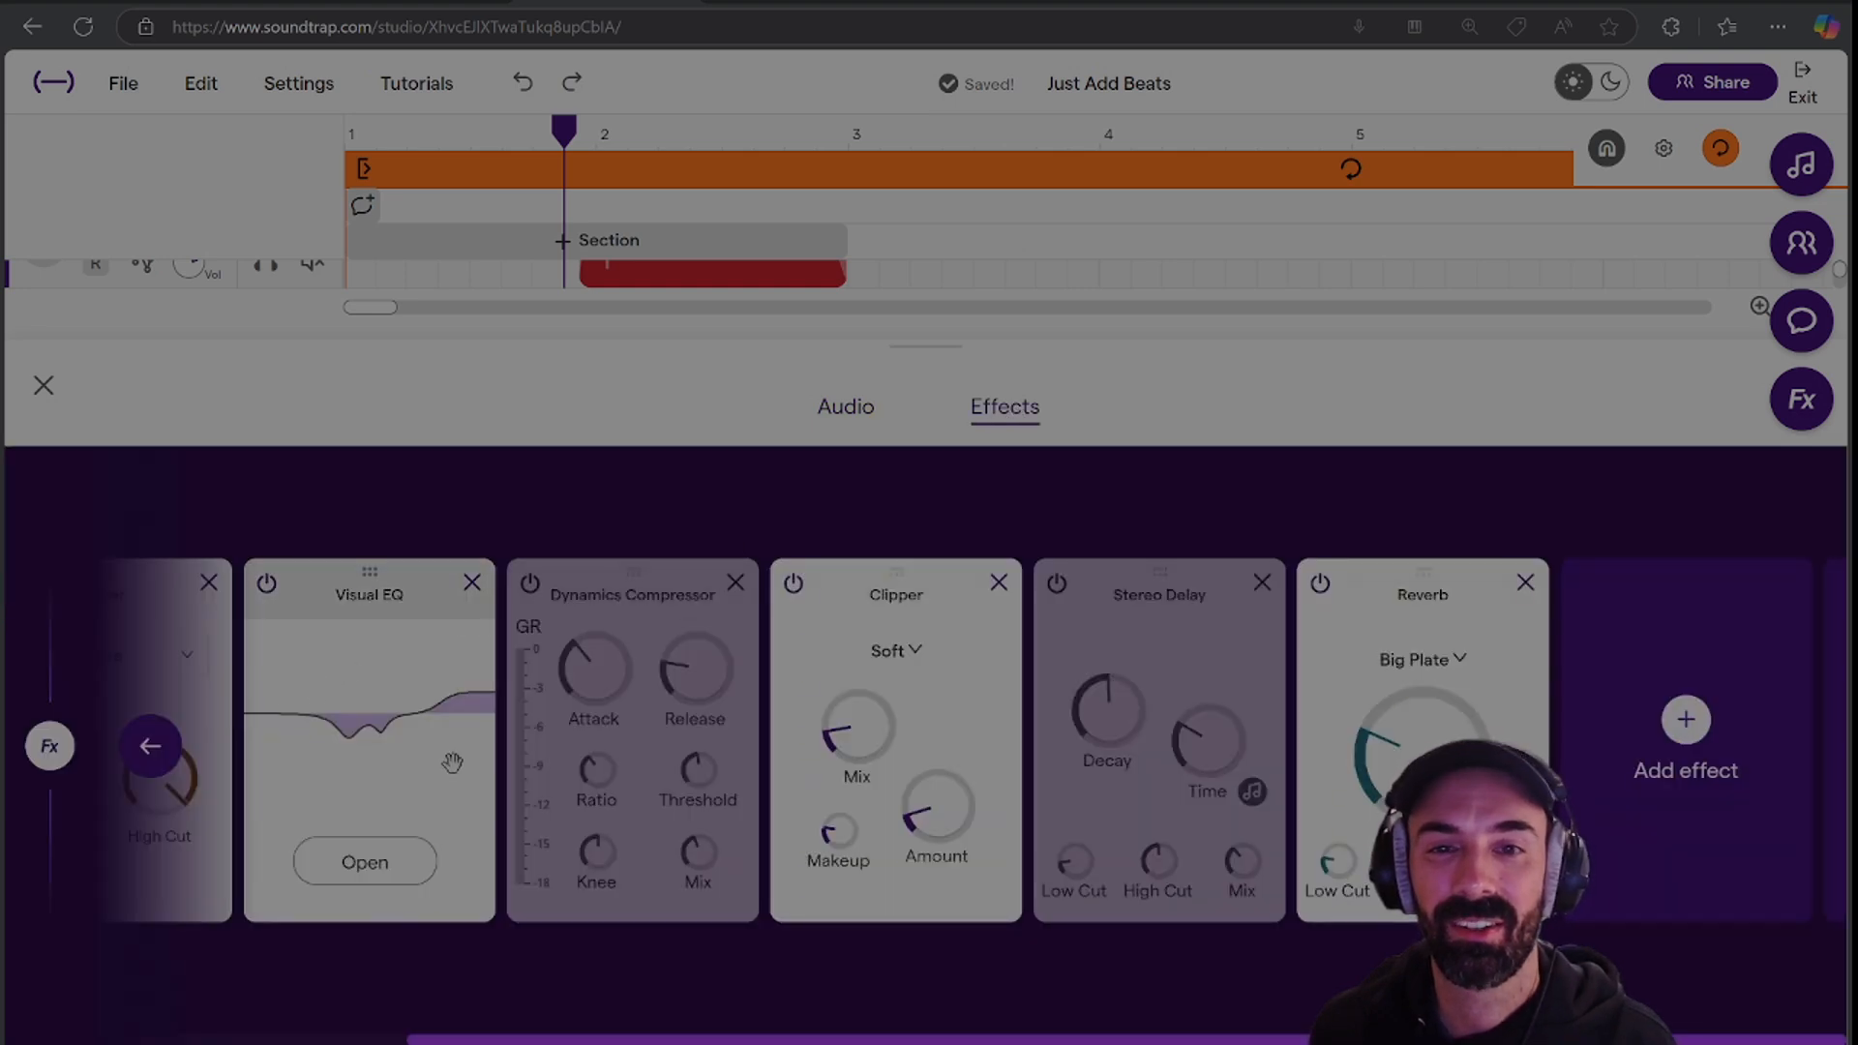
pyautogui.click(1685, 721)
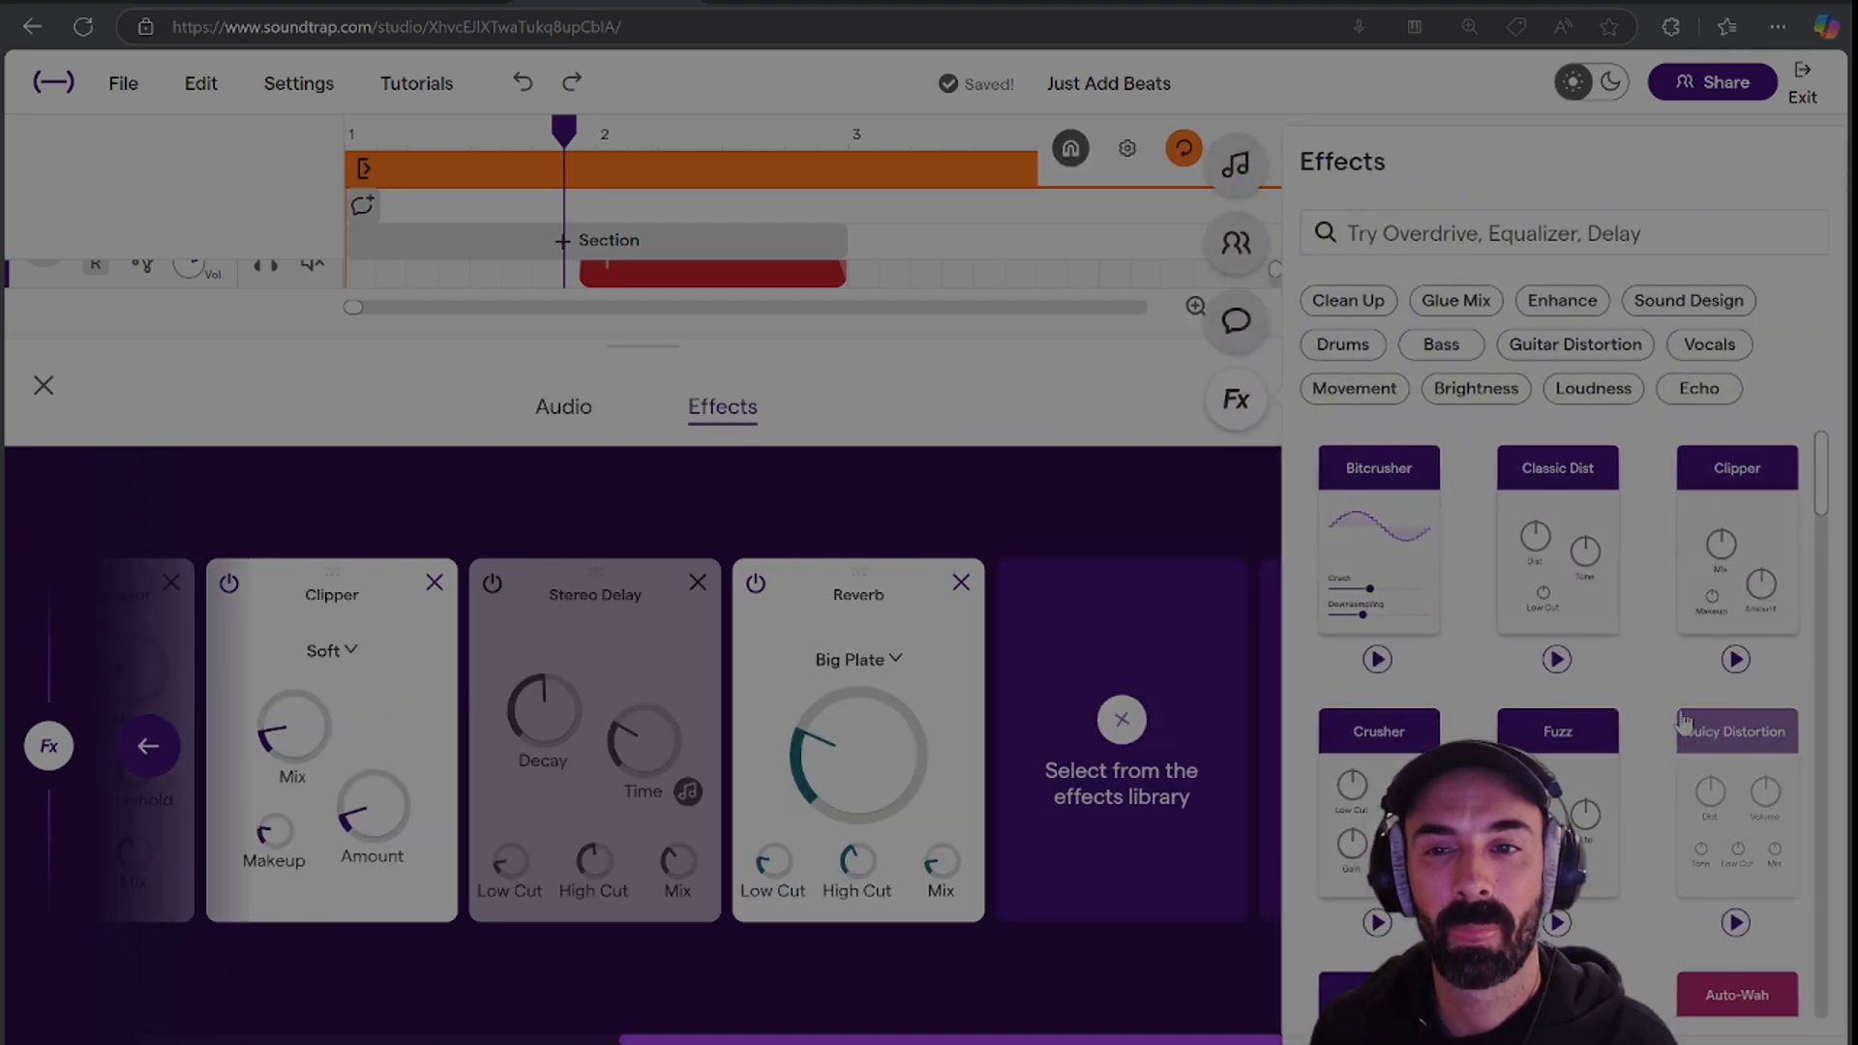
pyautogui.click(1577, 518)
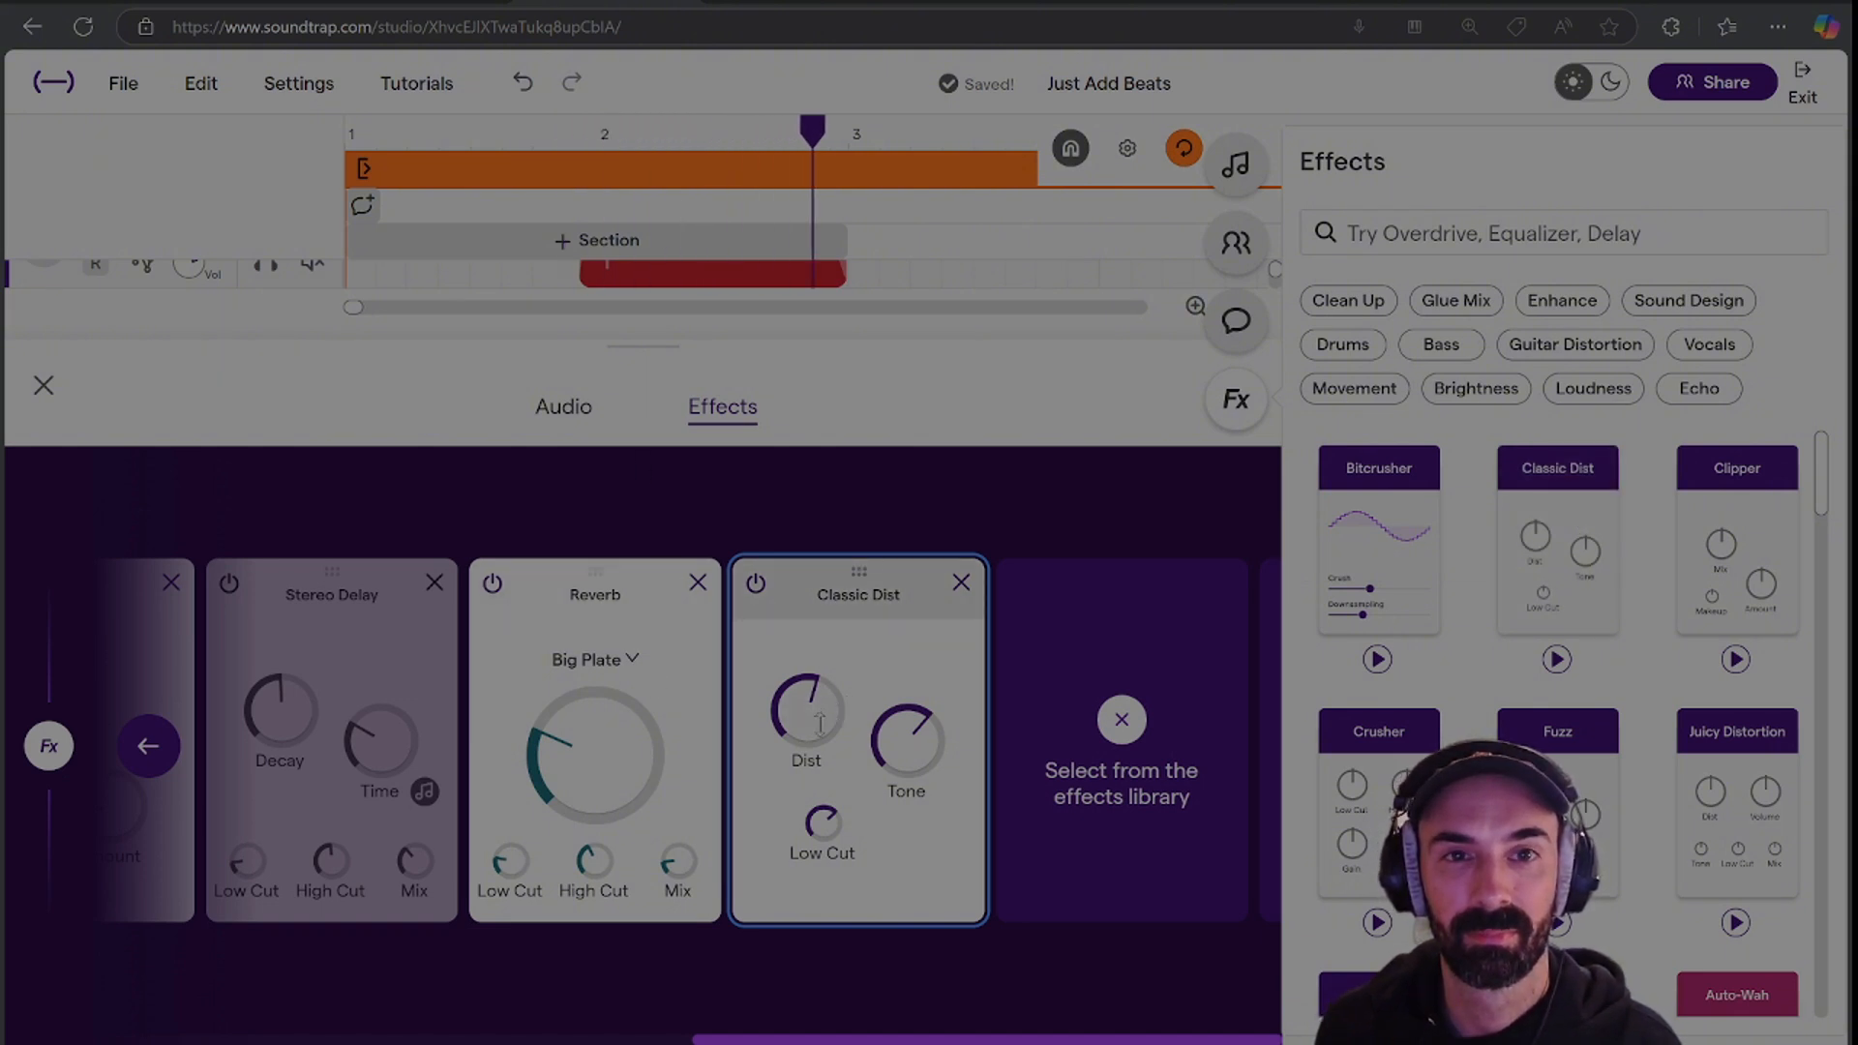
pyautogui.click(43, 385)
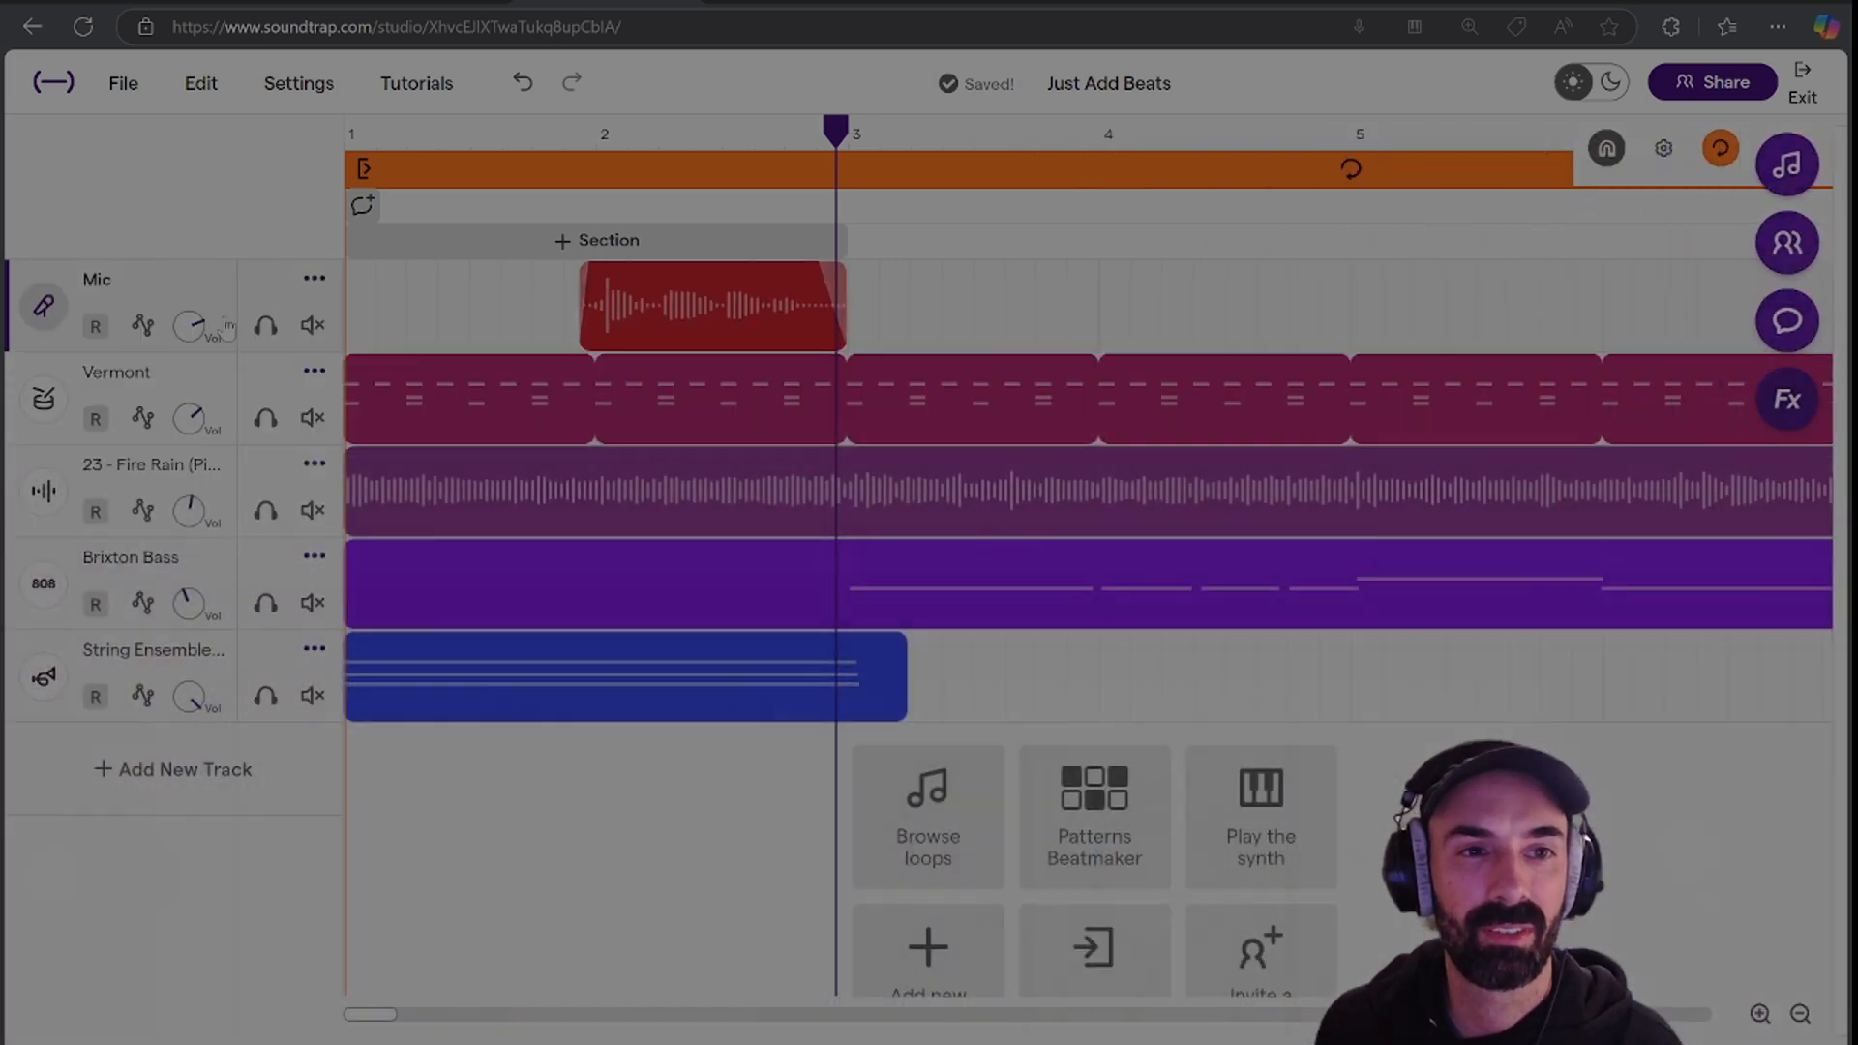
# Solo the Mic track and play its region from just before bar 2.
pyautogui.click(265, 325)
pyautogui.click(578, 142)
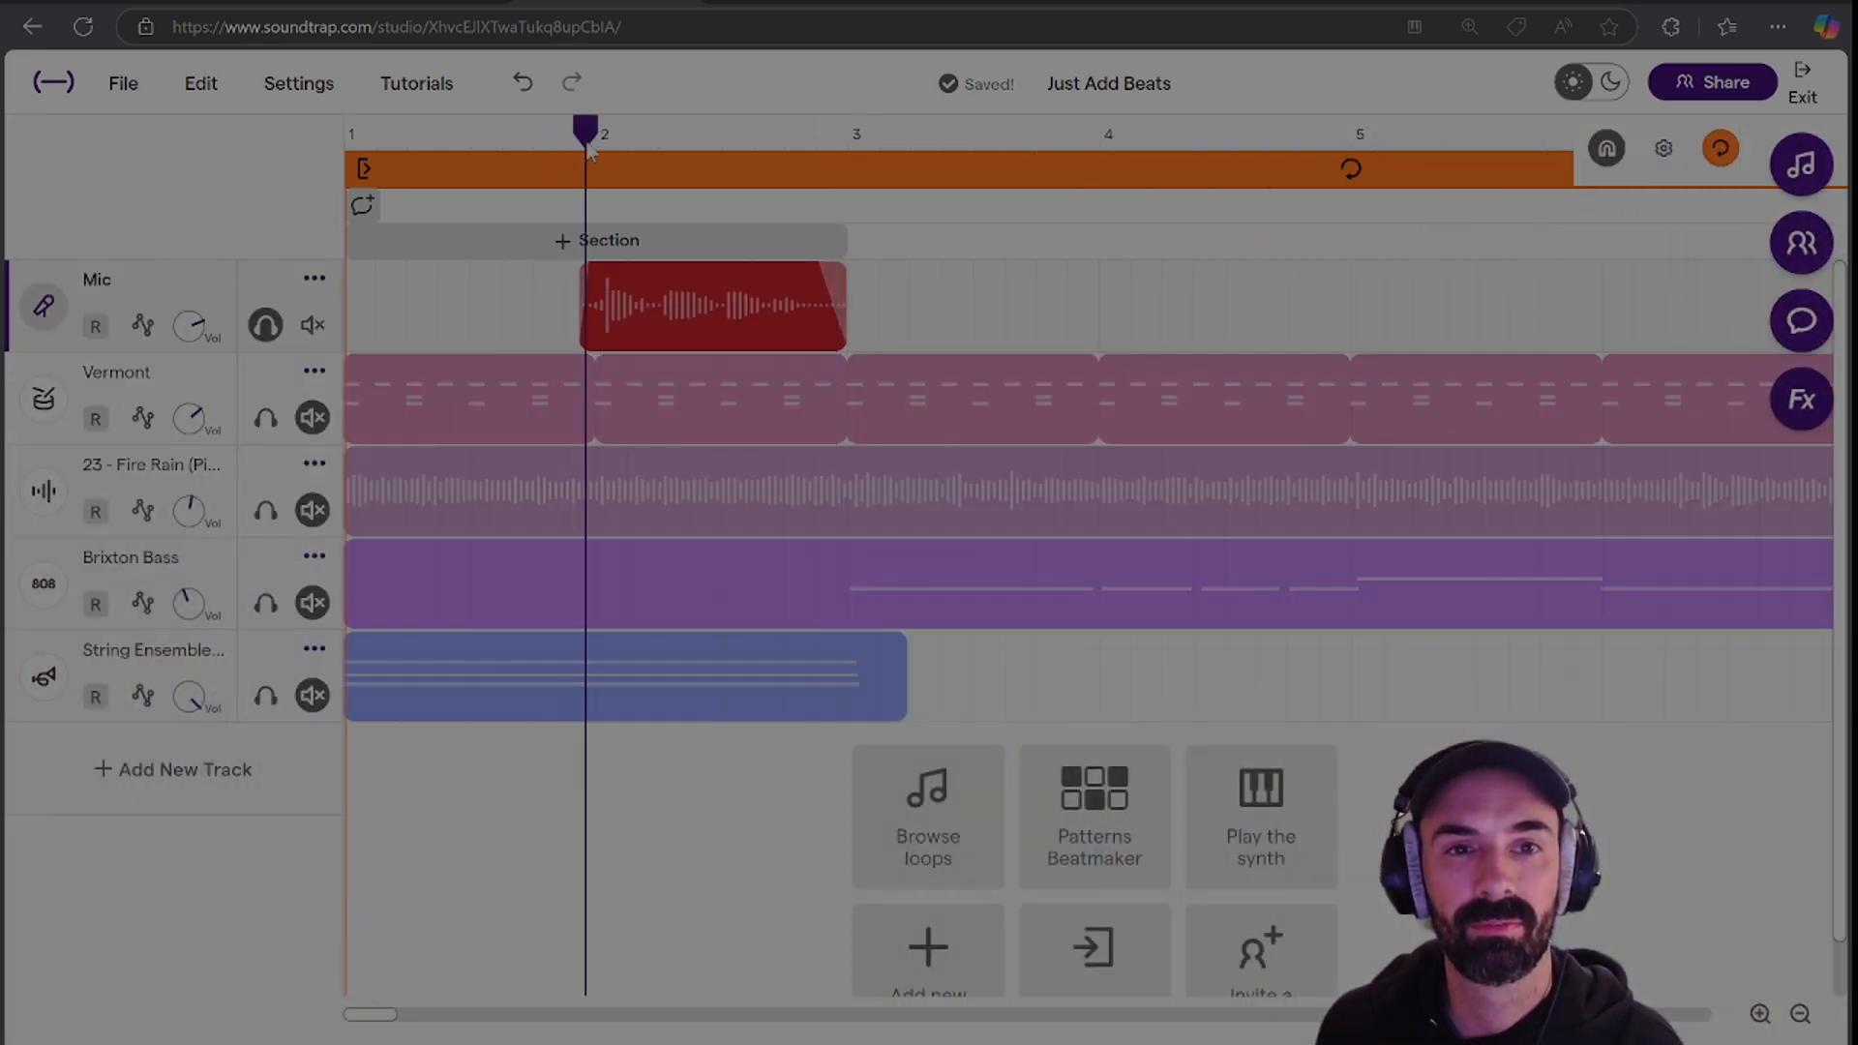
pyautogui.press('space')
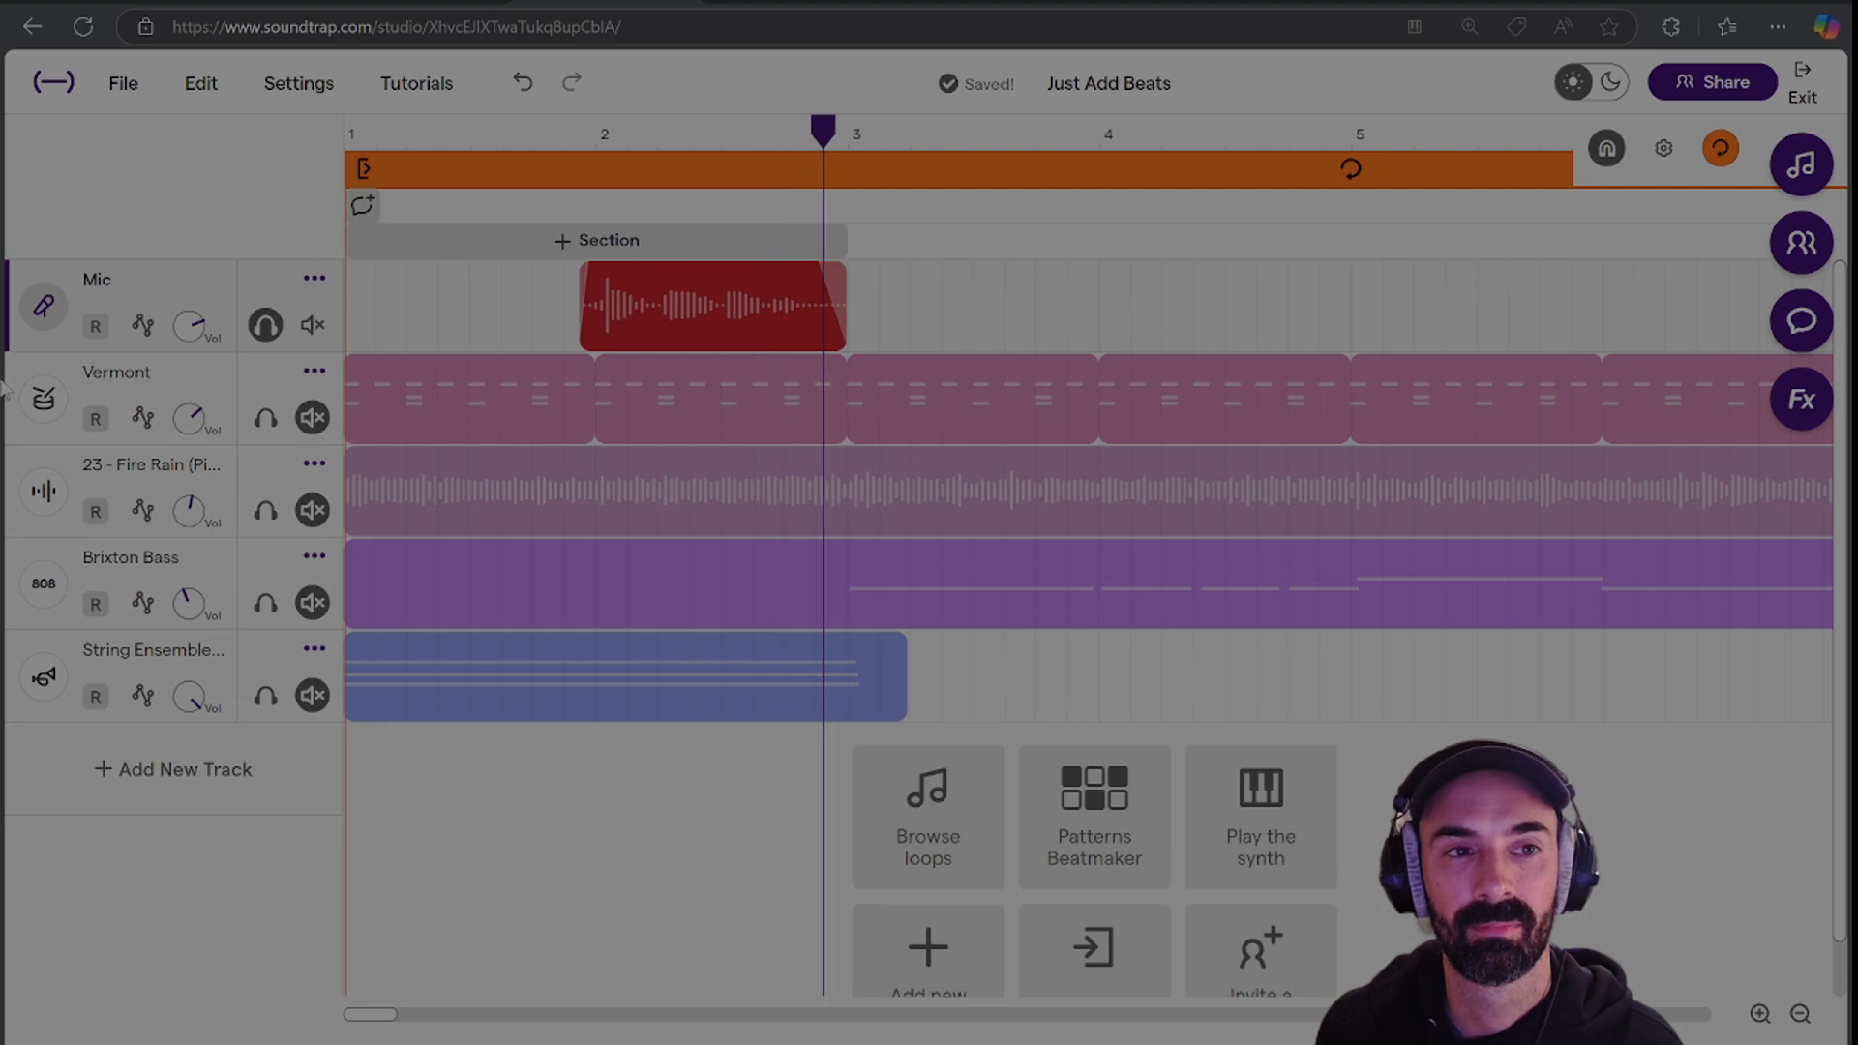
# Compare the Mic region with Classic Dist bypassed and switched back on, playing it from just before bar 2 each time.
pyautogui.click(52, 325)
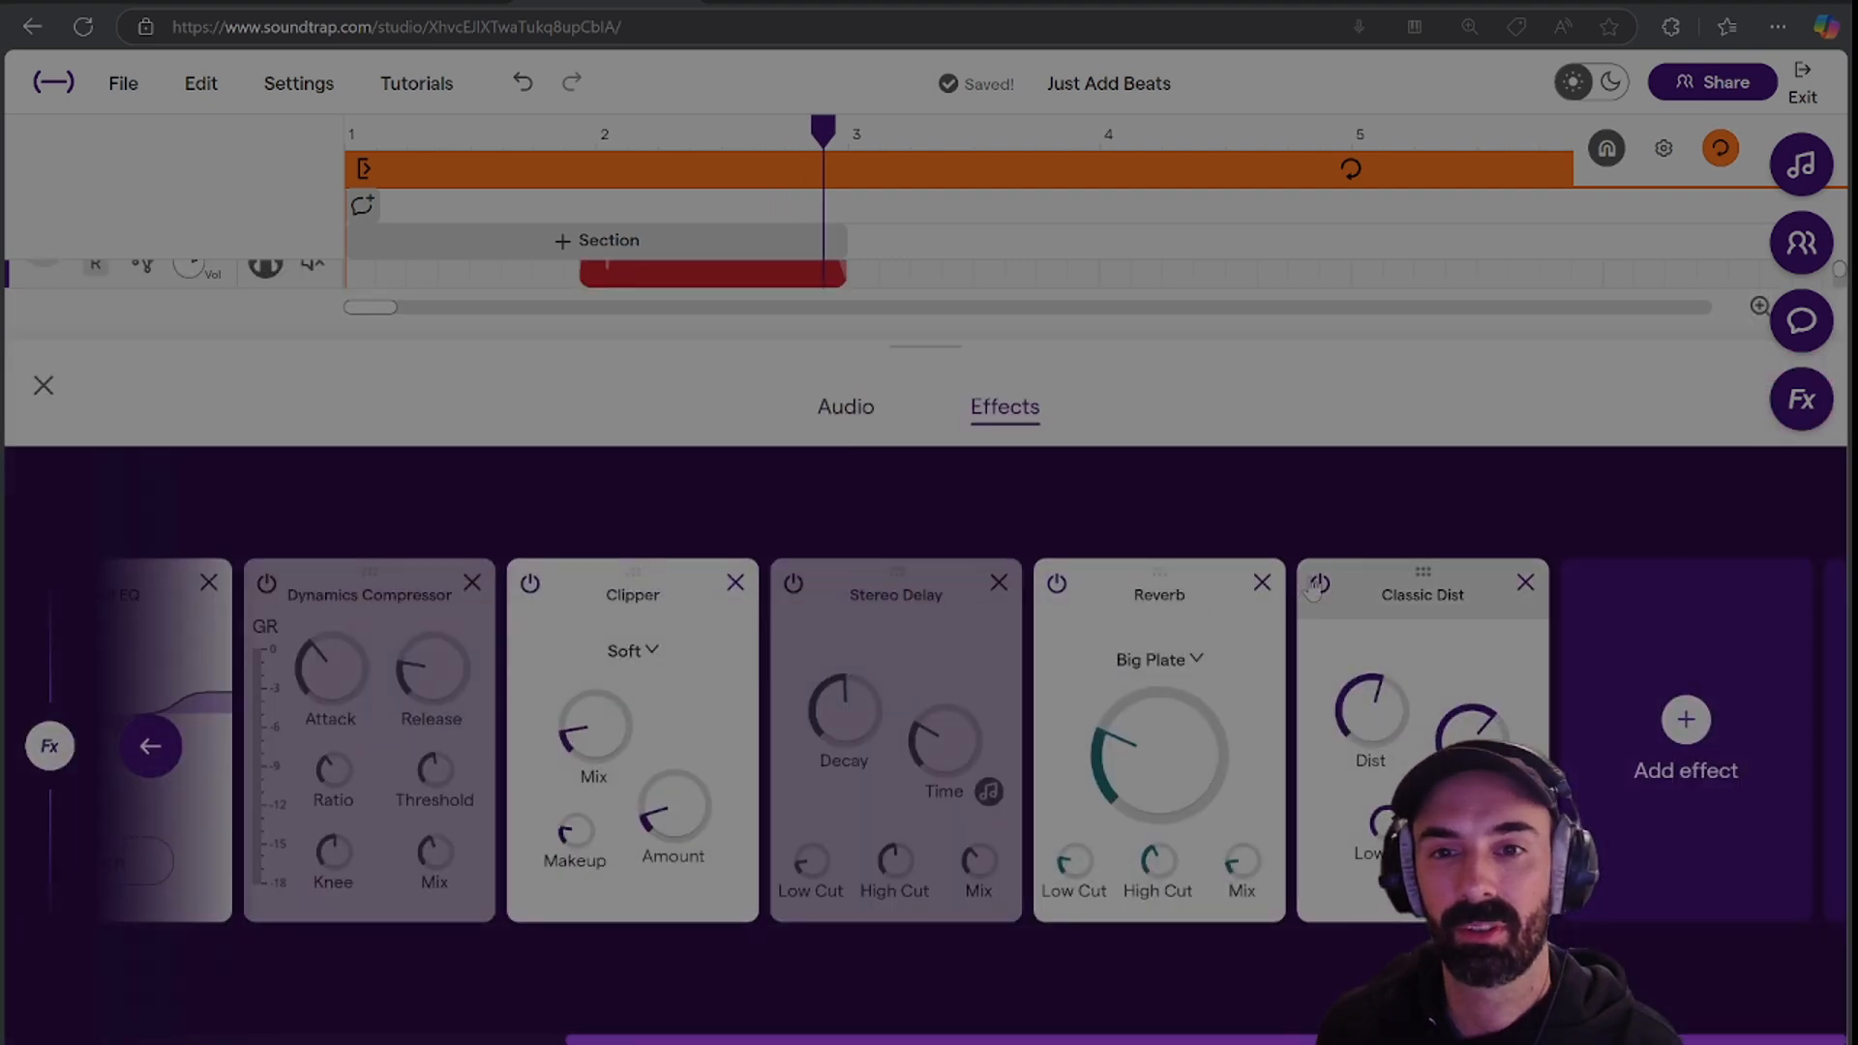
pyautogui.click(1321, 583)
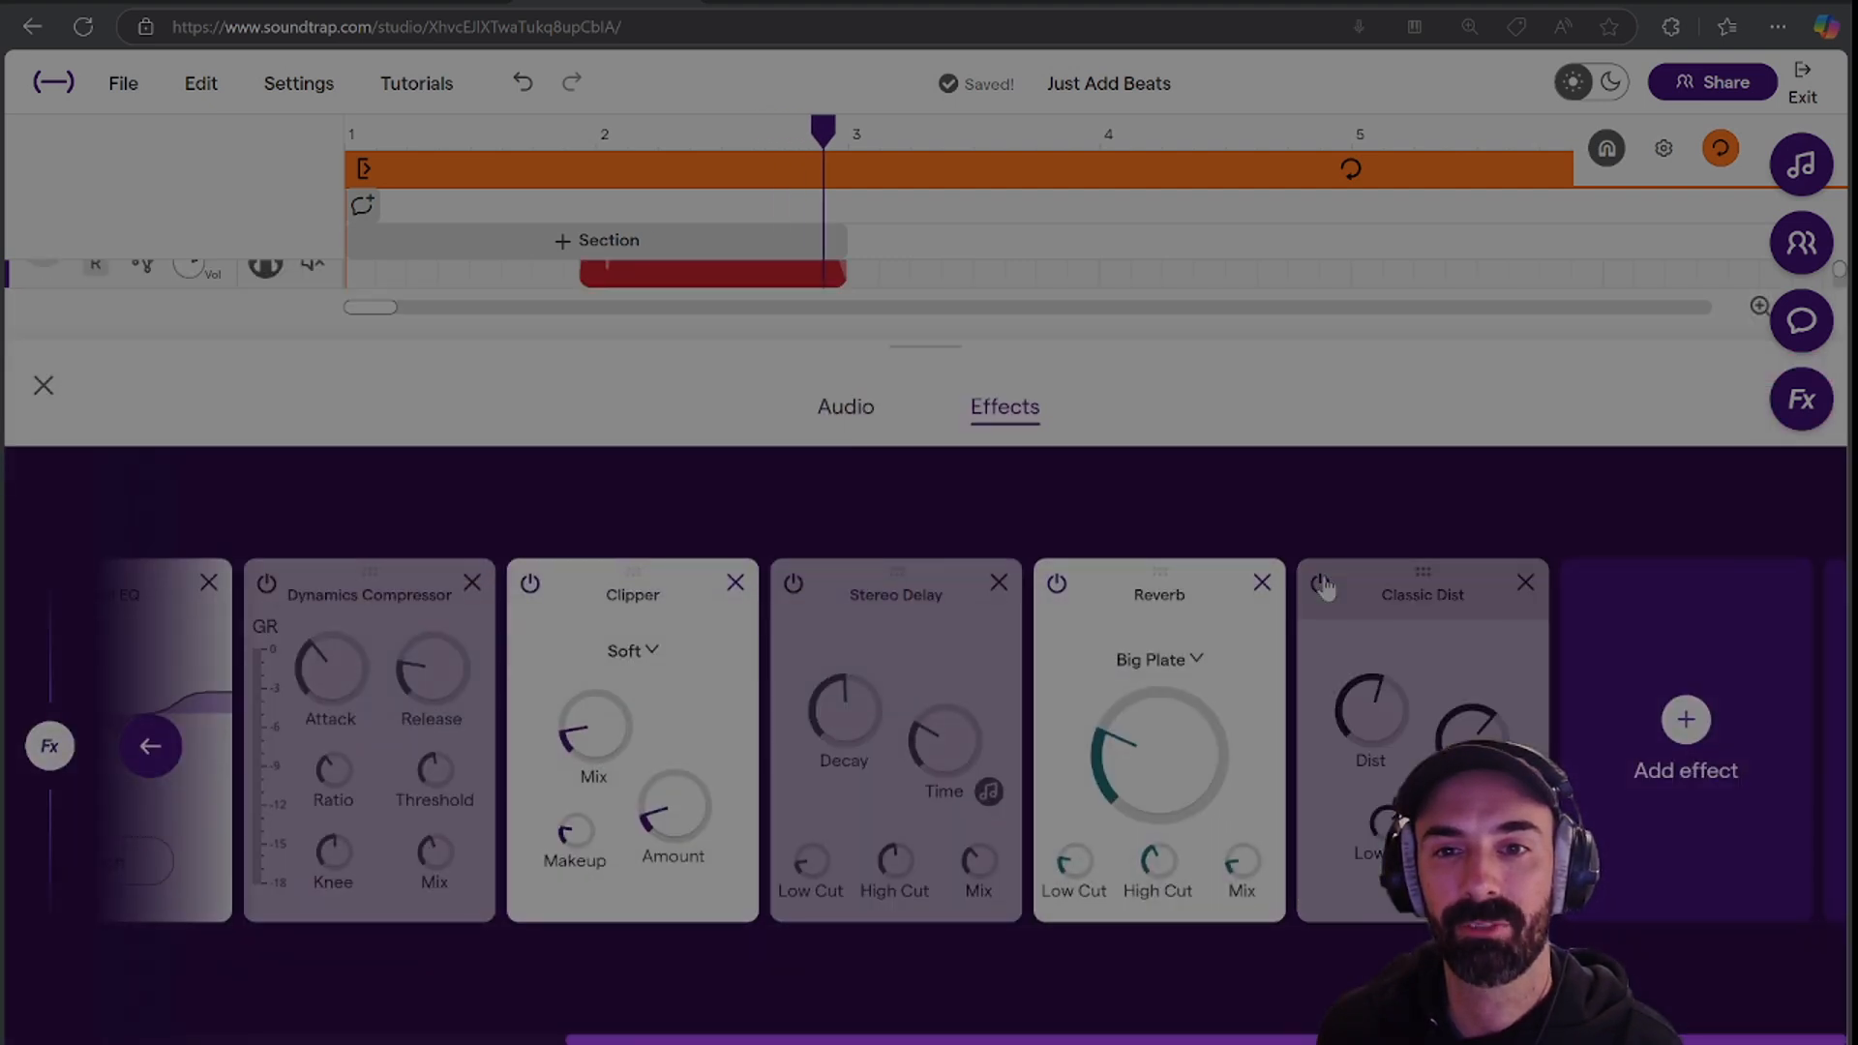
pyautogui.click(537, 147)
pyautogui.press('space')
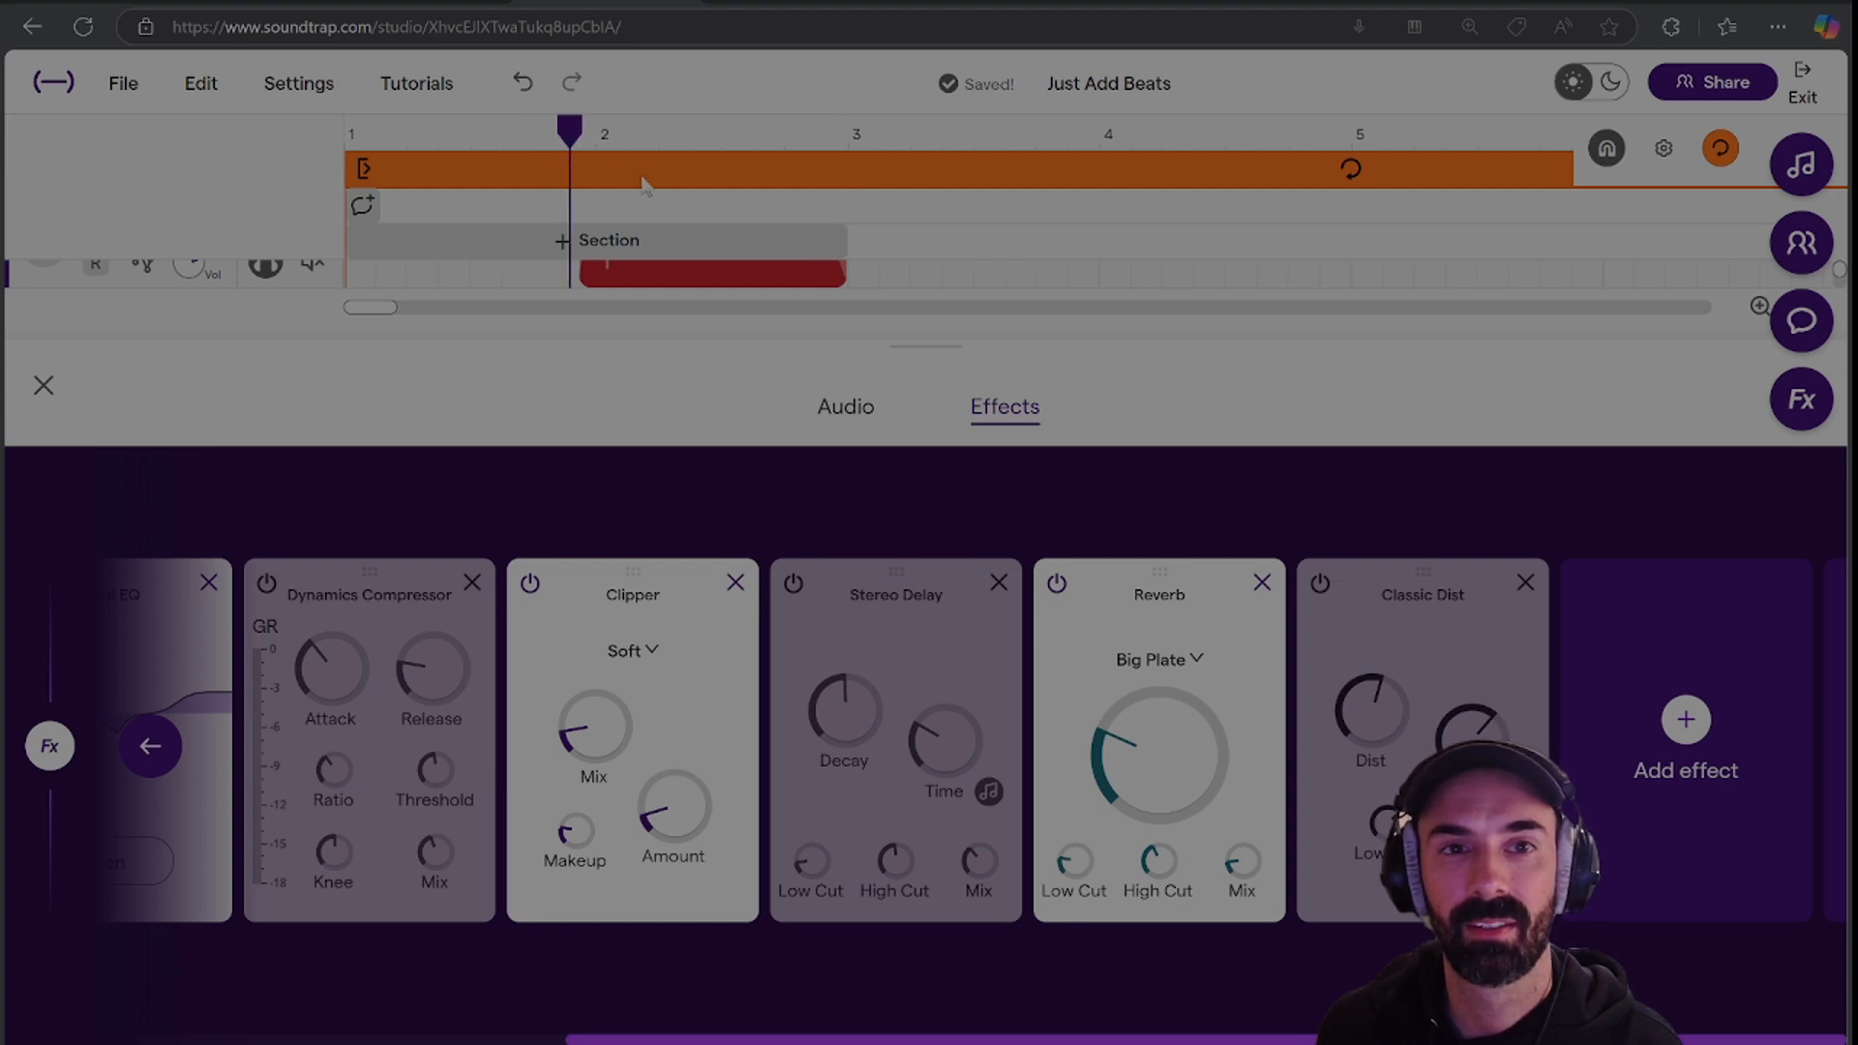
pyautogui.click(1322, 583)
pyautogui.click(564, 135)
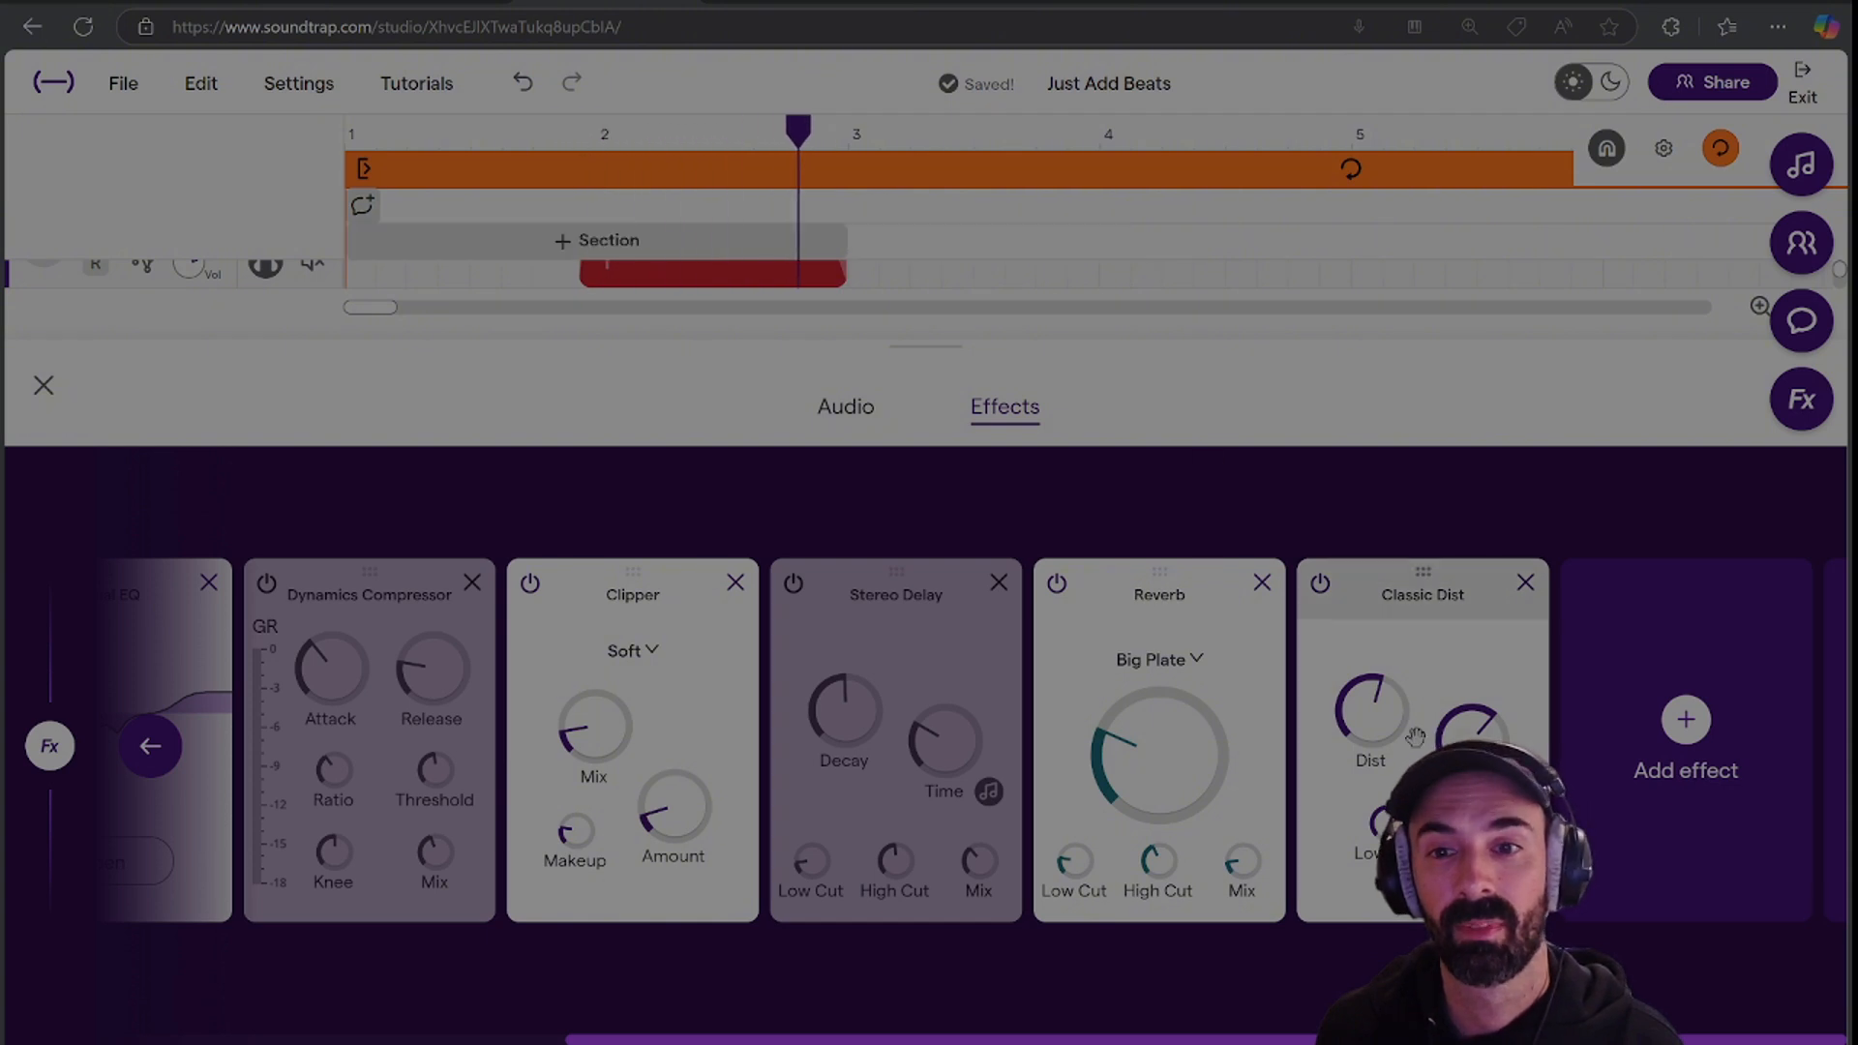
# Lower the Dist amount of the Mic track's Classic Dist effect and play the region again.
pyautogui.moveTo(1377, 706); pyautogui.dragTo(1349, 748)
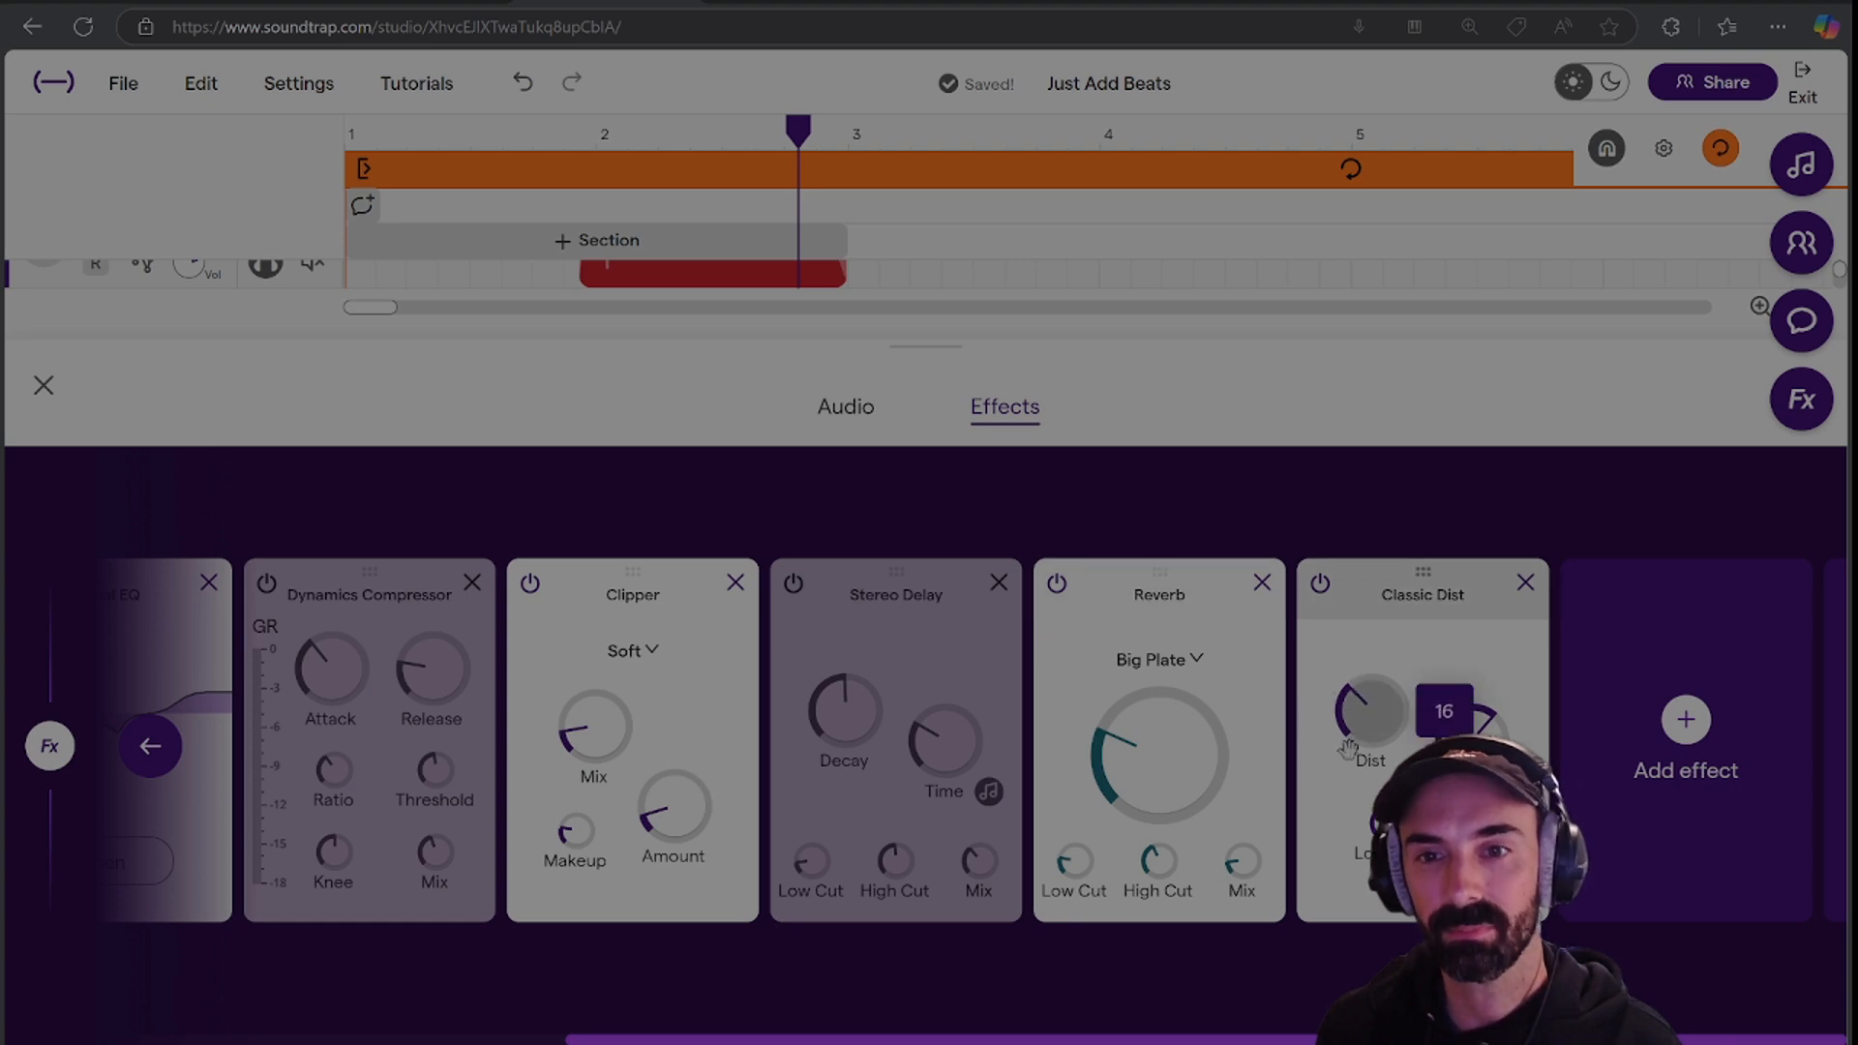
pyautogui.moveTo(1350, 850); pyautogui.dragTo(1350, 847)
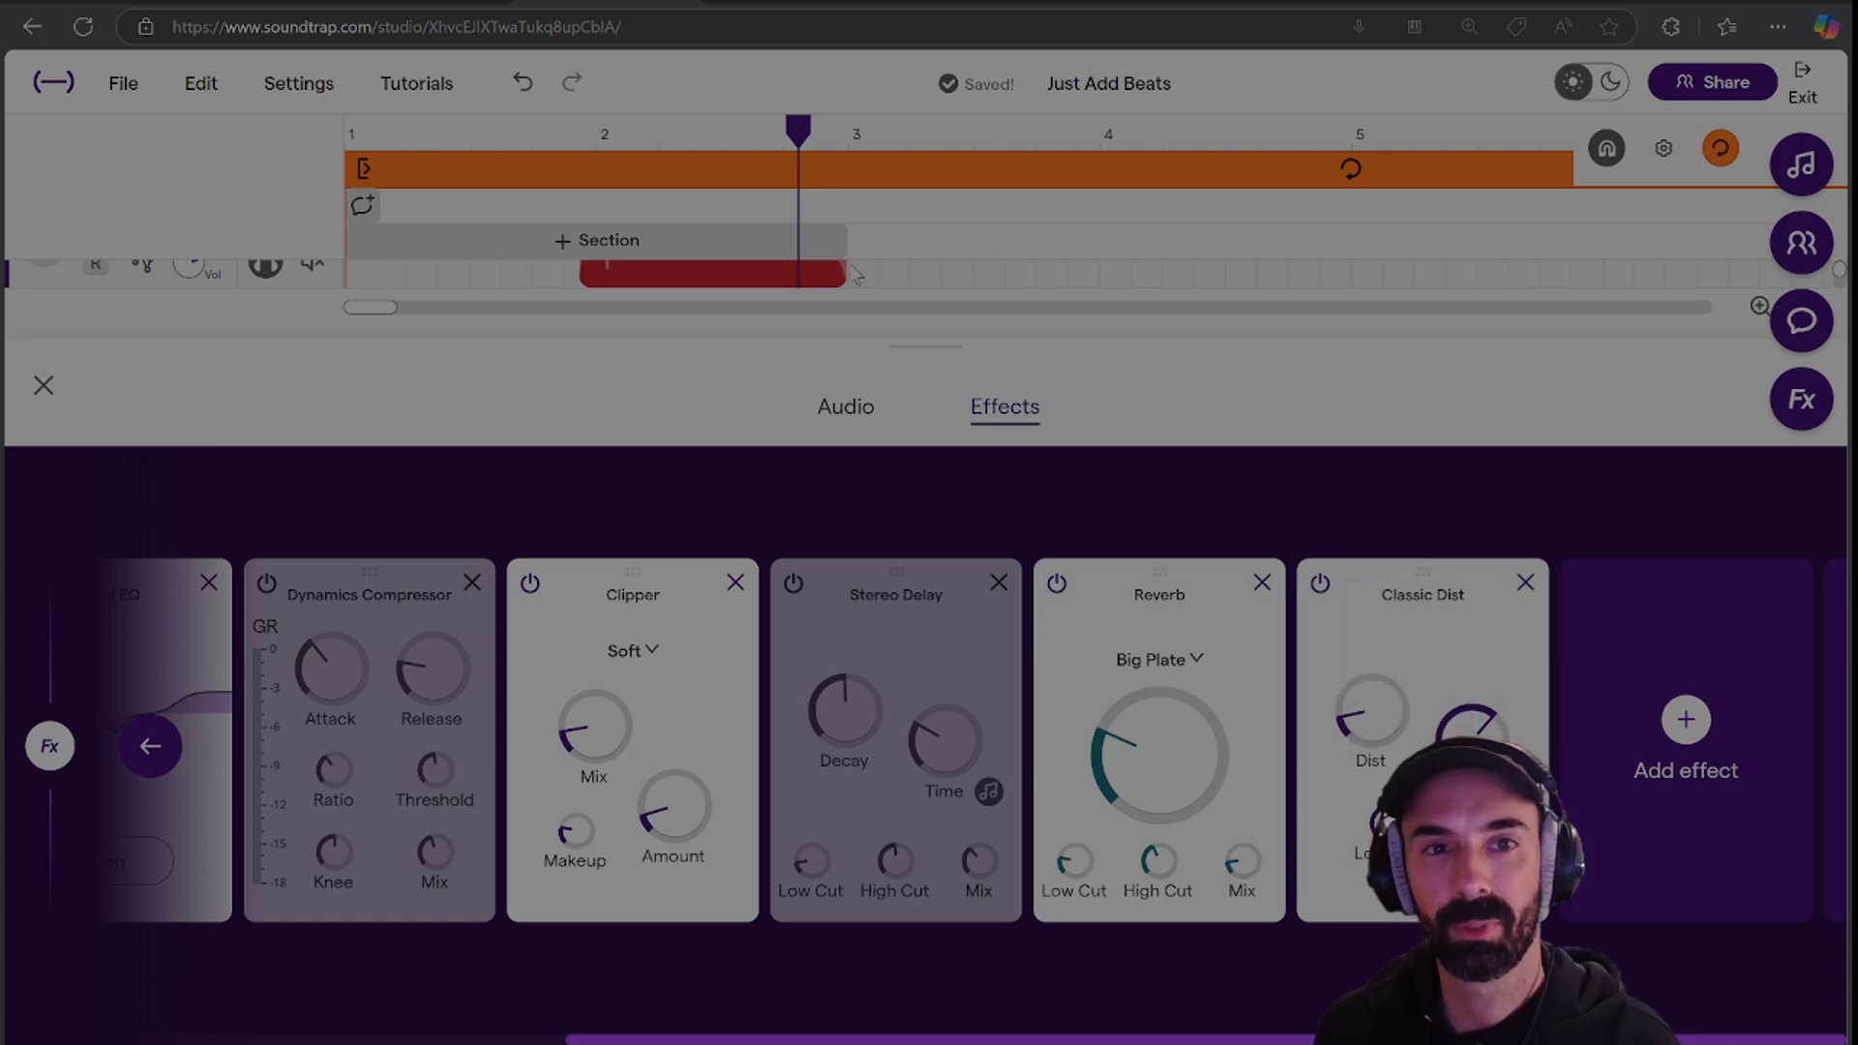
pyautogui.click(523, 137)
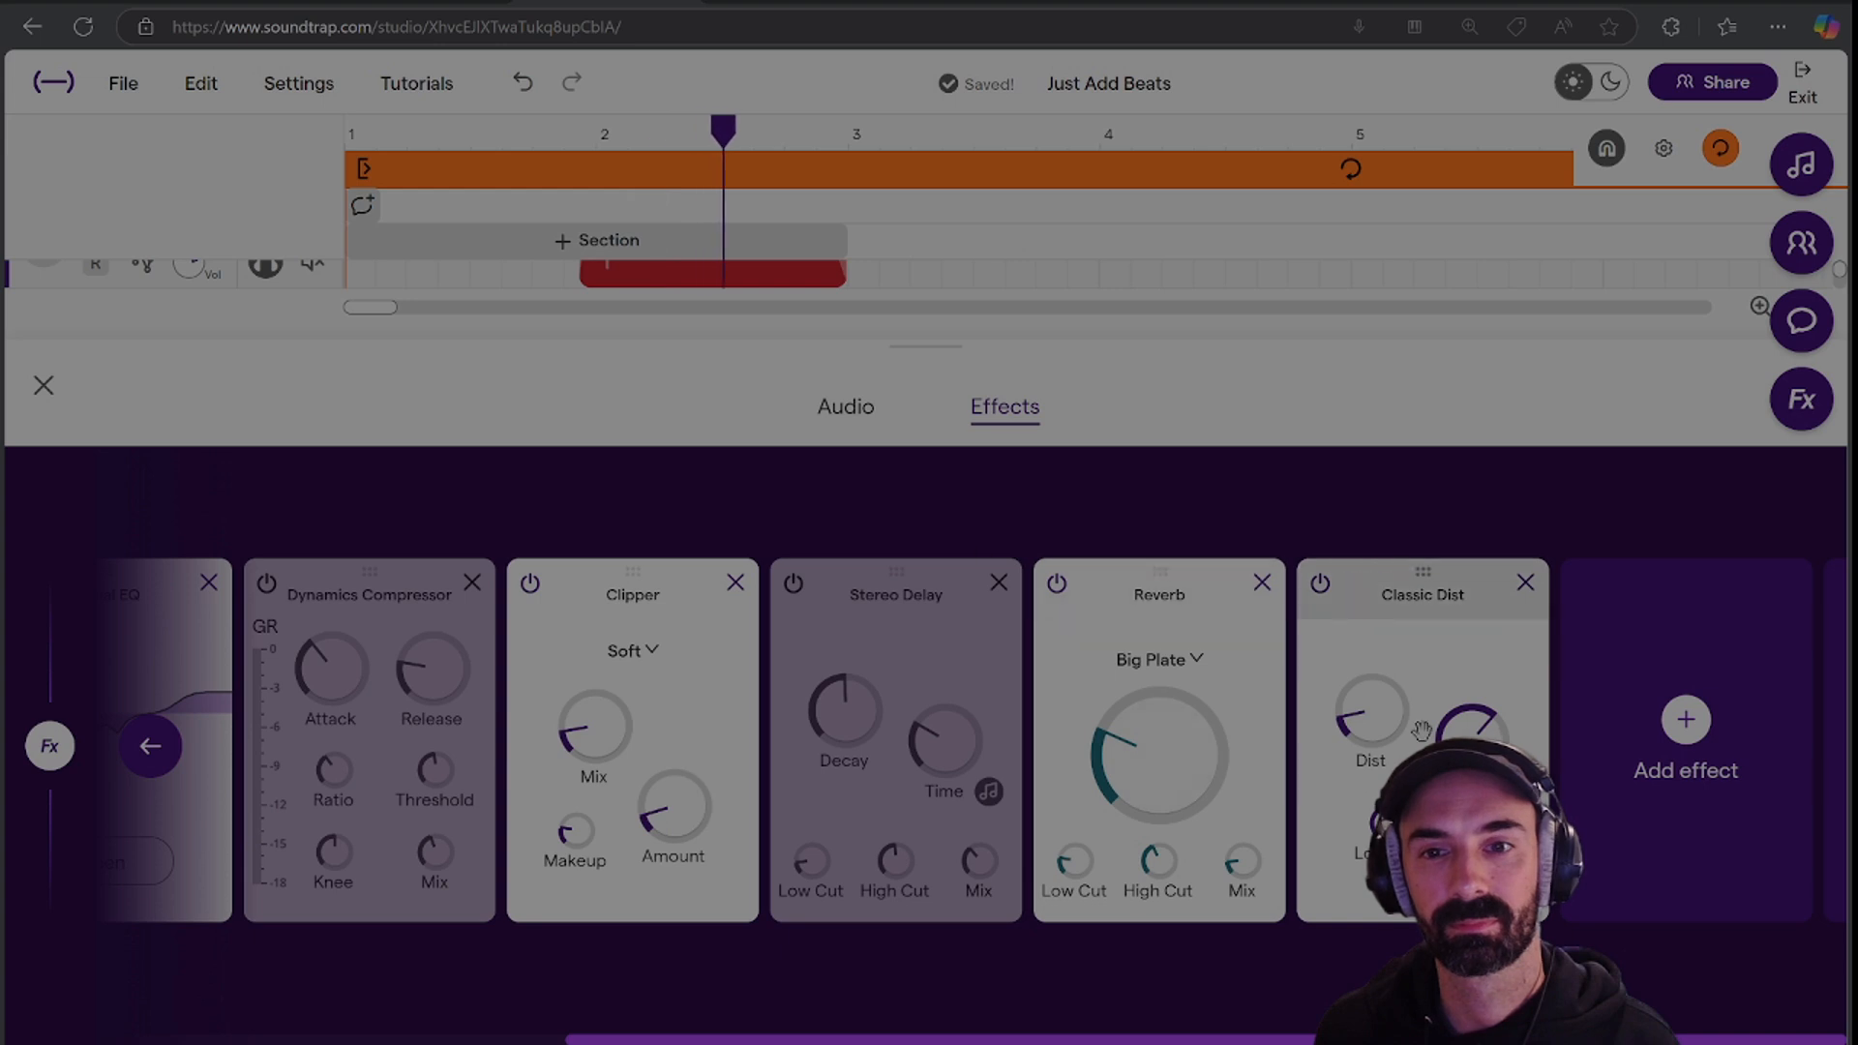
# Raise the Dist amount of the Mic track's Classic Dist effect to 48 and replay the region.
pyautogui.moveTo(1420, 729); pyautogui.dragTo(1420, 667)
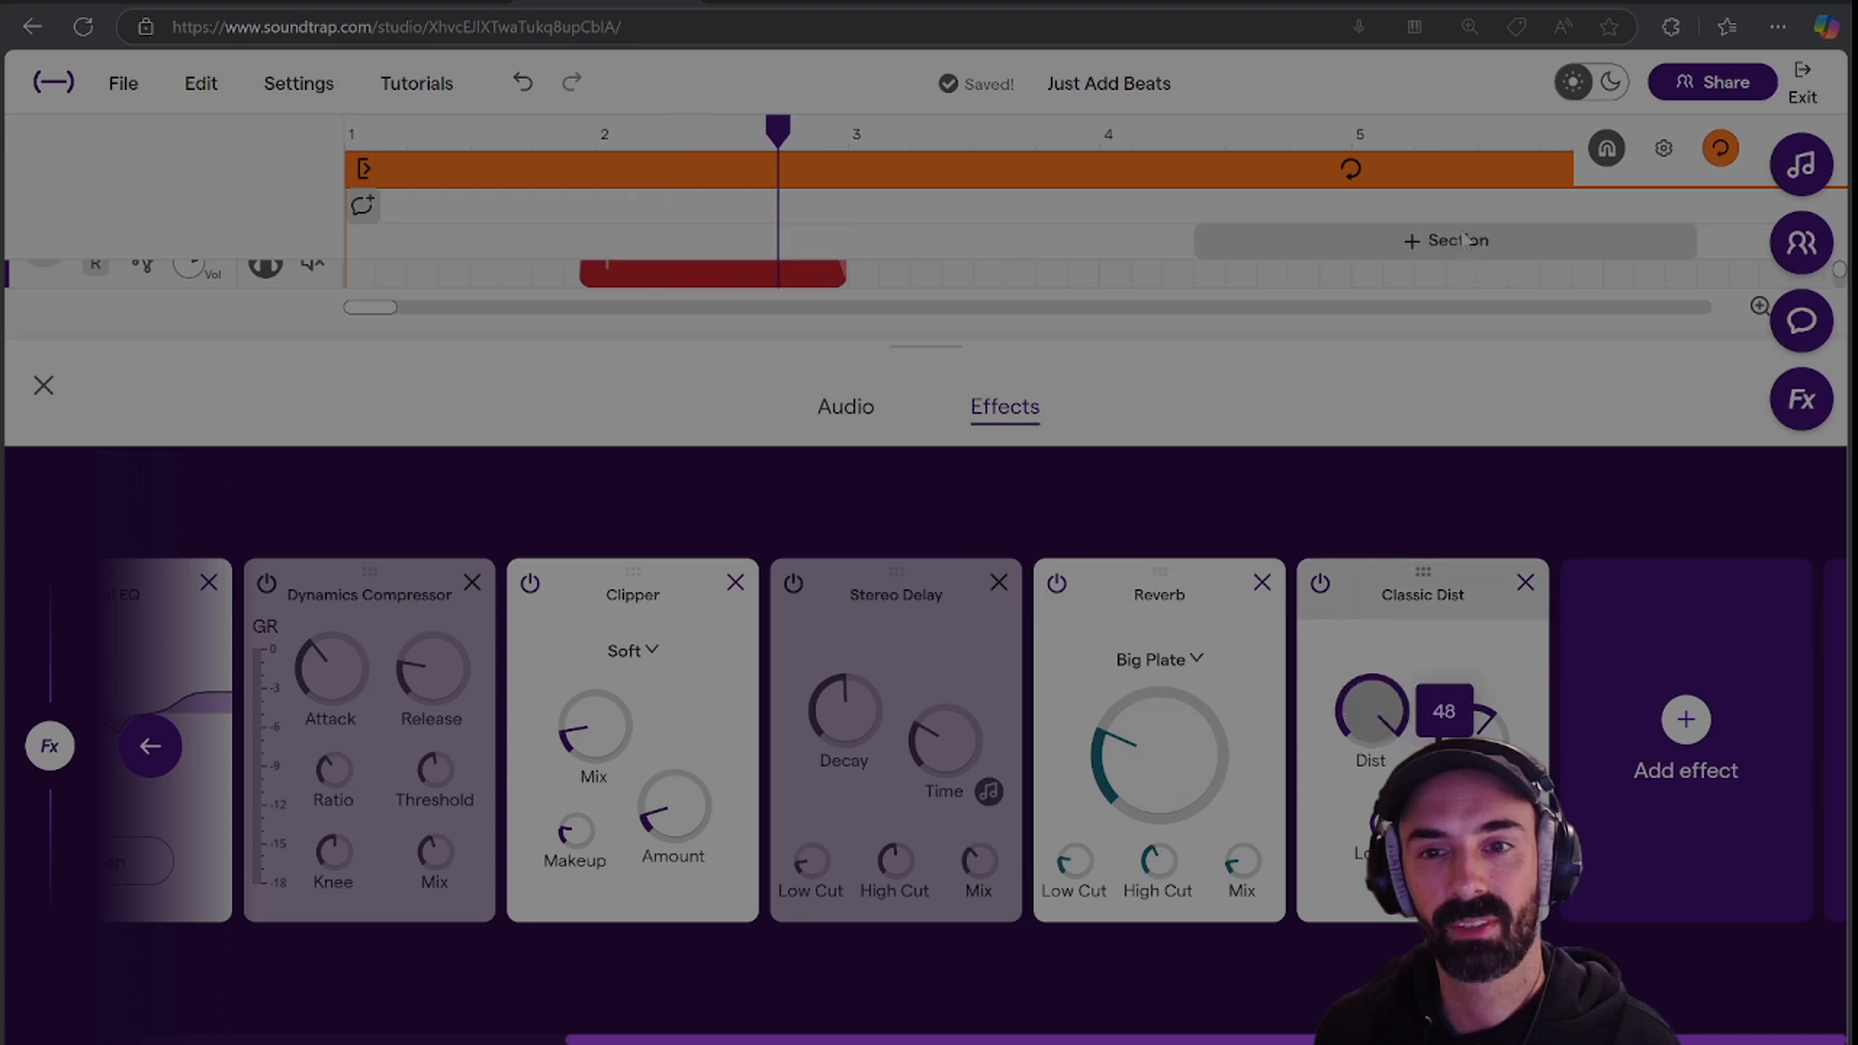
pyautogui.click(594, 147)
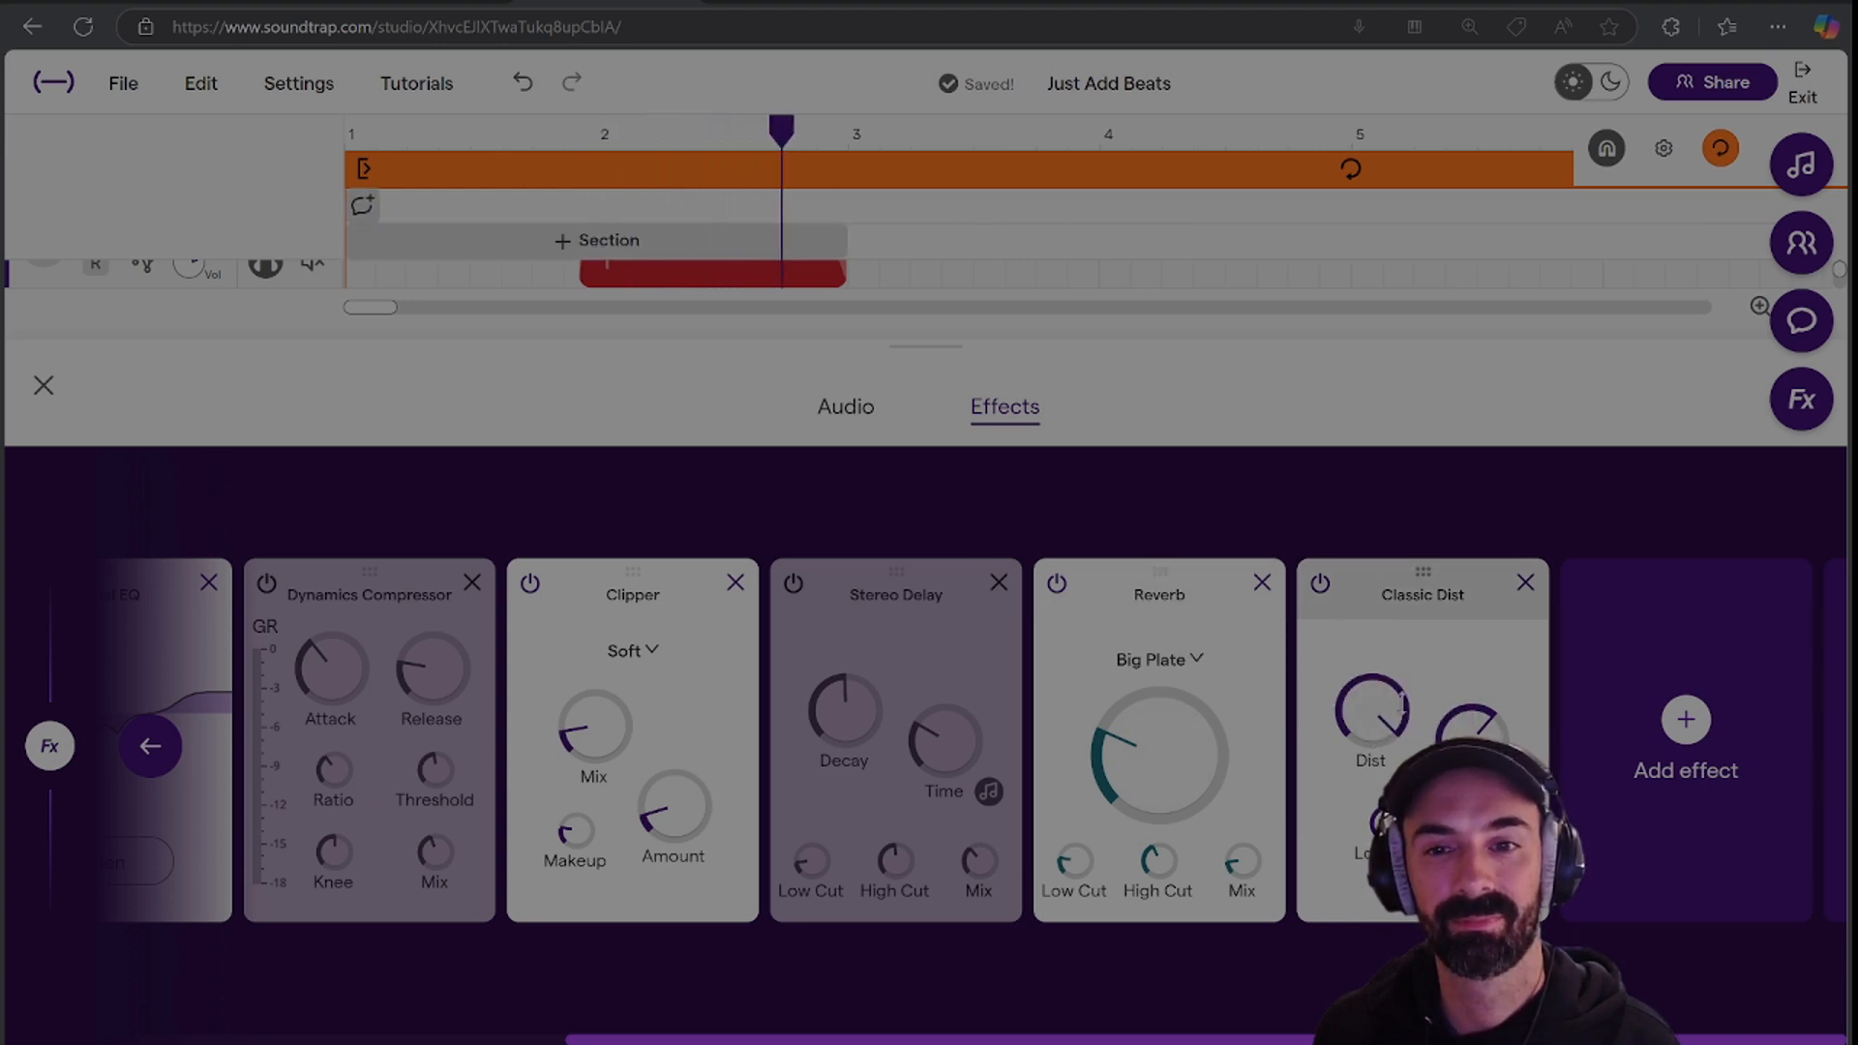
# Lower the Dist amount of the Mic track's Classic Dist, raise its Tone to maximum and play the region.
pyautogui.moveTo(1401, 701); pyautogui.dragTo(1372, 764)
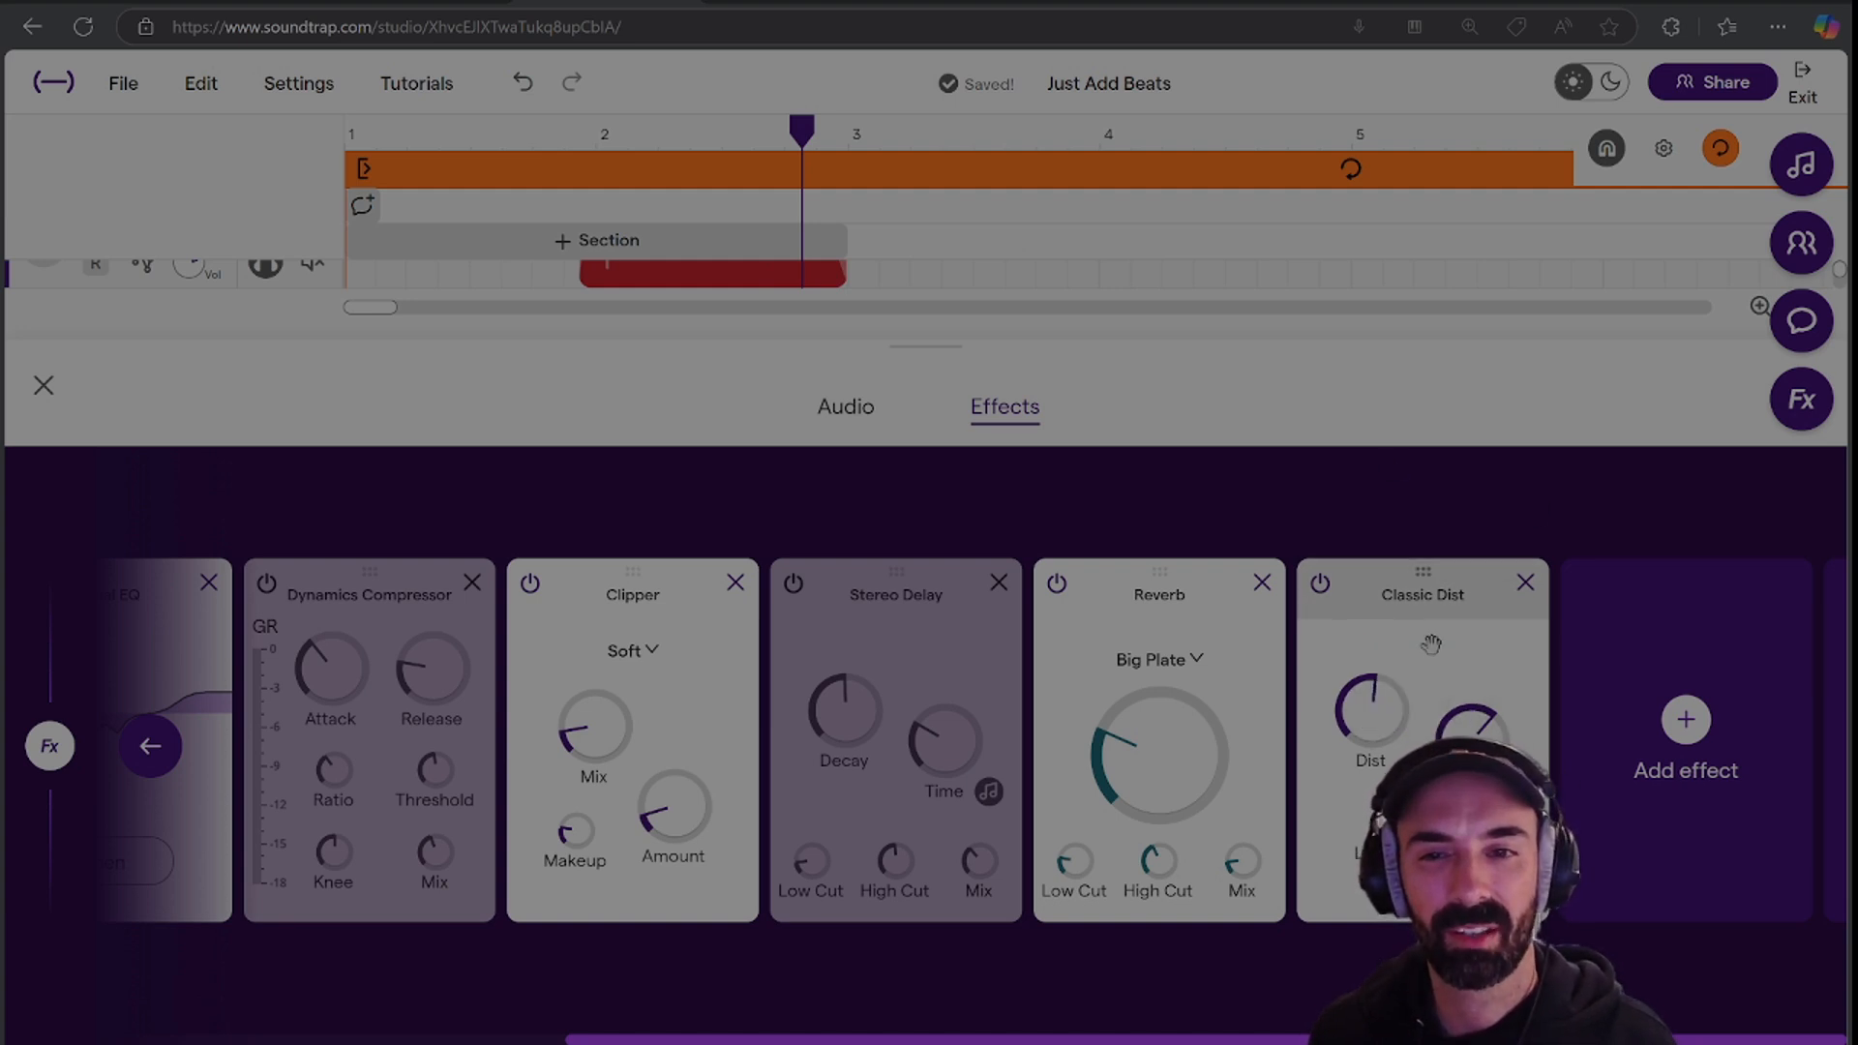
pyautogui.click(564, 145)
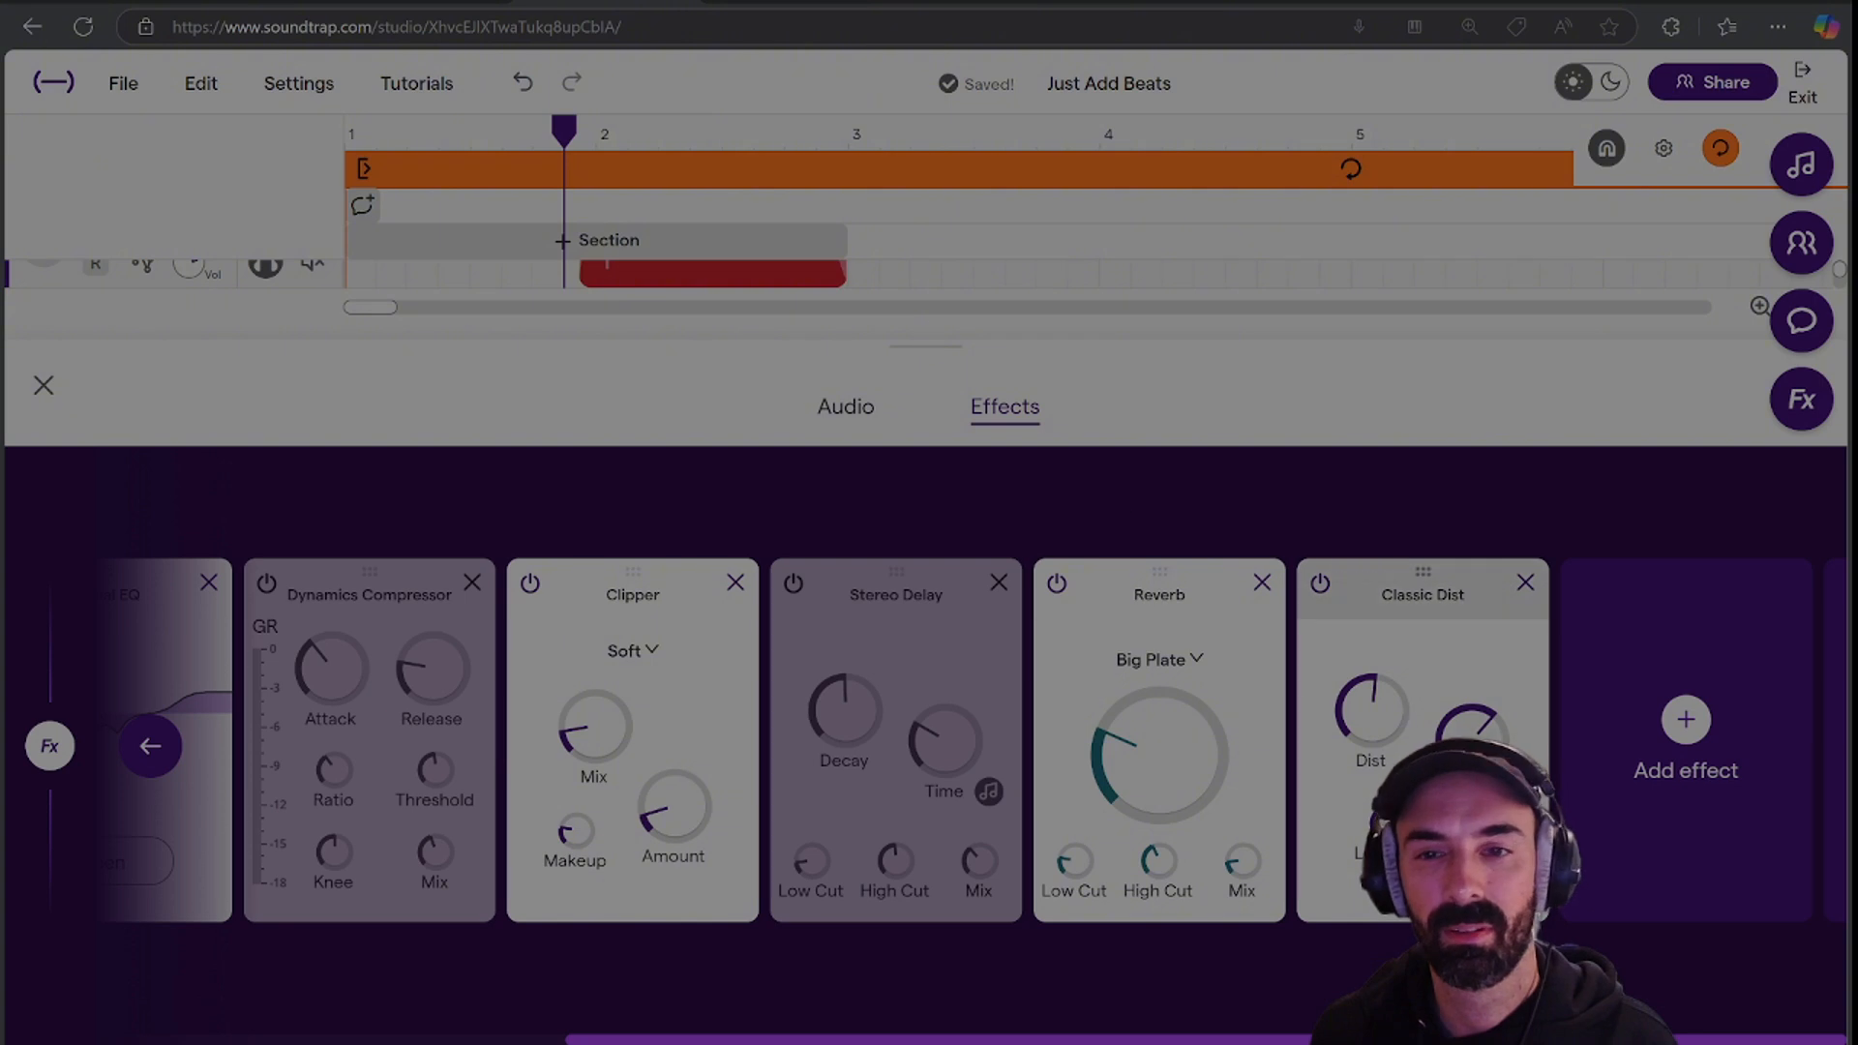
pyautogui.moveTo(1472, 741); pyautogui.dragTo(1467, 216)
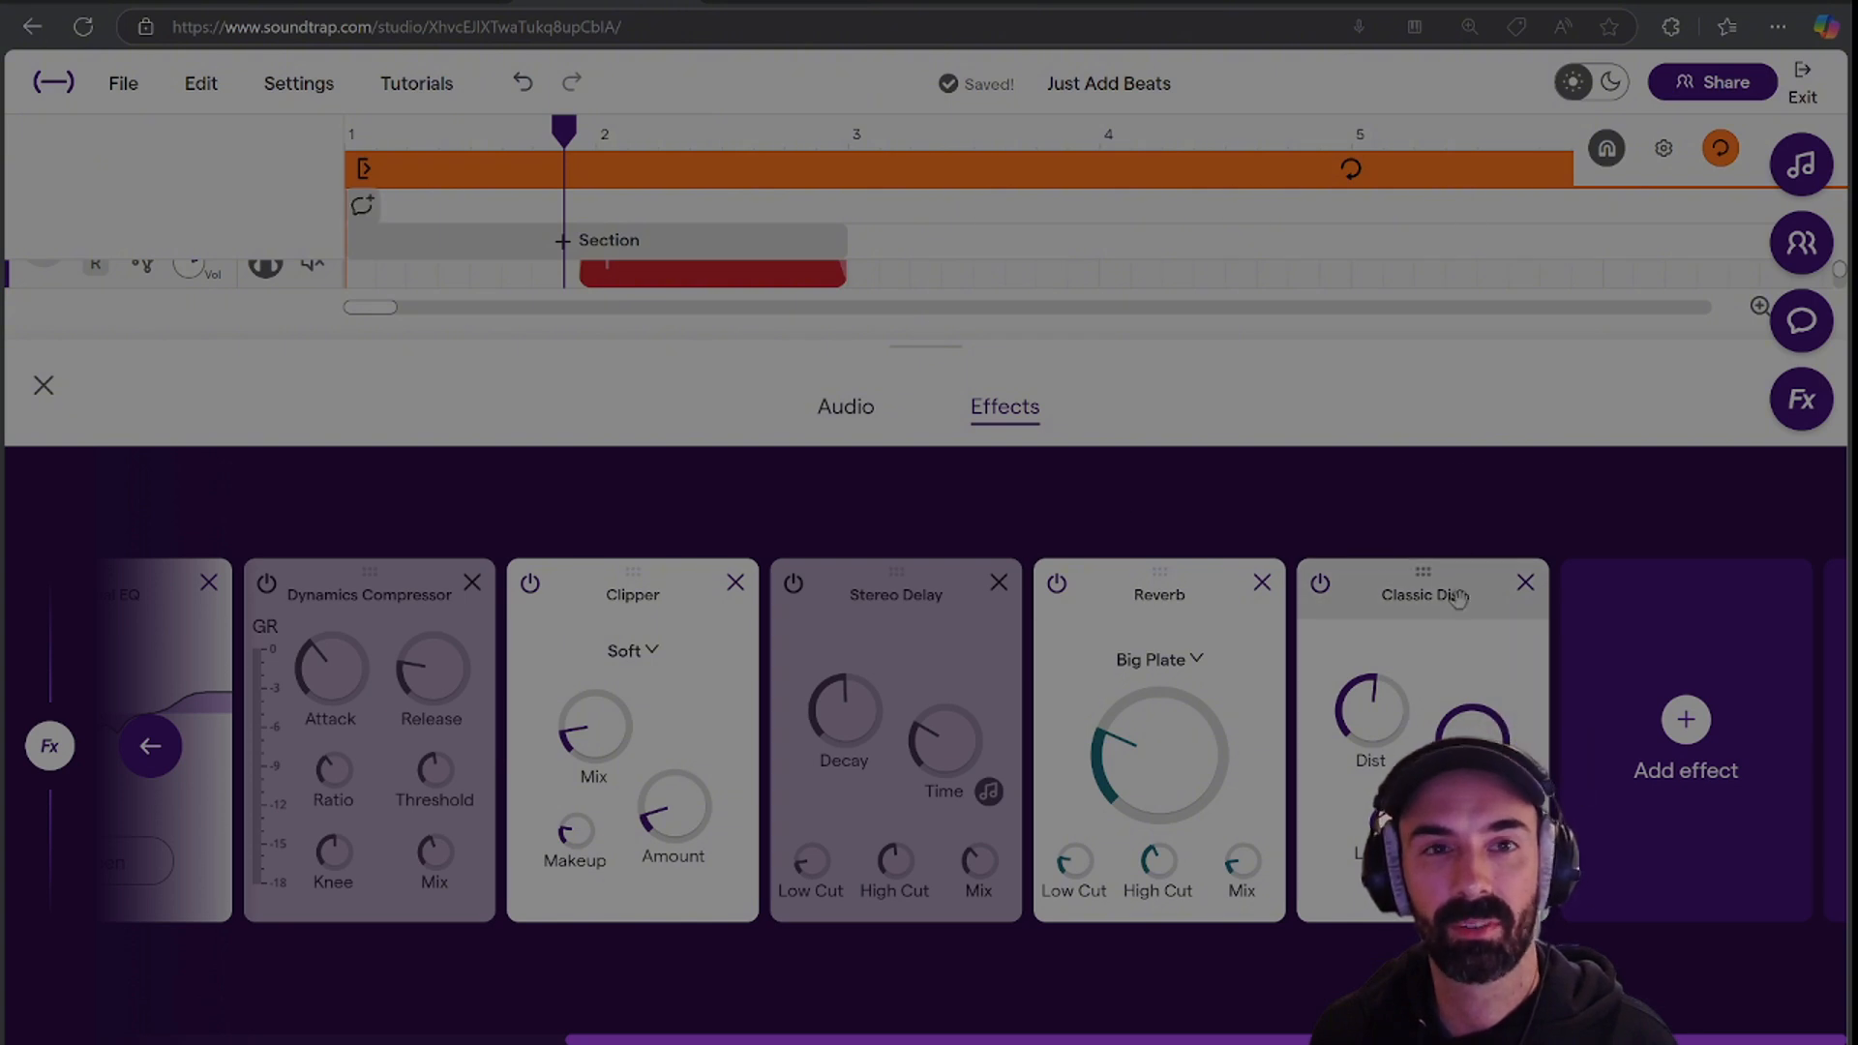
pyautogui.press('space')
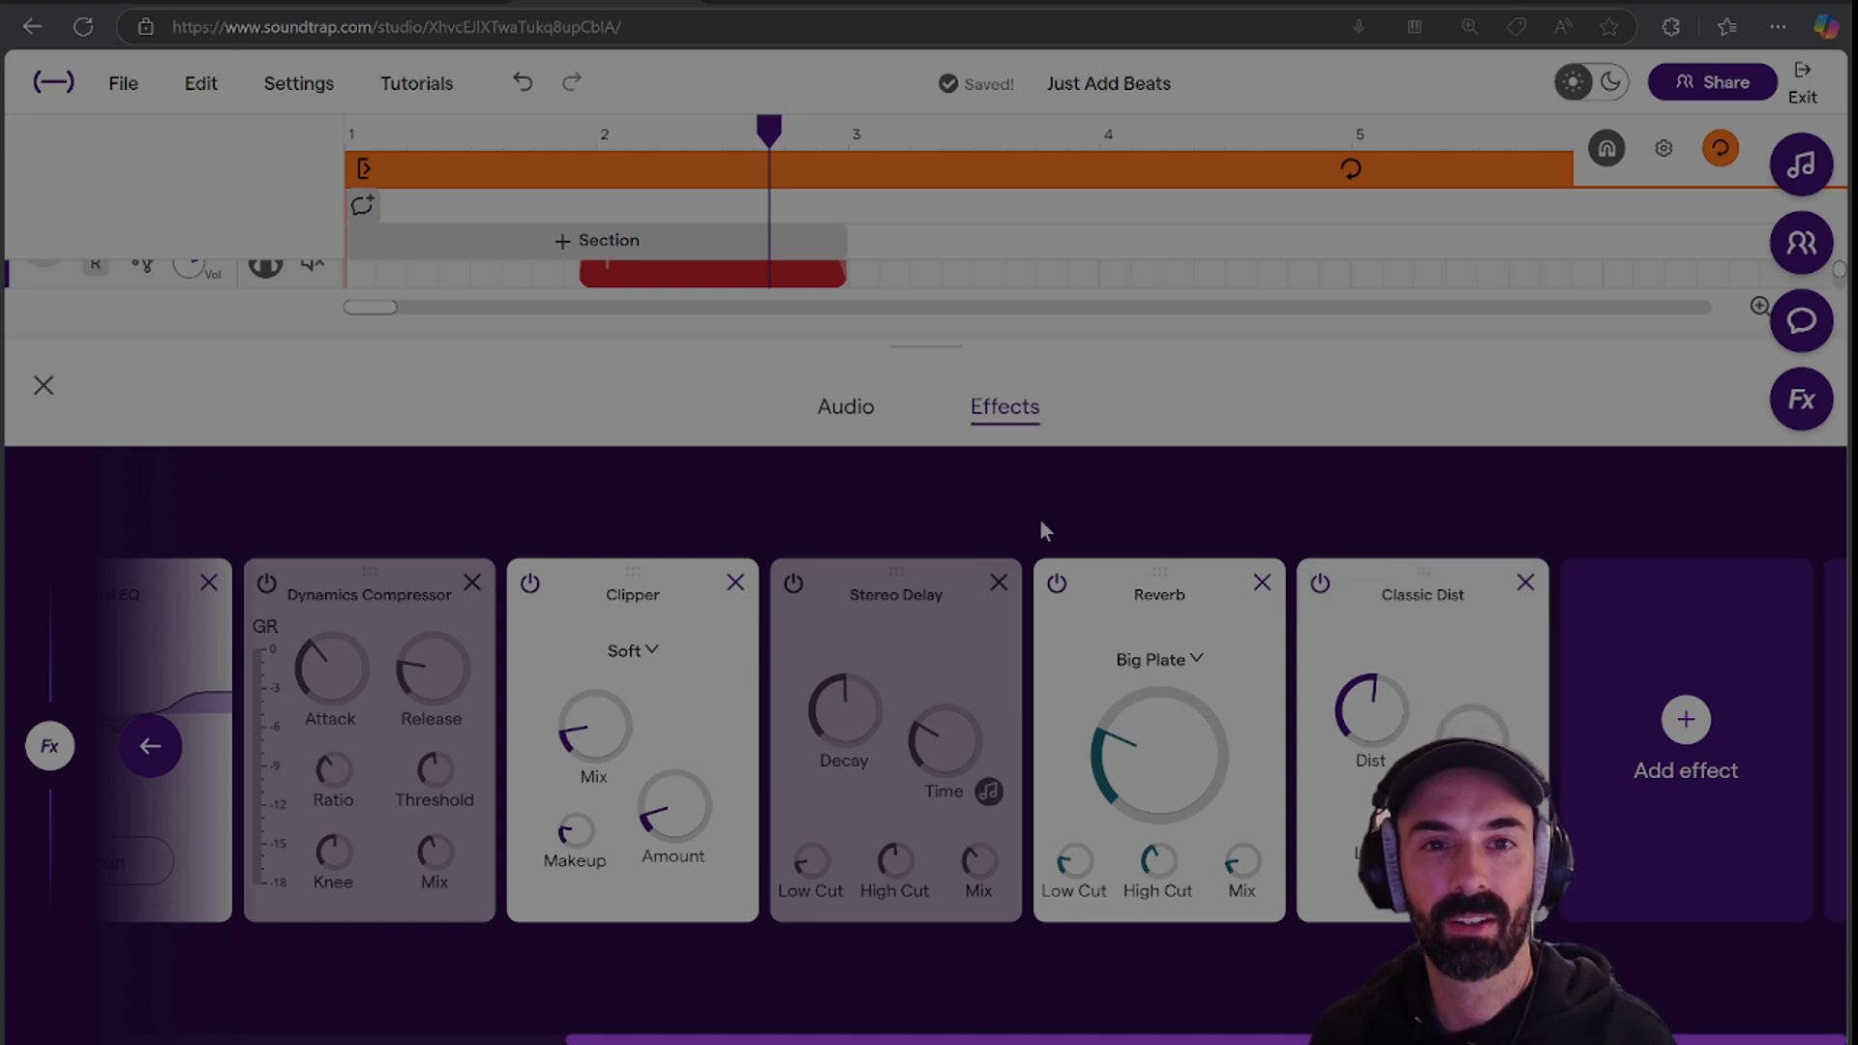
# Replay the Mic region from just before bar 2 to audition other Classic Dist Tone settings.
pyautogui.click(566, 131)
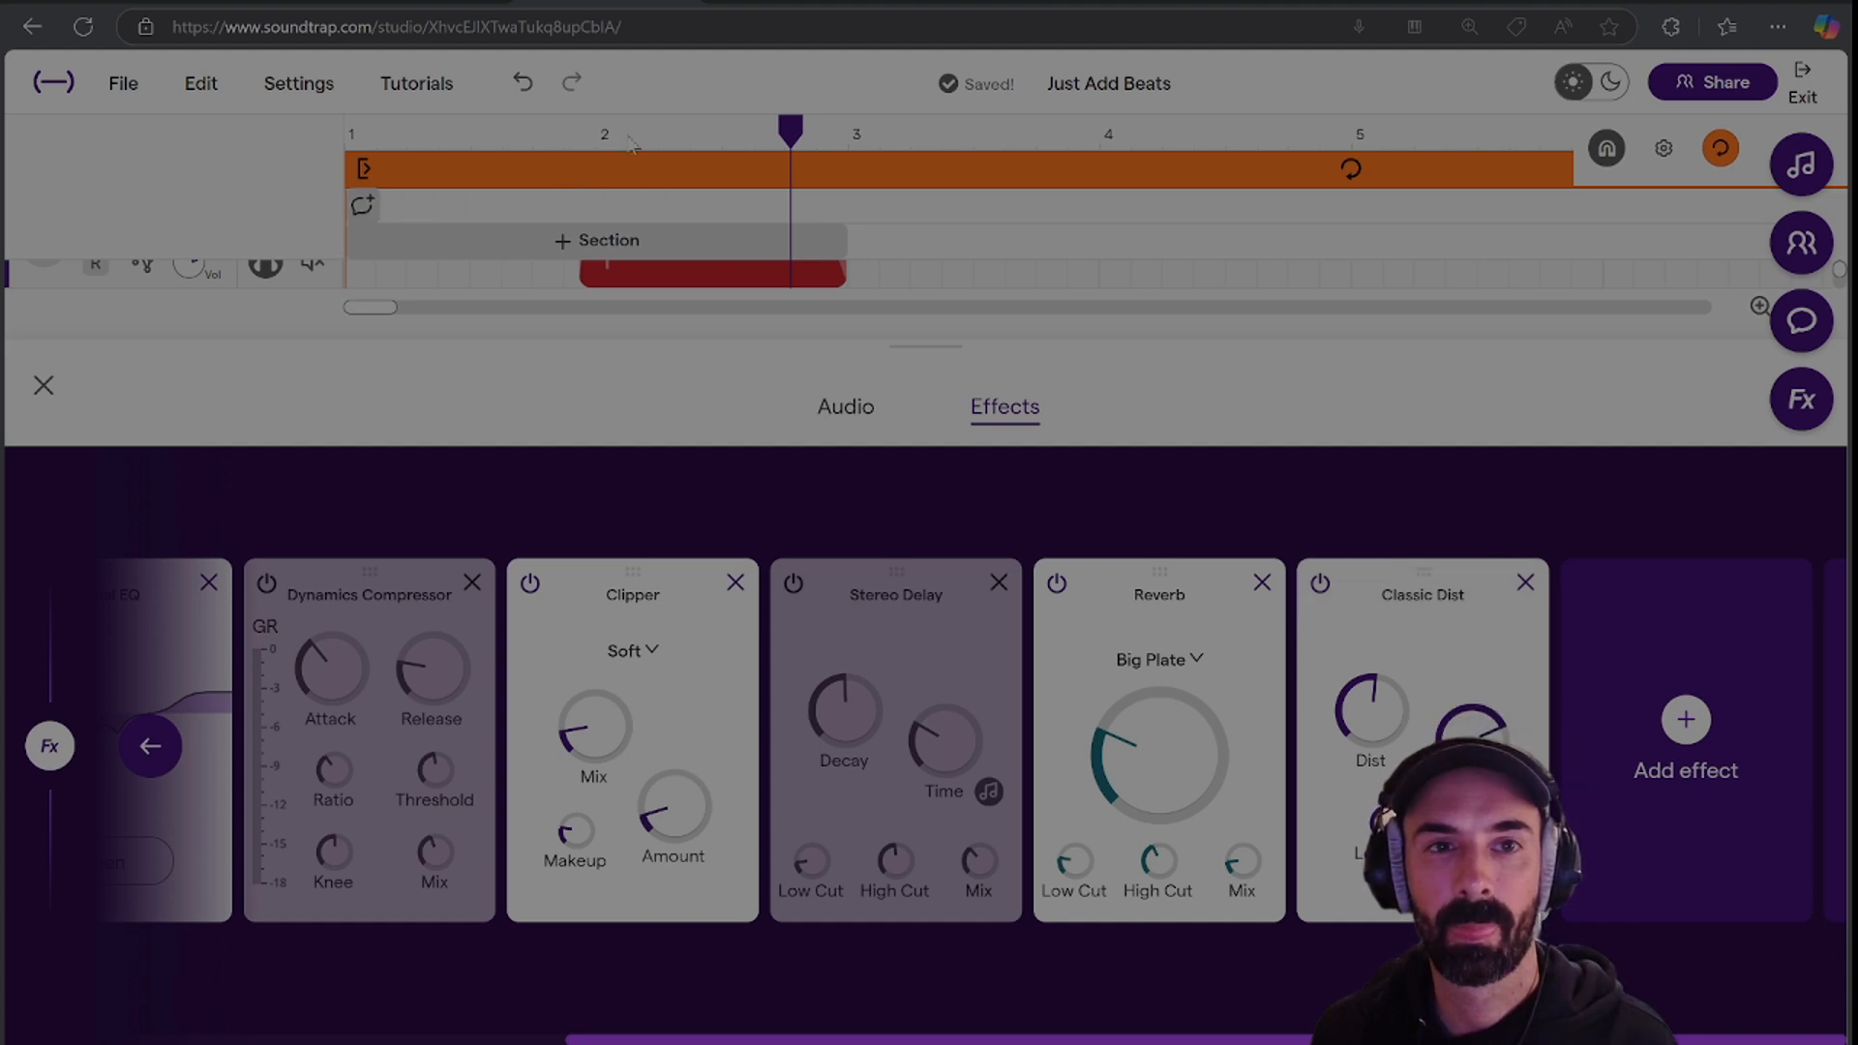
pyautogui.click(597, 134)
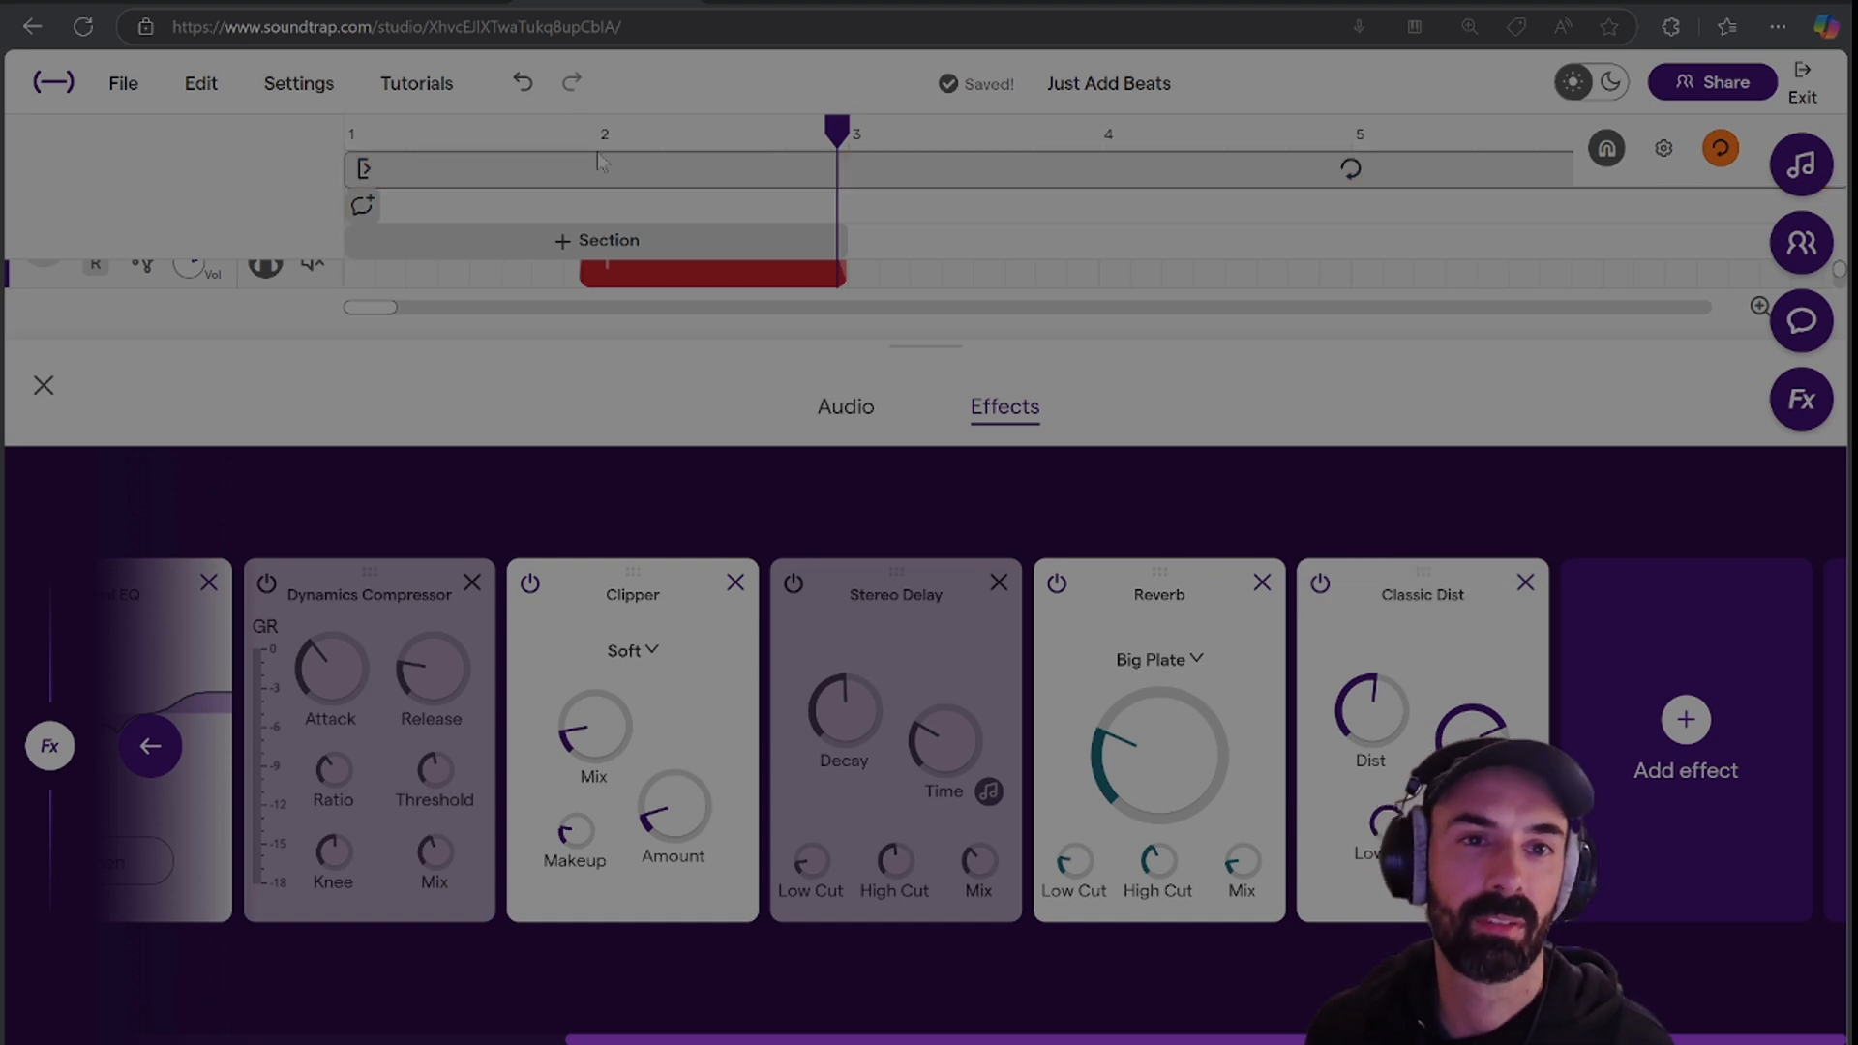
pyautogui.click(566, 169)
pyautogui.press('space')
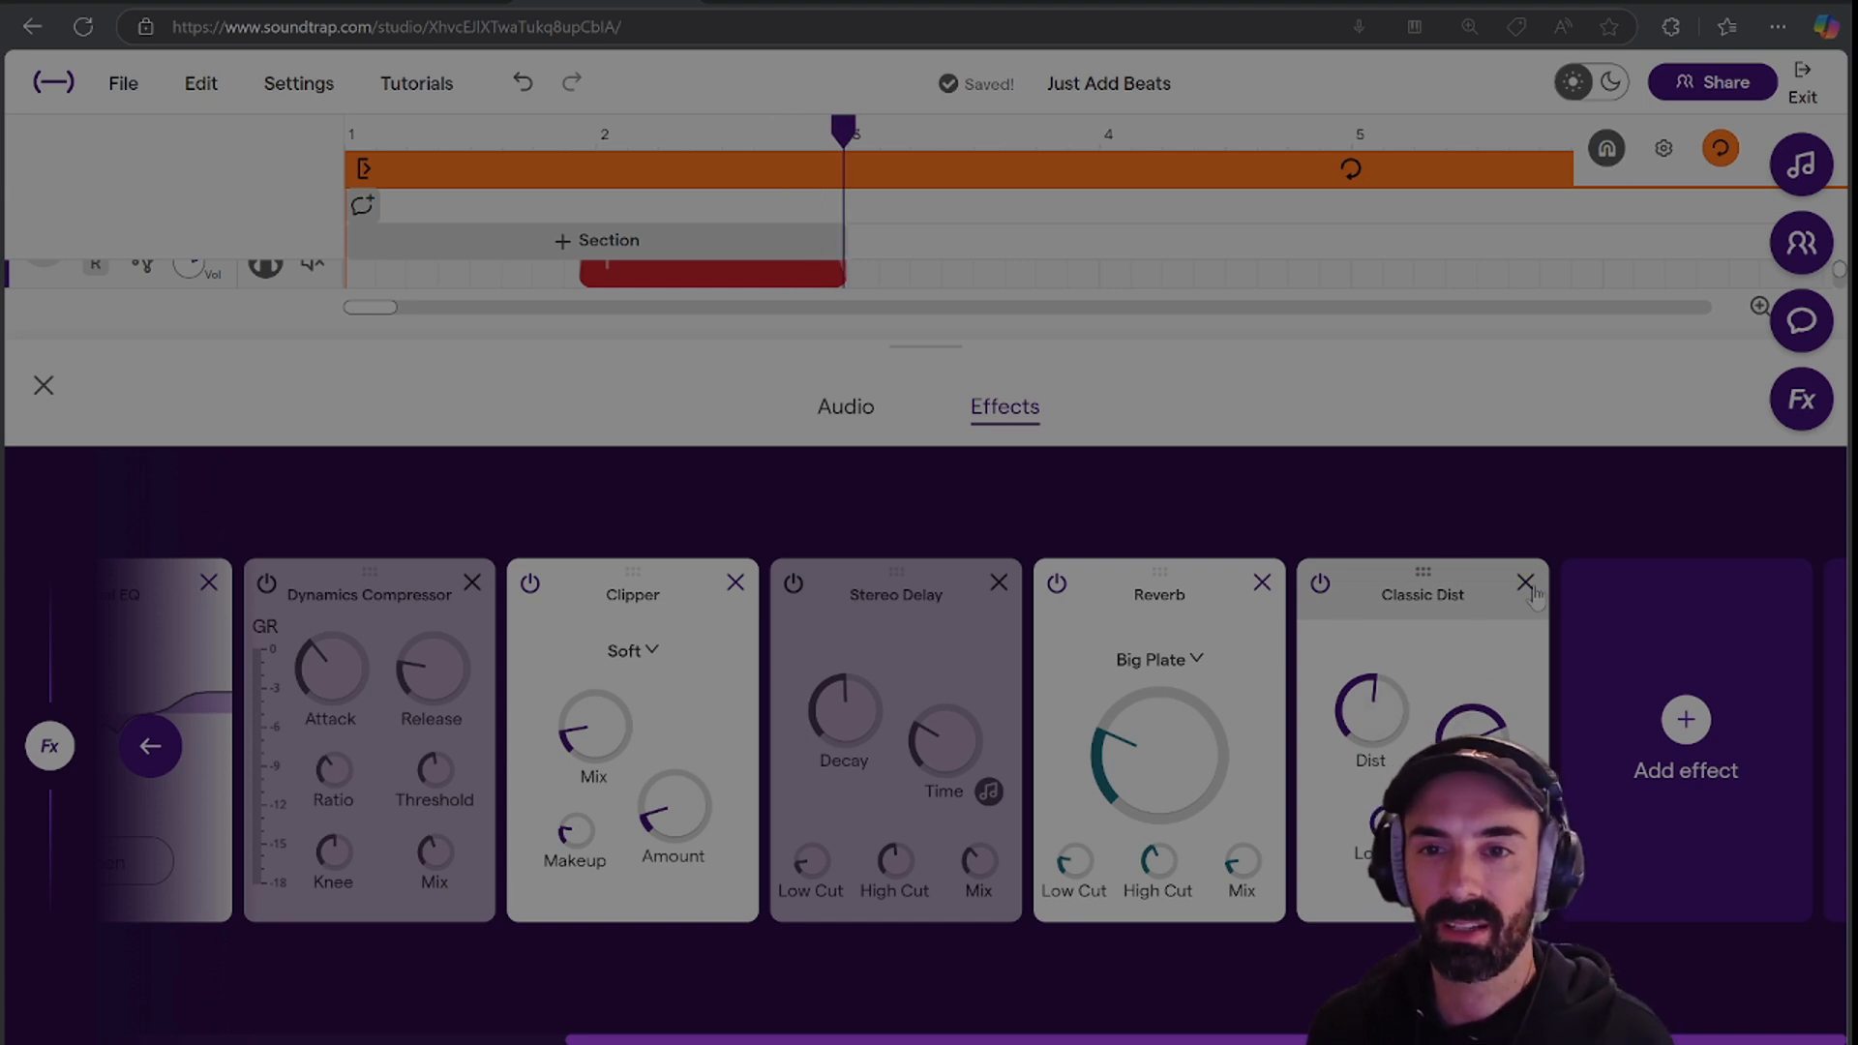
# Close the Mic effects, turn off the Mic track's solo and play all tracks from bar 1.
pyautogui.click(44, 386)
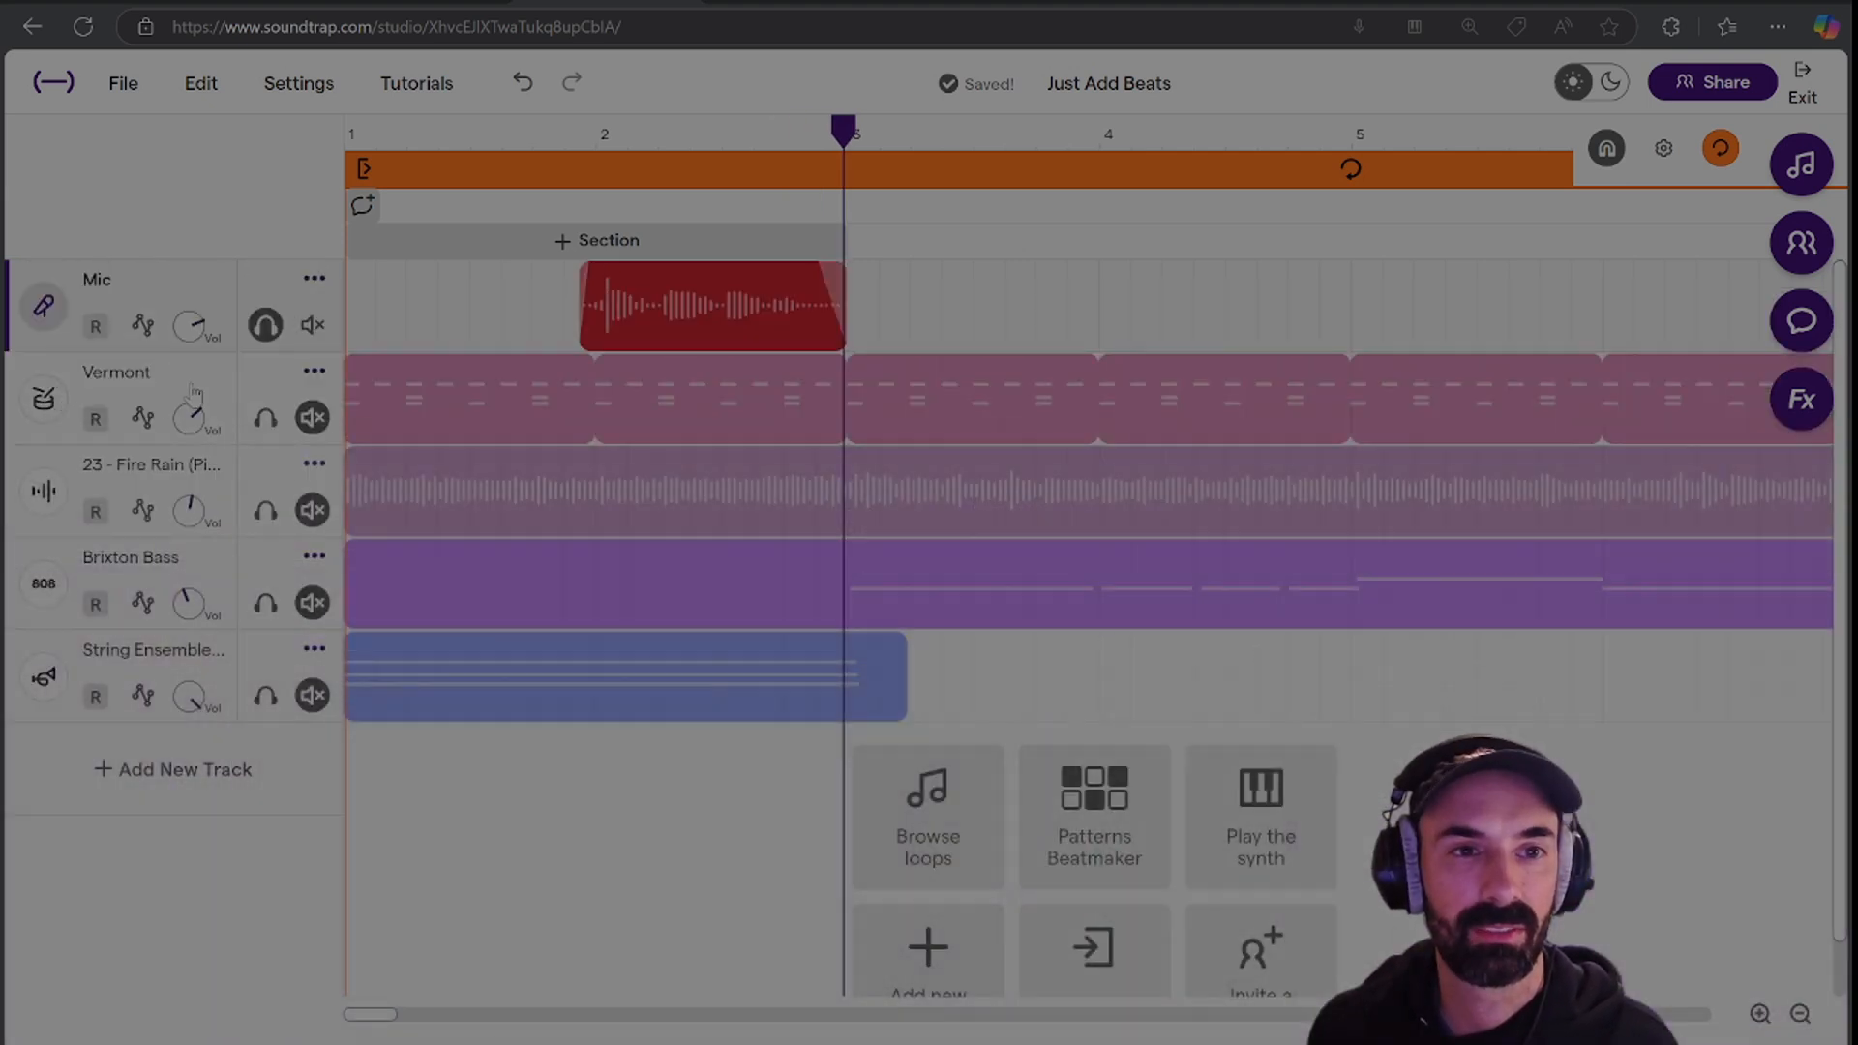
pyautogui.click(266, 325)
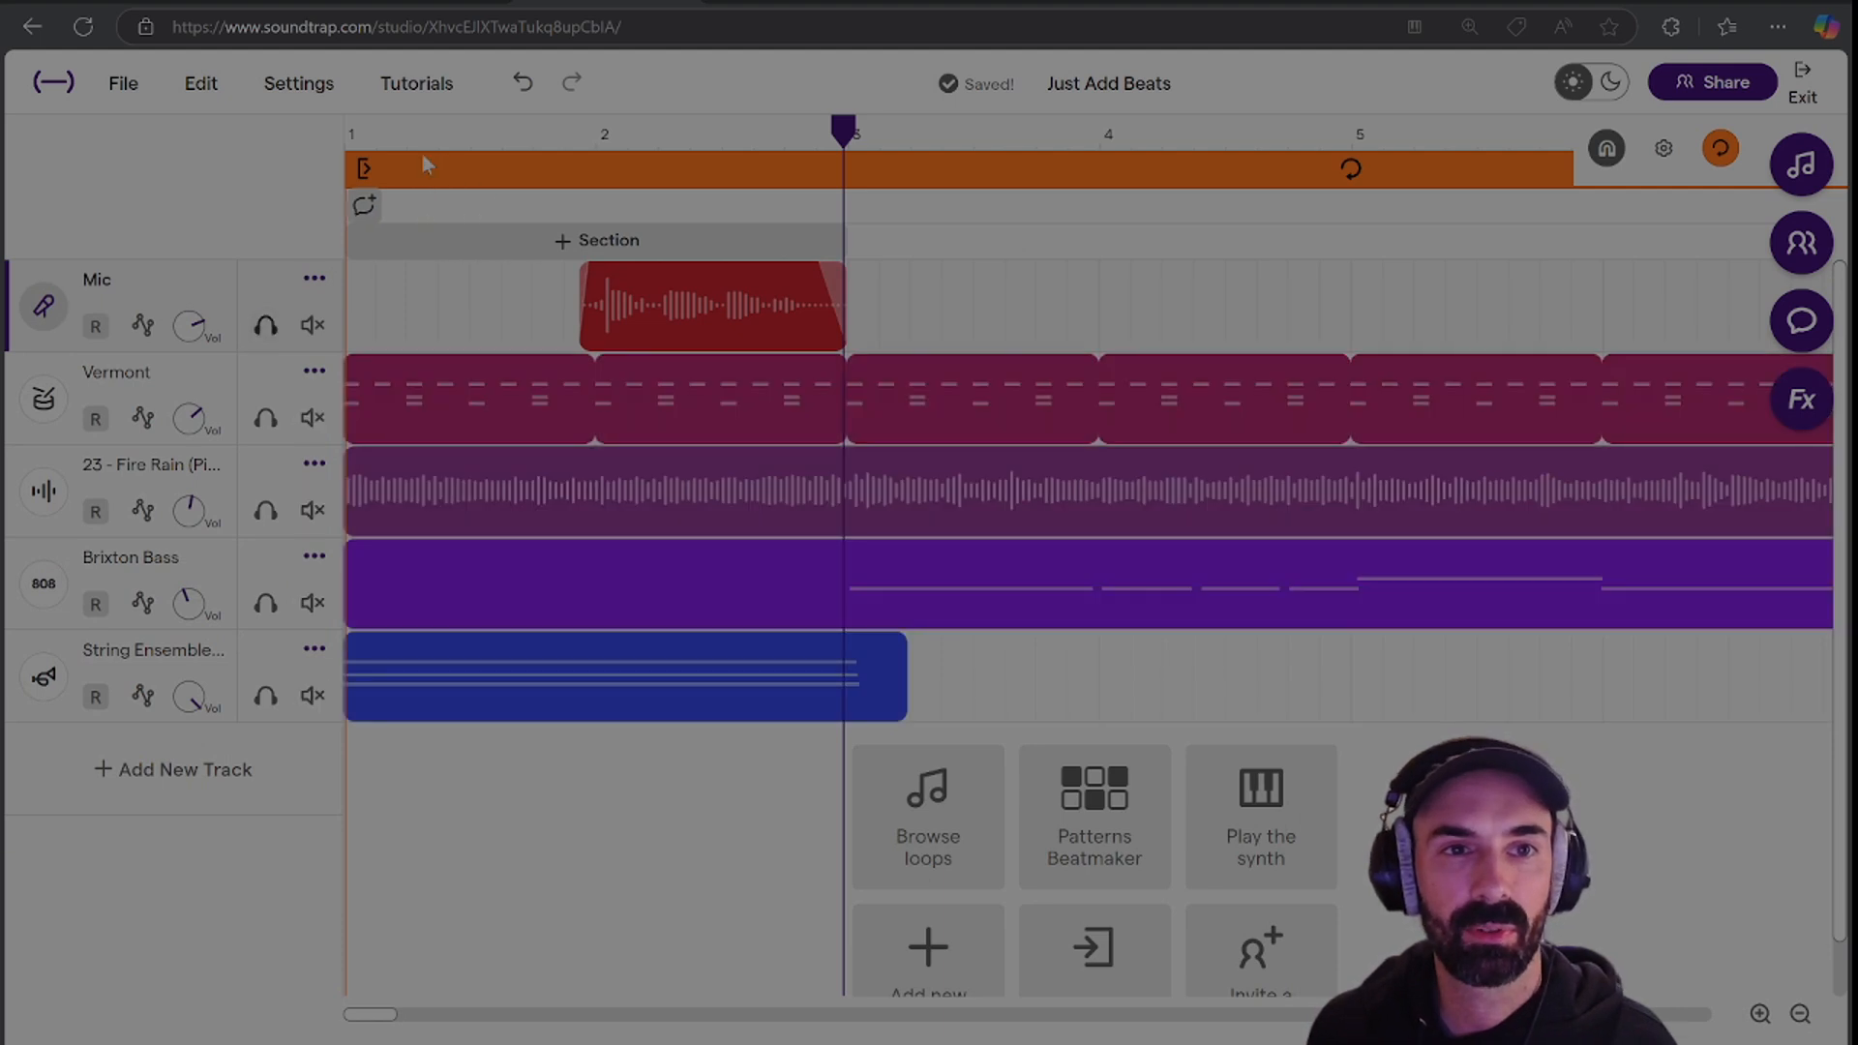
pyautogui.click(359, 146)
pyautogui.click(348, 140)
pyautogui.press('space')
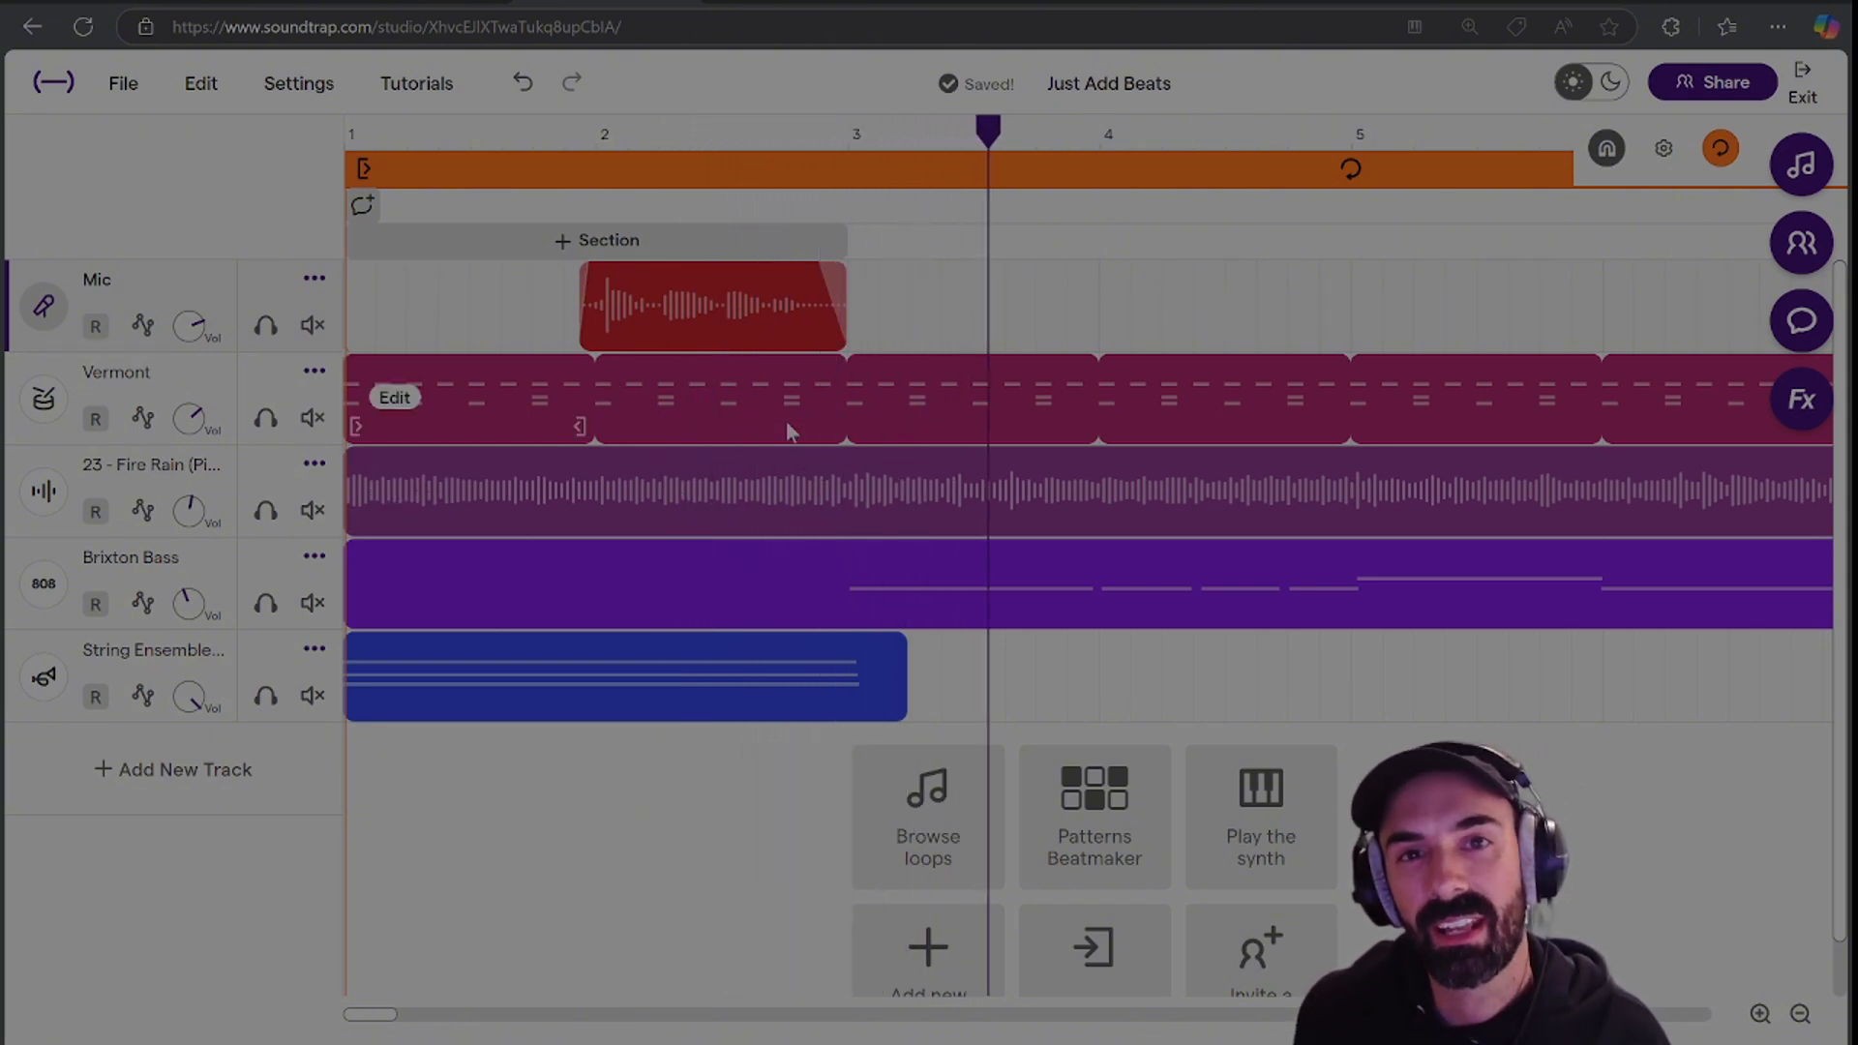
# Solo the 23 - Fire Rain (Piano) track and play it from bar 1.
pyautogui.click(347, 136)
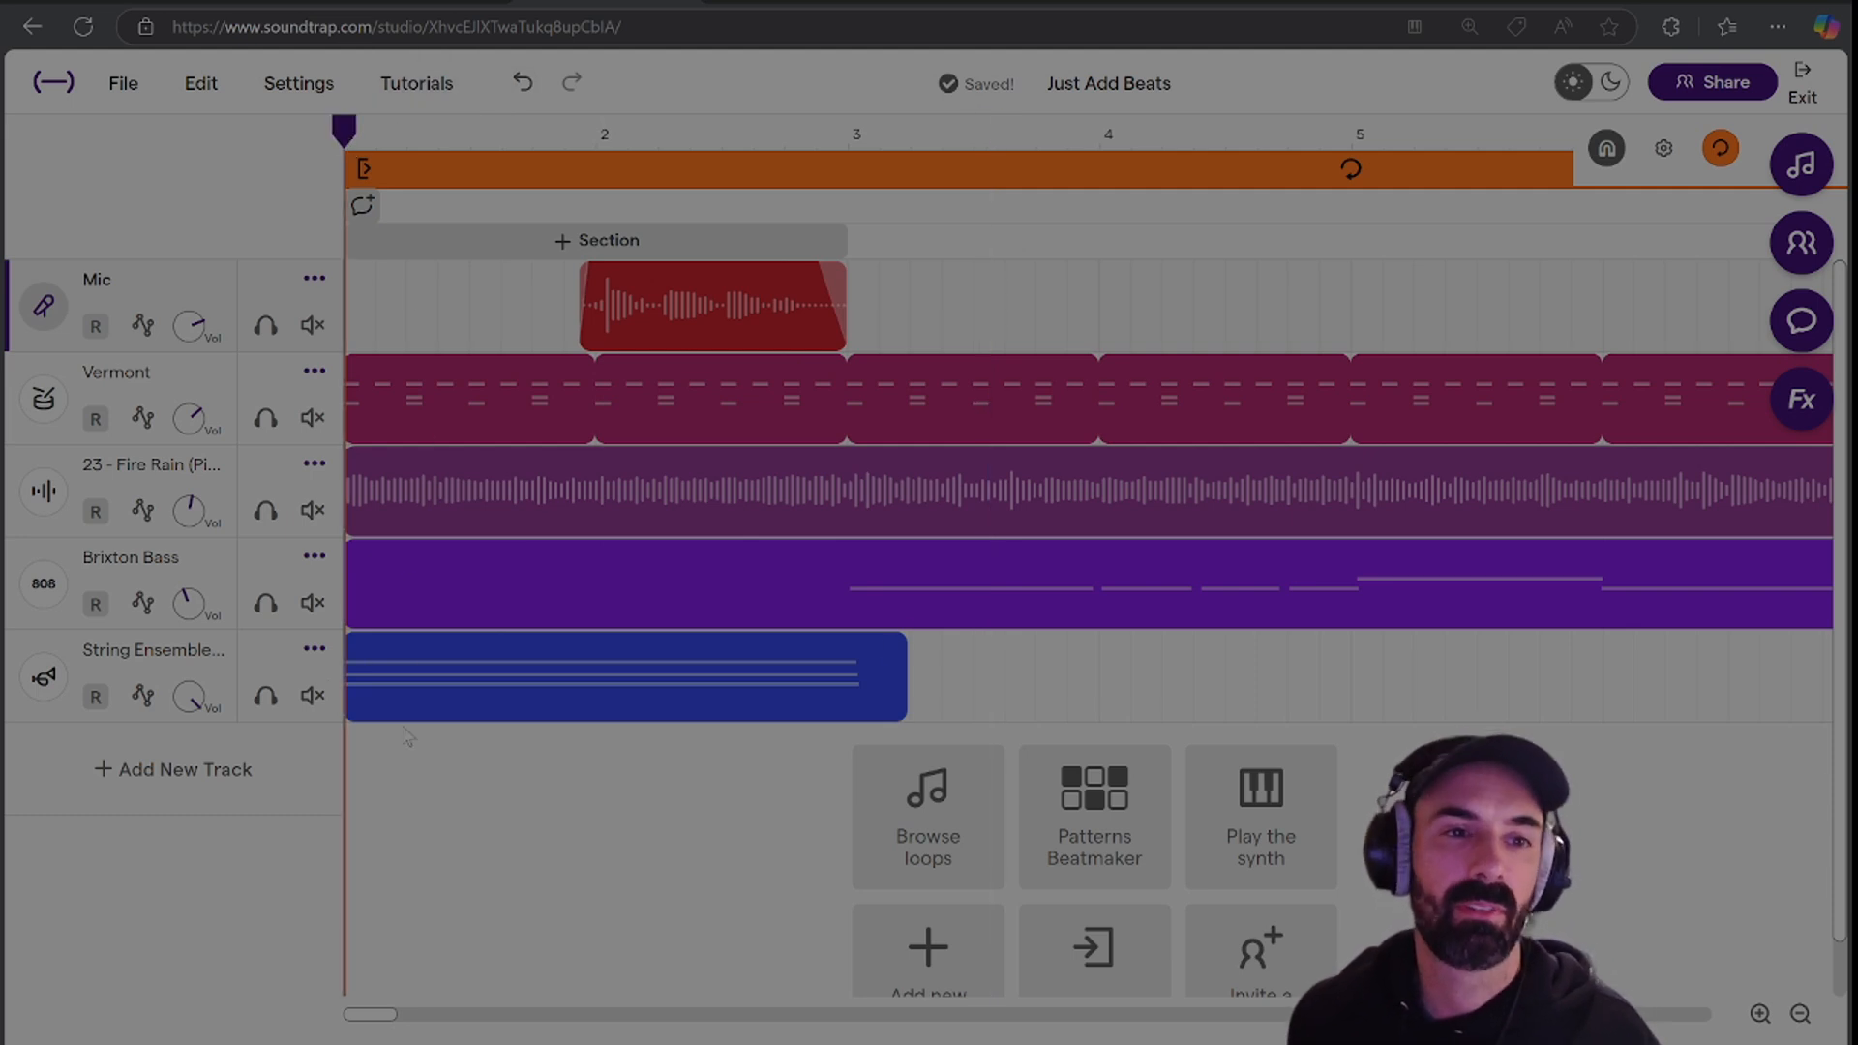
pyautogui.click(265, 513)
pyautogui.press('space')
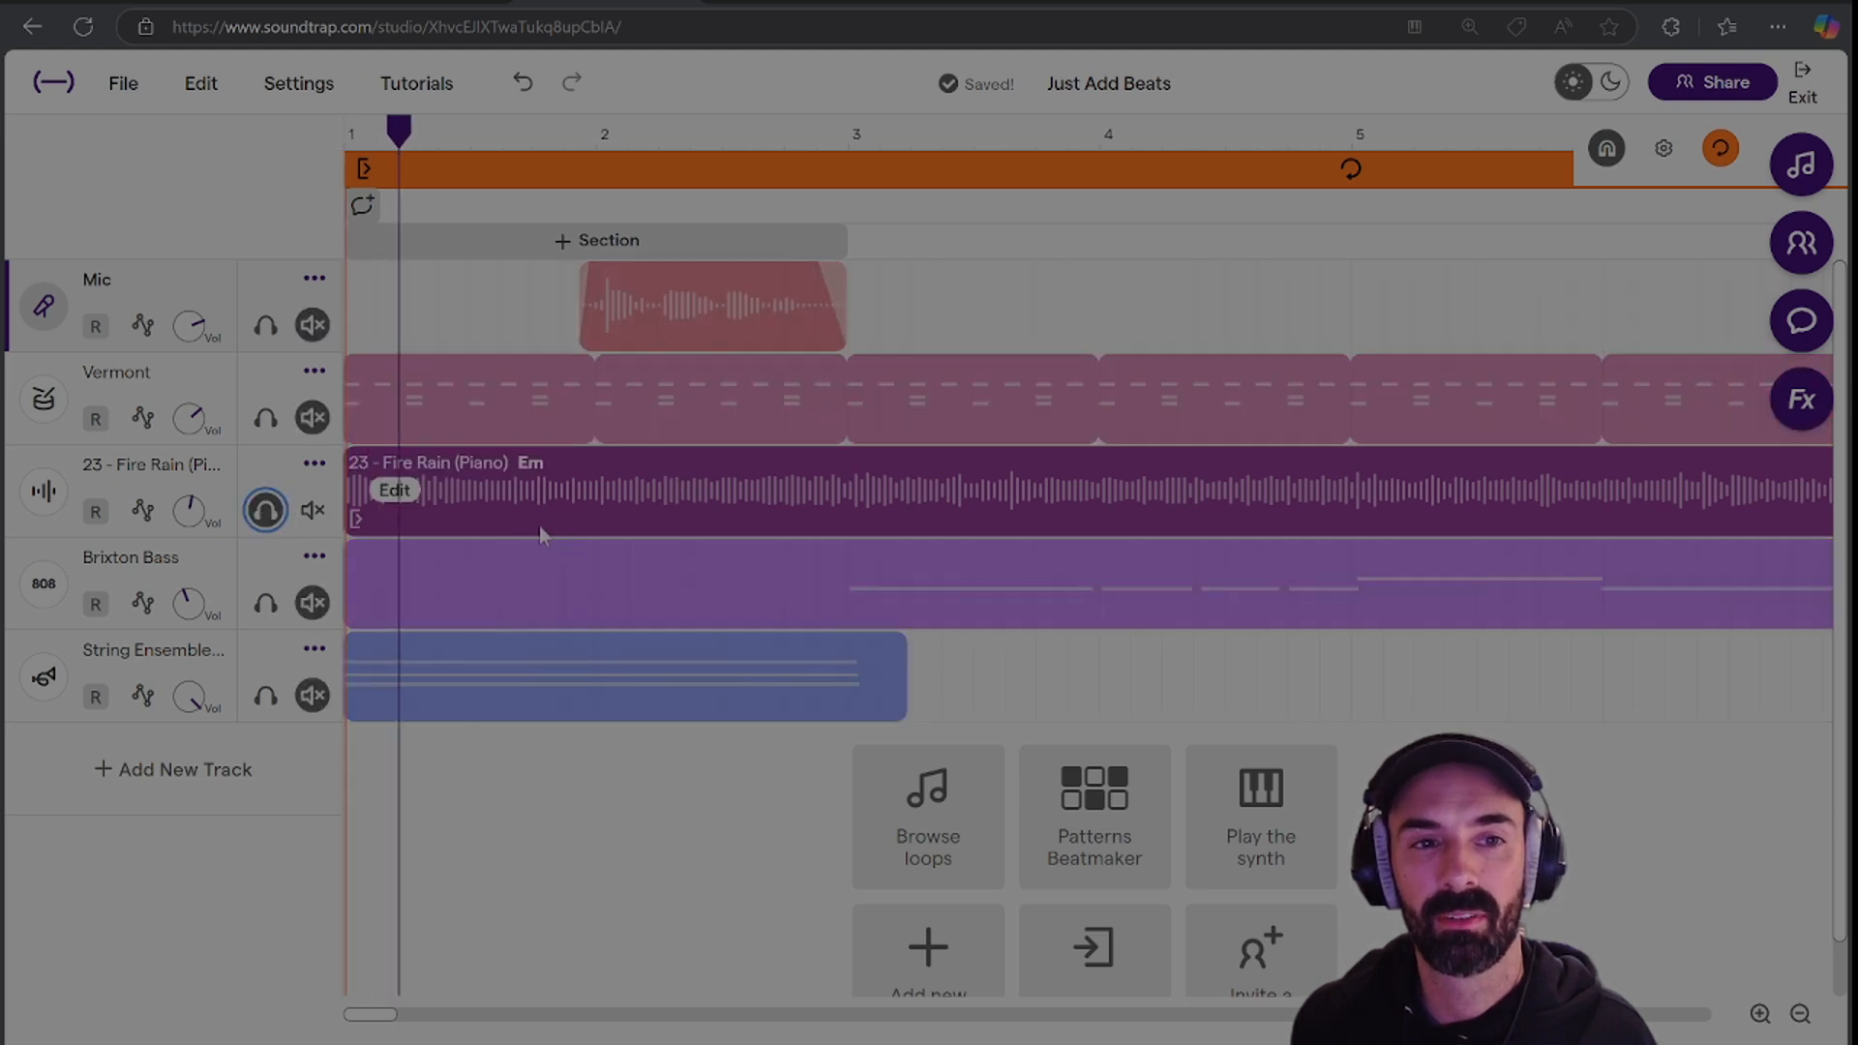
# Add a Bitcrusher effect after the 2-Band Eq on the 23 - Fire Rain (Piano) track.
pyautogui.click(49, 500)
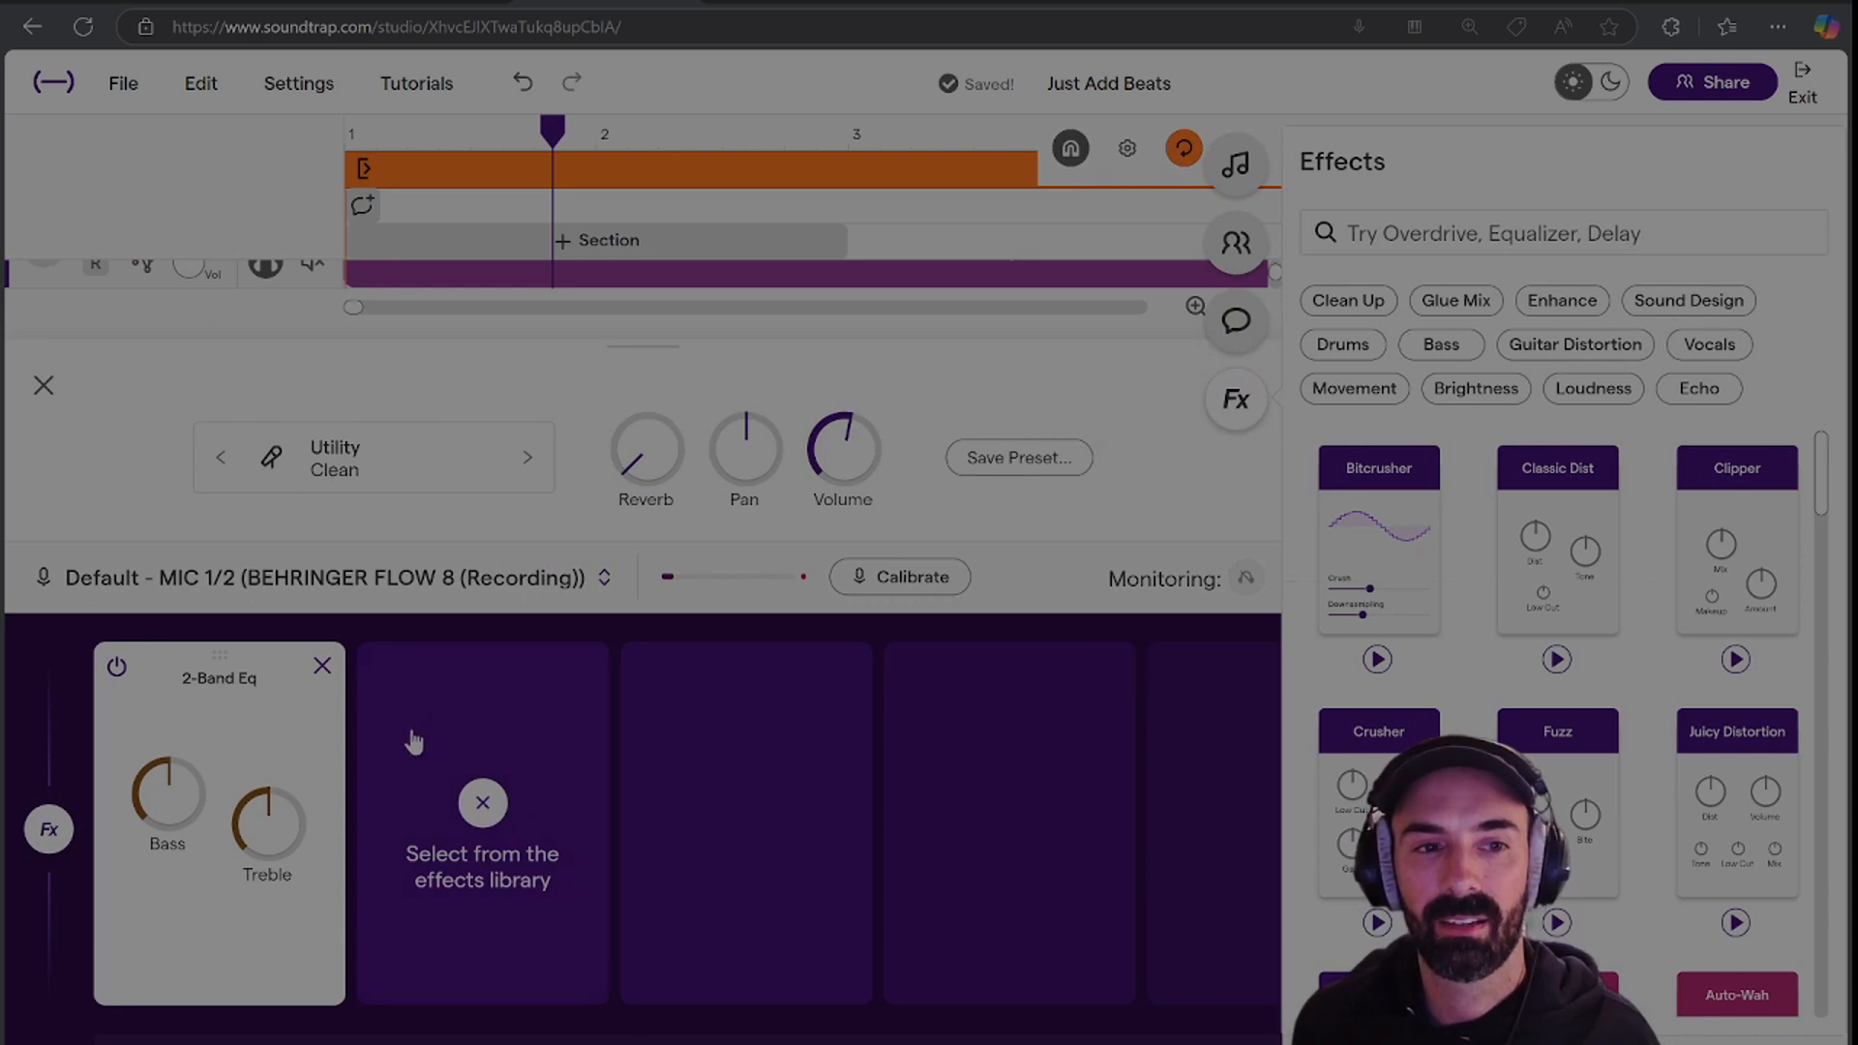
pyautogui.click(1258, 167)
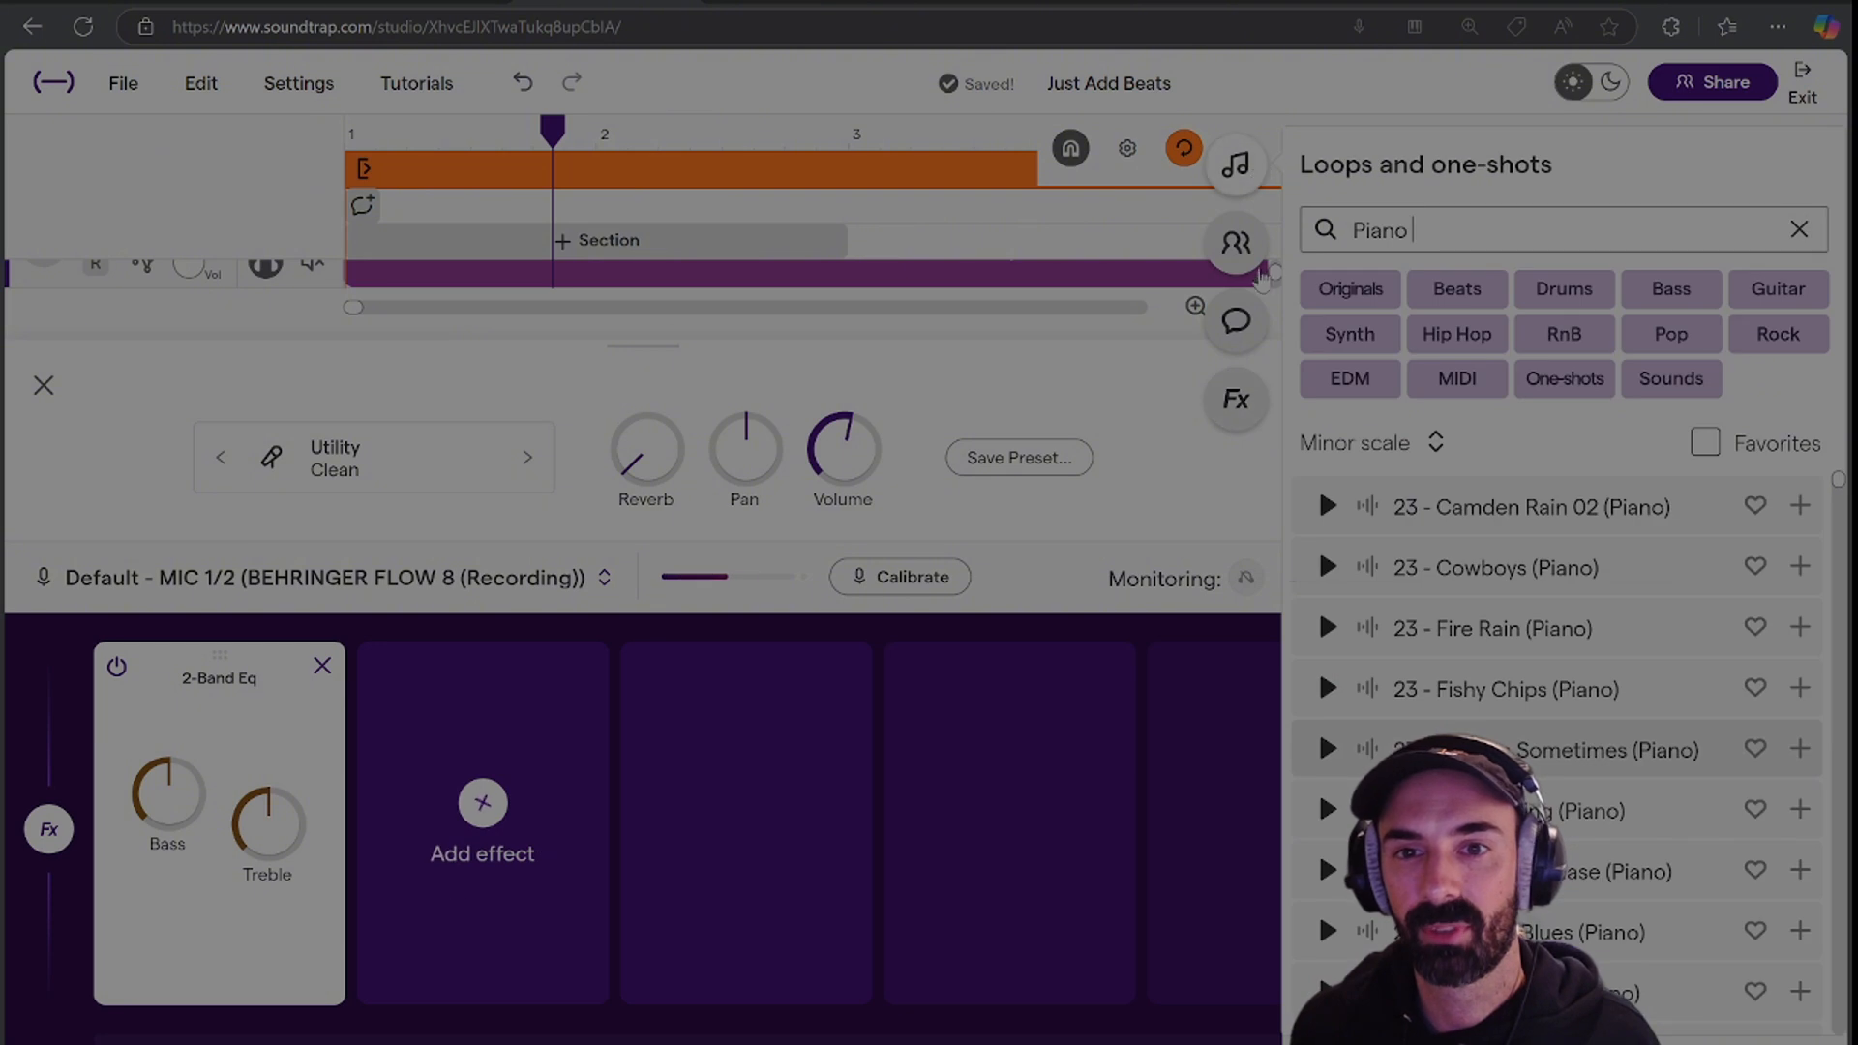
pyautogui.click(1241, 167)
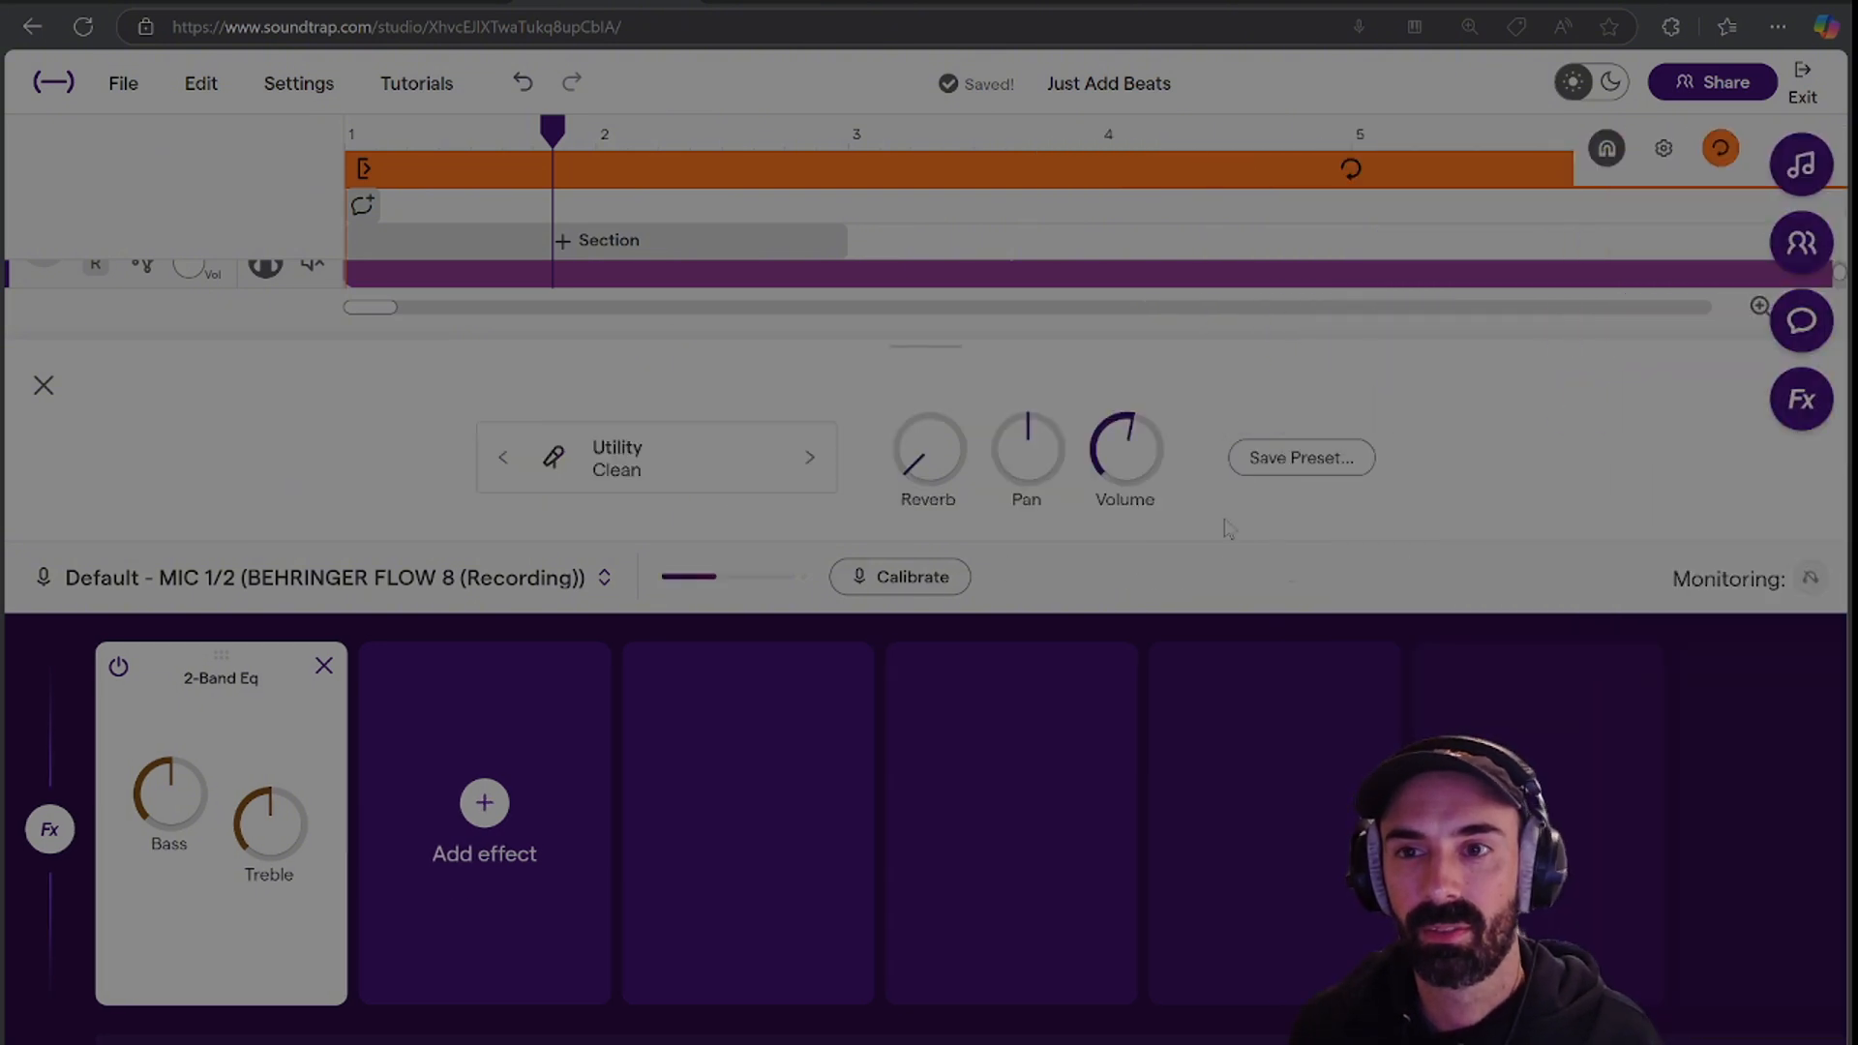
pyautogui.click(489, 806)
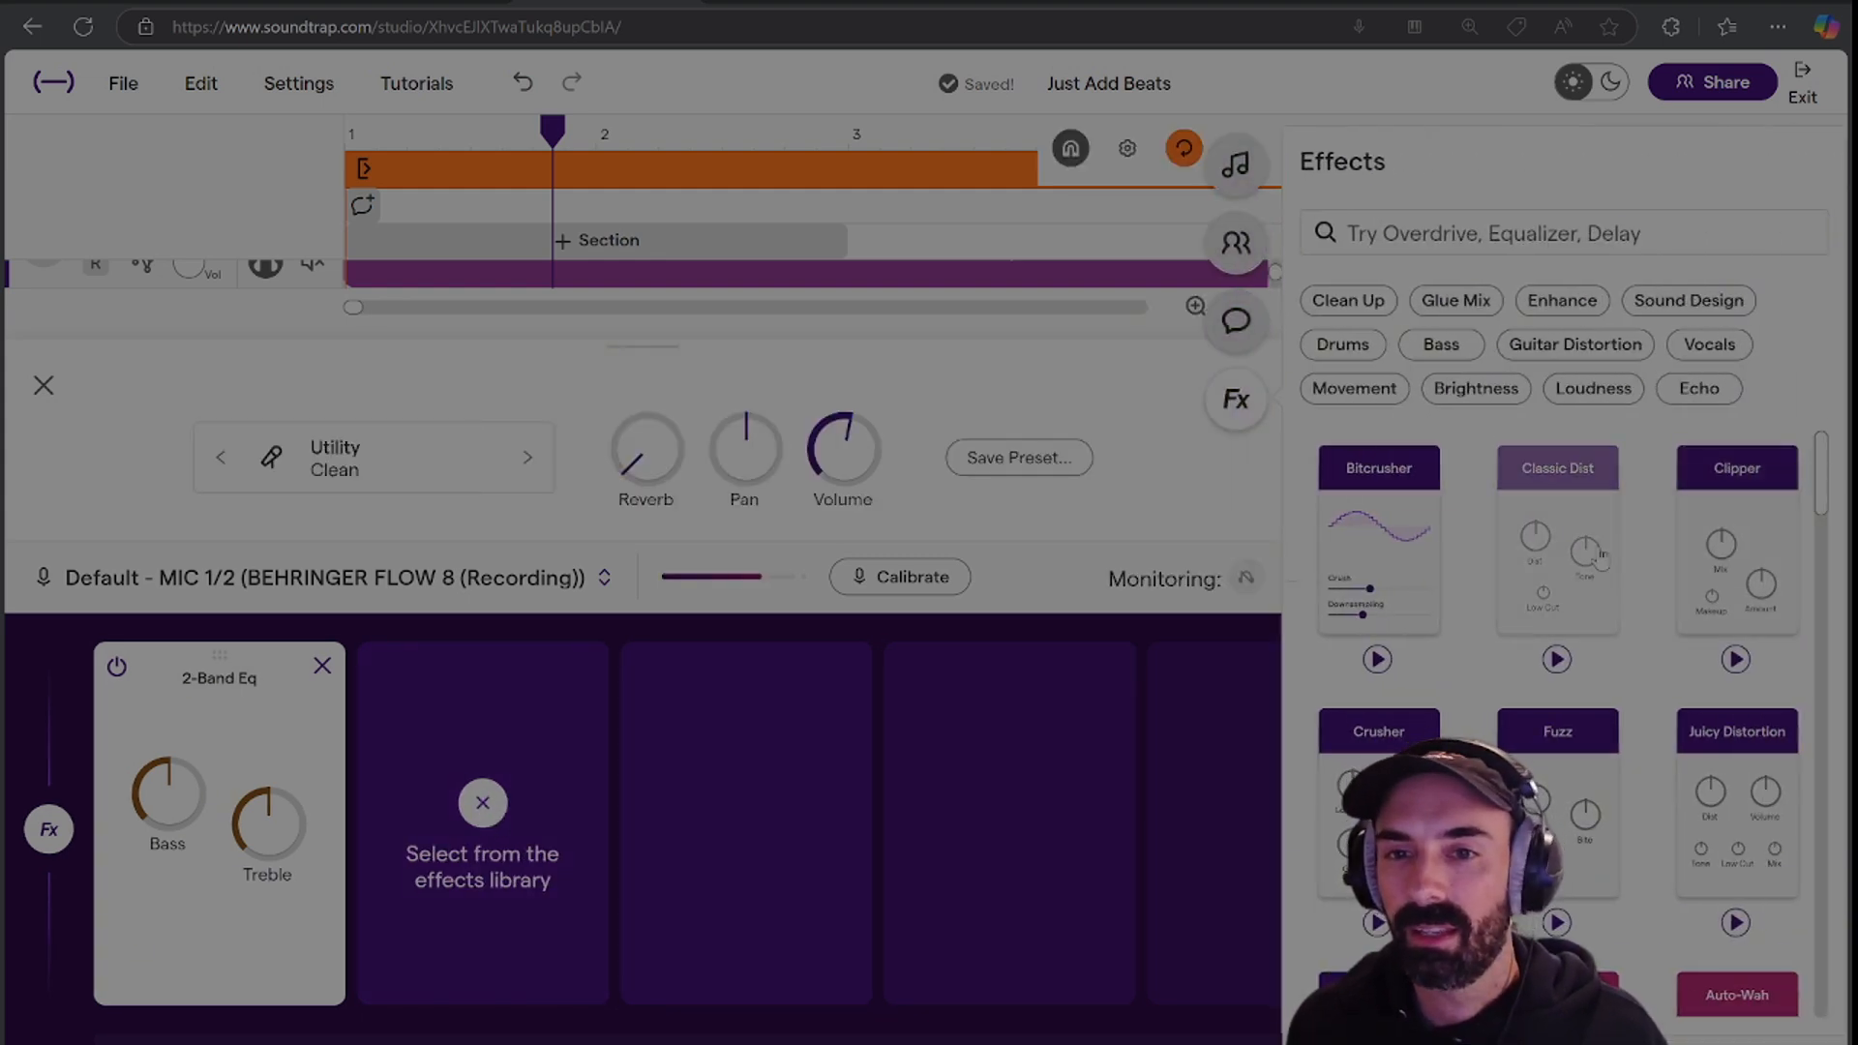
pyautogui.scroll(-1, 1645, 580)
pyautogui.scroll(1, 1650, 592)
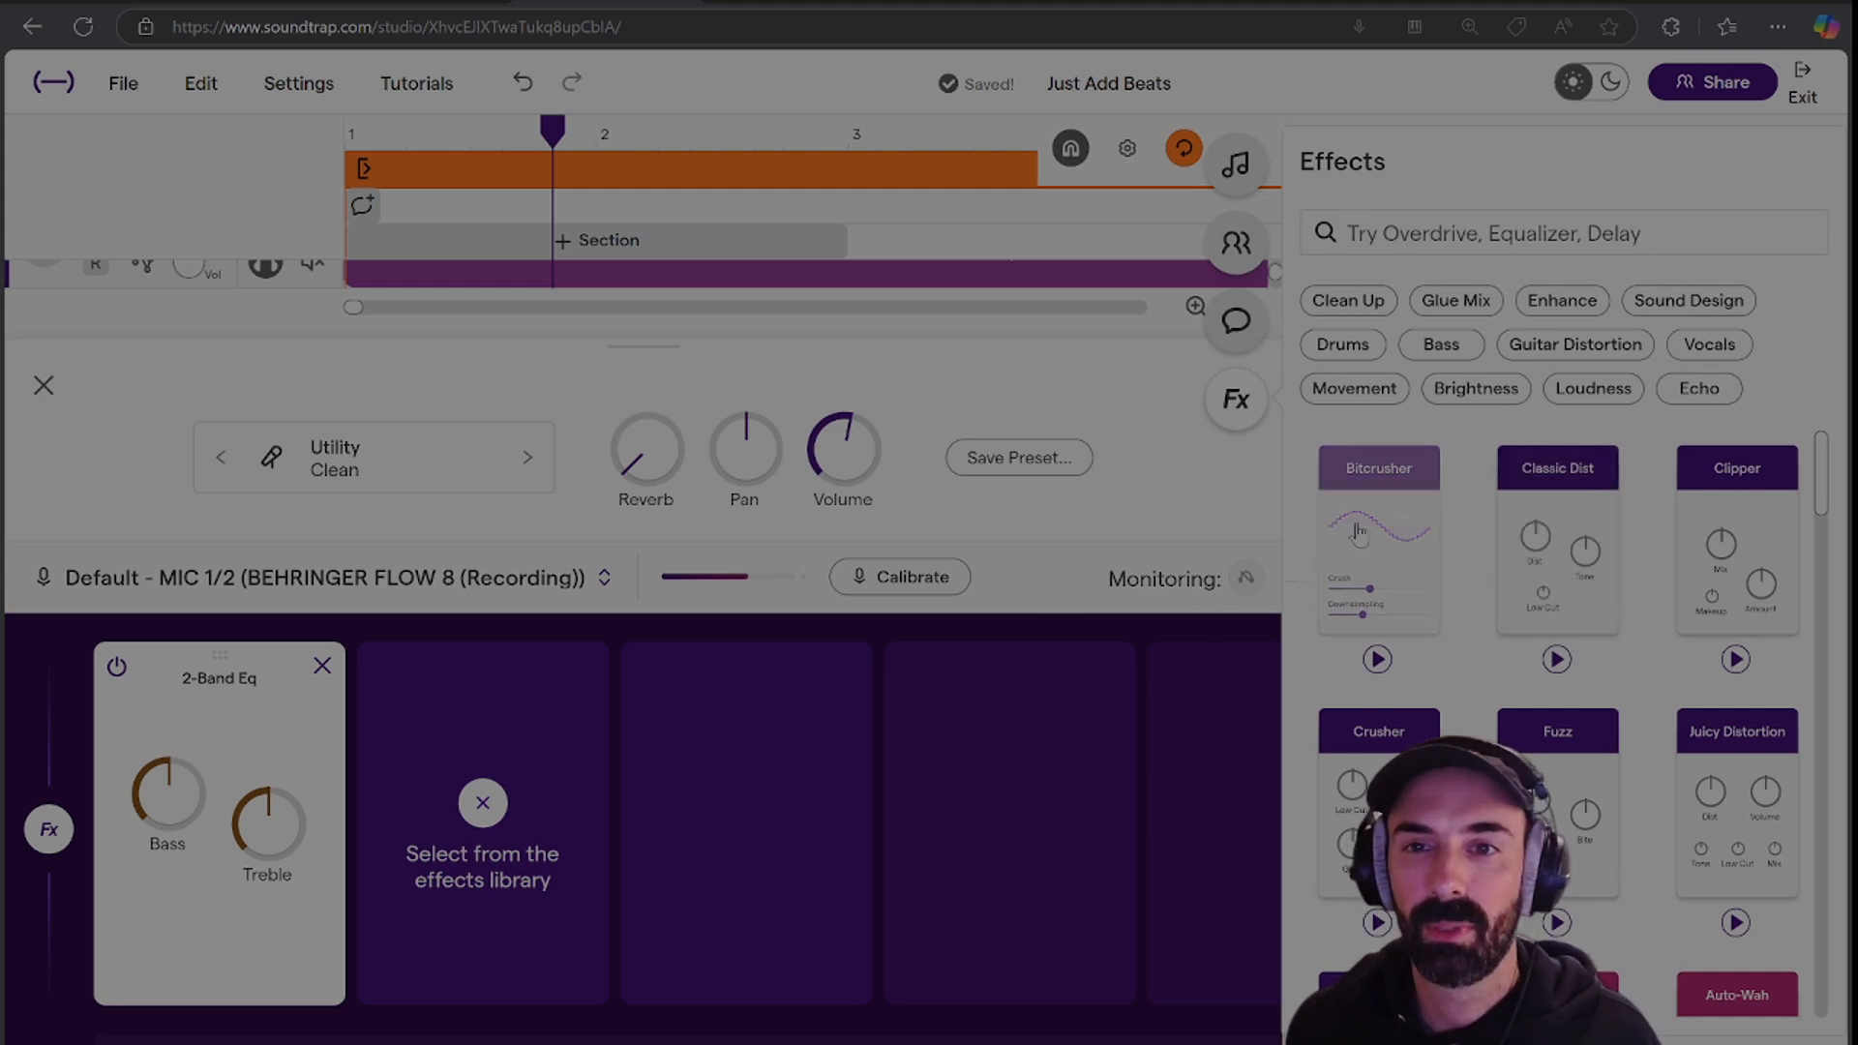
pyautogui.click(1394, 564)
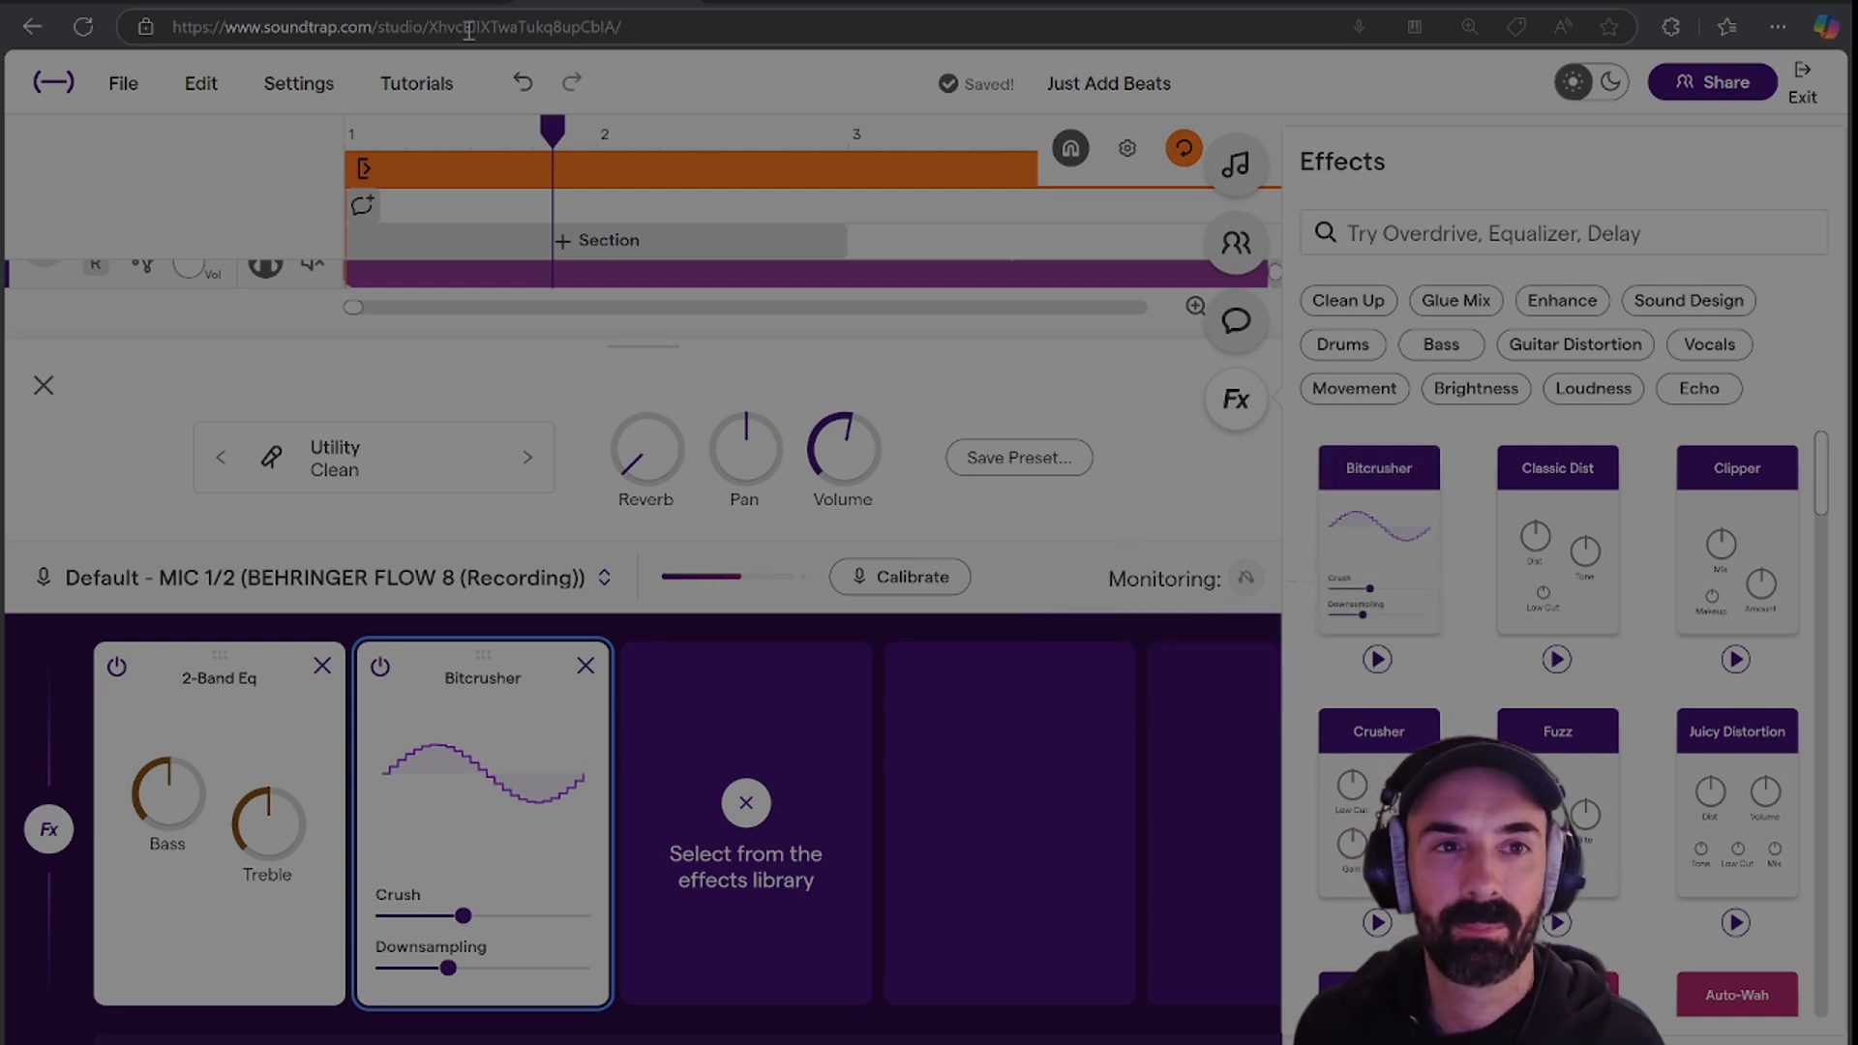
# Play the piano track from bar 1 while setting the Bitcrusher's Crush to 7 bit and Downsampling to 13x.
pyautogui.click(356, 145)
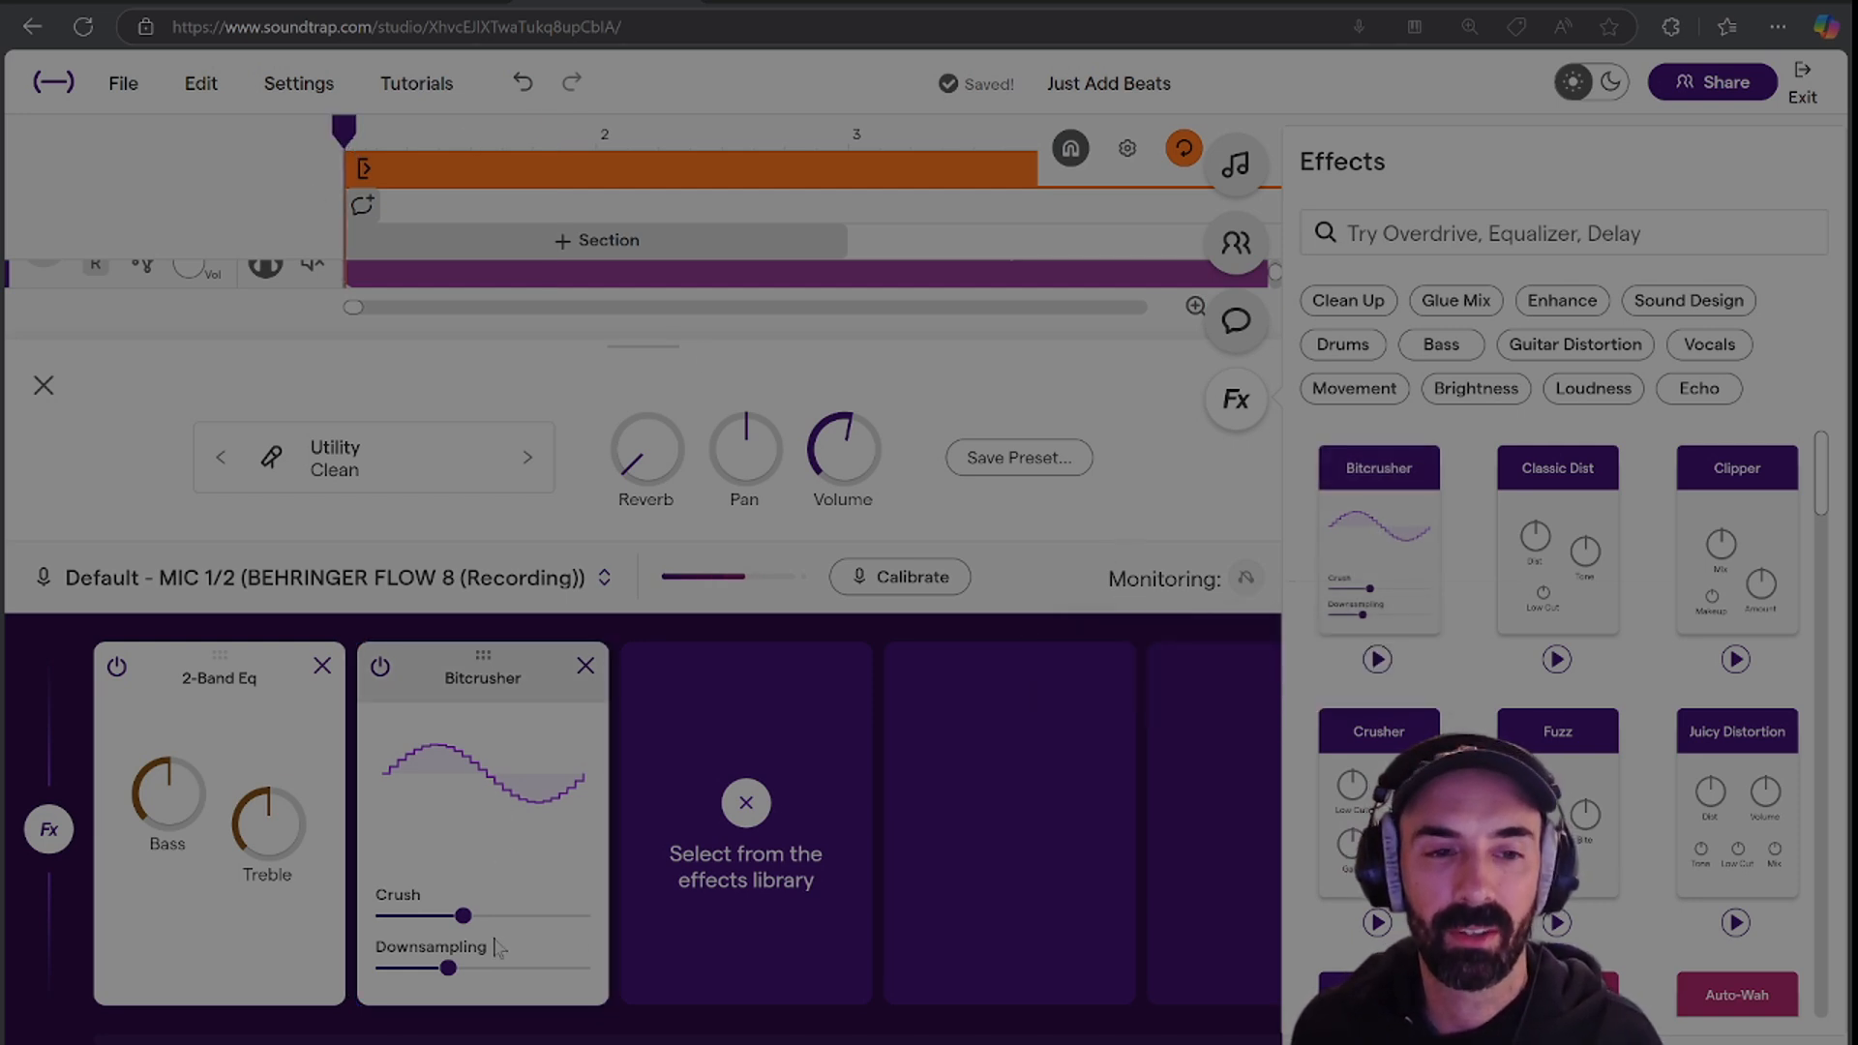
pyautogui.press('space')
pyautogui.moveTo(464, 915)
pyautogui.mouseDown()
pyautogui.moveTo(390, 915)
pyautogui.moveTo(482, 910)
pyautogui.mouseUp()
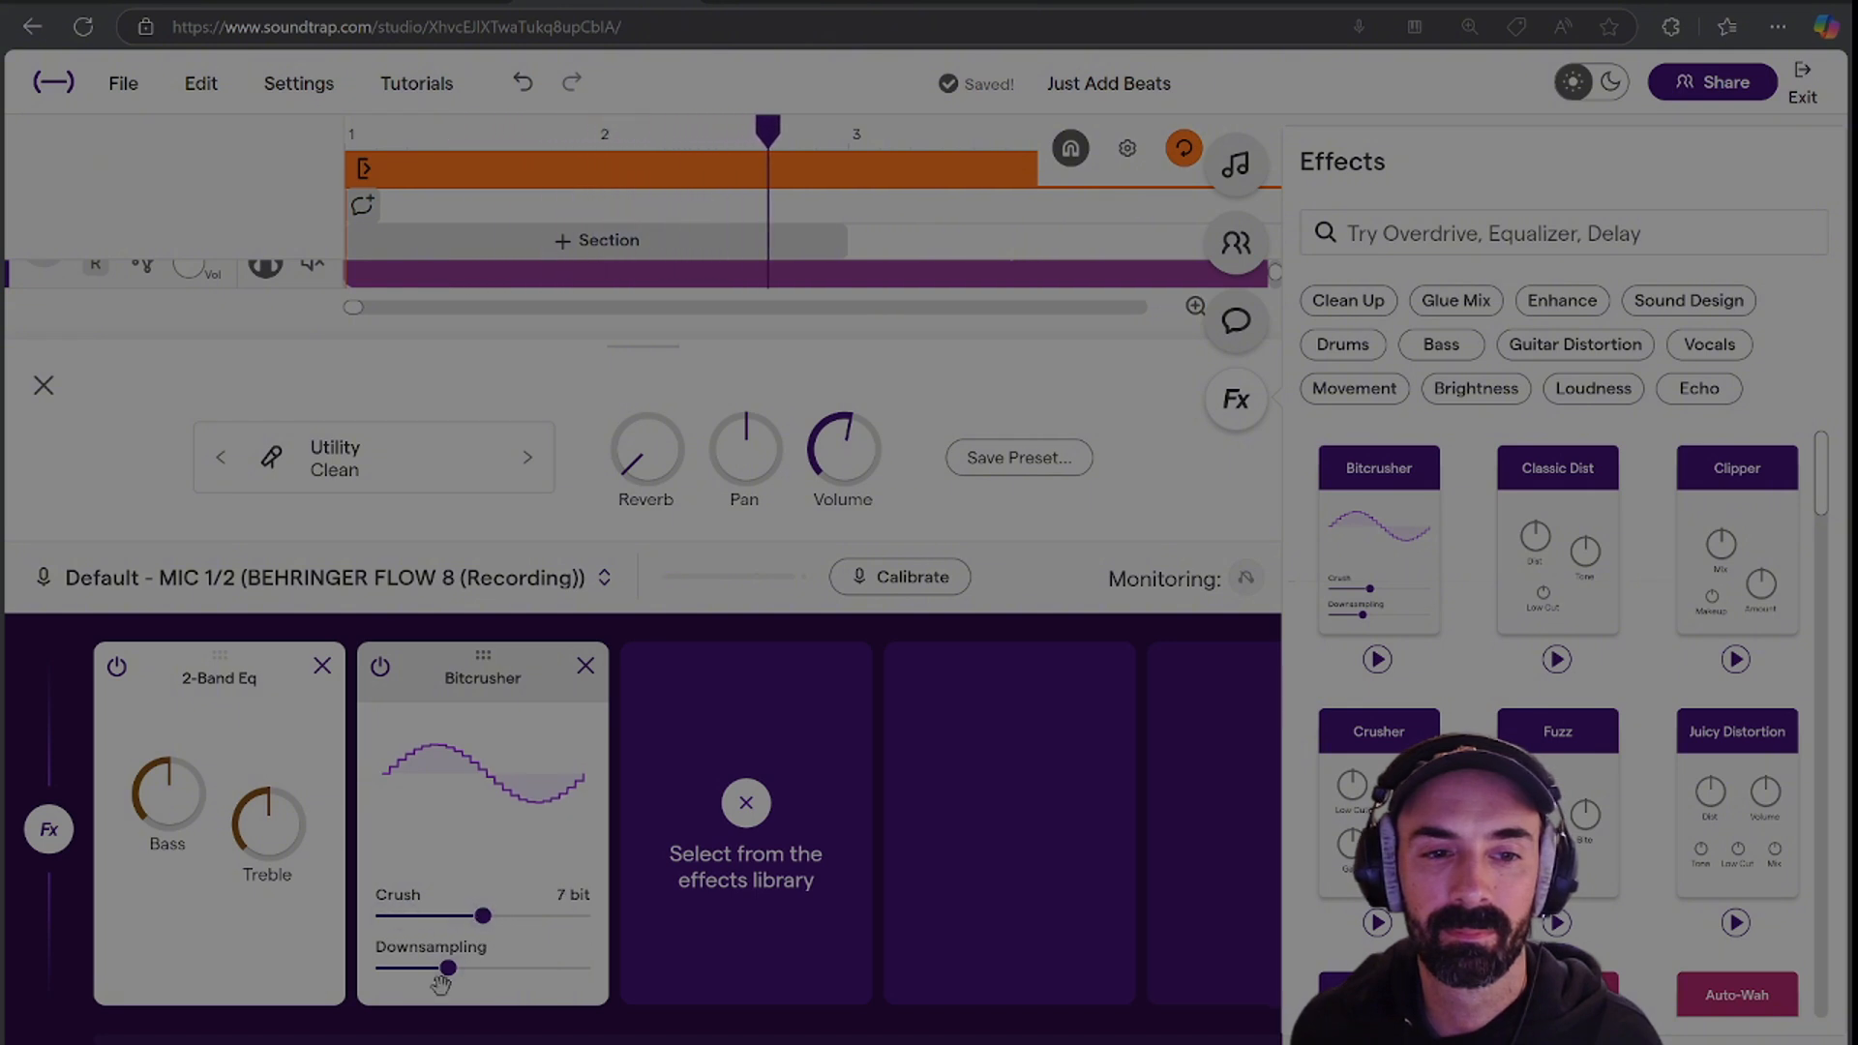
pyautogui.moveTo(444, 969); pyautogui.dragTo(387, 994)
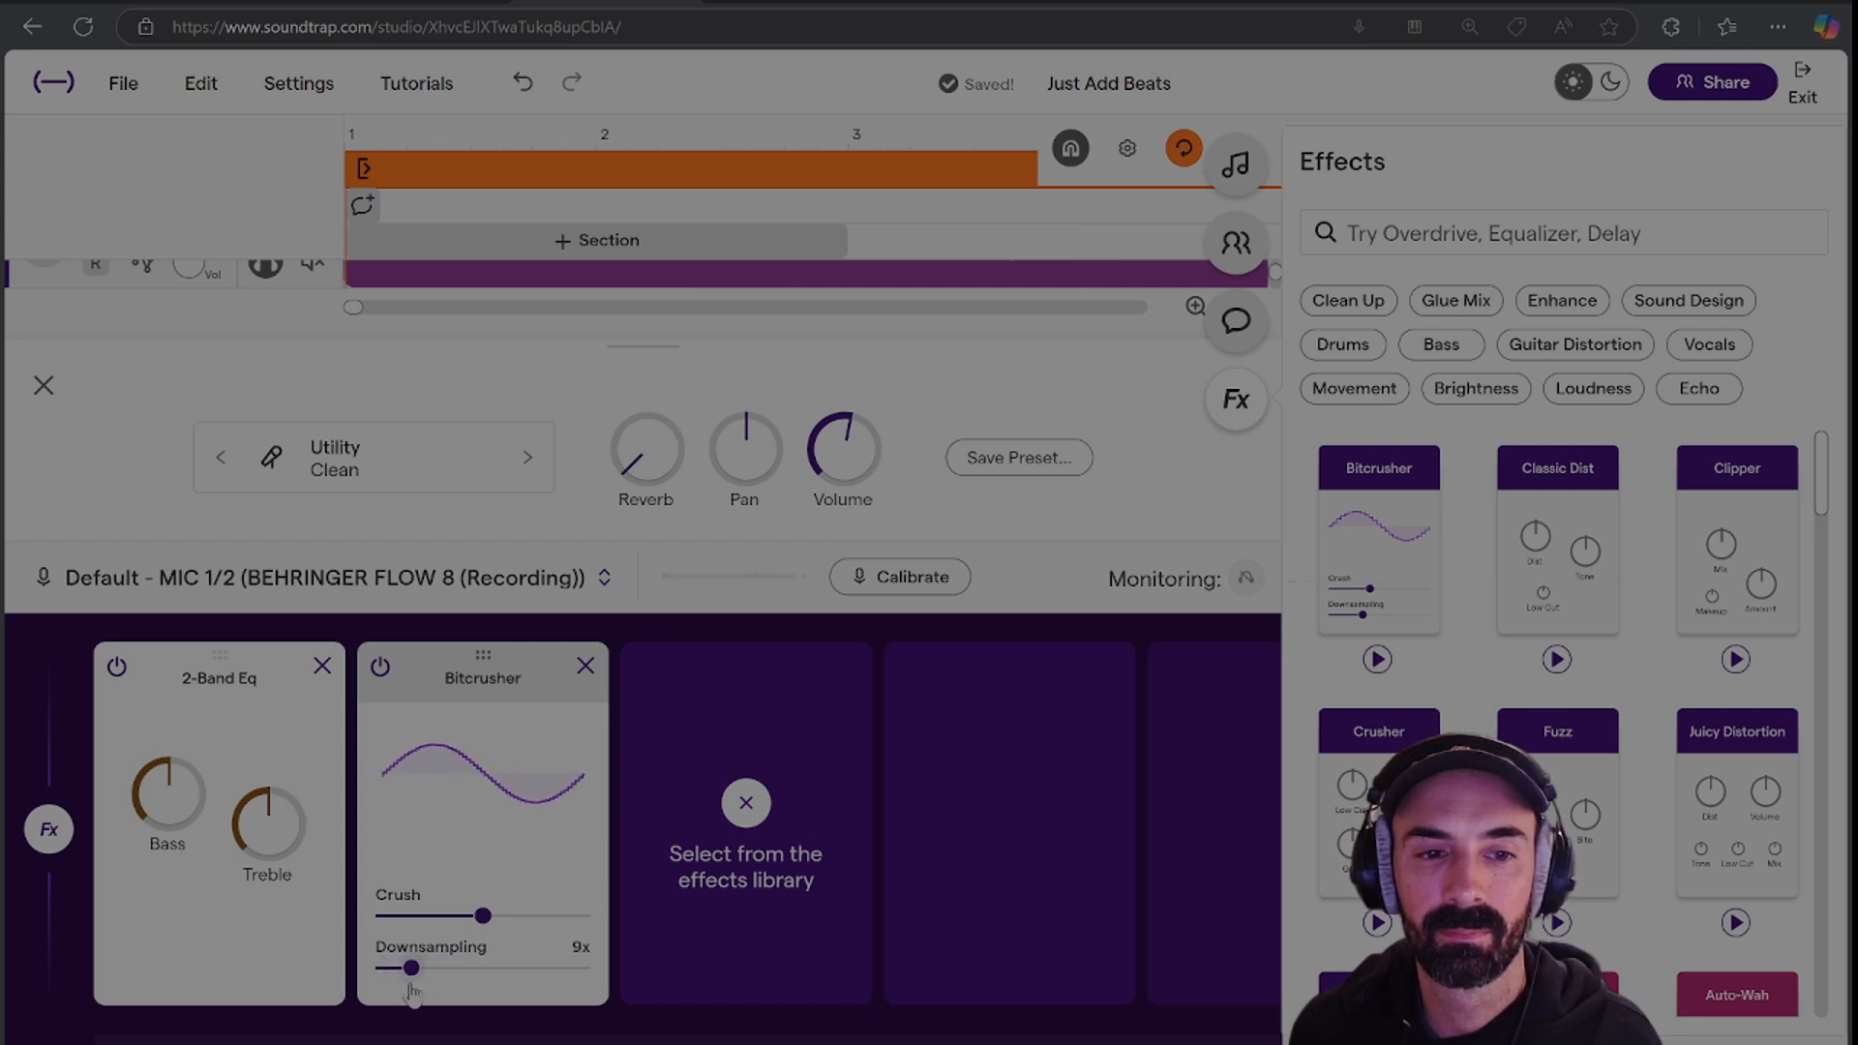
pyautogui.moveTo(429, 996); pyautogui.dragTo(454, 969)
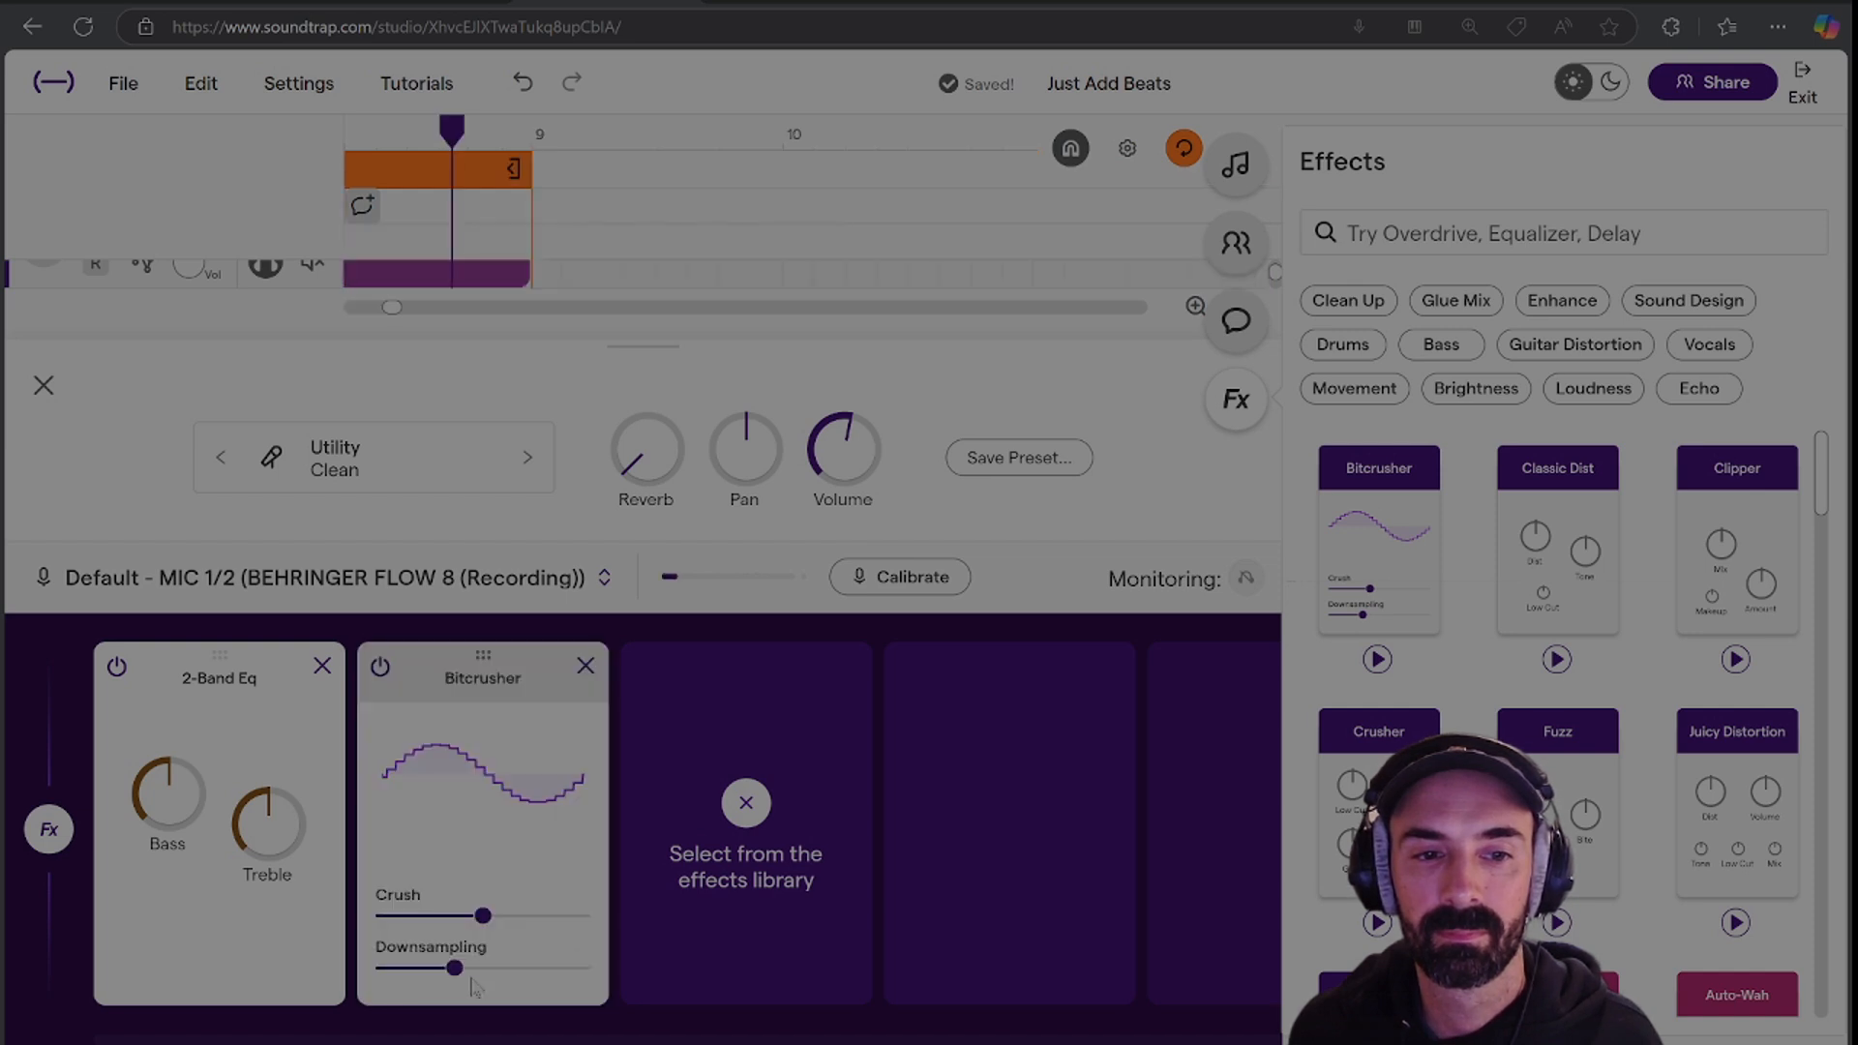
pyautogui.moveTo(469, 978); pyautogui.dragTo(426, 983)
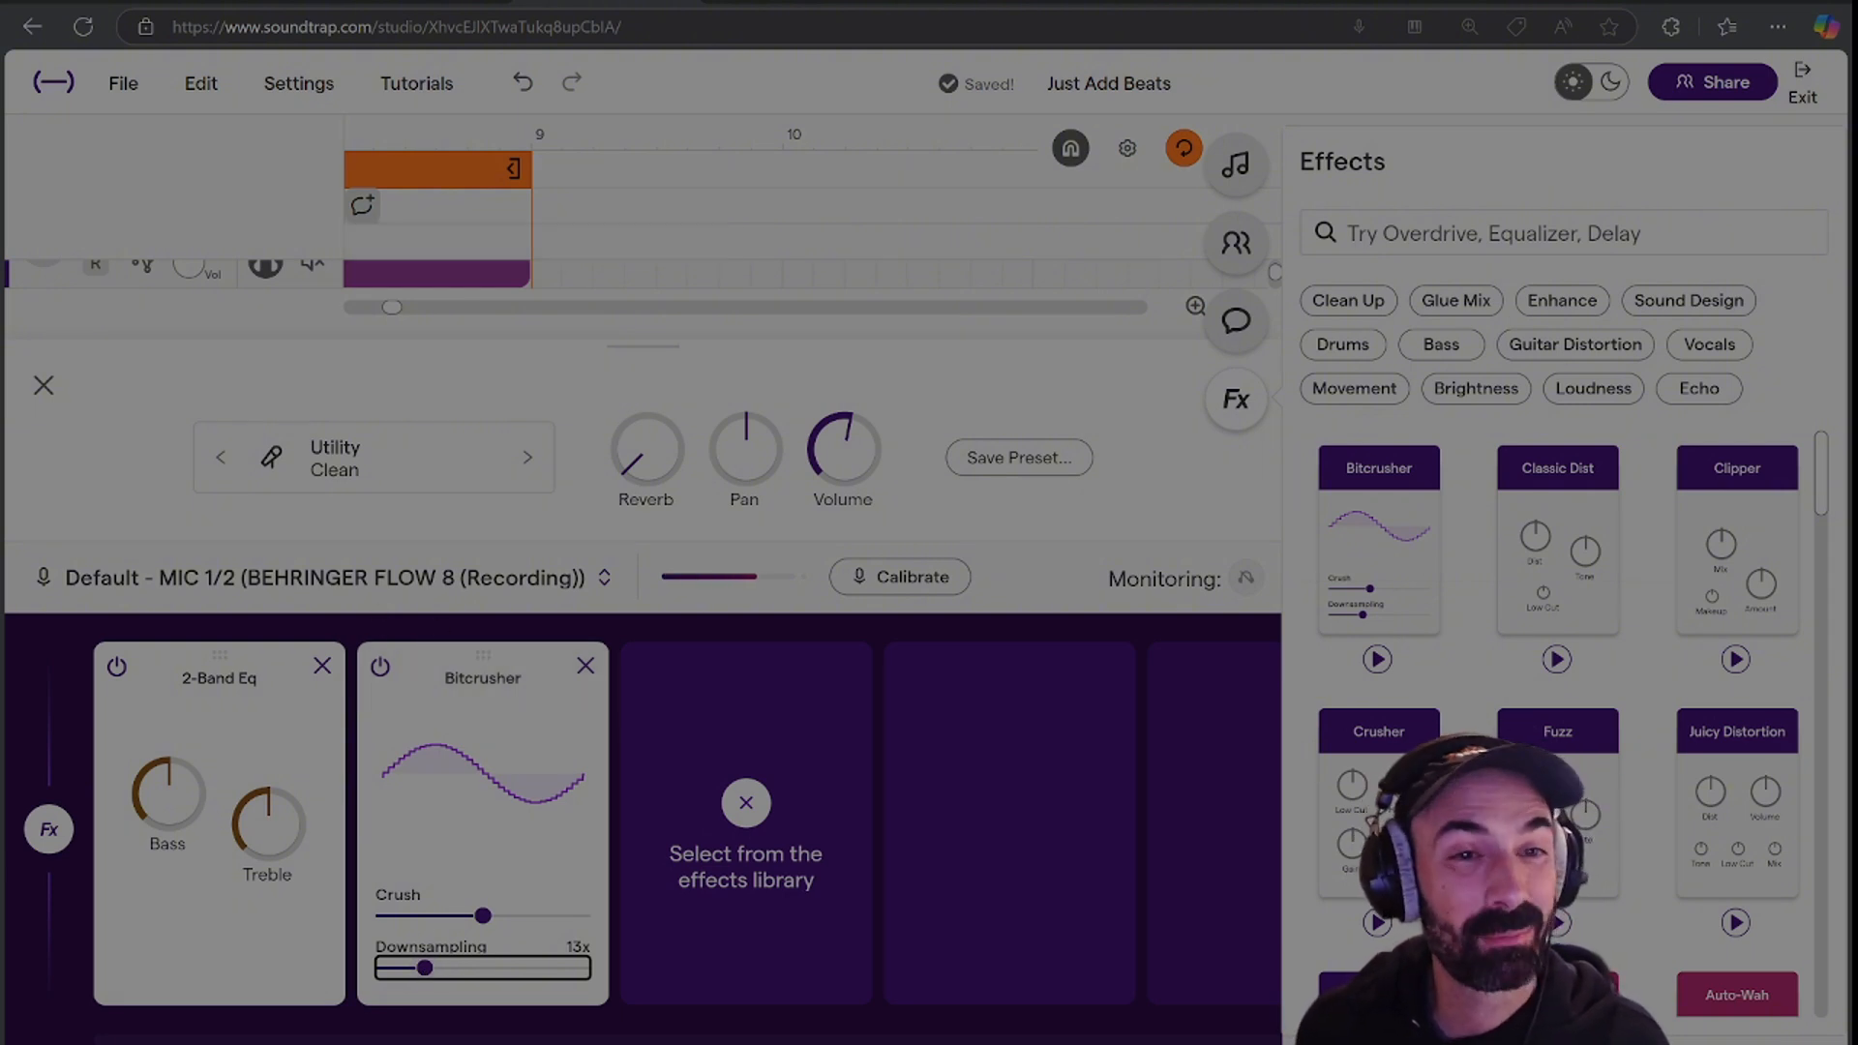
# Close the piano track's effects and turn off its solo.
pyautogui.click(41, 389)
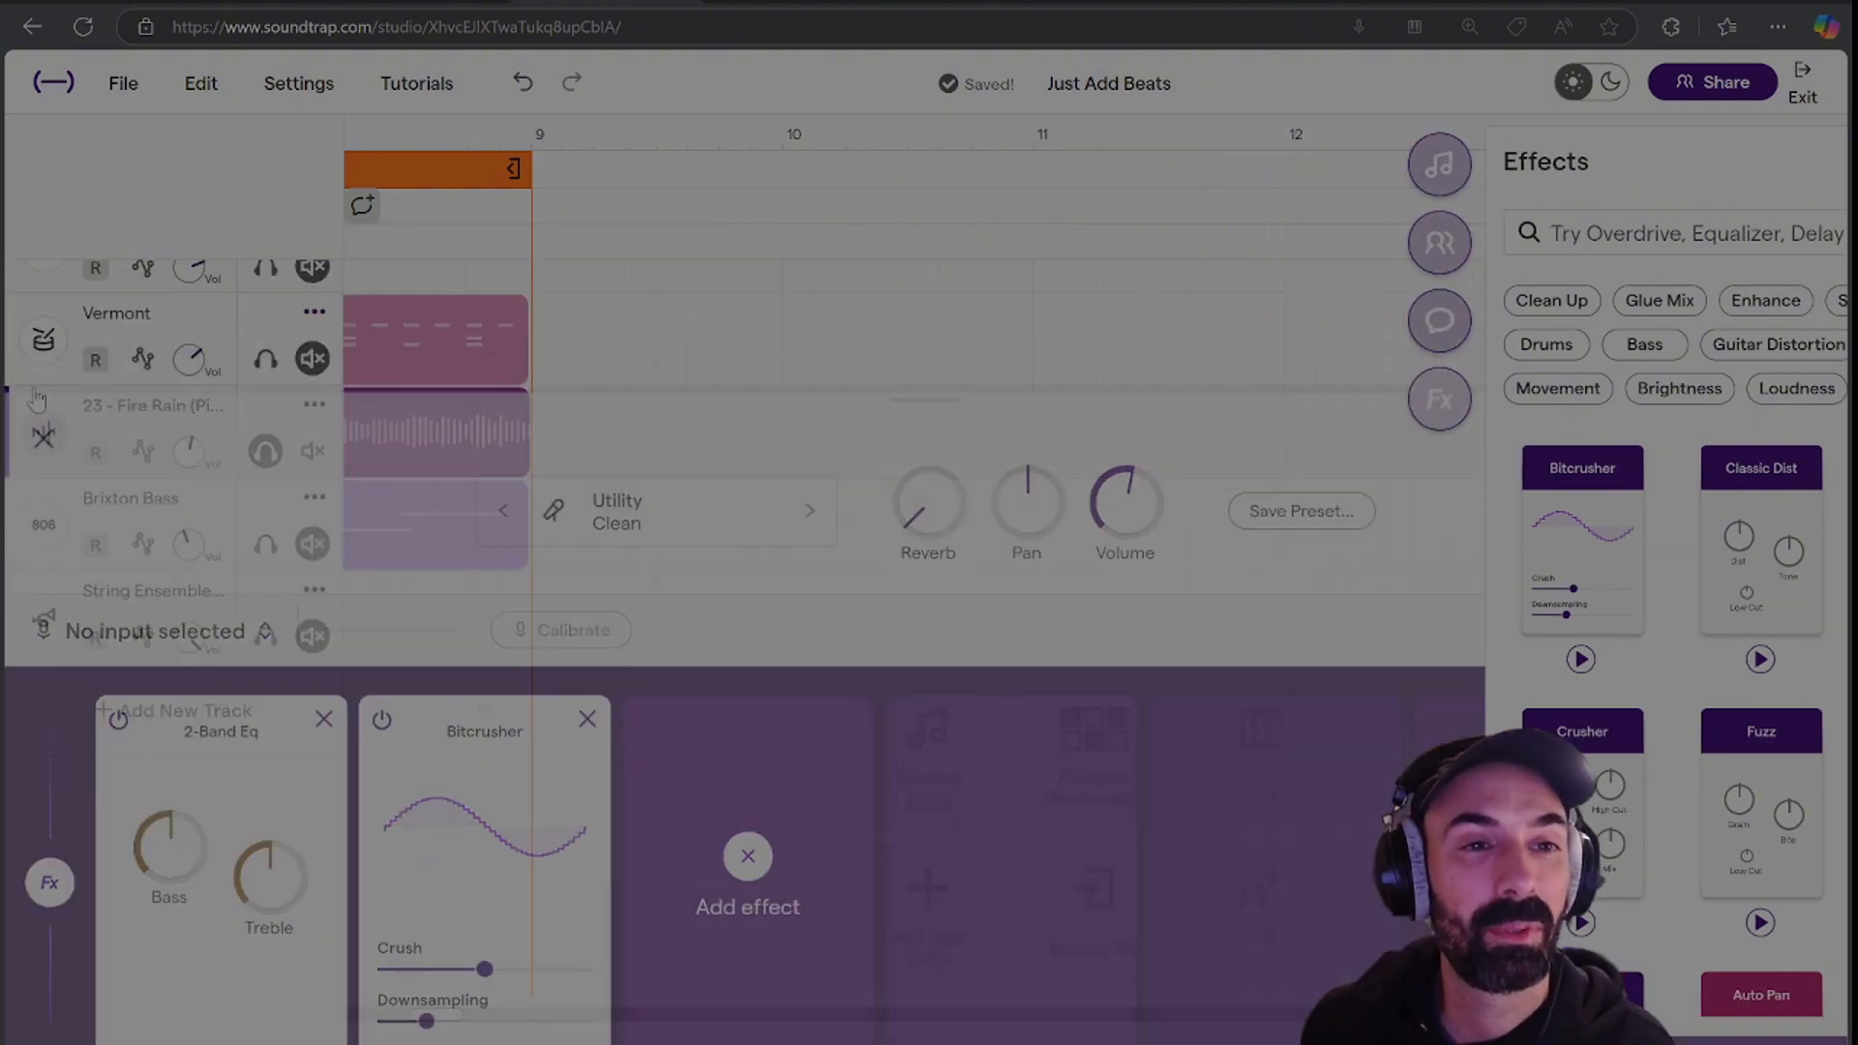
pyautogui.click(266, 453)
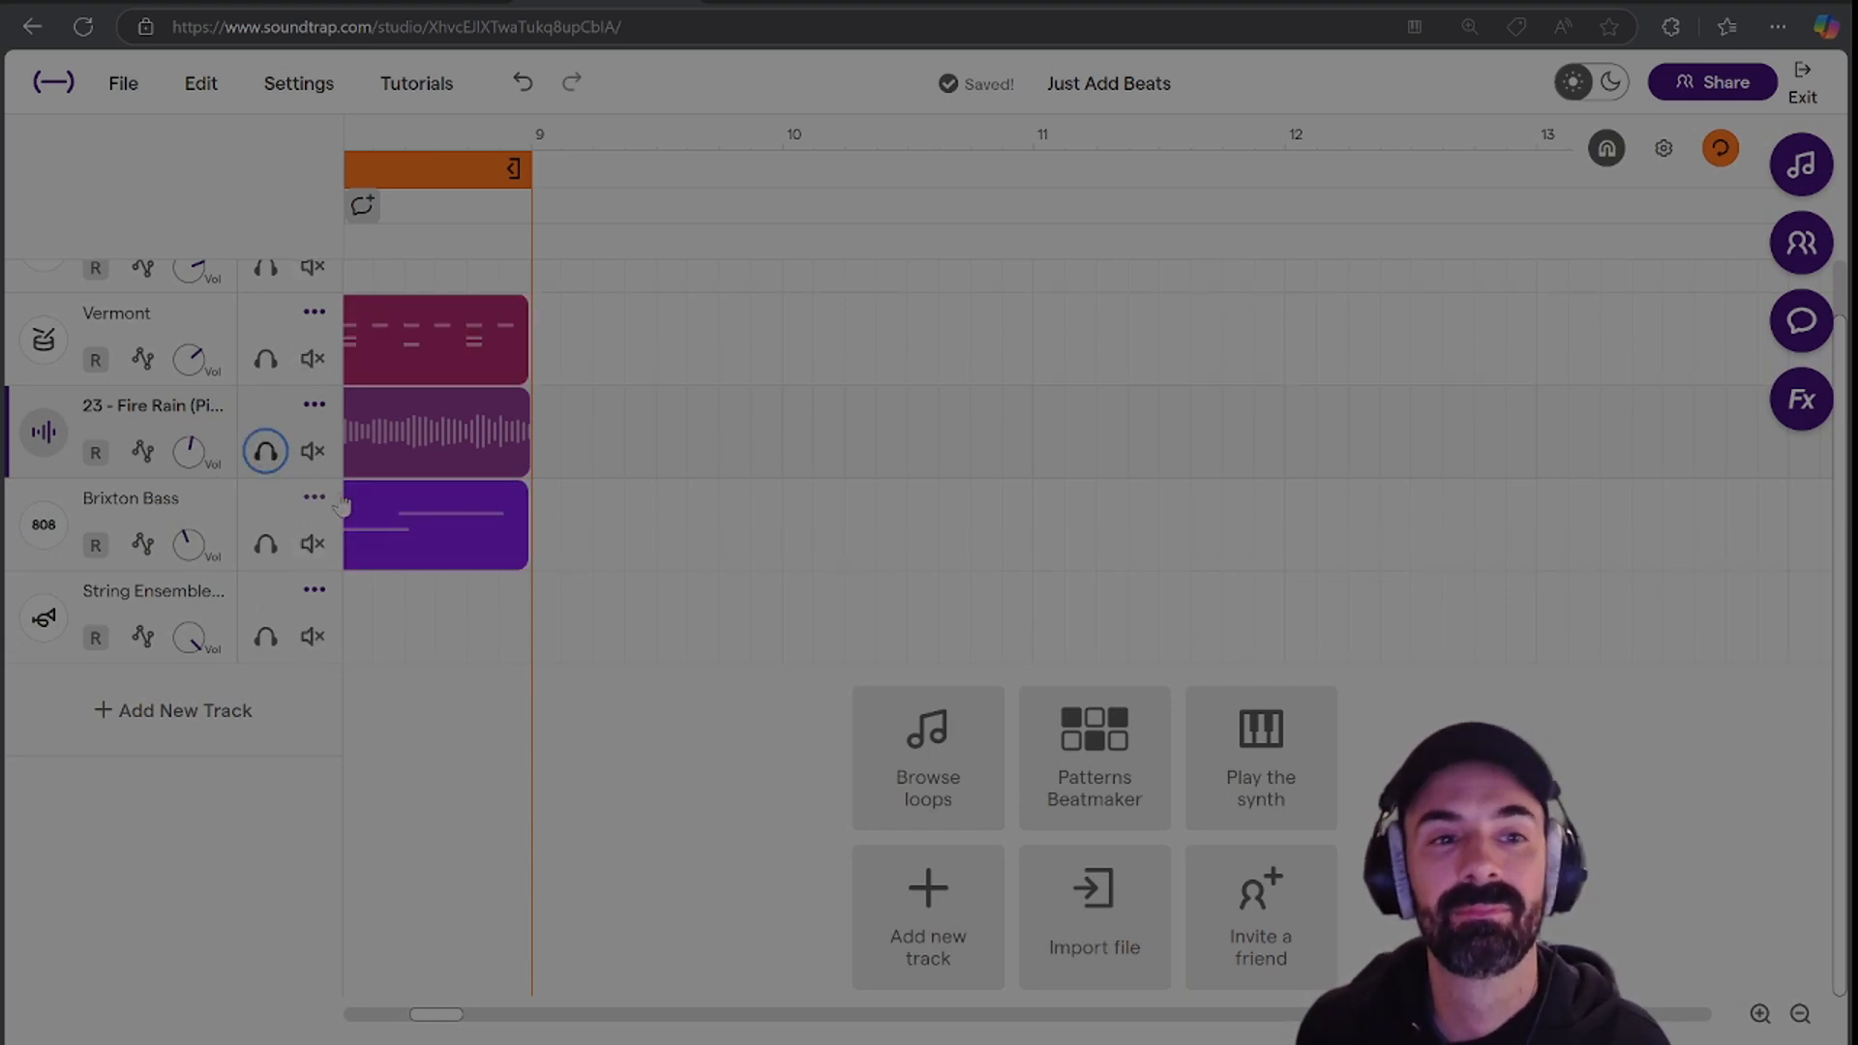
pyautogui.moveTo(354, 508)
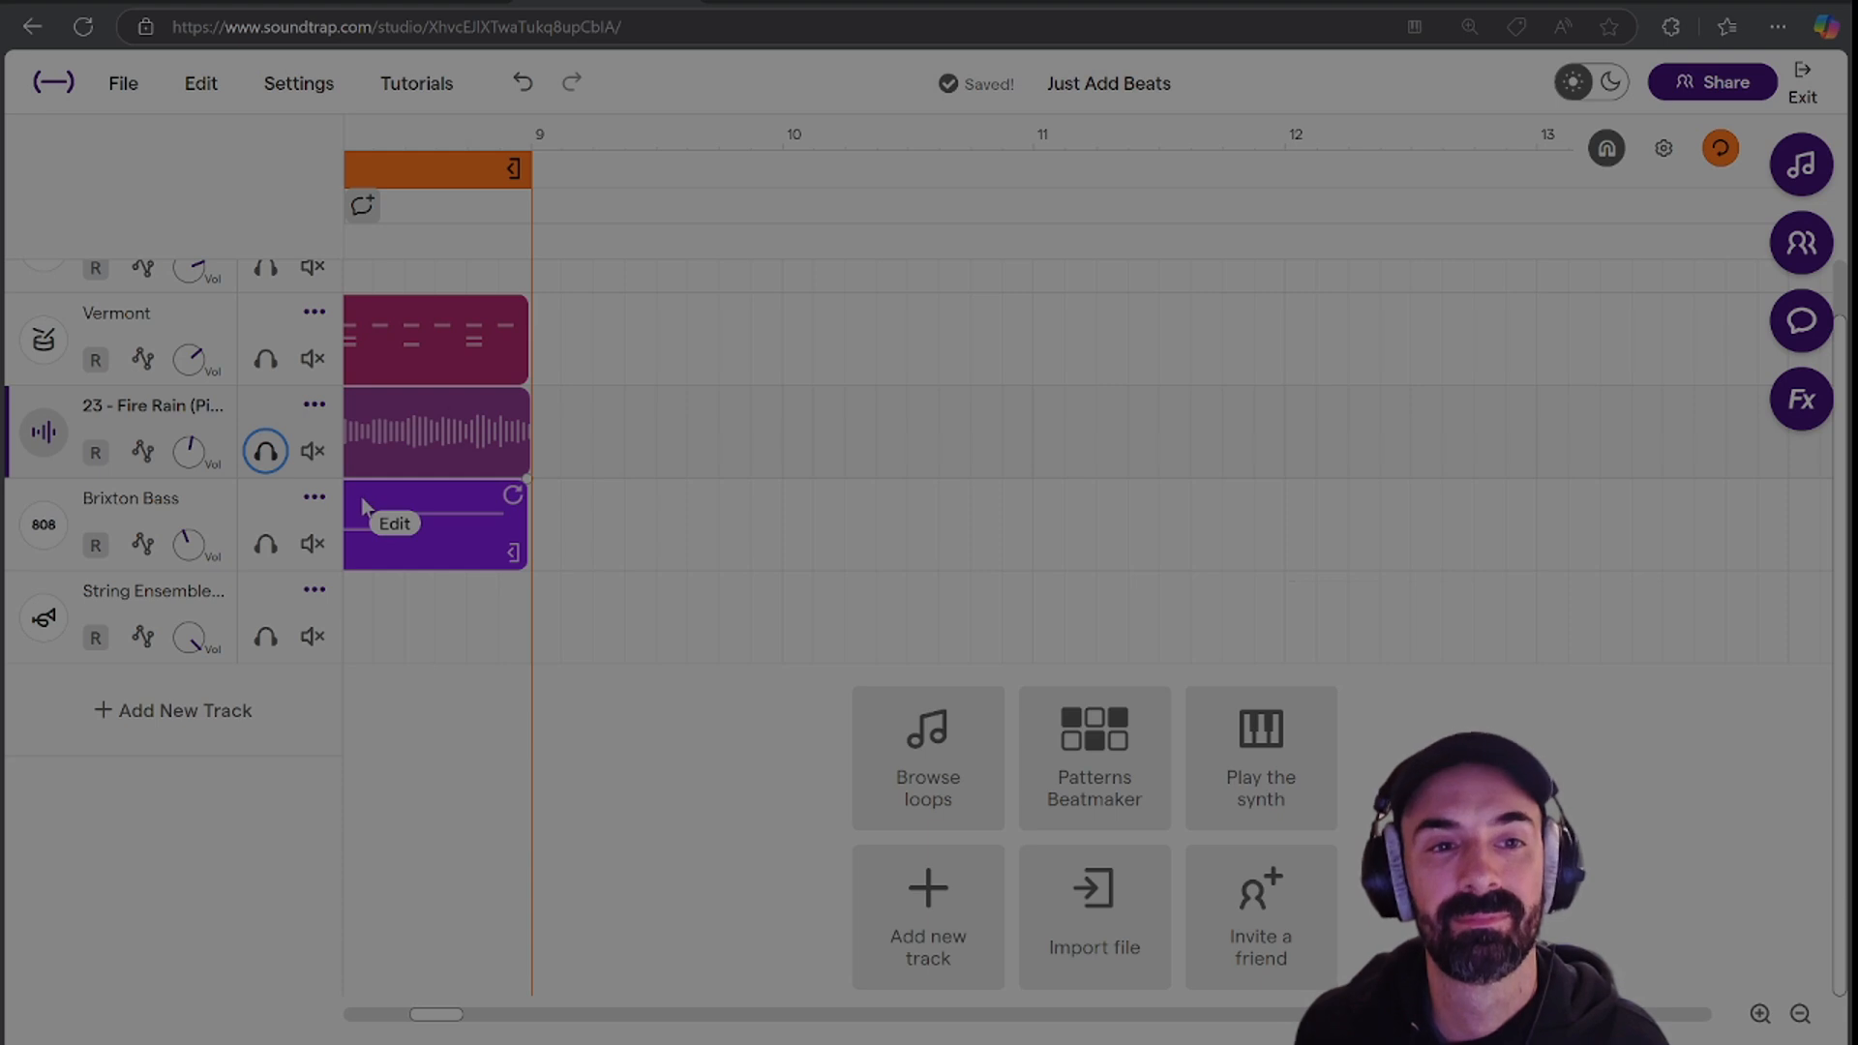
# Reopen the piano track's effects, raise the Bitcrusher's Crush and set its Downsampling to 38x.
pyautogui.click(75, 455)
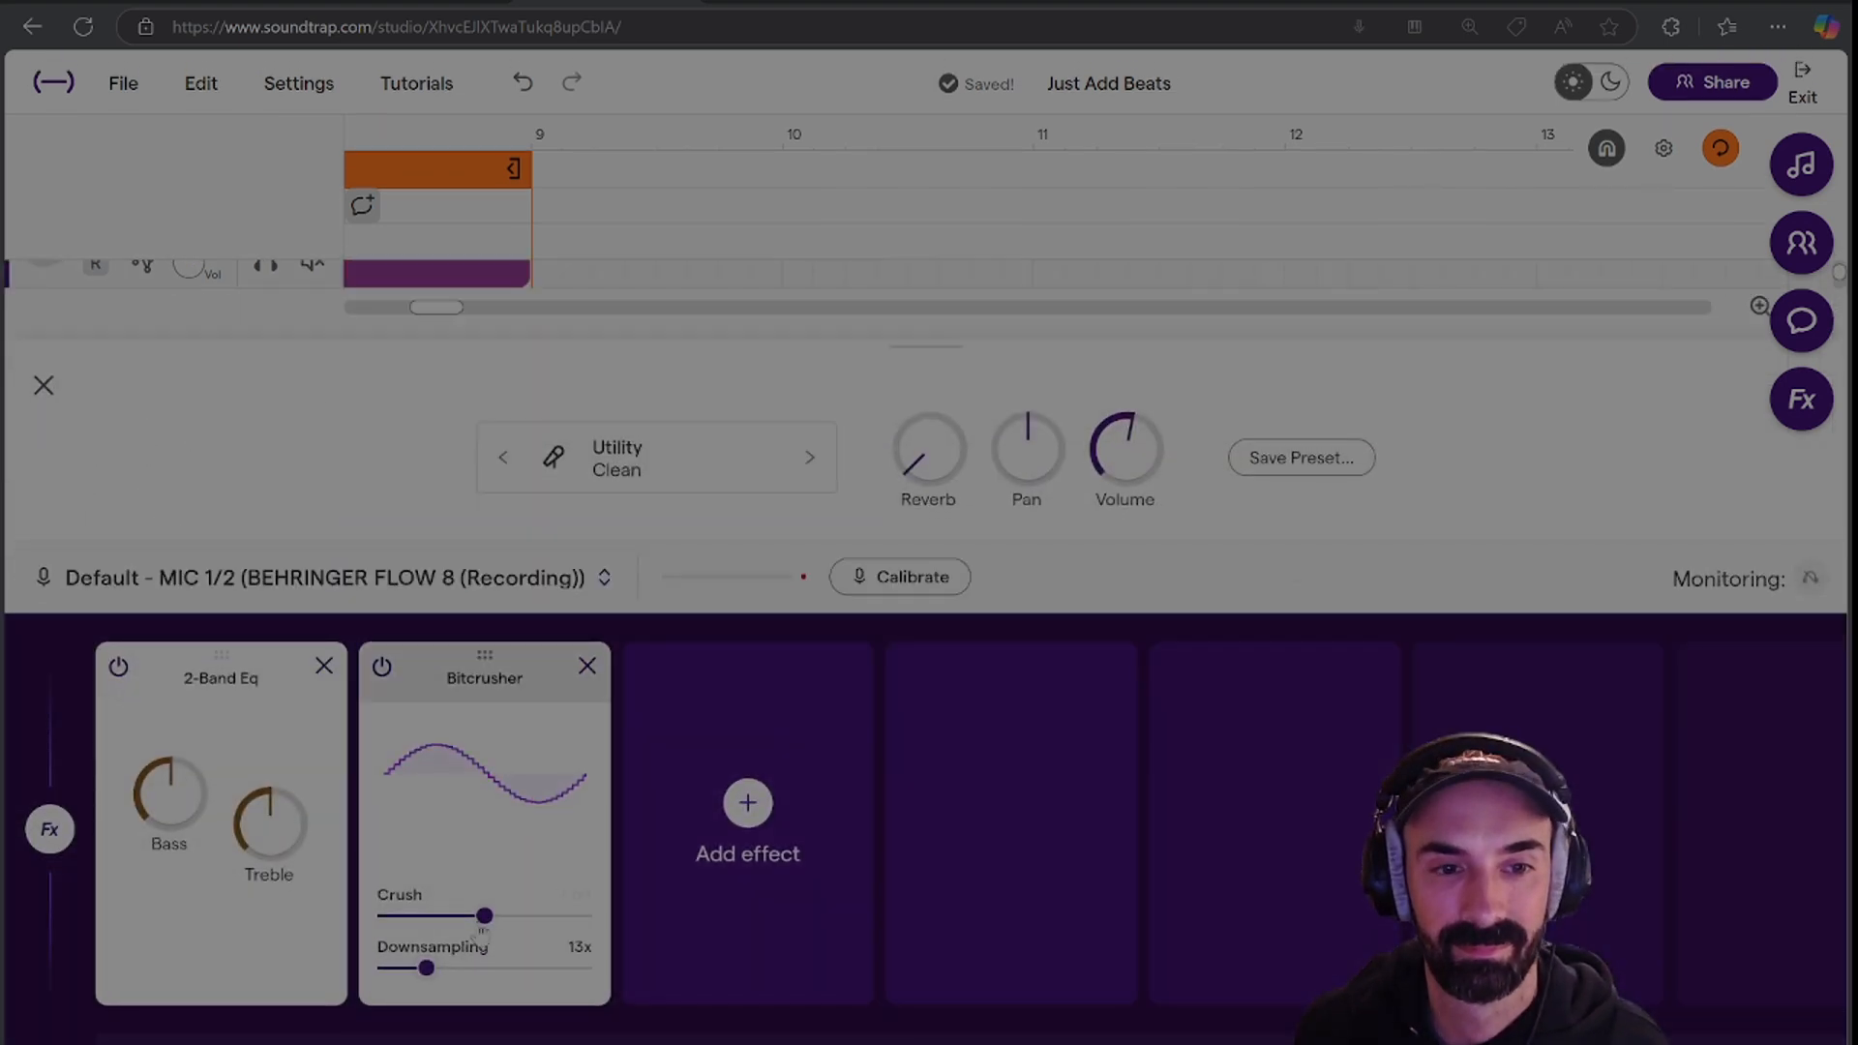
pyautogui.moveTo(482, 929); pyautogui.dragTo(525, 921)
pyautogui.moveTo(435, 971); pyautogui.dragTo(511, 983)
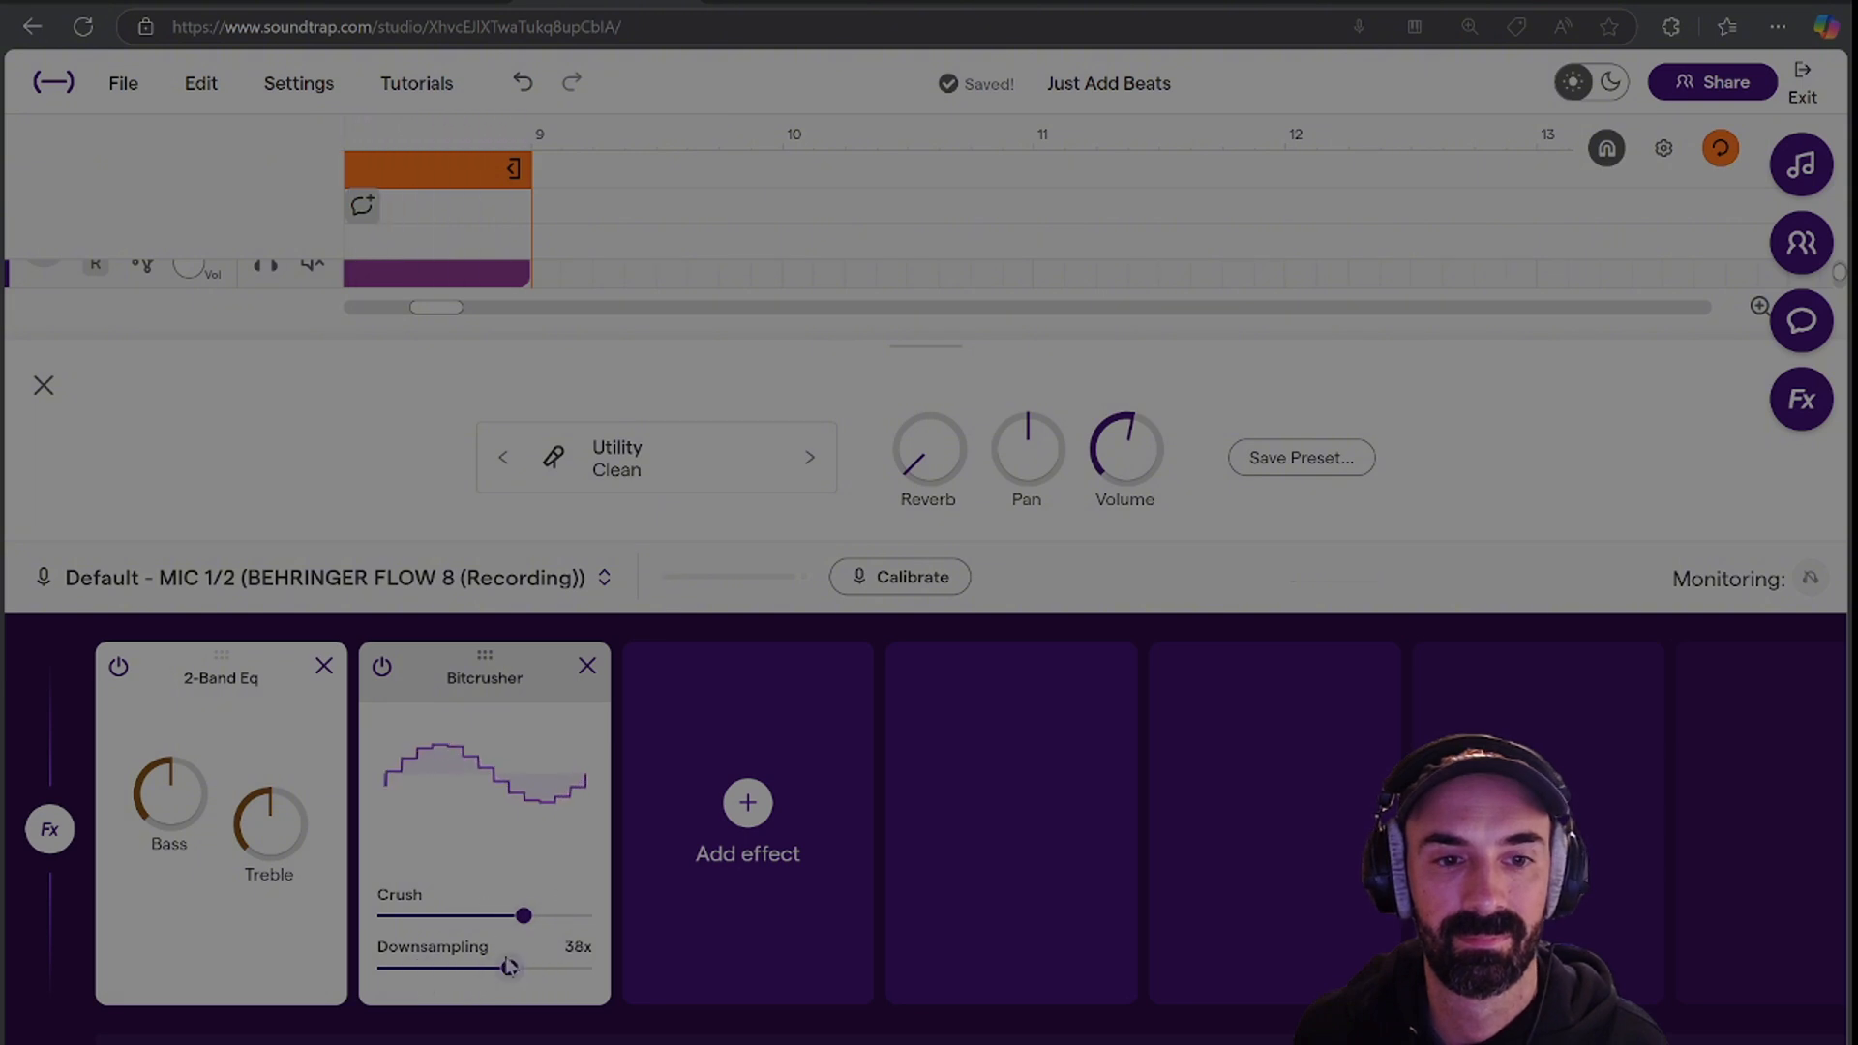
# Bypass the Bitcrusher and remove it from the piano track.
pyautogui.click(382, 667)
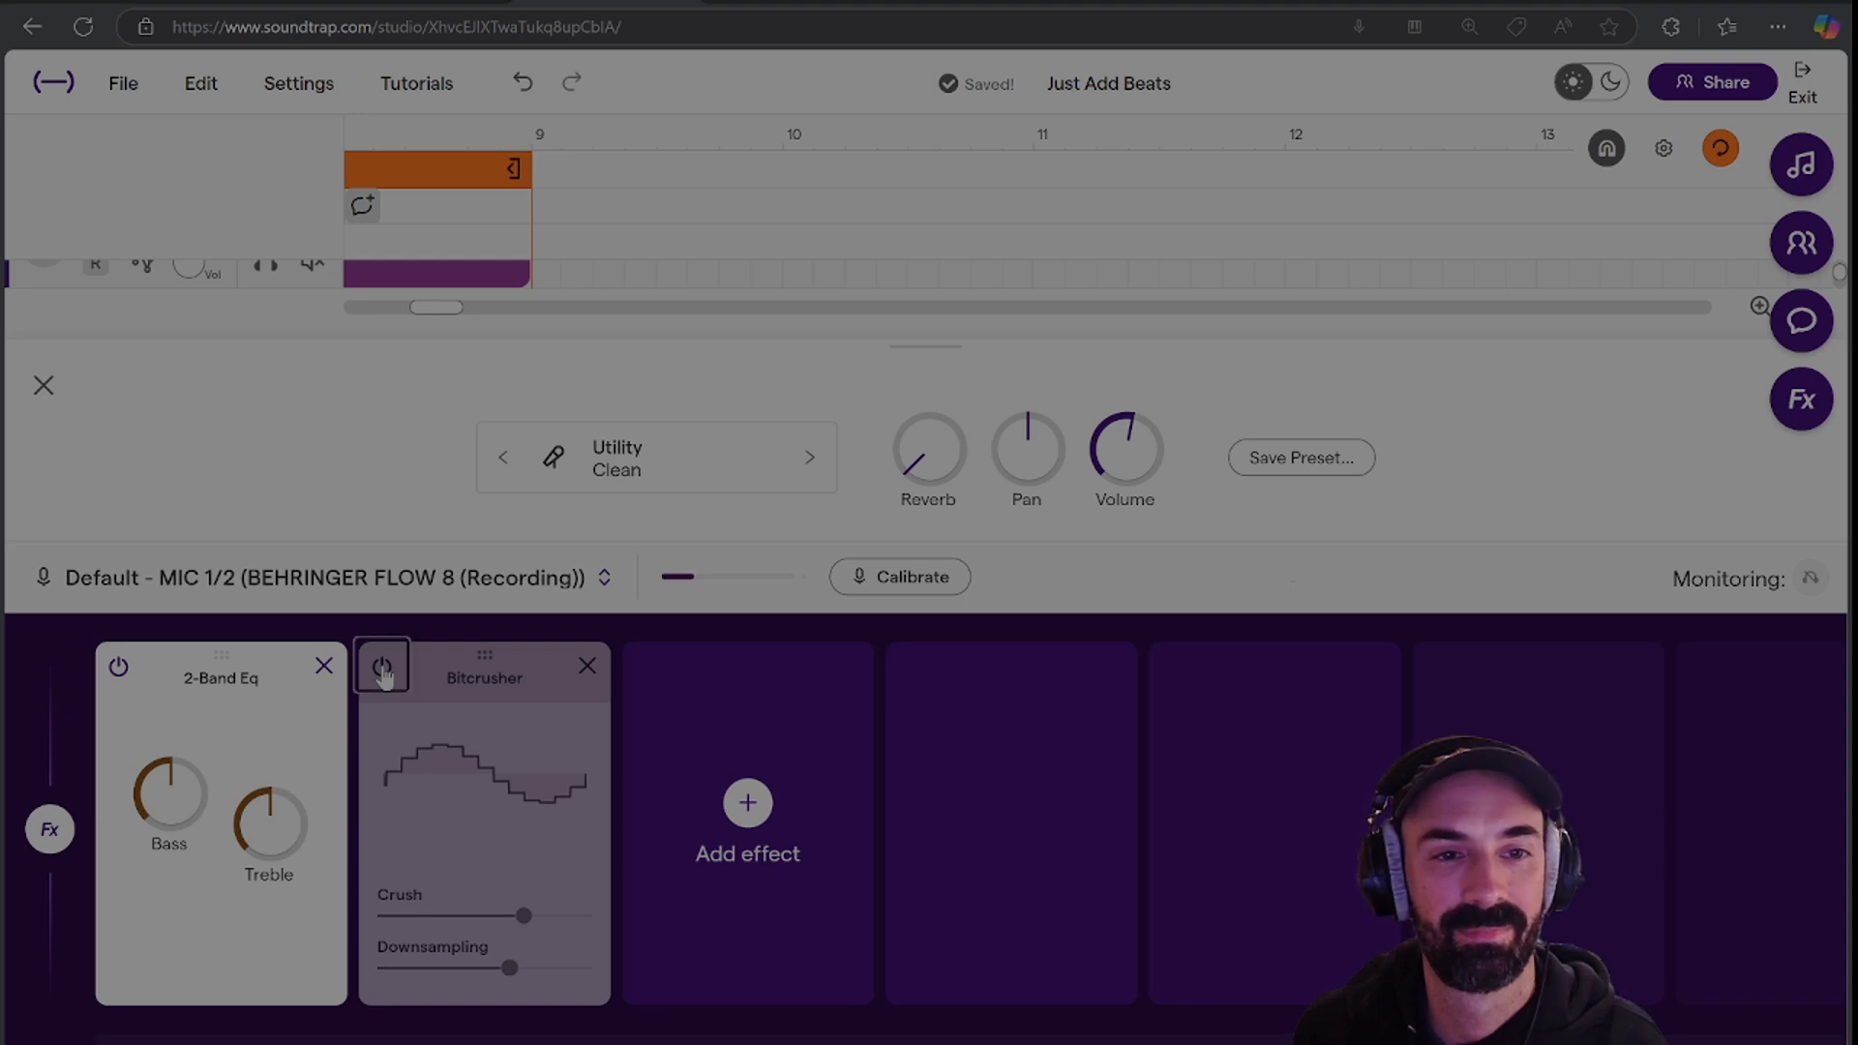
pyautogui.click(587, 666)
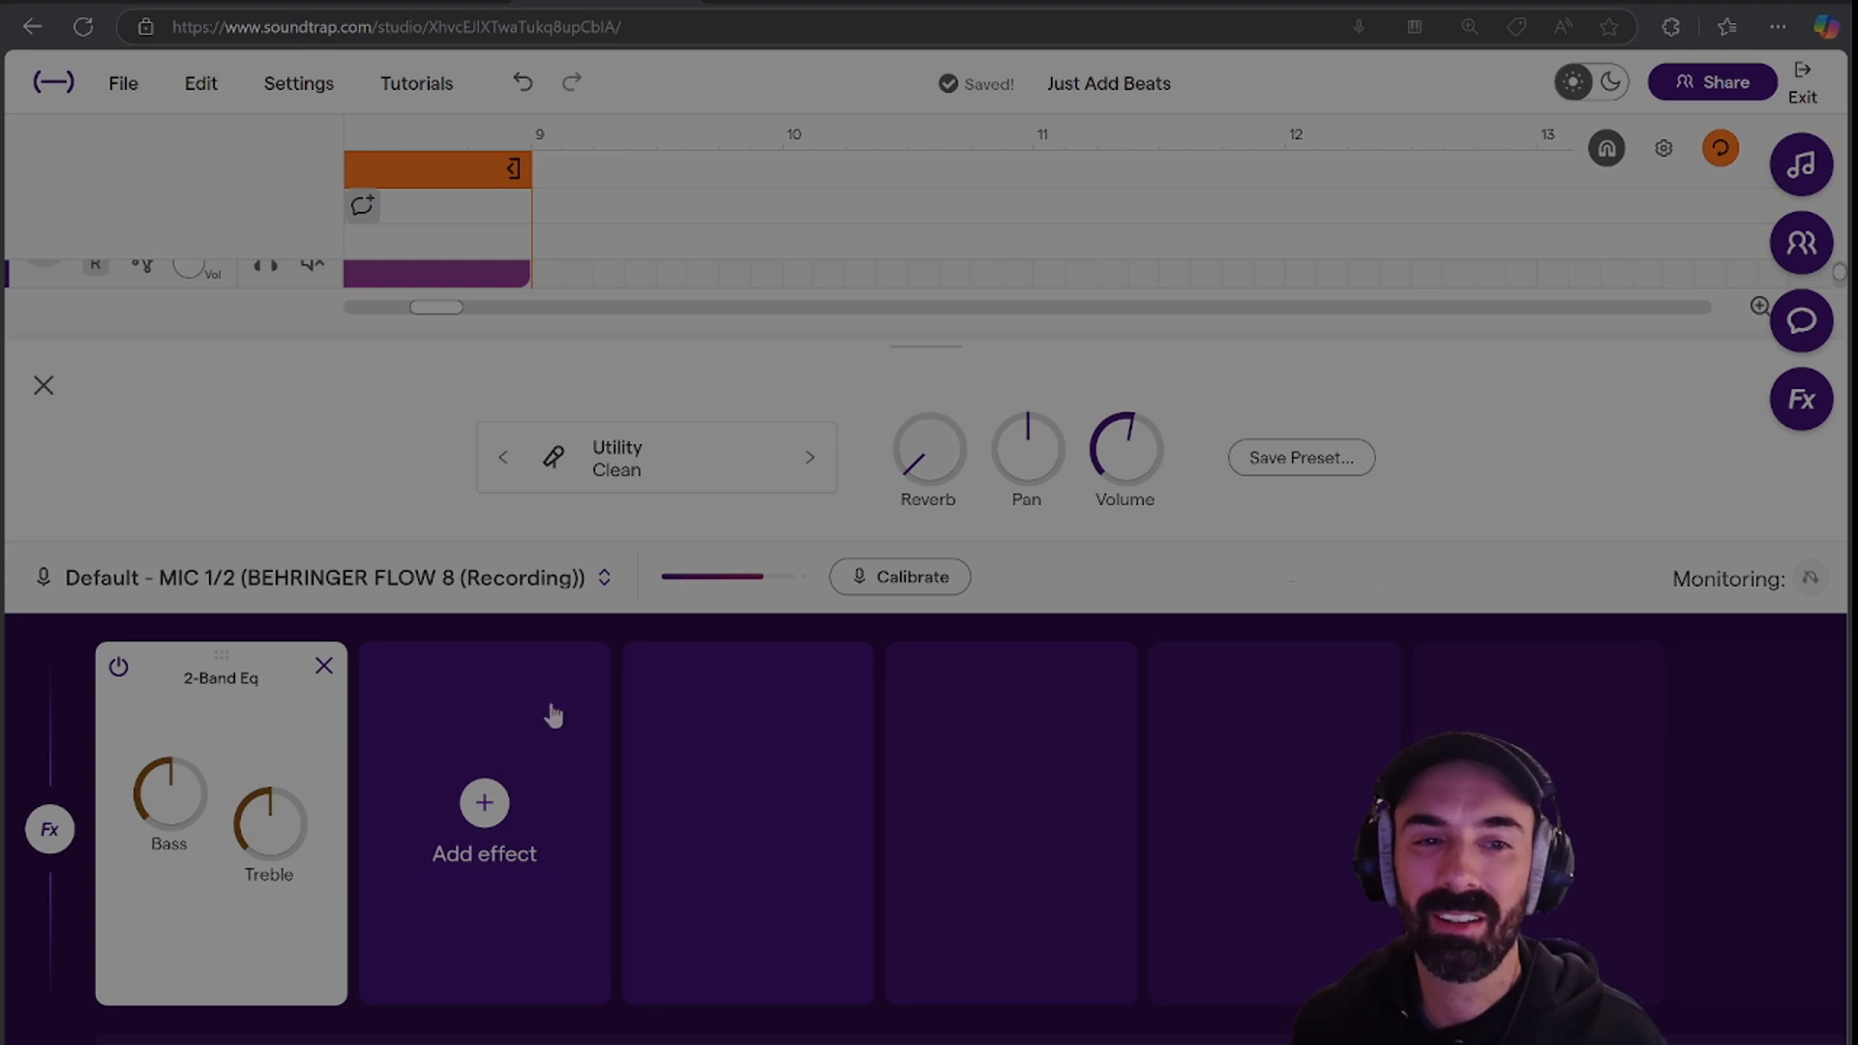
# Add the Visual EQ effect to the piano track after its 2-Band Eq.
pyautogui.click(503, 886)
pyautogui.scroll(-5, 1628, 684)
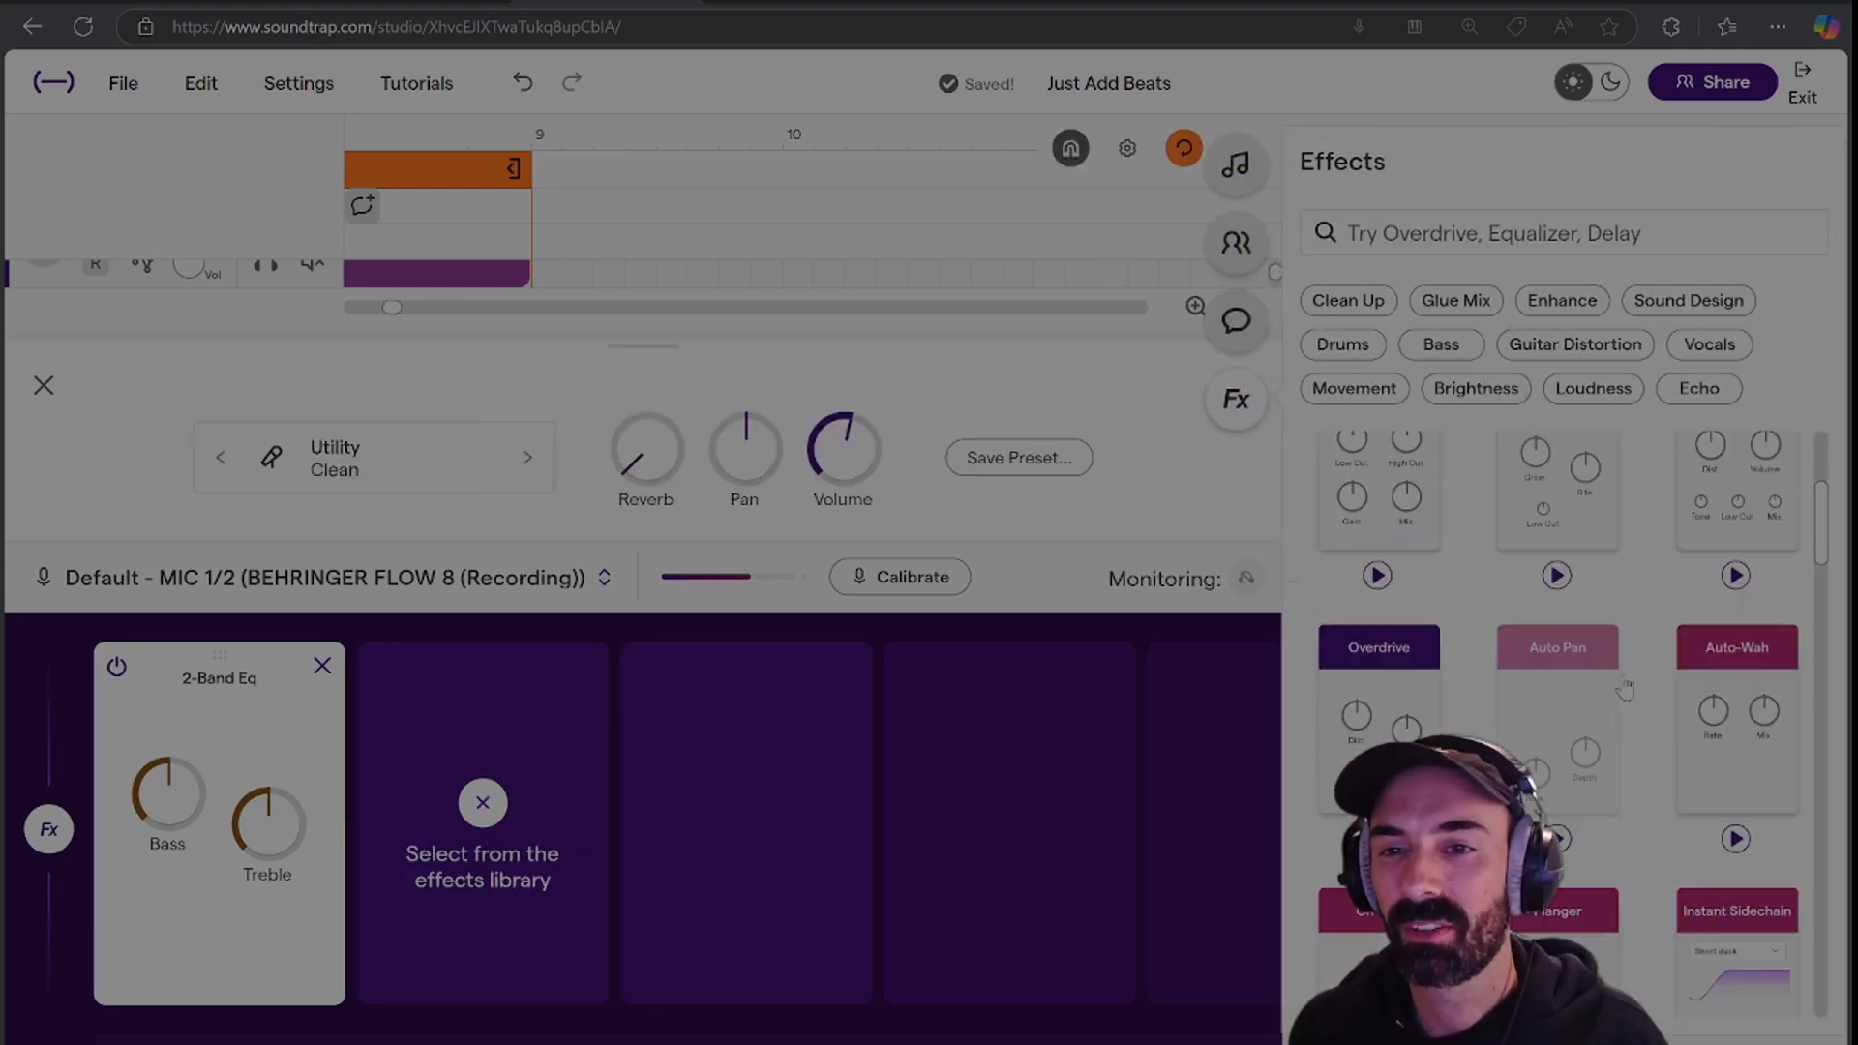
pyautogui.scroll(-8, 1629, 684)
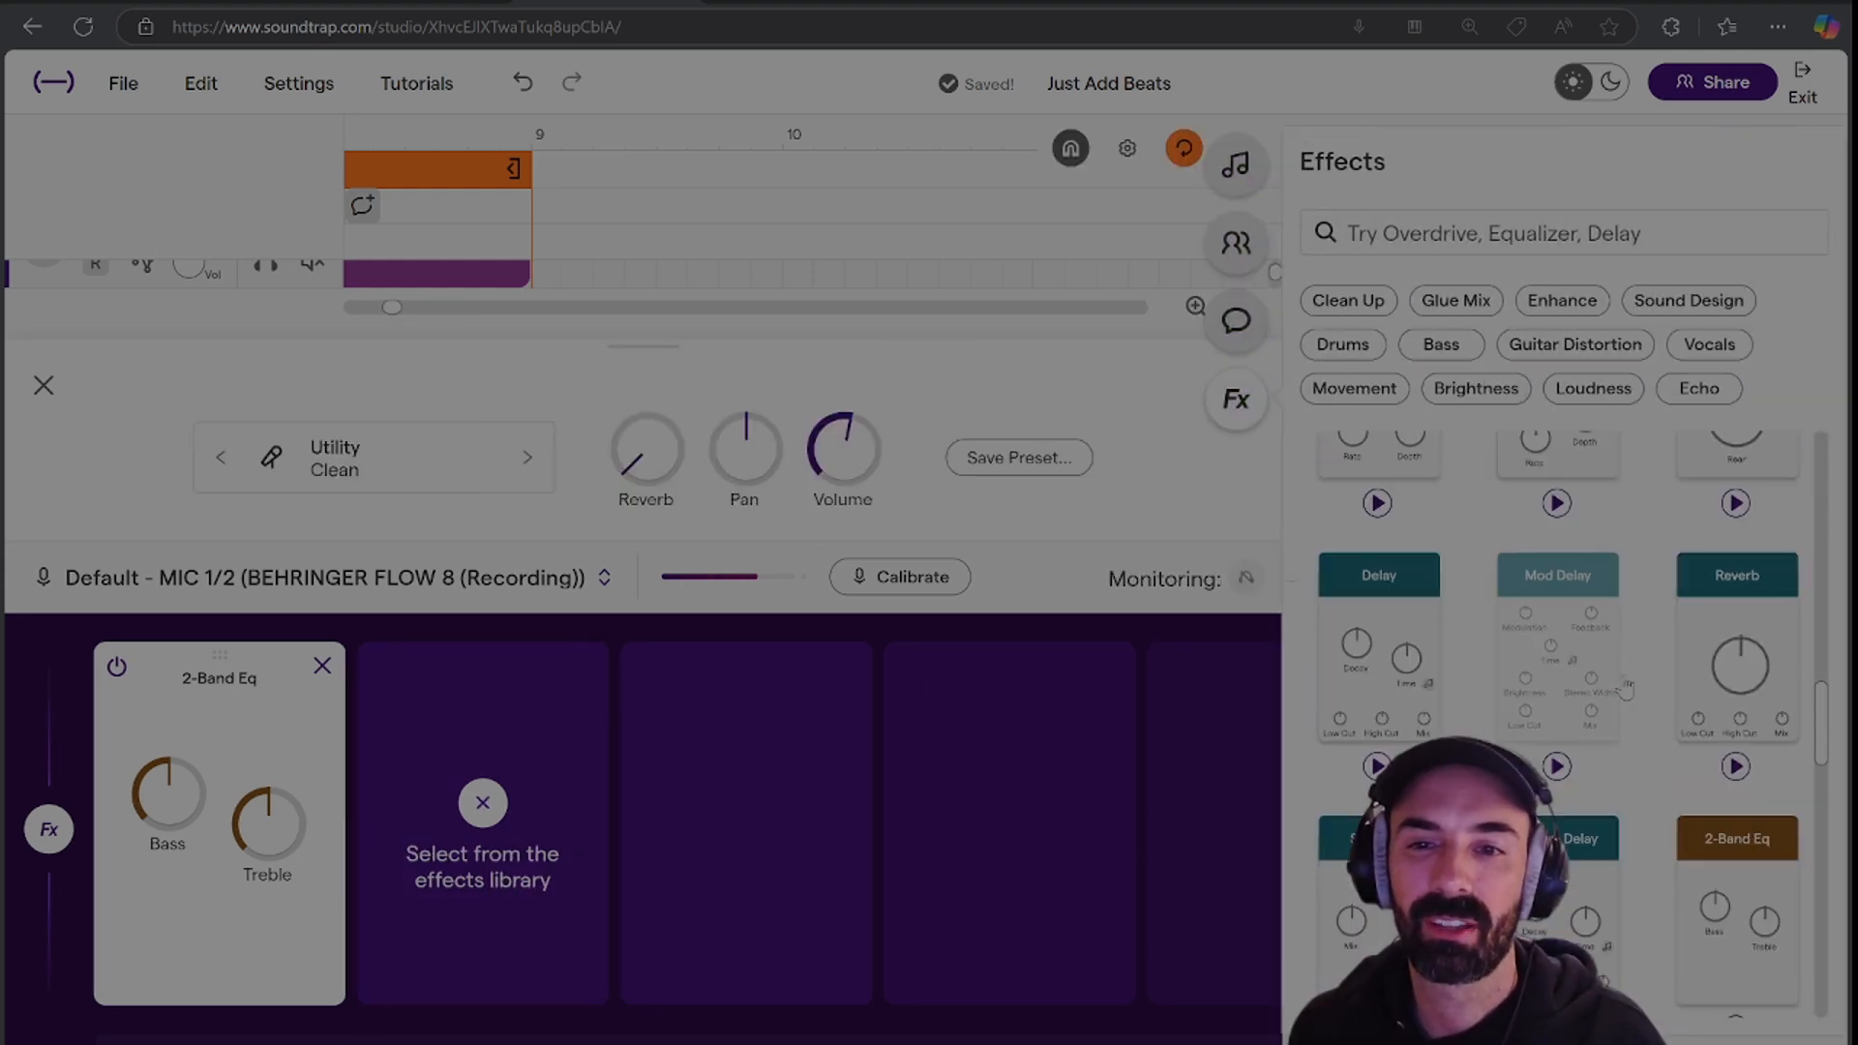
pyautogui.scroll(-2, 1628, 689)
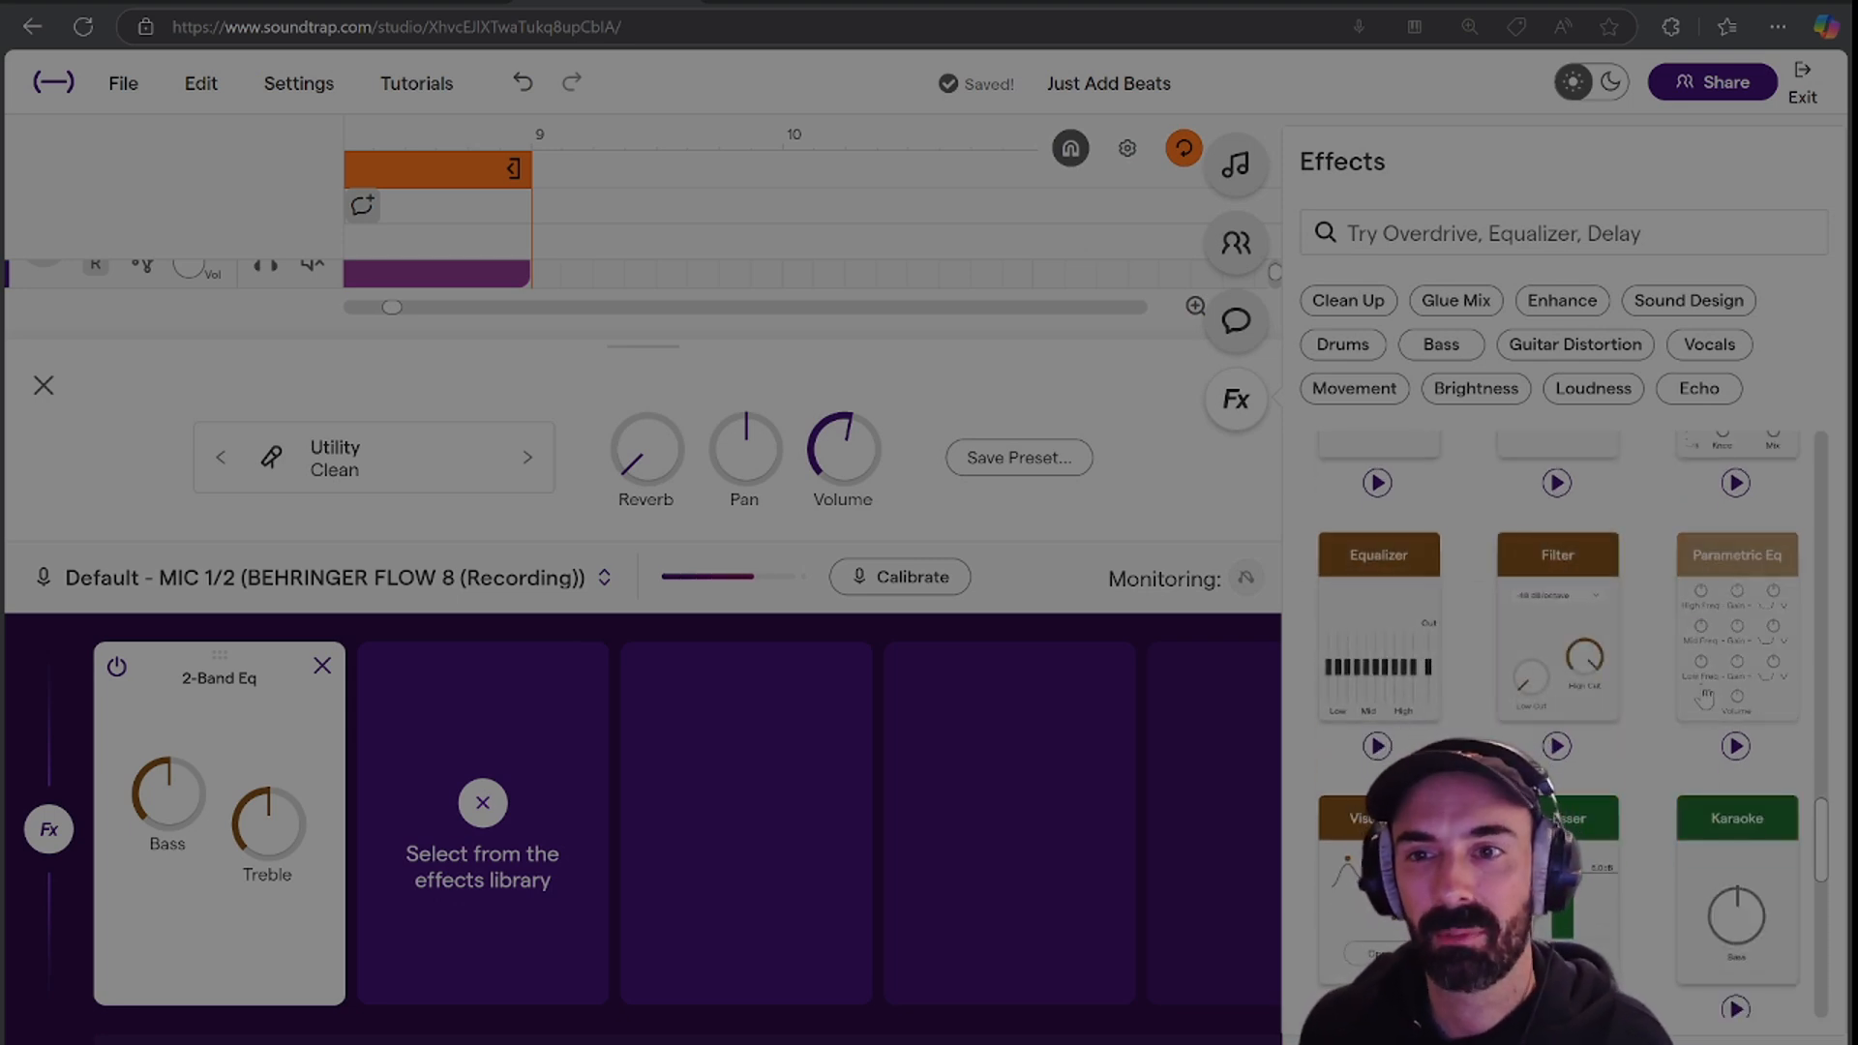
pyautogui.scroll(-4, 1645, 800)
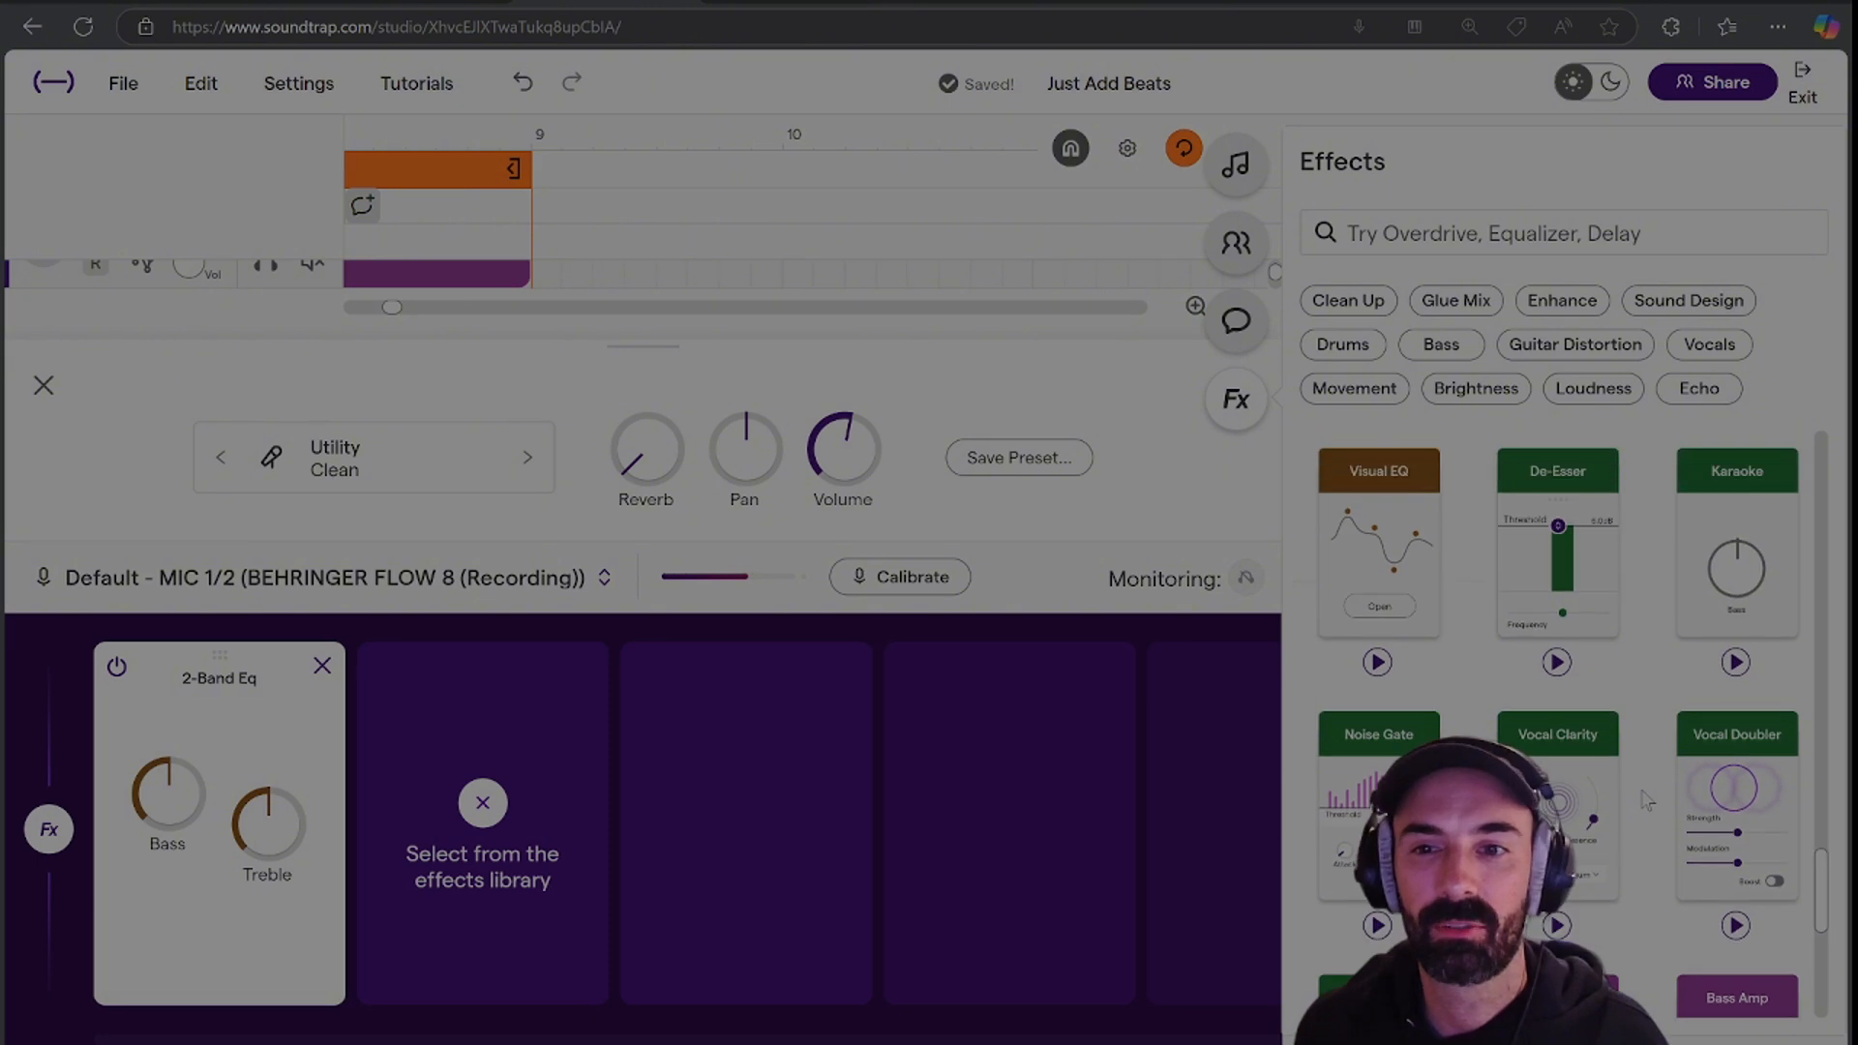
pyautogui.scroll(3, 1645, 800)
pyautogui.scroll(-1, 1645, 801)
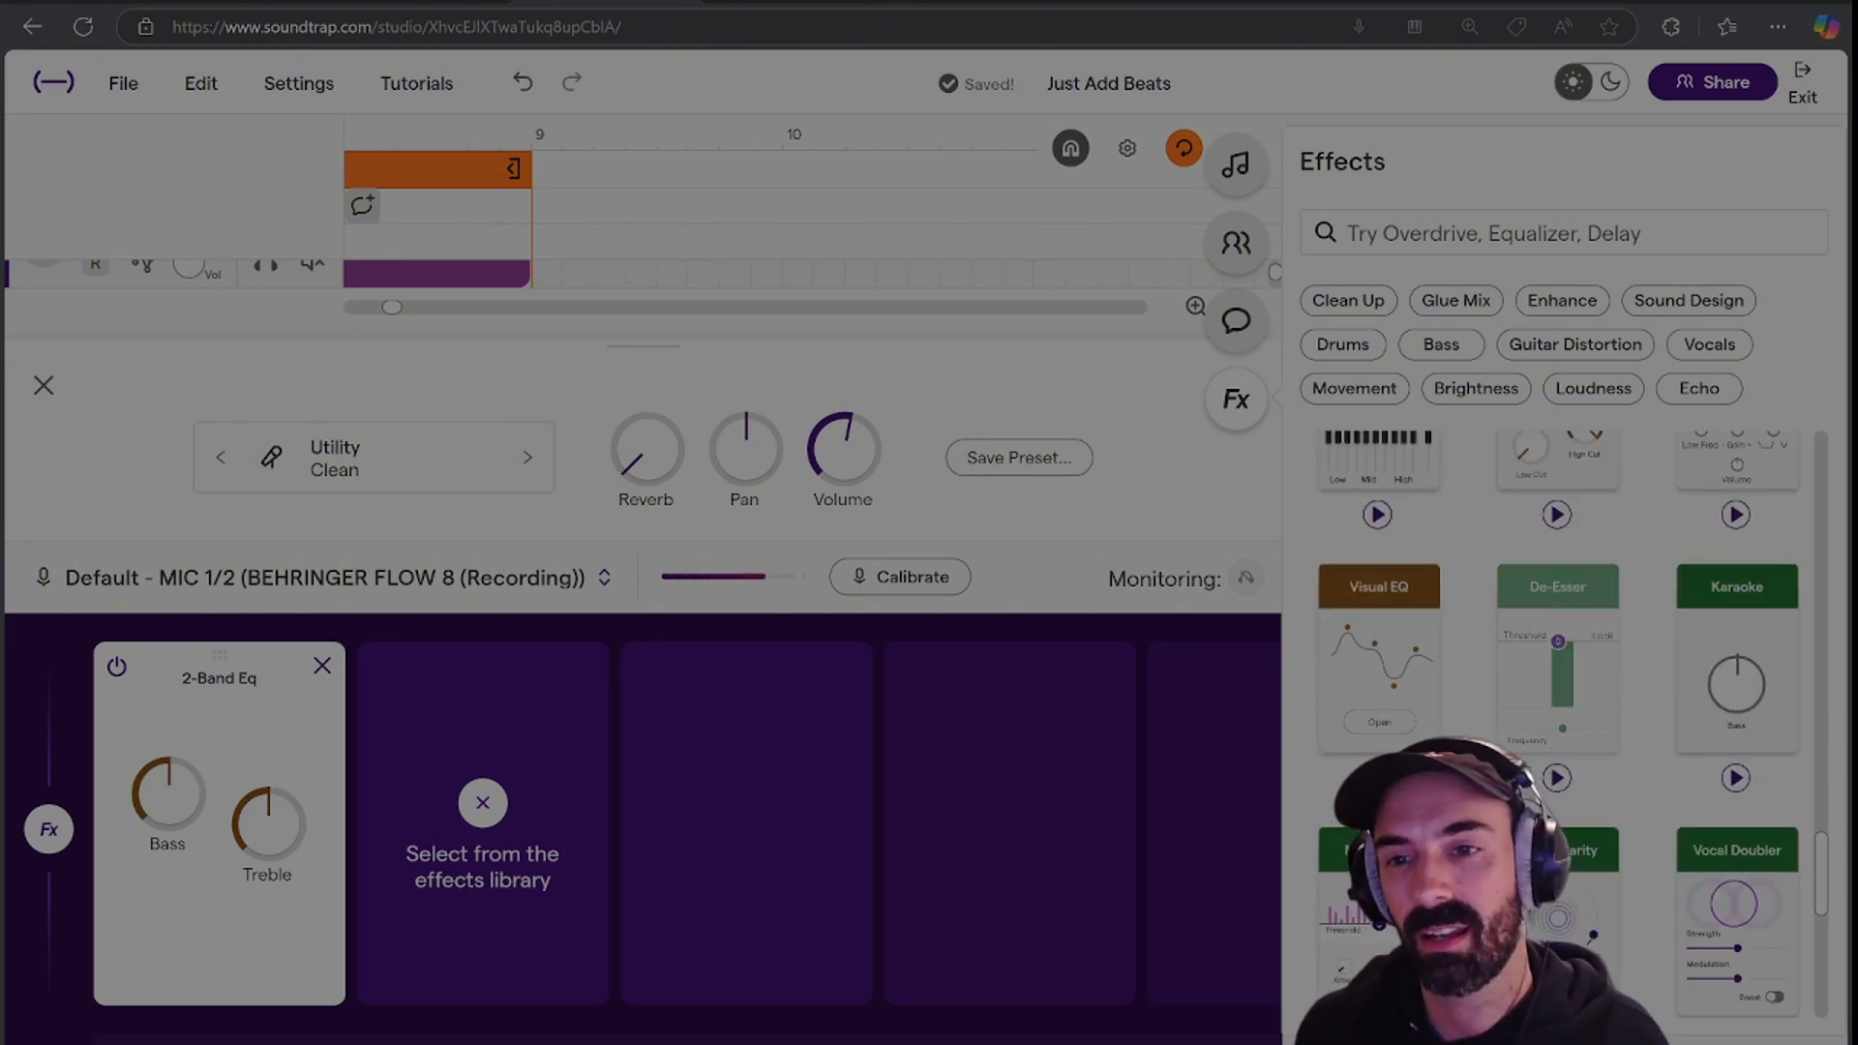
pyautogui.click(1412, 670)
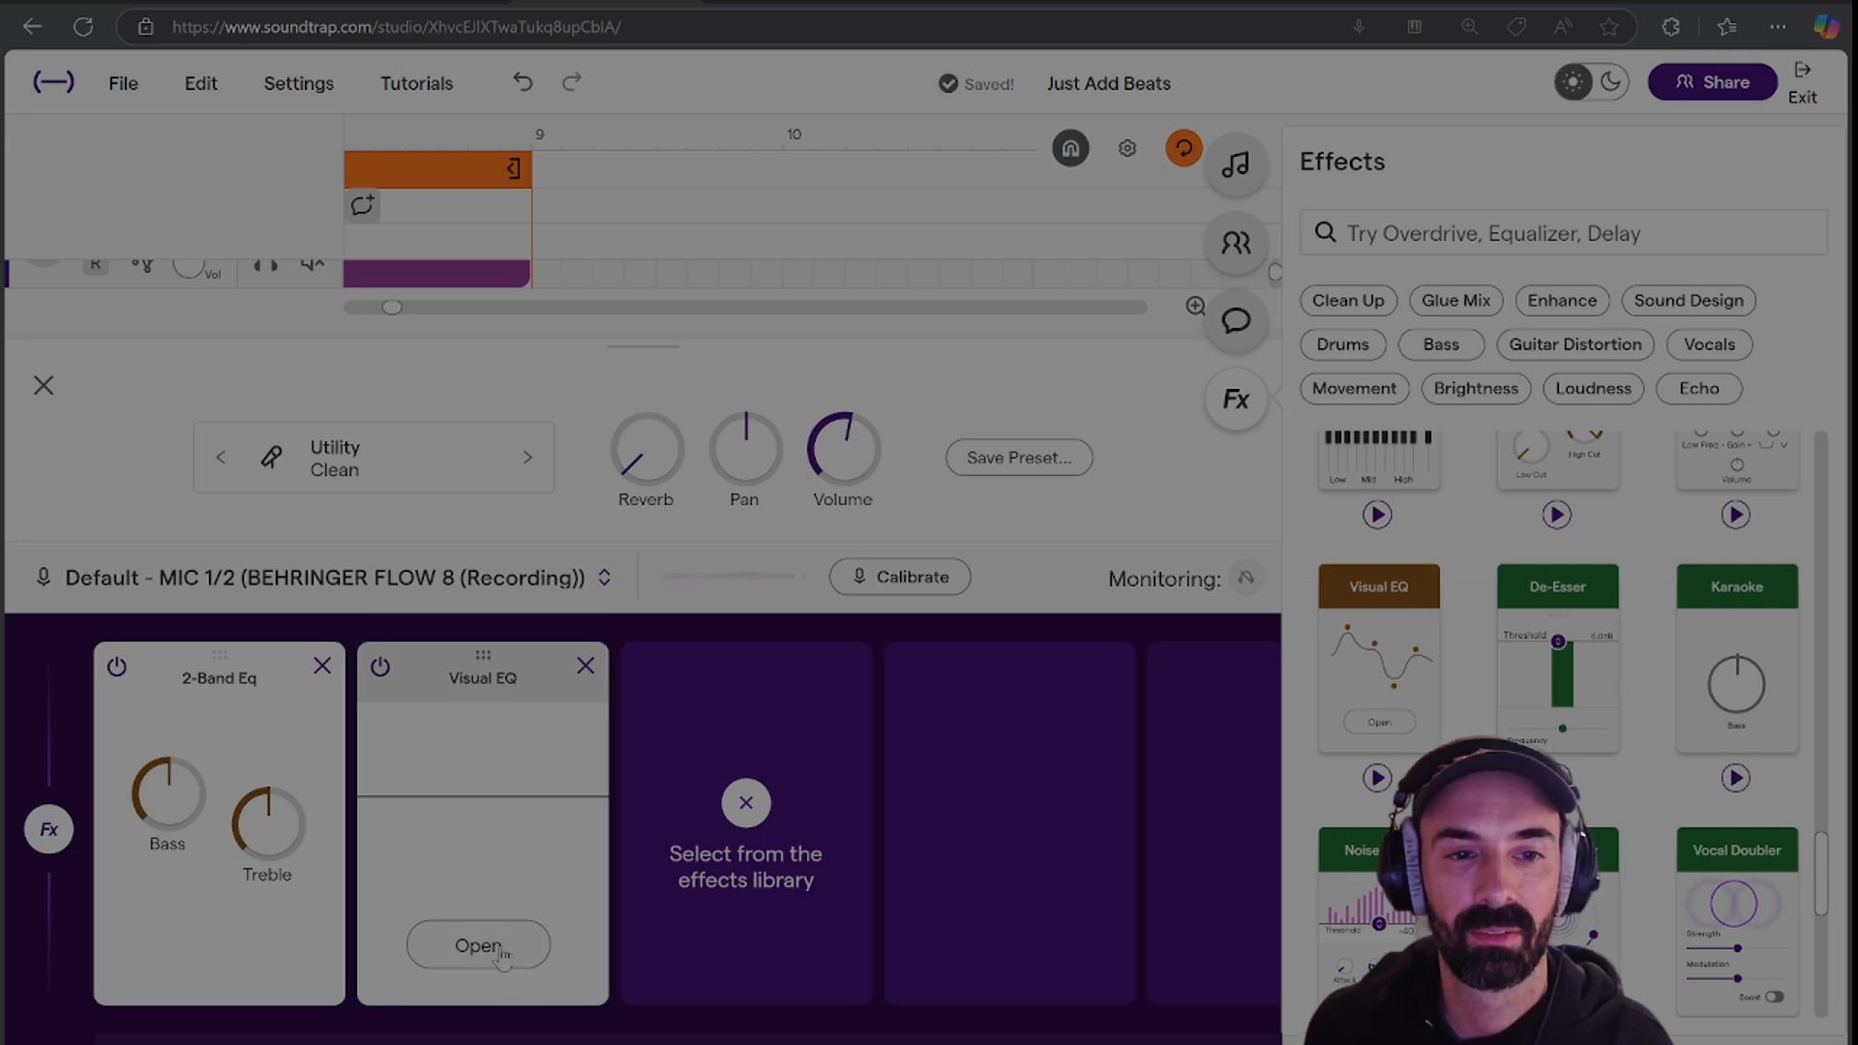
# Solo the Fire Rain piano track and open its Visual EQ curve editor.
pyautogui.click(43, 385)
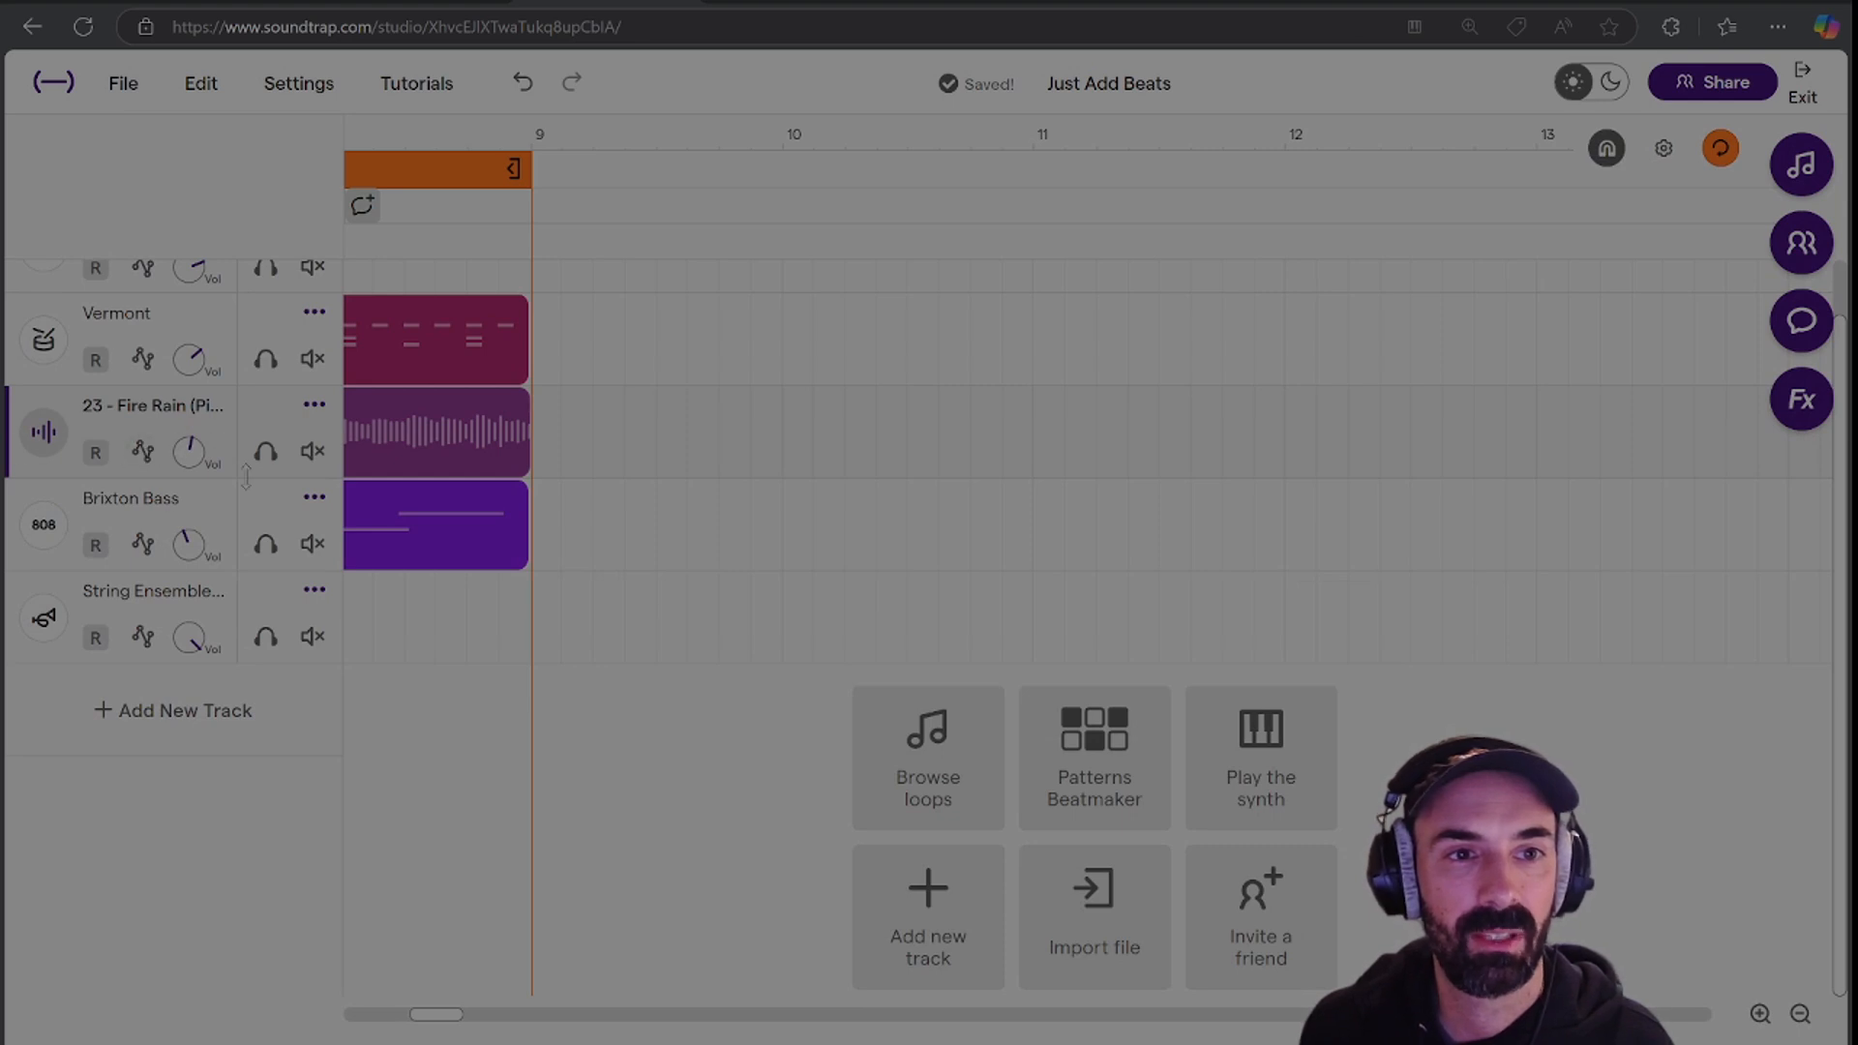
pyautogui.click(265, 451)
pyautogui.click(43, 432)
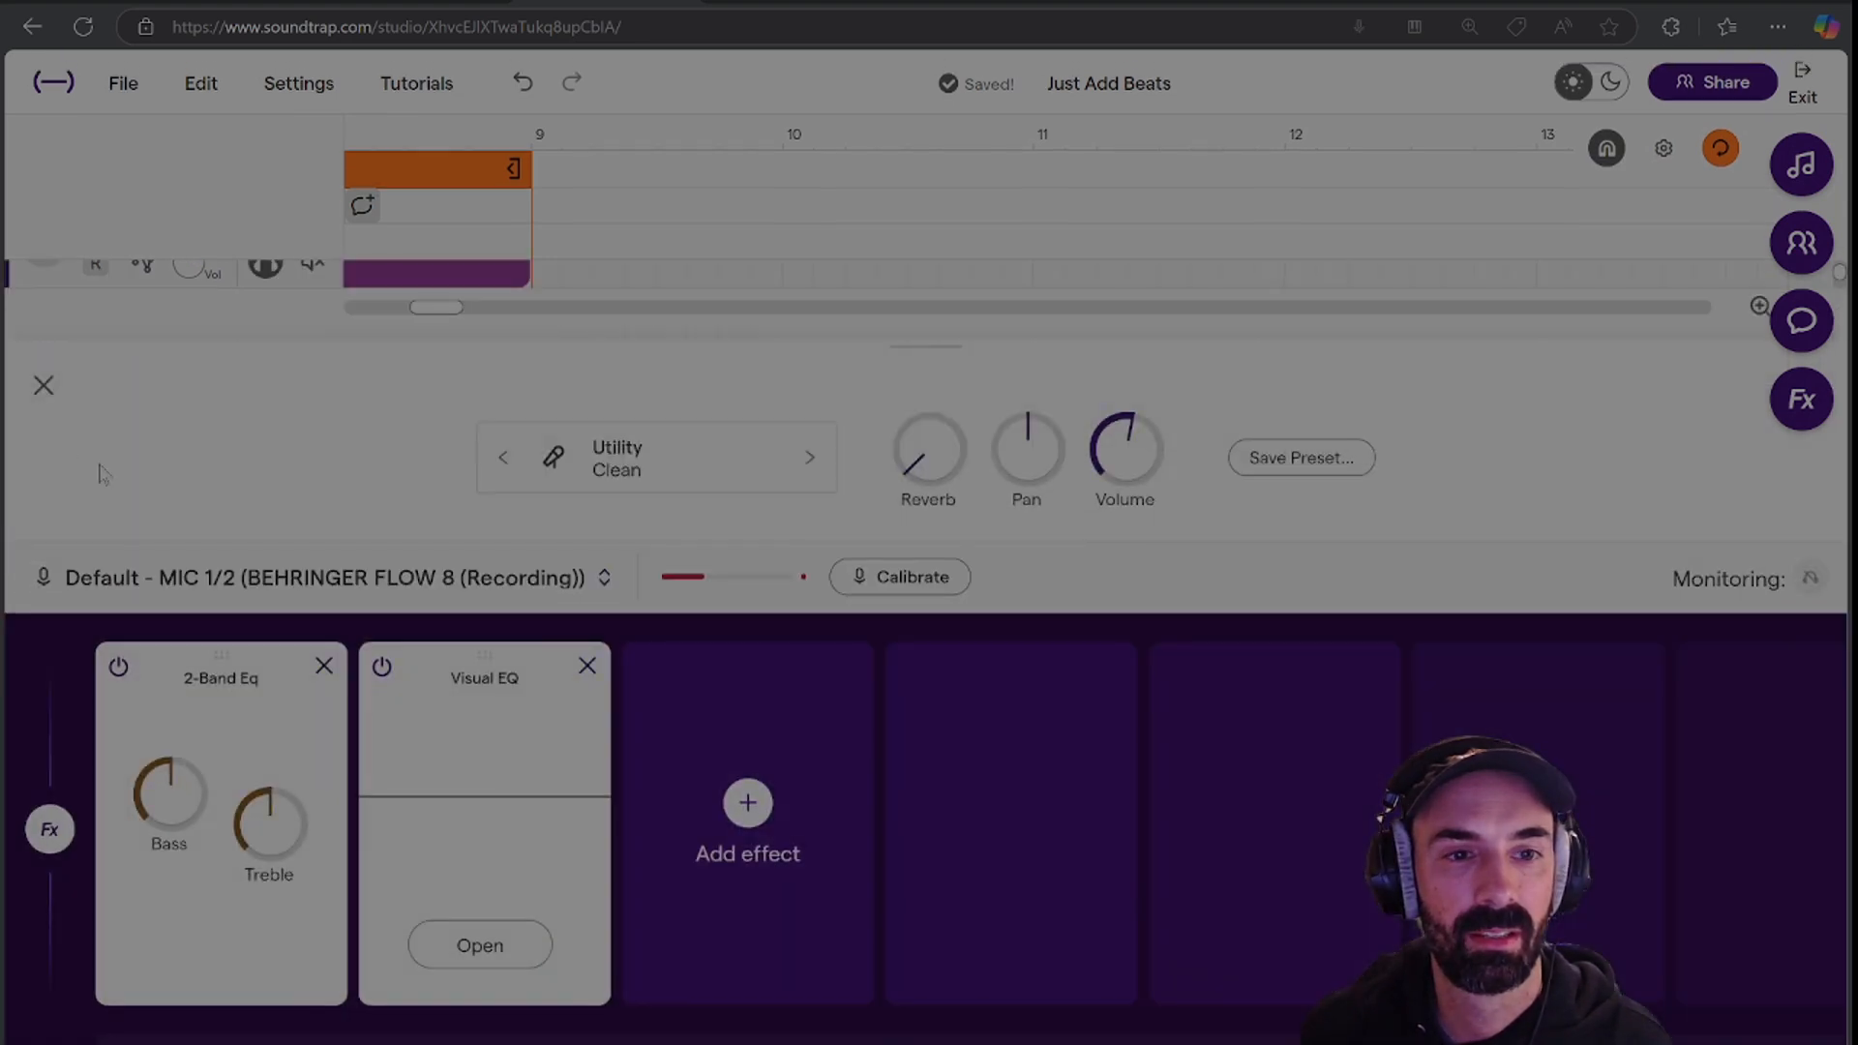
pyautogui.click(480, 945)
# Try band 1 at 45 Hz and -20 dB, band 4 at 1.7 kHz and 2.11 dB, band 5 at -0.74 dB, resetting the curve.
pyautogui.moveTo(693, 455); pyautogui.dragTo(674, 755)
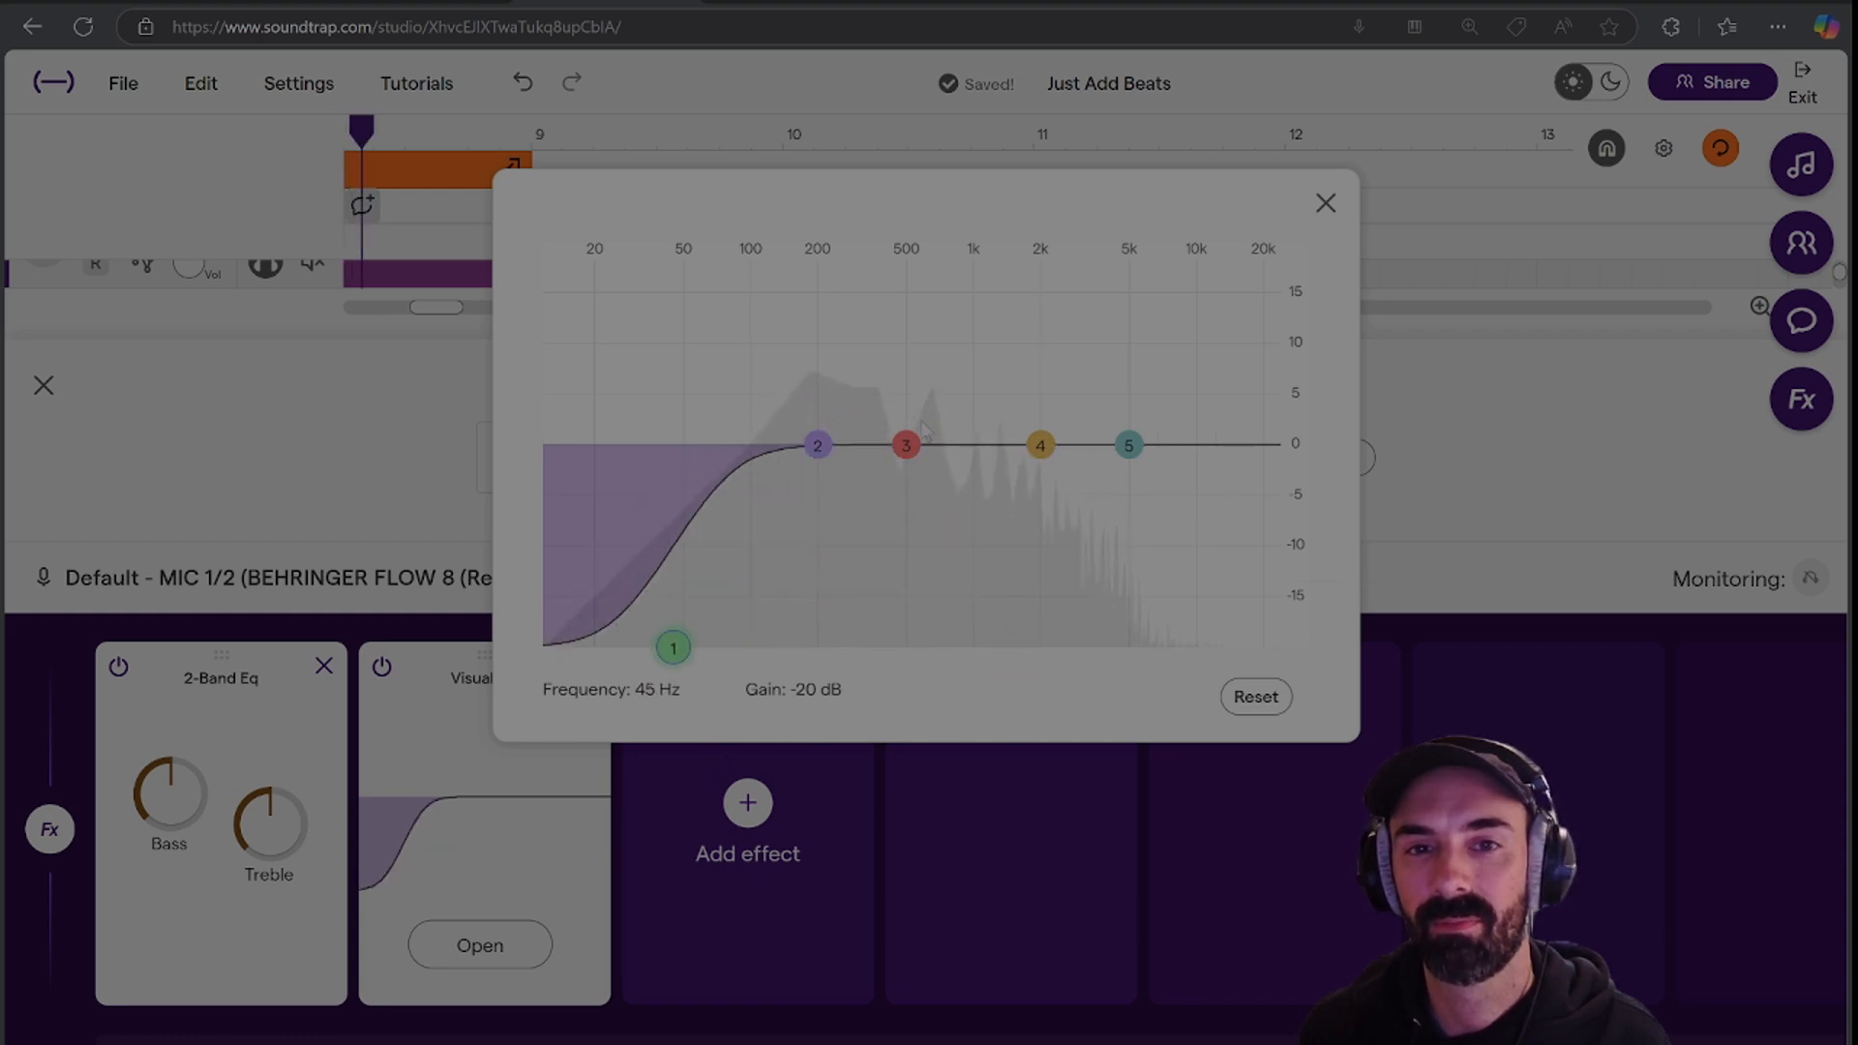
pyautogui.moveTo(1040, 445)
pyautogui.mouseDown()
pyautogui.moveTo(1037, 248)
pyautogui.moveTo(1080, 358)
pyautogui.moveTo(1003, 307)
pyautogui.moveTo(1027, 433)
pyautogui.mouseUp()
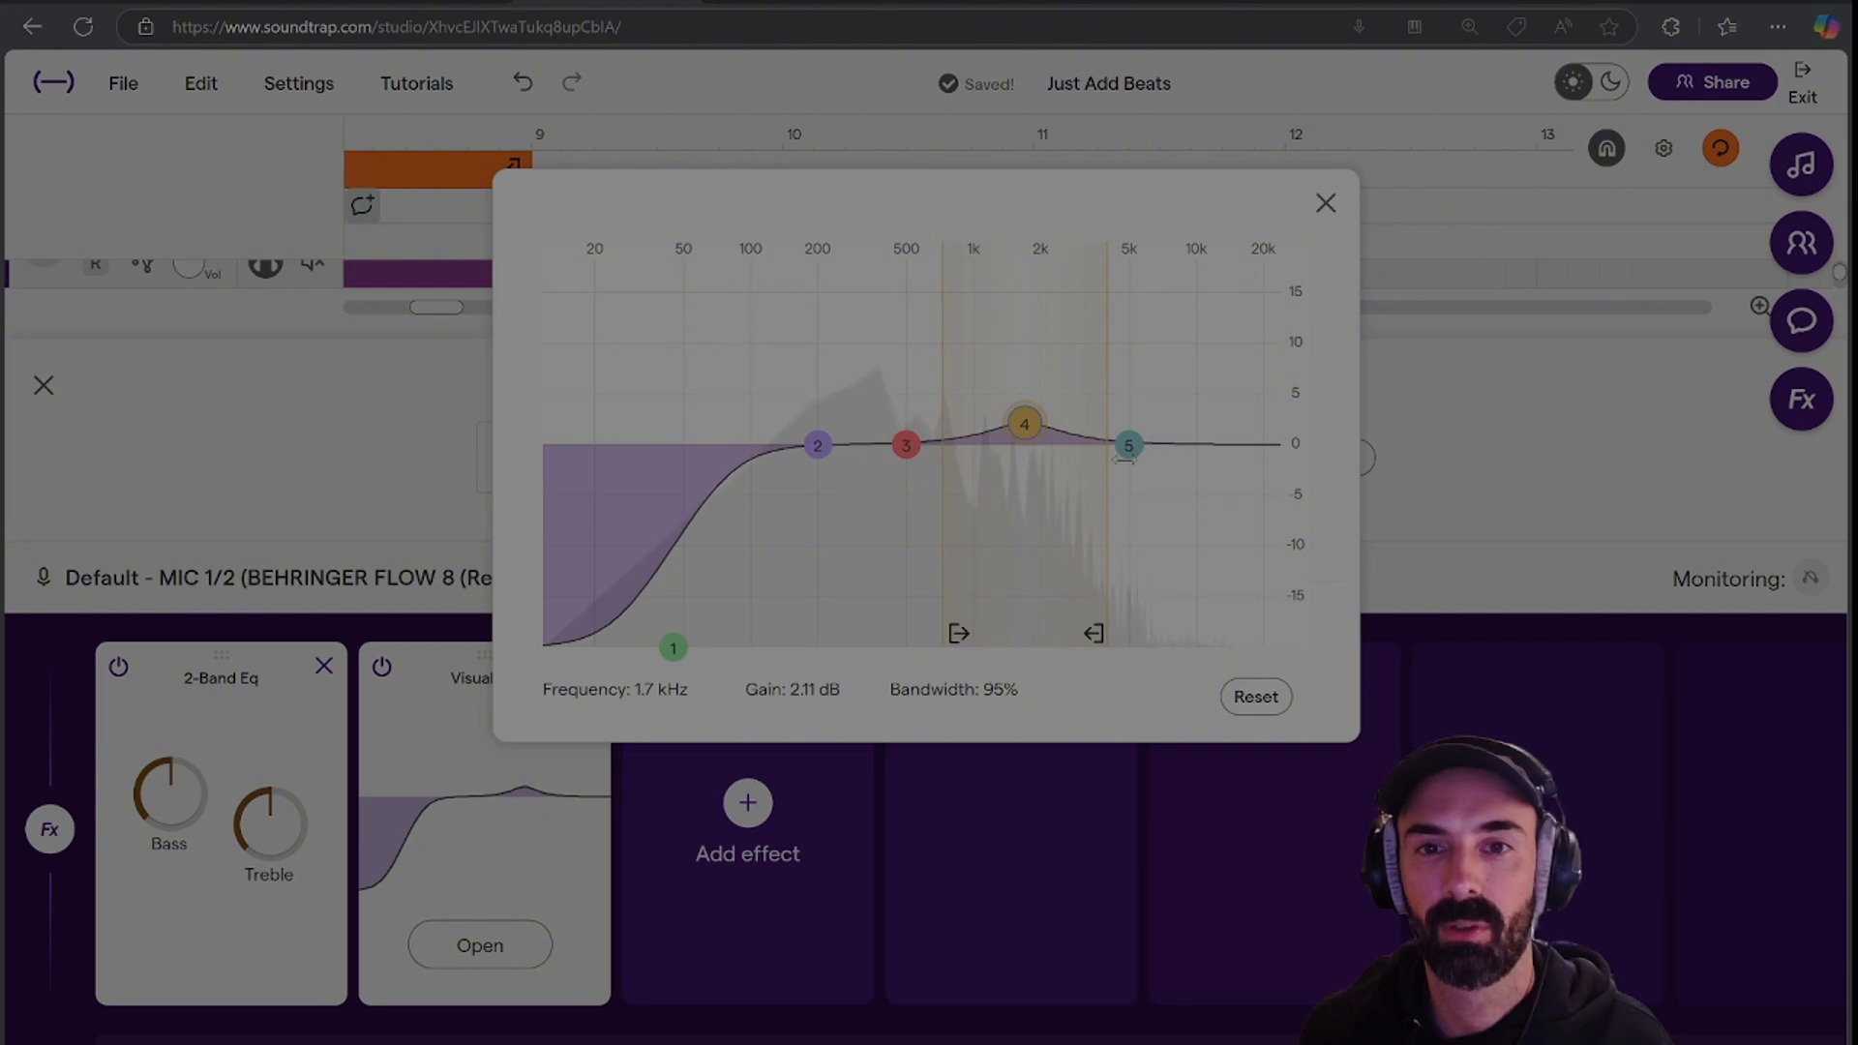
pyautogui.click(1252, 701)
pyautogui.click(1254, 701)
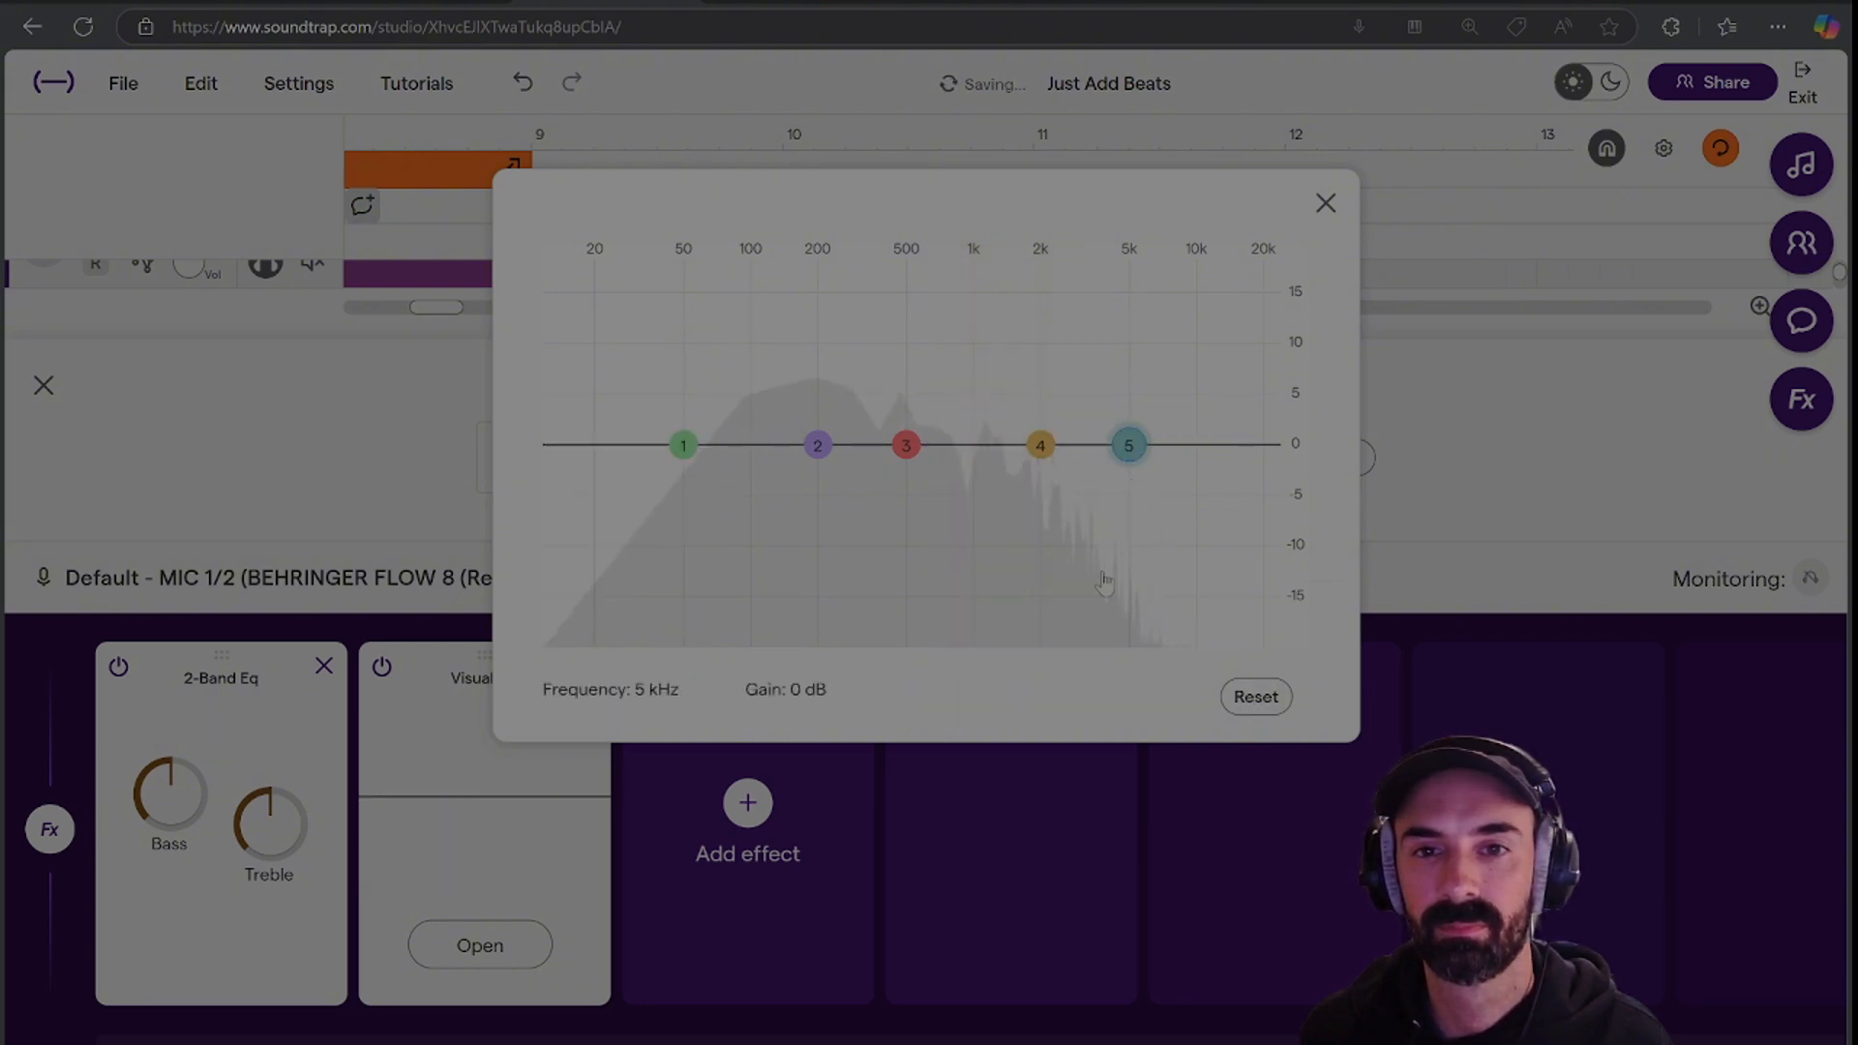
pyautogui.moveTo(1123, 445)
pyautogui.mouseDown()
pyautogui.moveTo(933, 780)
pyautogui.moveTo(832, 845)
pyautogui.moveTo(1129, 820)
pyautogui.moveTo(920, 838)
pyautogui.moveTo(1065, 634)
pyautogui.moveTo(1110, 433)
pyautogui.moveTo(1119, 455)
pyautogui.mouseUp()
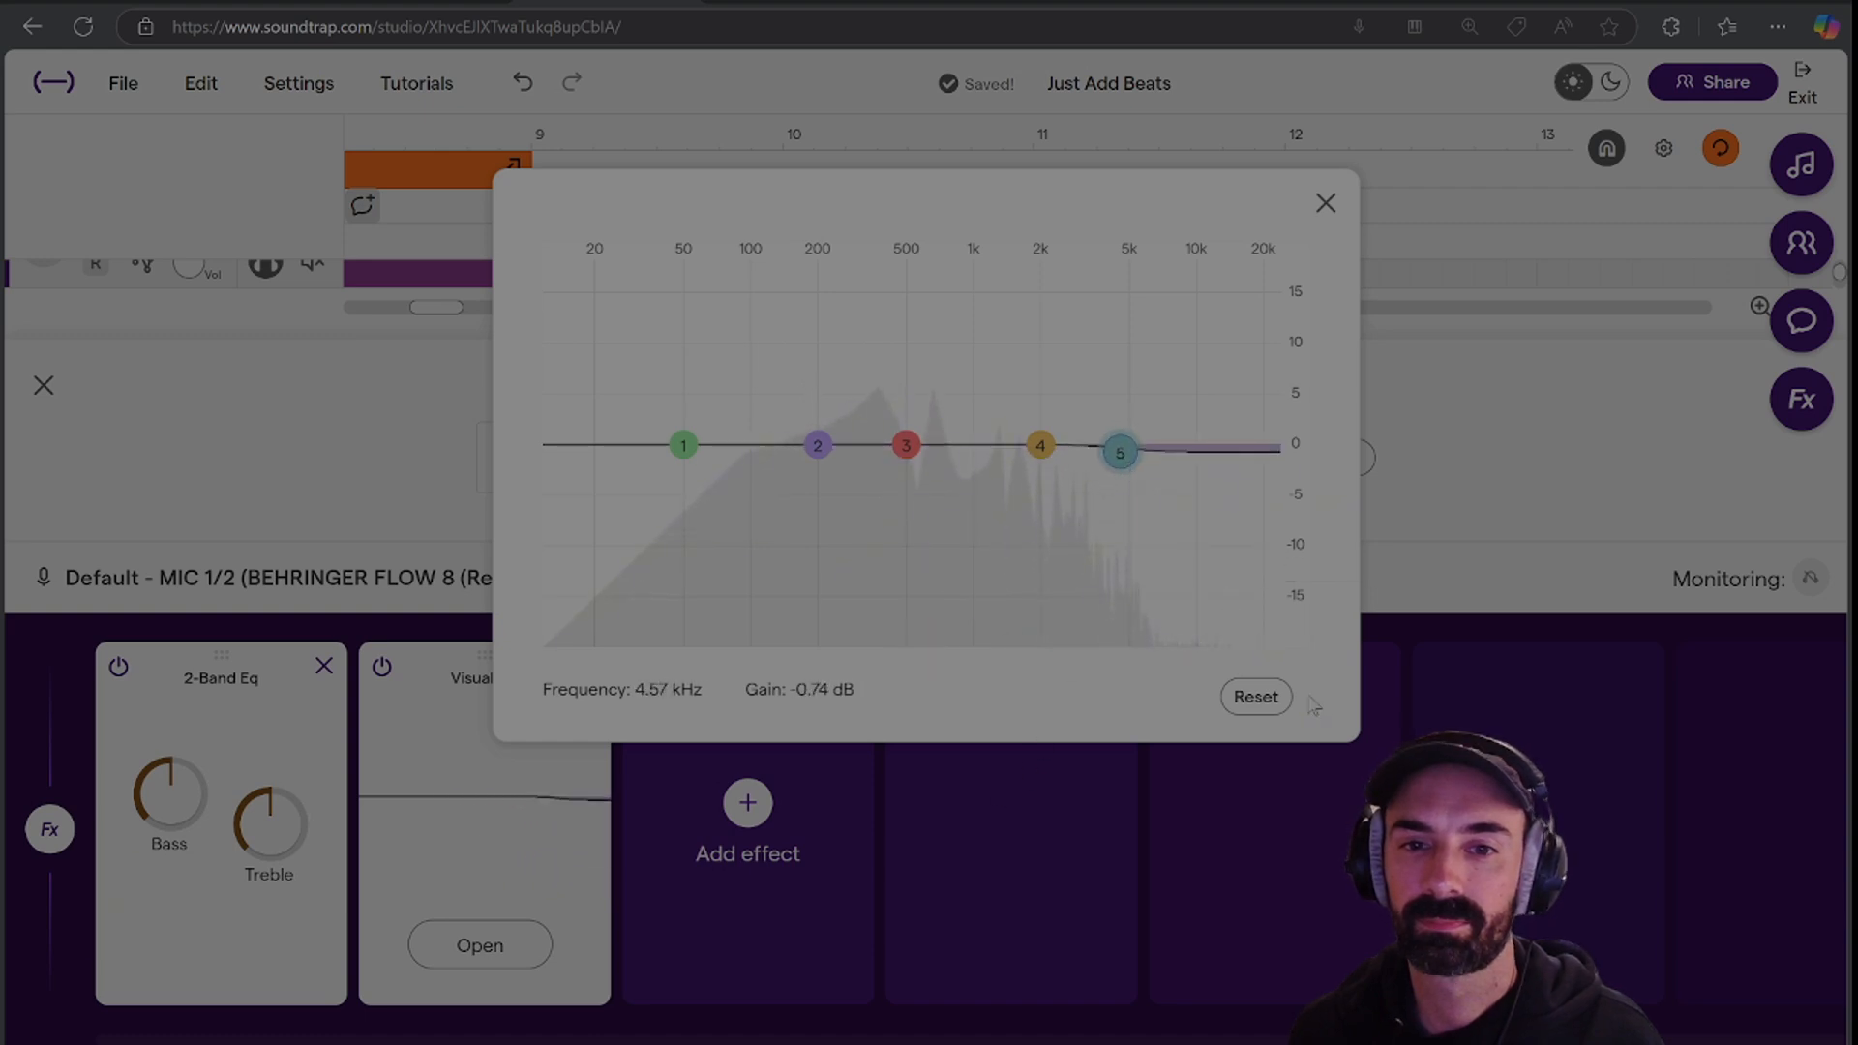
pyautogui.click(1255, 697)
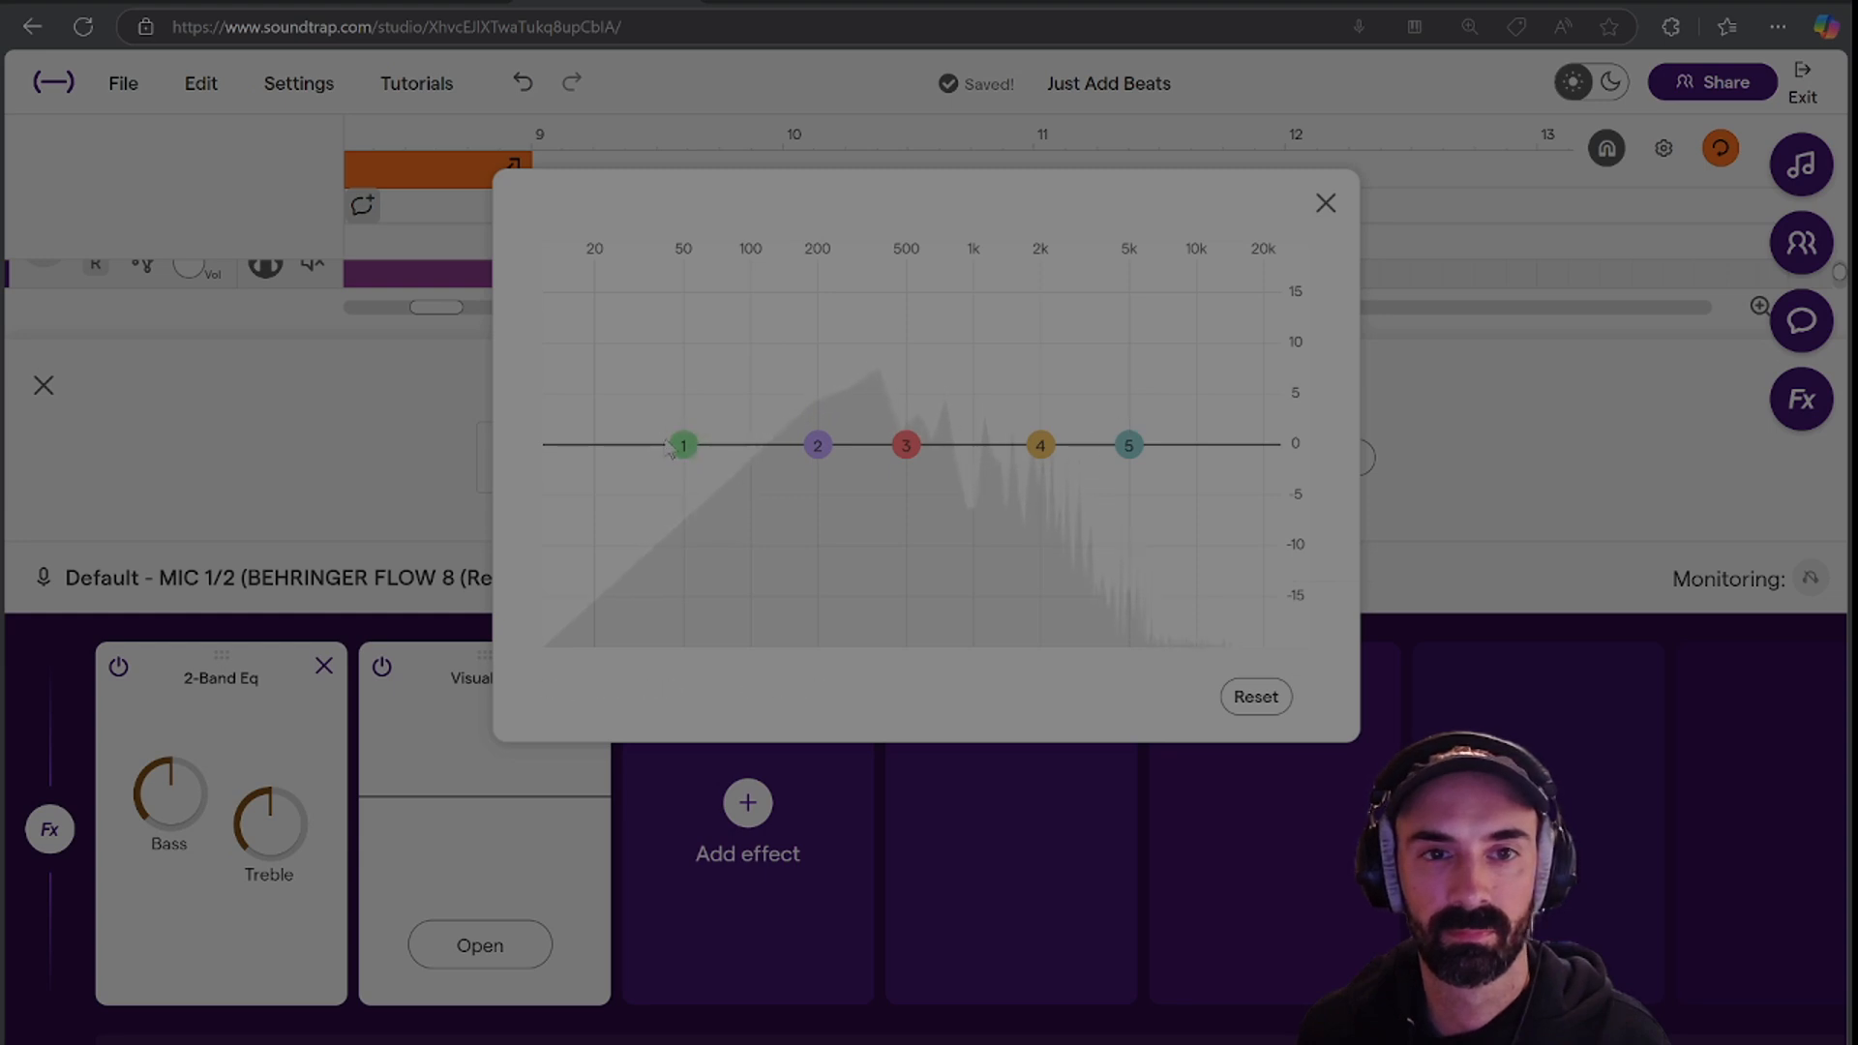
# Set the Visual EQ's band 1 to 314.3 Hz with -20 dB gain and close the piano track's effects.
pyautogui.moveTo(677, 447); pyautogui.dragTo(861, 759)
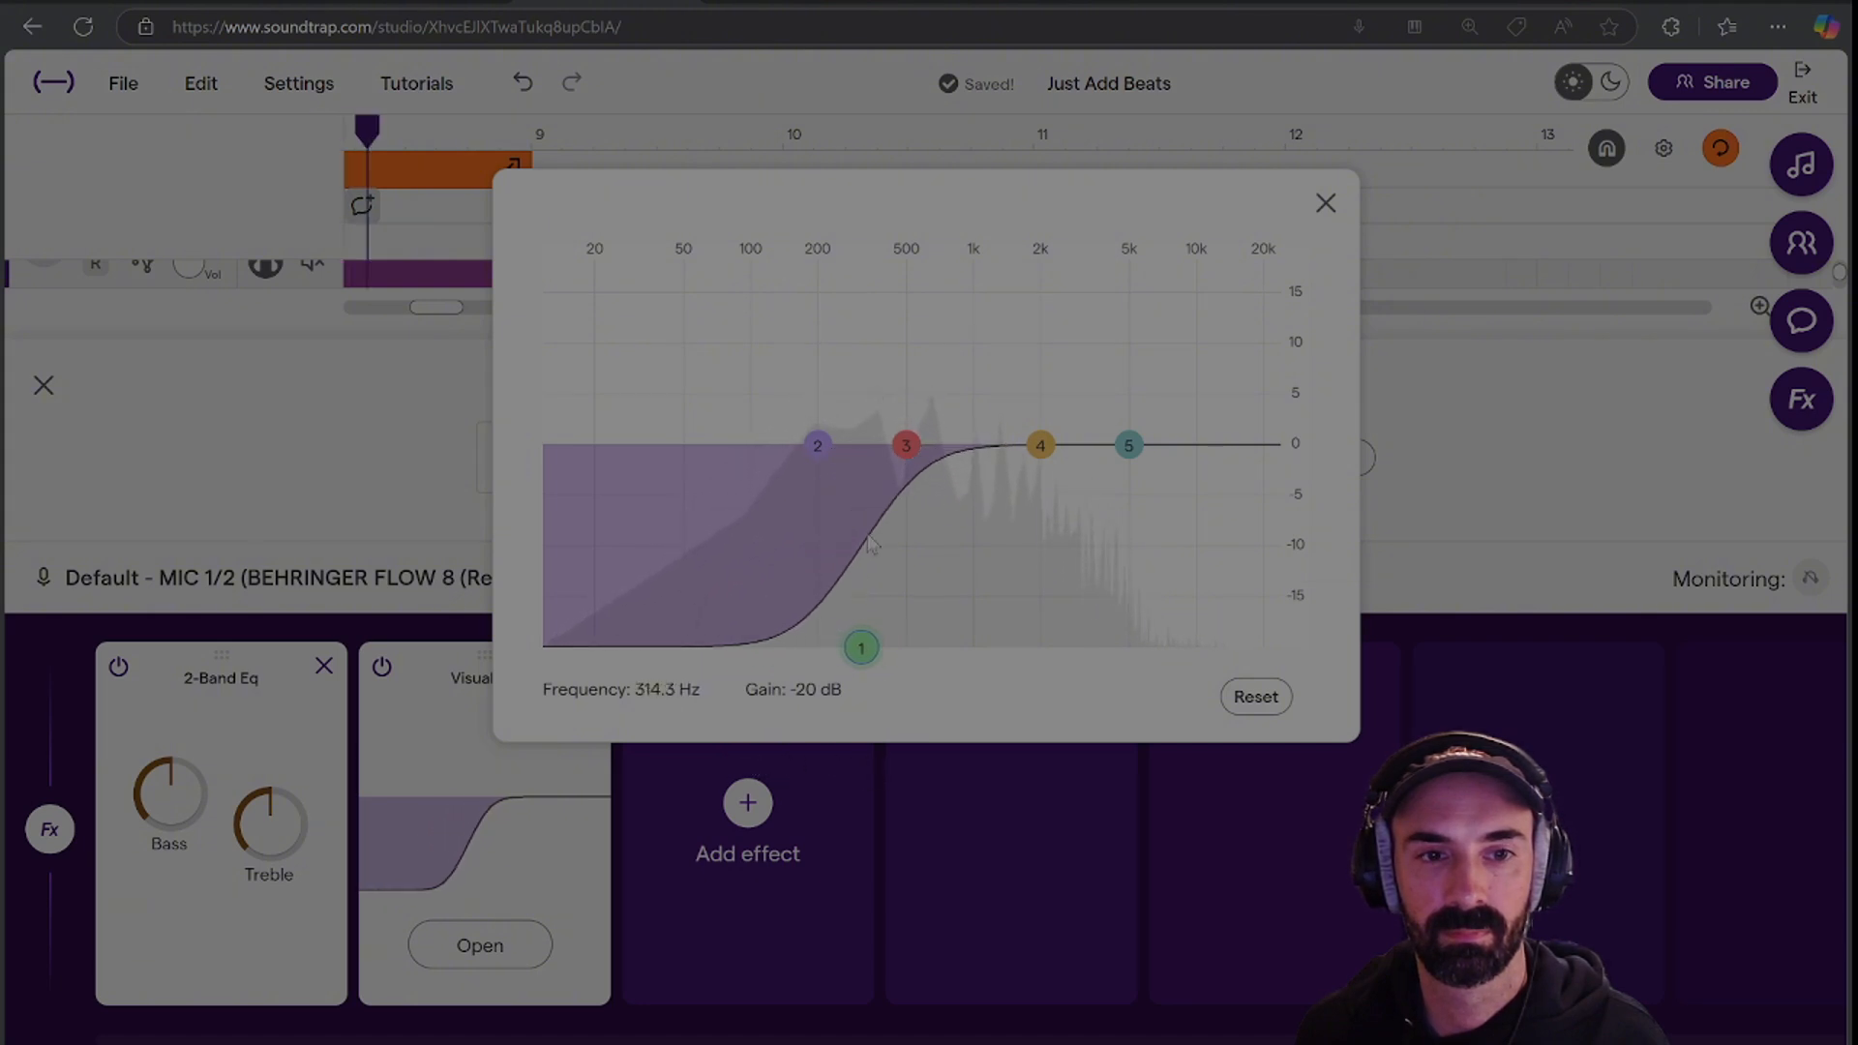
pyautogui.click(1341, 200)
pyautogui.click(44, 385)
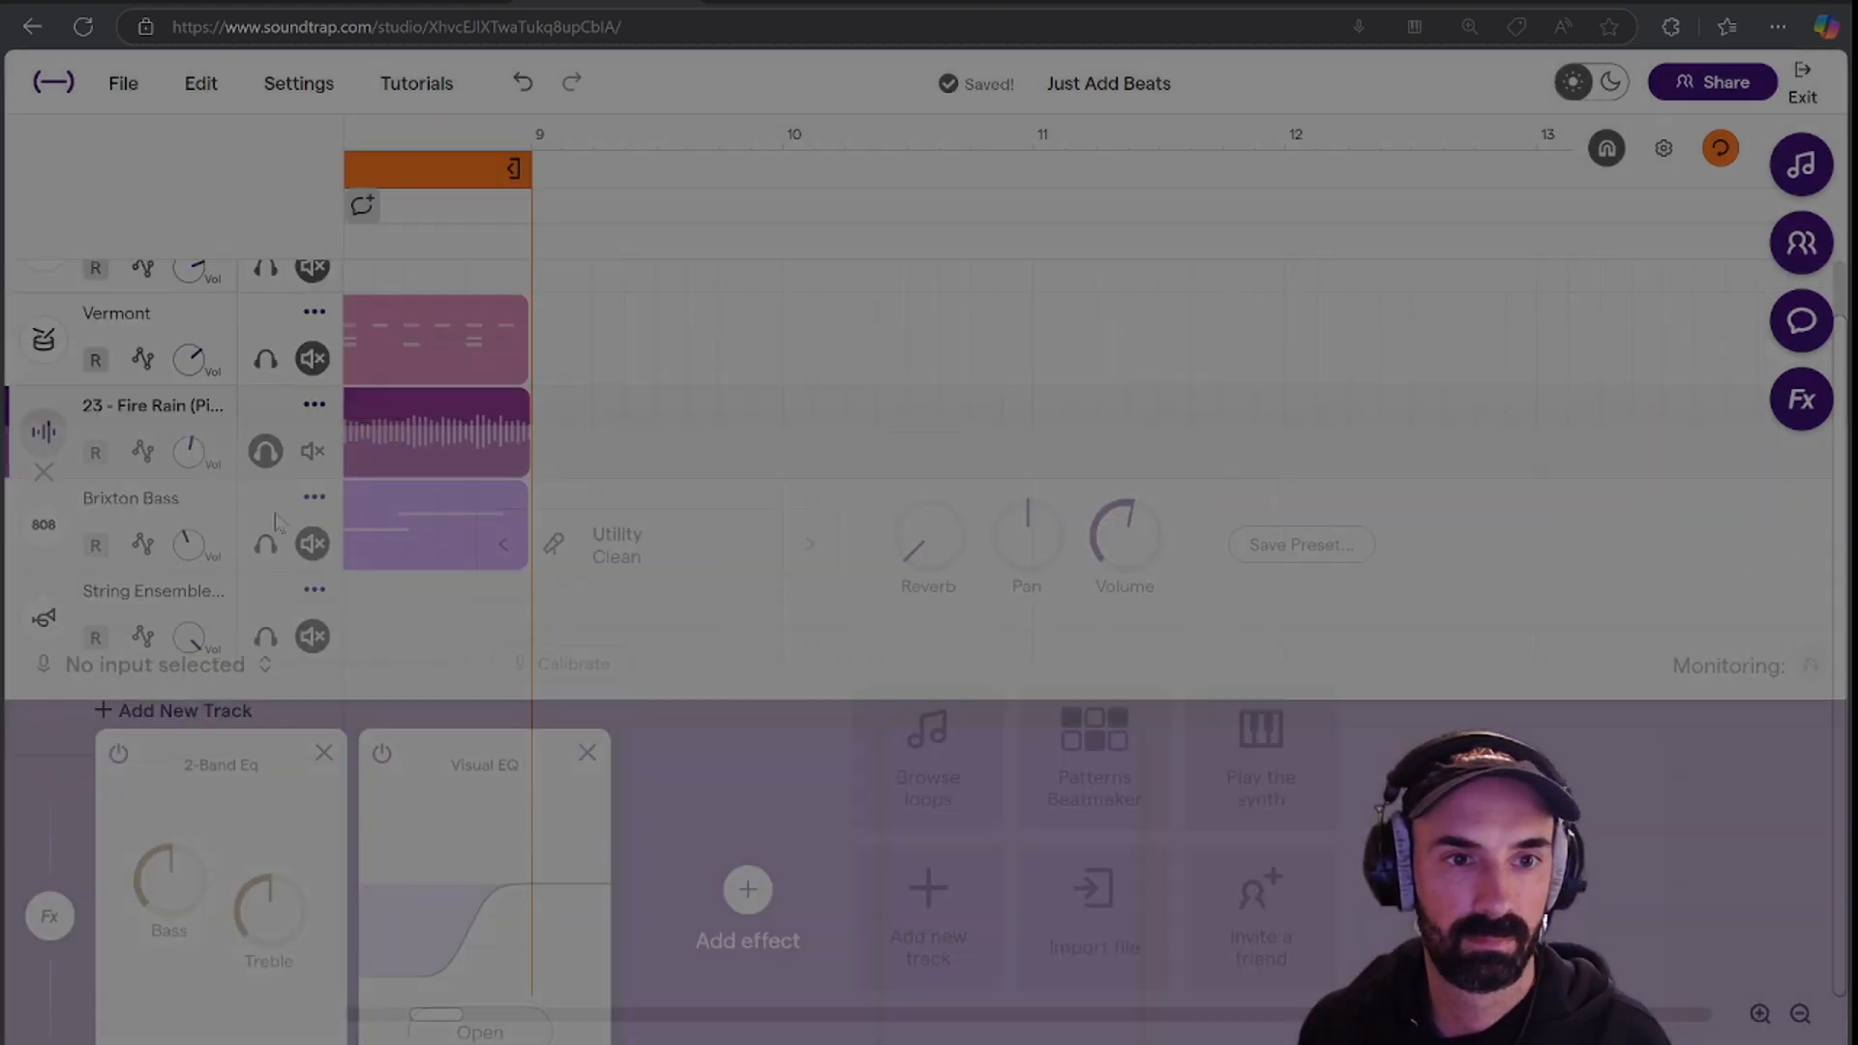
# Turn off the piano track's solo and raise its volume.
pyautogui.click(264, 453)
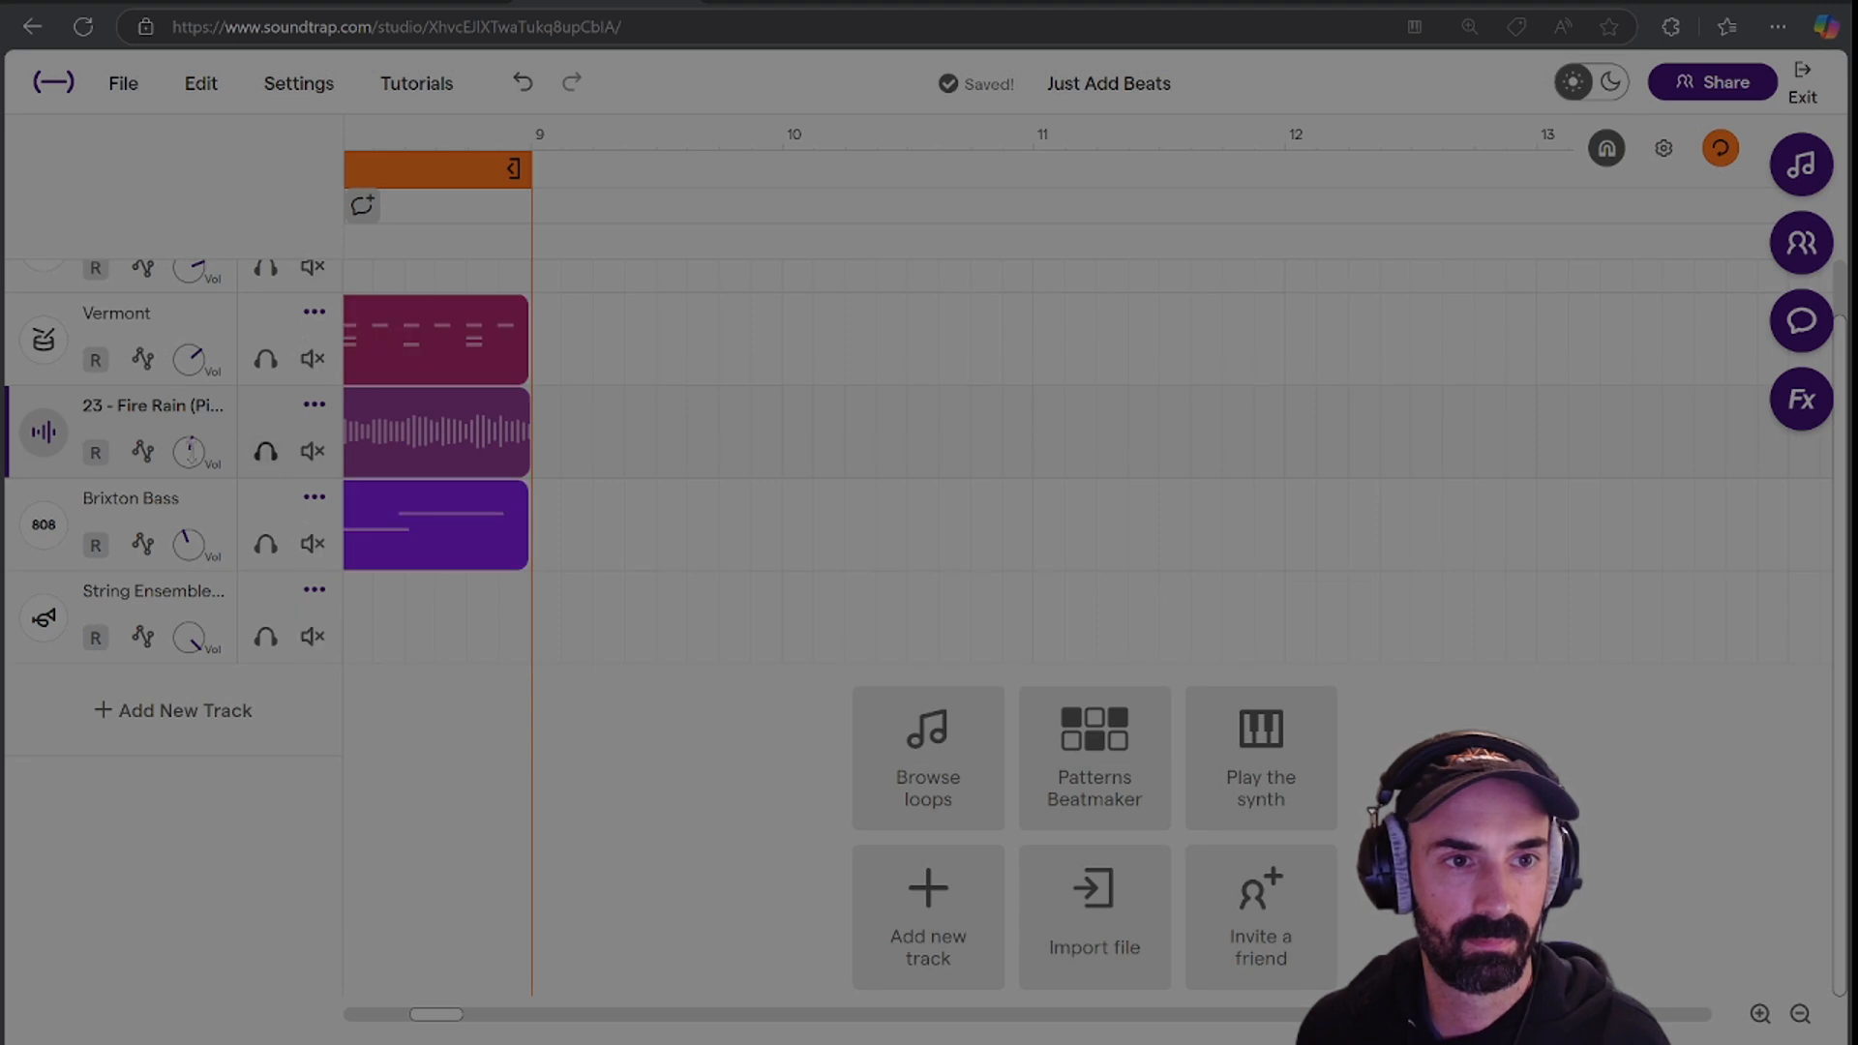
pyautogui.moveTo(189, 452)
pyautogui.moveTo(194, 450); pyautogui.dragTo(198, 411)
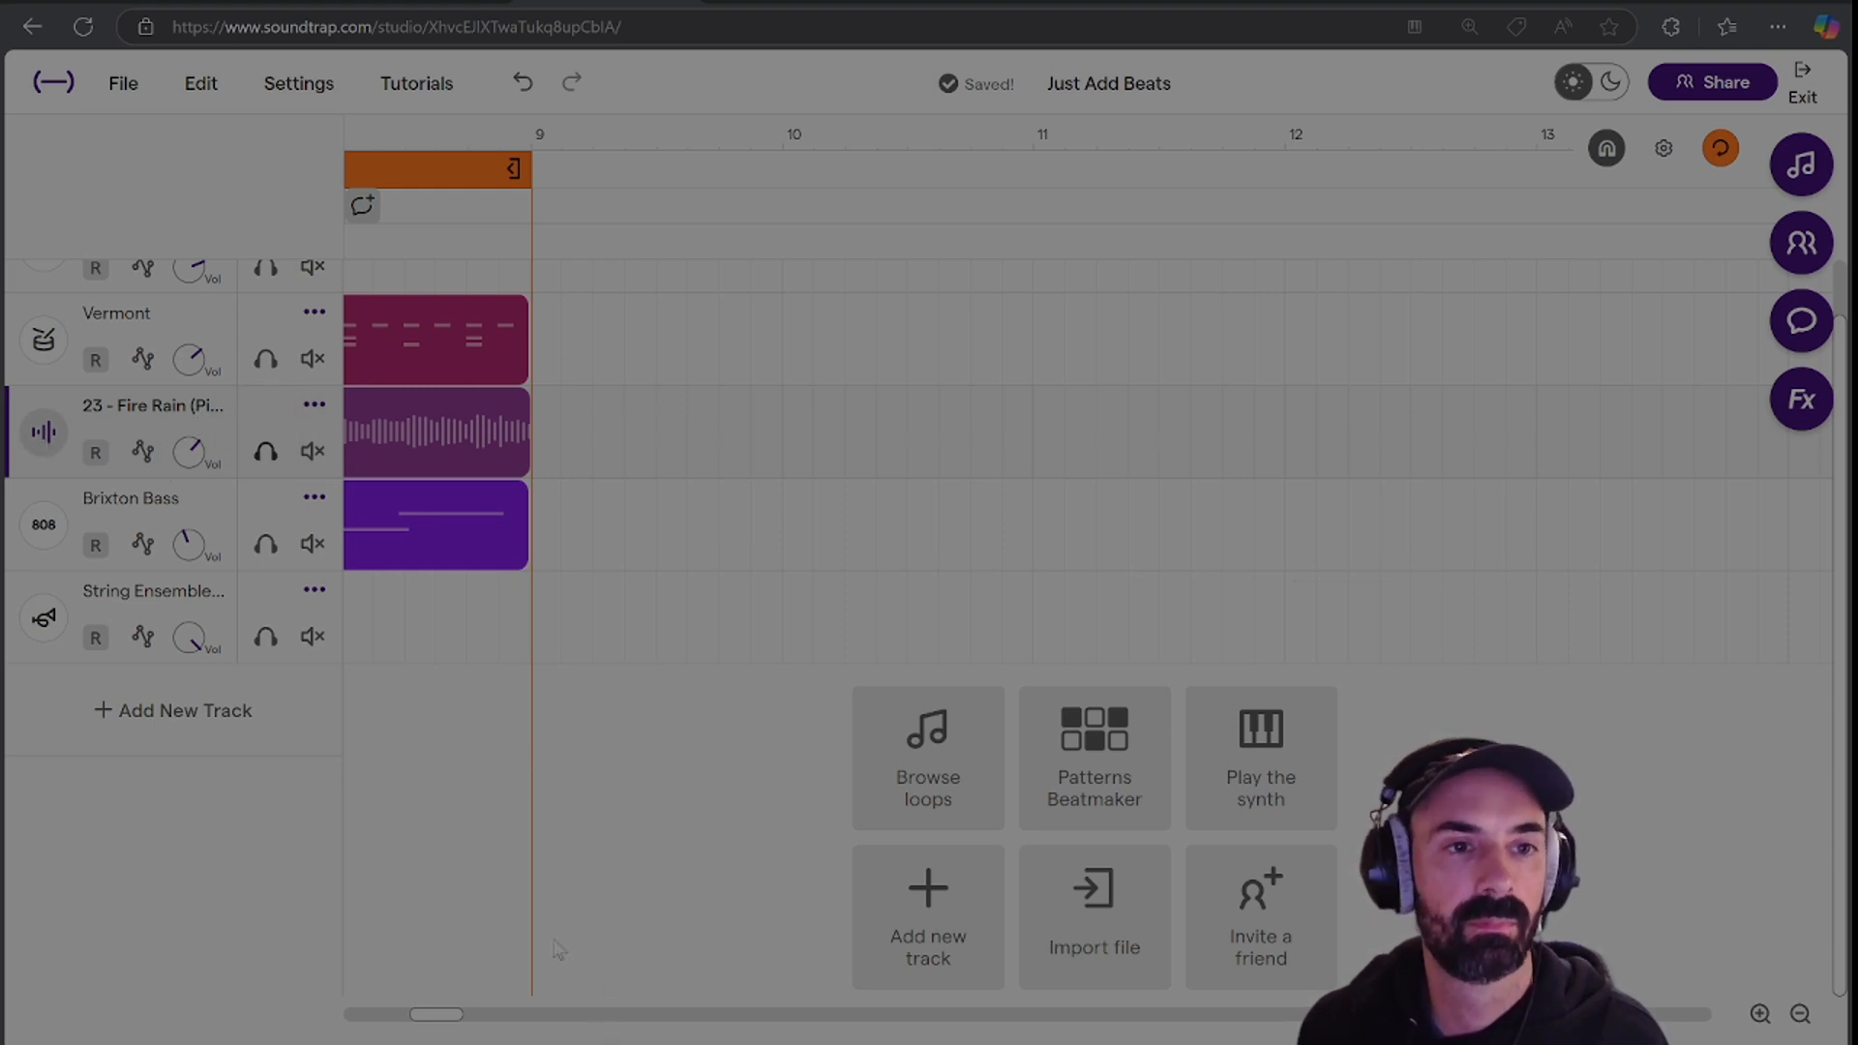
# Lower band 1 of the piano track's Visual EQ to 122.5 Hz at -20 dB and close the effects.
pyautogui.click(50, 433)
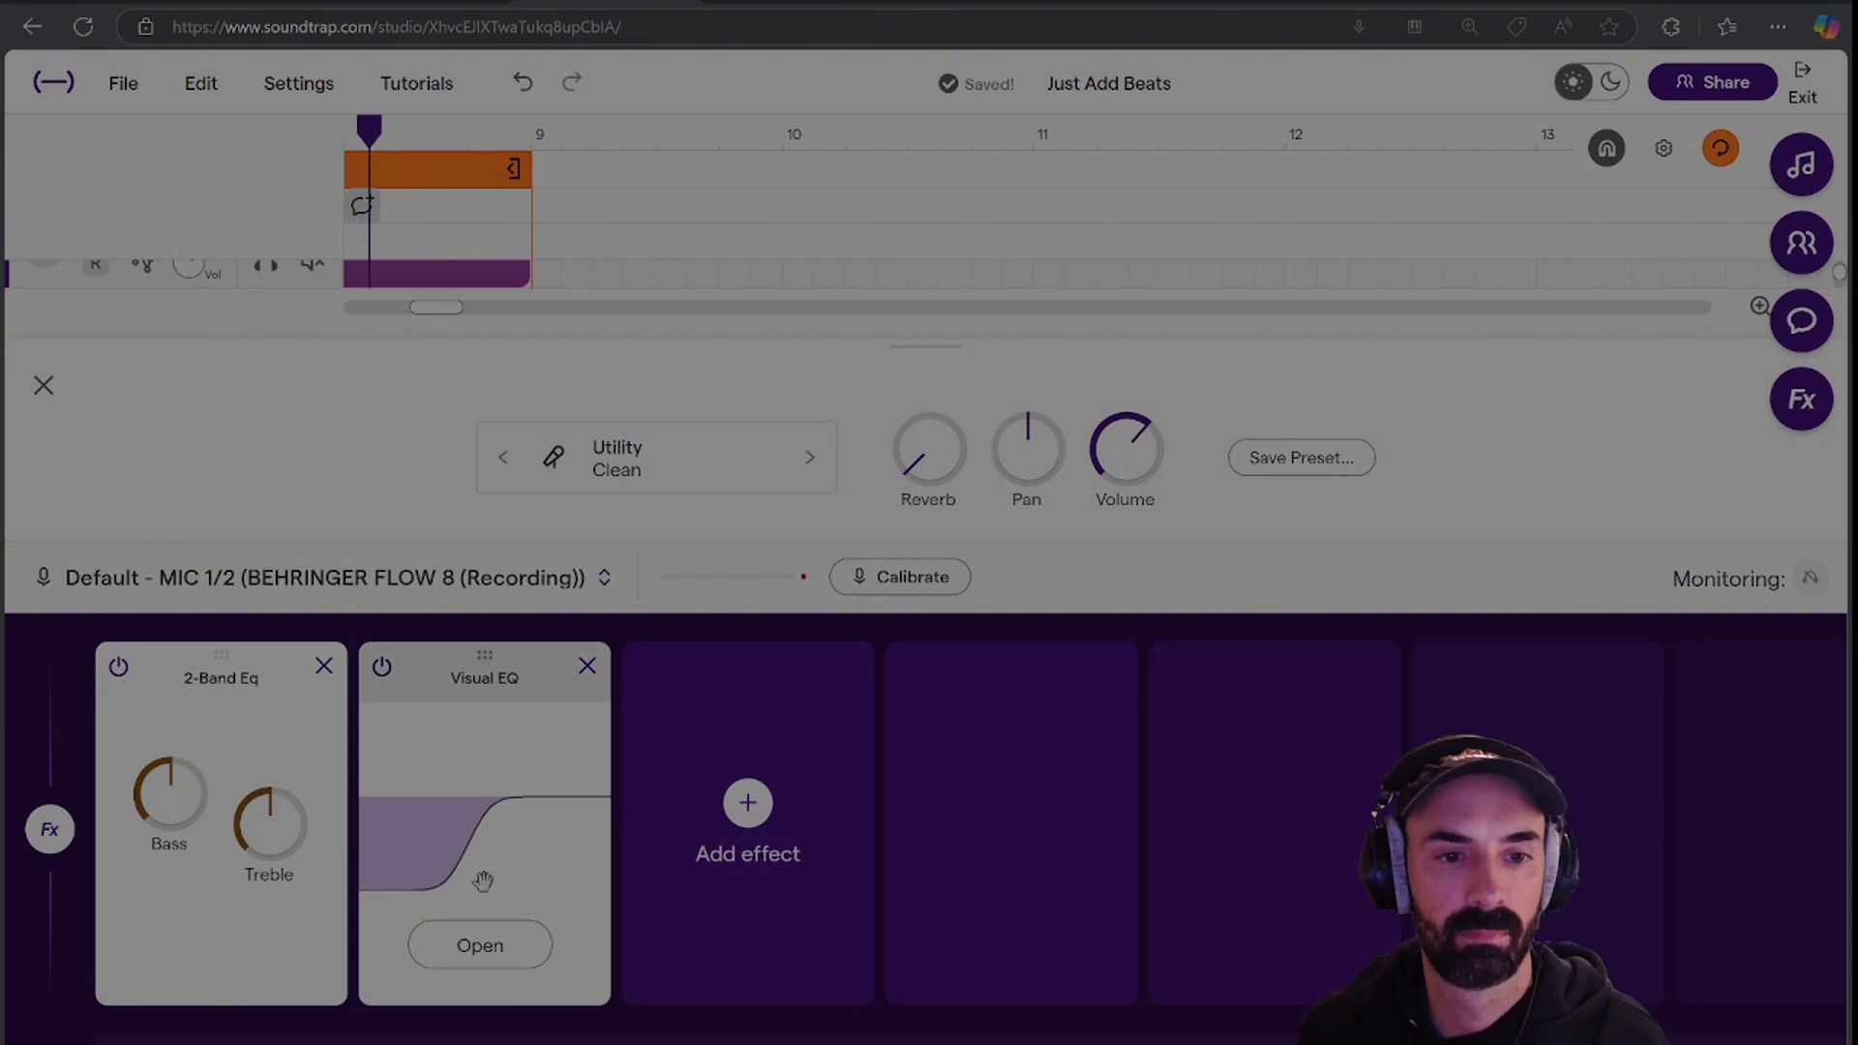
pyautogui.click(485, 945)
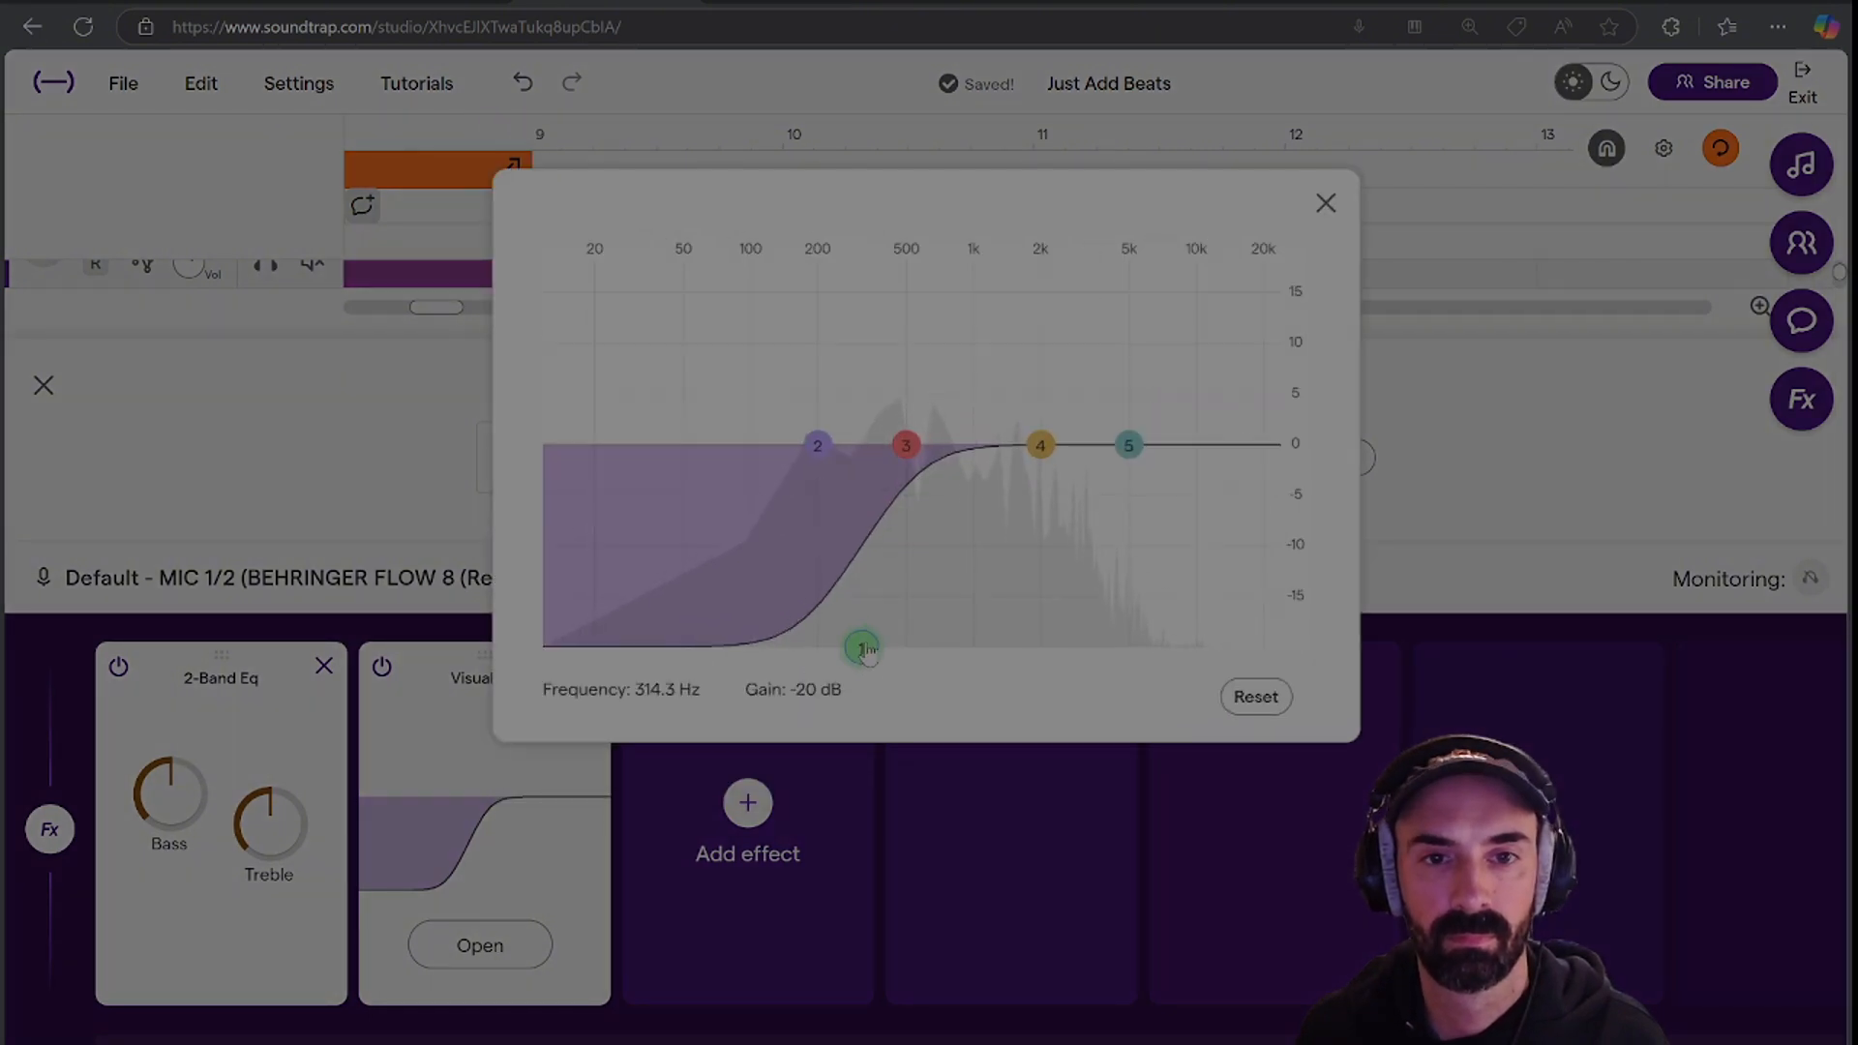
pyautogui.moveTo(862, 642); pyautogui.dragTo(772, 762)
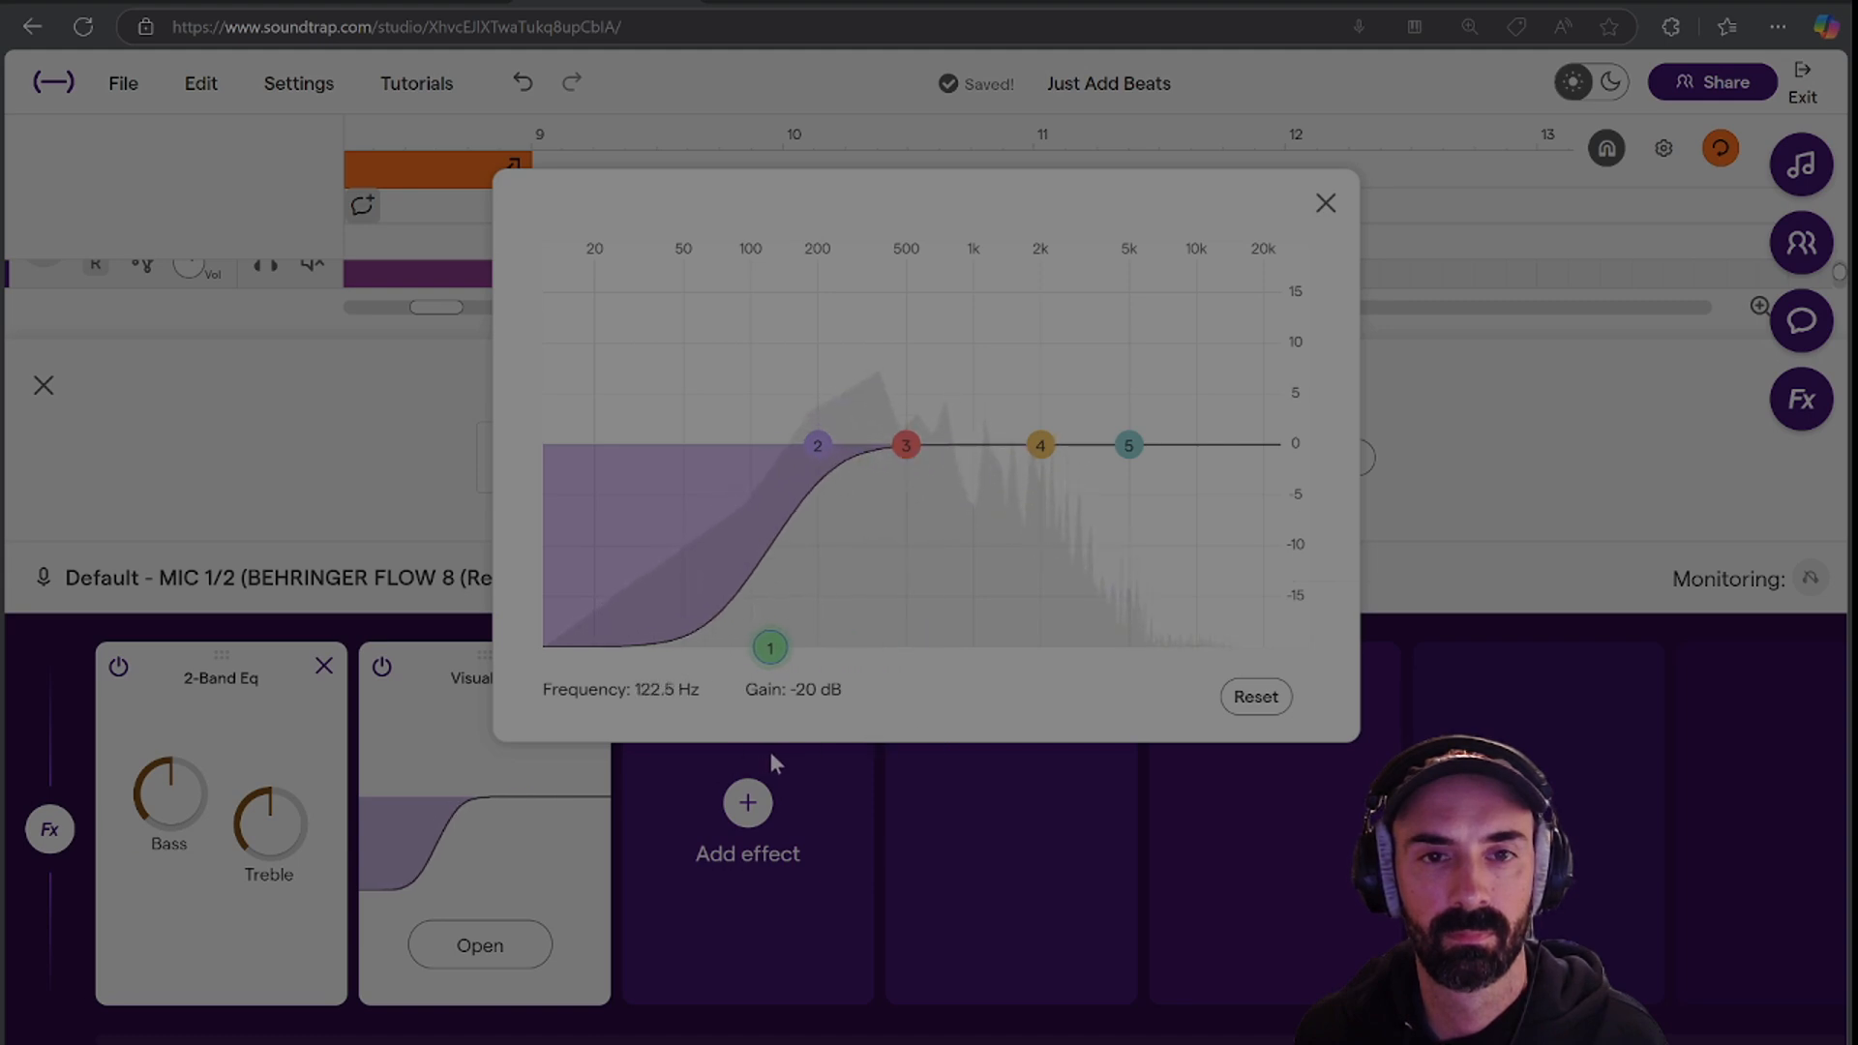
pyautogui.click(1323, 204)
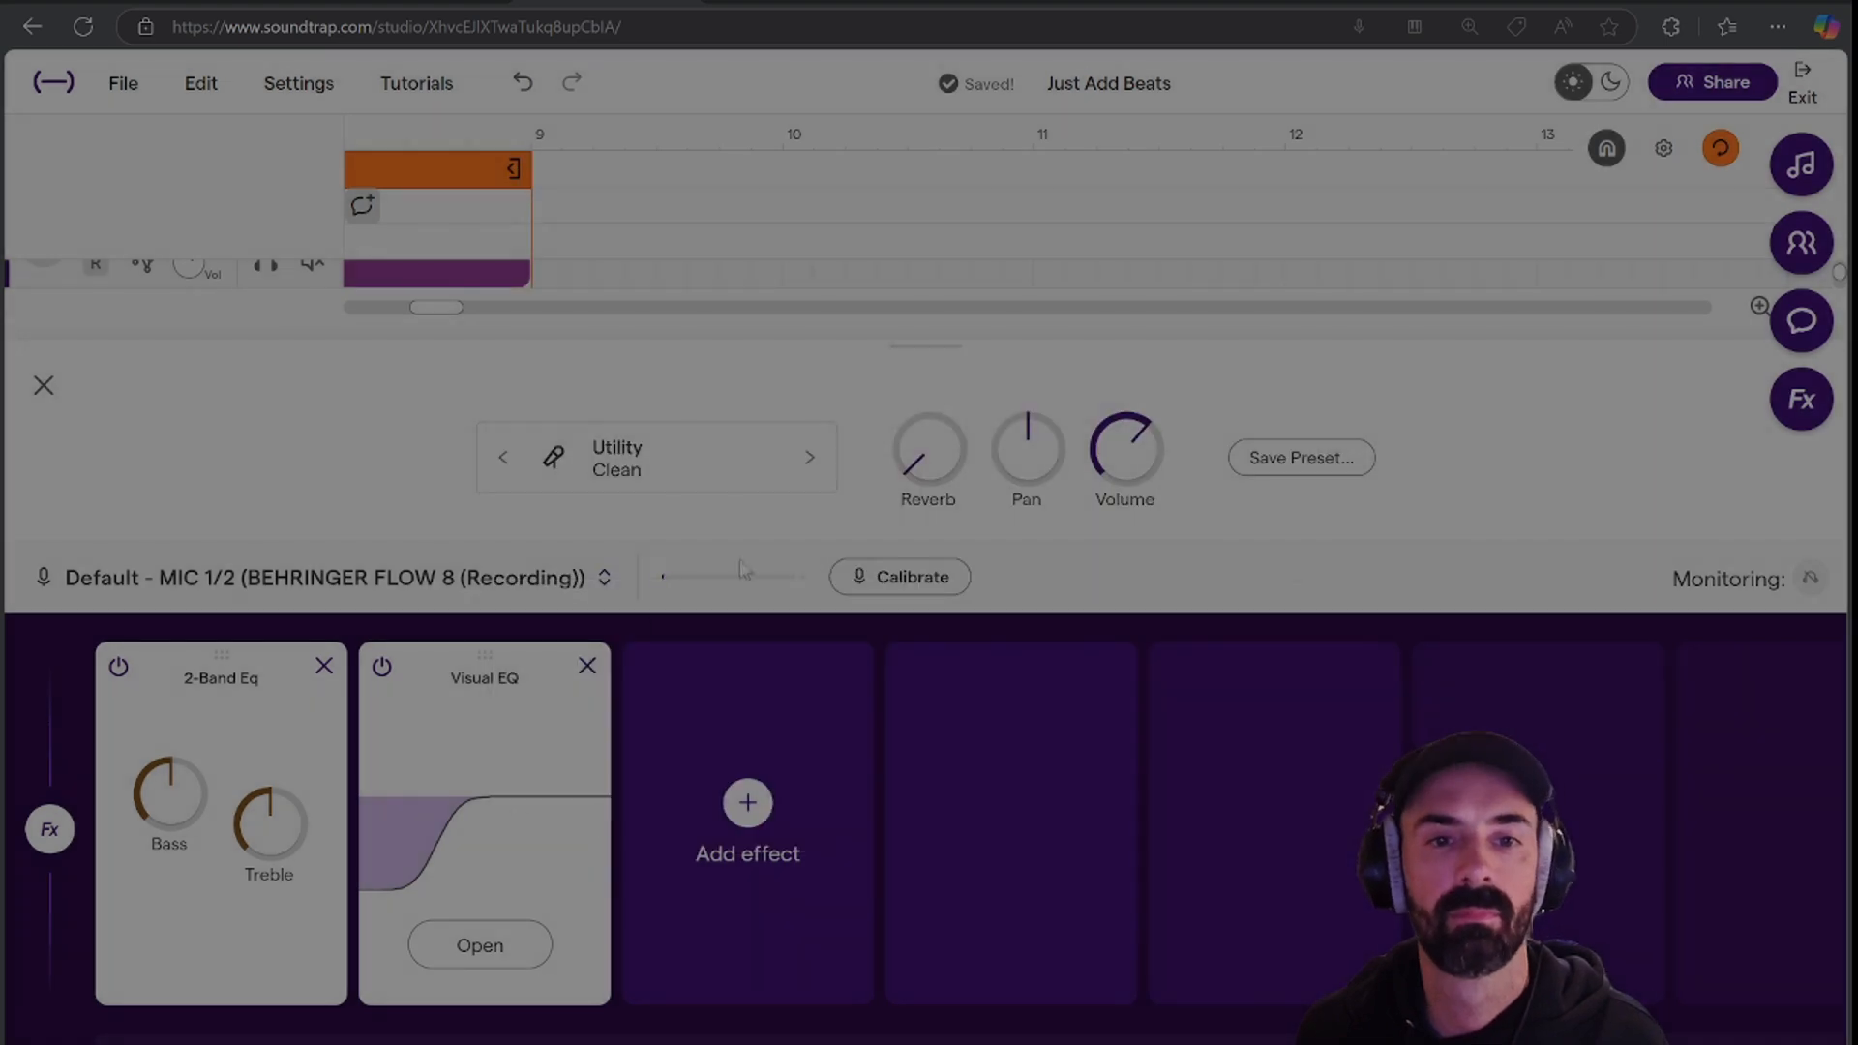
pyautogui.click(44, 387)
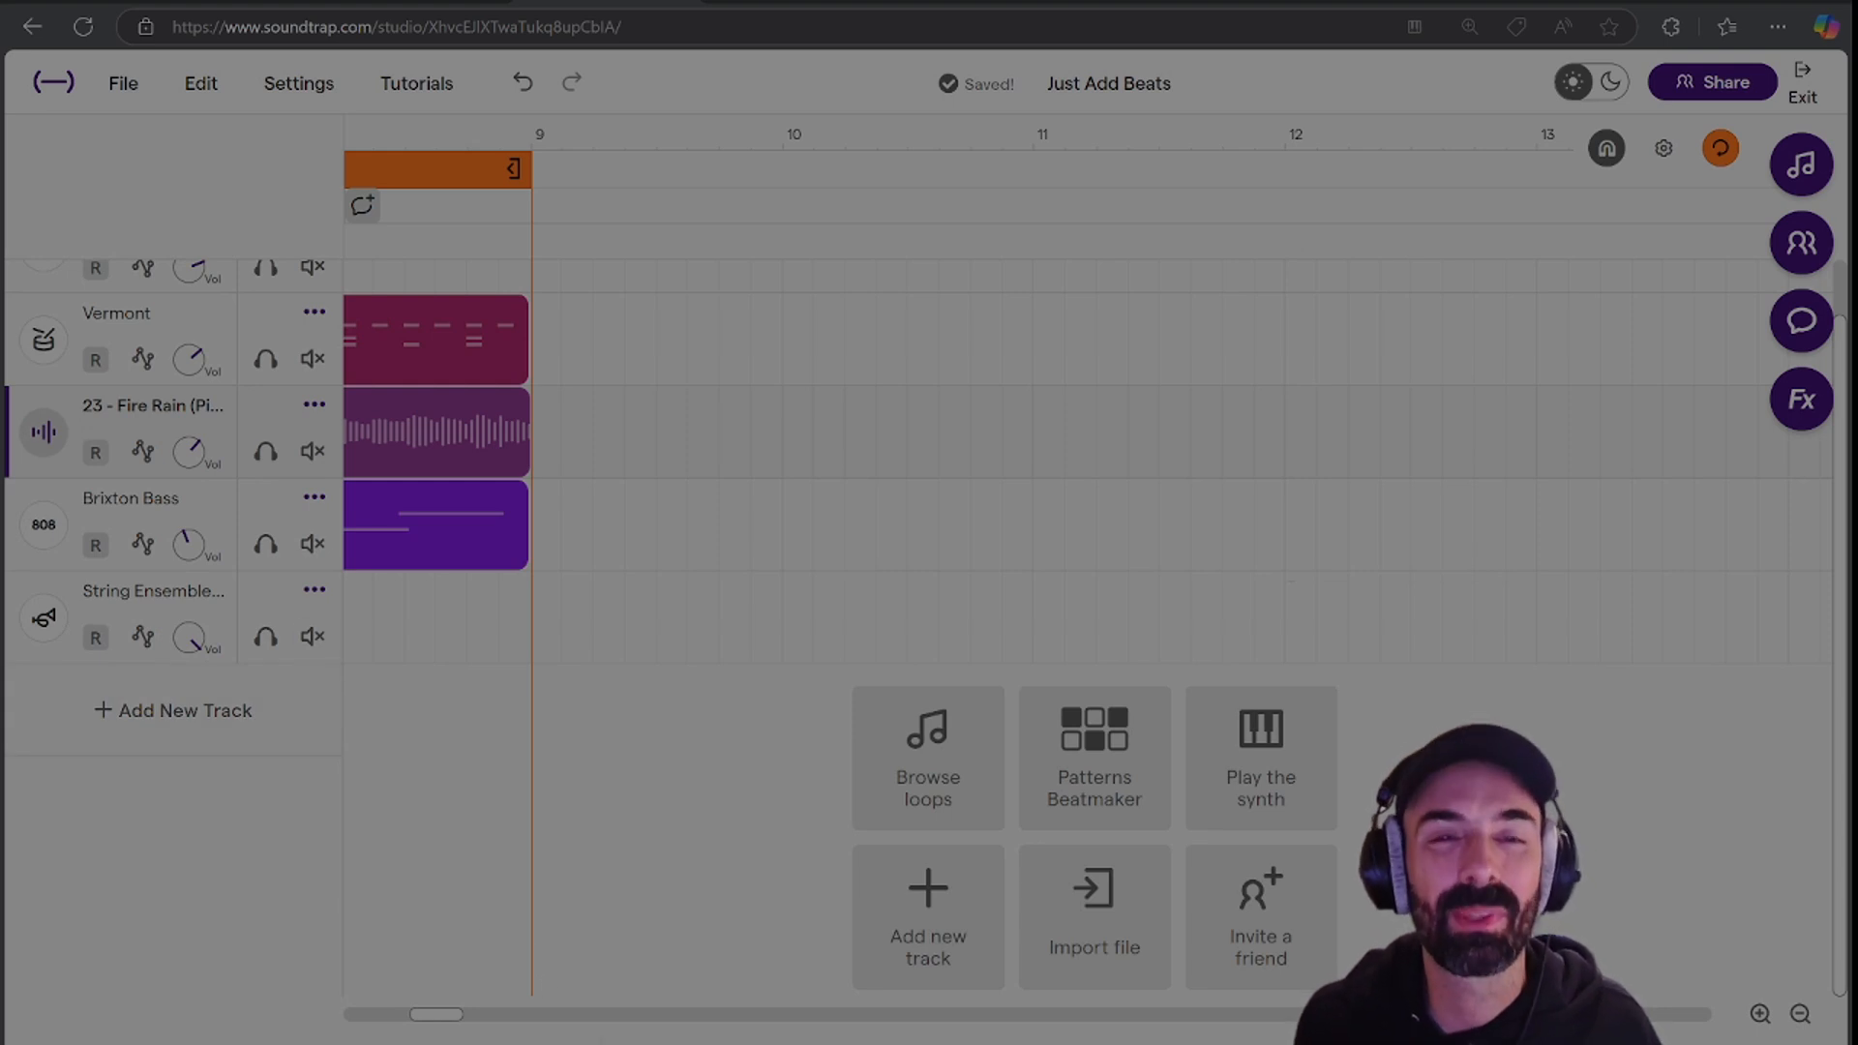
# View the options for inviting collaborators to the project and close them.
pyautogui.moveTo(389, 443)
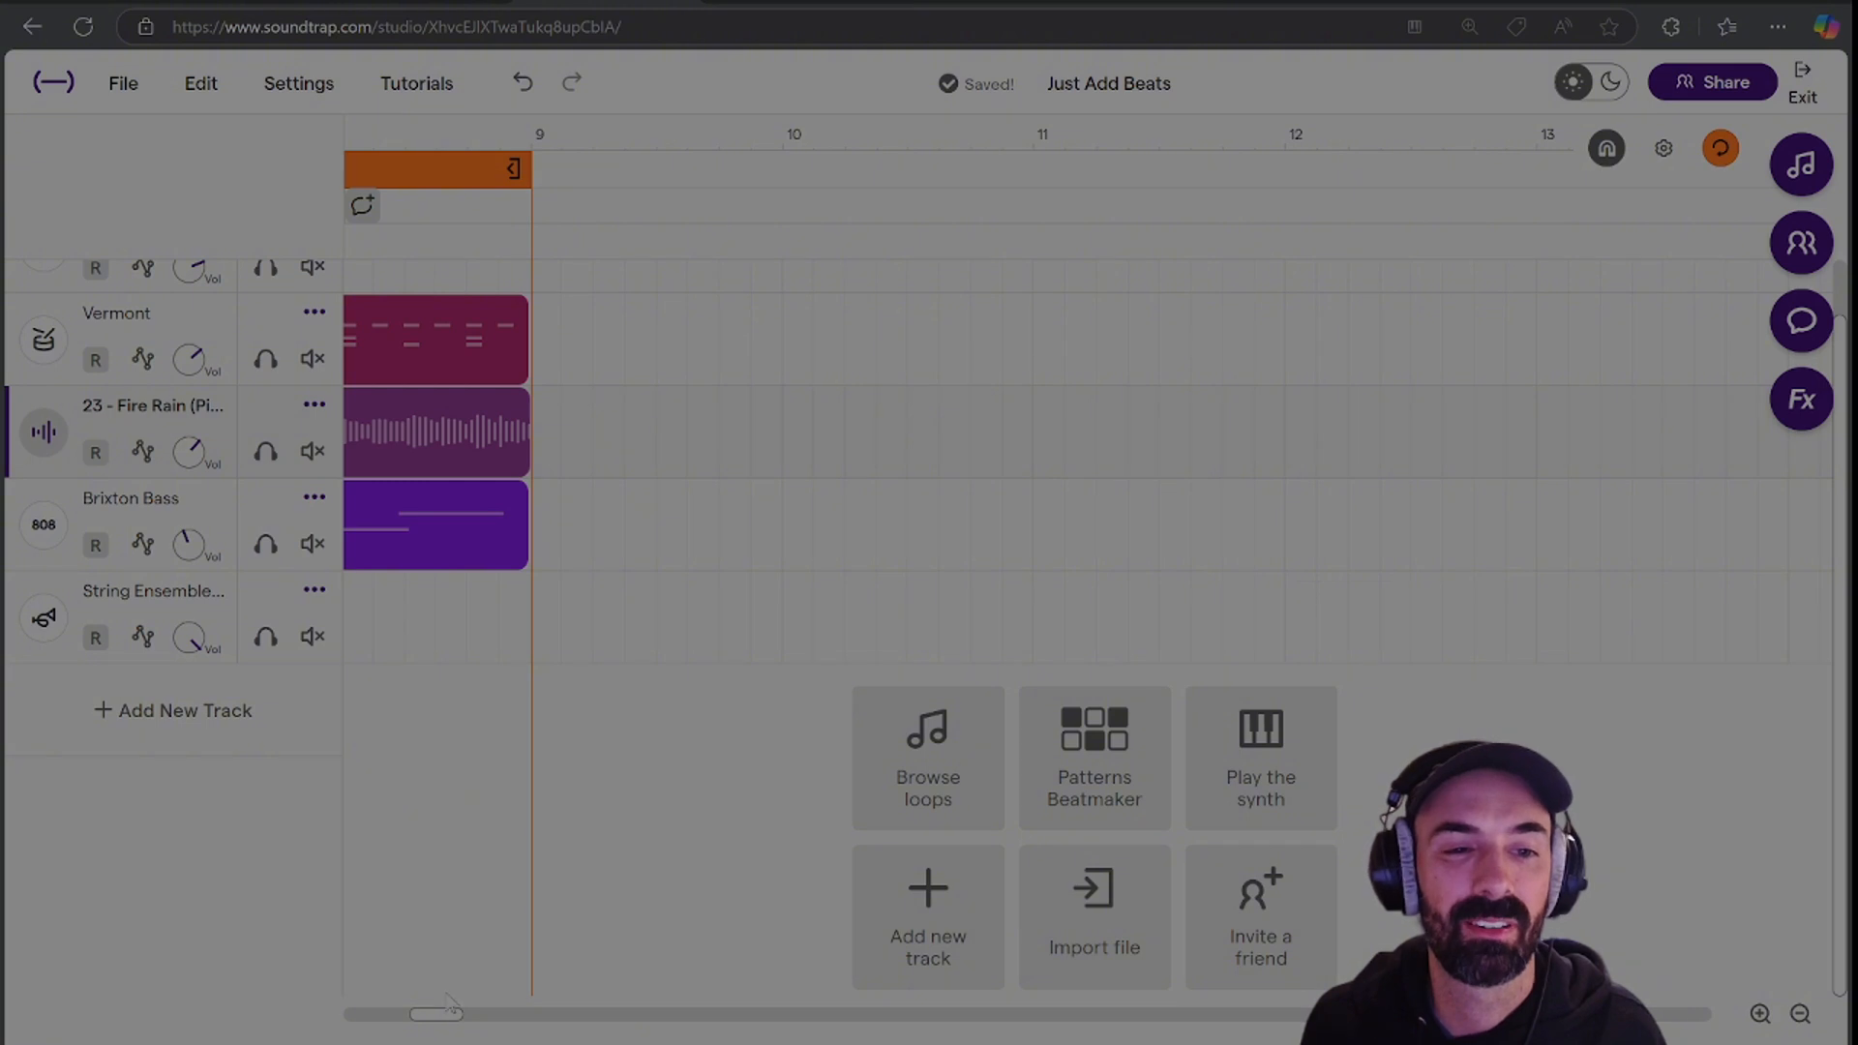
pyautogui.moveTo(454, 1015); pyautogui.dragTo(263, 1036)
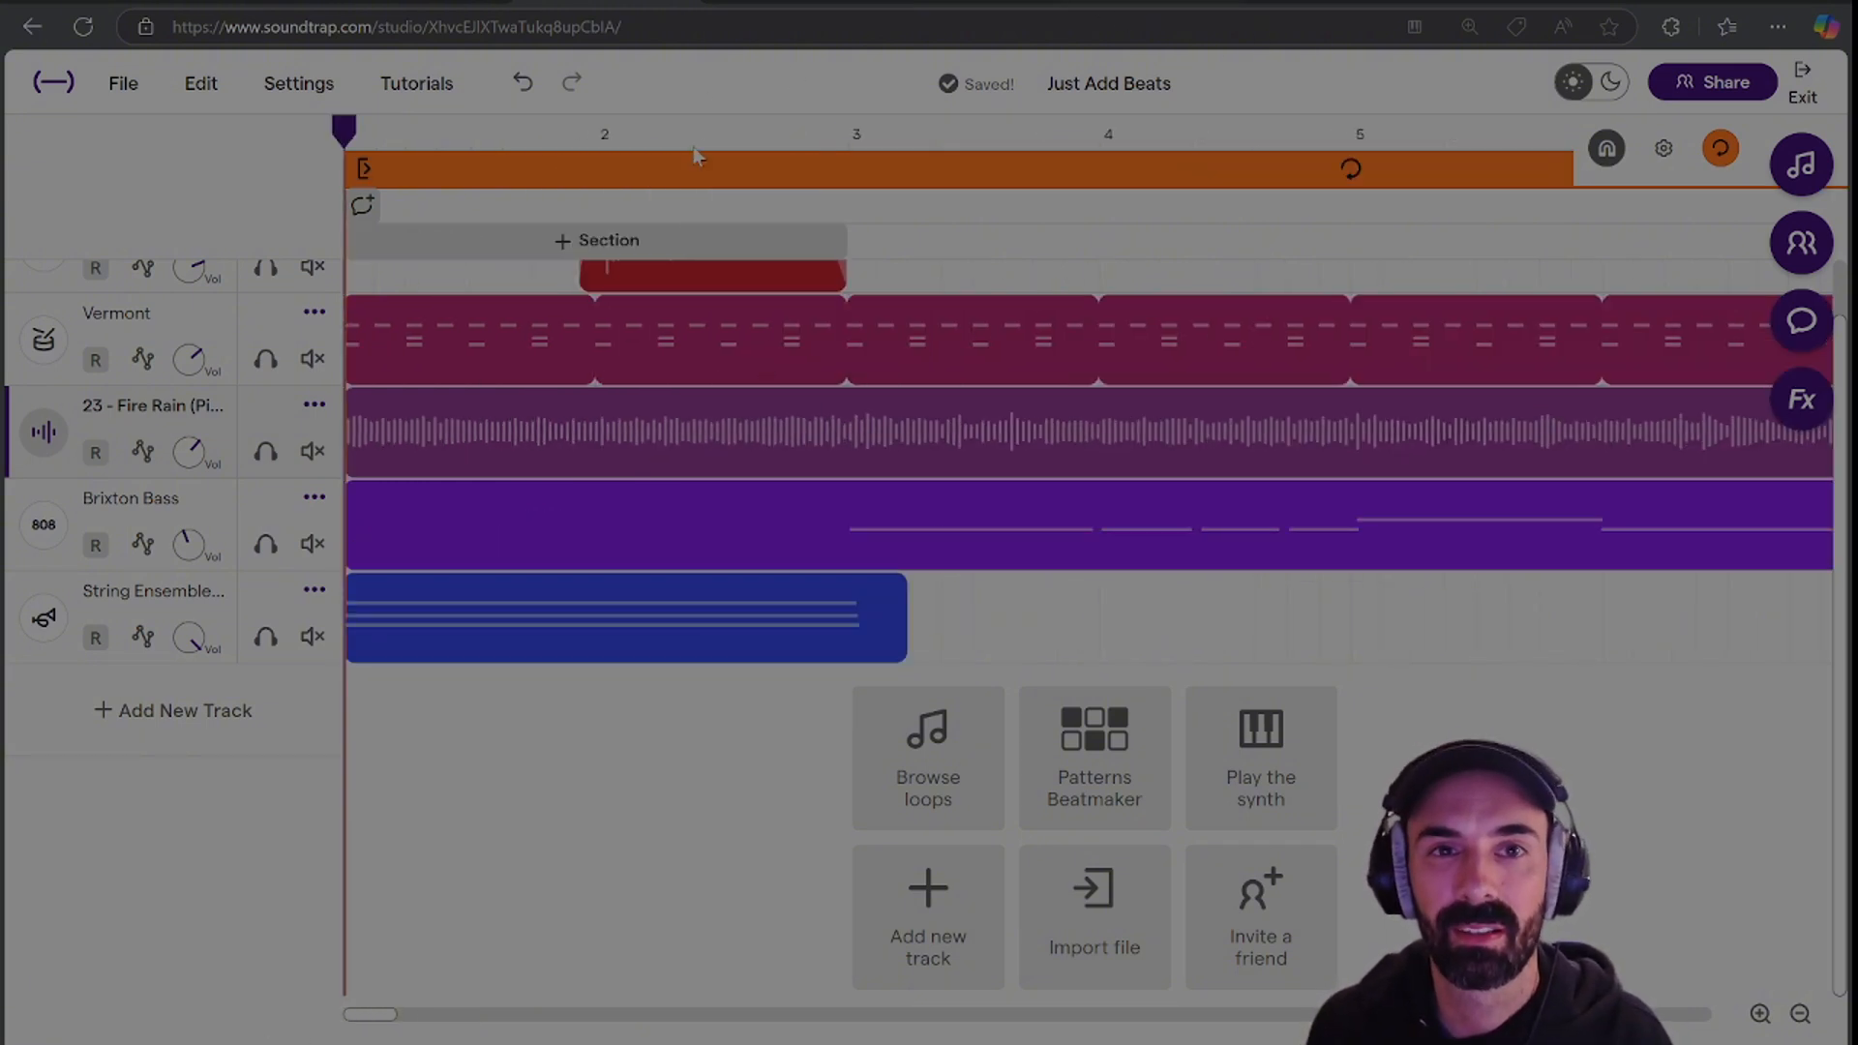
pyautogui.moveTo(833, 306)
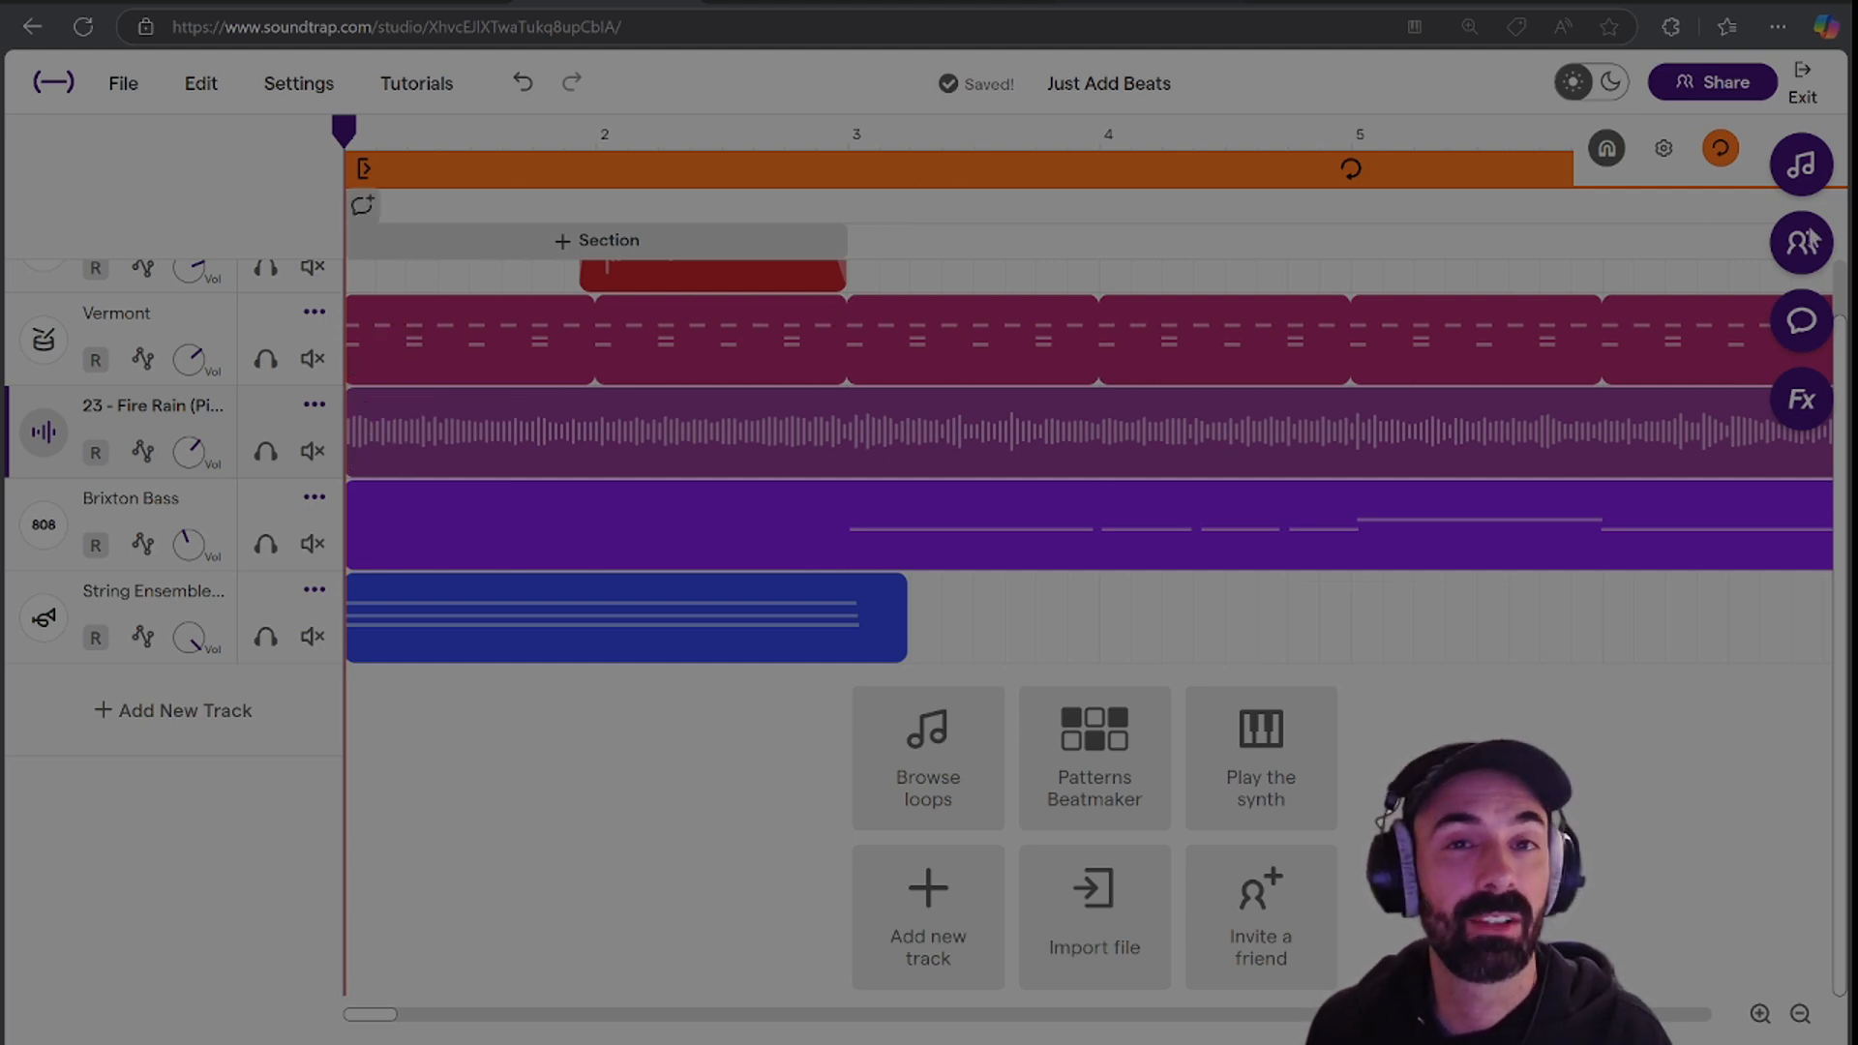
pyautogui.click(1804, 242)
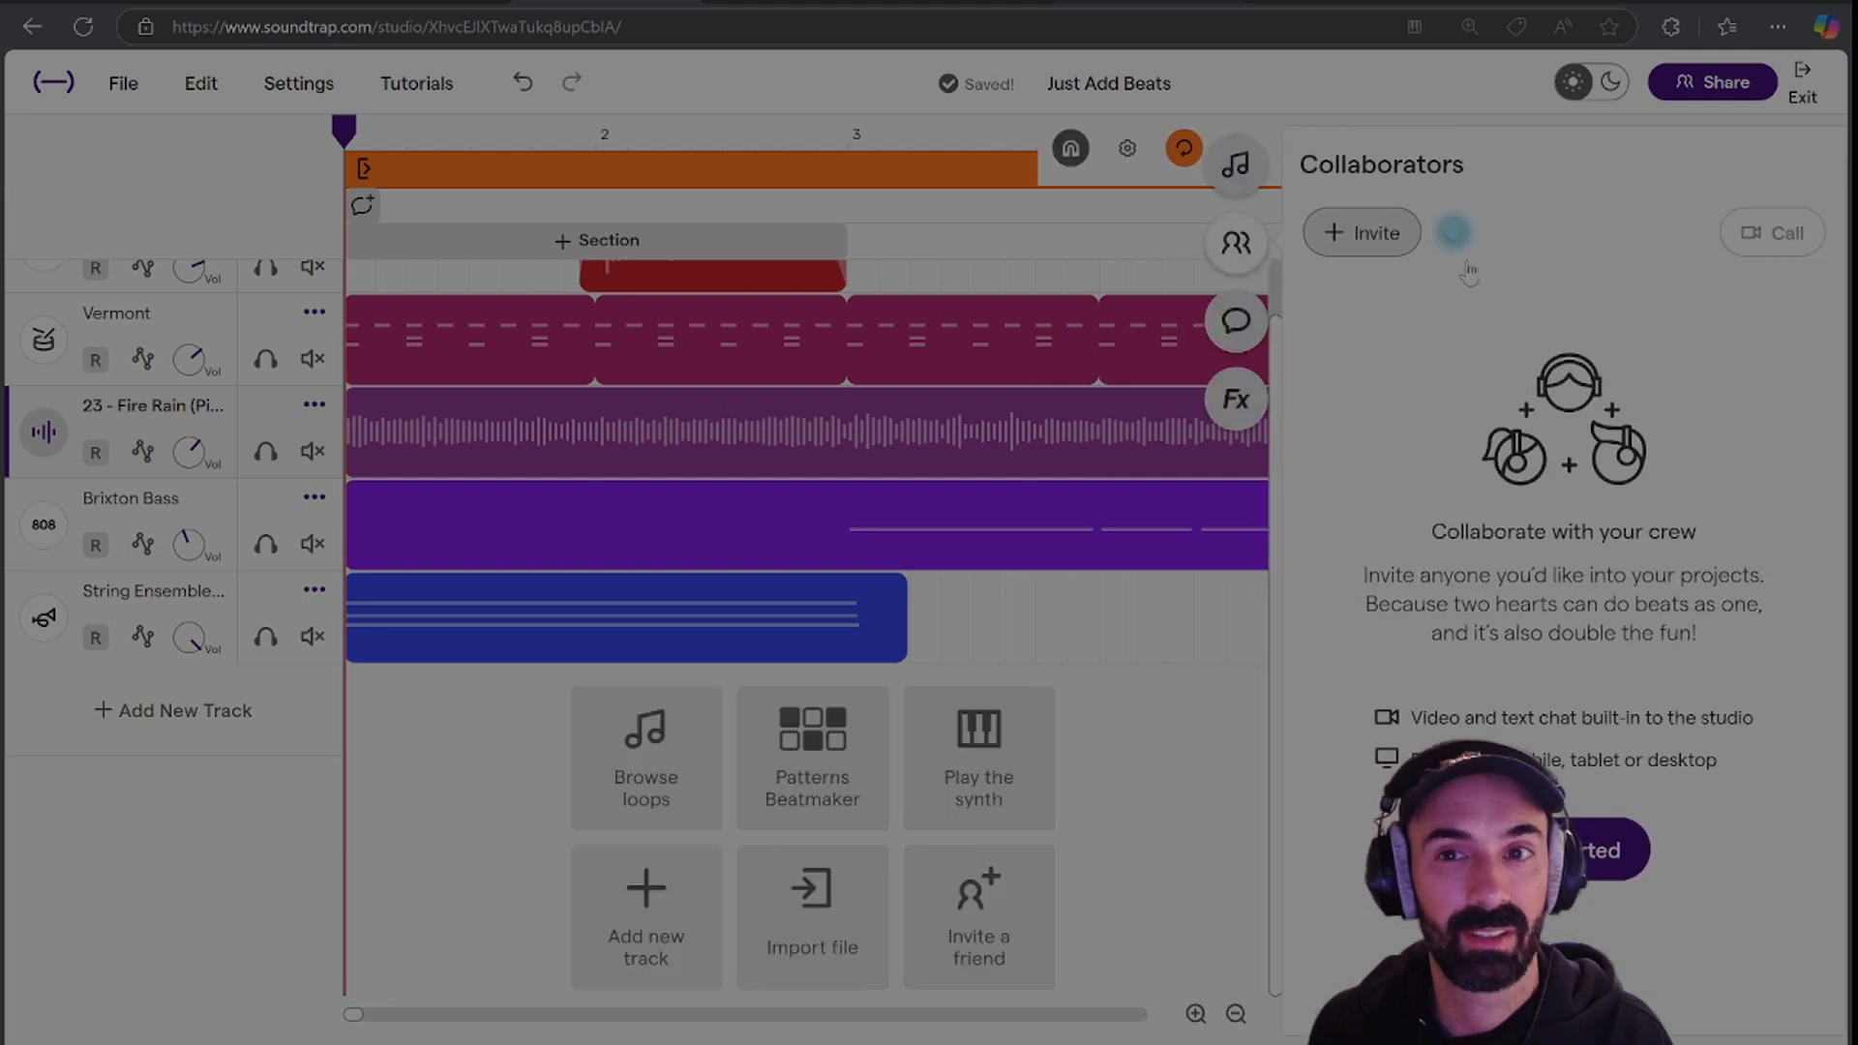
pyautogui.click(1248, 249)
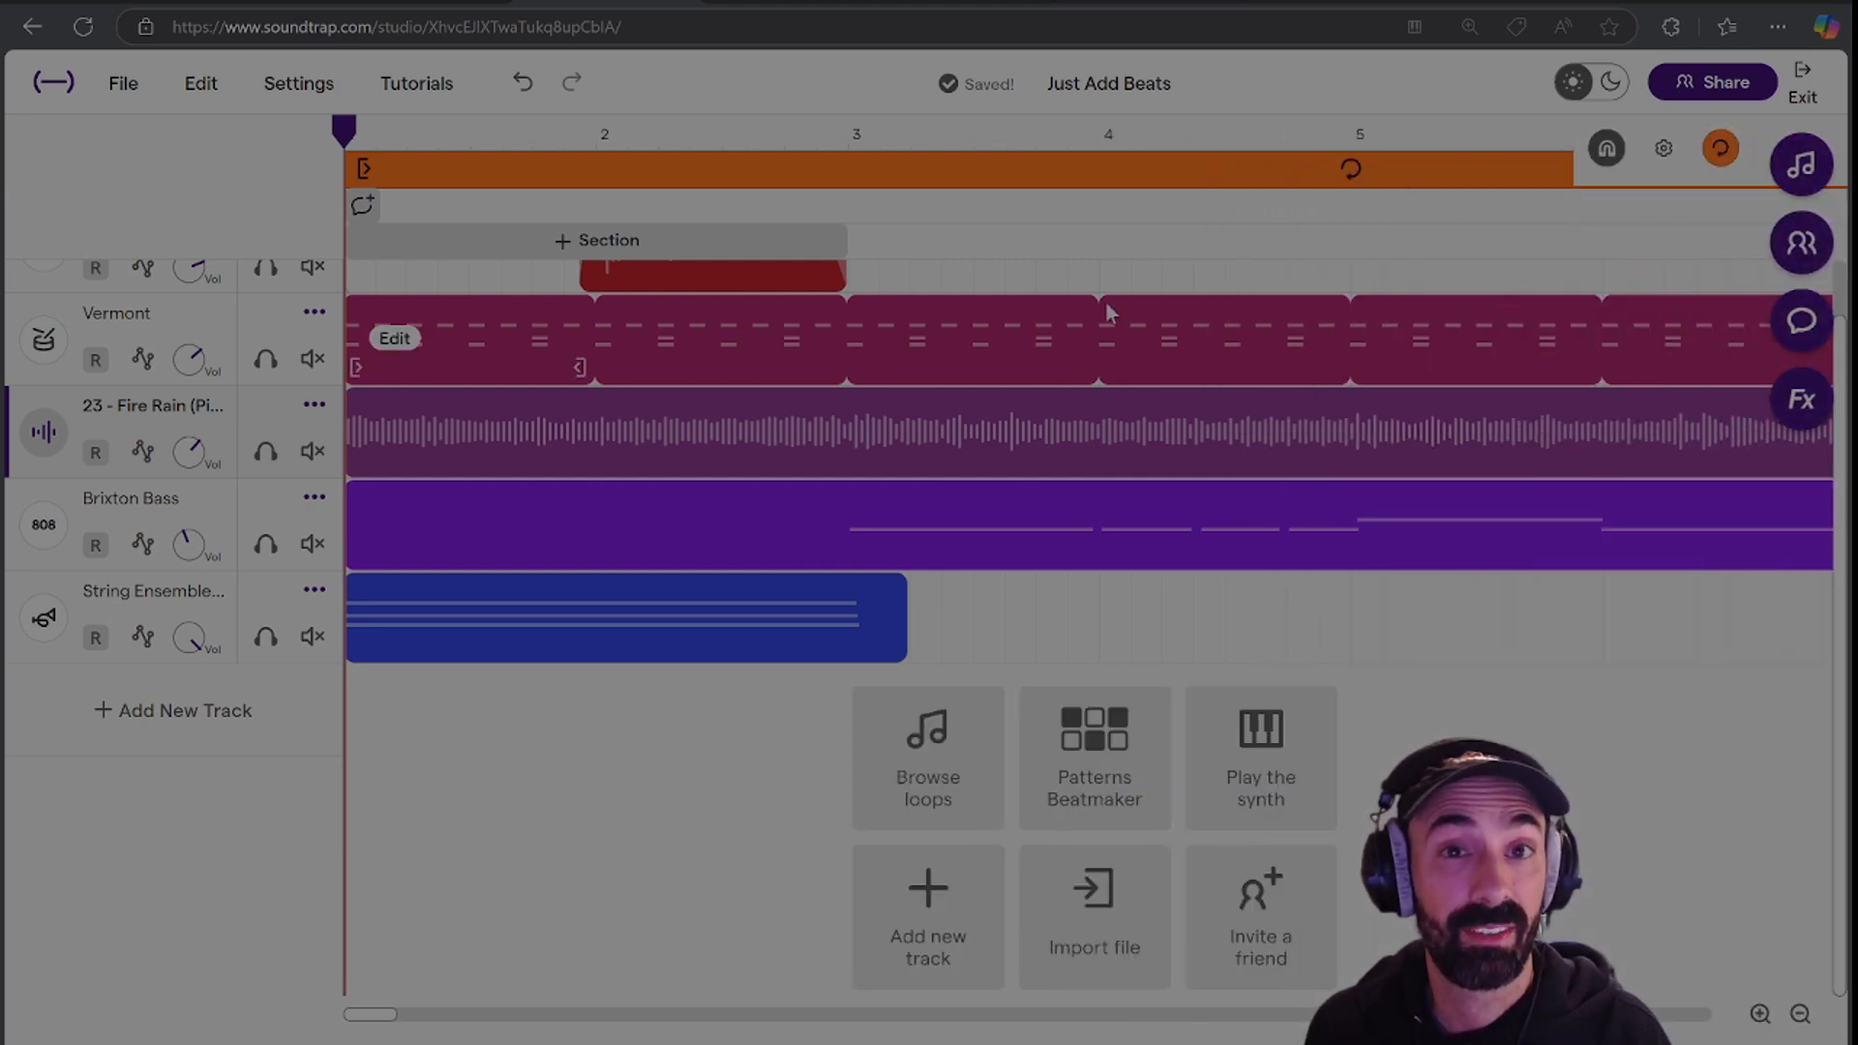
# Download the song's mix with mastering applied and dismiss the result message.
pyautogui.click(133, 88)
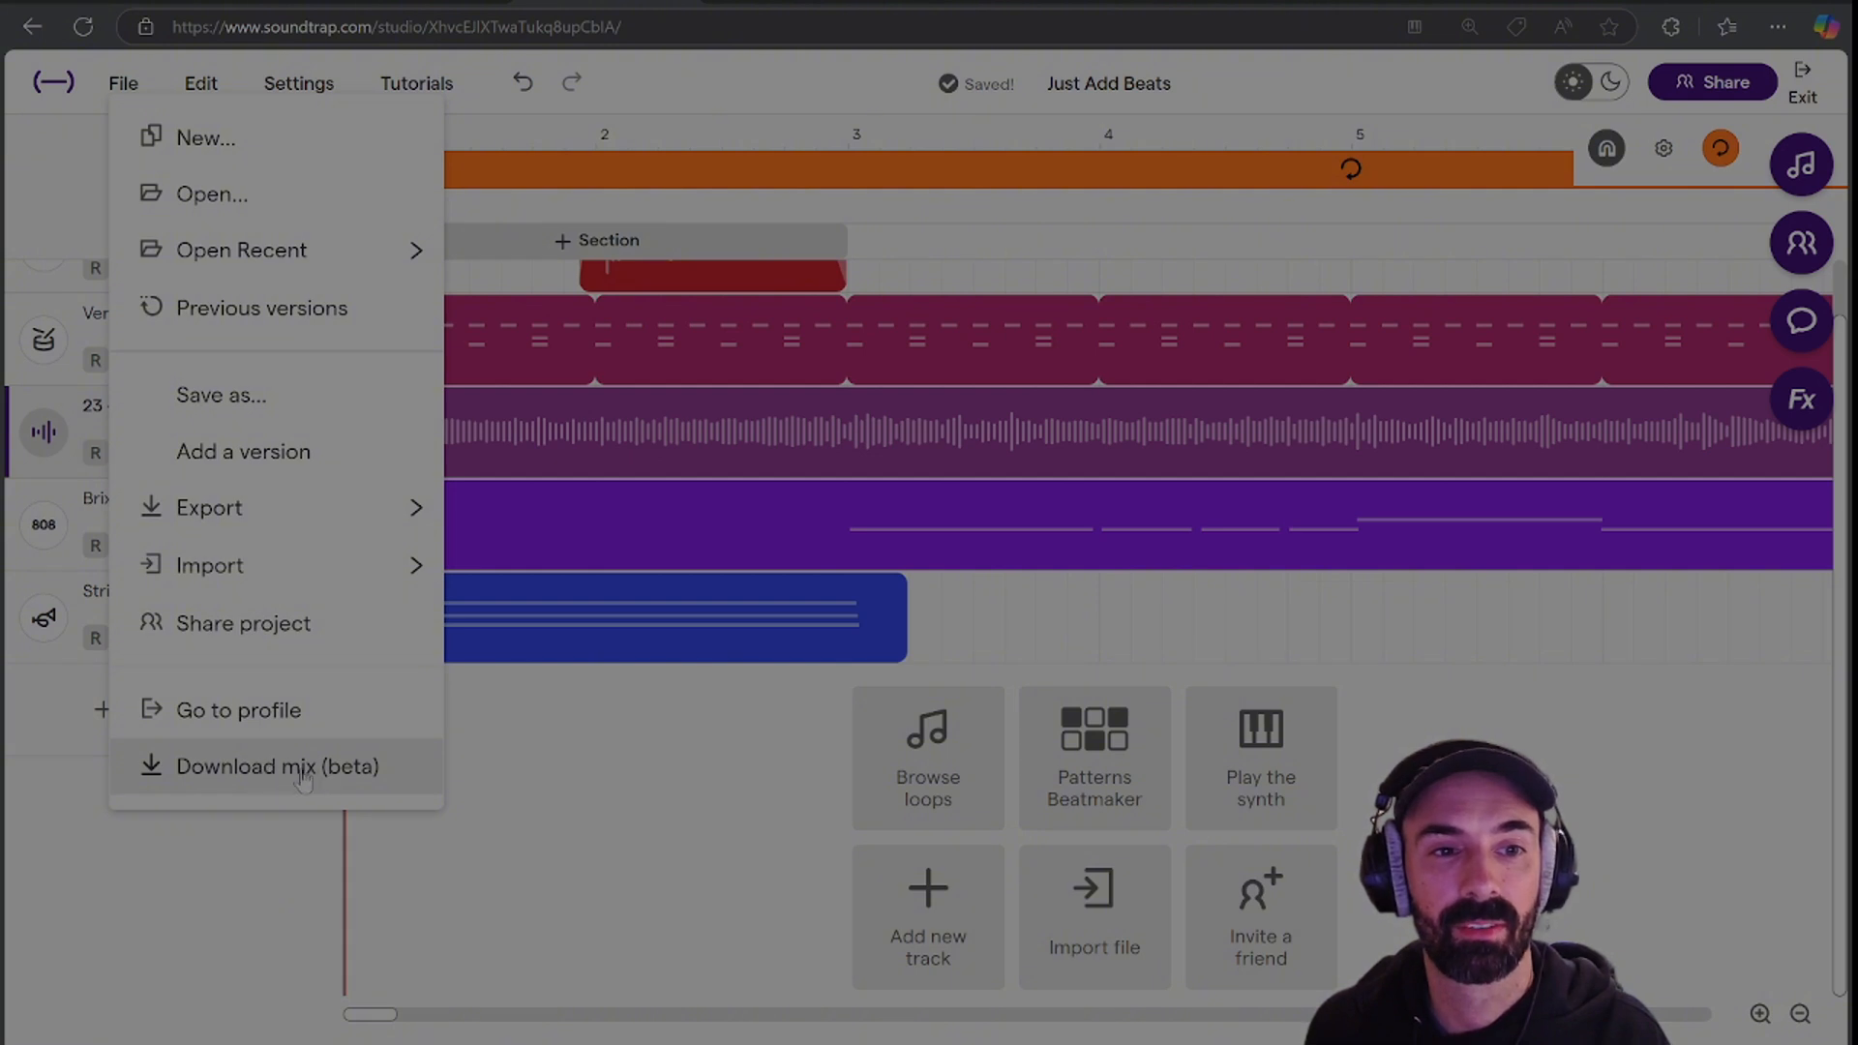
pyautogui.click(302, 777)
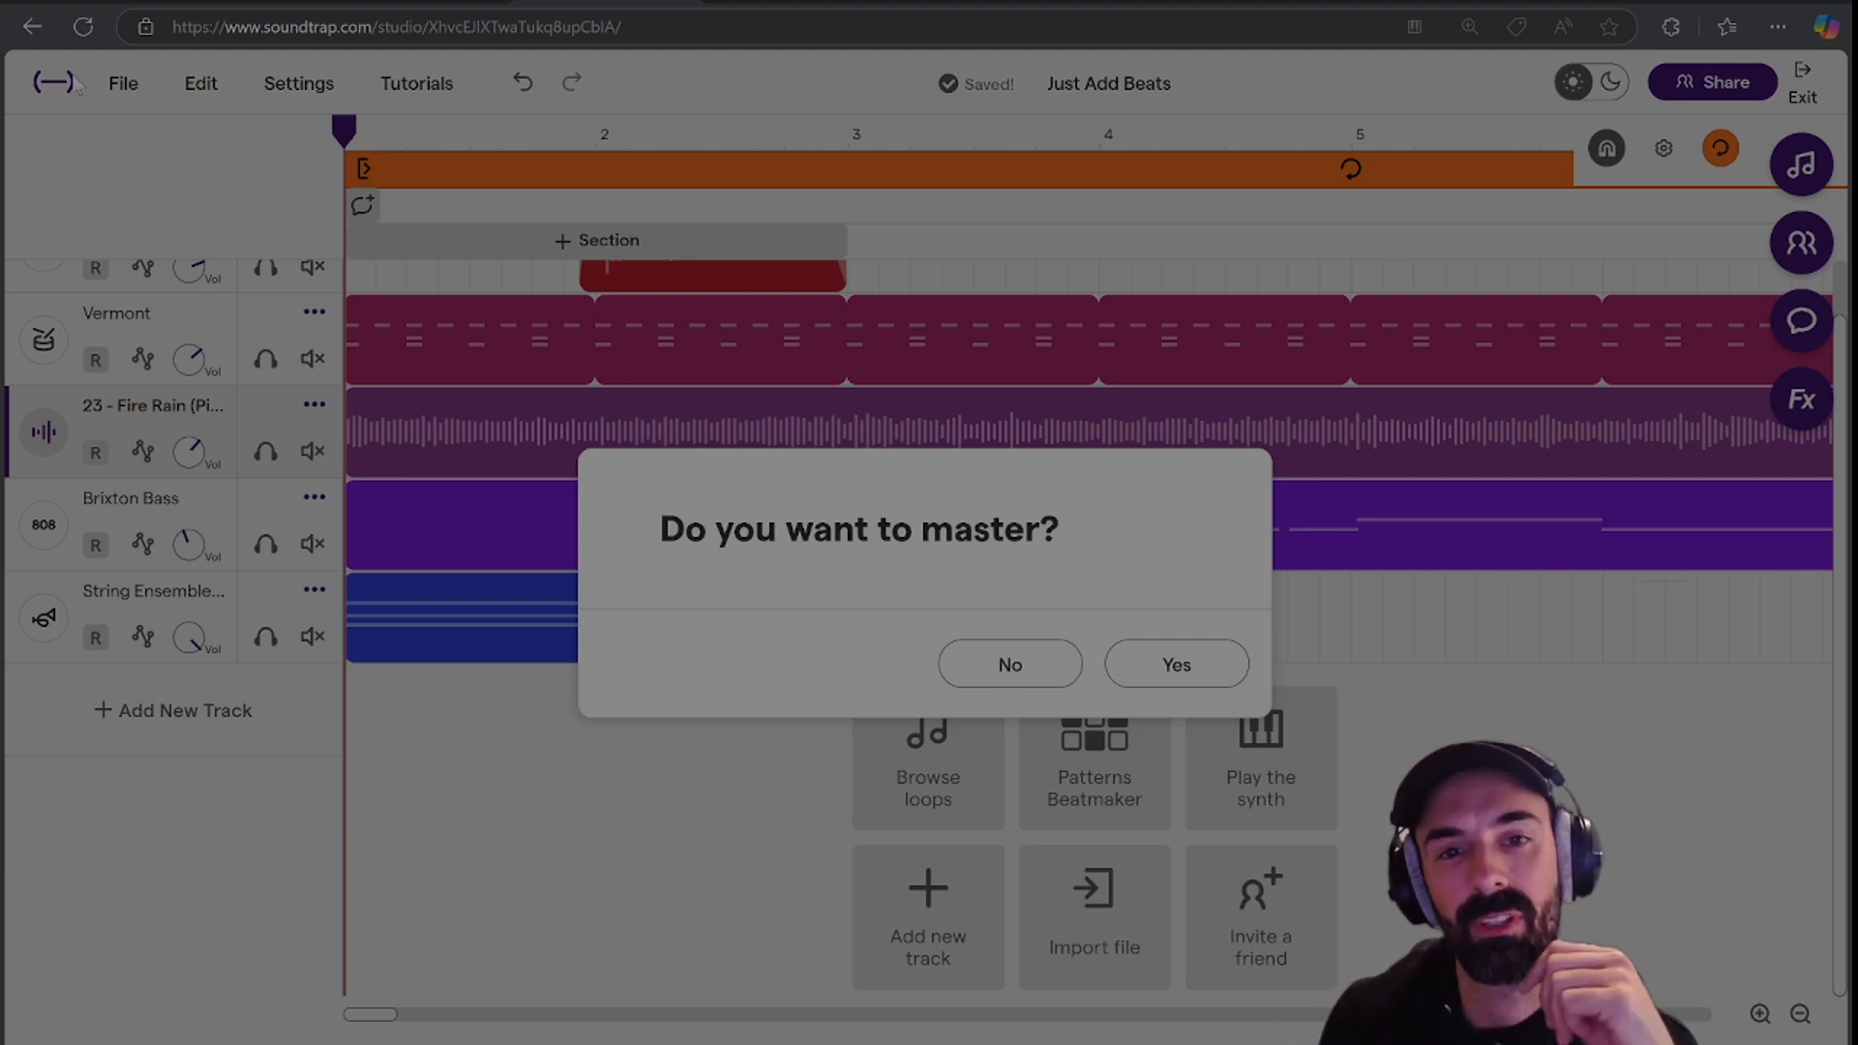
pyautogui.click(1165, 685)
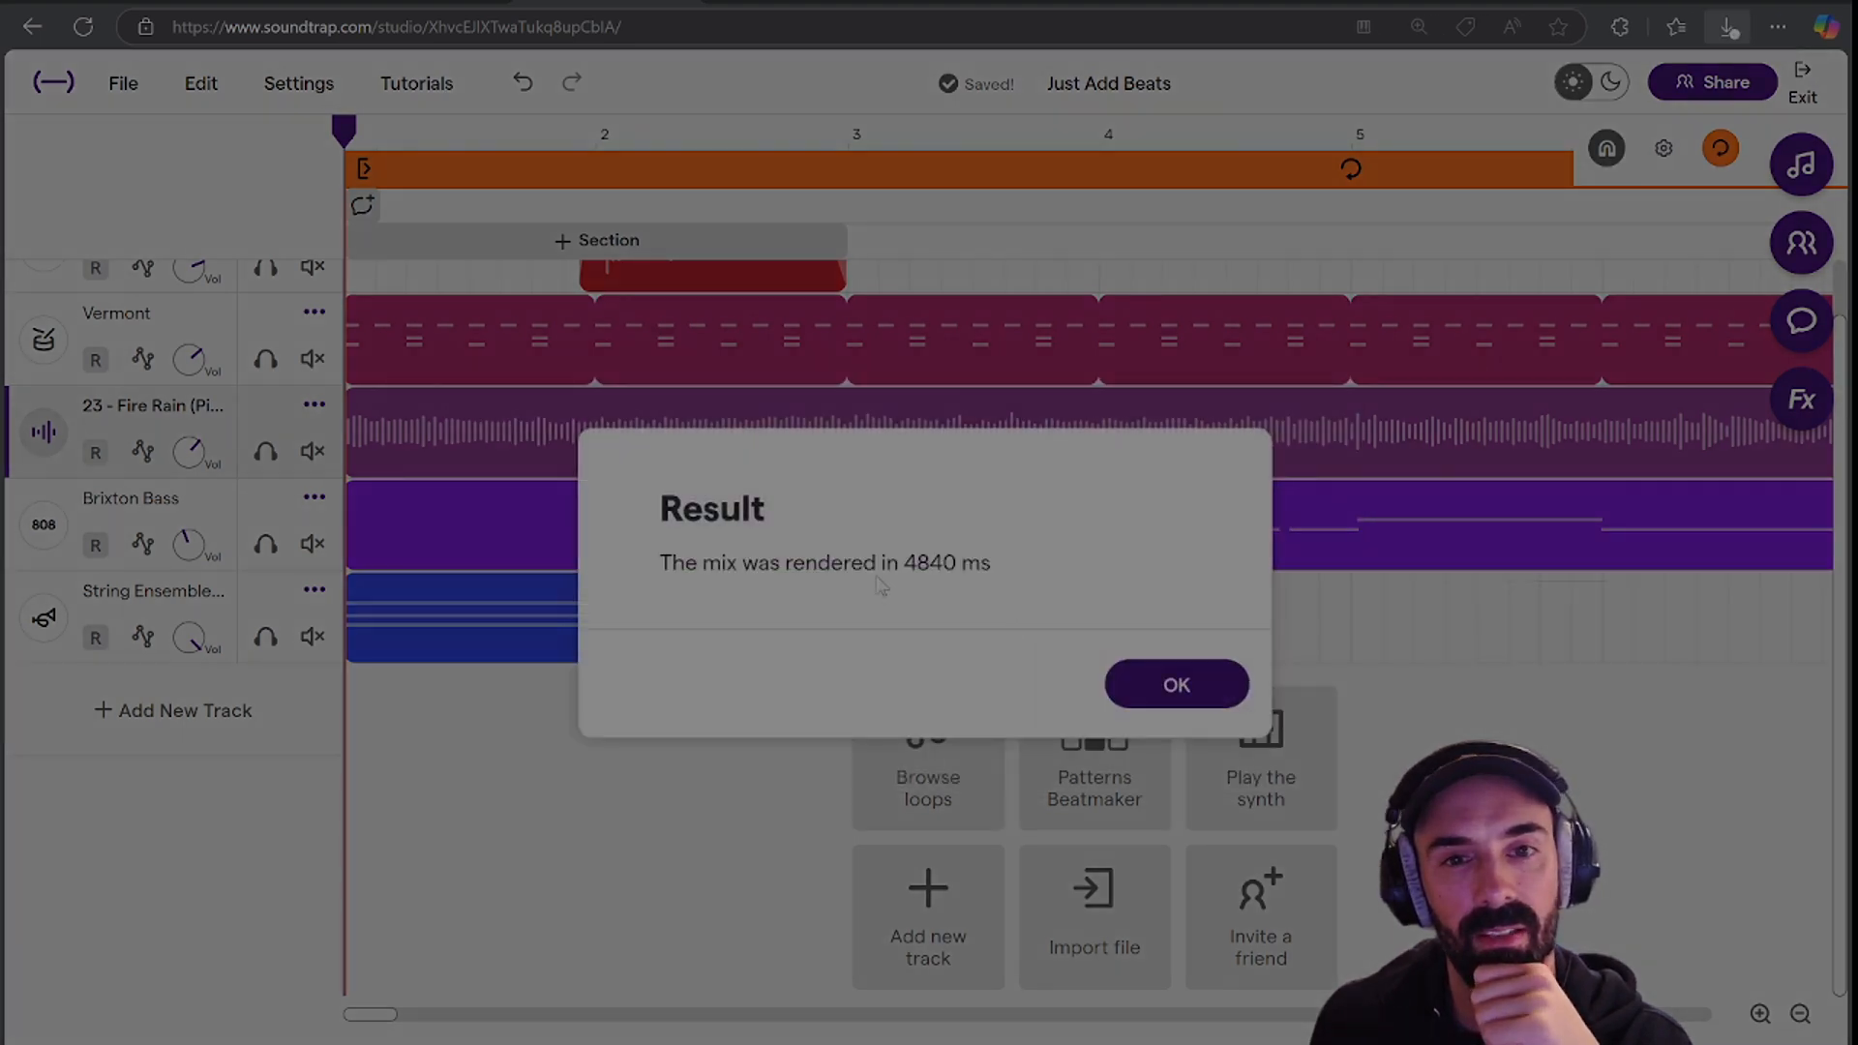
pyautogui.click(1153, 697)
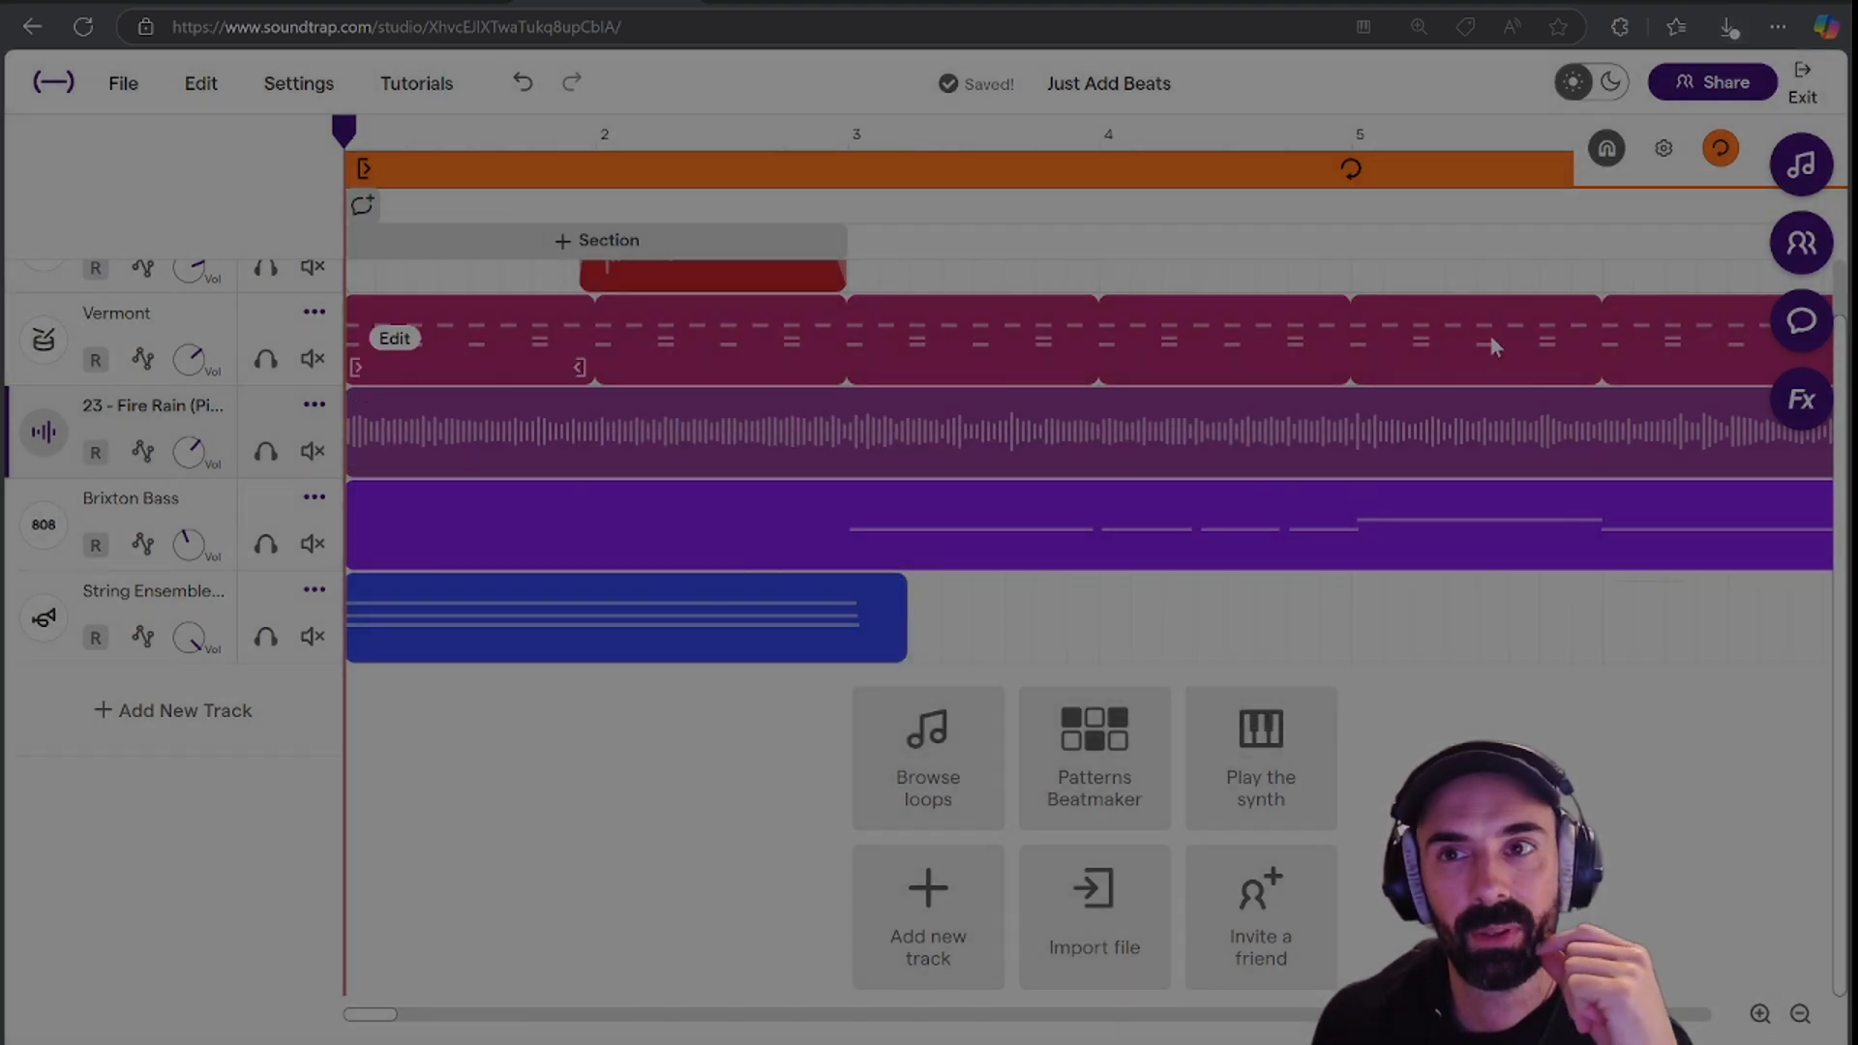